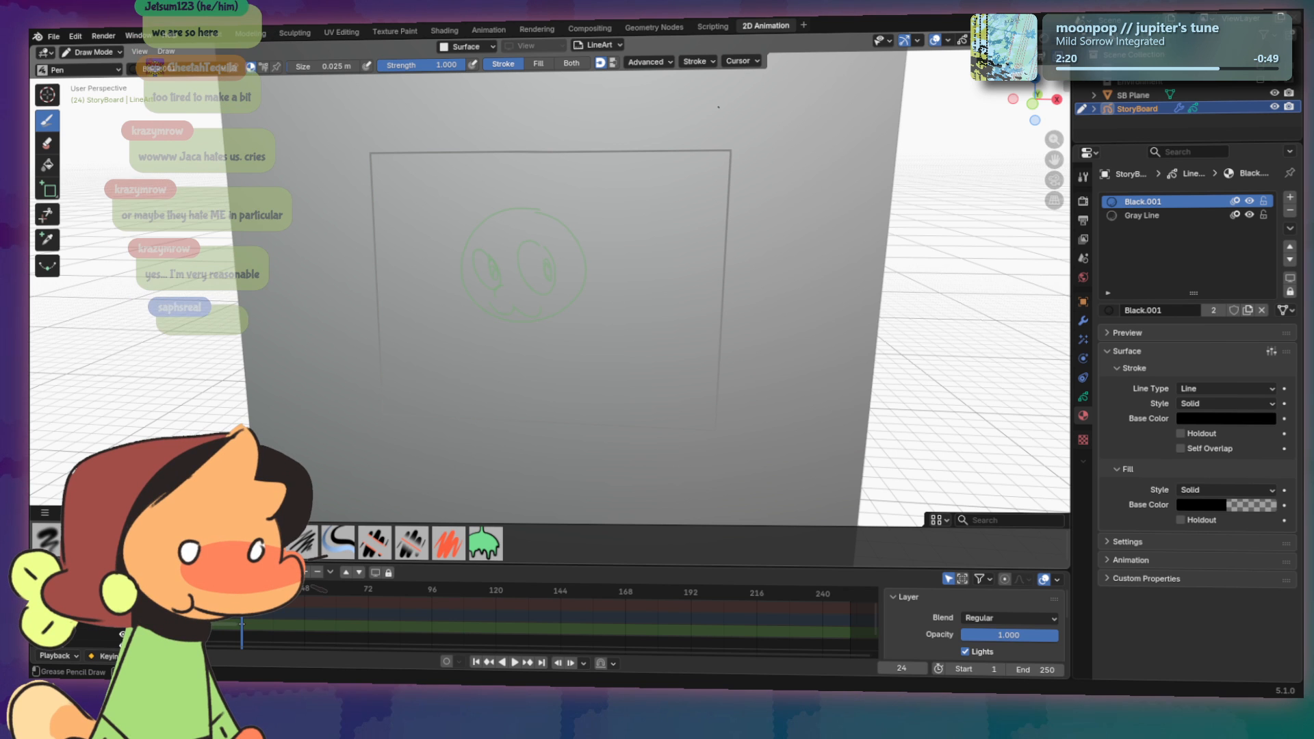
Step: Change the viewport's shading mode and turn off Scene World in its lighting options
middle_drag(579, 302, 613, 330)
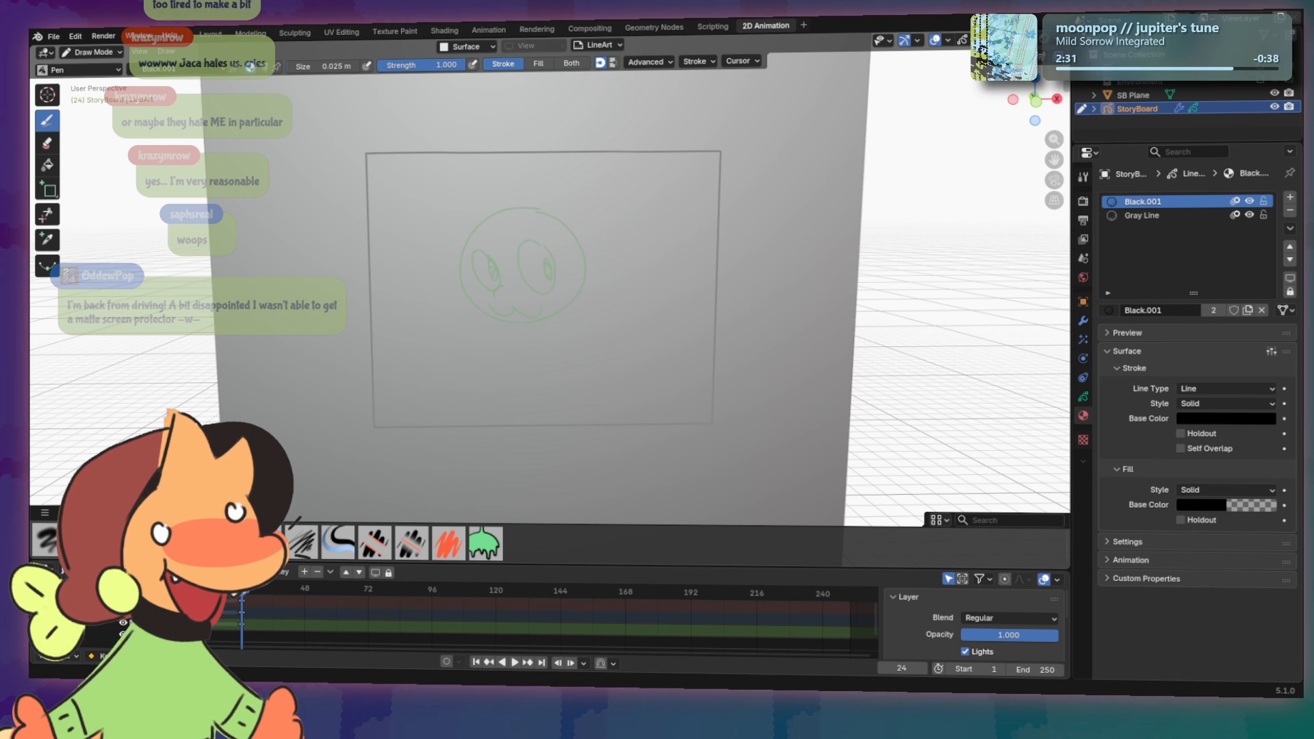
click(1058, 38)
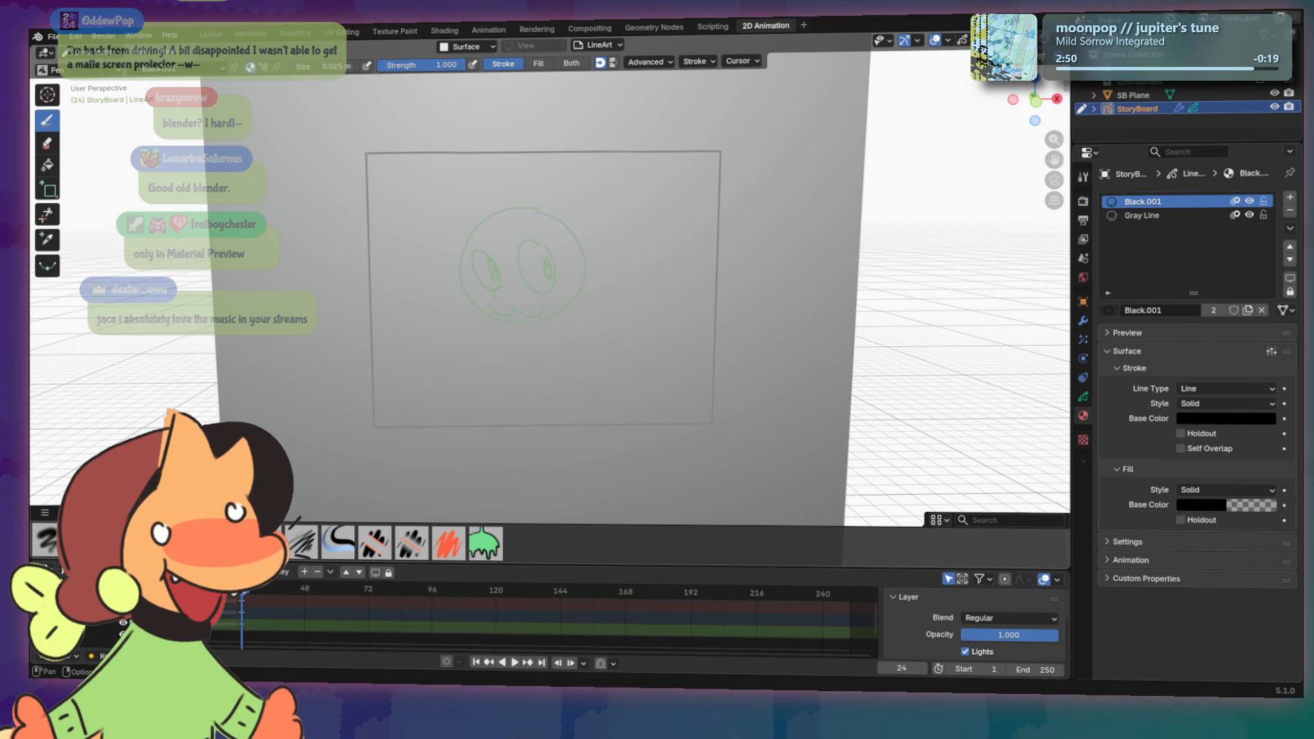
click(1045, 40)
click(1058, 38)
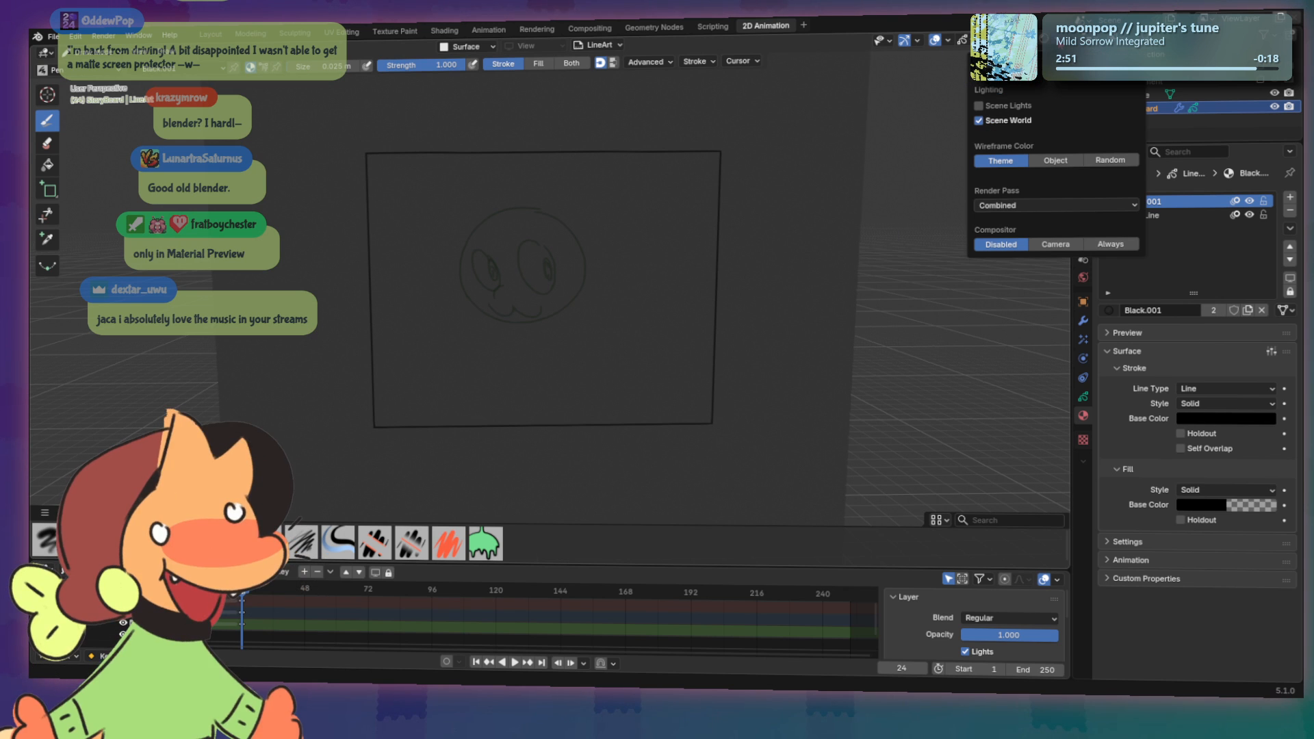
click(979, 125)
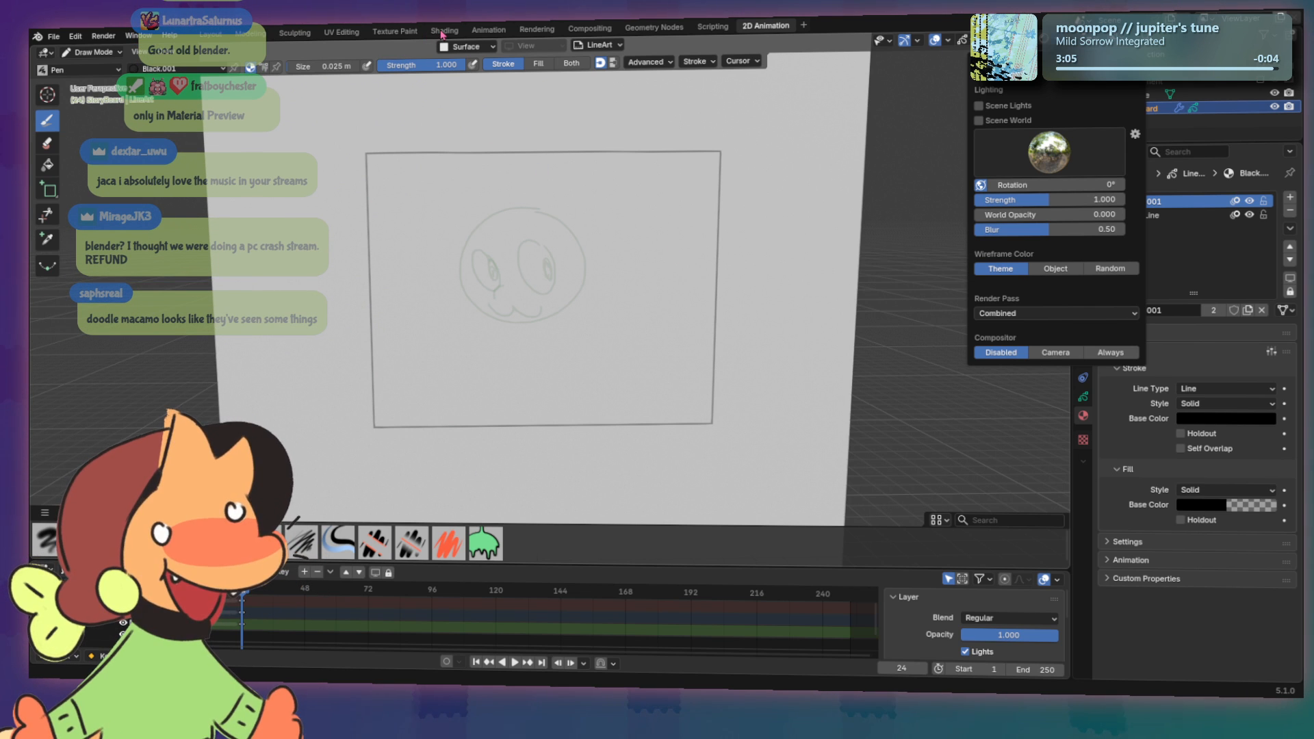
Step: Switch to the Layout workspace
click(467, 47)
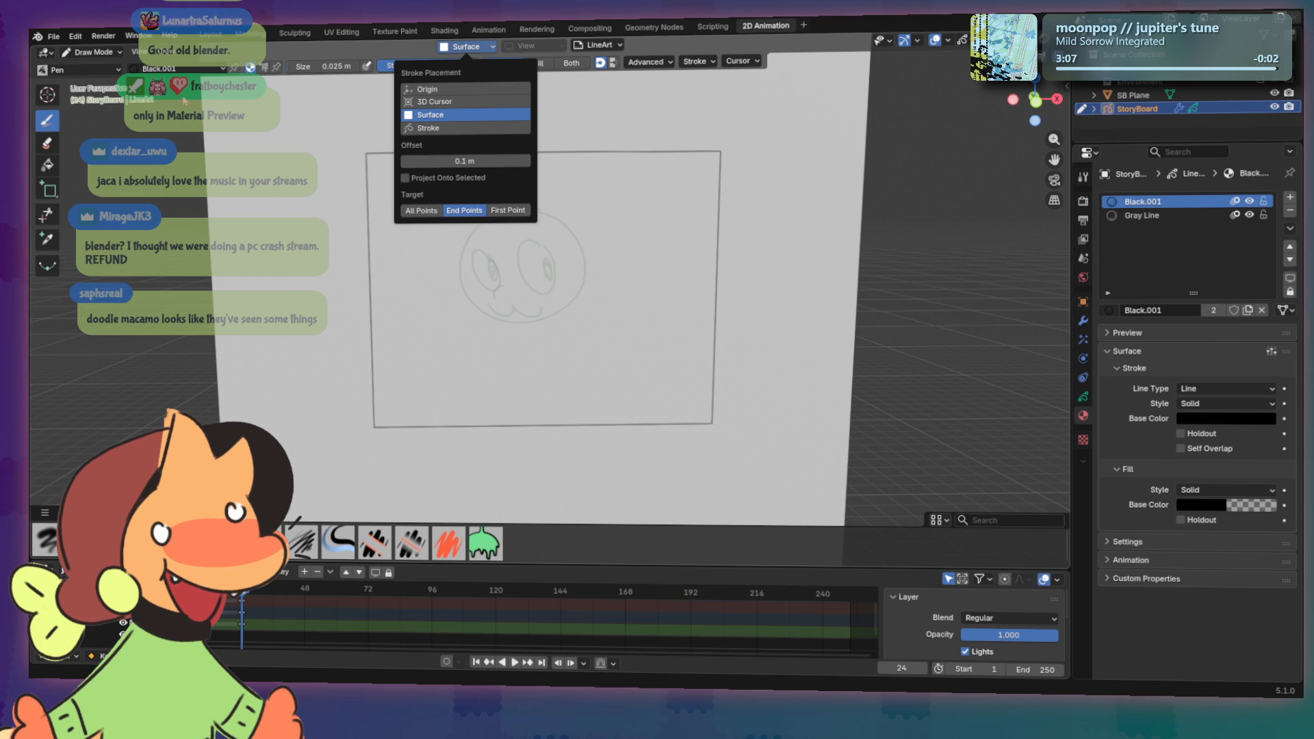
click(137, 51)
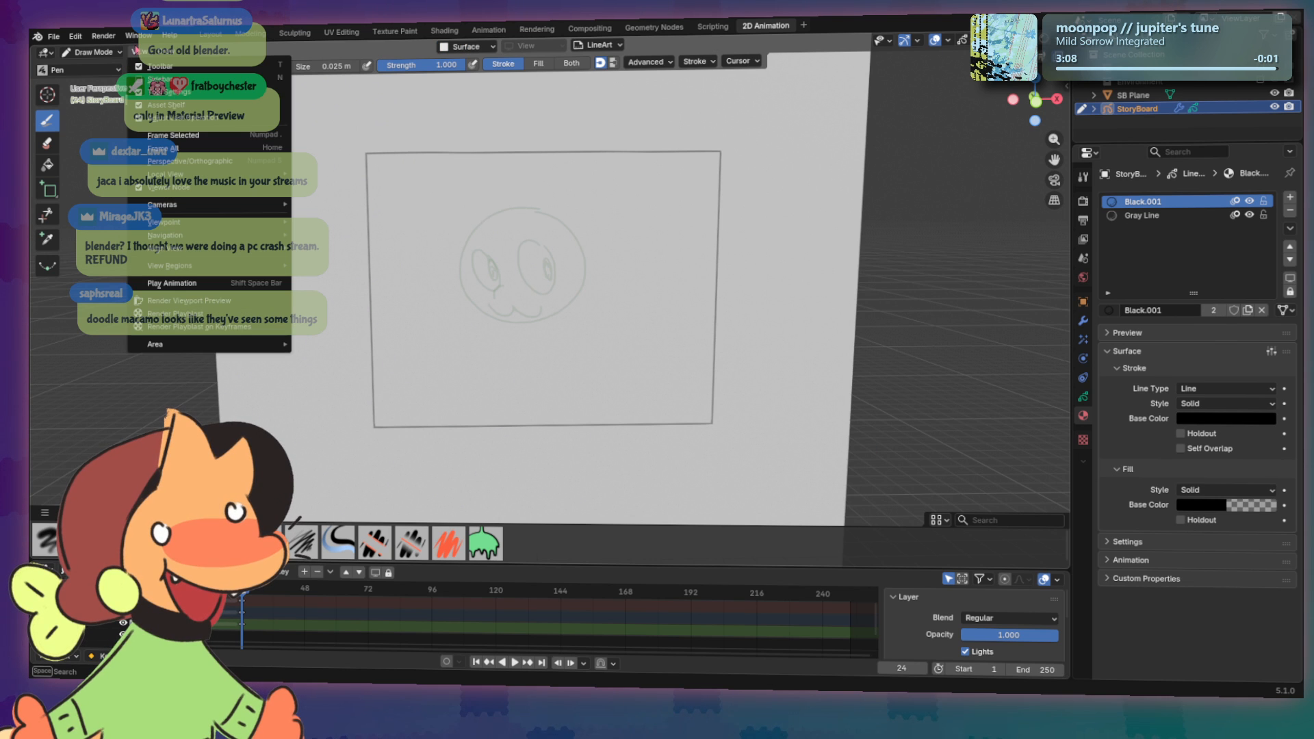
click(218, 36)
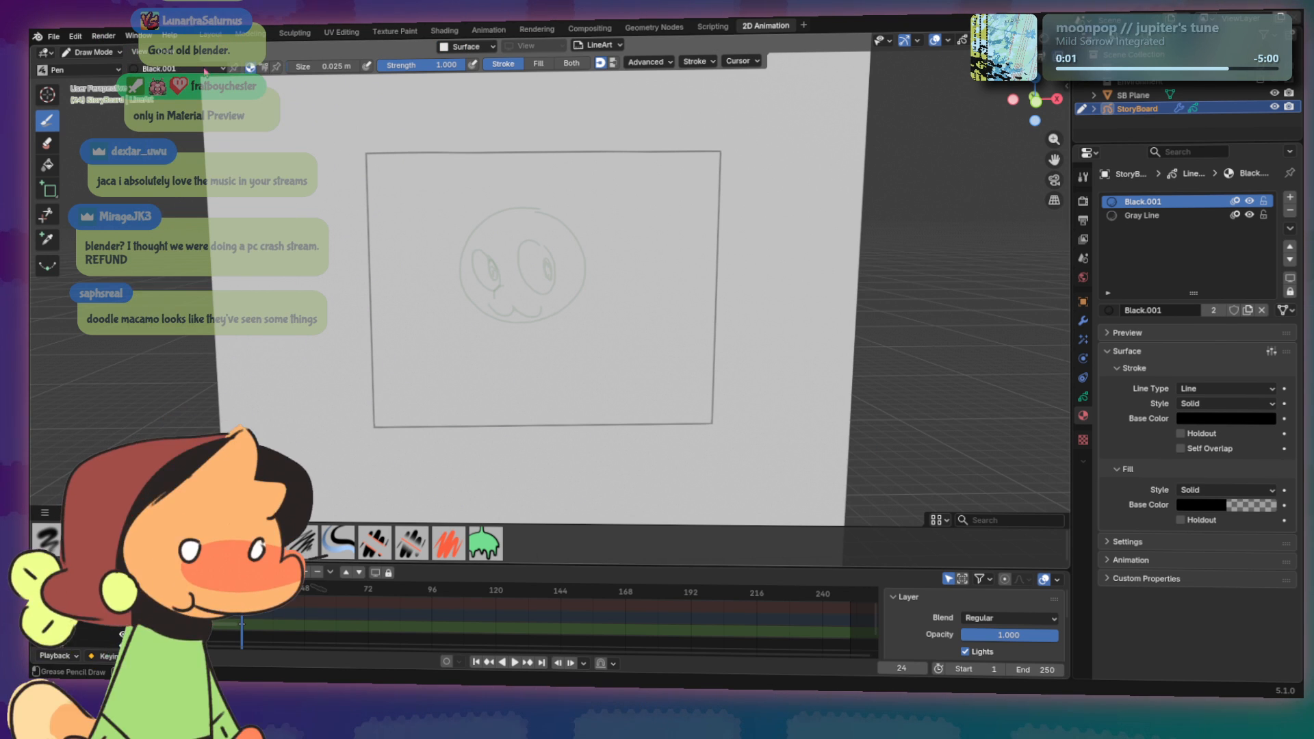
scroll(499, 338, down, 4)
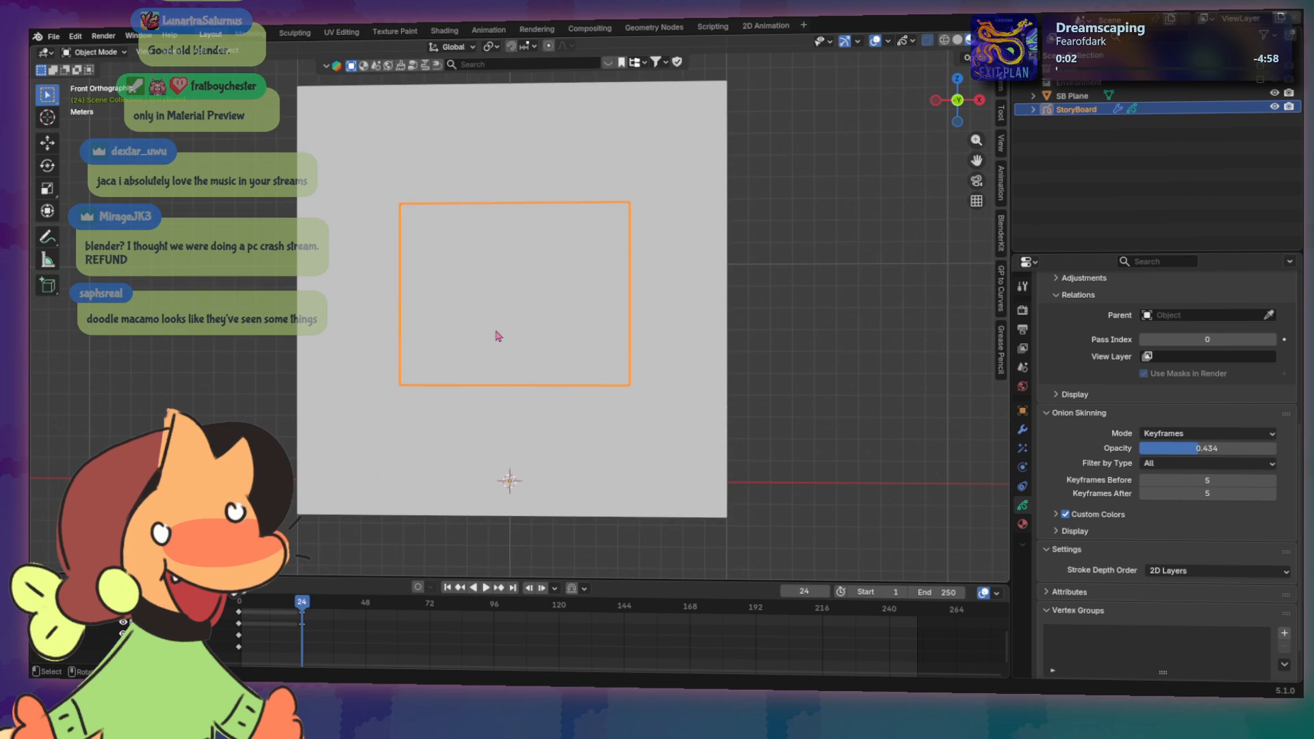
Step: Select the Environment collection and include it in the view layer
middle_drag(499, 337, 669, 281)
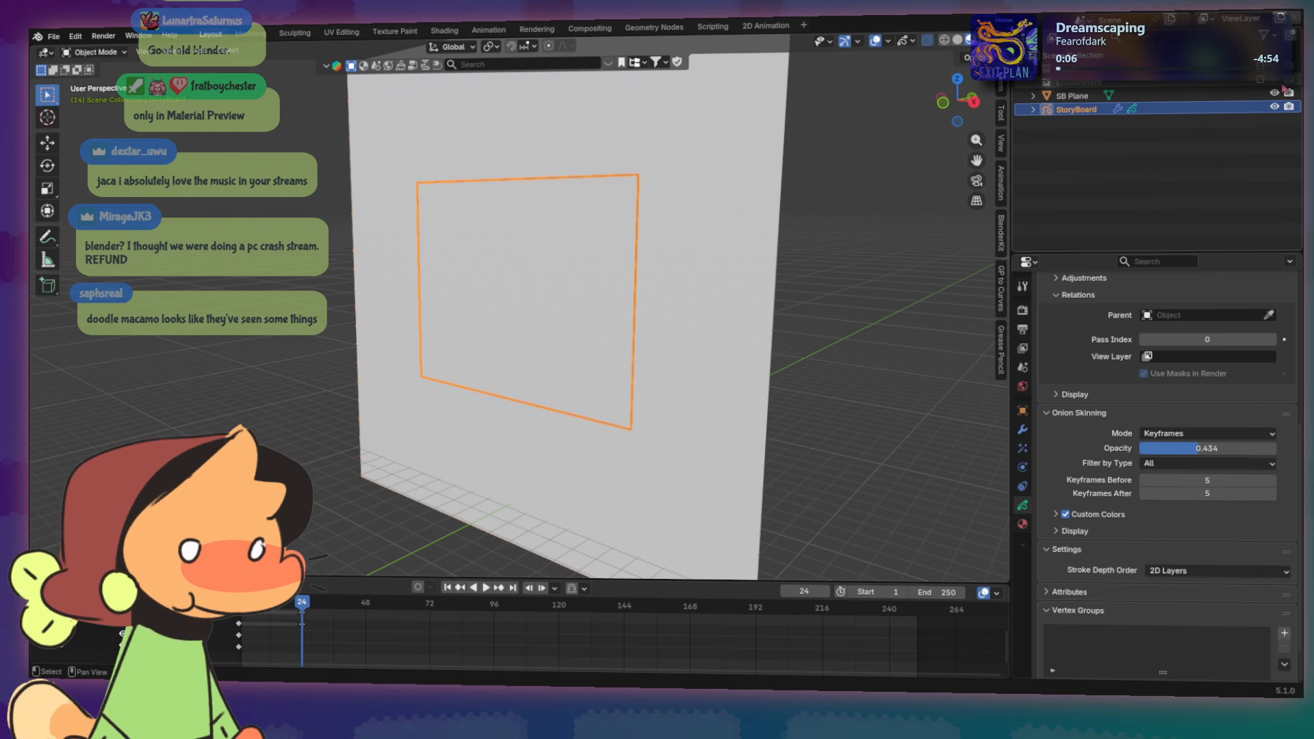
click(1262, 83)
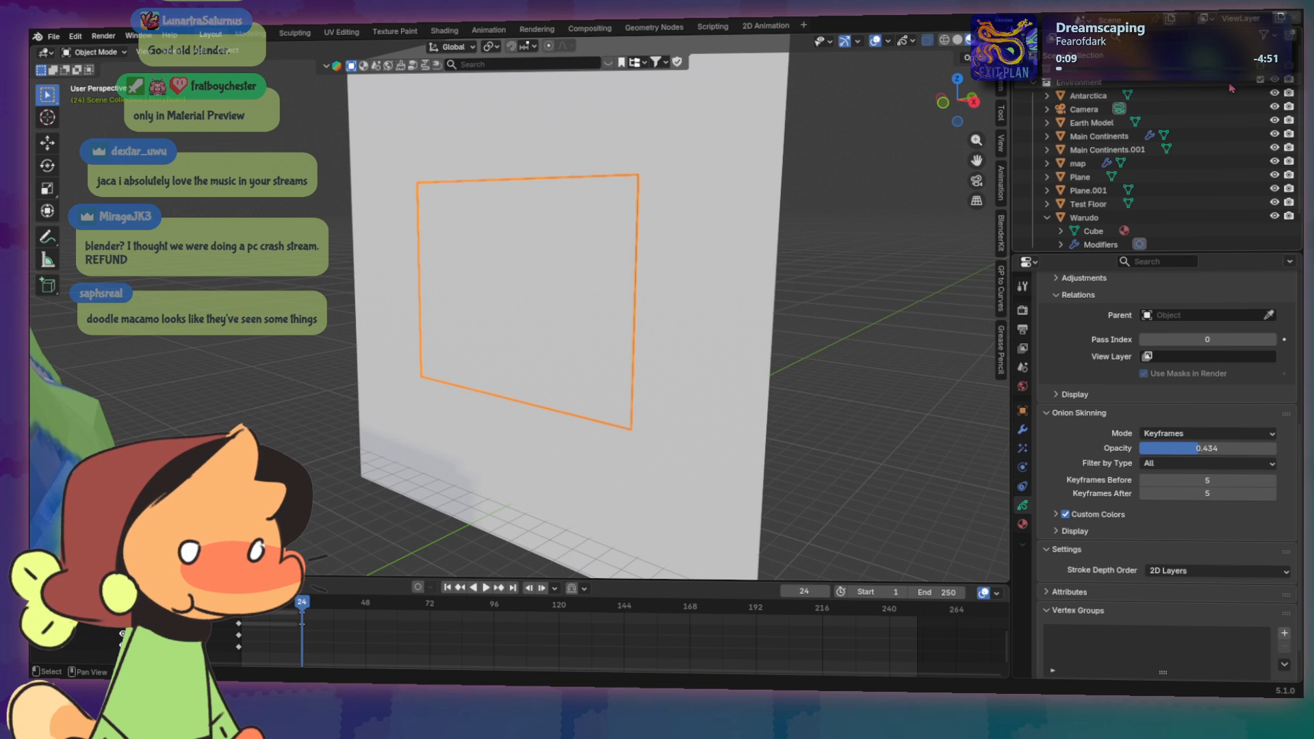
click(1261, 83)
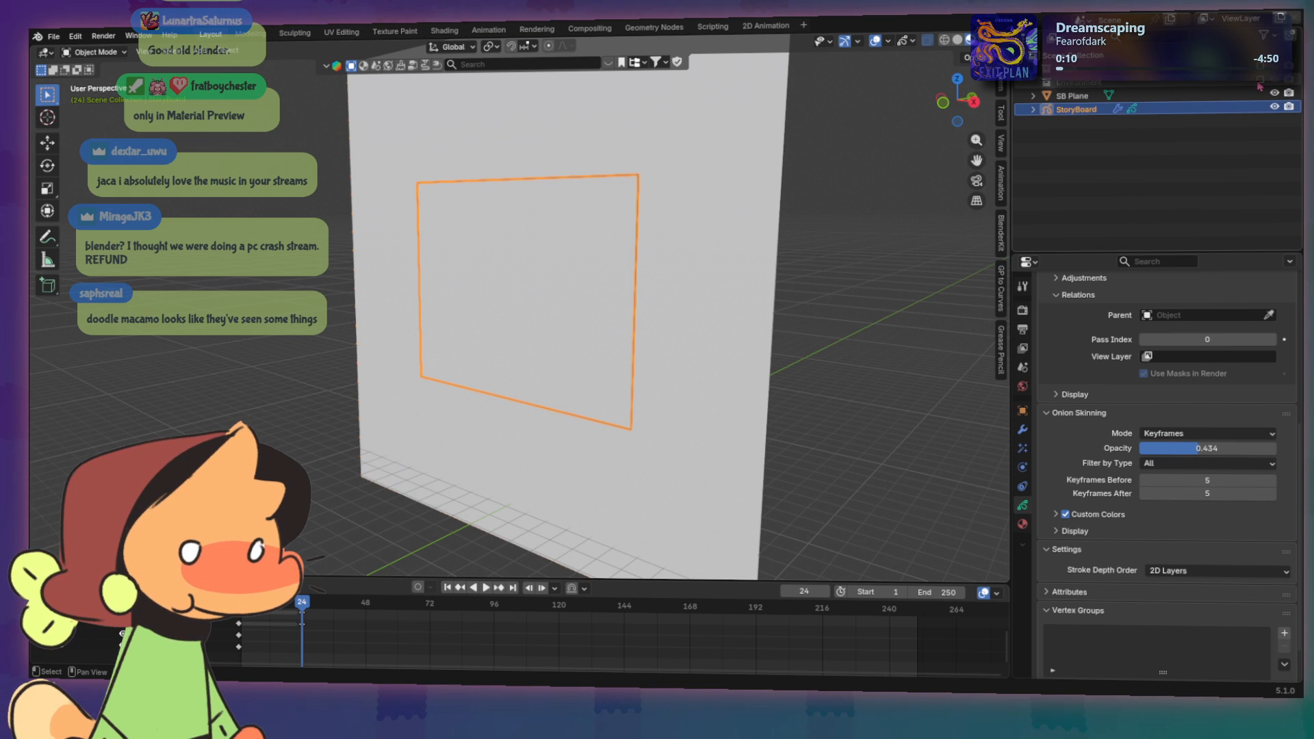
click(1058, 83)
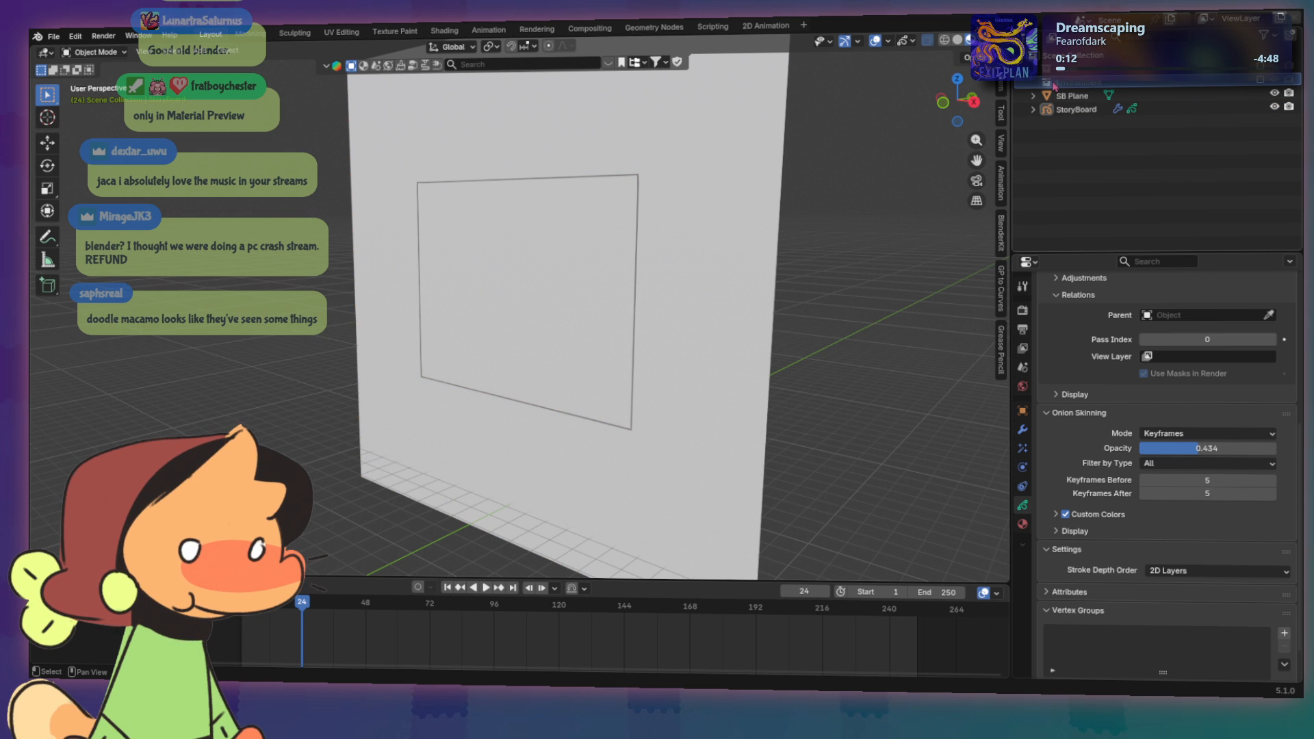
click(1261, 82)
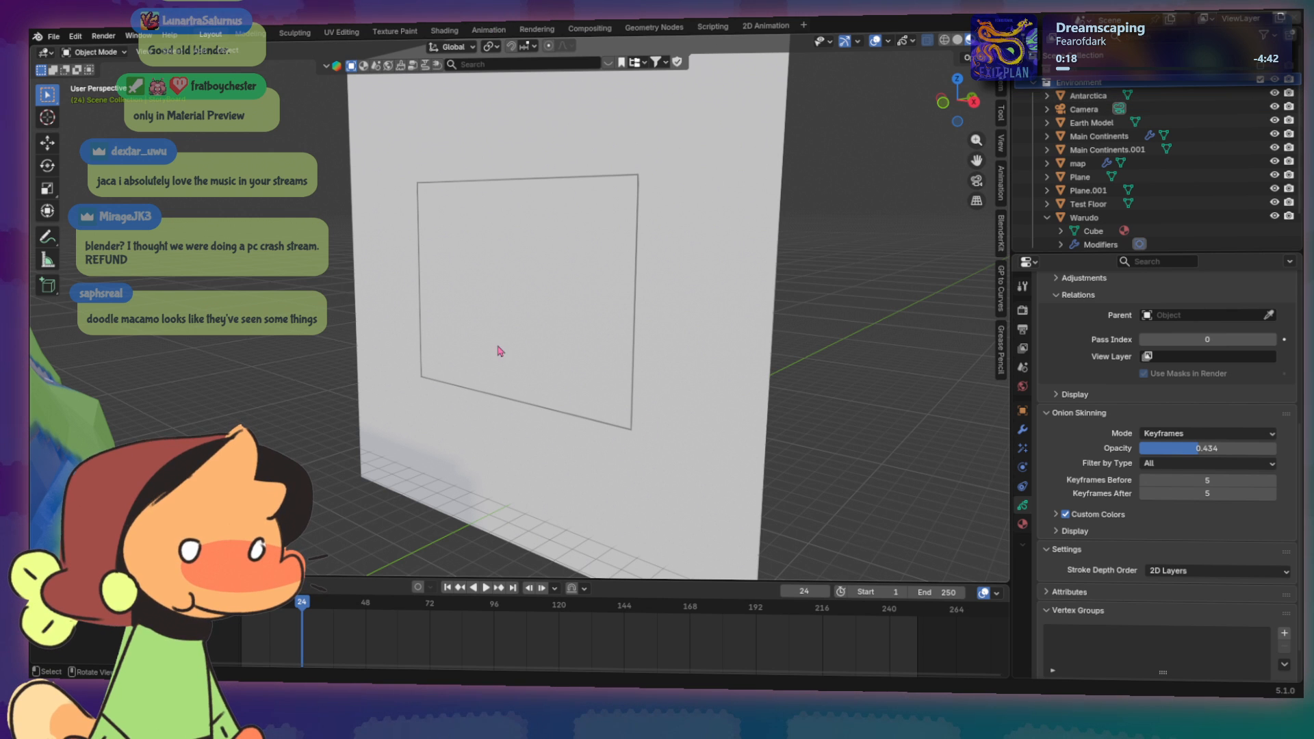
Step: Hide the flat map objects Main Continents.001, Main Continents, map, Plane and Plane.001 in the viewport
shift+middle_drag(445, 345, 635, 264)
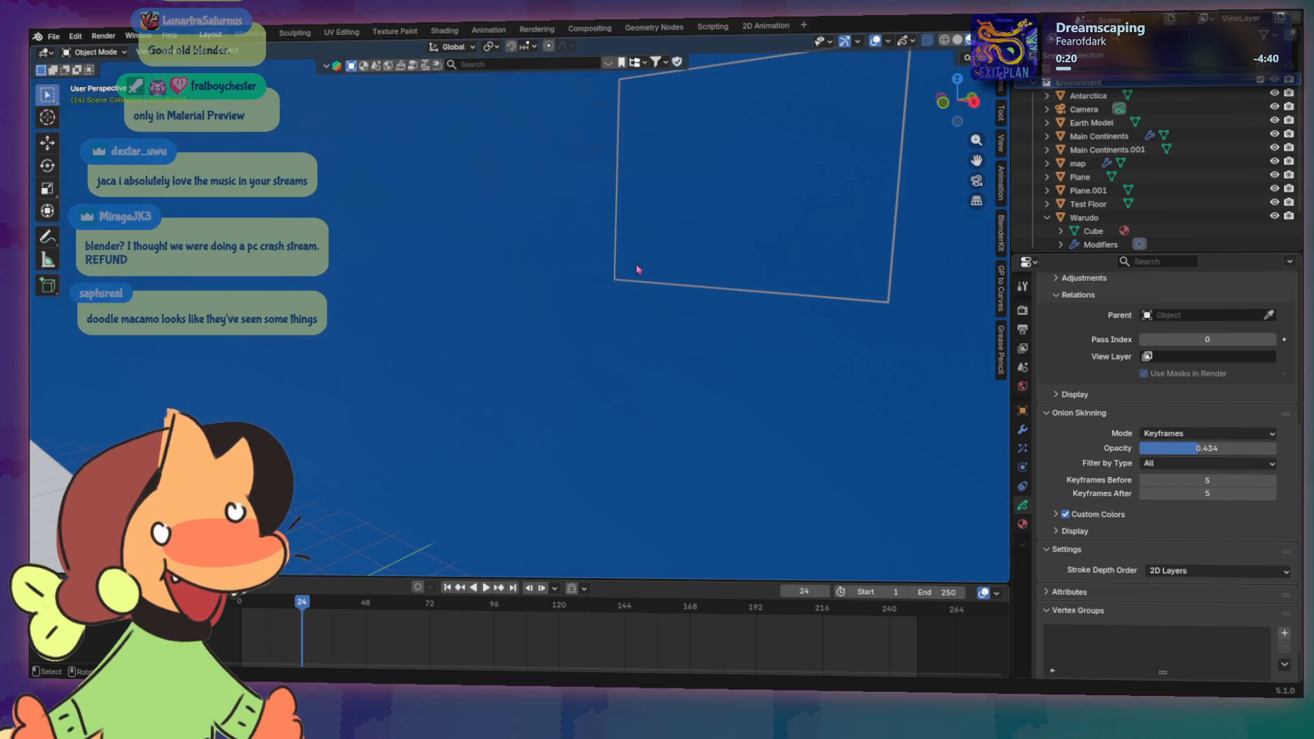
scroll(631, 263, down, 5)
scroll(624, 264, down, 3)
shift+middle_drag(494, 231, 602, 322)
scroll(558, 332, down, 2)
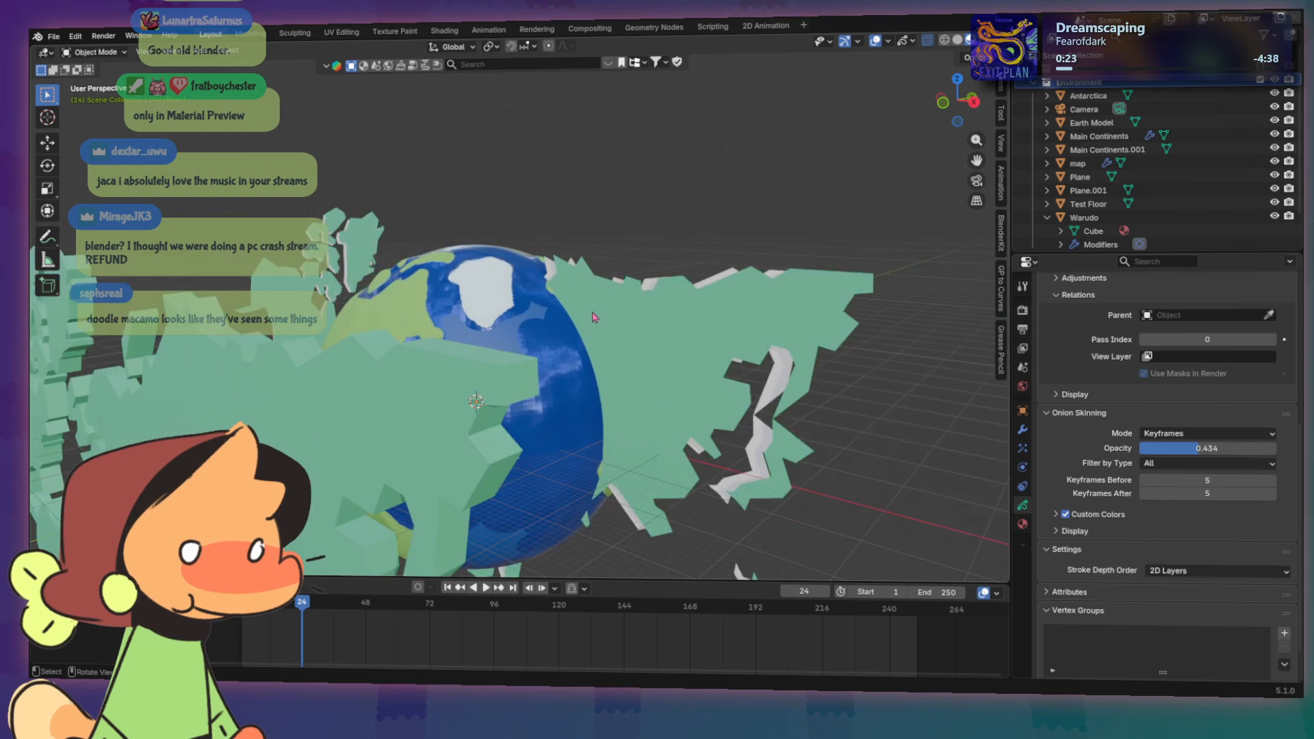
scroll(515, 344, down, 3)
middle_drag(515, 344, 616, 394)
click(1275, 150)
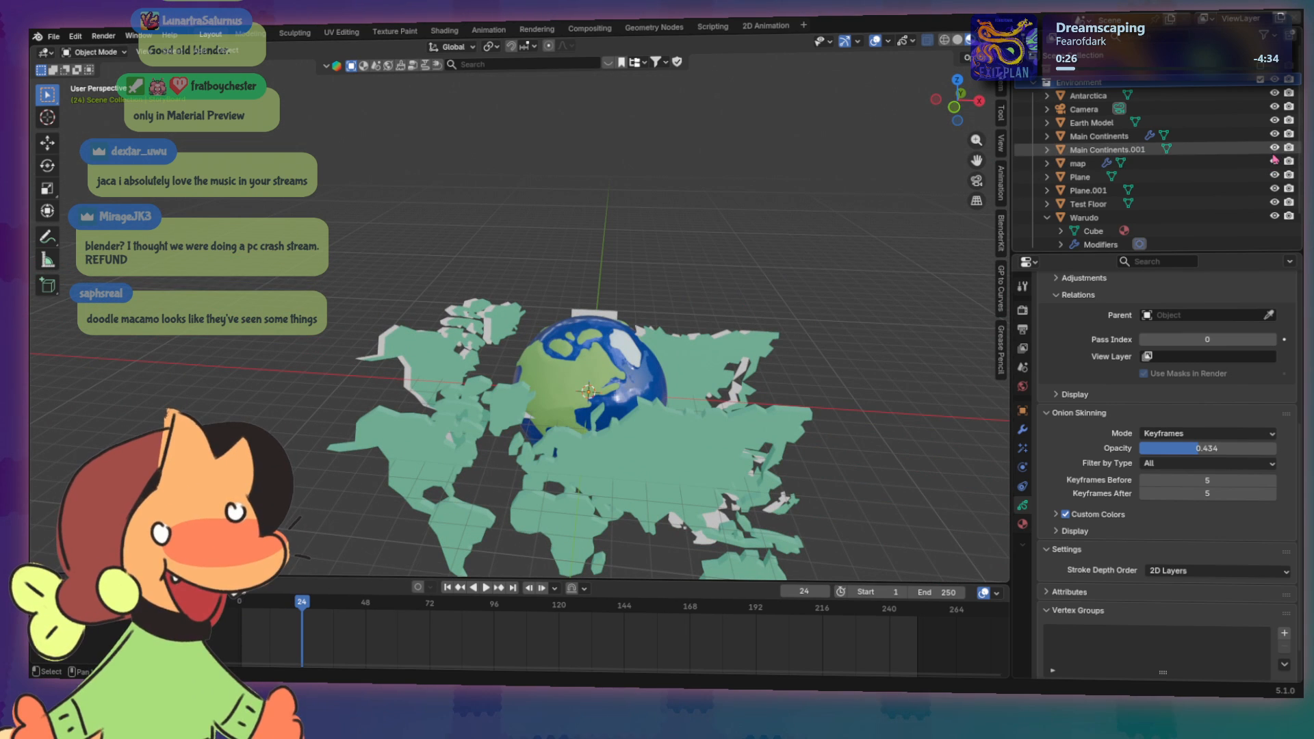
click(1274, 136)
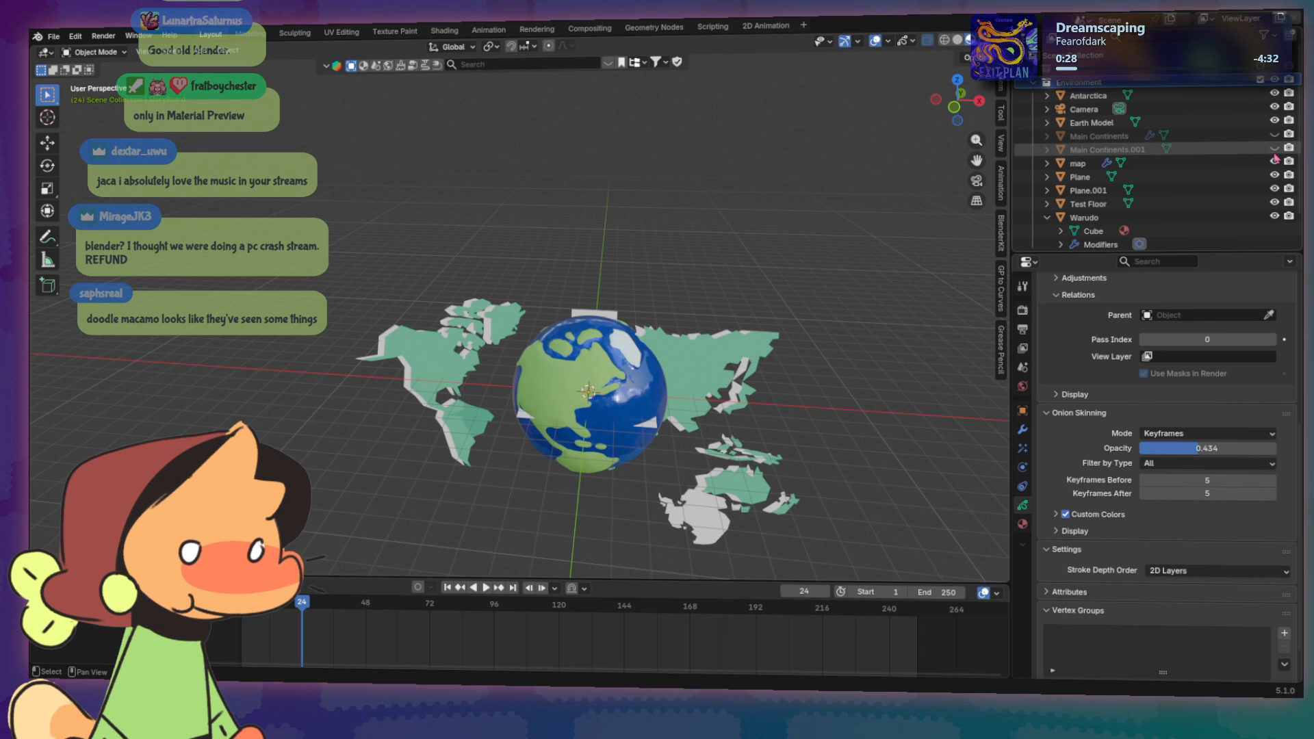
click(1275, 162)
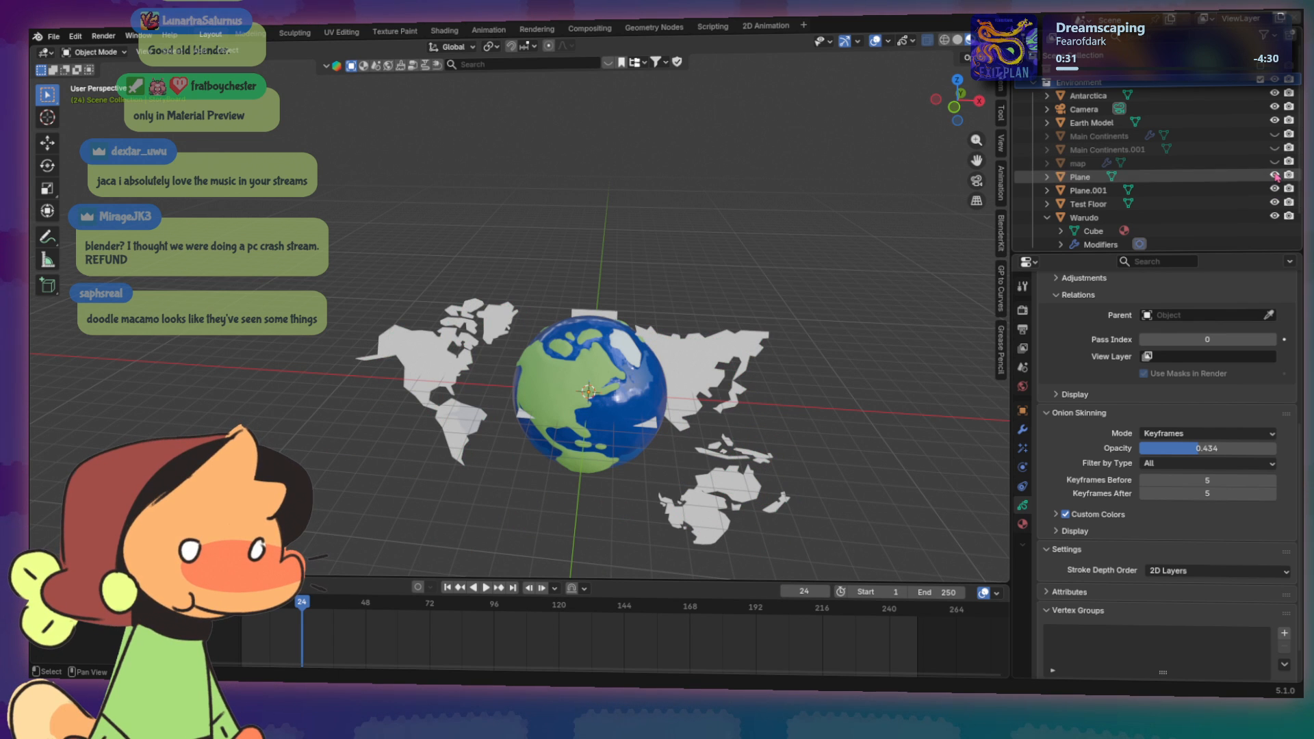
click(1274, 176)
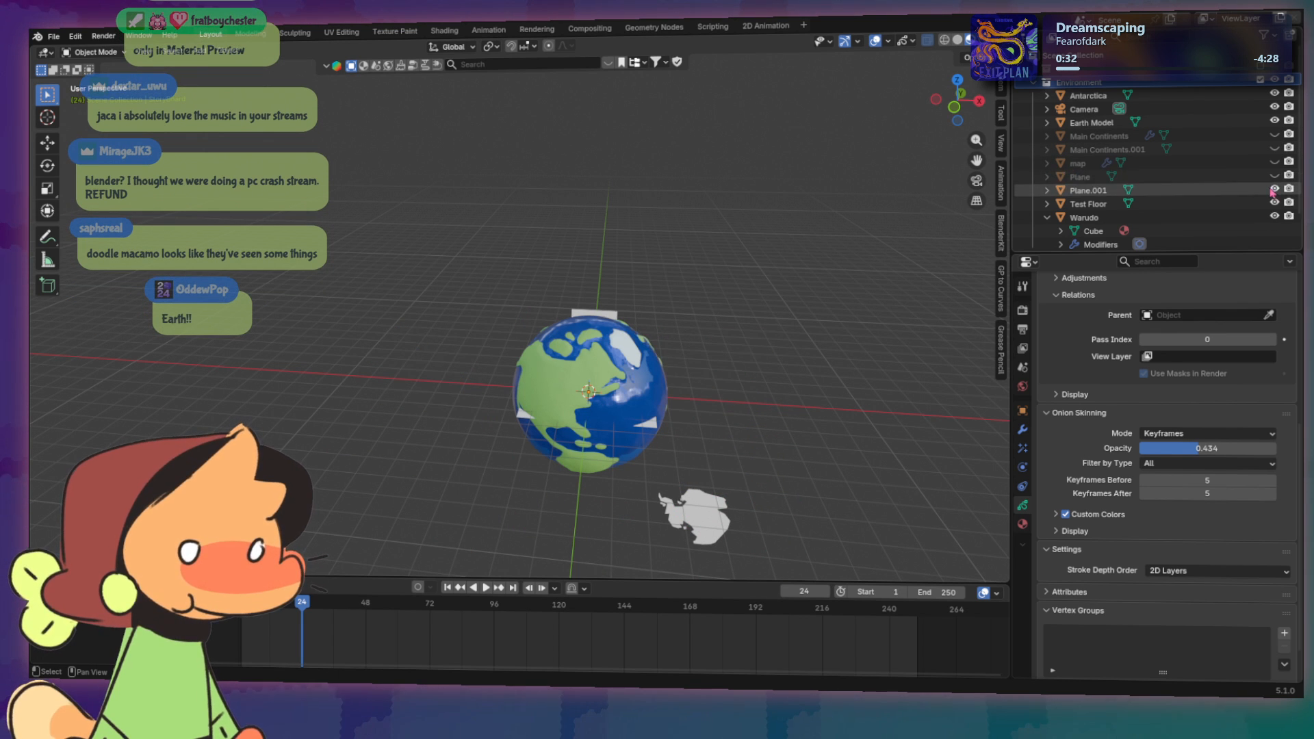
click(1275, 189)
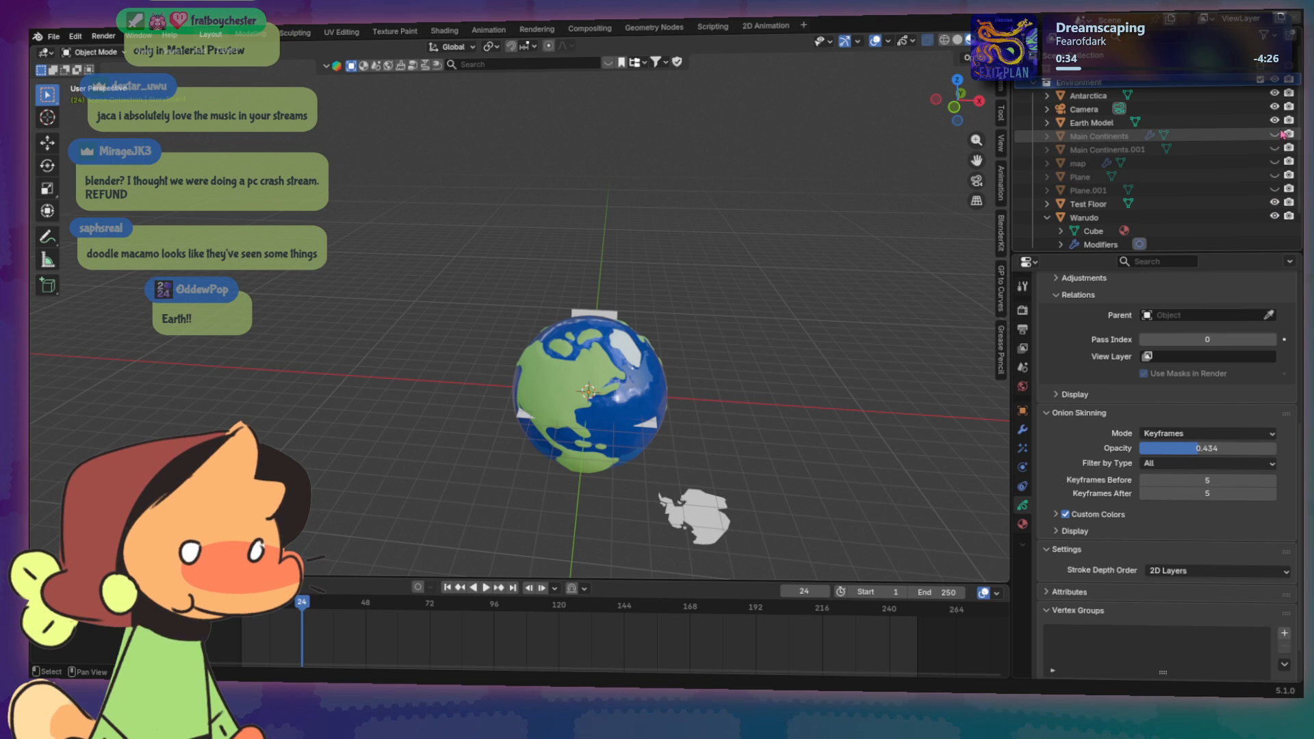
Step: Hide the Warudo, Earth Model and Antarctica objects, leaving the Camera and Test Floor displayed
click(1275, 217)
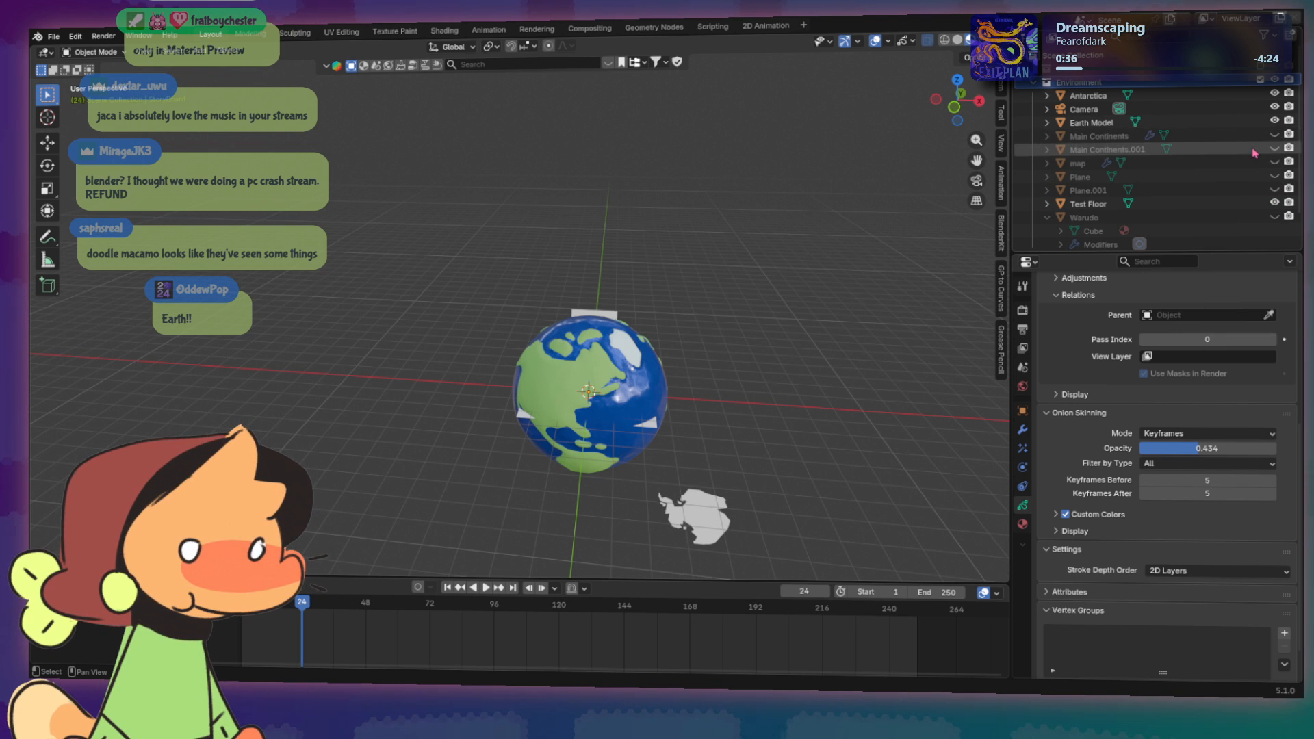
click(1275, 122)
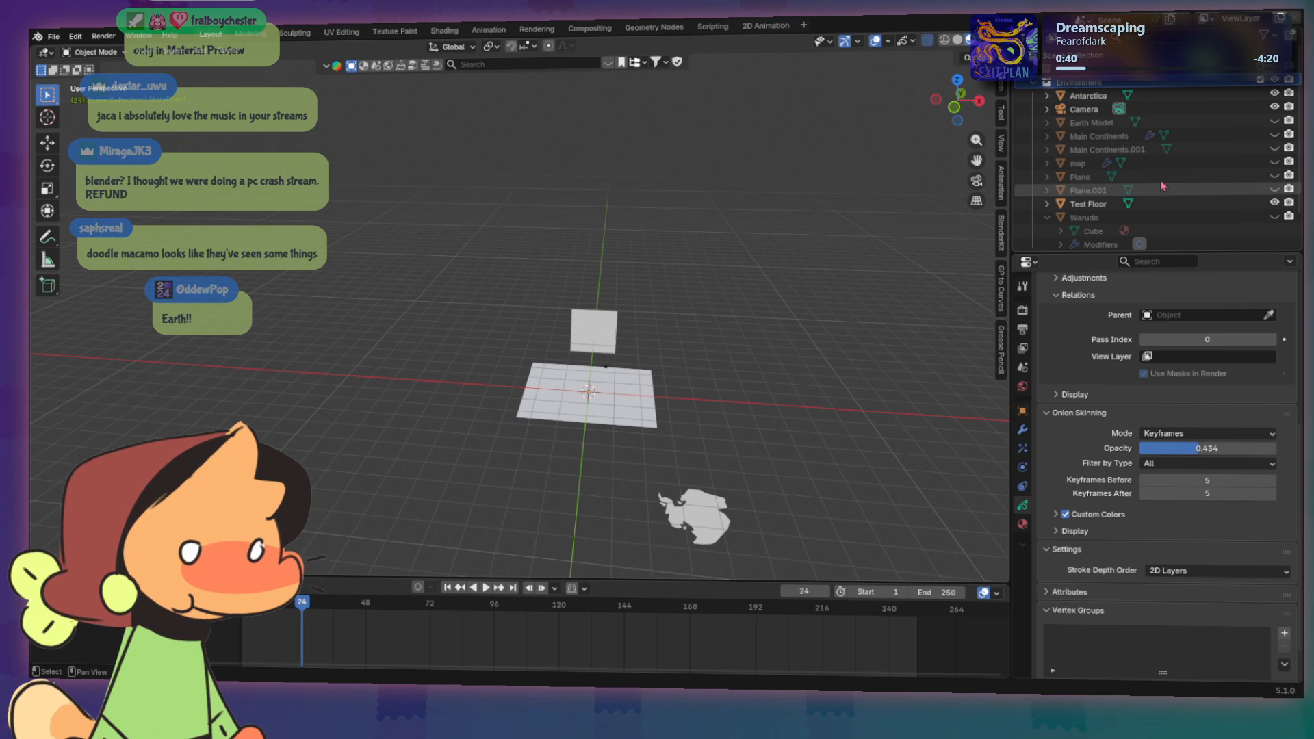
click(1274, 94)
Step: Show the collection that holds Brush_Armature, BrushHead and the GPencil 1 Test drawing
scroll(777, 440, up, 3)
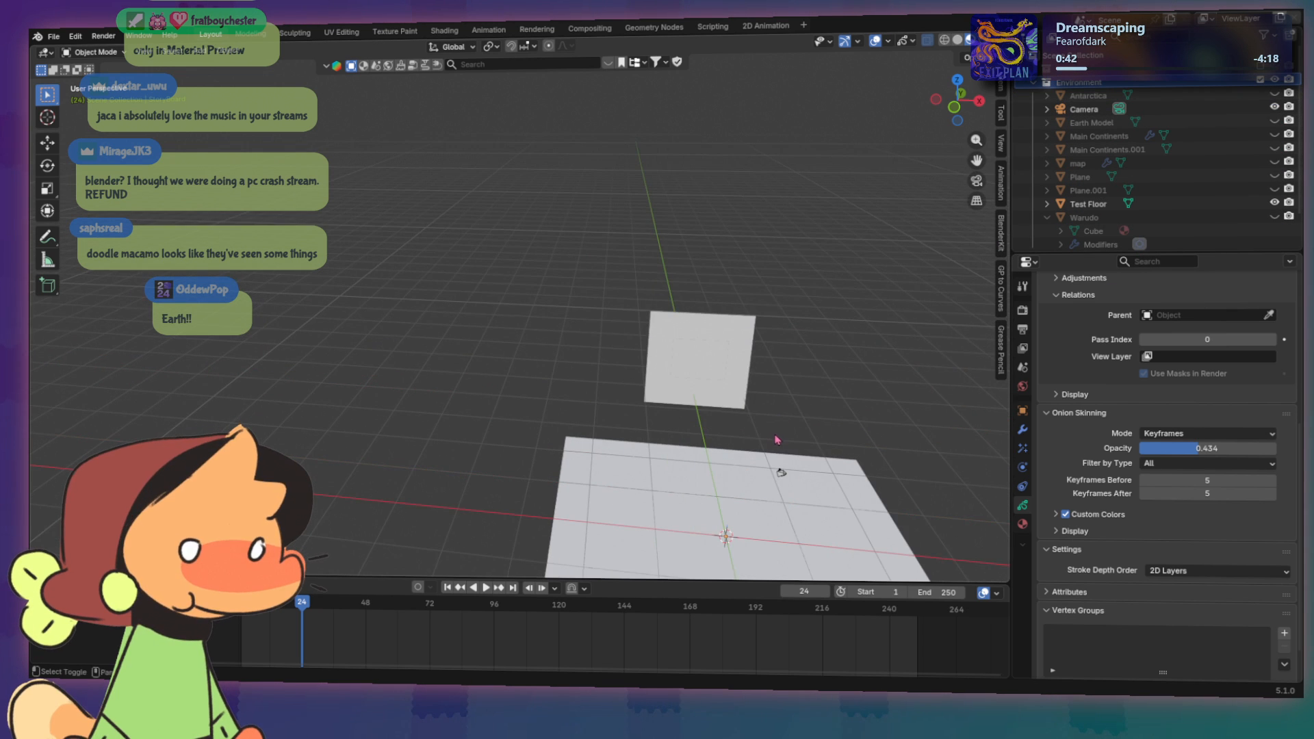
scroll(596, 271, down, 4)
scroll(482, 275, up, 8)
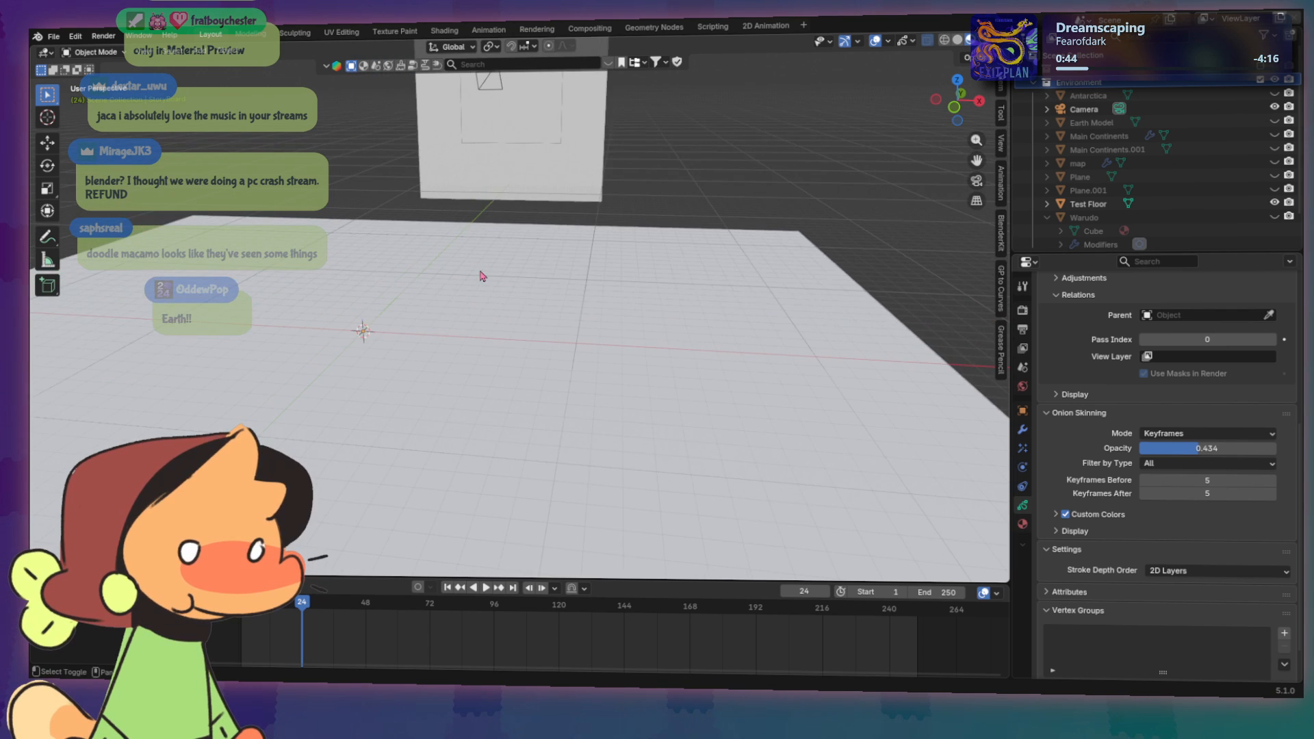
scroll(482, 275, down, 4)
shift+middle_drag(467, 273, 567, 322)
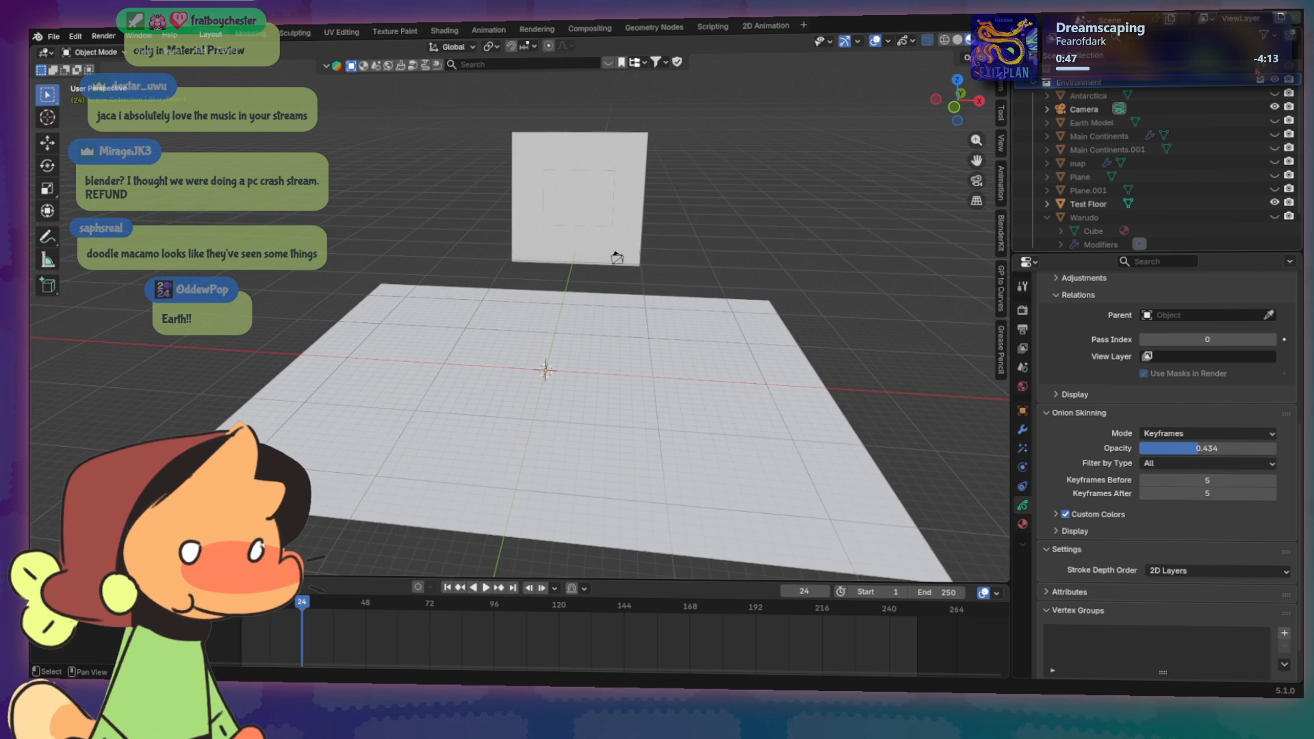
scroll(1260, 81, up, 5)
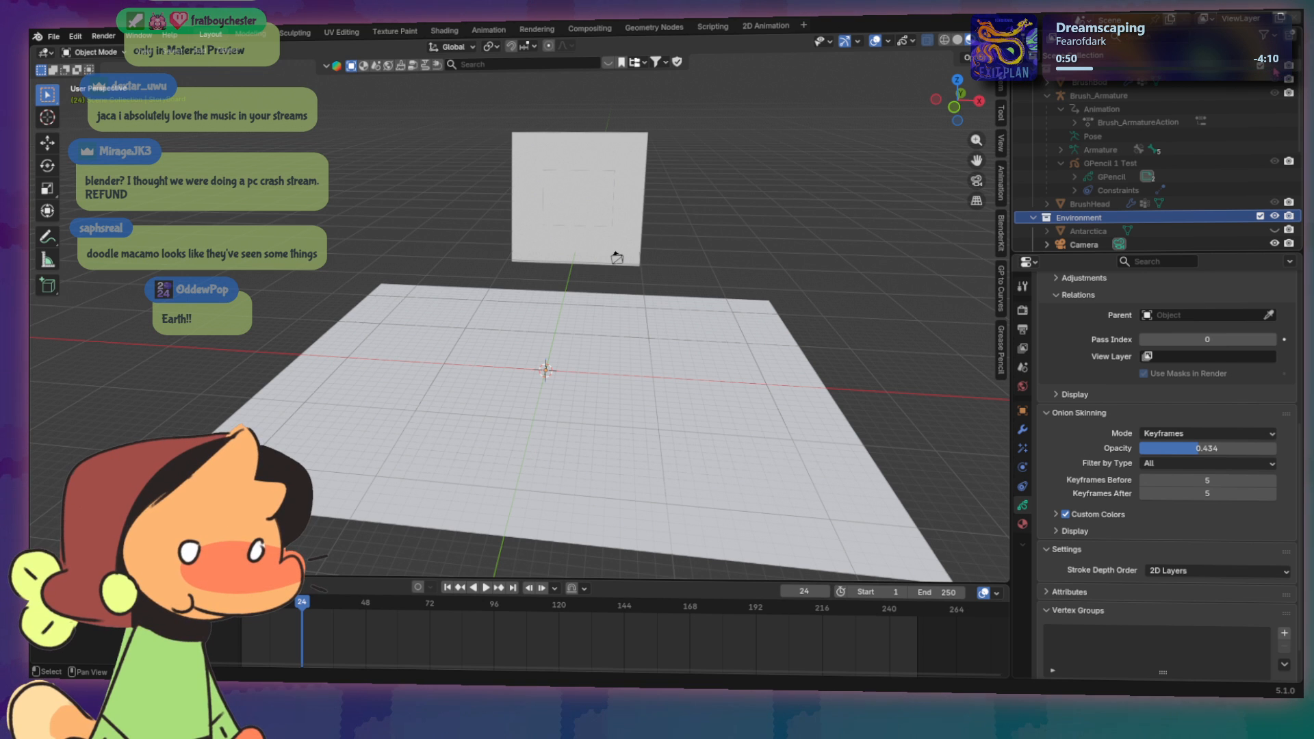
click(1274, 68)
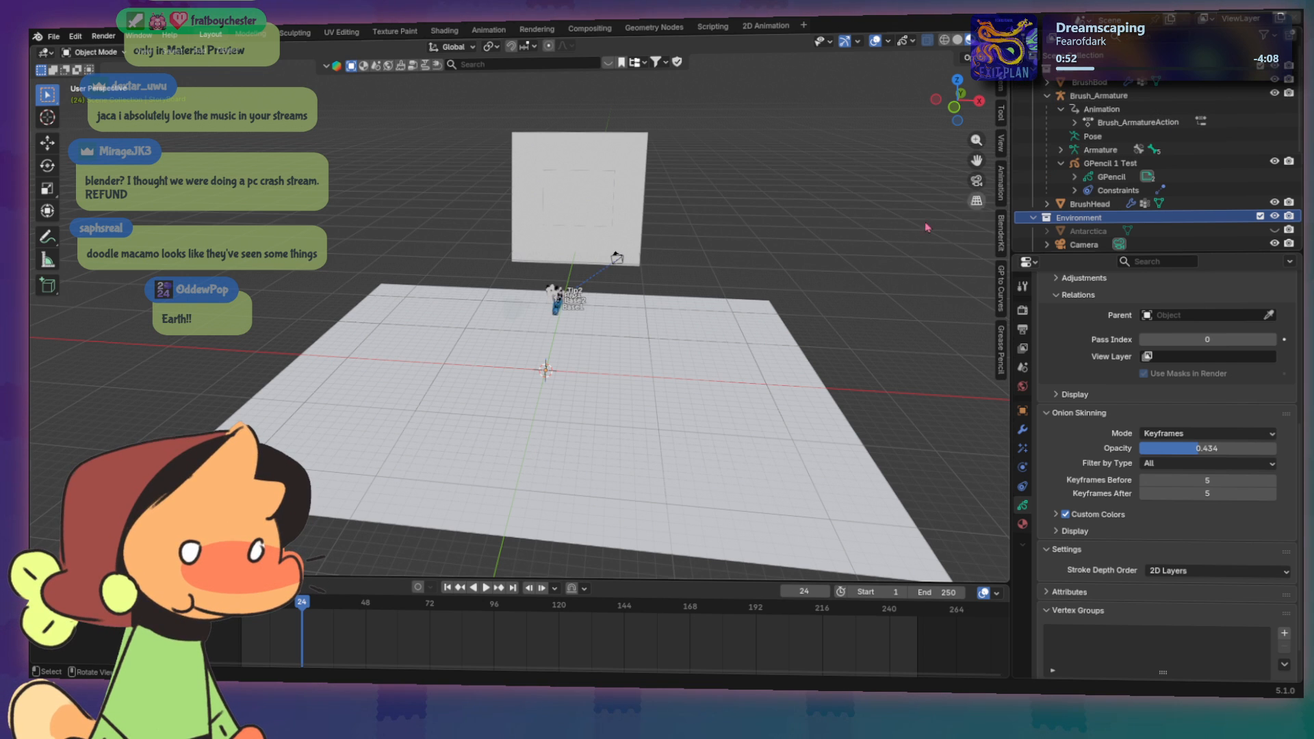
Step: Examine the brush rig and the Grease Pencil character riding it up close from several angles
scroll(841, 206, up, 8)
shift+middle_drag(772, 273, 617, 303)
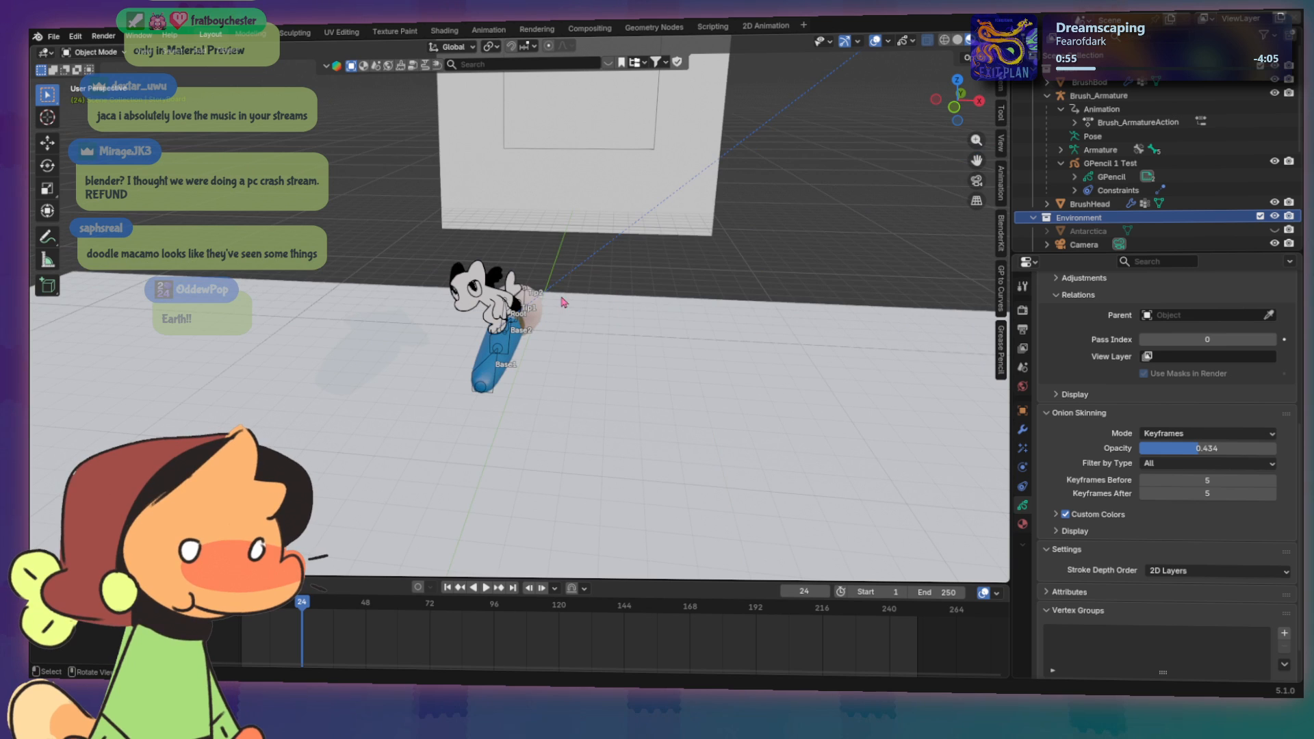
scroll(562, 302, up, 5)
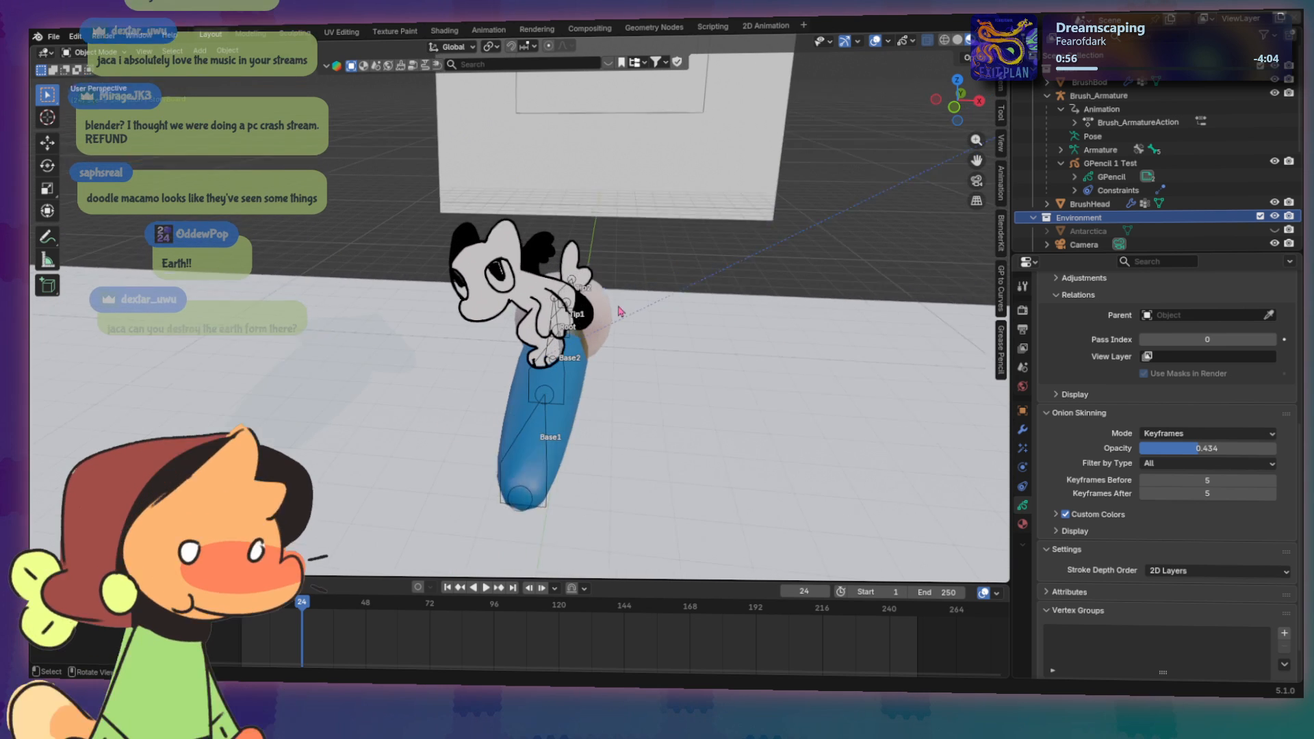
scroll(620, 312, down, 4)
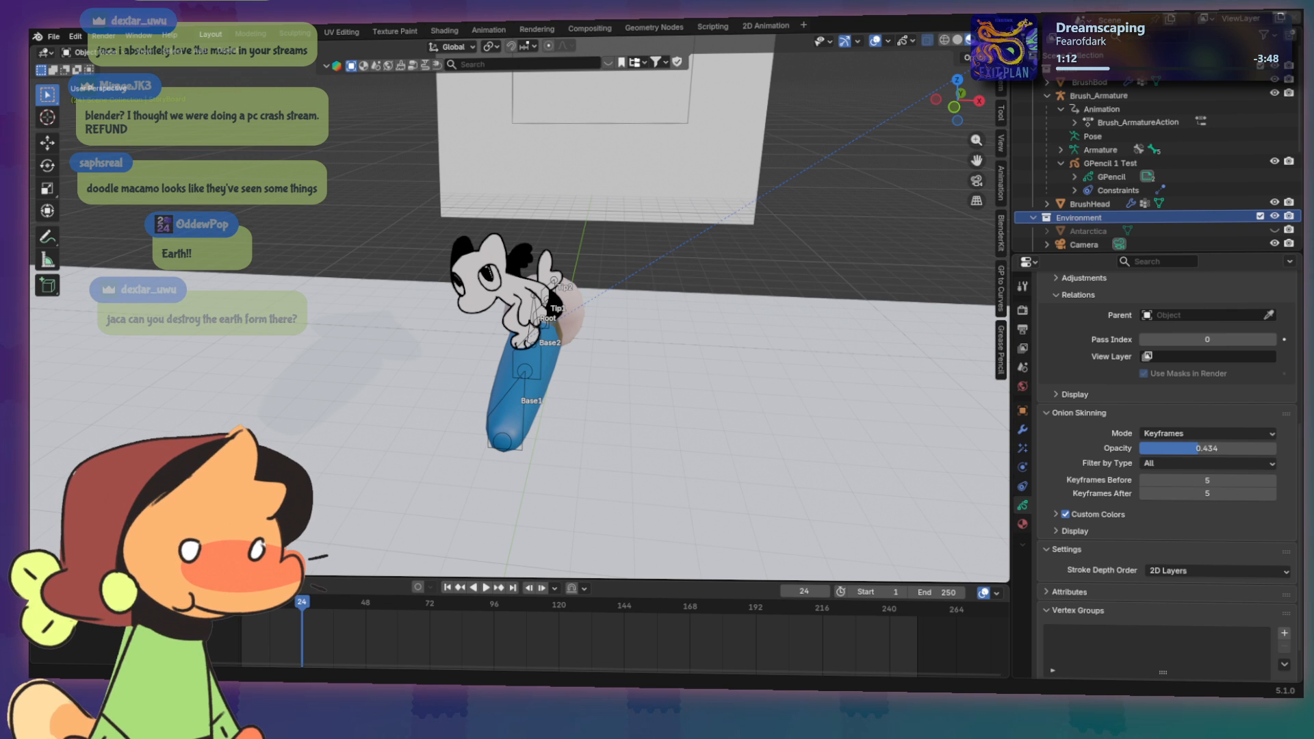
scroll(593, 421, up, 1)
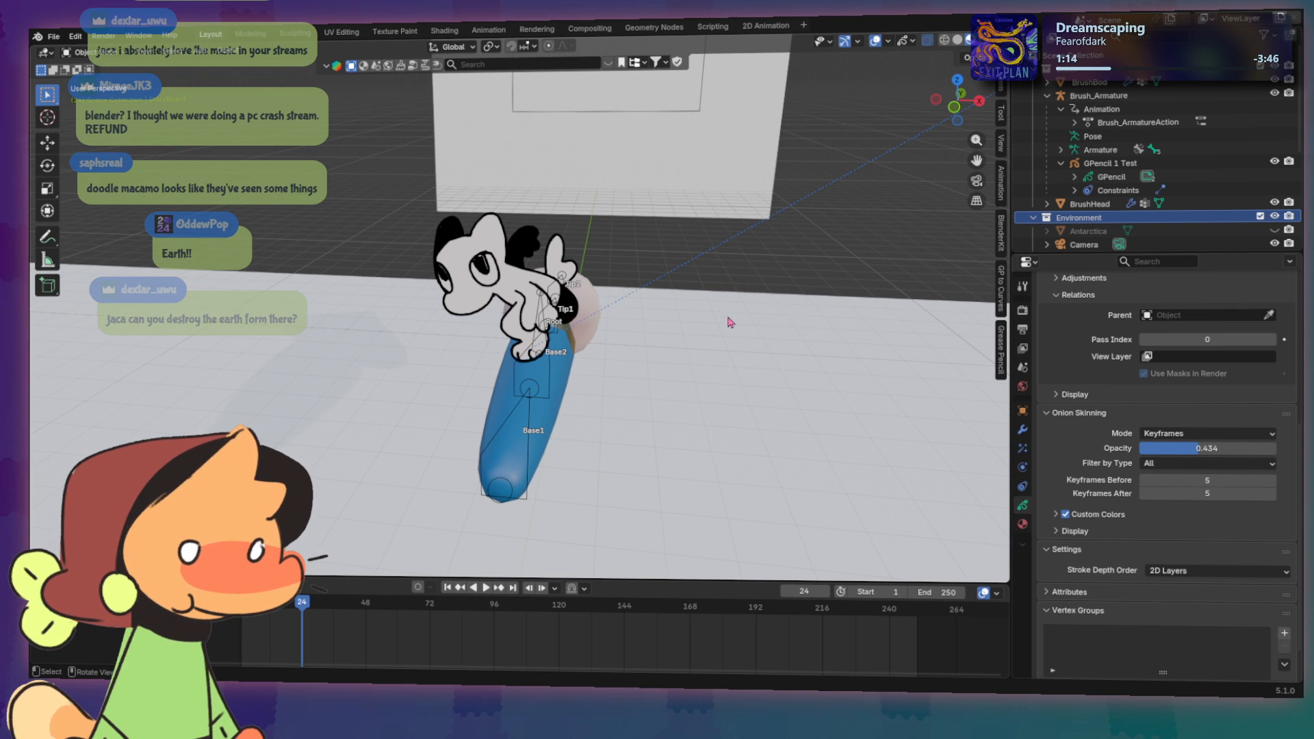
mouse_move(731, 323)
middle_down()
mouse_move(710, 315)
mouse_move(685, 339)
middle_up()
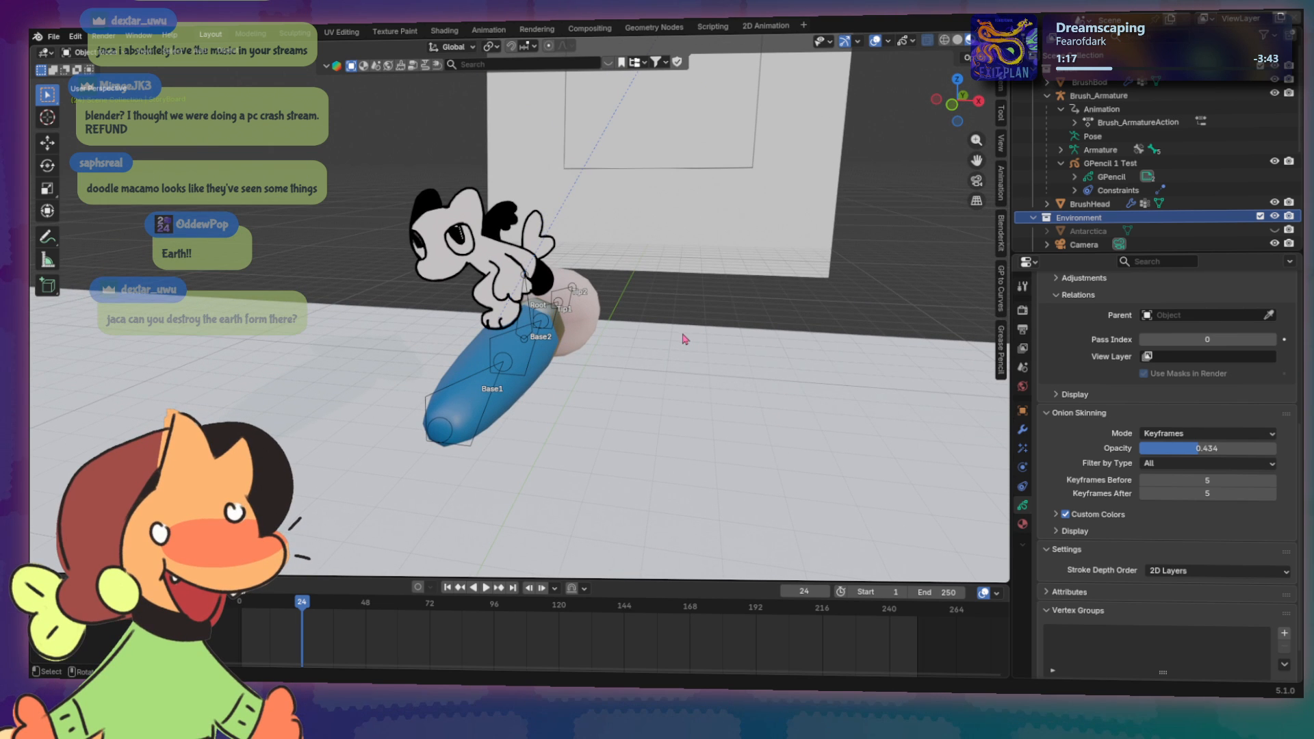
mouse_move(573, 334)
middle_down()
mouse_move(532, 305)
mouse_move(487, 316)
mouse_move(487, 331)
middle_up()
mouse_move(578, 313)
middle_down()
mouse_move(614, 332)
mouse_move(556, 343)
middle_up()
scroll(558, 340, down, 3)
scroll(558, 340, up, 2)
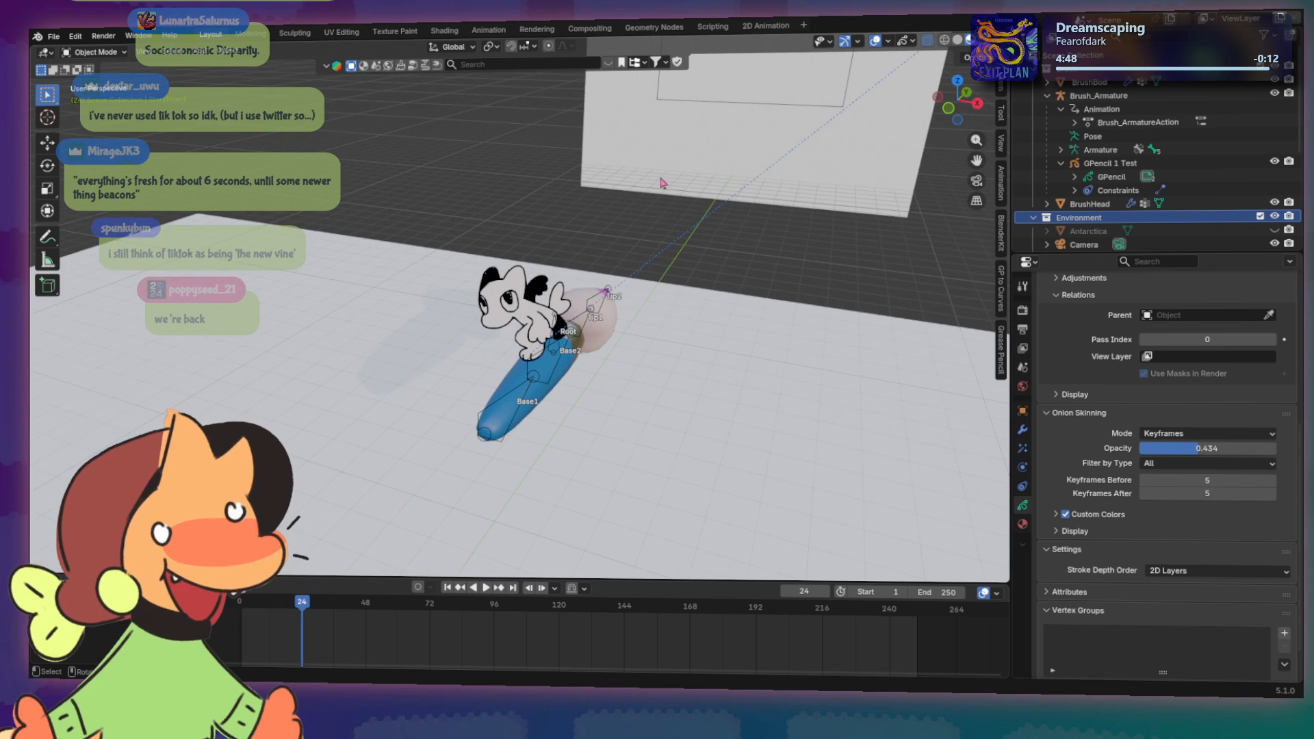
Step: View the brush rig and its rider through the scene camera
mouse_move(663, 182)
middle_down()
mouse_move(601, 214)
mouse_move(601, 252)
mouse_move(603, 240)
middle_up()
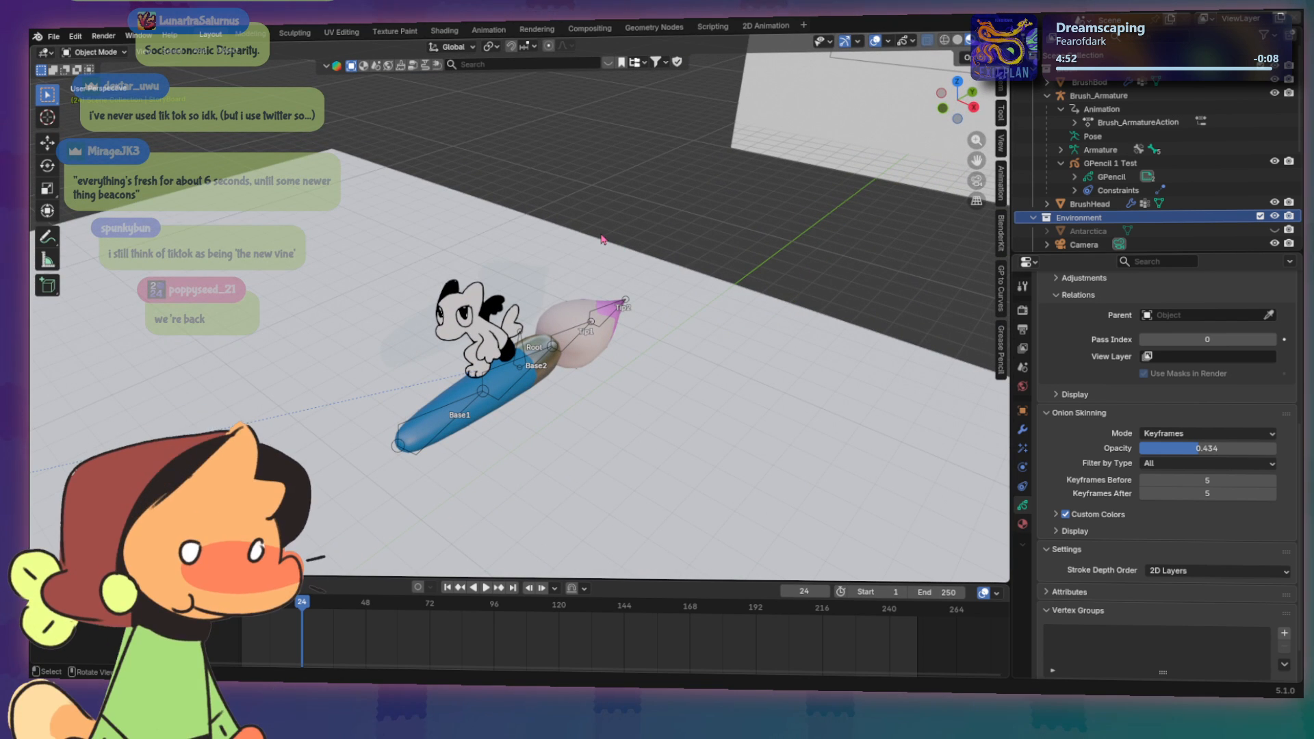
click(975, 182)
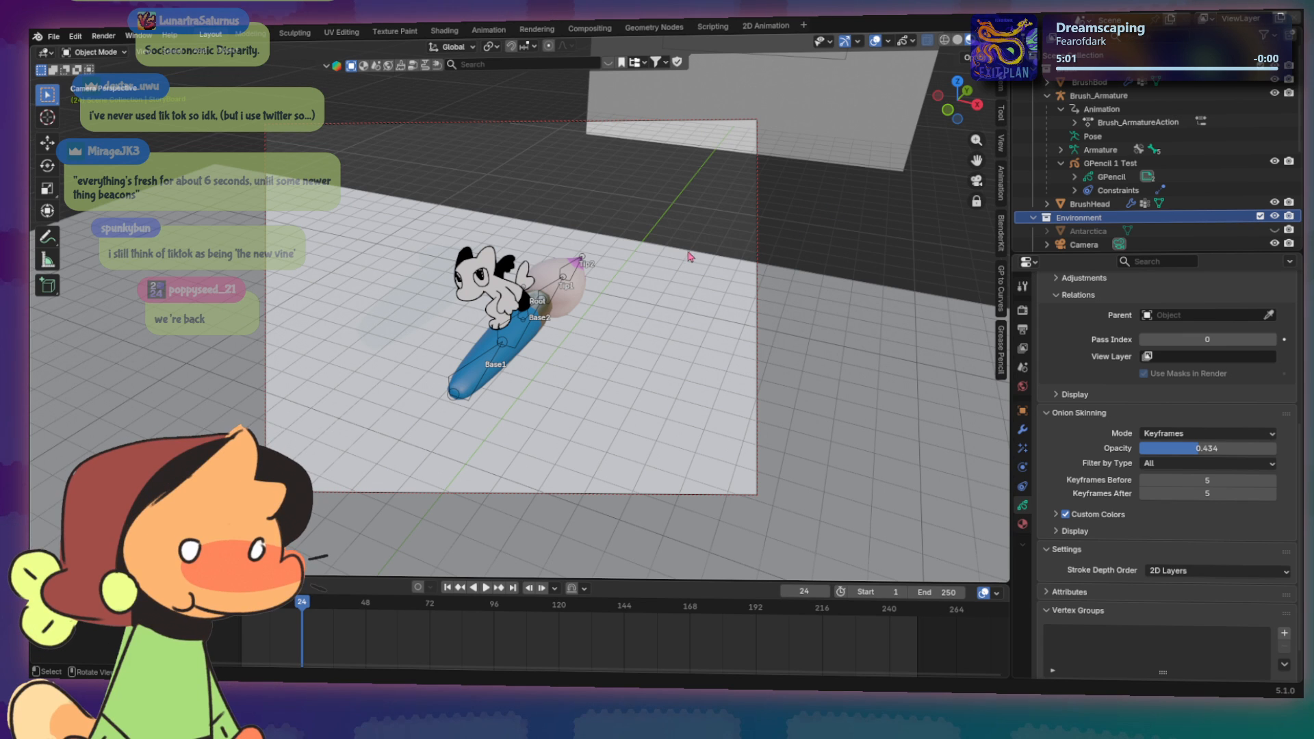
Step: Leave the scene camera view and examine the brush rig with its Grease Pencil rider from a closer angle
mouse_move(673, 267)
middle_down()
mouse_move(566, 293)
mouse_move(374, 276)
mouse_move(555, 287)
mouse_move(425, 275)
mouse_move(604, 312)
middle_up()
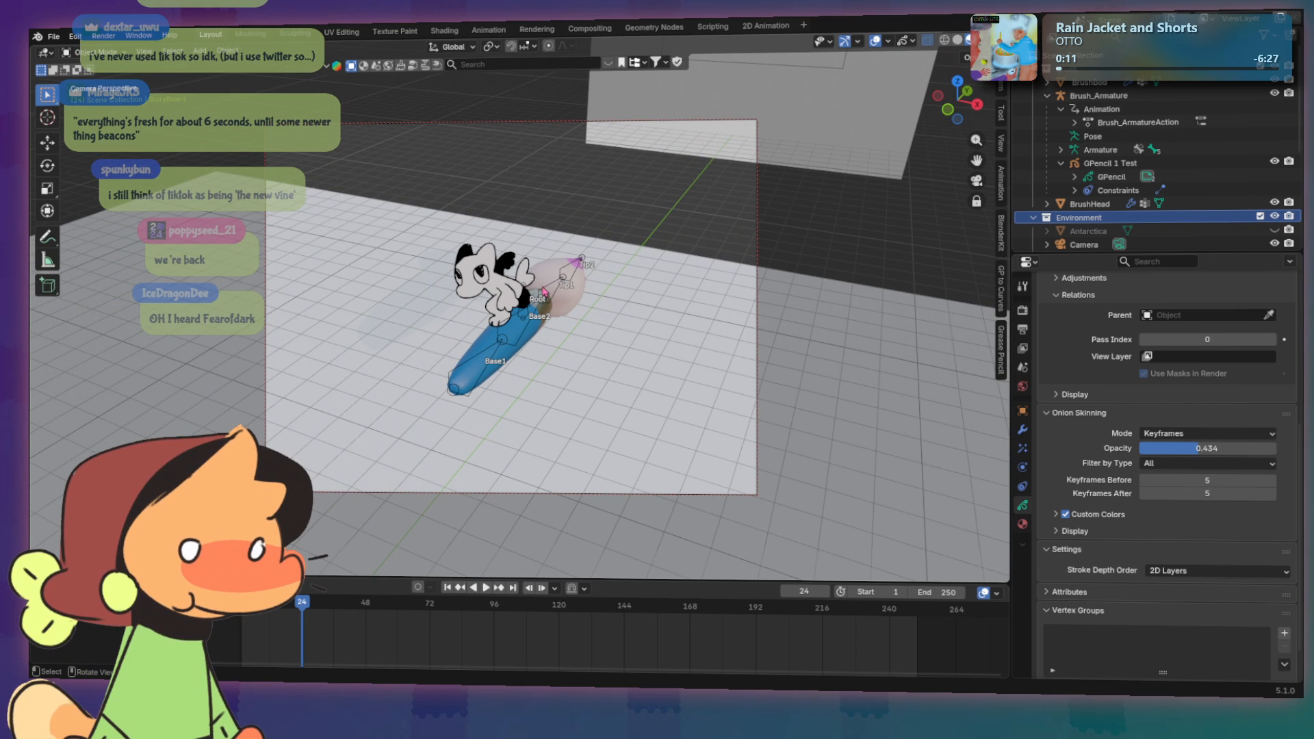
middle_drag(557, 290, 714, 313)
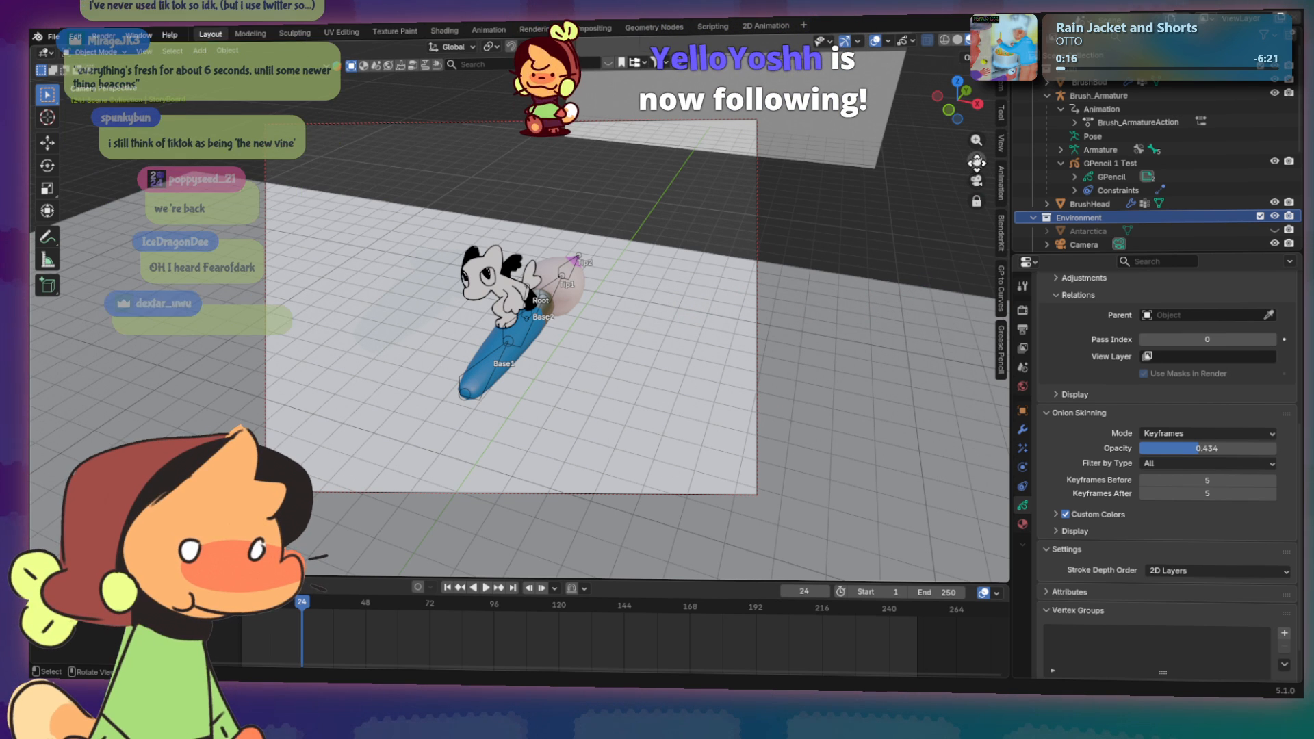
click(977, 179)
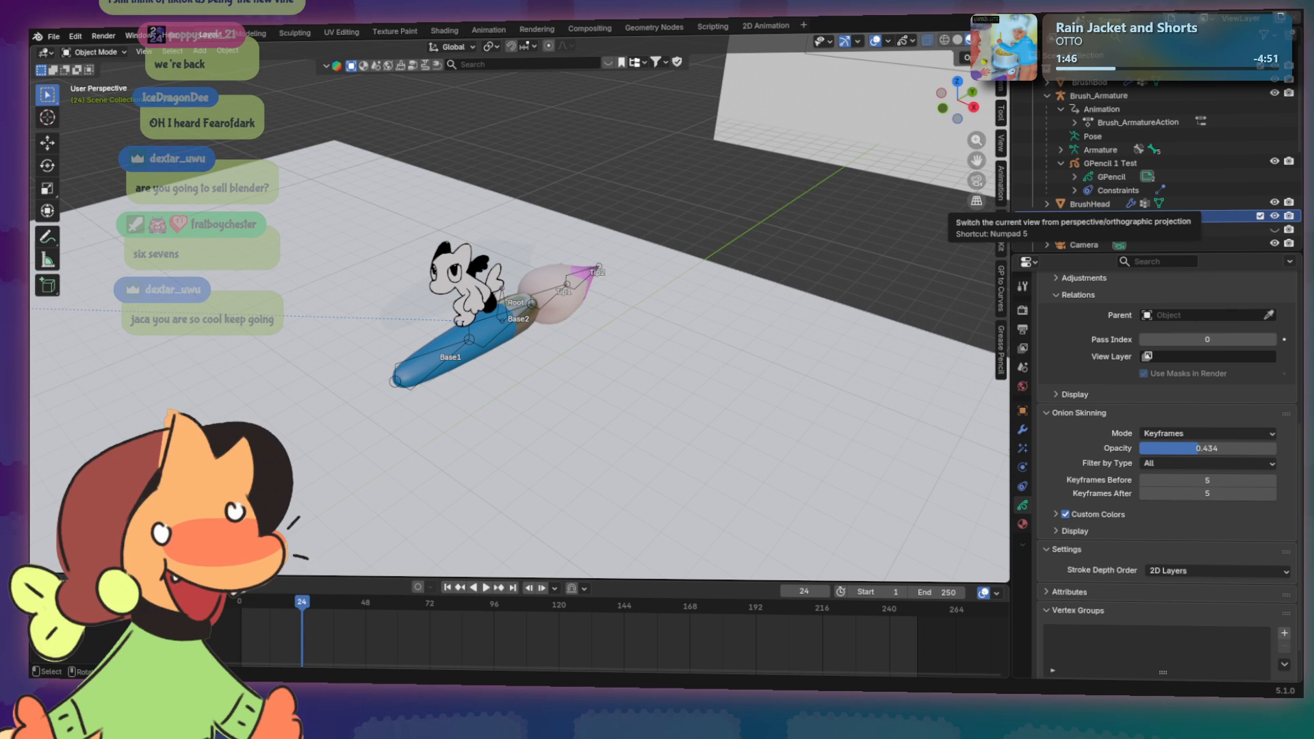
middle_drag(685, 329, 692, 324)
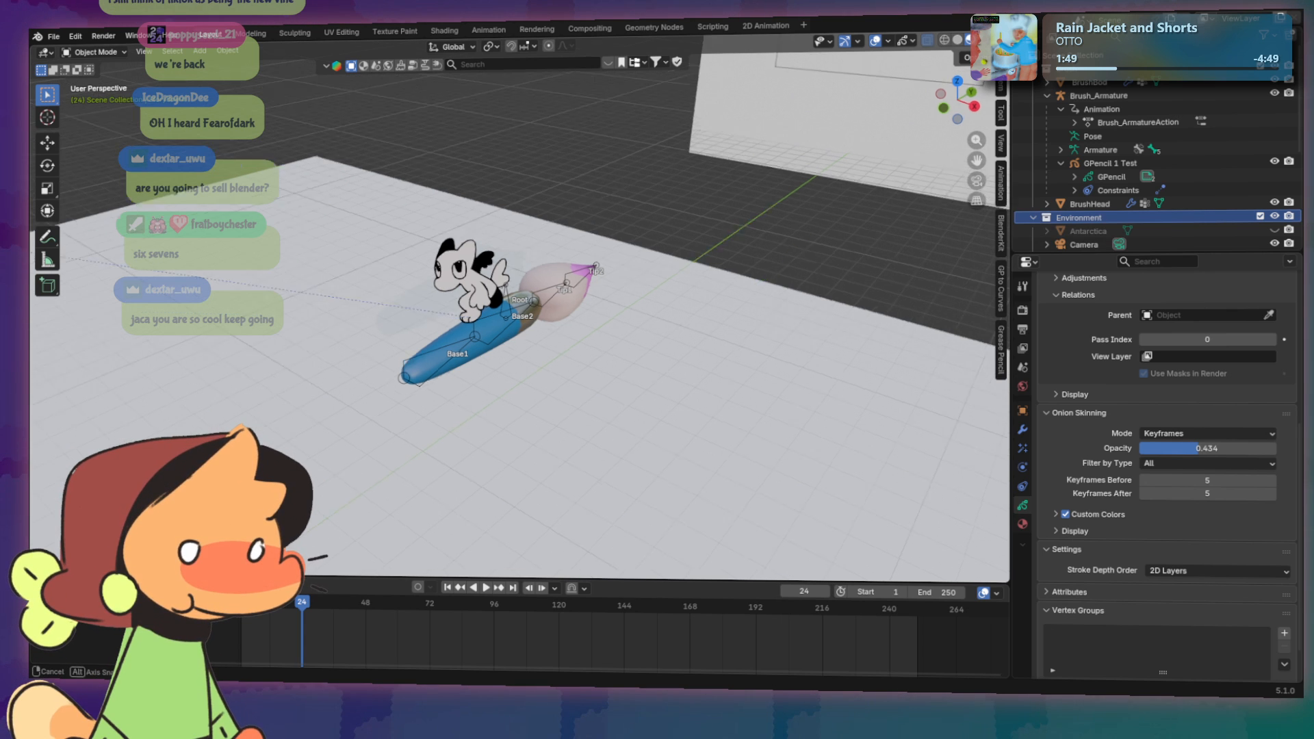
mouse_move(287, 334)
middle_down()
mouse_move(333, 336)
mouse_move(314, 351)
middle_up()
scroll(515, 316, up, 3)
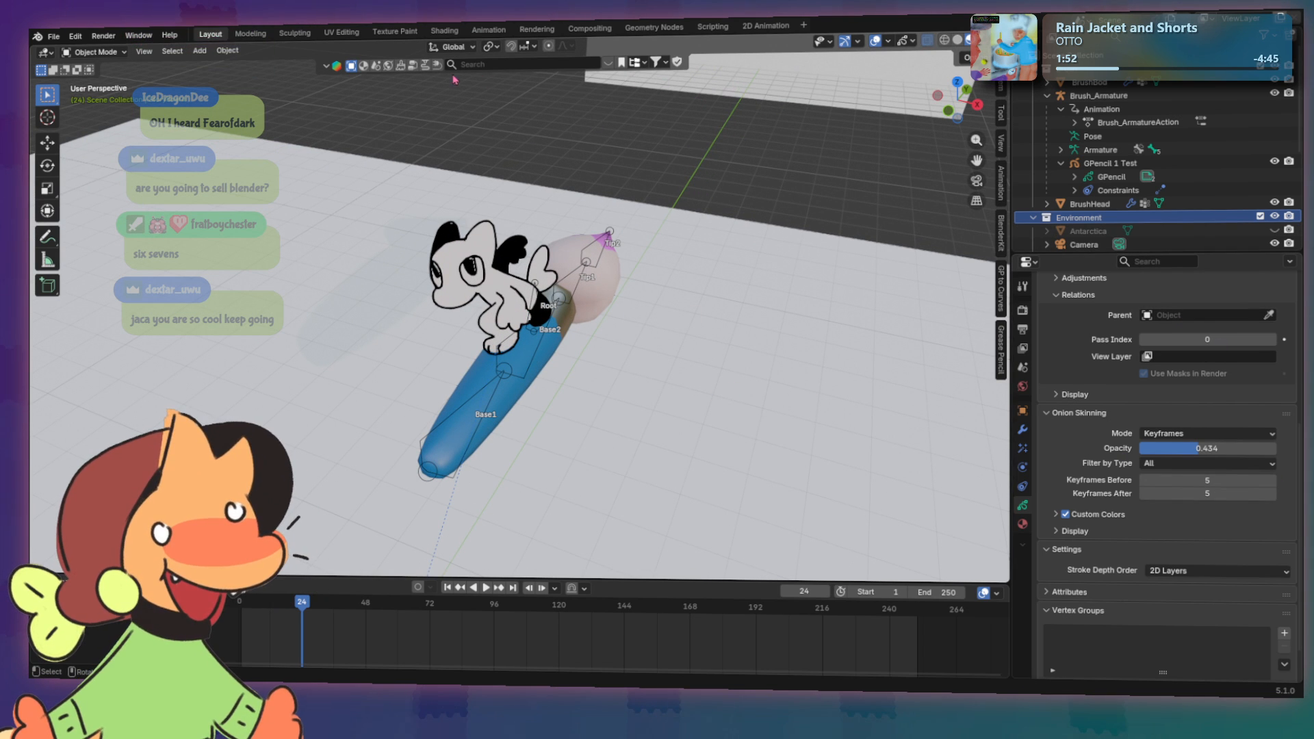
Step: Switch to the 2D Animation workspace and view the storyboard drawing straight from the front
click(766, 26)
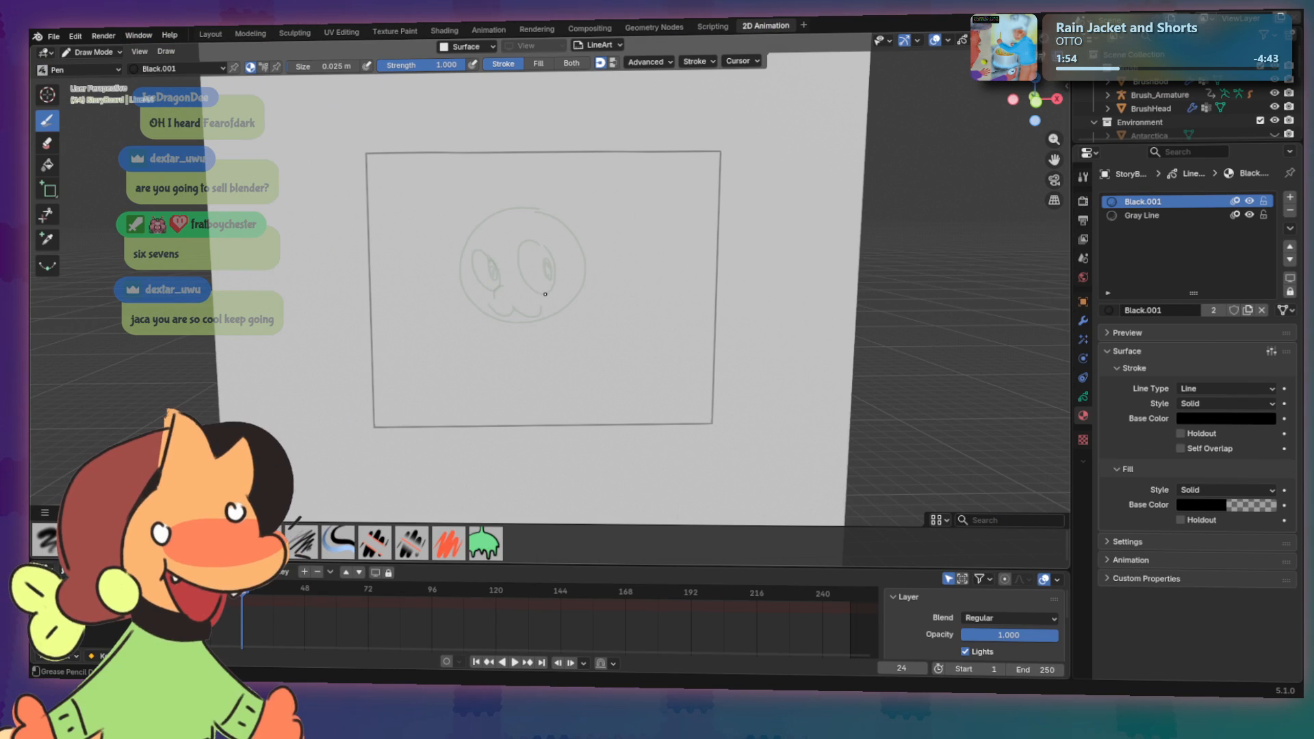
key(KP_1)
scroll(541, 301, up, 2)
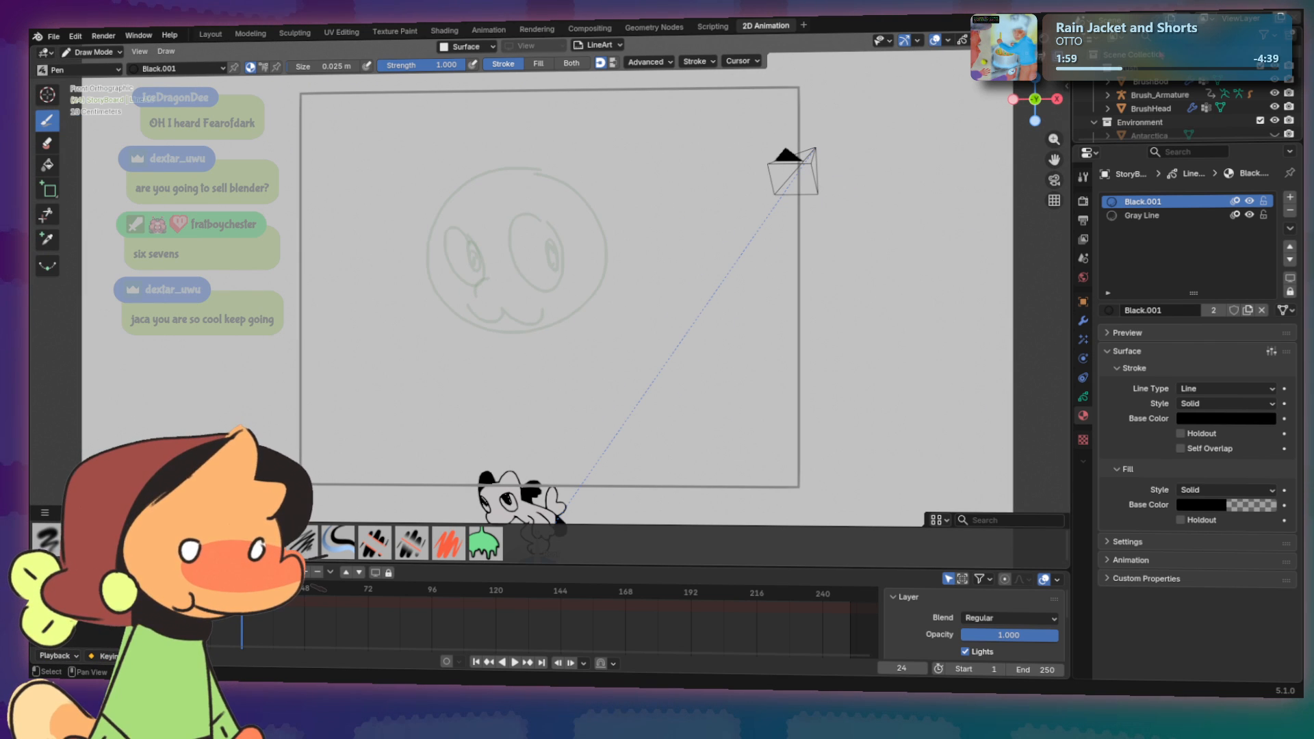
Step: Exclude the Environment collection from the view layer and include it again
scroll(1166, 113, down, 4)
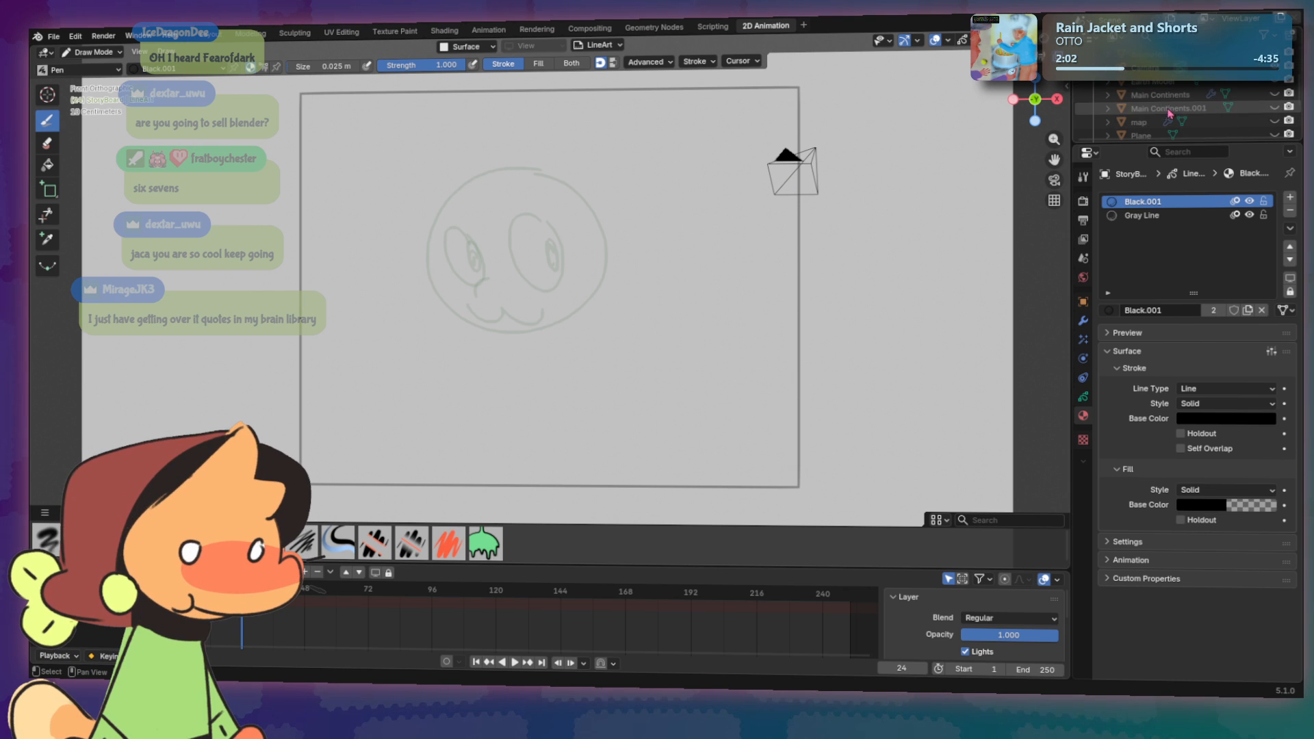
scroll(1182, 98, up, 1)
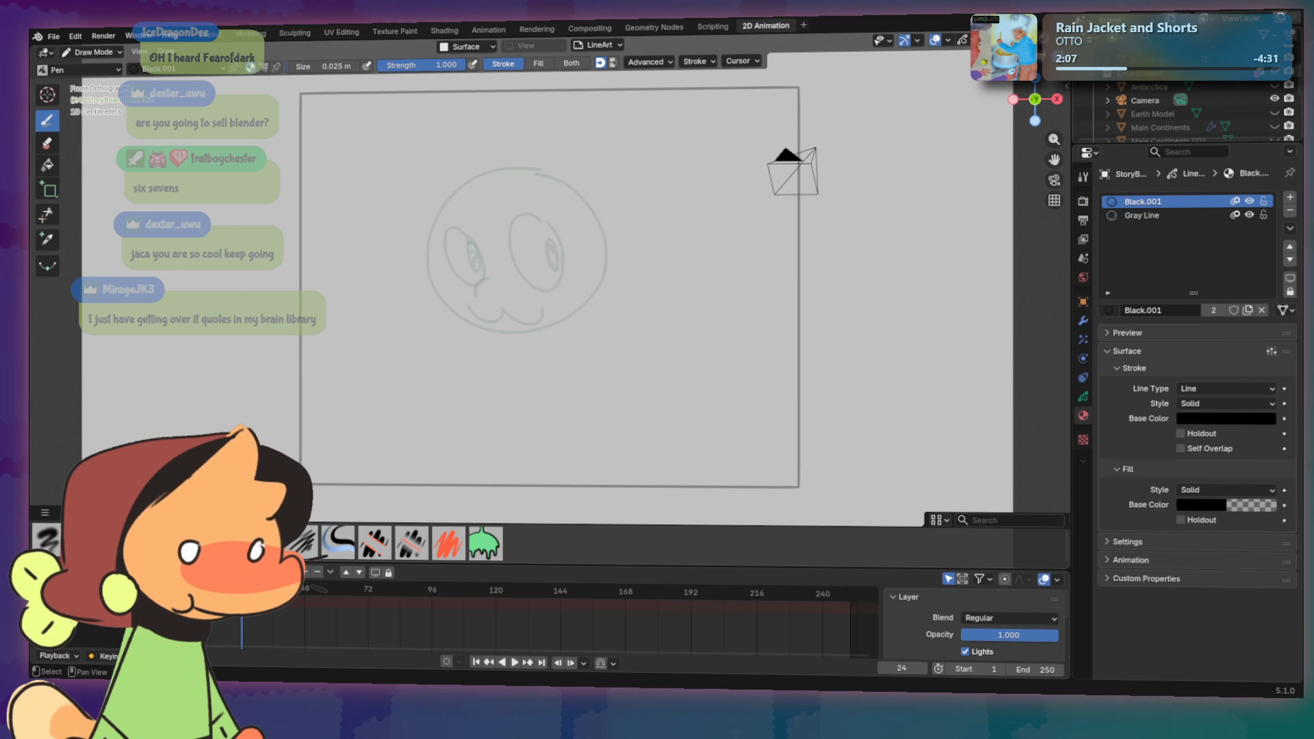
scroll(1226, 91, up, 4)
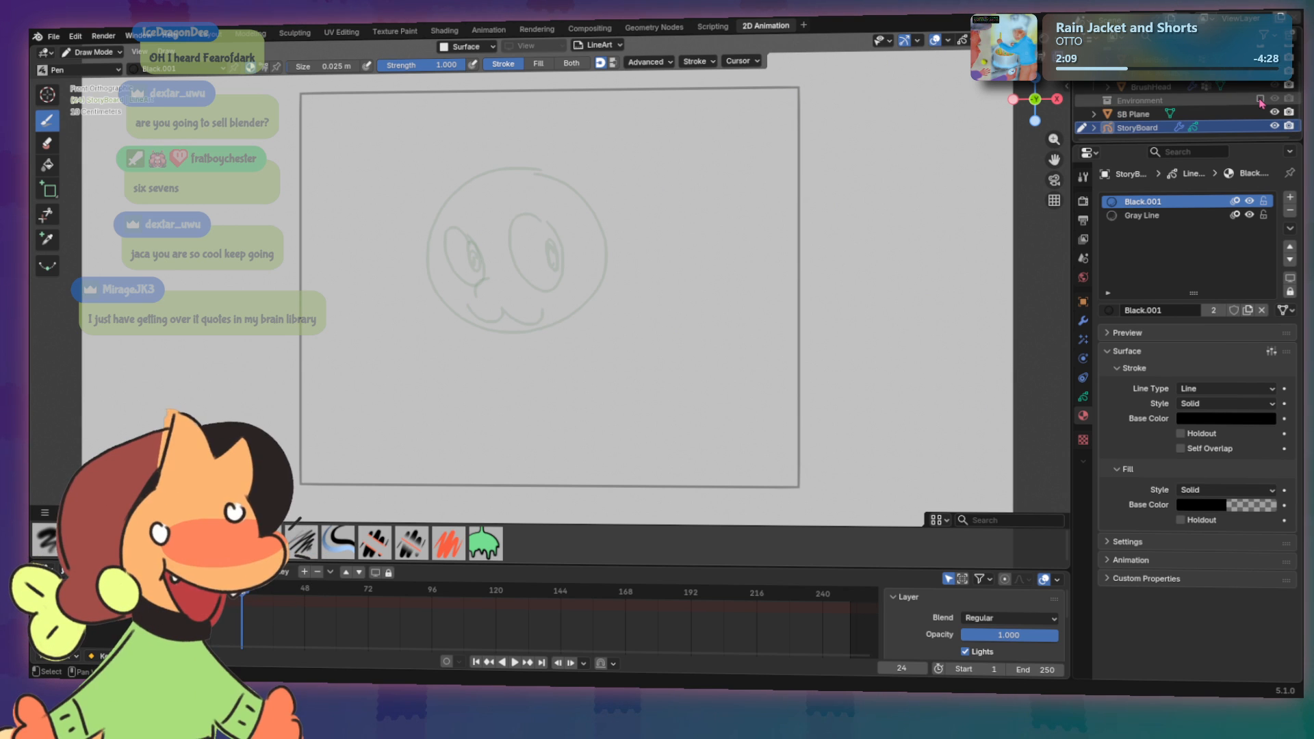
click(1260, 100)
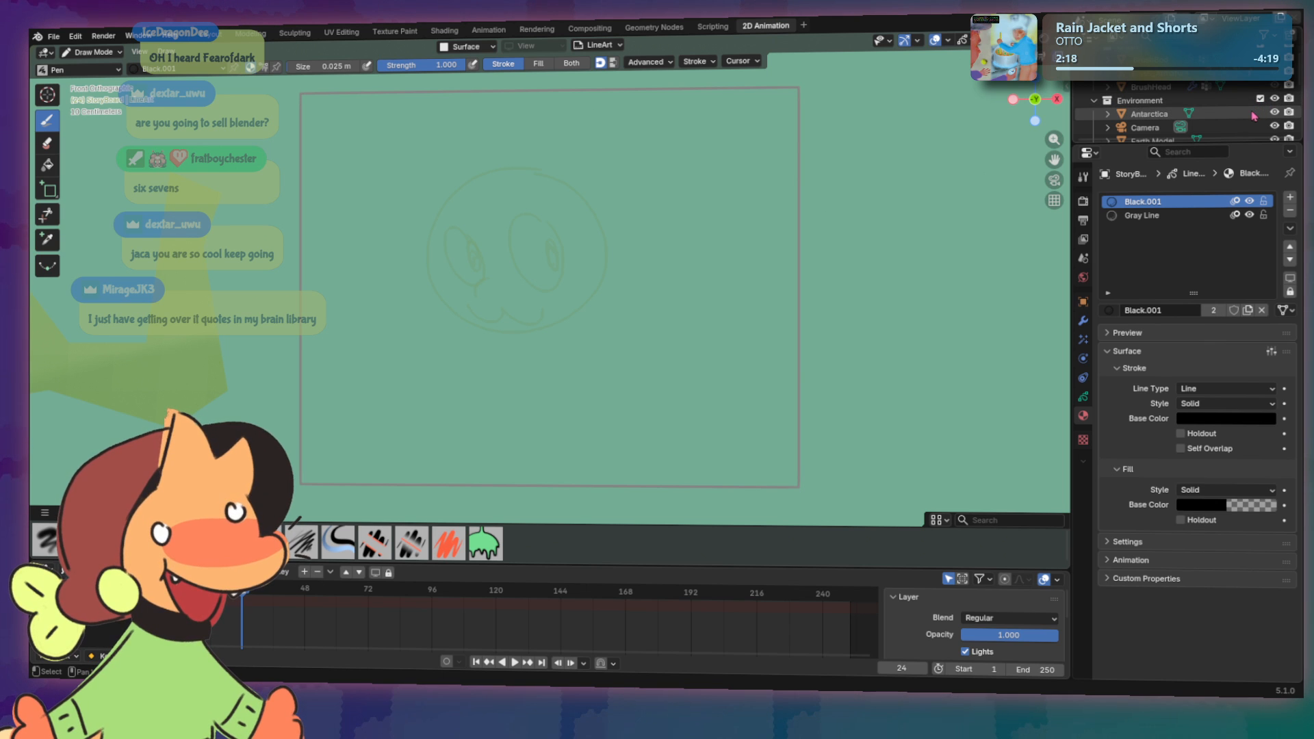
Step: Hide the Antarctica, Main Continents and Main Continents.001 objects in the viewport
click(1274, 113)
scroll(1266, 118, down, 2)
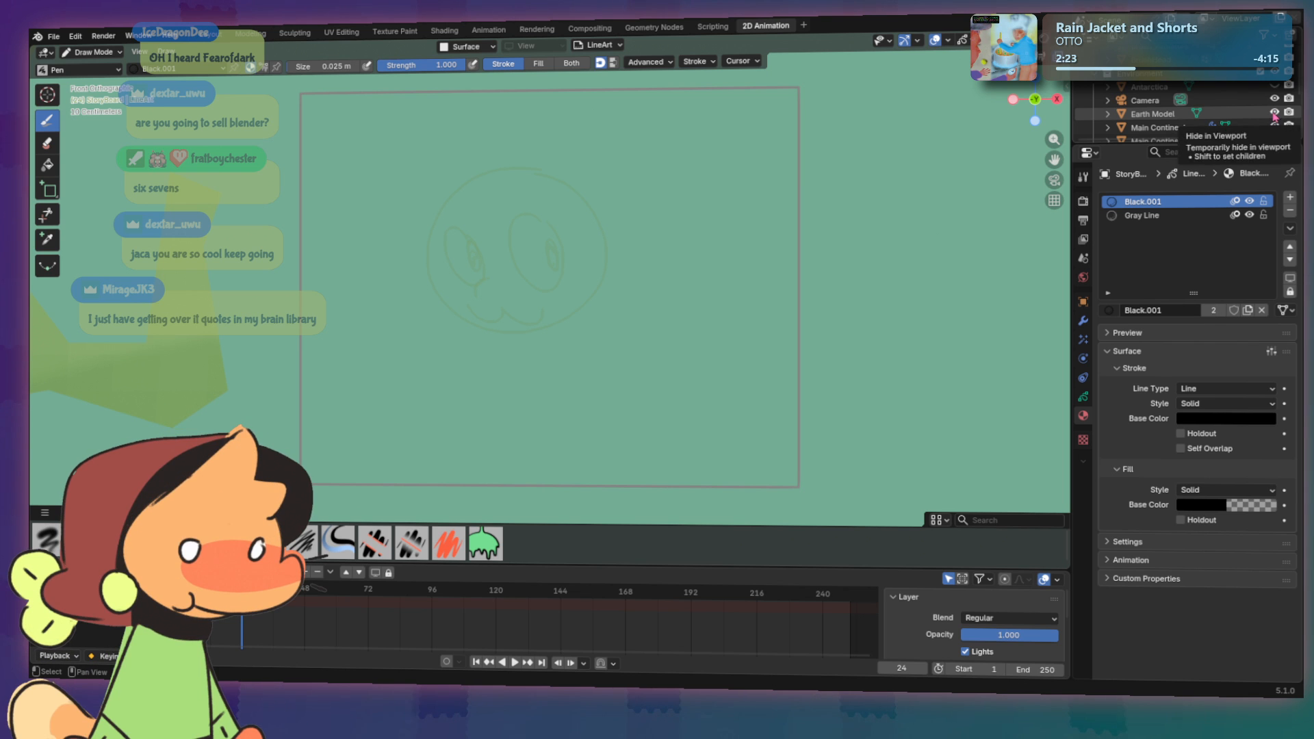
click(1275, 126)
scroll(1275, 120, down, 2)
click(1275, 113)
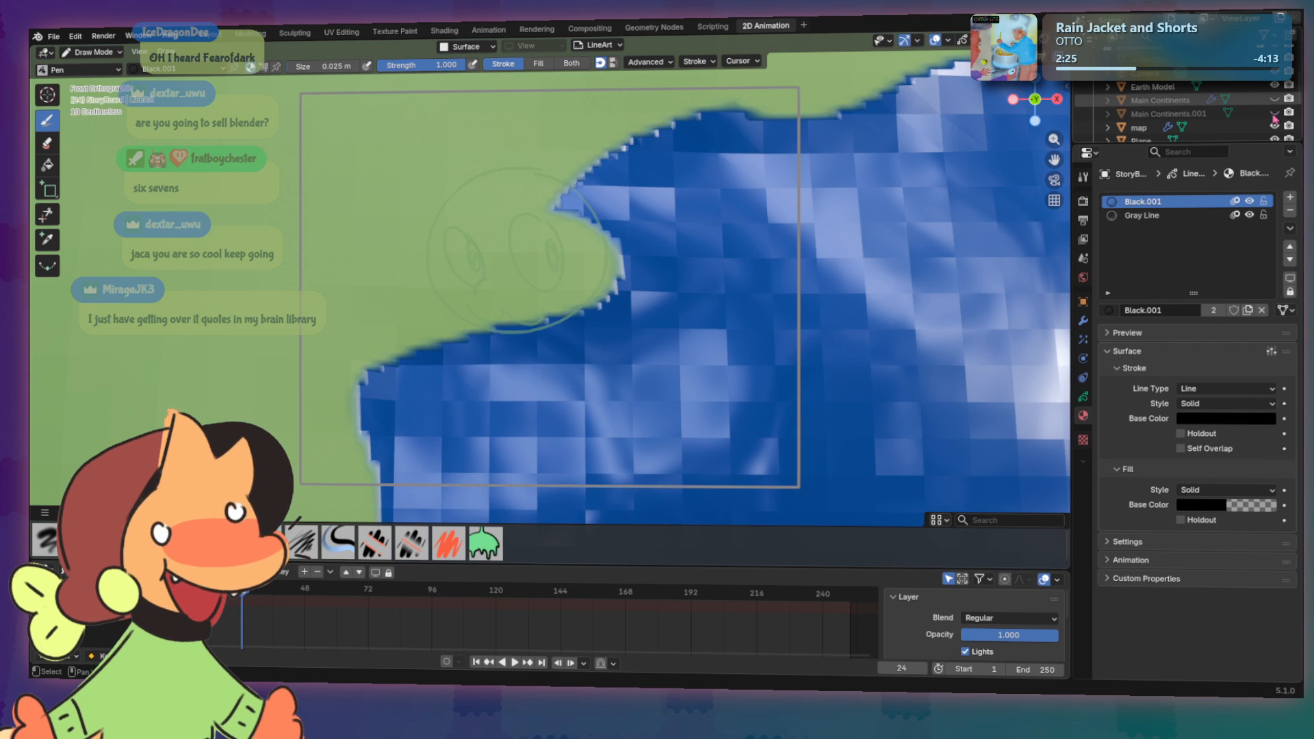
Step: Hide the map, Plane, Plane.001, Warudo and Earth Model objects of the Environment collection in the viewport
scroll(1275, 115, down, 2)
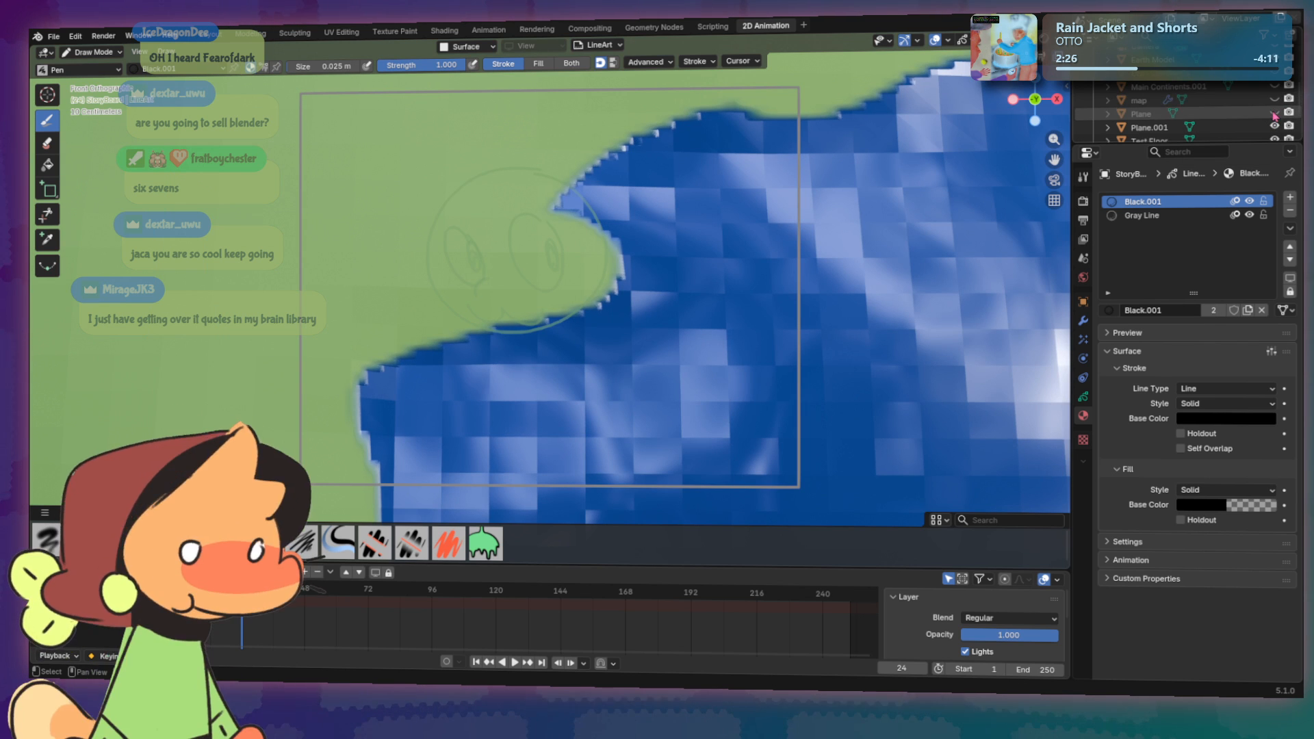
scroll(1275, 115, down, 2)
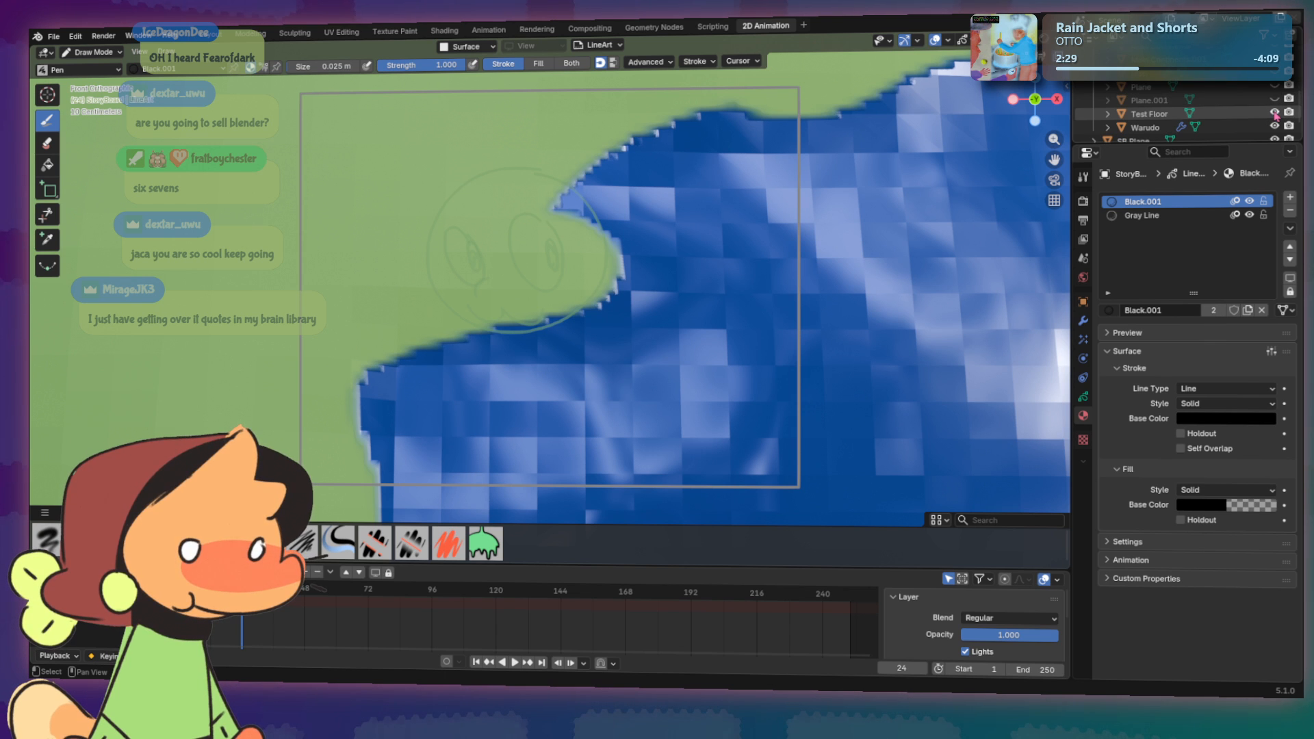
scroll(1270, 115, down, 2)
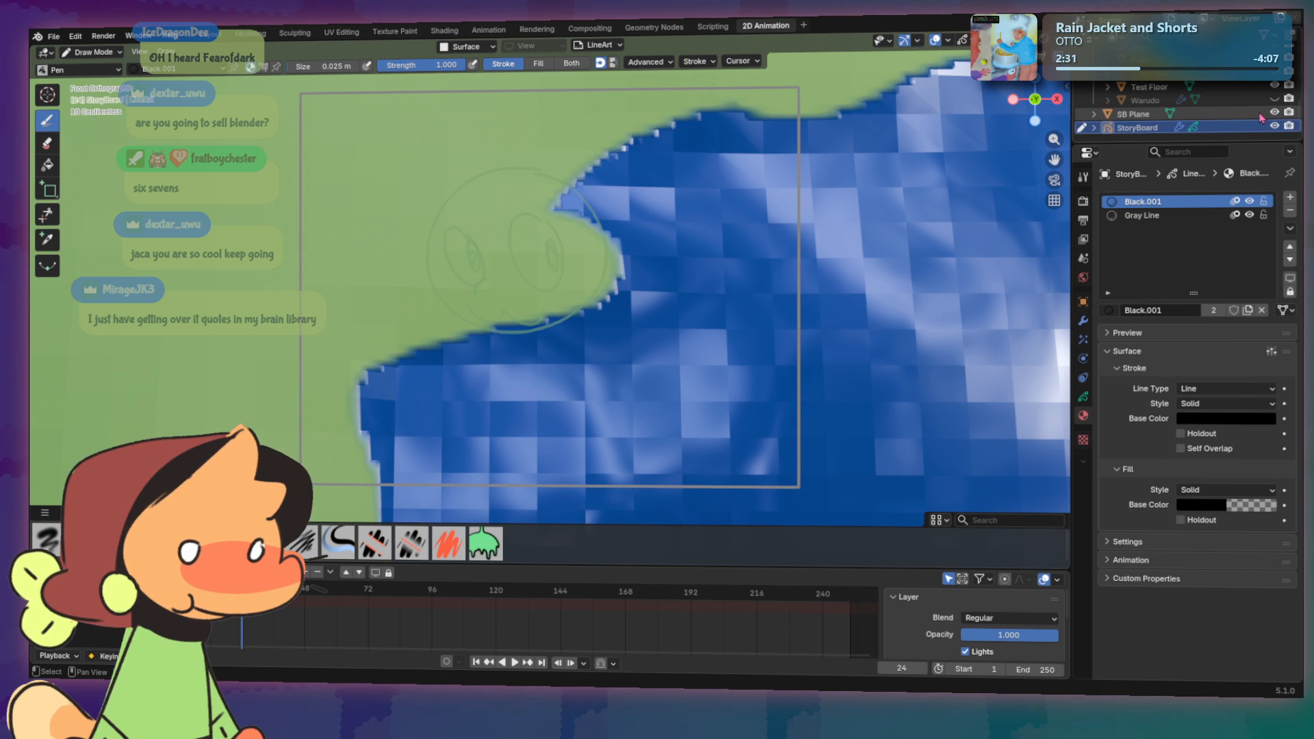
scroll(1263, 118, up, 6)
scroll(1263, 118, up, 1)
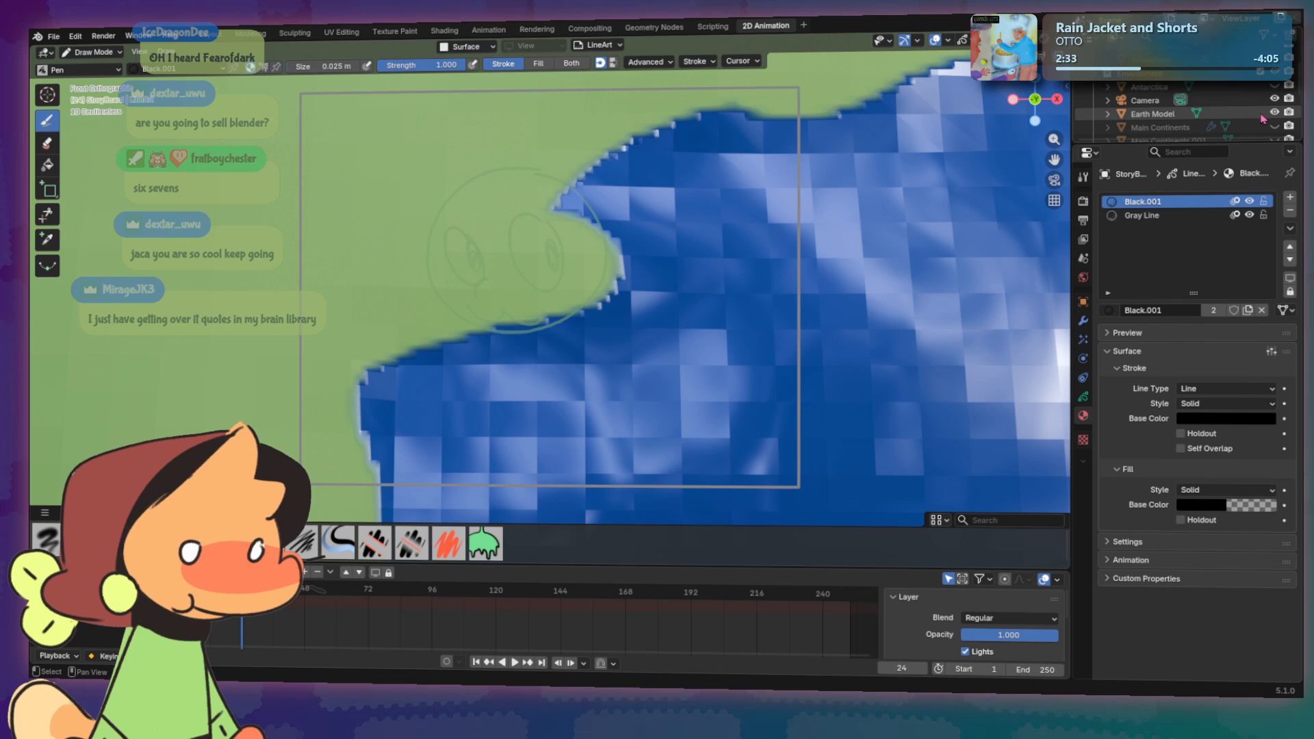
click(1275, 113)
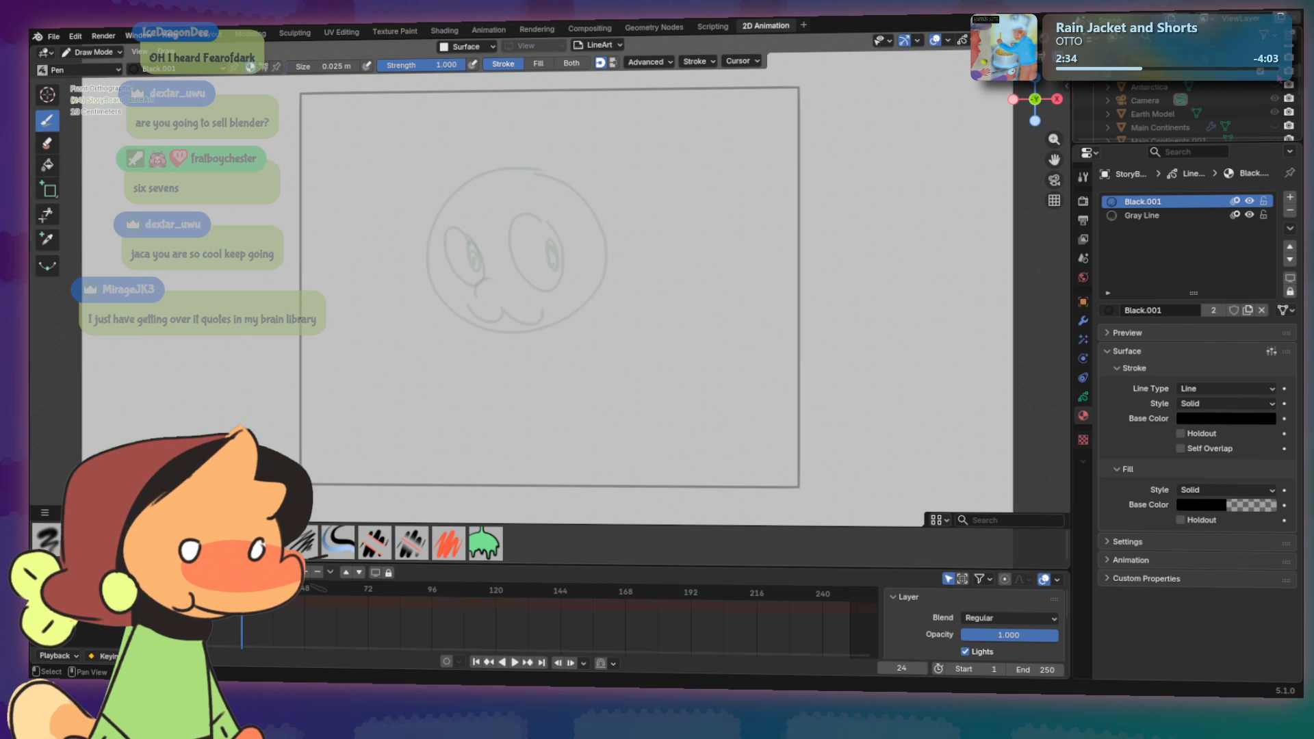
Step: Collapse the Environment collection in the scene hierarchy to reach the SB Plane and StoryBoard objects
scroll(1183, 88, up, 2)
scroll(1183, 88, up, 2)
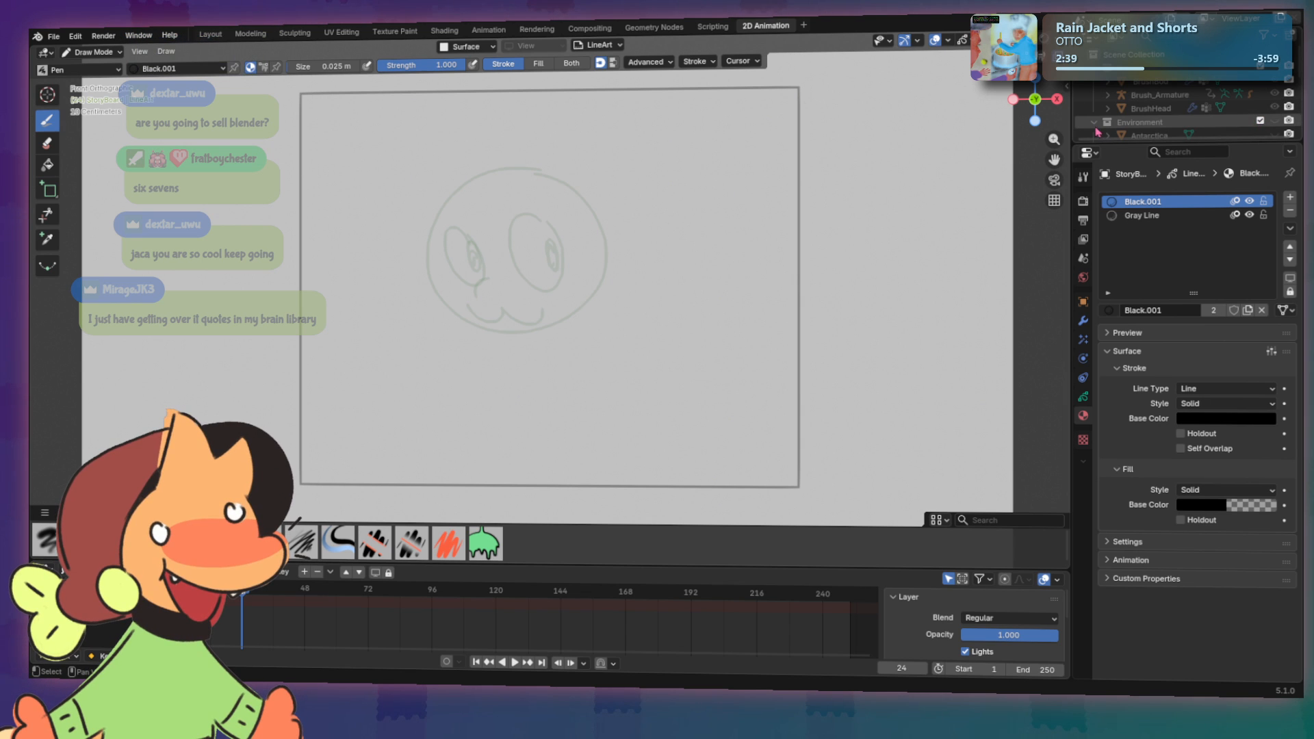
click(1095, 122)
scroll(1128, 116, down, 3)
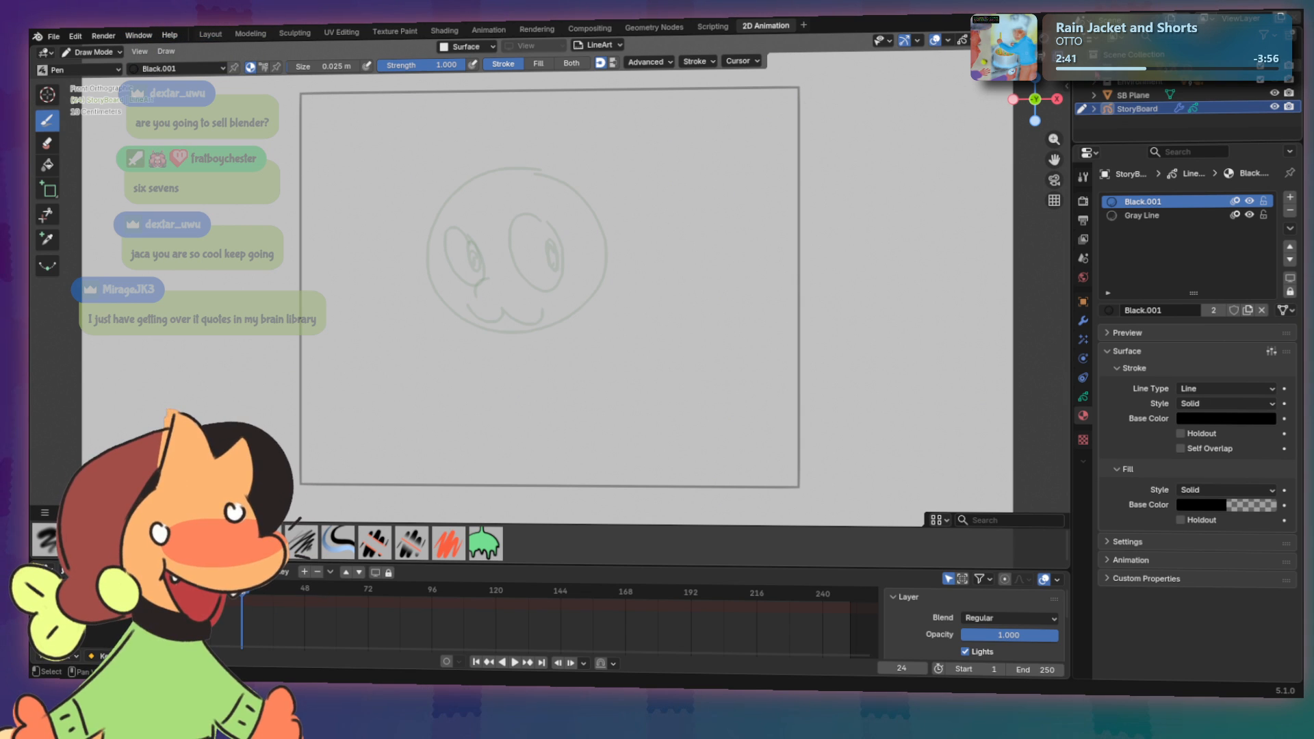
Step: Expand the StoryBoard object, select its LineArt data and go to frame 1 of the timeline
click(1095, 109)
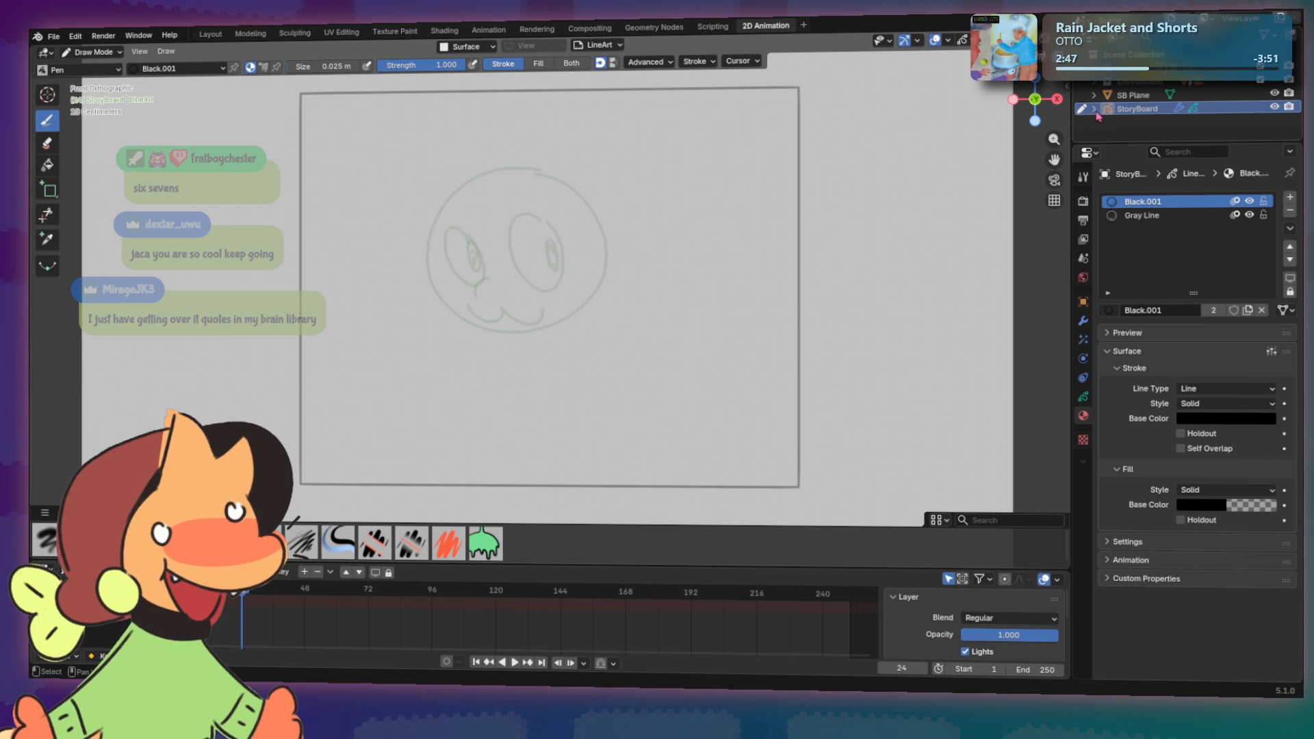
click(1094, 109)
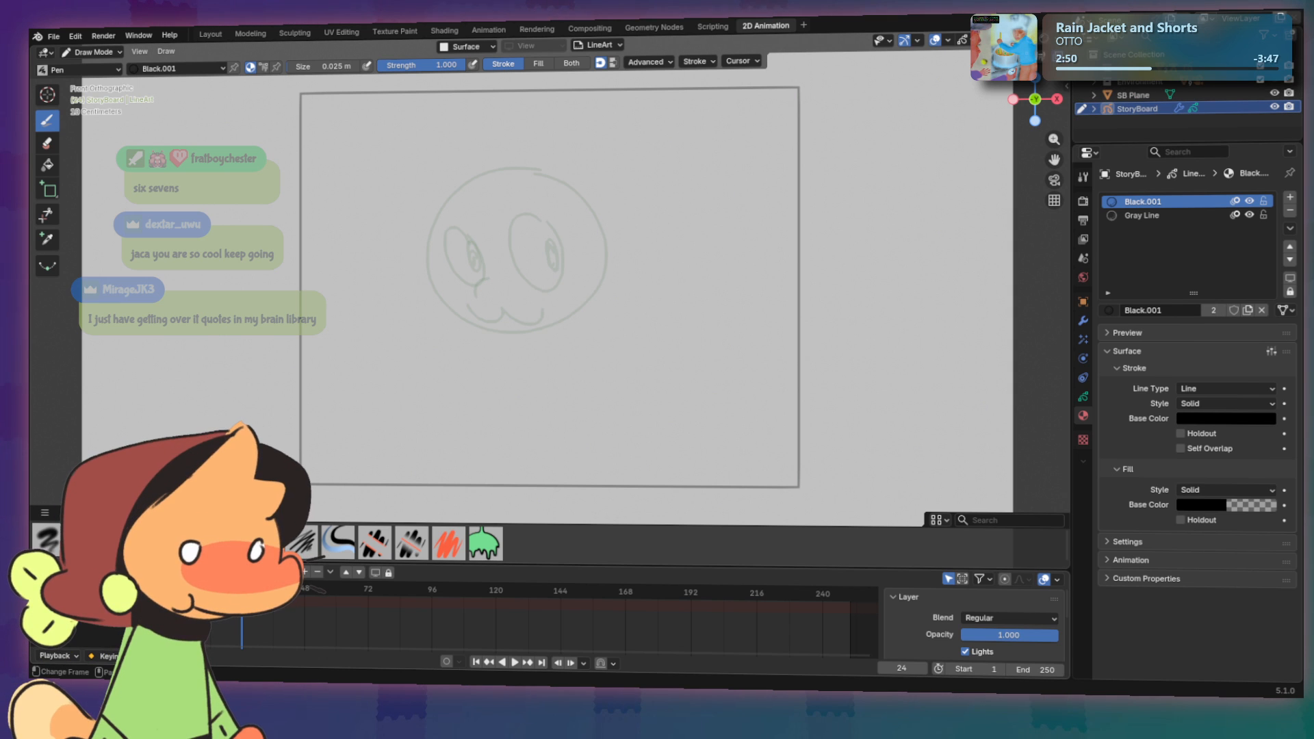
drag(242, 589, 242, 588)
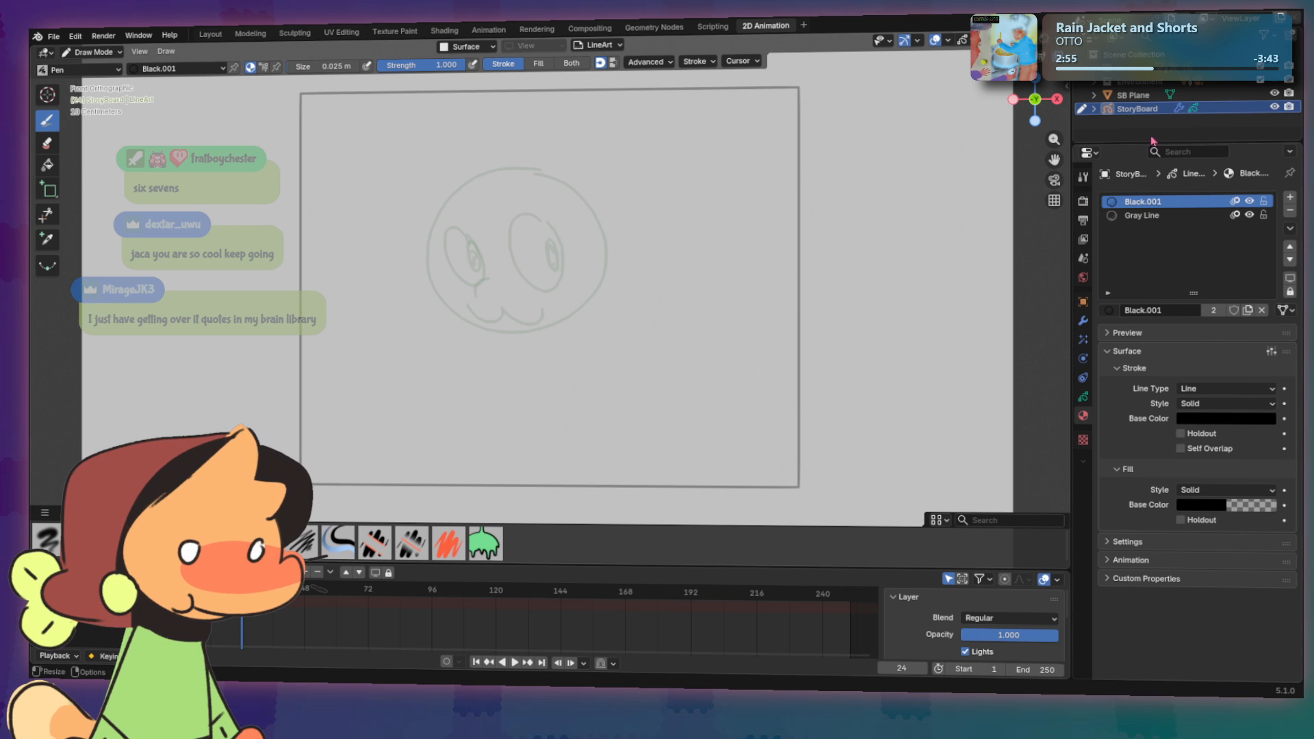
click(1094, 109)
click(1143, 122)
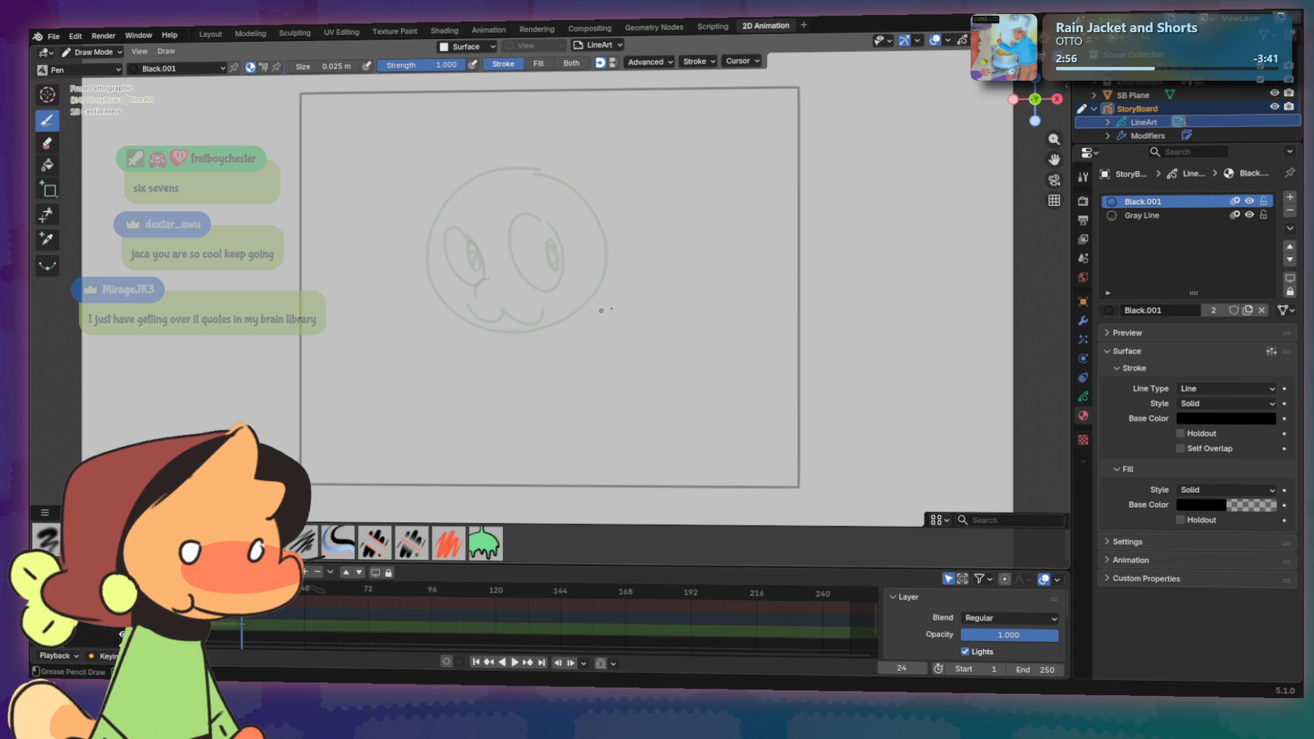
key(shift+Left)
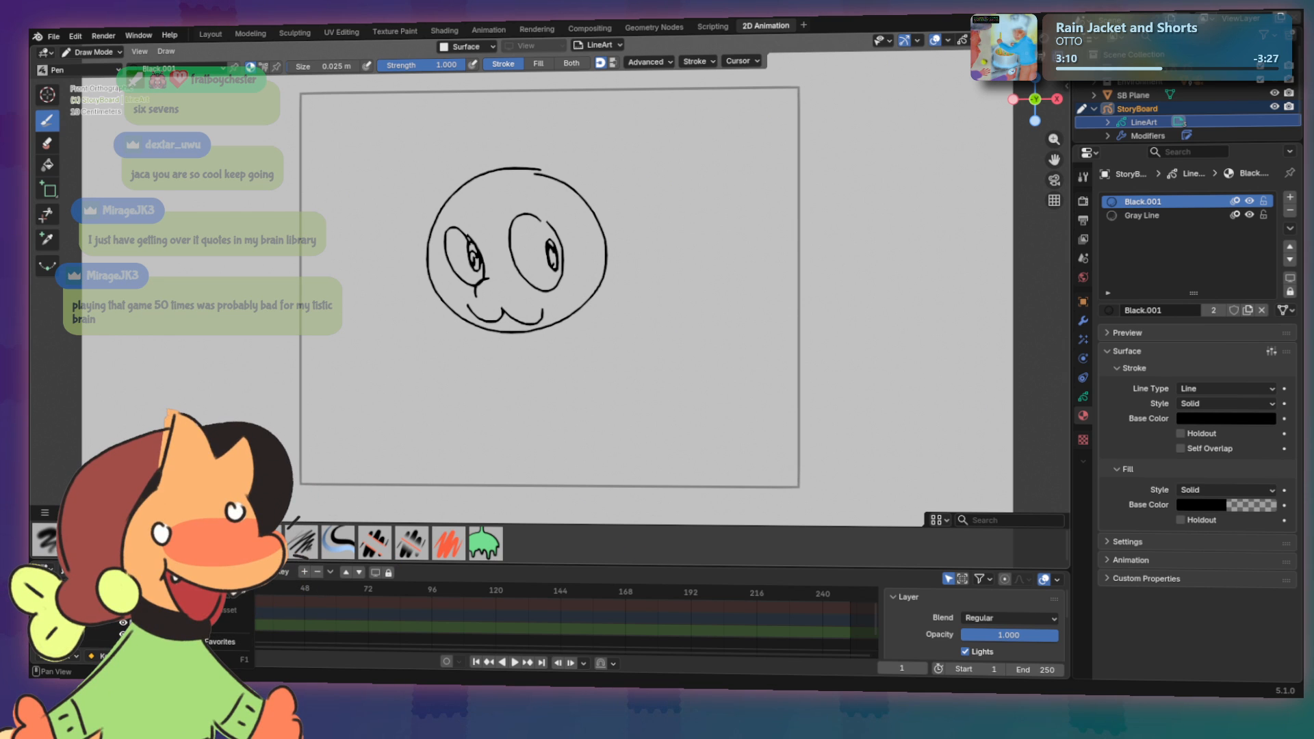
right_click(474, 541)
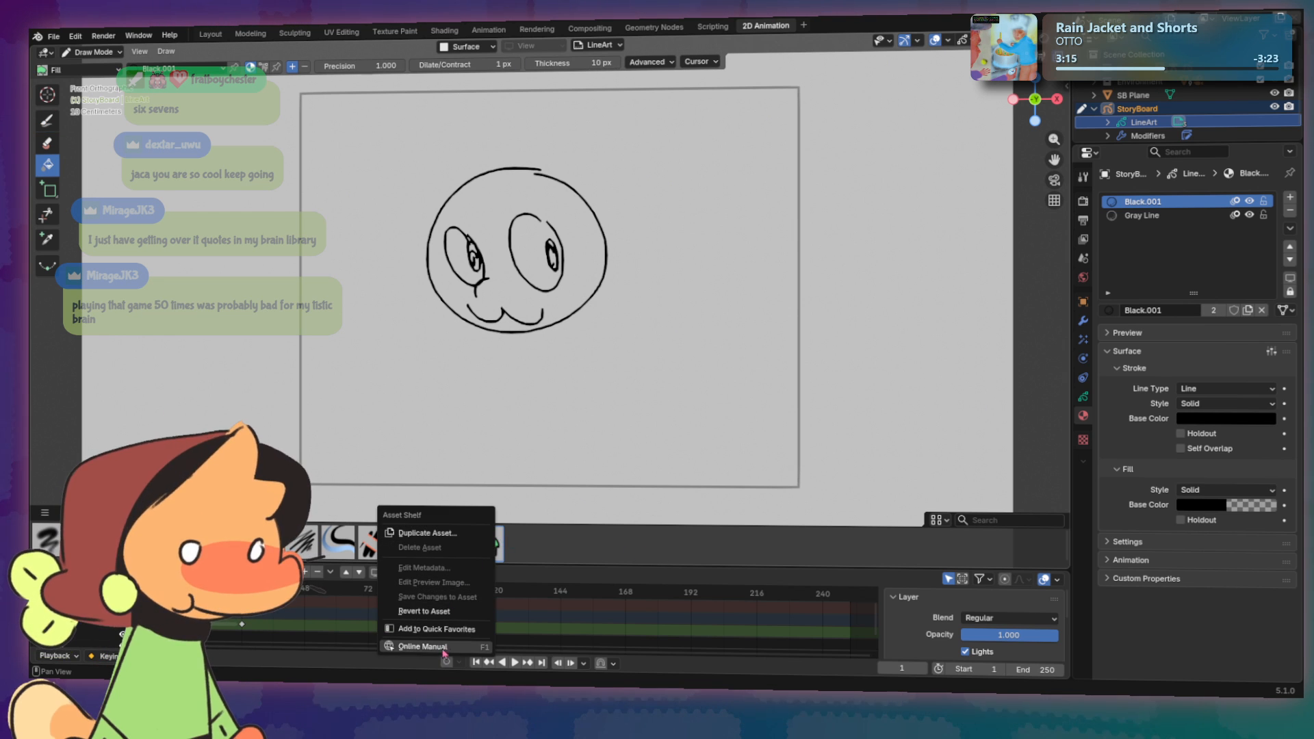
click(540, 554)
click(230, 542)
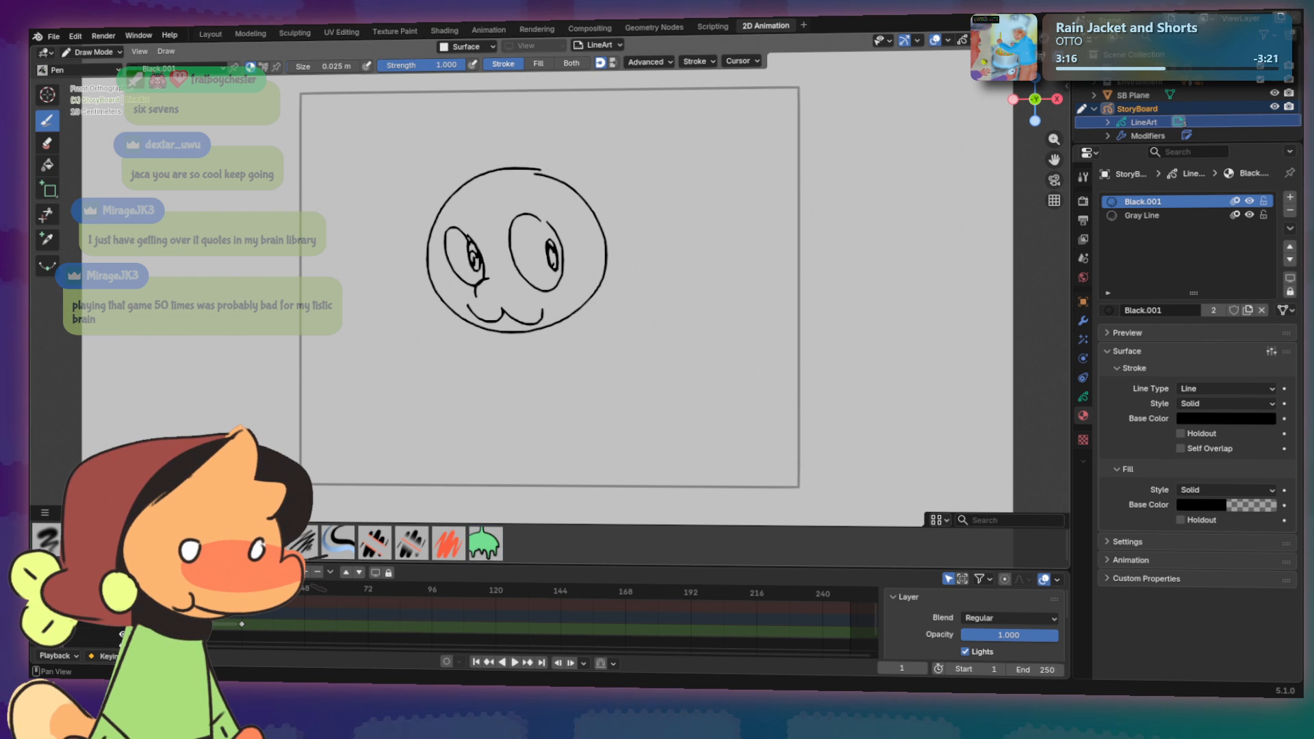
Step: Limit the brush shelf to a smaller catalog of brushes and choose the Marker Chisel brush
click(45, 519)
click(100, 517)
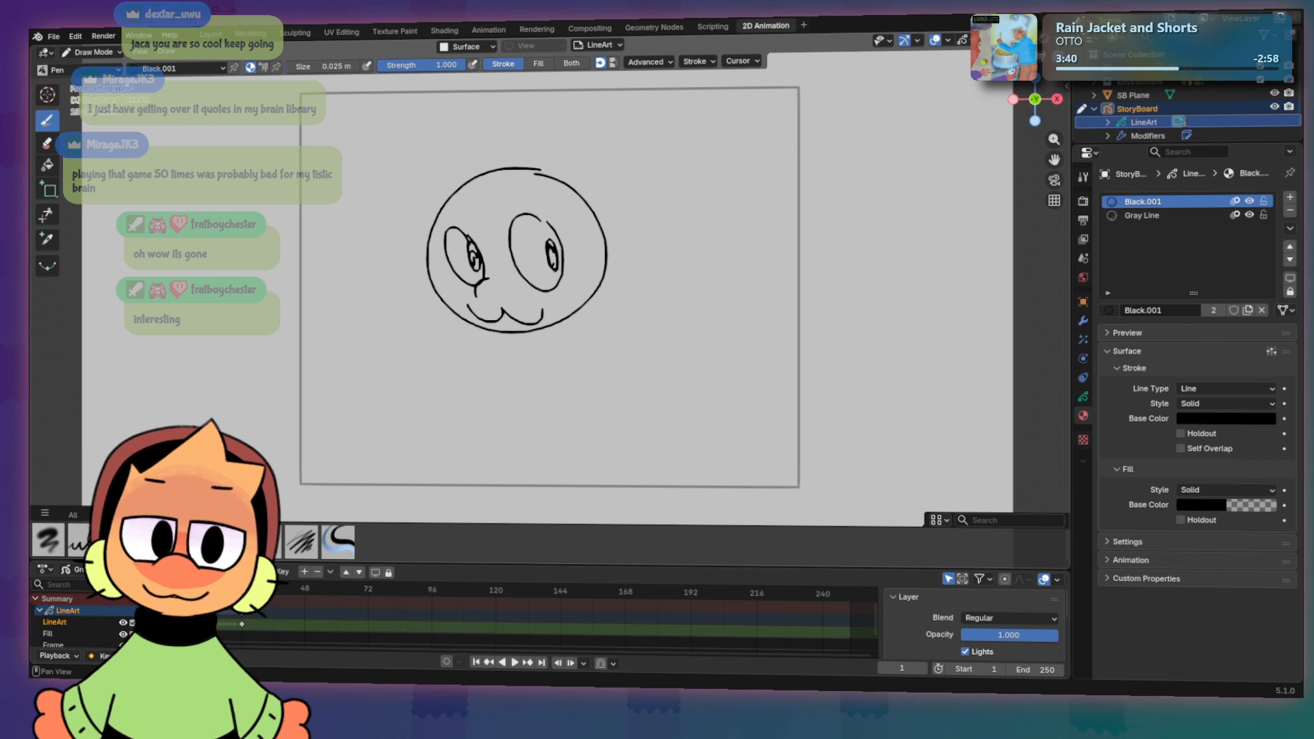
right_click(193, 543)
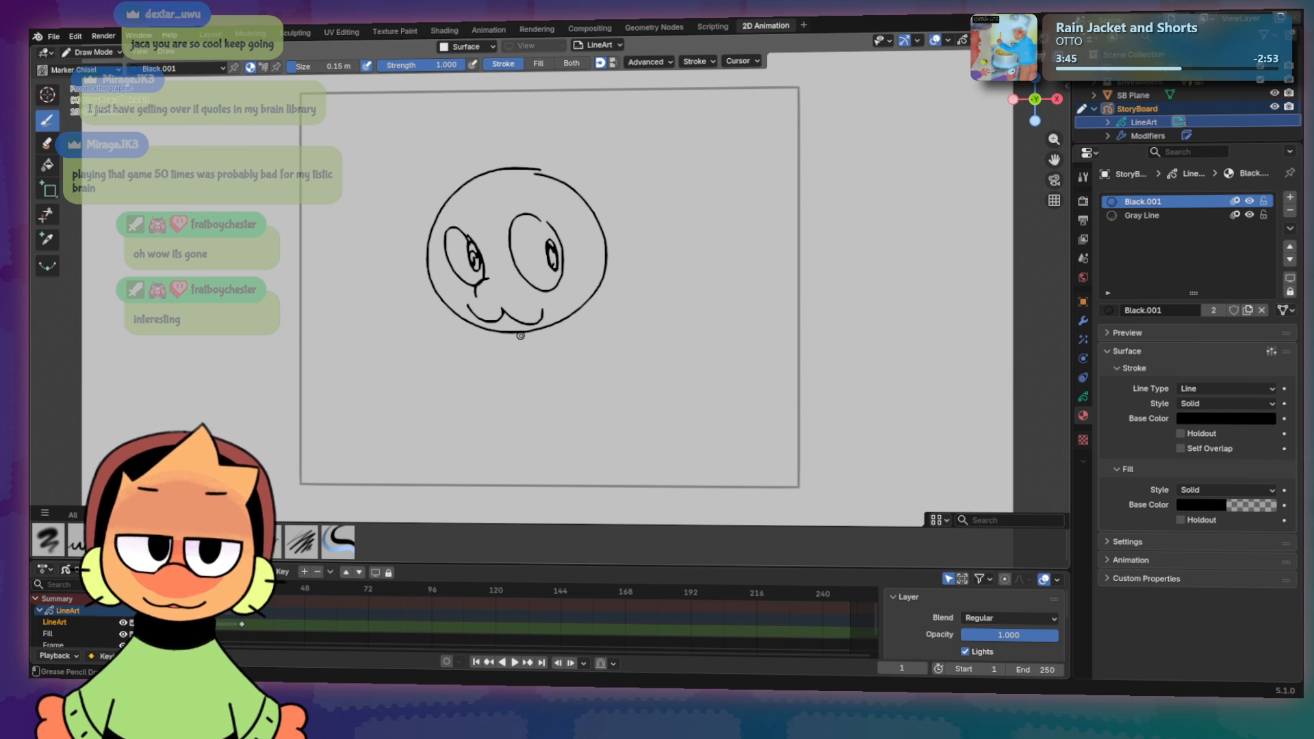
Step: Try freehand test strokes, including a large spiral, beside the storyboard face with the Marker Chisel brush, undoing each one
mouse_move(697, 241)
mouse_down()
mouse_move(727, 389)
mouse_move(716, 323)
mouse_up()
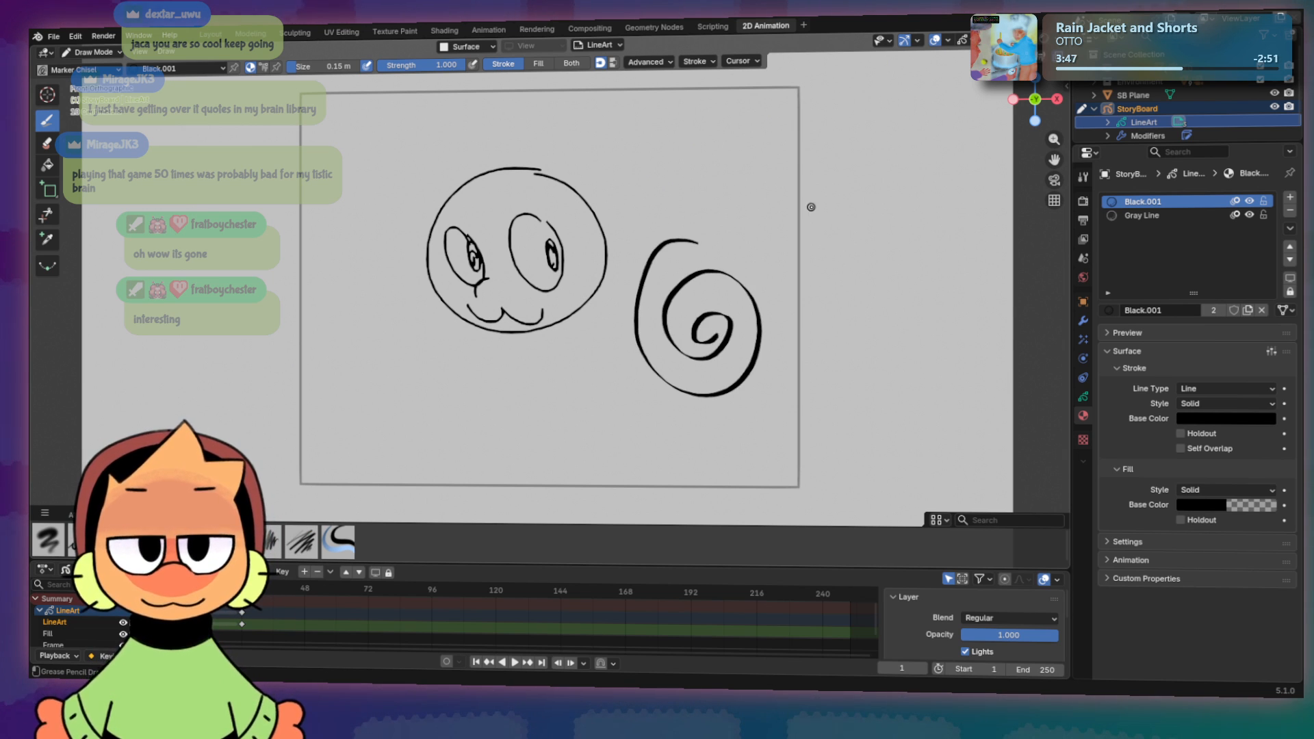
key(ctrl+z)
mouse_move(731, 212)
mouse_down()
mouse_move(719, 370)
mouse_move(694, 308)
mouse_up()
key(ctrl+z)
mouse_move(738, 219)
mouse_down()
mouse_move(691, 206)
mouse_move(689, 360)
mouse_move(707, 330)
mouse_up()
key(ctrl+z)
Step: Assign the letter B as the shortcut for the Draw tool
click(55, 144)
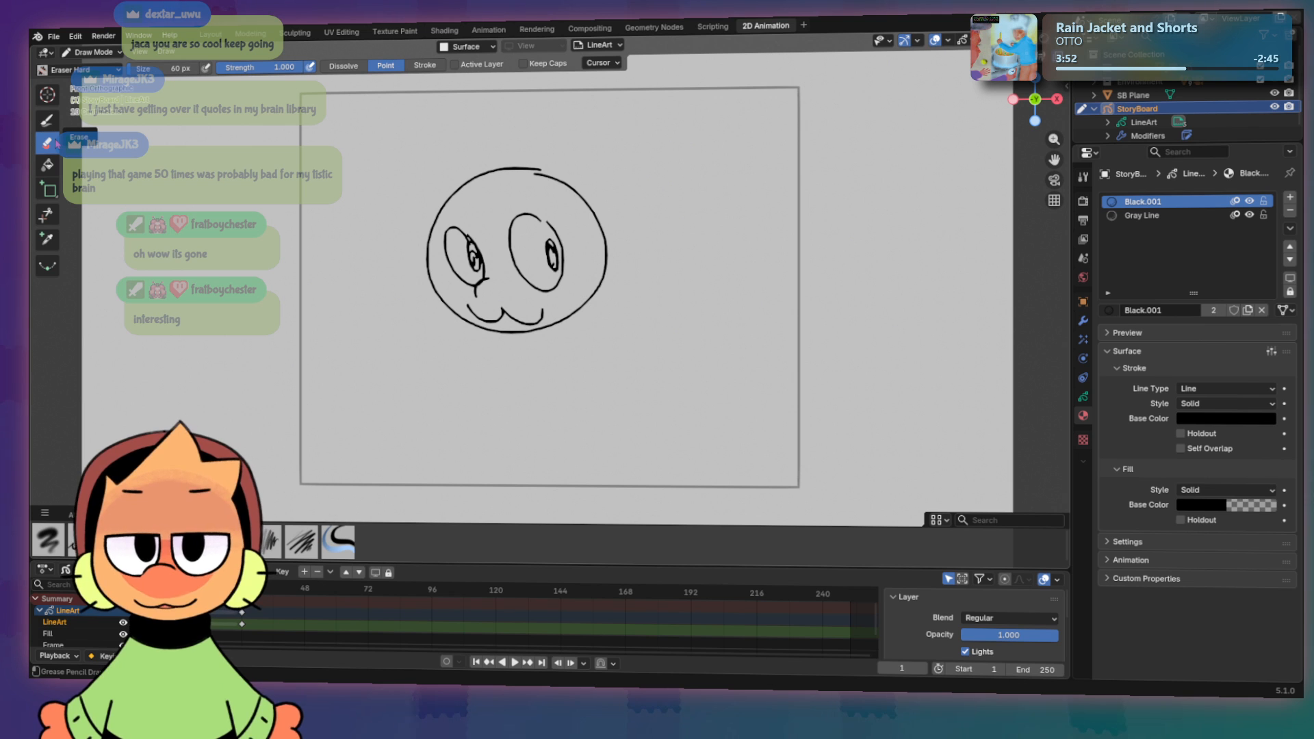
right_click(51, 116)
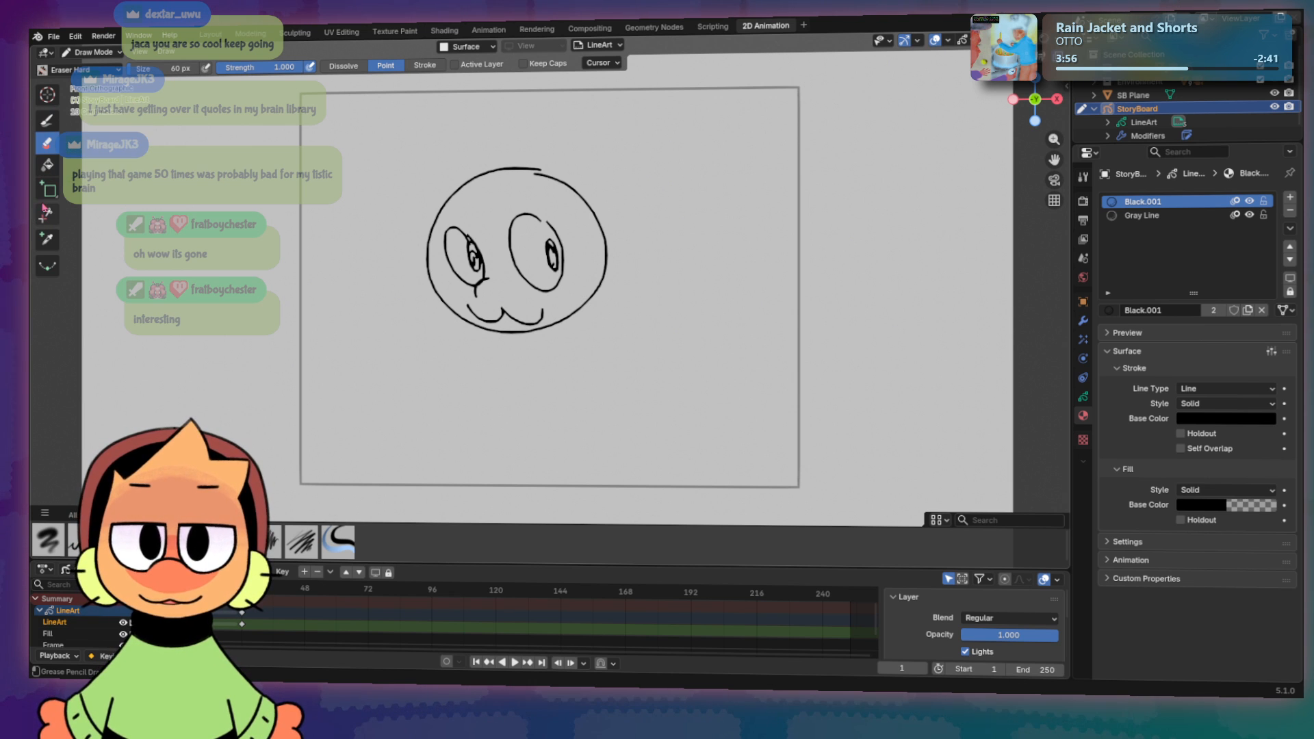
click(48, 125)
right_click(46, 130)
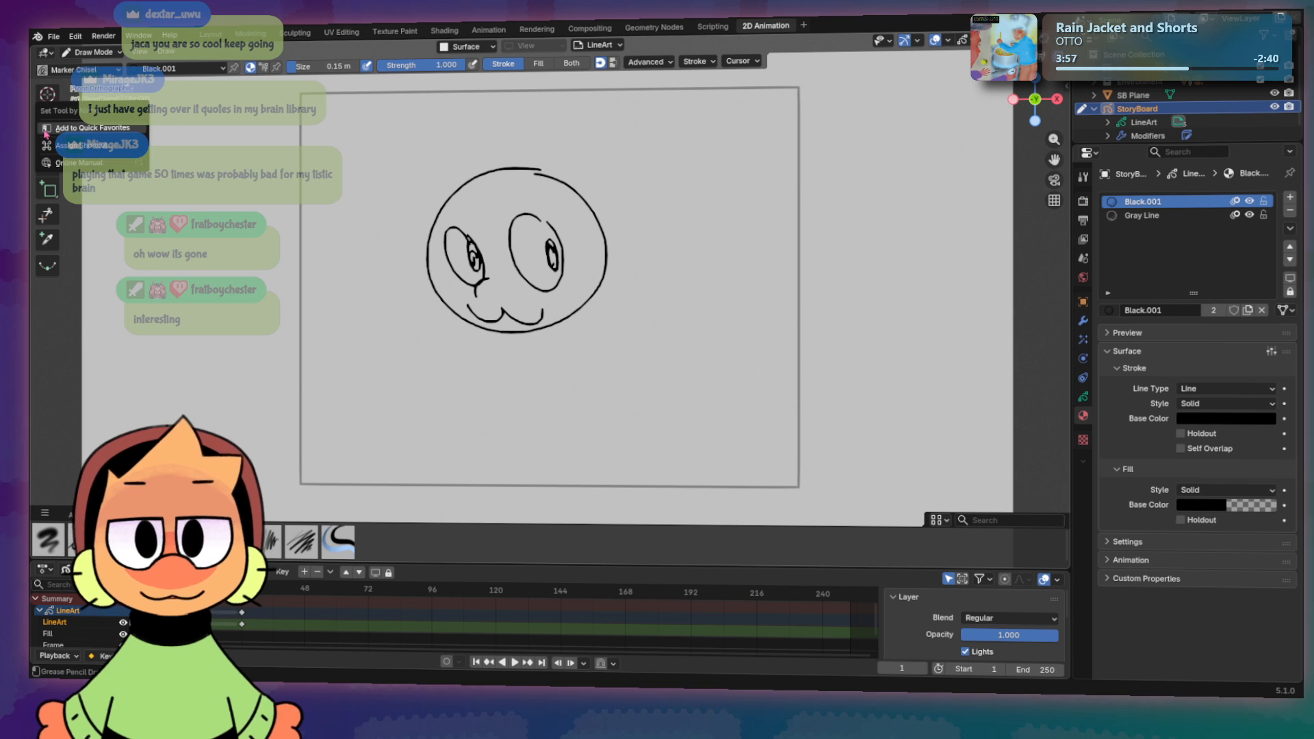
click(81, 145)
key(b)
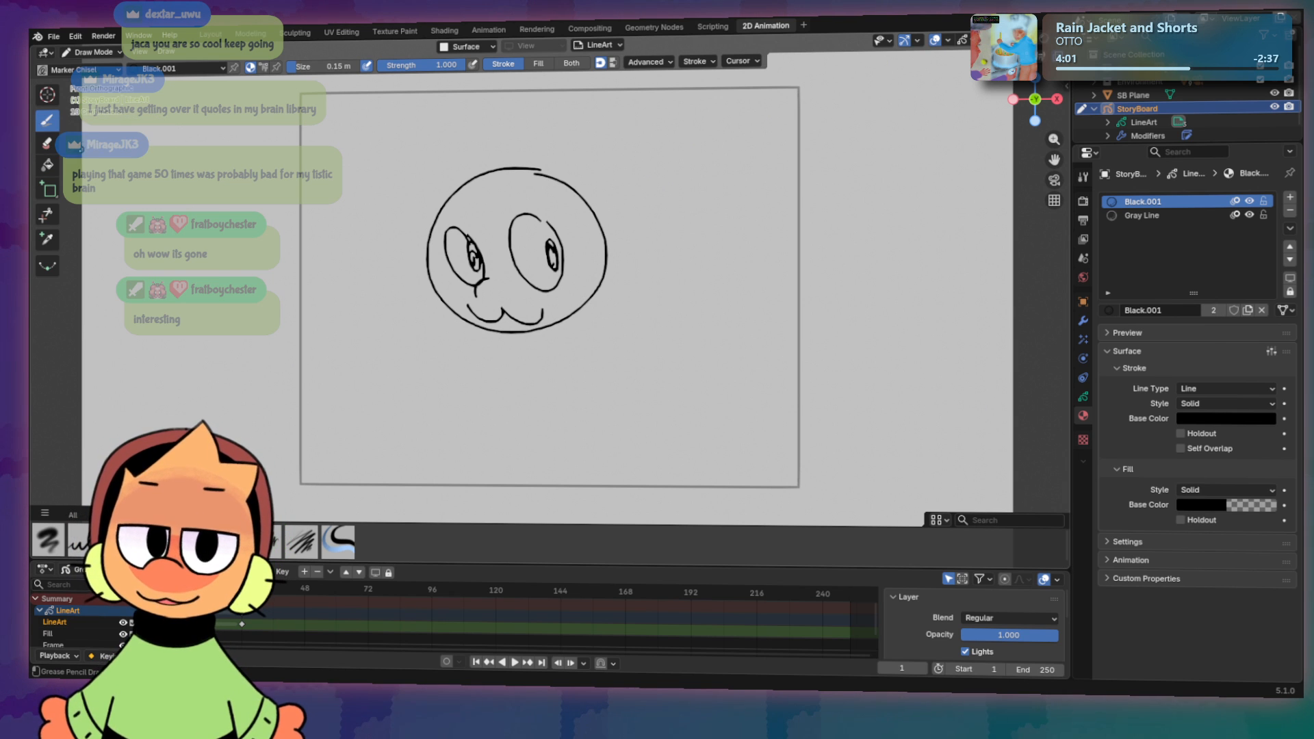
Step: Assign the letter E as the shortcut for the Erase tool
click(49, 142)
right_click(49, 144)
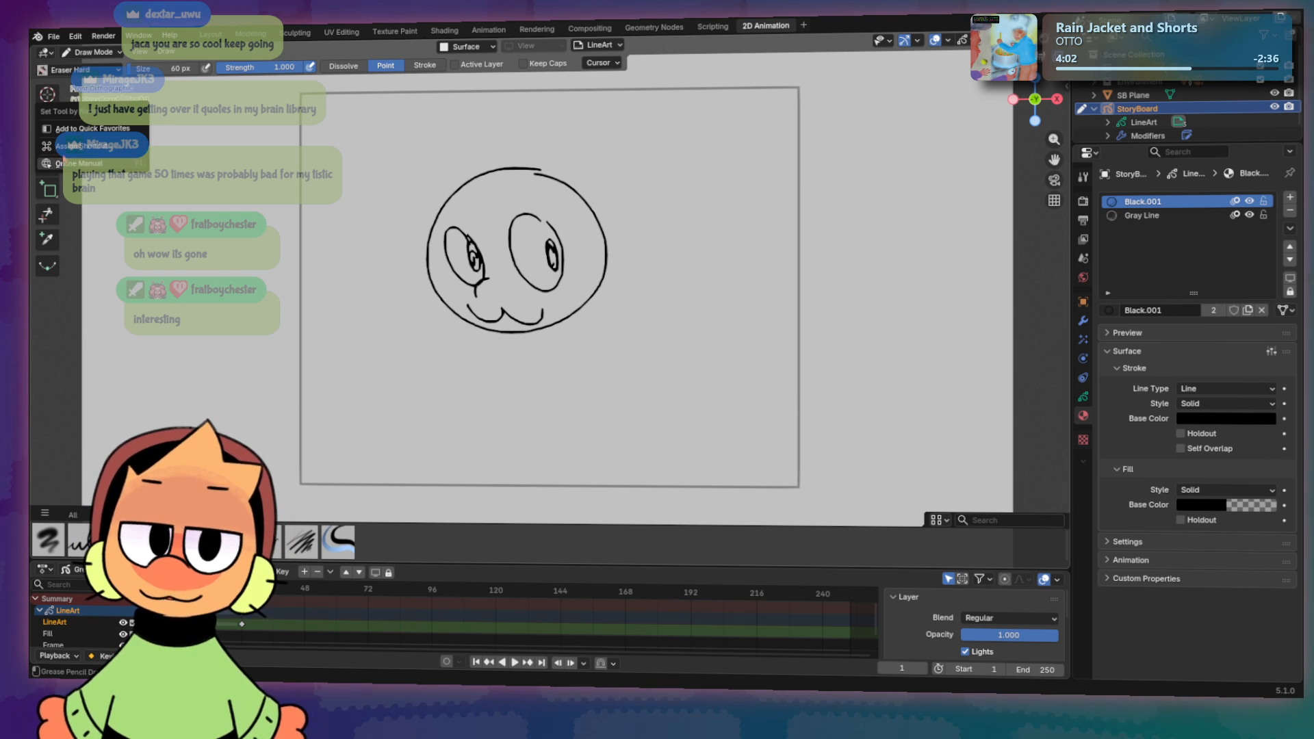
click(59, 146)
key(e)
Step: Try a freehand spiral beside the storyboard face with the Marker Chisel brush and another with the Pen brush, undoing each one
click(48, 124)
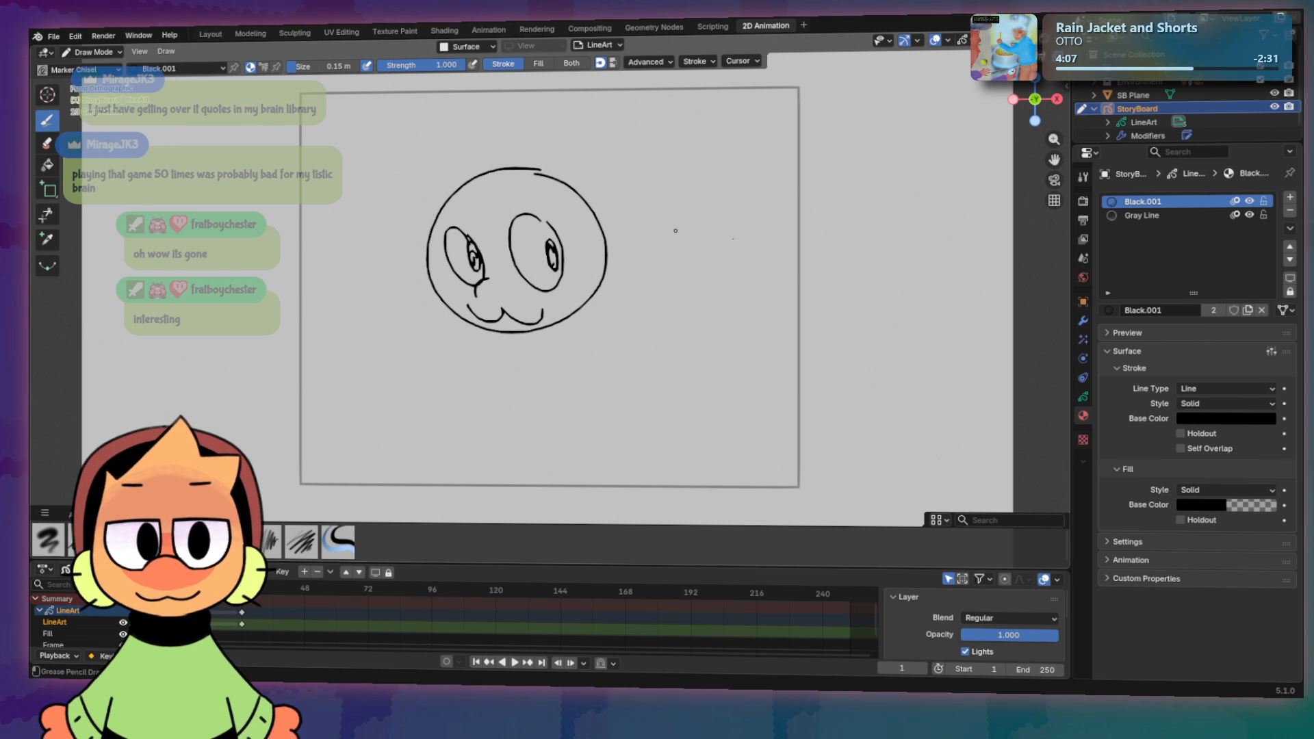
mouse_move(732, 238)
mouse_down()
mouse_move(705, 334)
mouse_move(738, 277)
mouse_up()
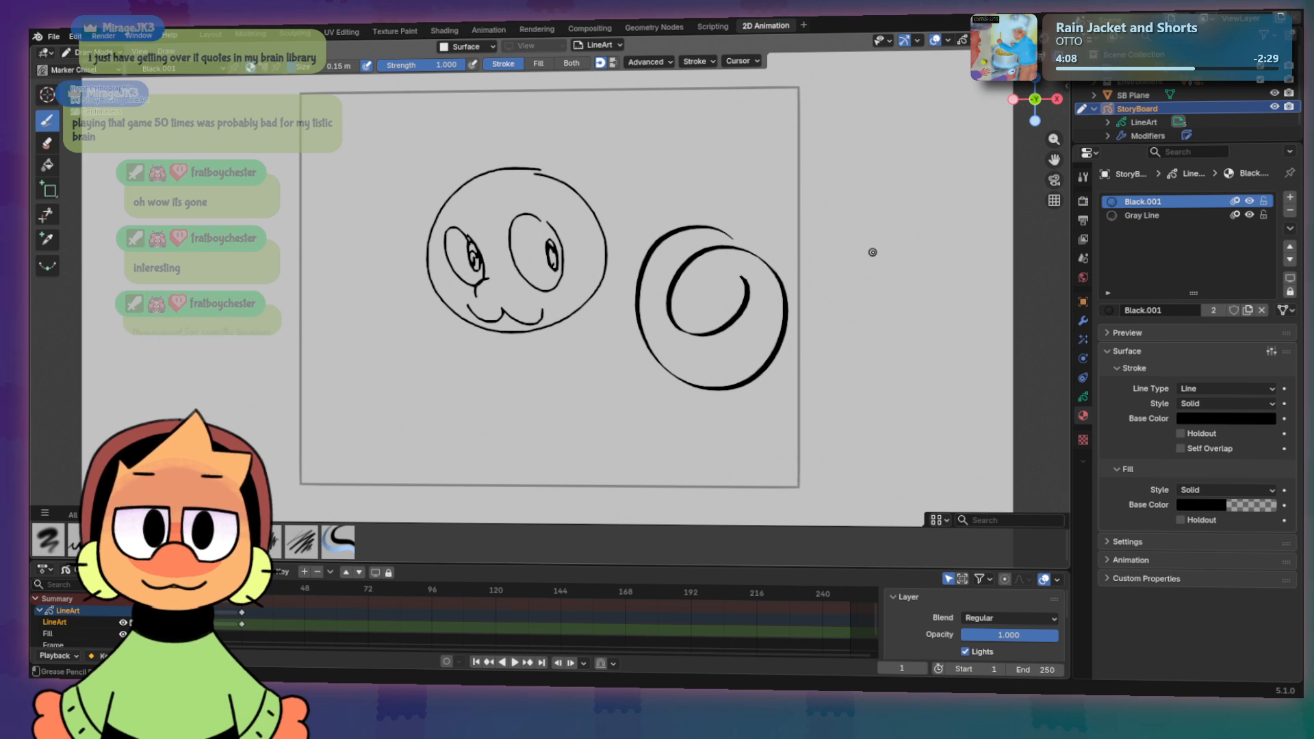
key(ctrl+z)
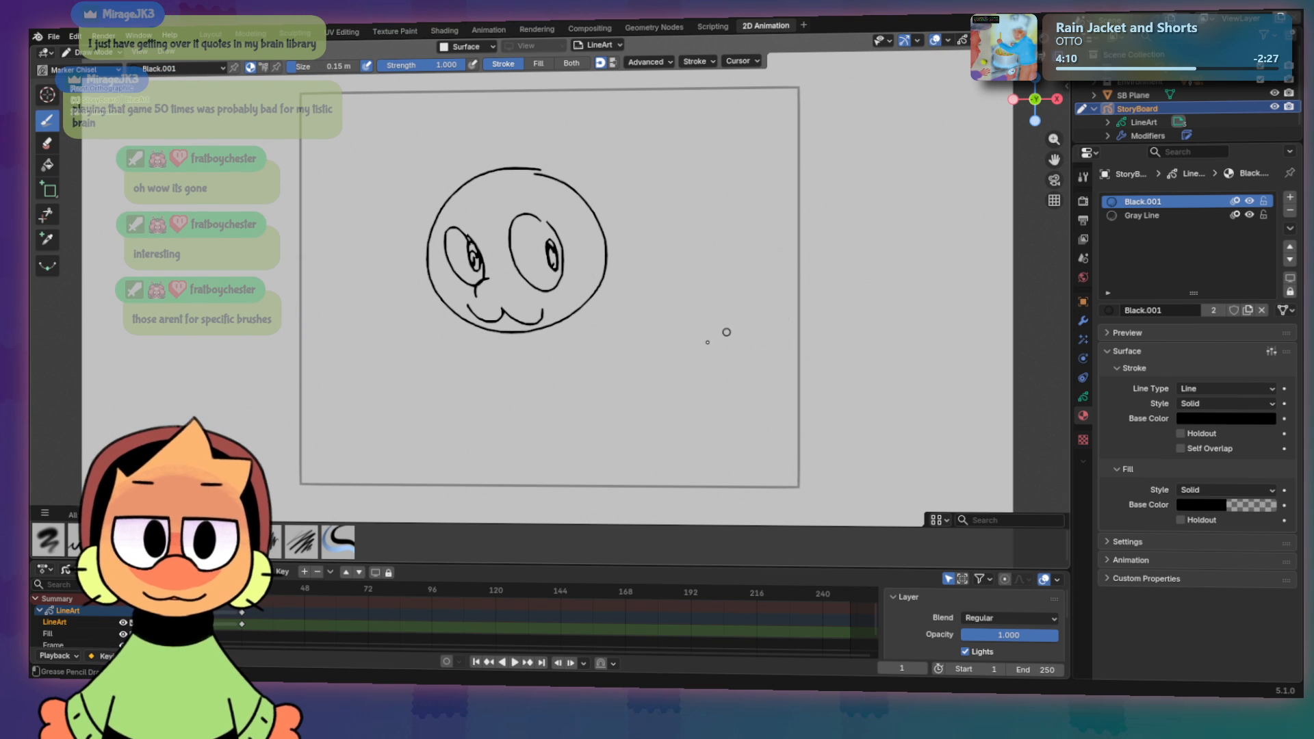
mouse_move(758, 285)
mouse_down()
mouse_move(672, 390)
mouse_move(704, 411)
mouse_up()
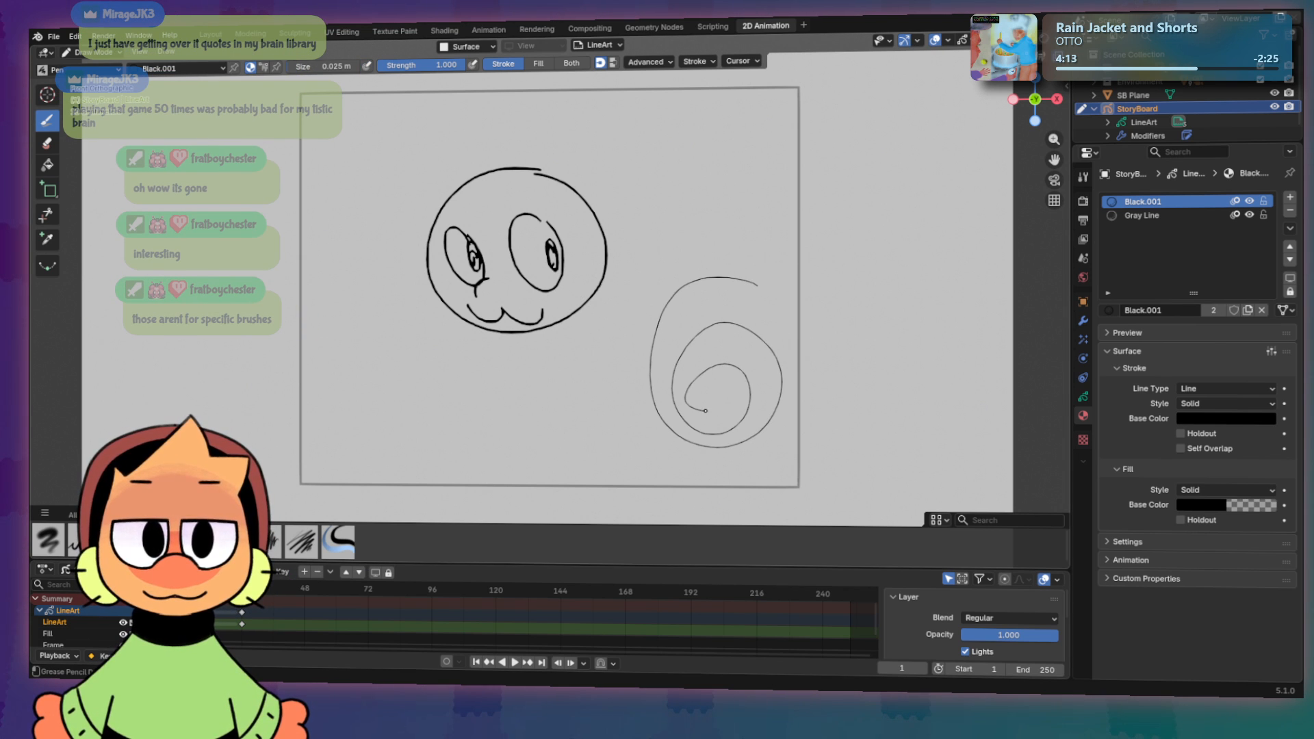
key(ctrl+z)
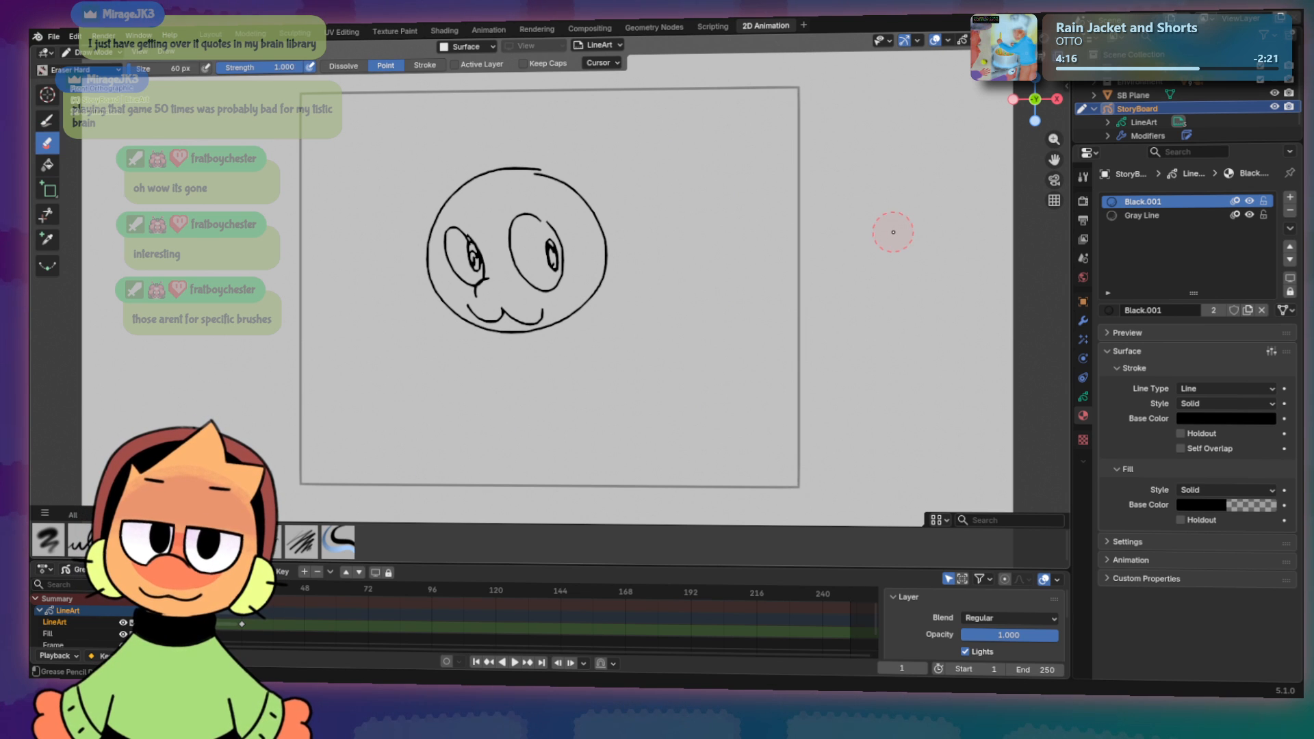
Step: Assign the letter F as the shortcut for the Fill tool
click(47, 165)
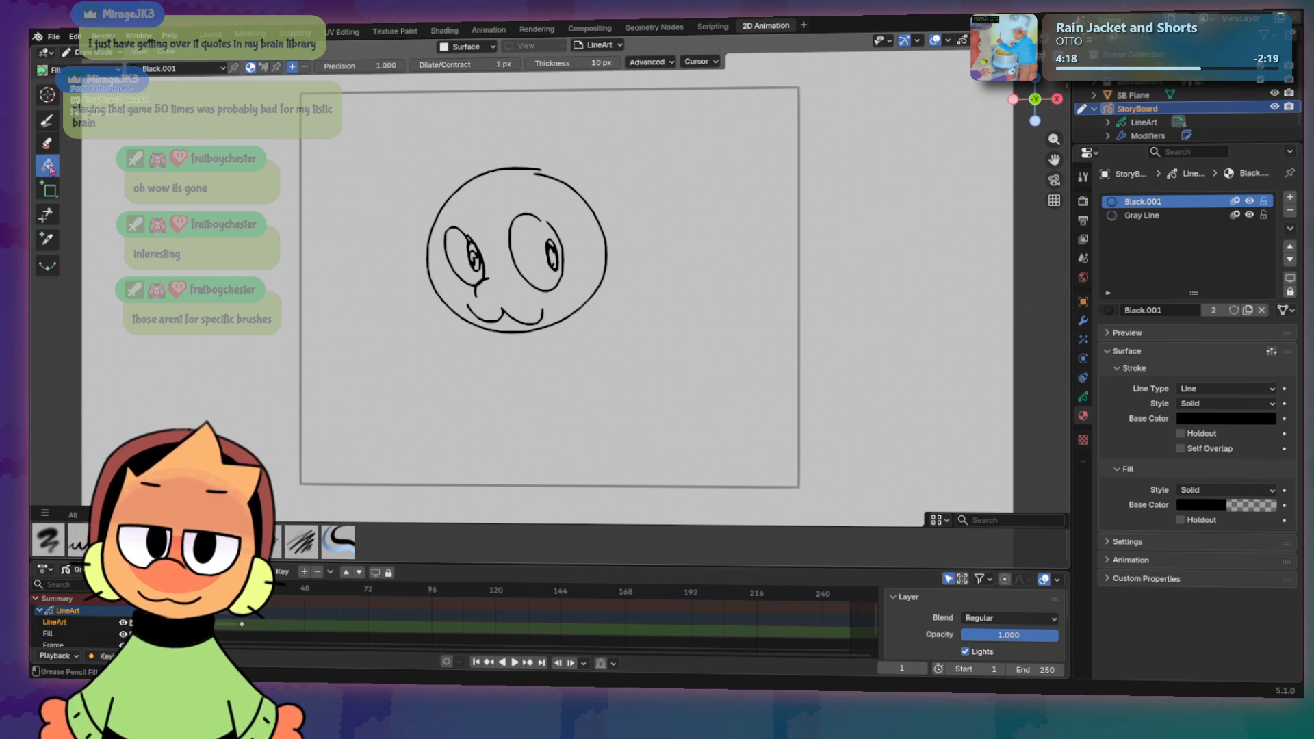
right_click(49, 168)
click(80, 166)
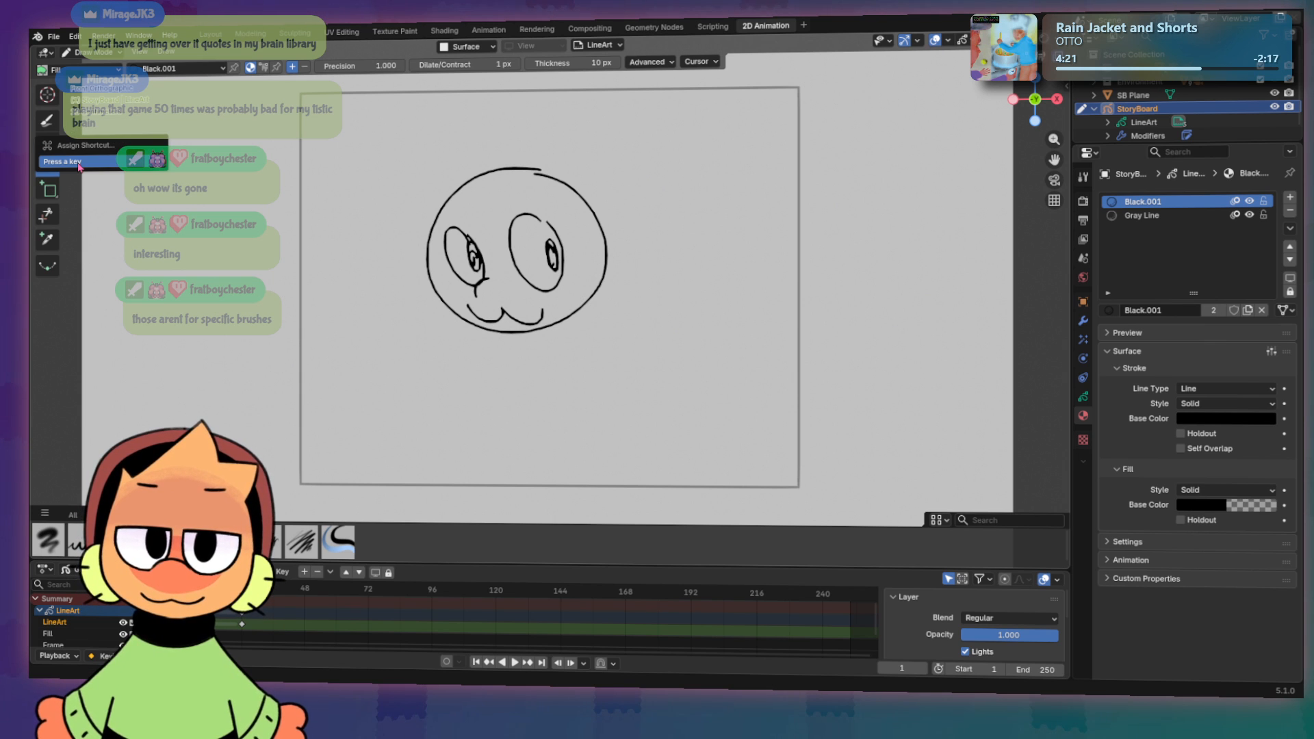
key(f)
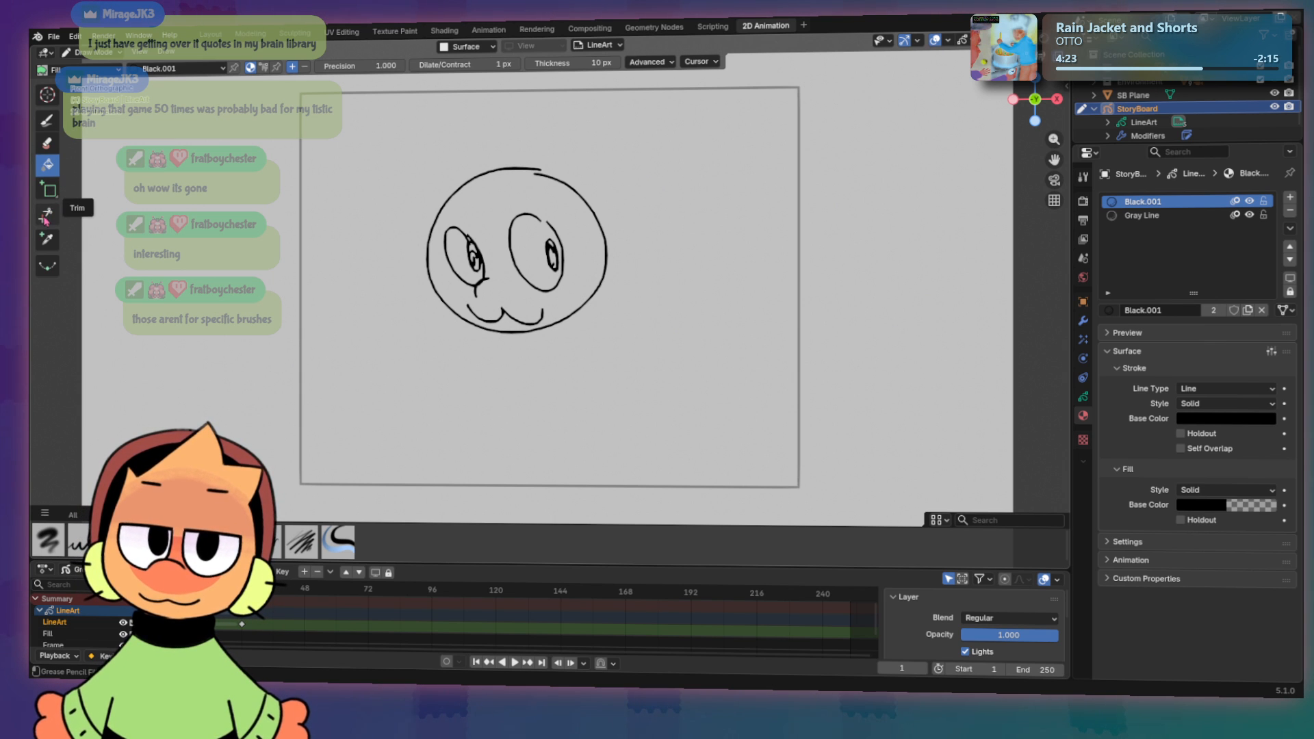
Step: Assign the letter T as the shortcut for the Trim tool
click(46, 214)
right_click(45, 220)
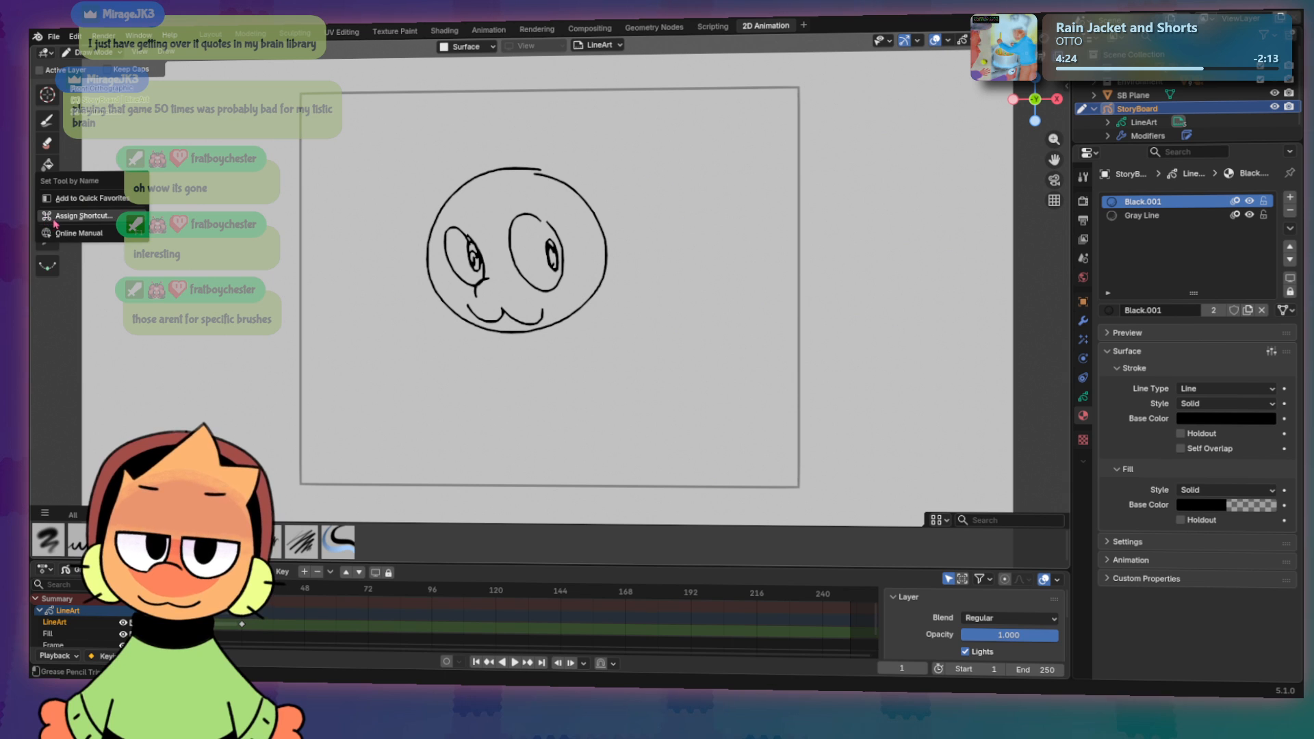
click(55, 216)
key(t)
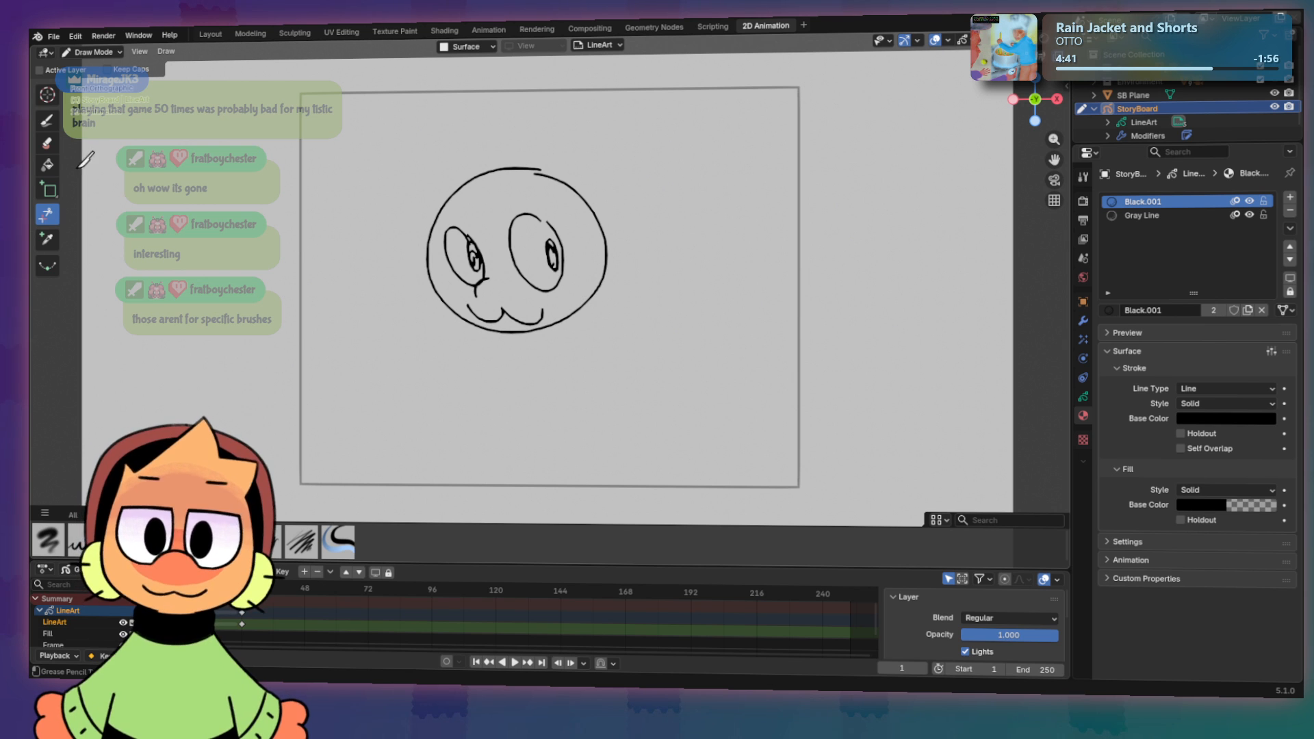
Step: Return to the Draw tool and enlarge the Pen brush to 0.065 m, testing it with one stroke and undoing that stroke
key(b)
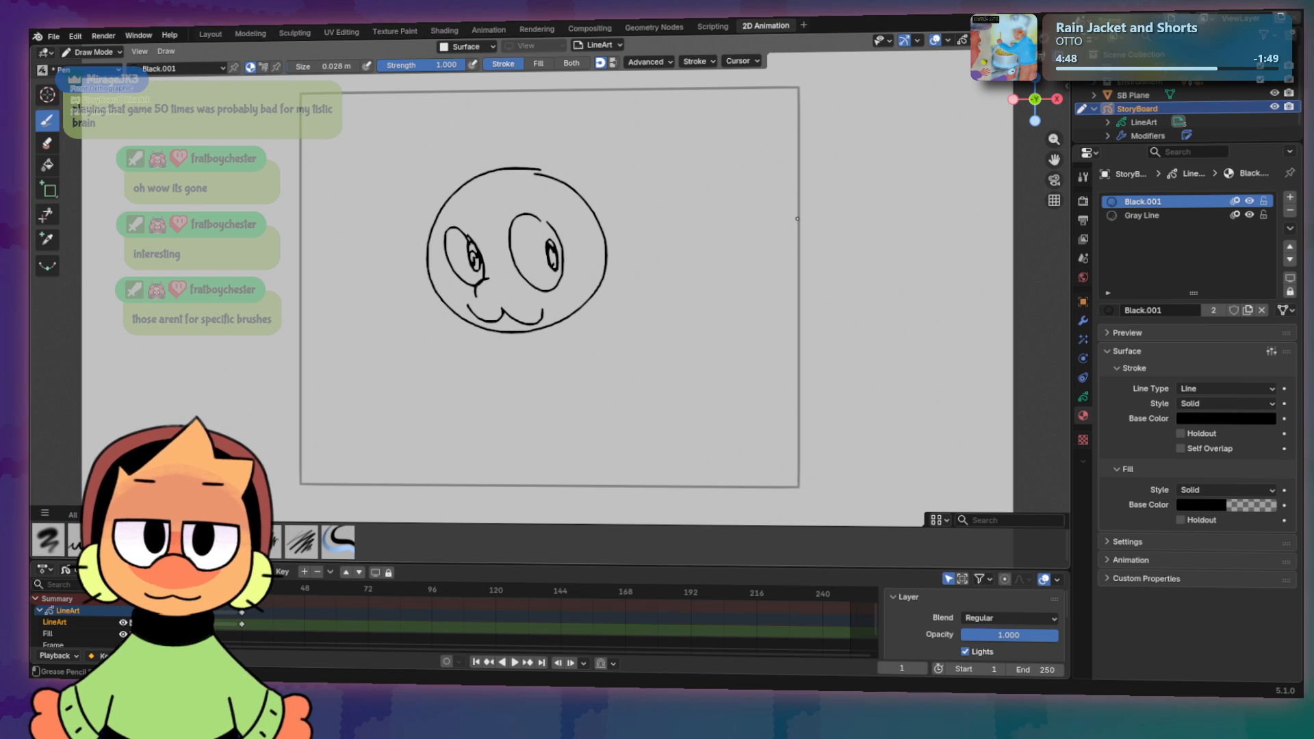
key(bracketright)
key(bracketright)
key(bracketright)
key(bracketright)
key(bracketright)
key(bracketright)
key(bracketright)
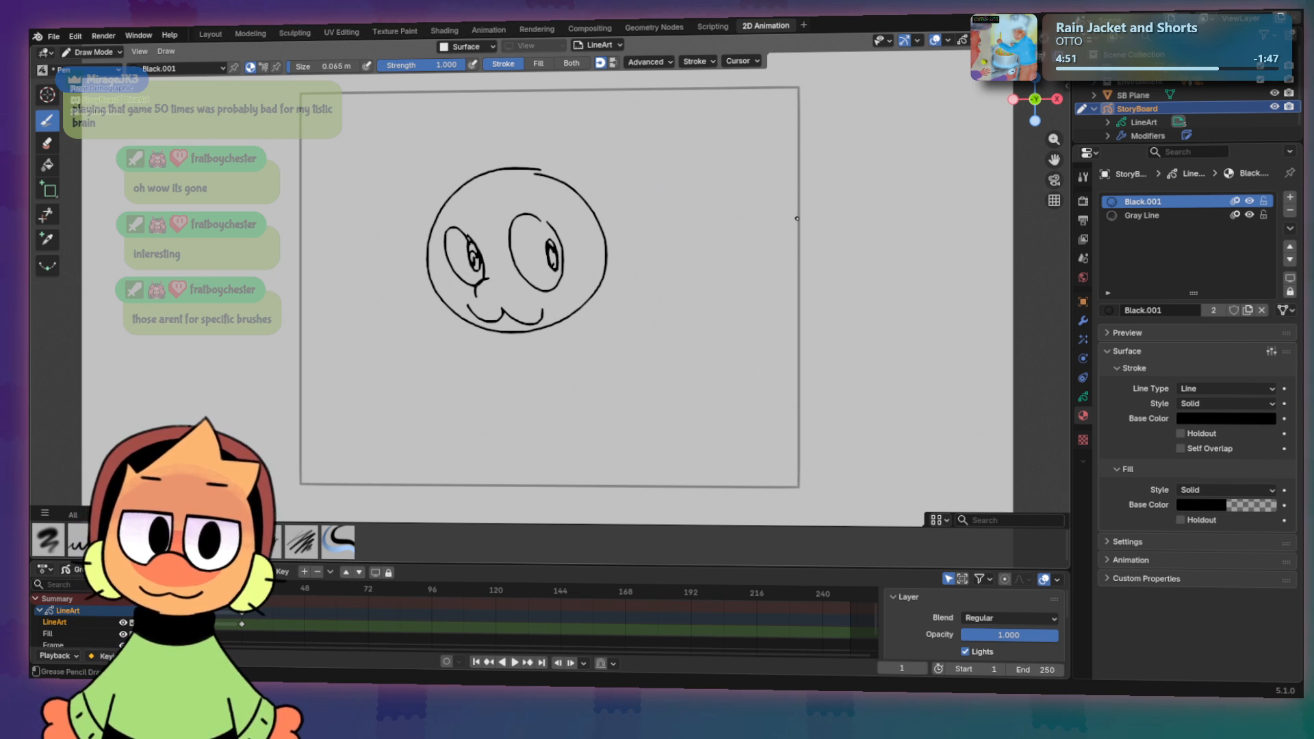
mouse_move(749, 246)
mouse_down()
mouse_move(750, 288)
mouse_move(677, 318)
mouse_up()
key(ctrl+z)
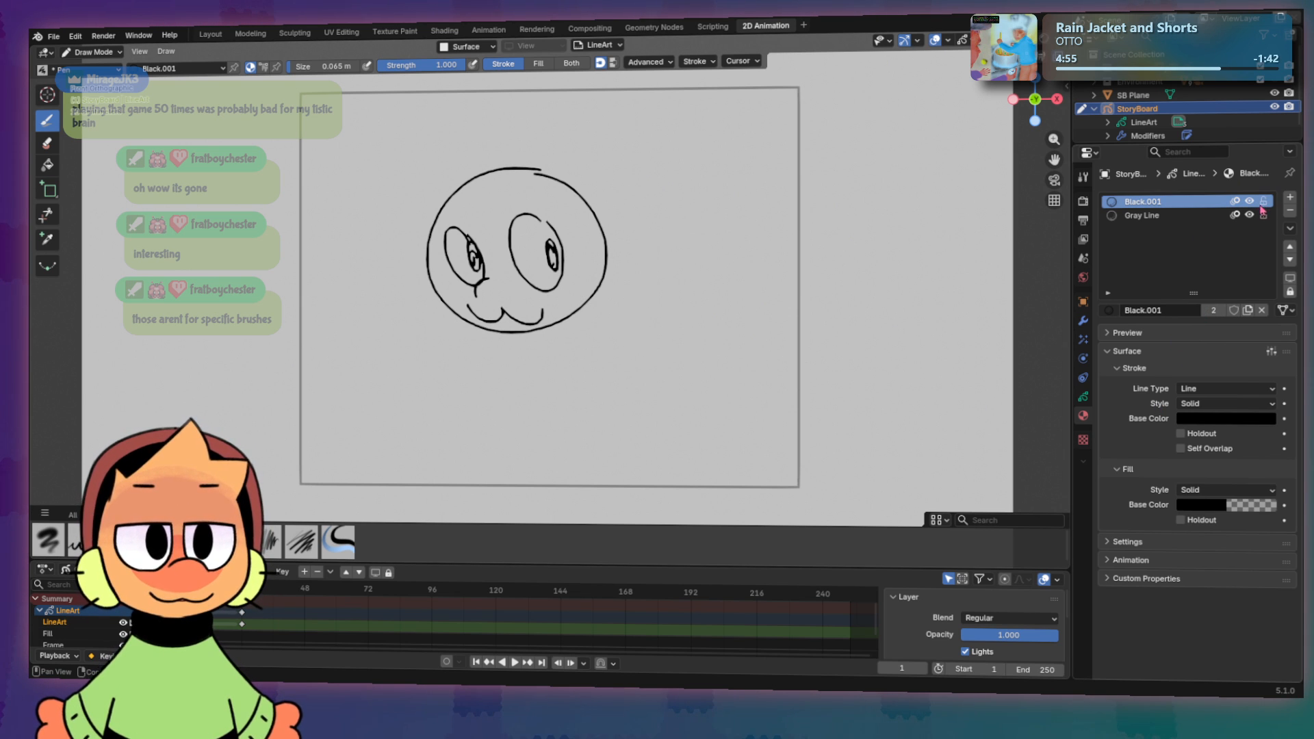
Step: Remove the Black.001 and Gray Line materials from the StoryBoard object
click(1189, 217)
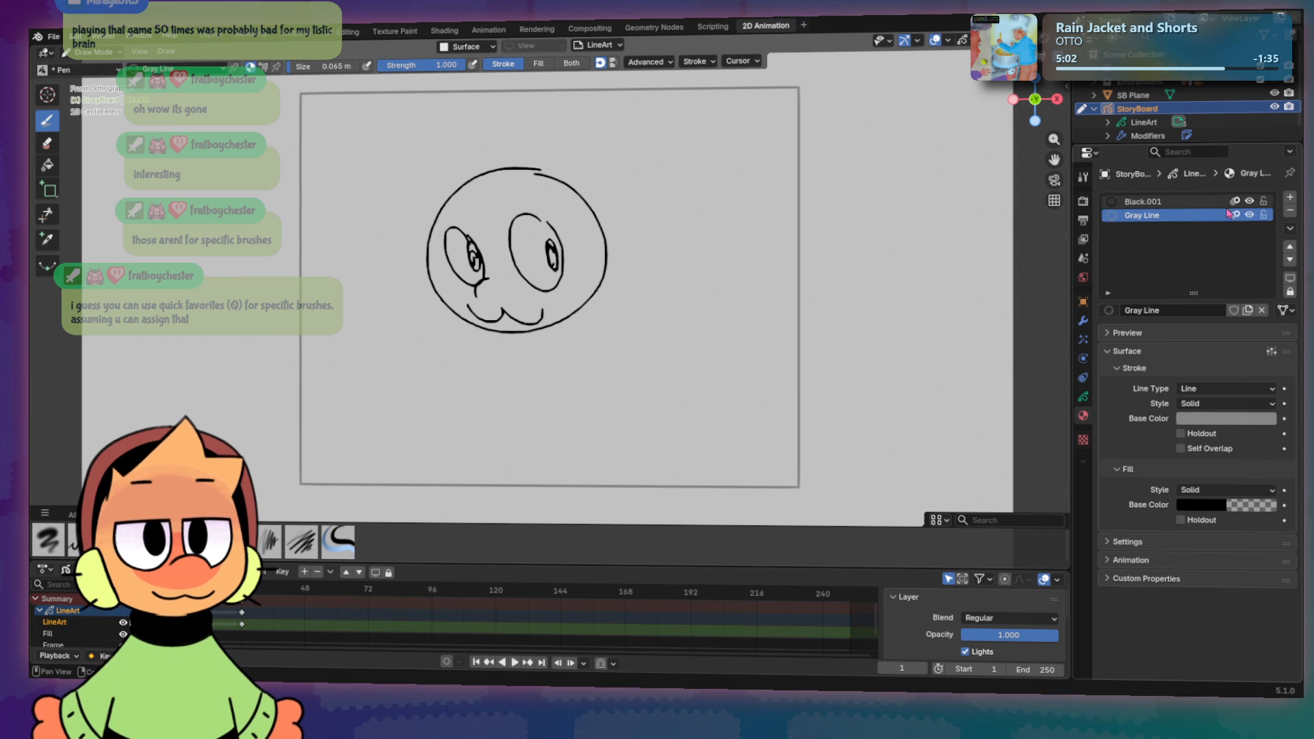
click(1195, 204)
click(1290, 212)
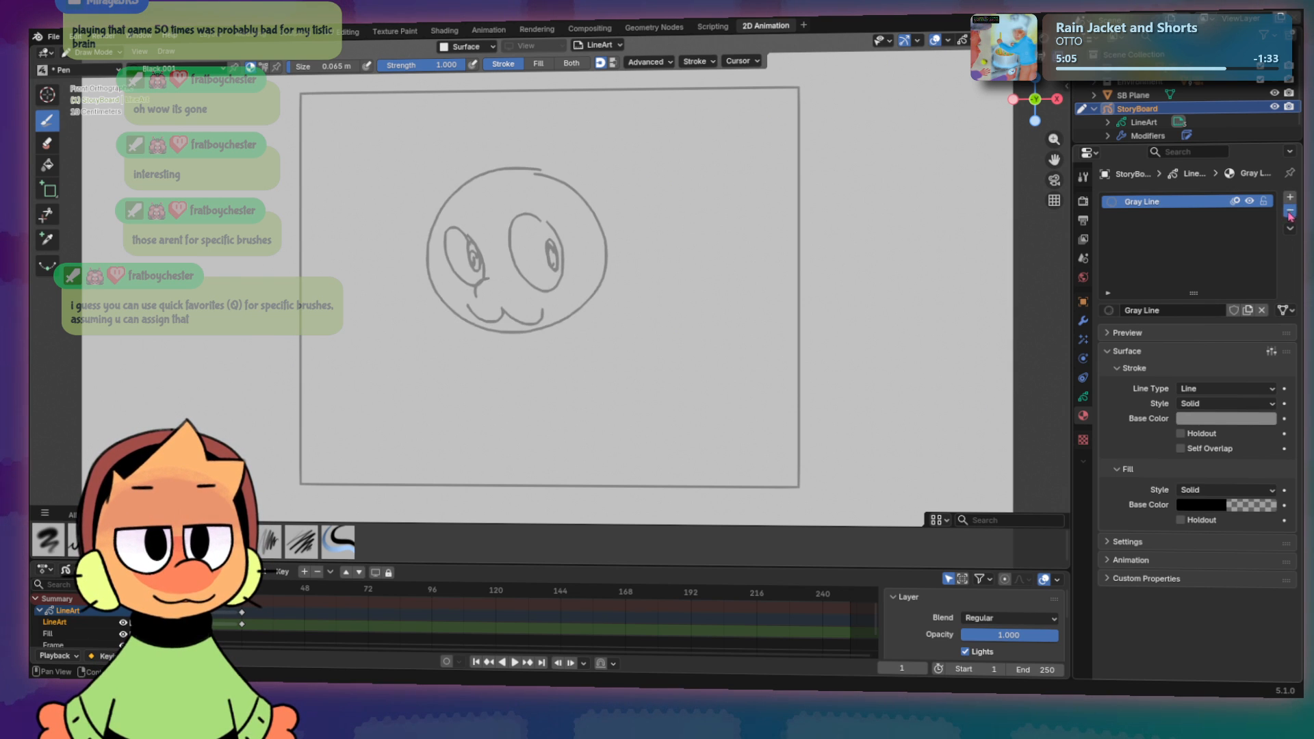
click(1291, 212)
Step: Create a new material for the StoryBoard object and name it Black
click(1167, 309)
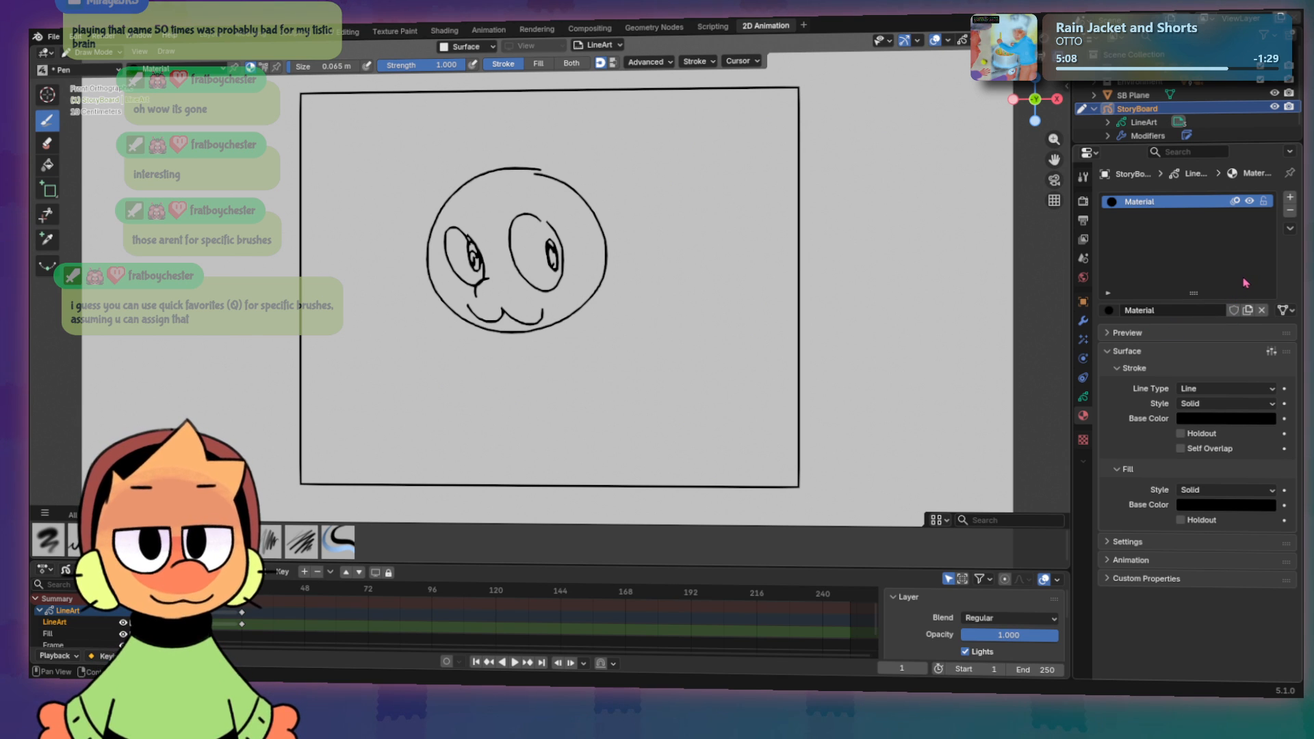
click(1161, 310)
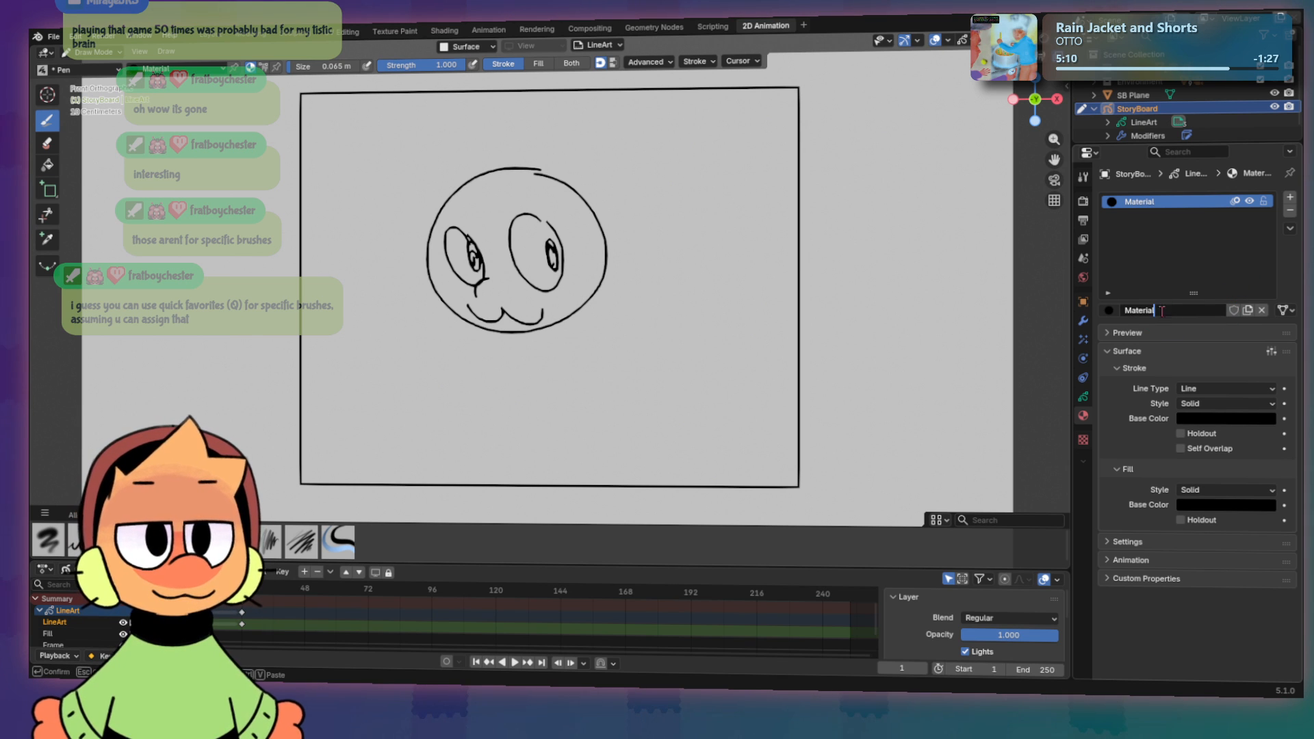
text(Black)
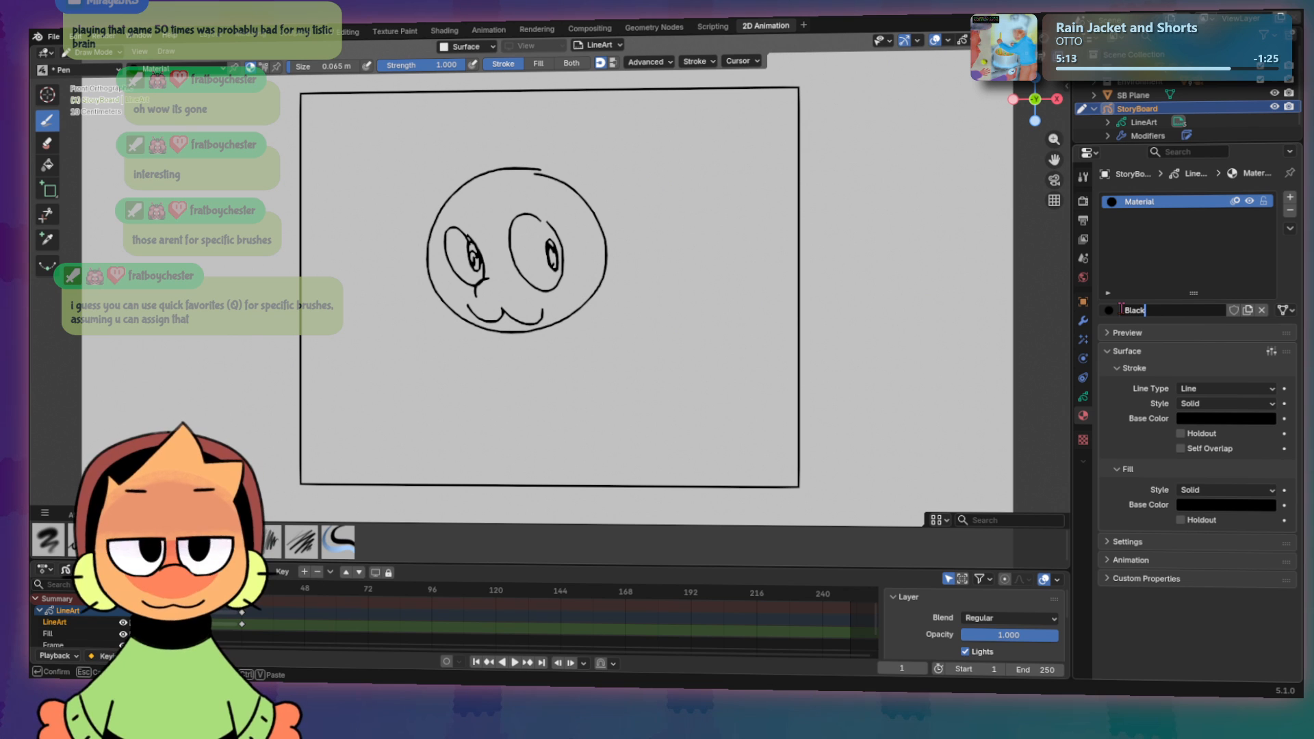
key(Return)
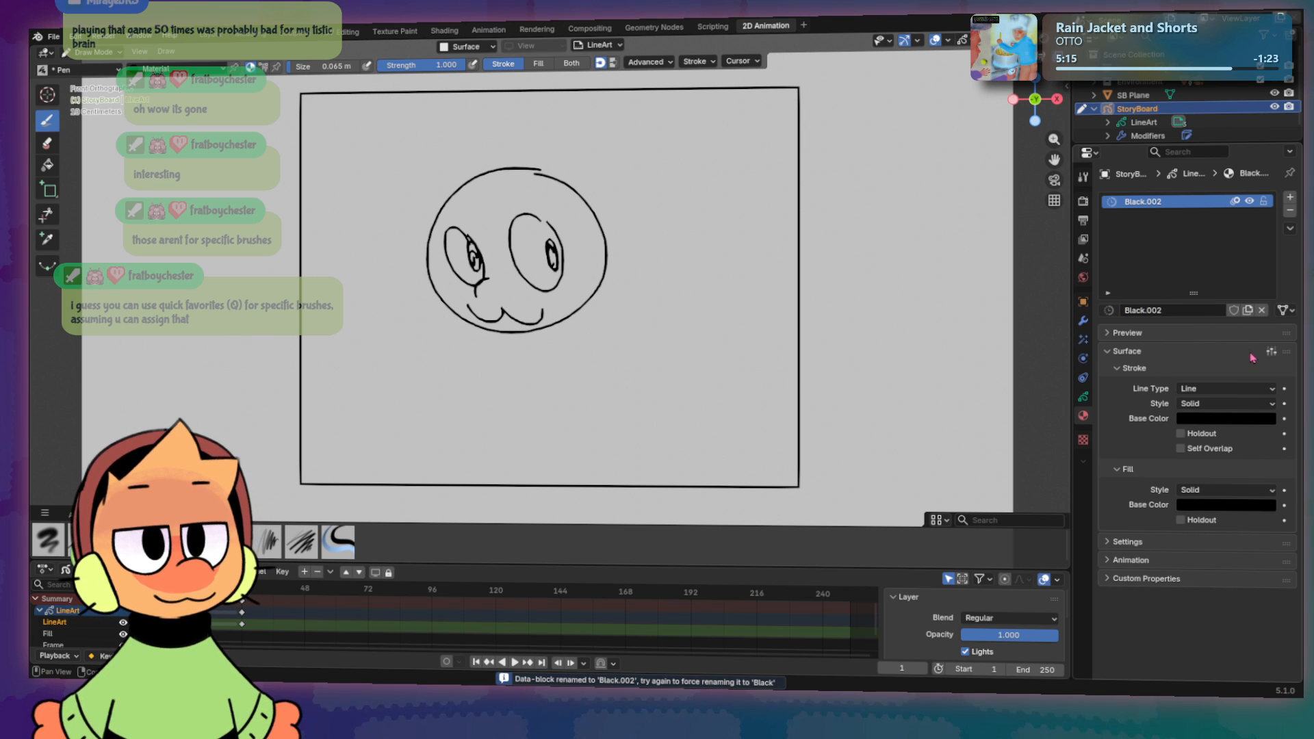
Step: Test the new black material beside the face with a Stroke-mode spiral and a Fill-mode shape, undoing both and the mode change
mouse_move(716, 286)
mouse_down()
mouse_move(640, 303)
mouse_move(676, 371)
mouse_up()
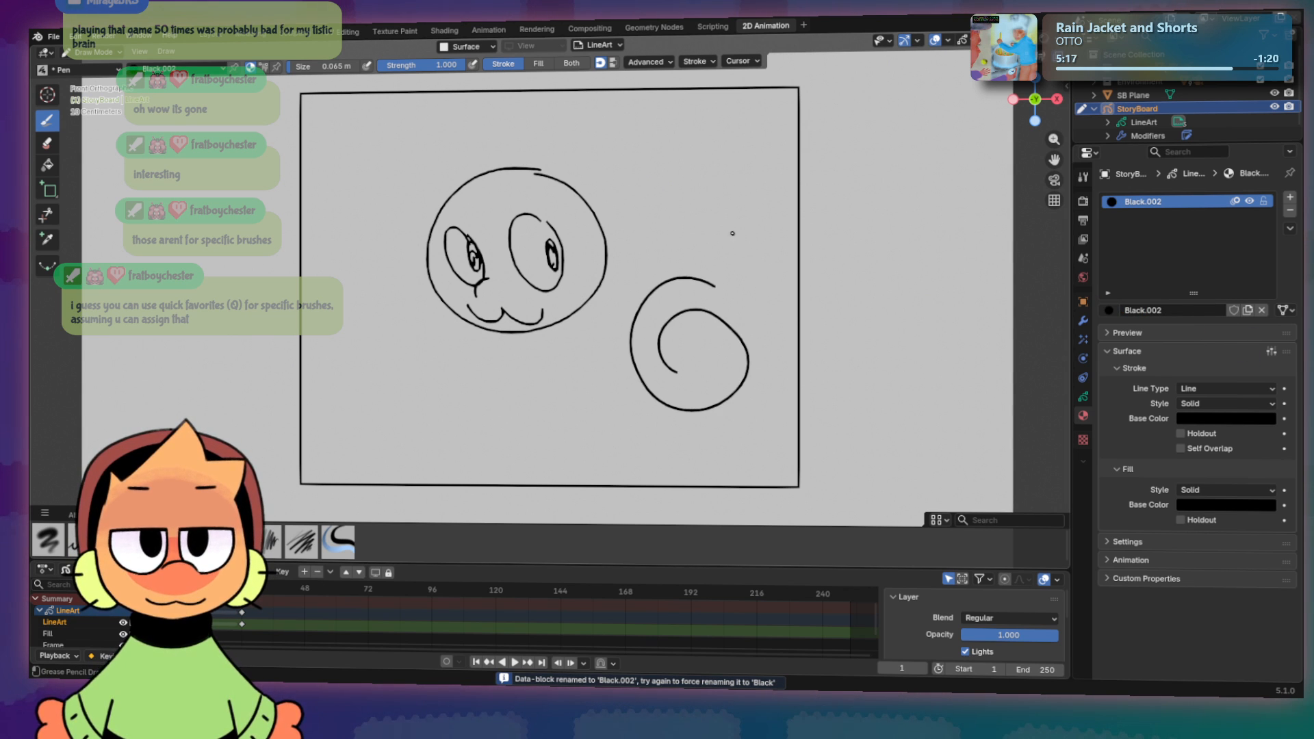
key(ctrl+z)
click(538, 63)
drag(717, 200, 739, 241)
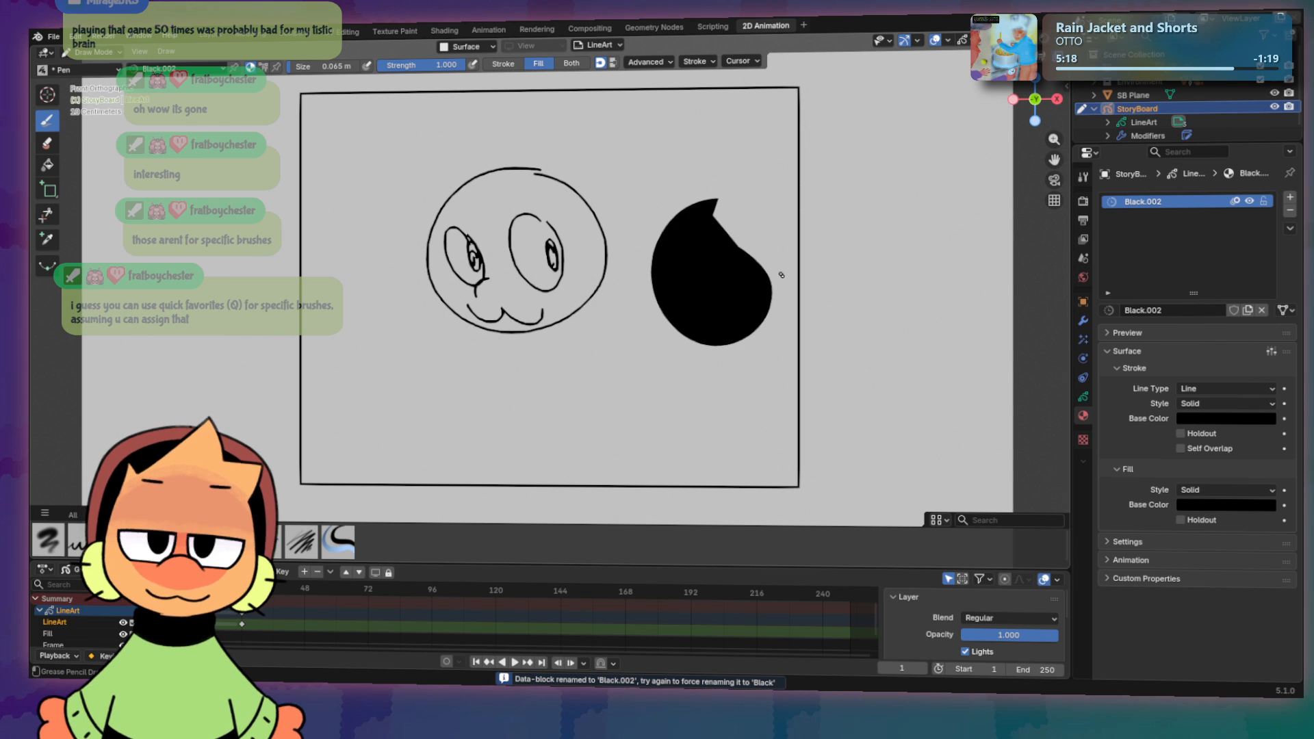
key(ctrl+z)
key(ctrl+z)
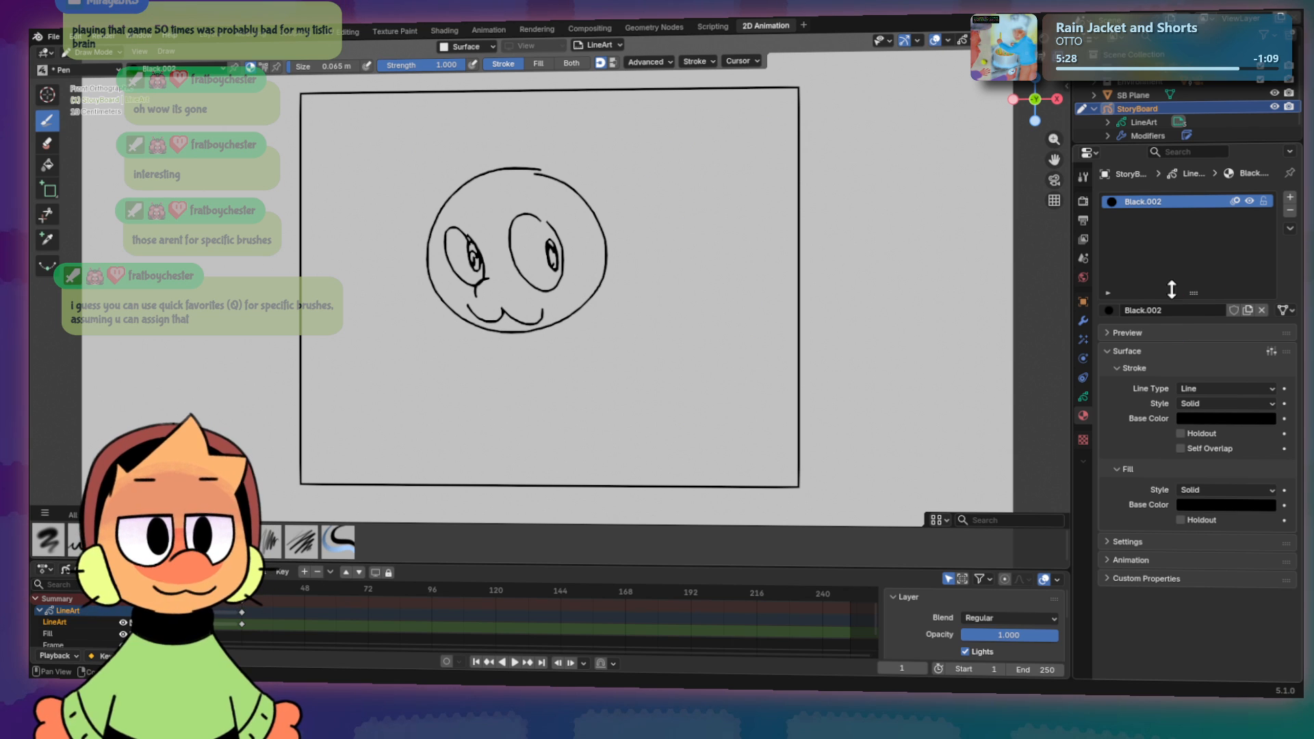
Step: Add a second material slot to the StoryBoard object with a new material named Gray
click(1290, 197)
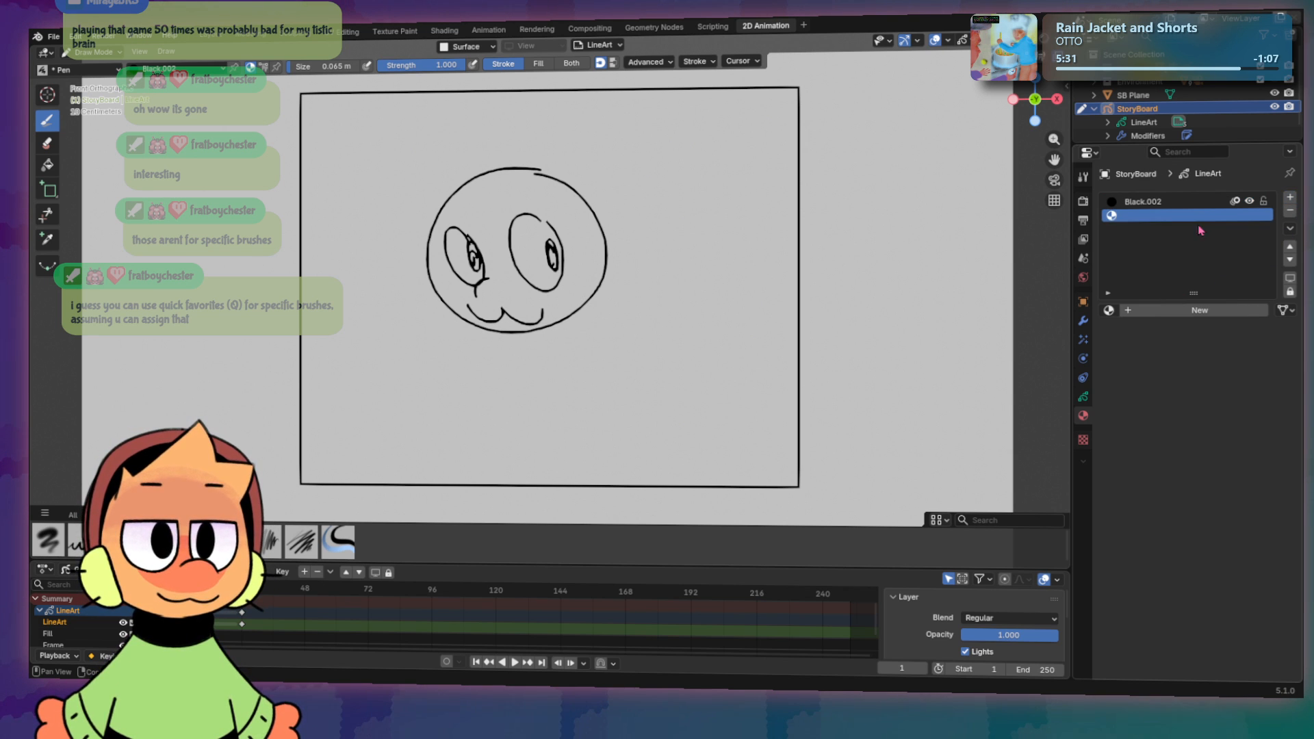
click(1161, 311)
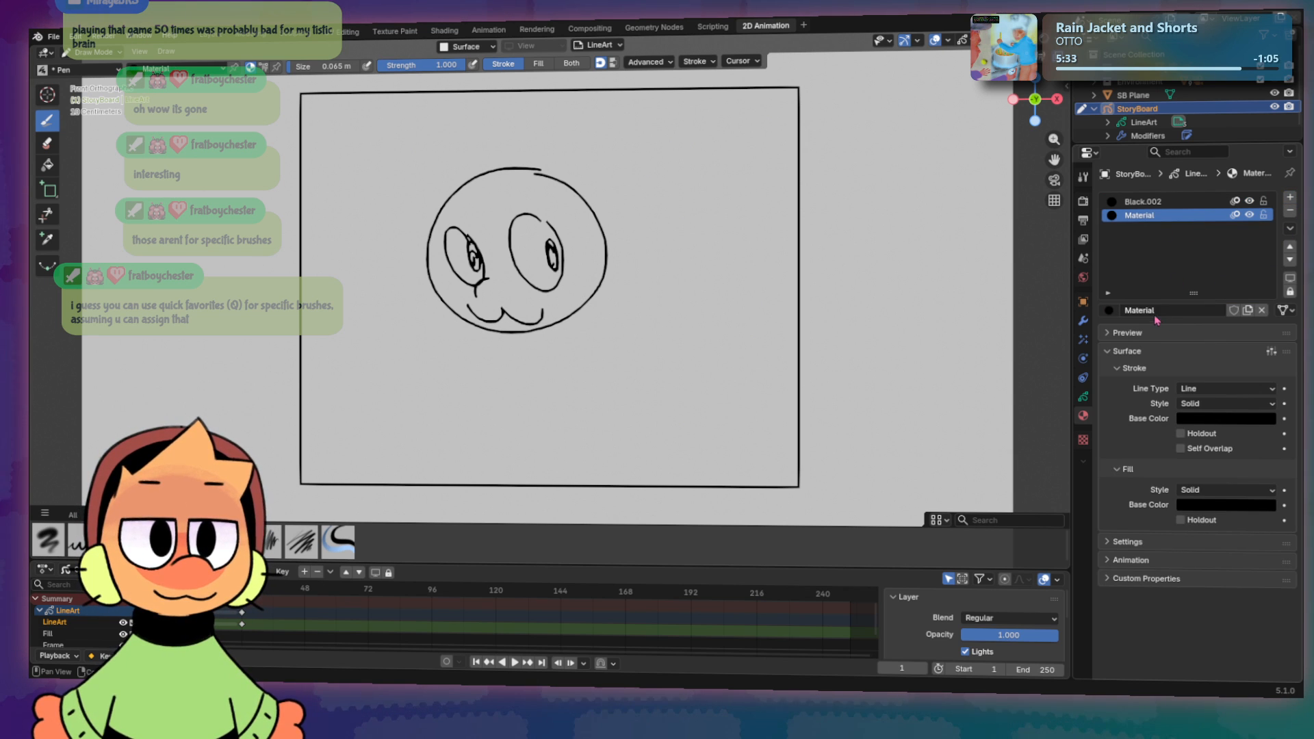
double_click(1164, 311)
text(G)
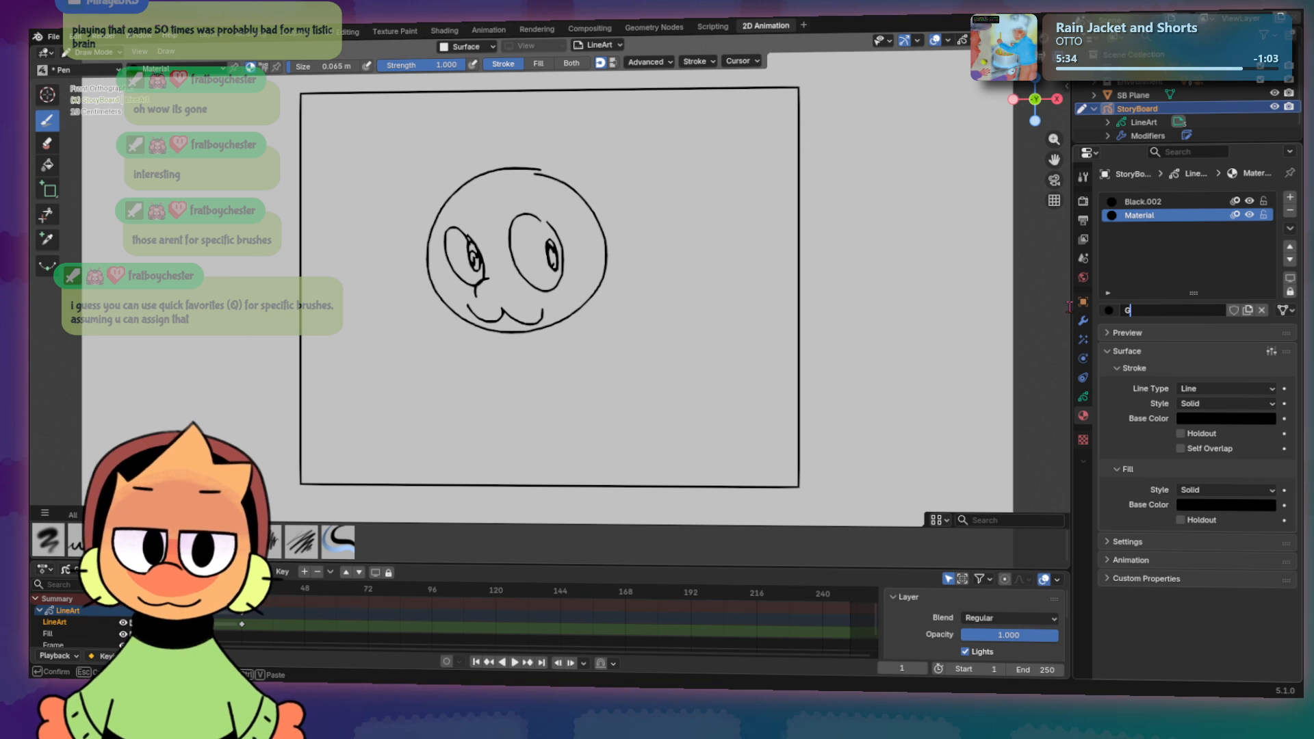
text(ray)
key(Return)
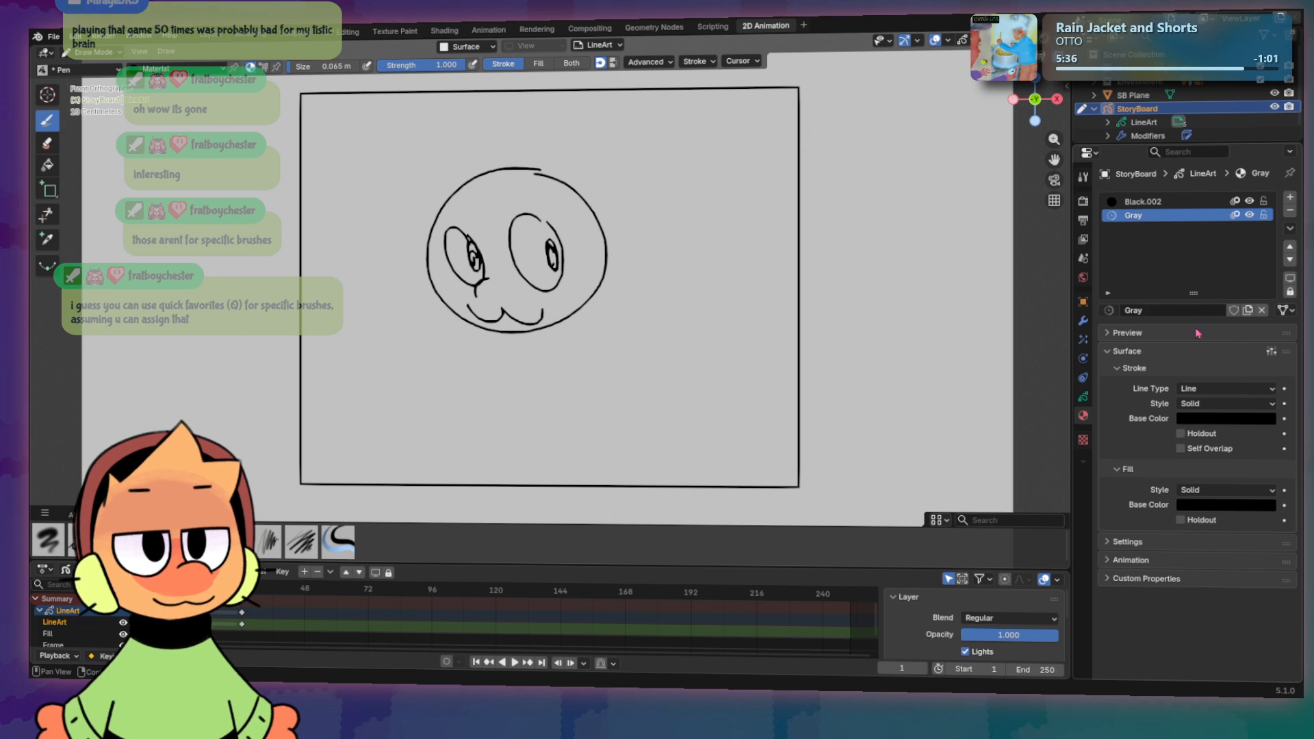
Step: Set the Gray material's stroke base color to a medium gray
click(1110, 311)
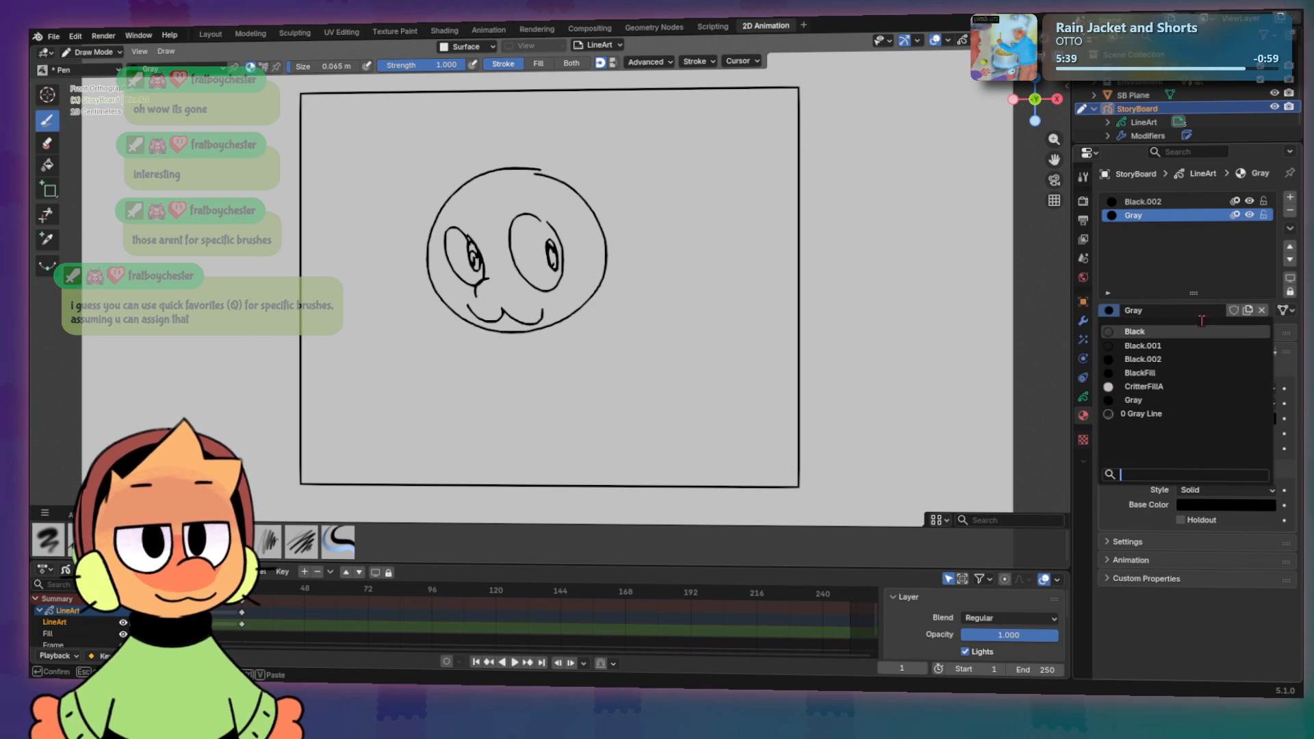
click(1113, 522)
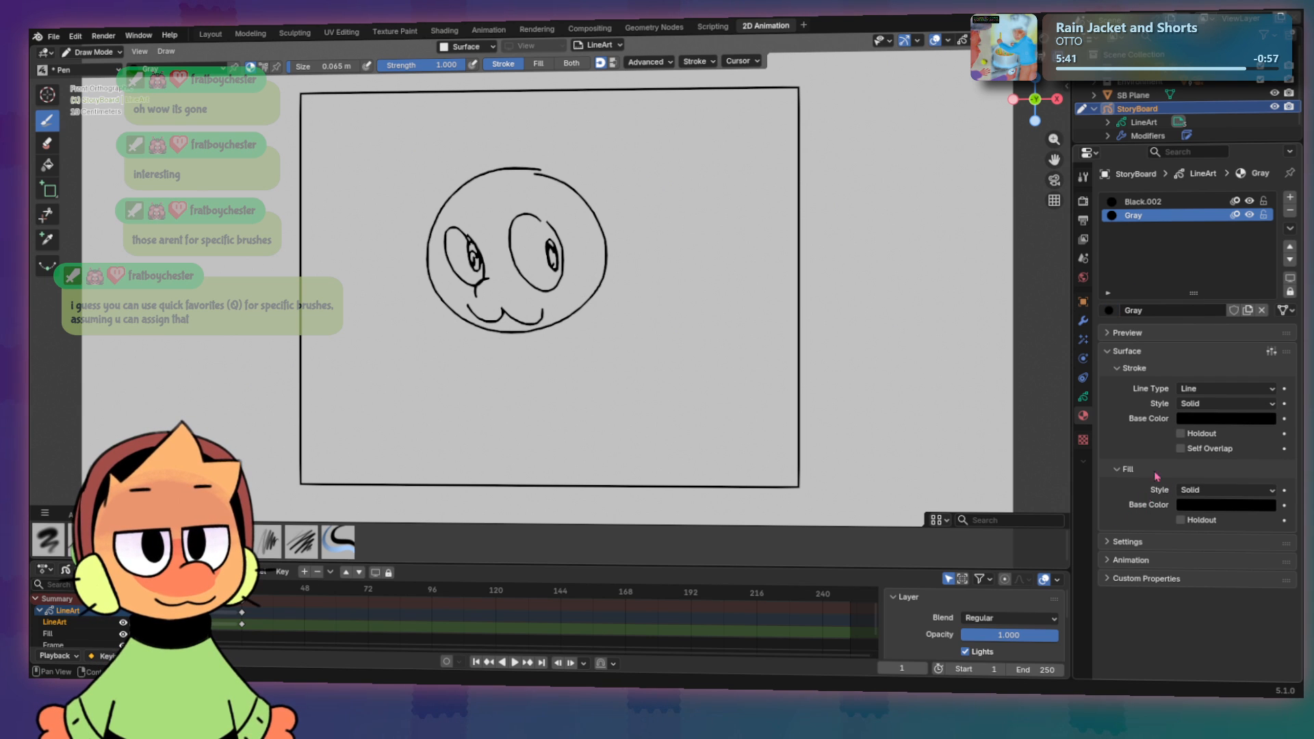
click(1232, 419)
click(1144, 232)
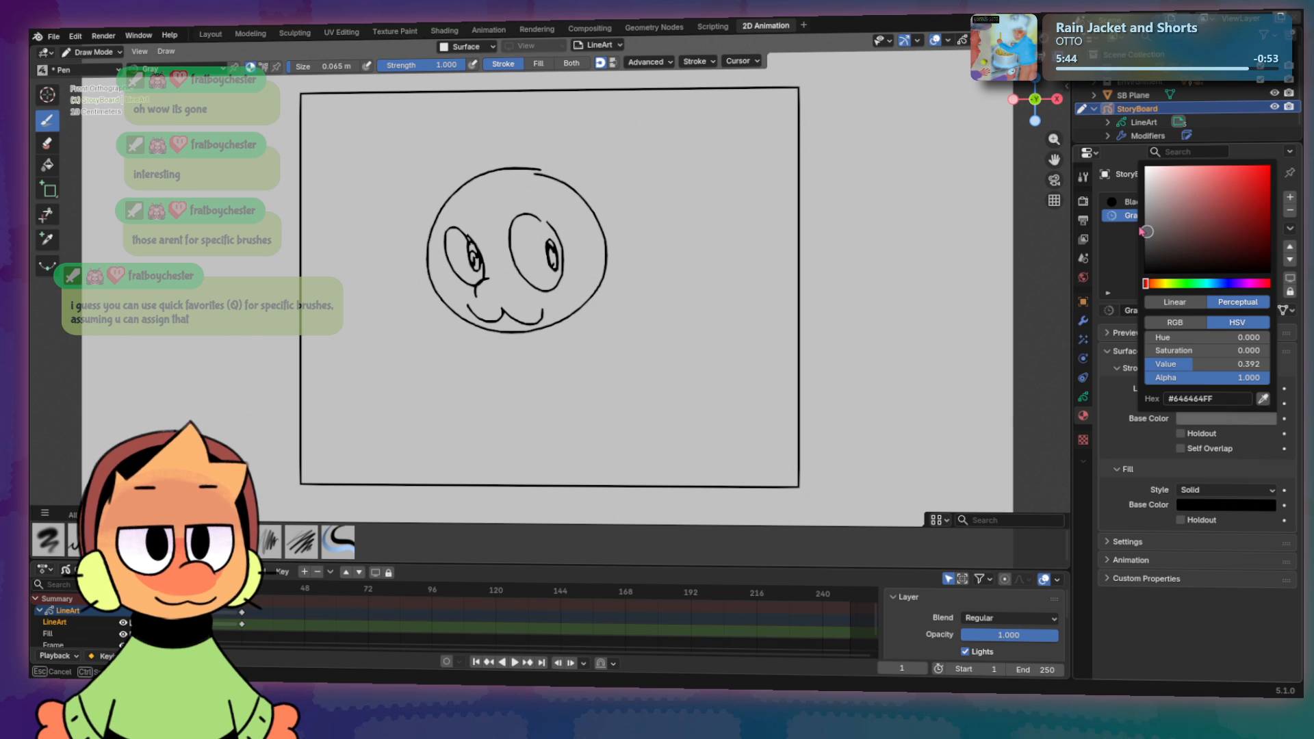
drag(1142, 231, 1133, 225)
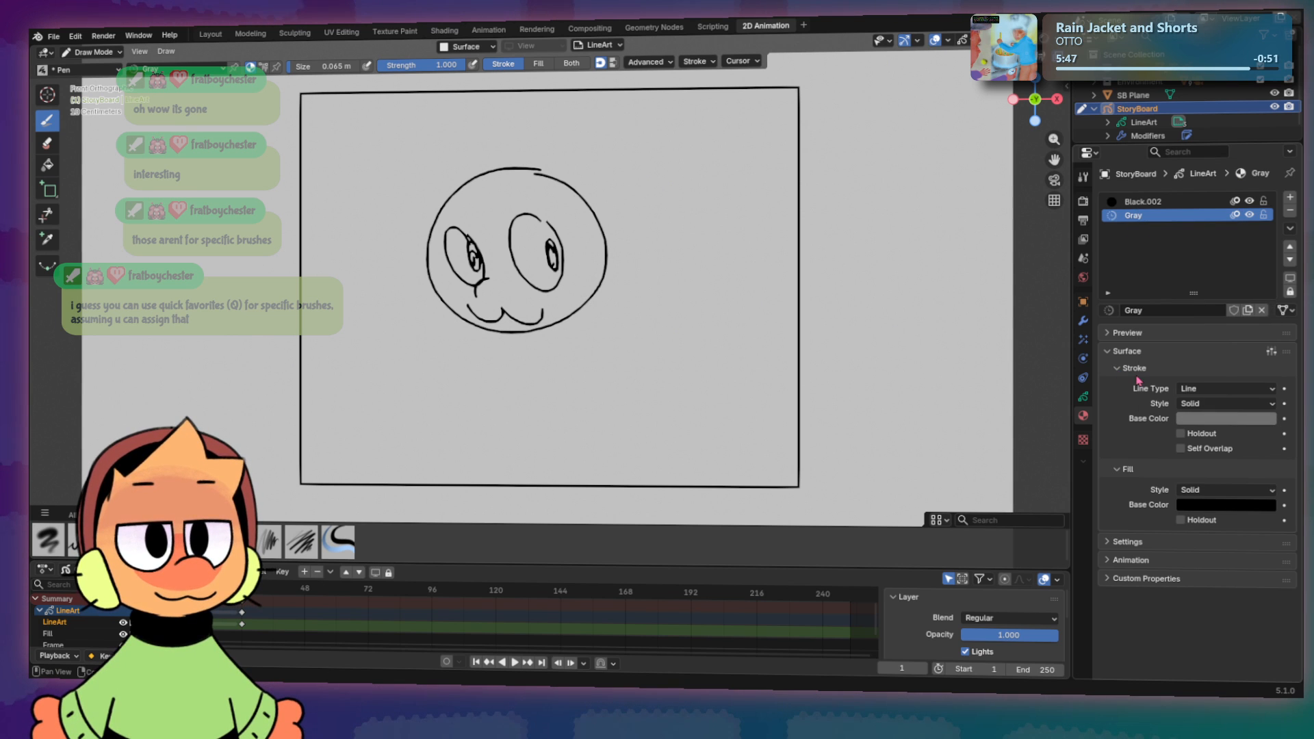
click(1226, 505)
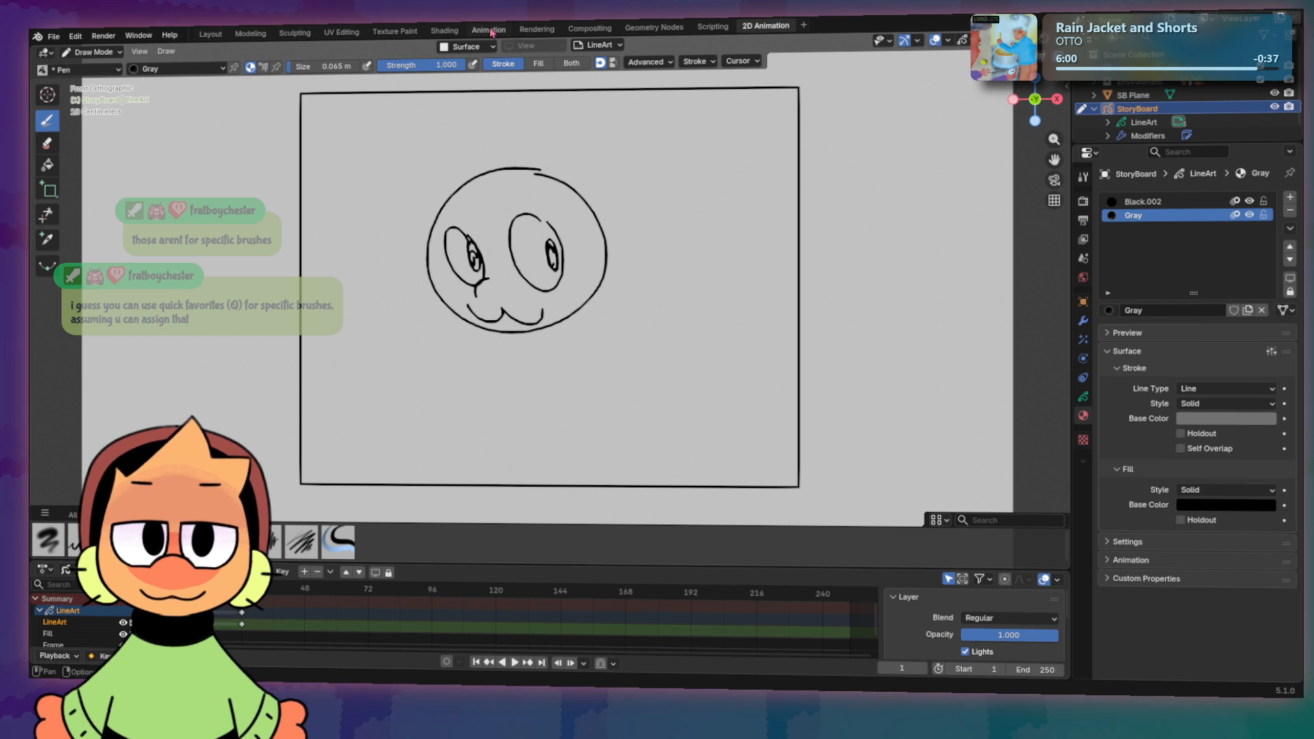
Step: Switch to the Erase tool and open the Quick Favorites menu to check it for brush entries
key(q)
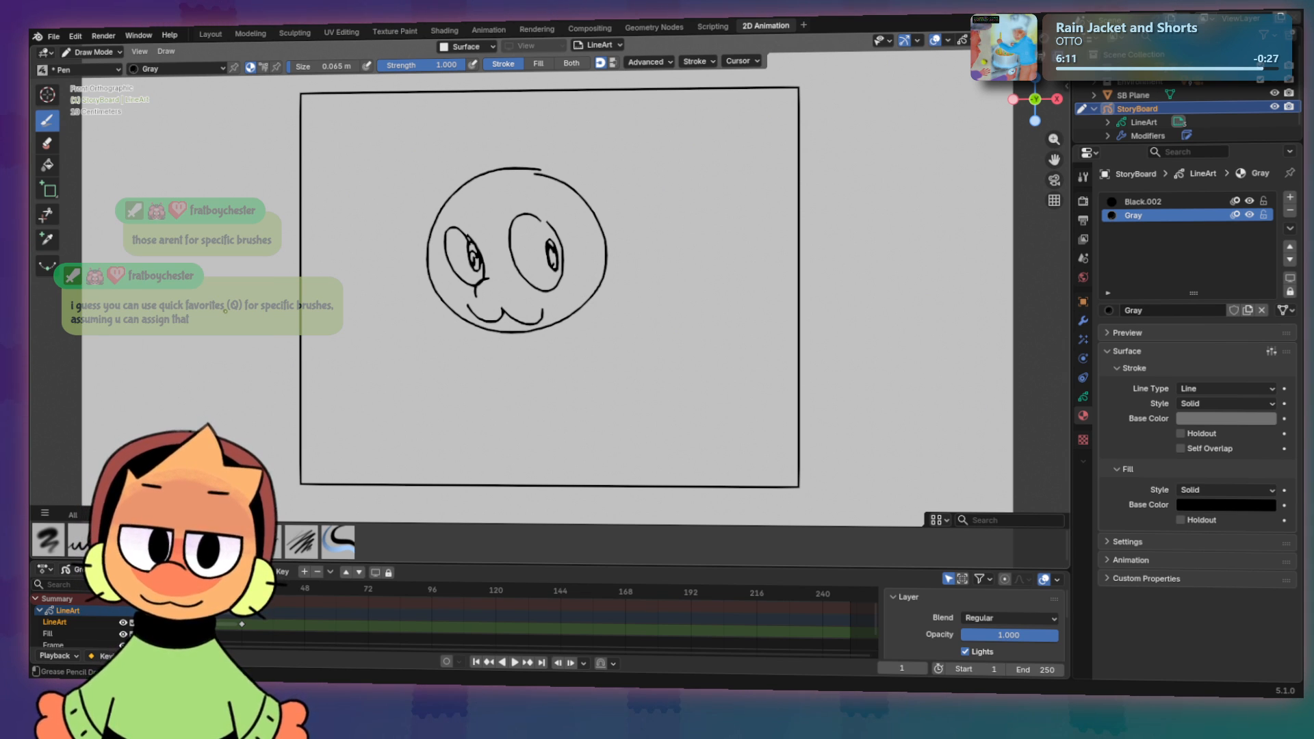
key(e)
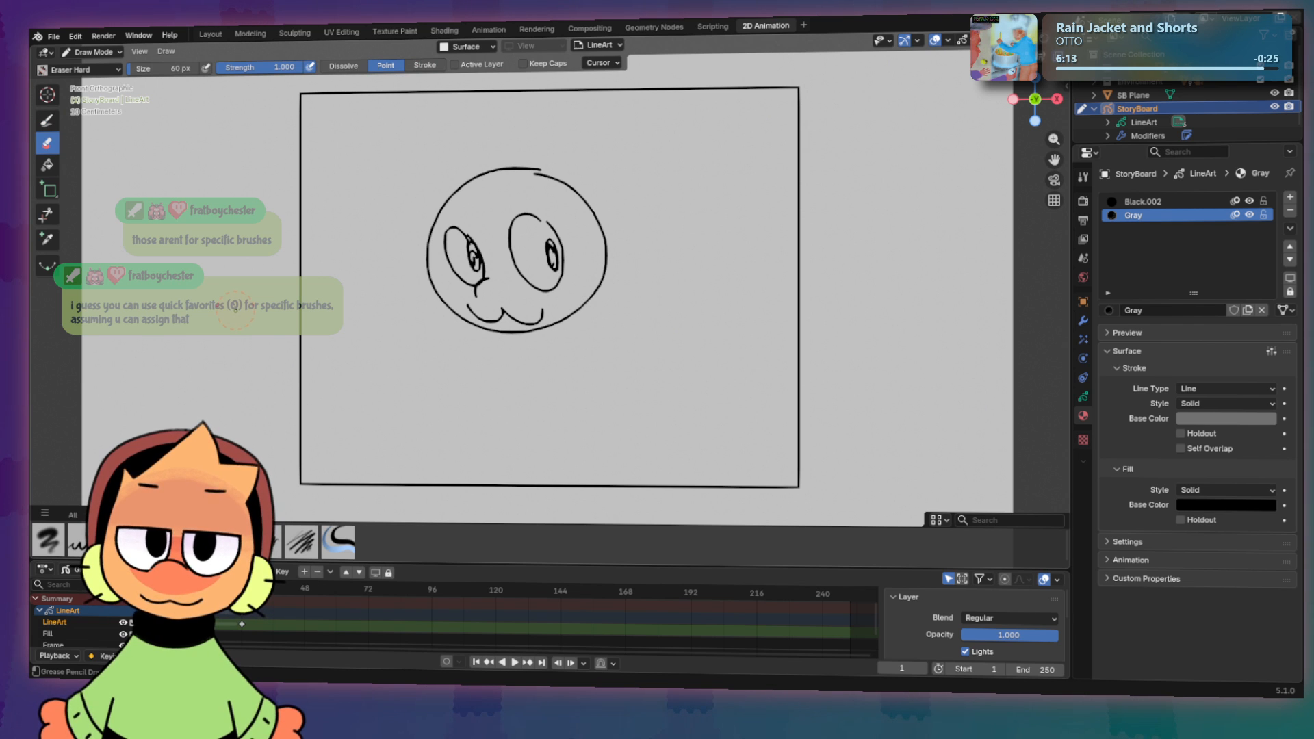
key(q)
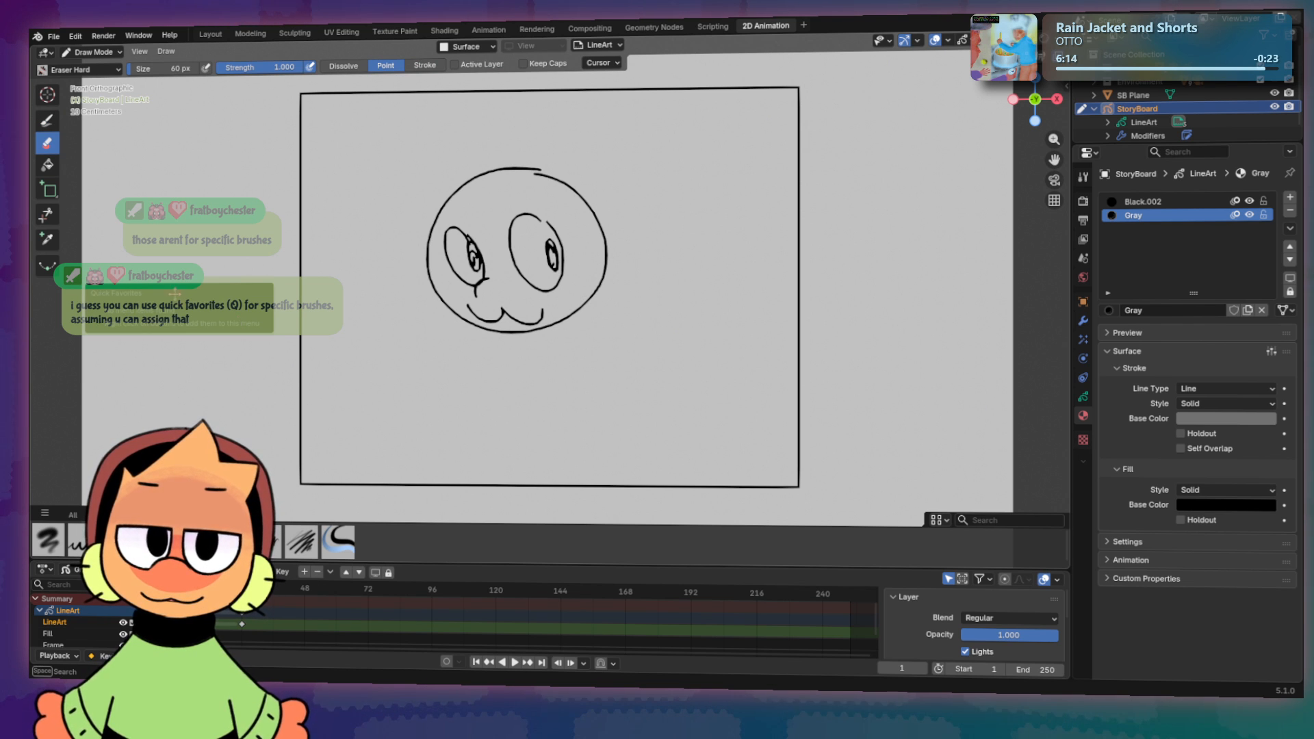
Step: Remove the Q shortcut from the Fill tool and assign F to it instead
click(47, 170)
click(47, 167)
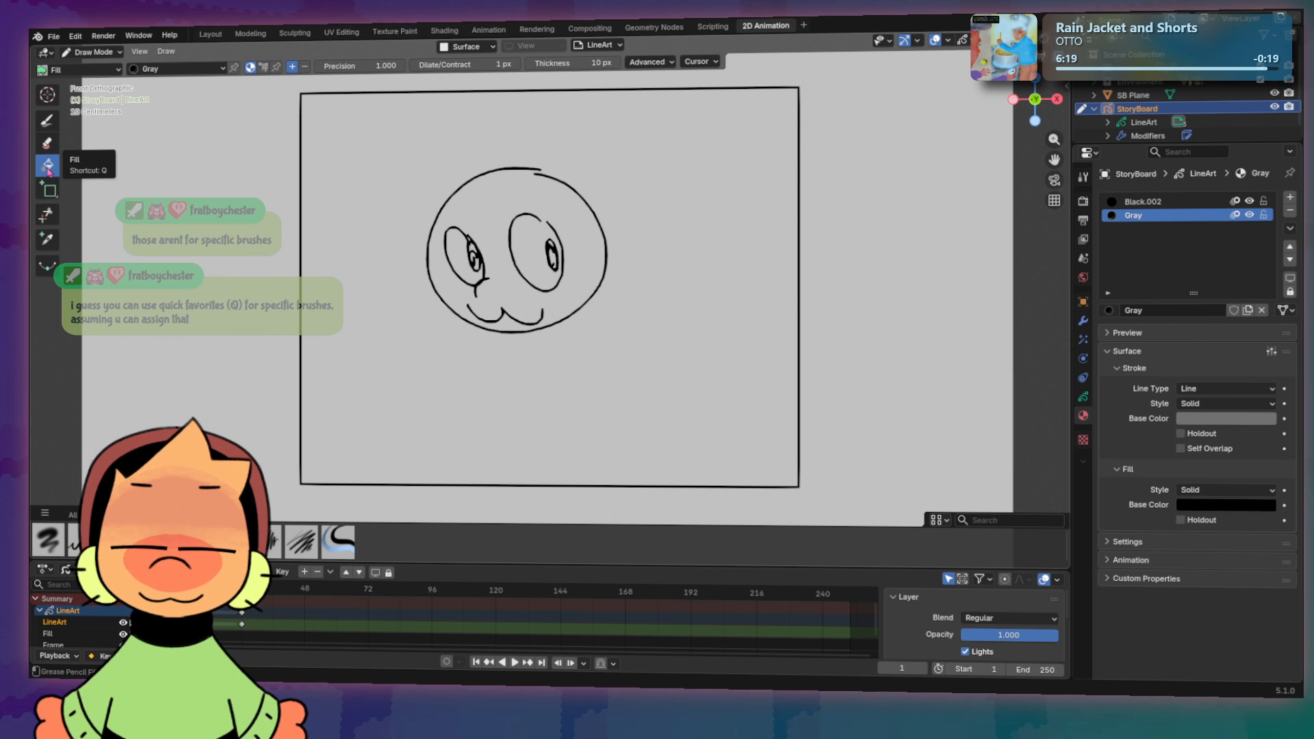
key(q)
click(46, 169)
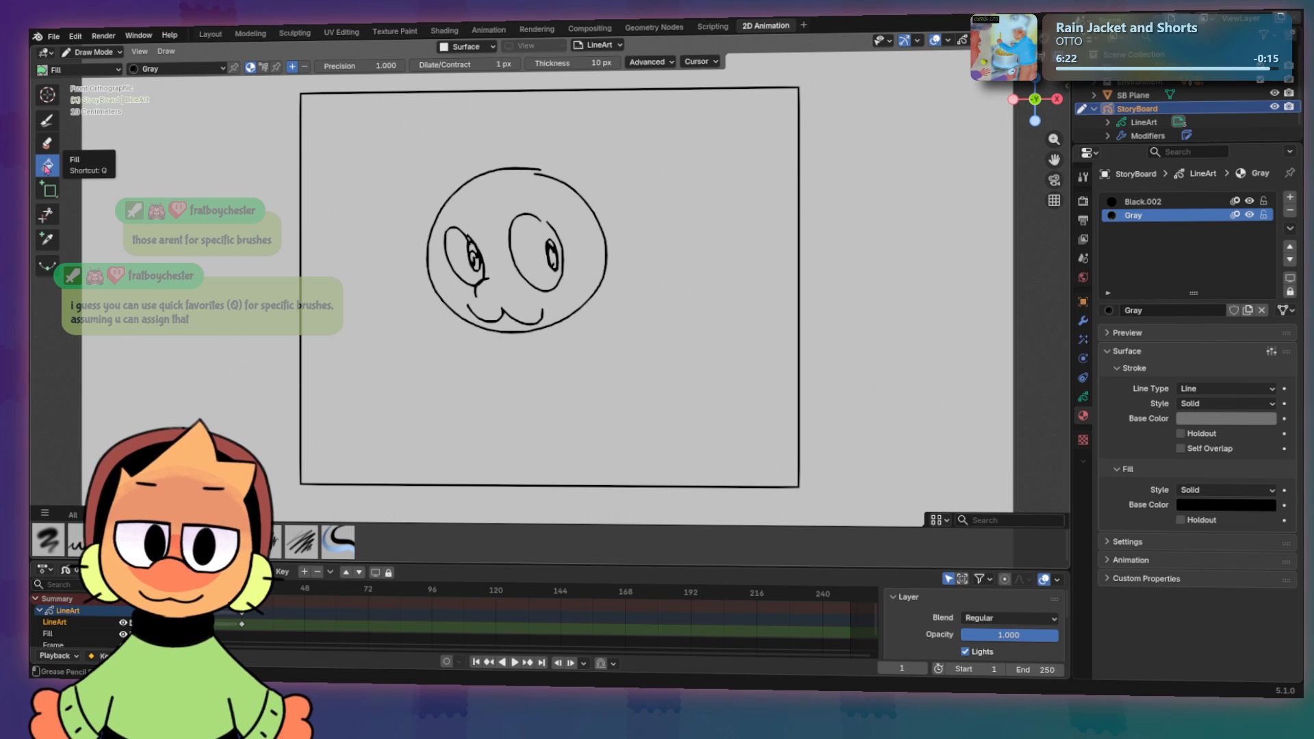
right_click(48, 169)
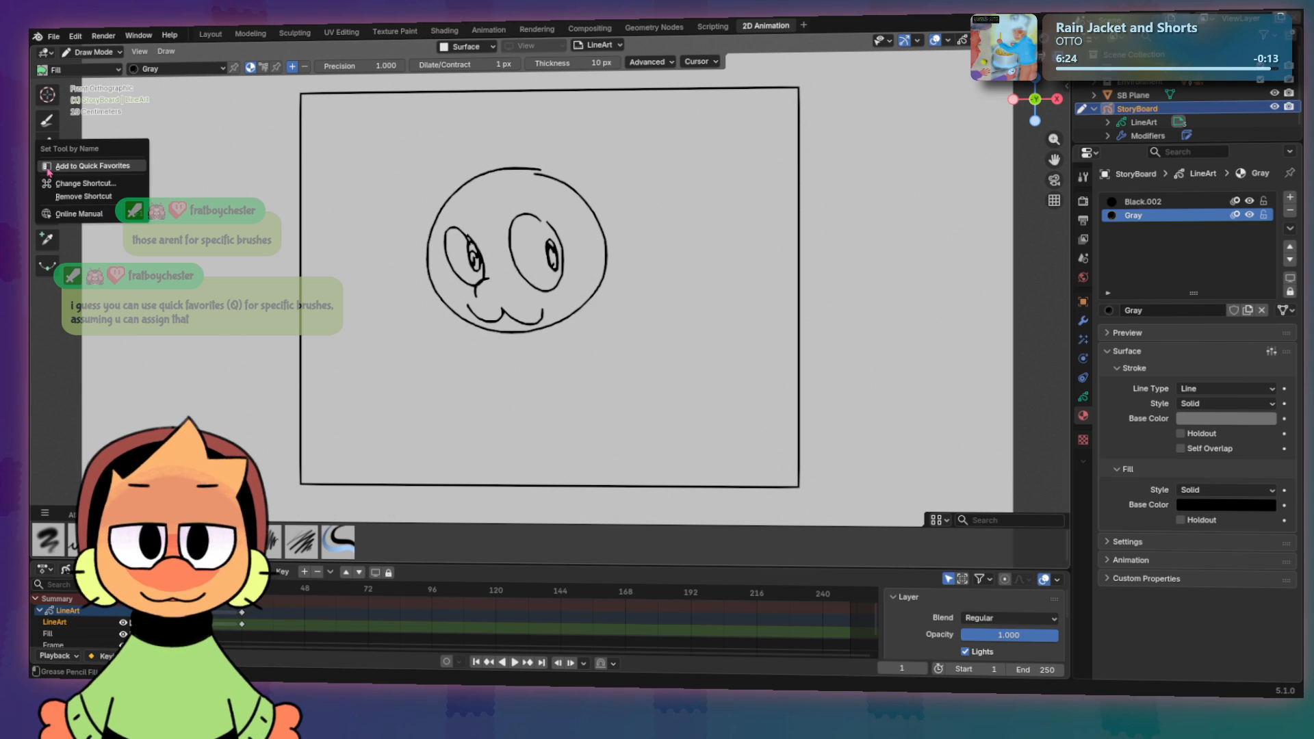
click(82, 197)
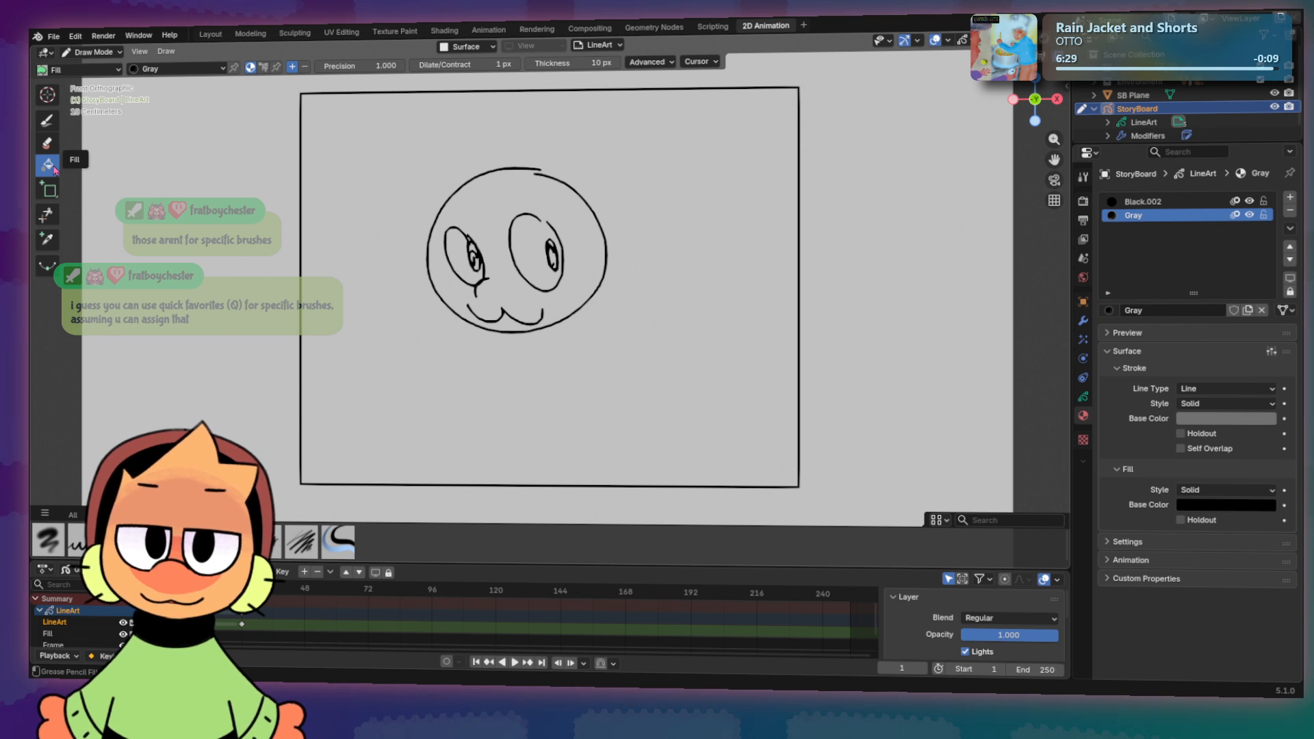
right_click(55, 170)
click(74, 181)
key(f)
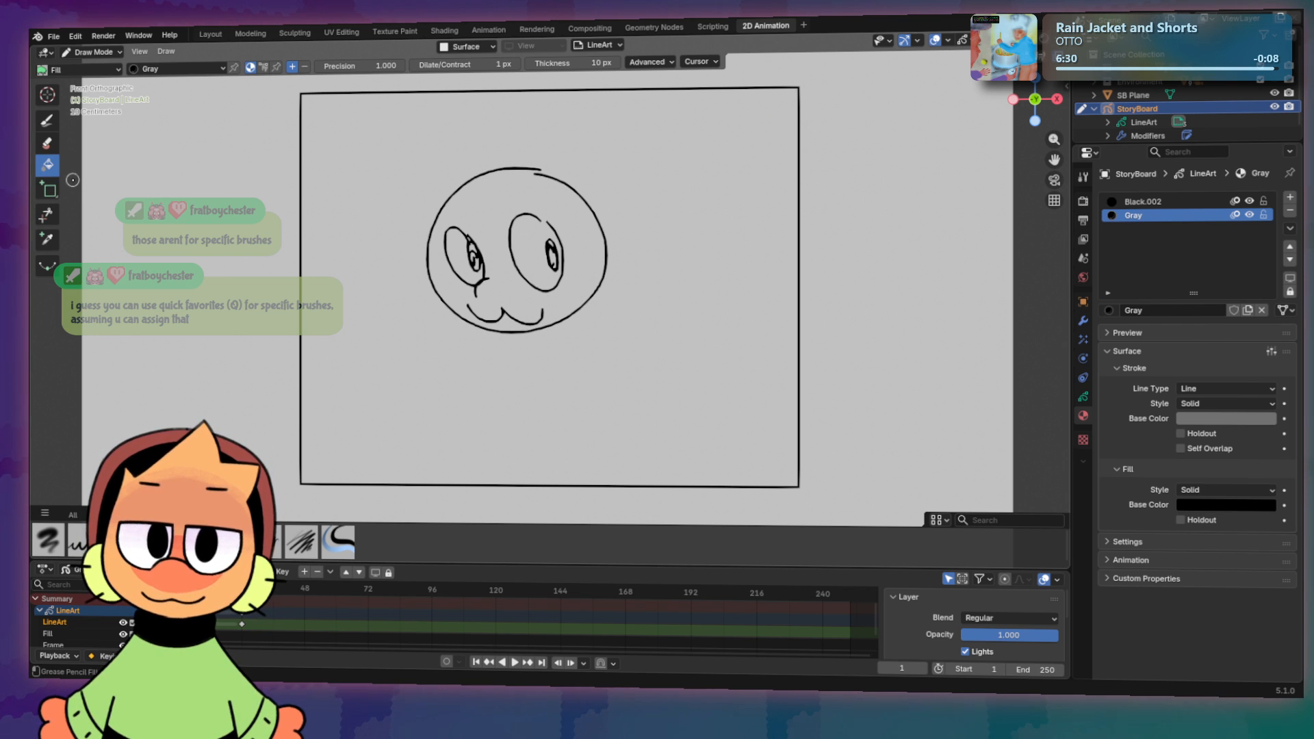
Step: Switch to the Draw tool and try the F shortcut, resizing the Pen brush to 3.9 m and down to 0.17 m
key(b)
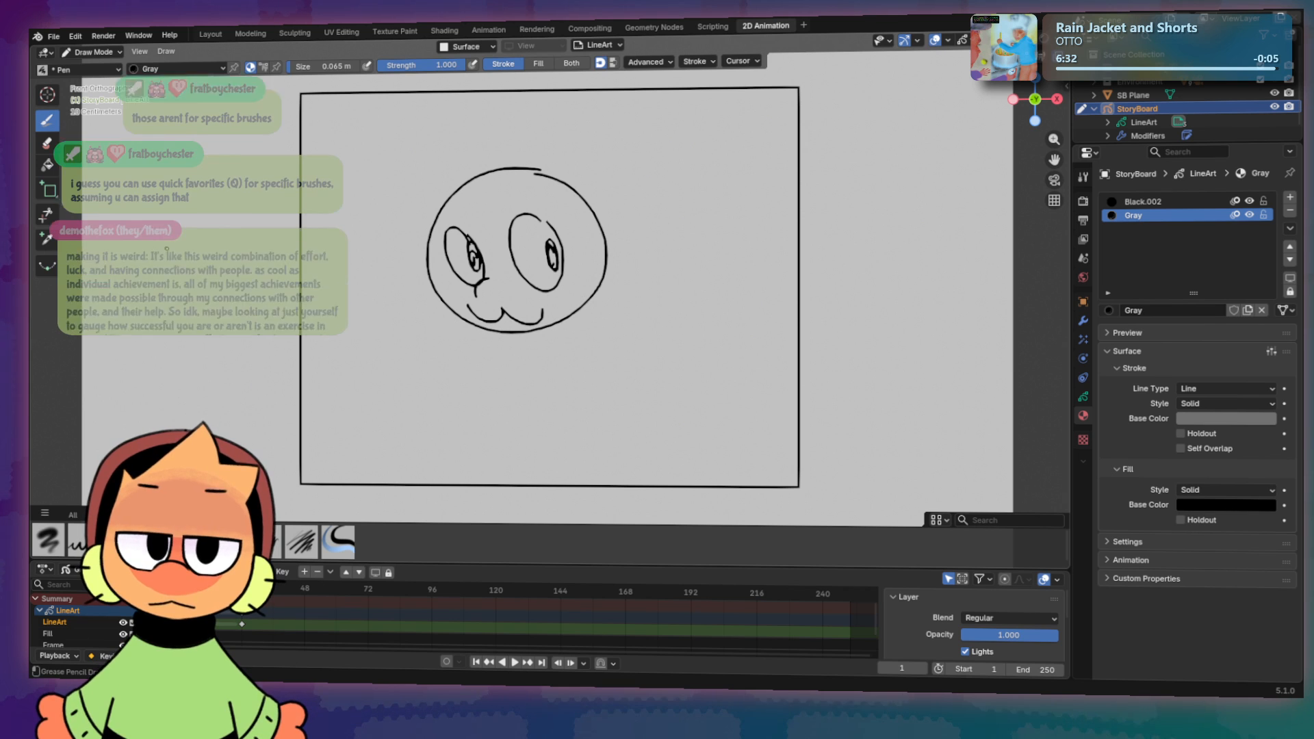
key(f)
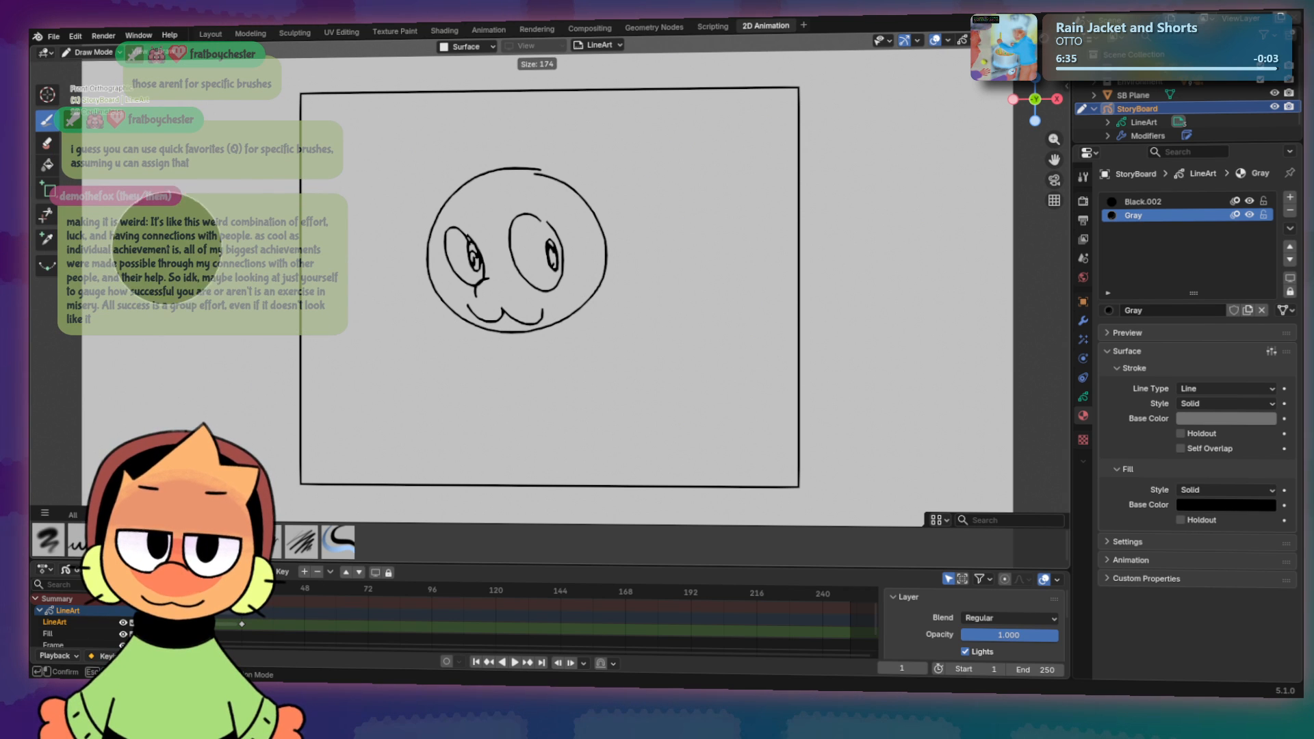
click(237, 243)
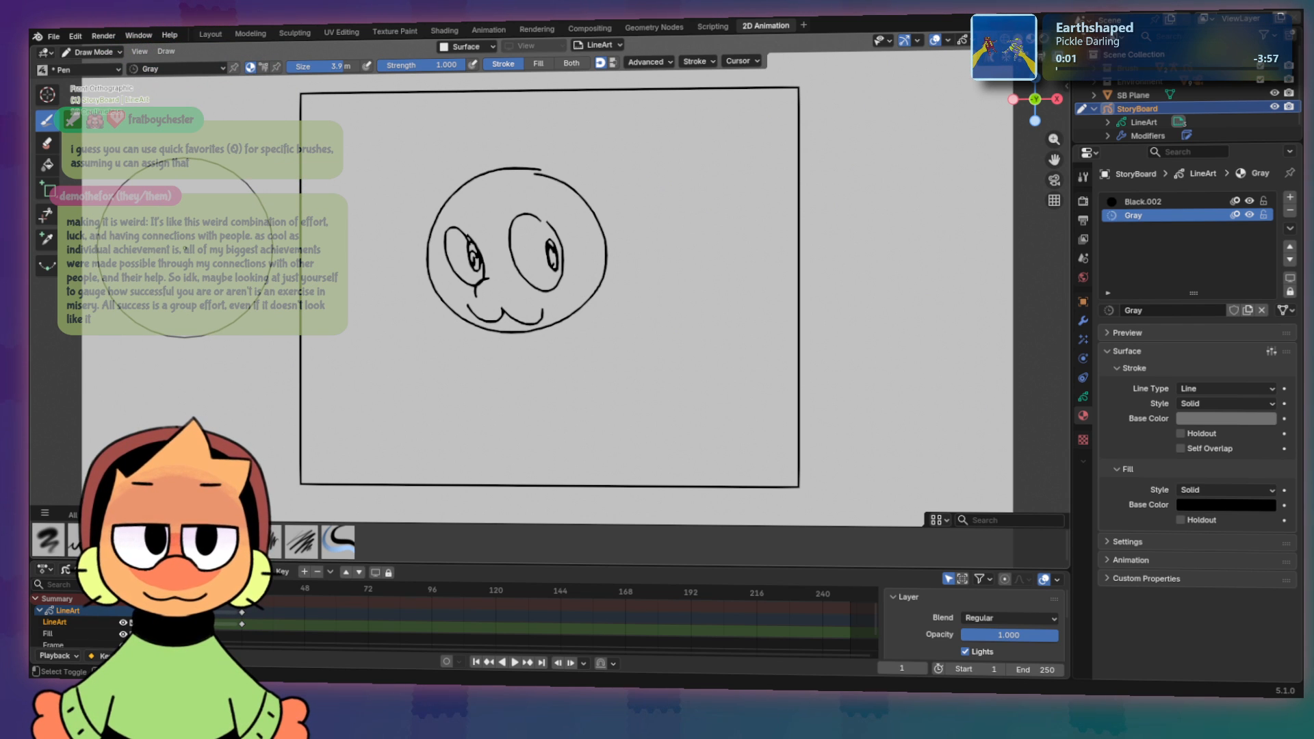
key(f)
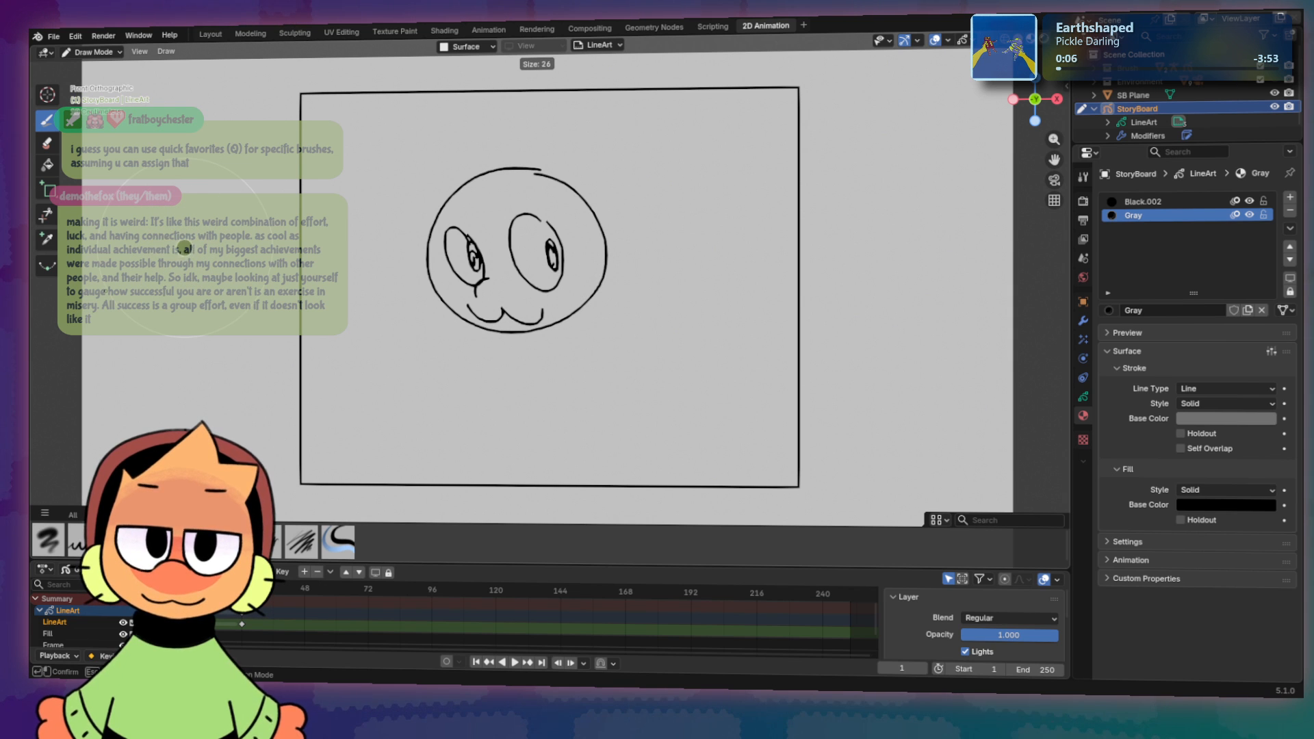
click(128, 251)
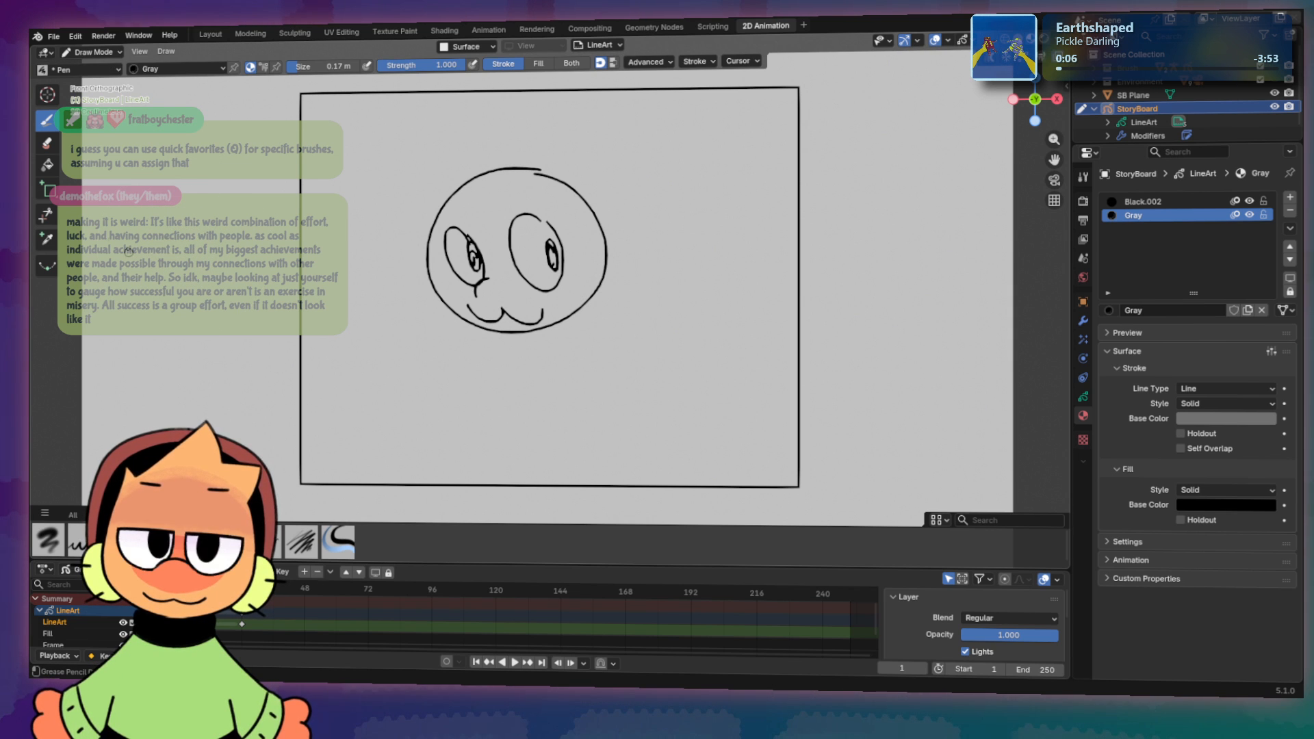
Step: Revisit the Fill tool's shortcut options and return to the Draw tool
click(47, 165)
right_click(47, 164)
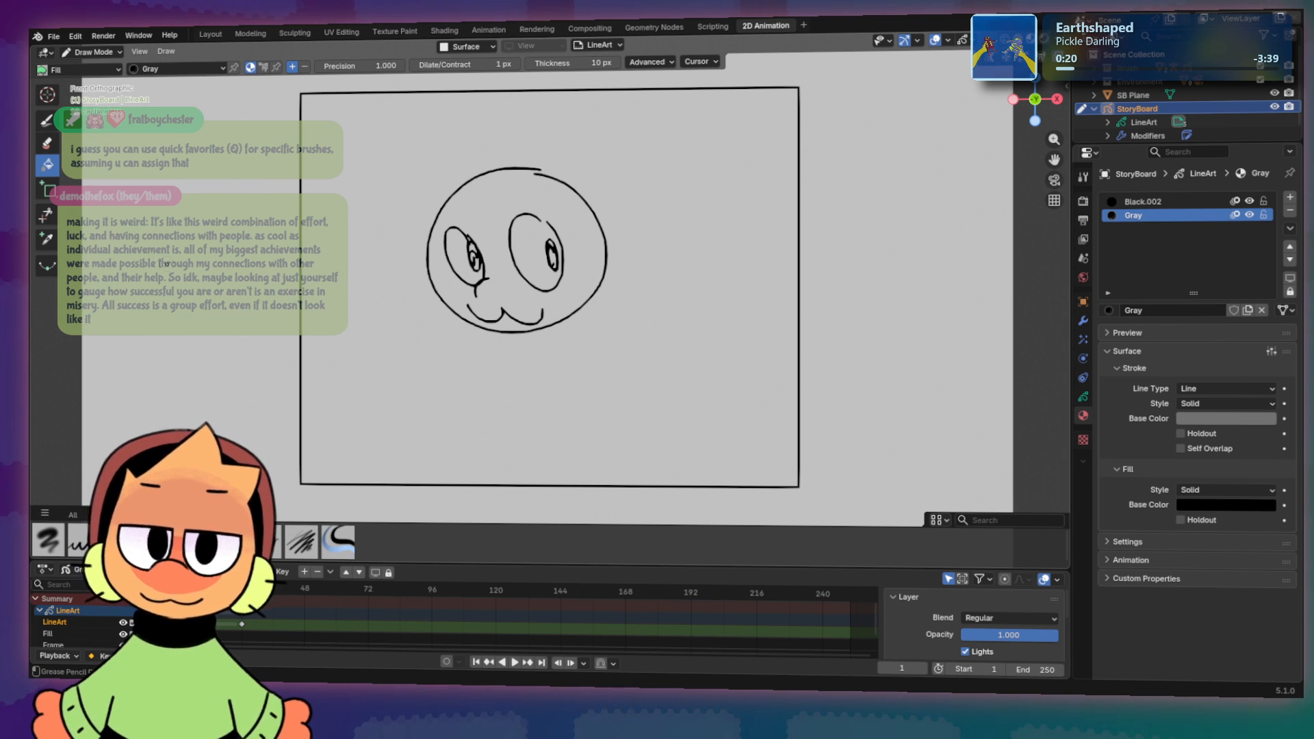
key(d)
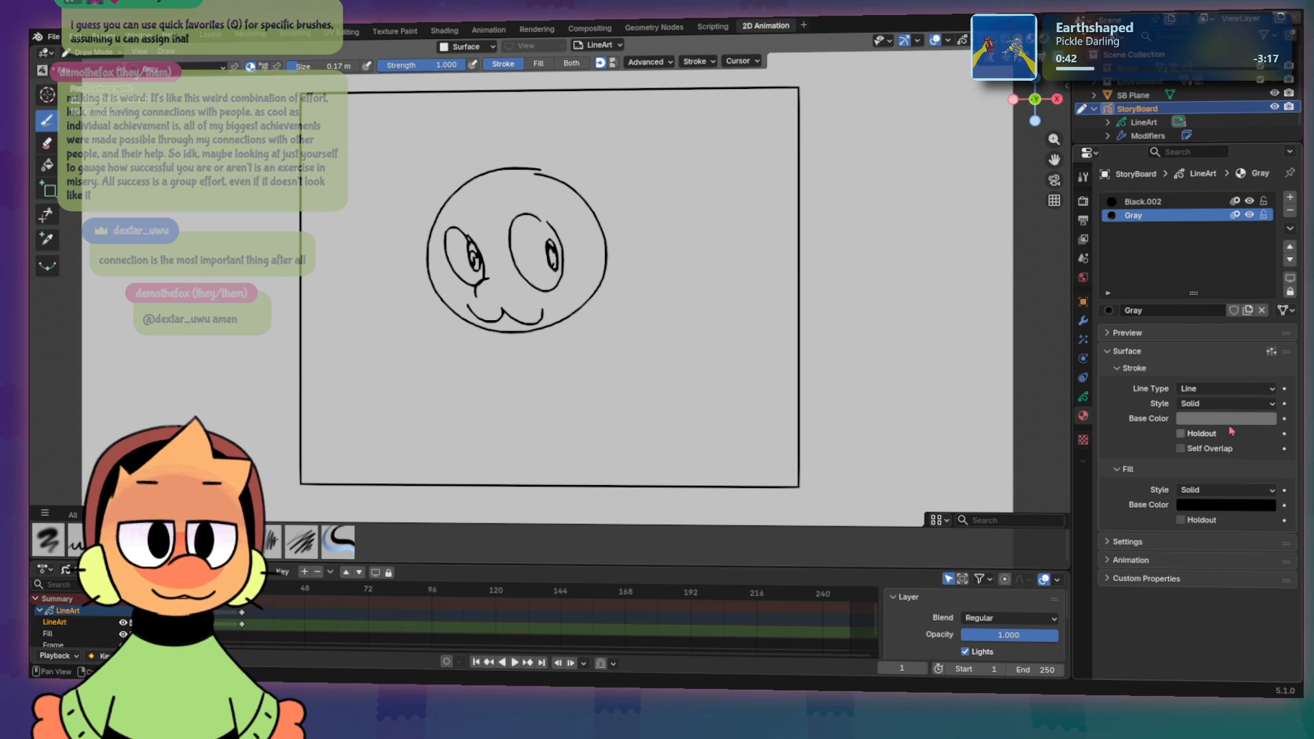
Step: Set the Gray material's fill base color by sampling the gray from its stroke base color
click(1192, 506)
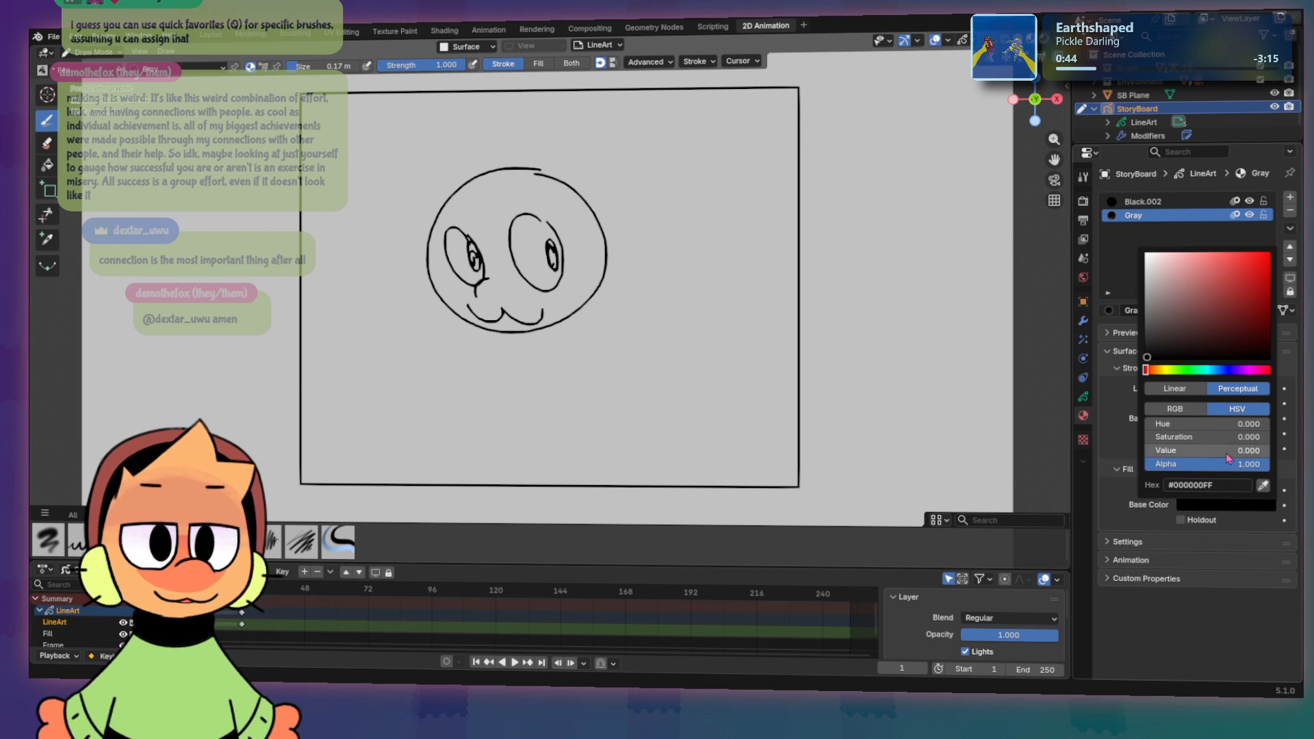
click(1263, 487)
click(1235, 417)
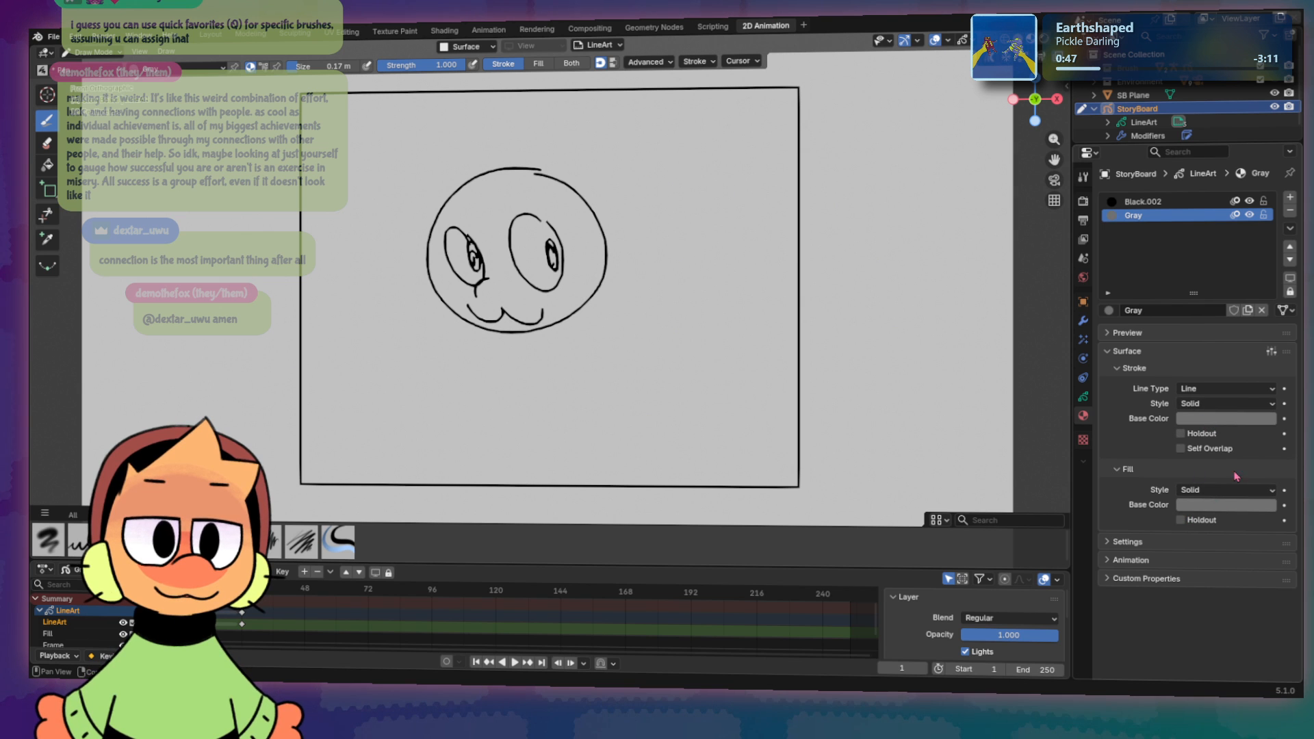
click(1268, 511)
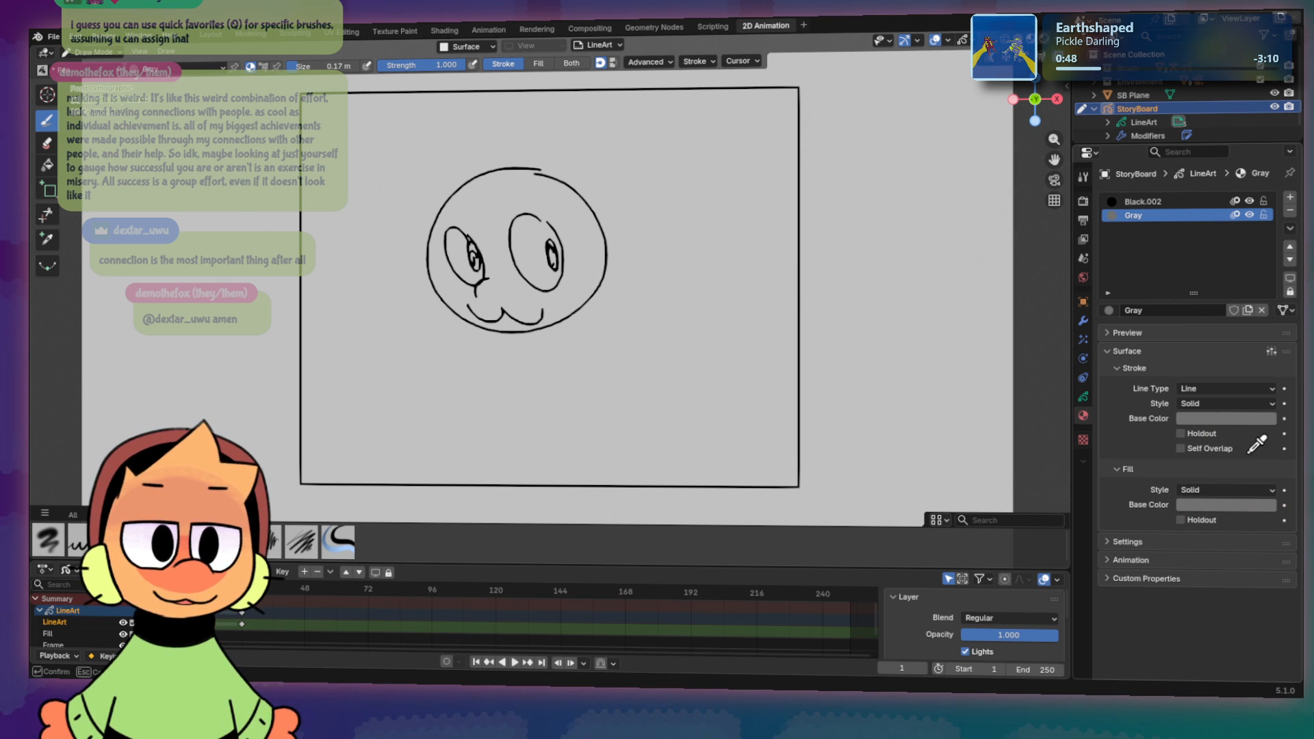
click(1226, 422)
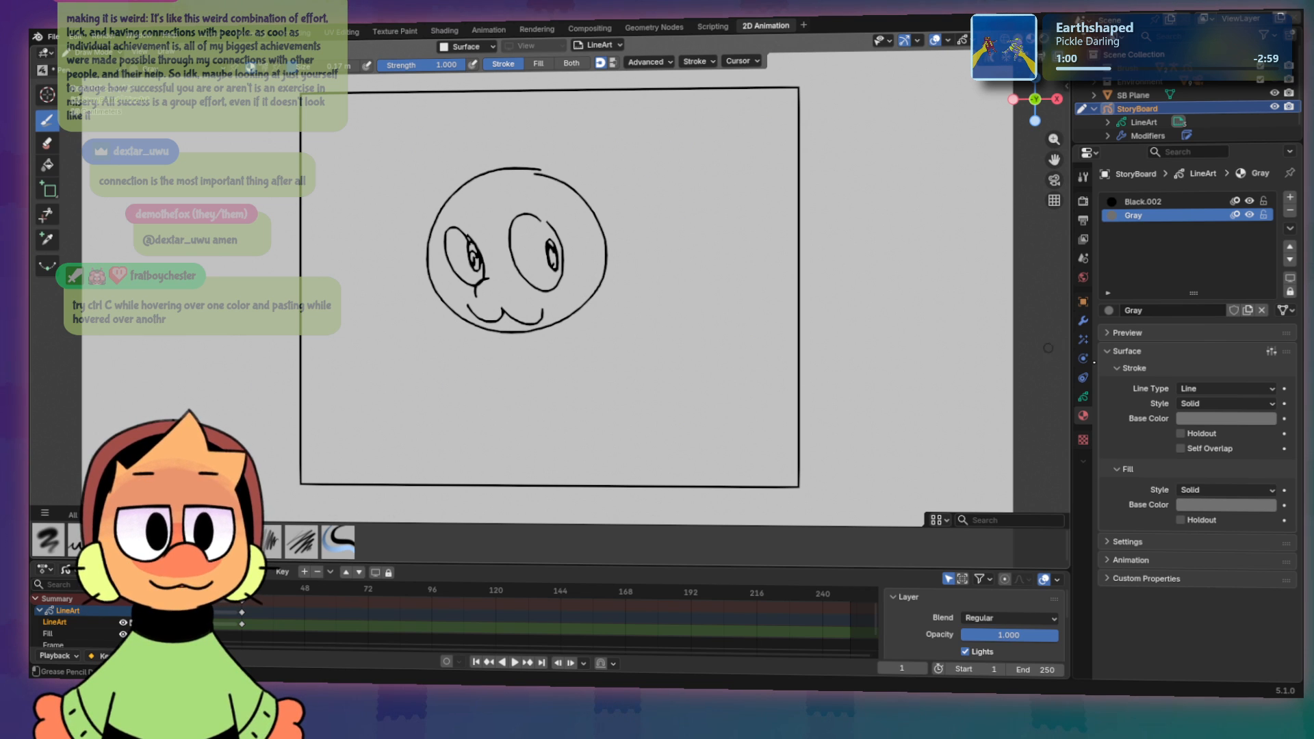
Step: Try color copying by tinting the Gray material's stroke base color dull red (#794B4B) and pasting it onto the fill base color
click(1222, 425)
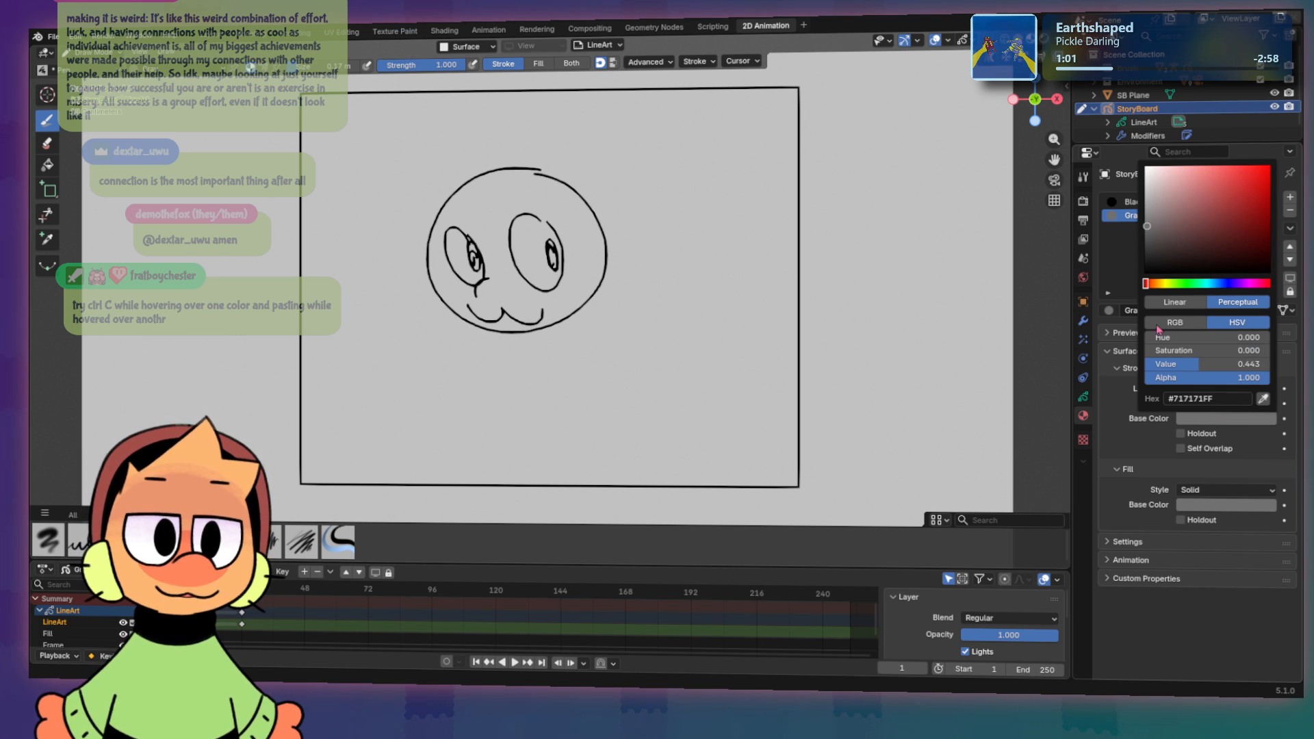
click(1194, 231)
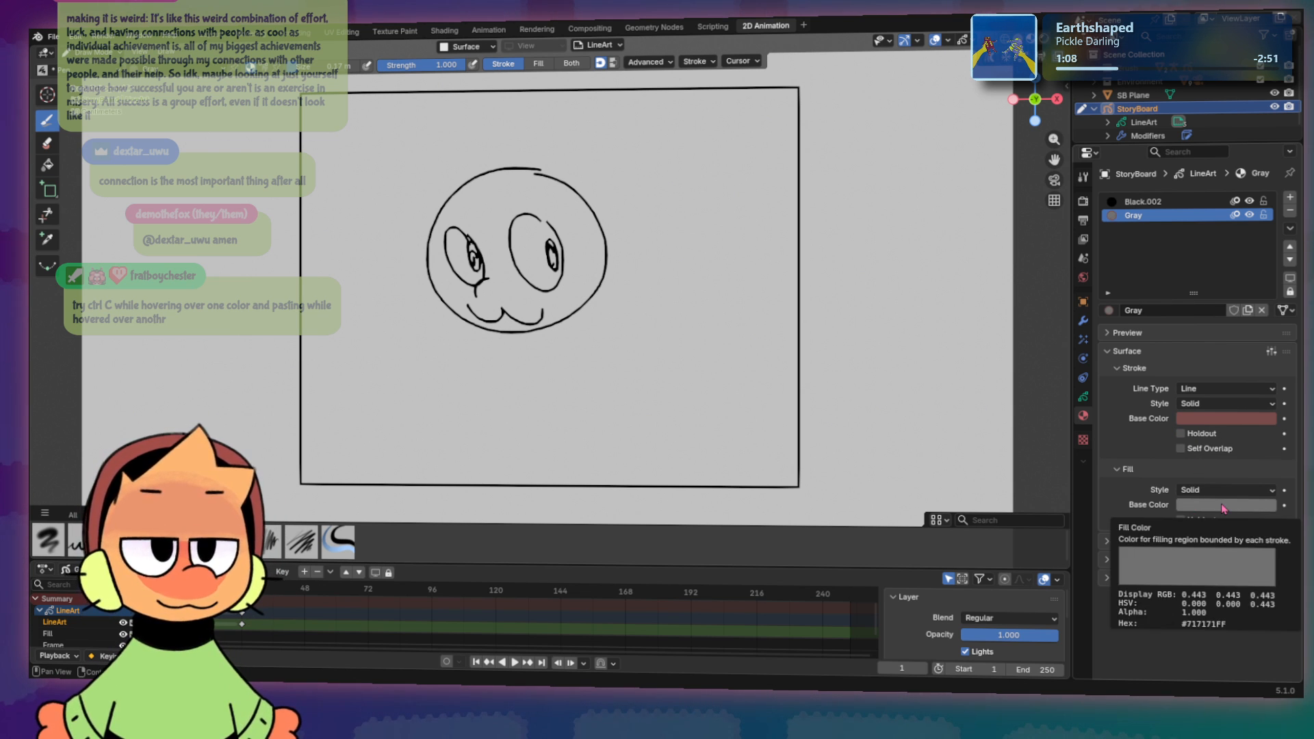
key(ctrl+v)
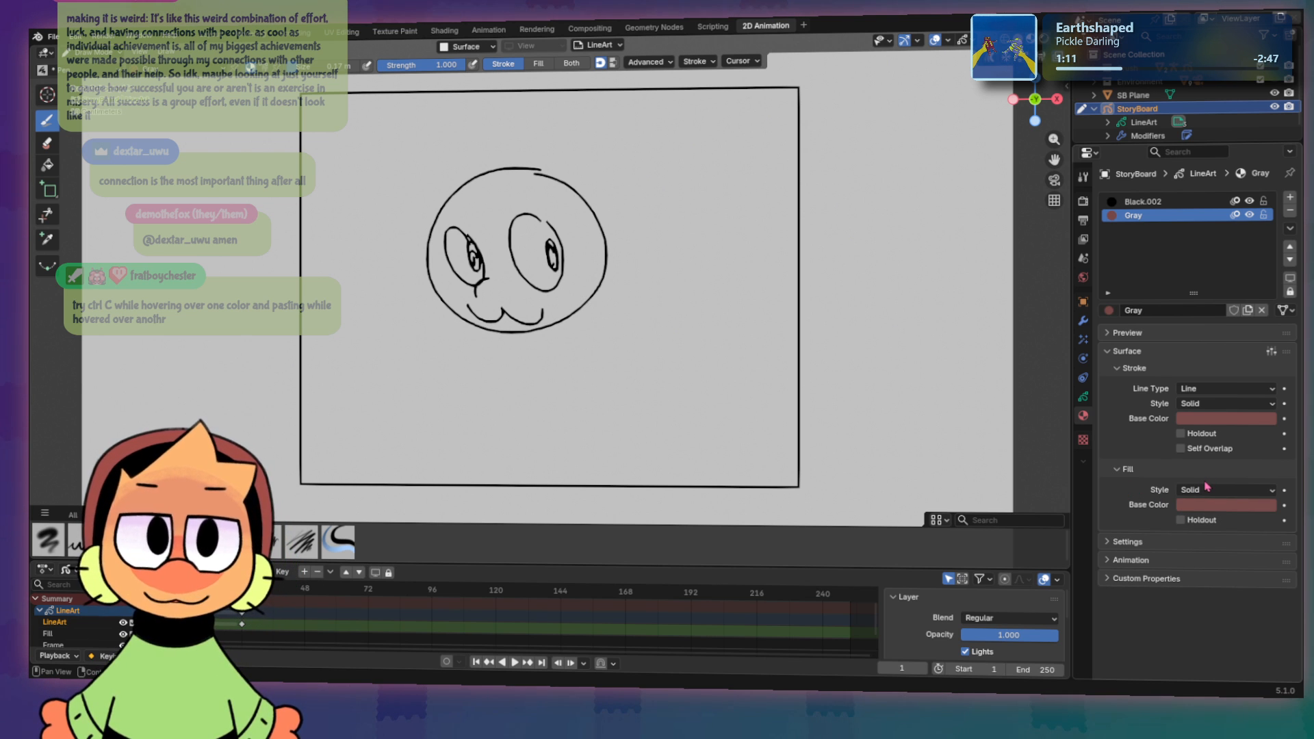
Step: Return the Gray material's stroke base color to medium gray and paste that color onto its fill base color
click(1224, 419)
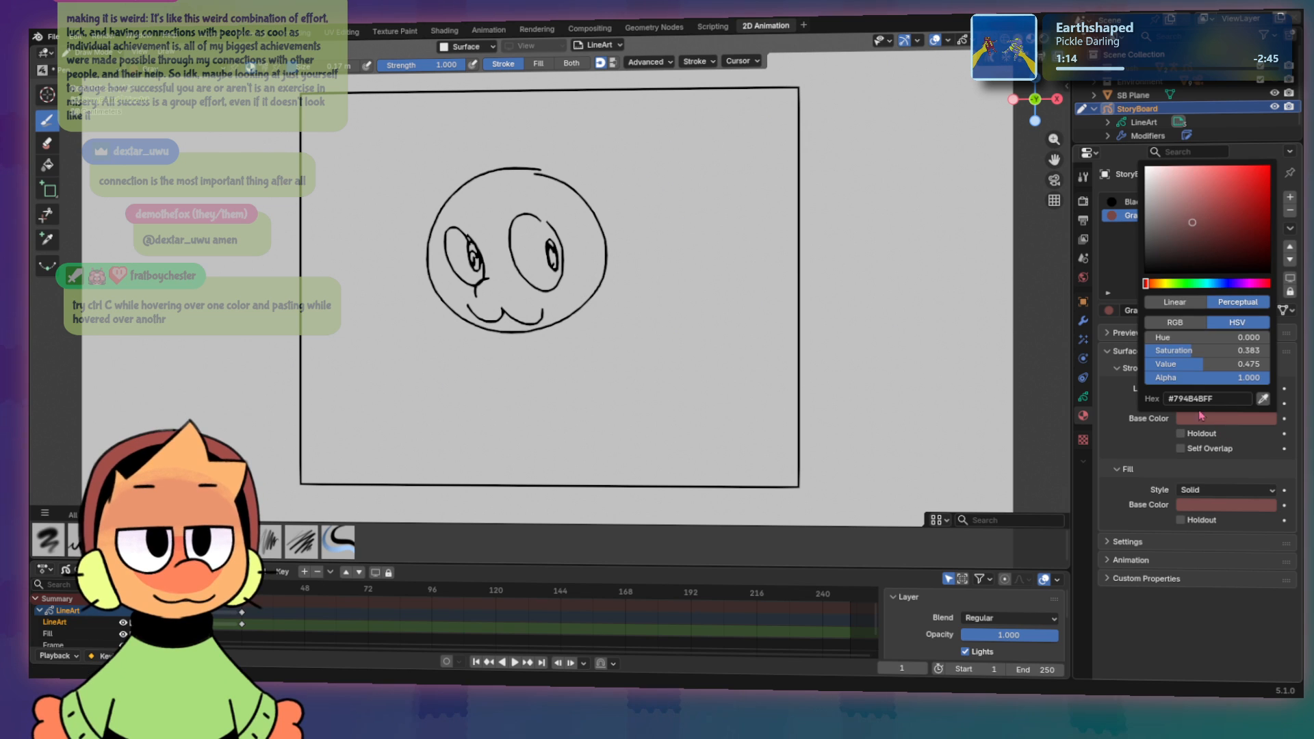
key(ctrl+v)
drag(1147, 216, 1148, 228)
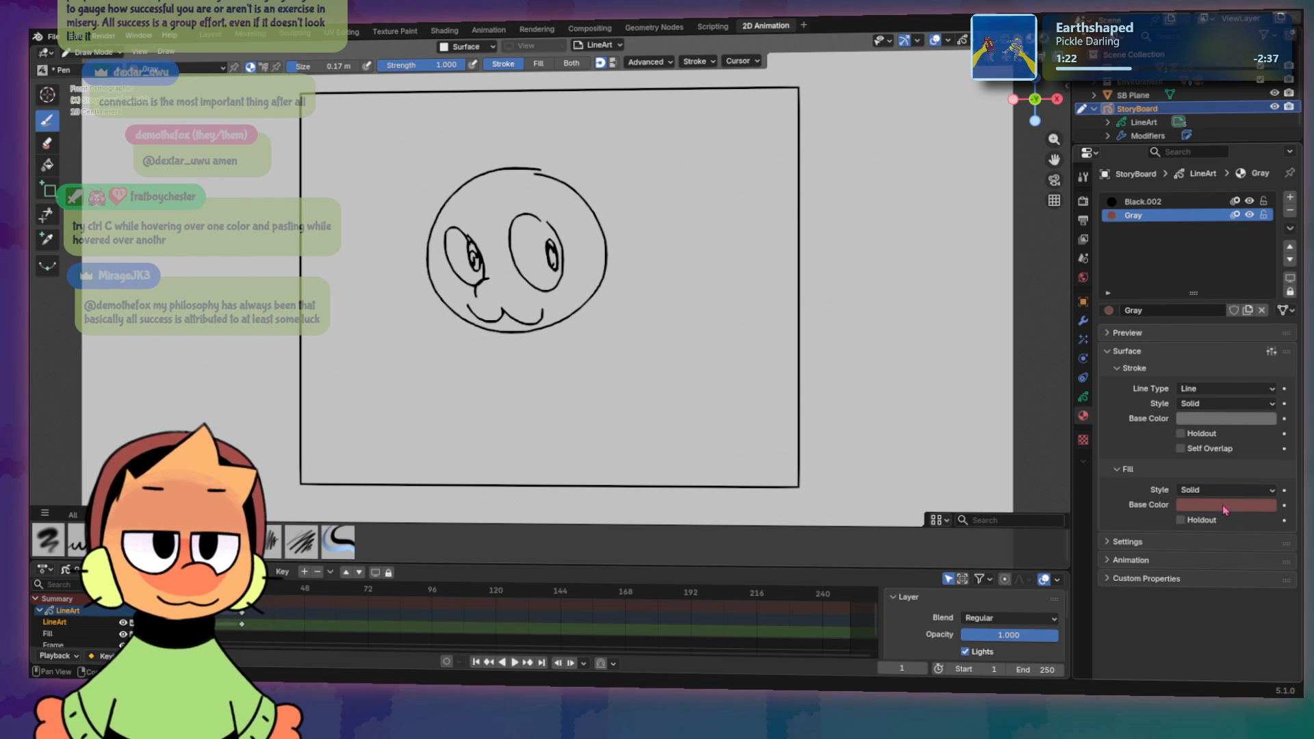
key(ctrl+v)
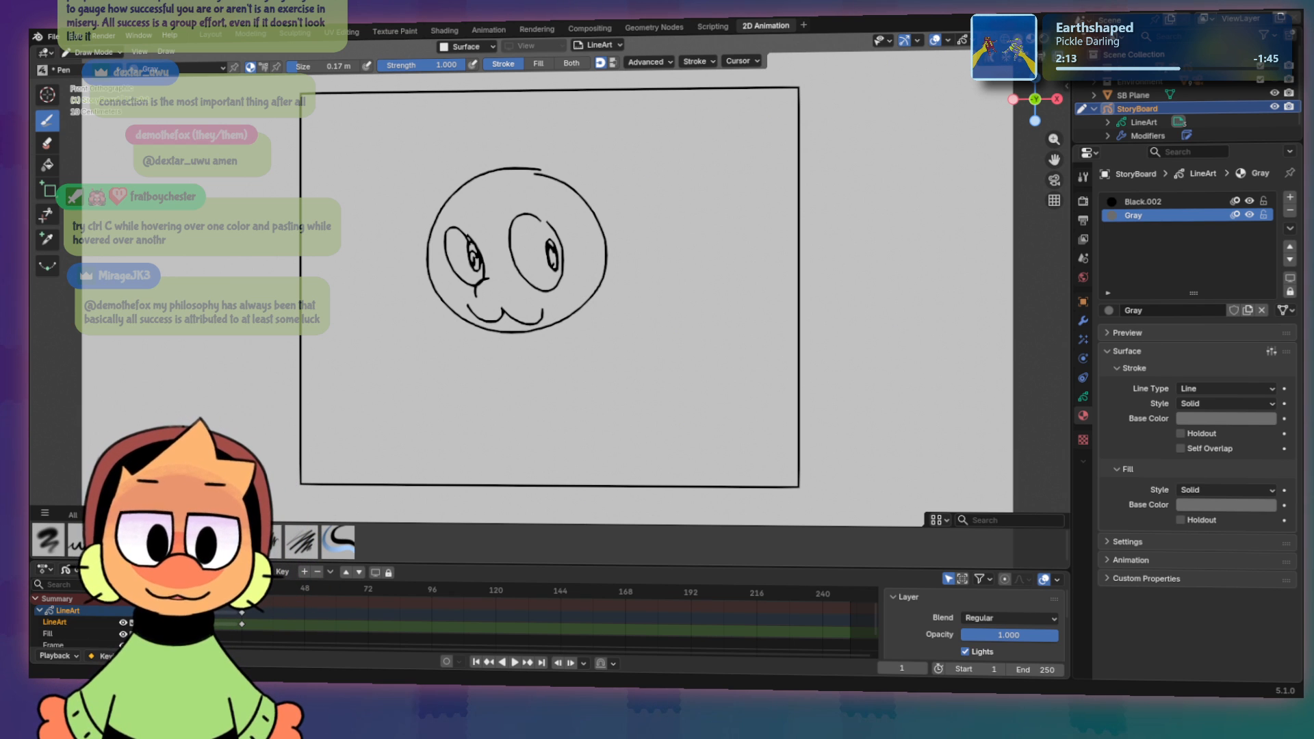
Step: Select the Black.002 material and reduce the Pen brush size to 0.073 m, undoing the test strokes drawn beside the face
click(1143, 201)
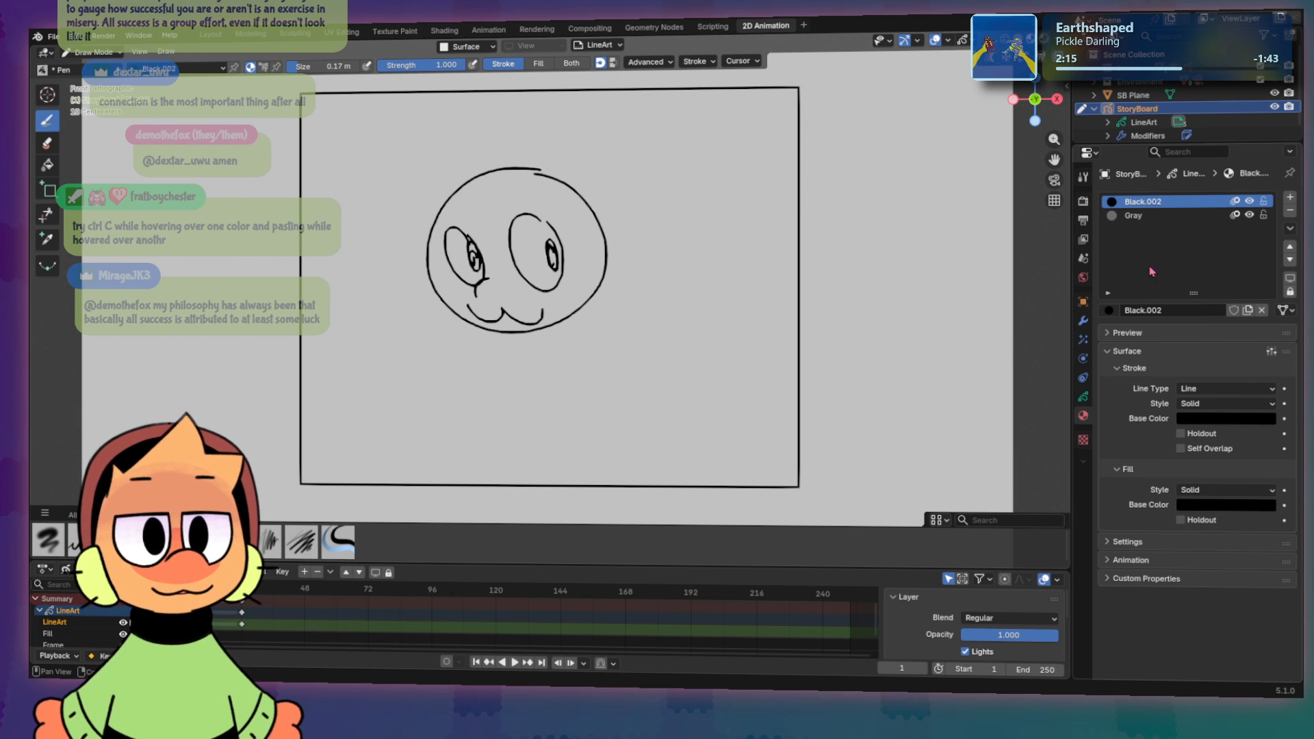
drag(684, 255, 682, 359)
key(ctrl+z)
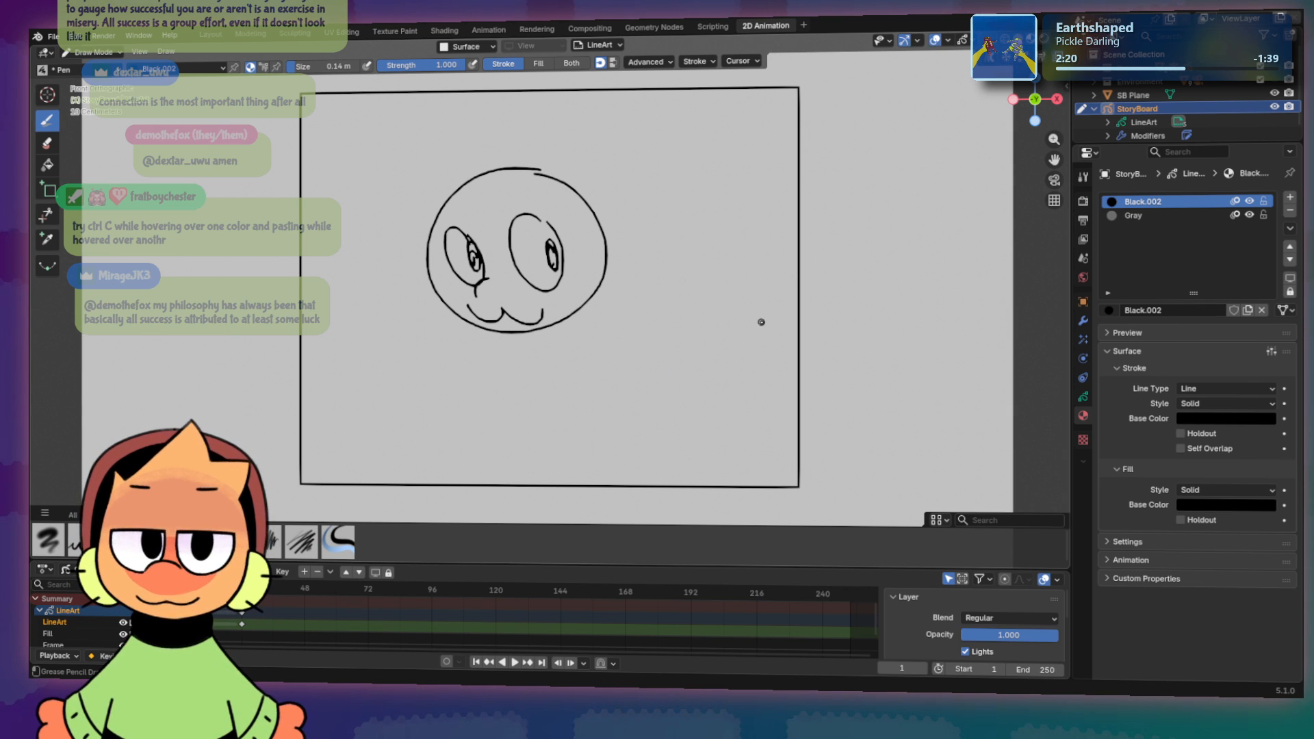
drag(709, 253, 712, 352)
key(ctrl+z)
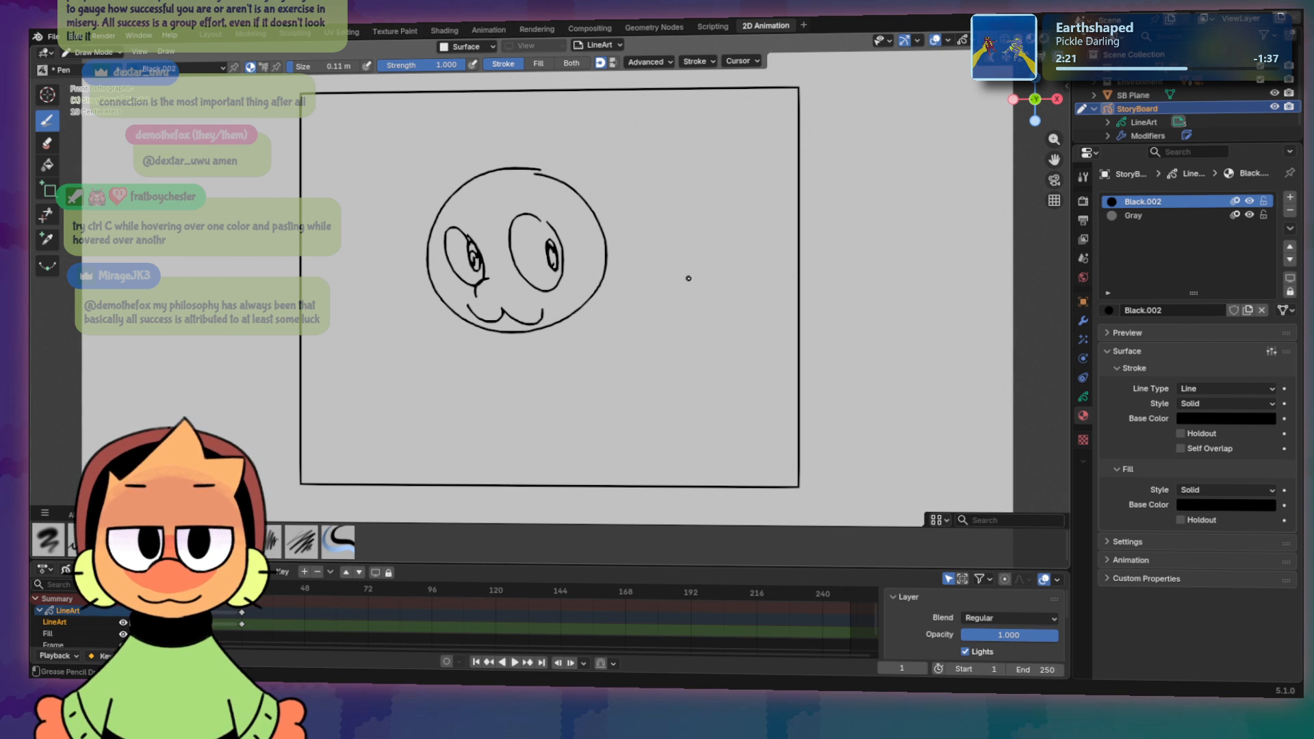
mouse_move(668, 229)
mouse_down()
mouse_move(675, 382)
mouse_move(671, 355)
mouse_up()
key(ctrl+z)
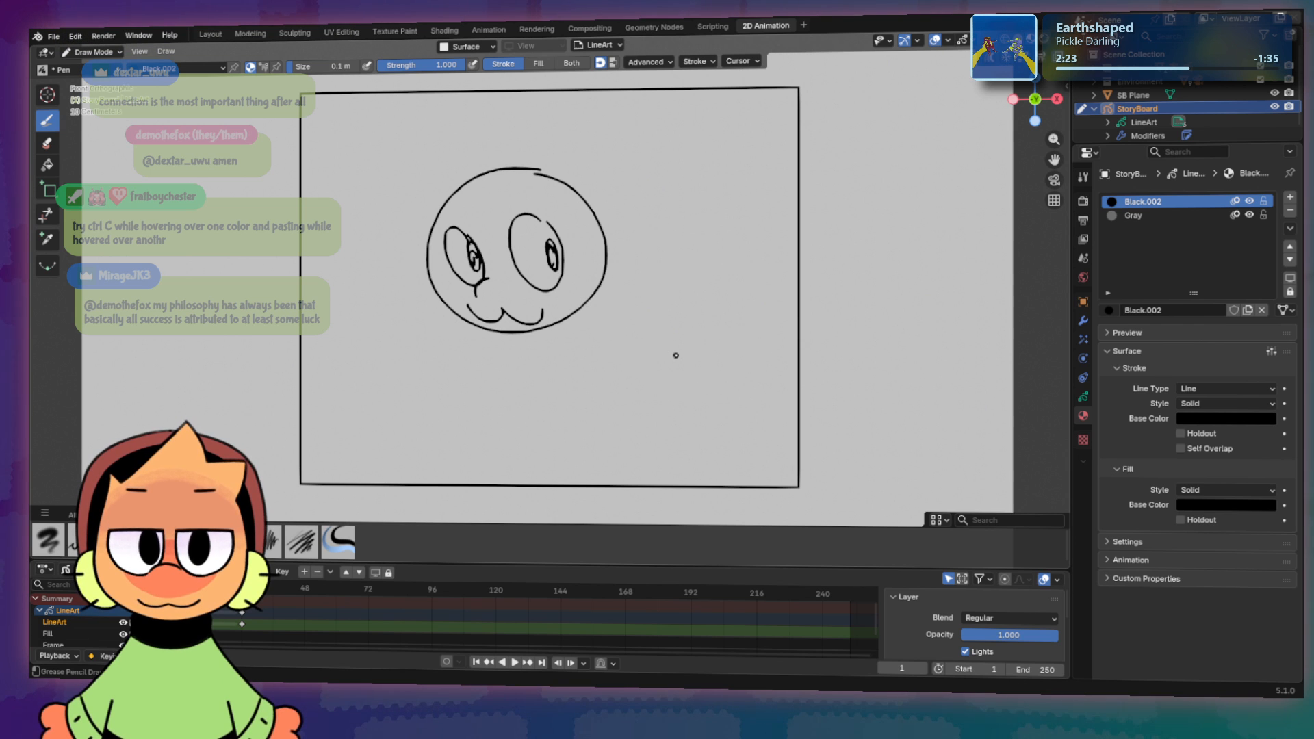
mouse_move(689, 228)
mouse_down()
mouse_move(677, 236)
mouse_move(708, 245)
mouse_up()
key(ctrl+z)
key(ctrl+z)
key(ctrl+z)
Step: Erase the whole face drawing inside the storyboard frame and return to the Draw tool
key(e)
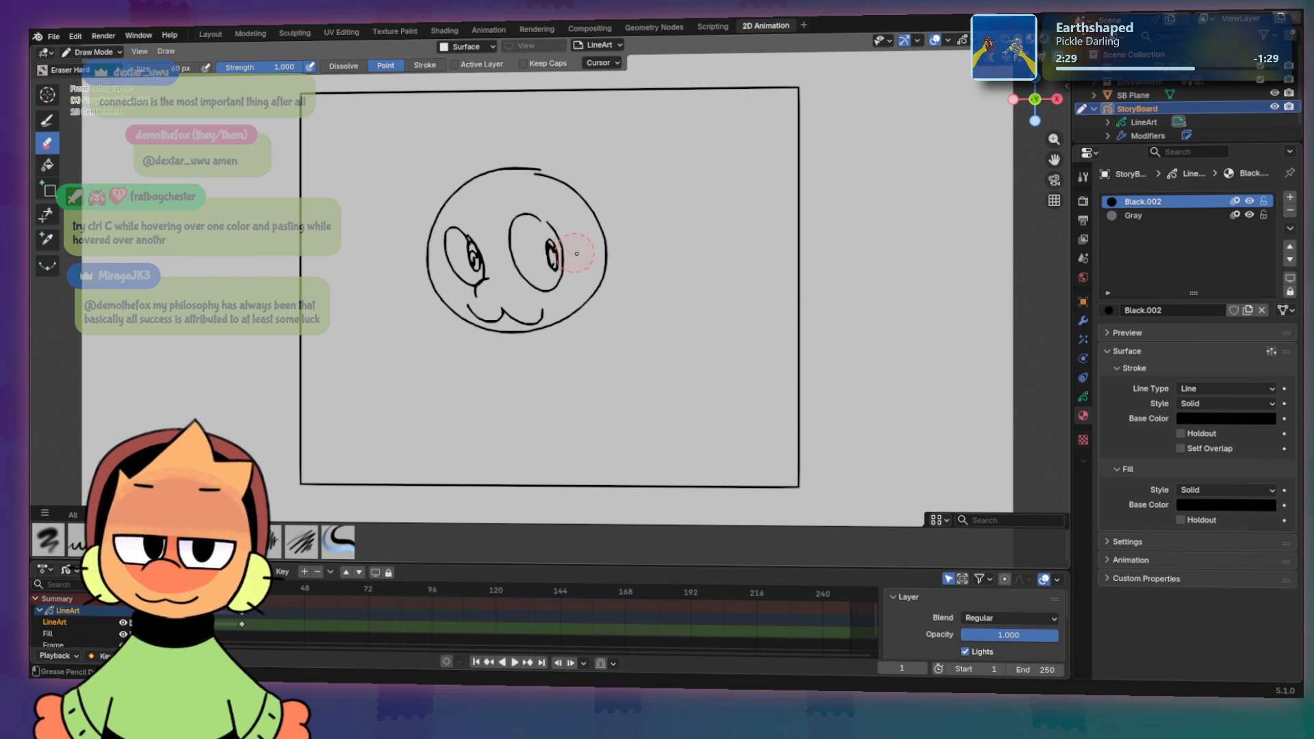
mouse_move(566, 248)
mouse_down()
mouse_move(601, 258)
mouse_move(576, 283)
mouse_move(540, 276)
mouse_move(505, 223)
mouse_move(437, 220)
mouse_move(441, 330)
mouse_up()
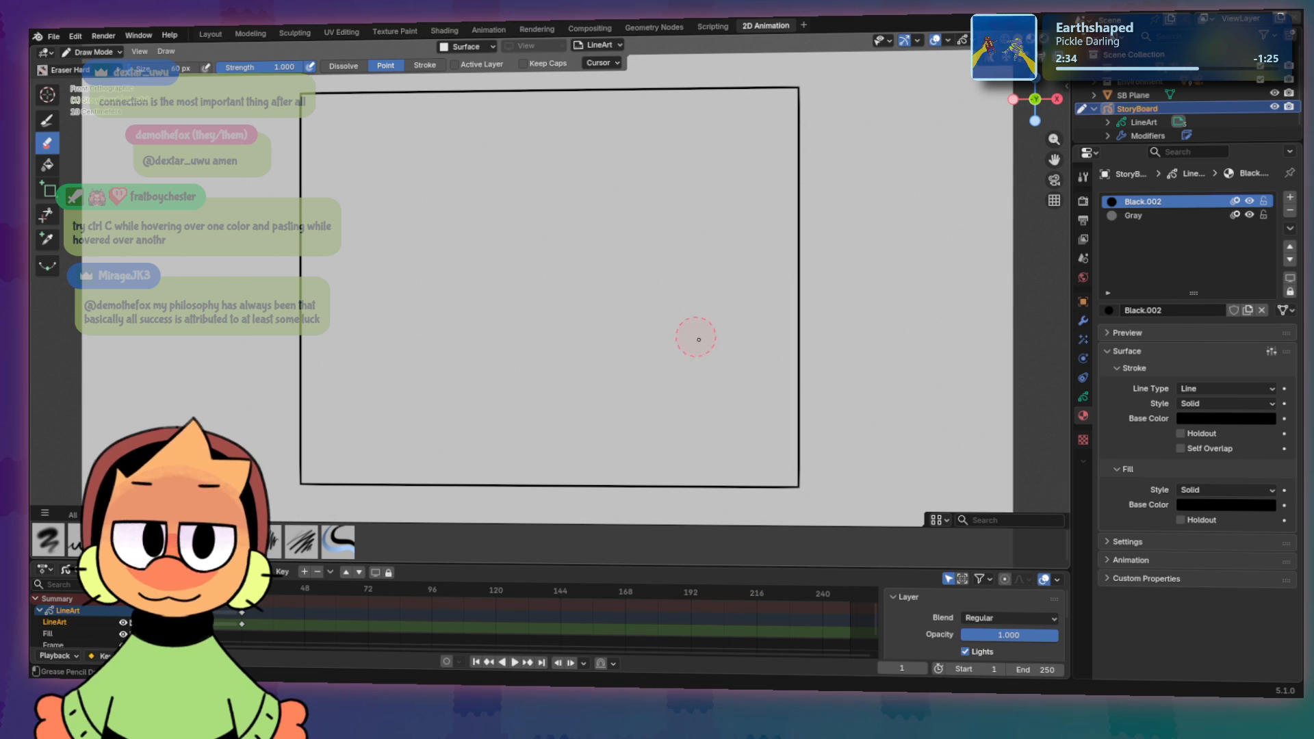
key(d)
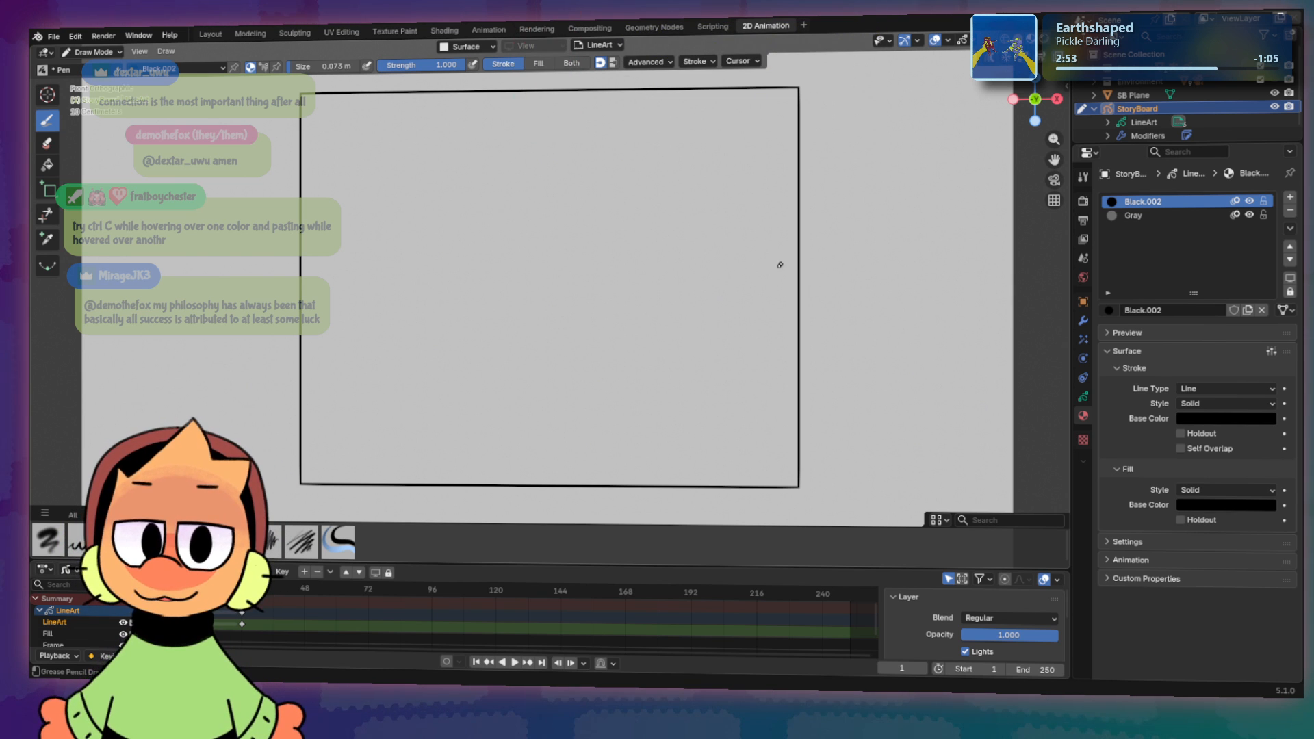
Step: Sketch two angular feet side by side in the lower right part of the storyboard frame, undoing the rejected strokes
drag(628, 424, 657, 299)
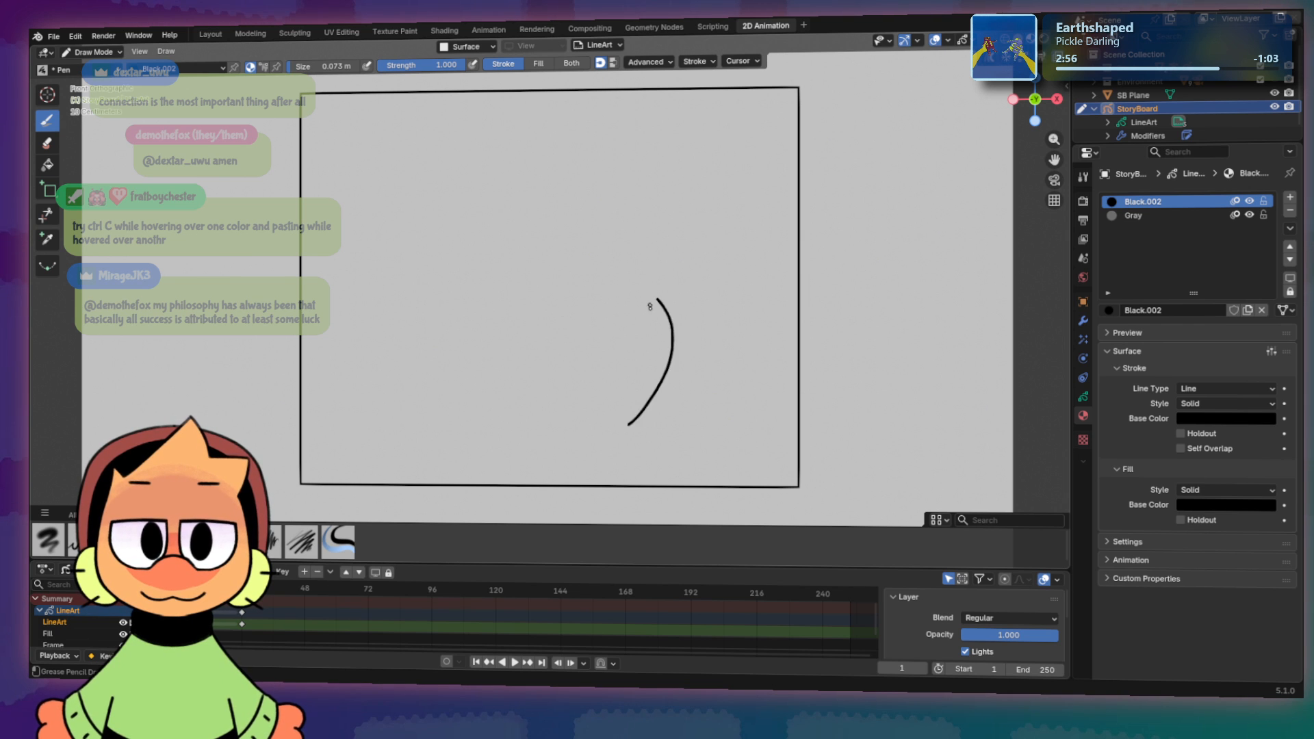
key(ctrl+z)
drag(623, 415, 611, 429)
key(ctrl+z)
mouse_move(644, 382)
mouse_down()
mouse_move(608, 401)
mouse_move(709, 378)
mouse_move(577, 403)
mouse_up()
key(ctrl+z)
key(ctrl+z)
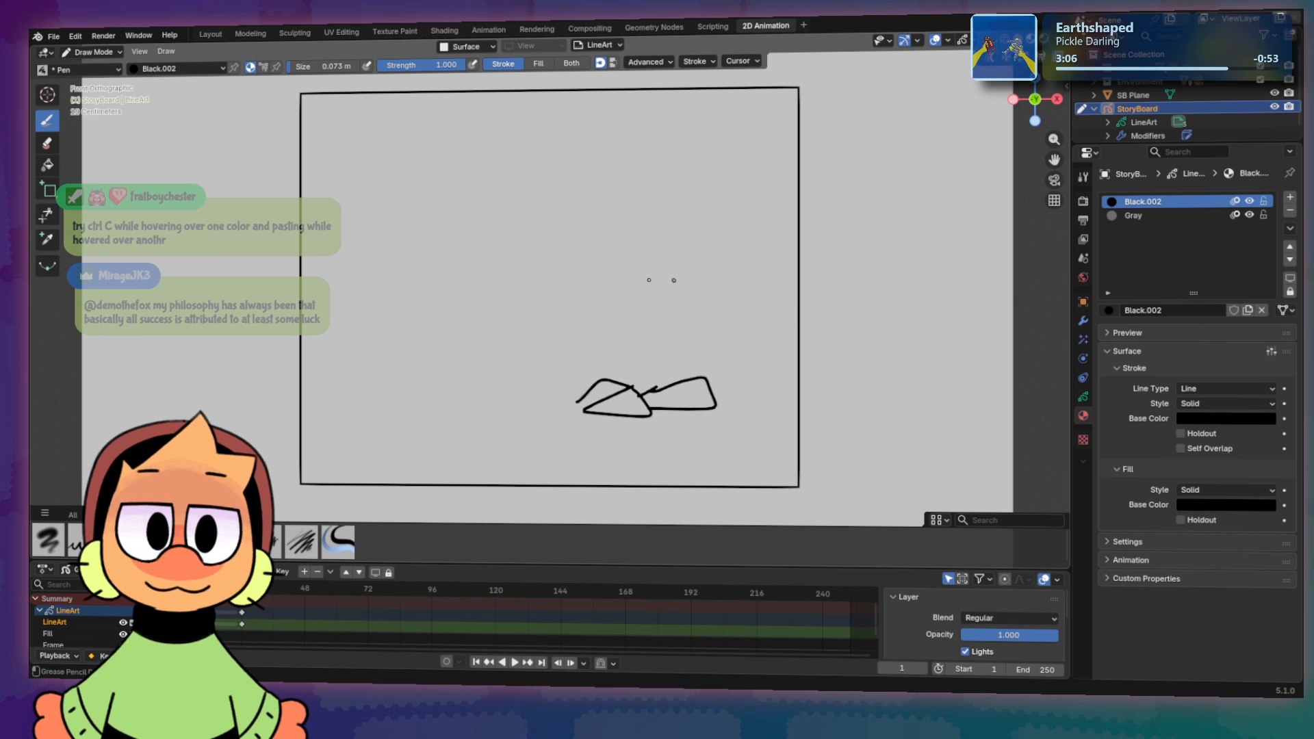
Step: Draw two parallel curved leg lines rising from where the feet meet, undoing and redrawing strokes until they fit
drag(638, 385, 647, 258)
key(ctrl+z)
key(ctrl+z)
mouse_move(638, 389)
mouse_down()
mouse_move(645, 275)
mouse_move(671, 277)
mouse_move(650, 390)
mouse_up()
key(ctrl+z)
key(ctrl+z)
key(ctrl+z)
drag(659, 272, 652, 389)
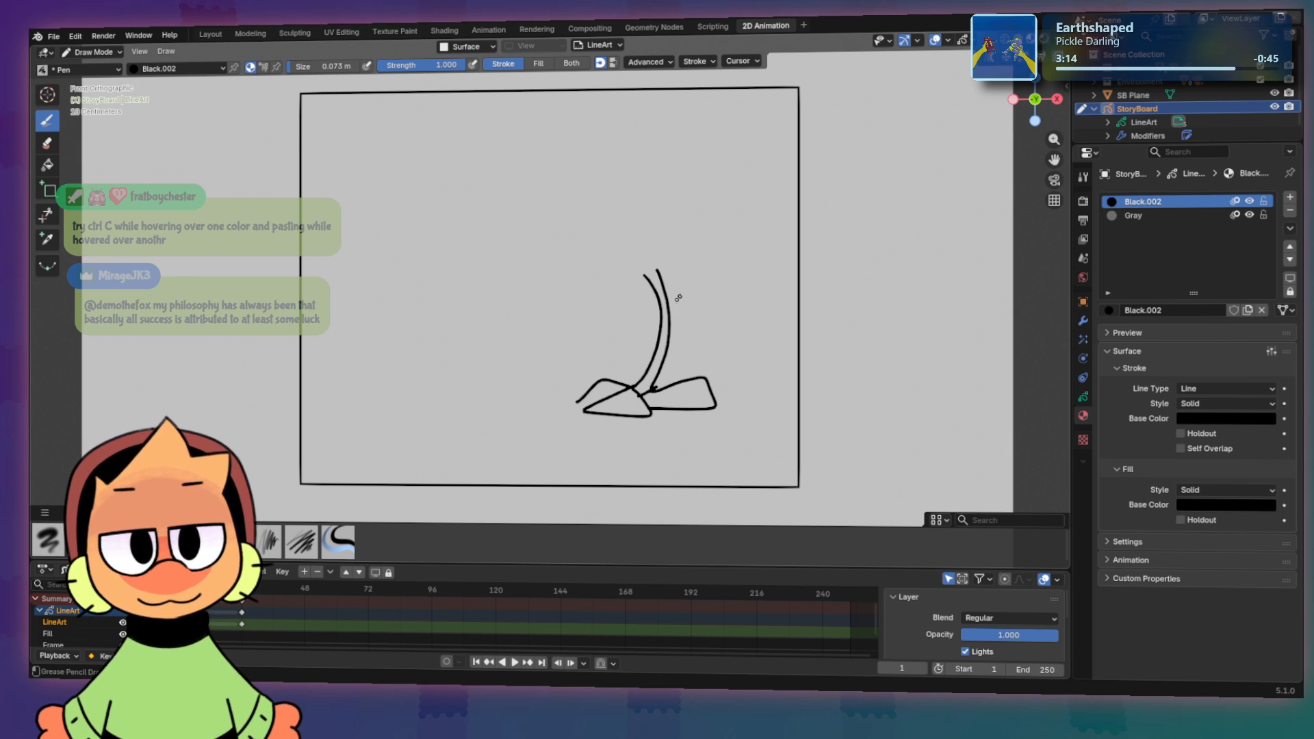
Step: Try a rounded loop beside the leg lines and short strokes around their upper end, undoing each attempt
key(ctrl+z)
drag(660, 321, 621, 306)
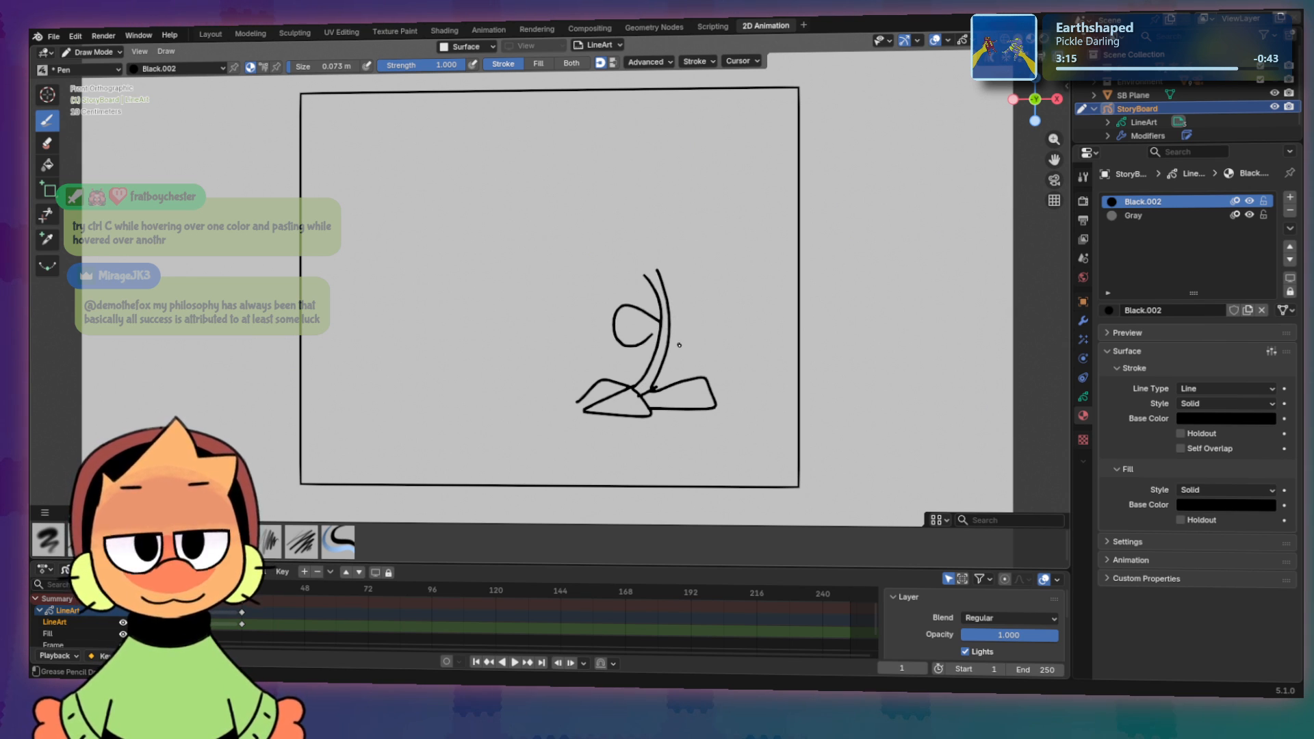
key(ctrl+z)
drag(657, 247, 662, 248)
key(ctrl+z)
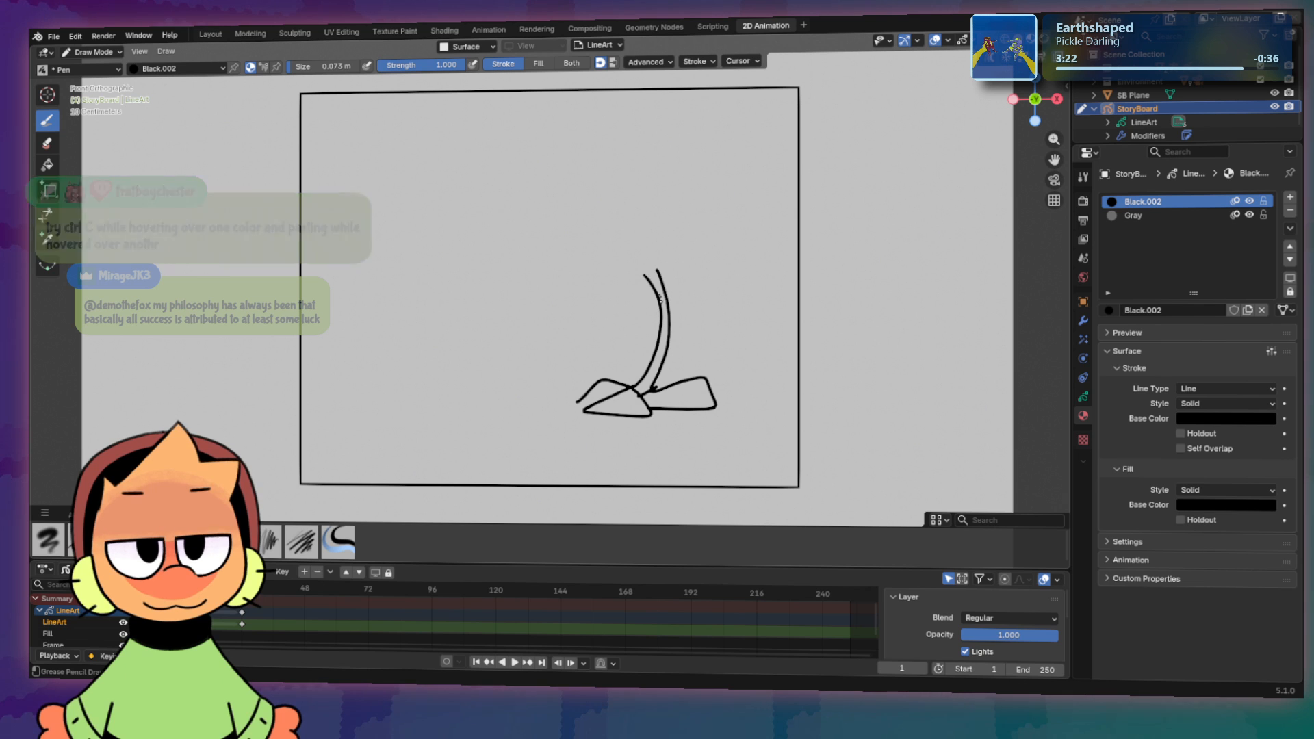
drag(662, 256, 657, 293)
key(ctrl+z)
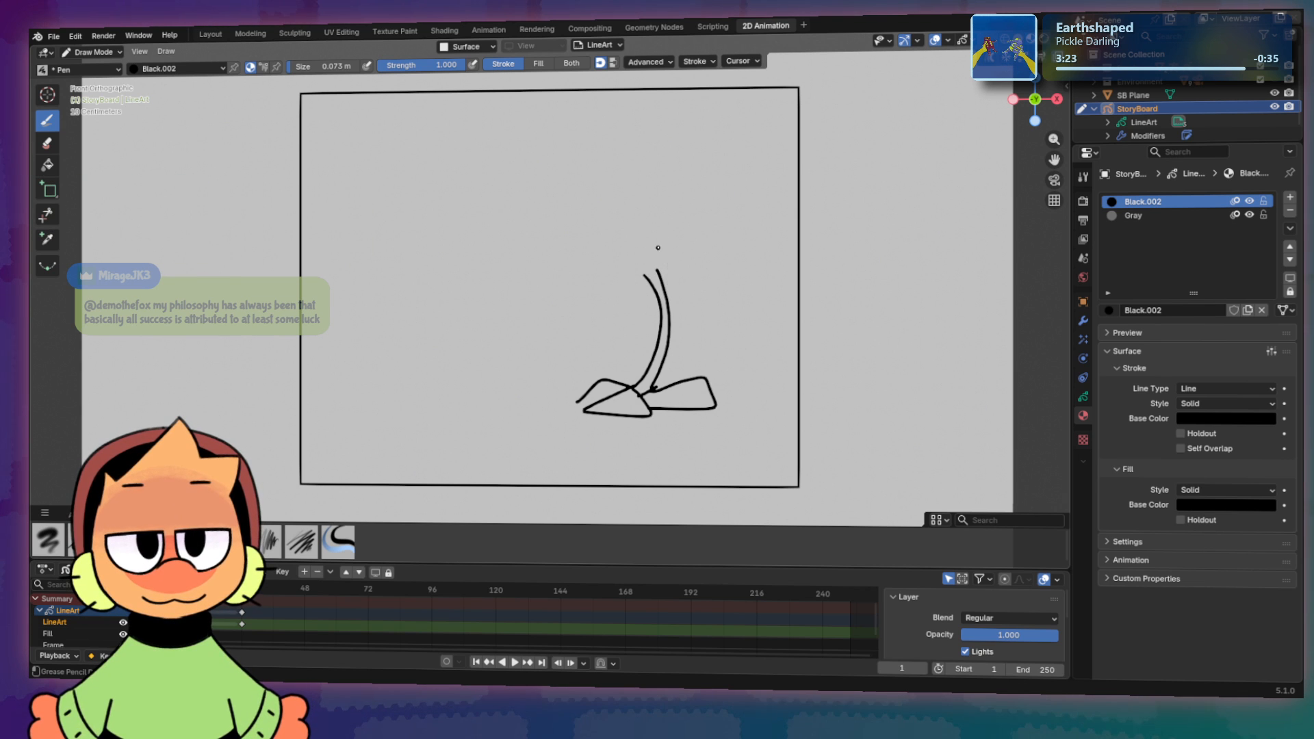
Step: Sketch a circle at the top of the stem and rounded petals around it, undoing the rejected strokes
mouse_move(654, 244)
mouse_down()
mouse_move(663, 272)
mouse_move(594, 293)
mouse_move(652, 305)
mouse_move(633, 337)
mouse_move(645, 300)
mouse_up()
key(ctrl+z)
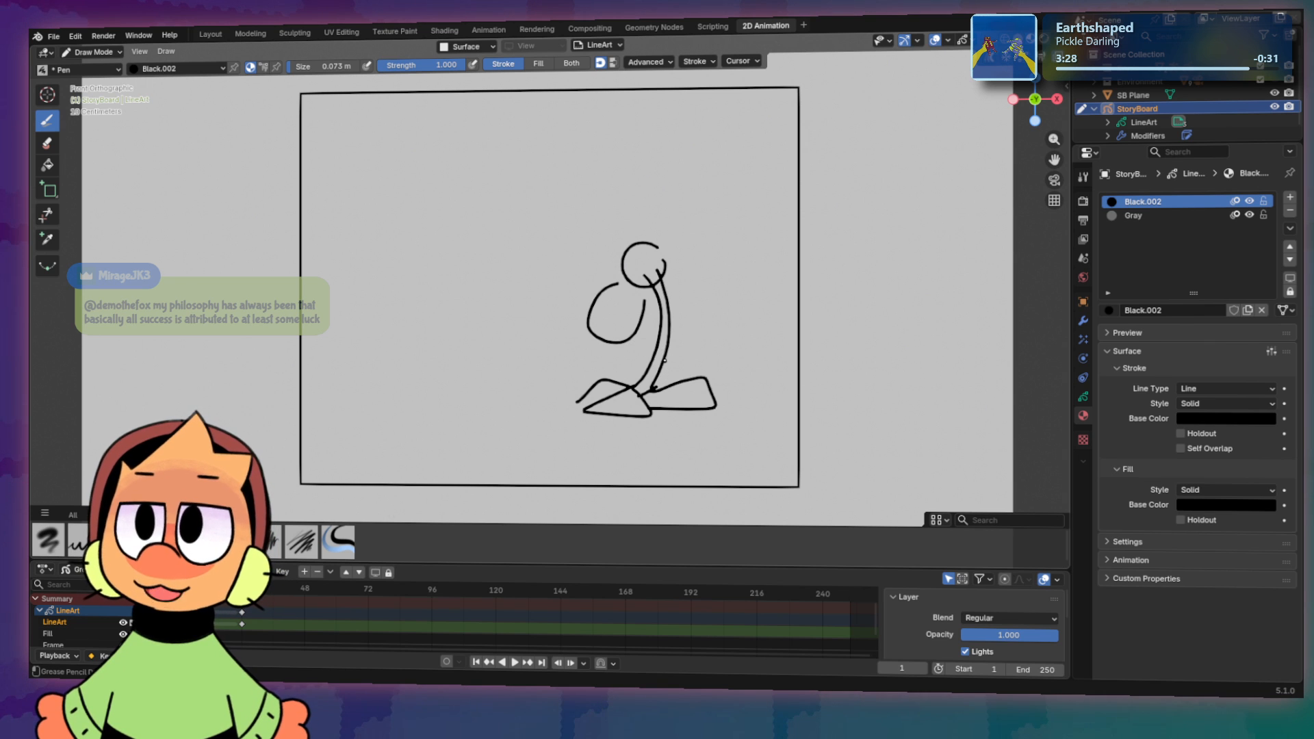
drag(661, 337, 675, 293)
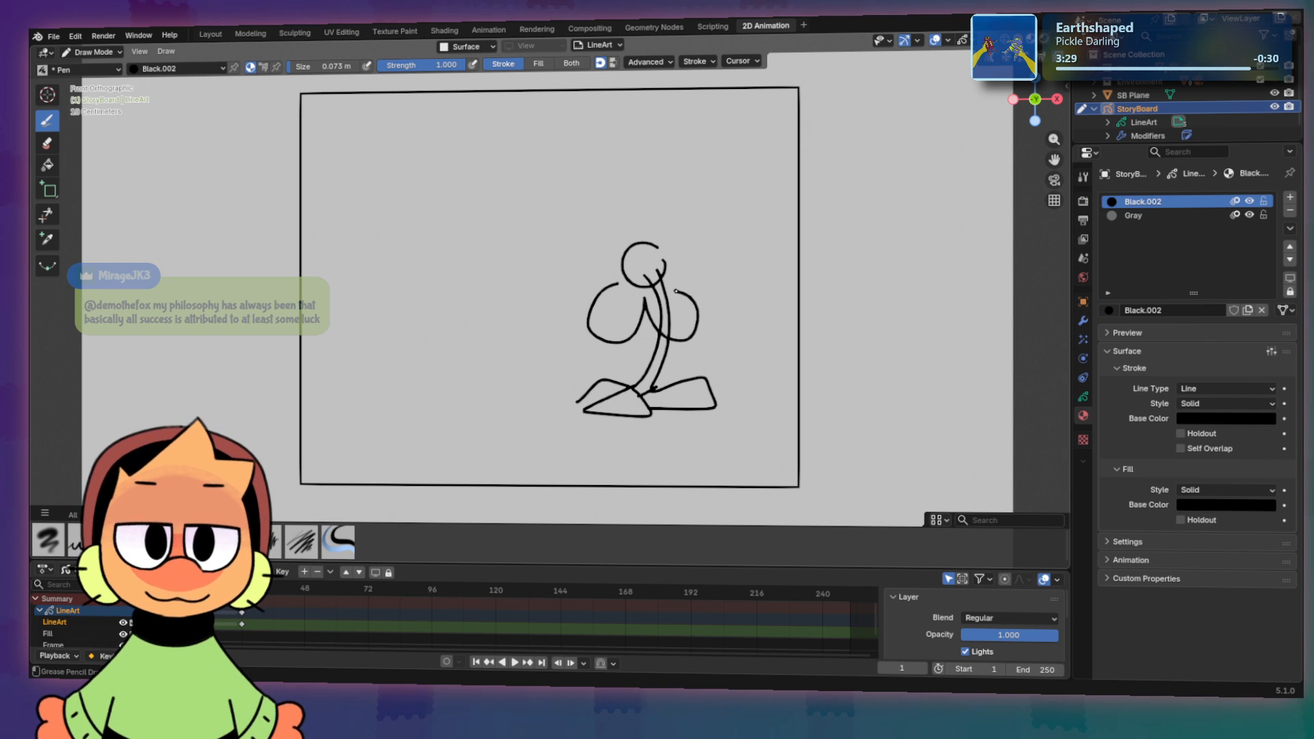
key(ctrl+z)
mouse_move(663, 337)
mouse_down()
mouse_move(683, 240)
mouse_move(730, 267)
mouse_move(677, 243)
mouse_move(651, 199)
mouse_move(644, 230)
mouse_move(636, 214)
mouse_move(615, 252)
mouse_move(602, 291)
mouse_move(613, 289)
mouse_up()
key(ctrl+z)
key(ctrl+z)
key(ctrl+z)
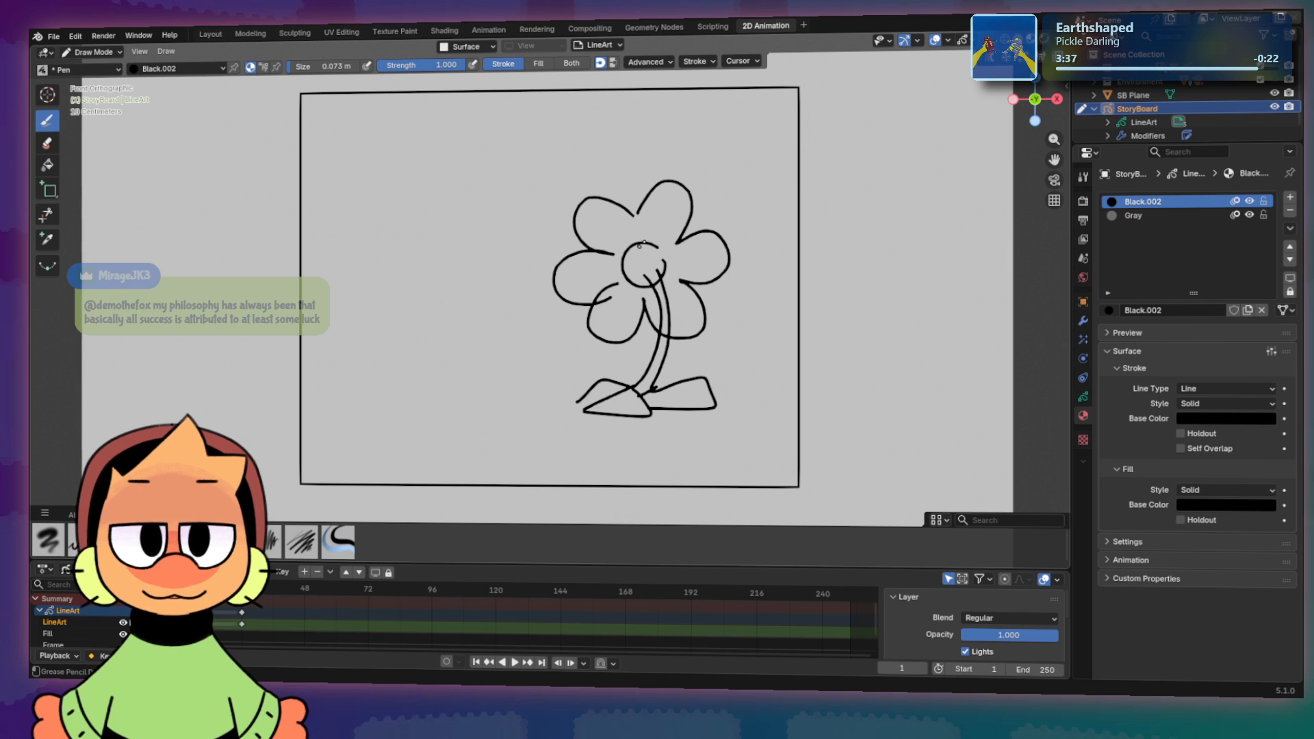
Step: Replace the two petals on the flower's left side with one larger petal, making a five-petal flower
key(ctrl+z)
key(ctrl+z)
drag(636, 213, 618, 266)
key(ctrl+z)
key(ctrl+z)
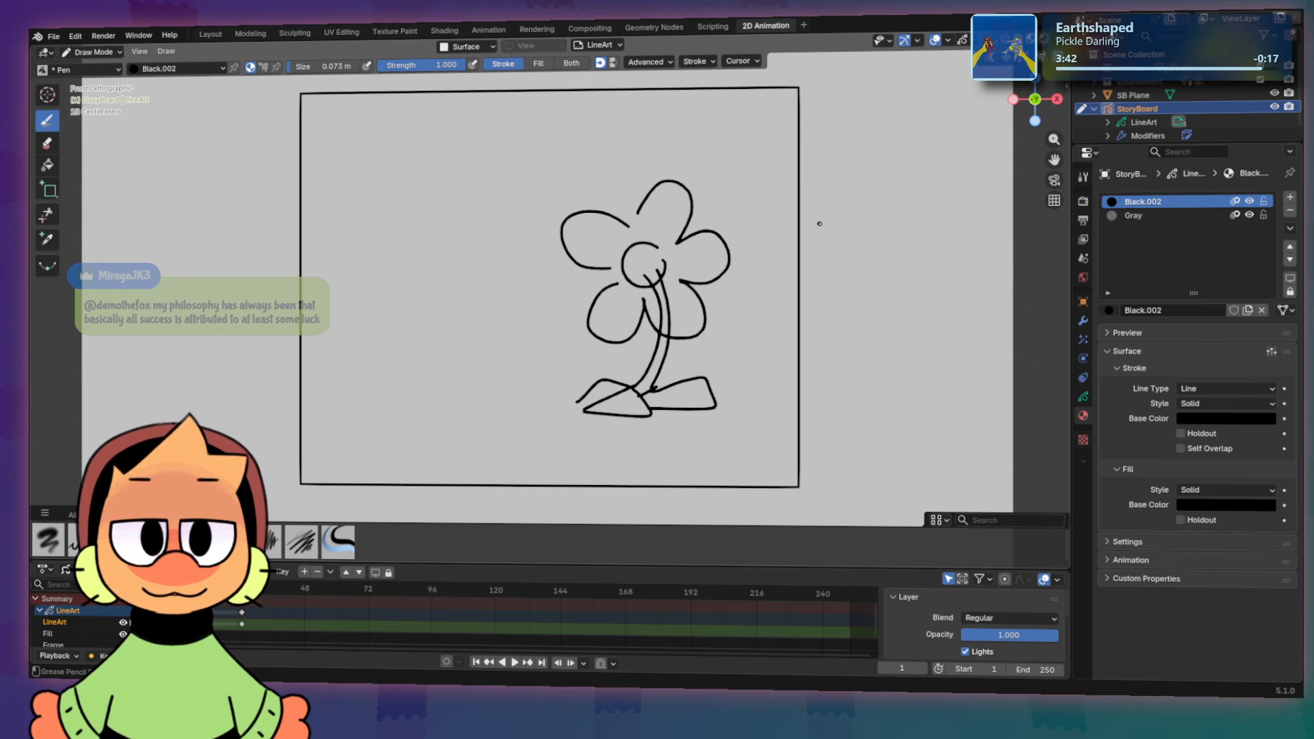
Step: Sketch a long flat oval joined to a circle with an inner curl and pointed tip, right of the storyboard frame
shift+middle_drag(856, 237, 777, 200)
mouse_move(832, 240)
mouse_down()
mouse_move(773, 265)
mouse_move(904, 280)
mouse_move(890, 256)
mouse_move(908, 269)
mouse_move(880, 254)
mouse_up()
key(ctrl+z)
key(ctrl+z)
key(ctrl+z)
key(ctrl+z)
mouse_move(867, 257)
mouse_down()
mouse_move(881, 288)
mouse_move(857, 254)
mouse_move(880, 254)
mouse_up()
key(ctrl+z)
key(ctrl+z)
key(ctrl+z)
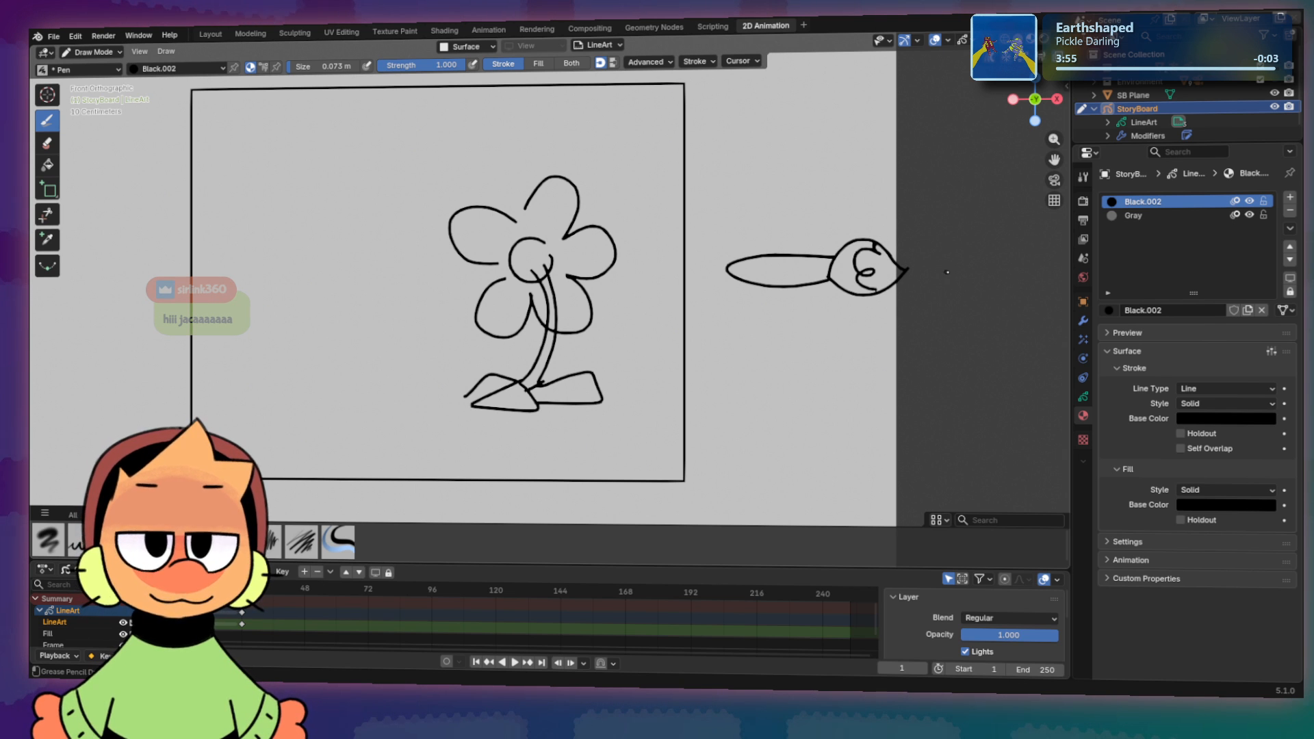
Step: Draw a long shape that starts as a point beside the circle's tip and widens into feathered ends
shift+middle_drag(915, 272, 764, 263)
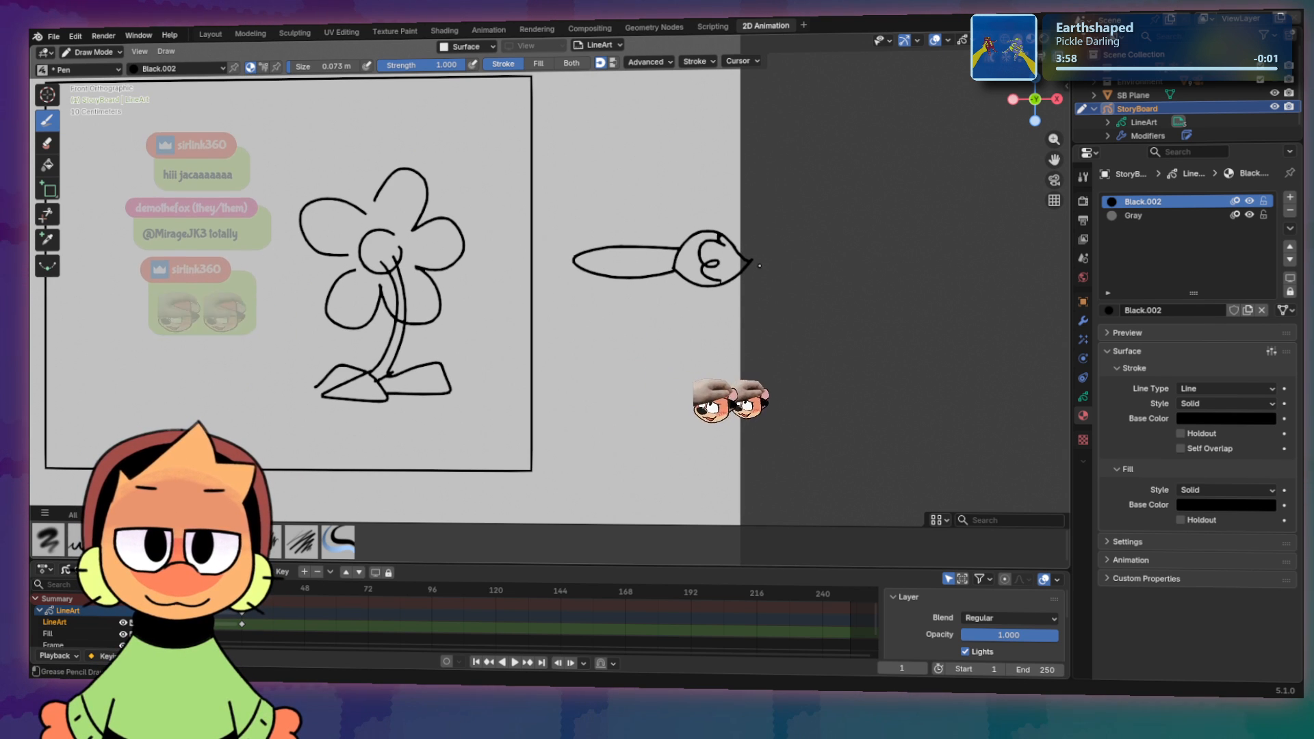
drag(760, 267, 972, 277)
mouse_move(761, 266)
mouse_down()
mouse_move(1027, 241)
mouse_move(970, 281)
mouse_up()
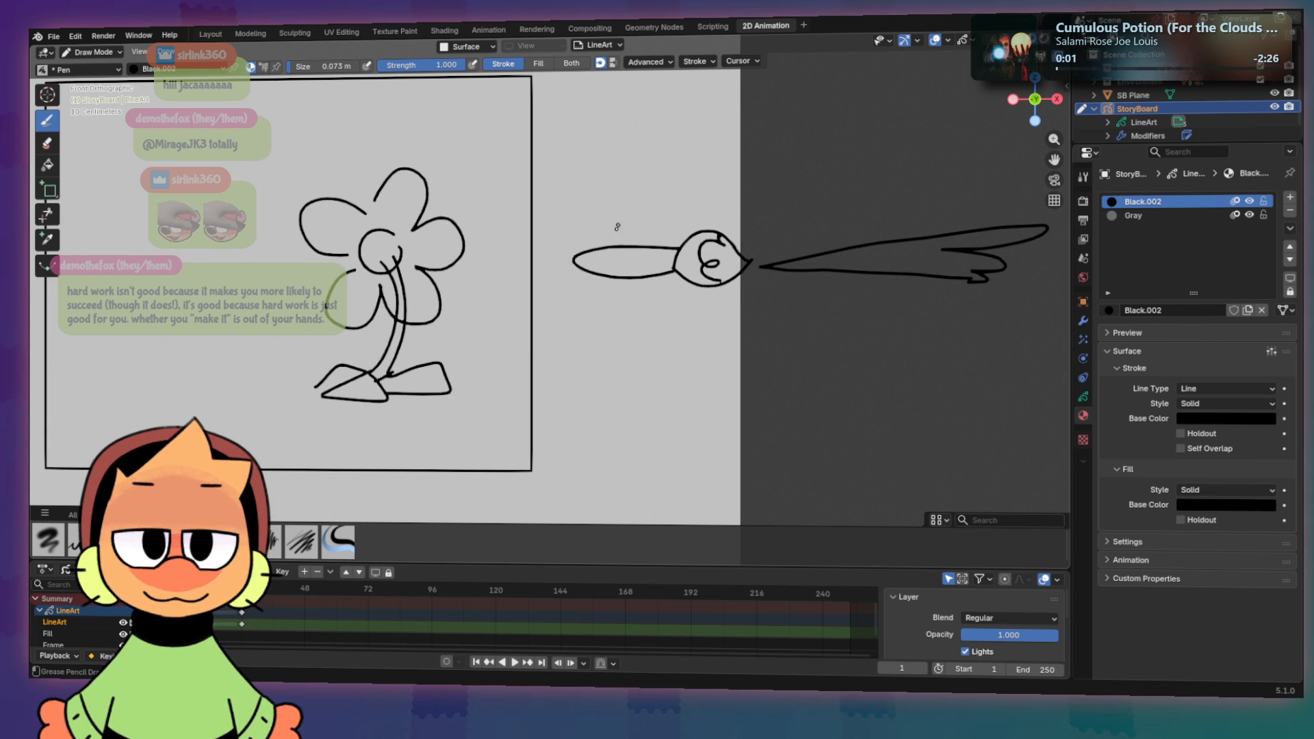
Step: Doodle a small bird-like figure with an eye and legs standing on the long flat oval
mouse_move(621, 220)
mouse_down()
mouse_move(615, 239)
mouse_move(644, 242)
mouse_up()
key(ctrl+z)
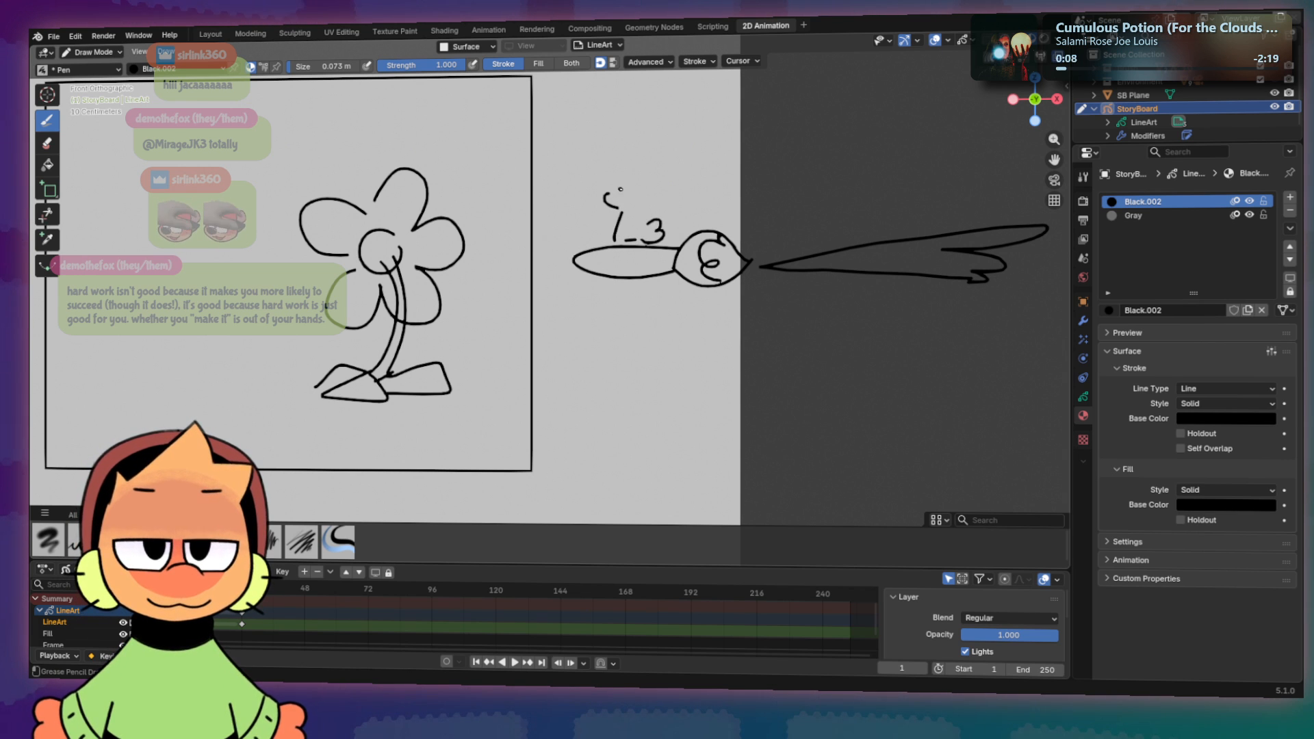
drag(611, 194, 609, 206)
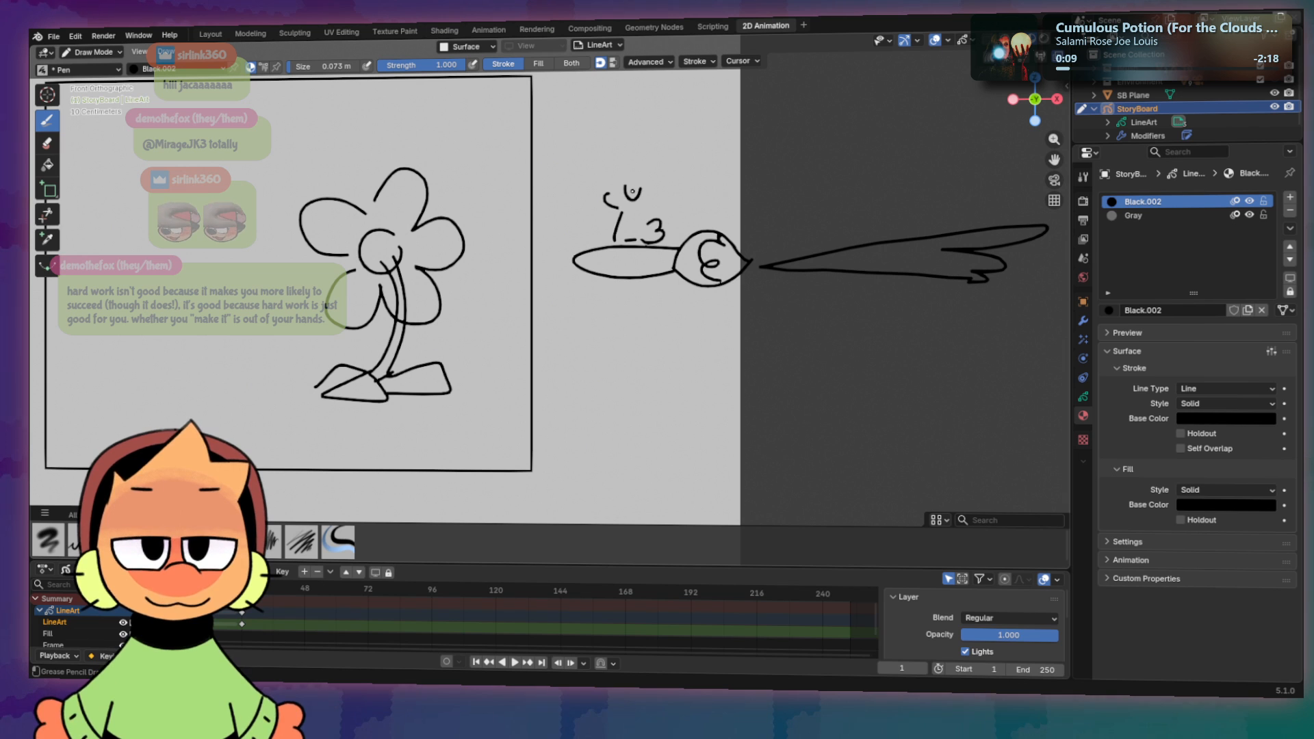
mouse_move(624, 186)
mouse_down()
mouse_move(647, 179)
mouse_move(649, 223)
mouse_up()
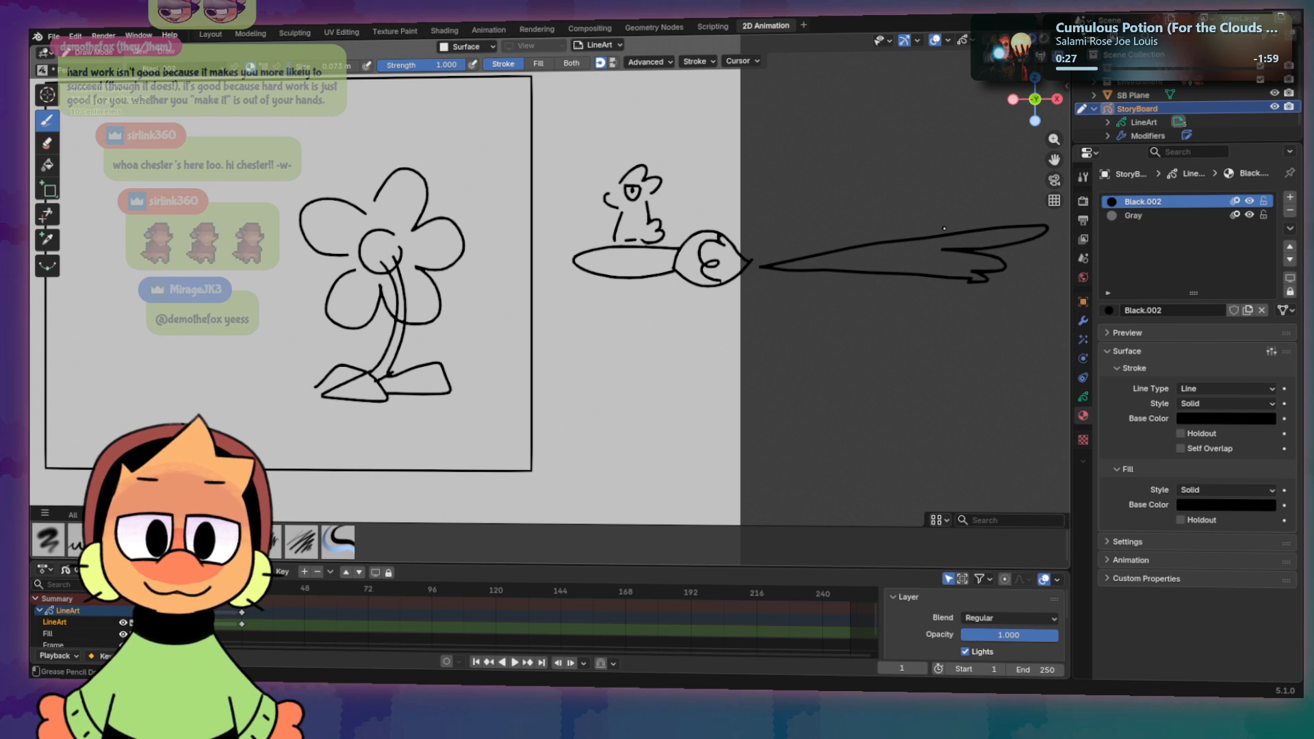
Step: Try a long narrow shape above the feathered shape, then undo its strokes
drag(941, 133, 1000, 143)
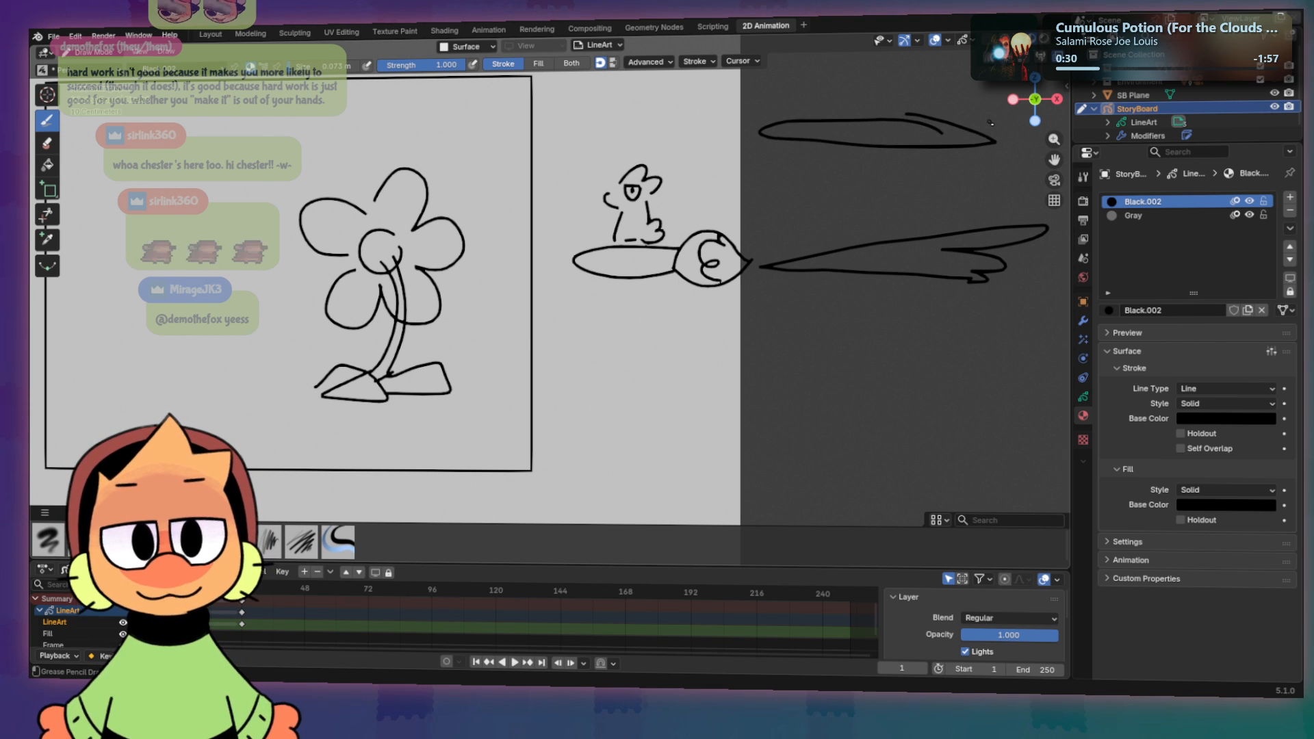
key(ctrl+z)
key(ctrl+z)
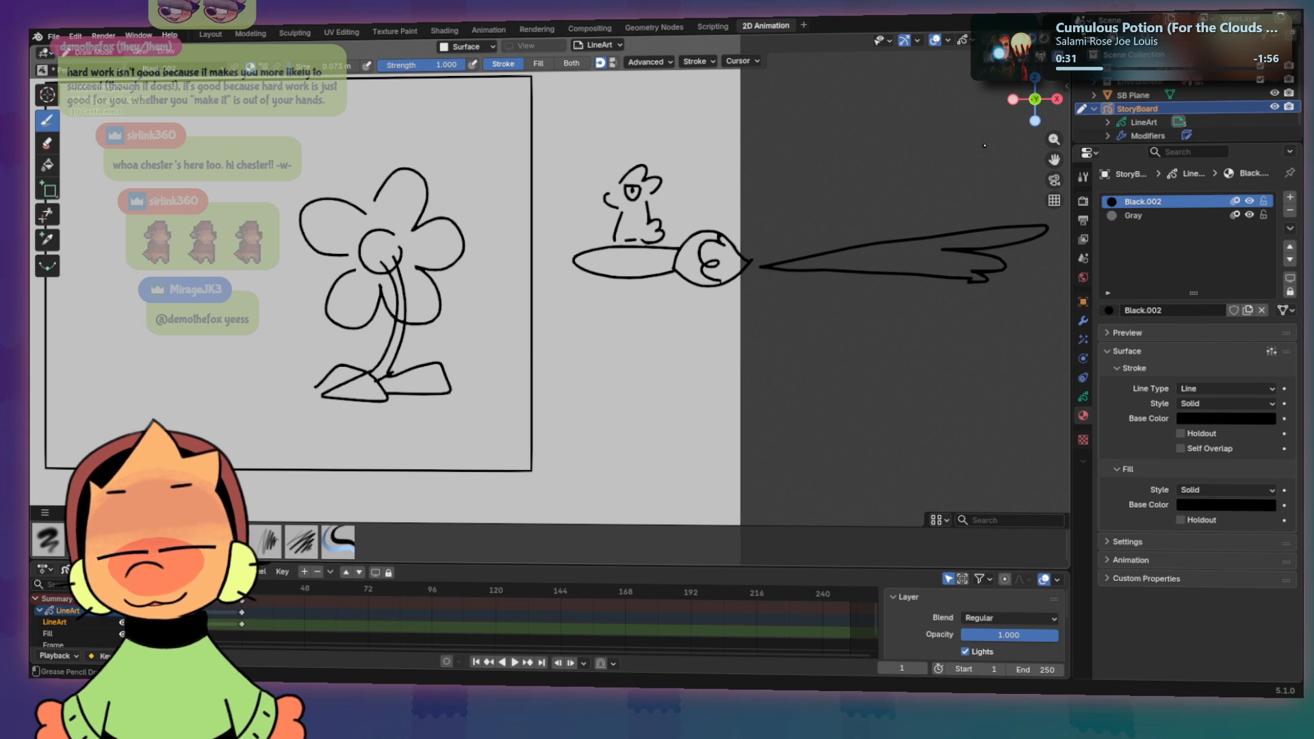
Step: Draw a large circle below the feathered shape and cross it with diagonal strokes, undoing the rejected ones
drag(835, 320, 818, 327)
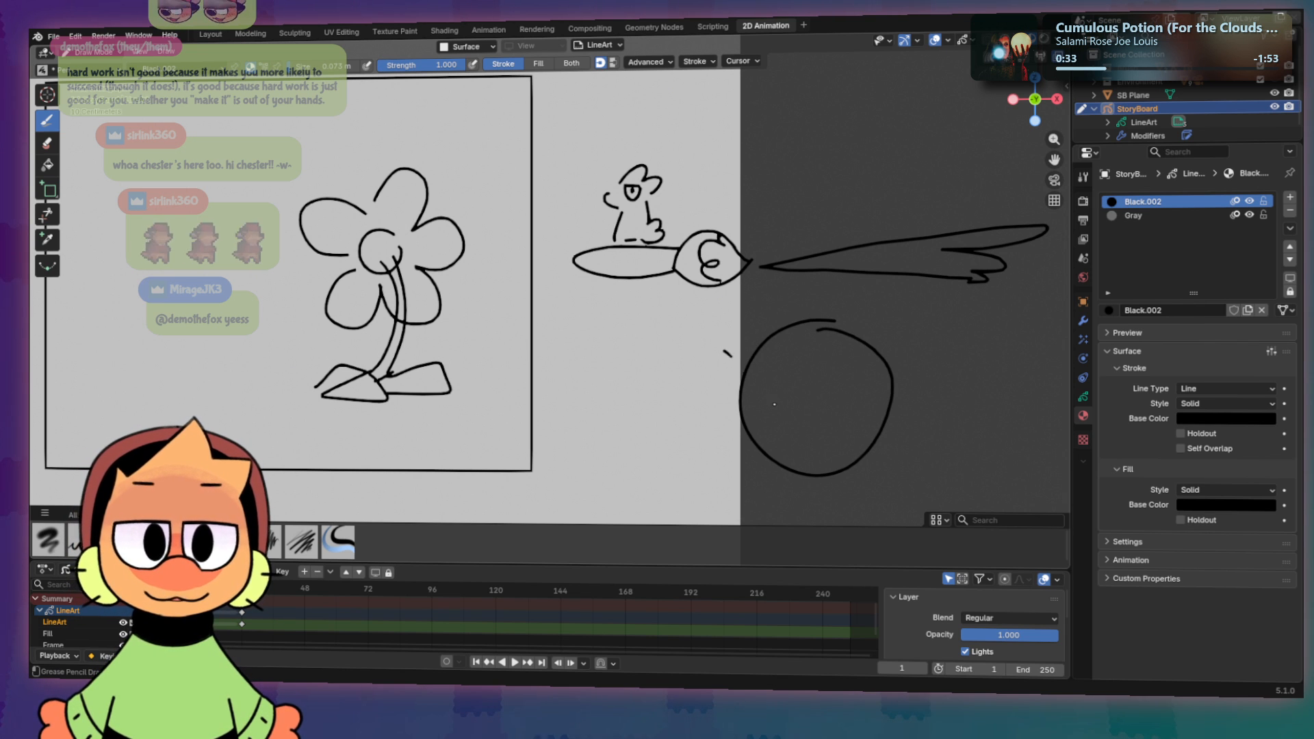
drag(742, 377, 883, 471)
key(ctrl+z)
drag(738, 335, 879, 486)
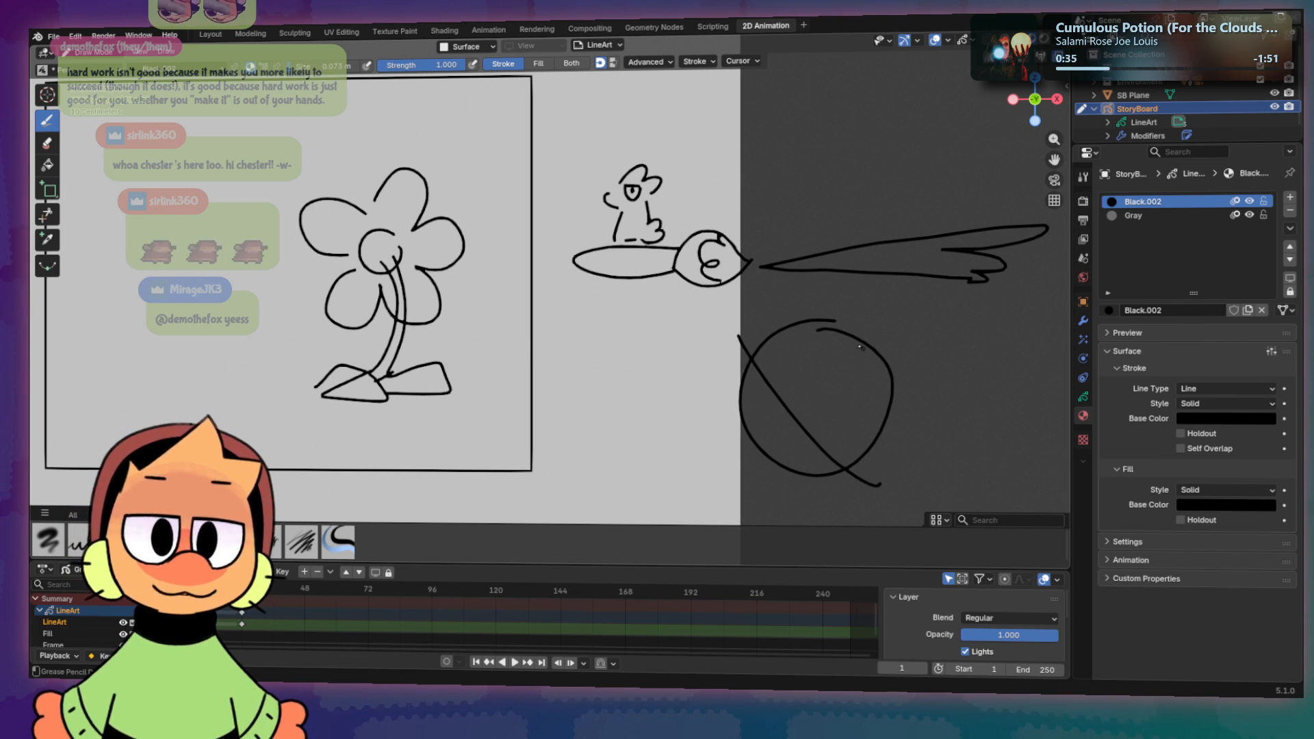
drag(861, 347, 893, 362)
key(ctrl+z)
drag(731, 472, 900, 344)
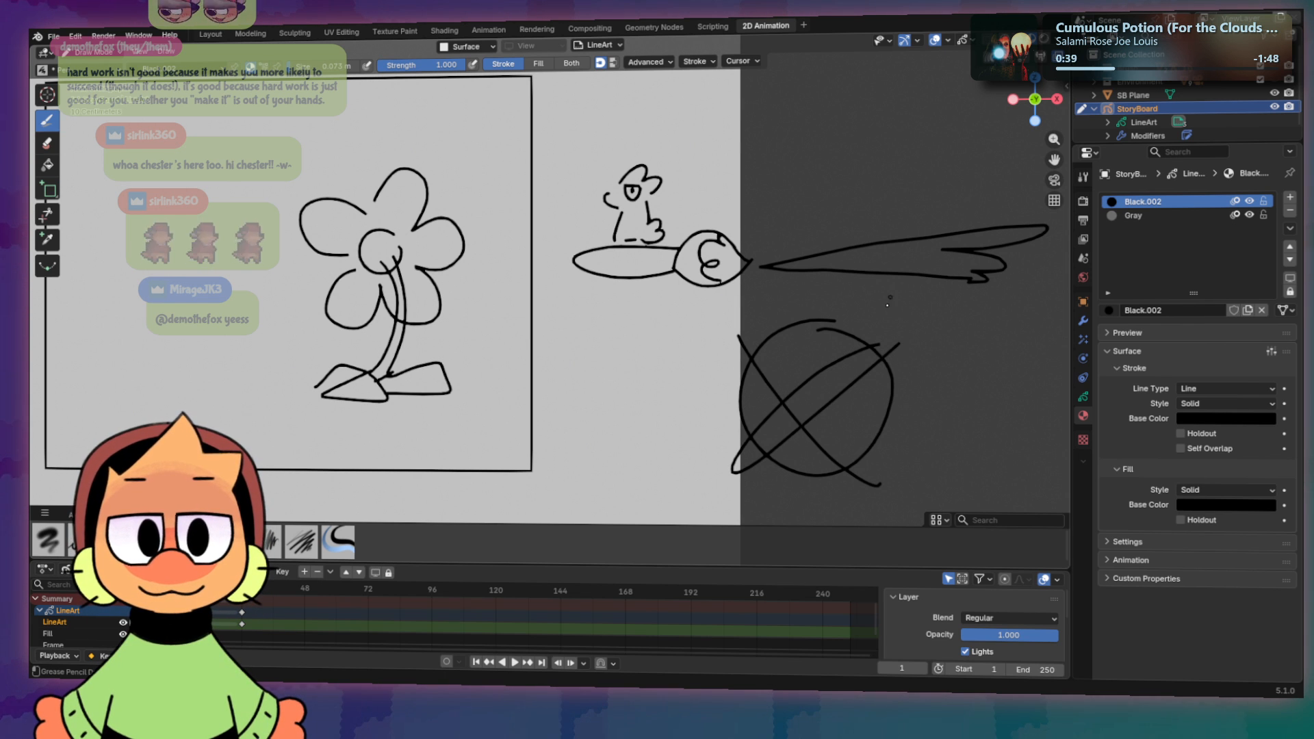
Step: Handwrite "To create is to connect" on four lines beside the crossed circle
mouse_move(927, 363)
mouse_down()
mouse_move(949, 361)
mouse_move(945, 377)
mouse_up()
mouse_move(965, 363)
mouse_down()
mouse_move(963, 376)
mouse_move(964, 364)
mouse_up()
drag(935, 403, 979, 406)
mouse_move(987, 388)
mouse_down()
mouse_move(988, 406)
mouse_move(994, 394)
mouse_up()
mouse_move(997, 397)
mouse_down()
mouse_move(1009, 405)
mouse_move(946, 437)
mouse_move(924, 465)
mouse_move(959, 466)
mouse_up()
click(944, 421)
drag(979, 452, 1028, 459)
mouse_move(1035, 439)
mouse_down()
mouse_move(1037, 462)
mouse_move(1047, 447)
mouse_up()
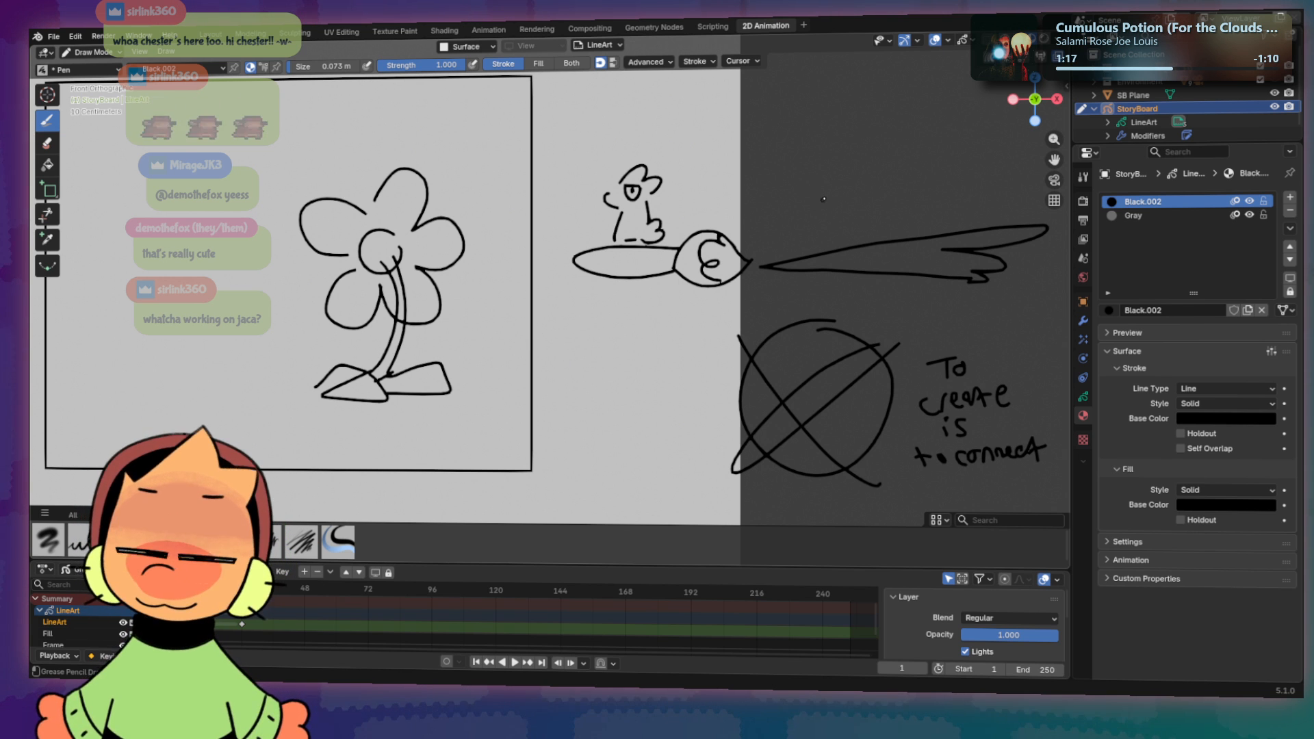
shift+middle_drag(819, 202, 929, 218)
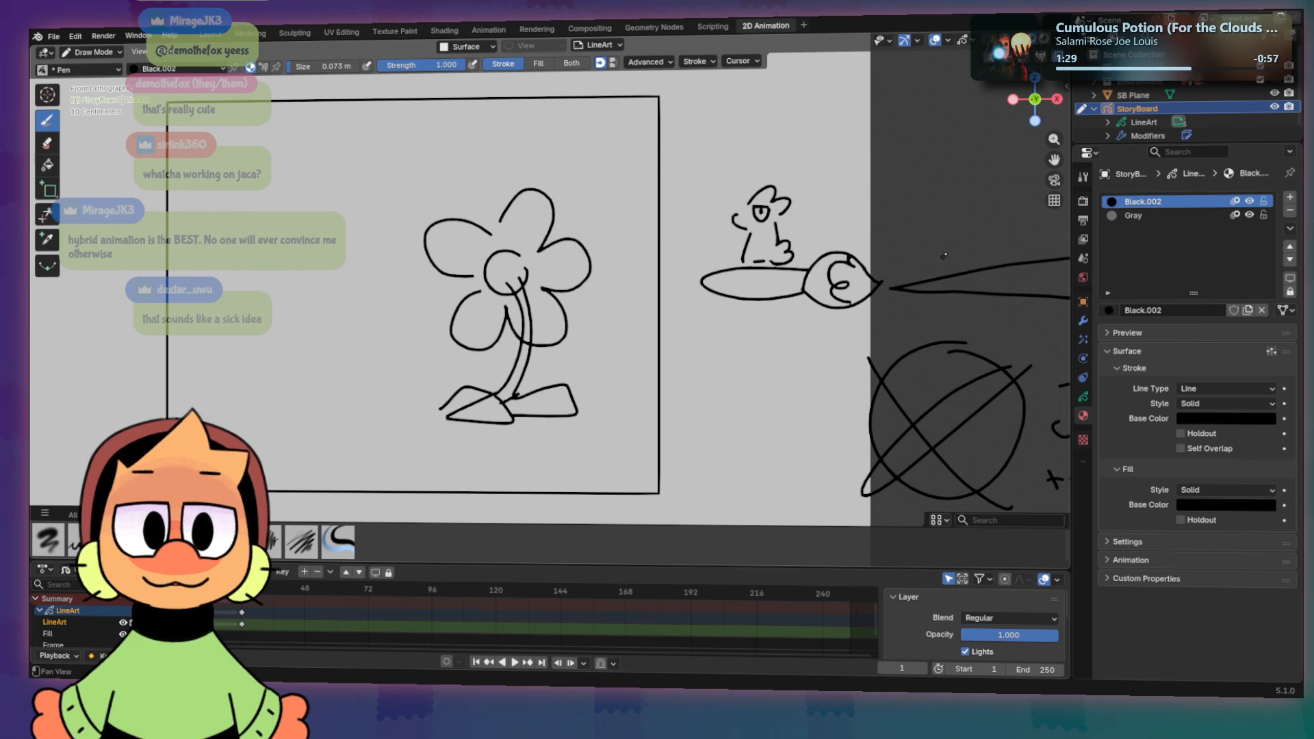
mouse_move(944, 256)
shift+middle_down()
mouse_move(827, 211)
mouse_move(705, 217)
shift+middle_up()
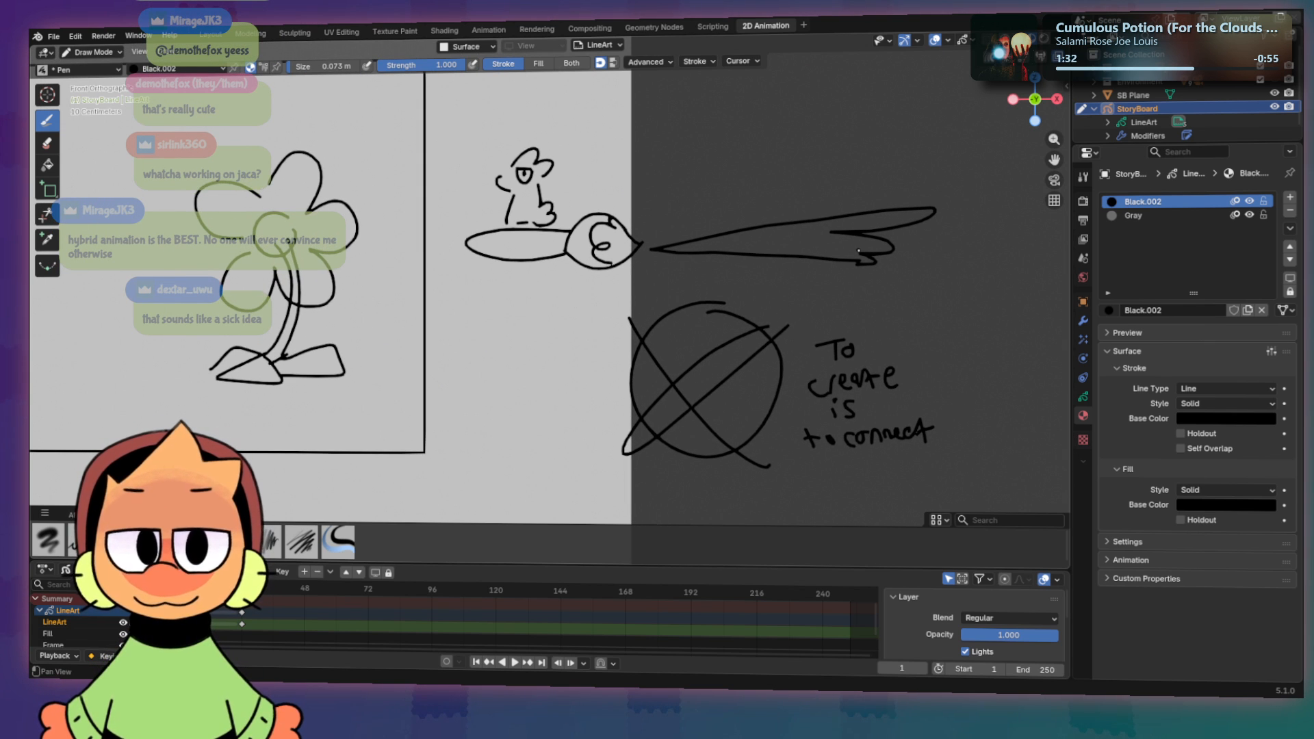
shift+middle_drag(859, 251, 896, 263)
key(w)
drag(476, 131, 752, 429)
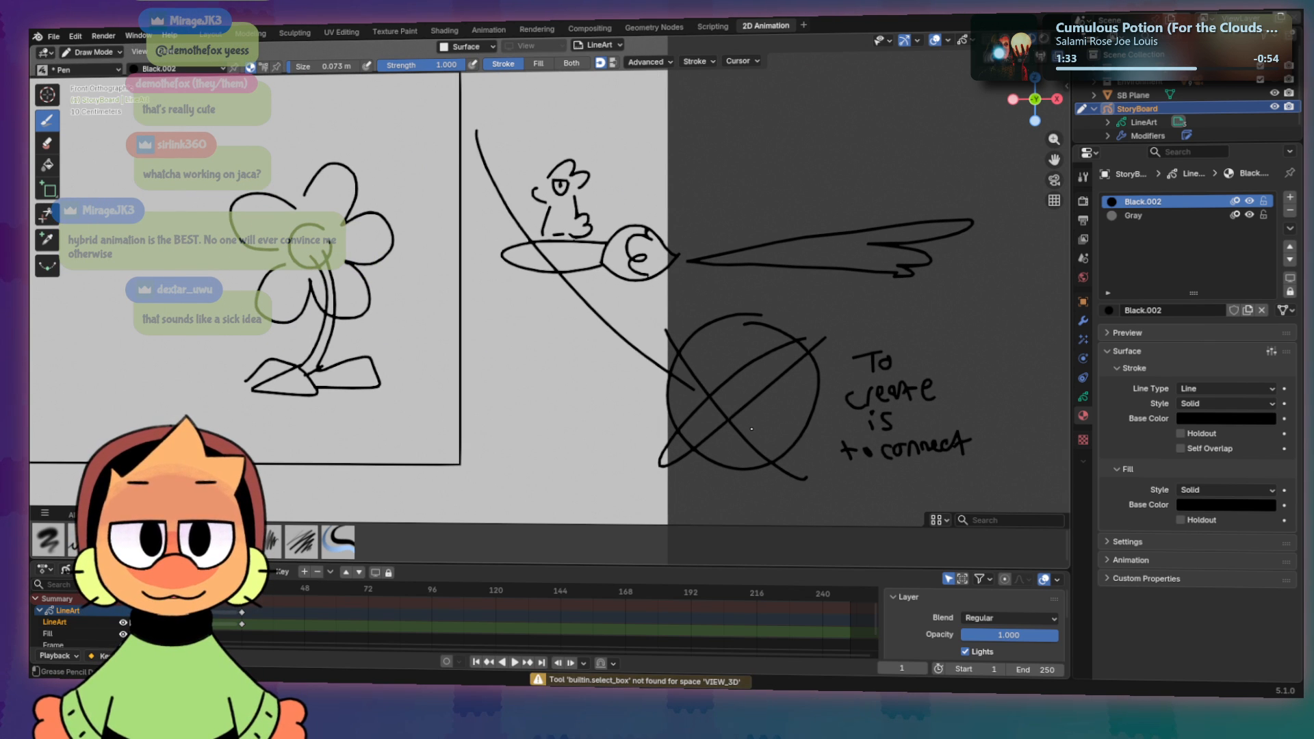
key(ctrl+z)
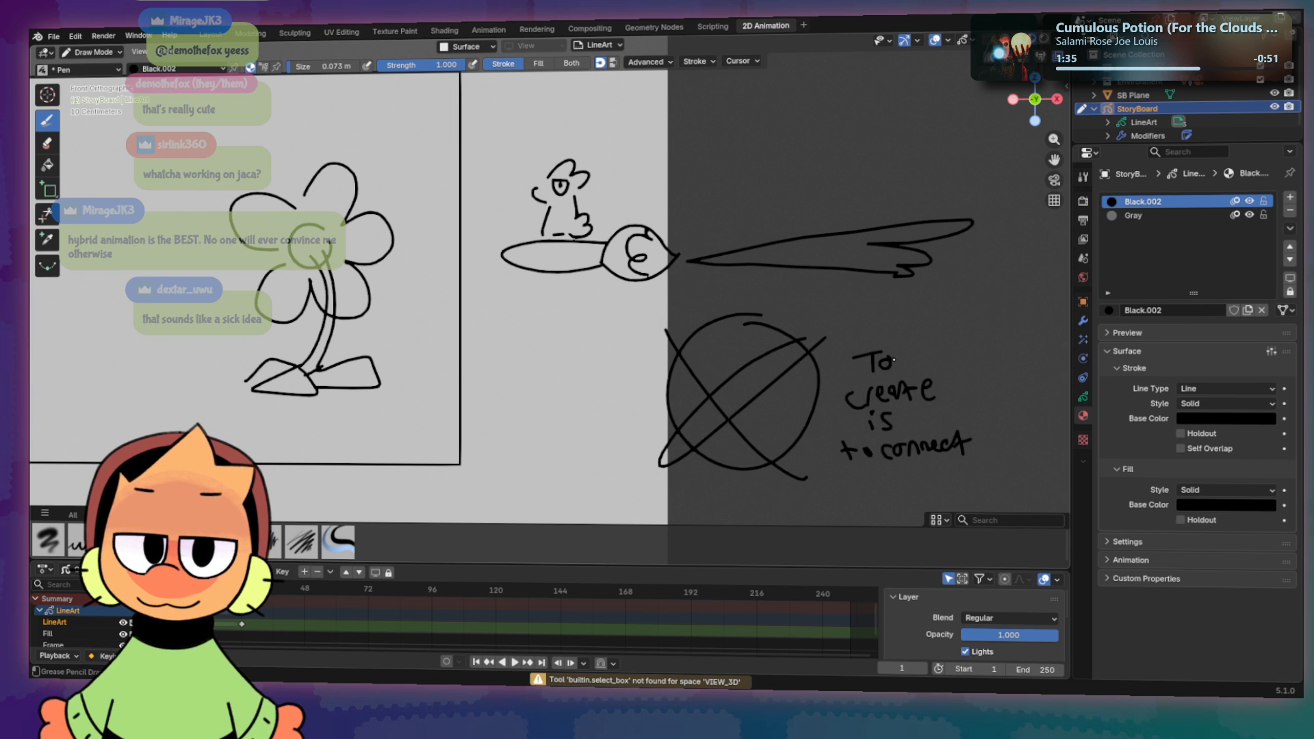
Step: Remove all the doodles and handwriting outside the storyboard frame with the Trim tool, keeping the flower
click(48, 216)
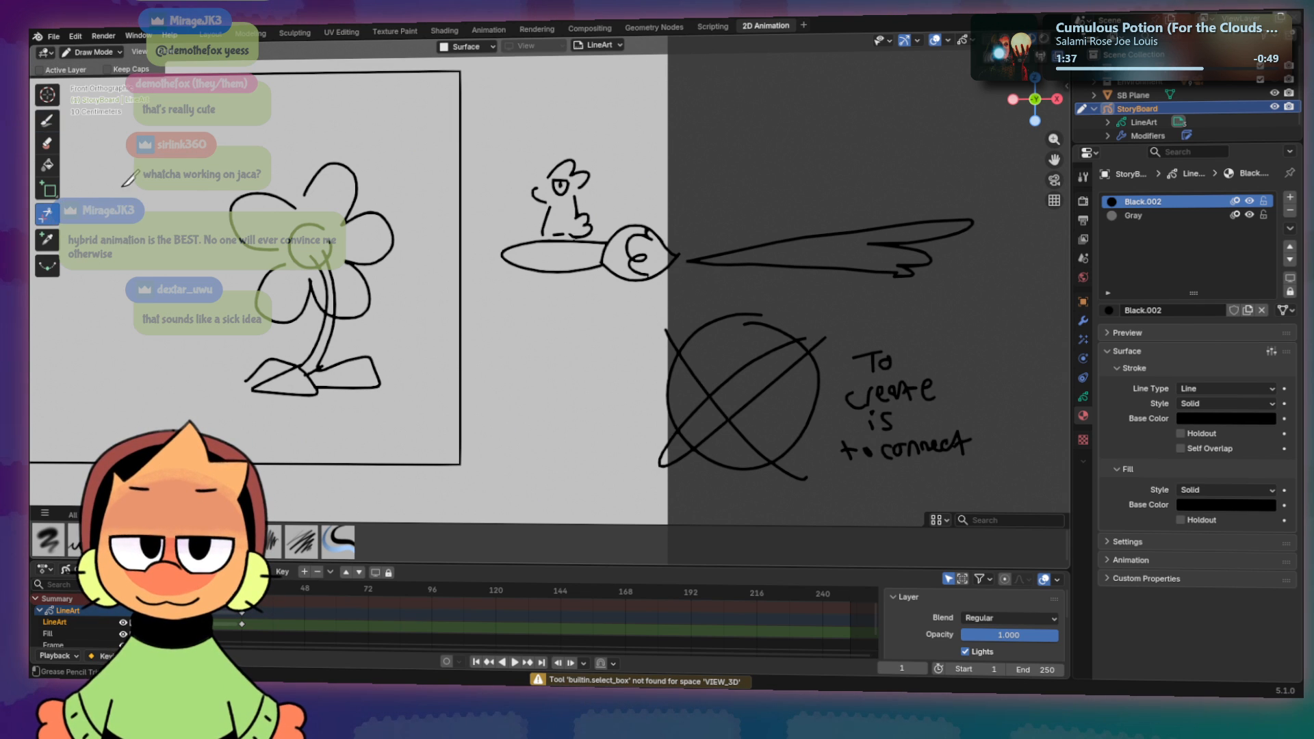
mouse_move(603, 86)
mouse_down()
mouse_move(713, 504)
mouse_move(977, 167)
mouse_move(643, 92)
mouse_up()
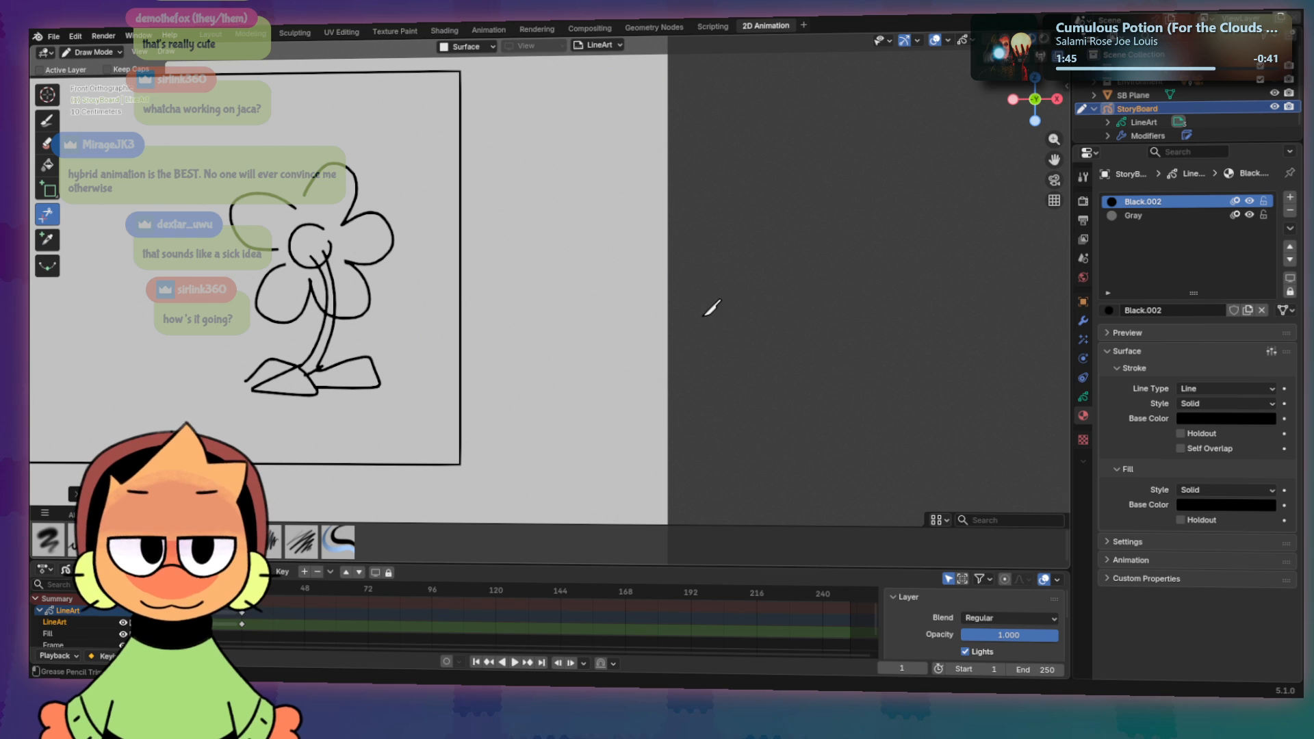
key(b)
key(w)
mouse_move(615, 295)
mouse_down()
mouse_move(540, 396)
mouse_move(588, 359)
mouse_up()
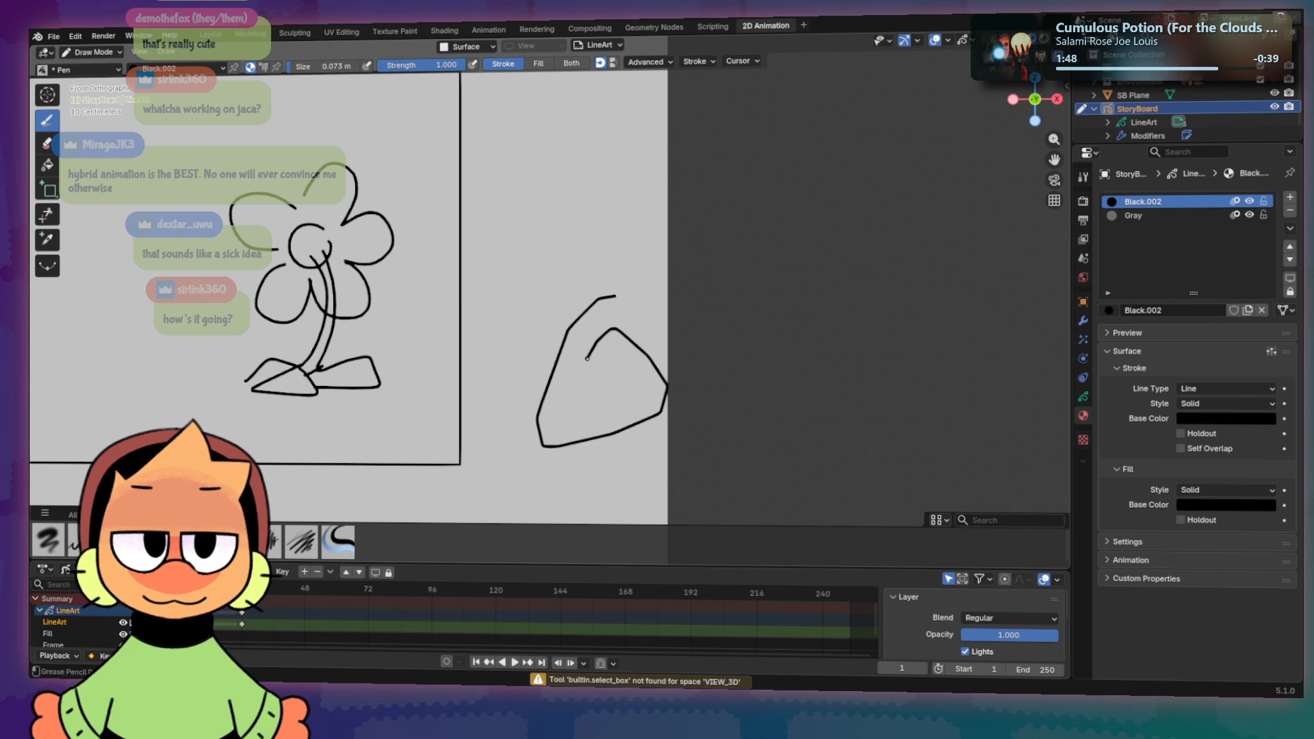
key(ctrl+z)
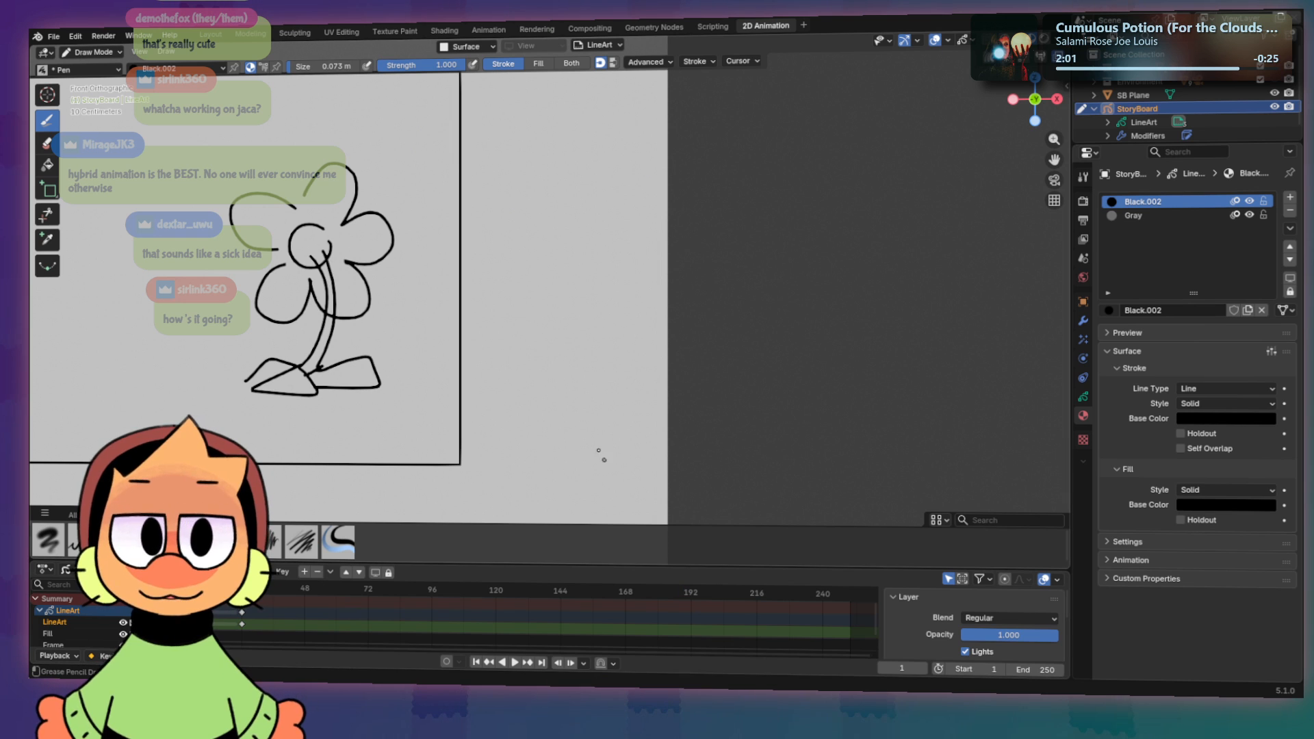
Step: Change the Trim tool's shortcut to C, then test it from the Draw tool and cancel the resulting operation
click(52, 219)
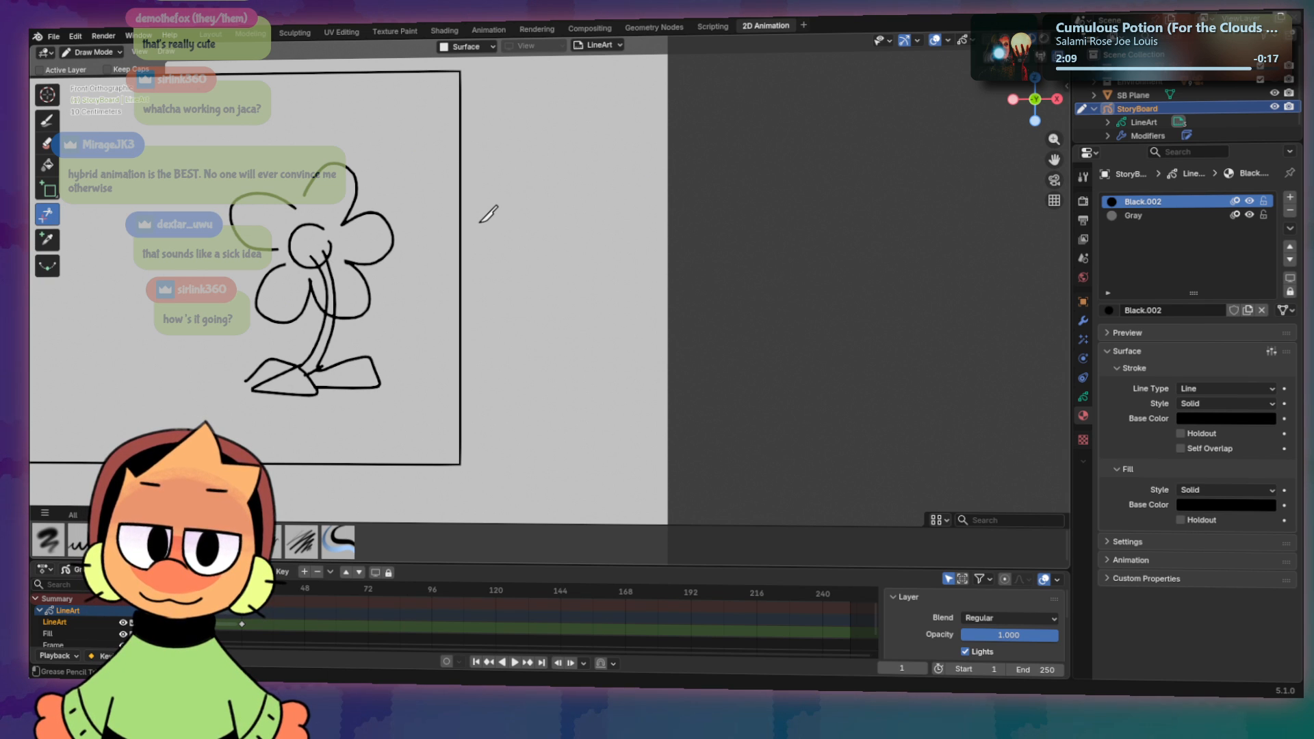
right_click(53, 228)
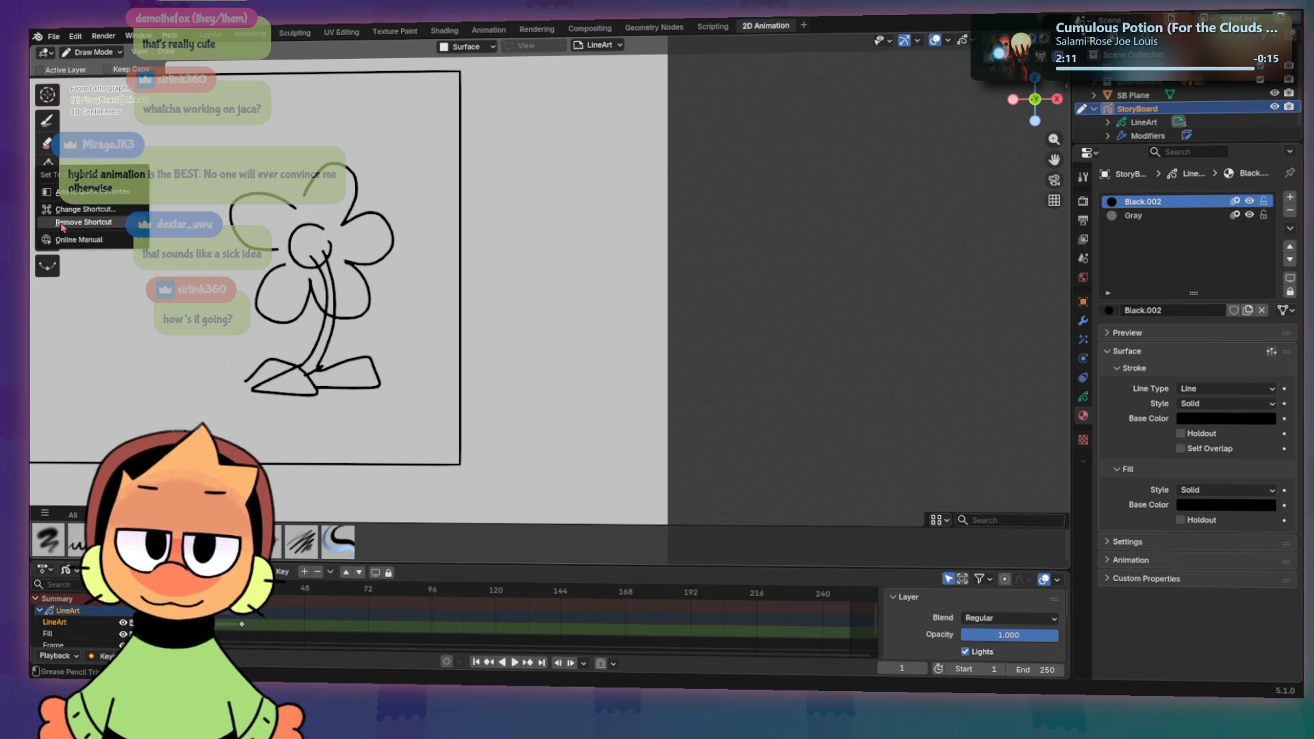
click(89, 210)
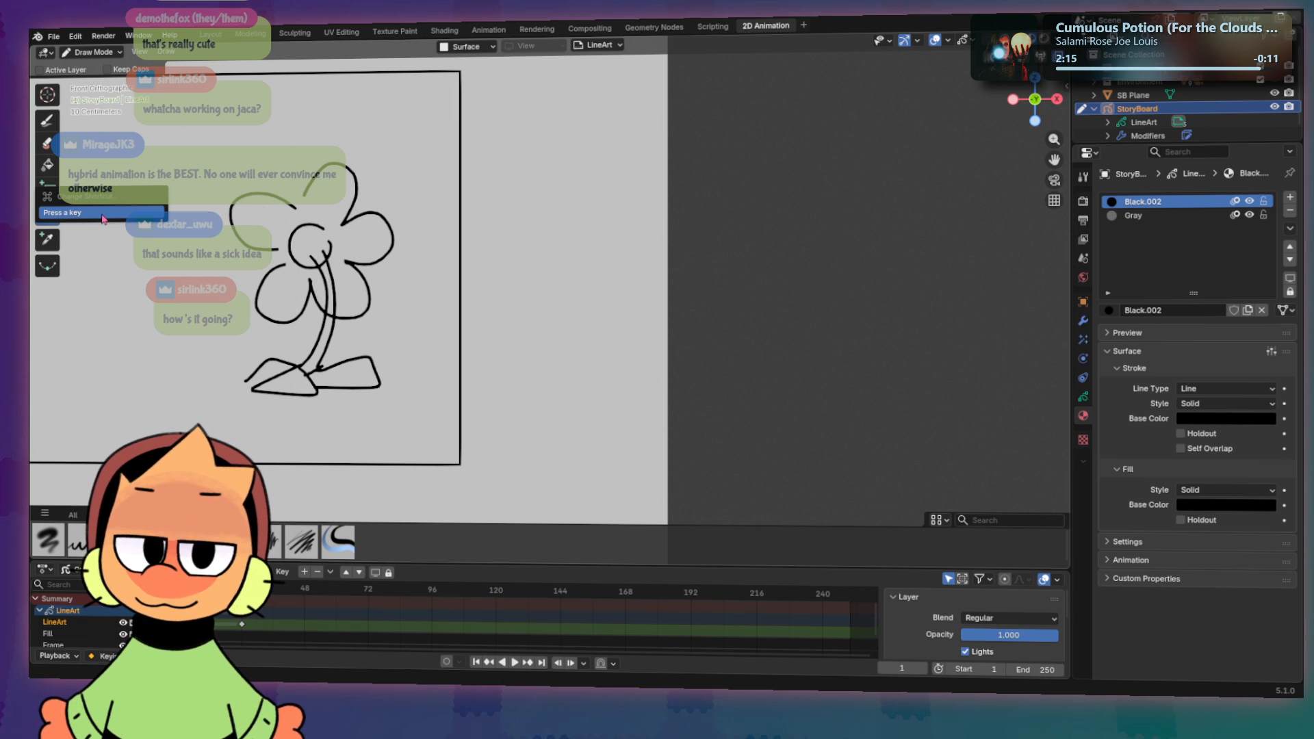
key(alt+t)
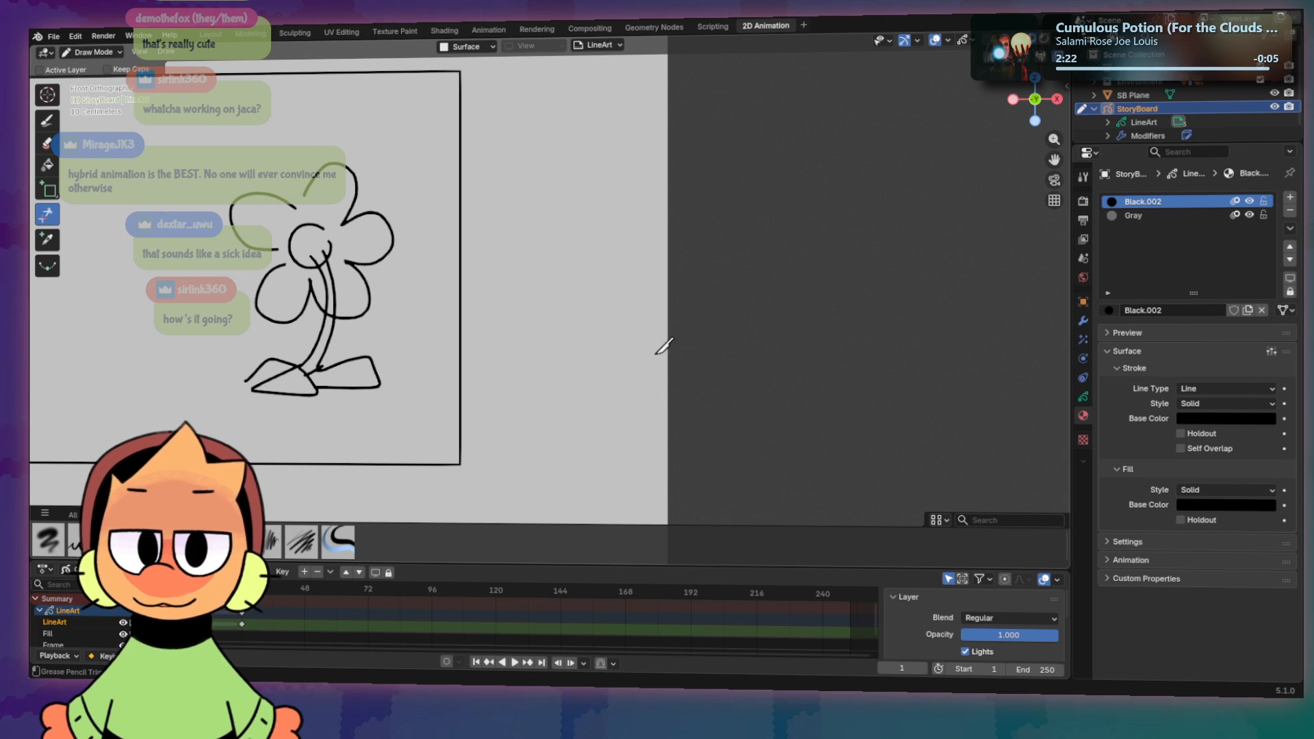
right_click(53, 219)
click(69, 216)
key(w)
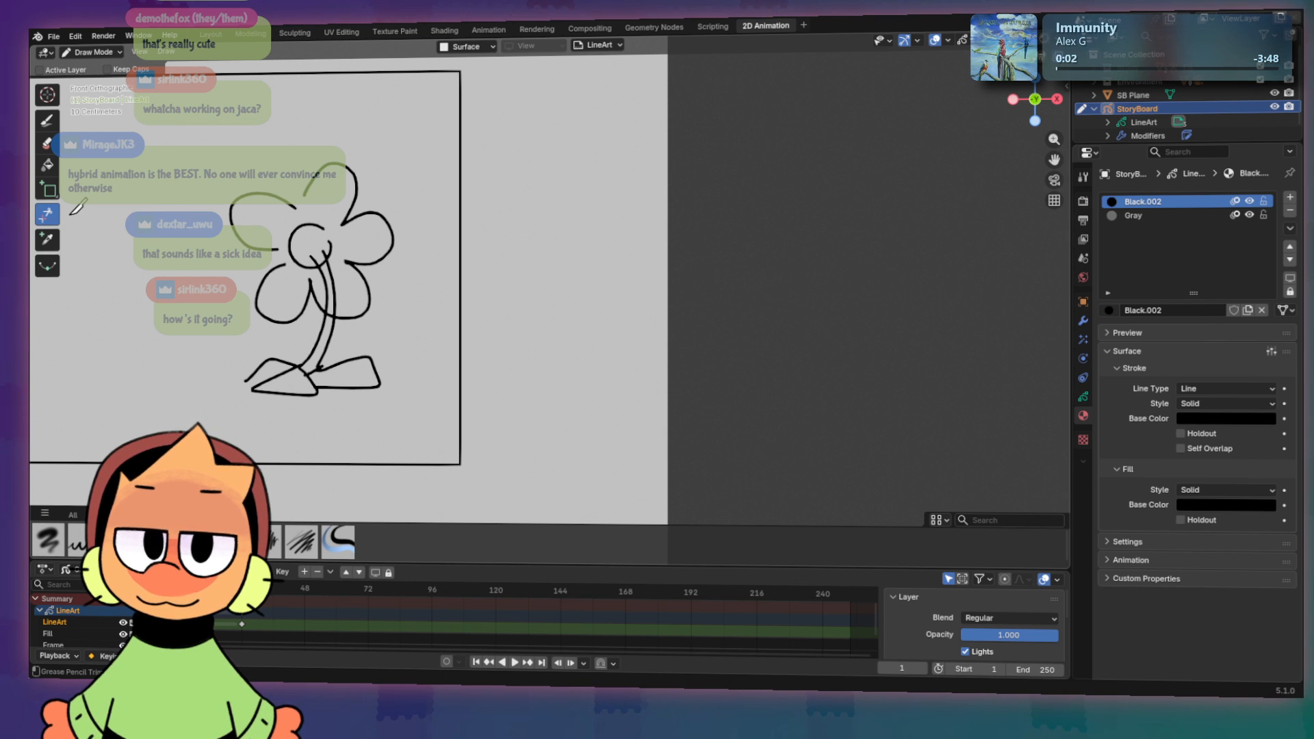
key(b)
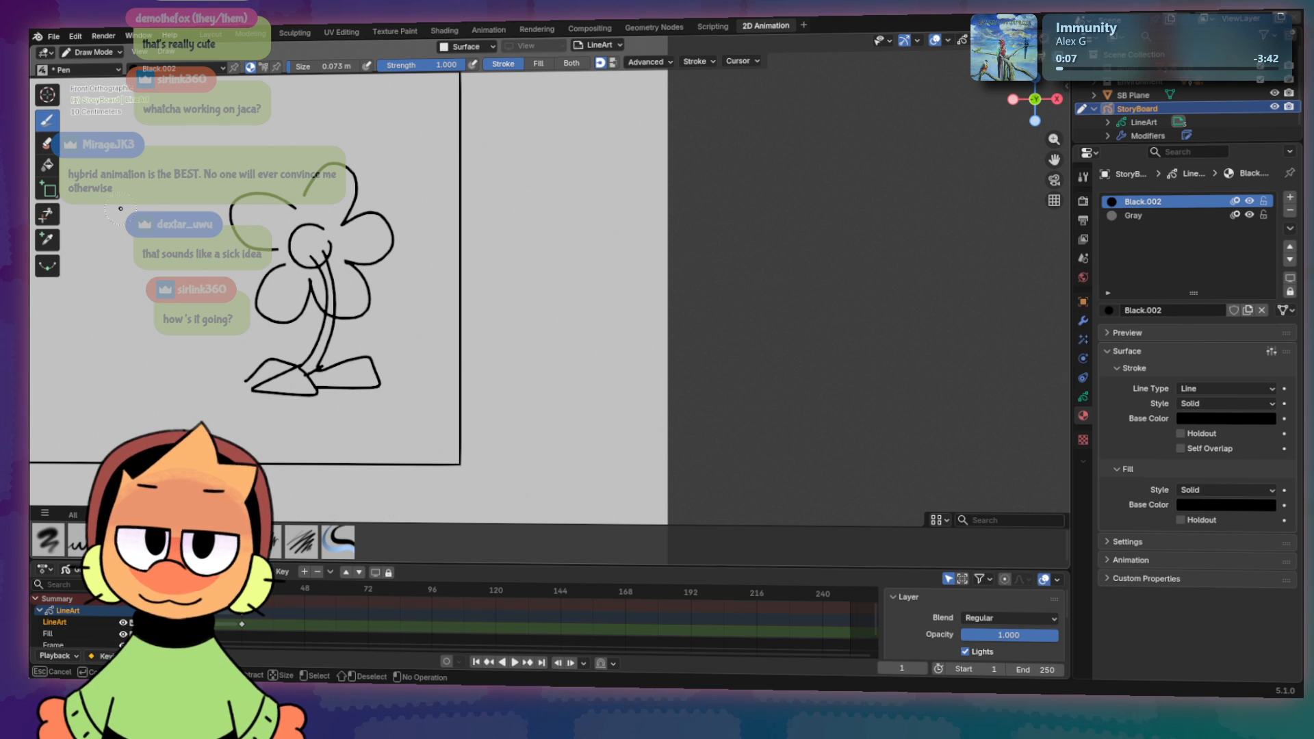
key(Escape)
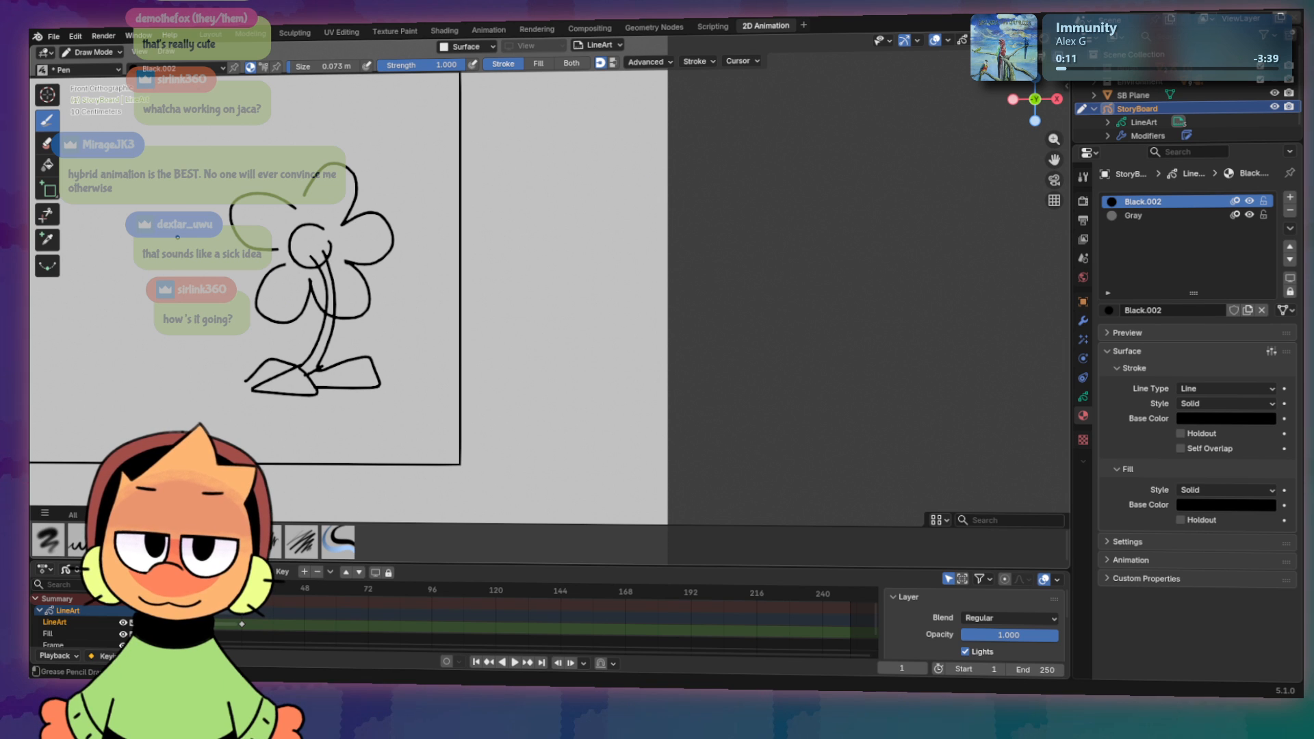
Step: Remove the Trim tool's shortcut and return to the Draw tool
click(55, 225)
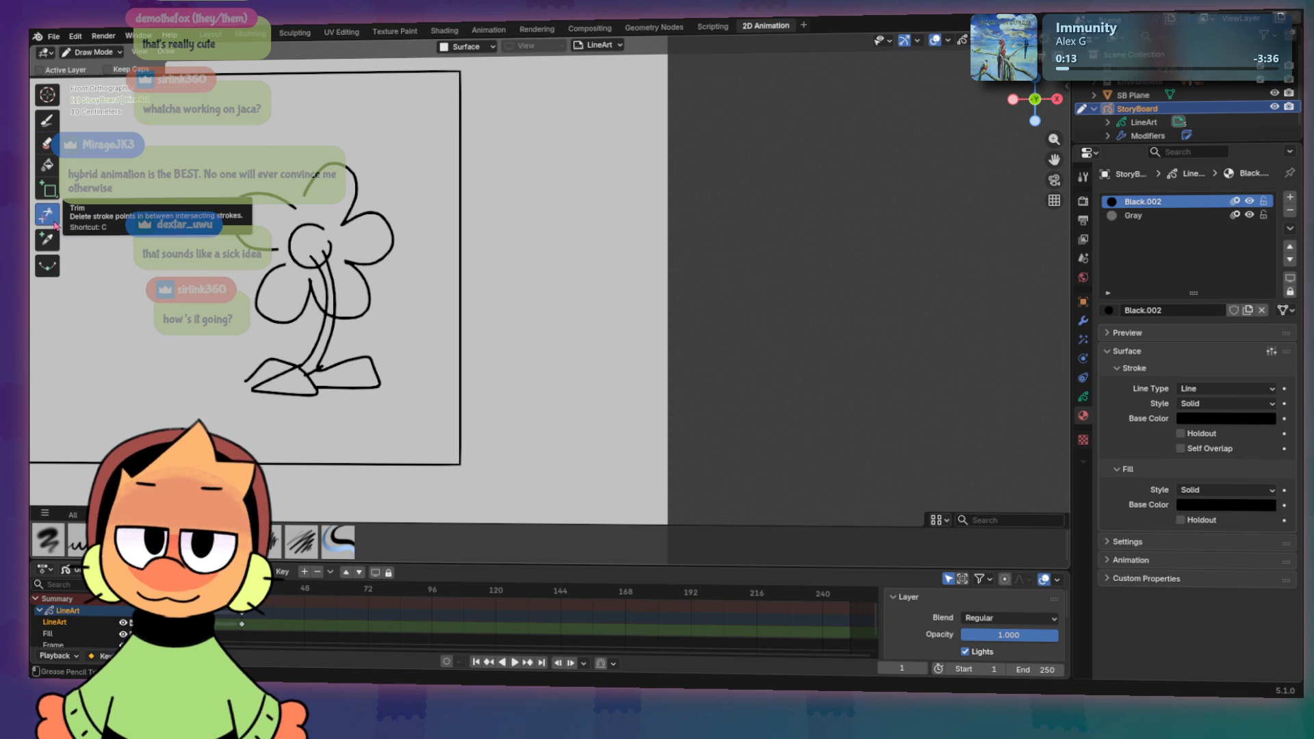
right_click(52, 224)
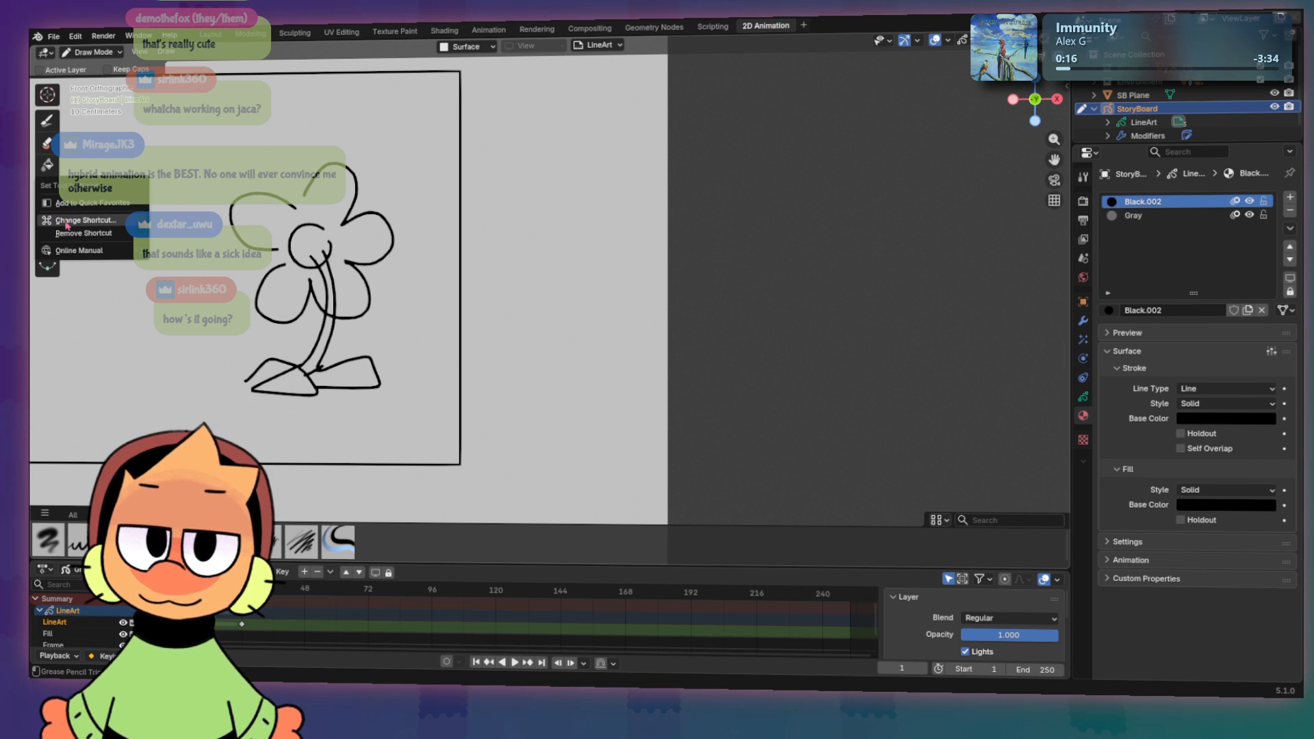
click(65, 232)
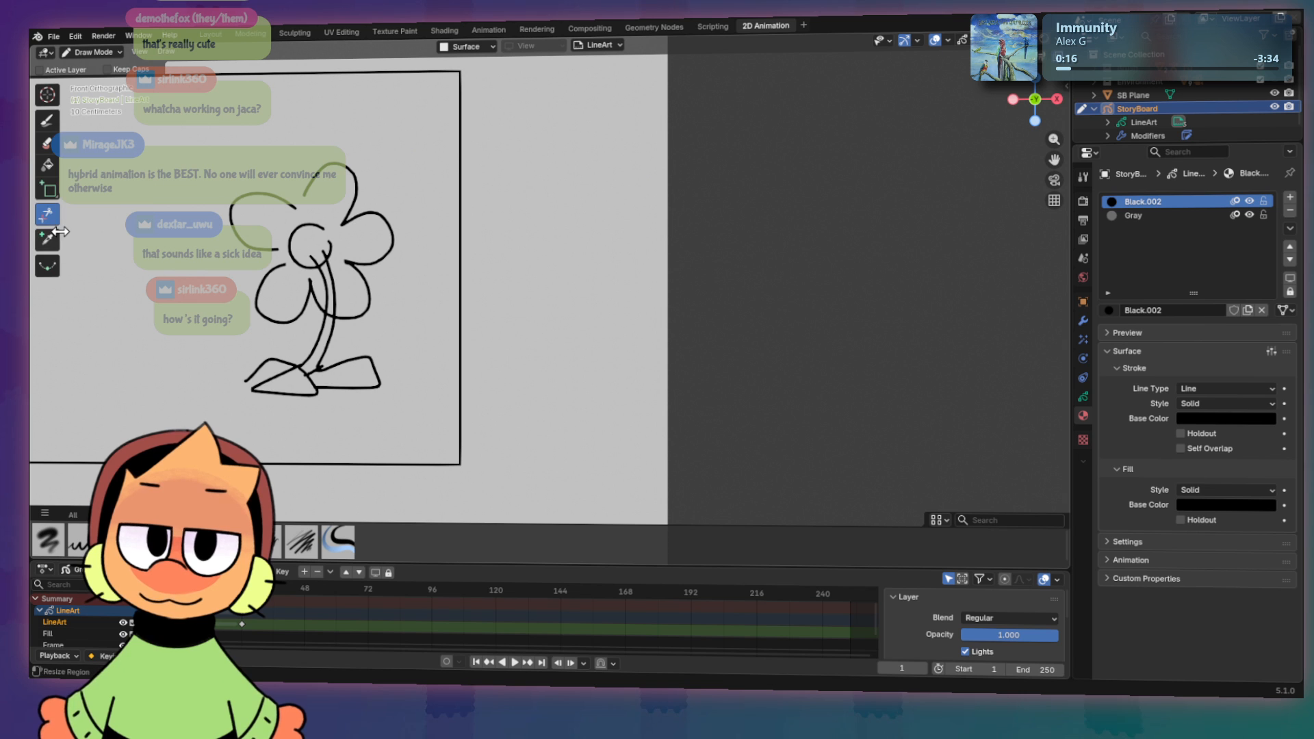
click(47, 96)
click(48, 122)
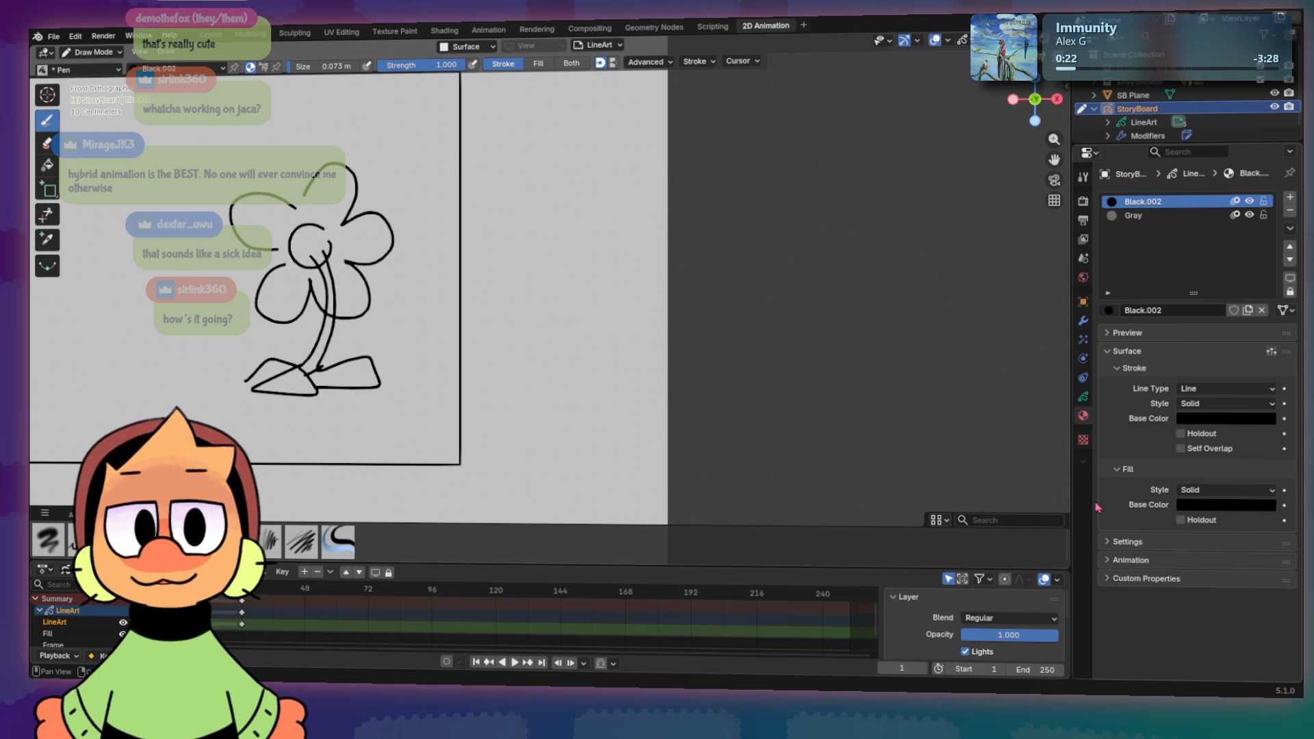
Step: Trim away the stem lines that overlap the flower's lower petal and its centre circle
mouse_move(569, 335)
shift+middle_down()
mouse_move(599, 314)
mouse_move(737, 344)
shift+middle_up()
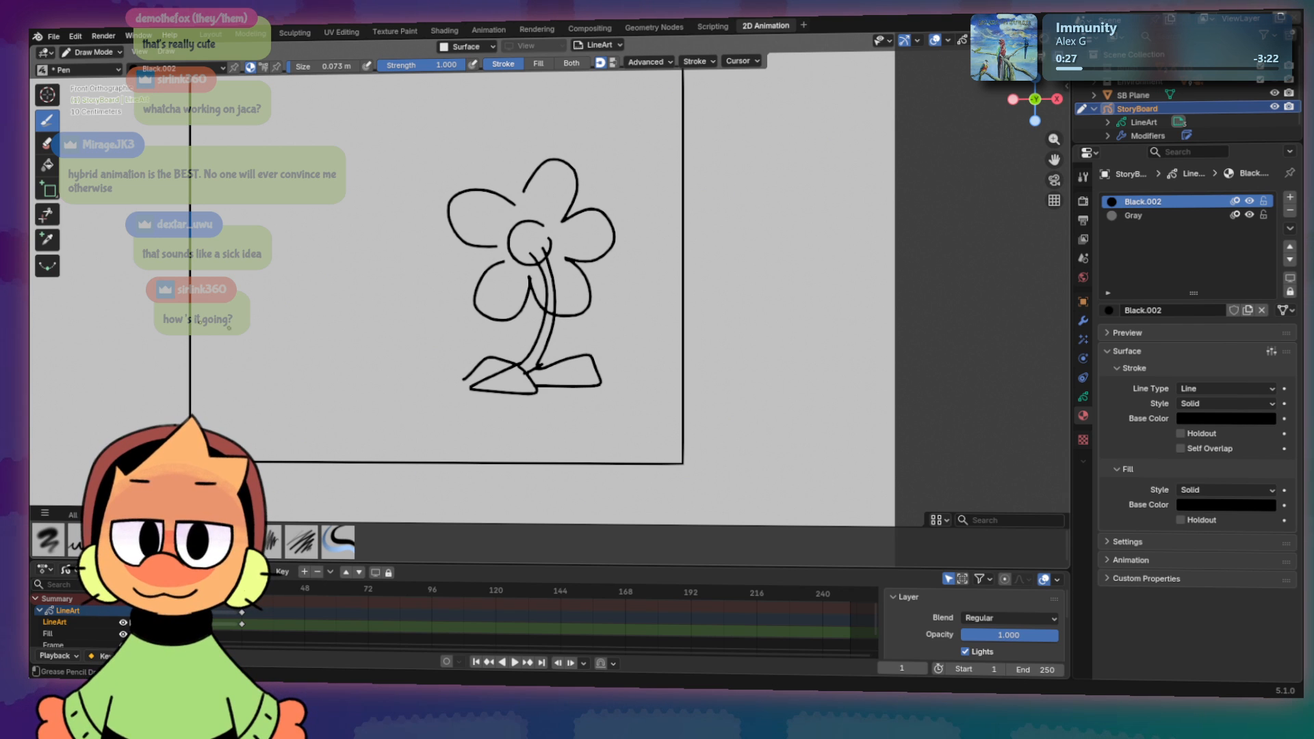
click(47, 215)
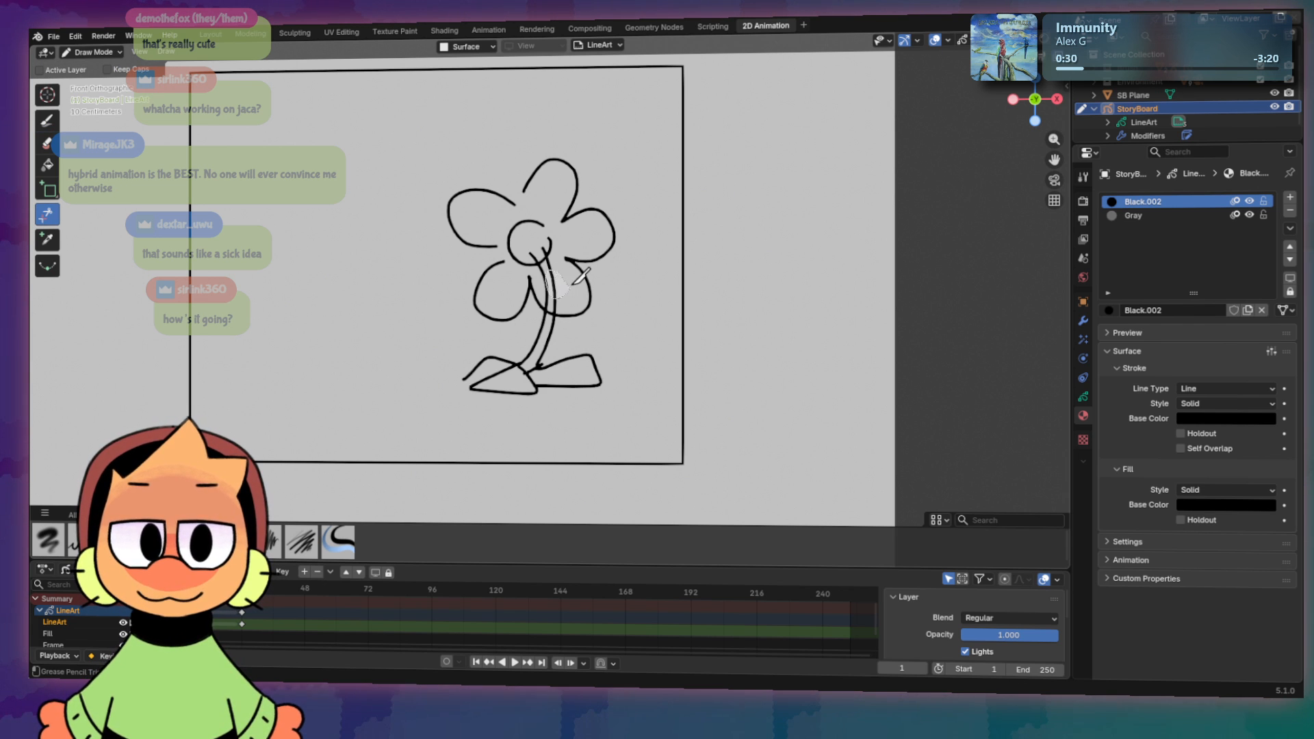
drag(572, 285, 556, 293)
drag(543, 247, 543, 256)
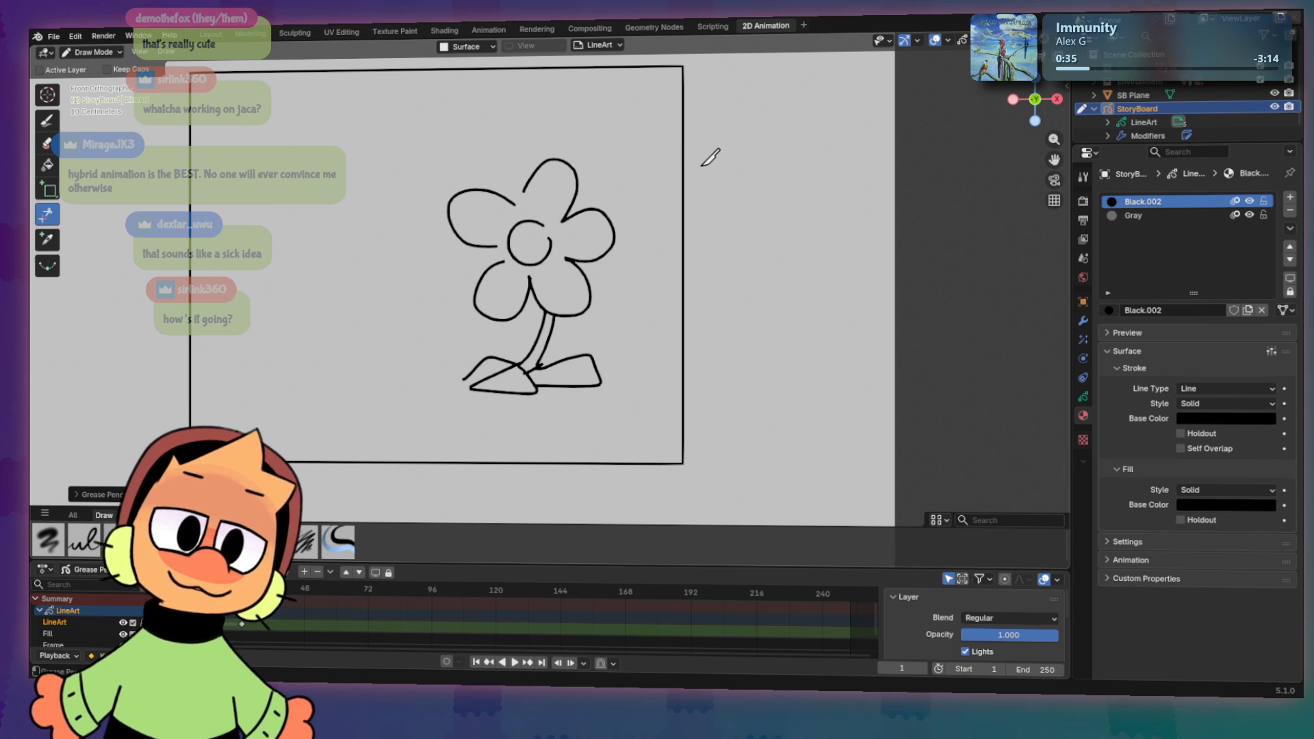
Step: Draw a horizontal ground line through the frame behind the flower, with a small loop where it crosses the frame's right edge
key(d)
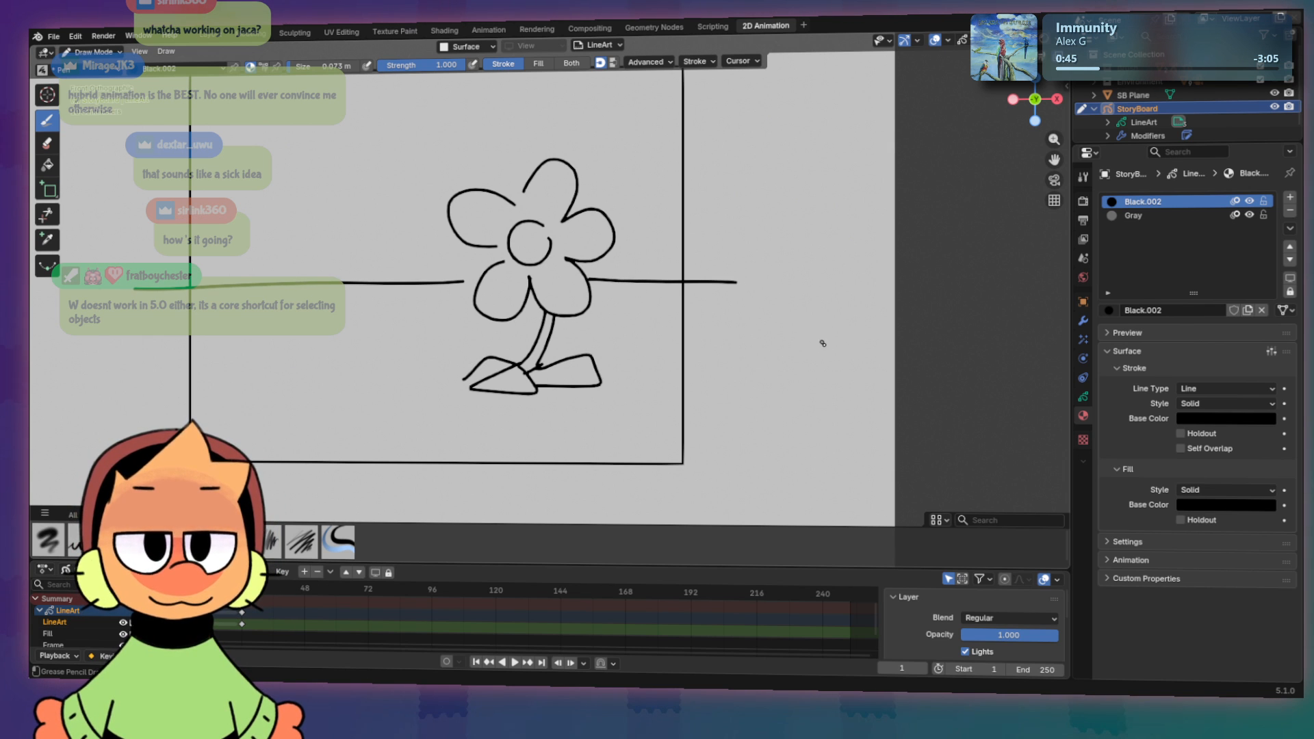
mouse_move(647, 305)
mouse_down()
mouse_move(708, 305)
mouse_move(632, 302)
mouse_move(684, 278)
mouse_move(720, 290)
mouse_move(717, 276)
mouse_up()
key(ctrl+z)
key(ctrl+z)
key(ctrl+z)
drag(688, 265, 681, 269)
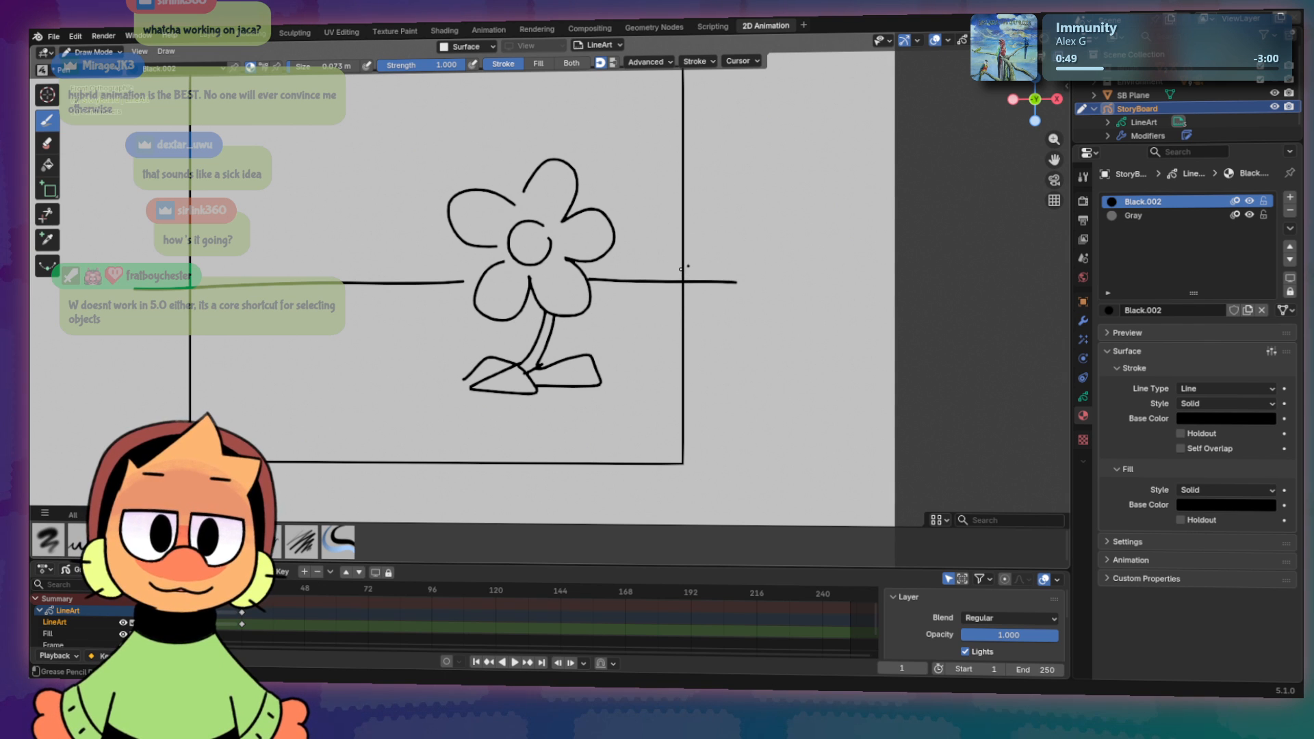
key(ctrl+z)
Step: Draw a slanted building-like shape with short dashes and a small arch on the ground line near the frame's left edge
mouse_move(324, 280)
mouse_down()
mouse_move(253, 219)
mouse_move(275, 273)
mouse_move(270, 222)
mouse_move(275, 254)
mouse_move(214, 249)
mouse_move(248, 282)
mouse_move(300, 279)
mouse_up()
key(ctrl+z)
key(ctrl+z)
key(ctrl+z)
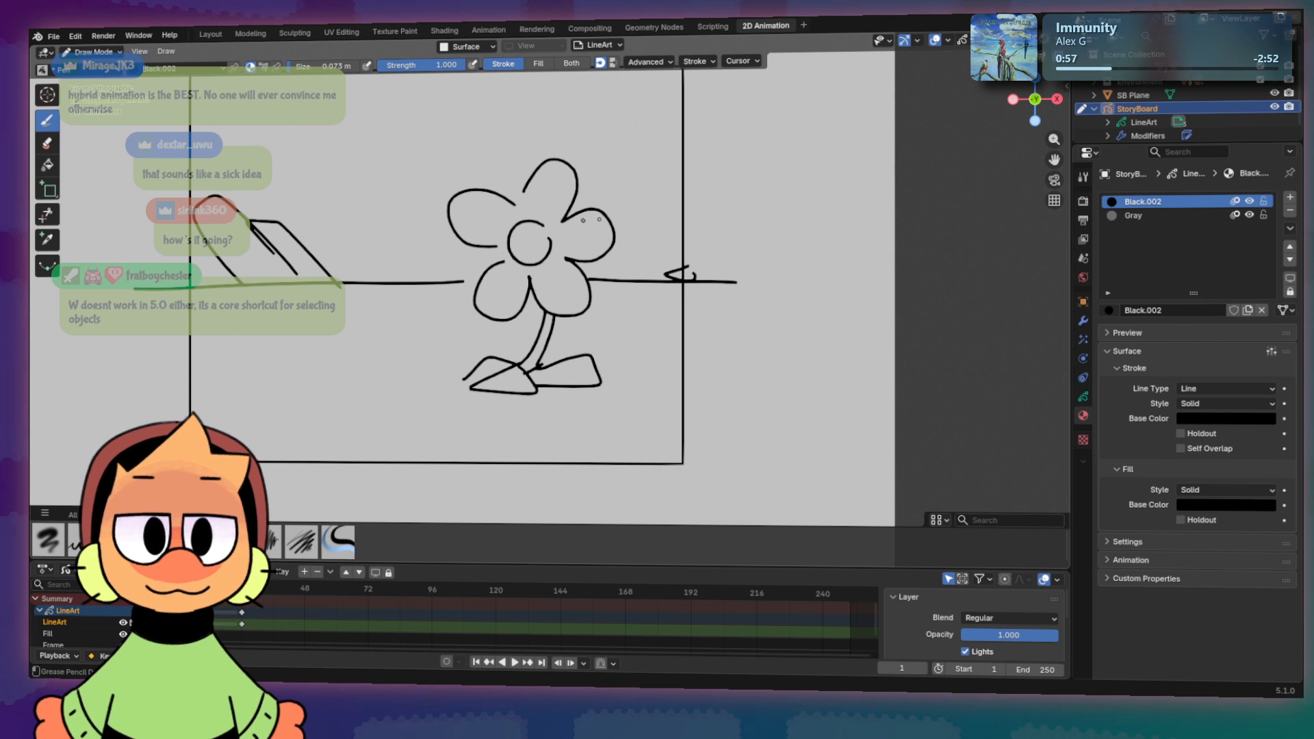
key(ctrl+z)
drag(235, 282, 257, 278)
key(ctrl+z)
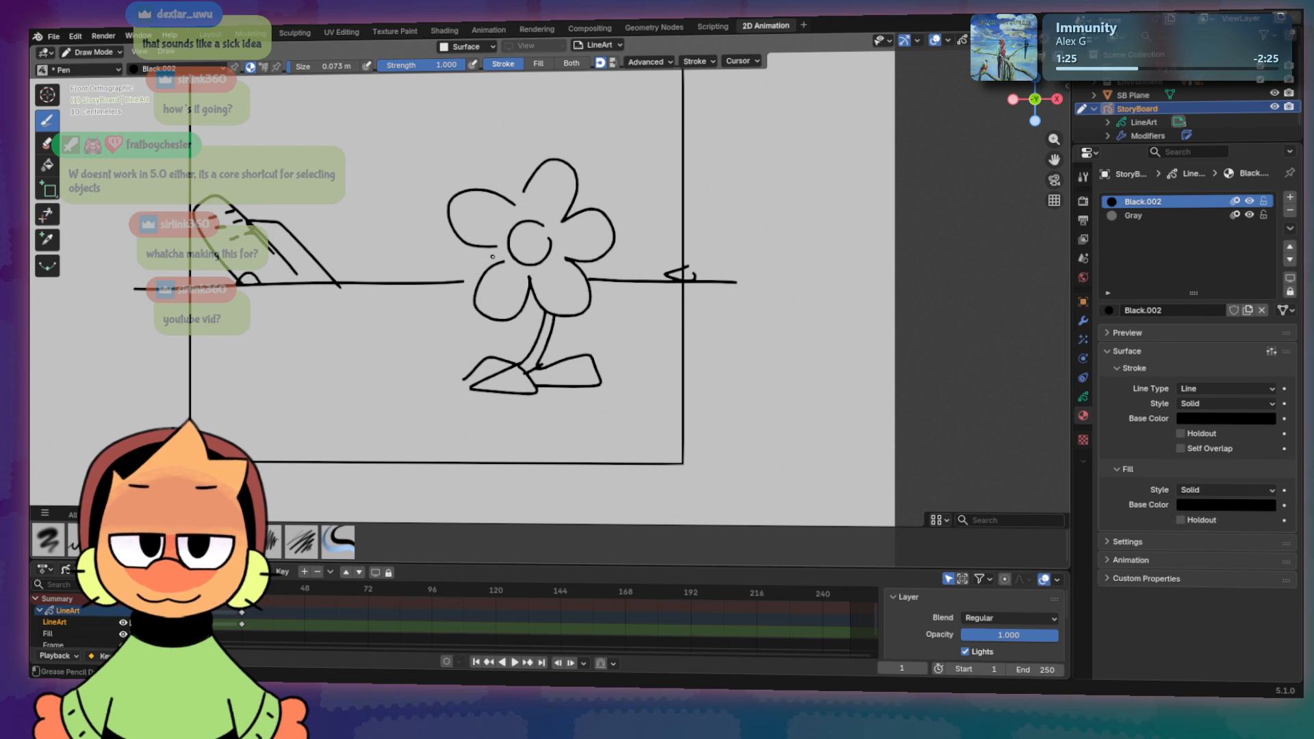
key(t)
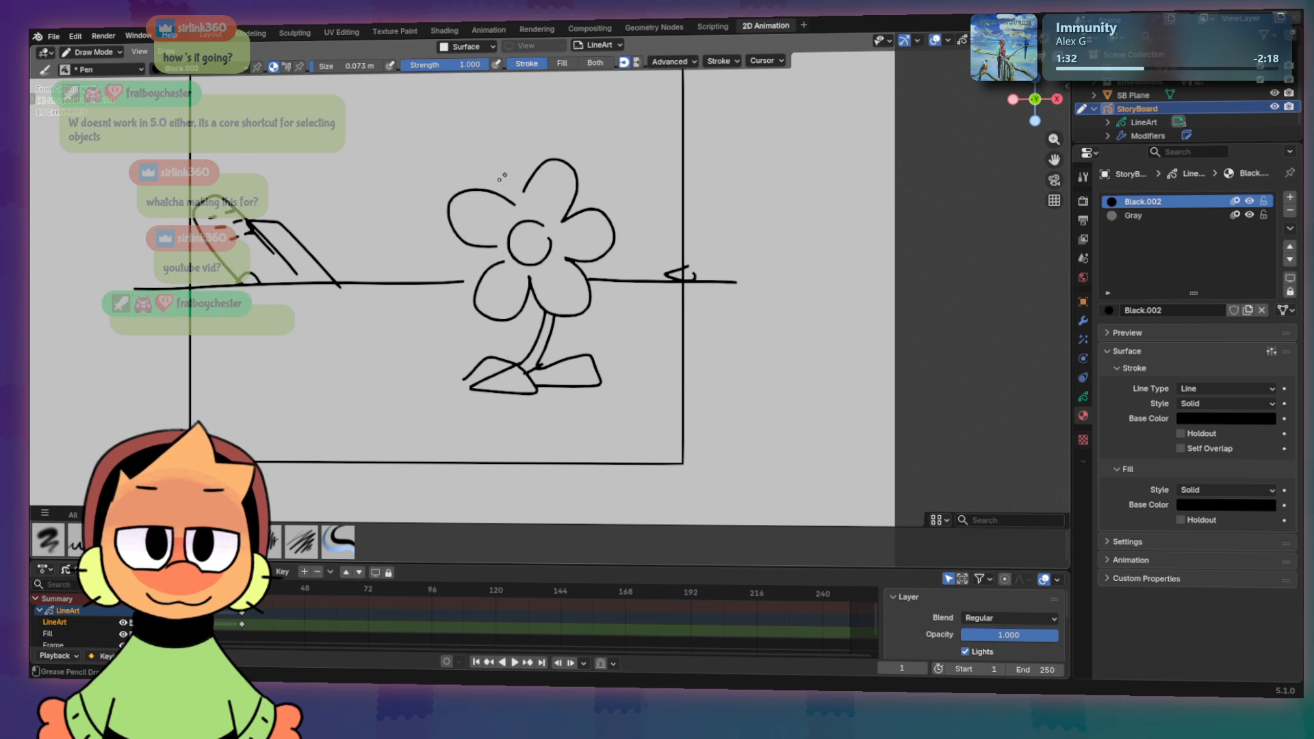
key(t)
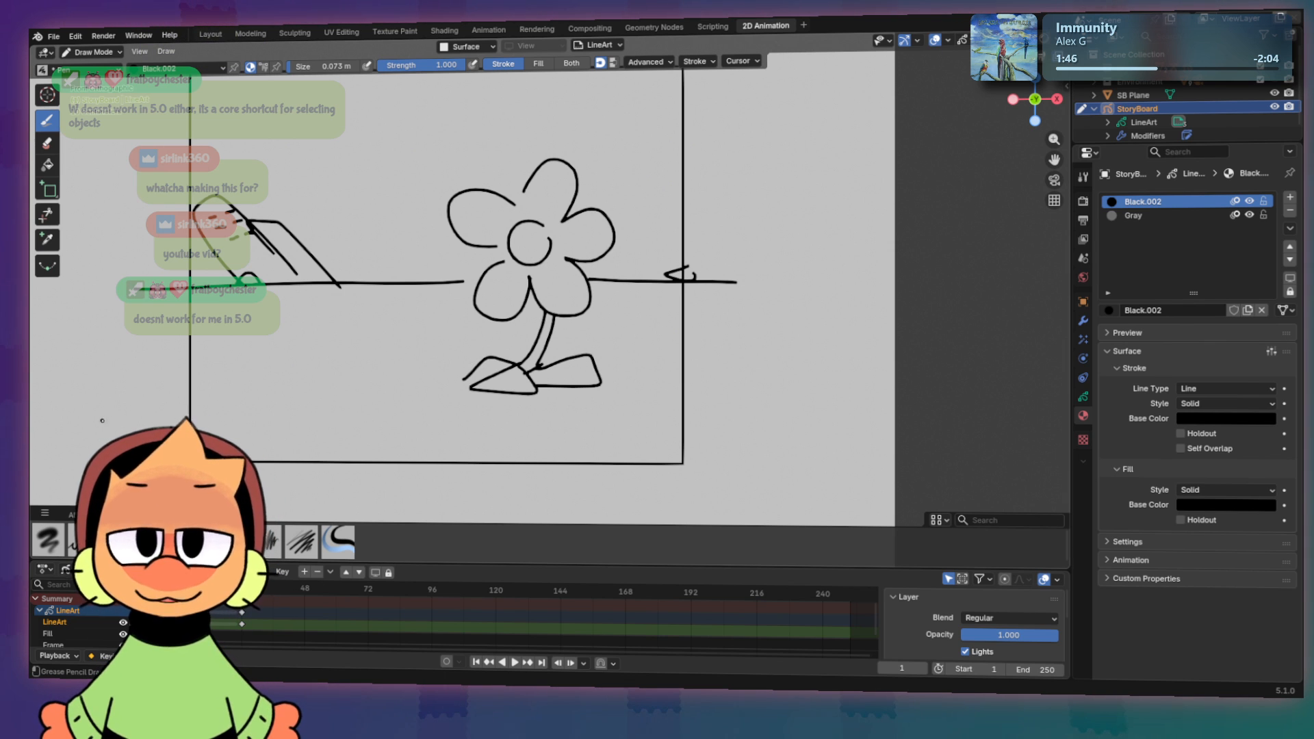
Step: Add the Trim tool to Quick Favorites, switch to the Draw tool, and activate Trim from the favorites
click(46, 215)
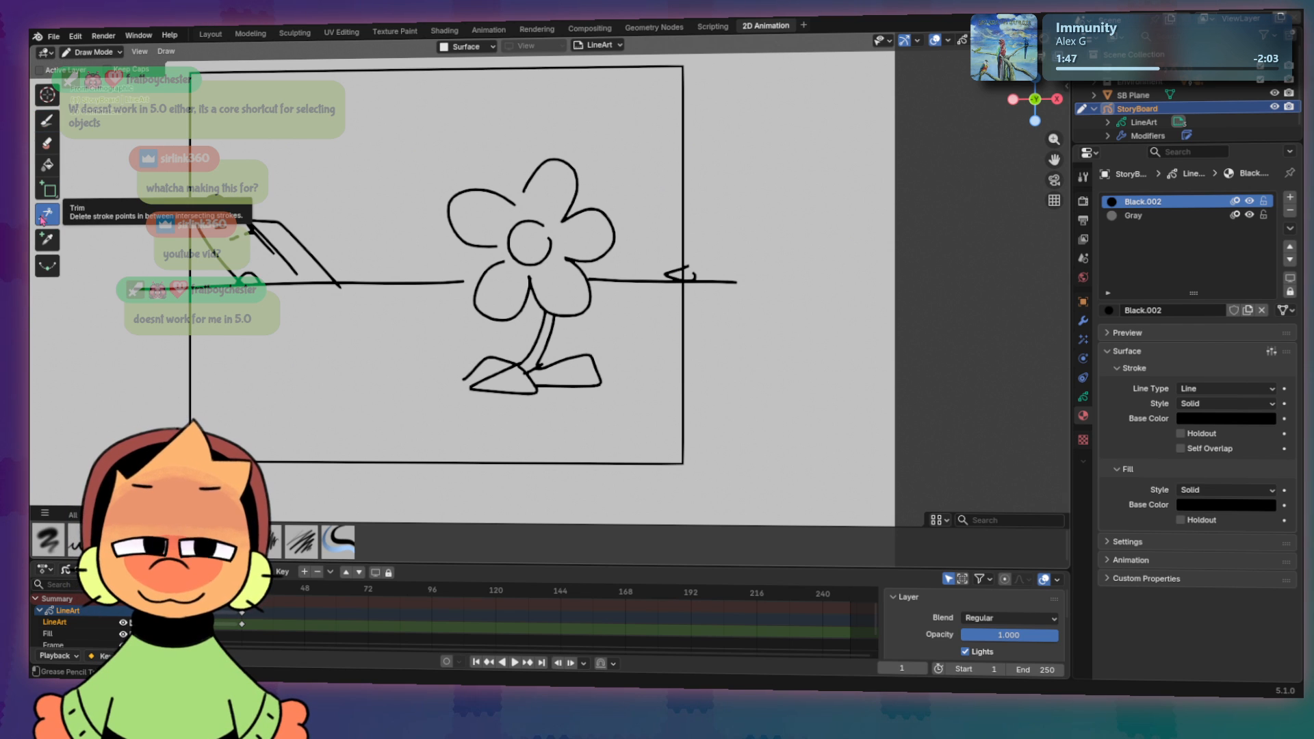
right_click(45, 218)
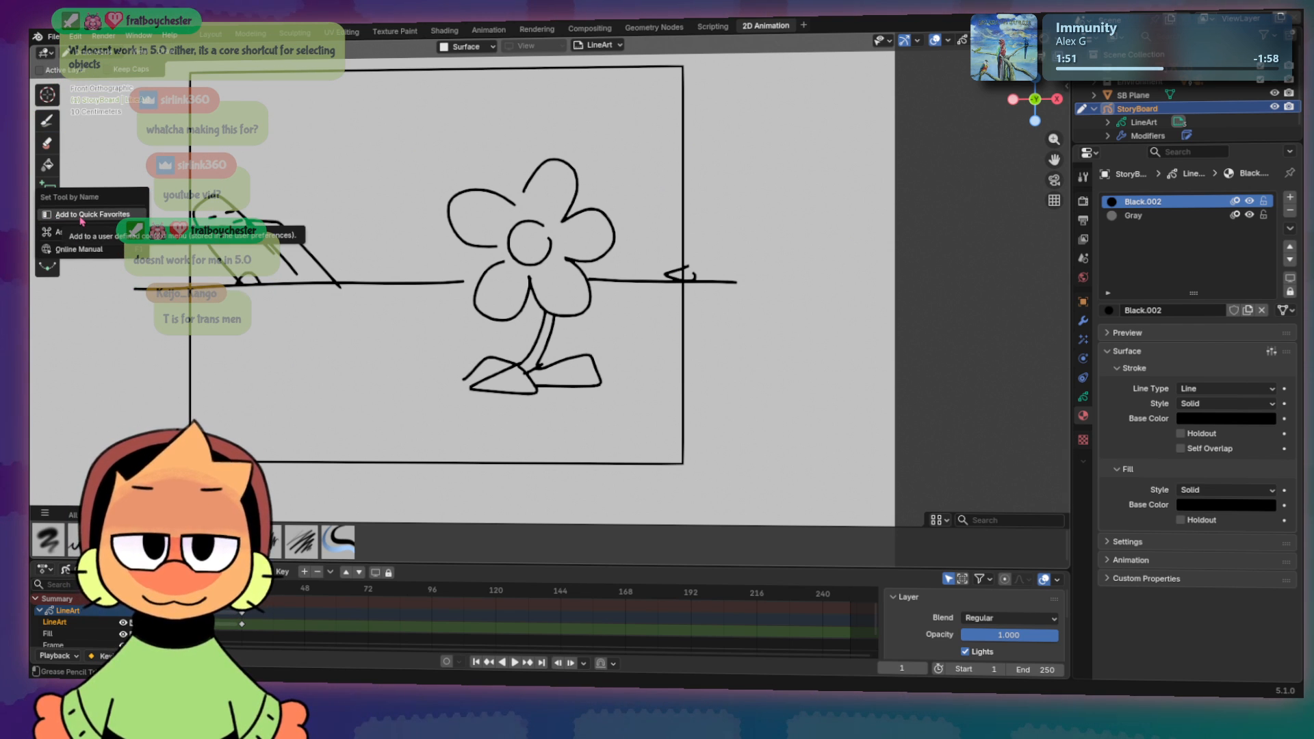
click(82, 215)
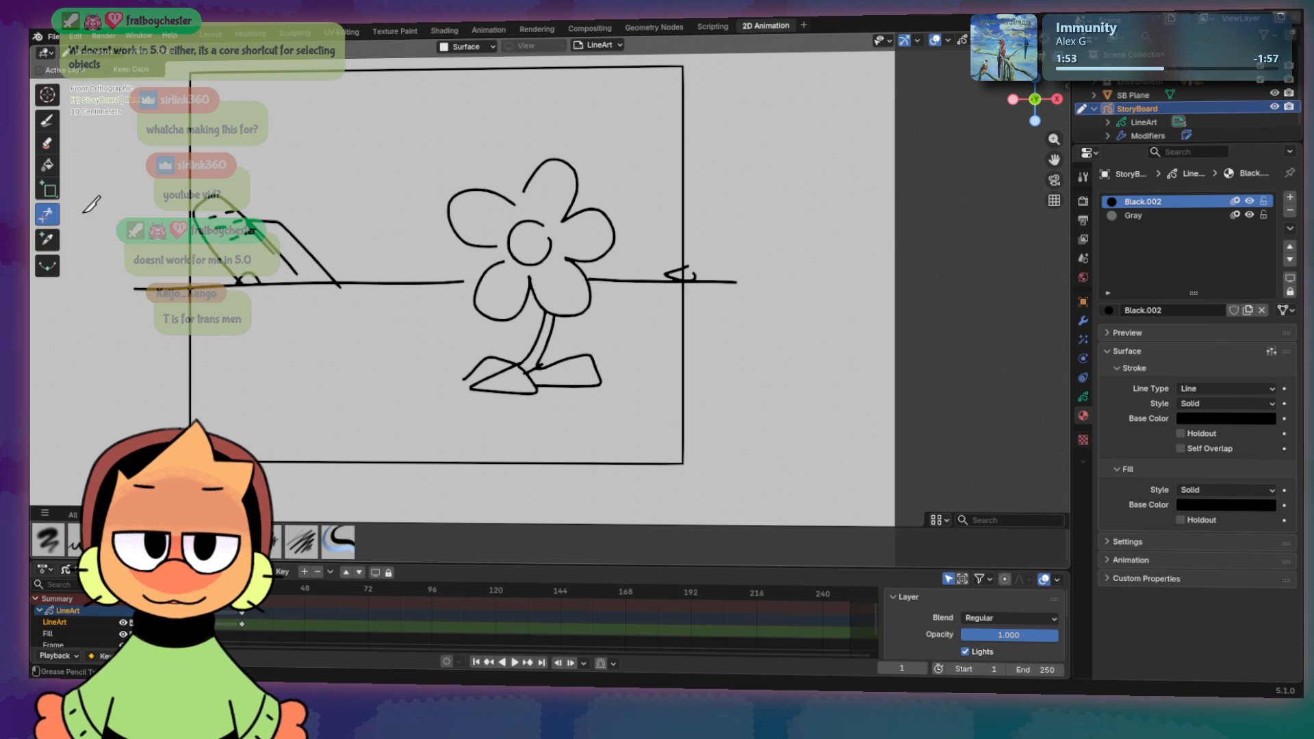
key(d)
key(q)
click(143, 394)
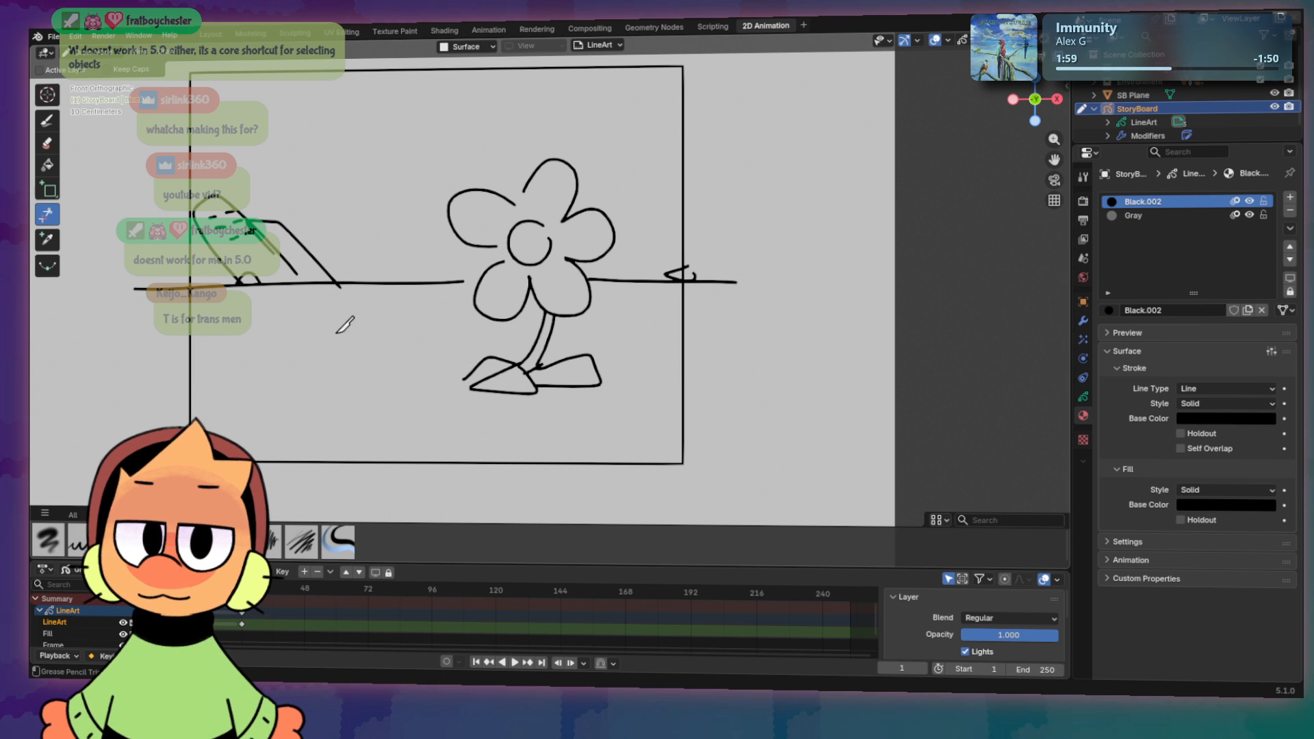
Step: Add the Fill tool to Quick Favorites, activate Trim from the favorites, and return to the Draw tool
click(47, 165)
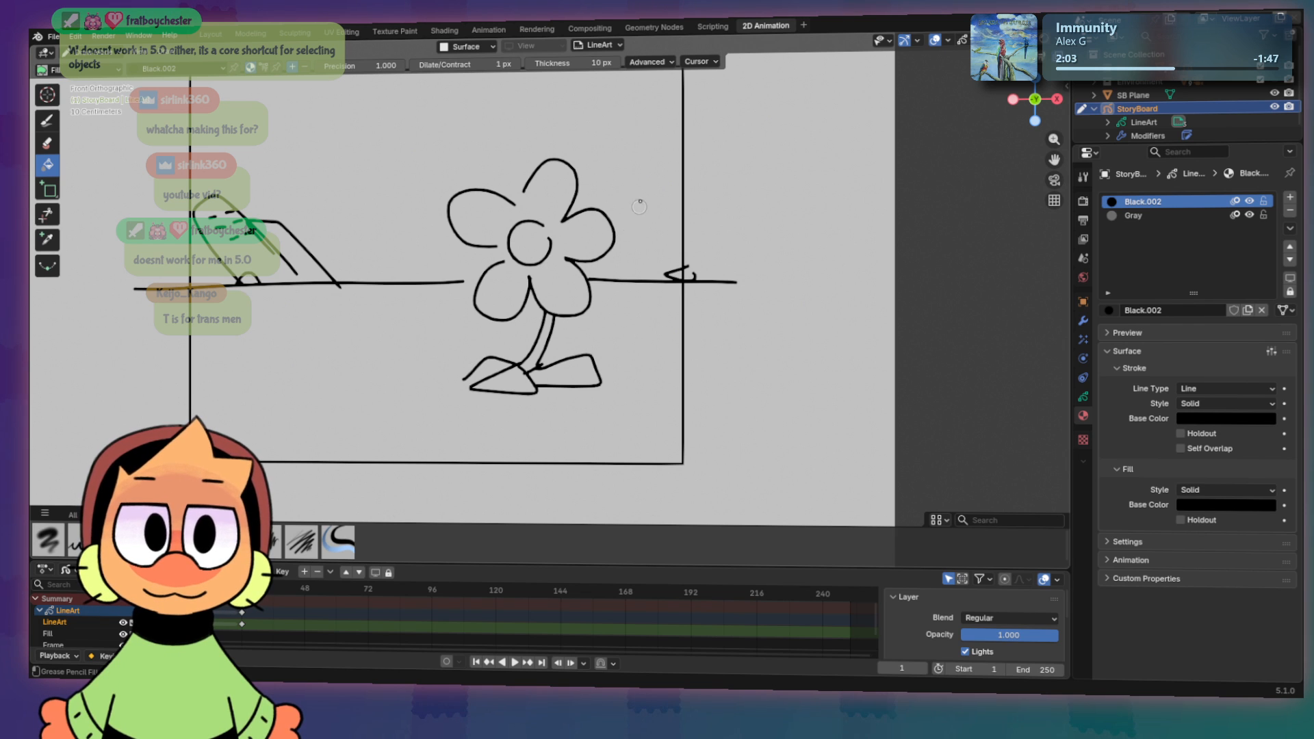
right_click(54, 165)
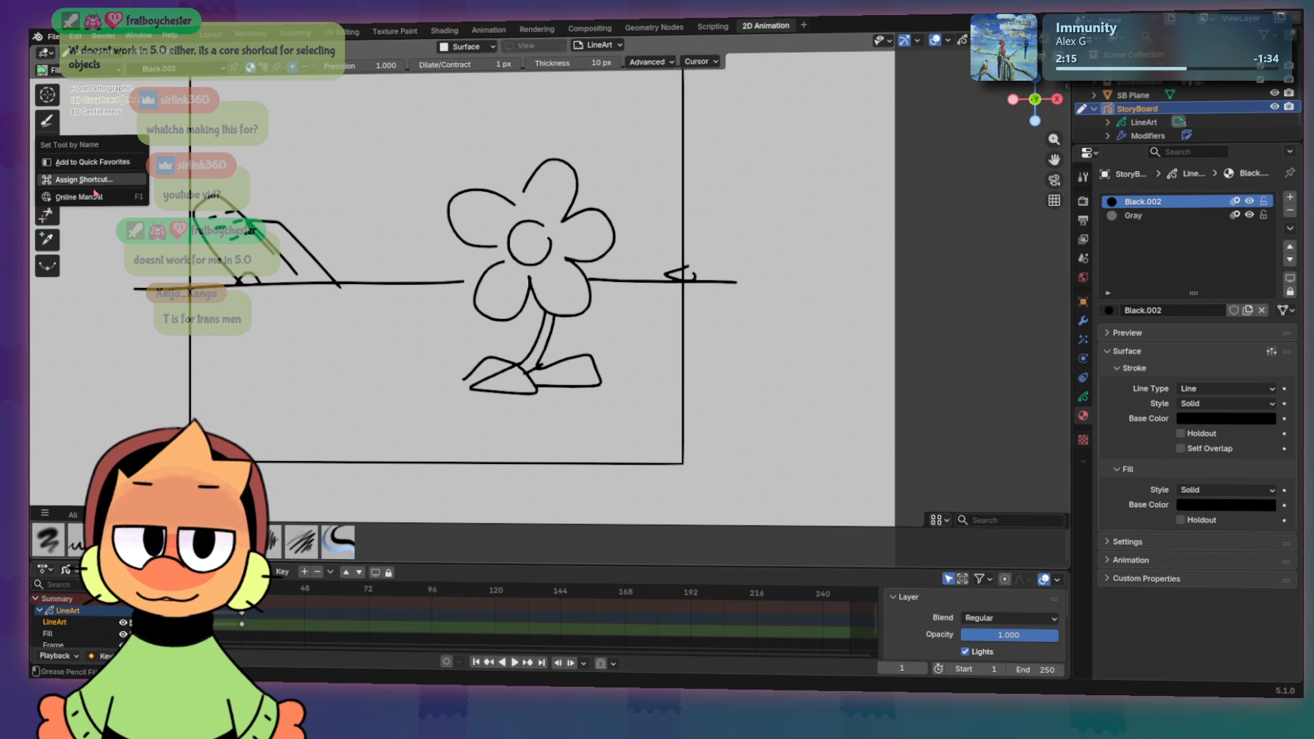
click(92, 161)
key(q)
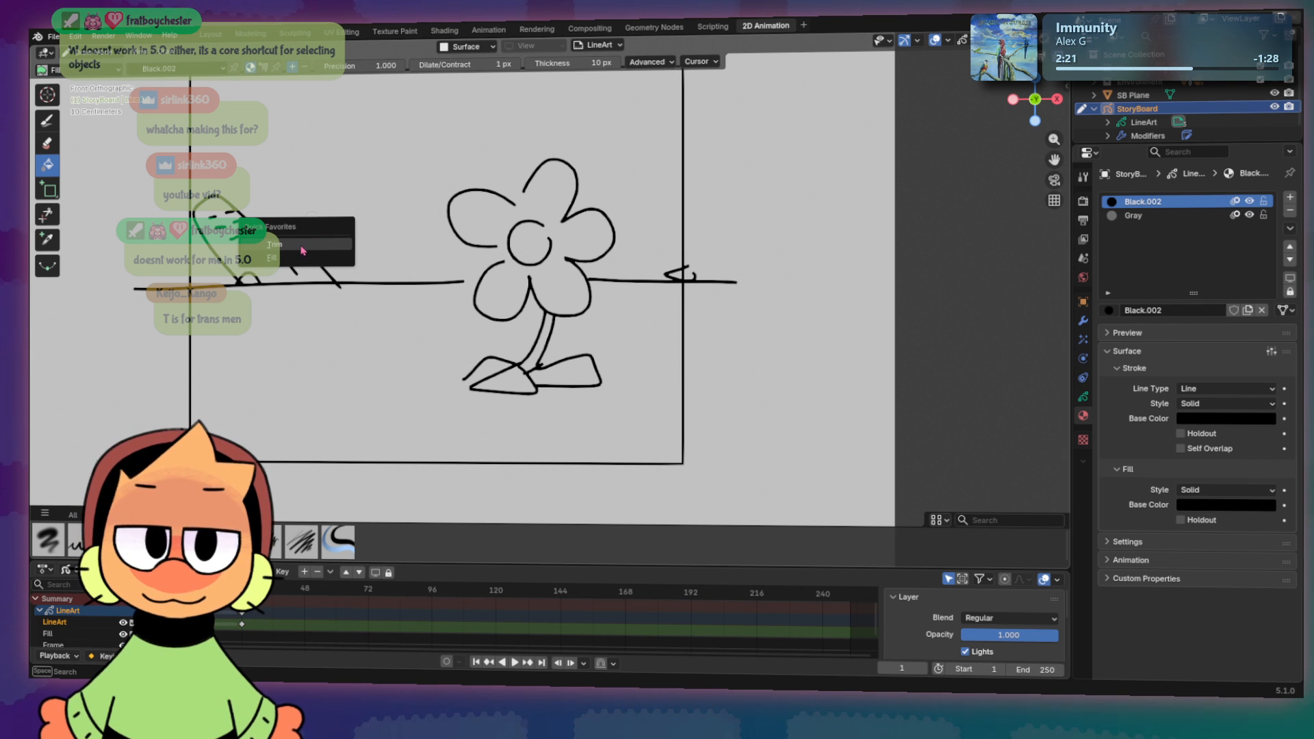
click(308, 241)
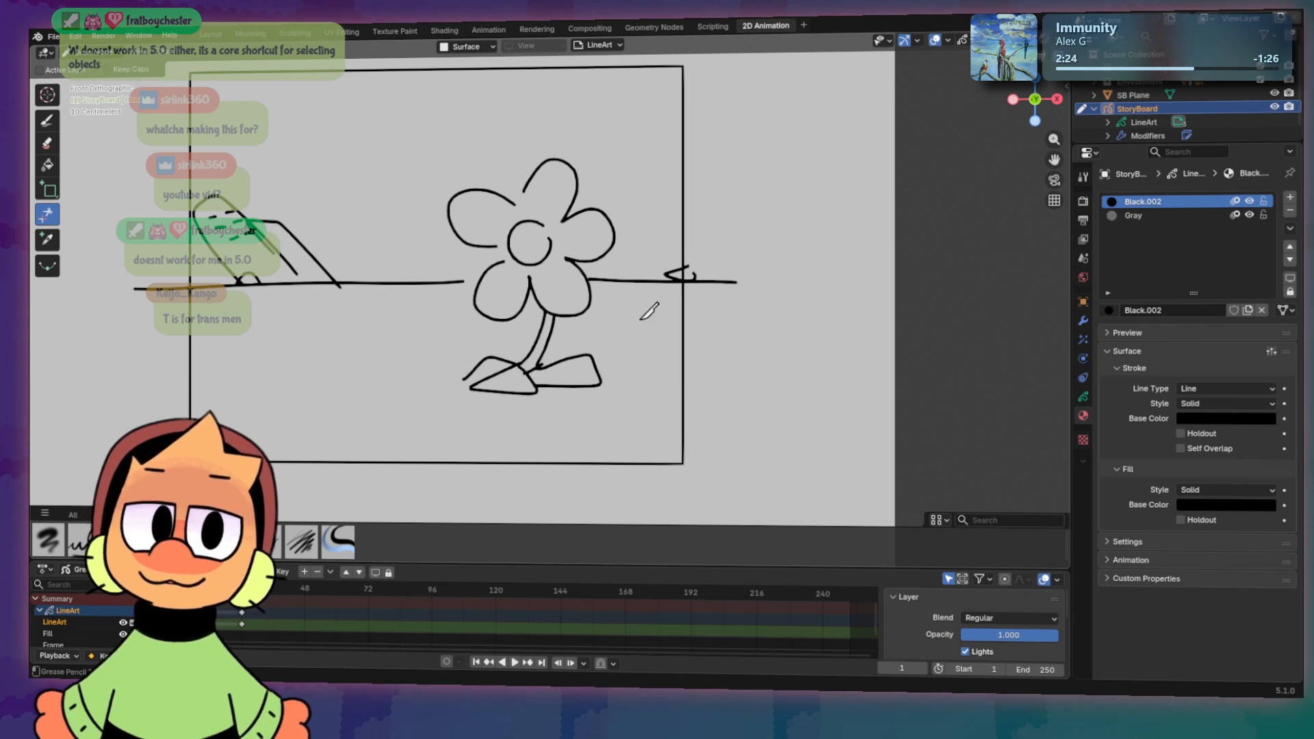
key(b)
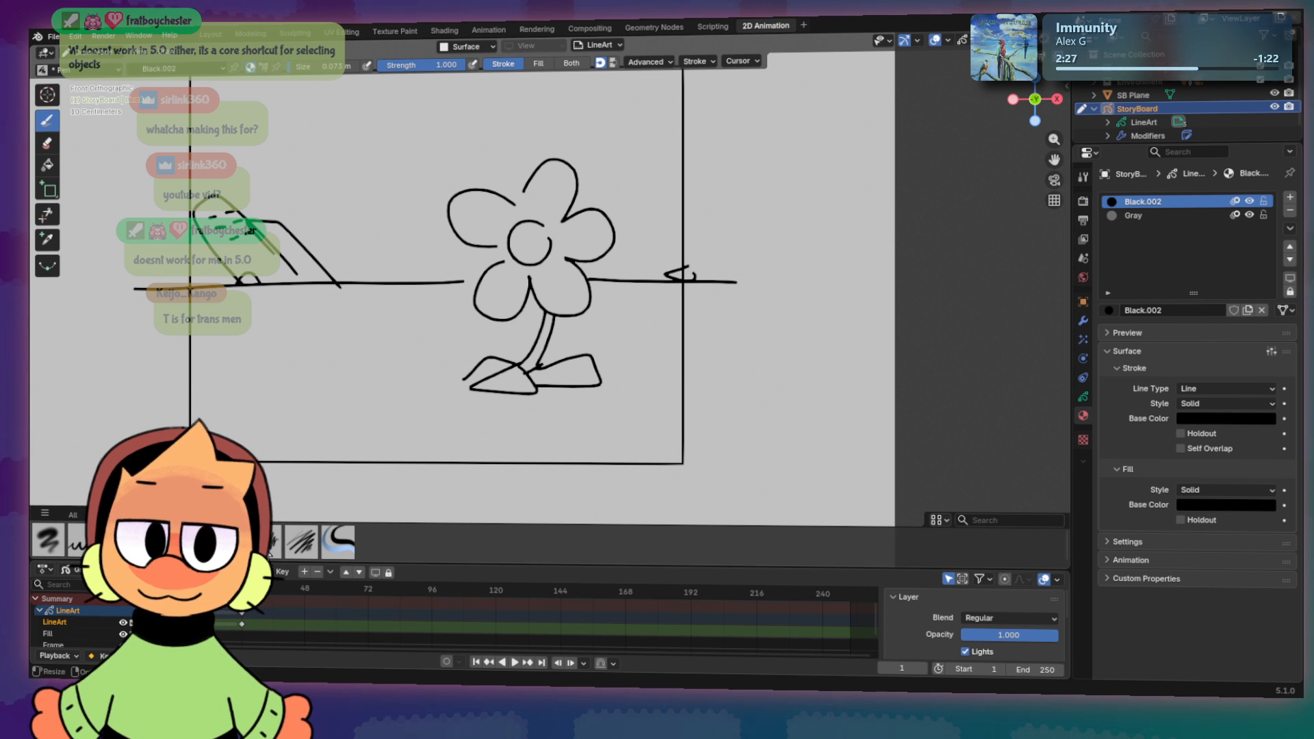
Step: Play the animation briefly, stop it, and step to frame 24
key(space)
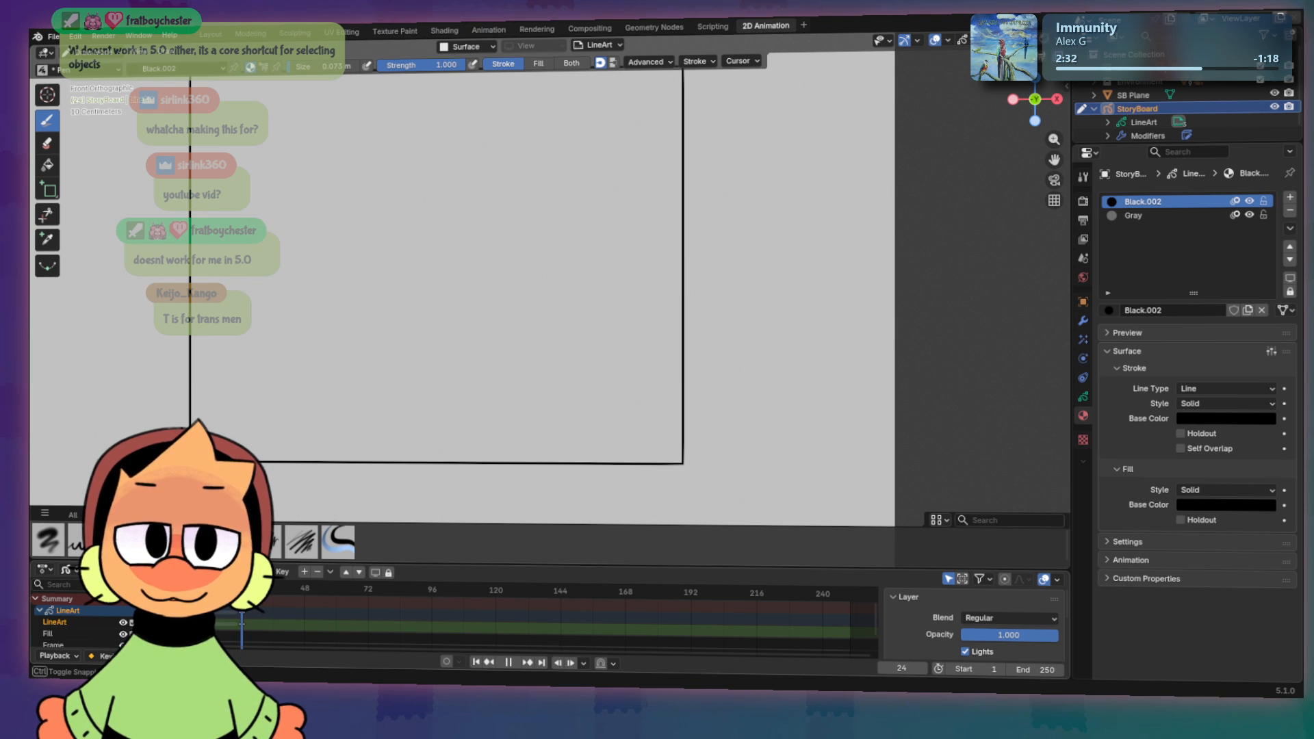
key(space)
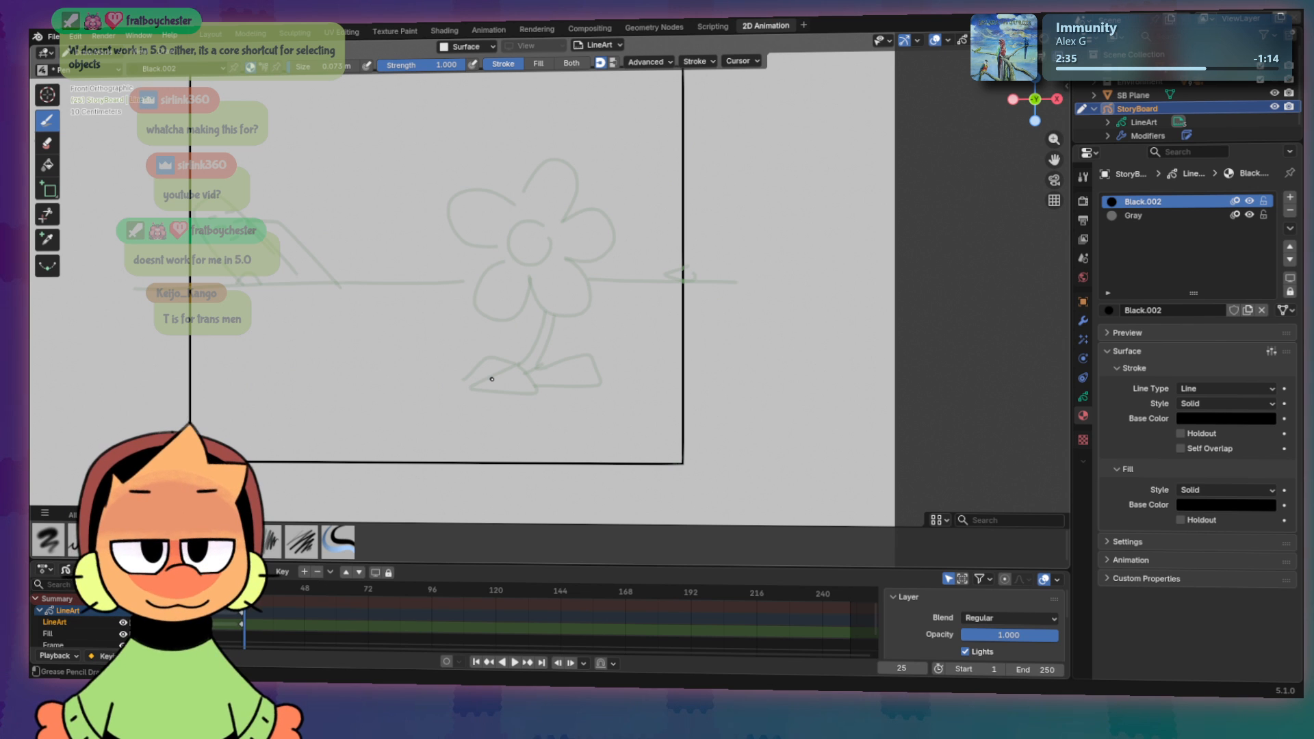
key(Left)
key(Left)
key(Right)
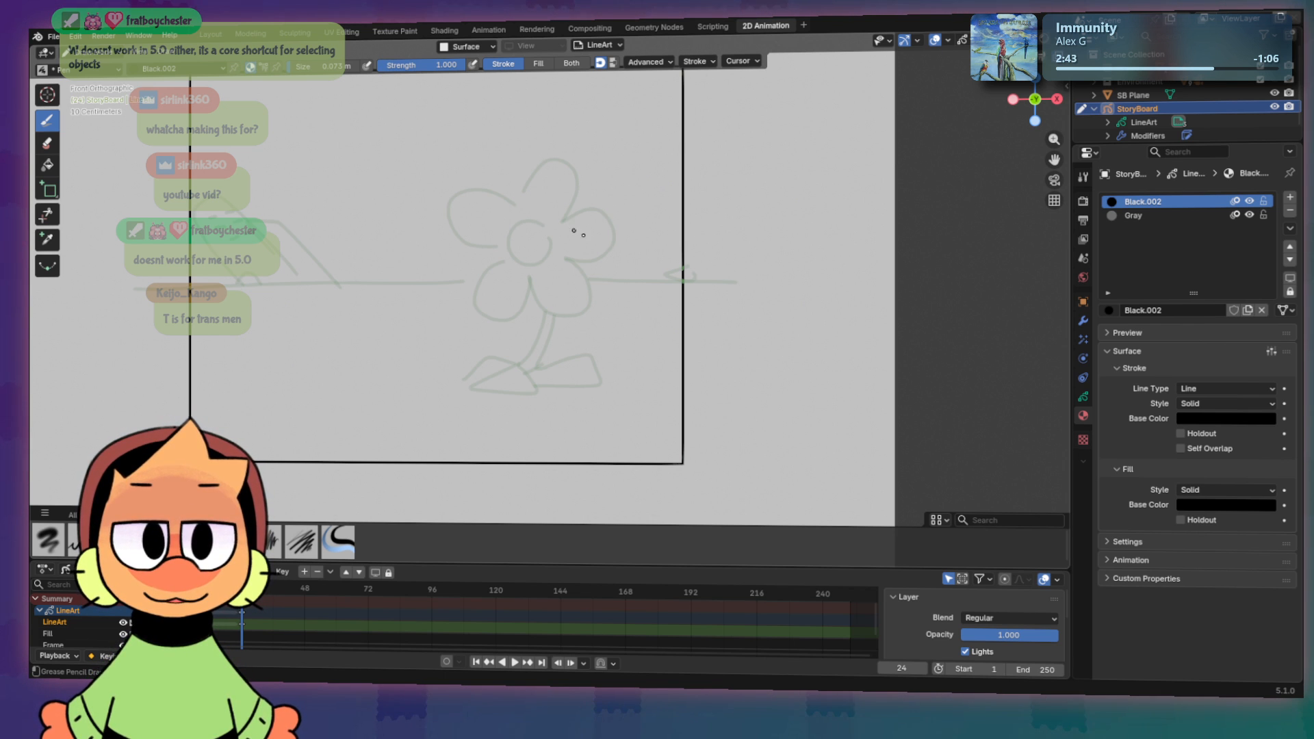
mouse_move(402, 188)
mouse_down()
mouse_move(355, 328)
mouse_move(387, 194)
mouse_up()
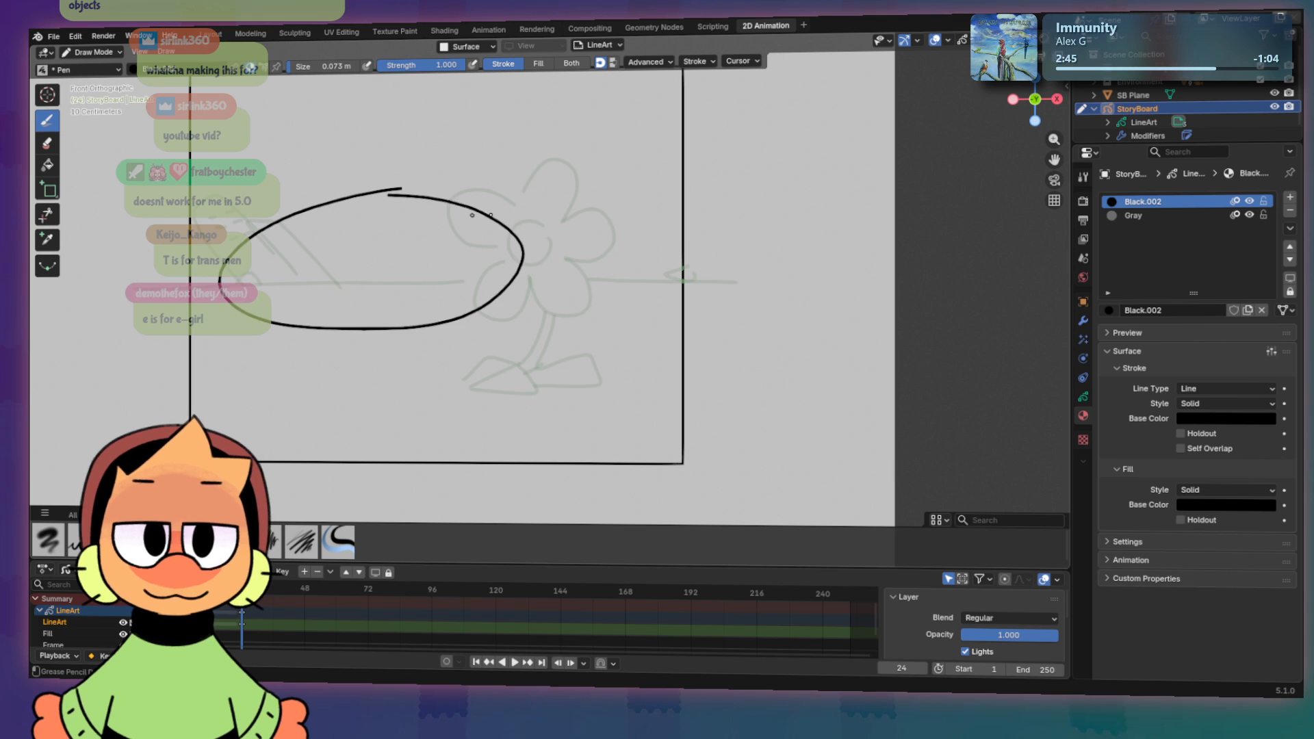
key(ctrl+z)
drag(380, 307, 419, 207)
key(ctrl+z)
mouse_move(546, 176)
mouse_down()
mouse_move(356, 181)
mouse_move(582, 286)
mouse_up()
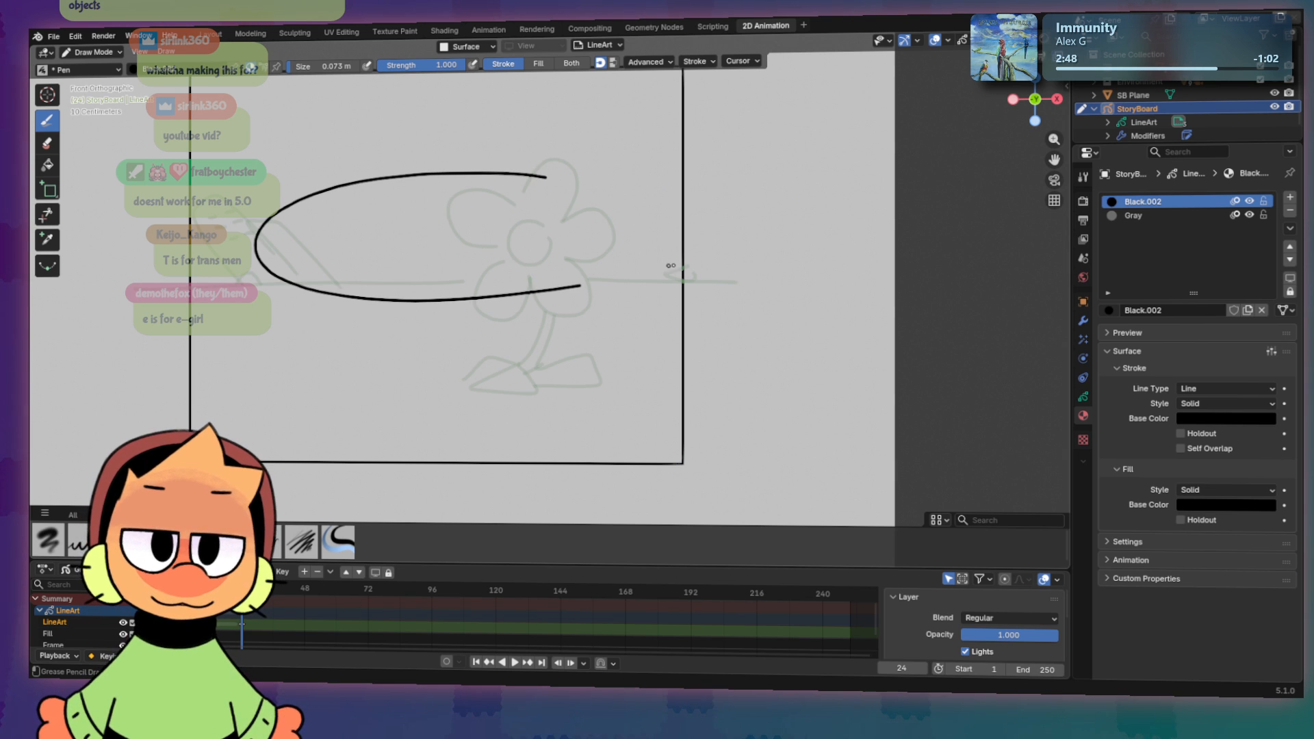
key(ctrl+z)
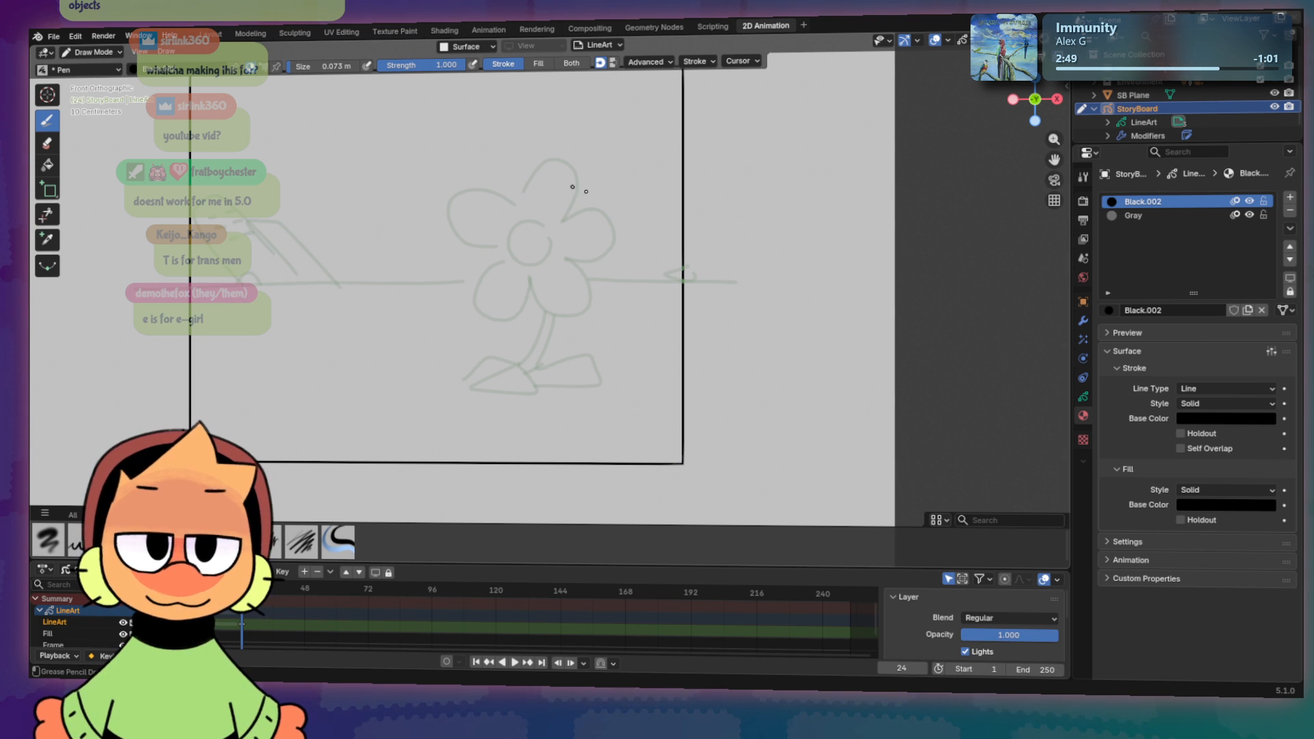
shift+middle_drag(640, 213, 687, 232)
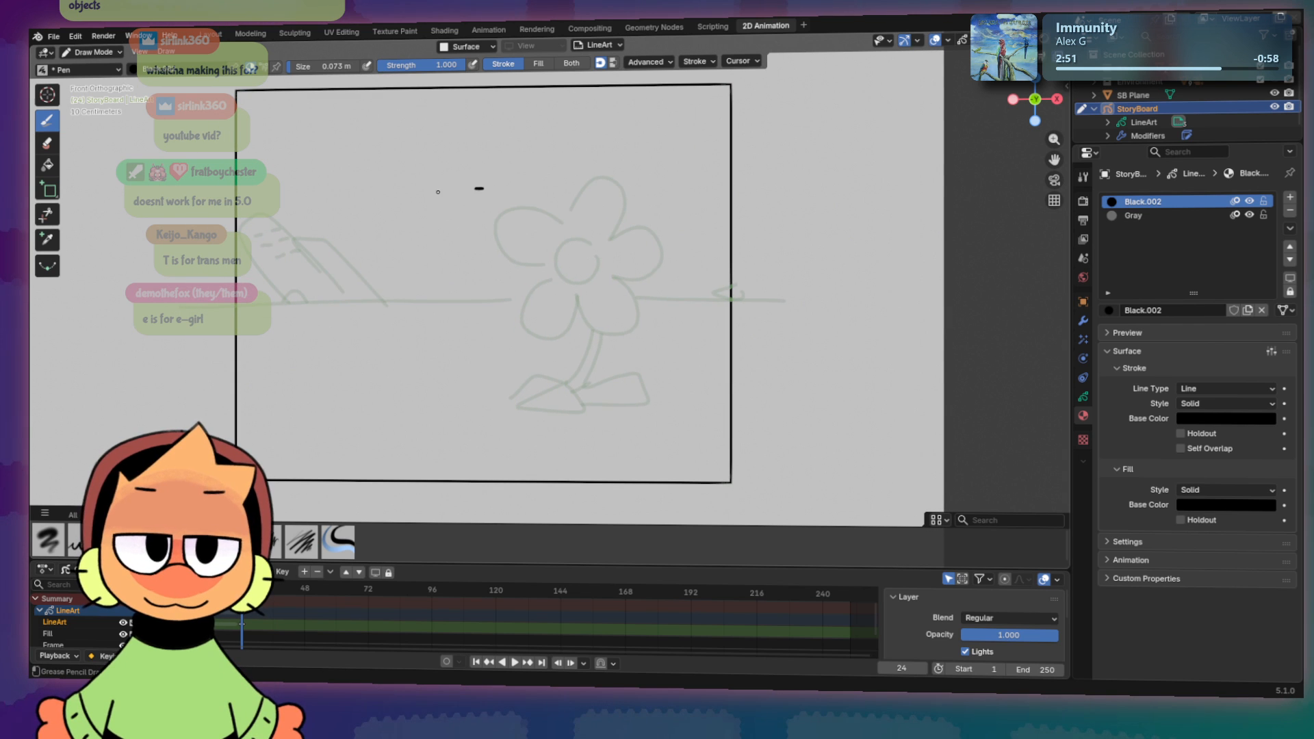
drag(438, 192, 282, 285)
key(ctrl+z)
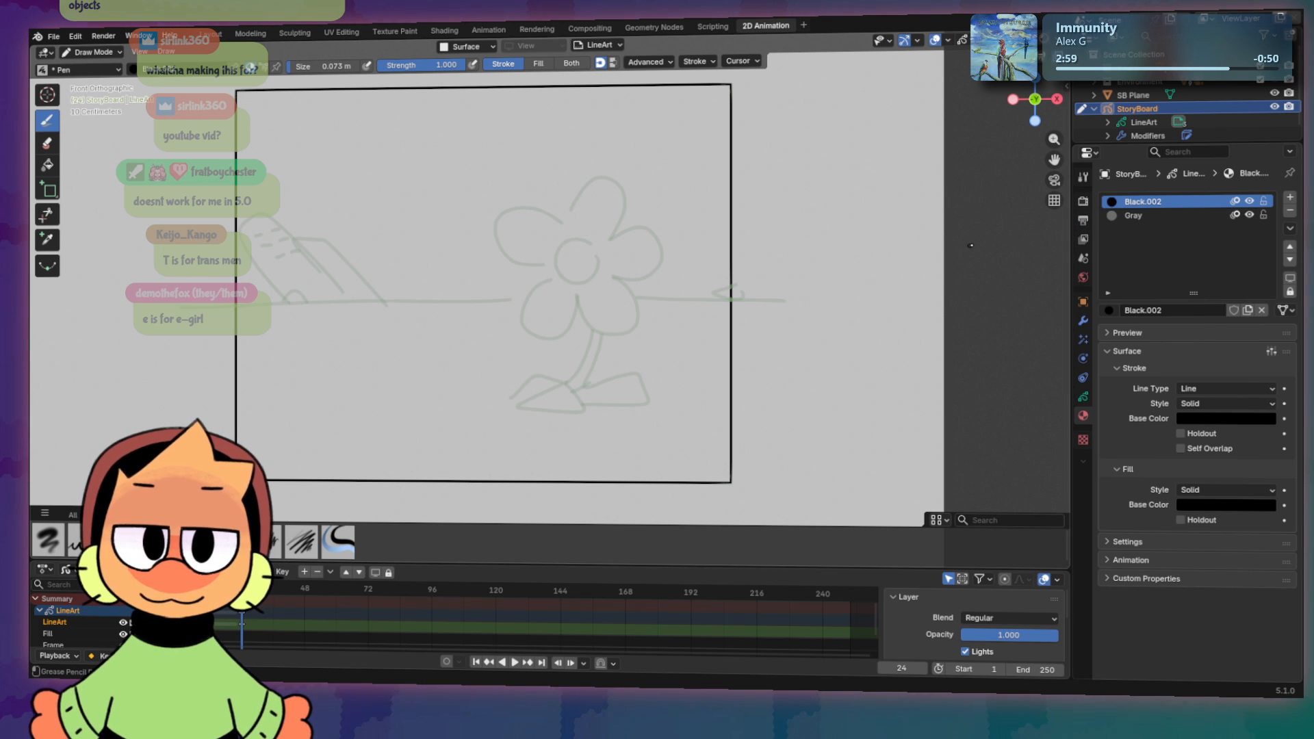
Step: Make the Frame layer active, assign the Gray material to the frame border in Edit Mode, and return to Draw Mode
key(y)
click(729, 328)
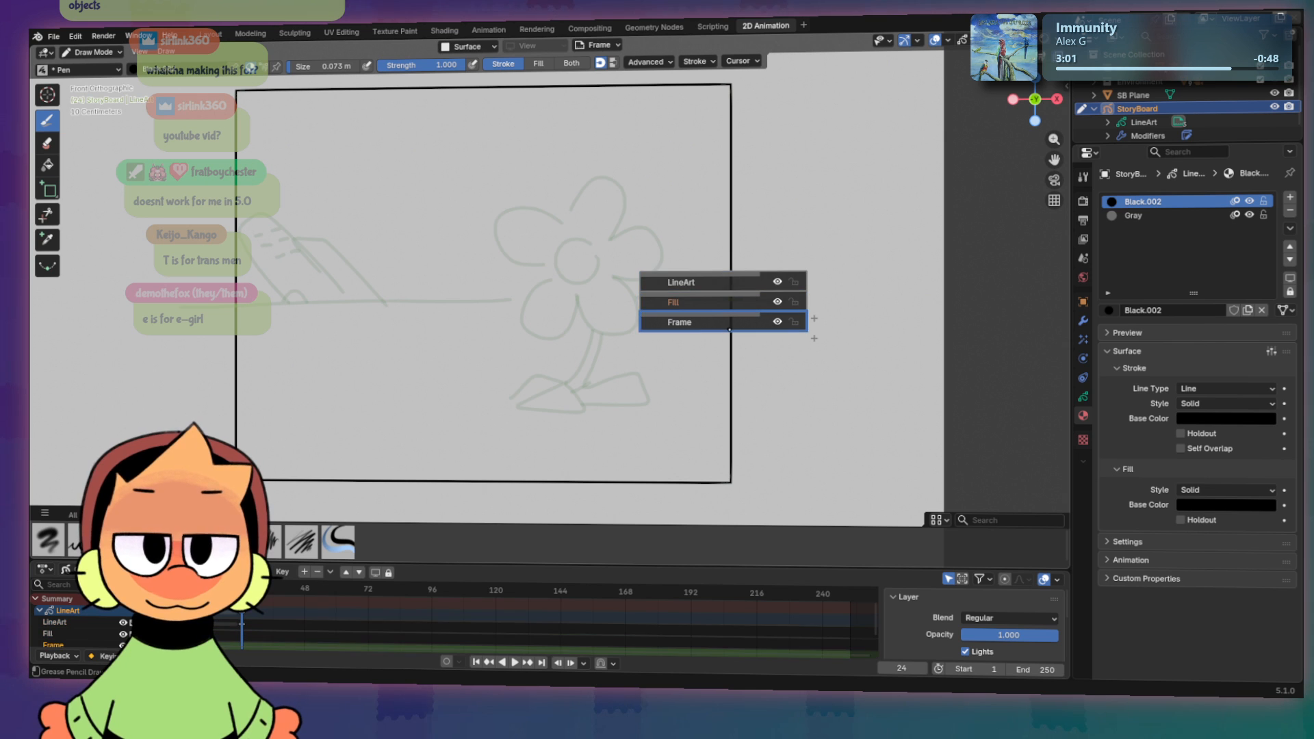
key(Tab)
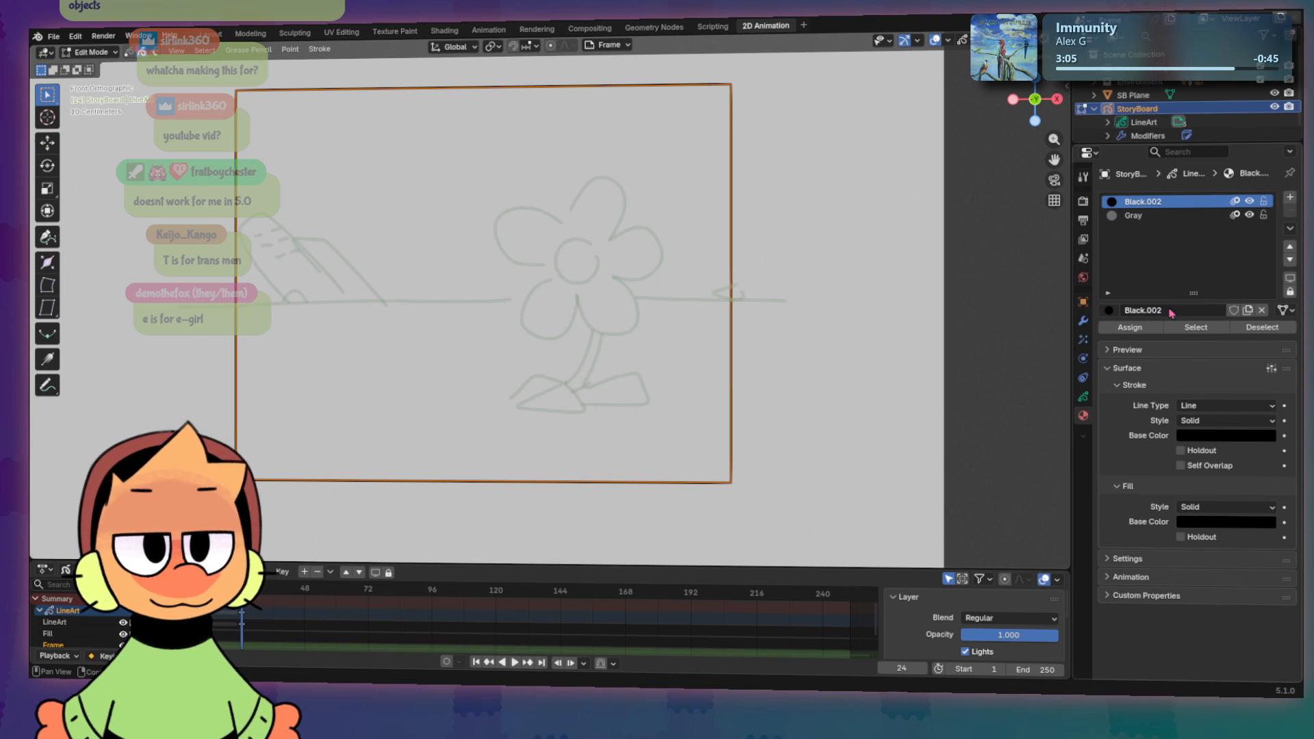
click(1136, 215)
click(1130, 327)
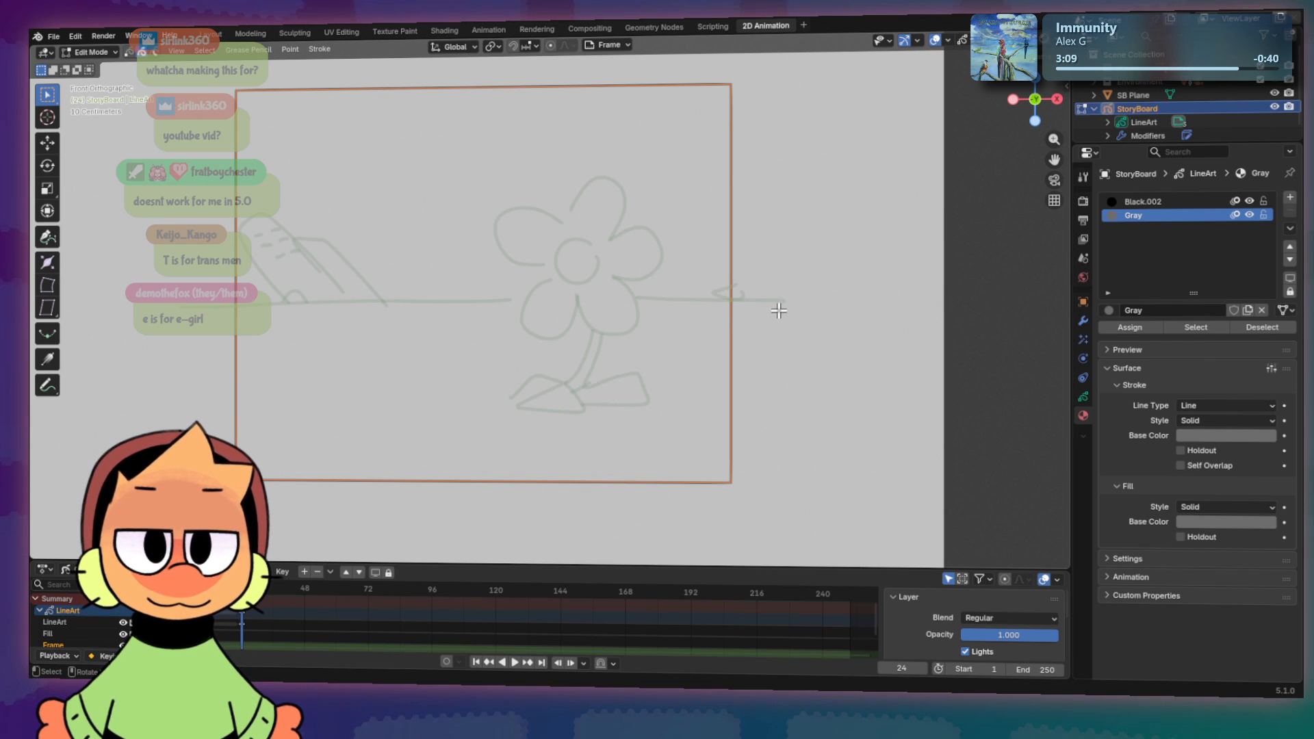
key(ctrl+Tab)
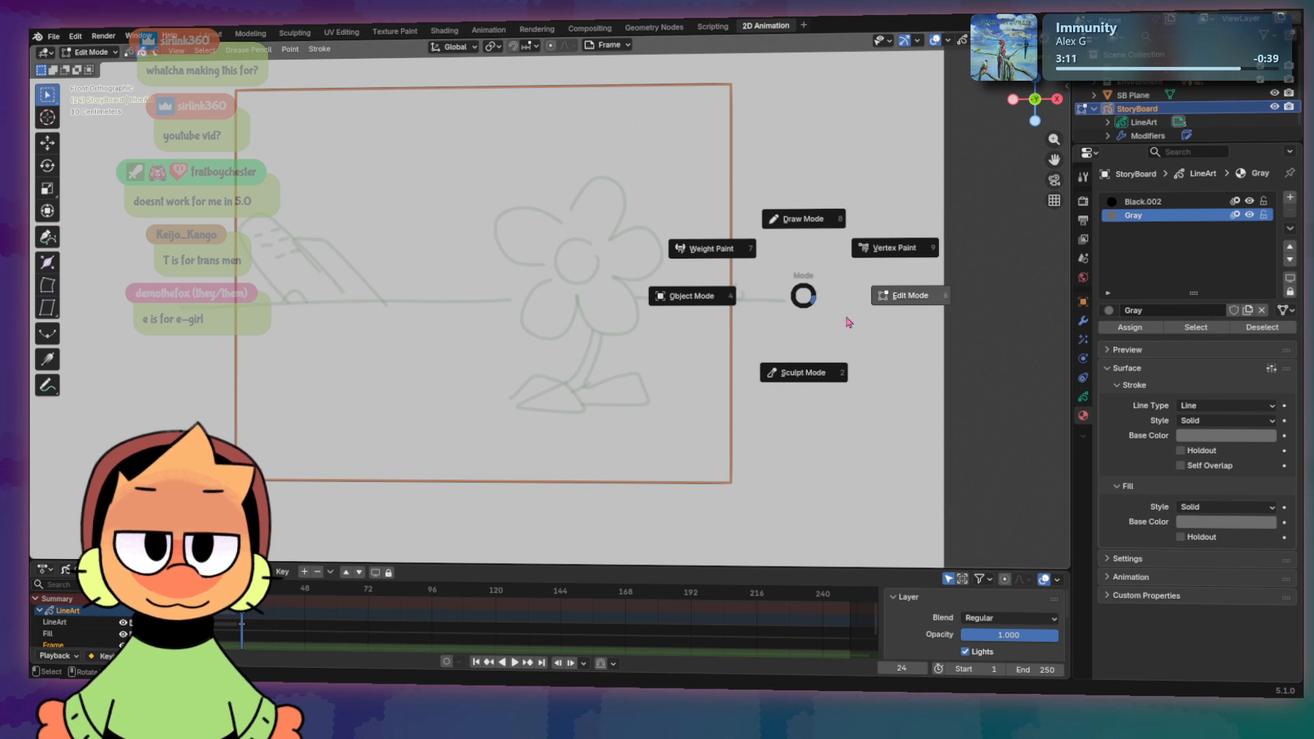
click(814, 219)
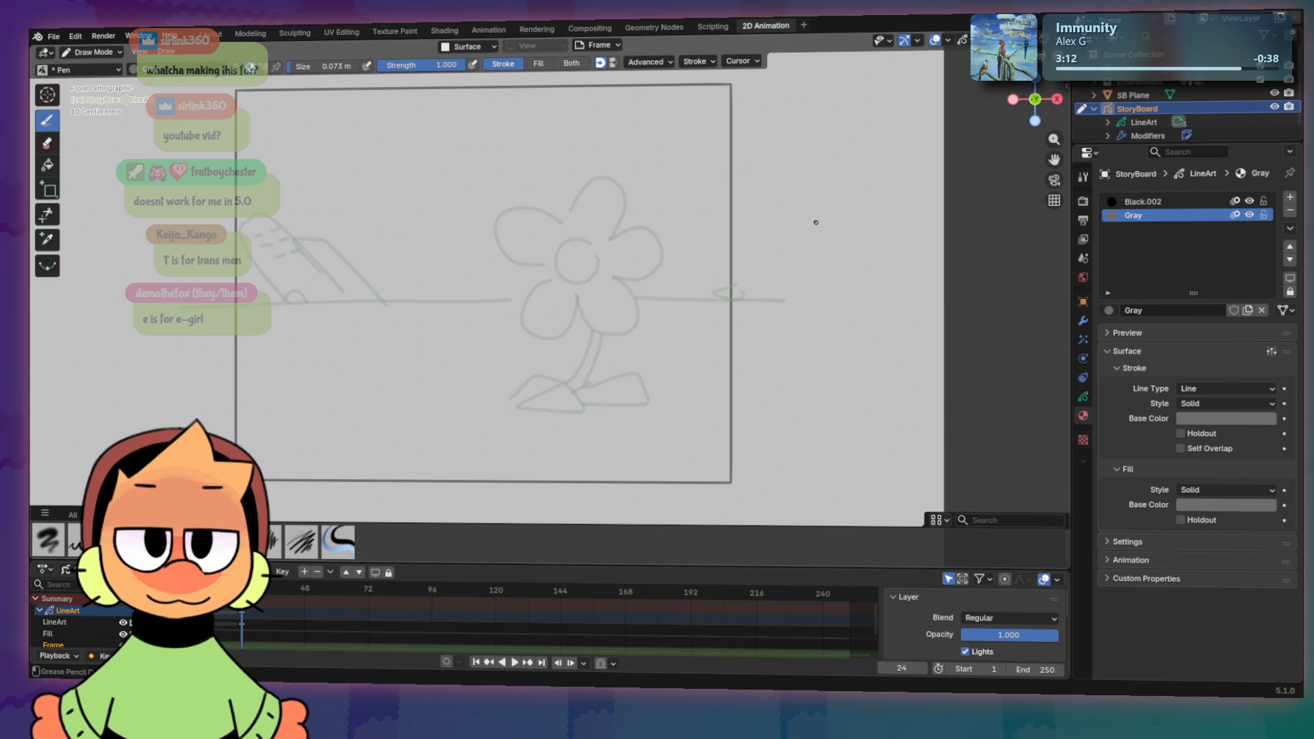
Step: Make LineArt the active layer again and select the Black.002 material
key(y)
click(882, 217)
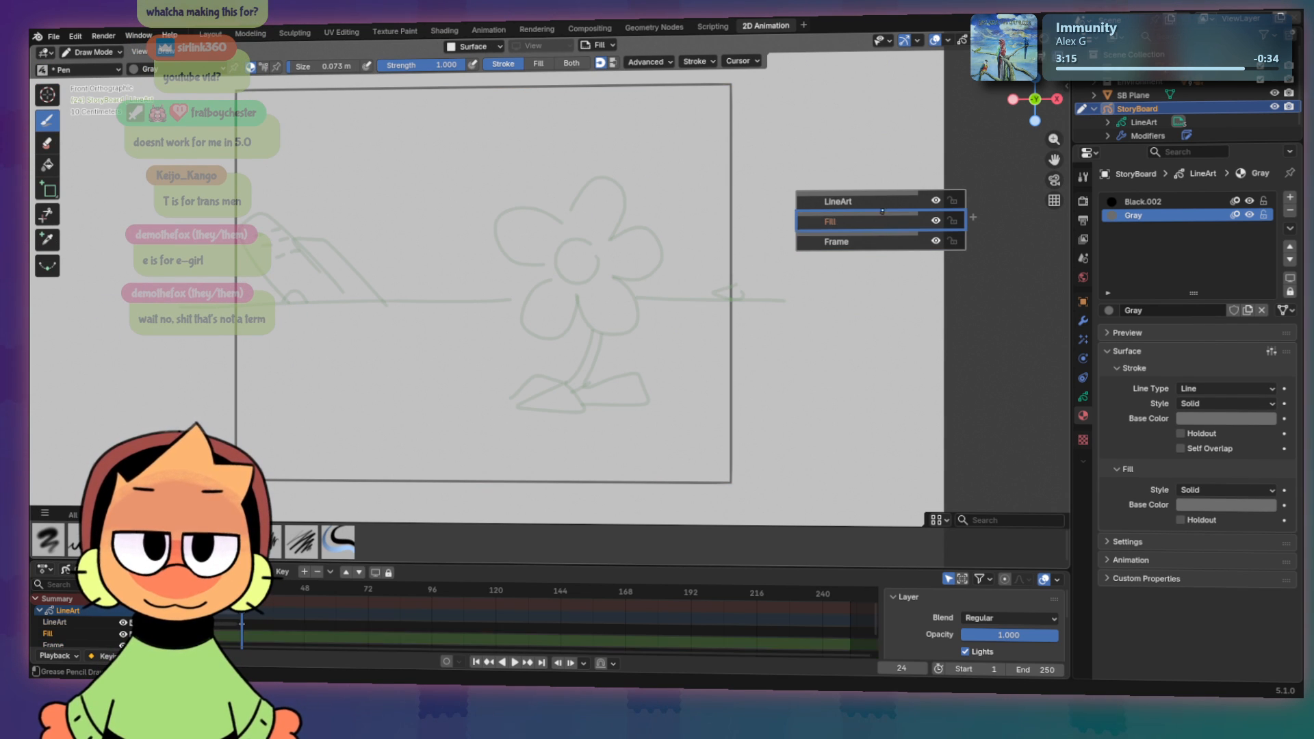
click(883, 203)
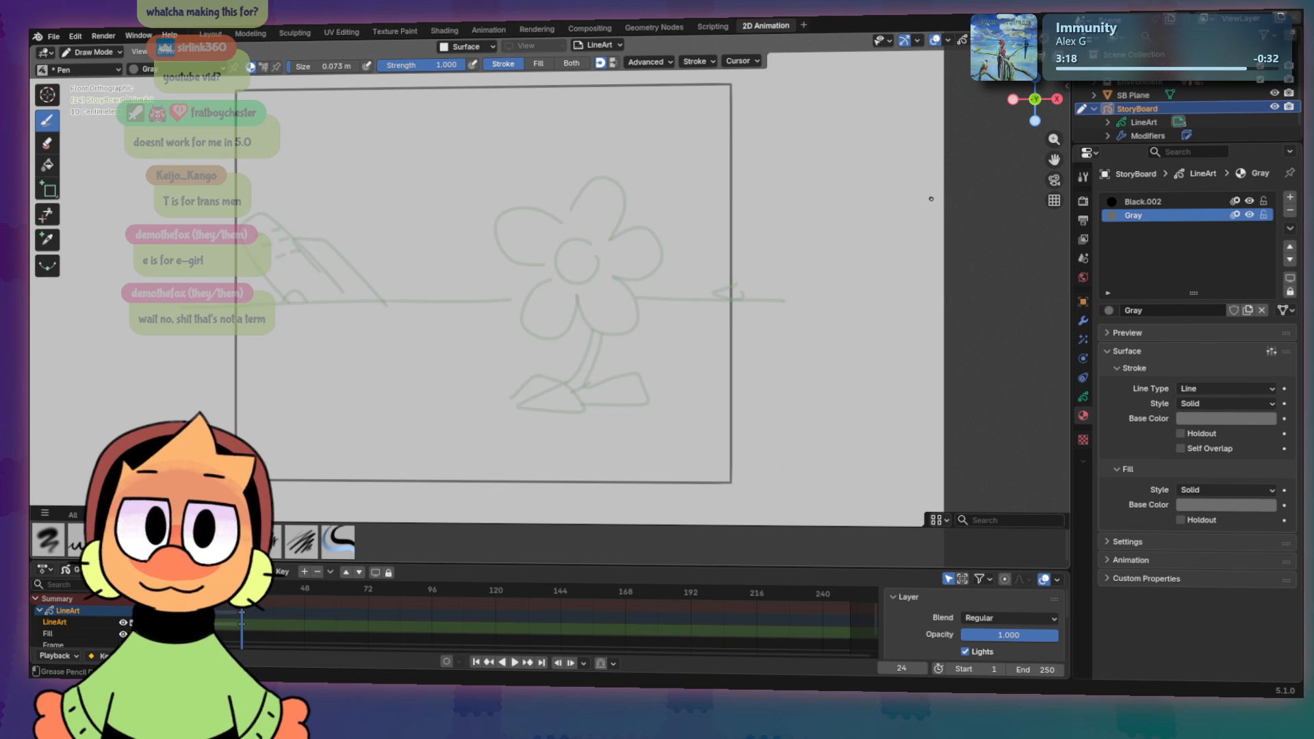
click(1143, 201)
Step: Sketch a large black oval in the frame, with a curved tapering shape extending from its upper side over the ghosted flower
mouse_move(410, 206)
mouse_down()
mouse_move(325, 247)
mouse_move(374, 226)
mouse_up()
key(ctrl+z)
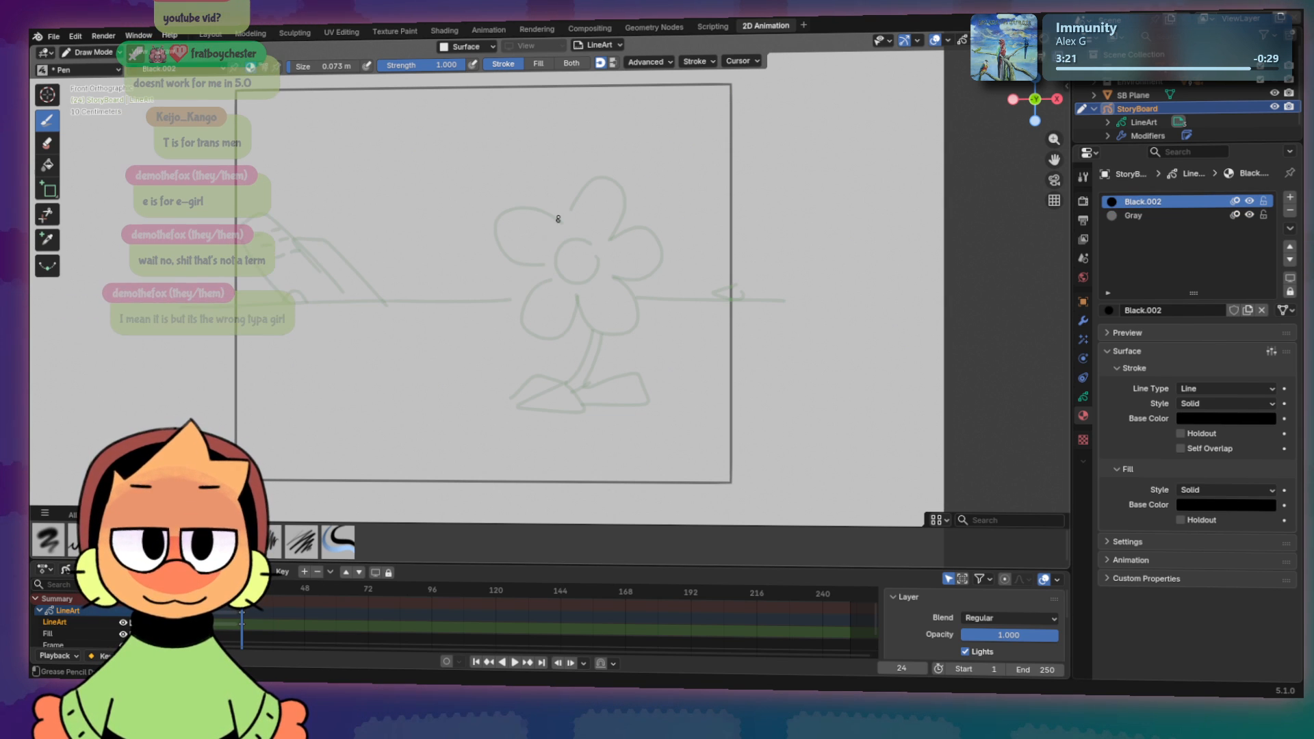
drag(493, 186, 287, 295)
key(ctrl+z)
mouse_move(494, 192)
mouse_down()
mouse_move(340, 326)
mouse_move(602, 200)
mouse_move(661, 221)
mouse_move(554, 313)
mouse_move(623, 224)
mouse_up()
key(ctrl+z)
key(ctrl+z)
drag(532, 275, 637, 209)
key(ctrl+z)
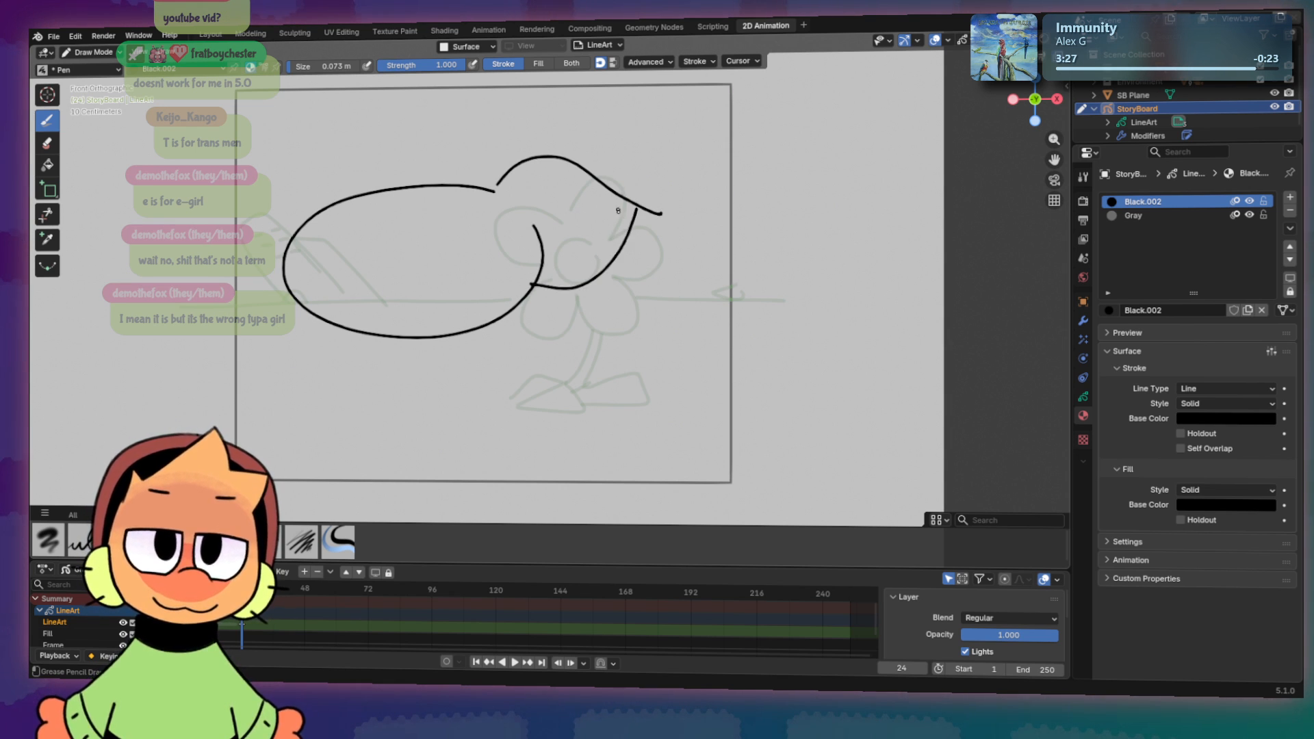
Step: Sketch a small rounded bump on the oval's upper edge, redrawing the stroke until it fits
mouse_move(396, 158)
mouse_down()
mouse_move(413, 137)
mouse_move(453, 205)
mouse_move(435, 132)
mouse_up()
key(ctrl+z)
key(ctrl+z)
mouse_move(373, 190)
mouse_down()
mouse_move(449, 171)
mouse_move(378, 168)
mouse_move(439, 178)
mouse_up()
key(ctrl+z)
key(ctrl+z)
key(ctrl+z)
key(ctrl+z)
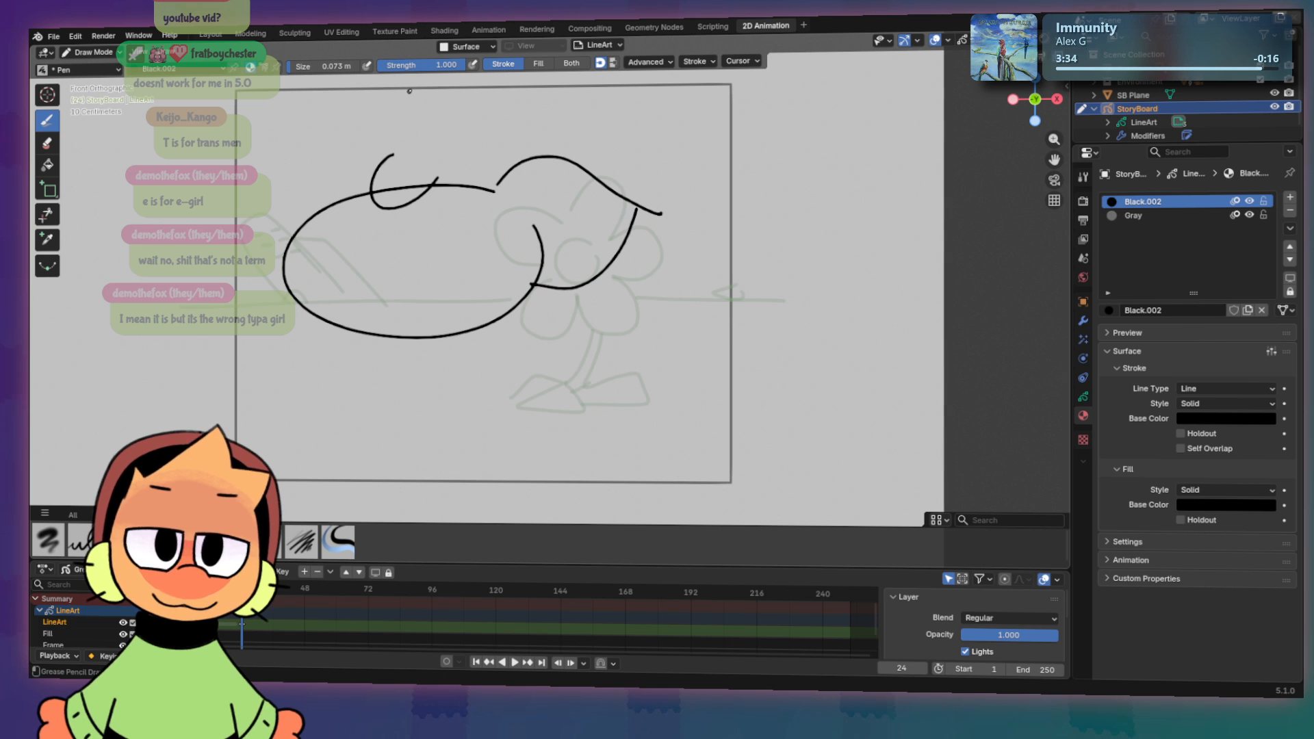
key(ctrl+z)
Step: Add an upright line above the bump, a second rounded bump beside it, and short dividing lines inside both
mouse_move(409, 91)
mouse_down()
mouse_move(381, 146)
mouse_move(486, 198)
mouse_move(515, 165)
mouse_move(493, 148)
mouse_move(503, 195)
mouse_up()
key(ctrl+z)
key(ctrl+z)
key(ctrl+z)
drag(399, 190, 396, 203)
drag(382, 187, 377, 206)
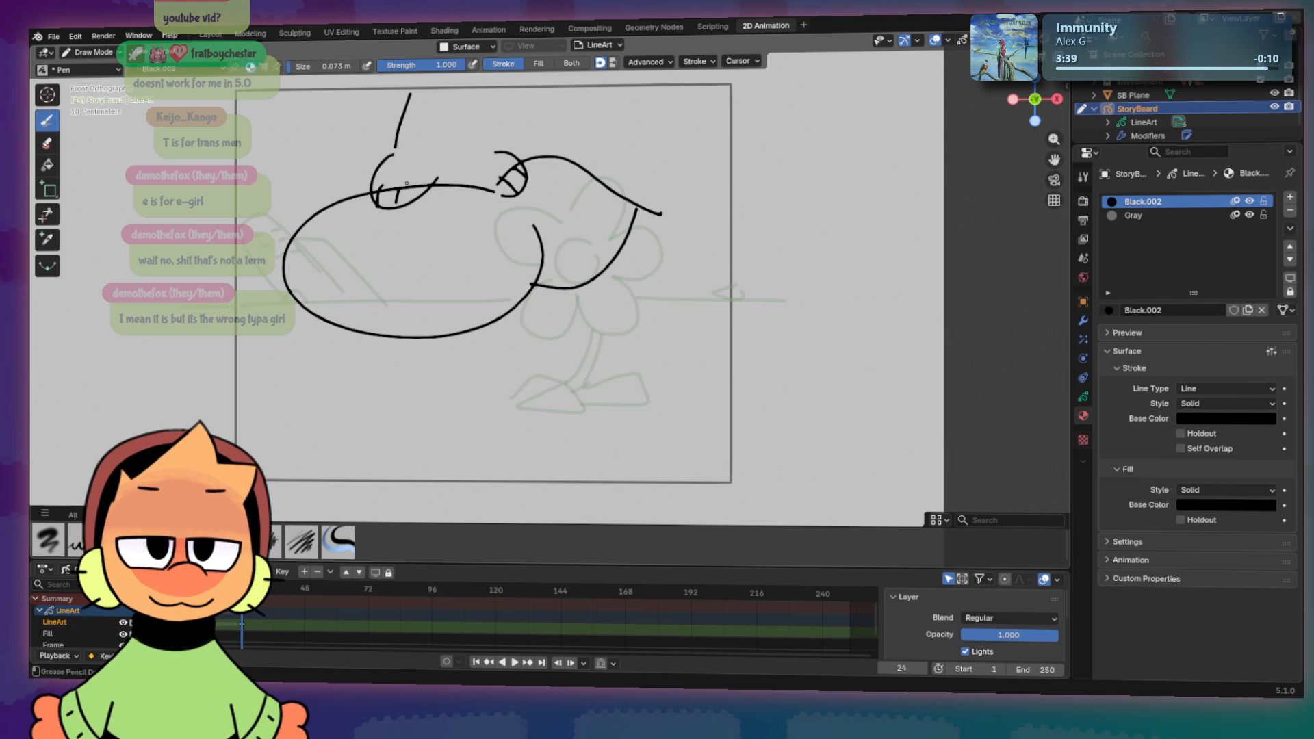
Step: Draw a scalloped edge inside the tapering shape and a long diagonal curve running from the oval past the frame's lower corner
drag(580, 174, 621, 236)
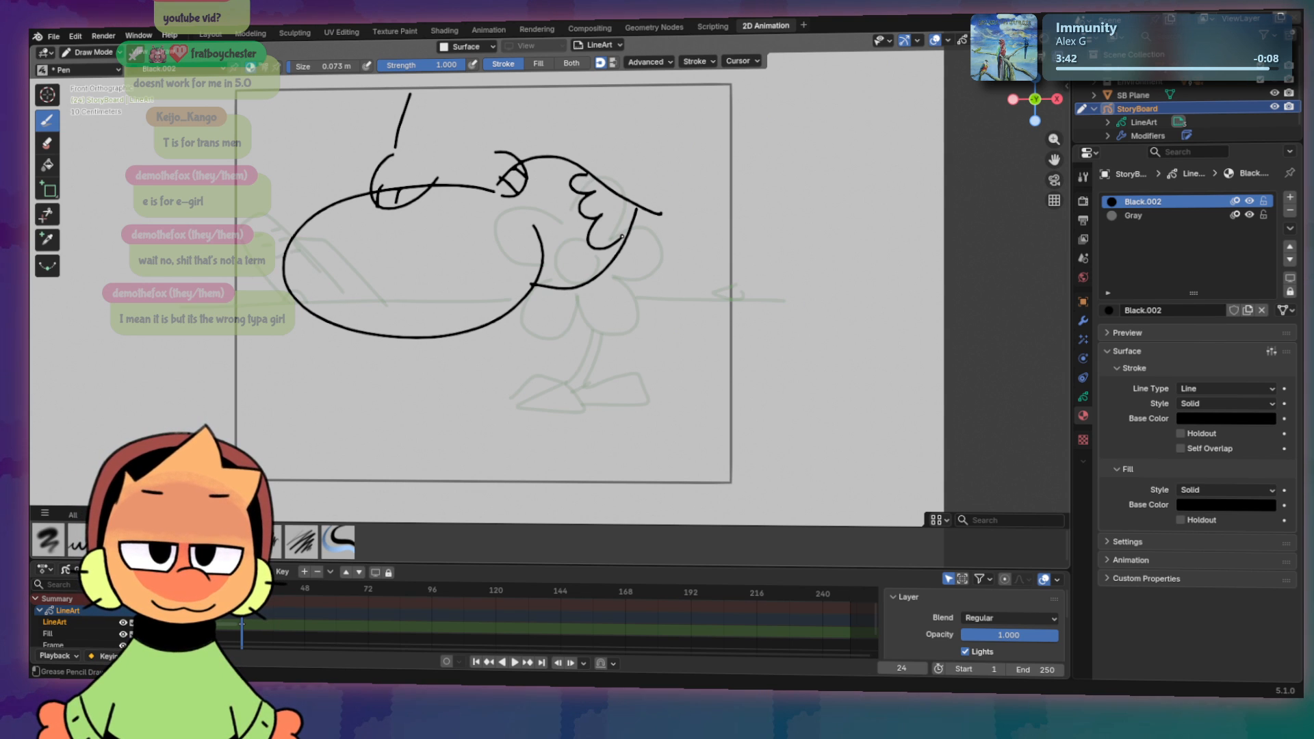
drag(452, 272, 206, 418)
drag(195, 352, 181, 389)
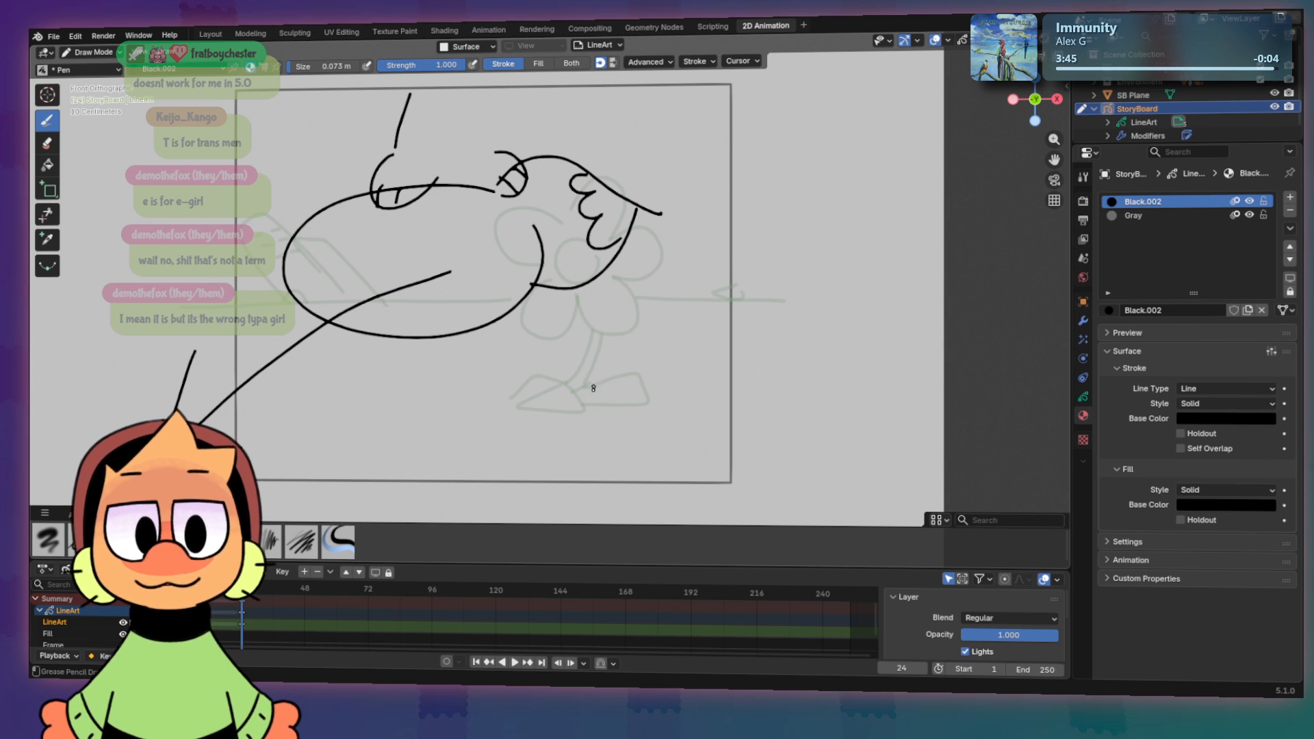
Step: Sketch a flower with a curved double-line stem and a petalled head beside the oval, overlapping the frame edge
drag(587, 390, 657, 287)
key(ctrl+z)
drag(579, 412, 656, 293)
key(ctrl+z)
mouse_move(584, 417)
mouse_down()
mouse_move(651, 318)
mouse_move(656, 344)
mouse_up()
key(ctrl+z)
key(ctrl+z)
key(ctrl+z)
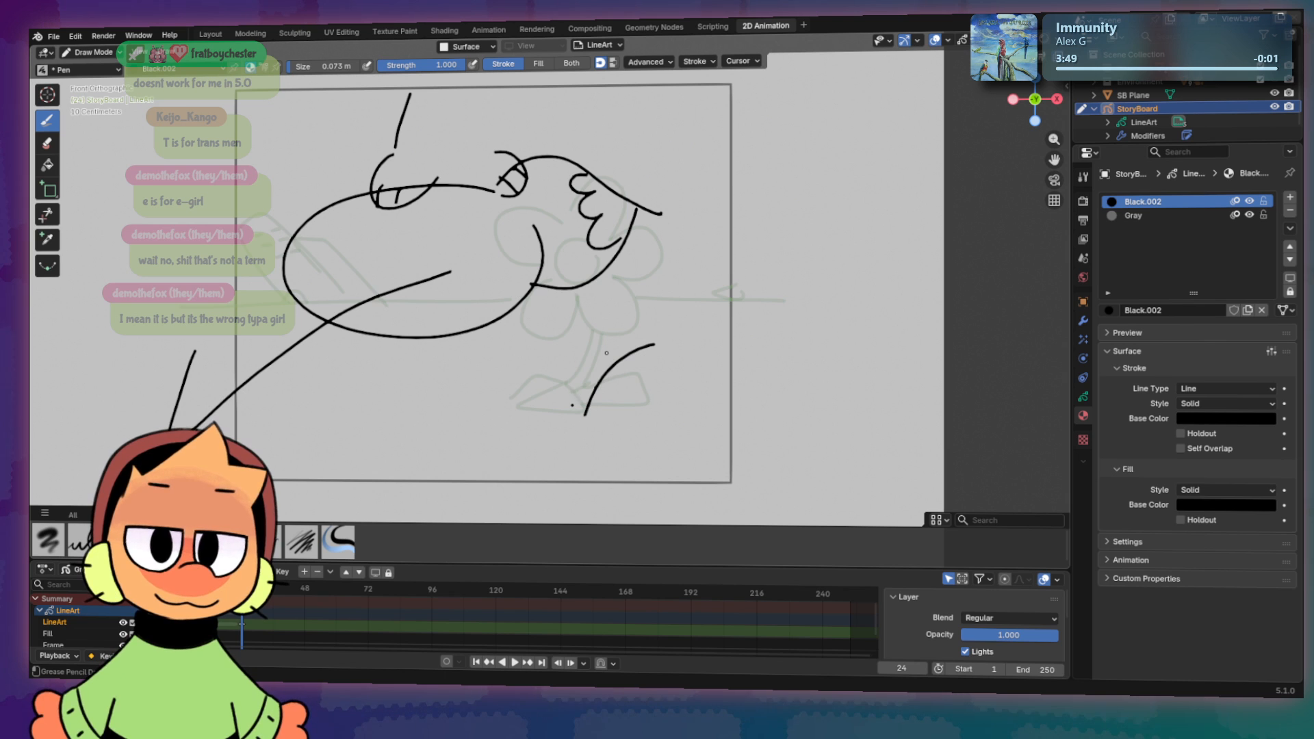
drag(572, 406, 635, 337)
key(ctrl+z)
drag(575, 407, 575, 402)
mouse_move(691, 295)
mouse_down()
mouse_move(644, 344)
mouse_move(637, 301)
mouse_move(715, 302)
mouse_move(693, 341)
mouse_move(652, 346)
mouse_up()
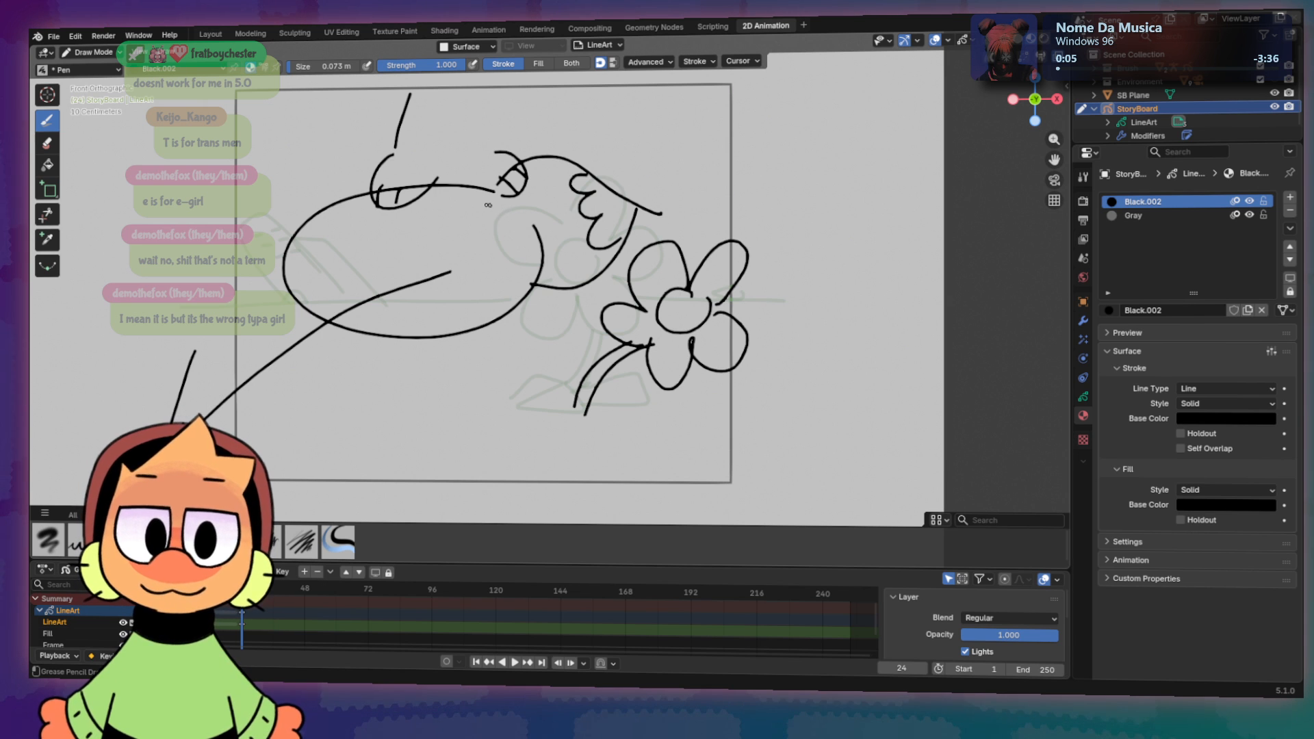
Step: Sketch small rounded finger-like shapes and a second upright line above the oval, redrawing strokes as needed
click(426, 94)
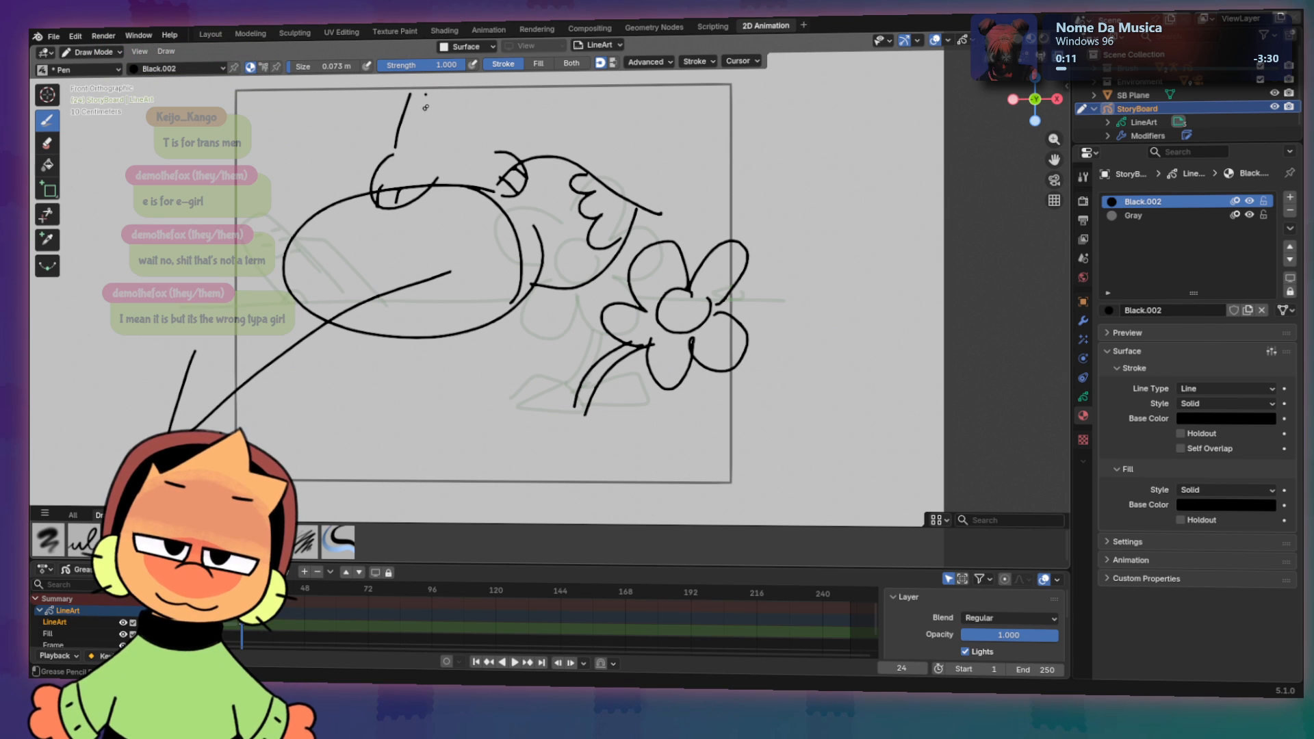
mouse_move(414, 97)
mouse_down()
mouse_move(415, 137)
mouse_move(472, 104)
mouse_up()
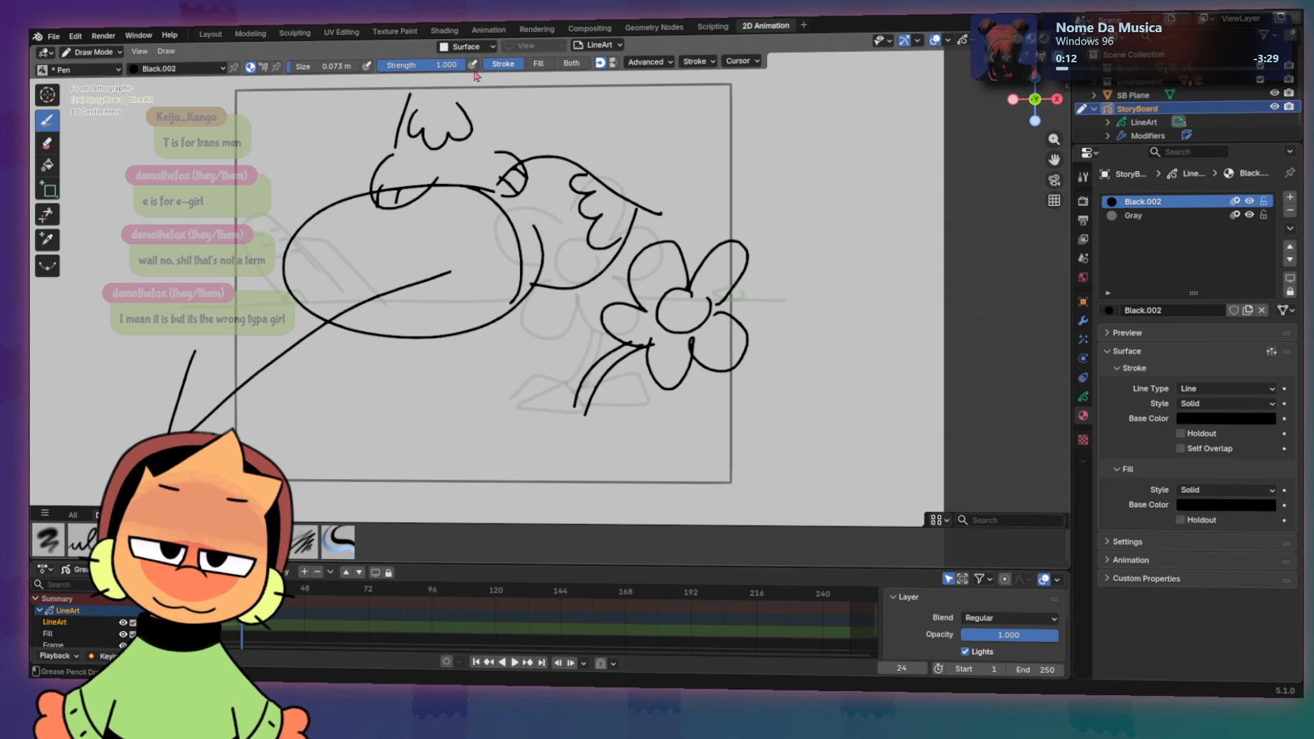
key(ctrl+z)
mouse_move(393, 88)
mouse_down()
mouse_move(431, 137)
mouse_move(489, 73)
mouse_up()
key(ctrl+z)
key(ctrl+z)
mouse_move(485, 142)
mouse_down()
mouse_move(490, 82)
mouse_move(440, 145)
mouse_move(486, 143)
mouse_up()
drag(460, 94, 467, 123)
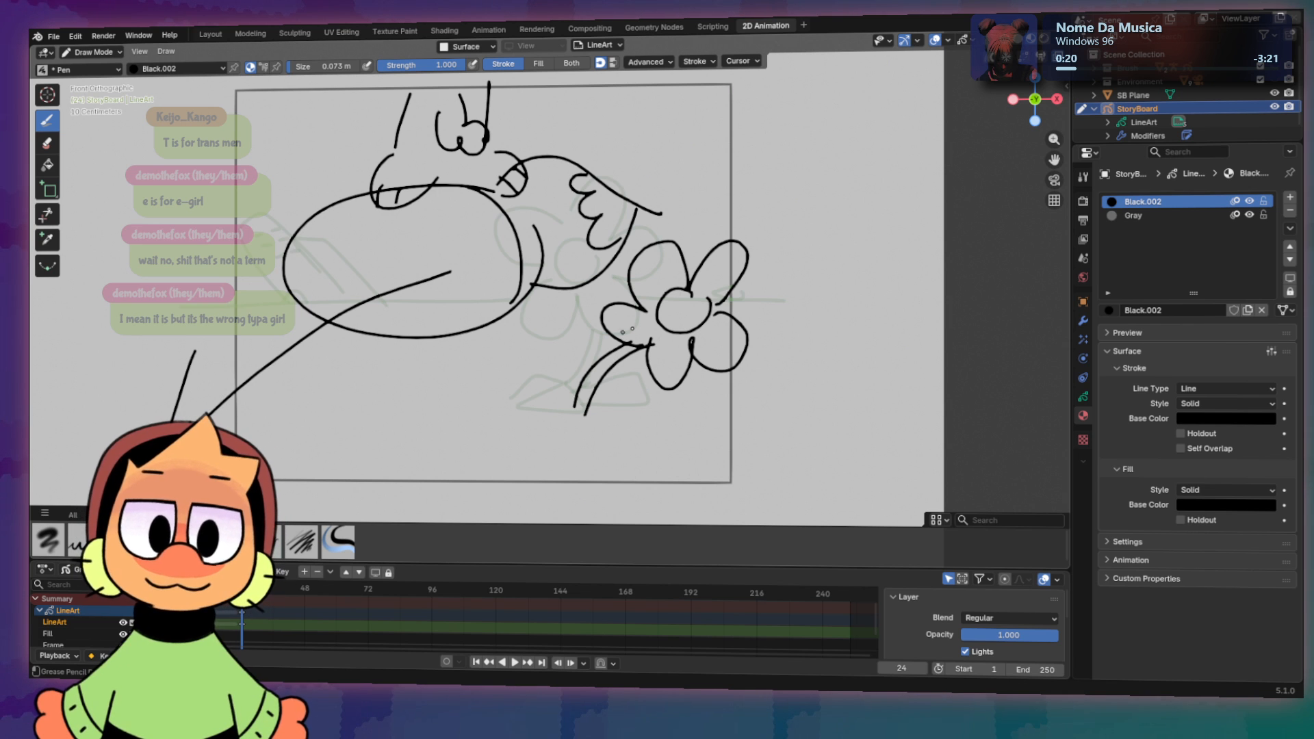
Step: Draw the horizon line in separate segments that stop at the oval and the flower instead of crossing them
drag(215, 307, 763, 298)
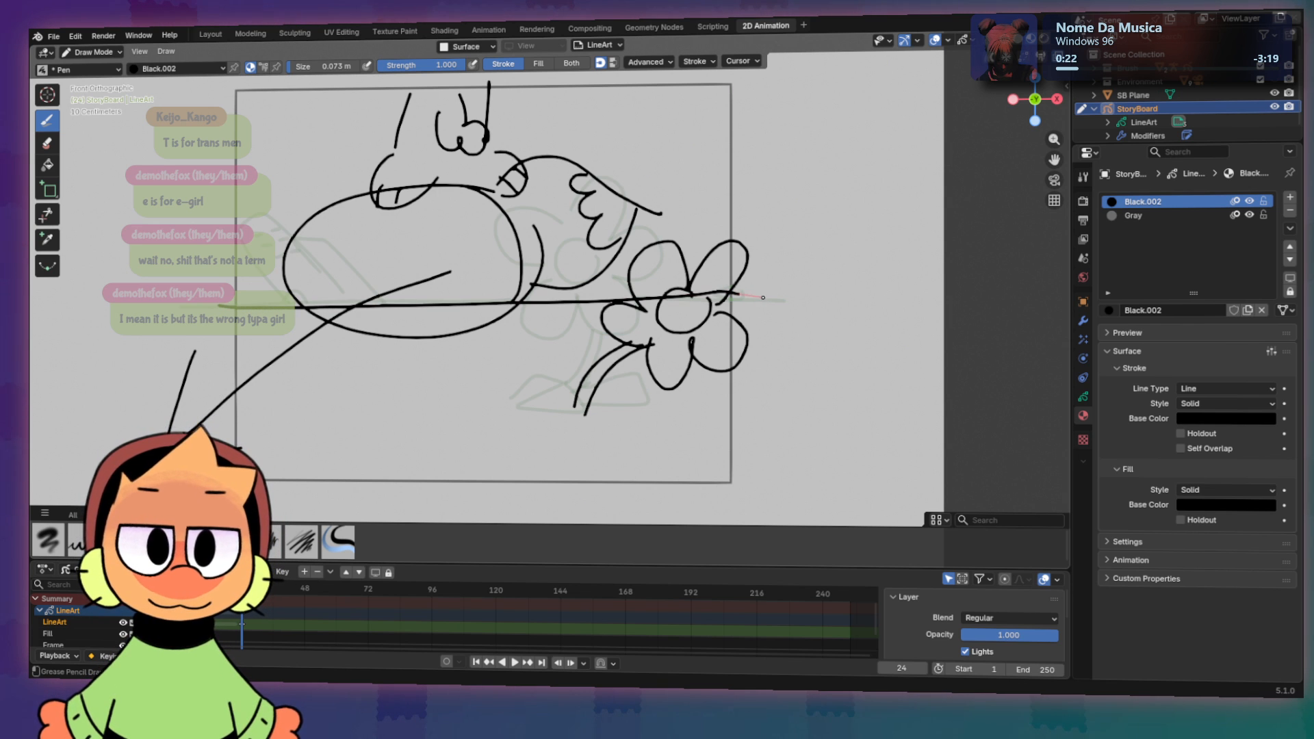
key(ctrl+z)
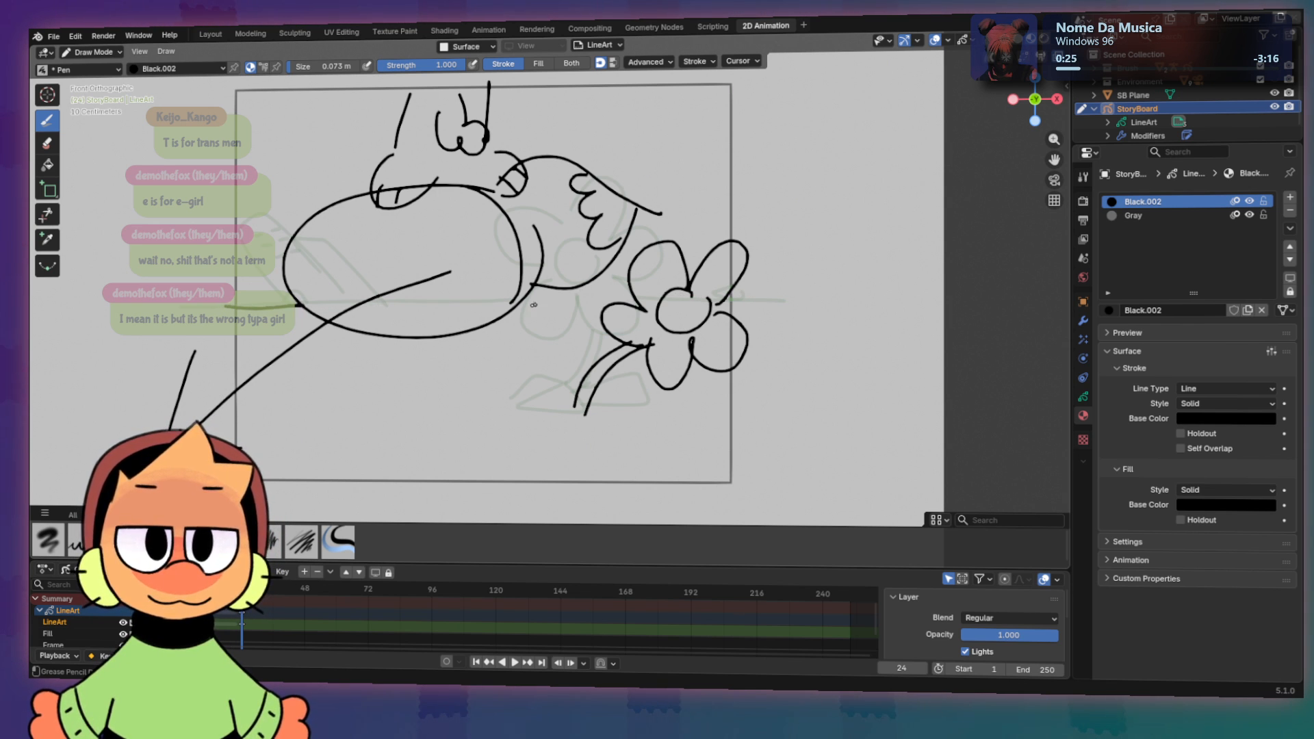
drag(521, 305, 766, 306)
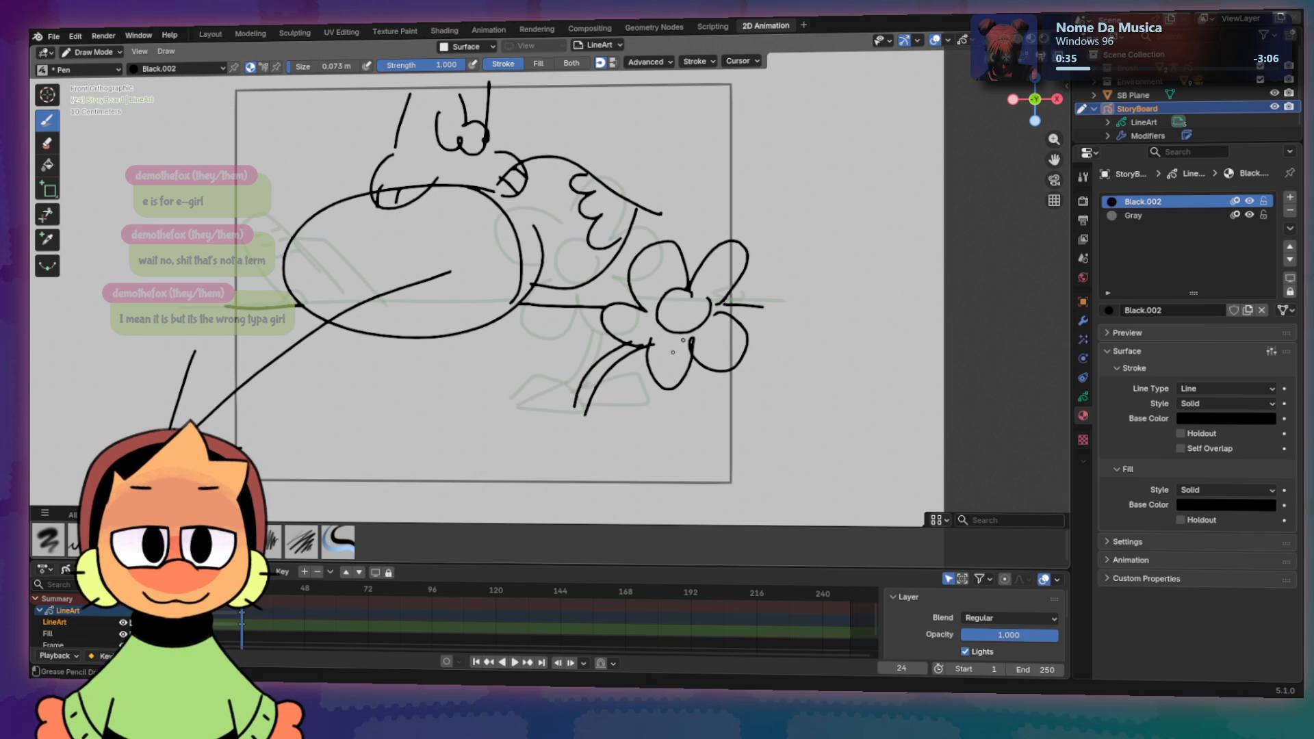
Step: Insert a blank keyframe on all layers at frame 48
drag(243, 593, 308, 595)
key(i)
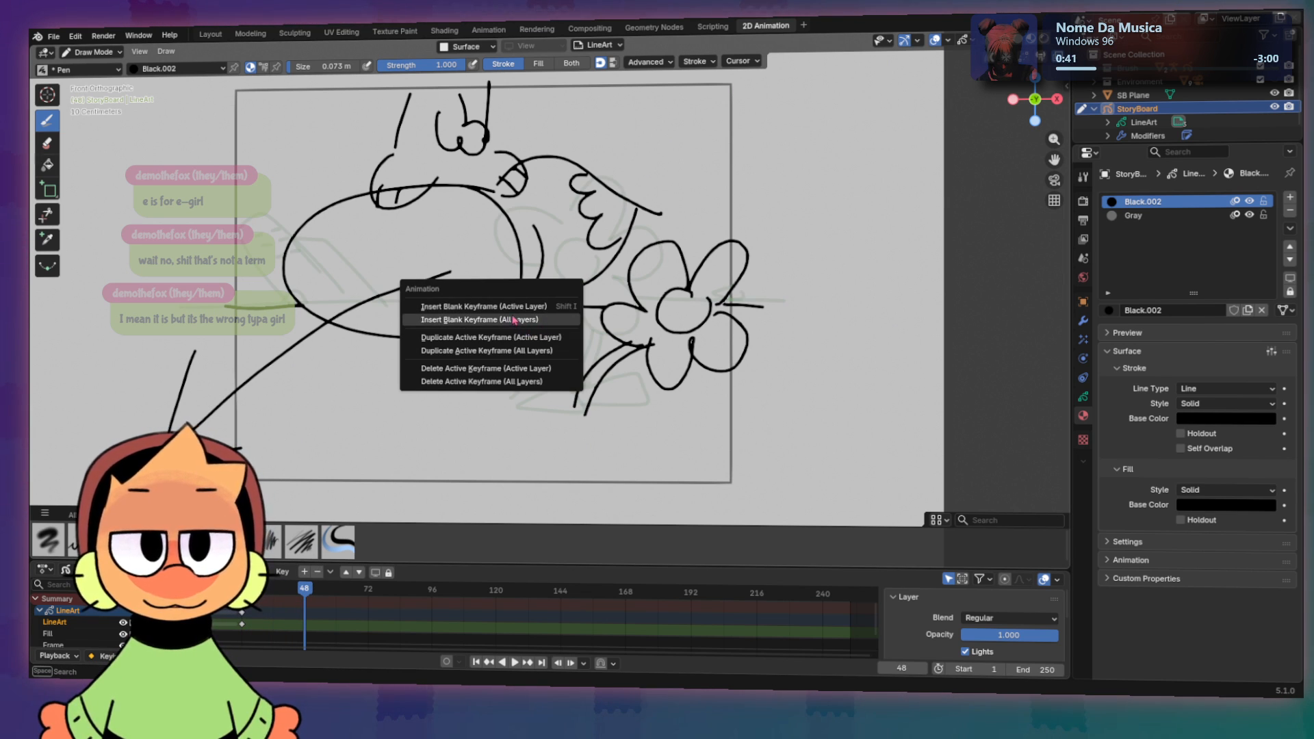
click(520, 321)
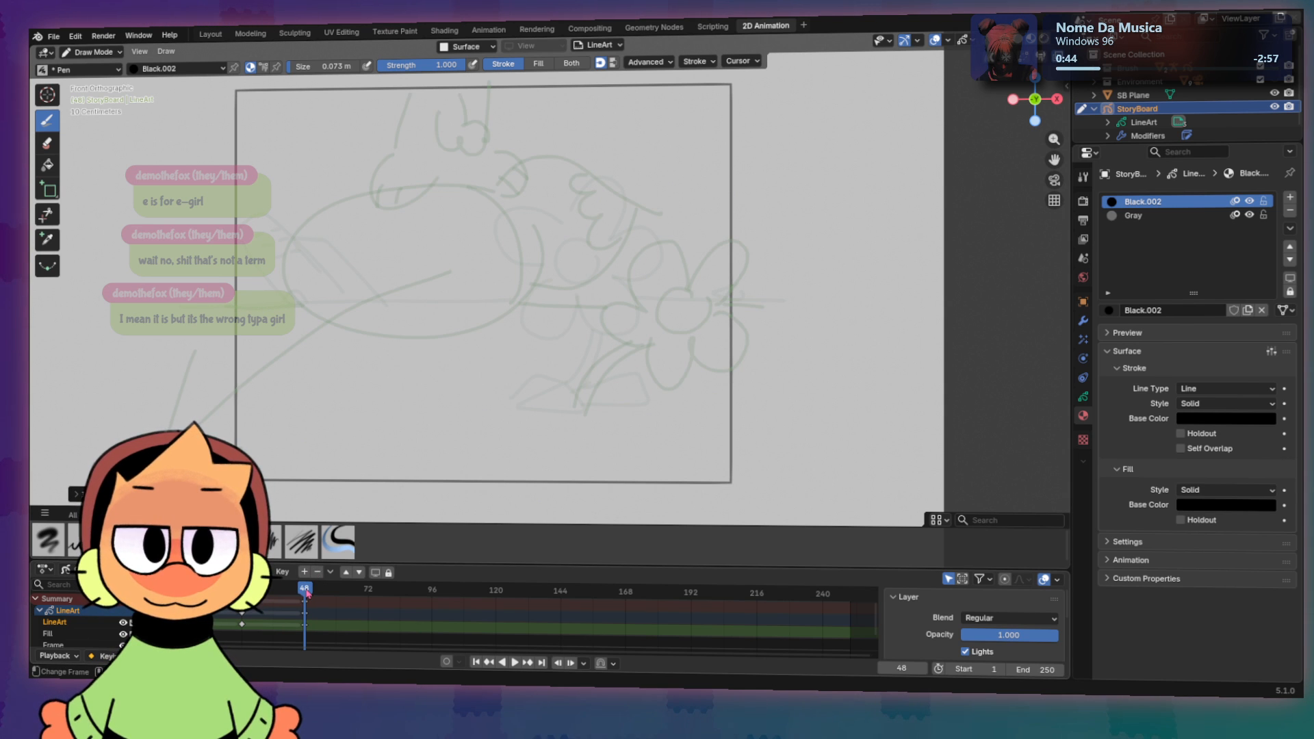
Step: Go back to frame 32 and sketch two leaves at the base of the flower's stem
mouse_move(305, 593)
mouse_down()
mouse_move(239, 594)
mouse_move(288, 592)
mouse_move(263, 593)
mouse_up()
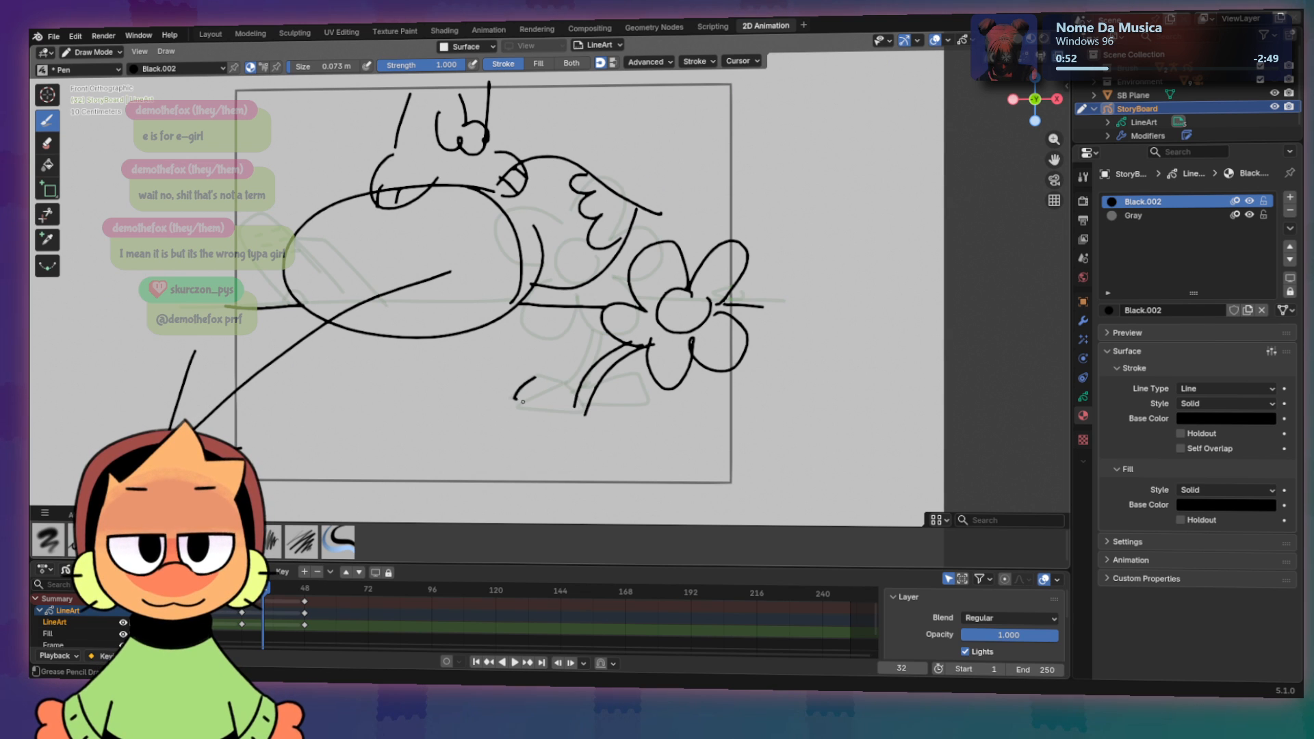
drag(523, 402, 580, 411)
mouse_move(556, 377)
mouse_down()
mouse_move(579, 408)
mouse_move(545, 393)
mouse_up()
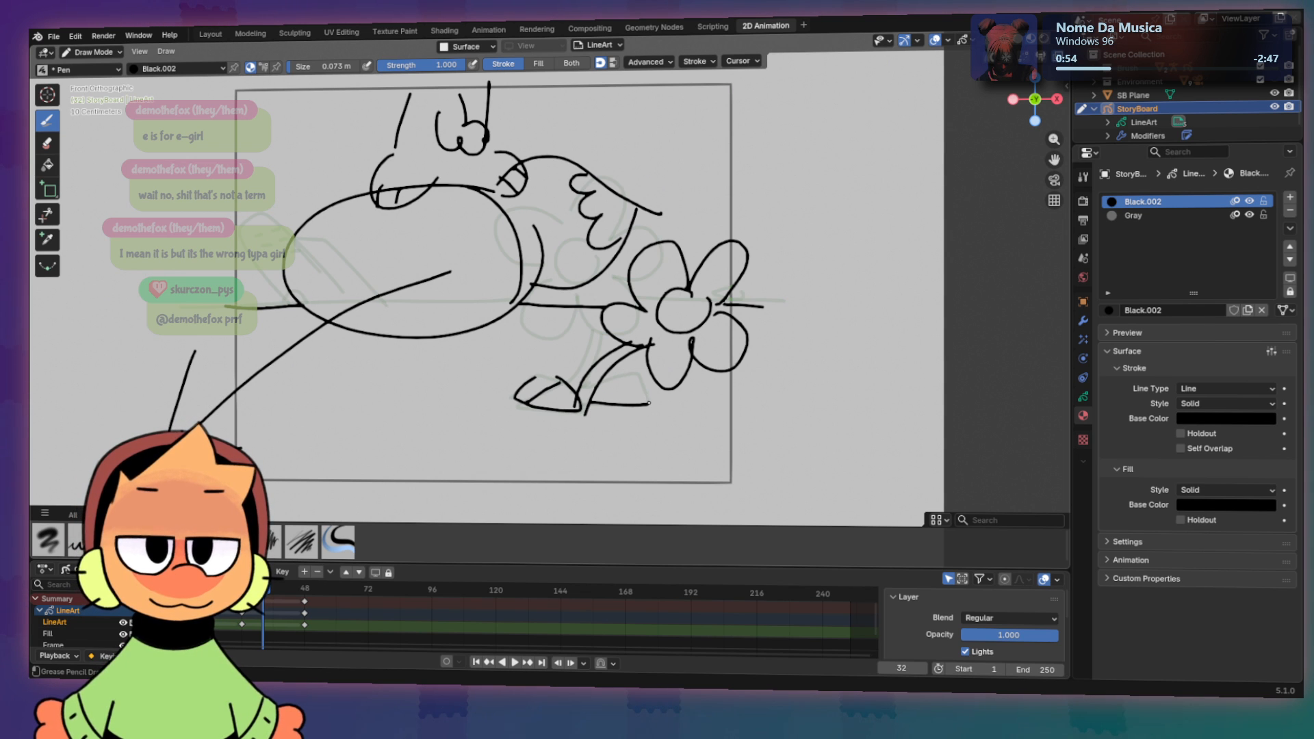
mouse_move(649, 403)
mouse_down()
mouse_move(637, 375)
mouse_move(590, 386)
mouse_up()
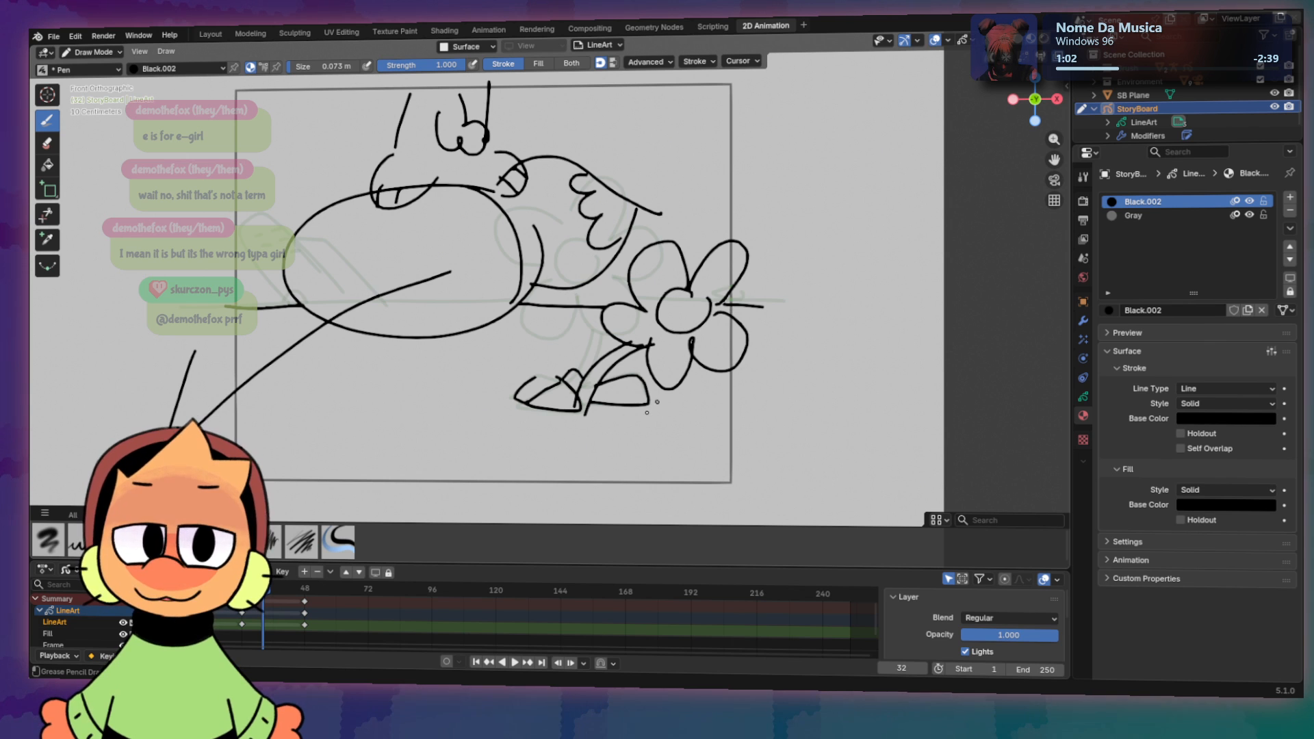
Step: Try to sketch a double-line flower stem in the blank drawing at frame 48
drag(281, 593, 306, 595)
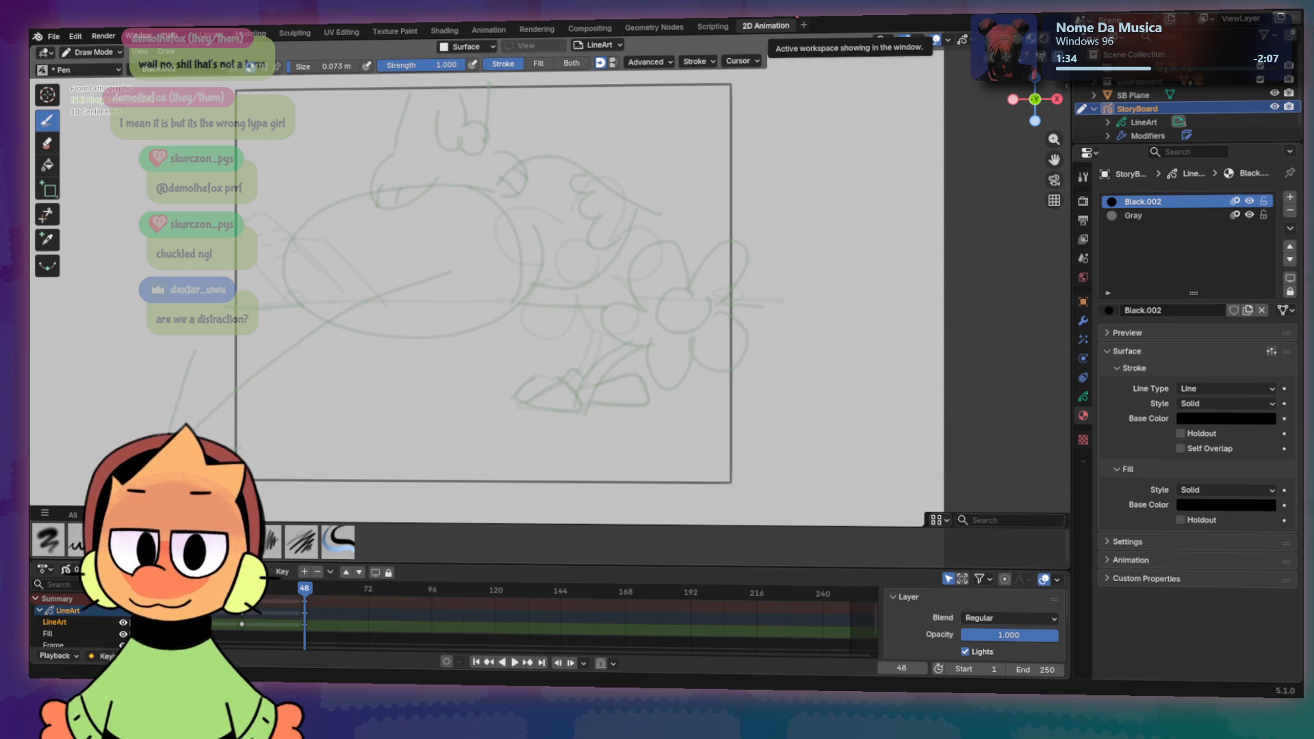
key(b)
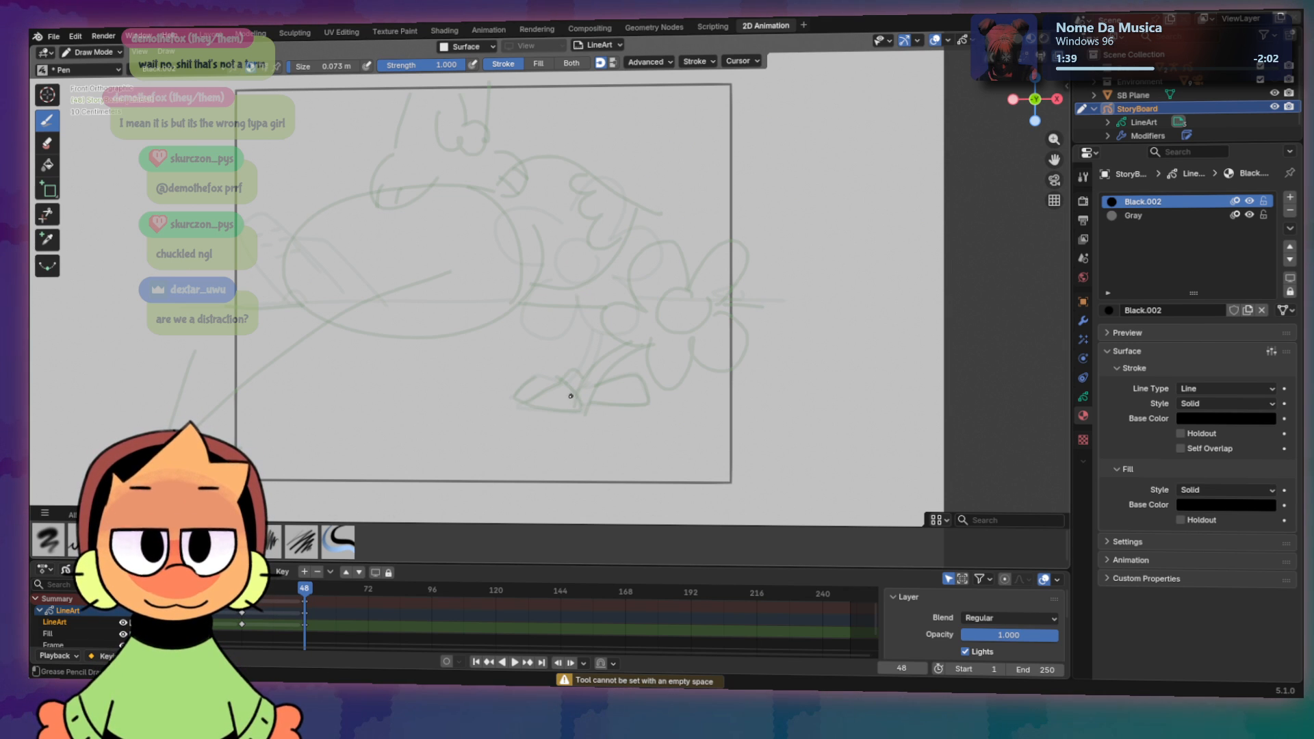
mouse_move(568, 397)
mouse_down()
mouse_move(595, 309)
mouse_move(601, 319)
mouse_up()
key(ctrl+z)
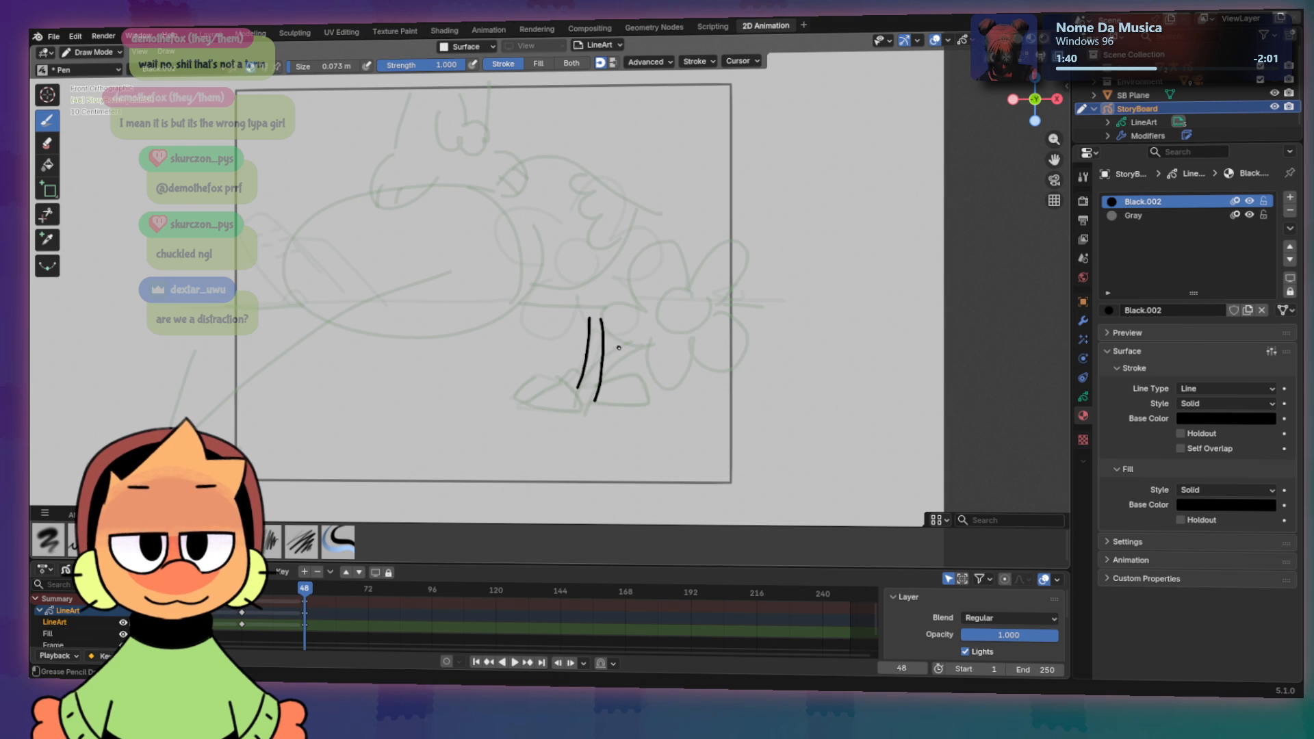
key(ctrl+z)
key(ctrl+z)
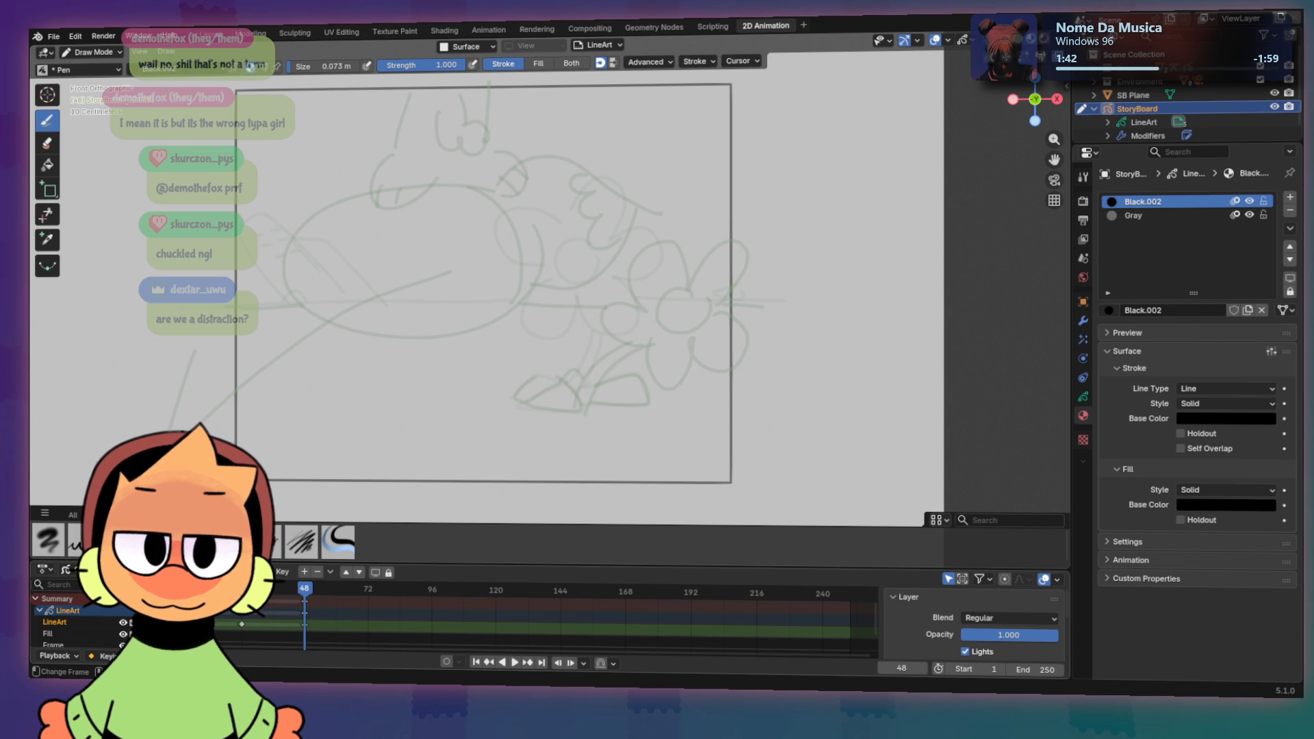
Step: Copy the first drawing's keyframes from frame 0, paste them at frame 48, and play the animation
click(181, 613)
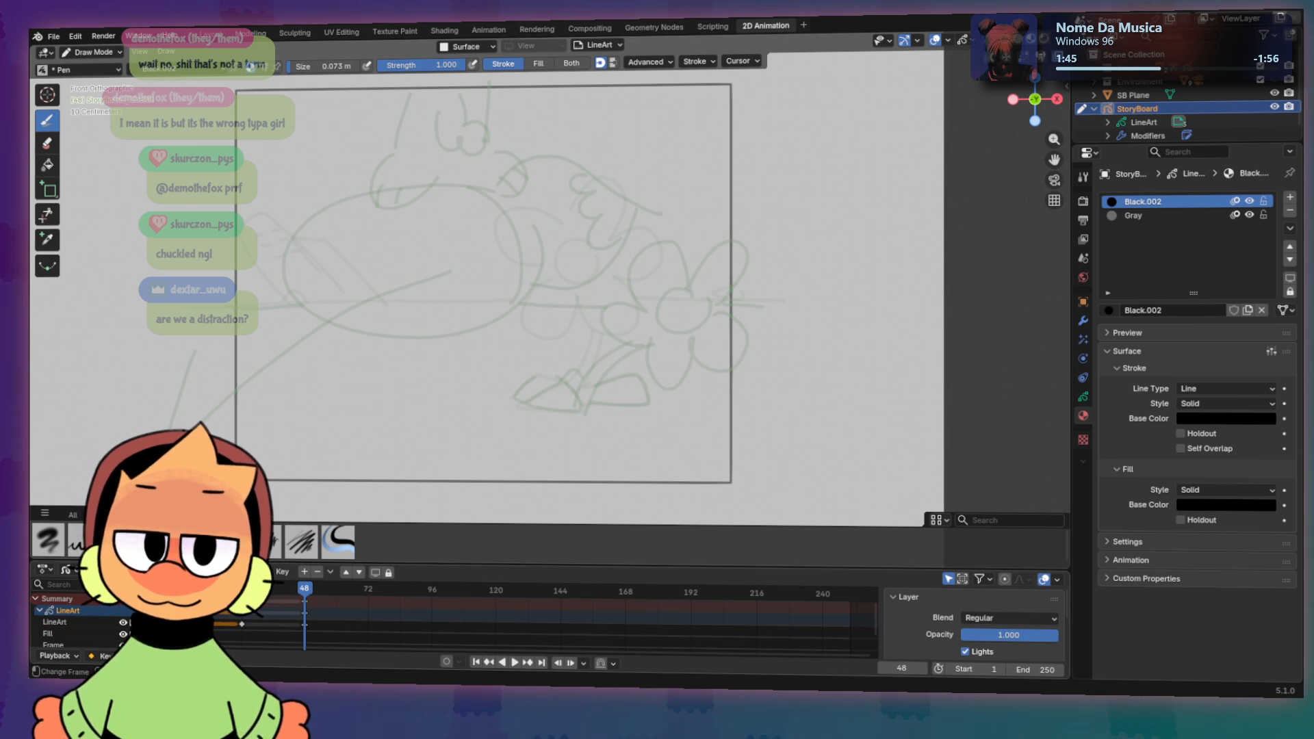
click(178, 587)
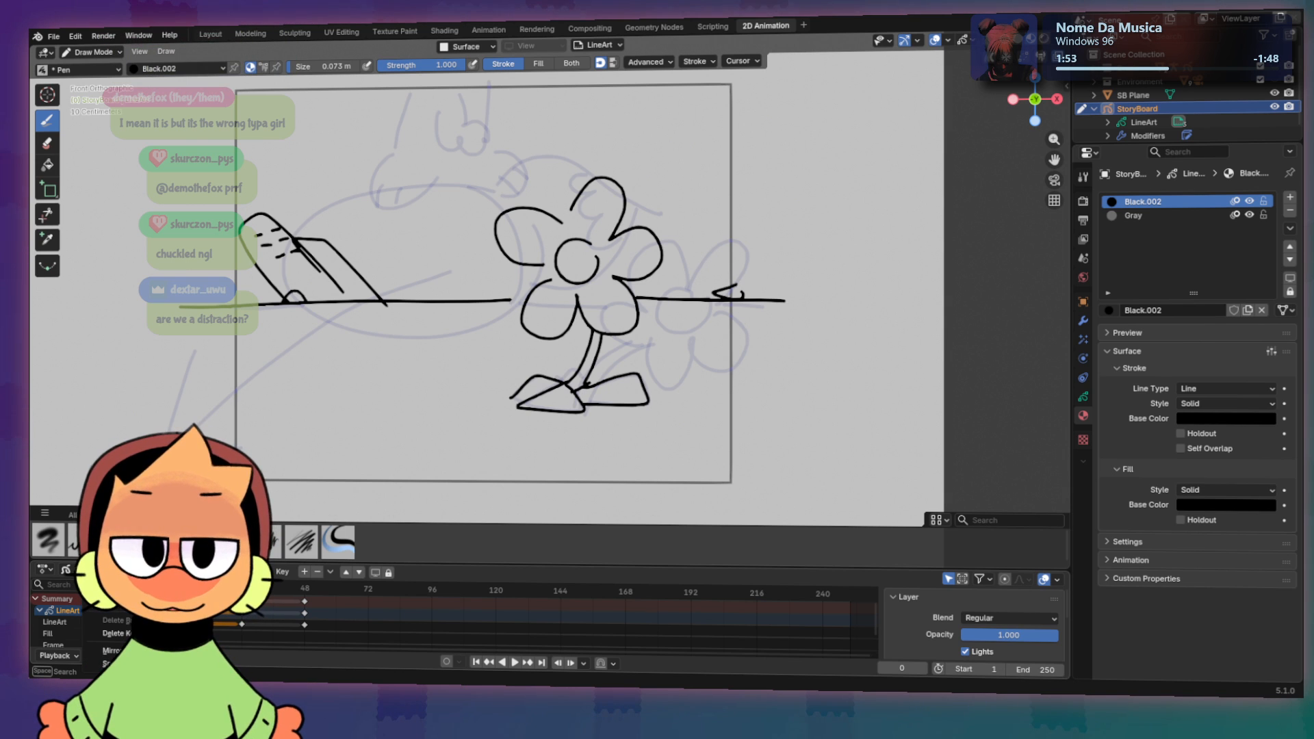
right_click(177, 622)
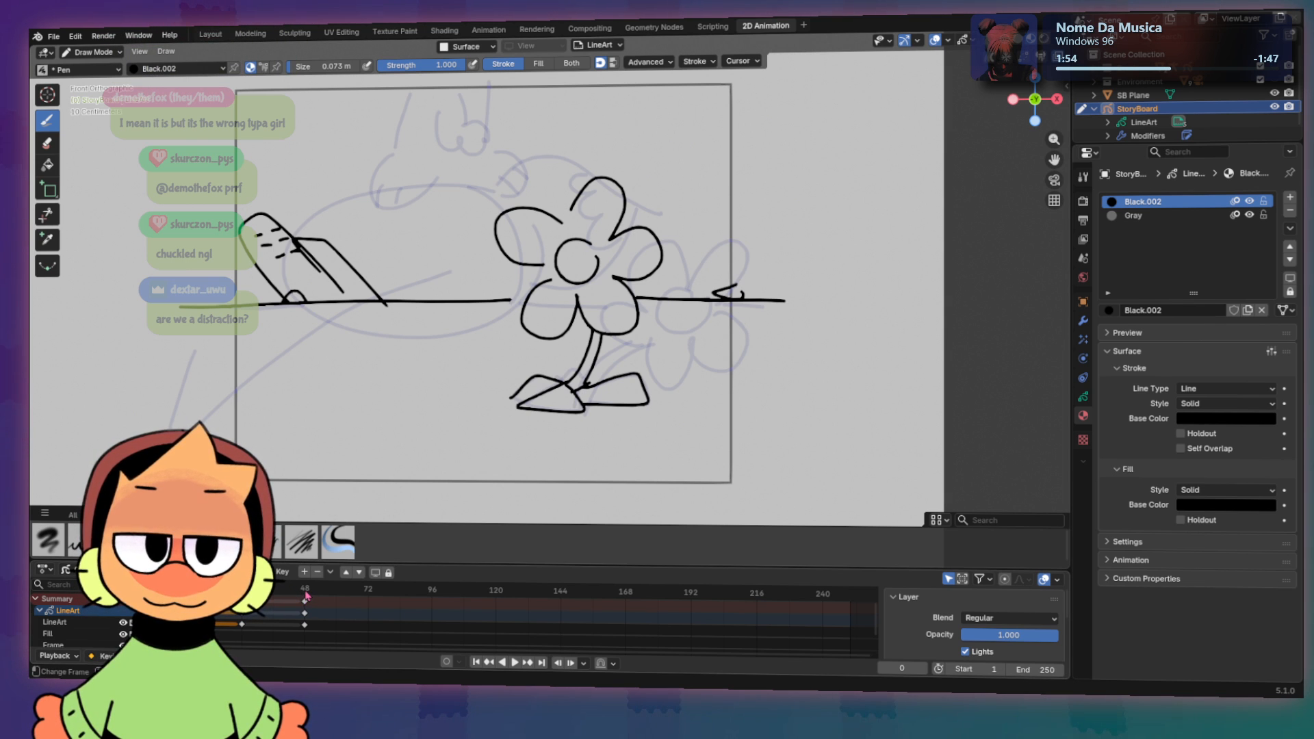
key(space)
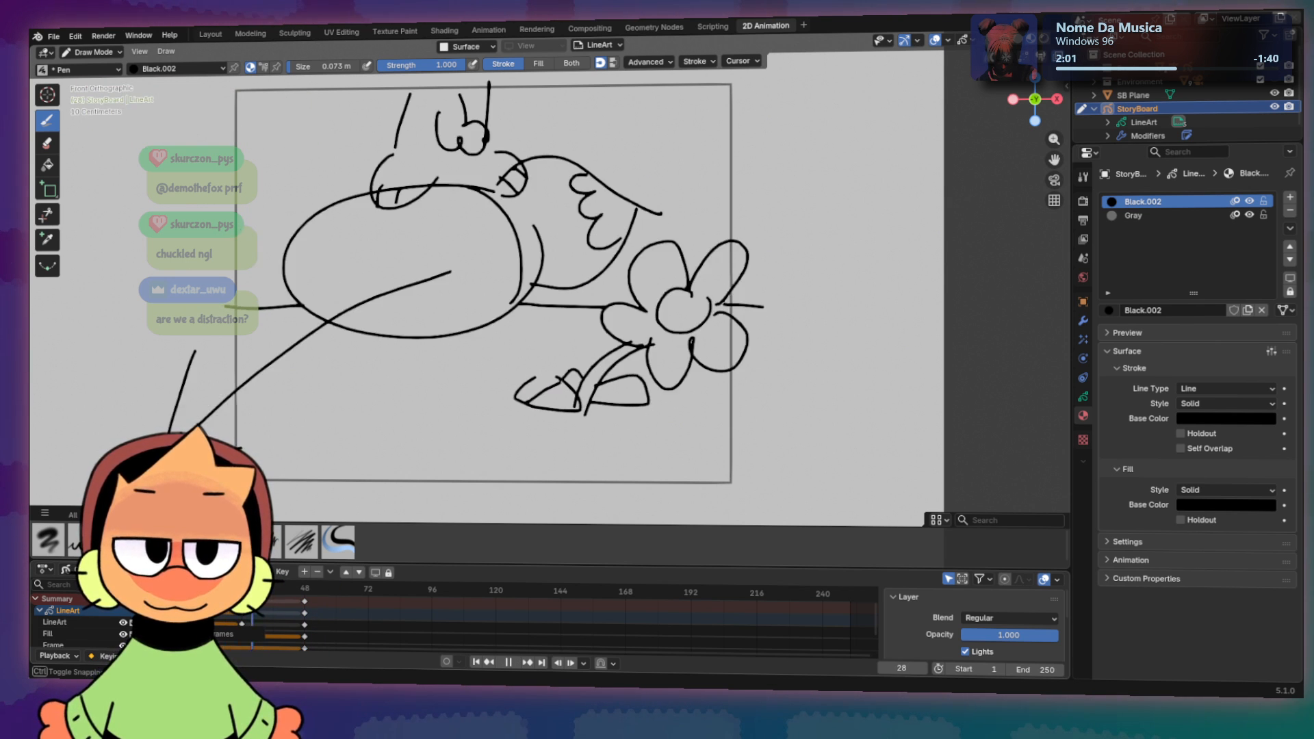
Step: Insert a blank keyframe on all layers at frame 60
mouse_move(252, 591)
mouse_down()
mouse_move(373, 593)
mouse_move(223, 592)
mouse_move(368, 594)
mouse_move(336, 593)
mouse_up()
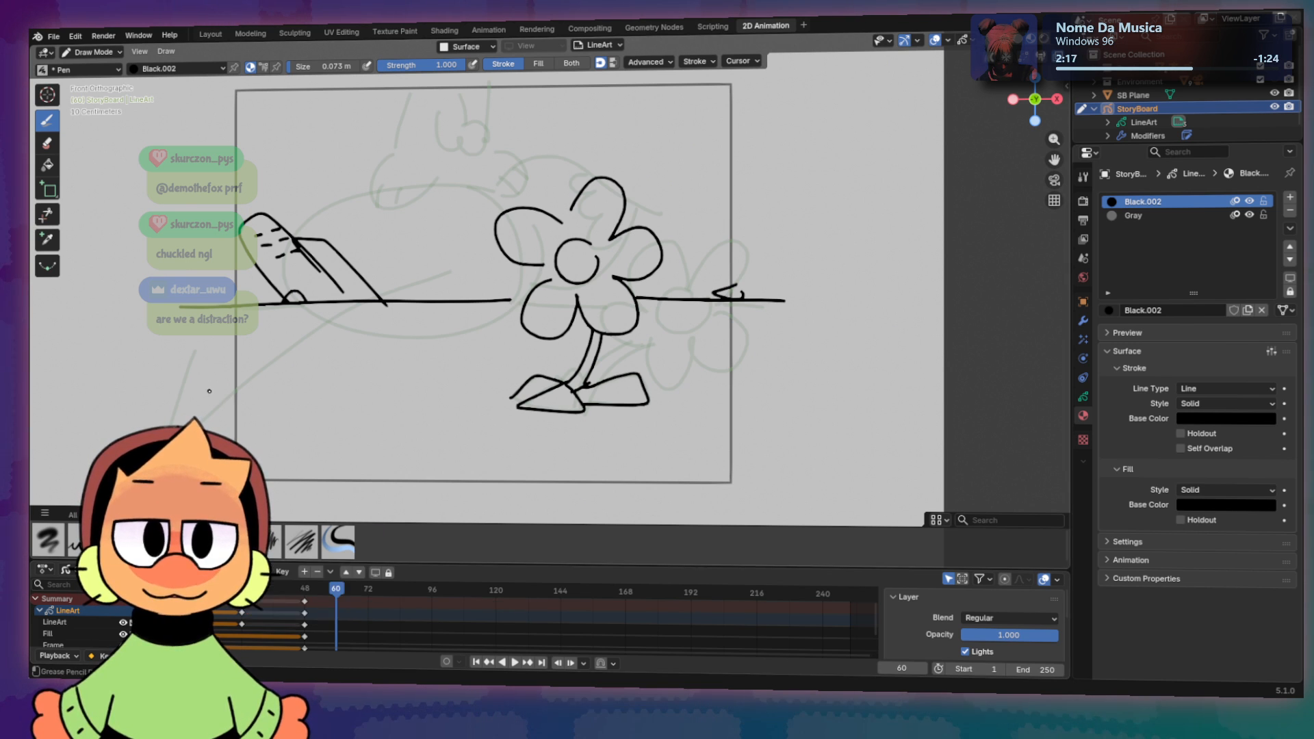
key(i)
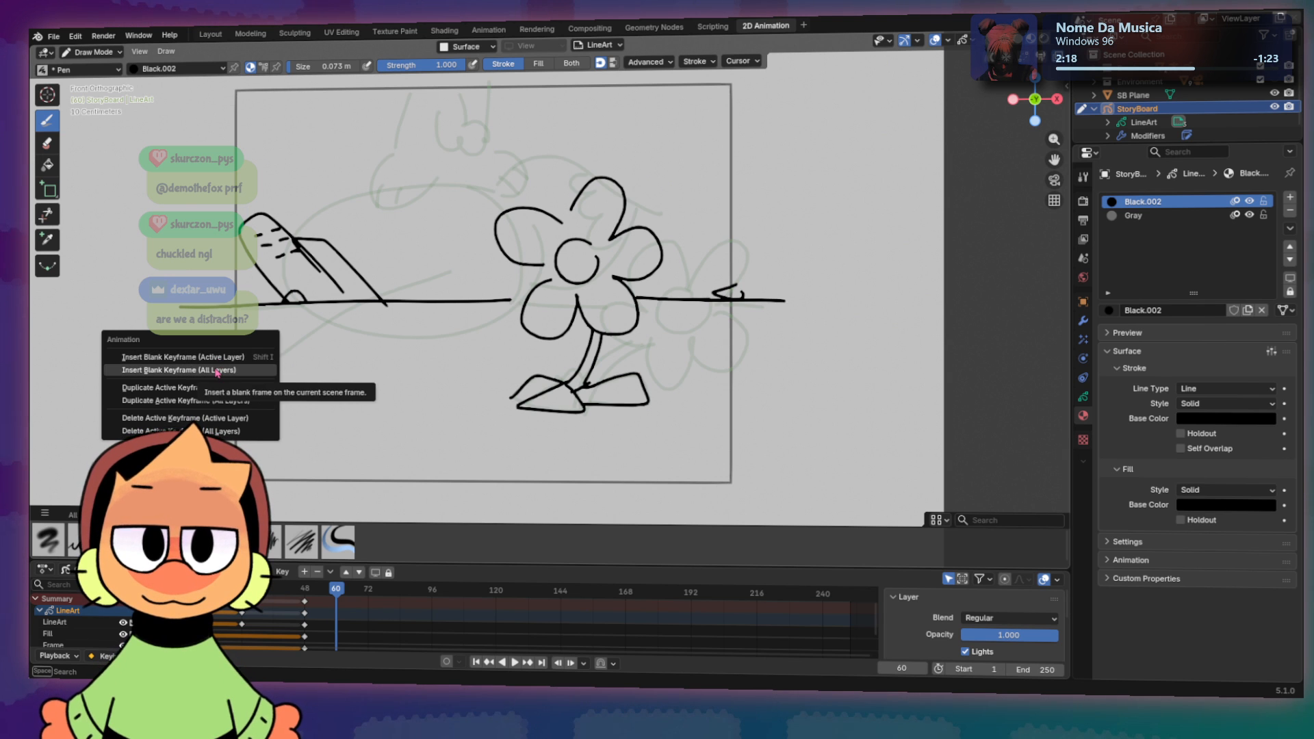
click(217, 372)
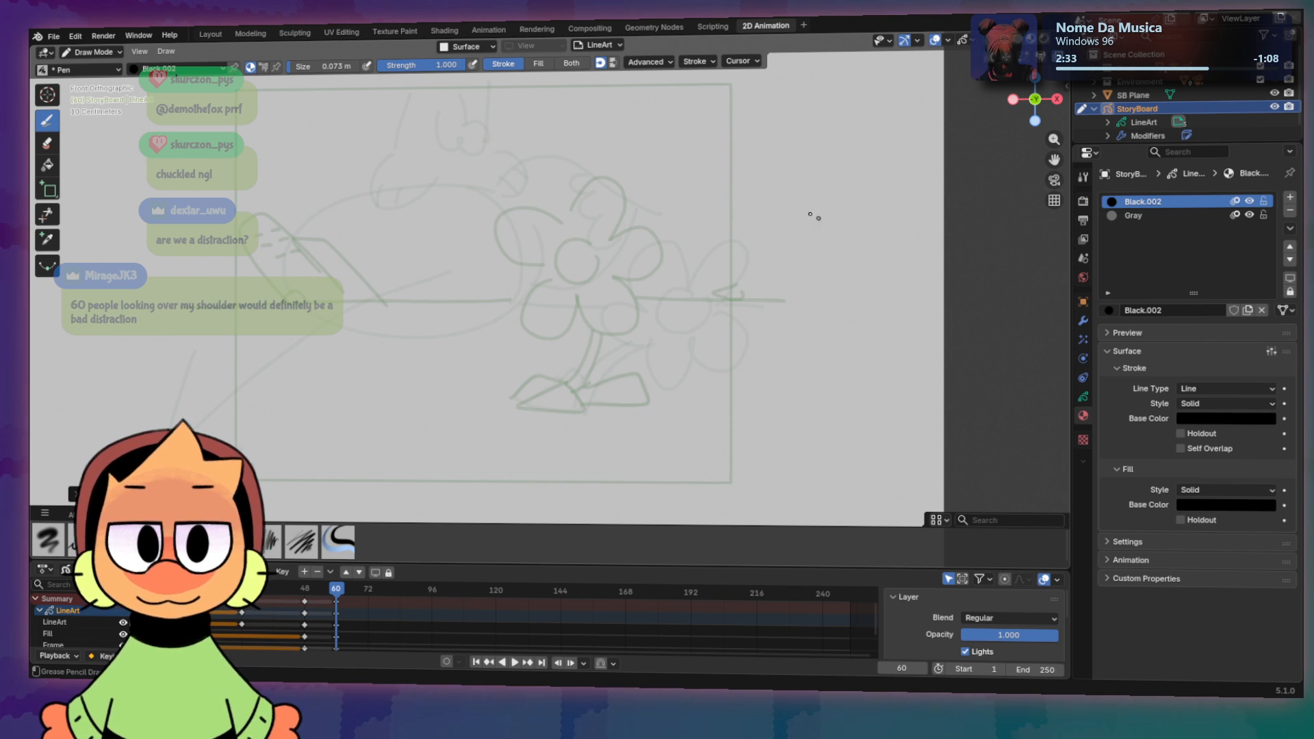
Step: Try sketching long upright lines over the ghosted flower in the blank drawing at frame 60
drag(695, 176, 703, 206)
key(ctrl+z)
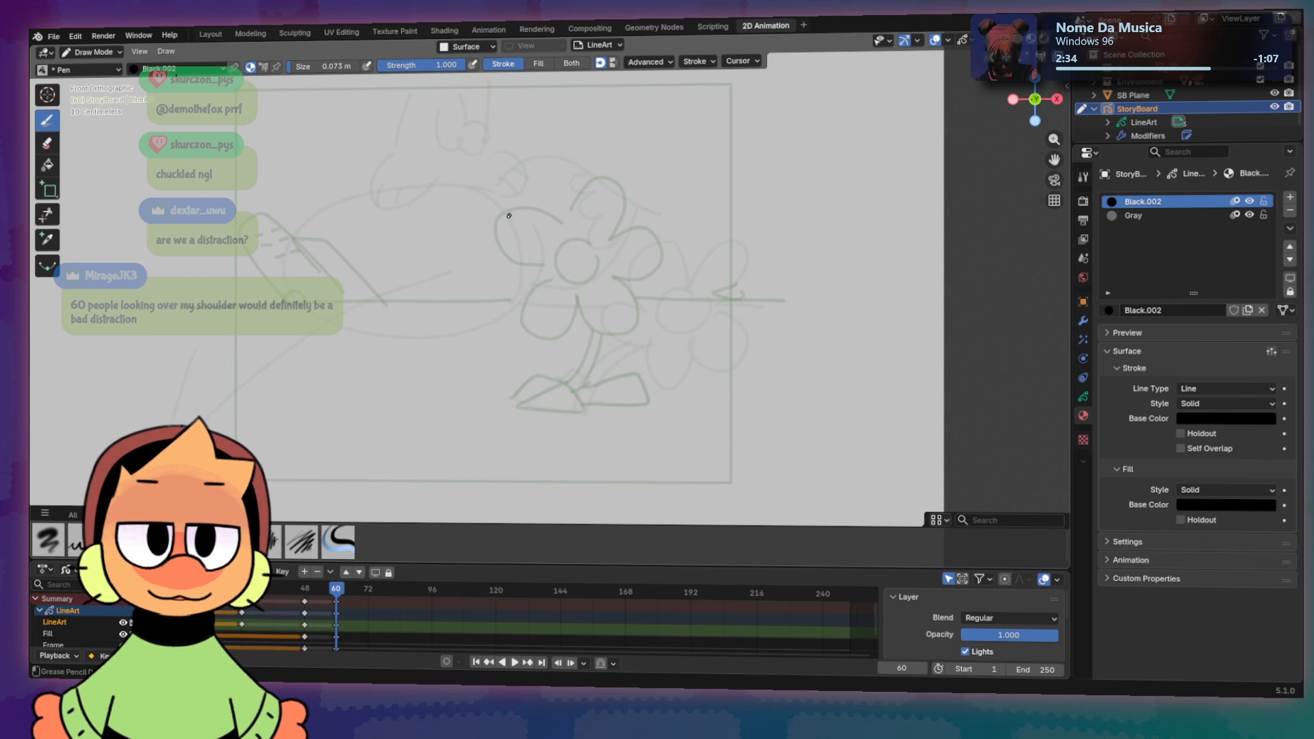
mouse_move(602, 420)
mouse_down()
mouse_move(698, 187)
mouse_move(736, 172)
mouse_move(647, 413)
mouse_move(657, 208)
mouse_move(642, 429)
mouse_up()
key(ctrl+z)
key(ctrl+z)
key(ctrl+z)
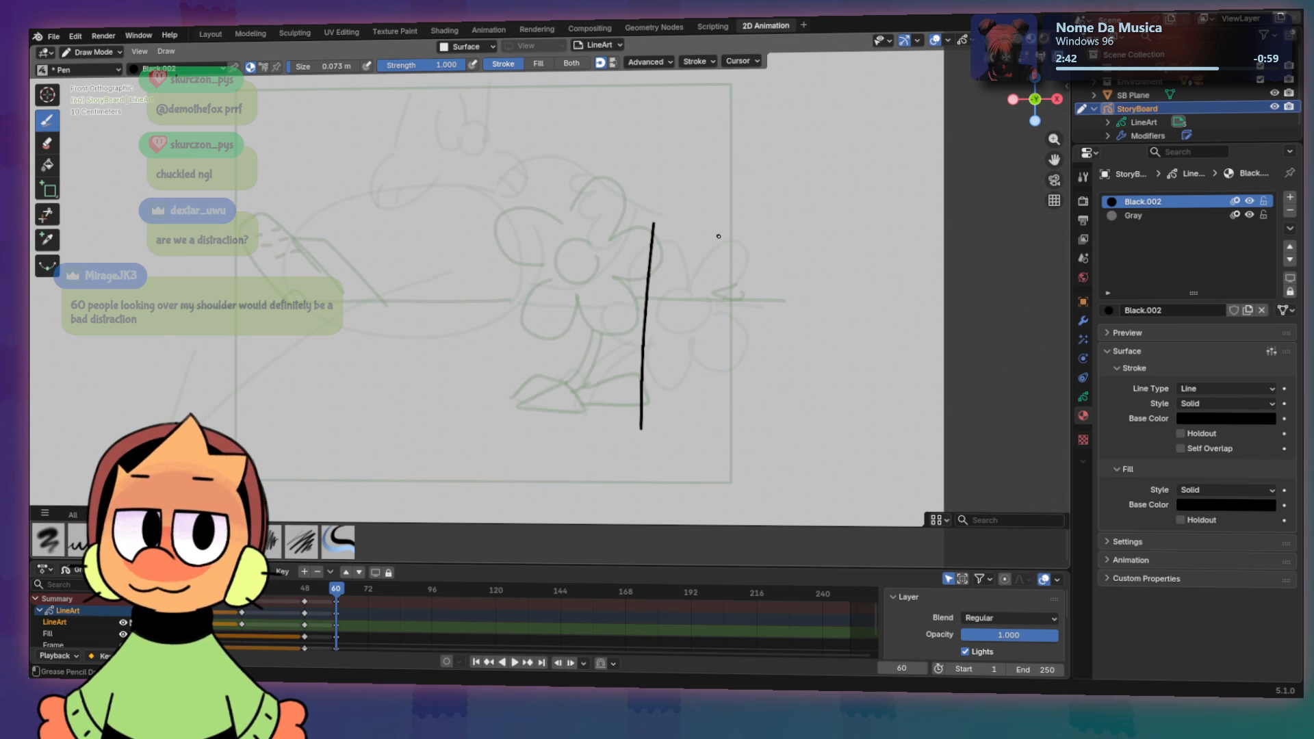
key(ctrl+z)
drag(634, 223, 625, 425)
key(ctrl+z)
key(ctrl+z)
key(ctrl+z)
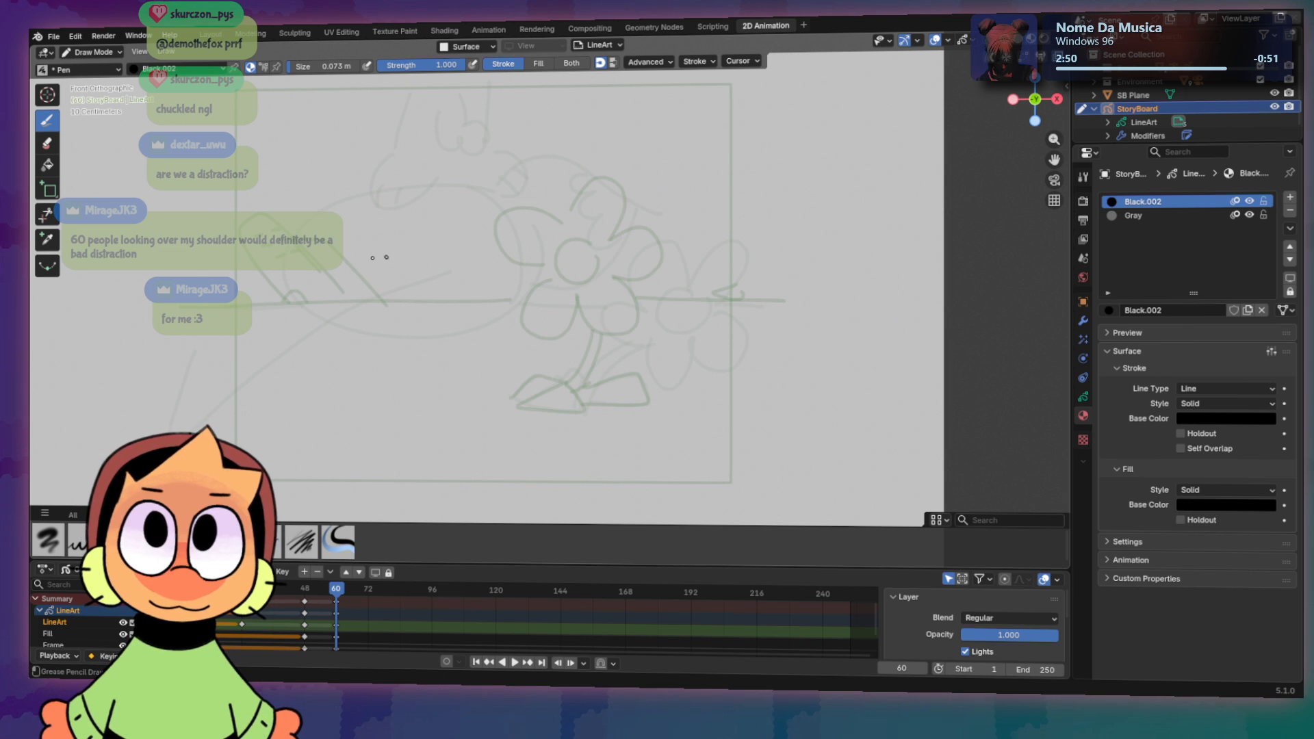
Step: Try sketching a horizontal line across the ghosted flower with an open slanted block outline rising over it at frame 60
drag(253, 385, 729, 383)
key(ctrl+z)
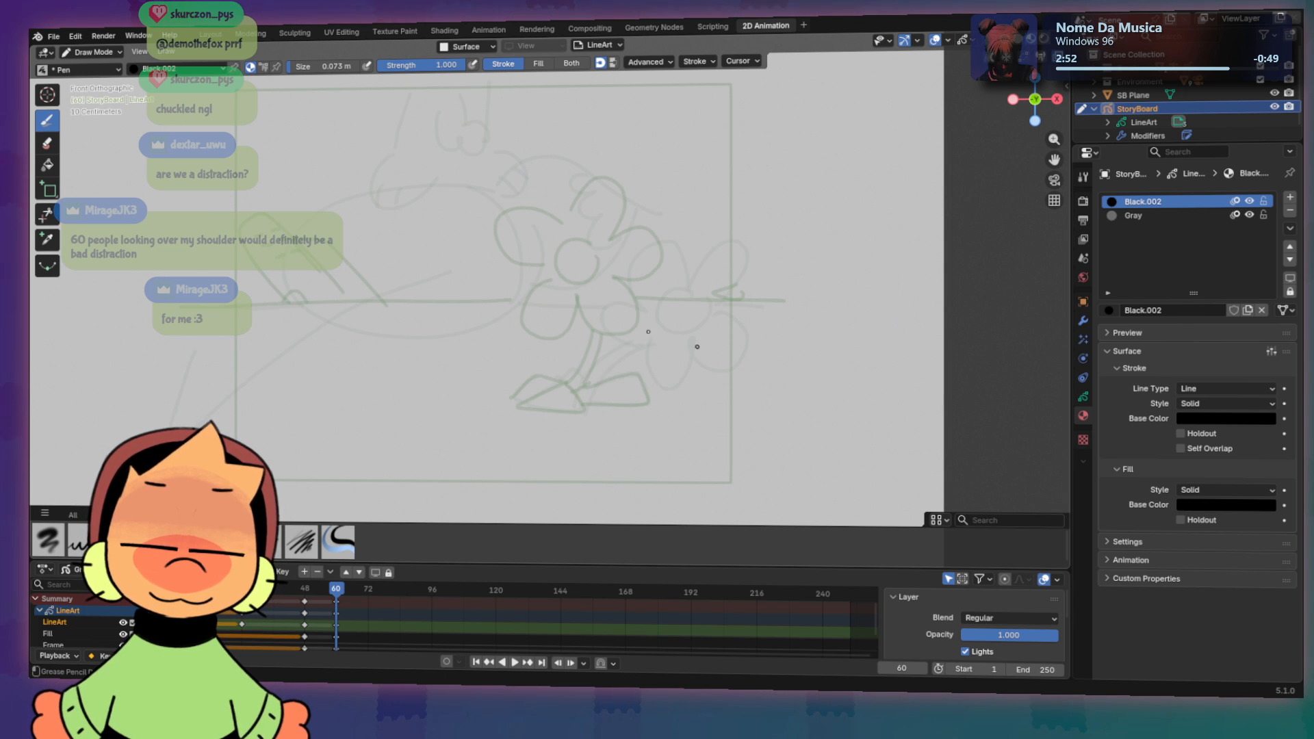
drag(259, 241, 780, 237)
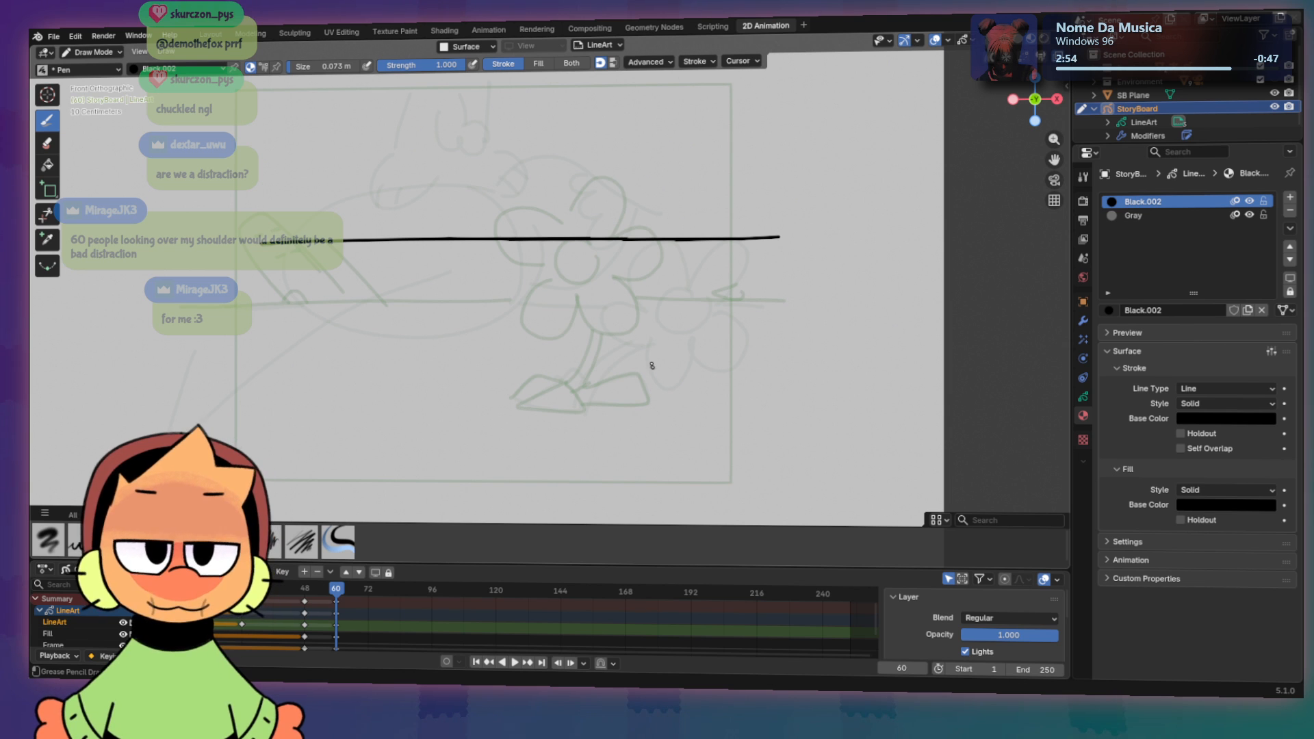
mouse_move(618, 286)
mouse_down()
mouse_move(660, 171)
mouse_move(687, 254)
mouse_up()
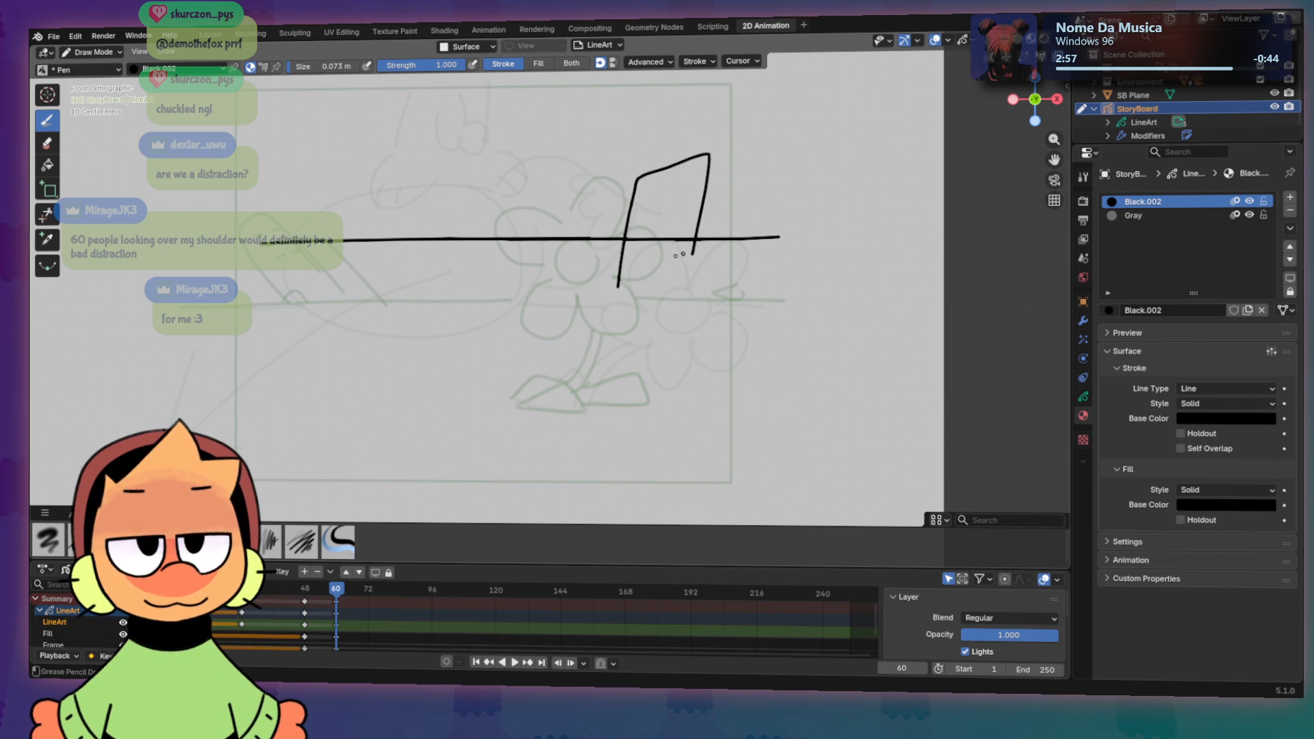
key(ctrl+z)
mouse_move(750, 127)
mouse_down()
mouse_move(711, 114)
mouse_move(654, 394)
mouse_up()
key(ctrl+z)
key(ctrl+z)
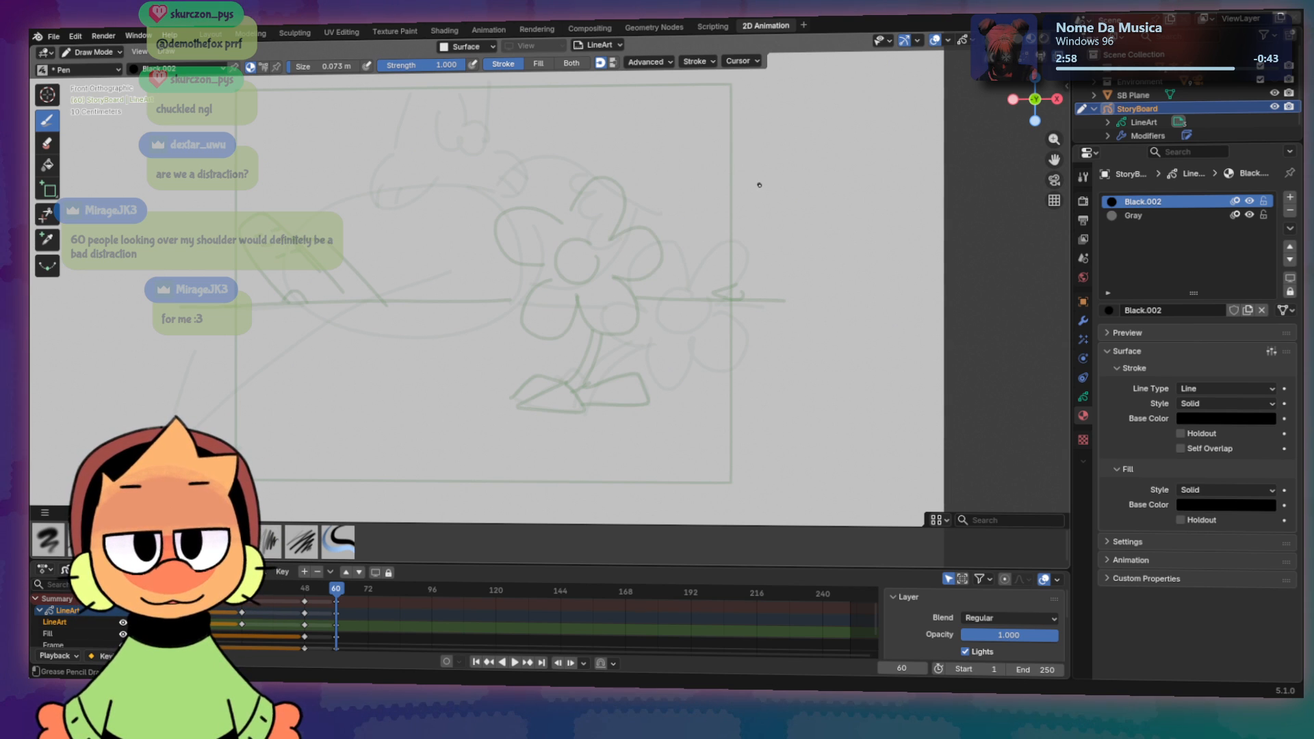
Step: Try sketching a lower horizontal line and loose spiral curves around the ghosted flower in the frame 60 drawing
drag(230, 361, 739, 374)
key(ctrl+z)
drag(216, 380, 780, 392)
key(ctrl+z)
drag(814, 264, 843, 354)
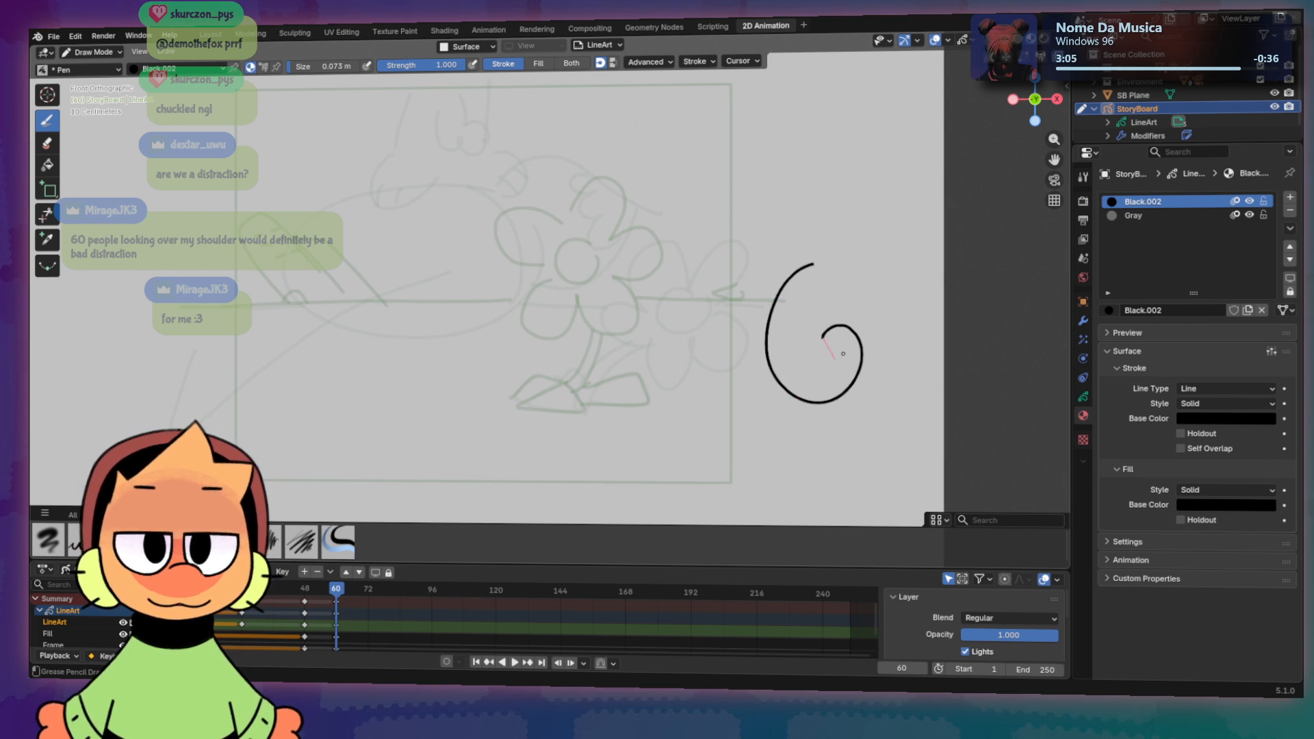
key(ctrl+z)
drag(839, 229, 856, 301)
key(ctrl+z)
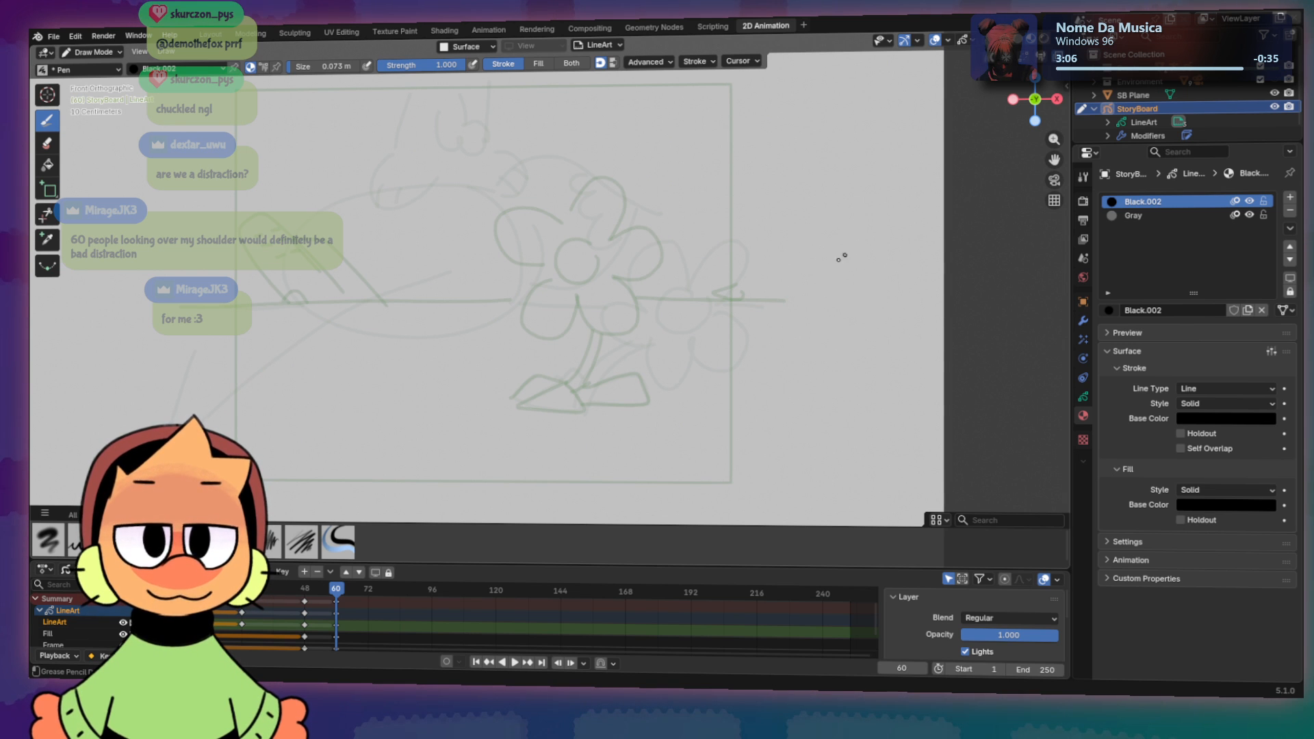
mouse_move(772, 335)
mouse_down()
mouse_move(839, 322)
mouse_move(856, 110)
mouse_move(660, 330)
mouse_move(732, 380)
mouse_move(565, 385)
mouse_move(596, 420)
mouse_up()
key(ctrl+z)
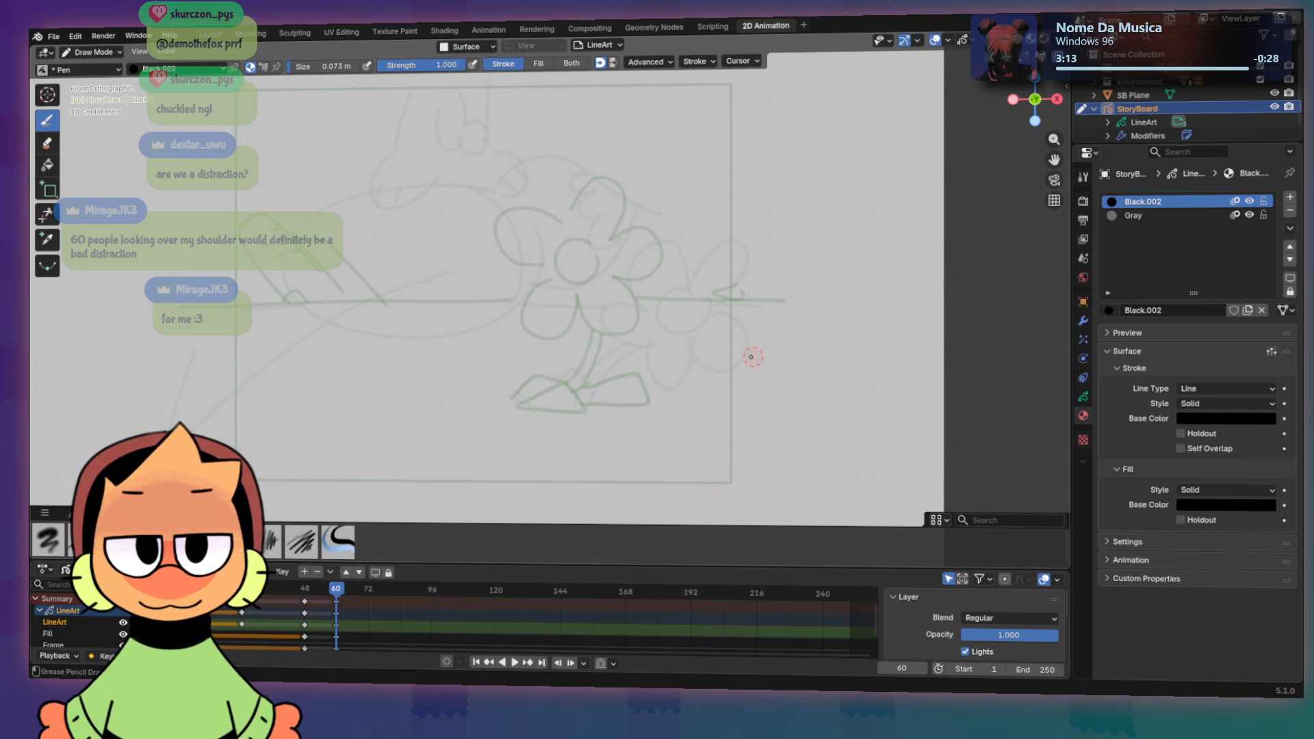
drag(189, 340, 483, 361)
key(ctrl+z)
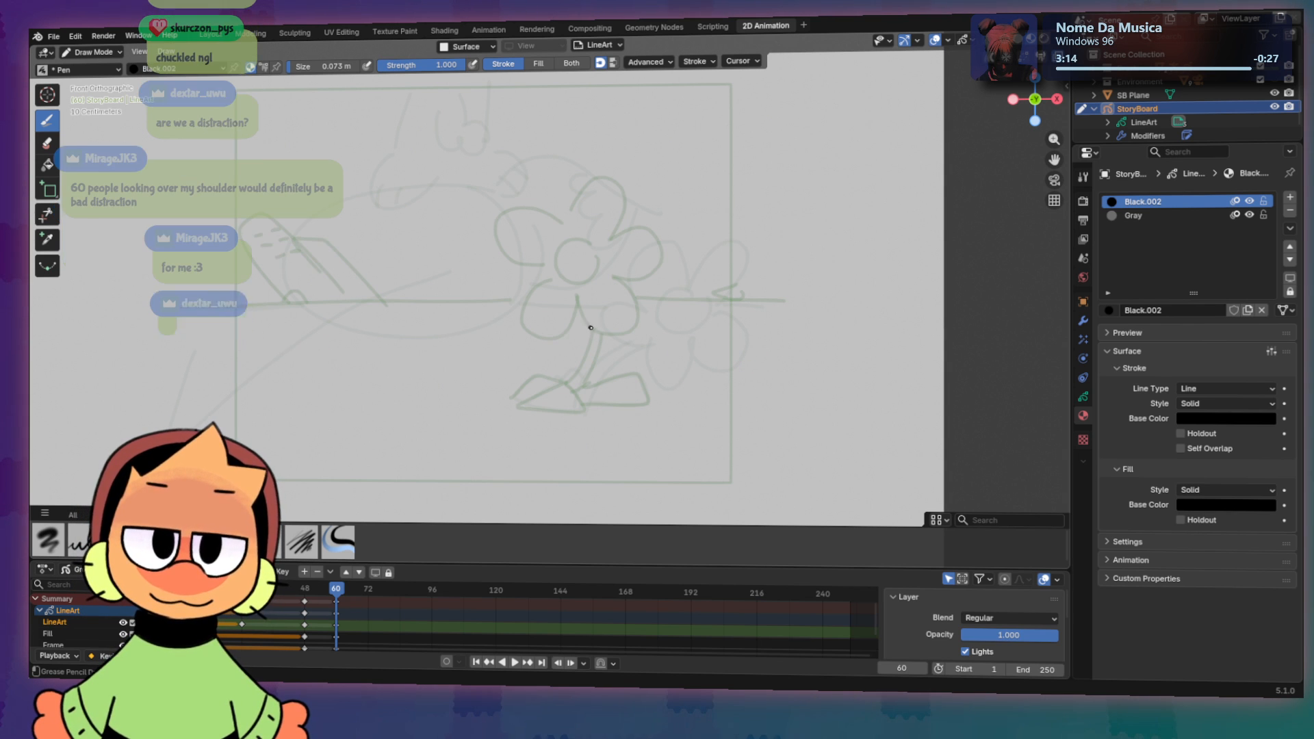
Step: Try sketching one long horizontal ground line just below the ghosted horizon, extending past both sides of the storyboard frame
middle_drag(544, 320, 709, 334)
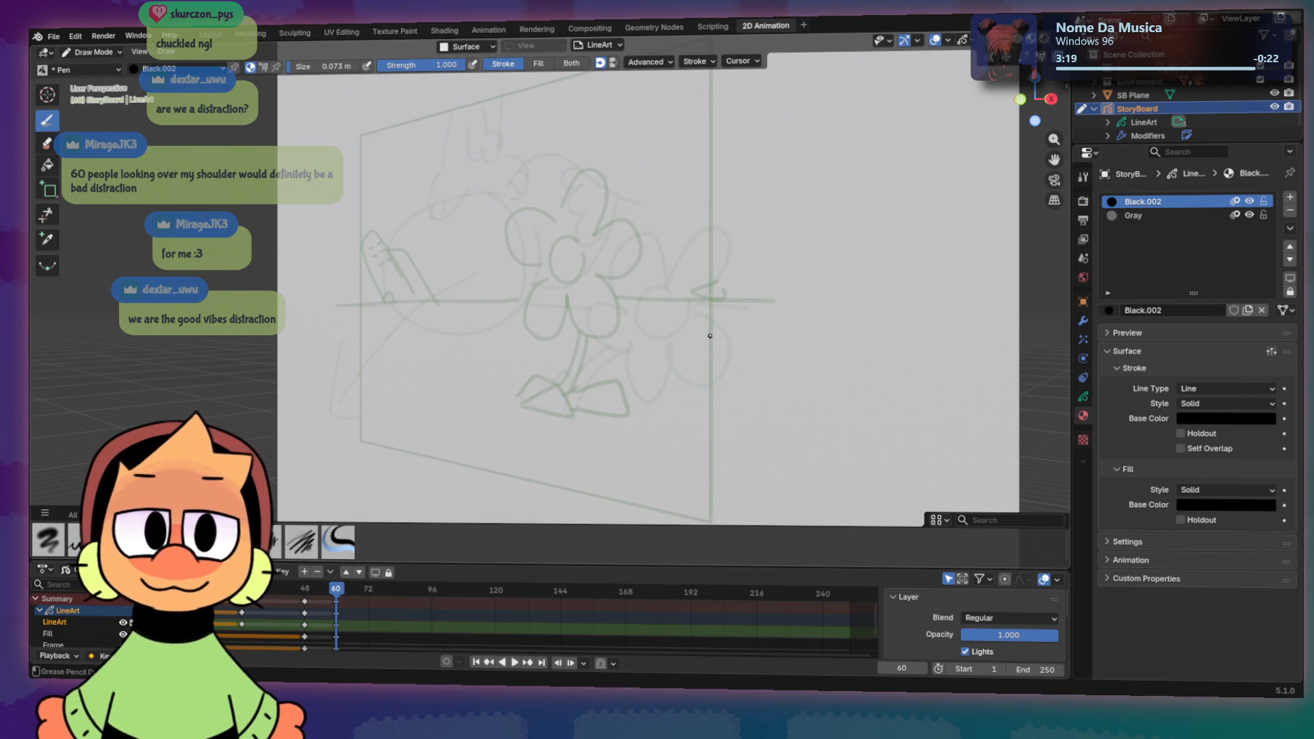
key(KP_1)
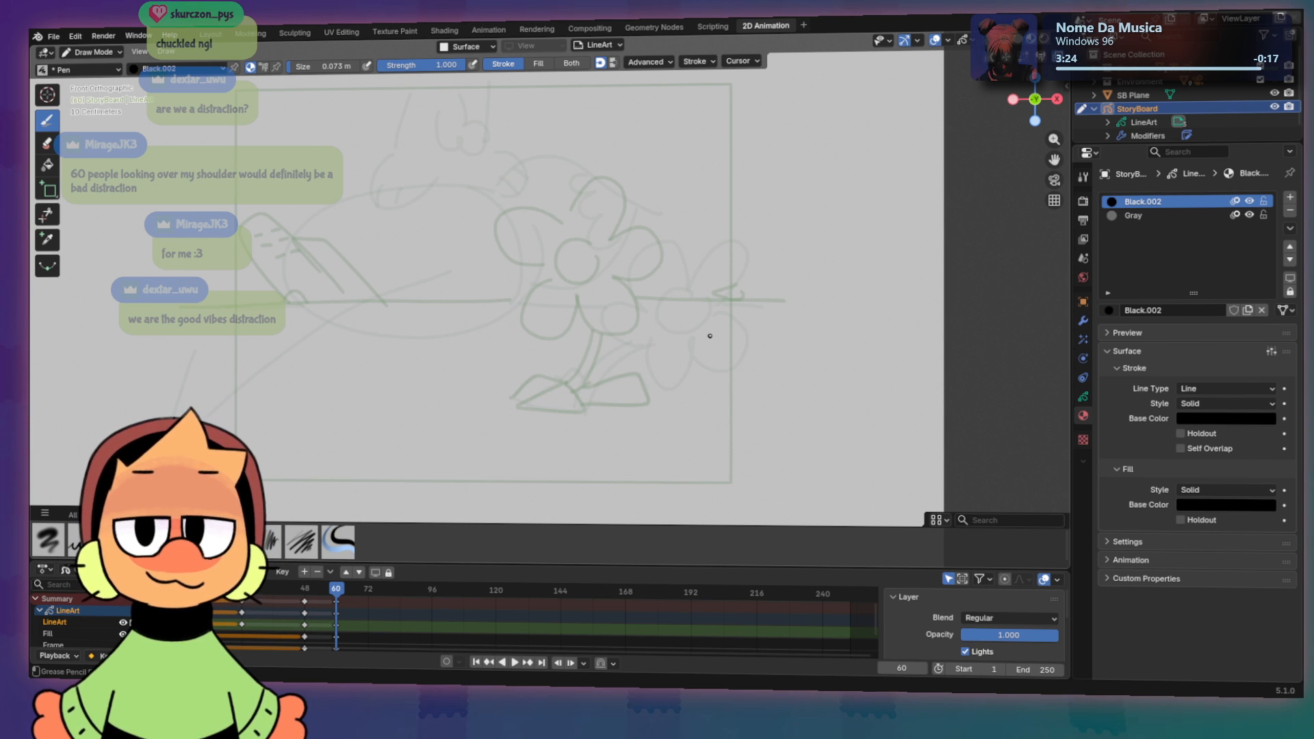
drag(179, 318, 812, 330)
key(ctrl+z)
drag(164, 333, 818, 317)
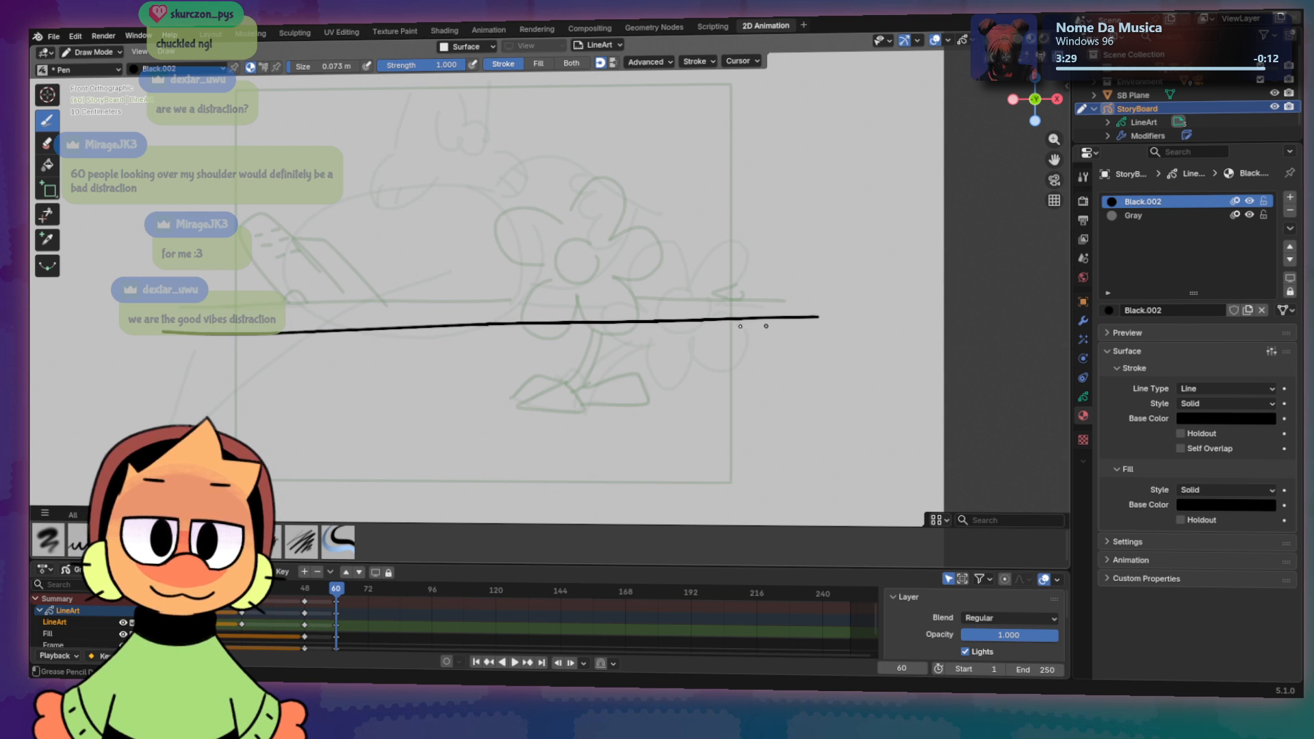
key(ctrl+z)
drag(159, 355, 797, 344)
key(ctrl+z)
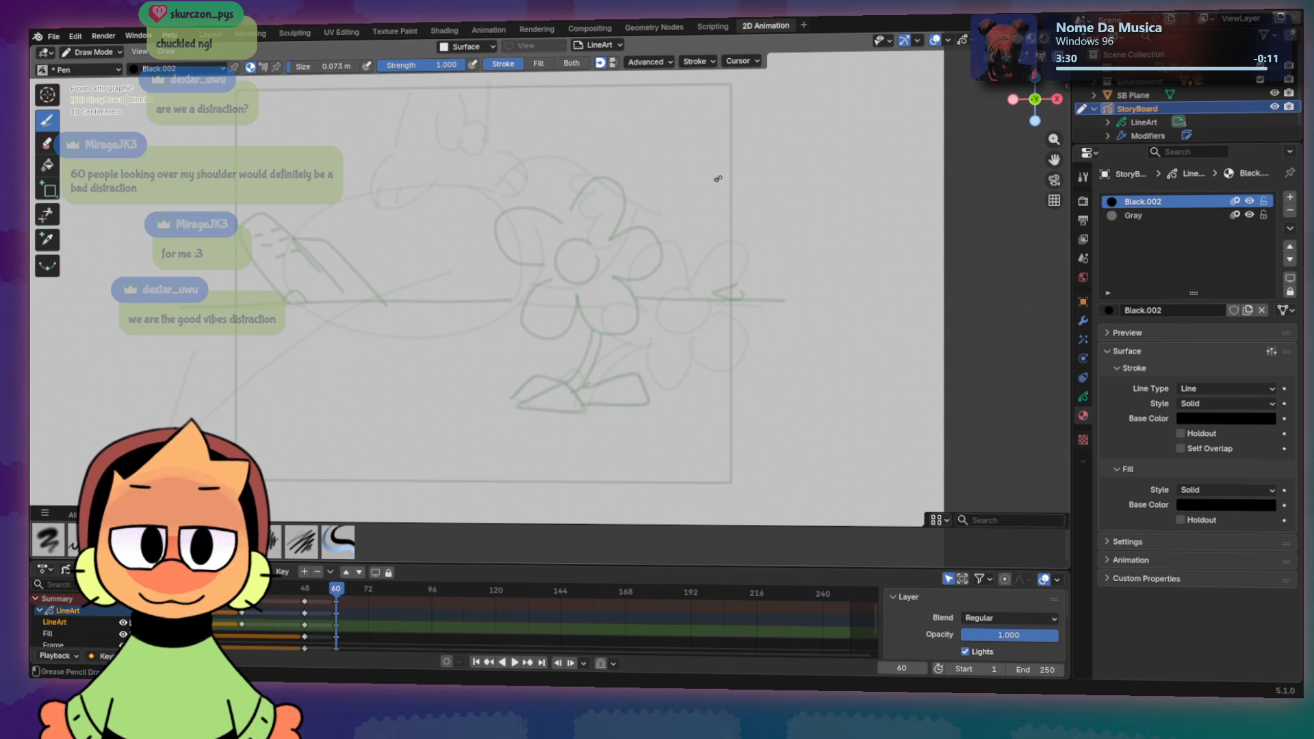
Step: Try sketching slanted and upright lines down through the ghosted flower in the frame 60 drawing
drag(767, 136, 675, 212)
mouse_move(671, 275)
mouse_down()
mouse_move(669, 372)
mouse_move(596, 396)
mouse_move(594, 460)
mouse_move(573, 481)
mouse_move(608, 296)
mouse_move(594, 488)
mouse_up()
key(ctrl+z)
key(ctrl+z)
key(ctrl+z)
key(ctrl+z)
drag(599, 161, 587, 449)
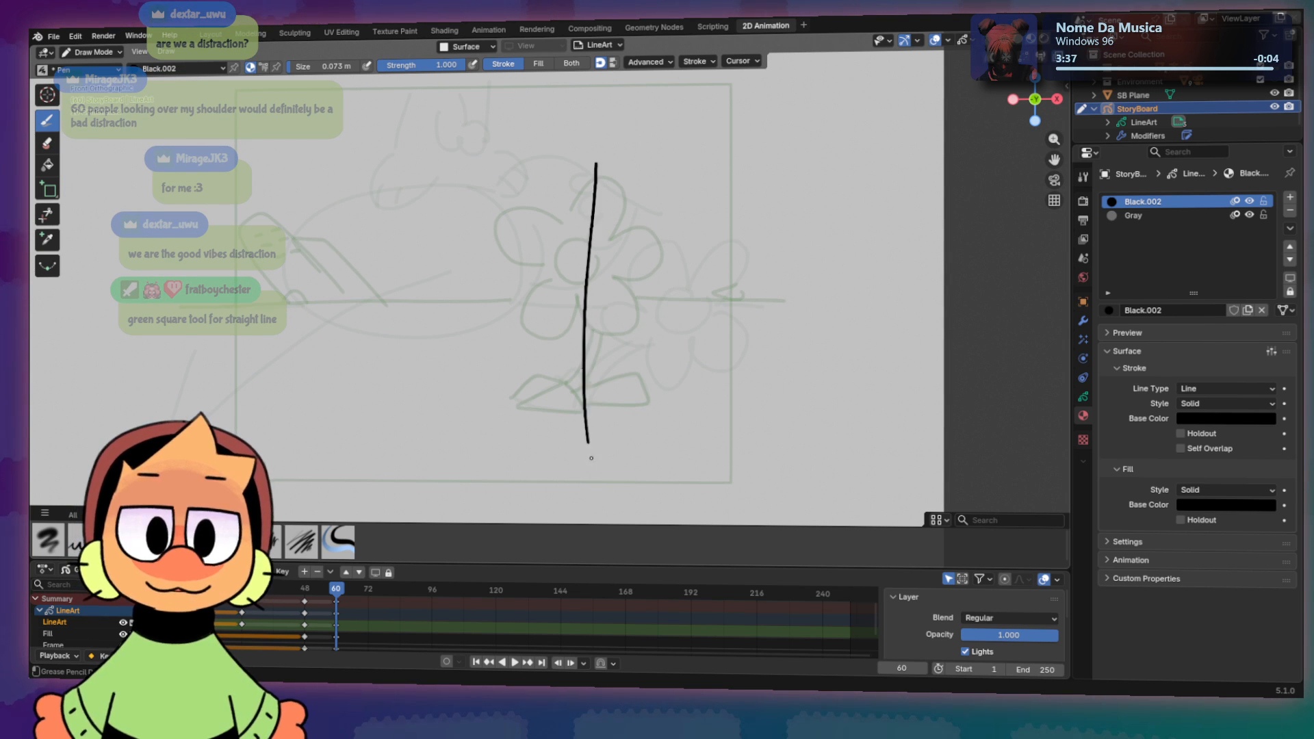
key(ctrl+z)
drag(610, 142, 602, 414)
key(ctrl+z)
Step: Try outlining tall rounded upright blocks in black line on the right side of the storyboard frame
mouse_move(607, 199)
mouse_down()
mouse_move(605, 465)
mouse_move(695, 204)
mouse_move(696, 301)
mouse_move(705, 146)
mouse_move(806, 148)
mouse_up()
key(ctrl+z)
key(ctrl+z)
key(ctrl+z)
mouse_move(683, 342)
mouse_down()
mouse_move(684, 304)
mouse_move(847, 127)
mouse_up()
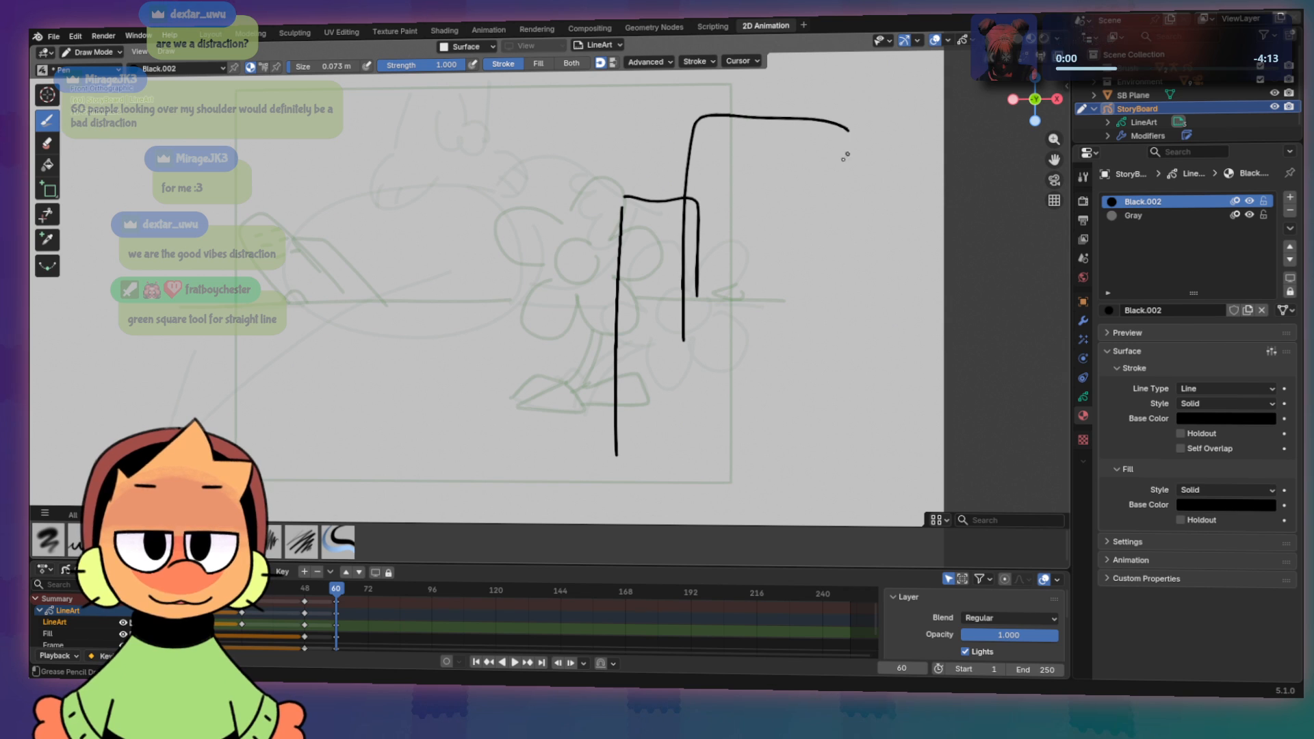
key(ctrl+z)
mouse_move(676, 482)
mouse_down()
mouse_move(718, 197)
mouse_move(844, 179)
mouse_up()
key(ctrl+z)
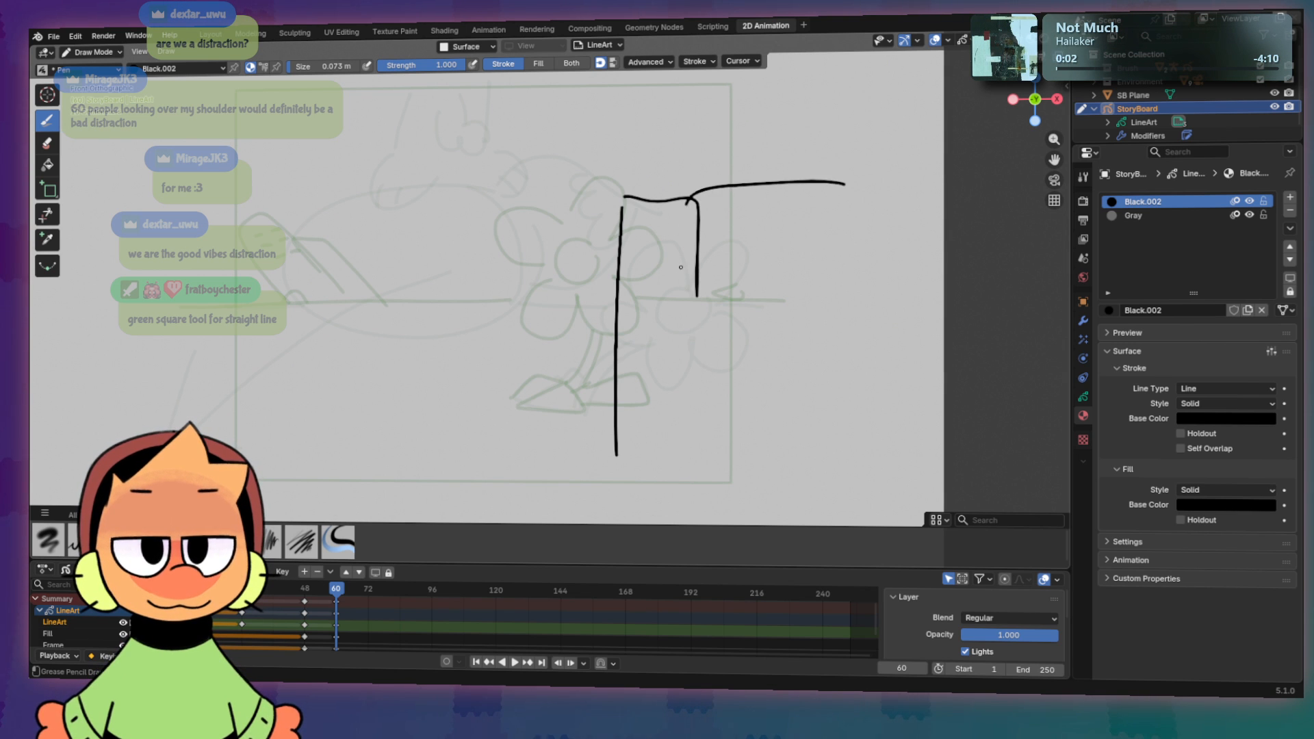
drag(688, 200, 675, 515)
key(ctrl+z)
key(ctrl+z)
key(ctrl+z)
key(ctrl+z)
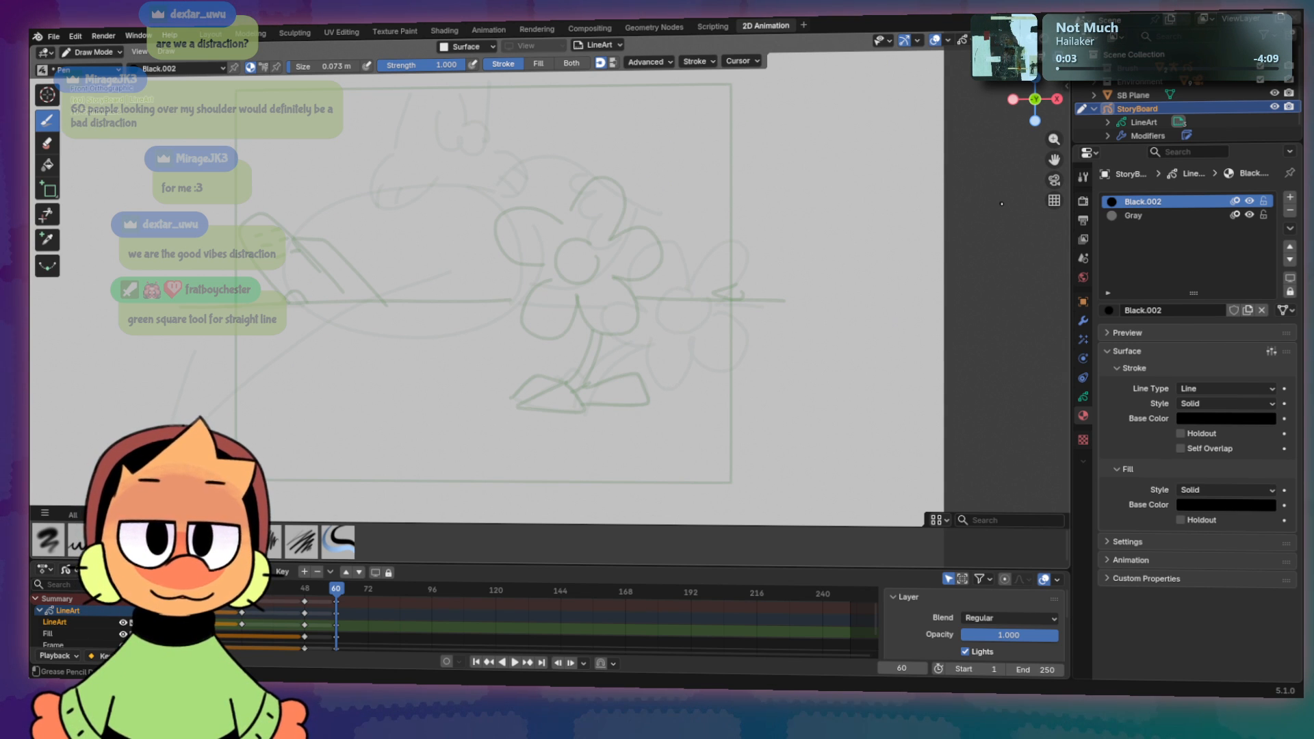
Step: Draw four upright rounded blocks as Gray fills, a tall and a shorter one on each side of the storyboard frame
click(1150, 218)
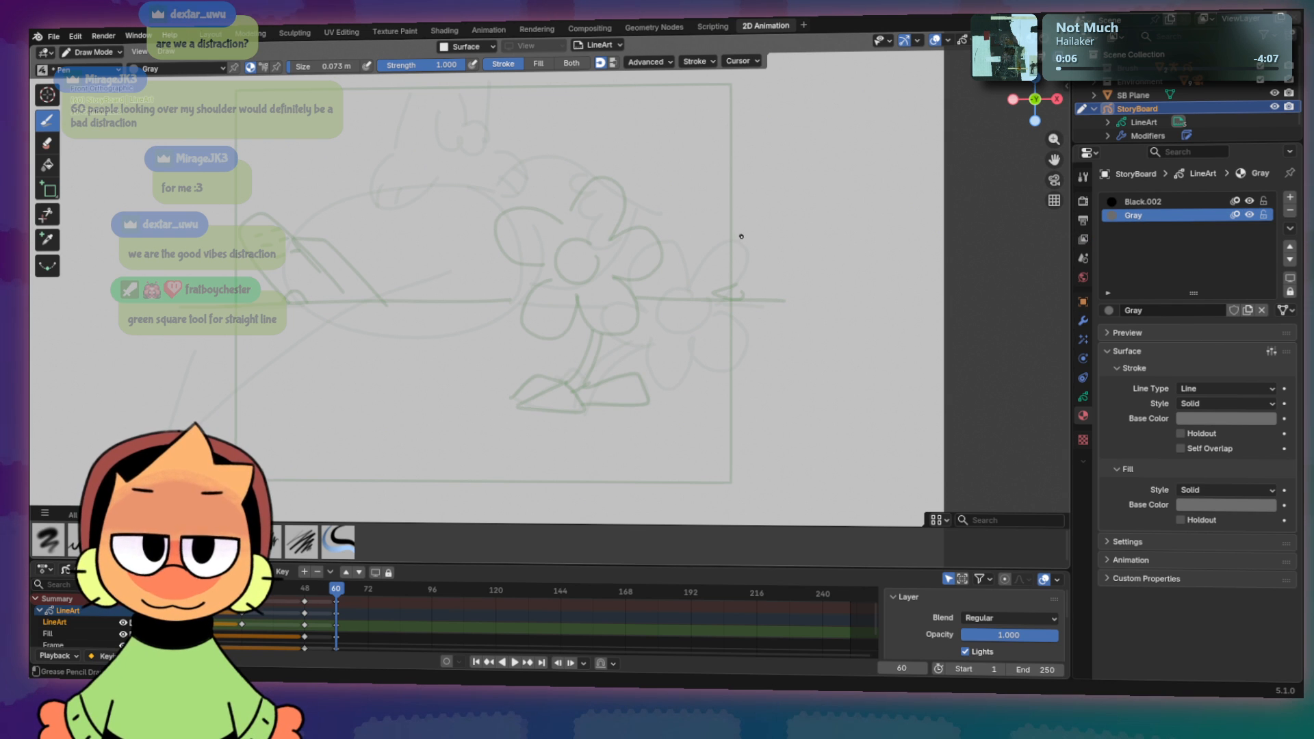
click(539, 66)
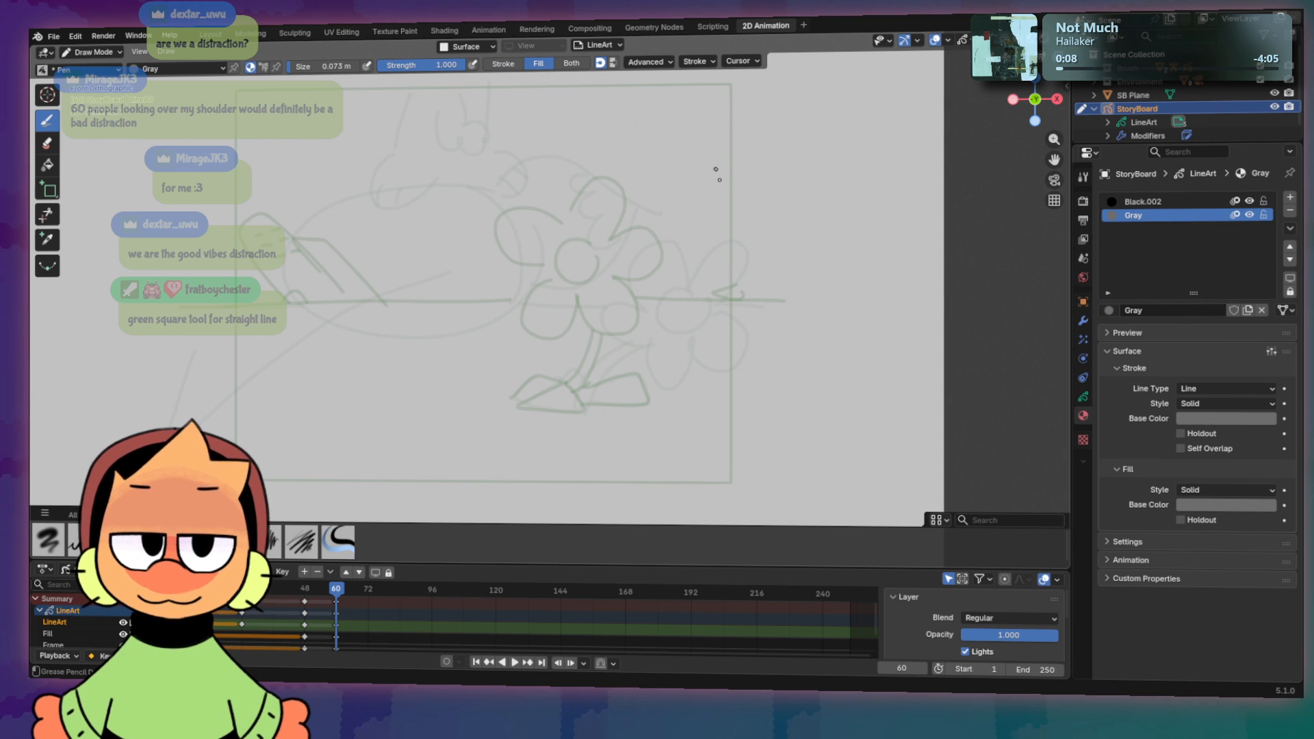
mouse_move(768, 154)
mouse_down()
mouse_move(664, 493)
mouse_move(797, 425)
mouse_move(781, 157)
mouse_up()
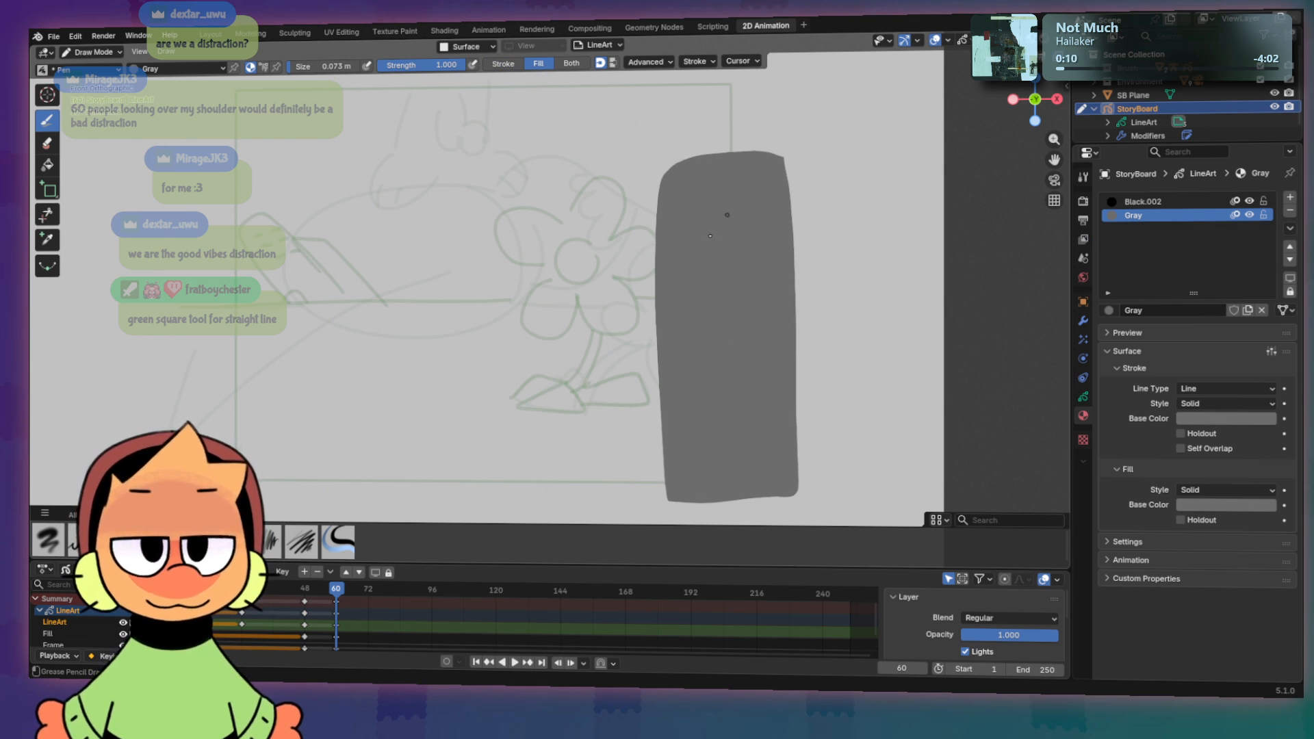
mouse_move(647, 278)
mouse_down()
mouse_move(602, 480)
mouse_move(655, 507)
mouse_move(653, 271)
mouse_up()
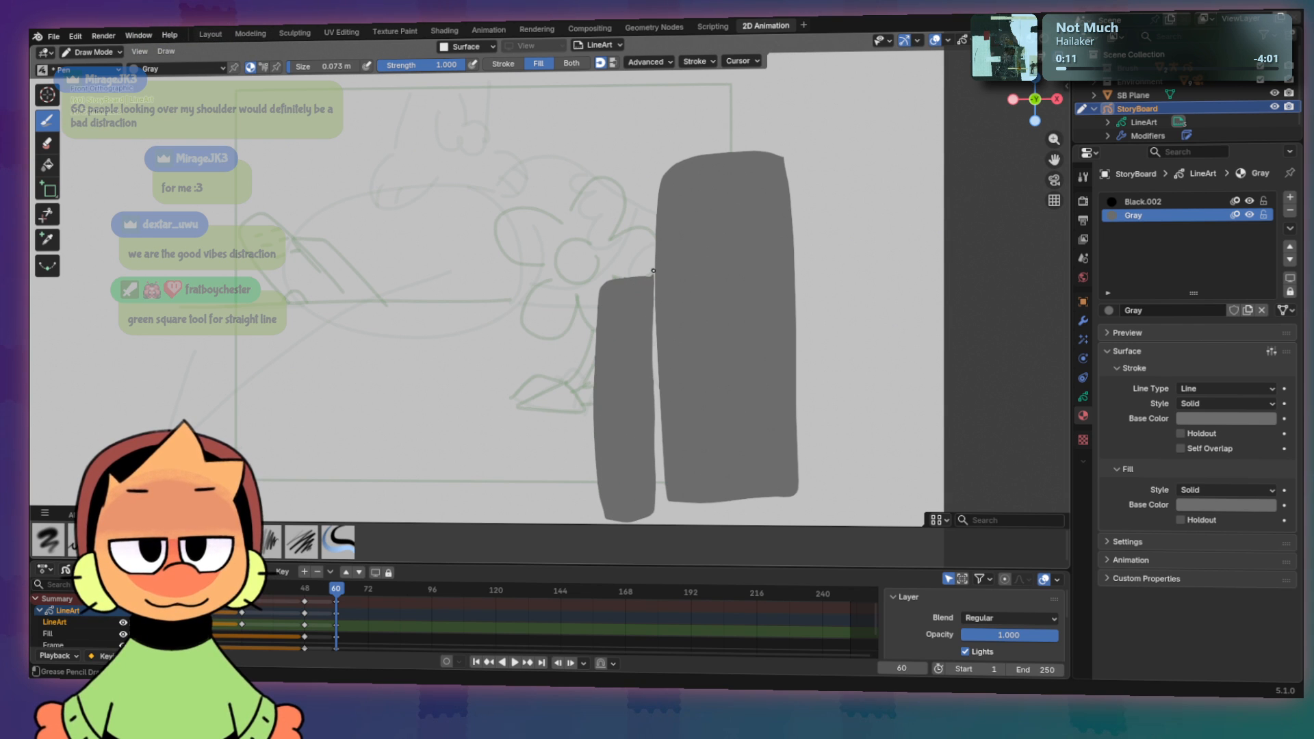
mouse_move(395, 490)
mouse_down()
mouse_move(343, 252)
mouse_move(343, 505)
mouse_move(333, 195)
mouse_move(217, 411)
mouse_move(303, 517)
mouse_up()
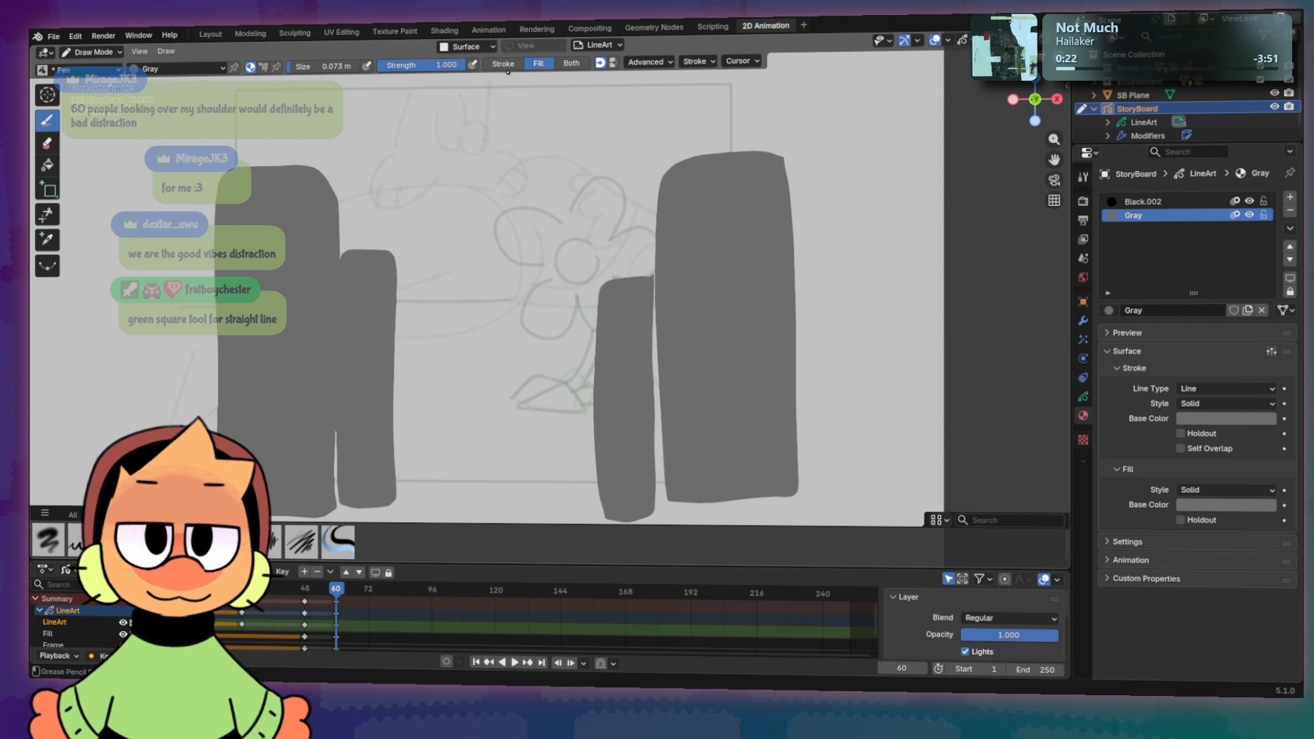
Step: Switch back to Black.002 strokes and draw a horizontal line between the two inner gray blocks
click(503, 64)
click(1162, 204)
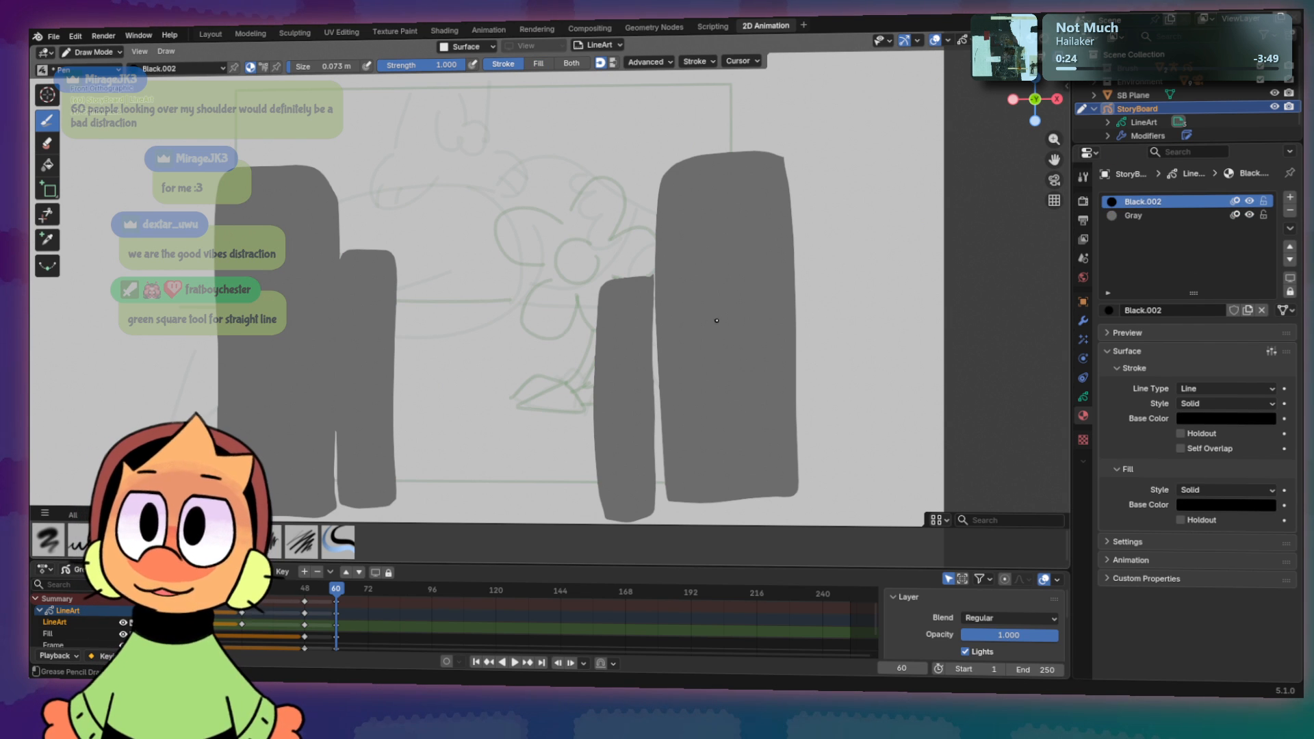
drag(401, 323, 596, 324)
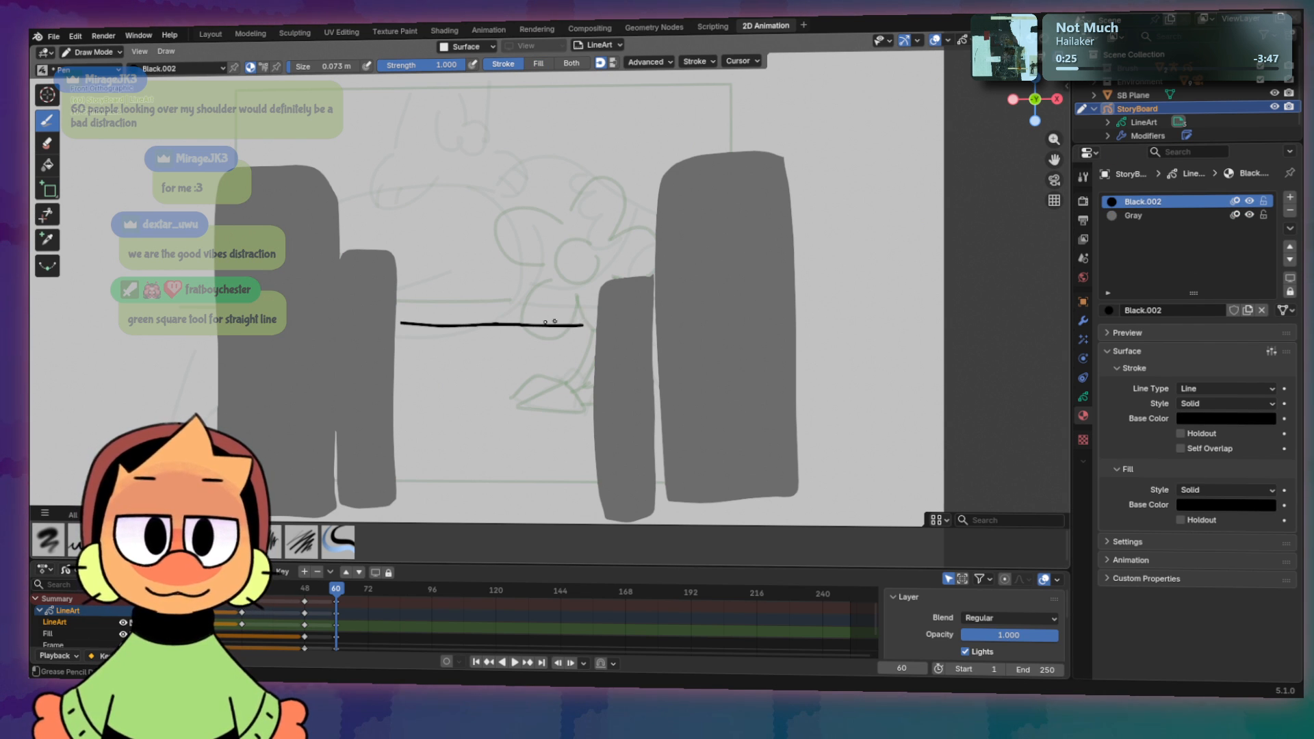
key(ctrl+z)
drag(399, 332, 596, 333)
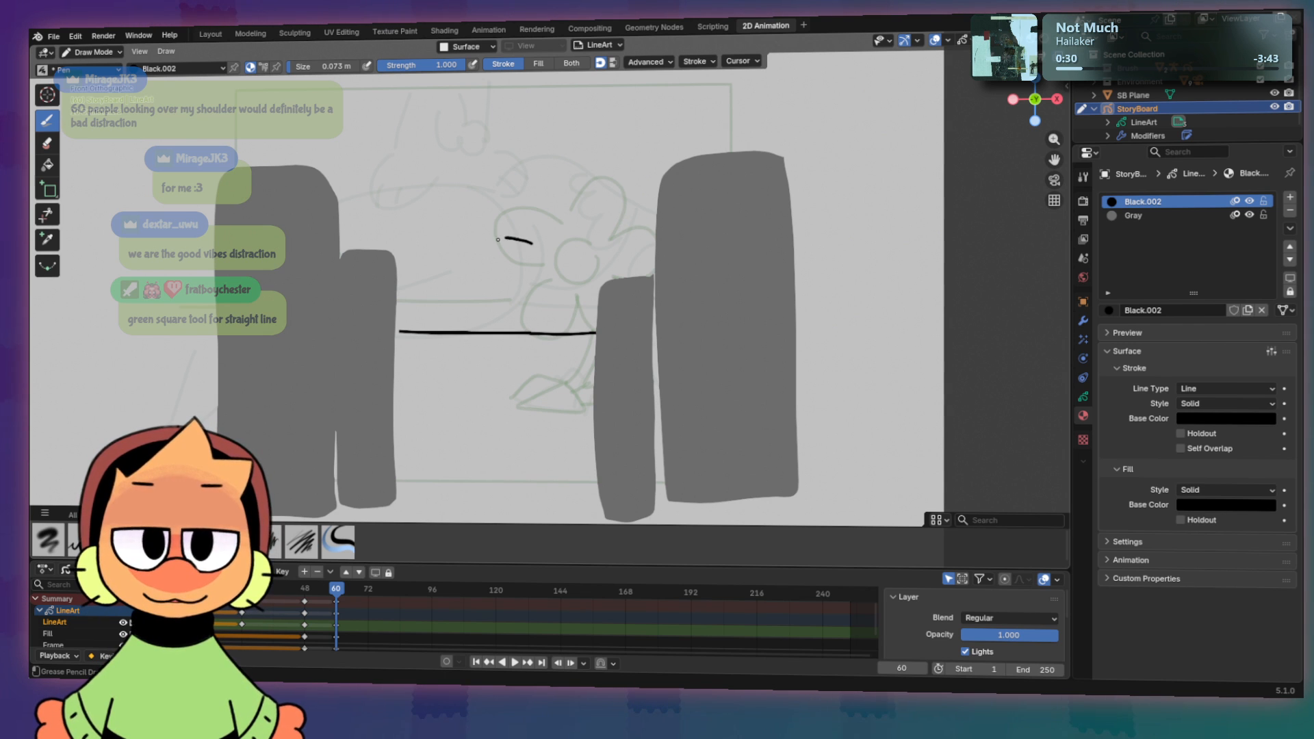
Step: Sketch two small joined loops in black above the horizontal line, in the gap between the gray blocks
key(ctrl+z)
mouse_move(522, 244)
mouse_down()
mouse_move(490, 248)
mouse_move(512, 257)
mouse_move(524, 244)
mouse_move(494, 215)
mouse_move(548, 233)
mouse_move(528, 216)
mouse_up()
key(ctrl+z)
key(ctrl+z)
key(ctrl+z)
key(ctrl+z)
key(ctrl+z)
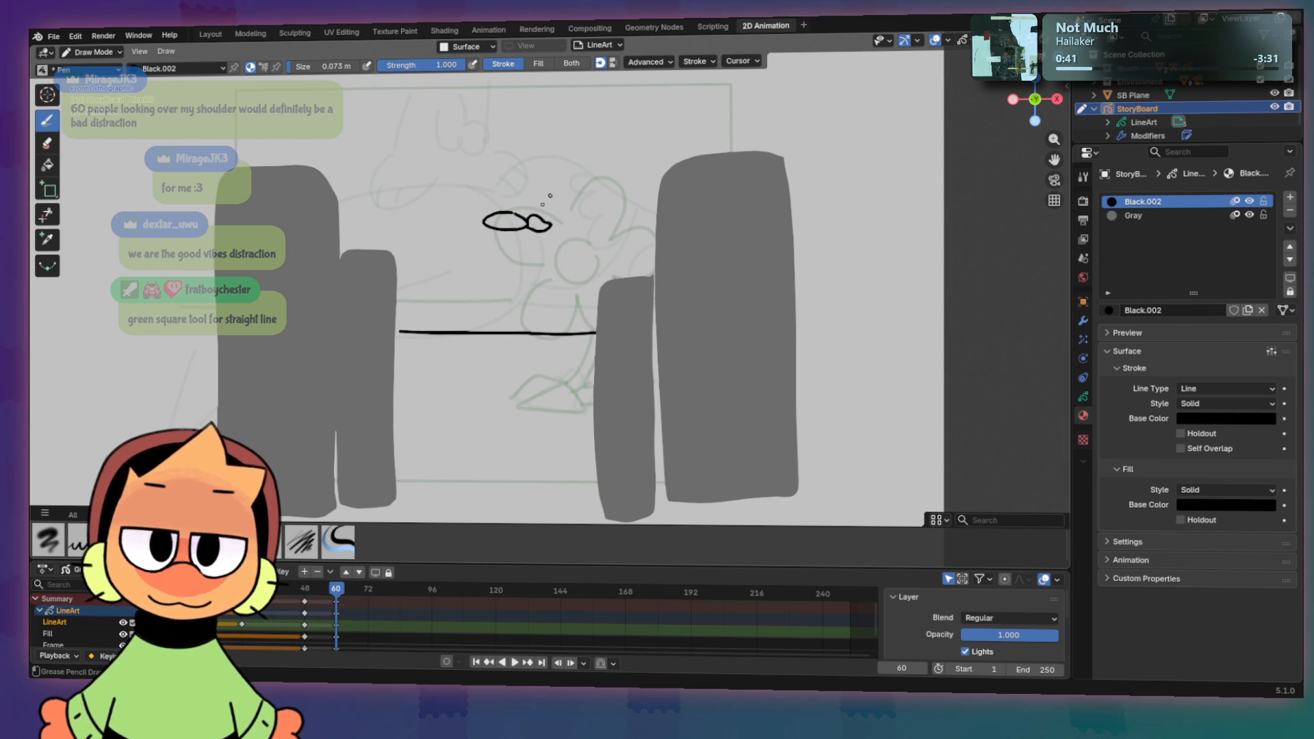
Step: Erase part of the left loop's outline, then reduce the hard eraser to 21 px and return to the Pen brush
key(e)
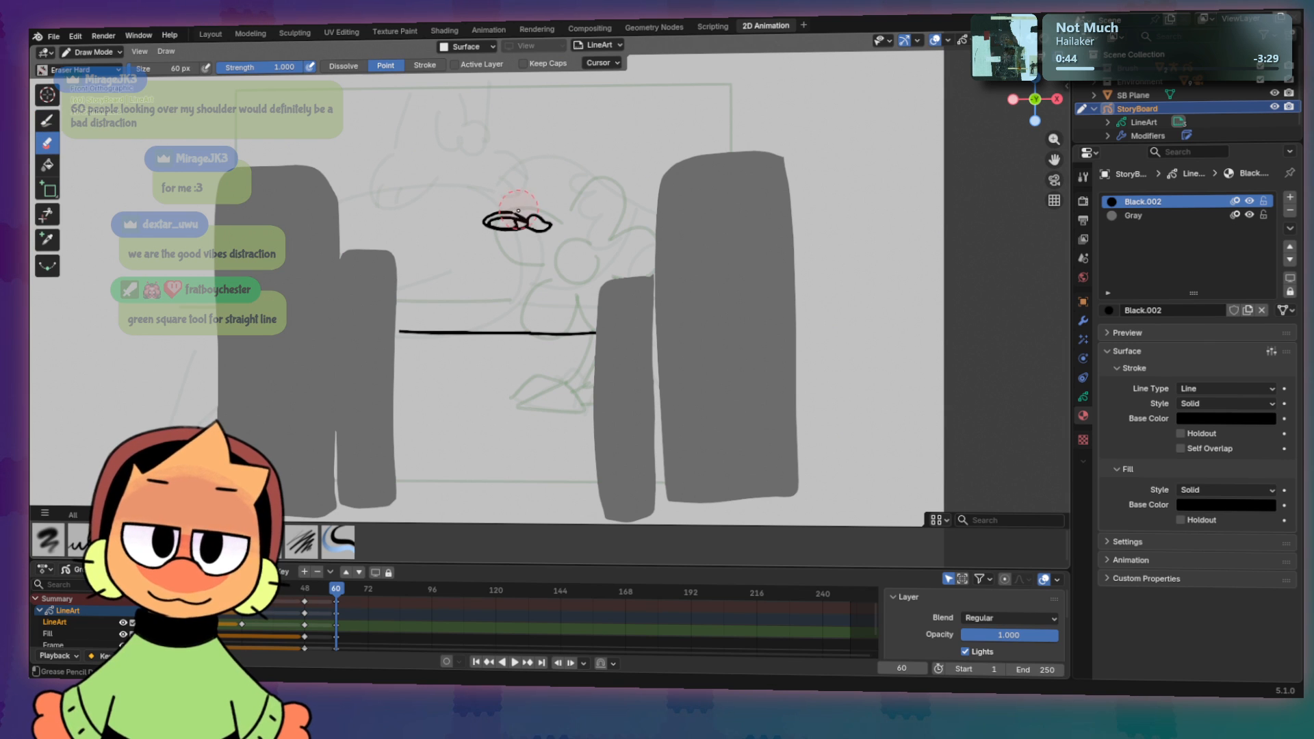
drag(513, 214, 491, 210)
key(ctrl+z)
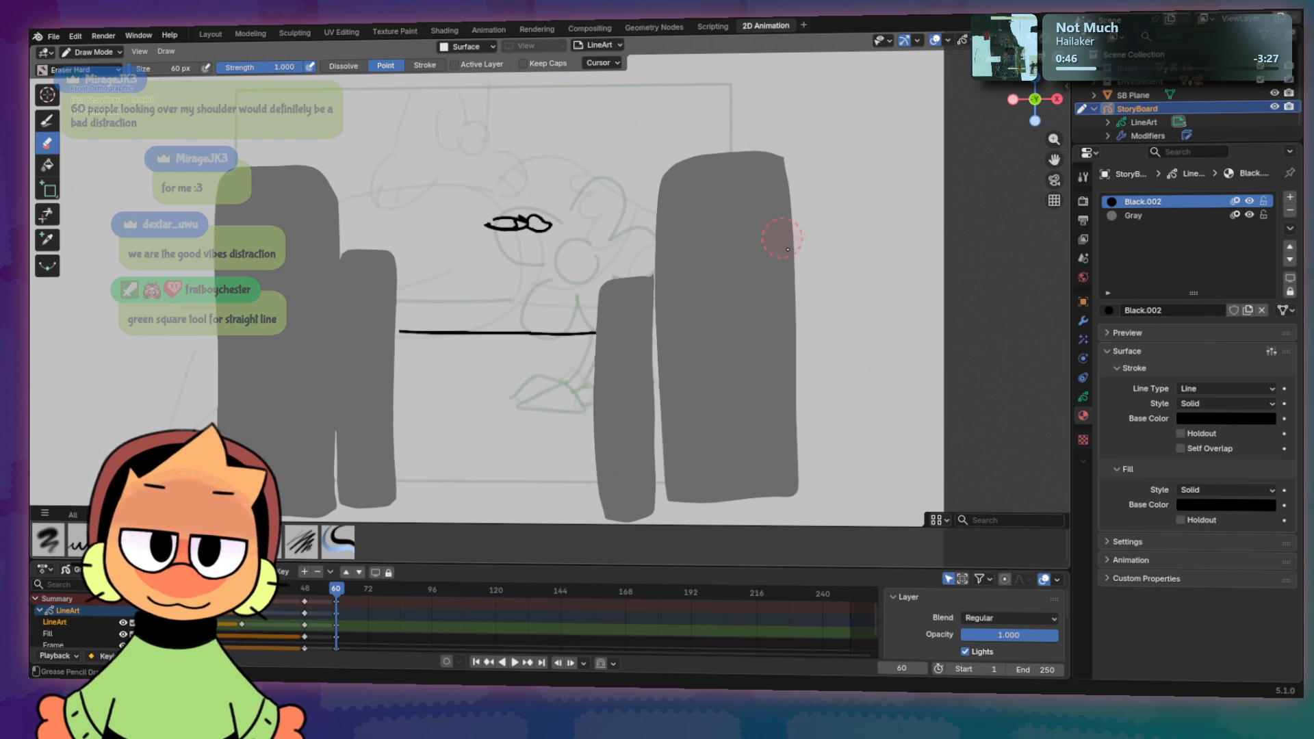
key(bracketleft)
key(bracketleft)
key(bracketleft)
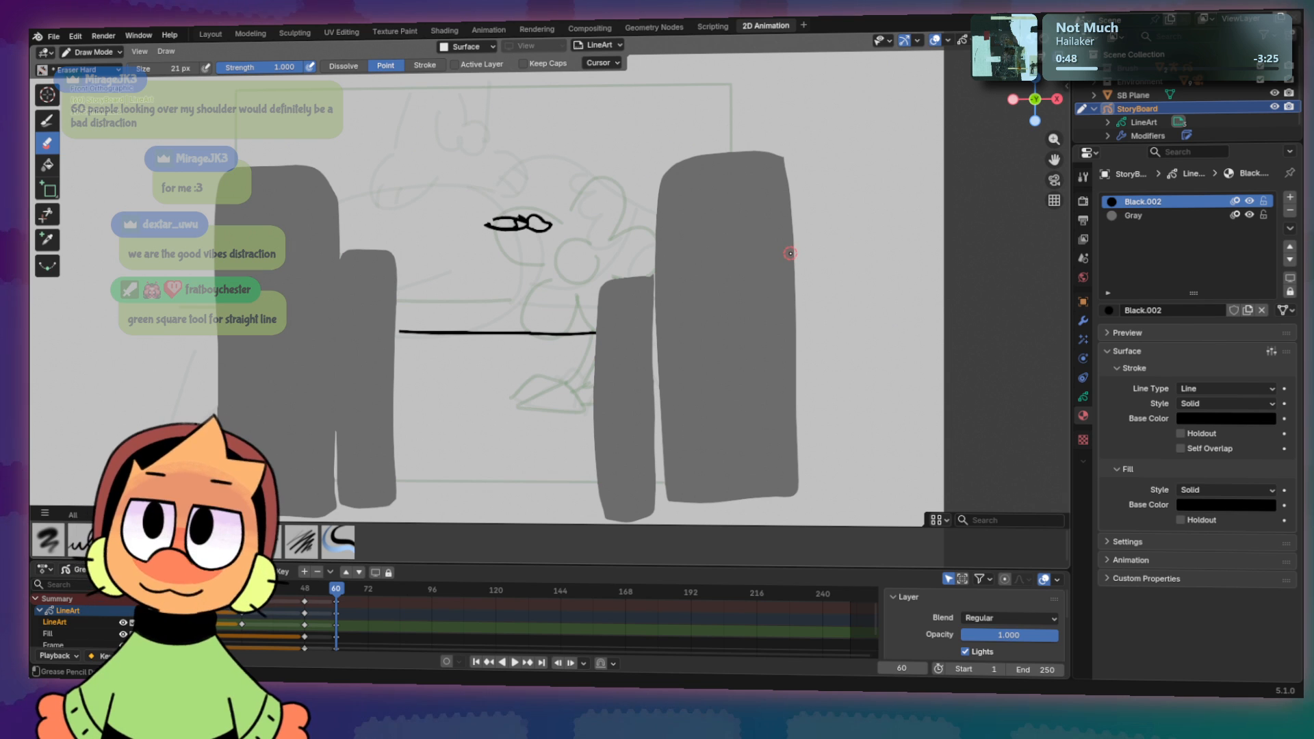
key(d)
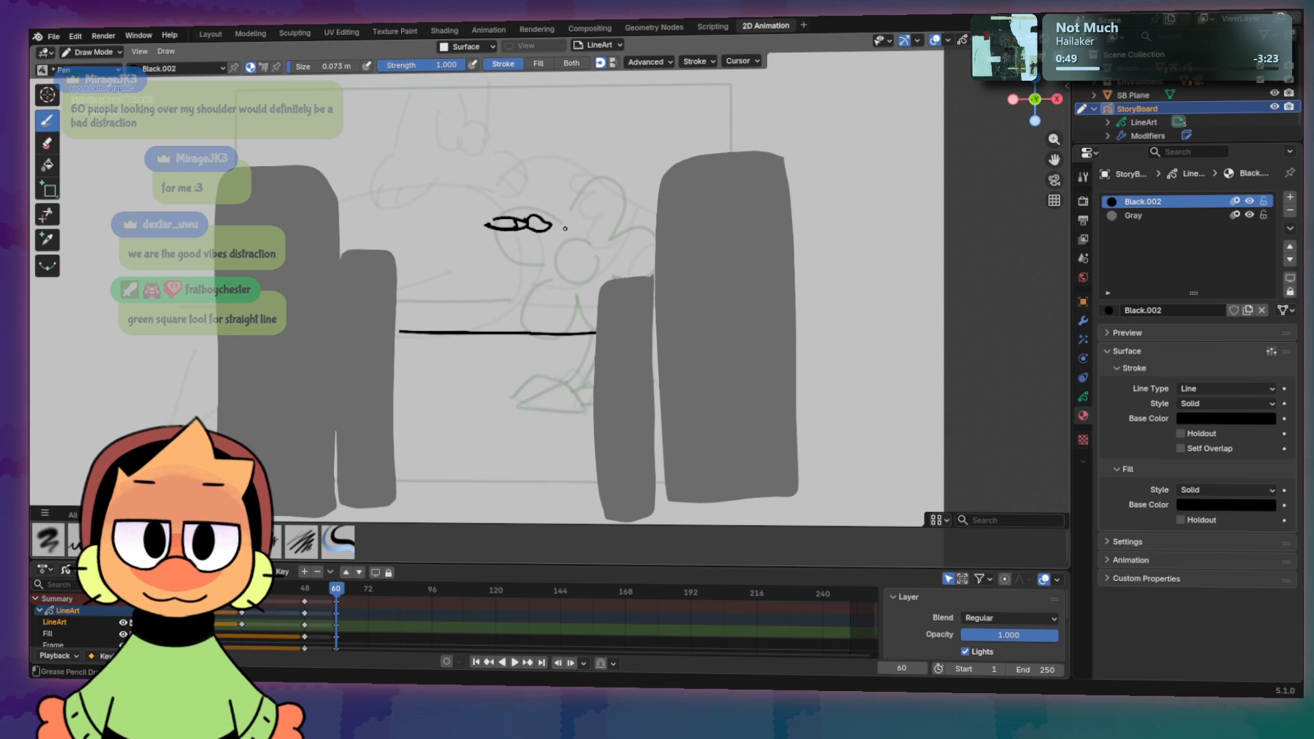
Step: Draw two parallel horizontal lines from the small loops to the tall right gray block
drag(551, 225, 652, 229)
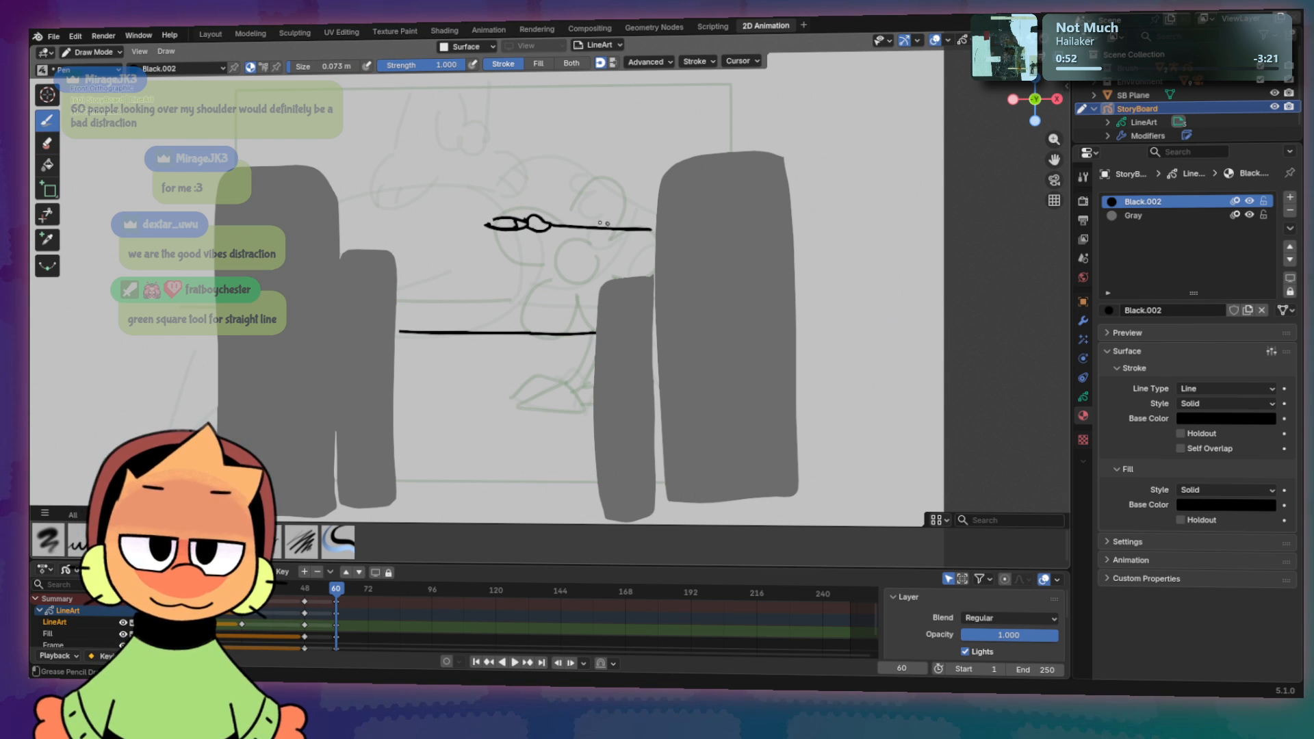
key(ctrl+z)
drag(556, 225, 656, 230)
drag(558, 223, 656, 223)
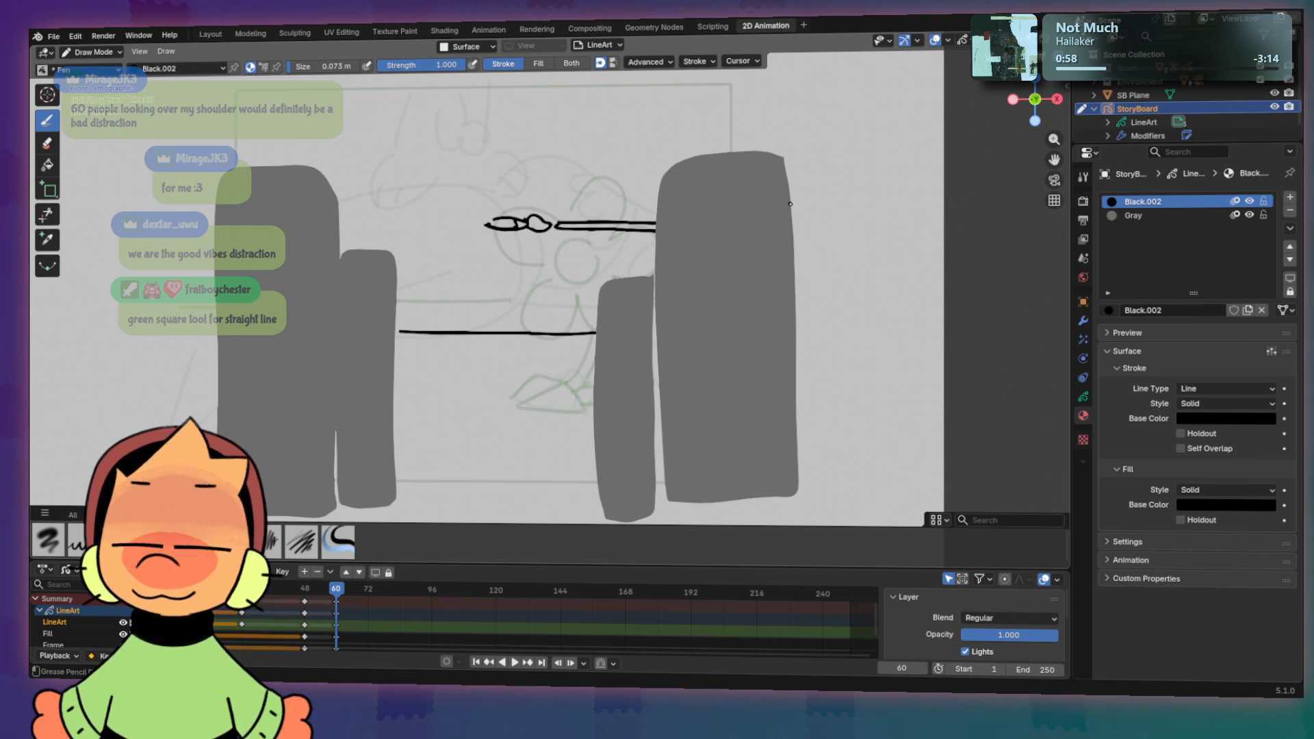
Step: Move the loops and parallel lines left in Edit Mode, then draw two strokes extending the lines toward the tall right block
key(Tab)
mouse_move(479, 192)
mouse_down()
mouse_move(645, 252)
mouse_move(668, 227)
mouse_move(572, 223)
mouse_up()
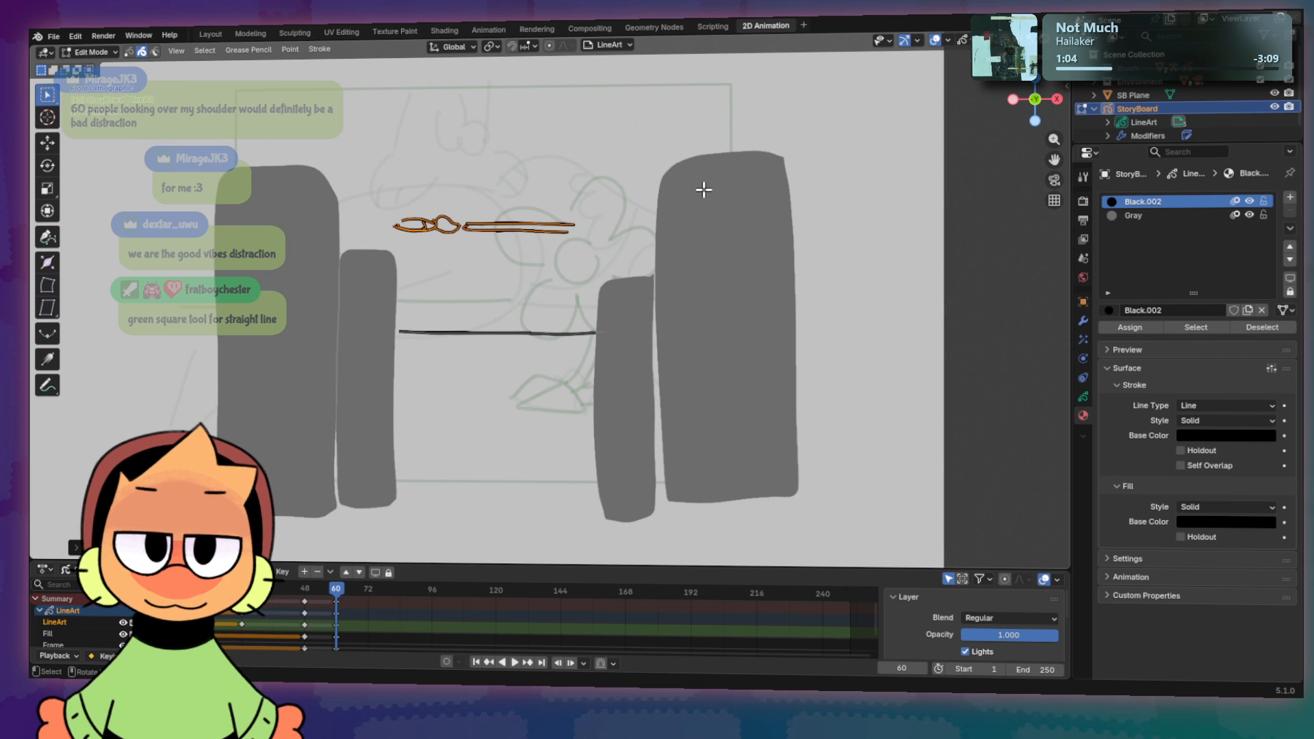
key(Tab)
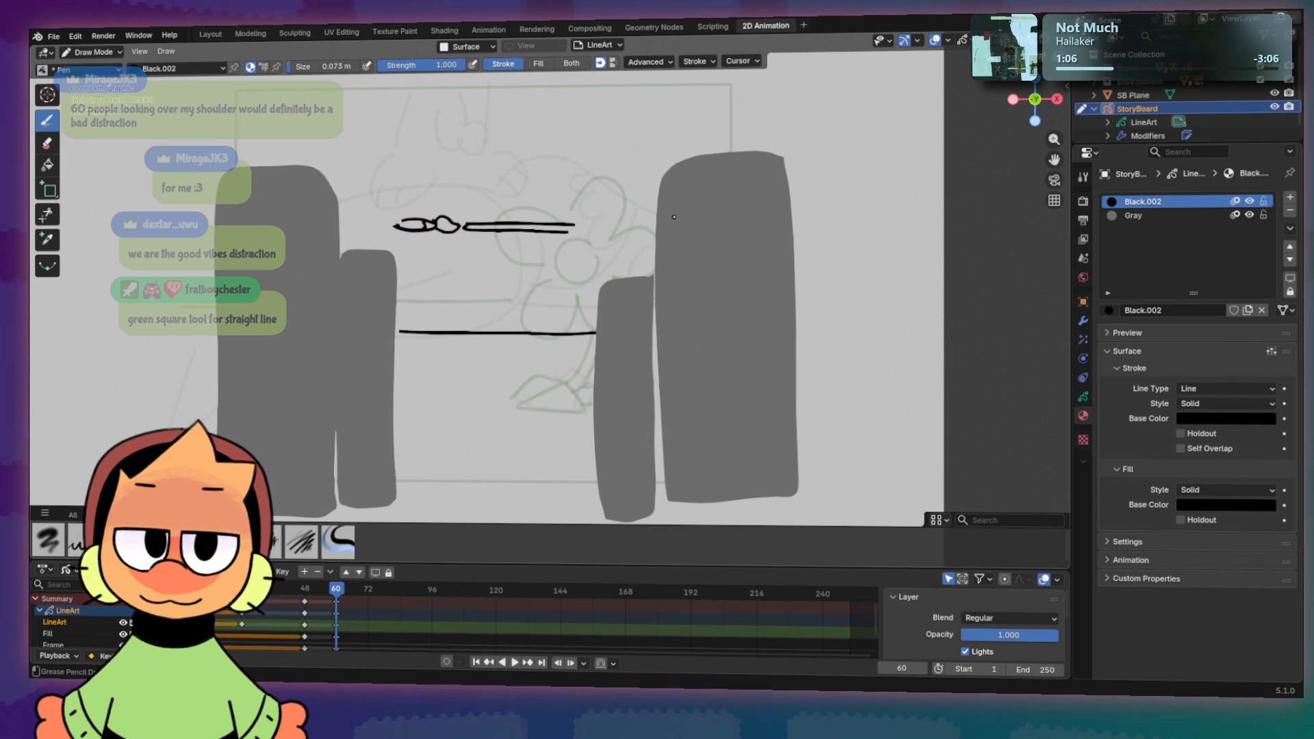
drag(570, 226, 642, 226)
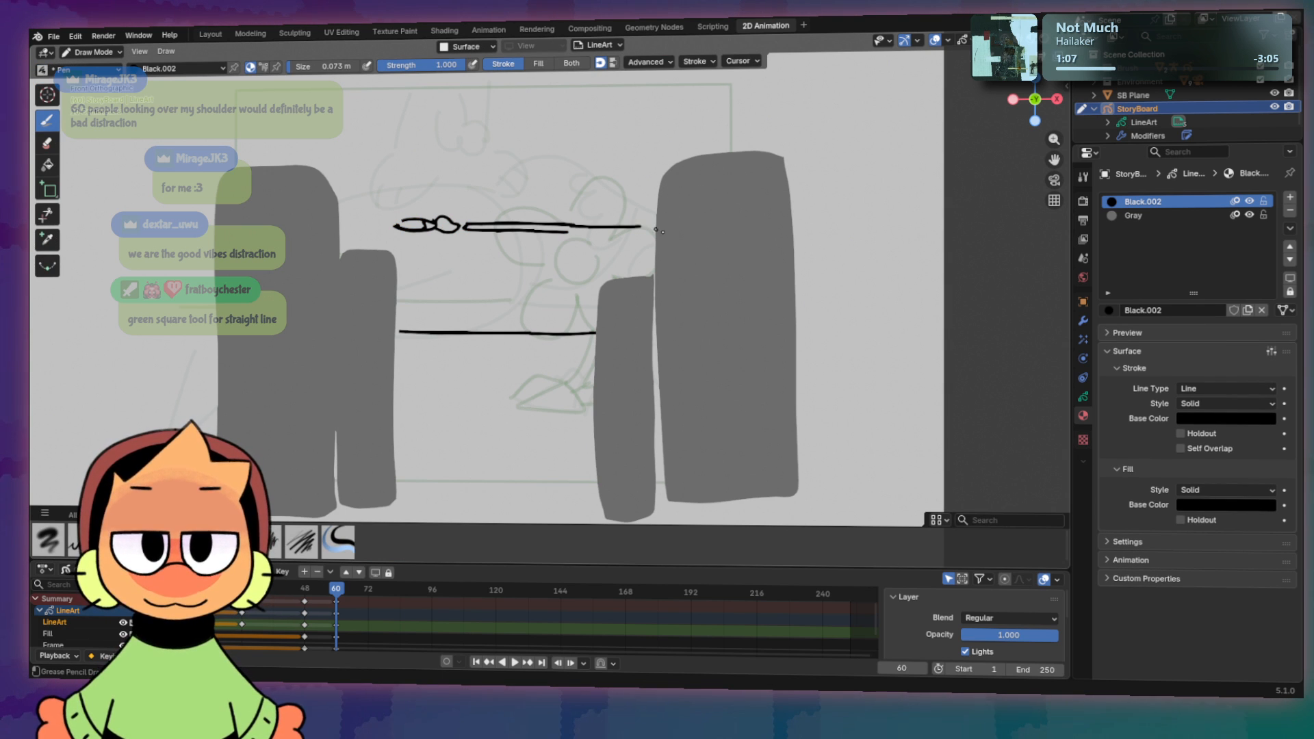
drag(561, 234, 655, 235)
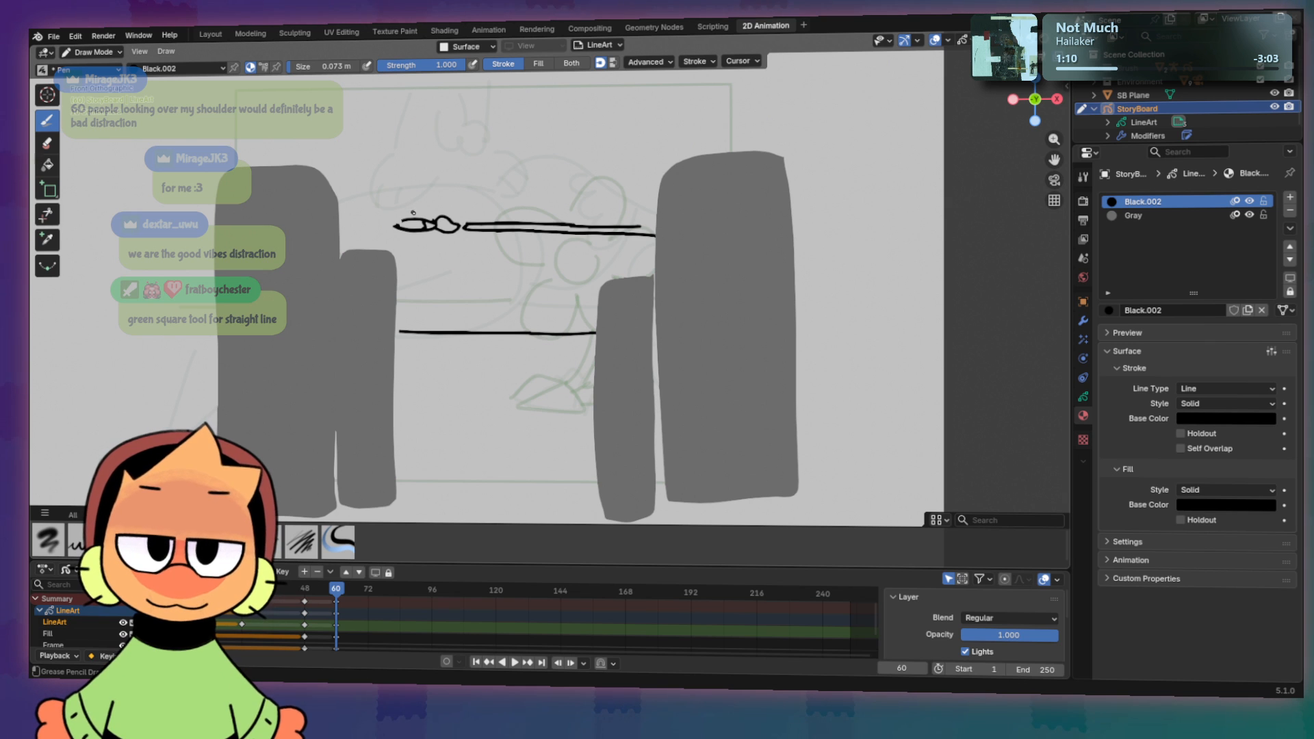
Step: Add a small rounded shape above the left black loop, then draw cloud-like arcs with the Gray material around the left blocks
drag(414, 206, 419, 218)
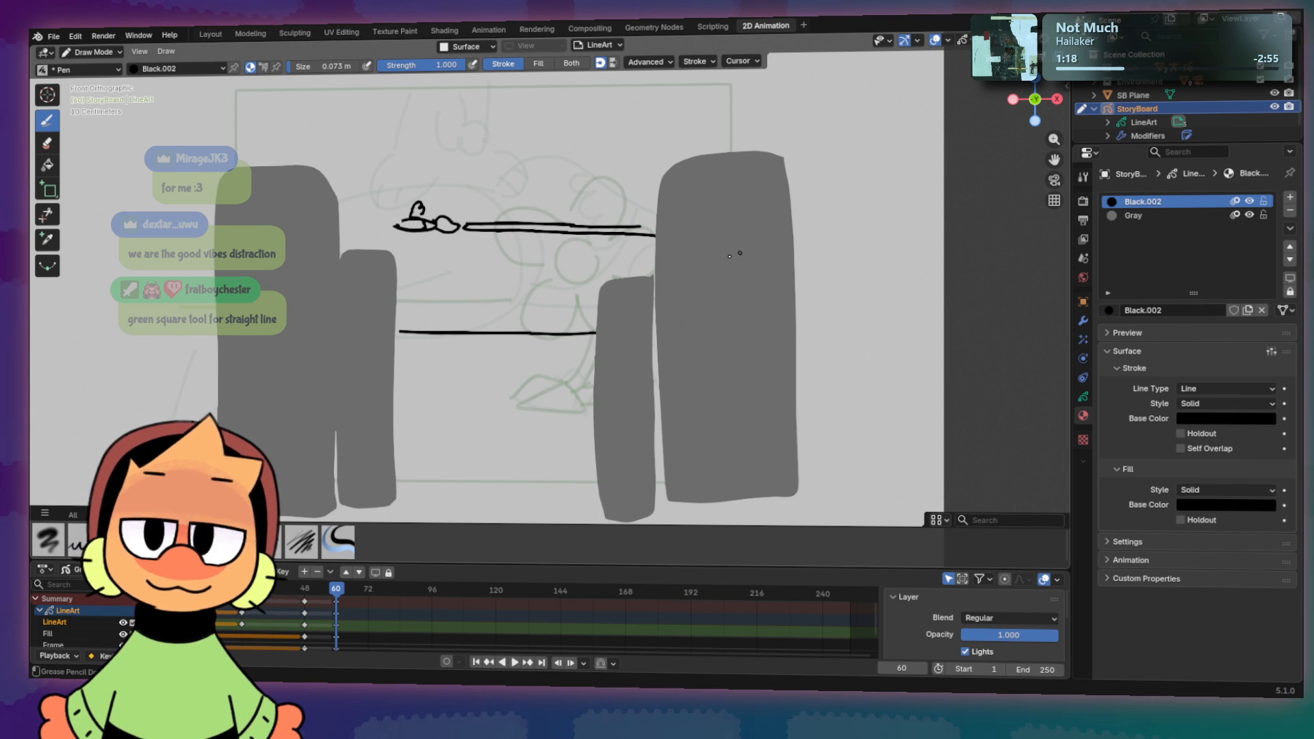
click(1133, 215)
mouse_move(546, 328)
mouse_down()
mouse_move(419, 261)
mouse_move(481, 286)
mouse_up()
key(ctrl+z)
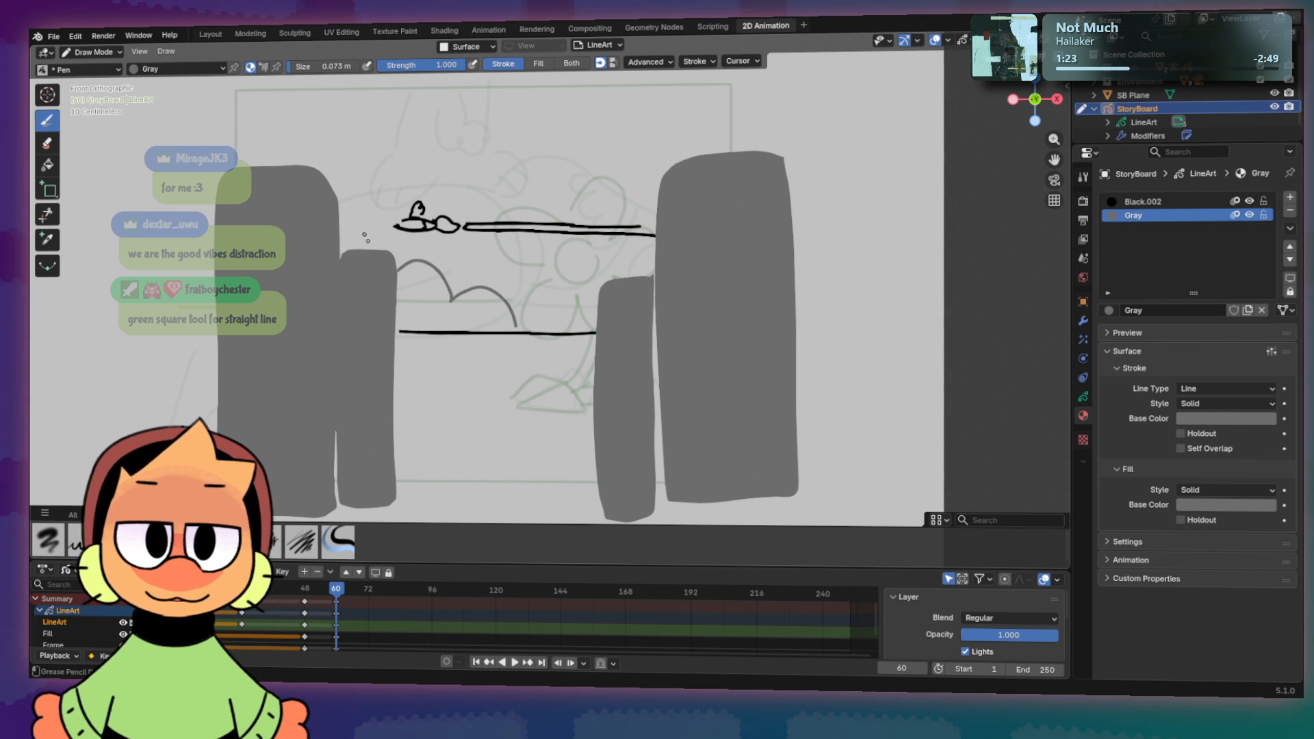
mouse_move(367, 243)
mouse_down()
mouse_move(360, 217)
mouse_move(237, 128)
mouse_move(287, 166)
mouse_up()
key(ctrl+z)
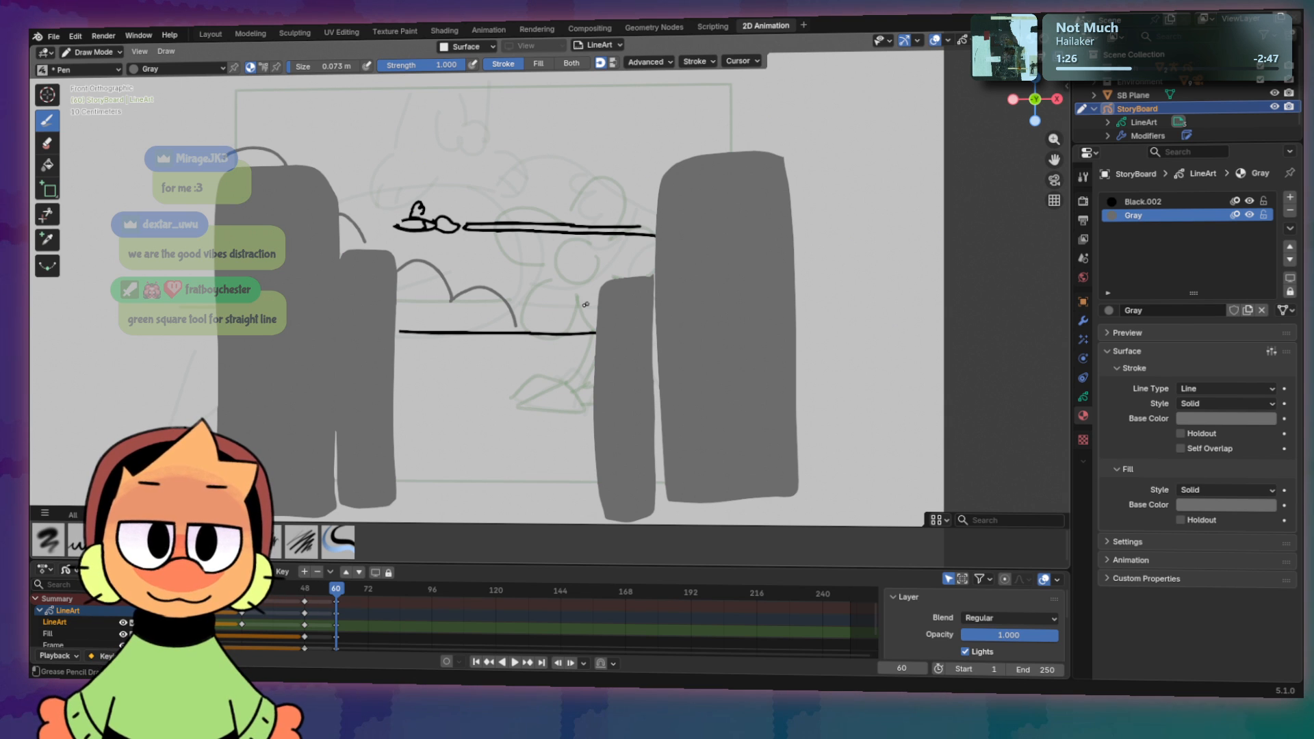
Step: Continue the gray scalloped outline across the gap above the lower horizontal line to the short right block
mouse_move(577, 295)
mouse_down()
mouse_move(546, 334)
mouse_move(578, 296)
mouse_up()
key(ctrl+z)
key(ctrl+z)
key(ctrl+z)
key(ctrl+z)
drag(517, 325, 598, 314)
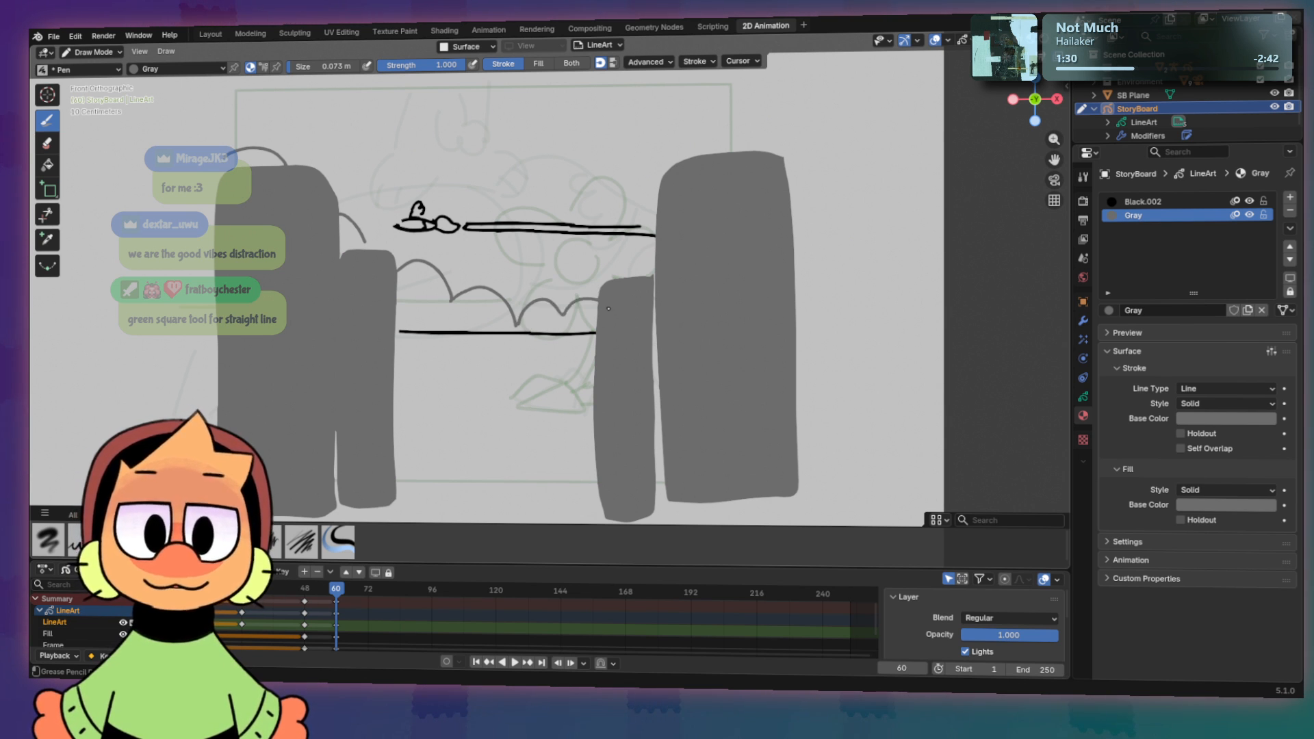
key(ctrl+z)
mouse_move(517, 325)
mouse_down()
mouse_move(568, 317)
mouse_move(601, 291)
mouse_up()
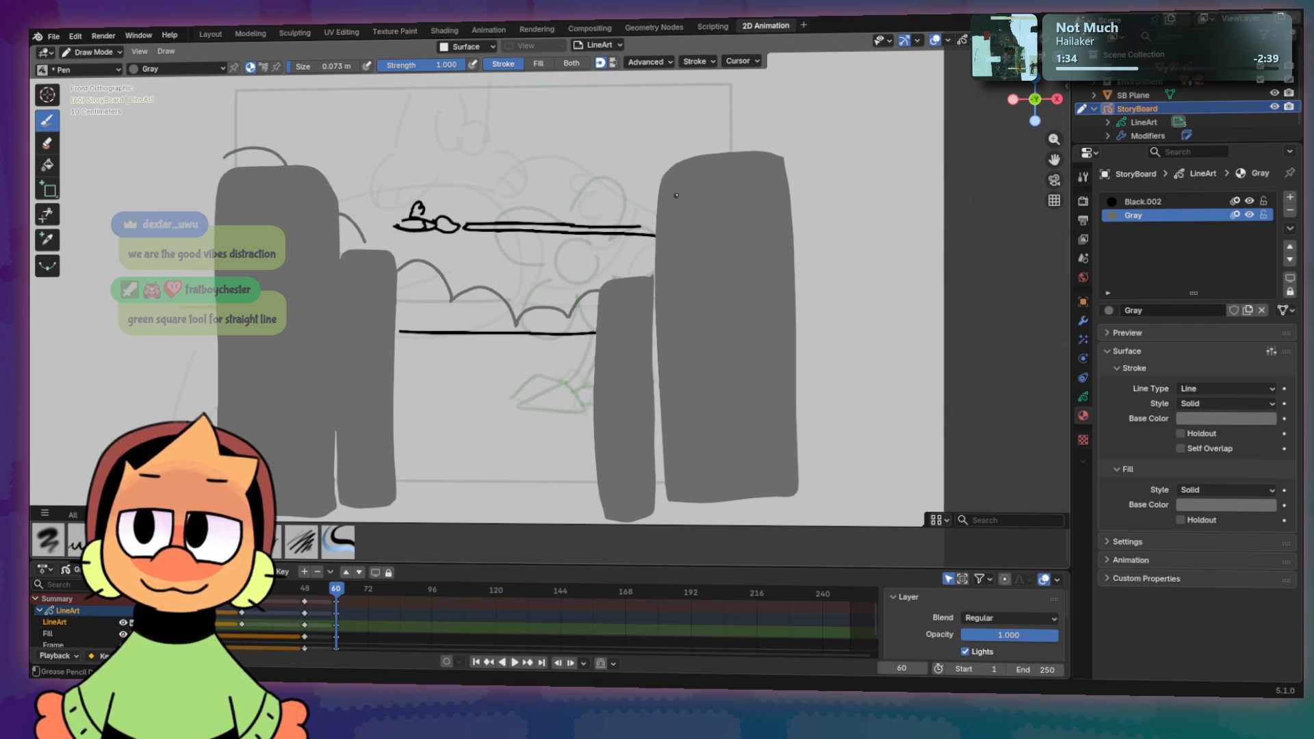
Step: Draw gray cloud arcs rising above the short right block and over the upper corner of the tall right block
mouse_move(519, 295)
mouse_down()
mouse_move(581, 234)
mouse_move(650, 208)
mouse_up()
key(ctrl+z)
key(ctrl+z)
key(ctrl+z)
key(ctrl+z)
key(ctrl+z)
mouse_move(562, 265)
mouse_down()
mouse_move(656, 210)
mouse_move(674, 156)
mouse_up()
key(ctrl+z)
key(ctrl+z)
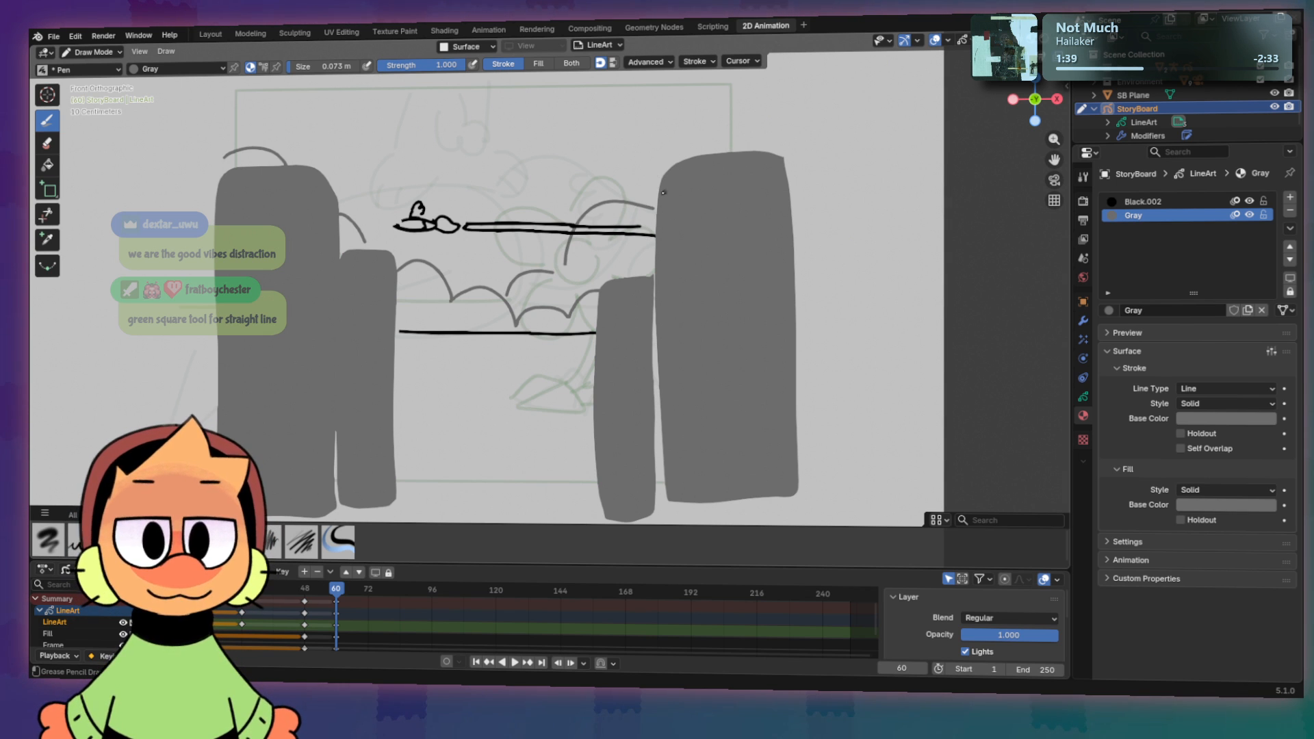
drag(649, 200, 730, 142)
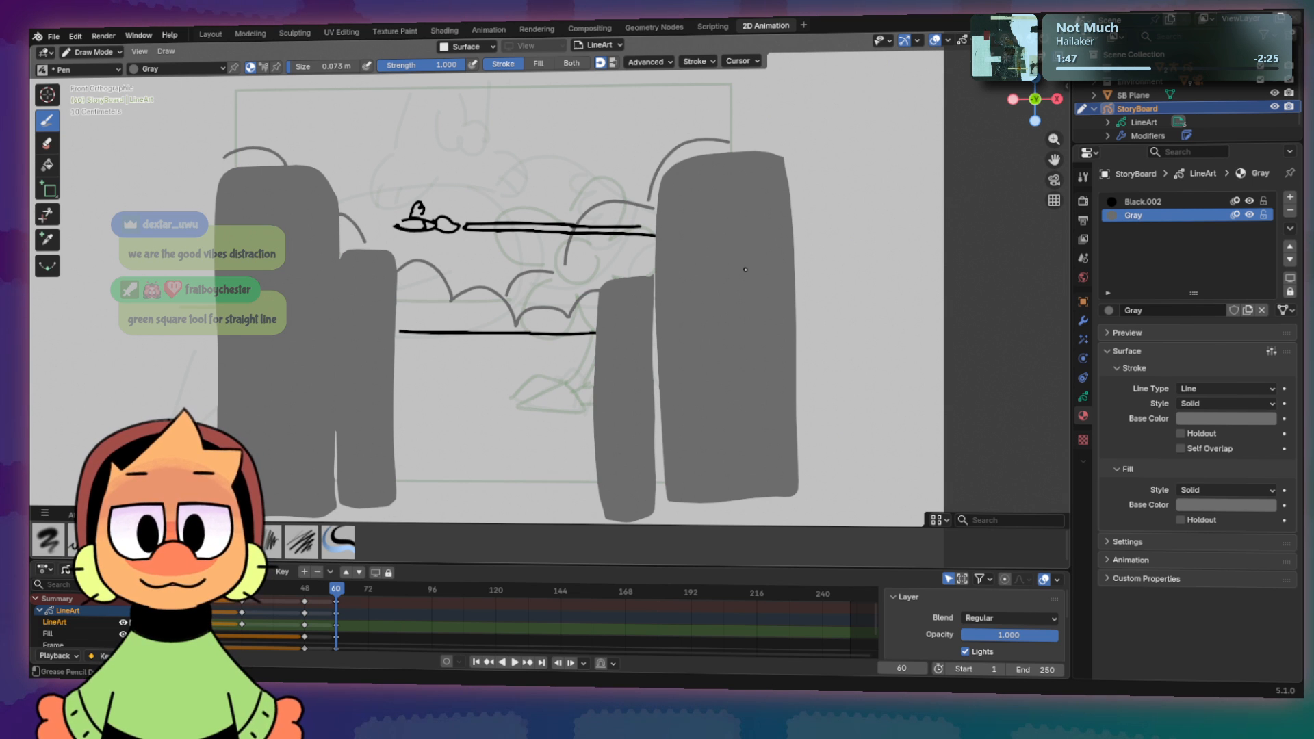
click(49, 187)
click(49, 188)
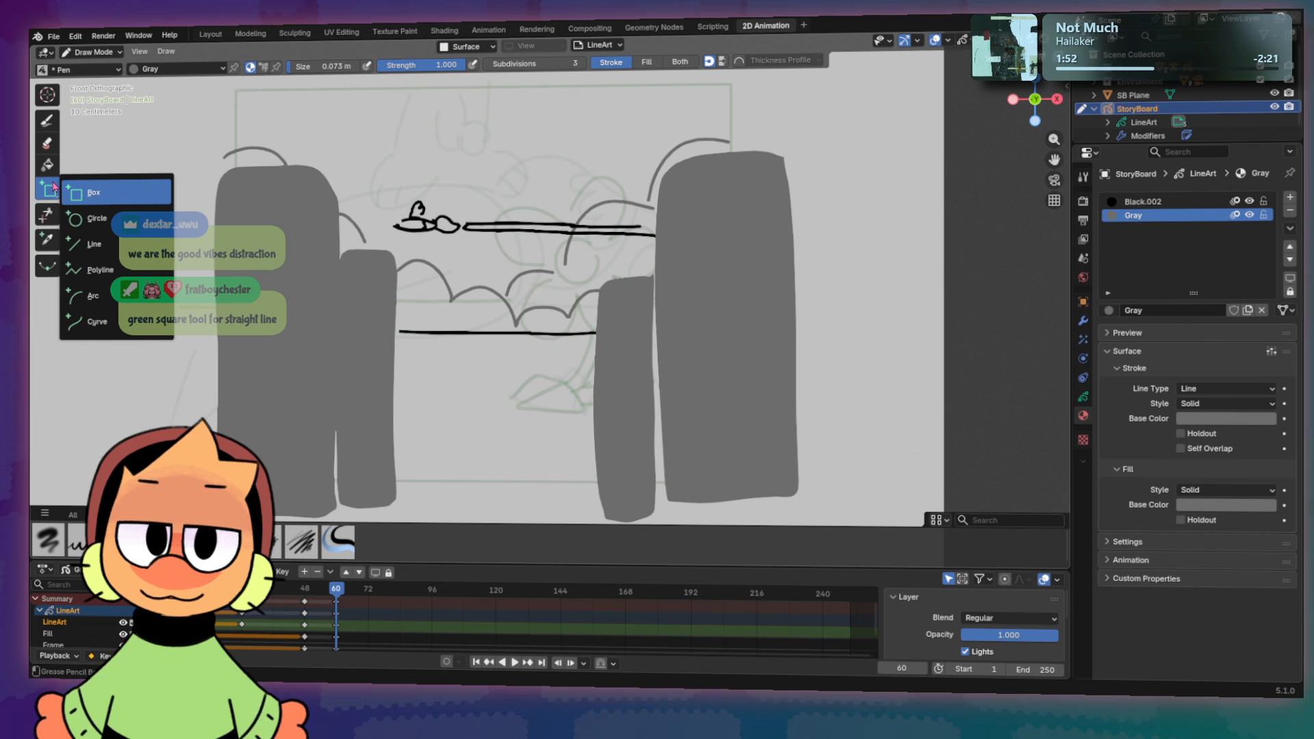
click(55, 186)
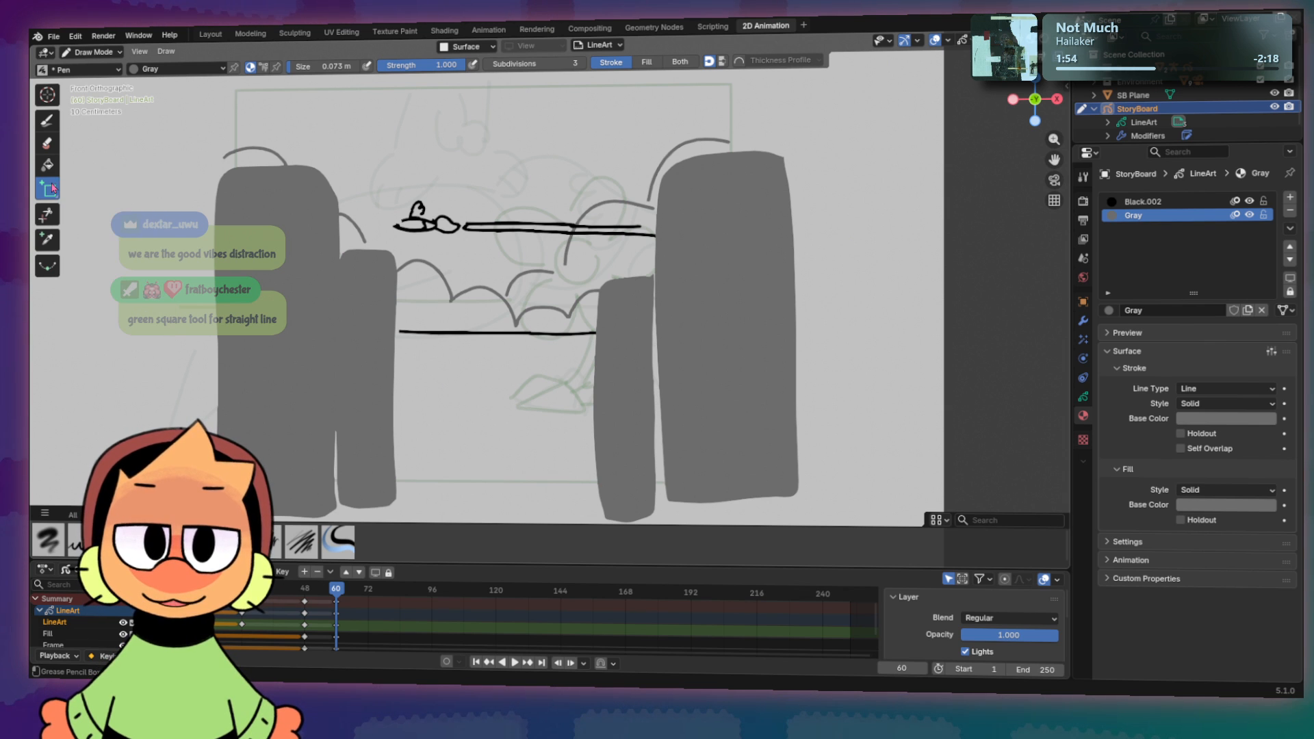
click(54, 186)
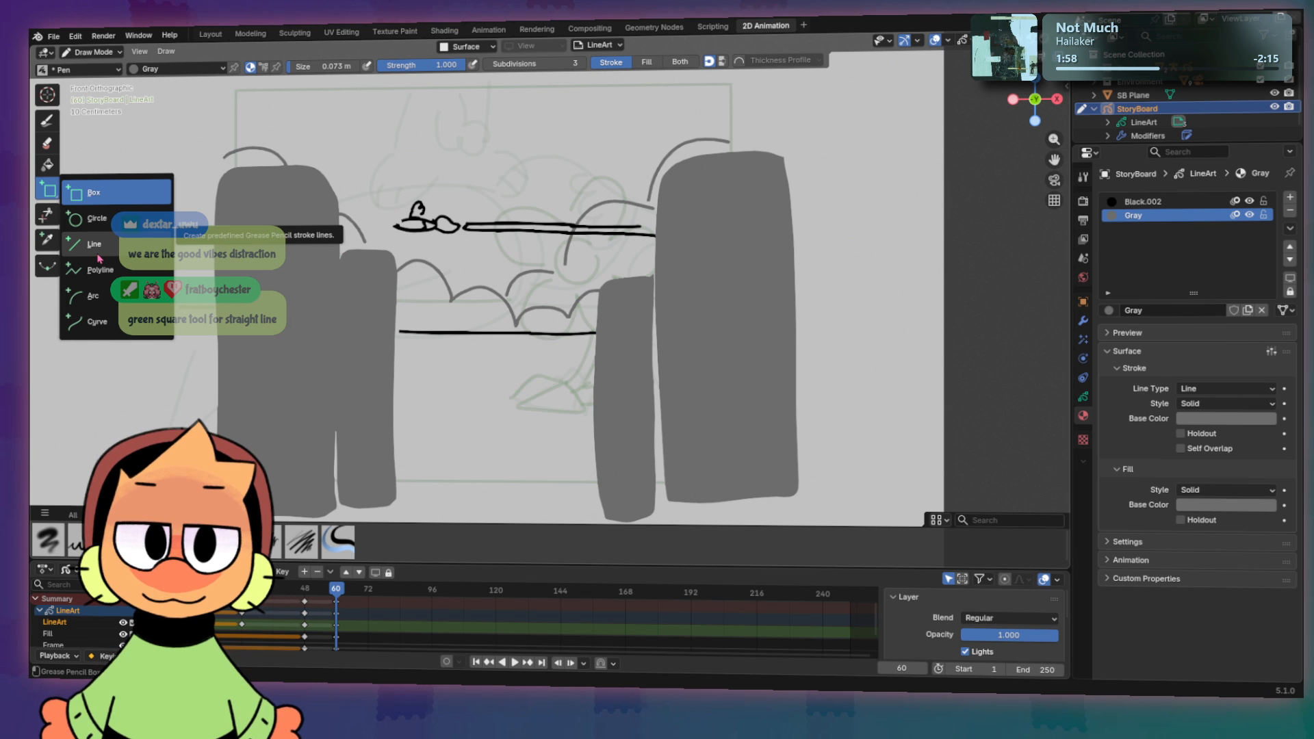
click(96, 246)
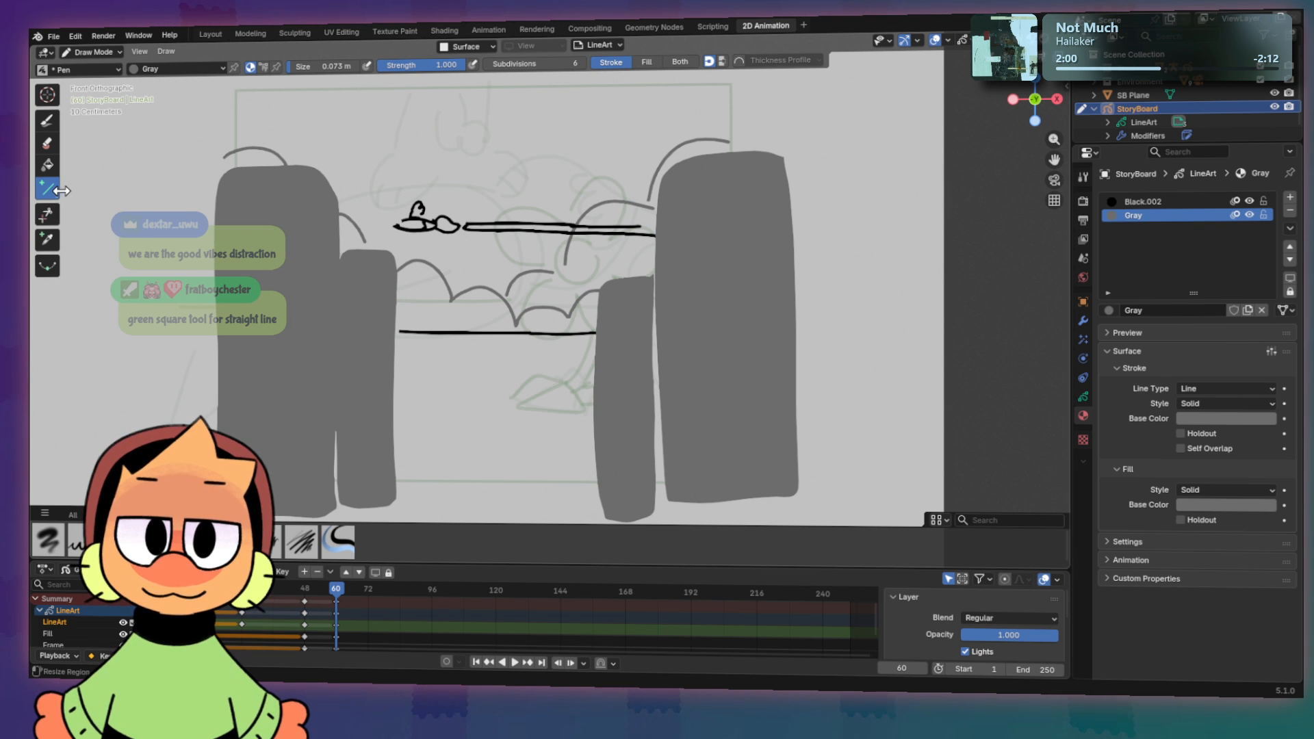
click(47, 123)
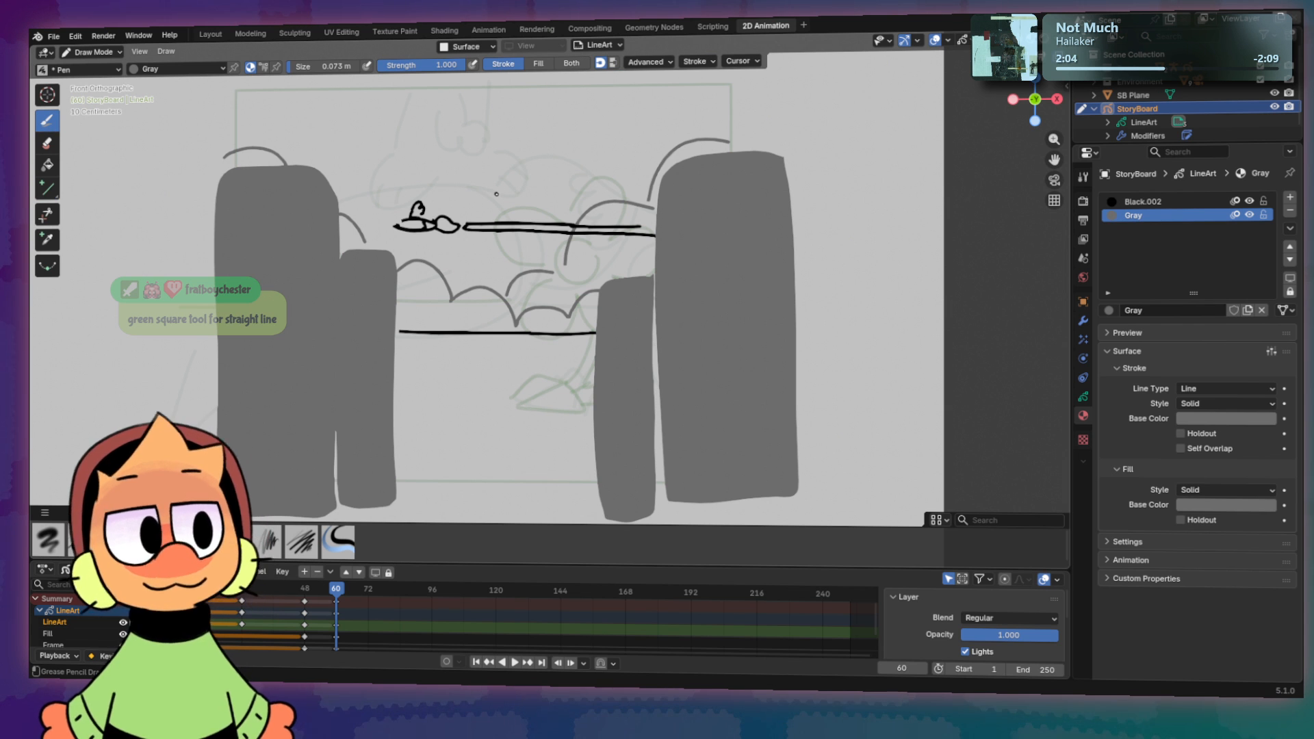
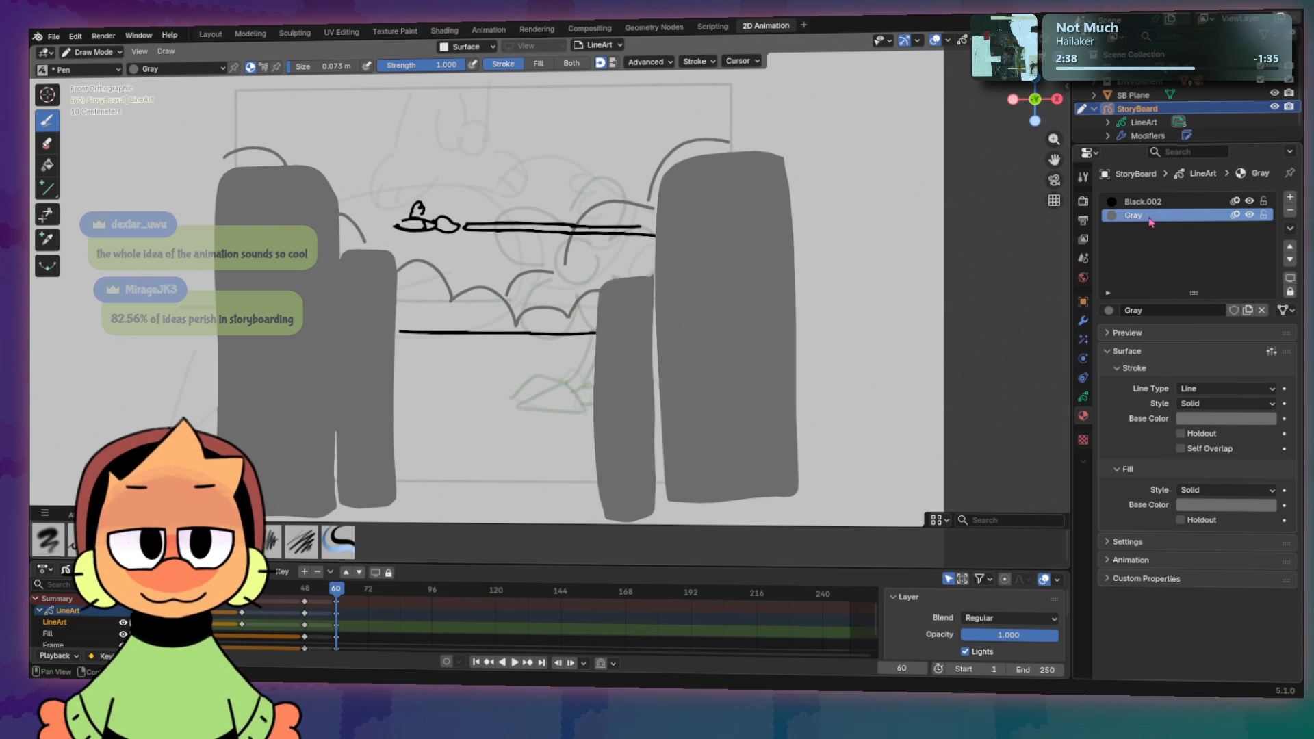
Step: Switch the Pen to fill mode and add a gray ground strip plus low blocks beside the inner left and right blocks
click(547, 73)
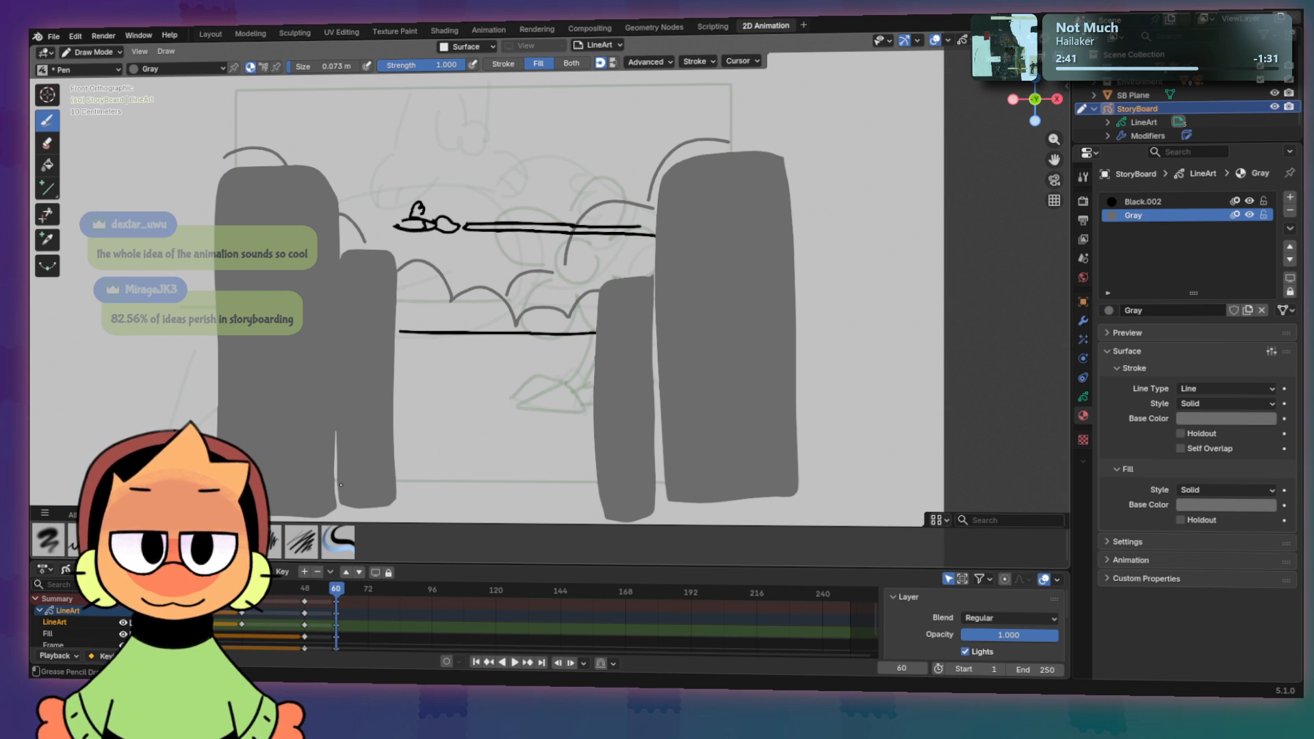
mouse_move(340, 484)
mouse_down()
mouse_move(571, 493)
mouse_move(541, 522)
mouse_move(337, 515)
mouse_up()
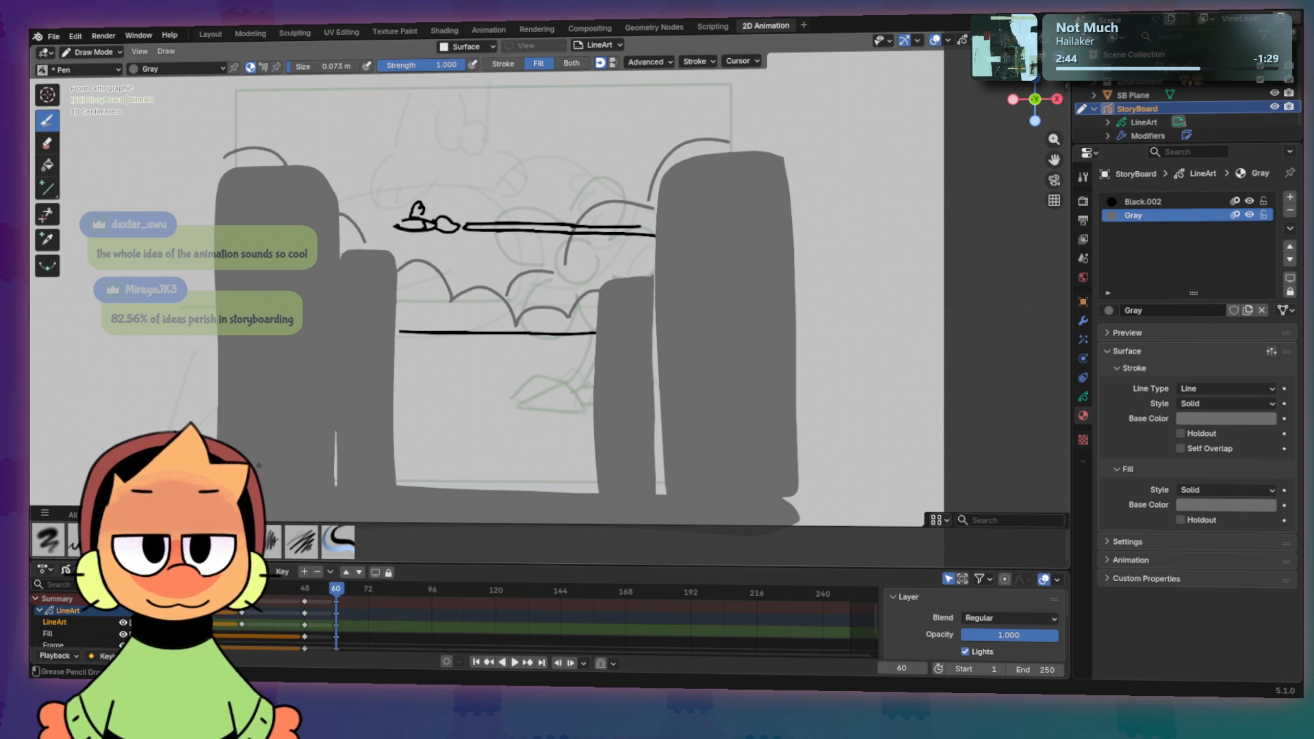
mouse_move(259, 466)
mouse_down()
mouse_move(419, 470)
mouse_move(818, 538)
mouse_move(613, 557)
mouse_up()
key(ctrl+z)
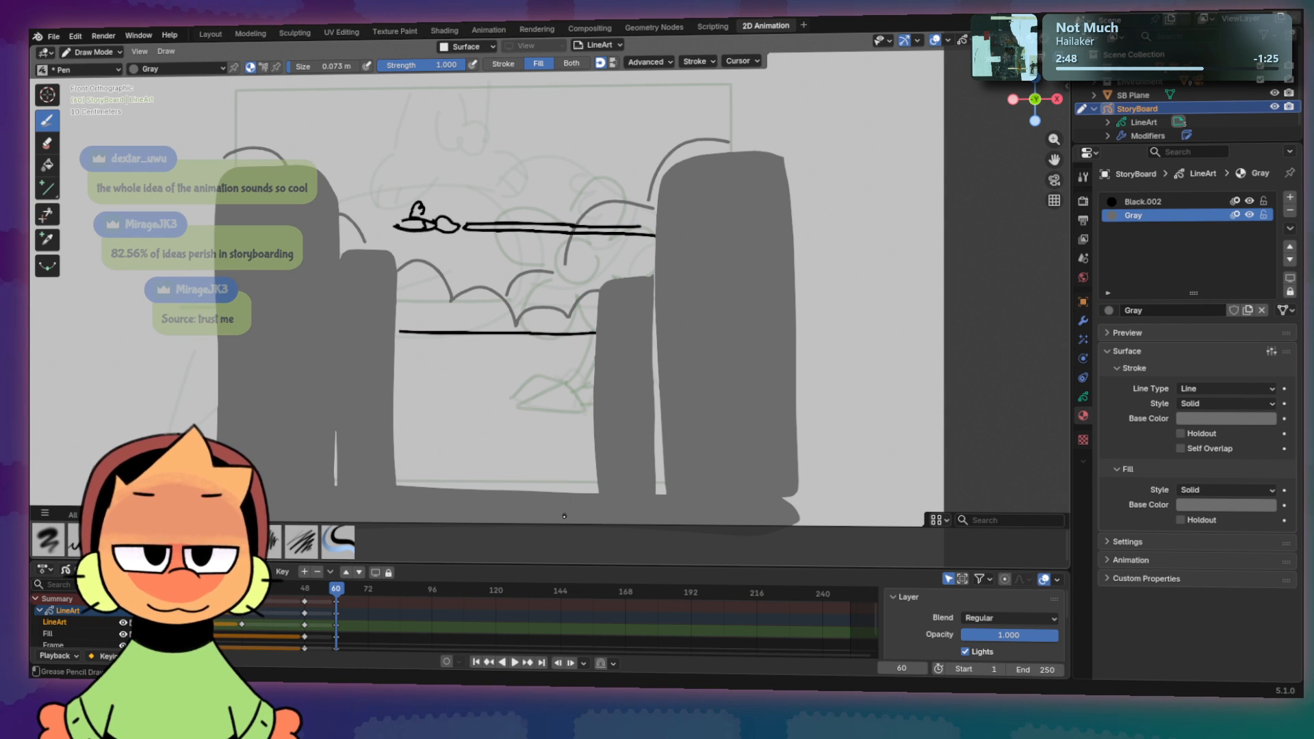
mouse_move(565, 515)
mouse_down()
mouse_move(605, 510)
mouse_move(567, 395)
mouse_move(610, 515)
mouse_up()
key(ctrl+z)
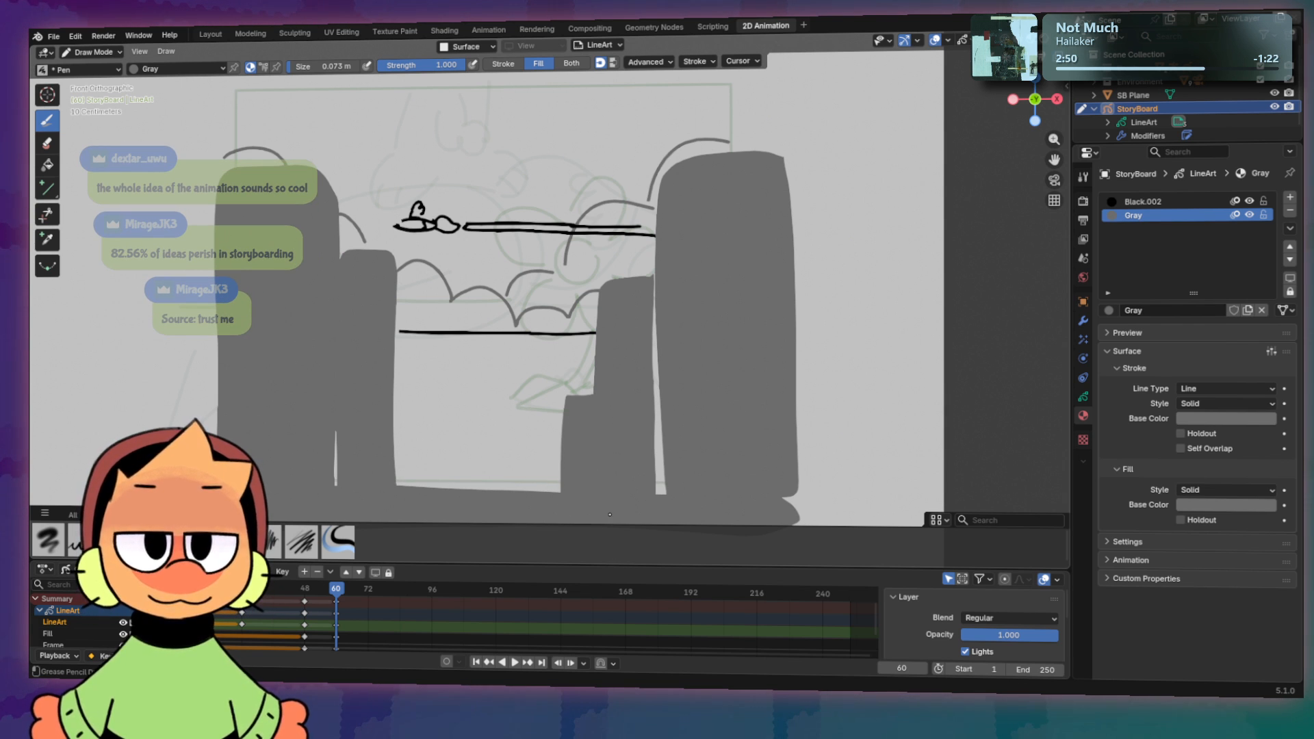
mouse_move(394, 371)
mouse_down()
mouse_move(427, 483)
mouse_move(392, 505)
mouse_up()
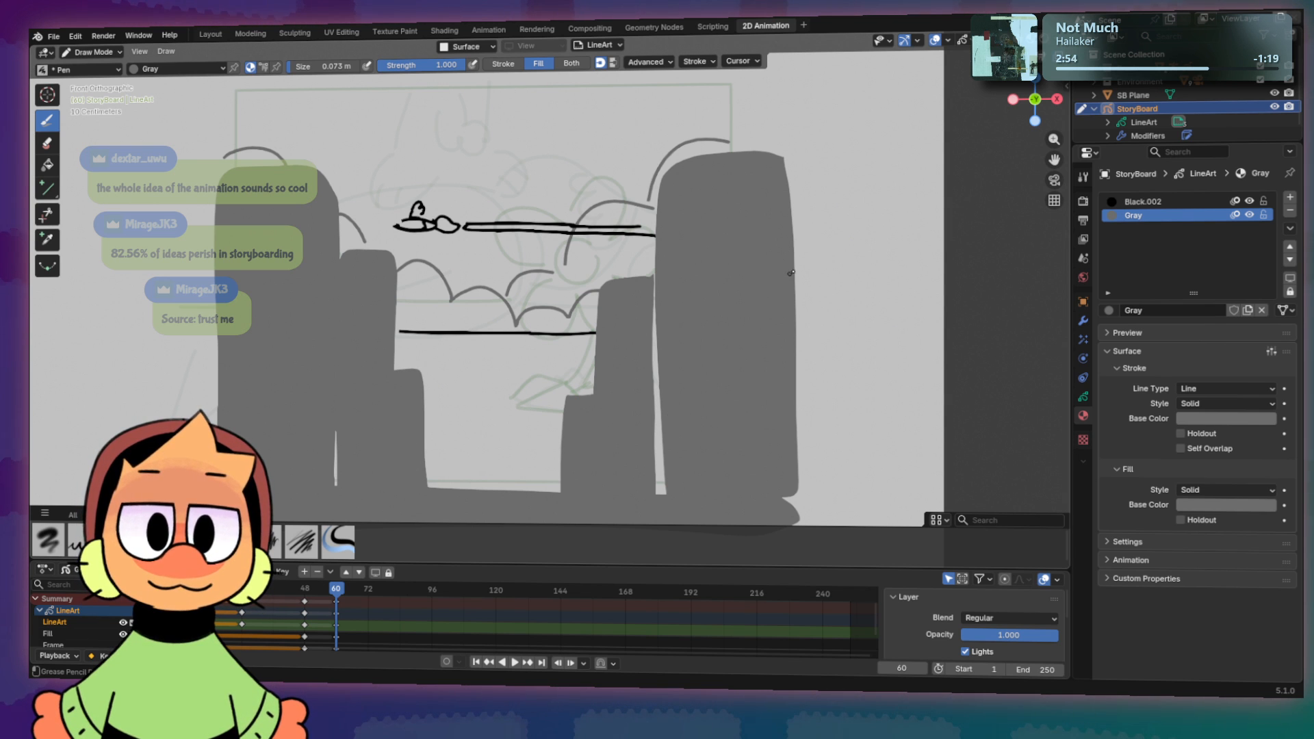
Step: Draw wide gray filled blocks on the outer sides of the tall right and tall left blocks
mouse_move(797, 438)
mouse_down()
mouse_move(871, 183)
mouse_move(811, 509)
mouse_move(781, 513)
mouse_up()
key(ctrl+z)
mouse_move(779, 239)
mouse_down()
mouse_move(903, 348)
mouse_move(776, 513)
mouse_up()
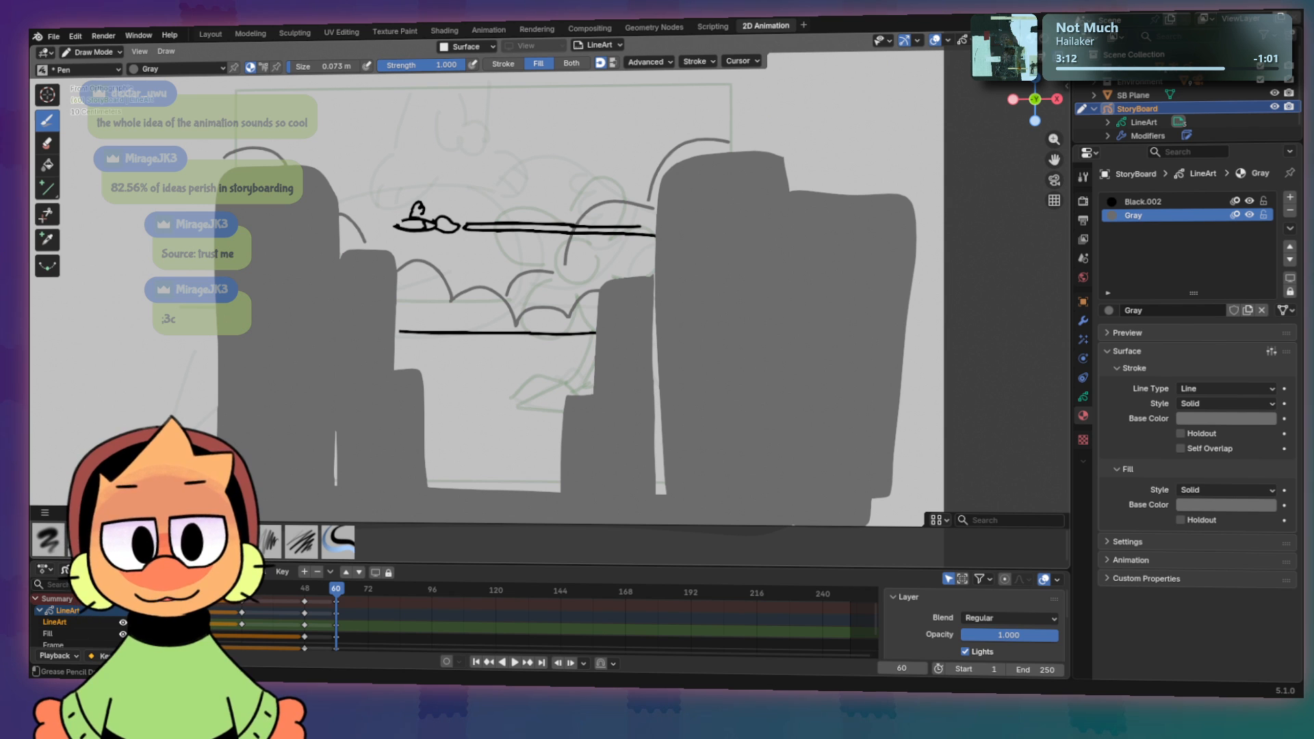
mouse_move(224, 199)
mouse_down()
mouse_move(97, 441)
mouse_move(110, 510)
mouse_up()
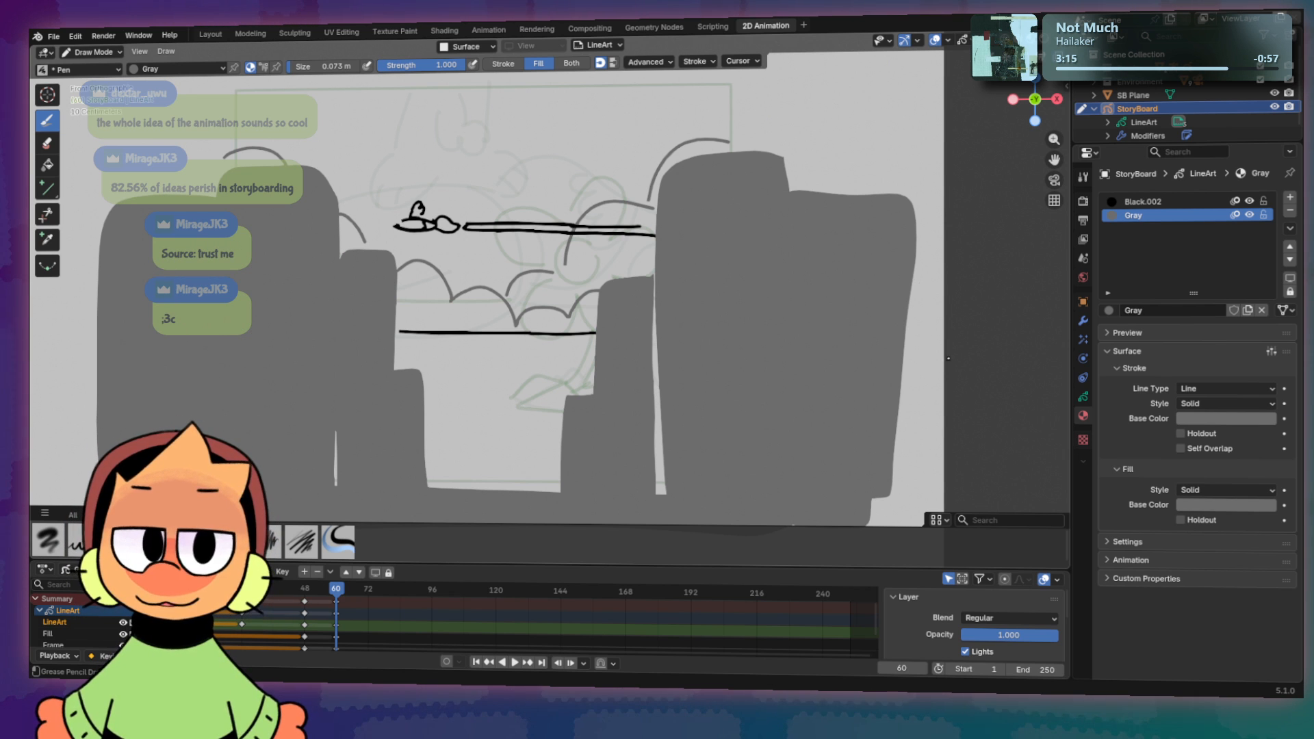
Step: Enlarge the hard eraser to 48 px, erase the two outer gray blocks, and return to the Pen brush
key(e)
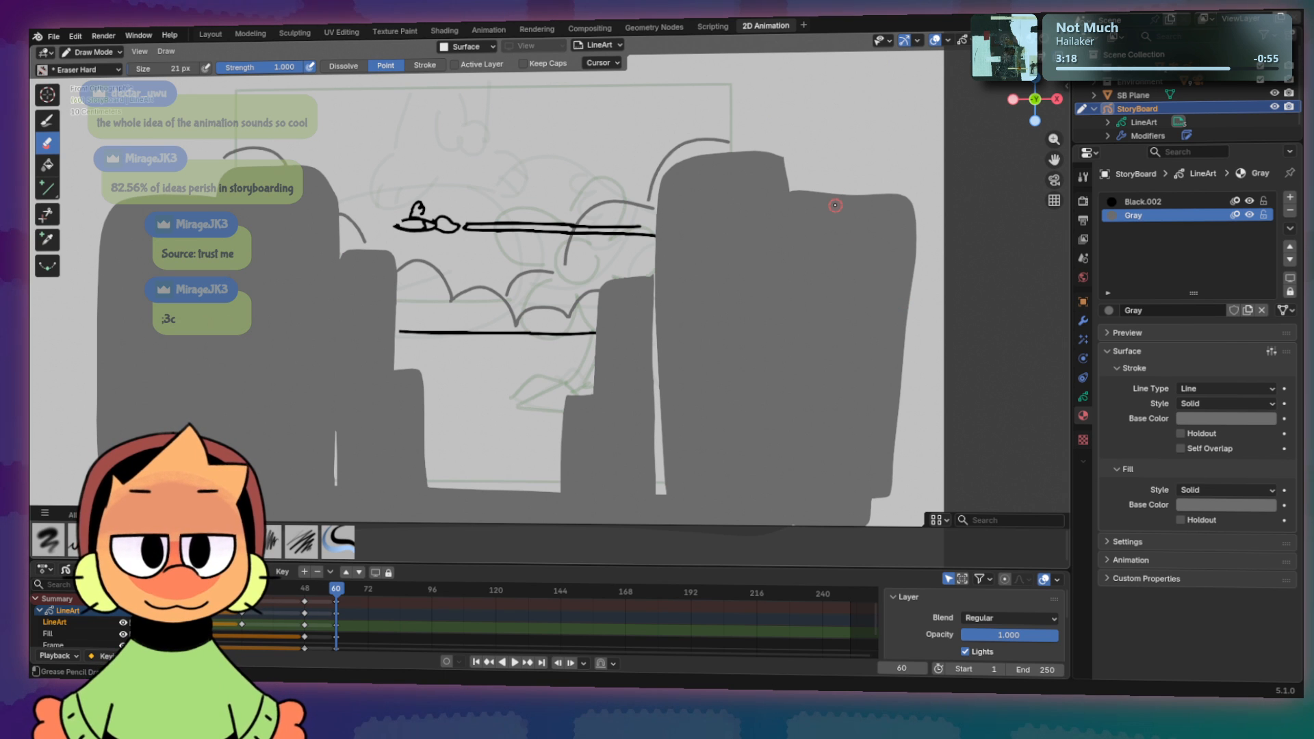
key(f)
click(849, 204)
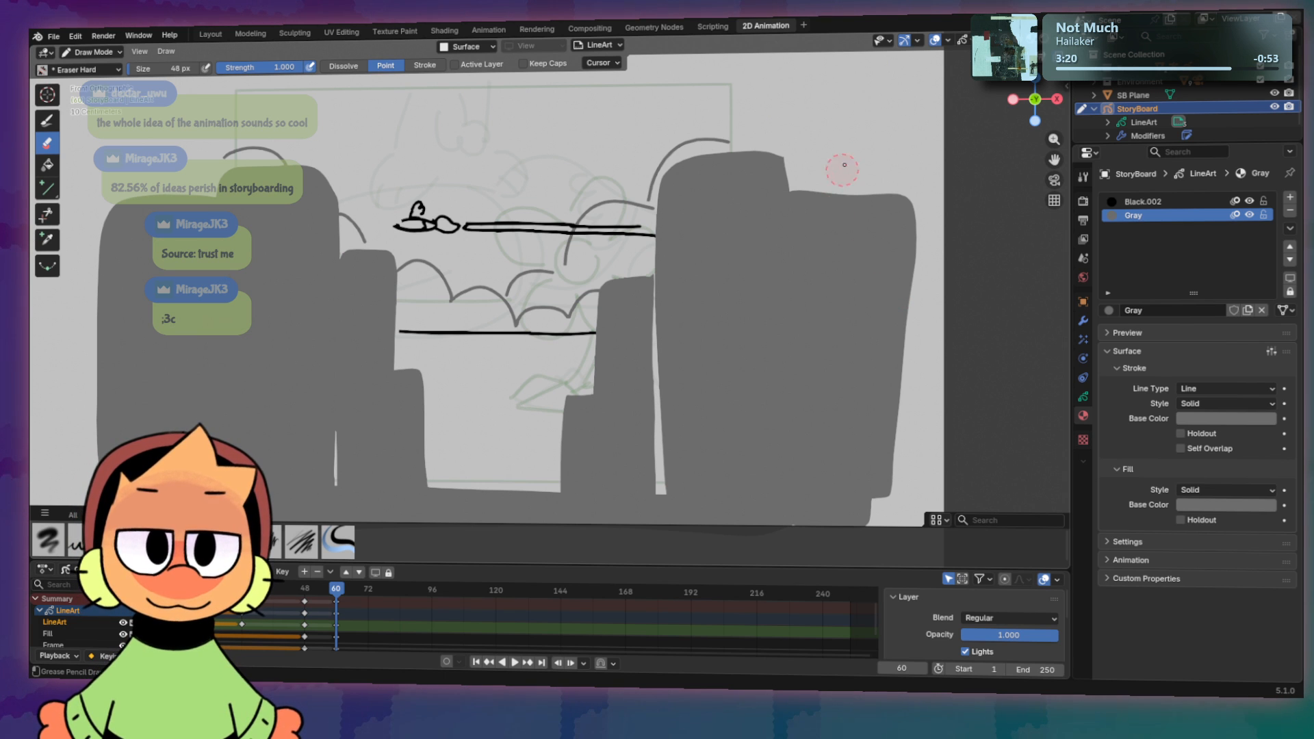
drag(845, 165, 833, 540)
mouse_move(870, 187)
mouse_down()
mouse_move(864, 511)
mouse_move(899, 195)
mouse_up()
mouse_move(862, 259)
mouse_down()
mouse_move(859, 229)
mouse_move(820, 202)
mouse_move(795, 206)
mouse_up()
mouse_move(123, 148)
mouse_down()
mouse_move(113, 387)
mouse_move(198, 205)
mouse_move(206, 349)
mouse_move(218, 205)
mouse_move(211, 349)
mouse_up()
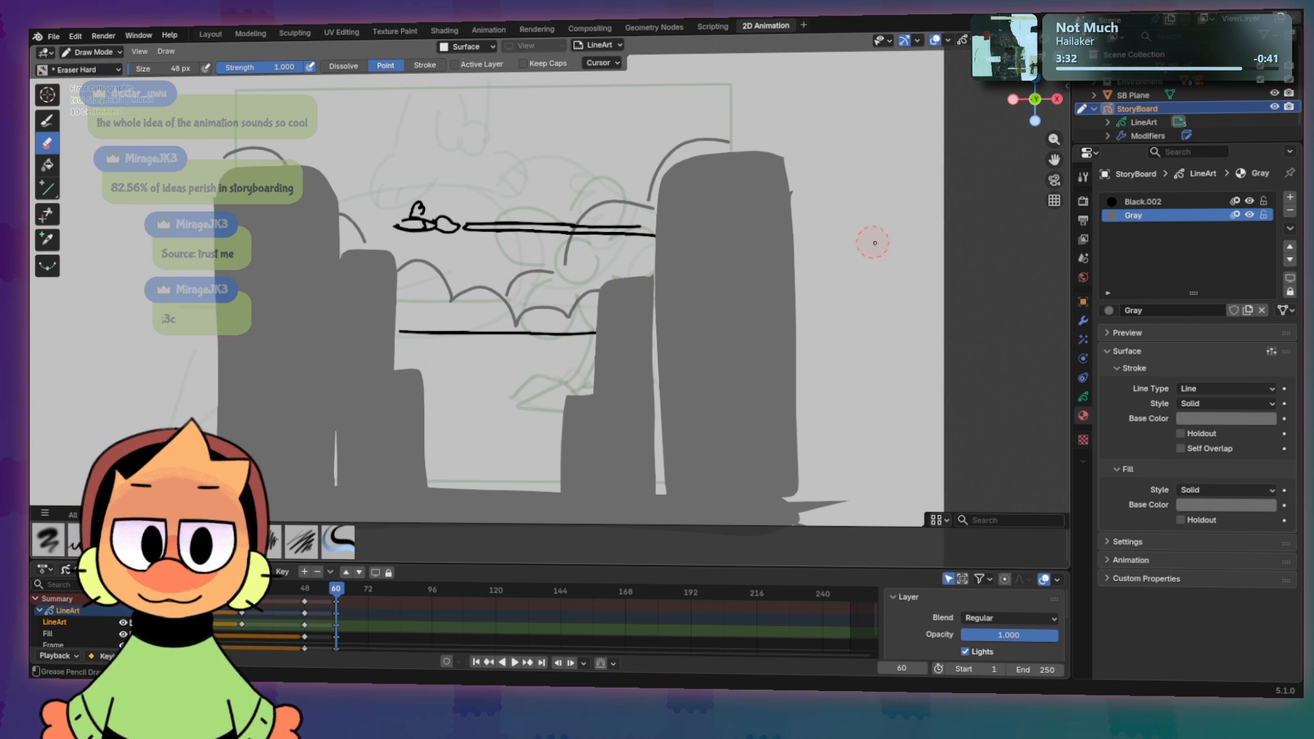
key(d)
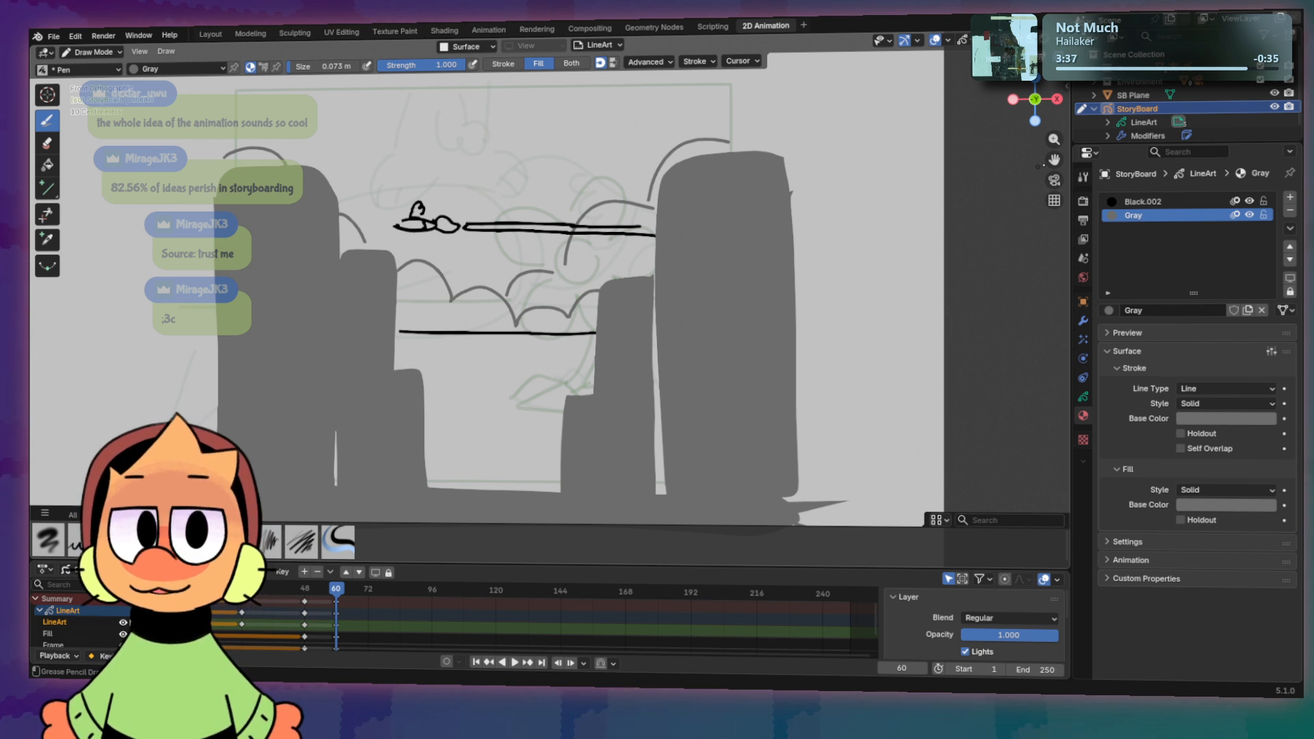
Step: Insert a blank keyframe on all layers at frame 96, then set the Pen to the Black.002 material in stroke mode
drag(344, 605, 431, 592)
key(i)
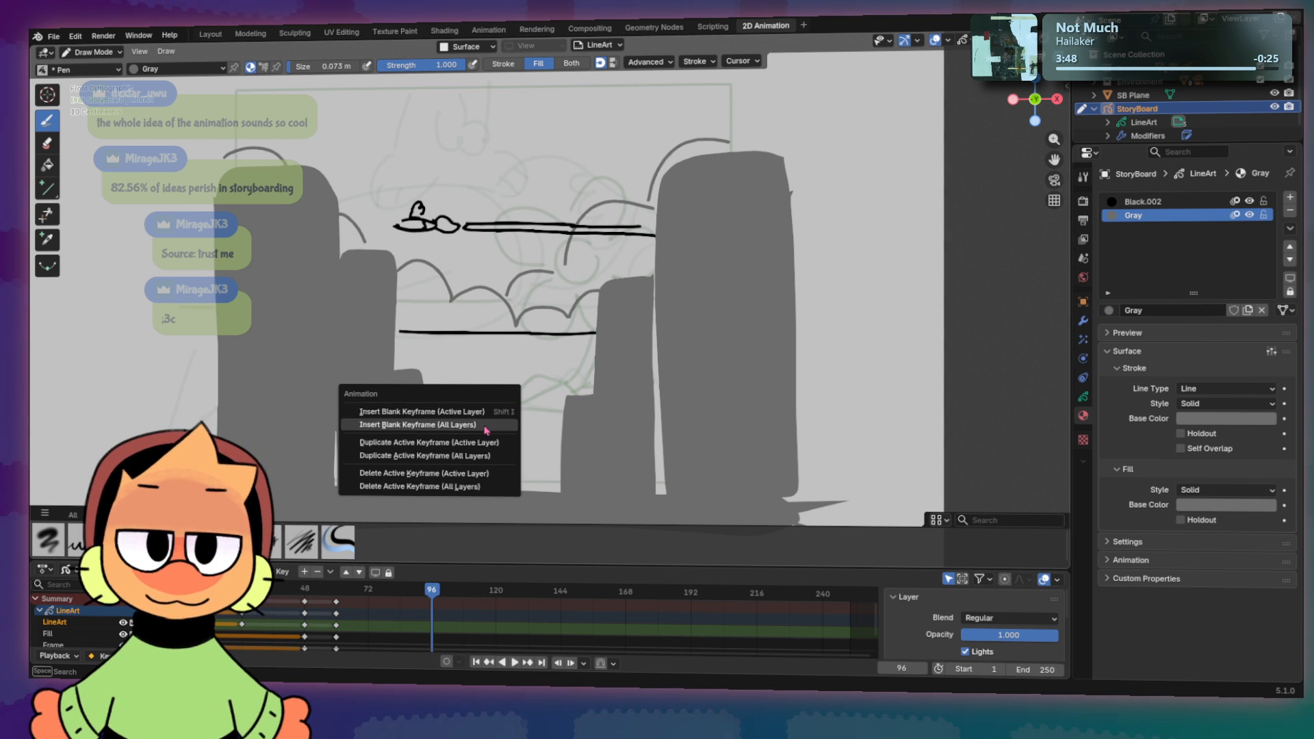
click(458, 425)
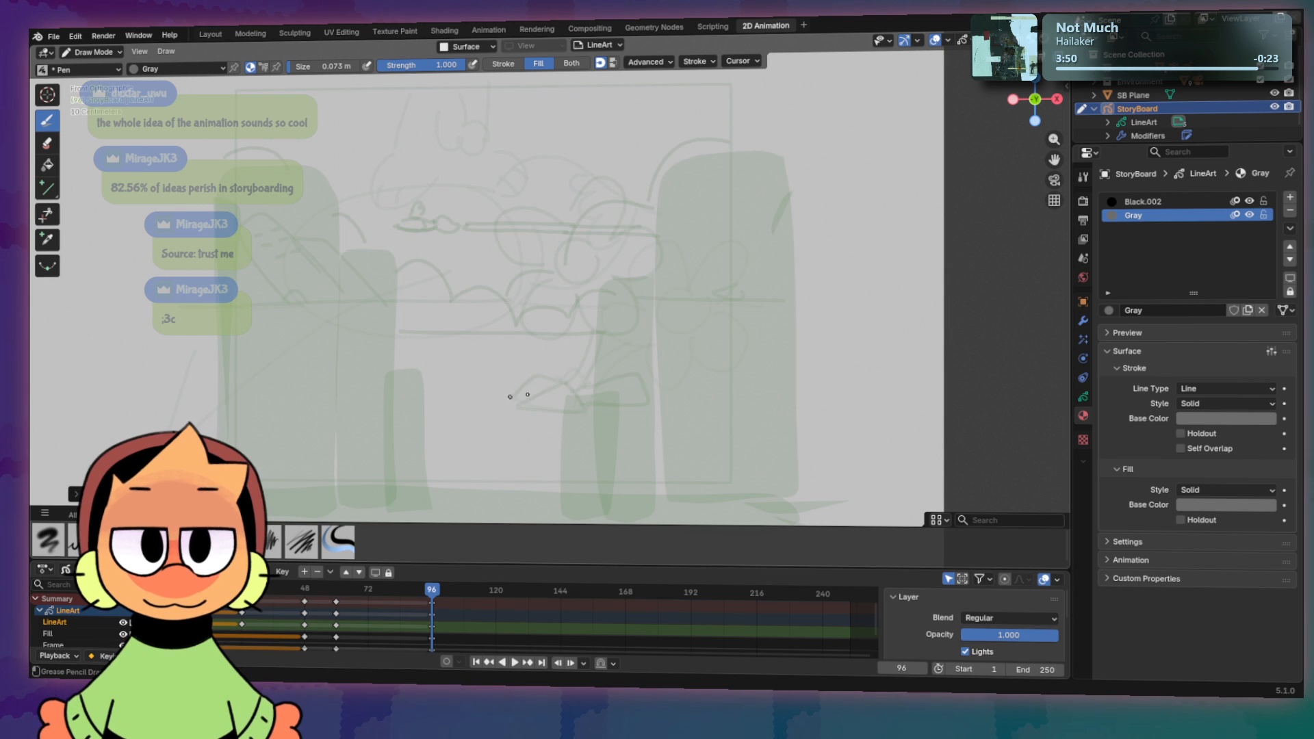
click(1165, 203)
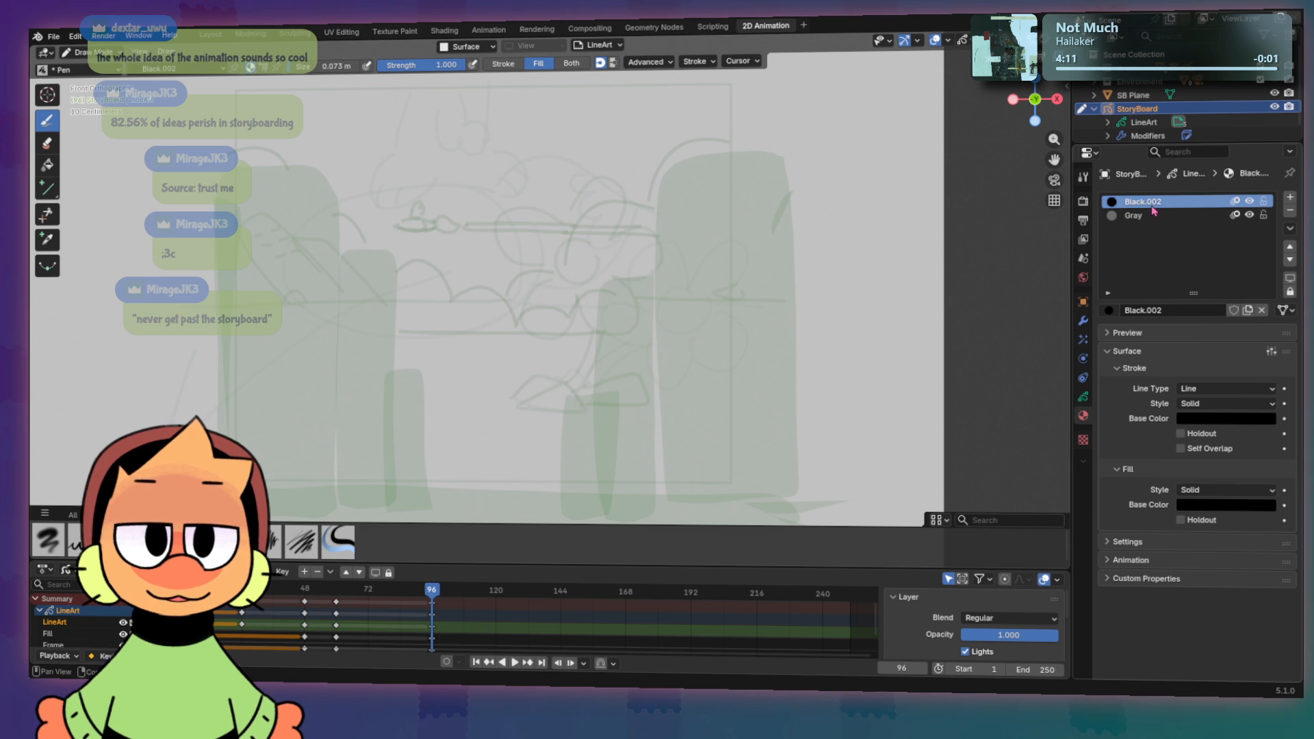
mouse_move(520, 235)
mouse_down()
mouse_move(472, 301)
mouse_move(547, 239)
mouse_up()
key(ctrl+z)
click(503, 63)
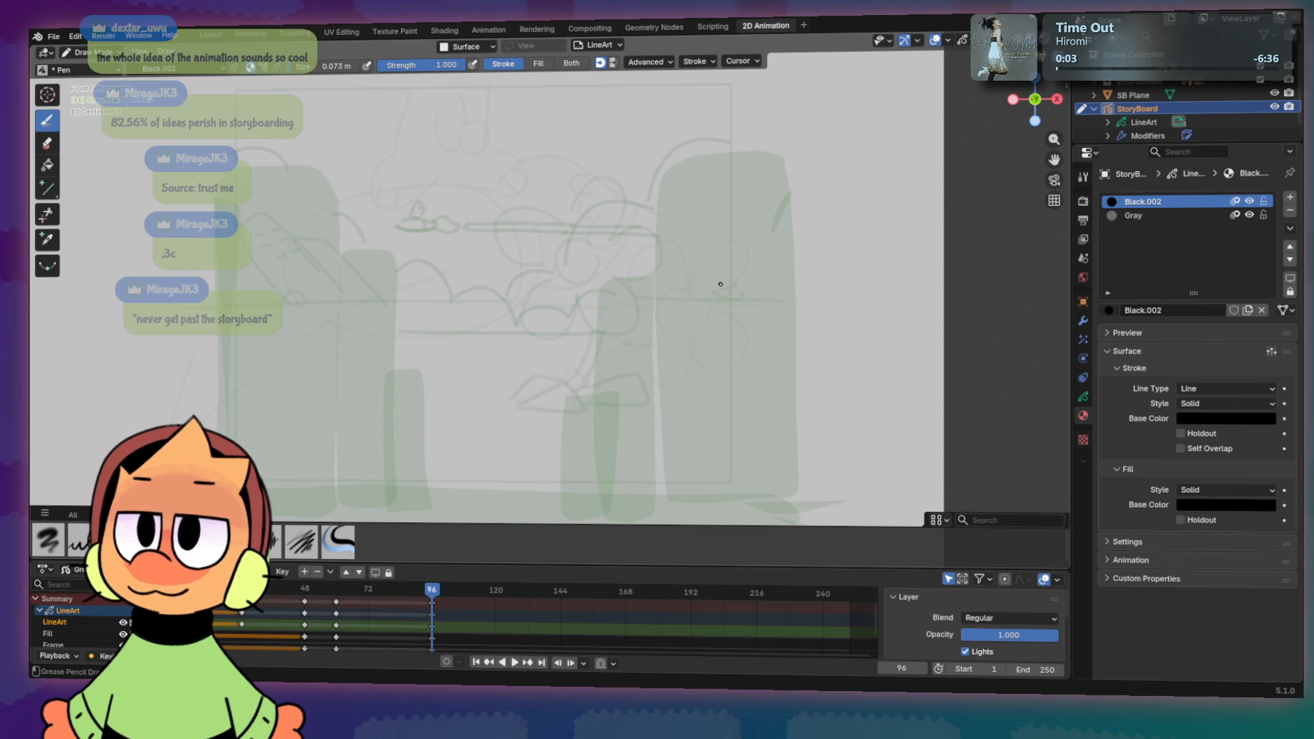
Step: Draw a tilted black oval near the middle of the empty frame, redoing the strokes until the shape works
middle_drag(687, 279, 709, 209)
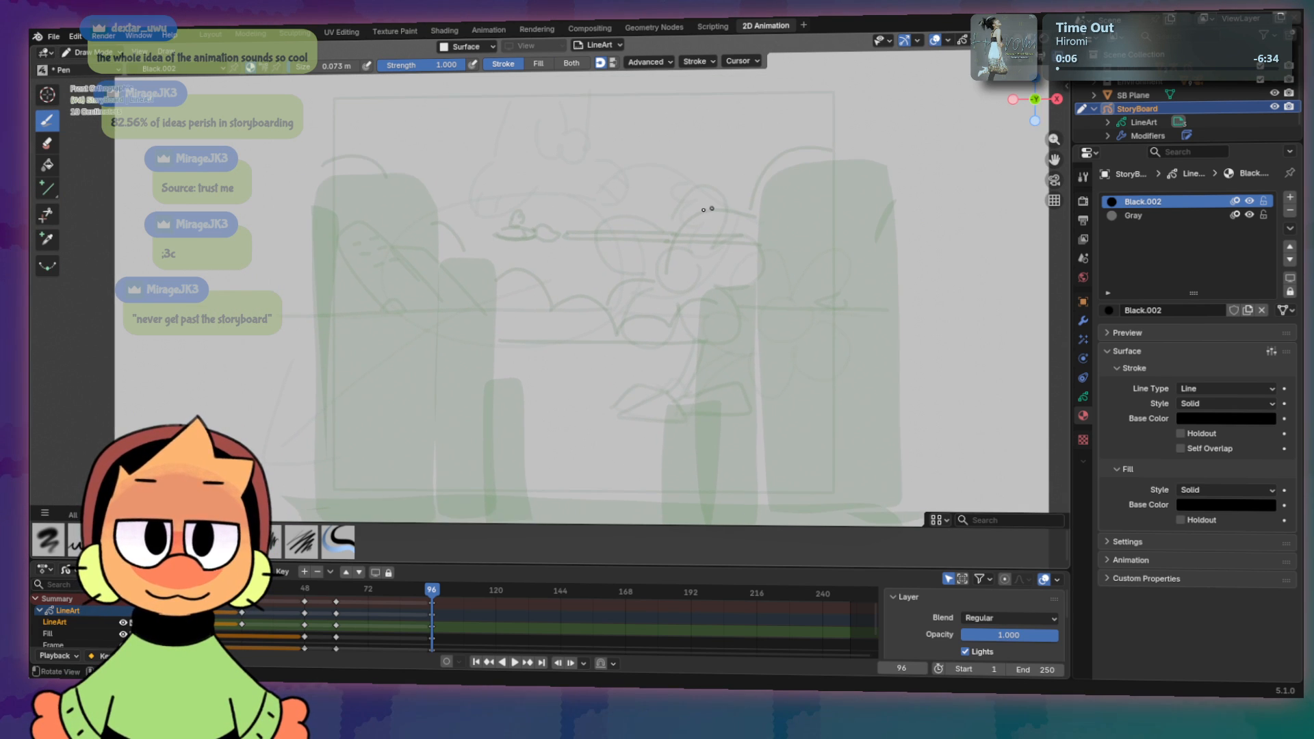
mouse_move(630, 253)
mouse_down()
mouse_move(566, 332)
mouse_move(636, 255)
mouse_move(527, 337)
mouse_move(650, 264)
mouse_move(527, 343)
mouse_move(665, 319)
mouse_move(643, 267)
mouse_up()
key(ctrl+z)
key(ctrl+z)
key(ctrl+z)
mouse_move(652, 210)
mouse_down()
mouse_move(599, 239)
mouse_move(678, 250)
mouse_move(676, 218)
mouse_move(637, 259)
mouse_up()
key(ctrl+z)
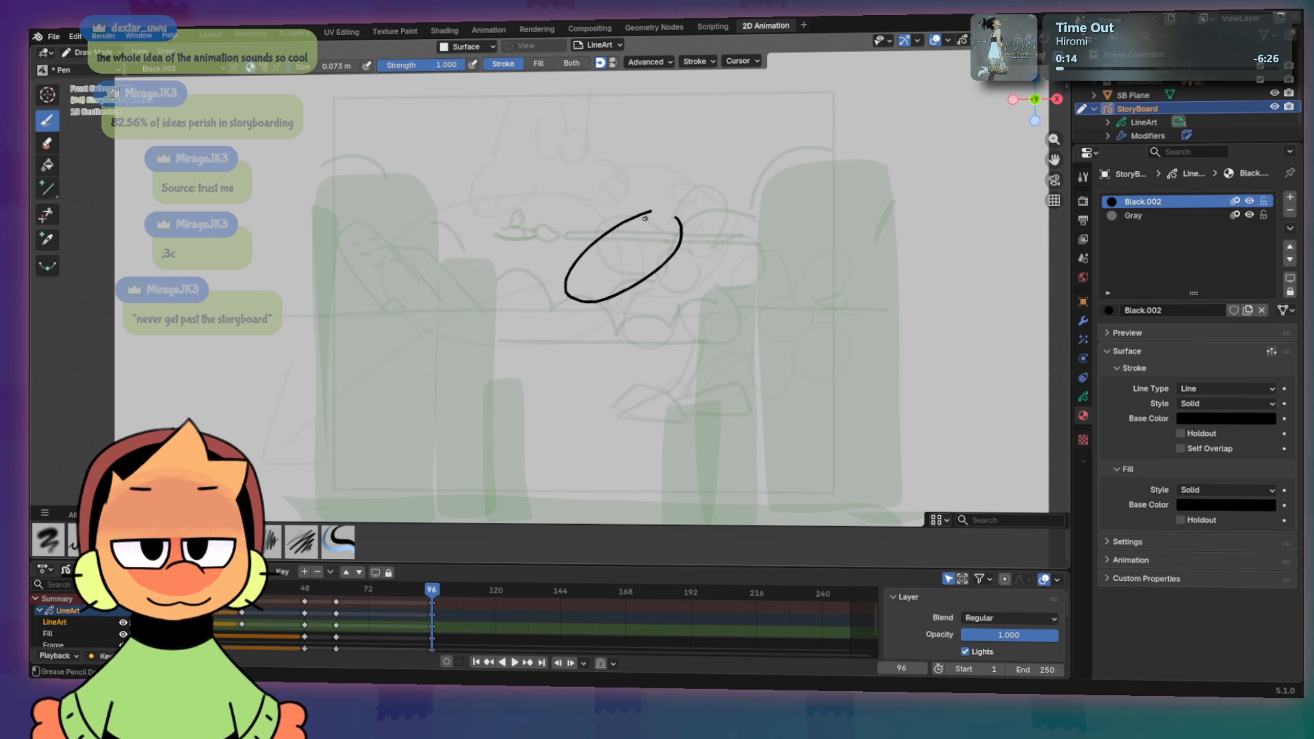
key(ctrl+z)
Step: Draw a pointed tuft with a jagged inner line at the oval's upper right end
mouse_move(649, 214)
mouse_down()
mouse_move(676, 253)
mouse_move(735, 176)
mouse_up()
key(ctrl+z)
key(ctrl+z)
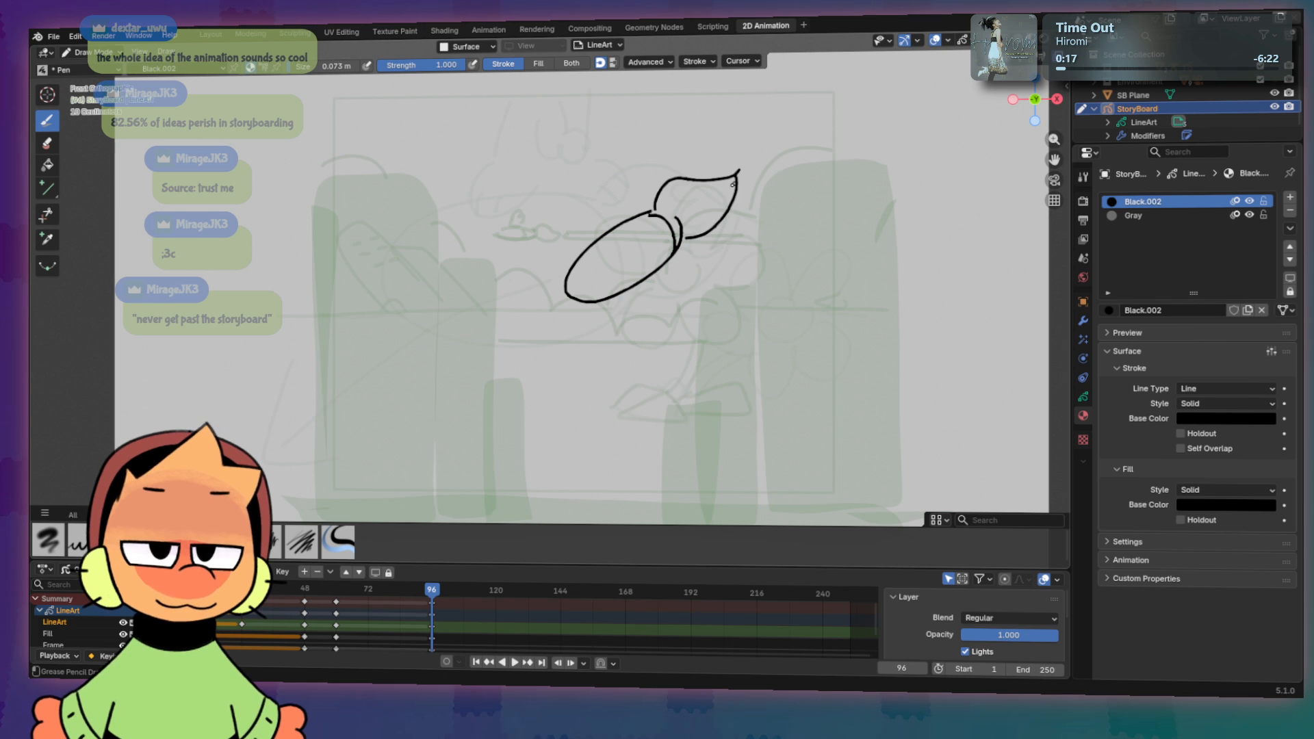
key(ctrl+z)
mouse_move(683, 238)
mouse_down()
mouse_move(712, 231)
mouse_move(737, 176)
mouse_move(698, 202)
mouse_move(732, 204)
mouse_up()
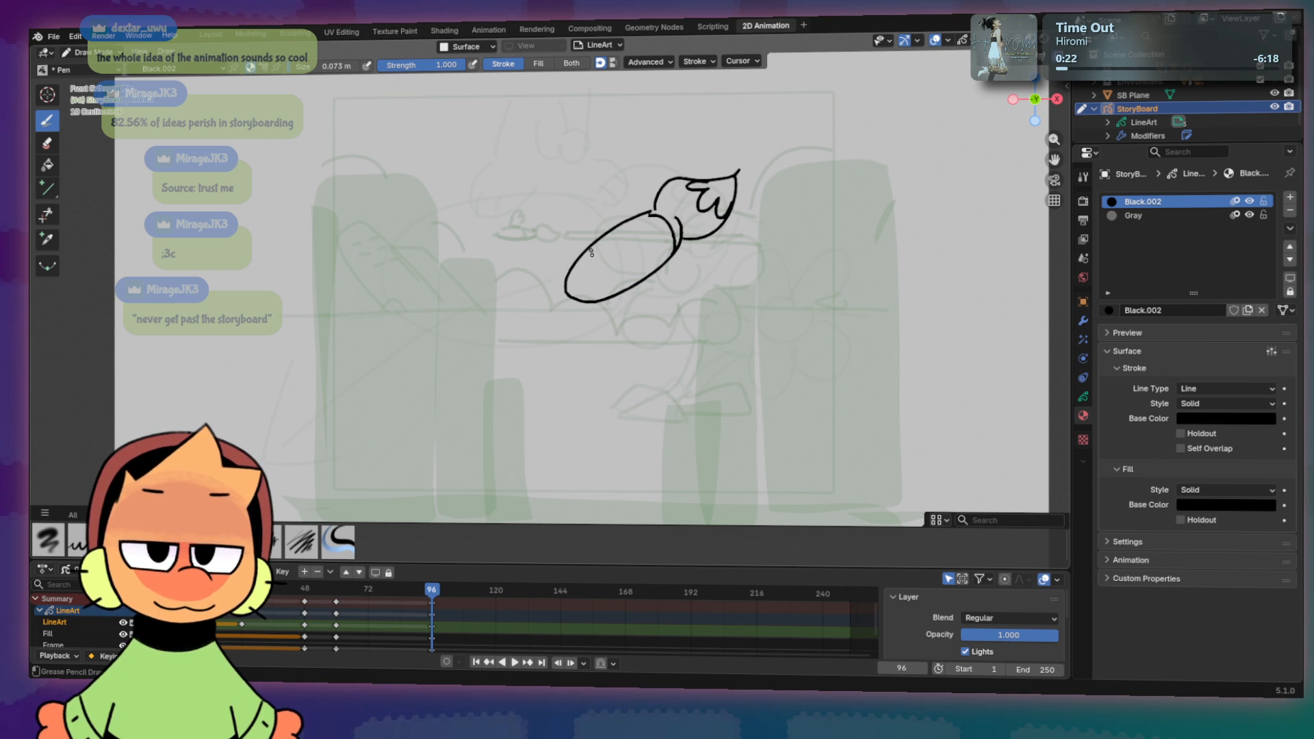
Step: Draw a curved leg line inside the oval's upper left part and a short chest line above it, redoing the strokes
mouse_move(591, 251)
mouse_down()
mouse_move(597, 270)
mouse_move(611, 243)
mouse_move(600, 270)
mouse_move(620, 248)
mouse_move(607, 268)
mouse_move(615, 251)
mouse_move(592, 263)
mouse_move(620, 247)
mouse_up()
key(ctrl+z)
key(ctrl+z)
key(ctrl+z)
key(ctrl+z)
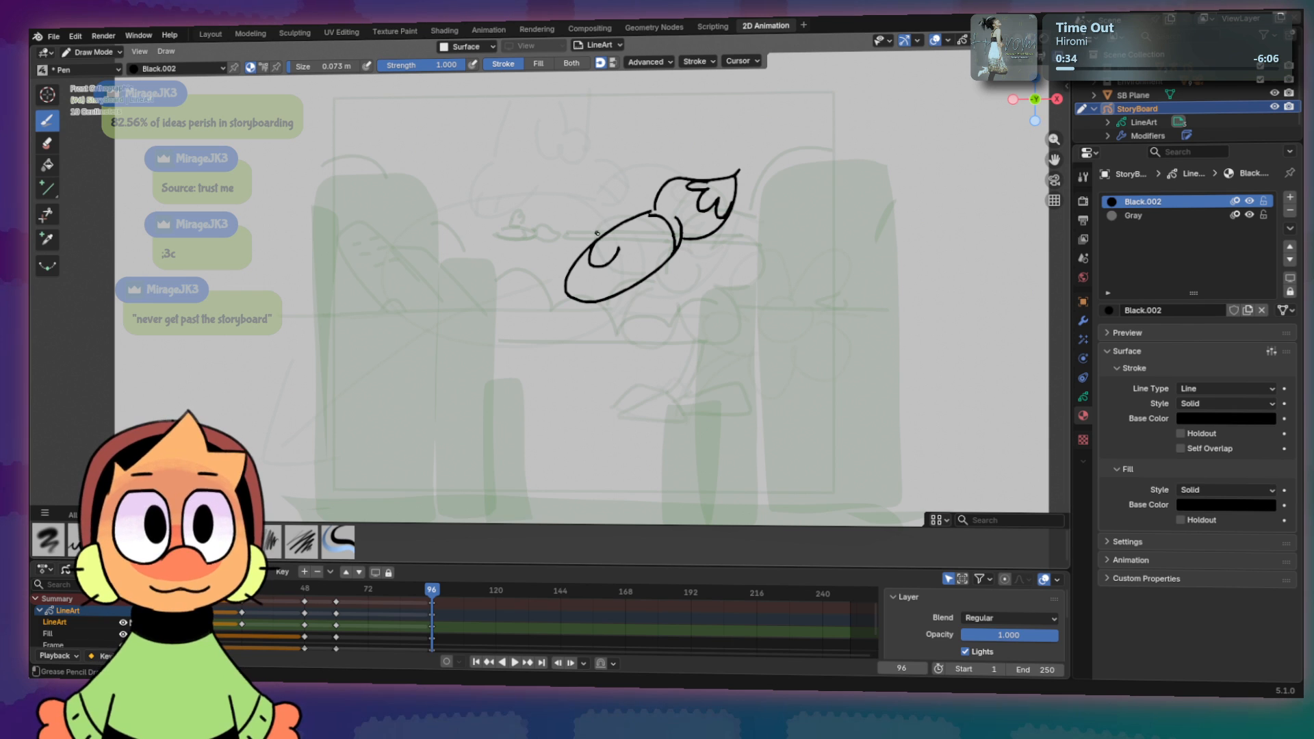
drag(591, 218, 593, 246)
key(ctrl+z)
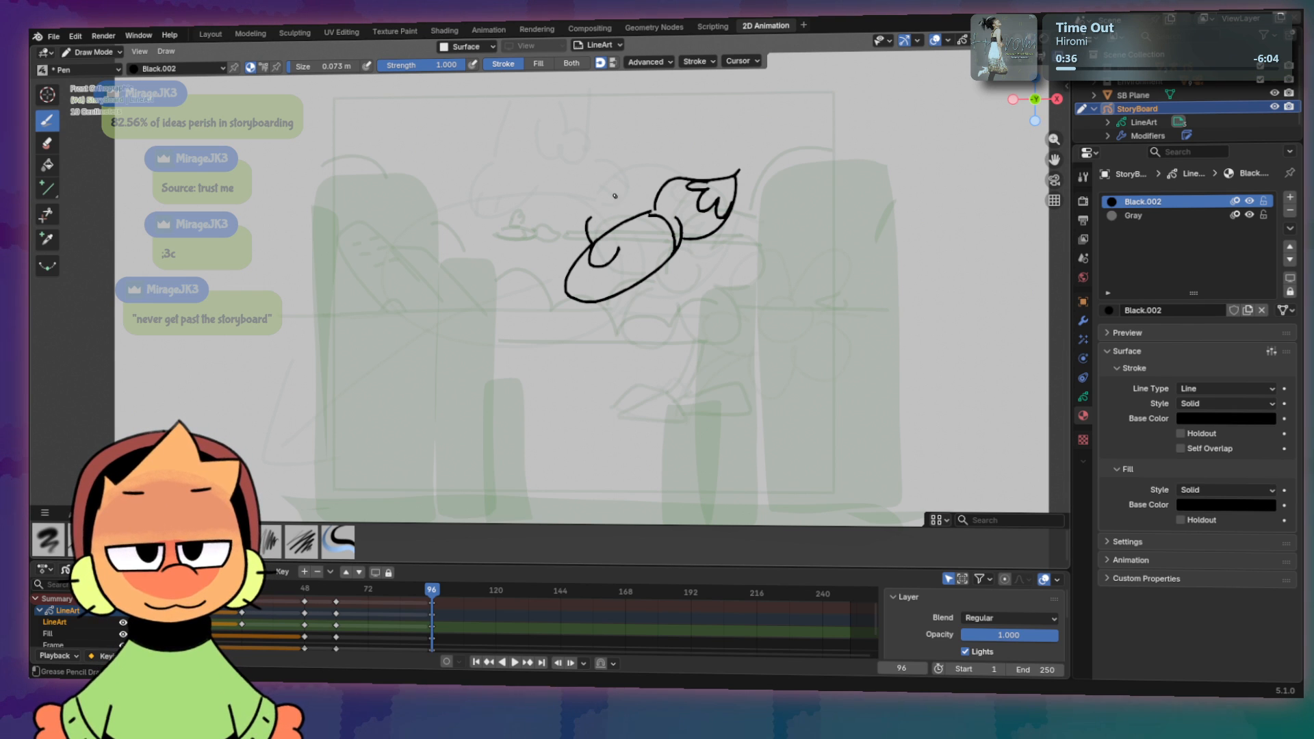
Step: Draw the slanted back line down to the oval and add jagged-fingered hands resting on its upper edge
drag(596, 185, 642, 220)
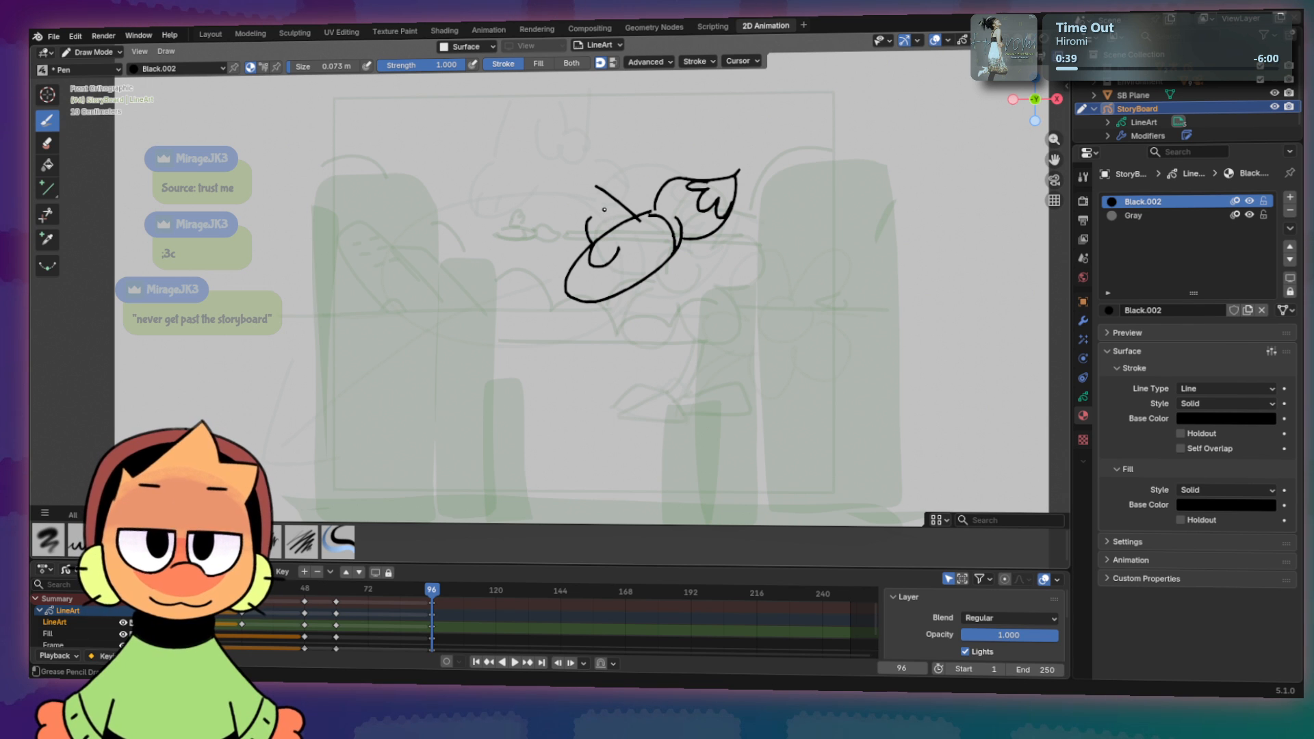
mouse_move(604, 209)
mouse_down()
mouse_move(605, 232)
mouse_move(626, 225)
mouse_up()
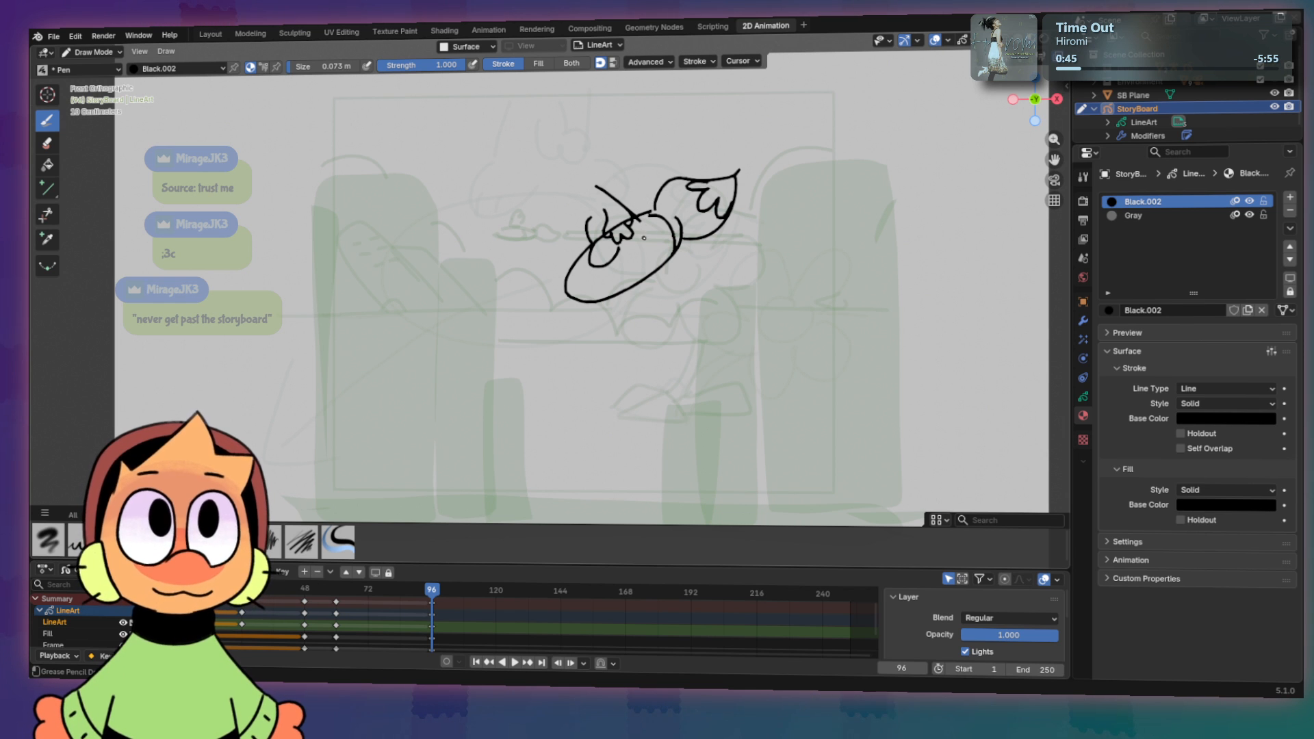
key(ctrl+z)
drag(630, 249, 633, 237)
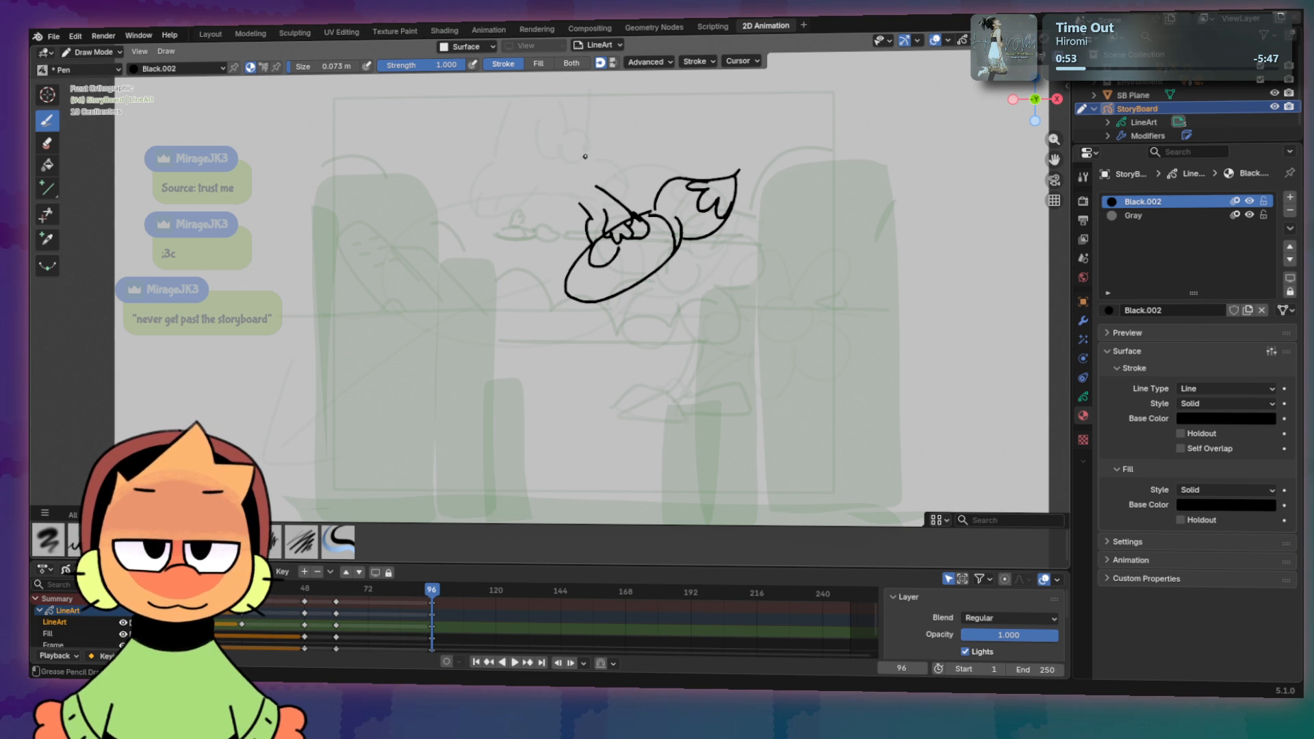
Step: Draw a round head with a muzzle above the torso and add two half-lidded eyes, redoing strokes as needed
mouse_move(590, 148)
mouse_down()
mouse_move(579, 197)
mouse_move(549, 159)
mouse_move(587, 158)
mouse_move(580, 203)
mouse_up()
key(ctrl+z)
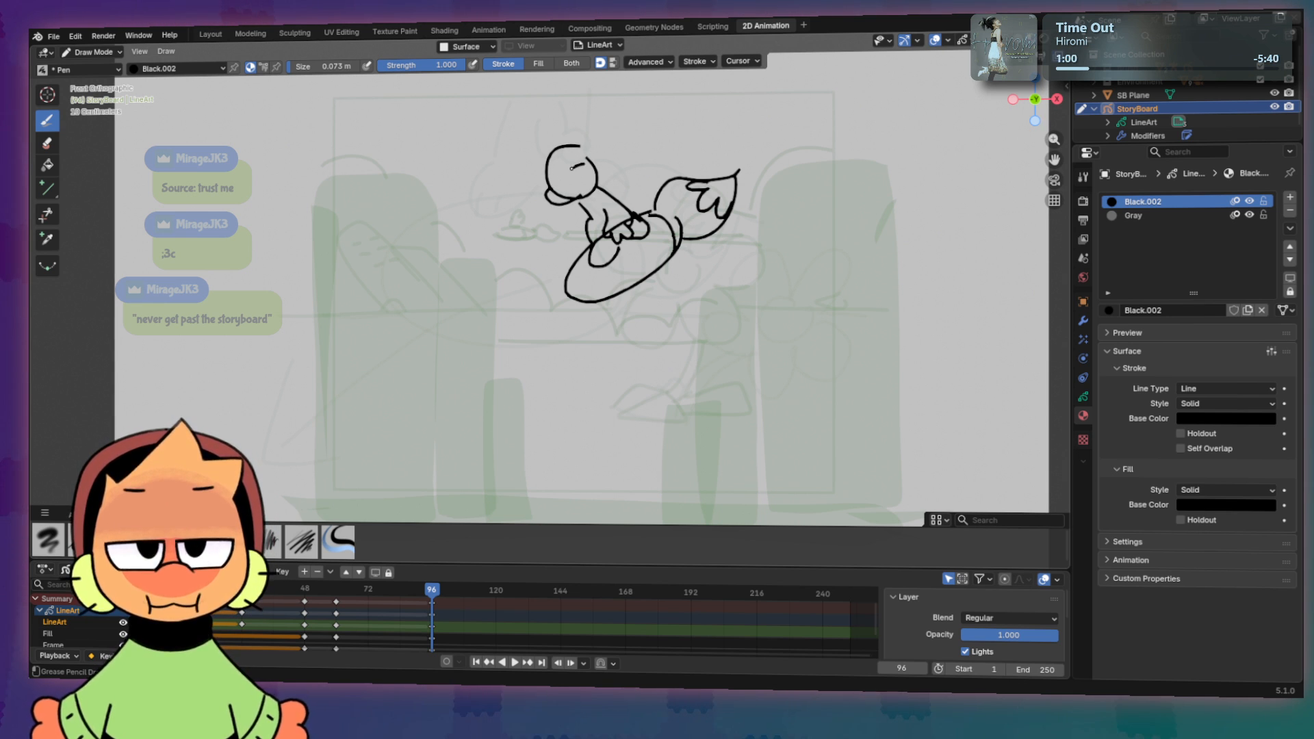
drag(582, 165, 583, 178)
key(ctrl+z)
key(ctrl+z)
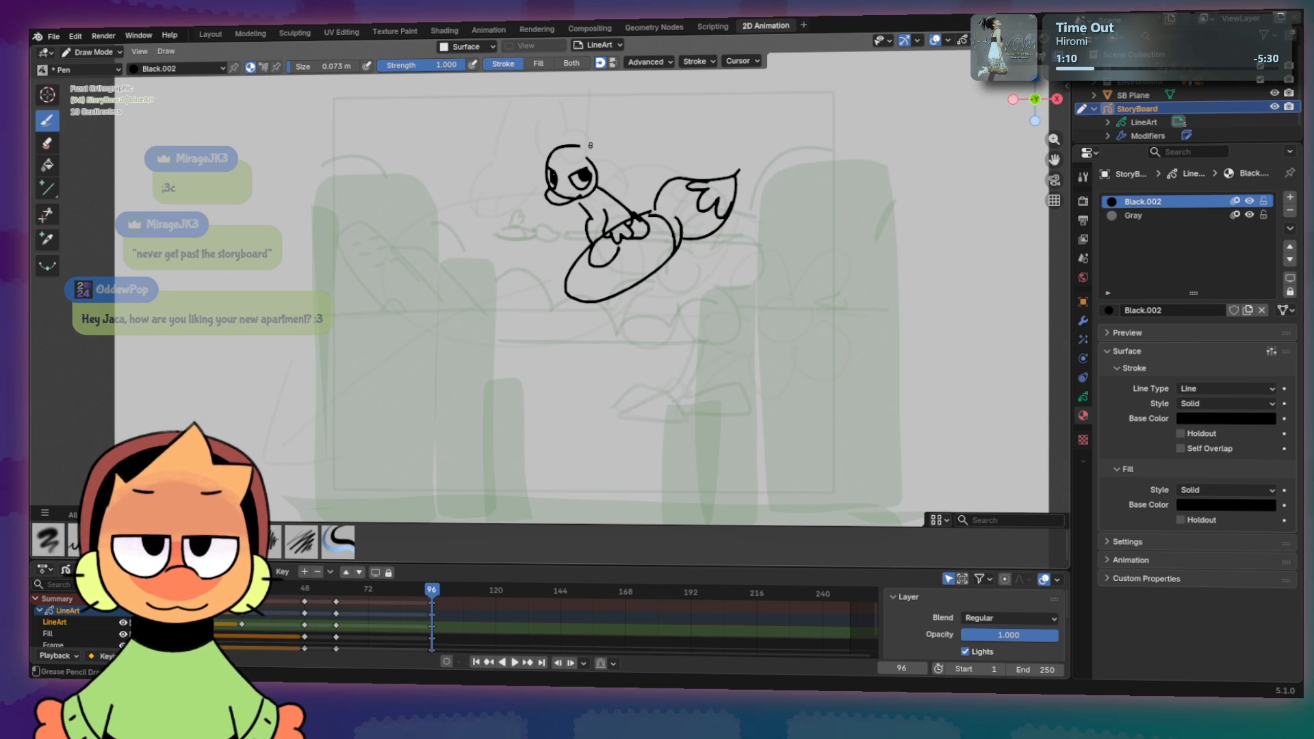
Step: Draw two upright ears on top of the character's head, redoing the strokes until they fit
mouse_move(591, 144)
mouse_down()
mouse_move(605, 179)
mouse_move(610, 136)
mouse_move(601, 177)
mouse_move(573, 128)
mouse_move(577, 145)
mouse_up()
key(ctrl+z)
key(ctrl+z)
key(ctrl+z)
key(ctrl+z)
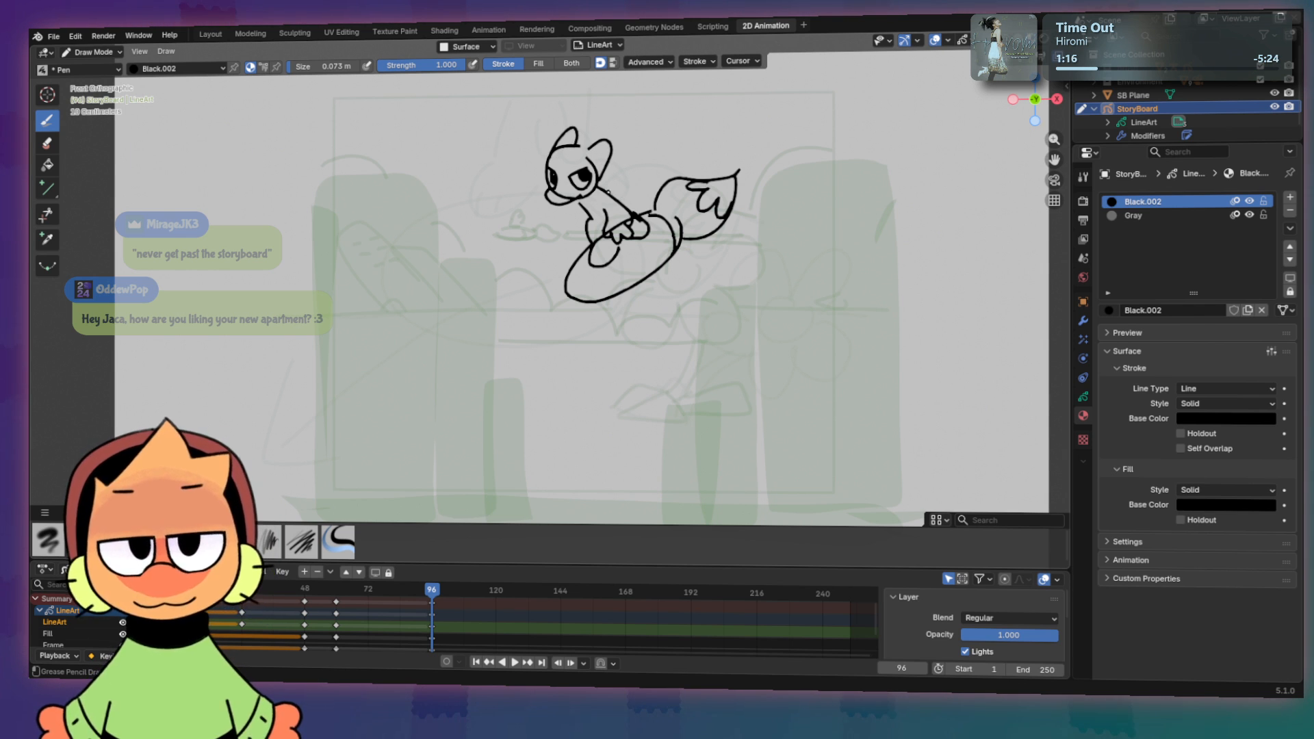
key(ctrl+z)
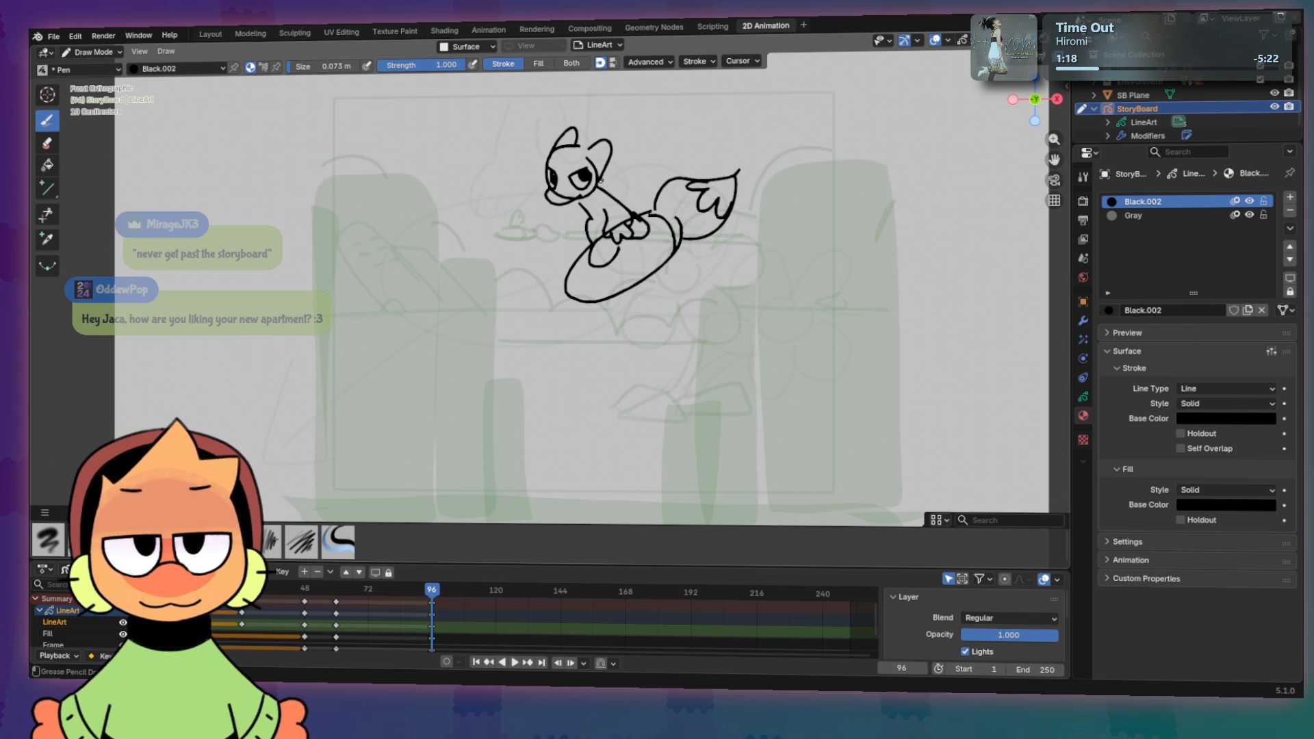
Step: Add a black patch and a small feathered tuft behind the neck, and blacken the shape beside the hands using the Pen's Fill mode
mouse_move(600, 182)
mouse_down()
mouse_move(628, 174)
mouse_move(620, 193)
mouse_move(606, 184)
mouse_move(621, 184)
mouse_up()
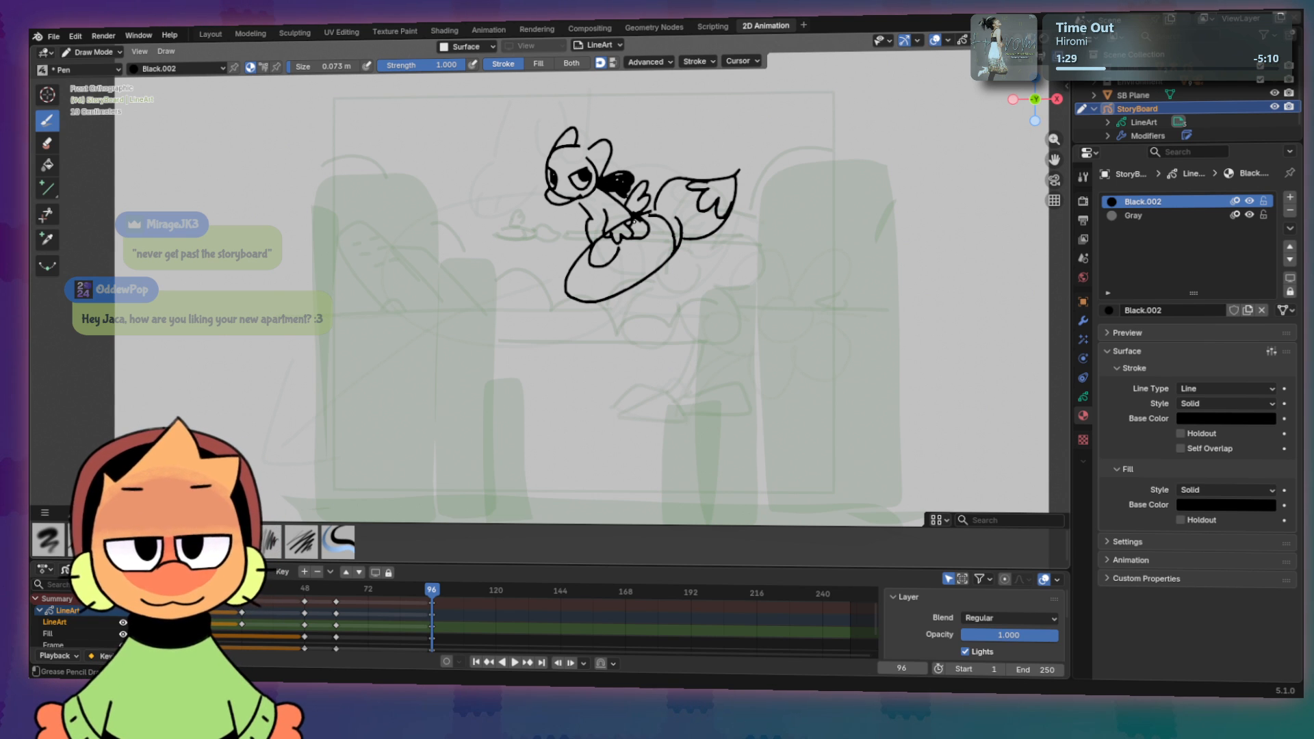
drag(634, 219, 640, 226)
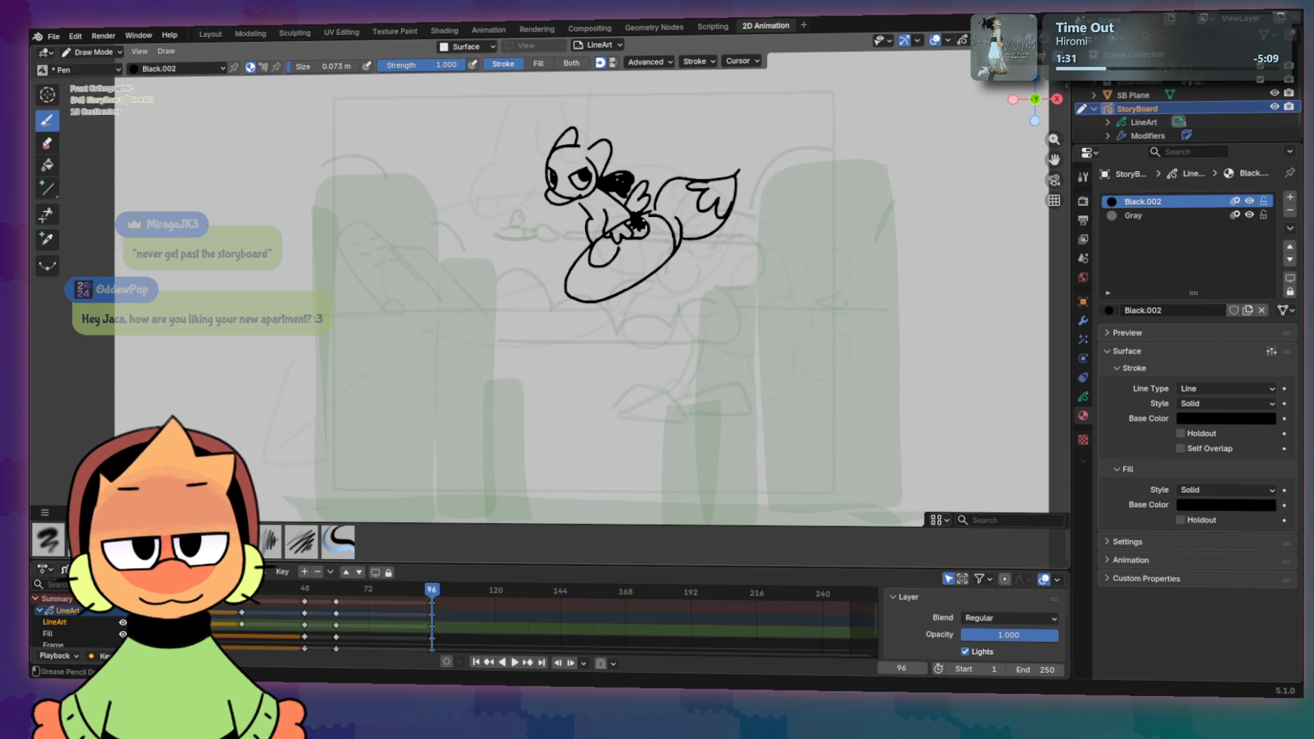
click(698, 62)
click(539, 63)
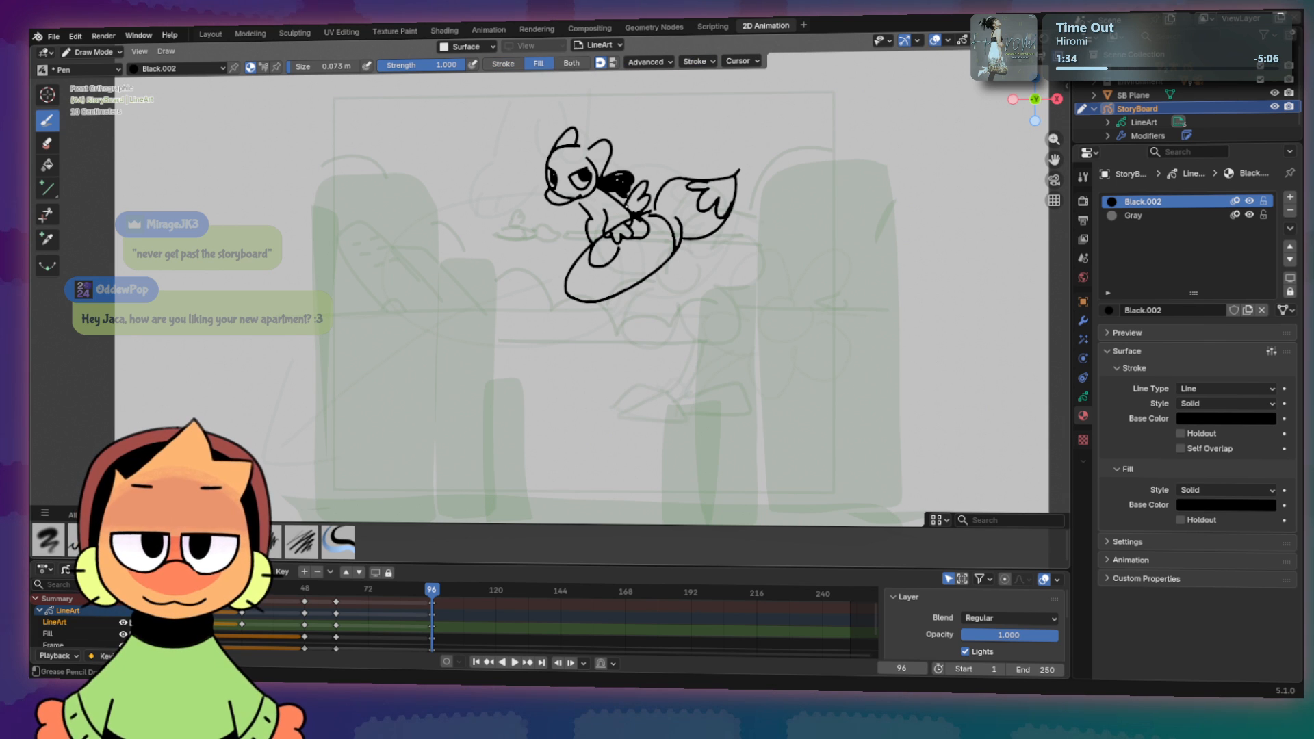
drag(633, 219, 640, 238)
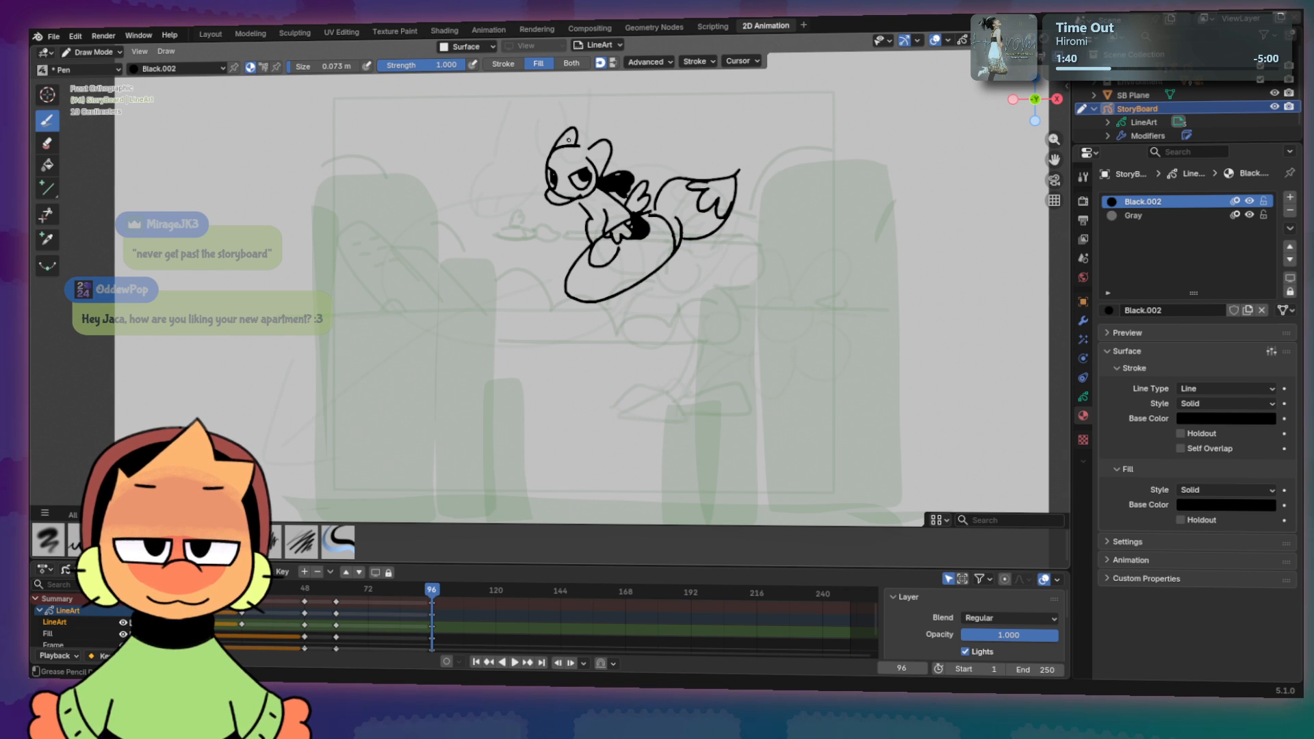
Step: Trim the overlapping line at the character's ears with the Trim tool, and return to the Pen brush
key(q)
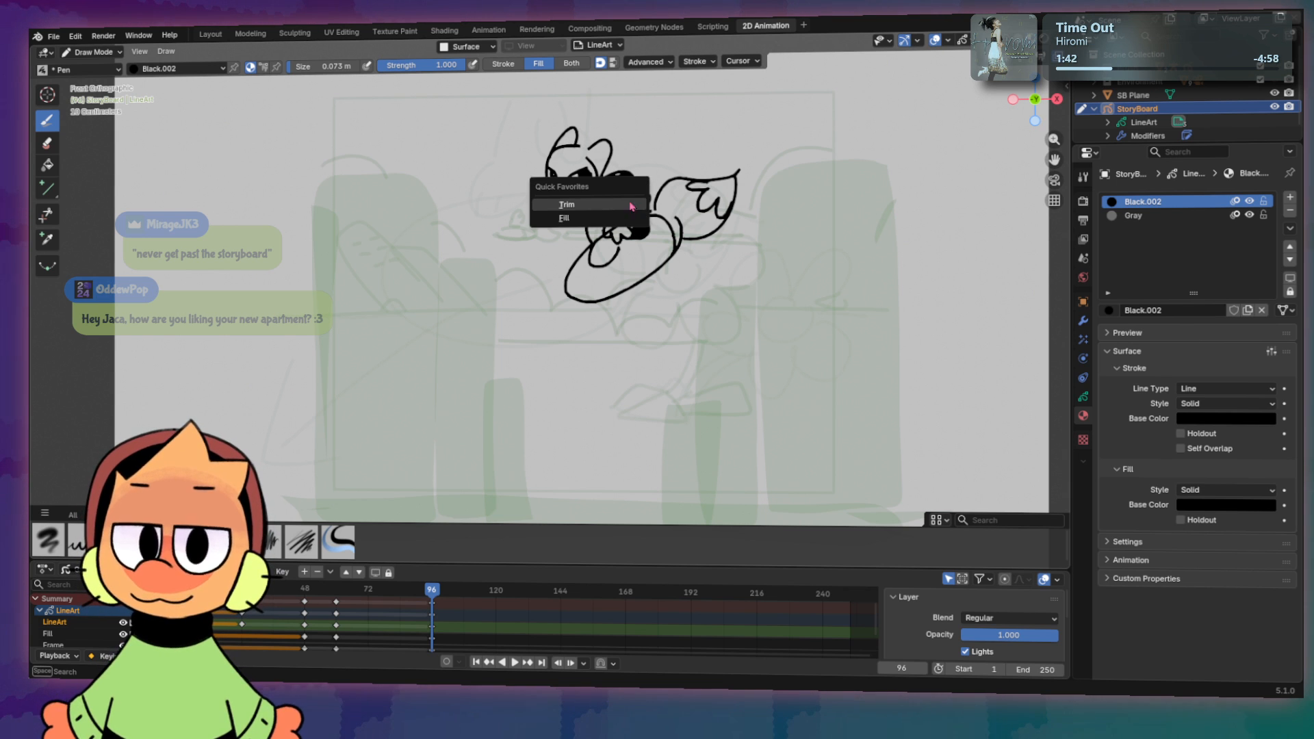
click(631, 206)
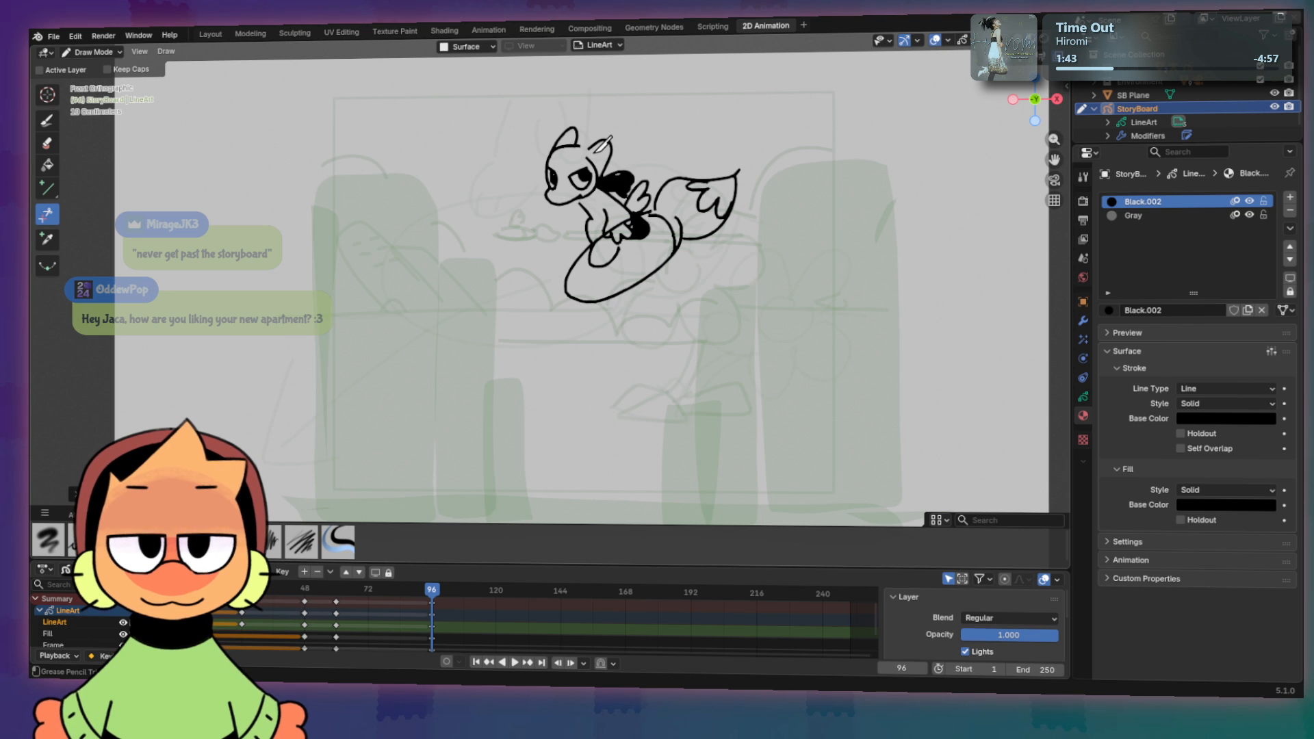
key(b)
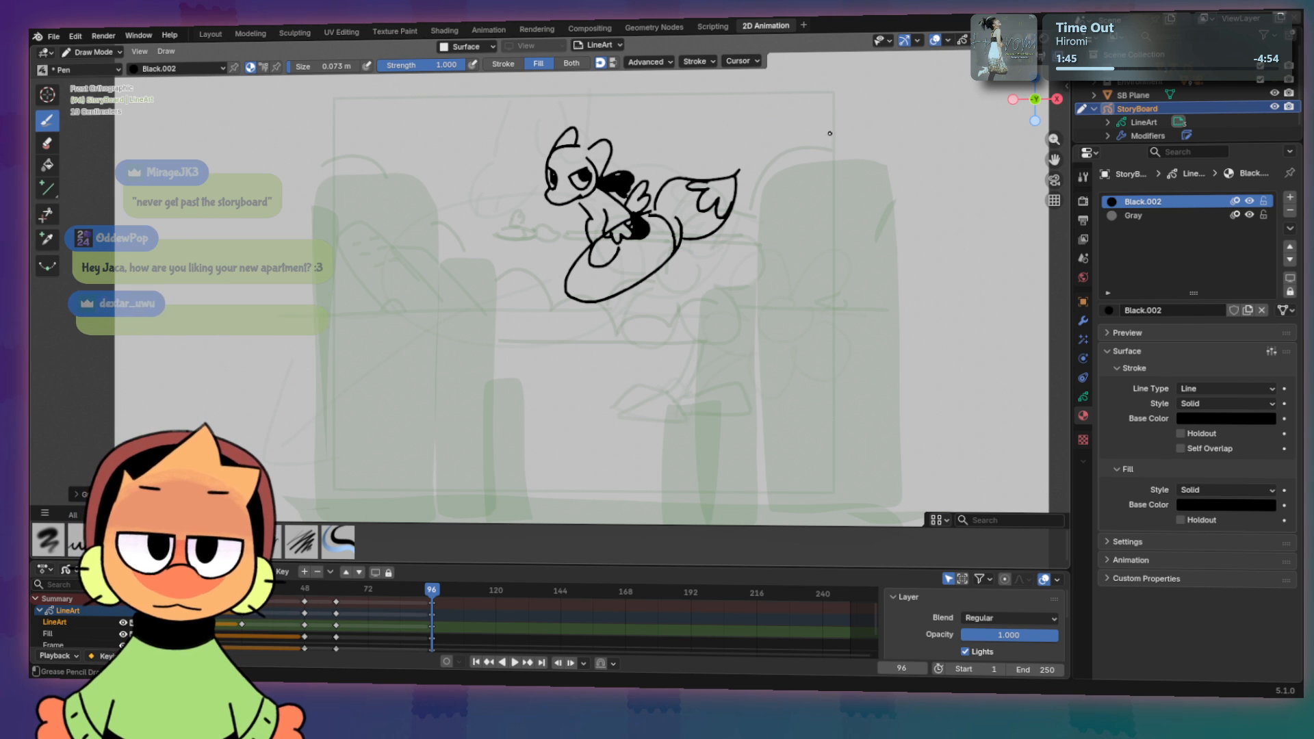
Step: Trim overlapping lines on the character's body with the Trim tool and fill its front ear solid black
key(q)
click(619, 226)
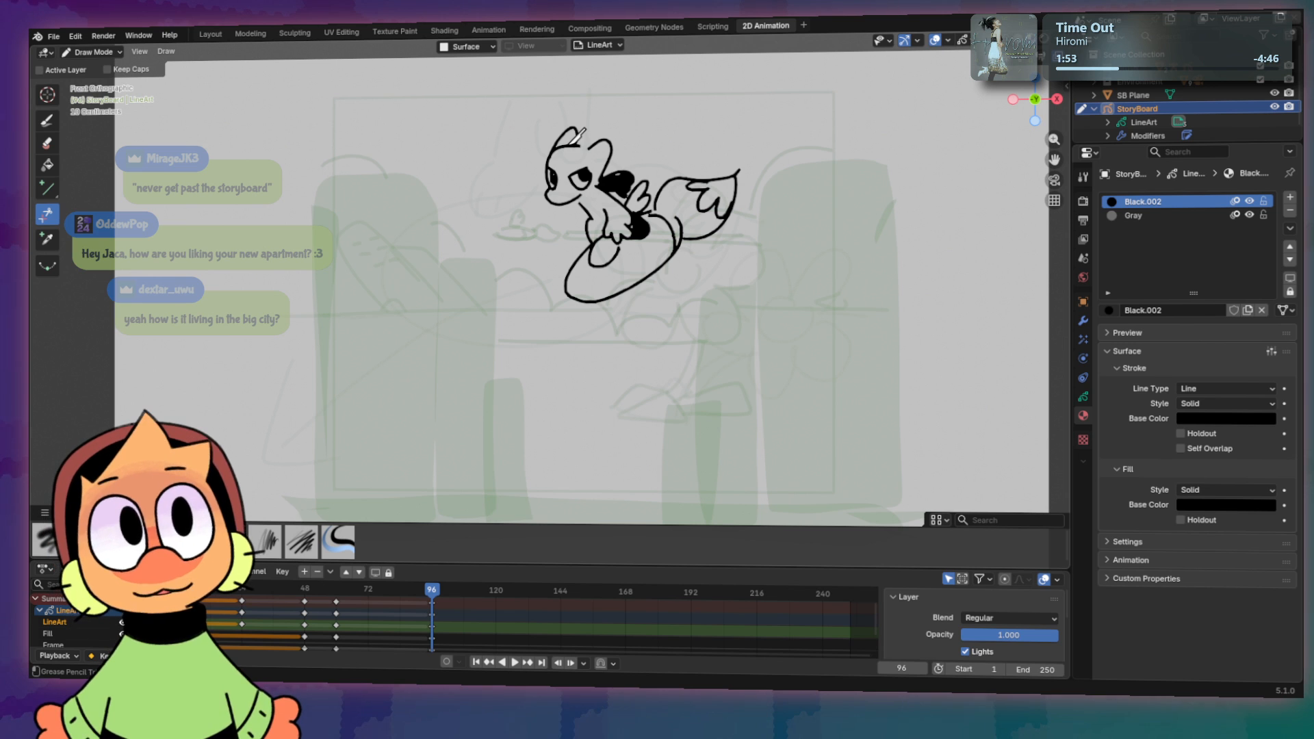
key(d)
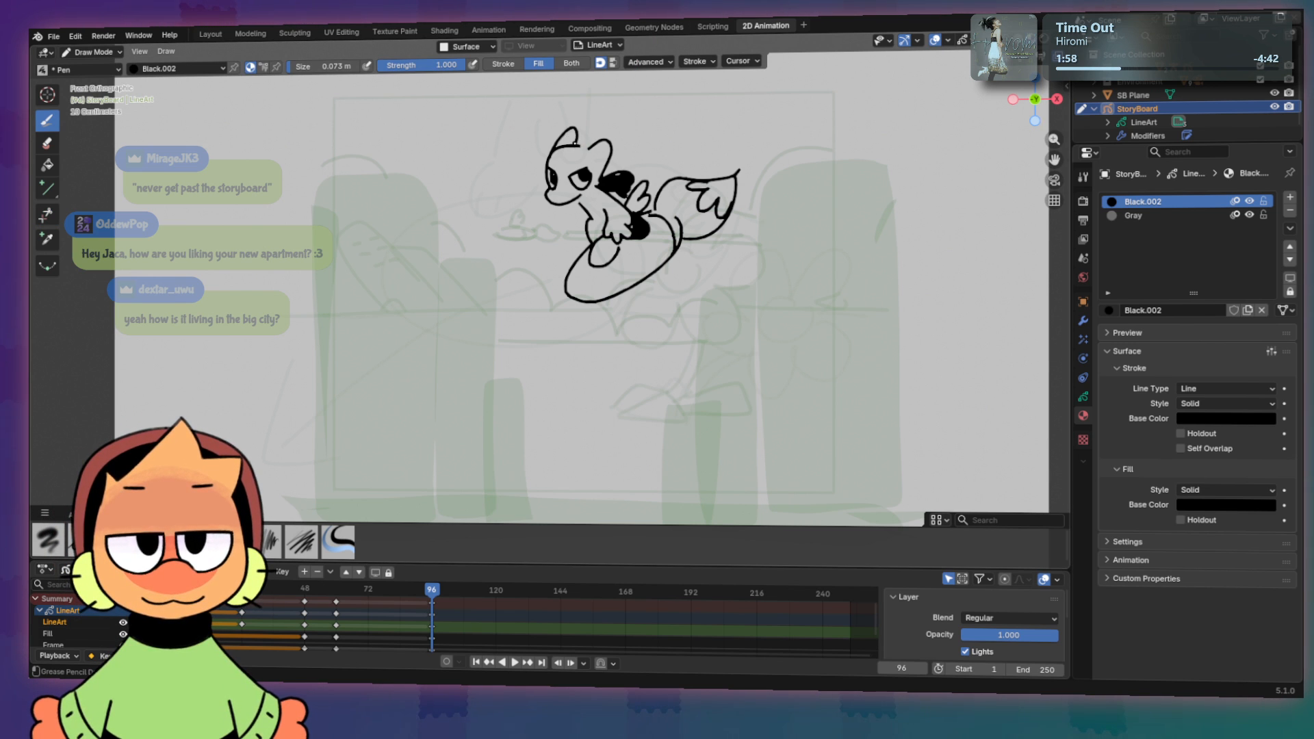
drag(575, 139, 557, 143)
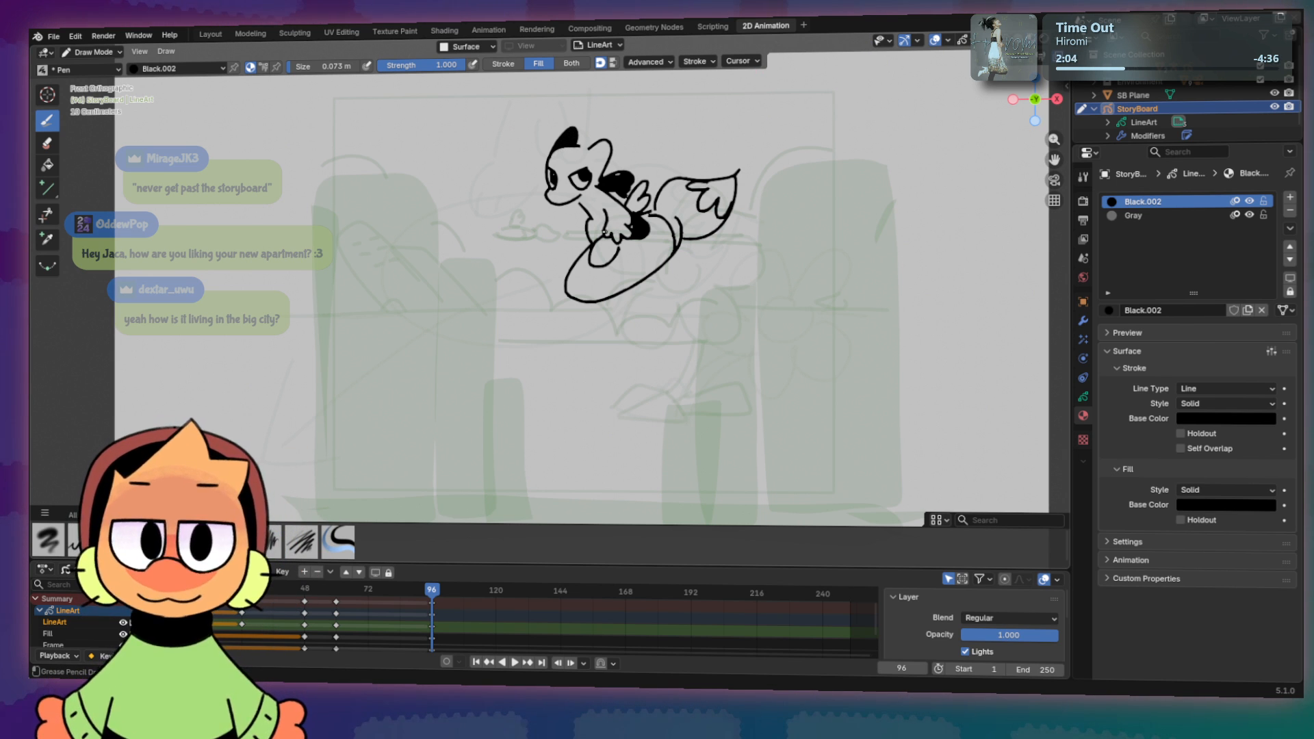
key(q)
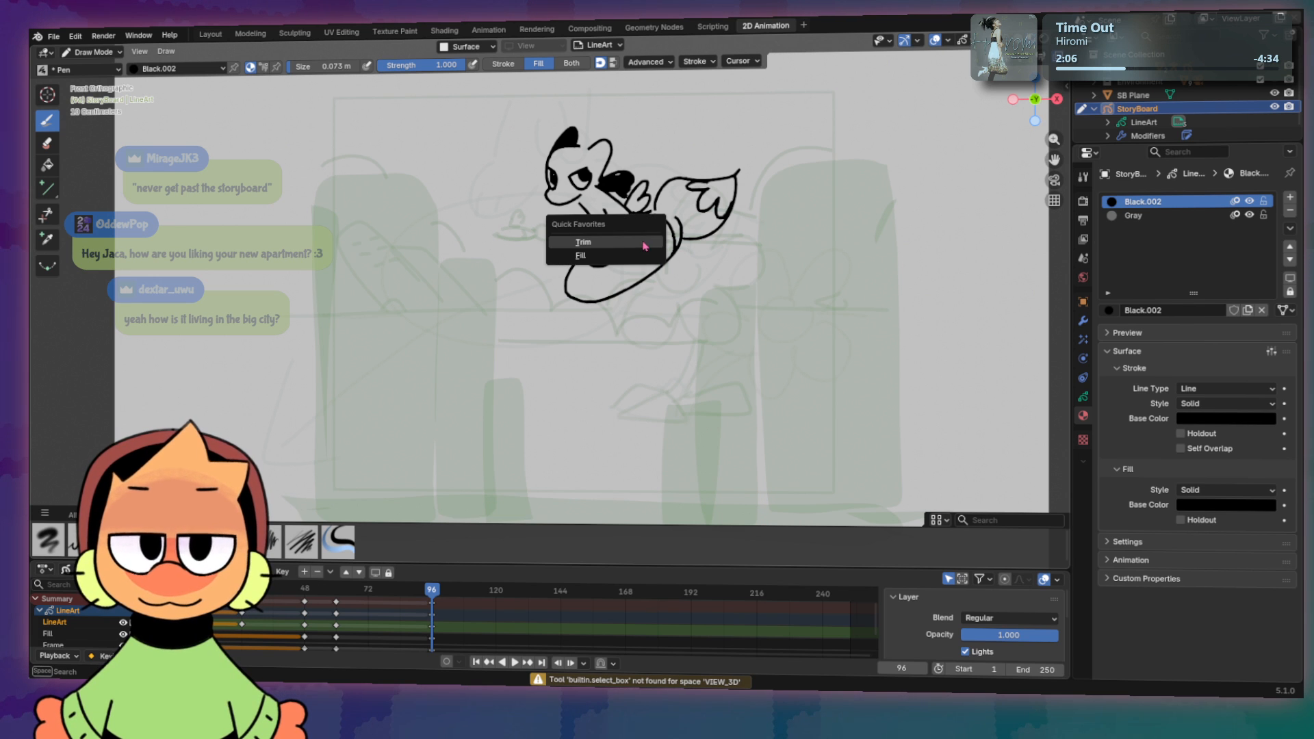
click(644, 246)
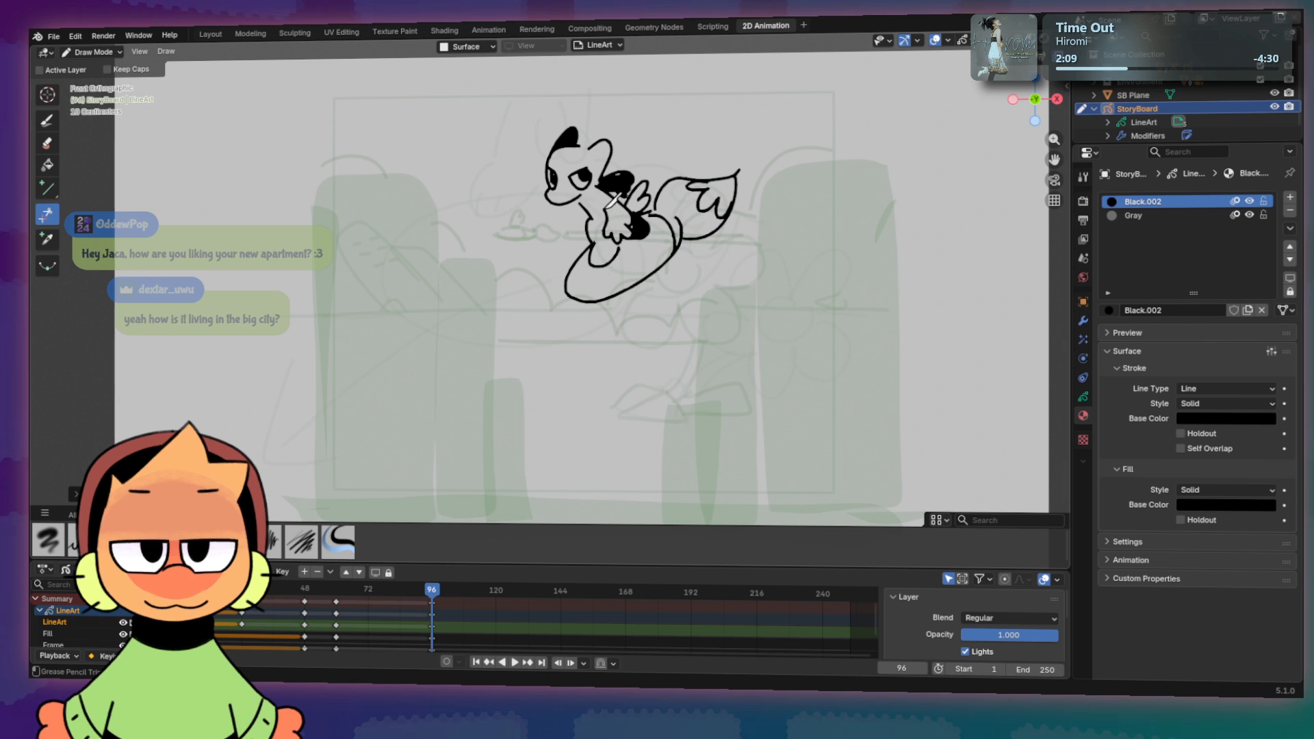
key(d)
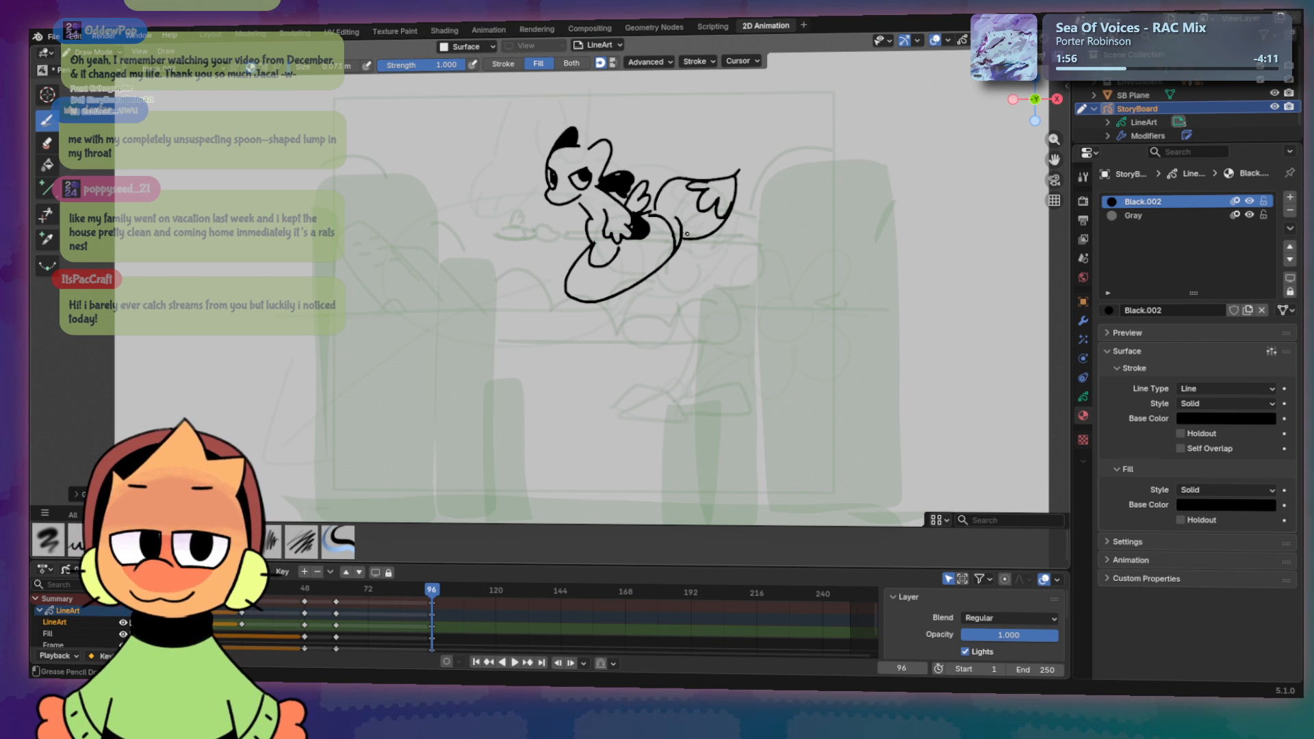
Step: Widen the board outline under the character along the X axis and shift it back toward the front
key(Tab)
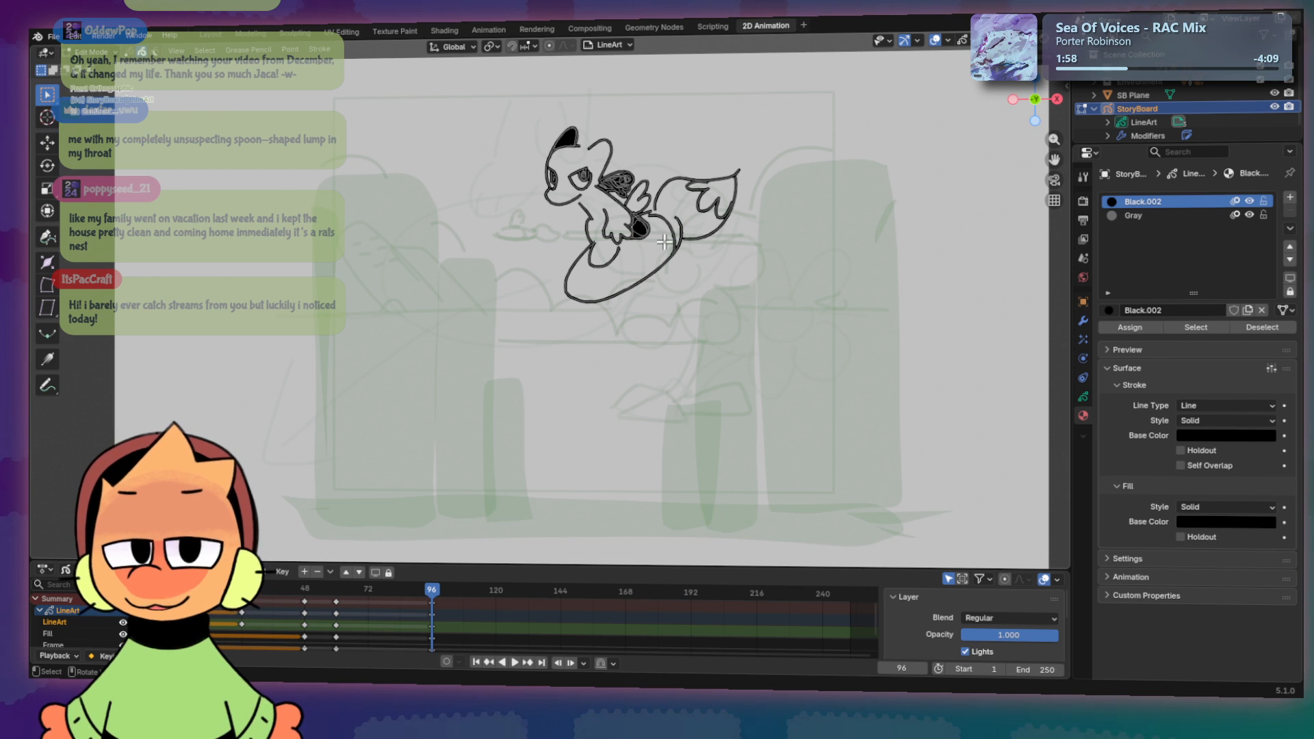
click(577, 272)
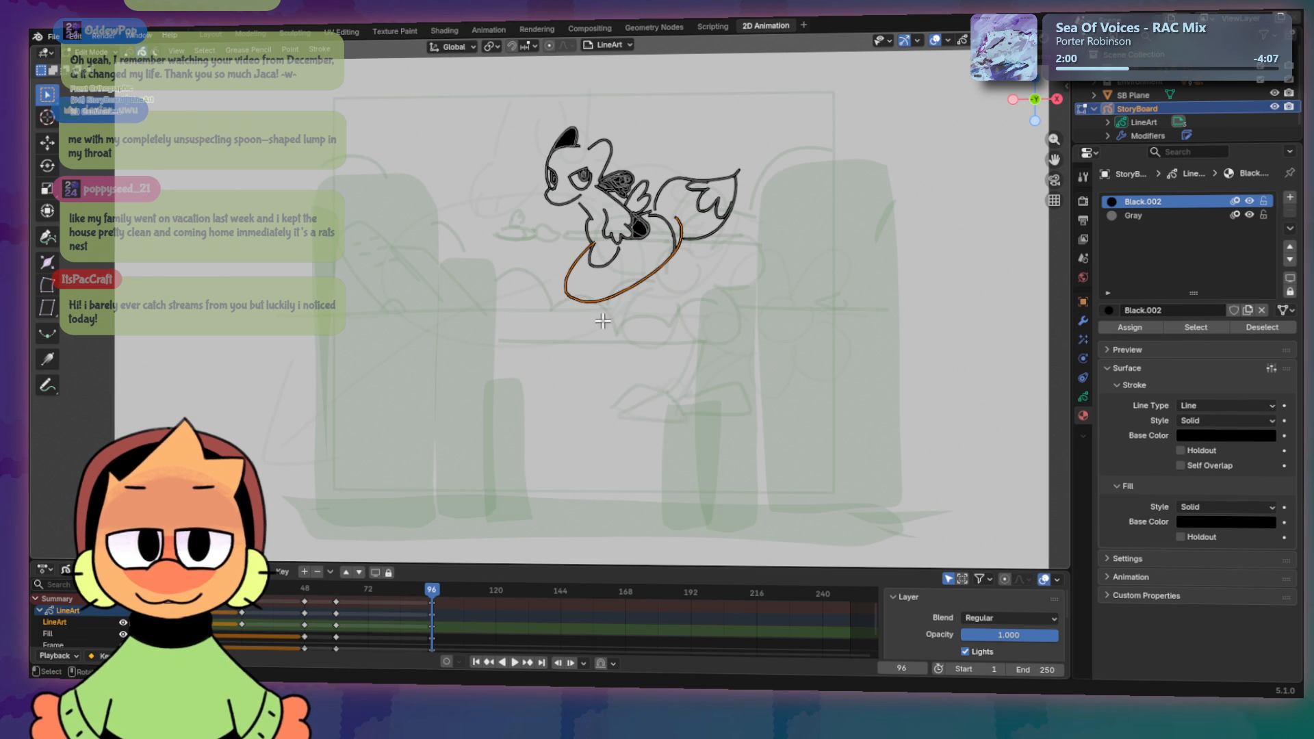
key(s)
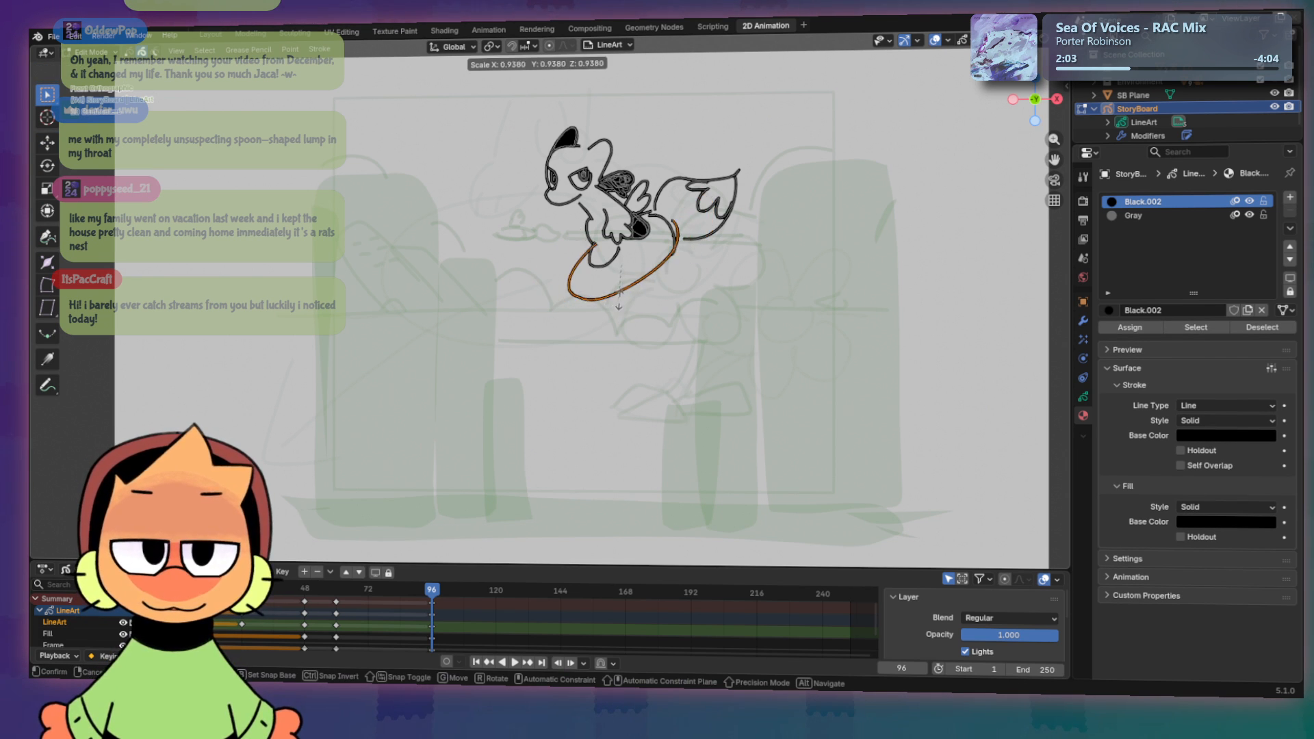
key(x)
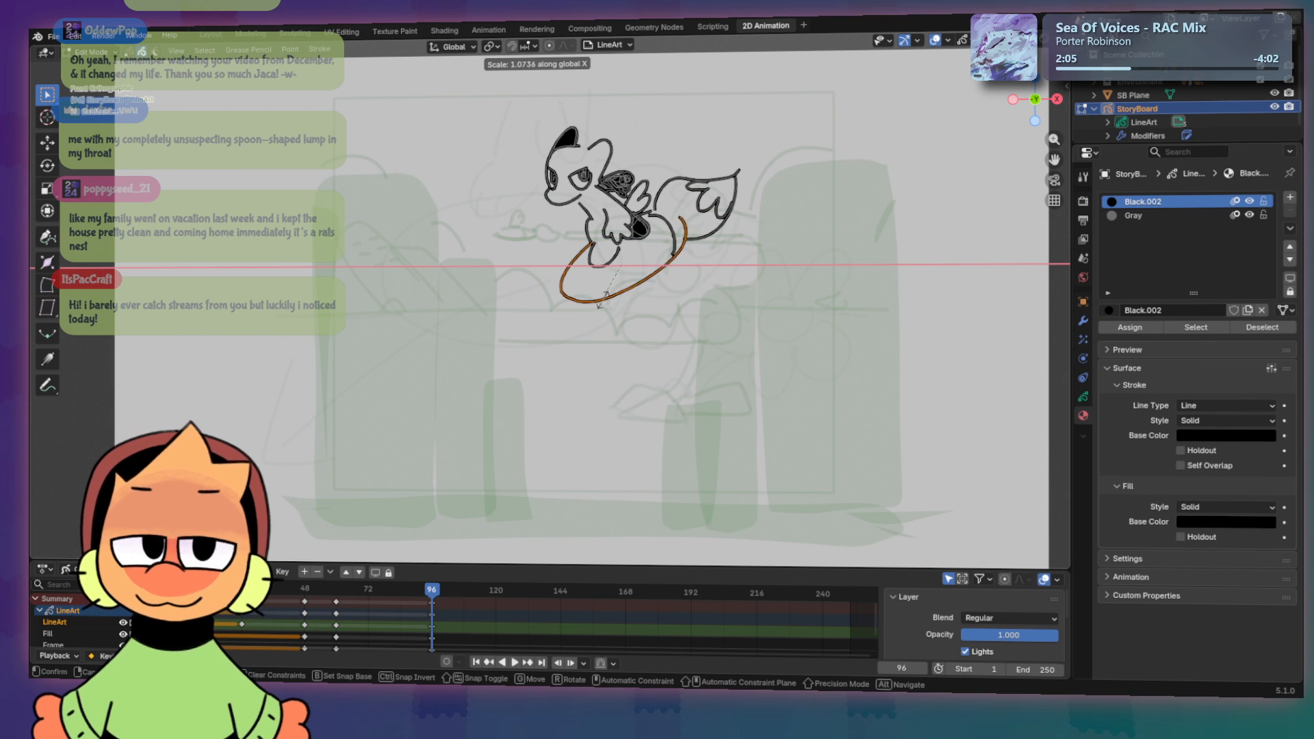
click(592, 301)
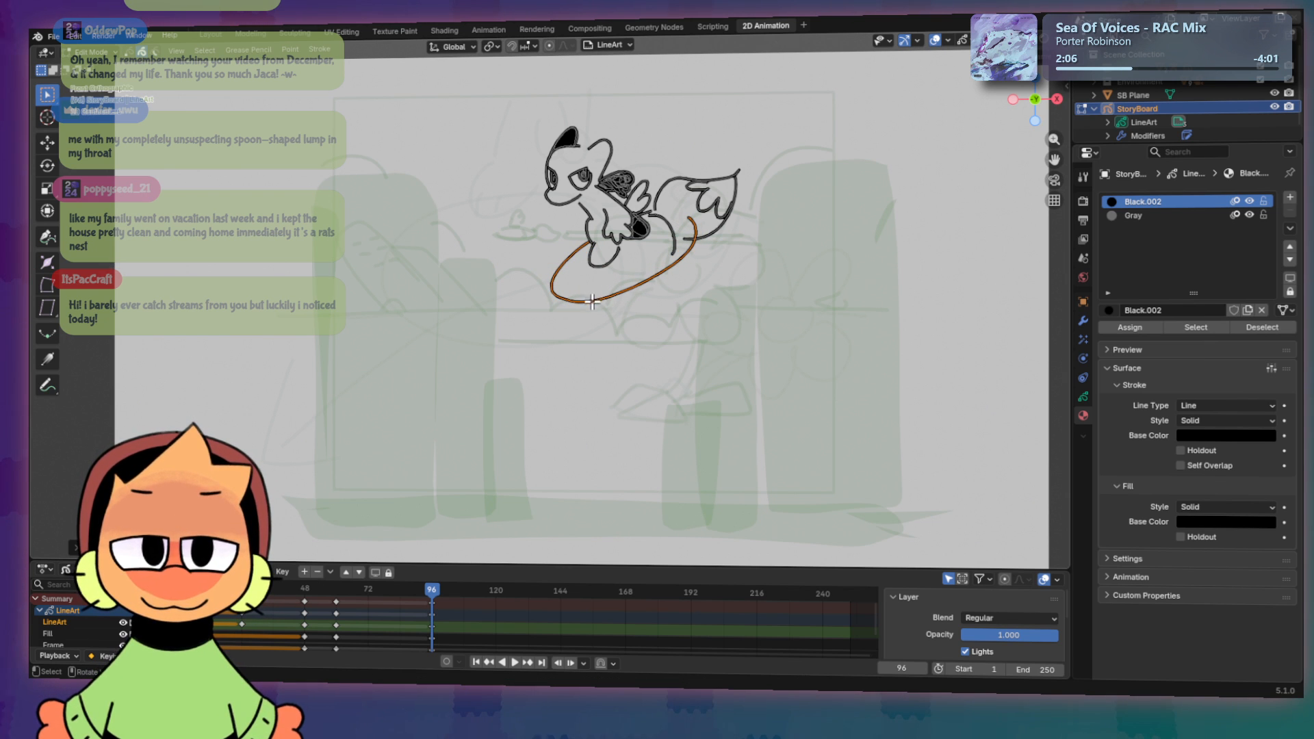
key(g)
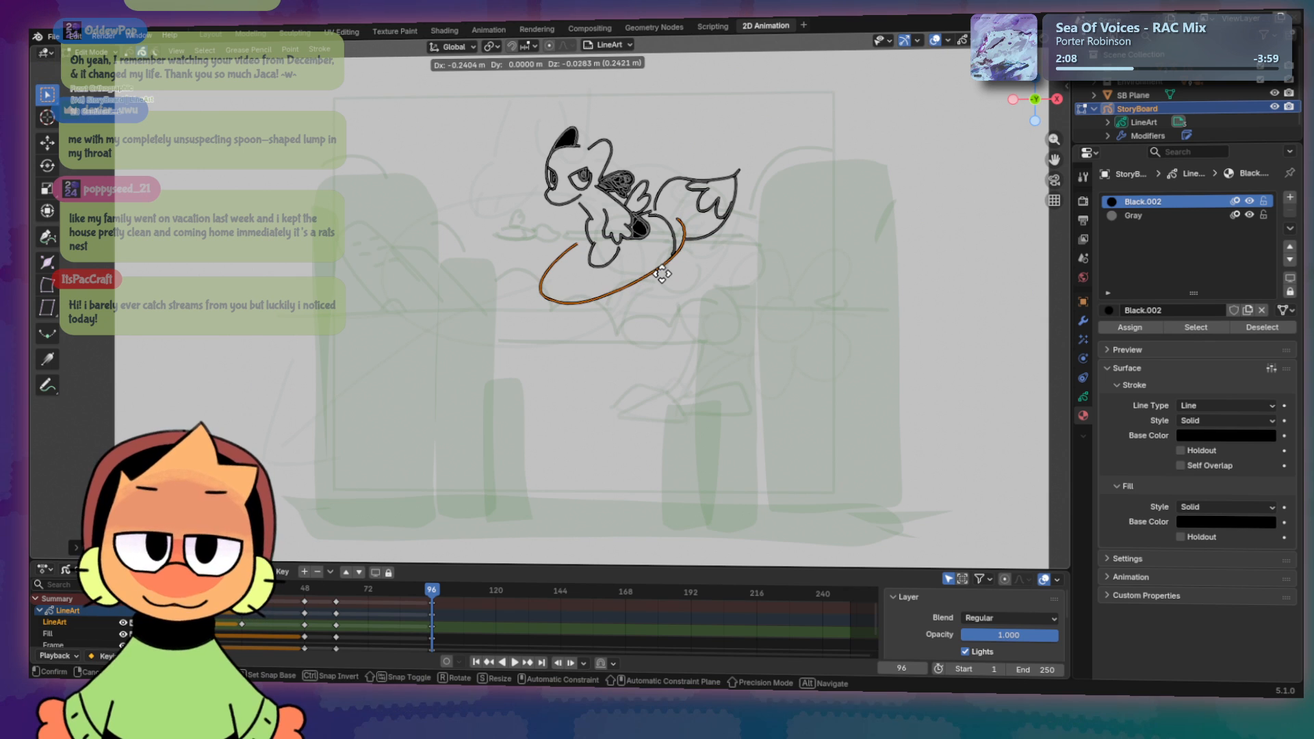
click(670, 274)
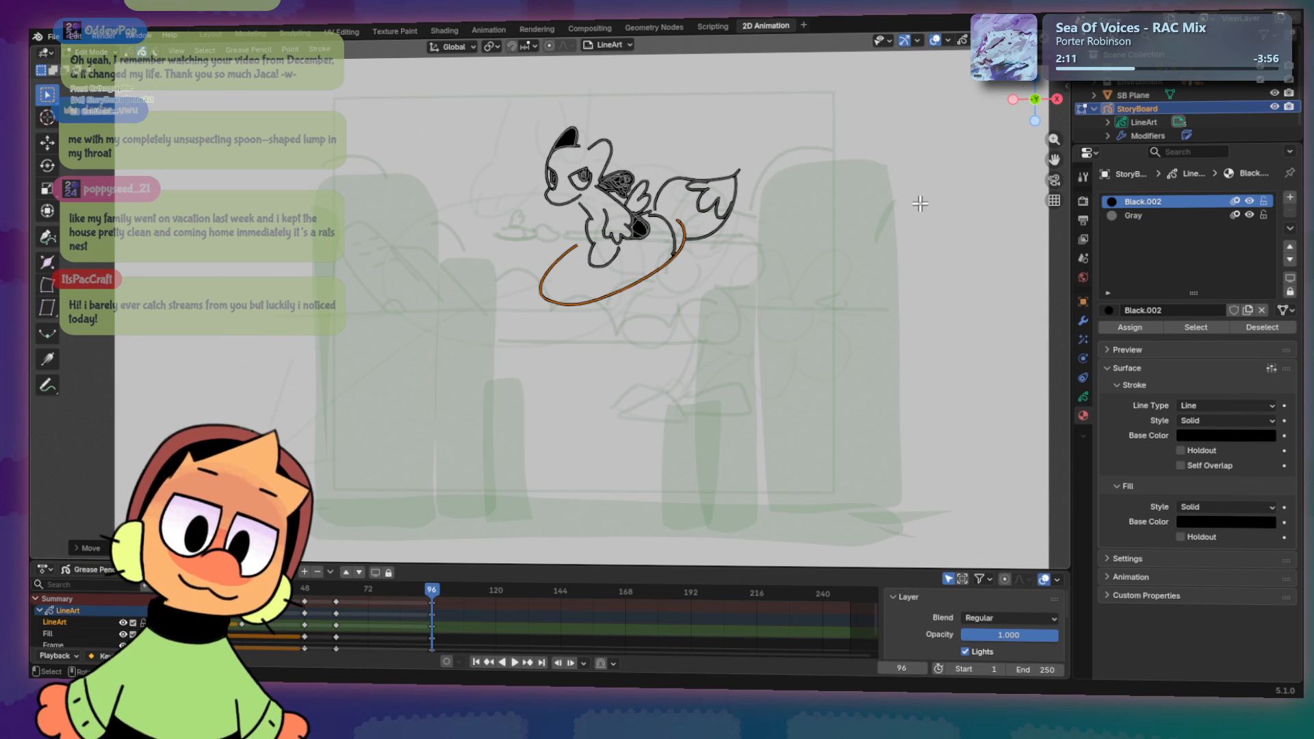
key(x)
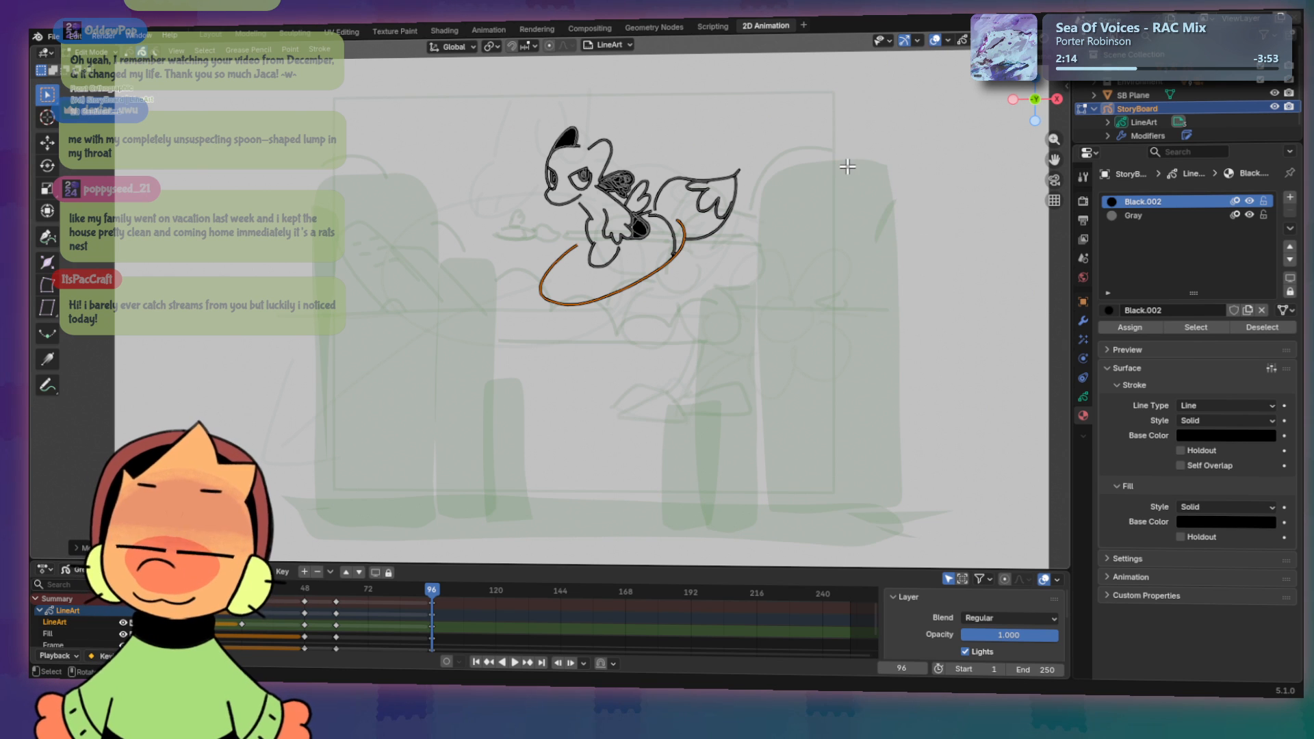
key(Tab)
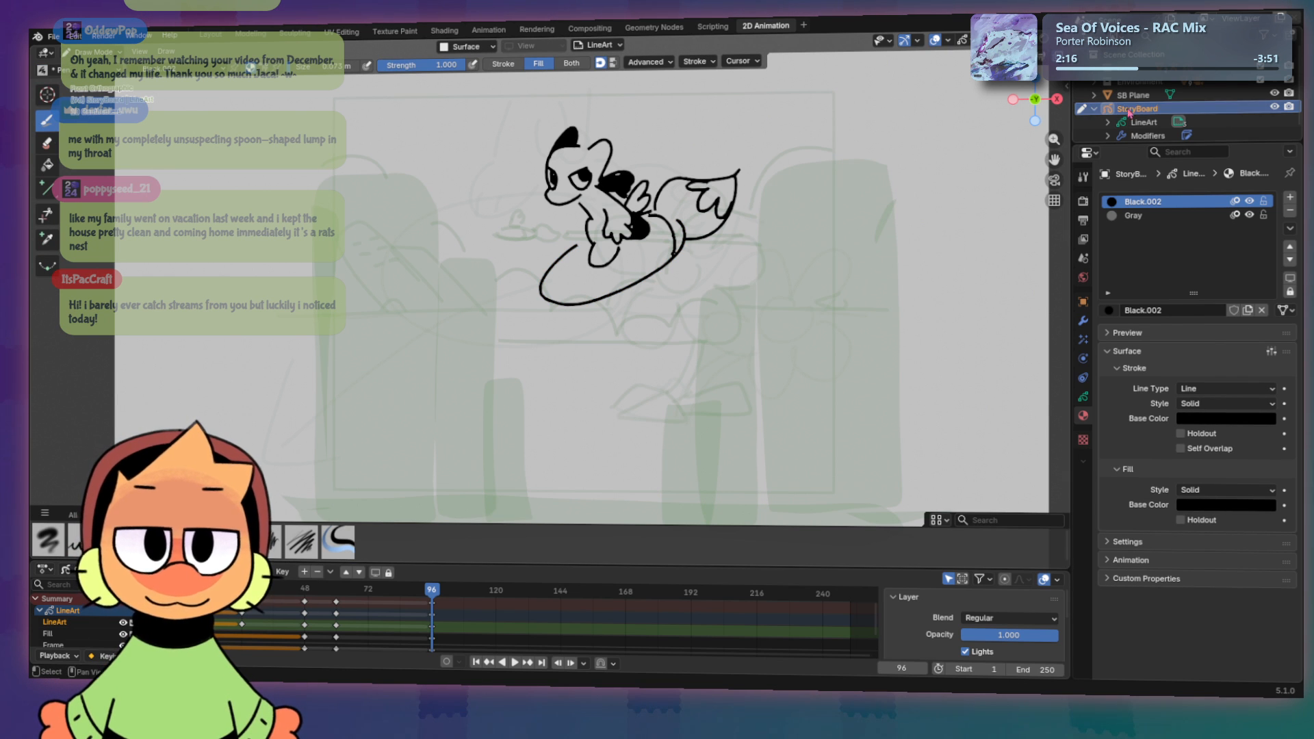
Step: Select the Gray material and set the pen to draw strokes only
click(1133, 215)
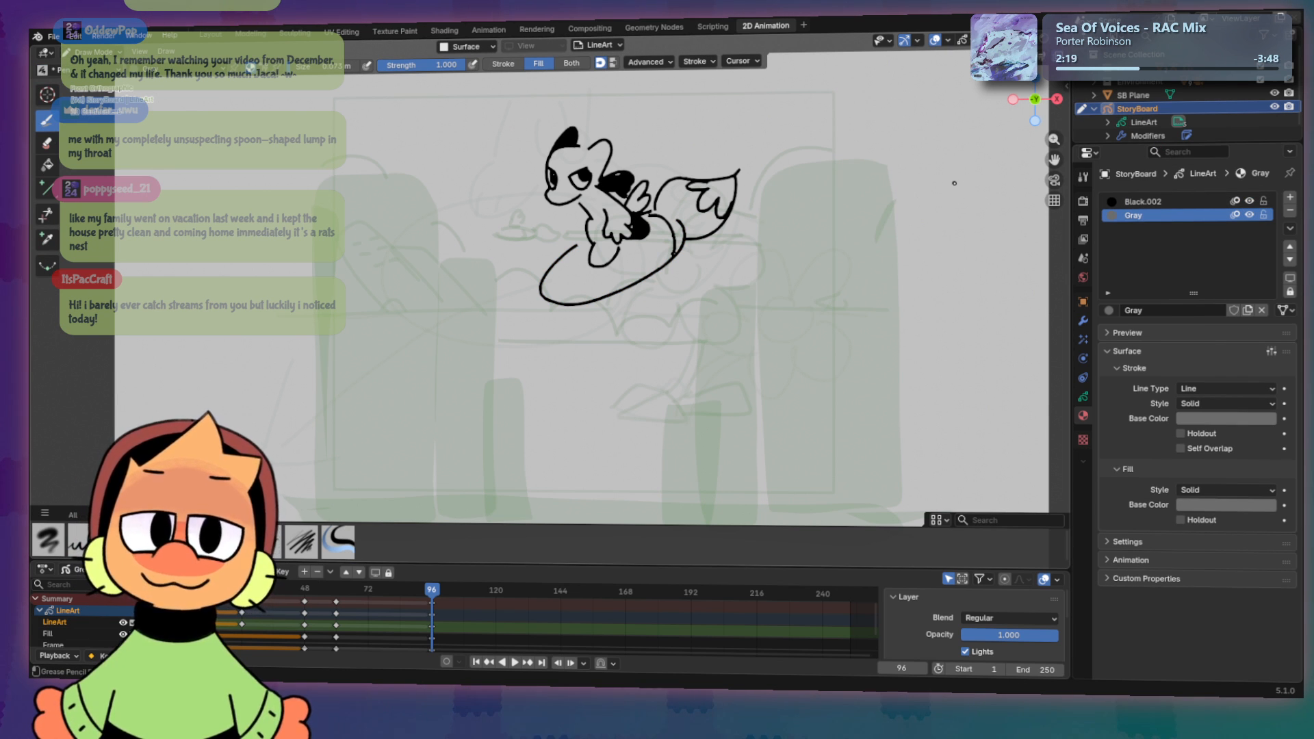
mouse_move(710, 103)
mouse_down()
mouse_move(885, 149)
mouse_move(657, 136)
mouse_up()
key(ctrl+z)
click(508, 65)
key(ctrl+z)
mouse_move(920, 169)
mouse_down()
mouse_move(879, 146)
mouse_move(657, 94)
mouse_up()
key(ctrl+z)
drag(921, 144, 618, 85)
key(ctrl+z)
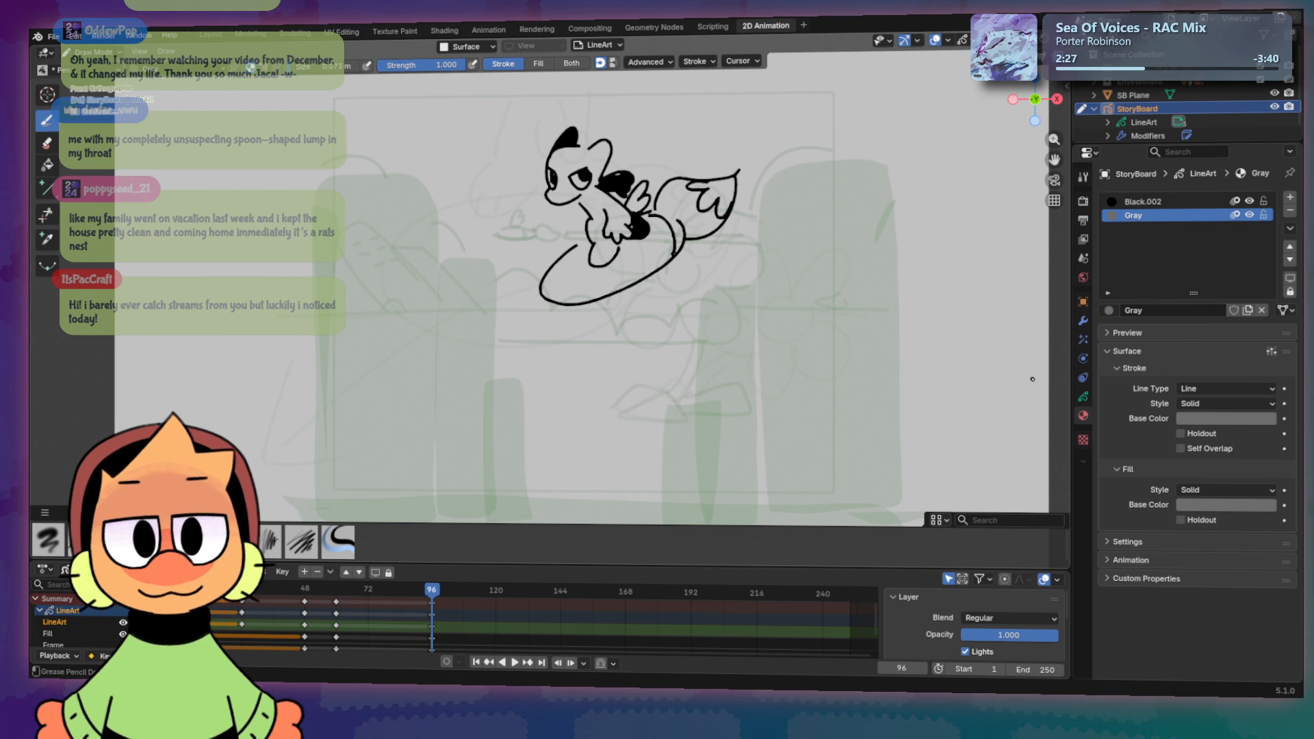
key(ctrl+z)
Step: Sketch a gray arrow rising diagonally up to the right over the right-hand green pillar
drag(772, 470, 897, 314)
key(ctrl+z)
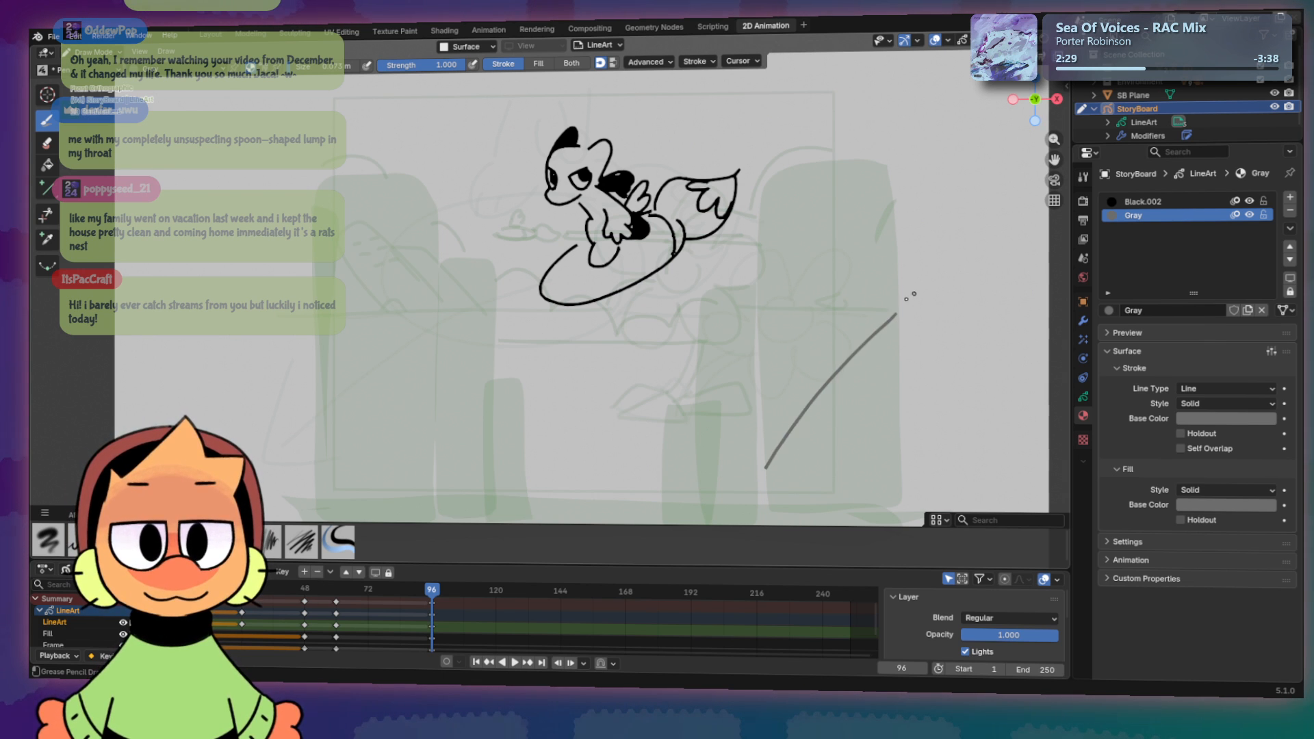
drag(826, 360, 908, 312)
key(ctrl+z)
drag(832, 346, 880, 369)
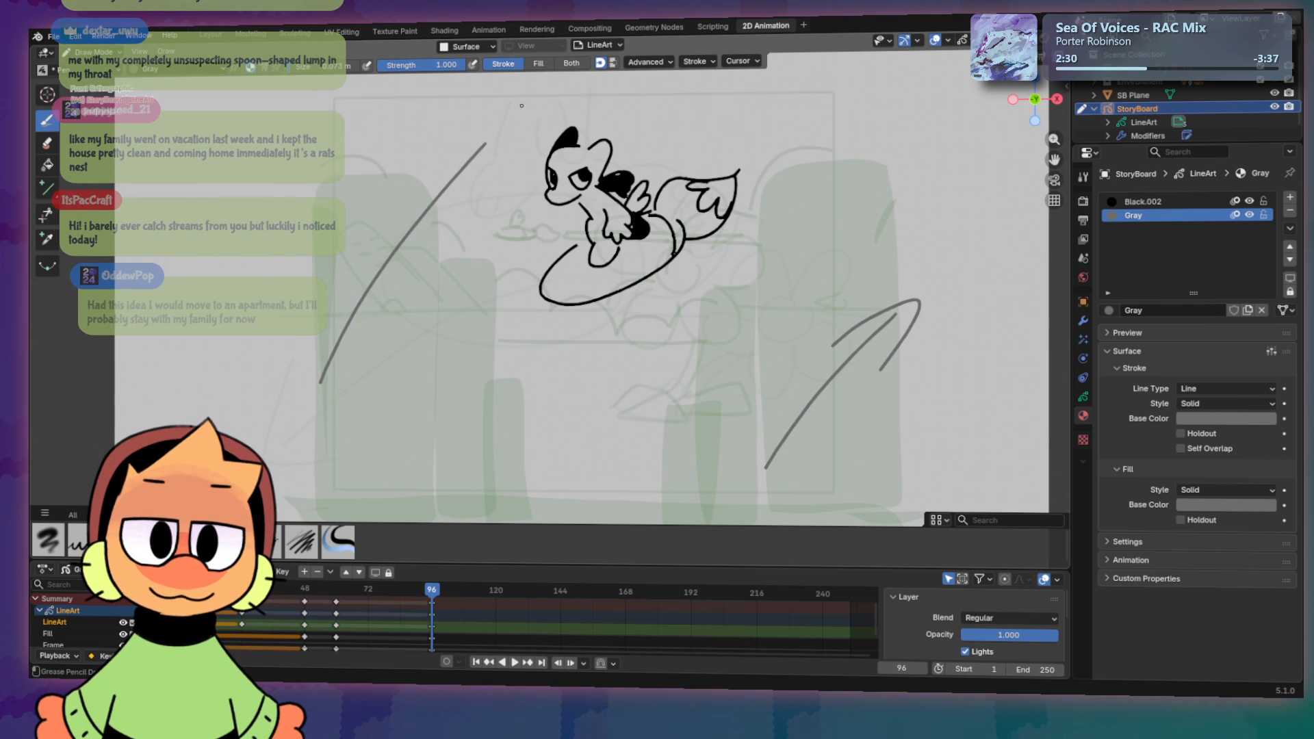
Step: Sketch a matching gray arrow rising diagonally over the left-hand green pillar, ending beside the character's head
drag(289, 418, 327, 334)
key(ctrl+z)
key(ctrl+z)
mouse_move(293, 412)
mouse_down()
mouse_move(498, 162)
mouse_move(479, 206)
mouse_up()
key(ctrl+z)
Step: Draw a solid black board-and-tail silhouette below the character using the Black.002 material in fill mode
mouse_move(628, 345)
mouse_down()
mouse_move(616, 316)
mouse_move(736, 245)
mouse_move(604, 340)
mouse_move(698, 282)
mouse_move(705, 329)
mouse_move(746, 250)
mouse_up()
key(ctrl+z)
click(1143, 202)
key(ctrl+z)
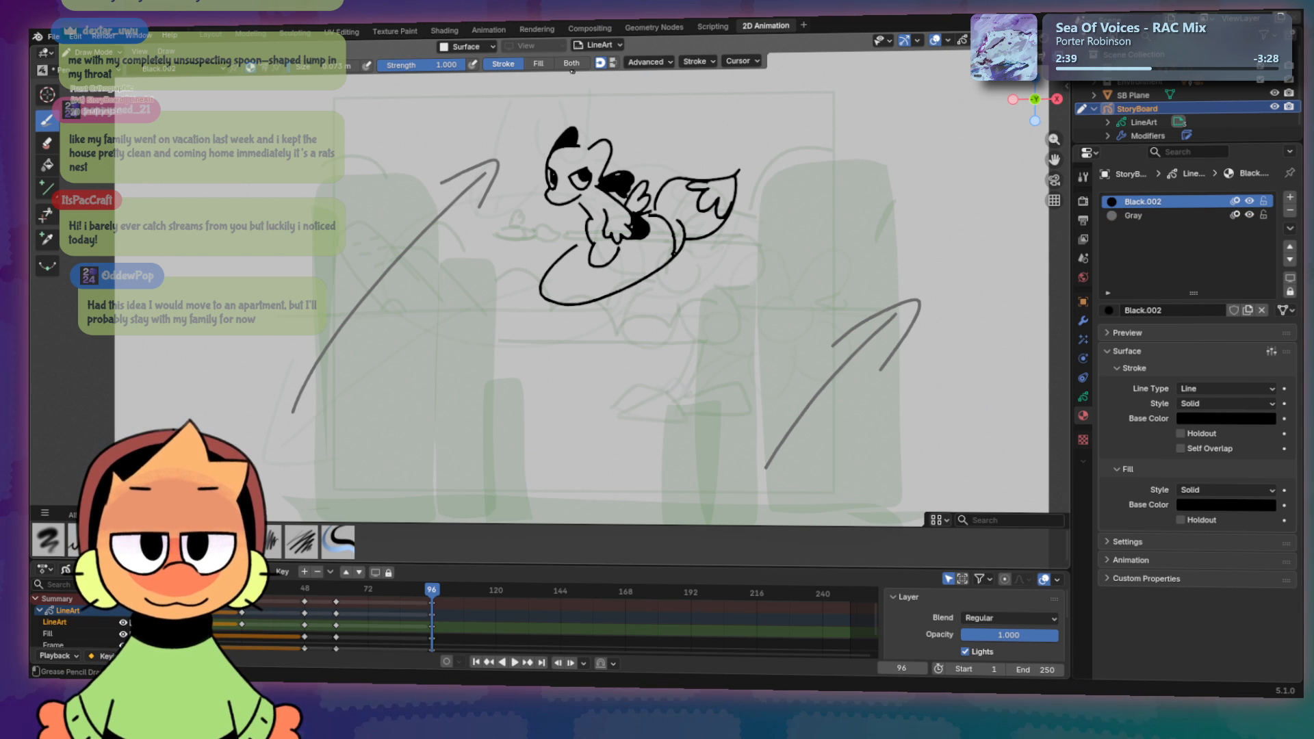
mouse_move(627, 318)
mouse_down()
mouse_move(723, 266)
mouse_move(697, 334)
mouse_move(716, 278)
mouse_move(775, 234)
mouse_move(778, 256)
mouse_move(731, 300)
mouse_up()
key(ctrl+z)
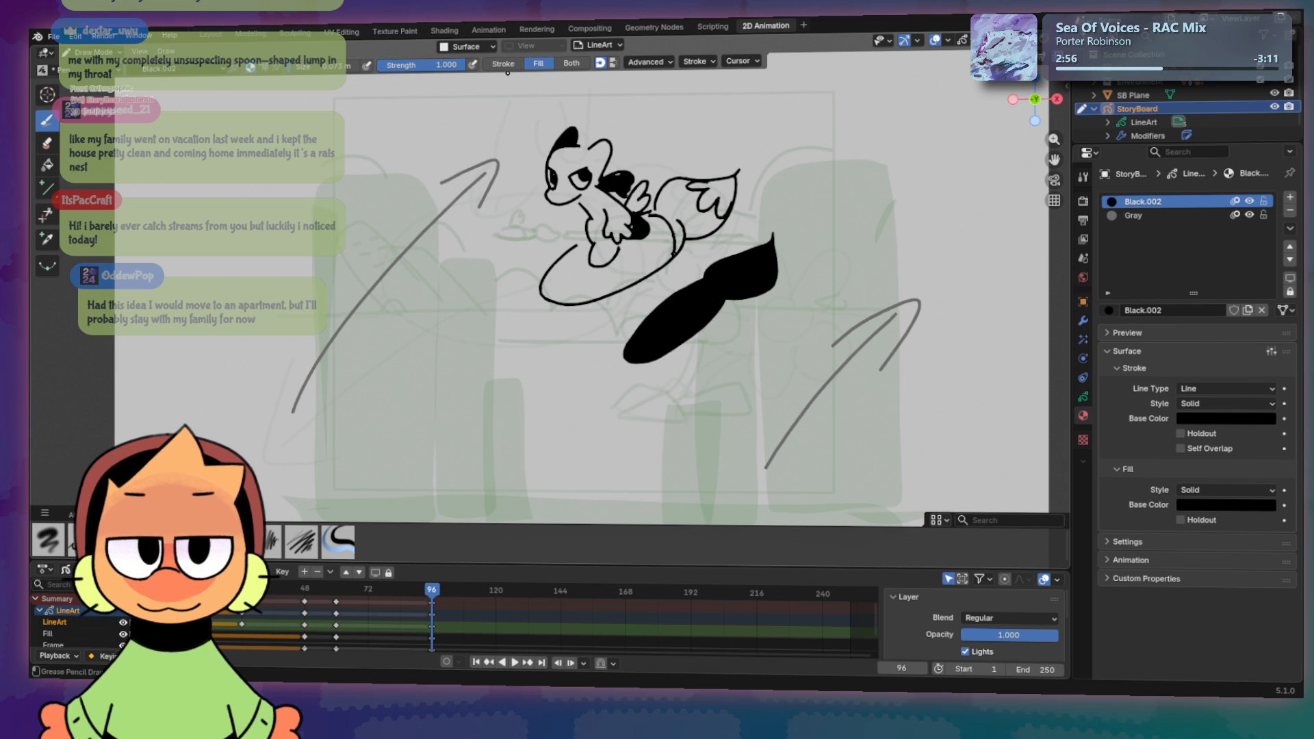
Step: Erase the character's old head and sketch a round new one with black strokes only
click(507, 64)
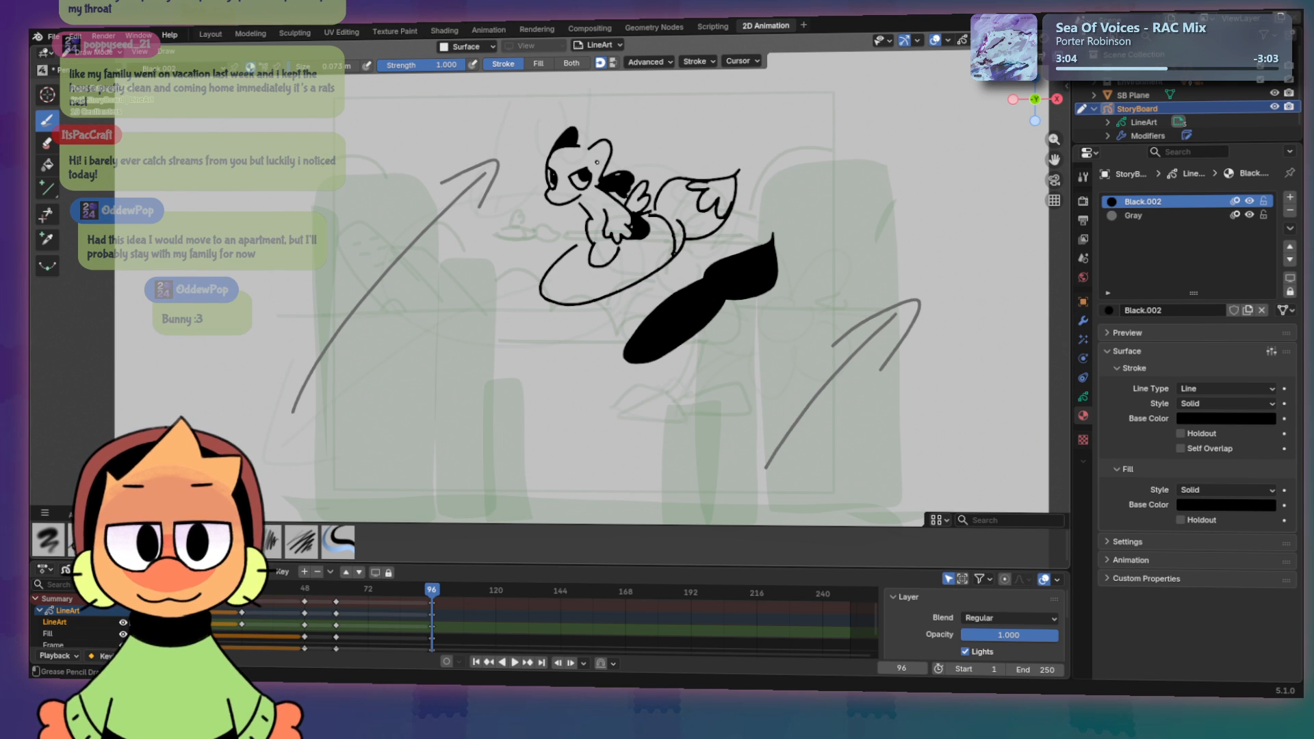
key(e)
mouse_move(613, 168)
mouse_down()
mouse_move(566, 191)
mouse_move(608, 175)
mouse_move(593, 148)
mouse_move(557, 155)
mouse_move(594, 147)
mouse_up()
key(b)
key(ctrl+z)
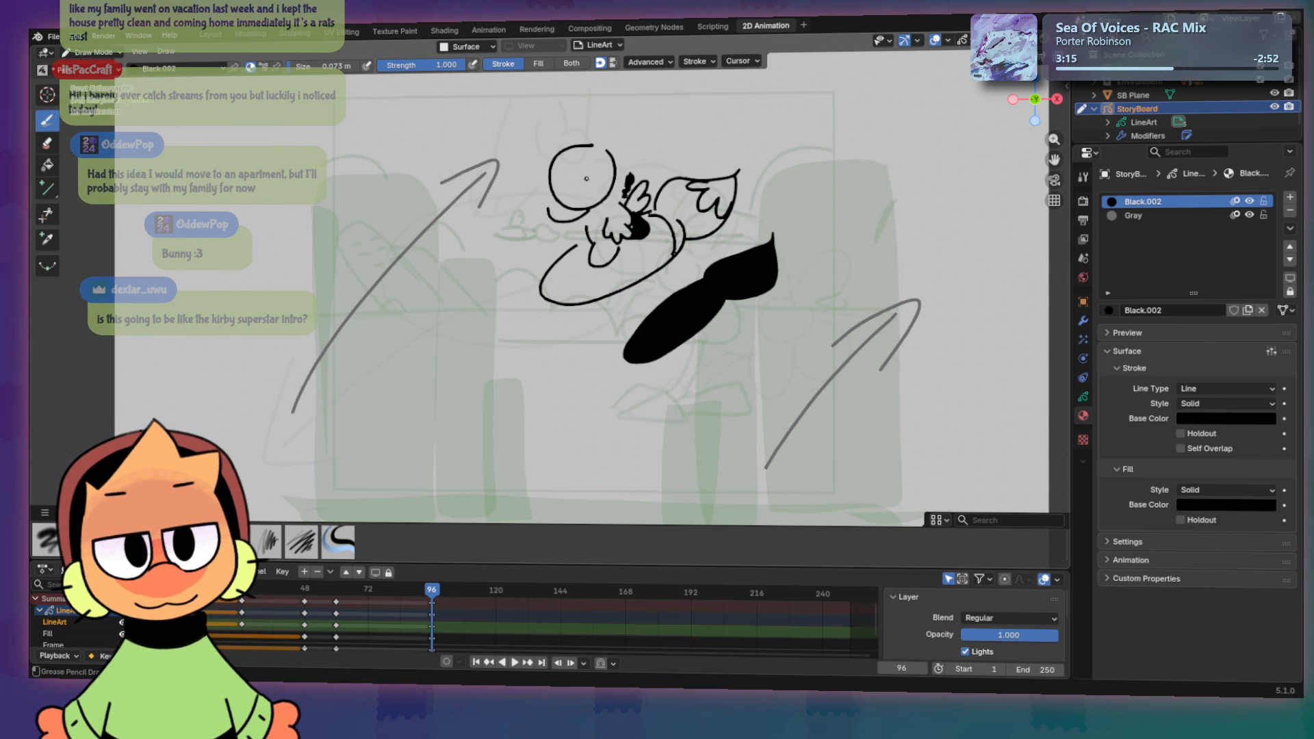
Step: Draw the character's two eyes inside the new round head
drag(593, 167, 599, 198)
key(ctrl+z)
key(ctrl+z)
drag(588, 180, 557, 198)
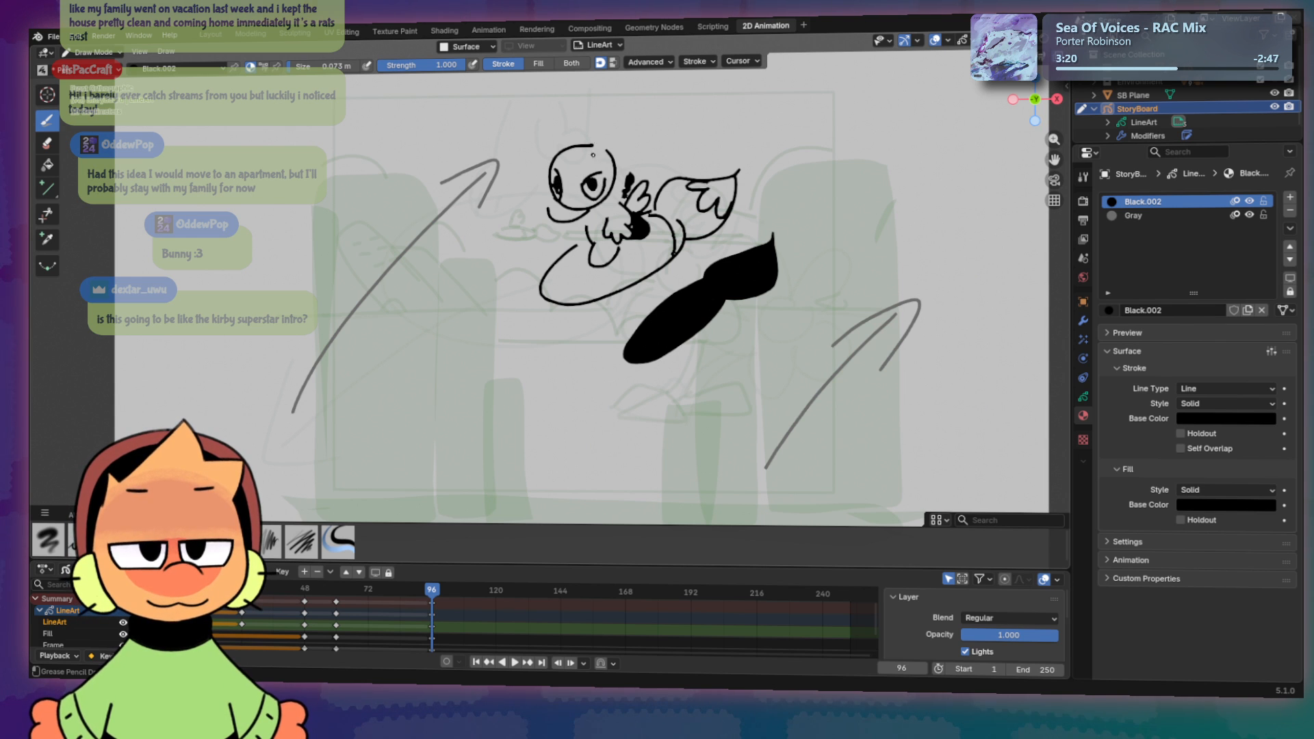
Step: Draw two pointed ears on the head and redraw the neck and the black area behind it
drag(606, 153, 624, 127)
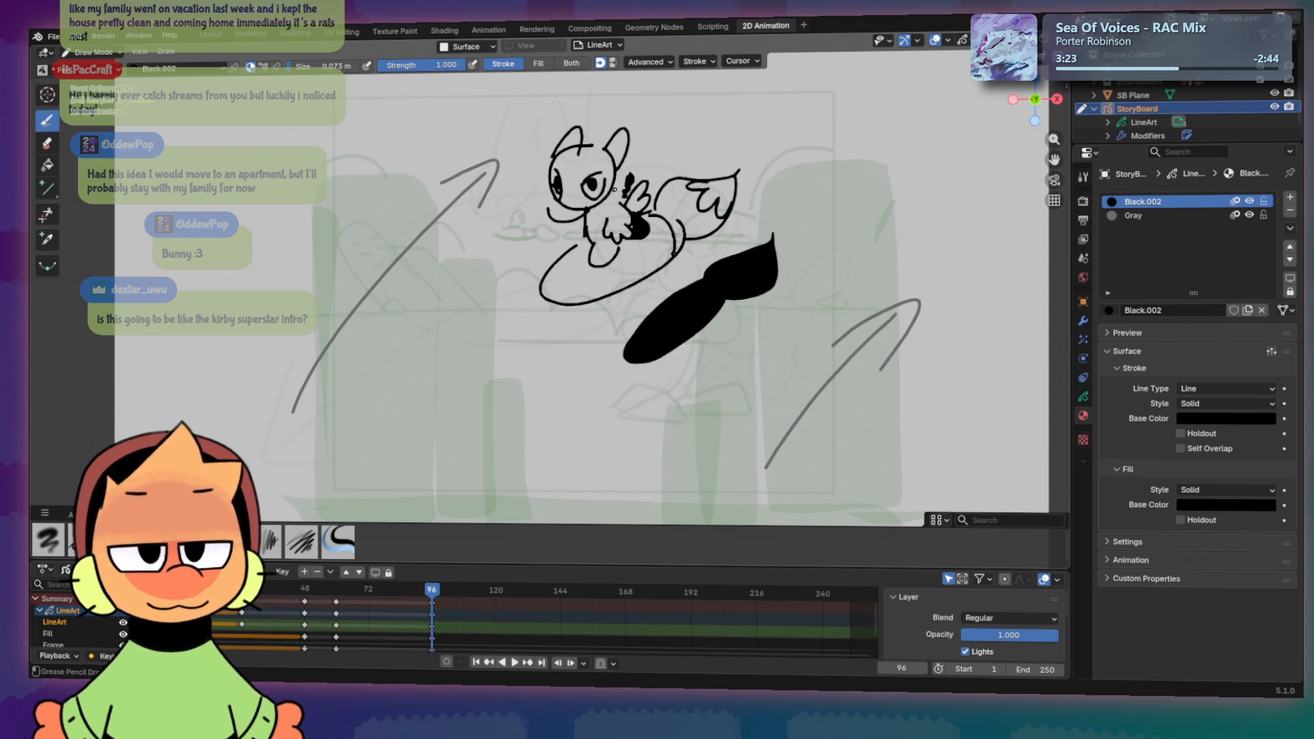
key(ctrl+z)
mouse_move(585, 208)
mouse_down()
mouse_move(593, 223)
mouse_move(624, 221)
mouse_up()
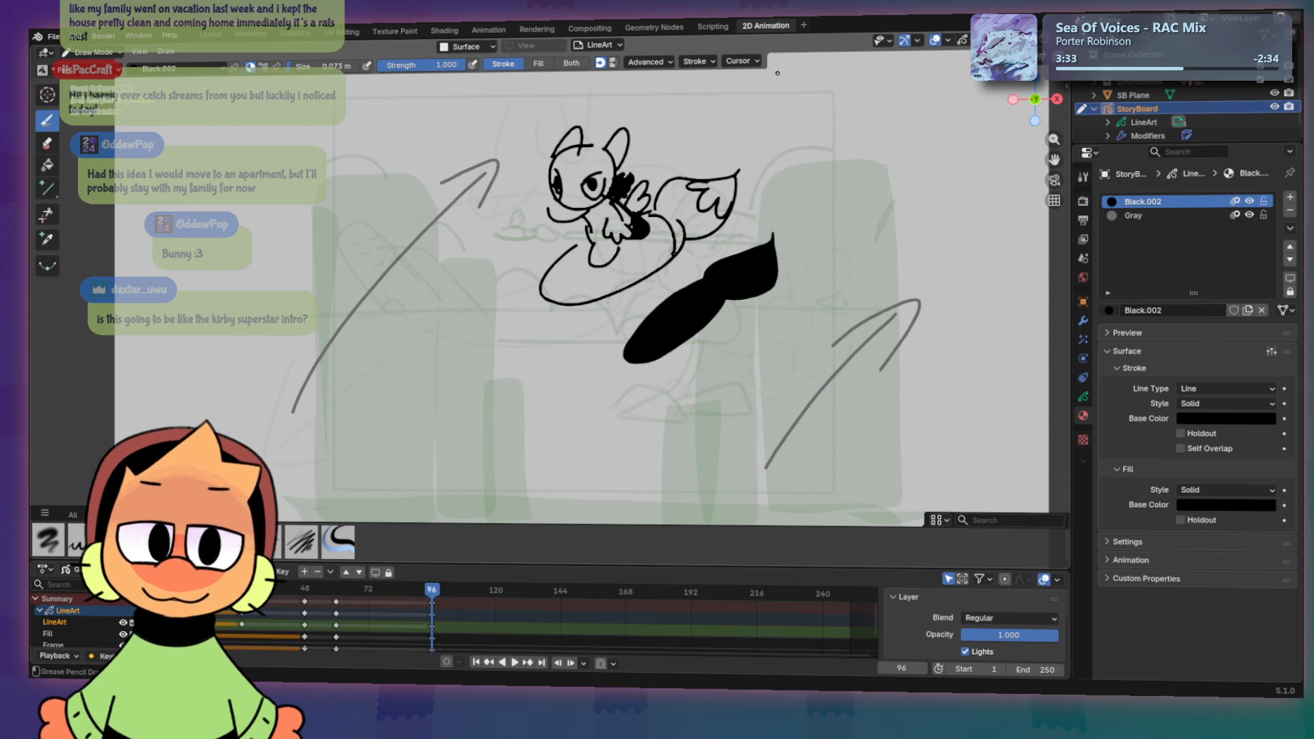
Step: Shrink the eraser and clean up the overlapping head lines around the muzzle
key(e)
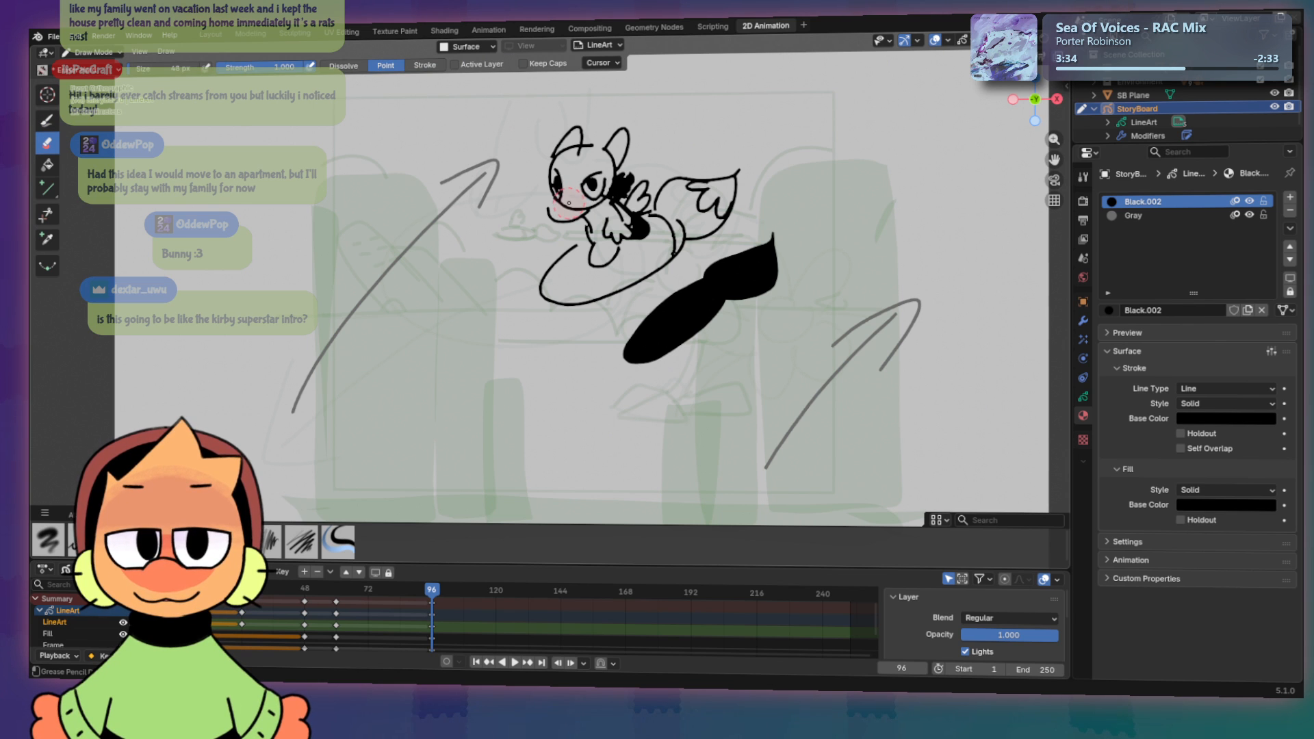
key(bracketleft)
key(bracketleft)
key(bracketleft)
key(bracketleft)
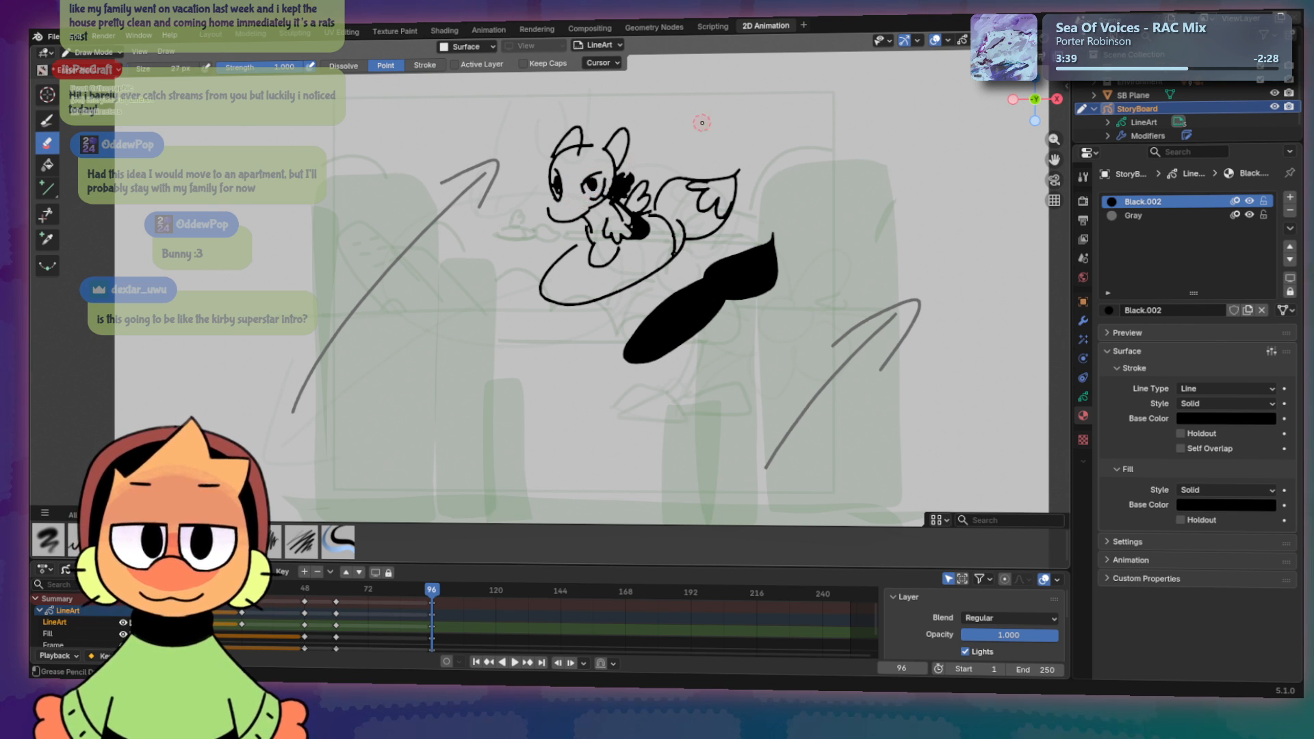
Step: Draw a black arrow above the tail, pointing diagonally down toward the character
key(d)
mouse_move(762, 140)
mouse_down()
mouse_move(832, 81)
mouse_move(752, 148)
mouse_move(763, 148)
mouse_up()
key(ctrl+z)
mouse_move(806, 347)
mouse_down()
mouse_move(834, 334)
mouse_move(833, 358)
mouse_up()
key(ctrl+z)
Step: Sketch small gray debris shapes around the character and the two rising arrows using the Gray material
click(1157, 215)
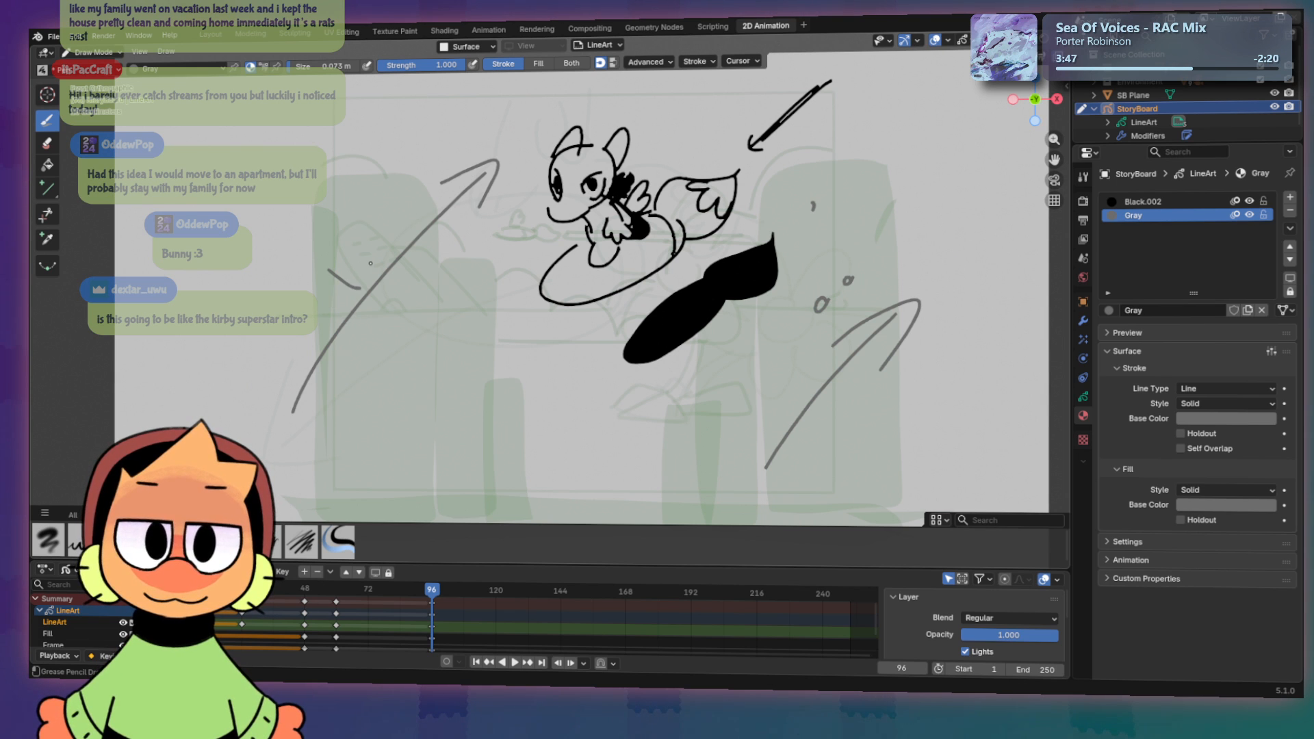
key(ctrl+z)
drag(318, 235, 323, 252)
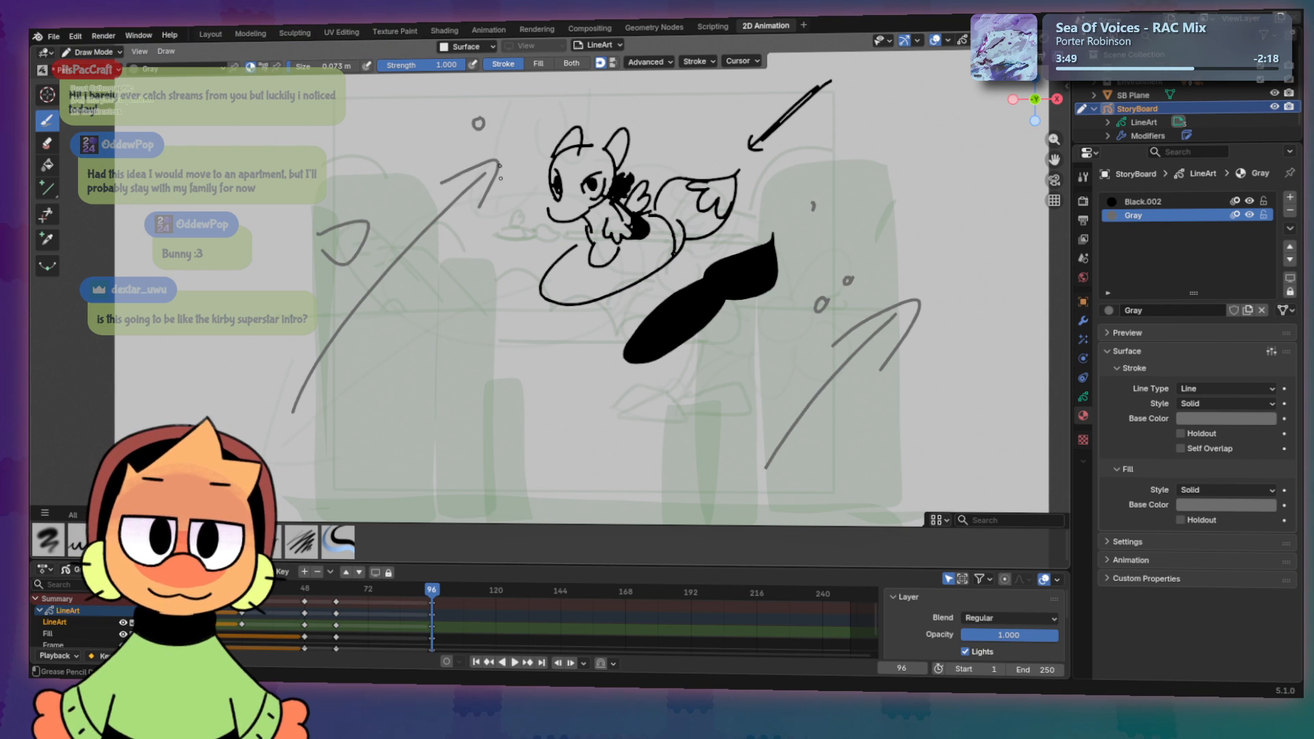
mouse_move(488, 198)
mouse_down()
mouse_move(492, 229)
mouse_move(498, 209)
mouse_up()
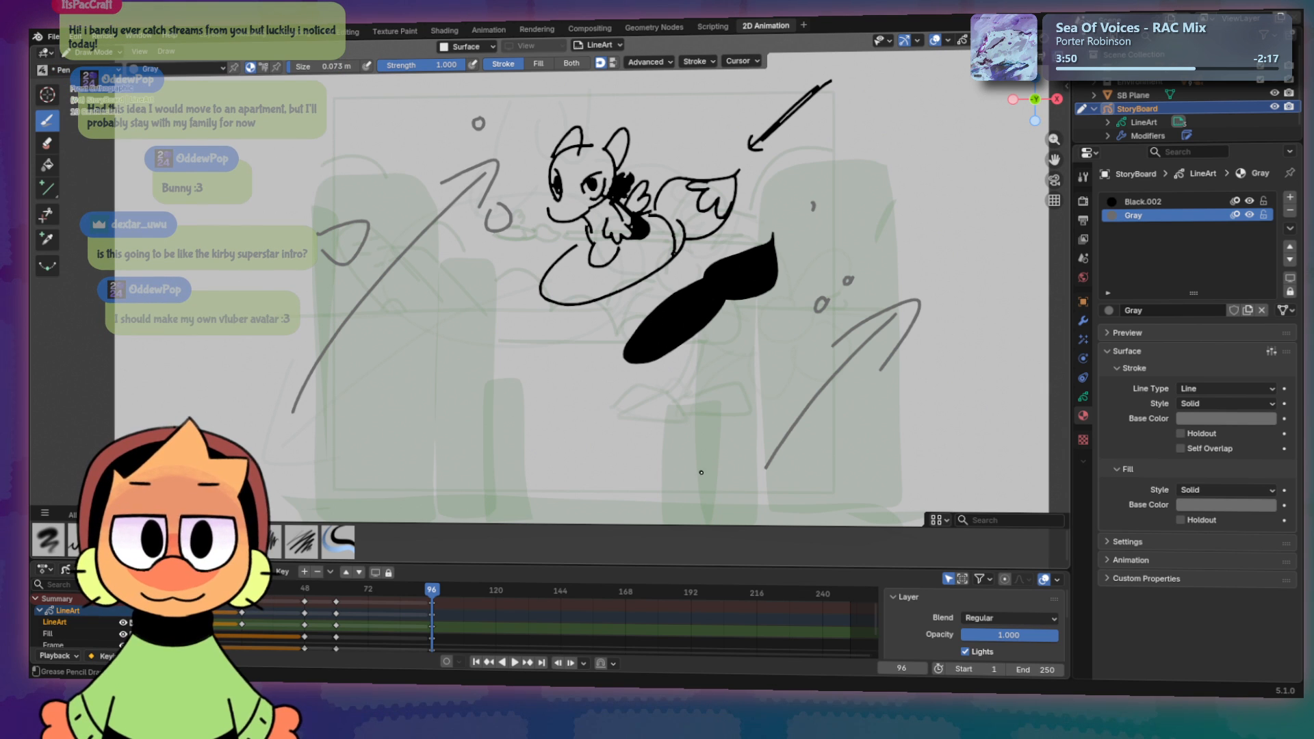
drag(701, 472, 695, 474)
mouse_move(341, 415)
mouse_down()
mouse_move(364, 446)
mouse_move(330, 457)
mouse_up()
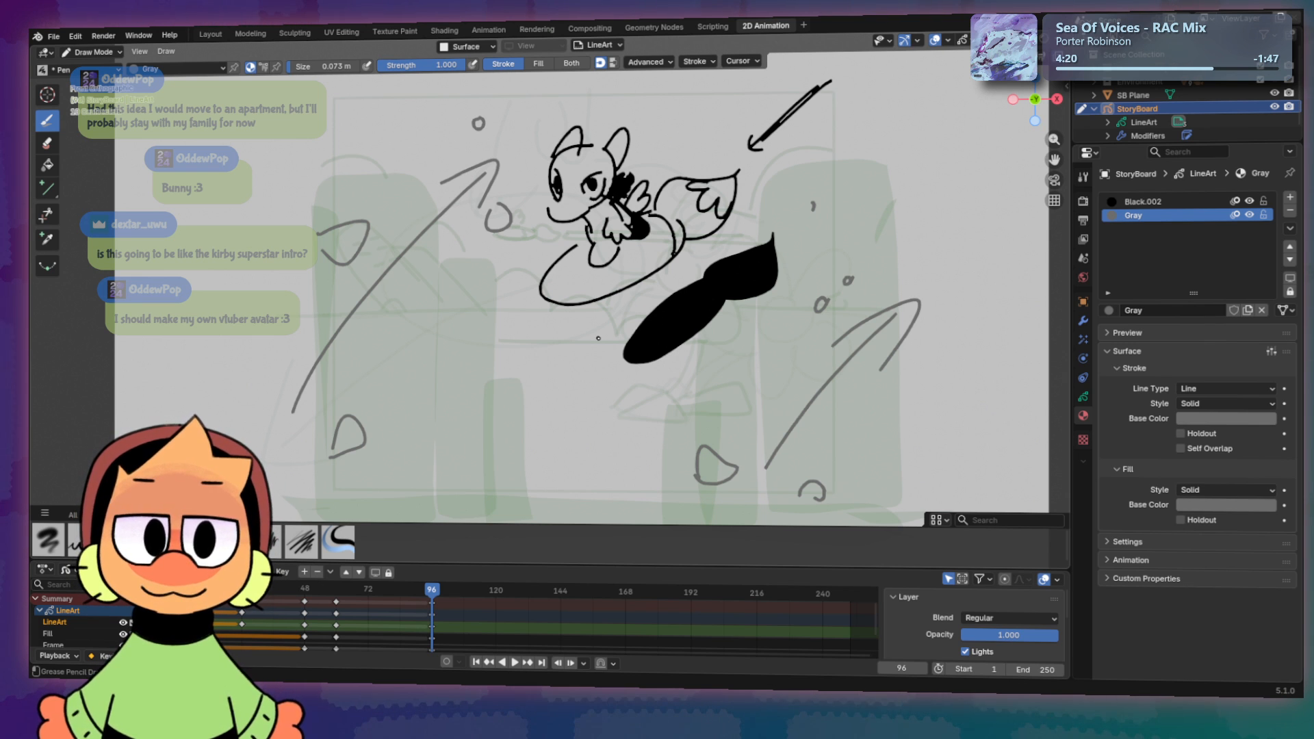
Step: Sketch a gray arrow pointing diagonally down to the left, below the character's board
drag(399, 513, 532, 373)
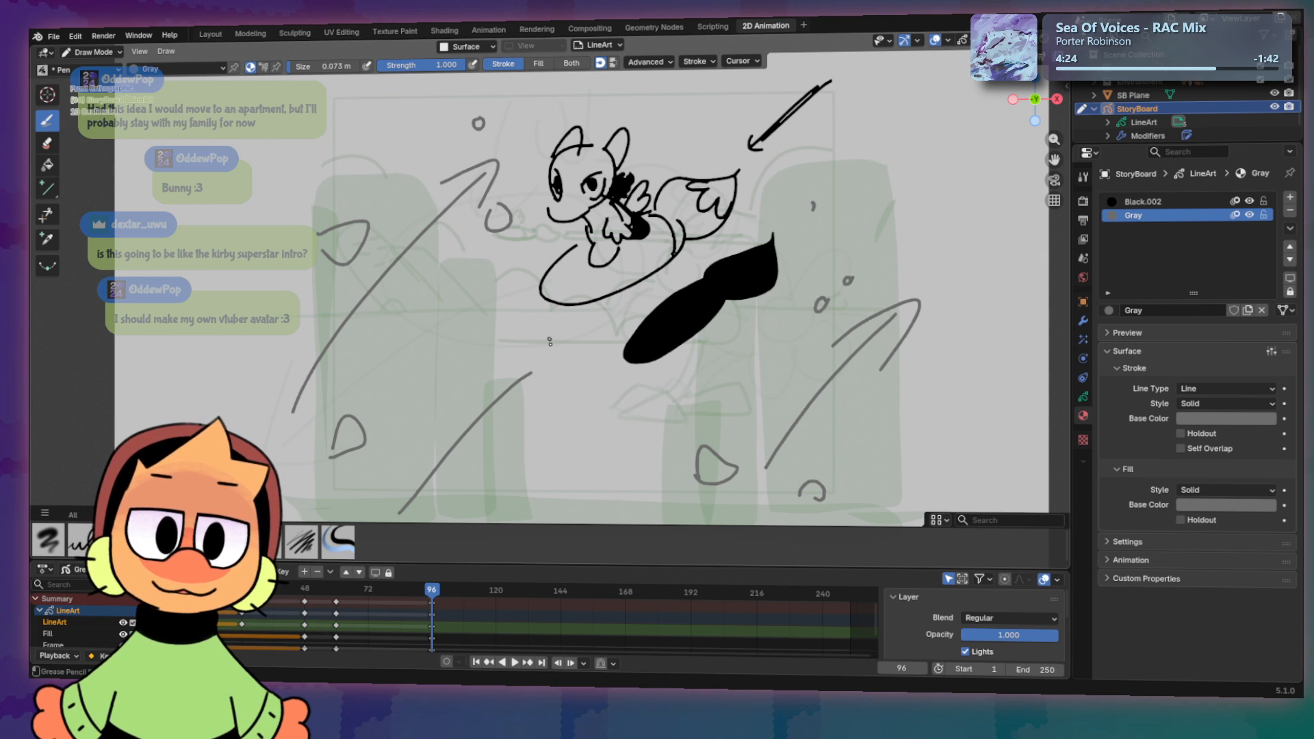
key(ctrl+z)
mouse_move(549, 349)
mouse_down()
mouse_move(387, 521)
mouse_move(406, 520)
mouse_up()
key(ctrl+z)
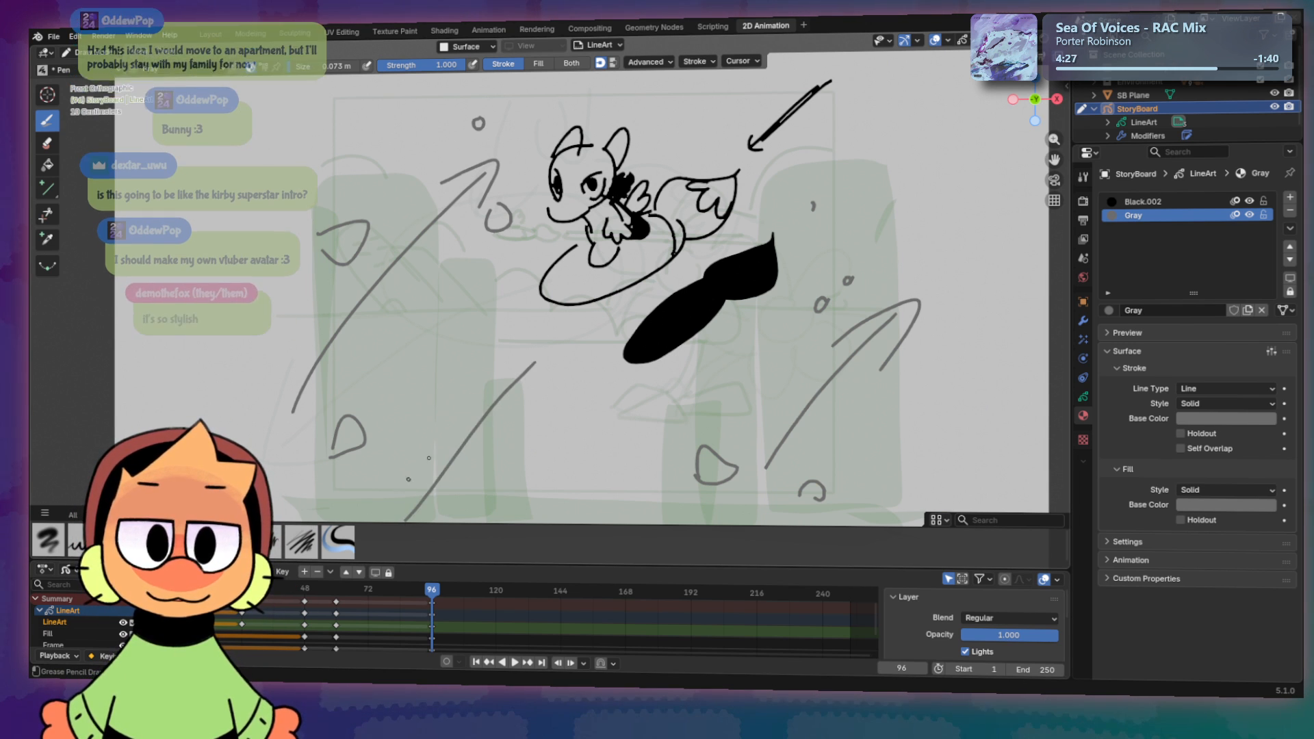
key(ctrl+z)
drag(528, 358, 399, 505)
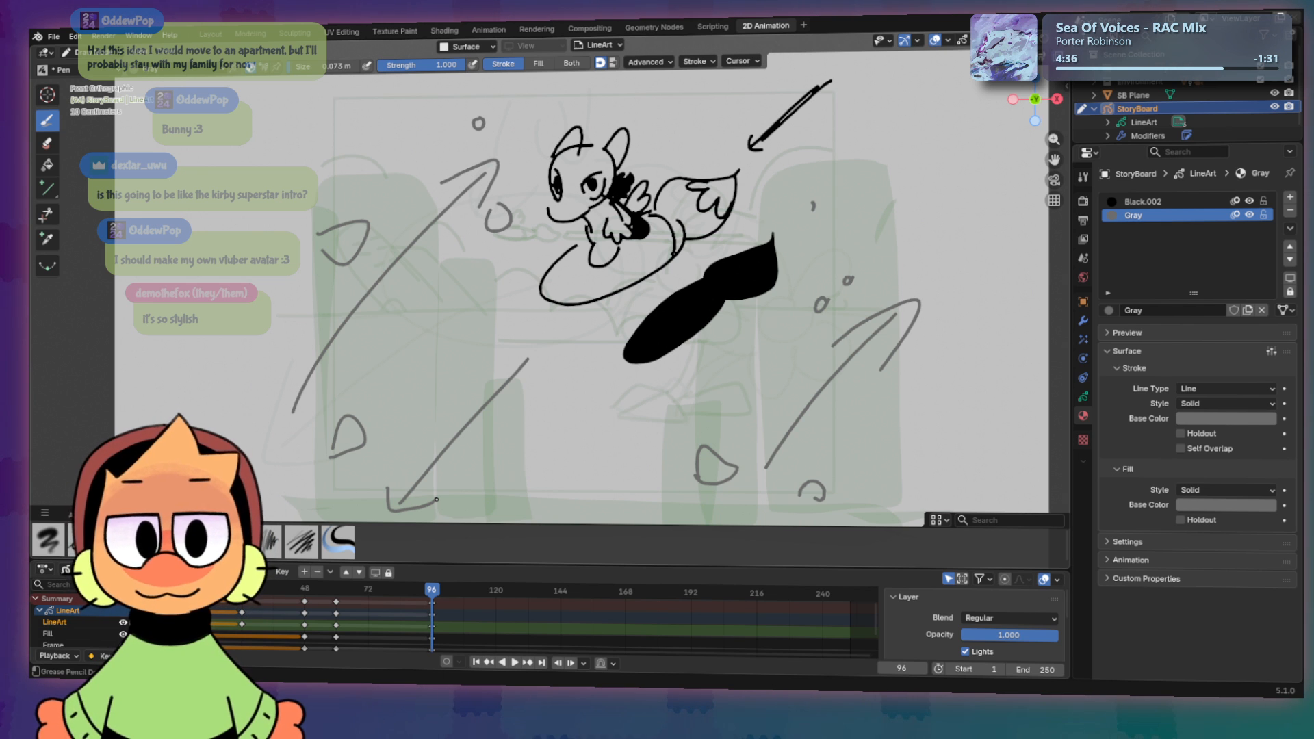
Step: Move to frame 144 on the timeline and insert a blank keyframe for a new storyboard drawing
click(419, 593)
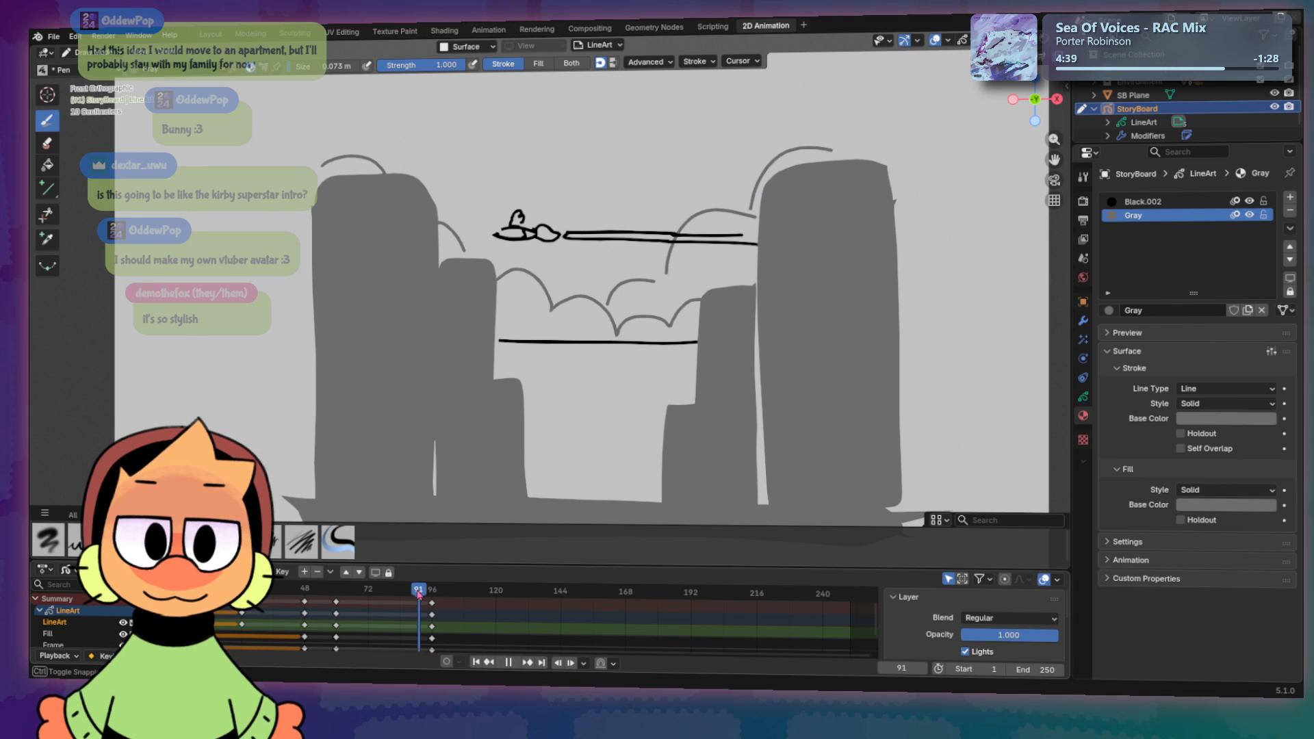
mouse_move(419, 593)
mouse_down()
mouse_move(206, 593)
mouse_move(628, 582)
mouse_move(553, 583)
mouse_move(629, 594)
mouse_move(560, 593)
mouse_up()
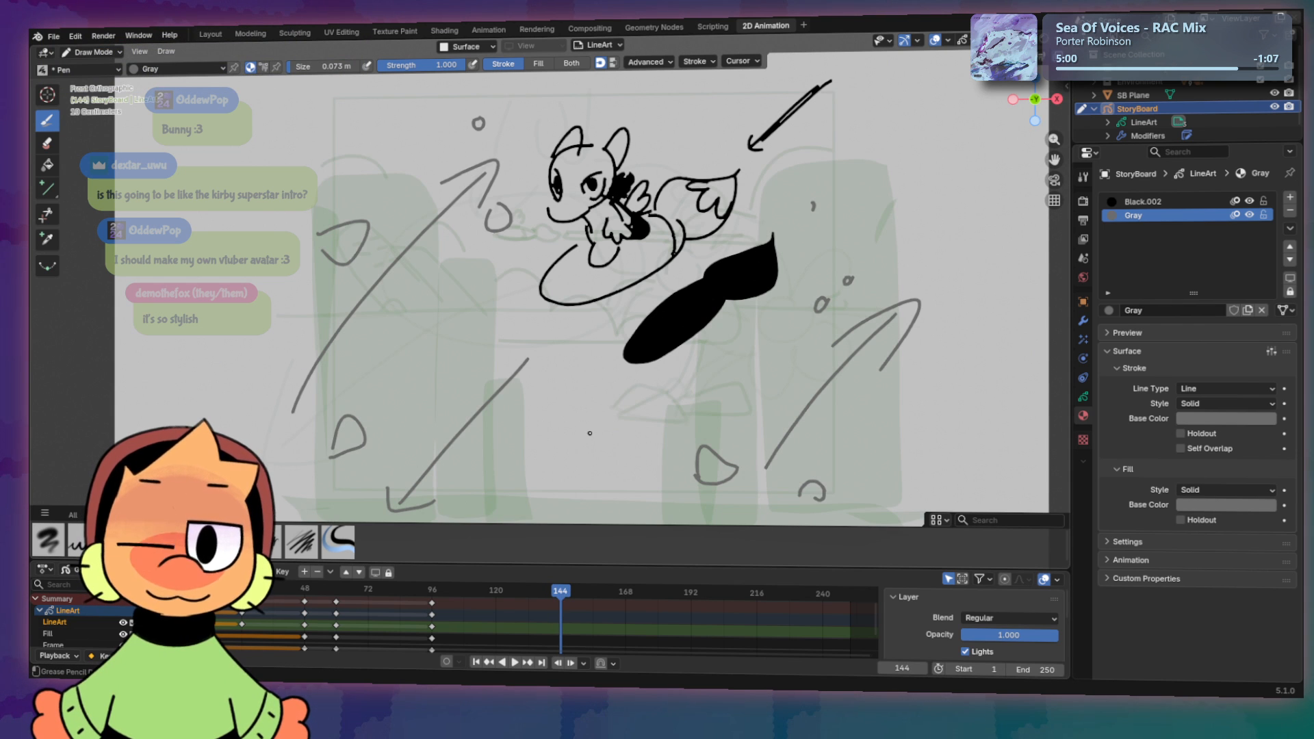
key(i)
click(557, 425)
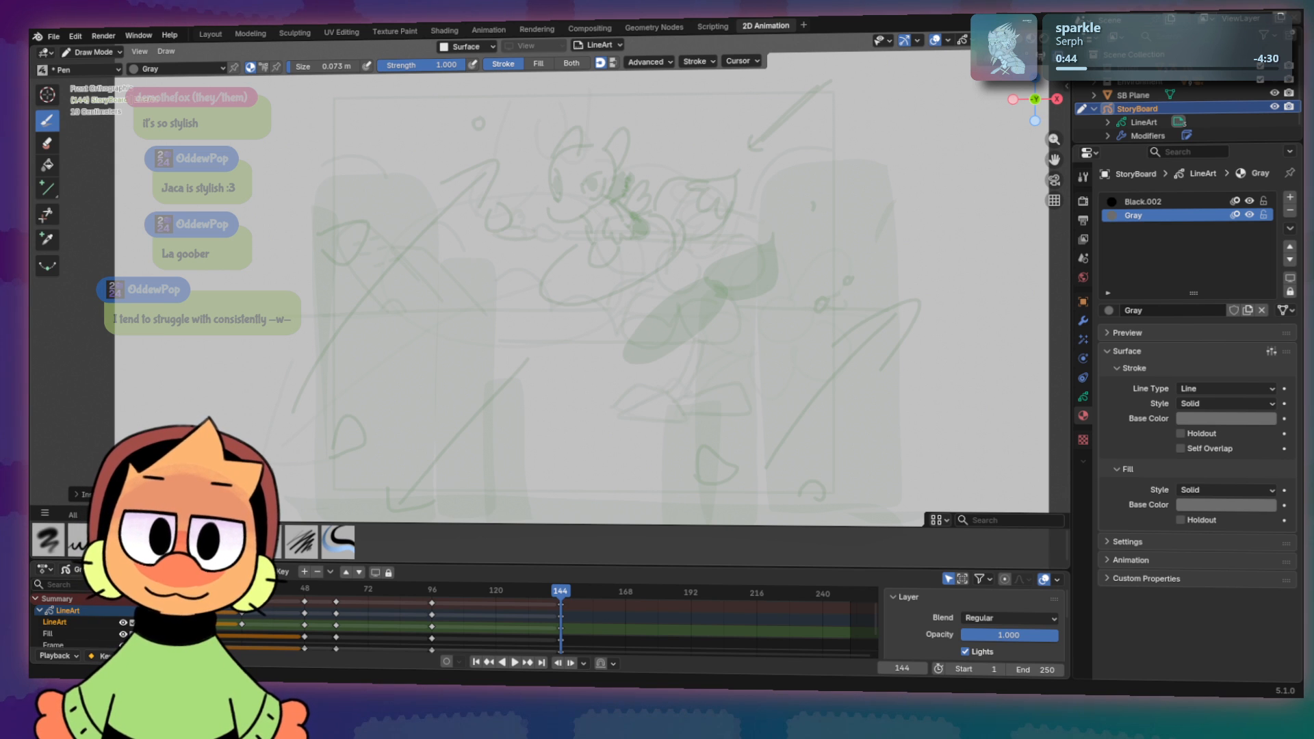
drag(602, 186, 656, 199)
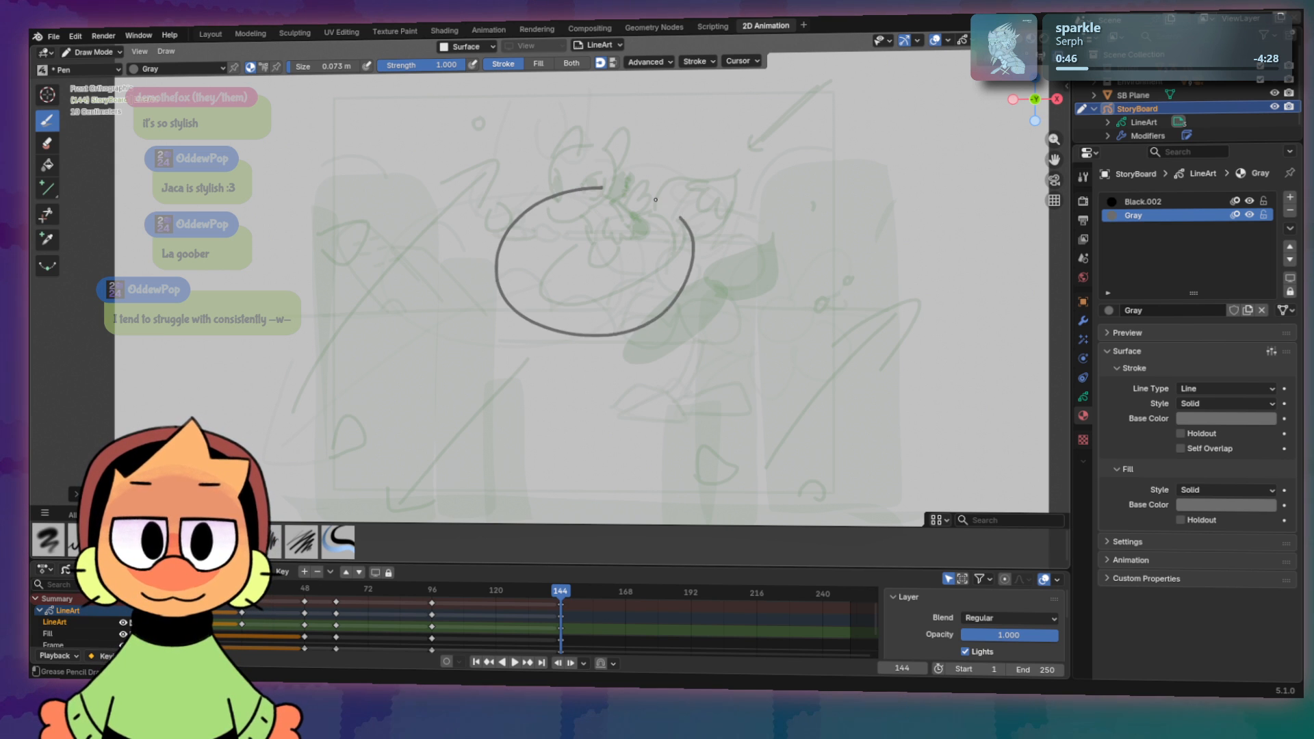
key(ctrl+z)
key(ctrl+z)
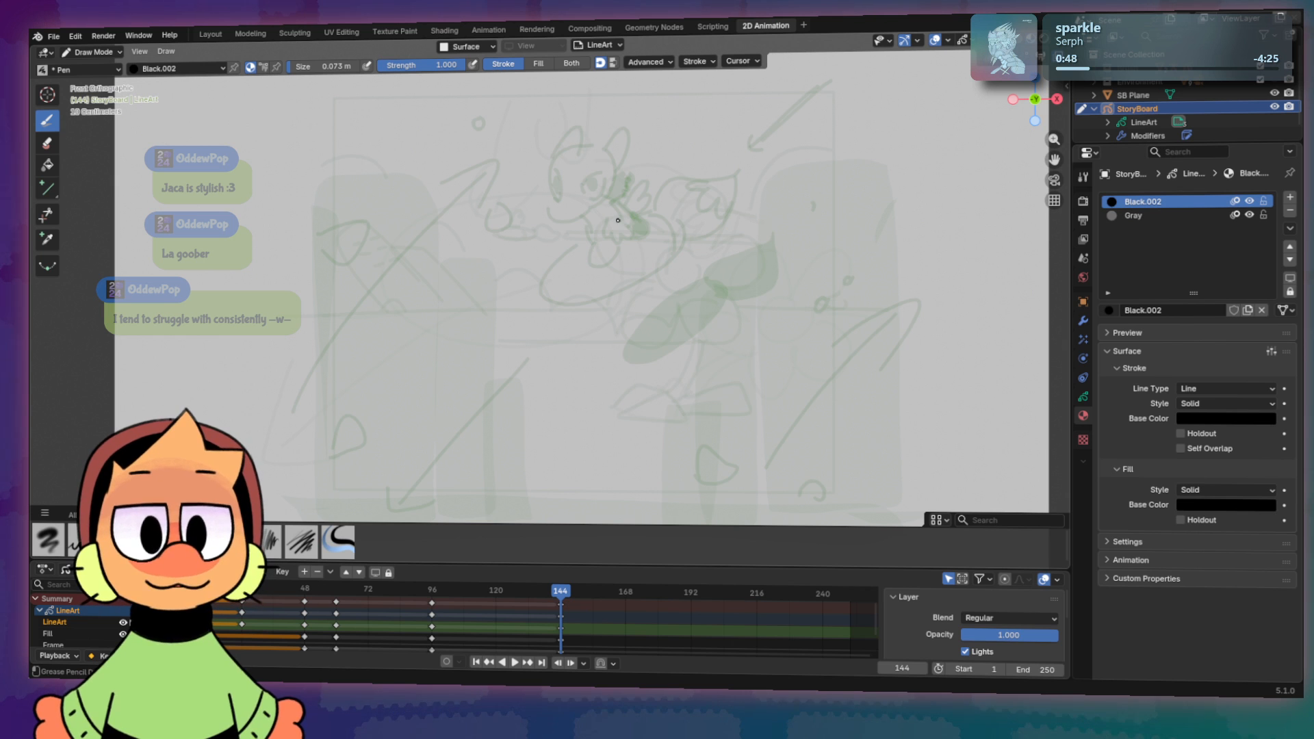
mouse_move(541, 199)
mouse_down()
mouse_move(543, 355)
mouse_move(595, 185)
mouse_move(652, 219)
mouse_up()
key(ctrl+z)
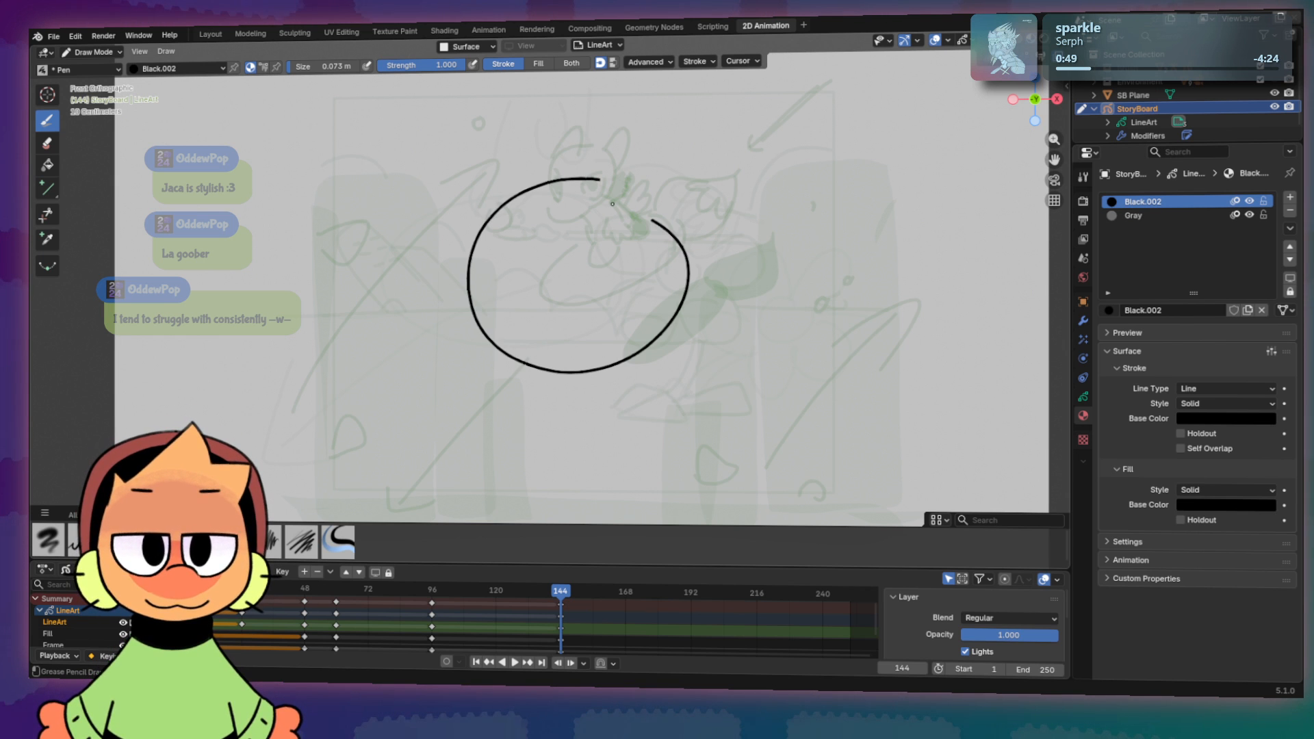
key(ctrl+z)
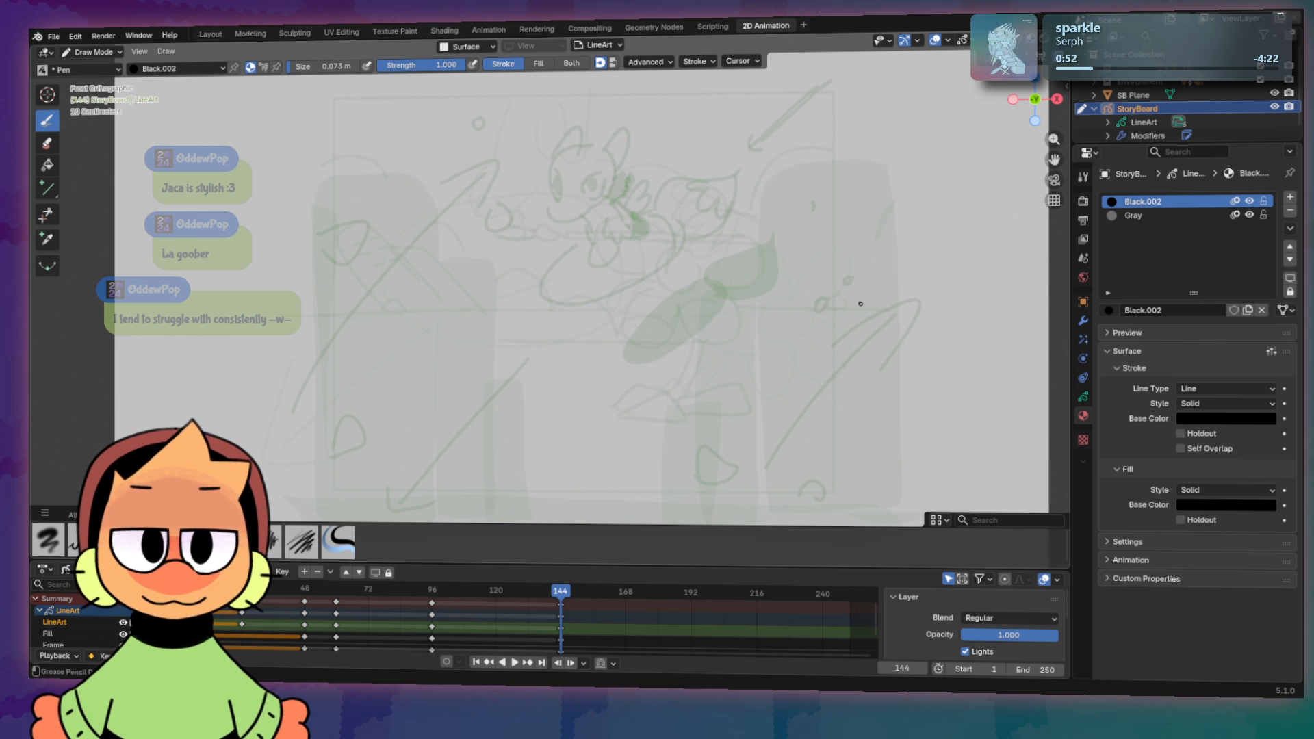
Step: Delete the Frame layer's keyframes at frames 48, 60, 96 and 144, leaving only the first one
key(KP_0)
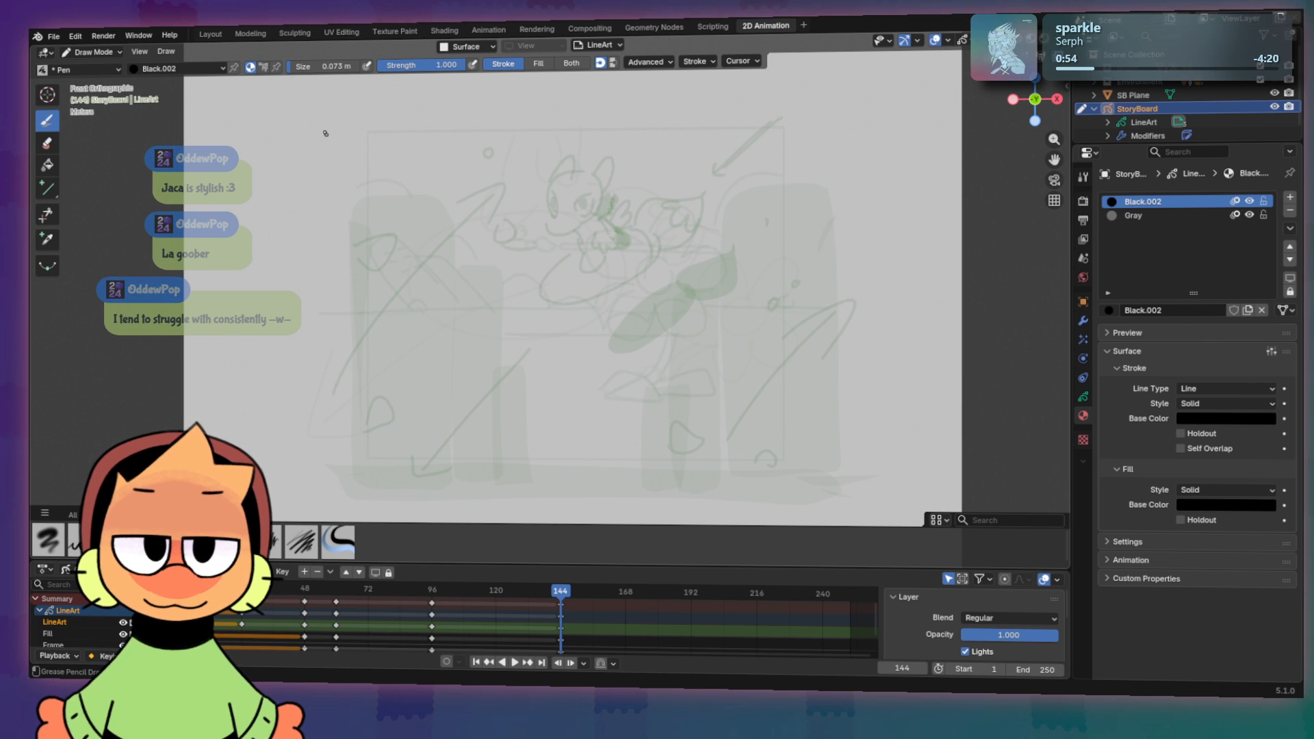
scroll(521, 615, down, 1)
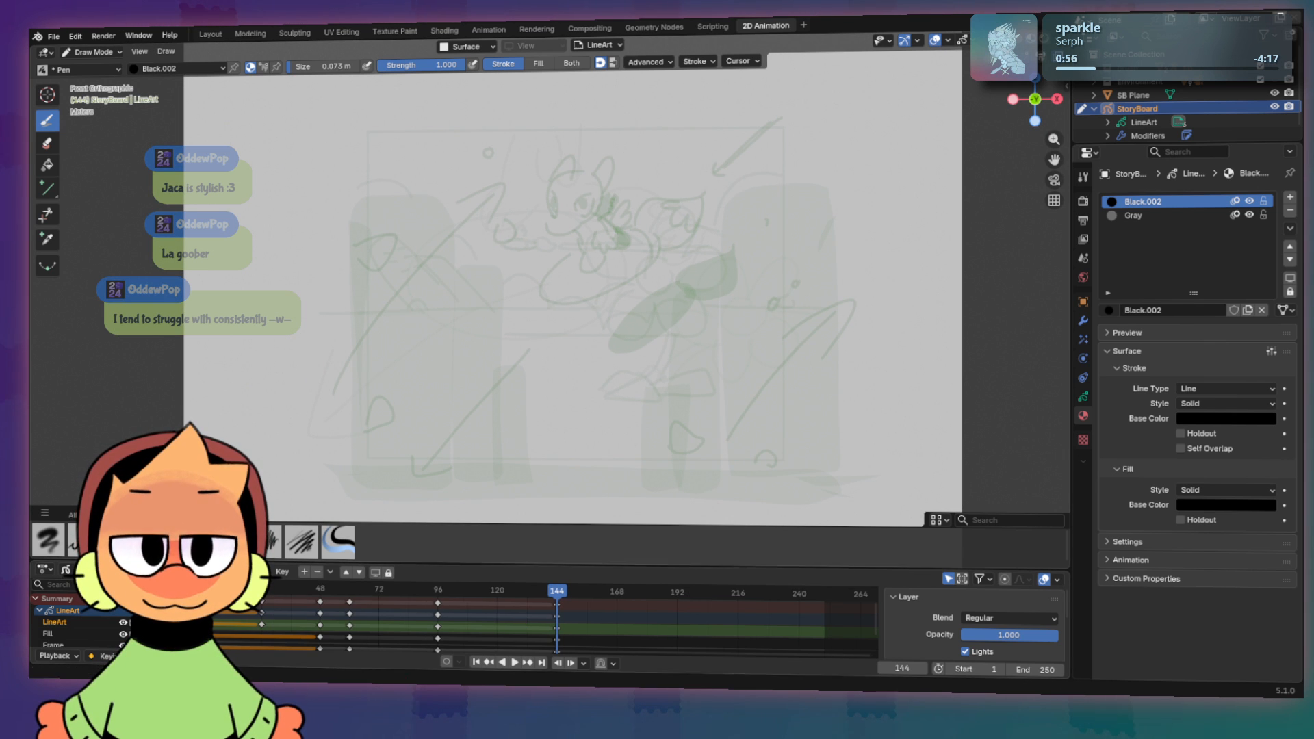
mouse_move(321, 590)
mouse_down()
mouse_move(290, 591)
mouse_move(527, 590)
mouse_move(320, 590)
mouse_up()
scroll(337, 651, down, 1)
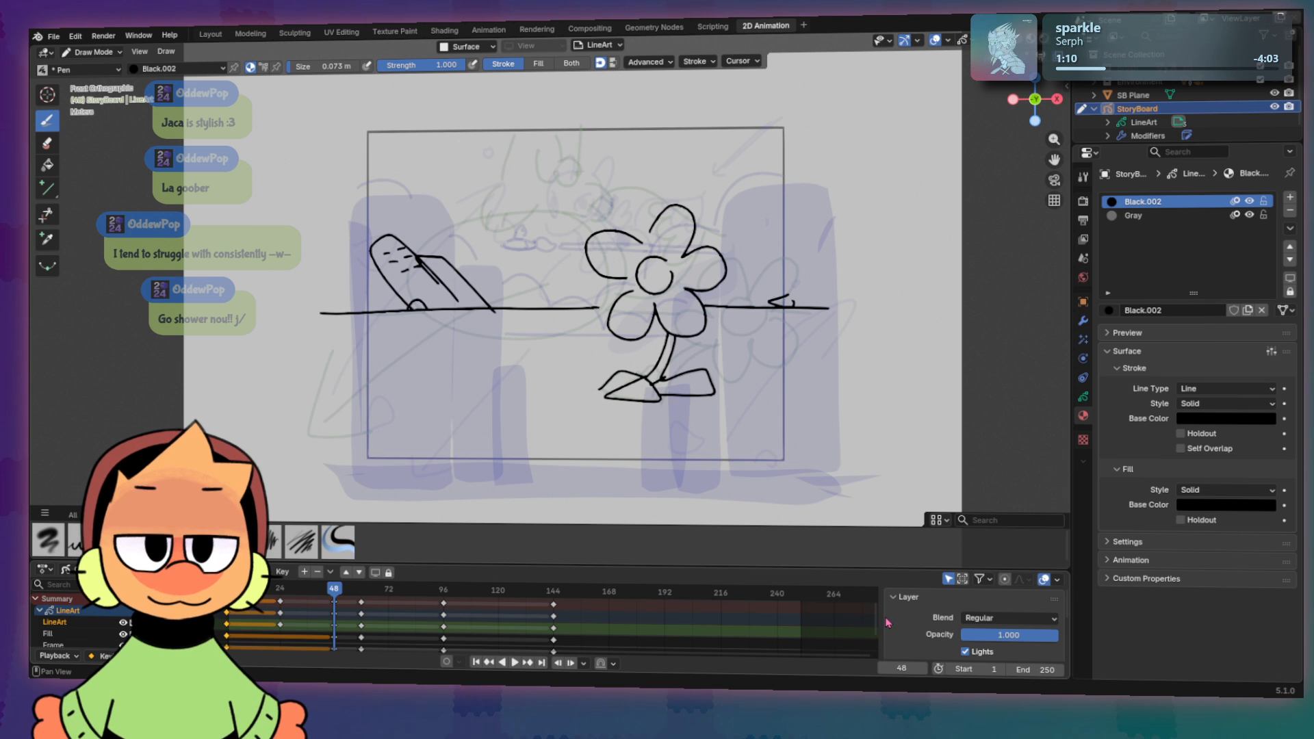
drag(873, 622, 872, 631)
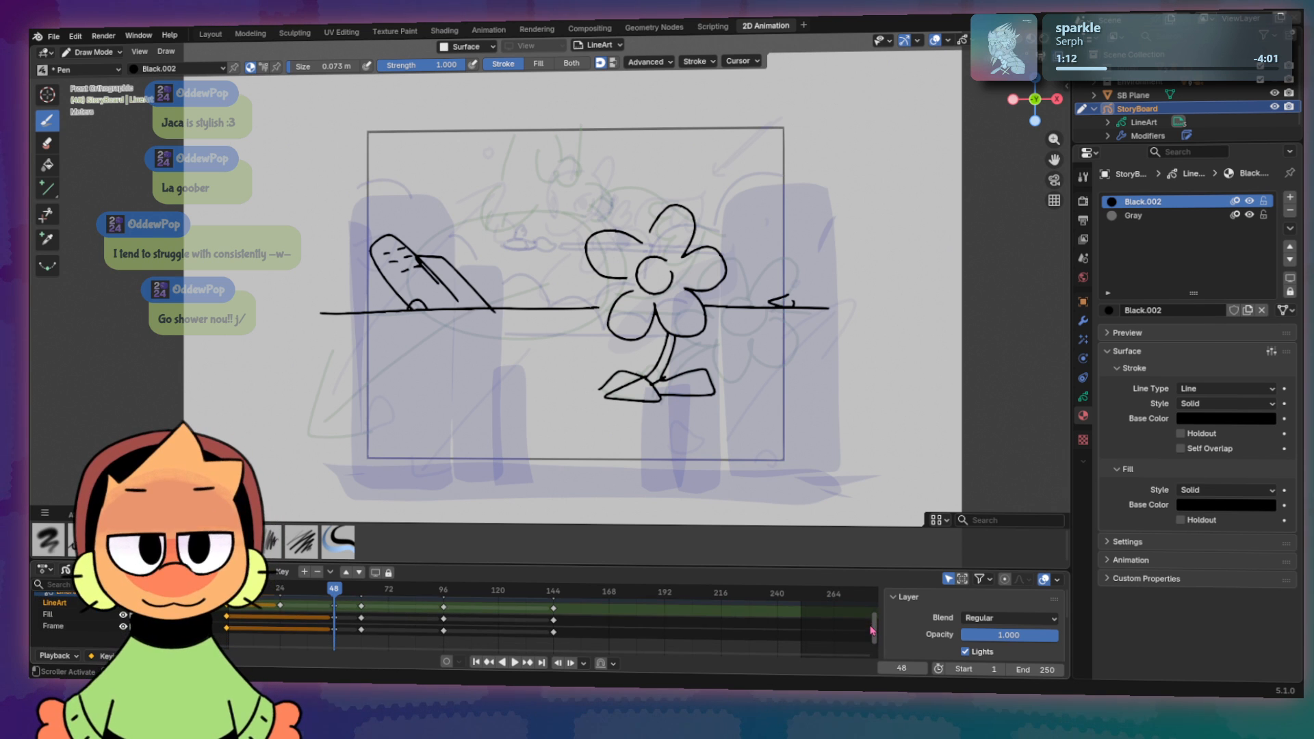
click(335, 631)
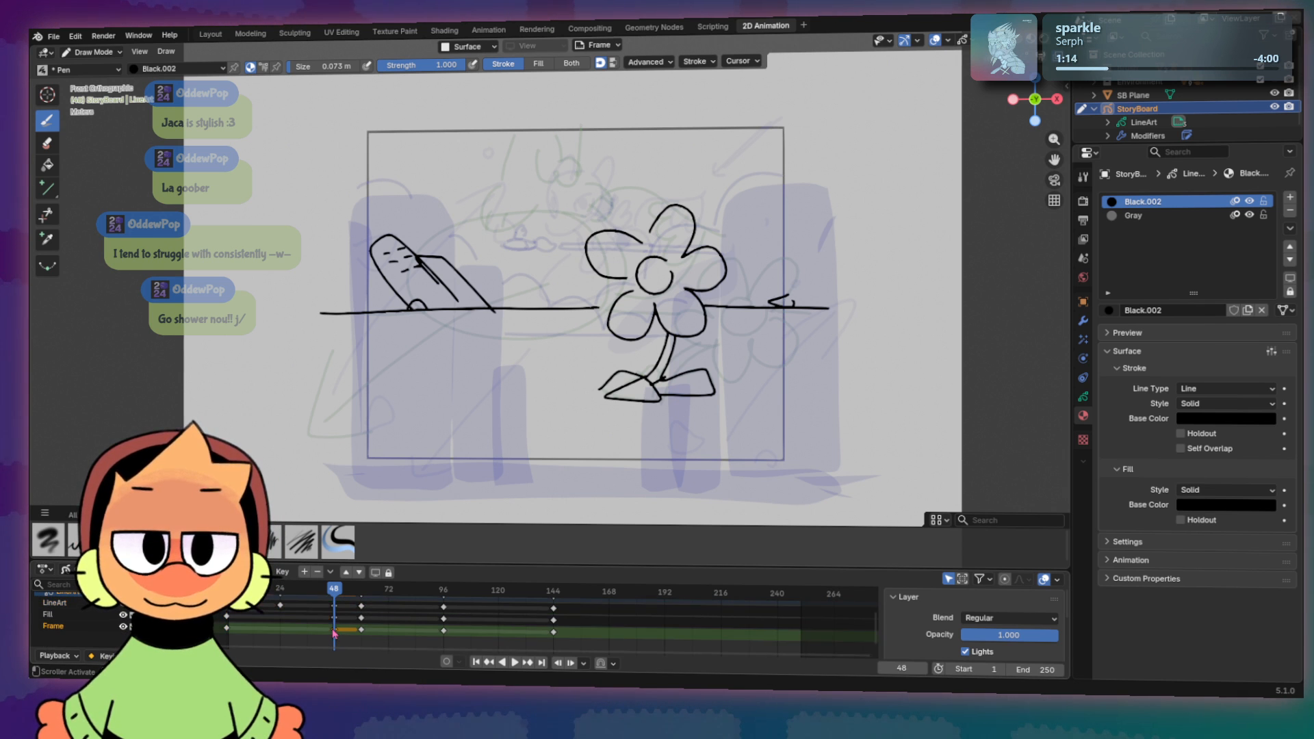
click(554, 632)
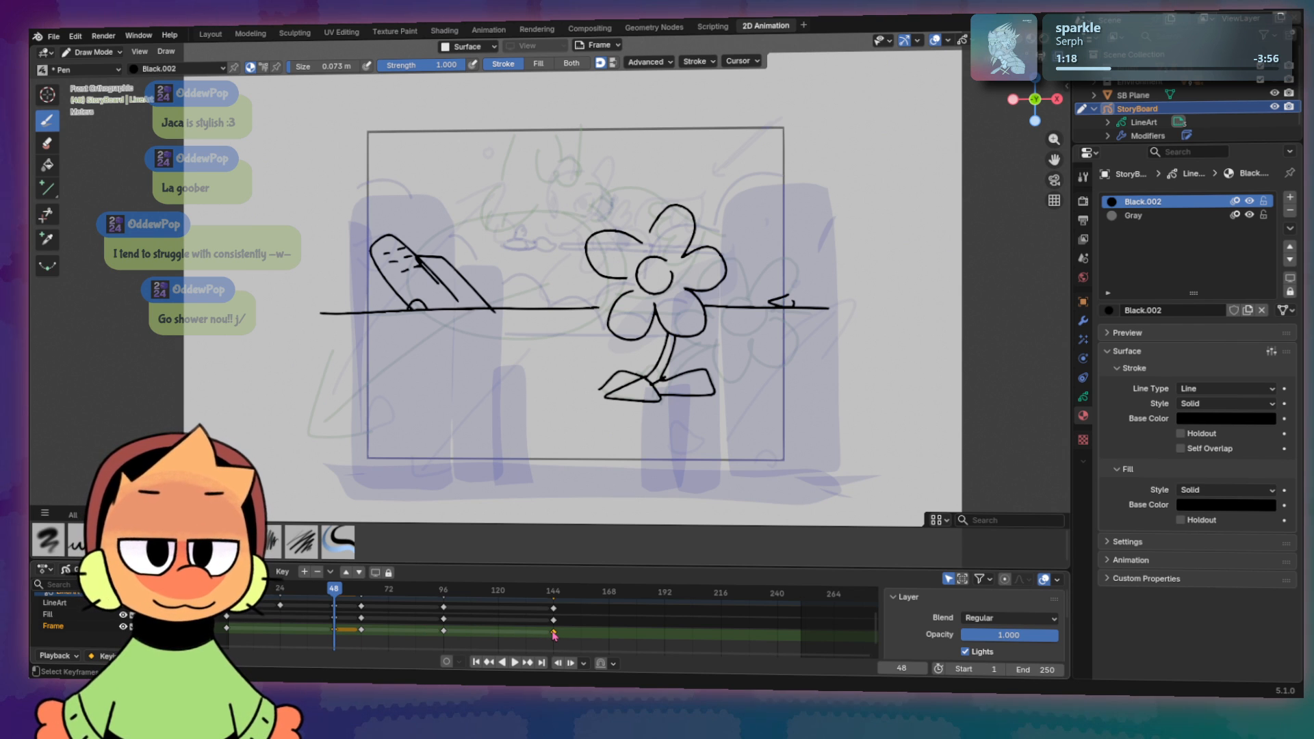
drag(553, 632, 362, 631)
key(Delete)
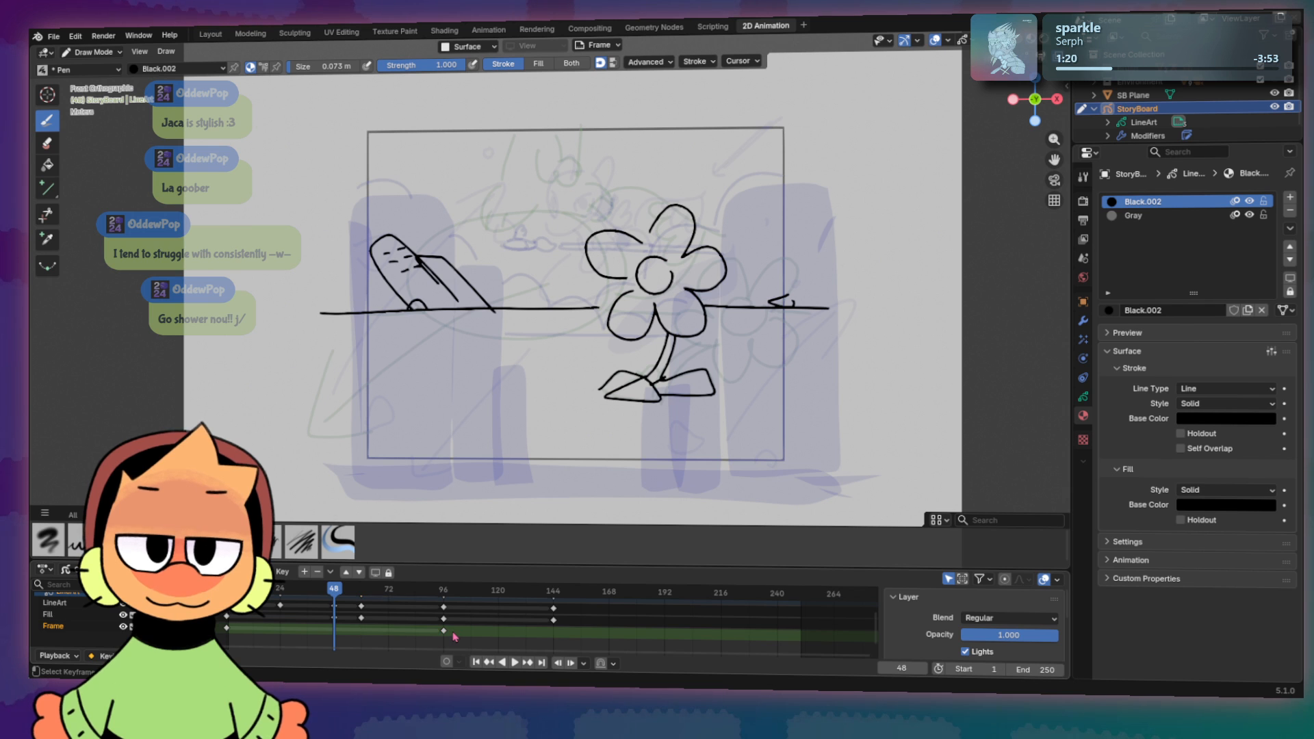
click(446, 632)
key(Delete)
Step: Play back the storyboard to check the border frame, and return to frame 144
key(space)
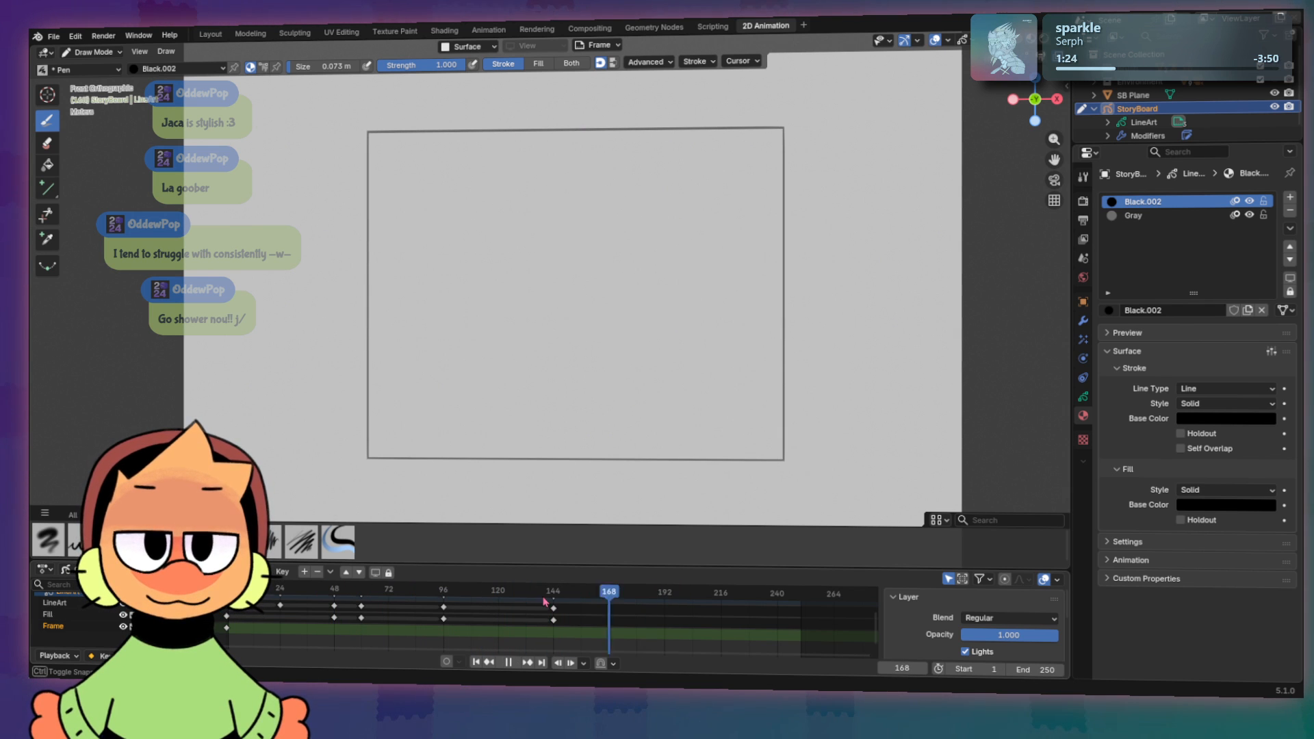
key(Escape)
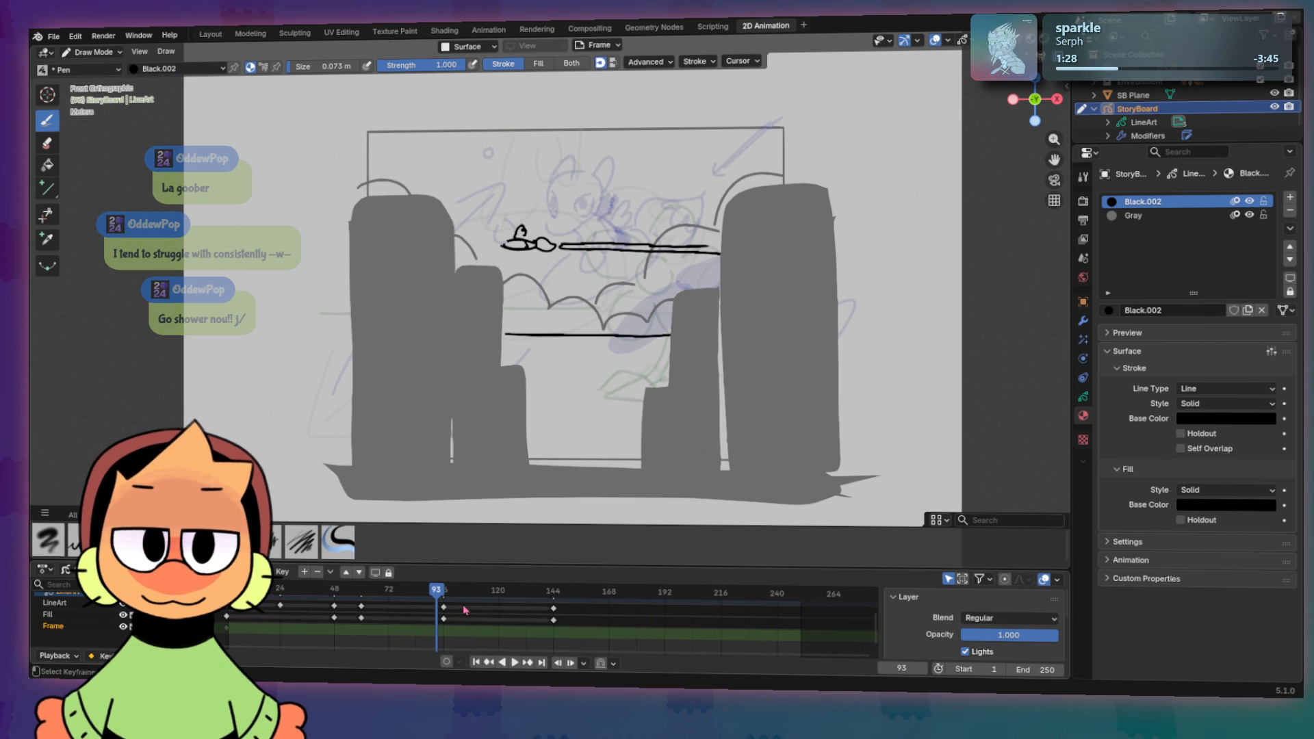
mouse_move(439, 590)
mouse_down()
mouse_move(230, 591)
mouse_move(638, 591)
mouse_move(345, 594)
mouse_move(585, 595)
mouse_move(553, 592)
mouse_up()
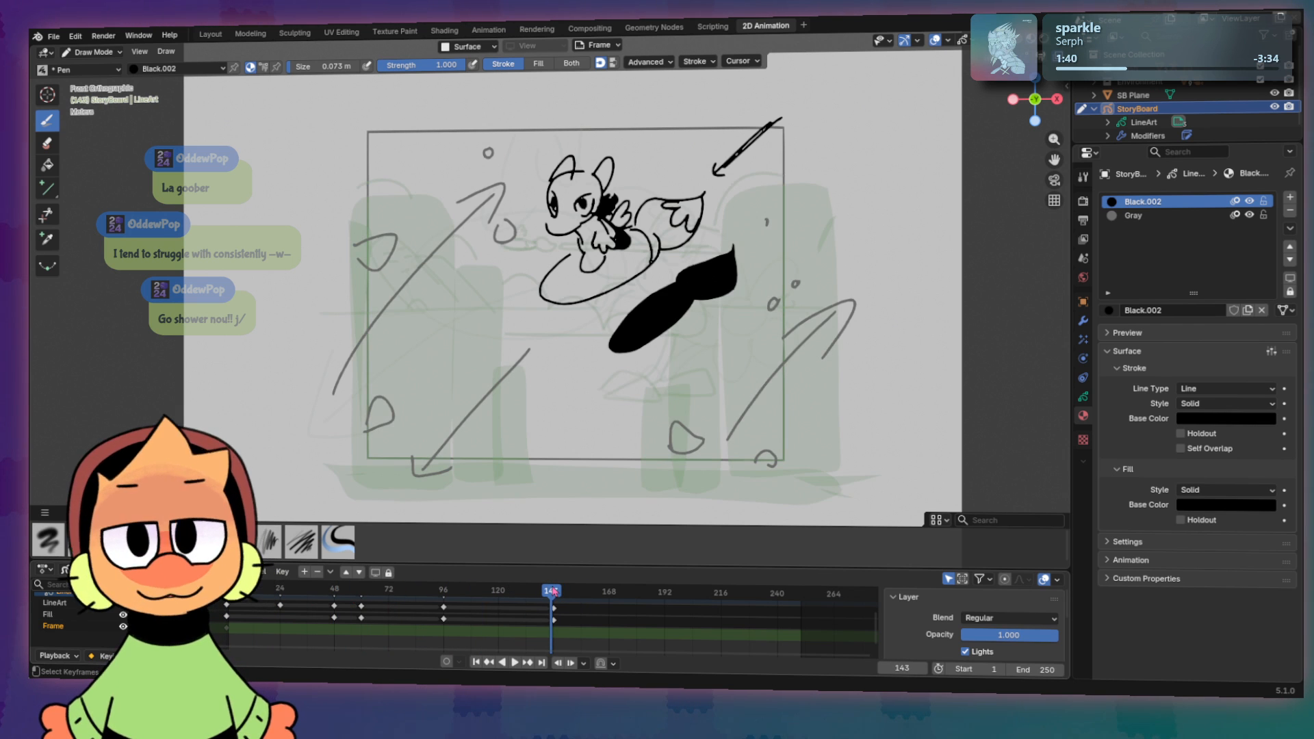
click(554, 593)
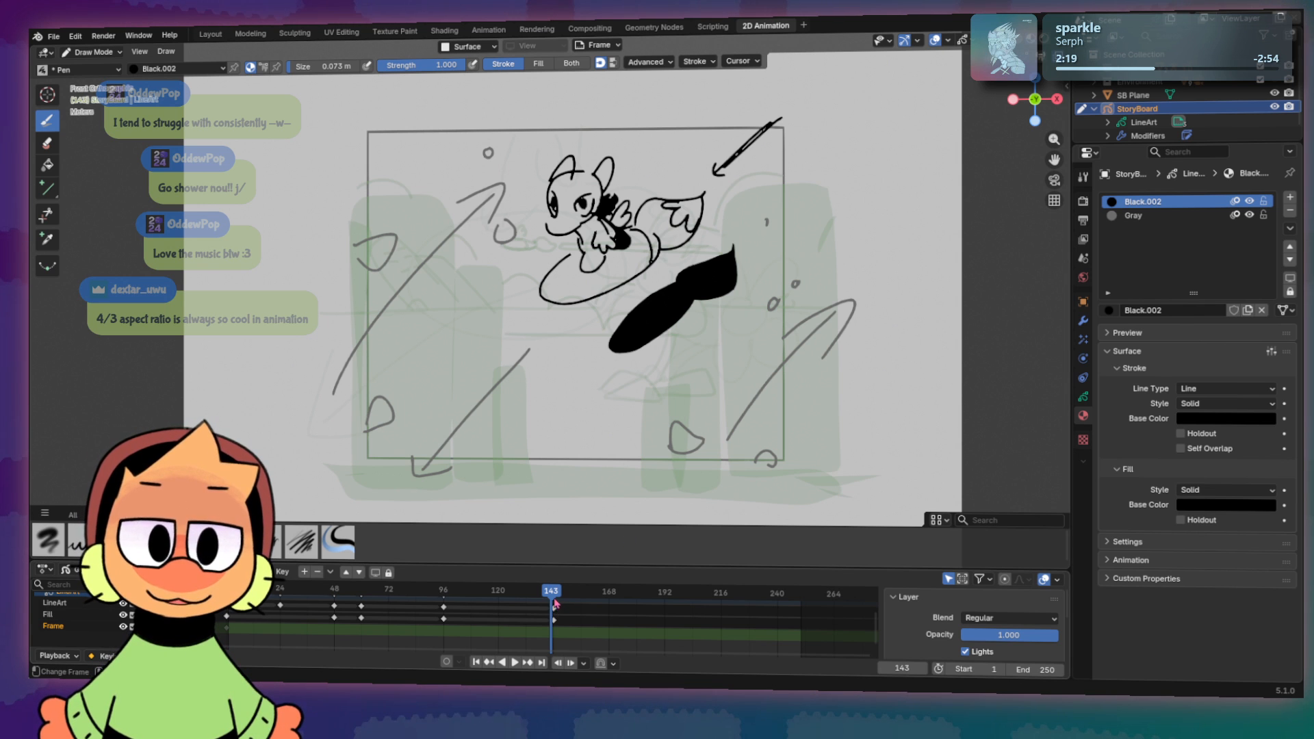
drag(559, 592, 555, 593)
scroll(640, 319, up, 1)
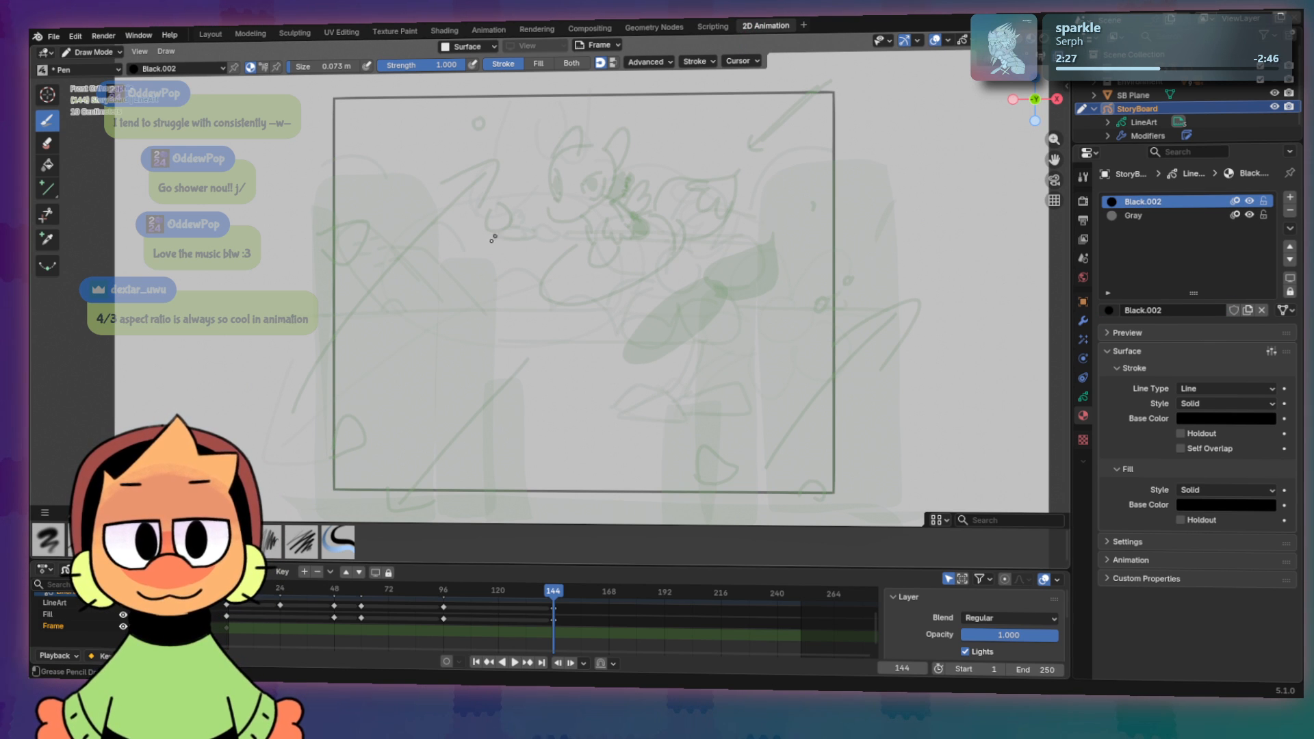
Step: Make the LineArt layer active and draw a large black circle for the character's head near the middle of the border
click(610, 199)
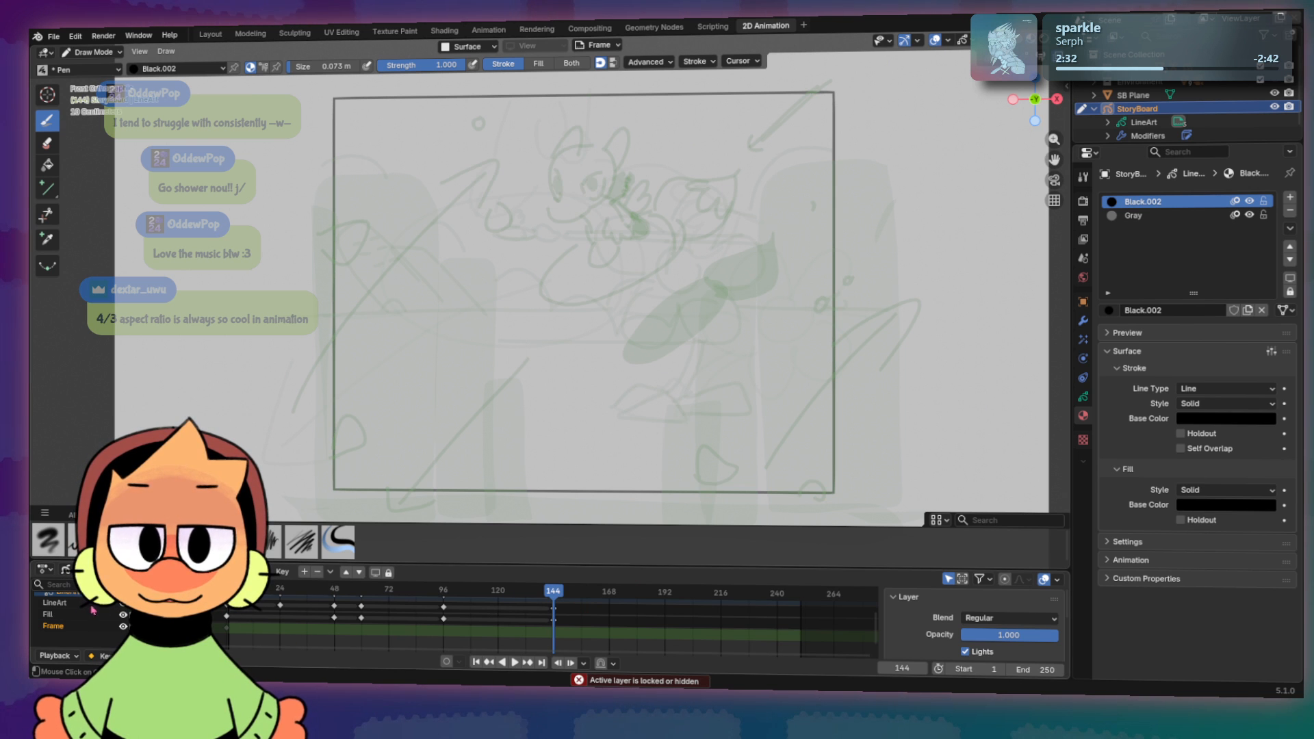
click(54, 602)
mouse_move(612, 180)
mouse_down()
mouse_move(537, 317)
mouse_move(616, 182)
mouse_move(648, 178)
mouse_move(667, 197)
mouse_up()
key(ctrl+z)
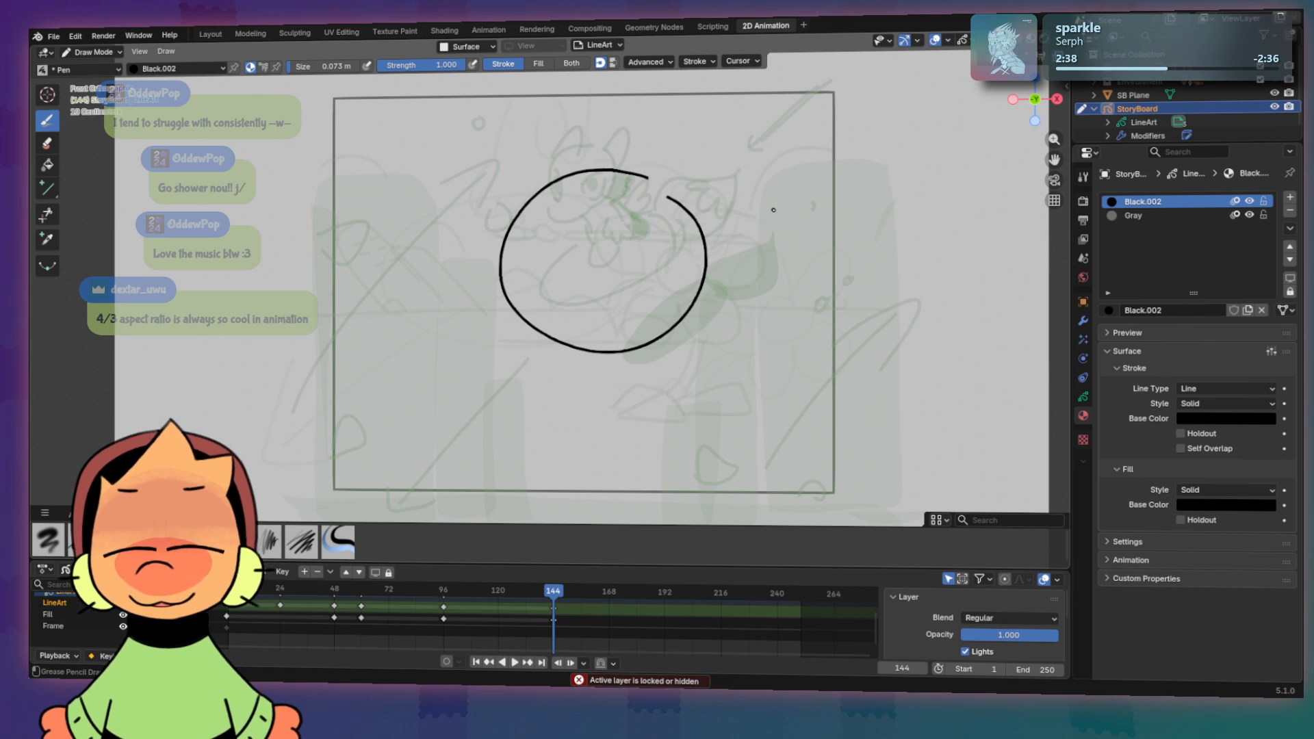
Step: Draw a rounded muzzle curve bulging from the lower left side of the head circle, redrawing it until it fits
drag(504, 276, 597, 357)
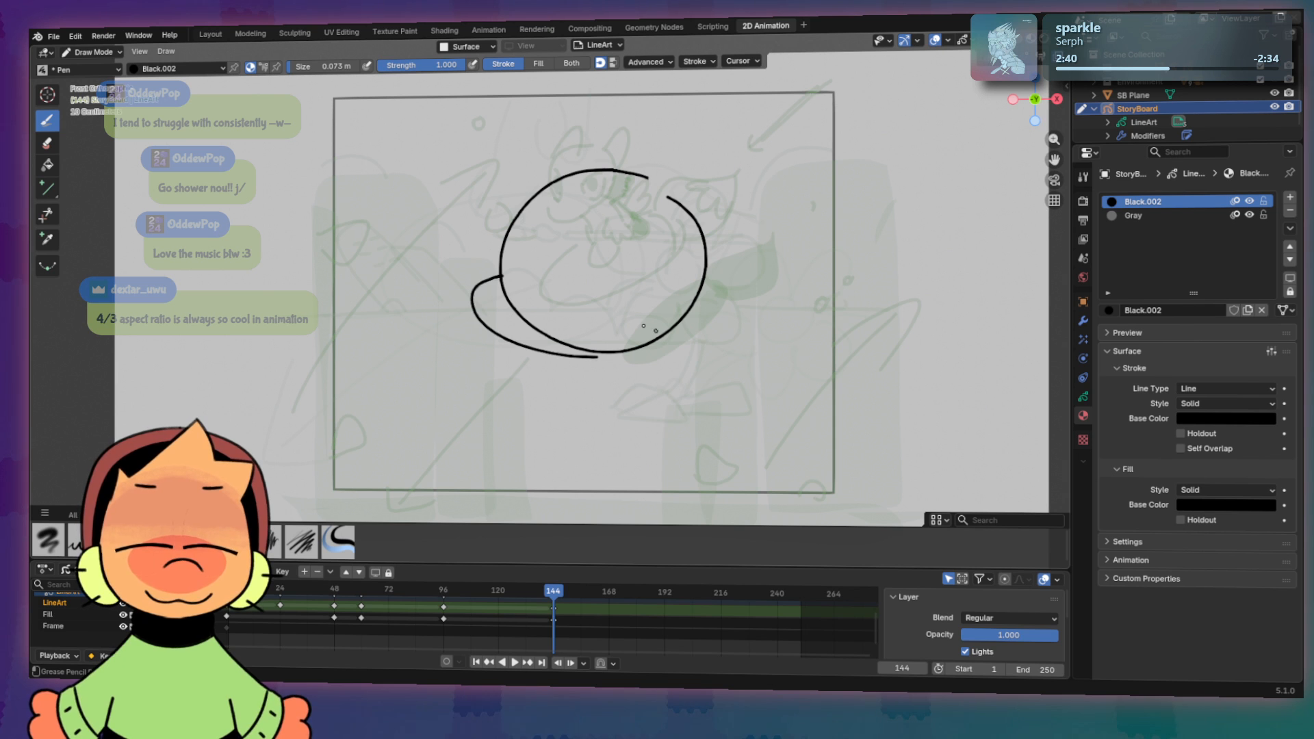
key(ctrl+z)
drag(503, 277, 602, 355)
key(ctrl+z)
drag(503, 281, 605, 357)
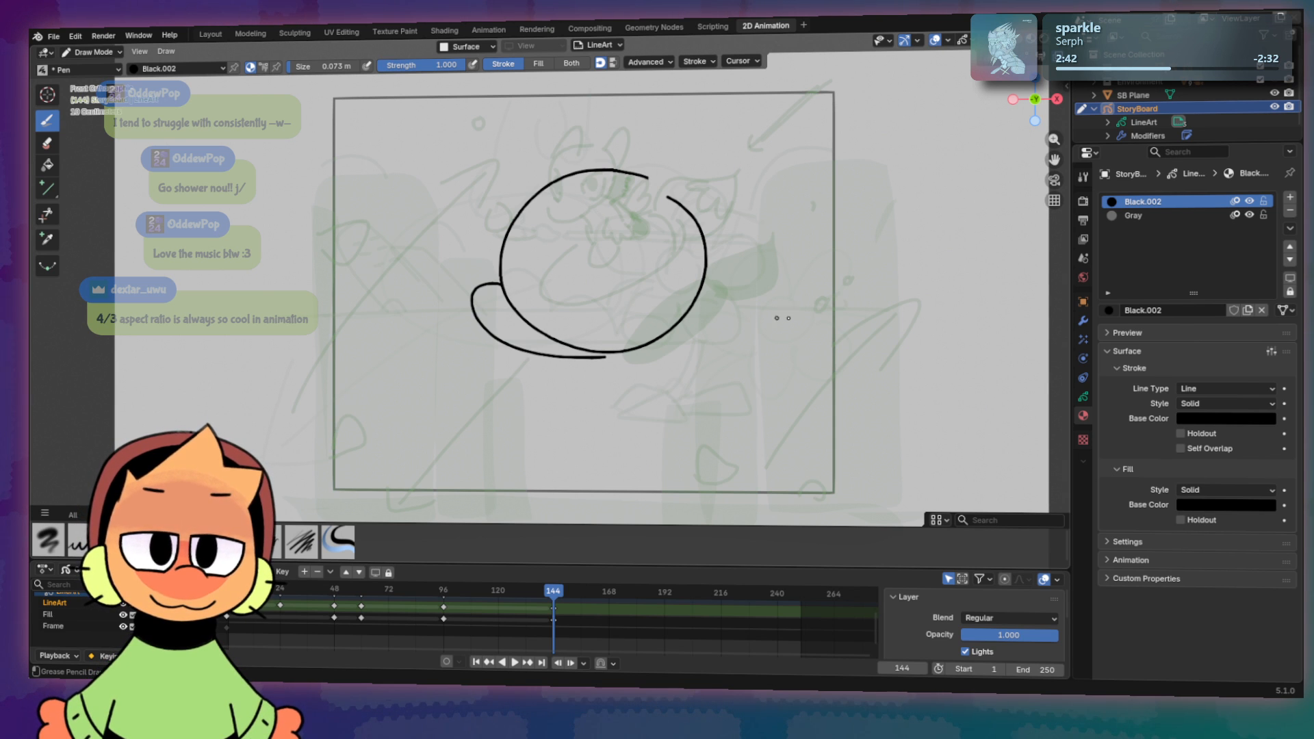
Step: Draw a tilted oval eye inside the head with a narrower pupil oval along its left edge
mouse_move(603, 248)
mouse_down()
mouse_move(613, 315)
mouse_move(641, 272)
mouse_move(619, 308)
mouse_up()
key(ctrl+z)
key(ctrl+z)
mouse_move(561, 269)
mouse_down()
mouse_move(648, 274)
mouse_move(593, 243)
mouse_up()
key(ctrl+z)
key(ctrl+z)
key(ctrl+z)
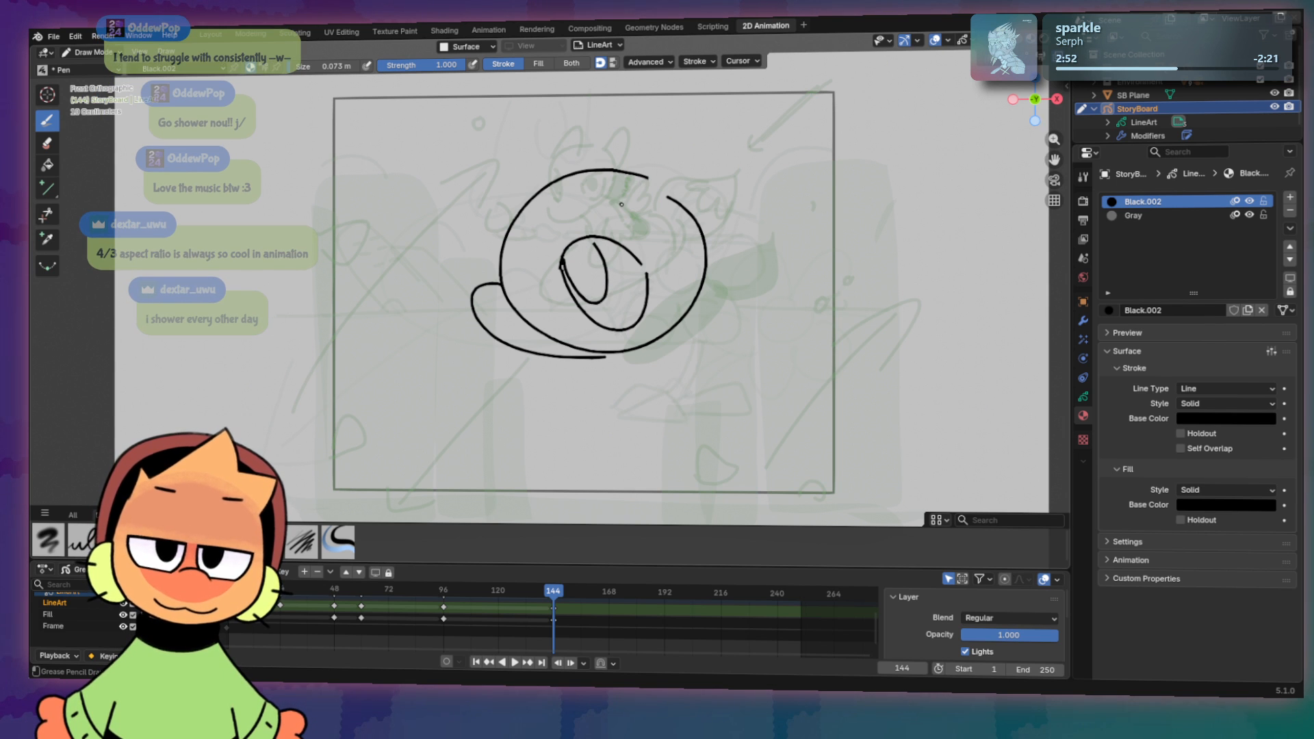
key(ctrl+z)
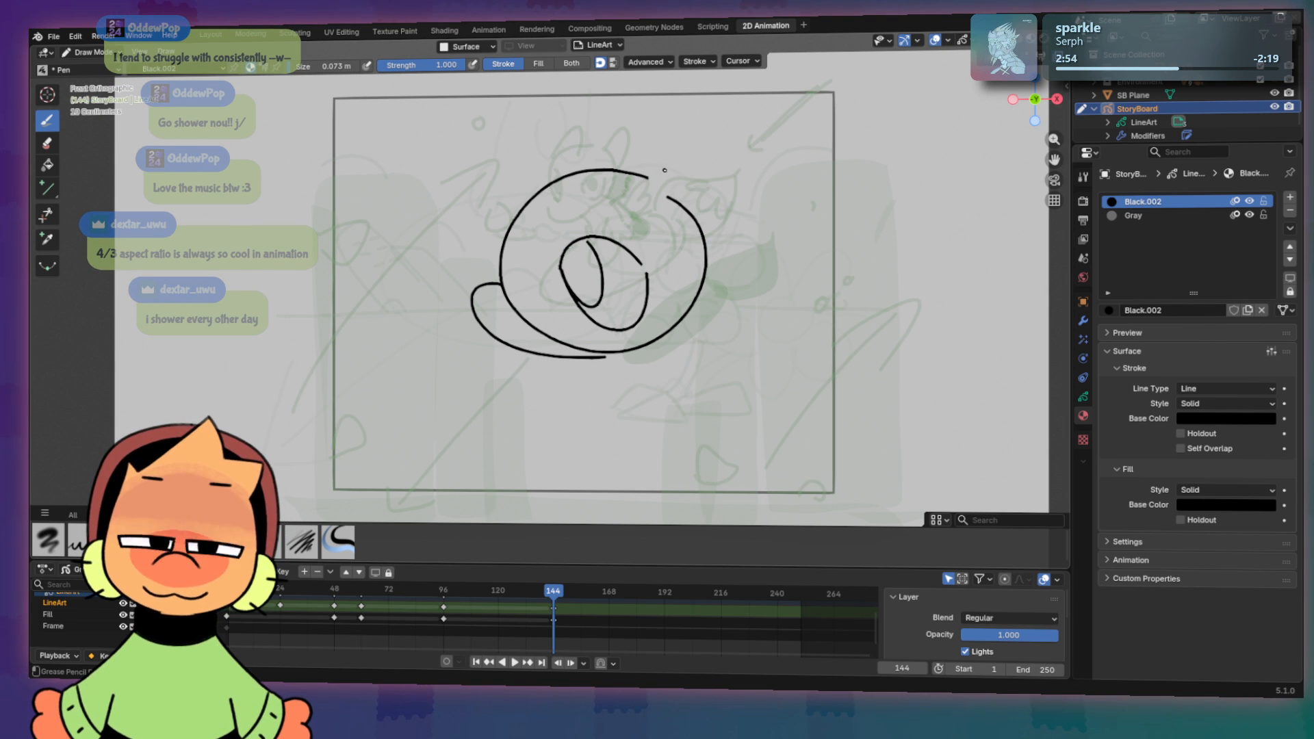
Step: Fill the pupil oval solid black with the Fill tool
key(q)
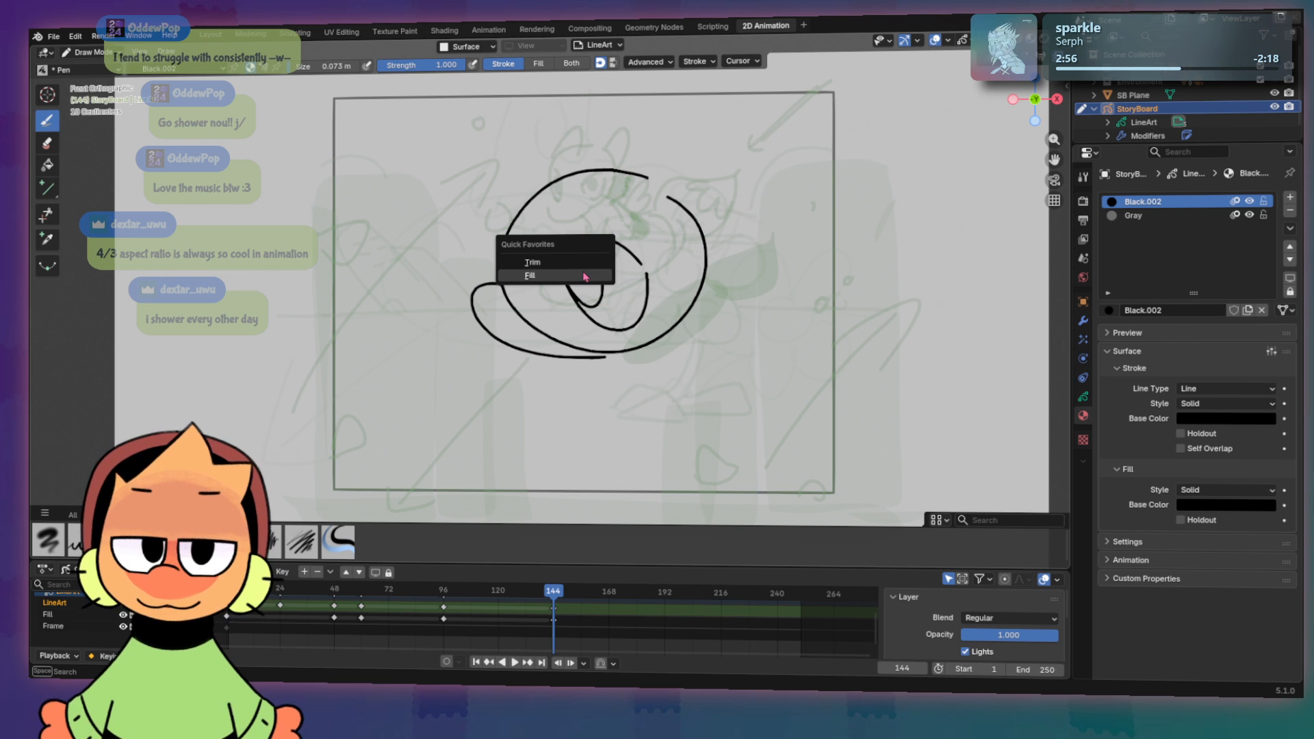
click(586, 277)
click(585, 278)
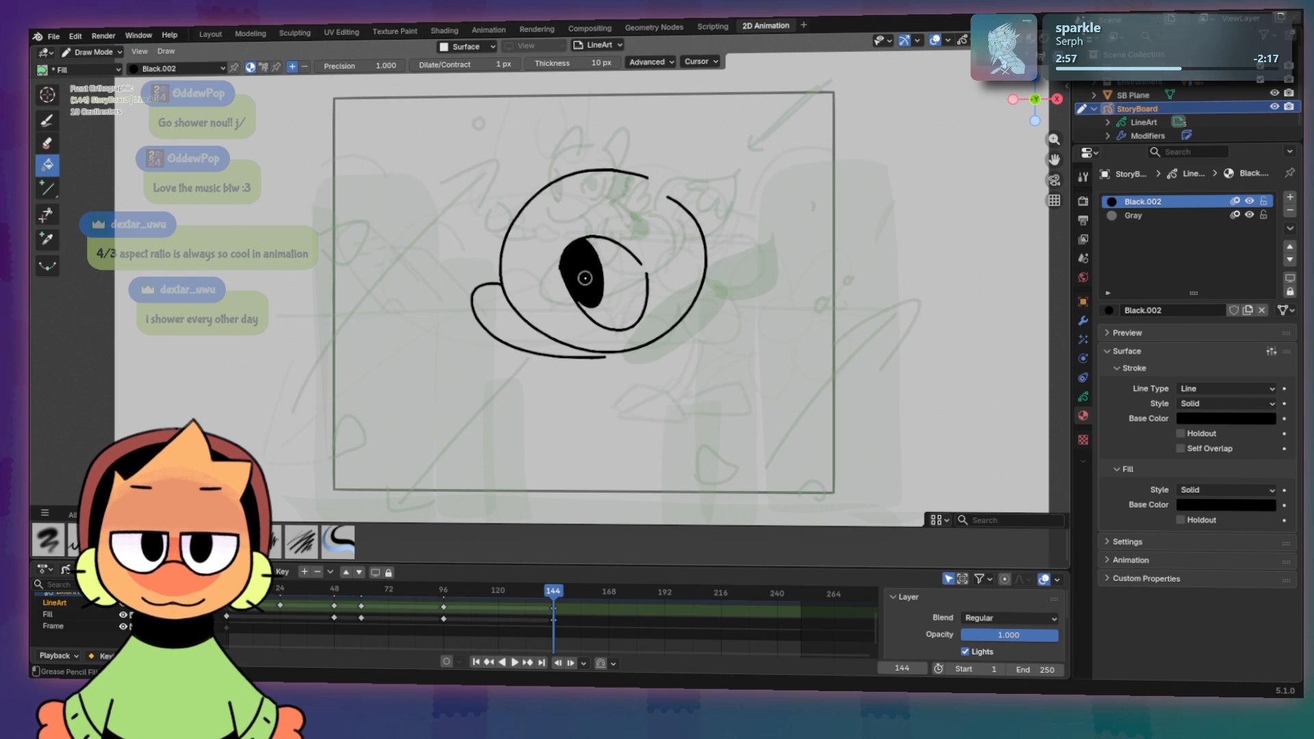
Step: Return to the Pen brush and draw a rounded, swept-back ear shape at the upper right of the head
key(q)
click(679, 252)
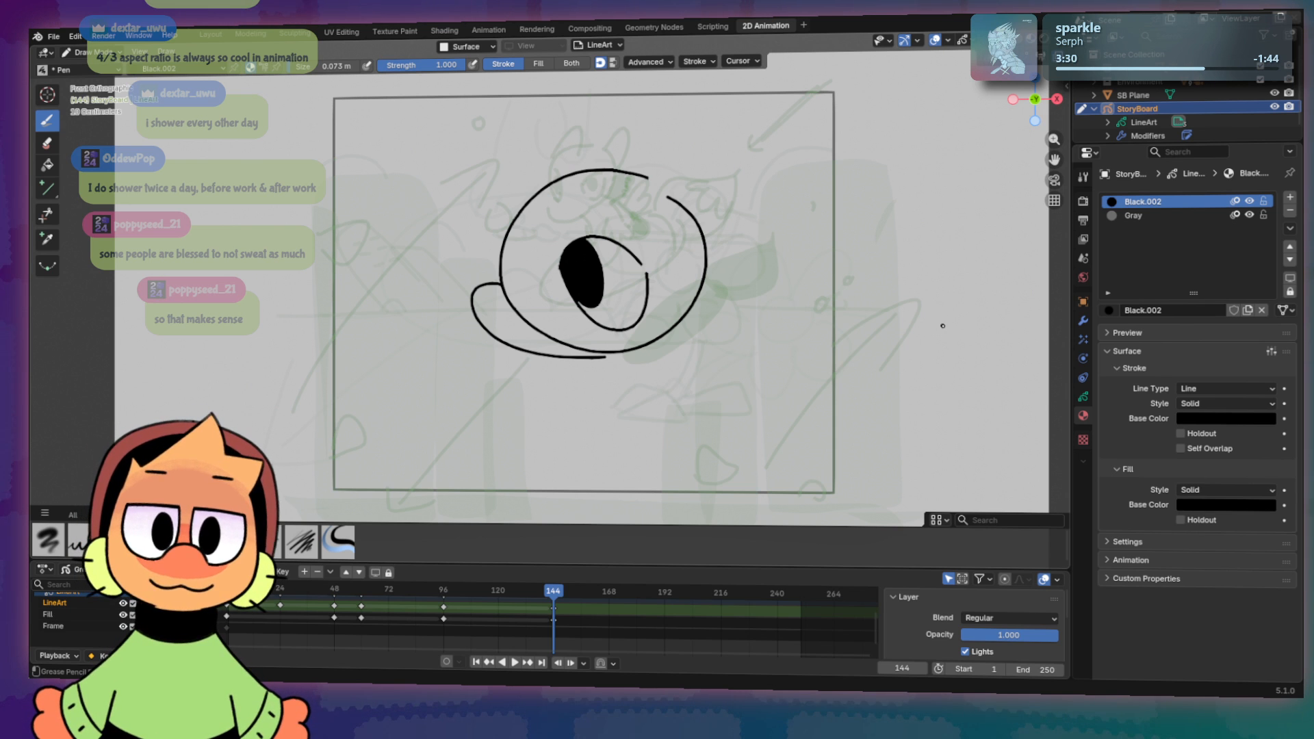
key(ctrl+z)
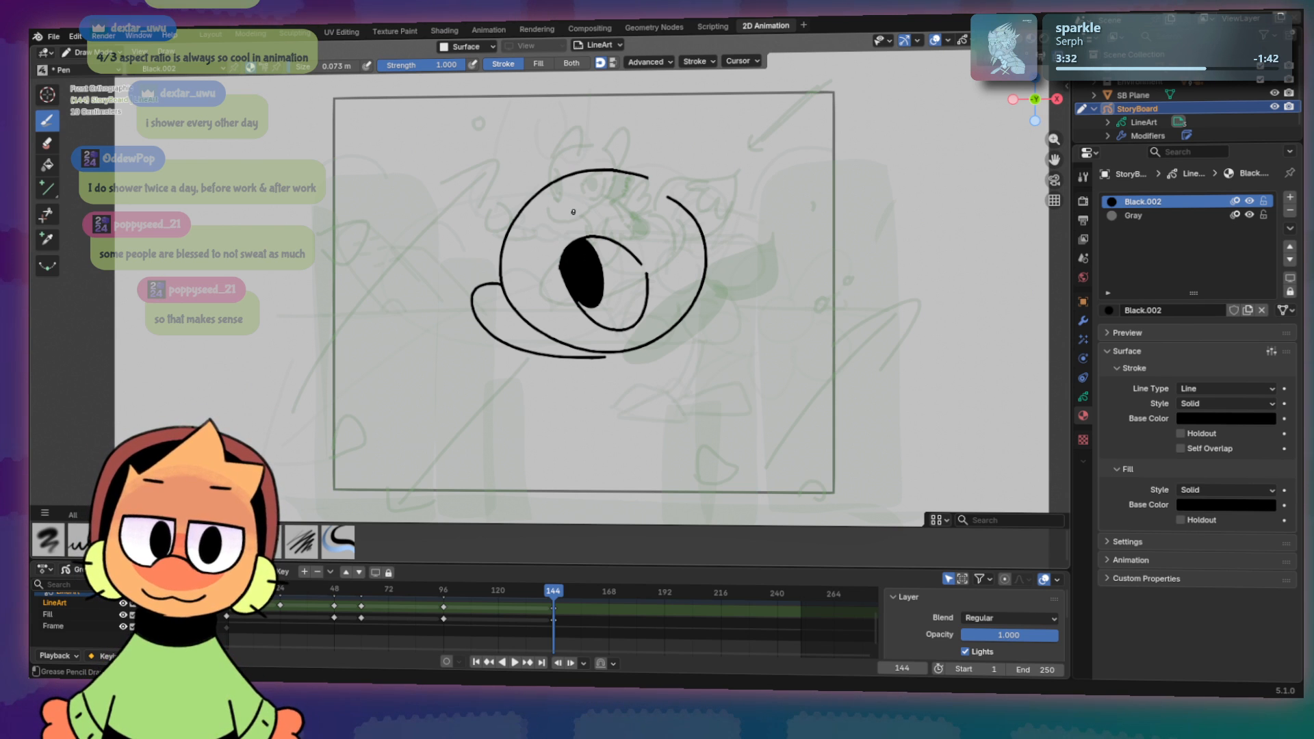
key(ctrl+shift+z)
key(ctrl+z)
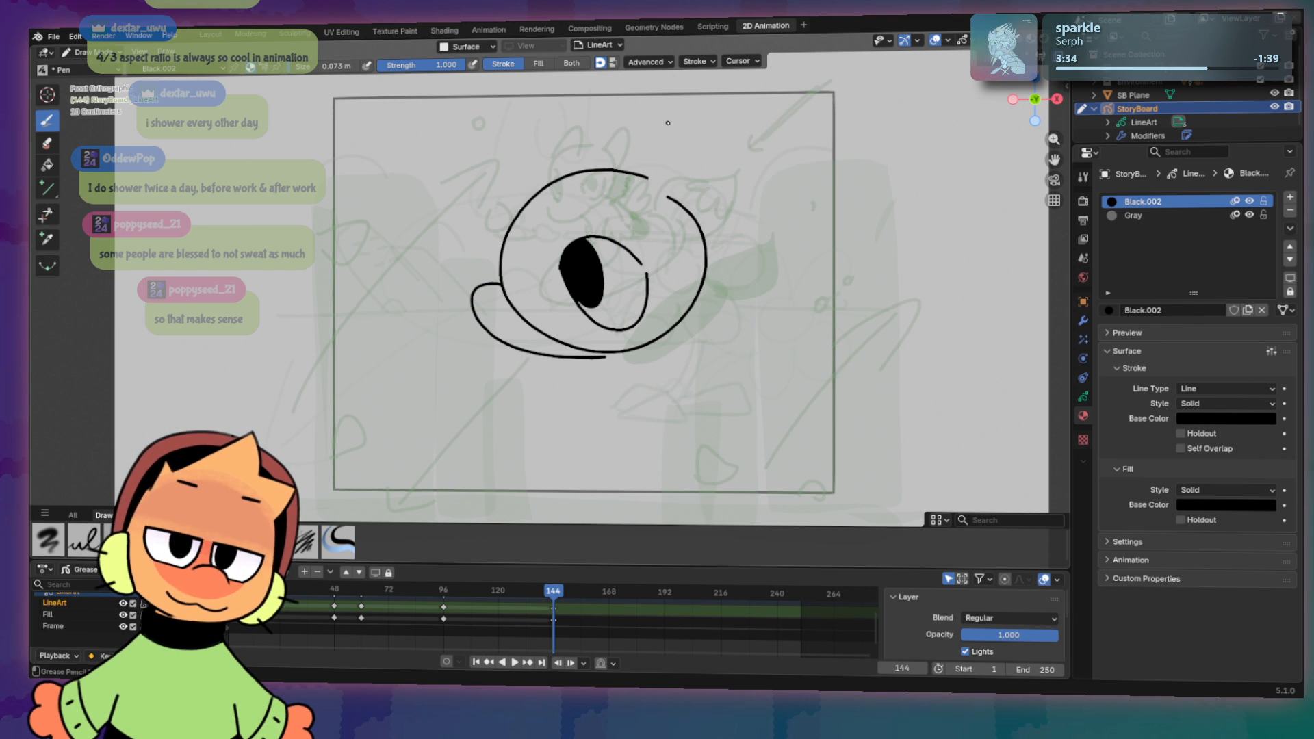
mouse_move(654, 182)
mouse_down()
mouse_move(760, 134)
mouse_move(708, 248)
mouse_move(763, 222)
mouse_move(727, 193)
mouse_move(705, 271)
mouse_up()
key(ctrl+z)
key(ctrl+z)
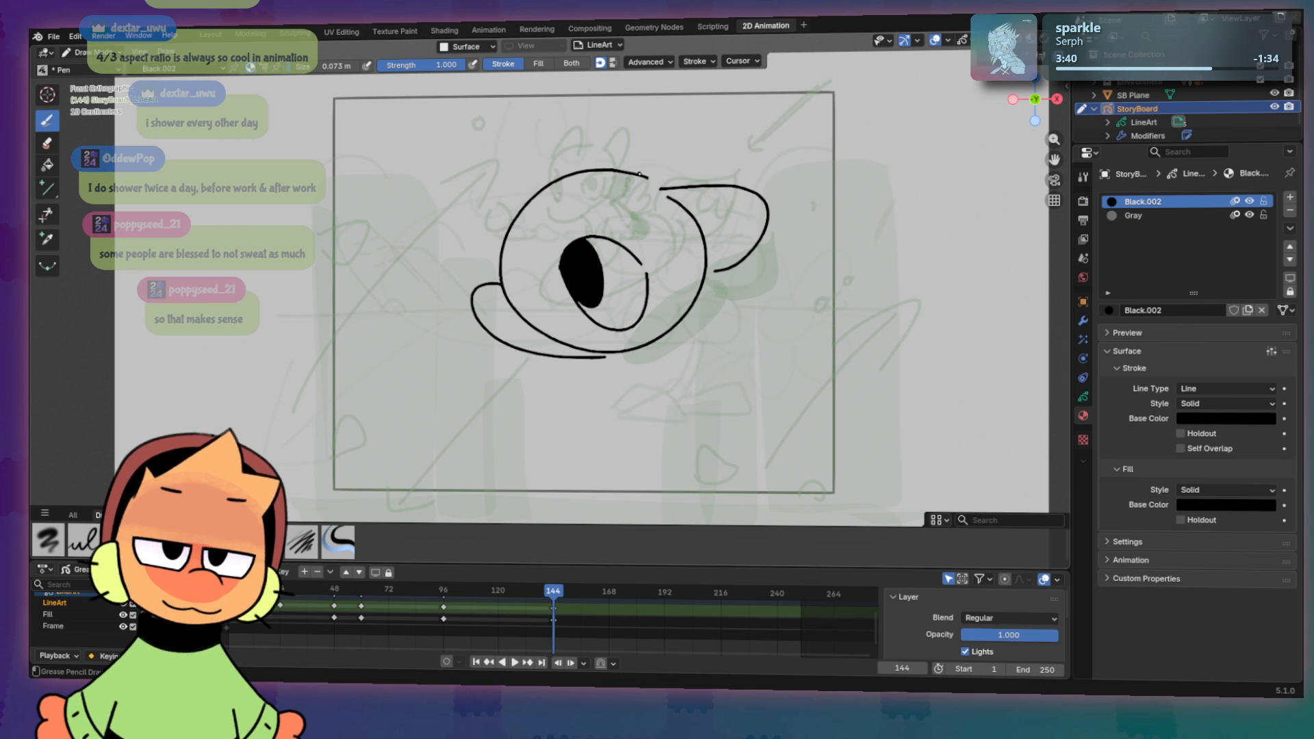
Step: Draw a narrower second ear shape above the first, running back to the top of the head circle
drag(638, 166, 709, 181)
key(ctrl+z)
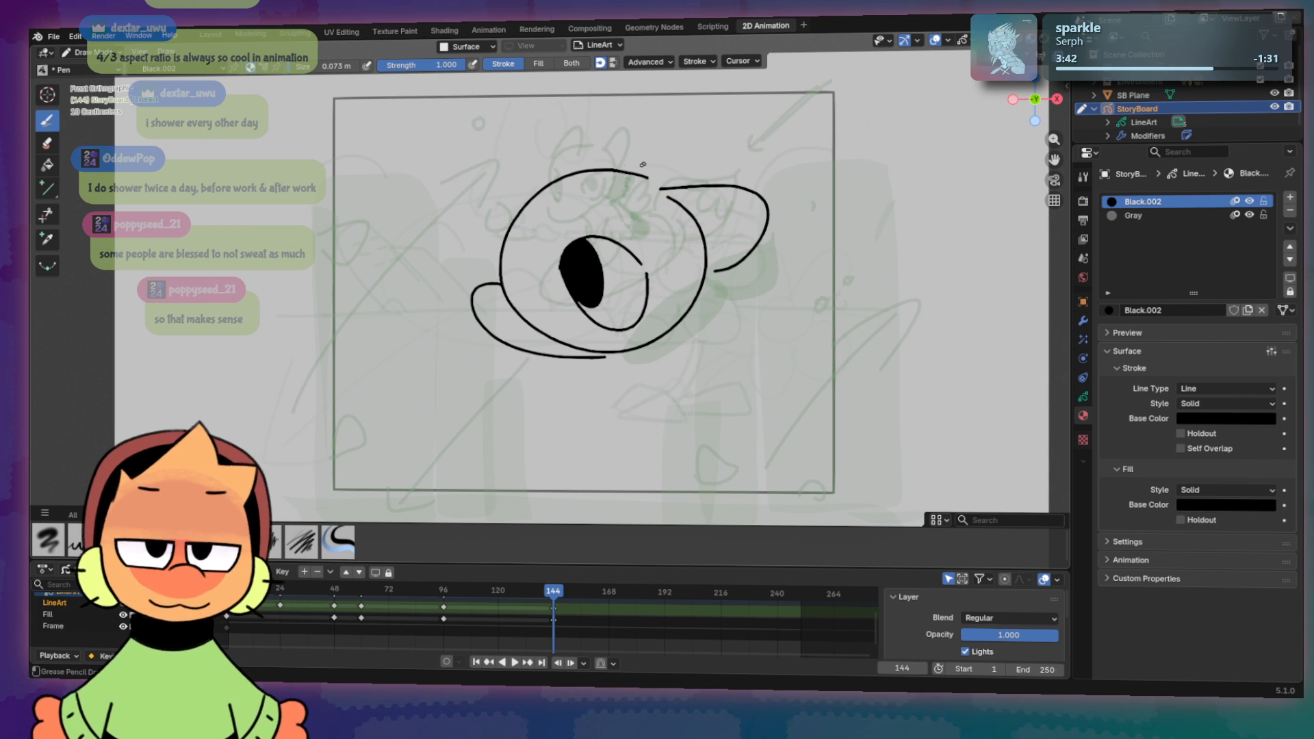
drag(619, 172, 719, 182)
key(ctrl+z)
mouse_move(594, 172)
mouse_down()
mouse_move(716, 181)
mouse_move(598, 172)
mouse_up()
key(ctrl+z)
key(ctrl+z)
drag(711, 184, 584, 169)
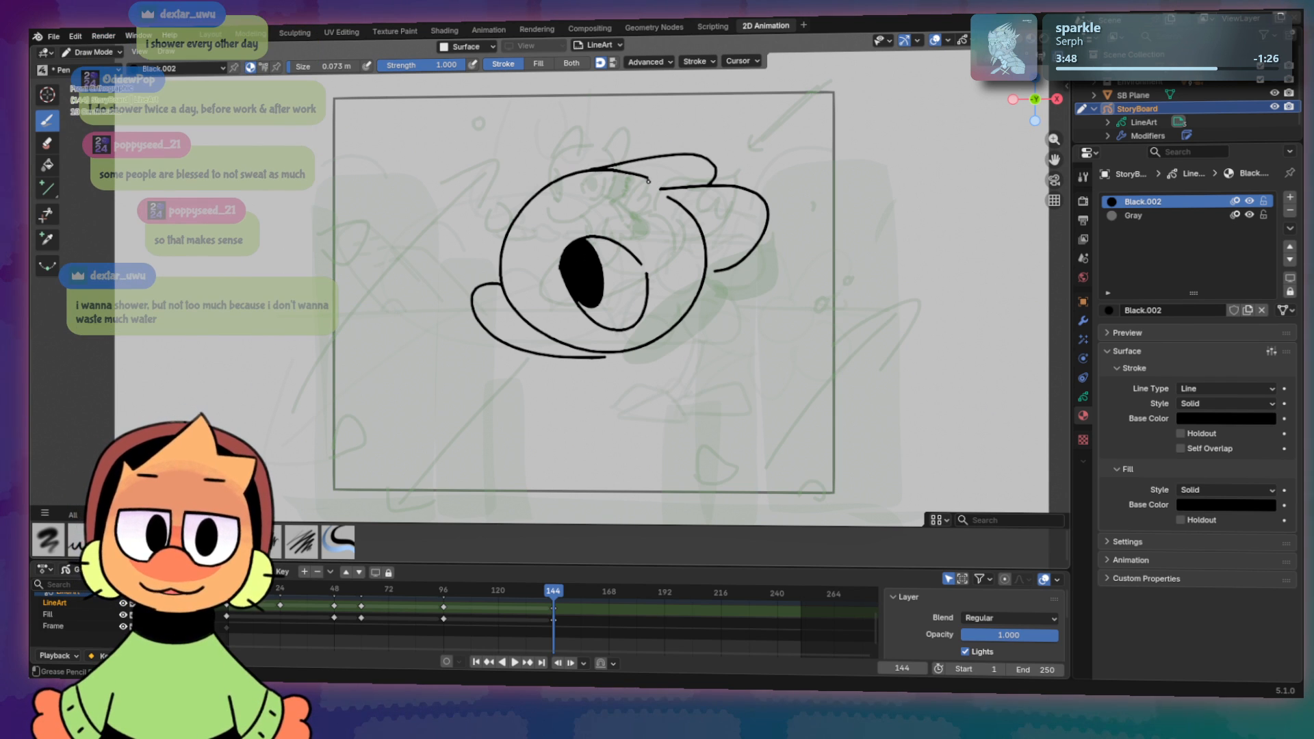
Step: Redraw the head's top line beneath the upper ear to close the gap up to the lower ear
mouse_move(592, 172)
mouse_down()
mouse_move(683, 216)
mouse_move(659, 187)
mouse_move(687, 213)
mouse_up()
key(ctrl+z)
key(ctrl+z)
mouse_move(589, 170)
mouse_down()
mouse_move(675, 209)
mouse_move(661, 189)
mouse_up()
key(ctrl+z)
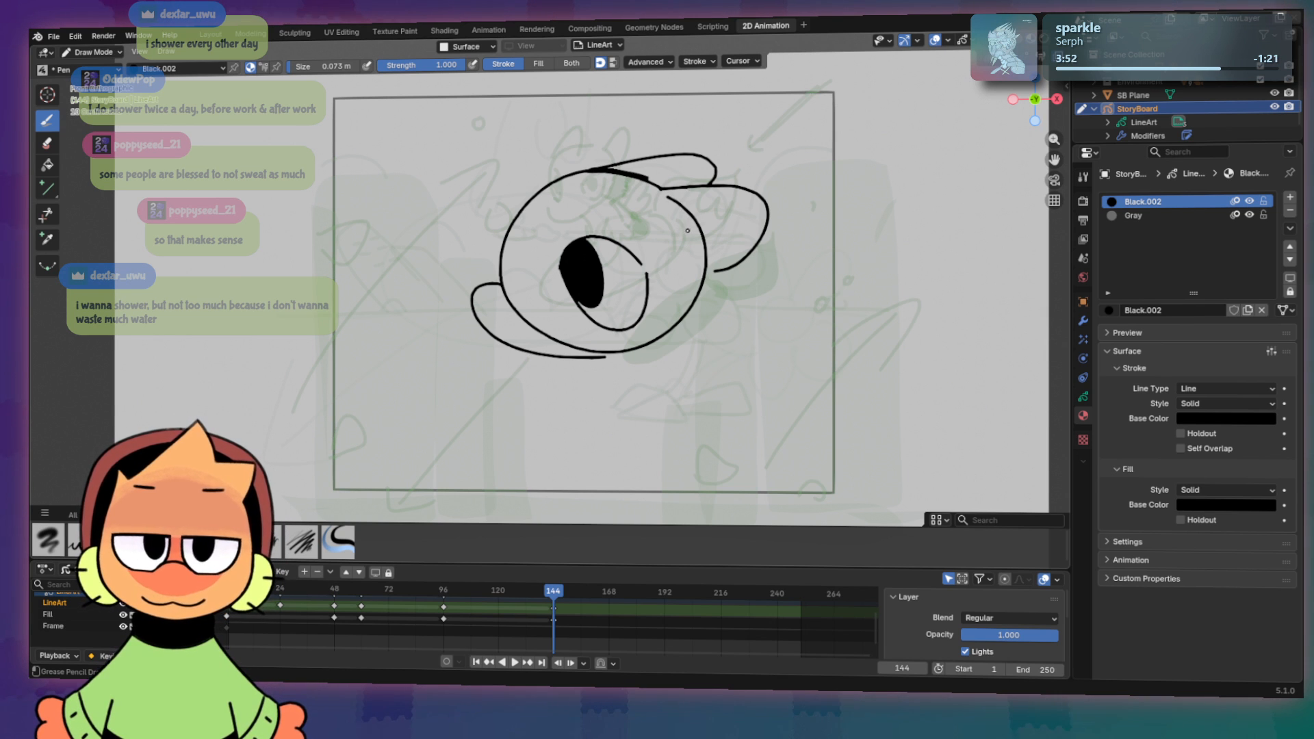
Step: Fill the upper ear shape solid black with the Fill tool
key(q)
click(677, 180)
click(690, 181)
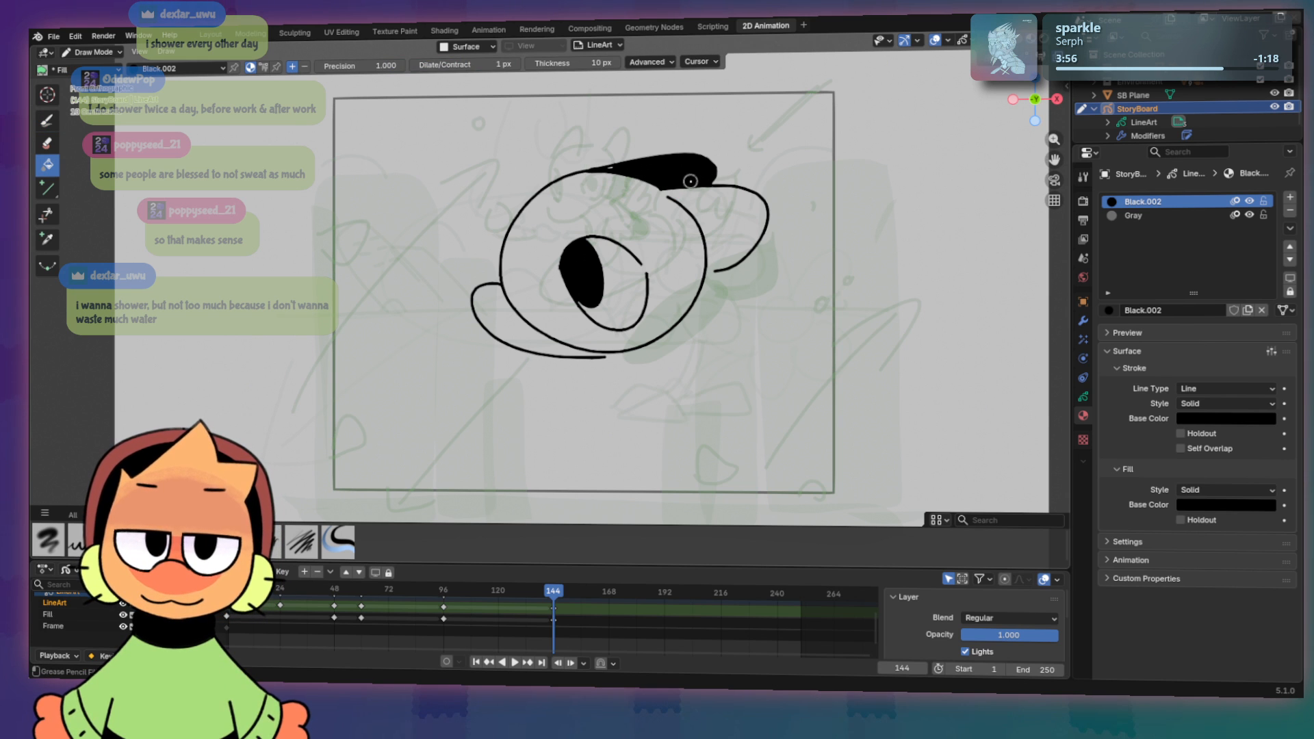
Step: Try drawing the body with the Pen brush as straight diagonal lines running from beneath the head to the frame's lower edge
key(b)
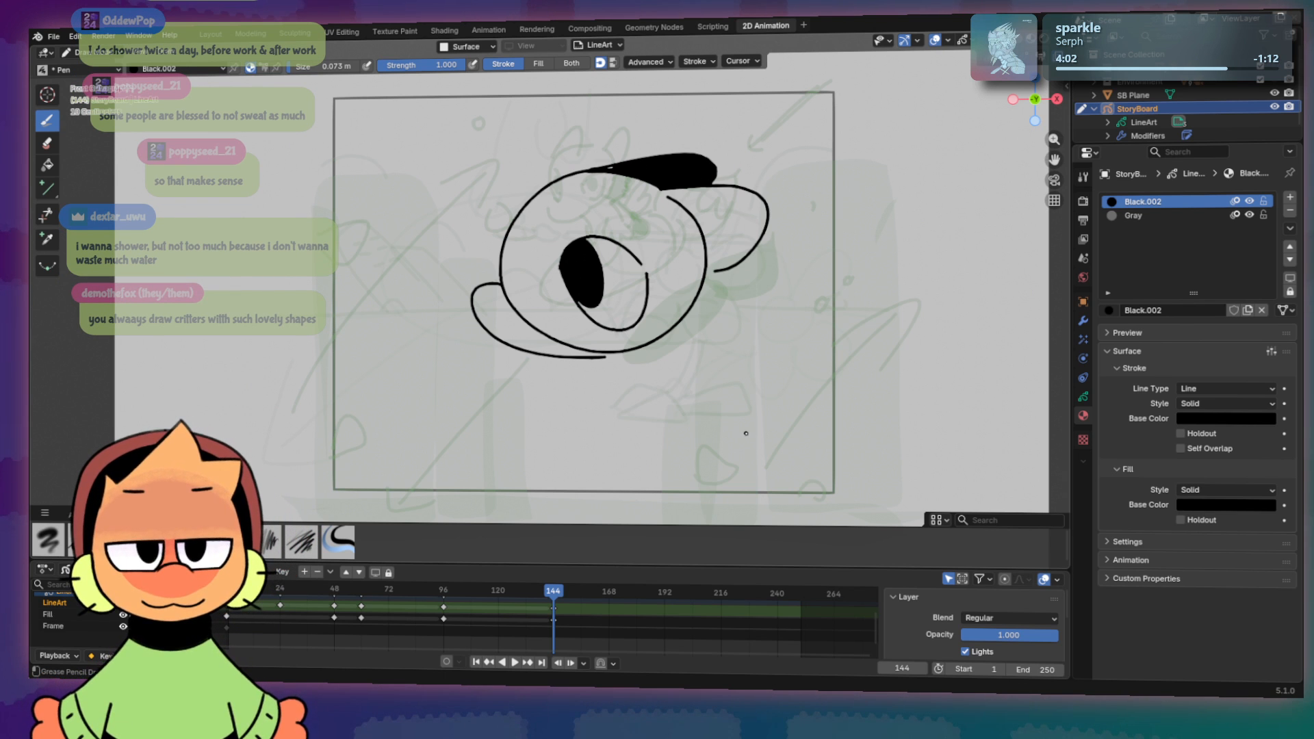
drag(607, 362, 670, 425)
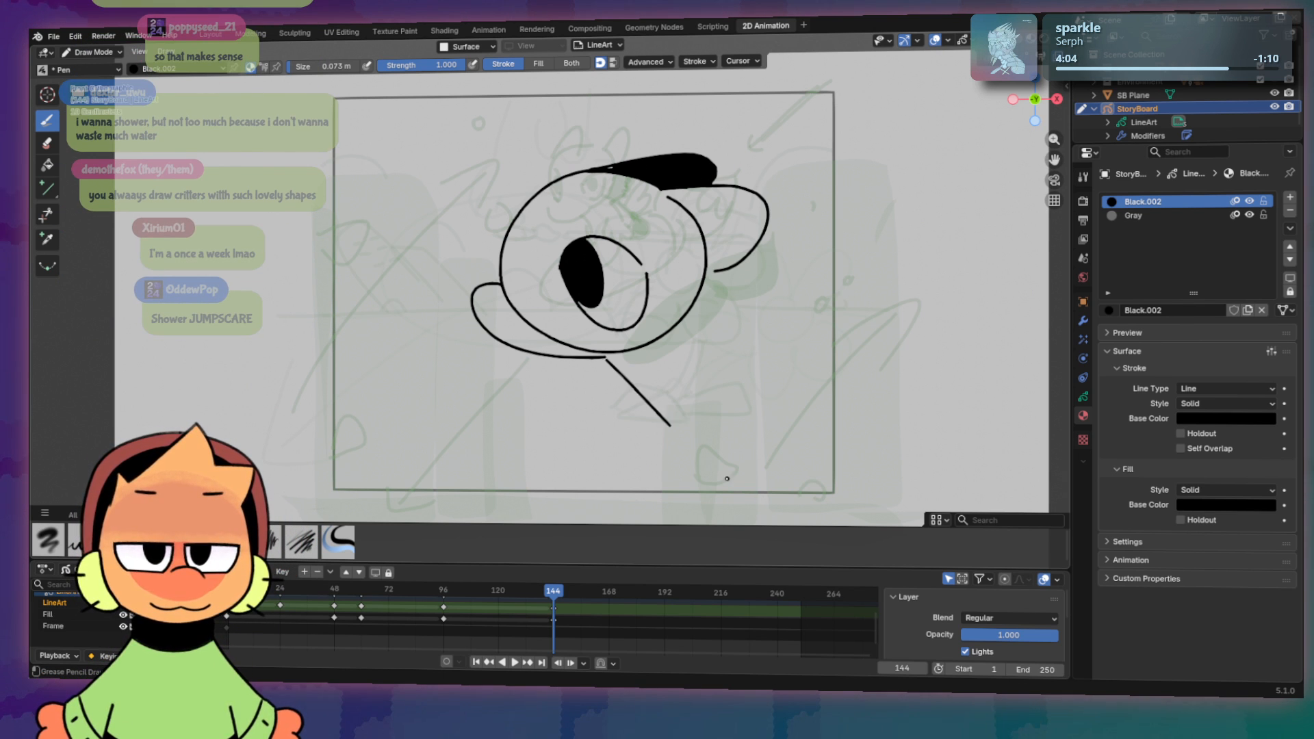
key(ctrl+z)
drag(707, 332, 855, 465)
drag(618, 368, 669, 515)
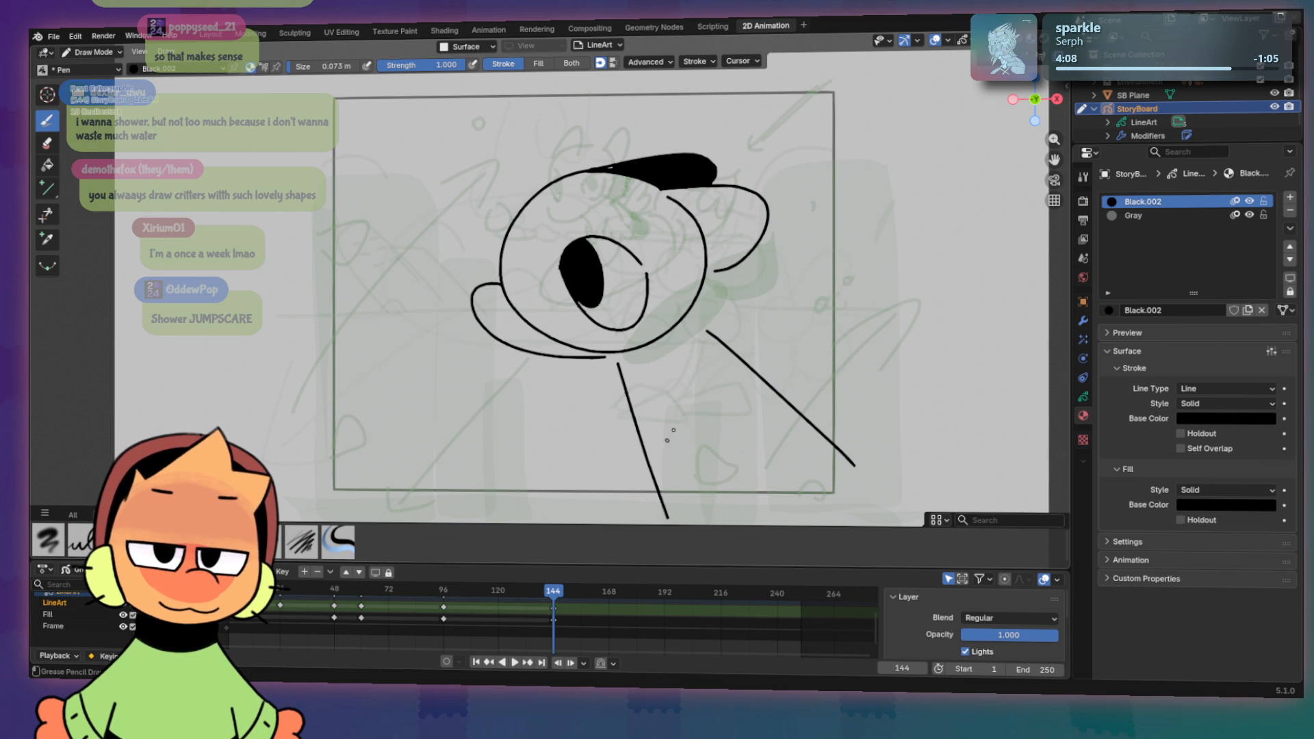
key(ctrl+z)
drag(626, 371, 708, 487)
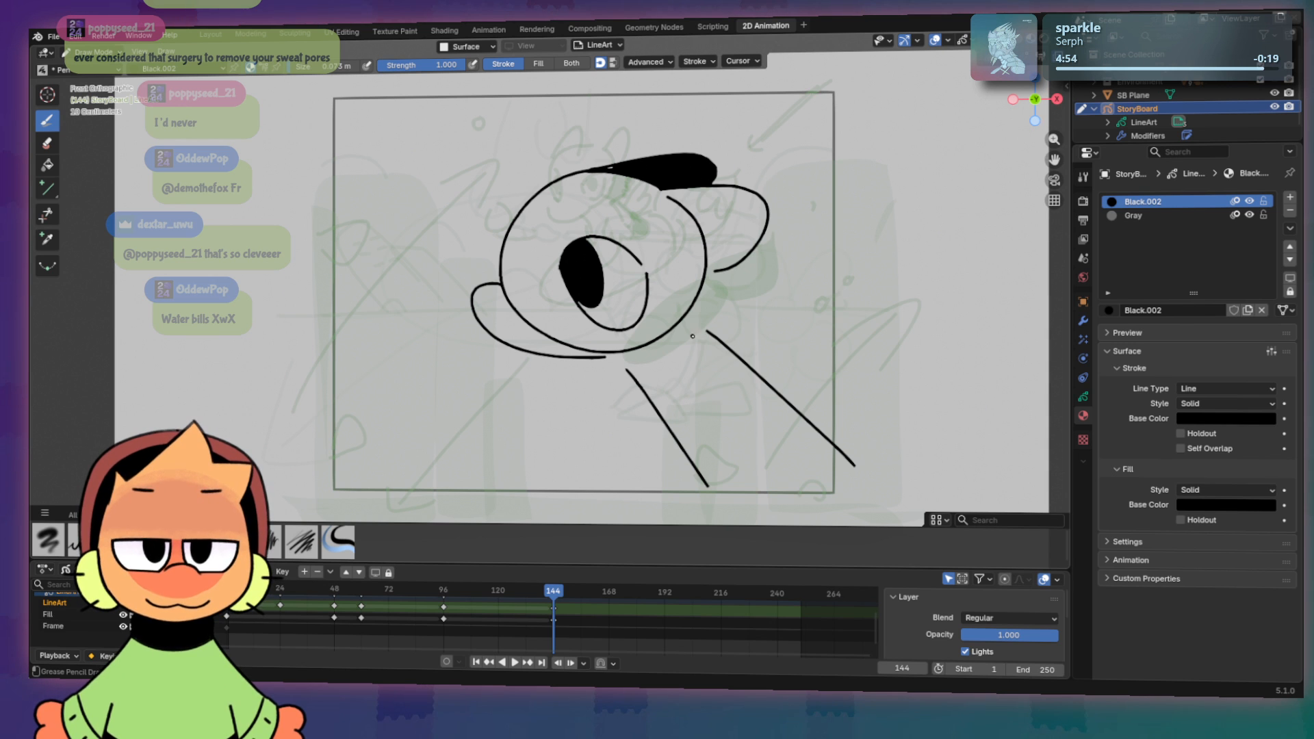
drag(688, 326, 856, 465)
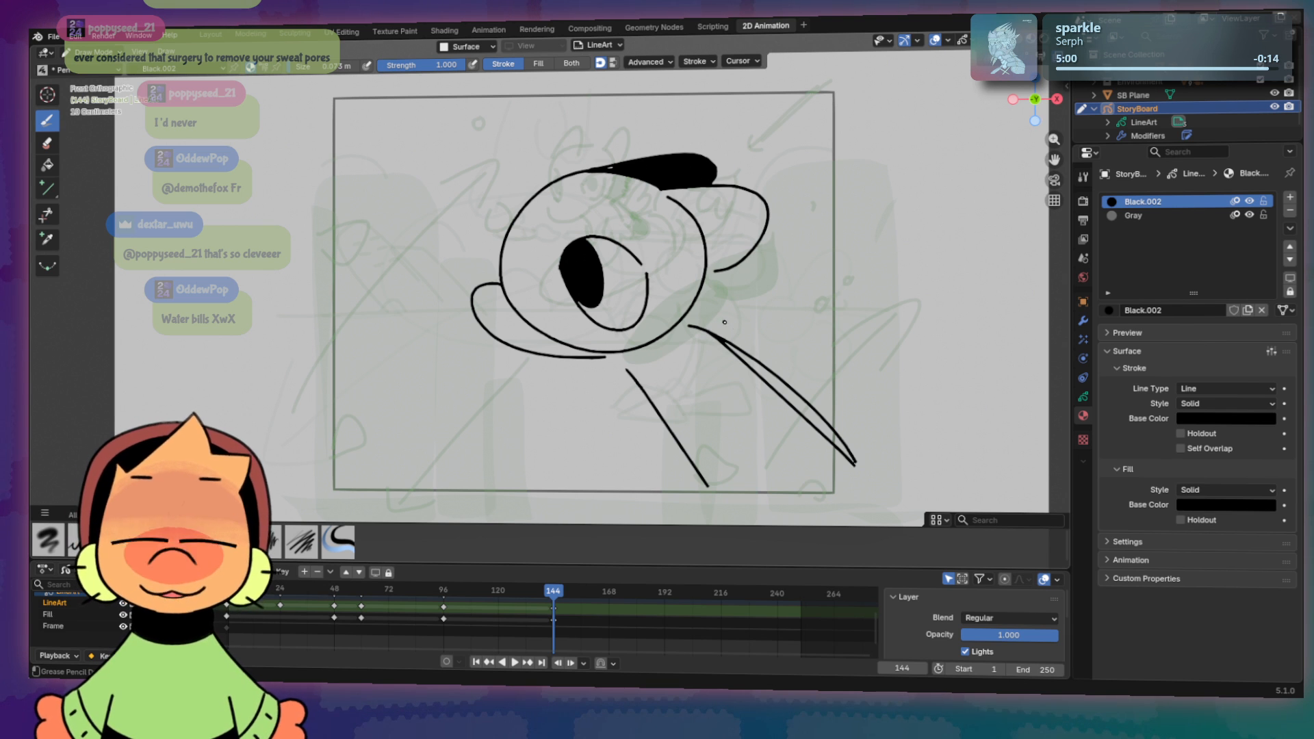
Step: Remove the straight diagonal body lines beneath the head with the Trim tool
key(w)
key(q)
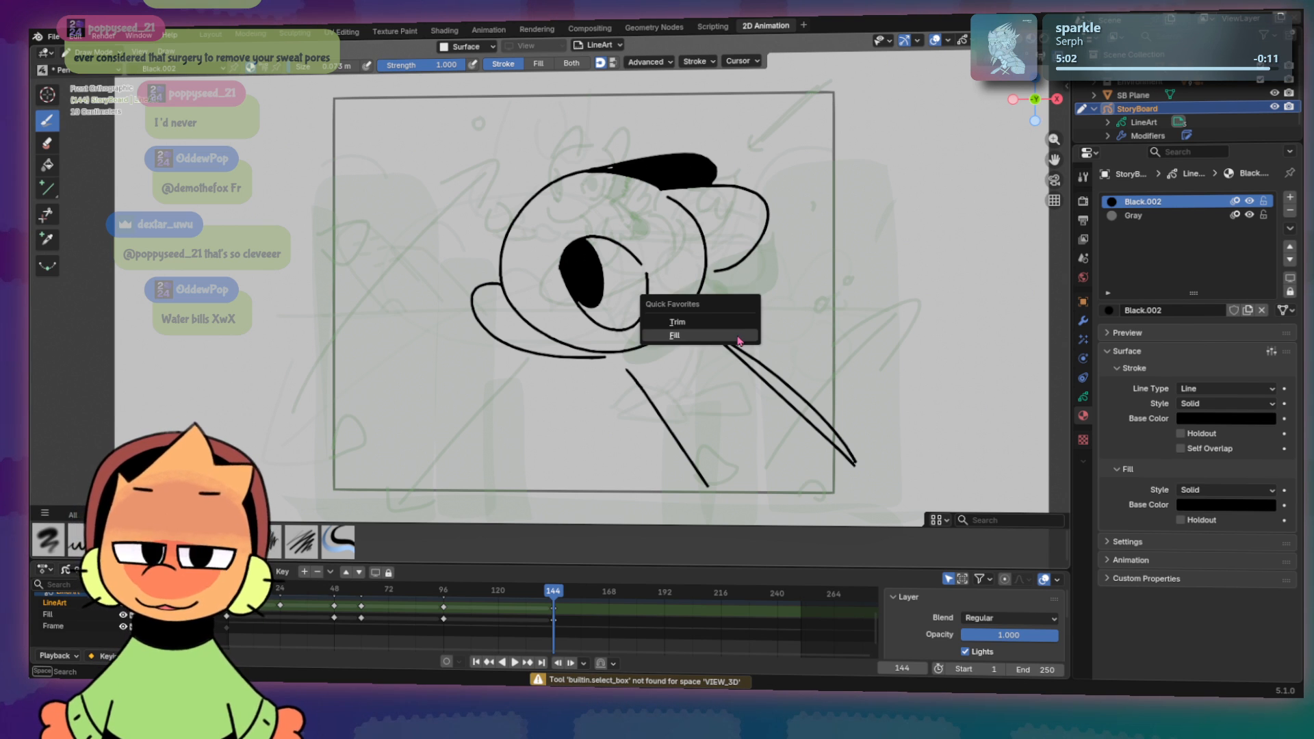
click(730, 325)
drag(697, 381, 792, 345)
mouse_move(709, 324)
mouse_down()
mouse_move(672, 356)
mouse_move(740, 375)
mouse_up()
Step: Return to the Pen brush and draw a left-pointing arrow in front of the face, crossing the frame's left edge
key(b)
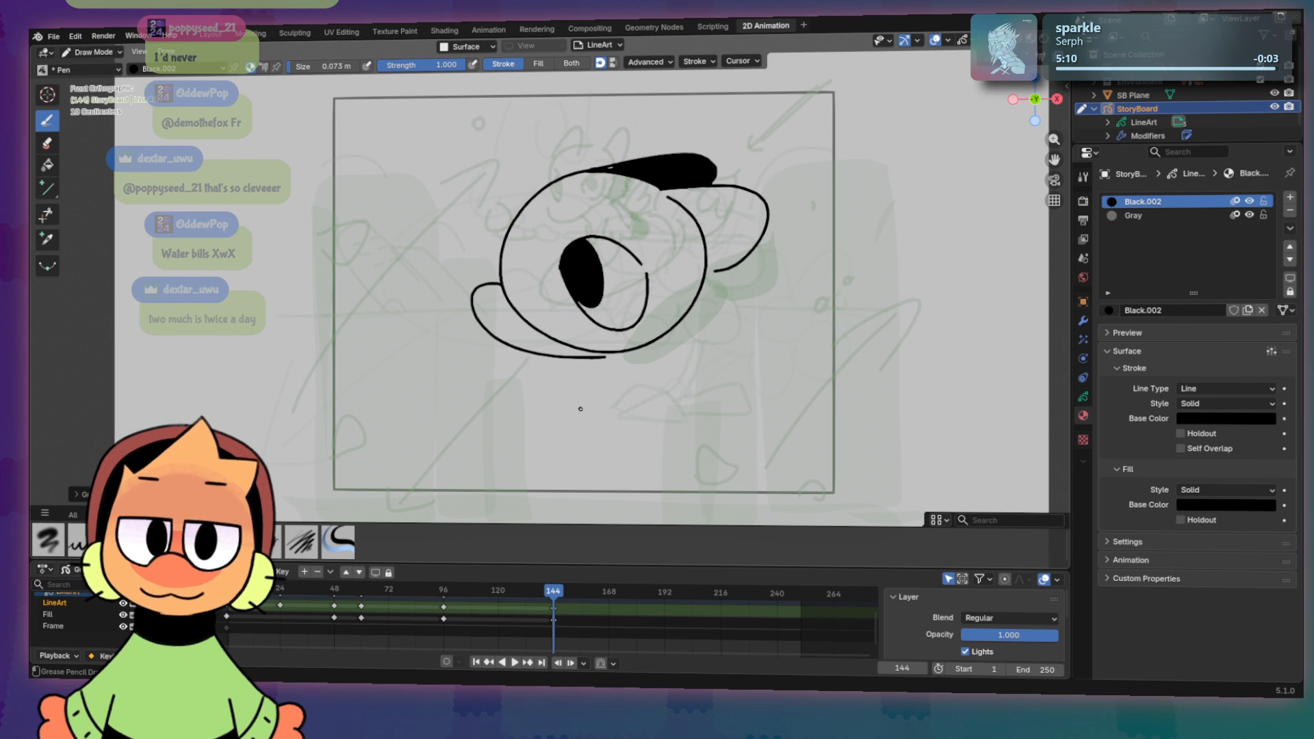
mouse_move(415, 340)
mouse_down()
mouse_move(311, 340)
mouse_move(381, 331)
mouse_move(307, 337)
mouse_move(323, 313)
mouse_up()
key(ctrl+z)
key(ctrl+z)
key(ctrl+z)
key(ctrl+z)
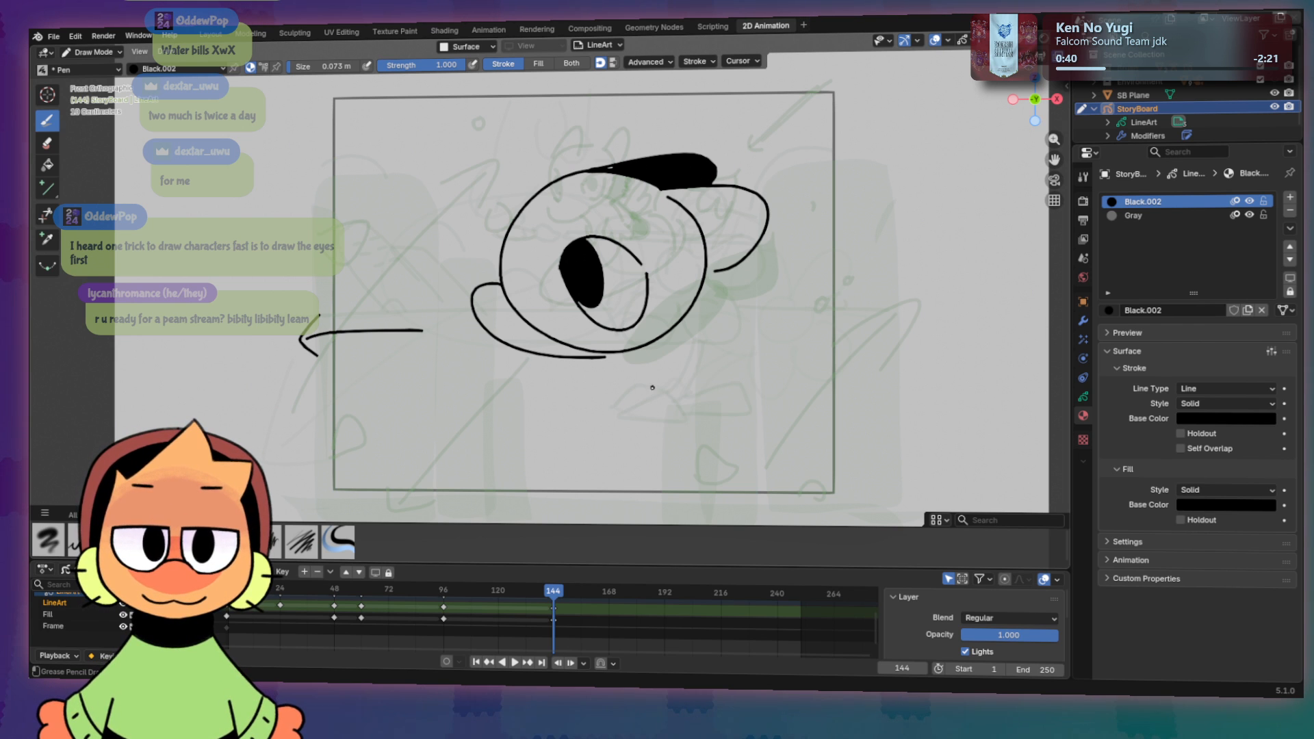
Step: Draw a curved front arm line from beneath the head down past the frame's lower edge, bending right at its end
drag(629, 401, 601, 511)
key(ctrl+z)
drag(679, 437, 707, 536)
key(ctrl+z)
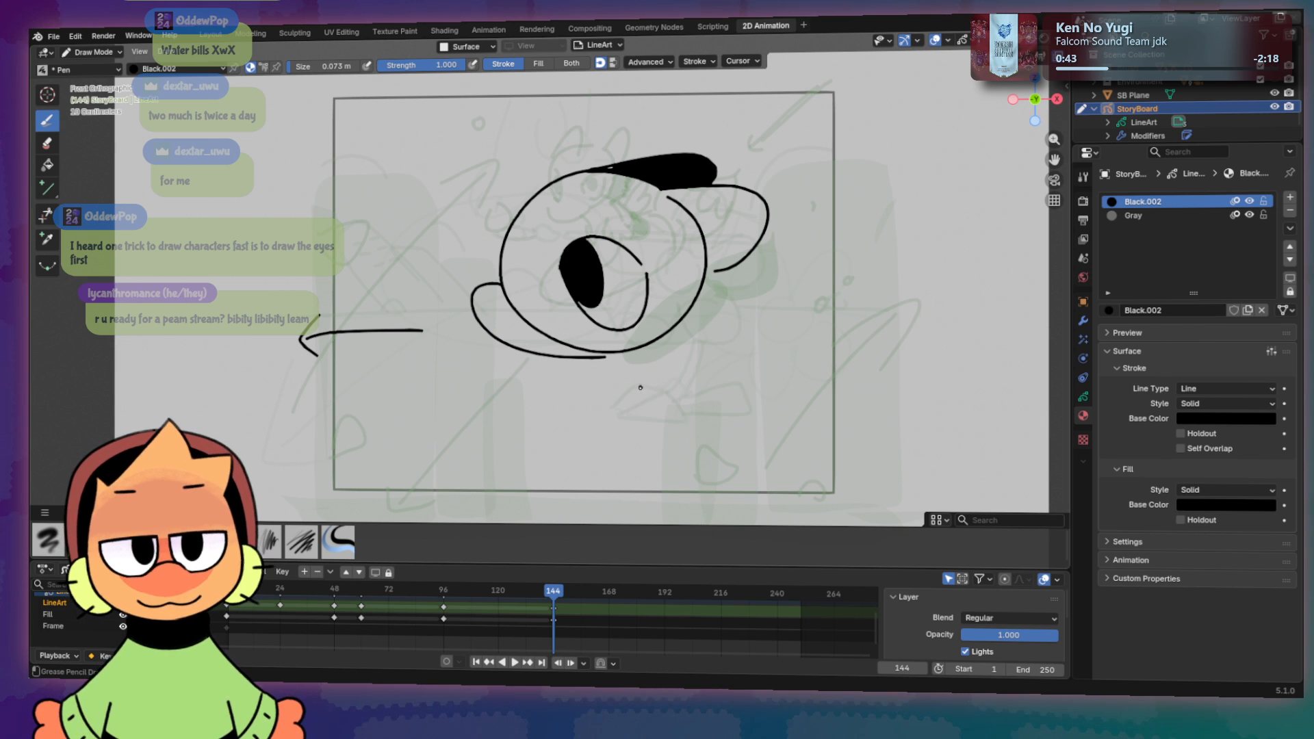
key(ctrl+z)
mouse_move(641, 390)
mouse_down()
mouse_move(705, 532)
mouse_move(726, 544)
mouse_up()
key(ctrl+z)
Step: Draw a short curved line for the arm's back edge, ending near the frame's lower edge
drag(666, 347, 825, 504)
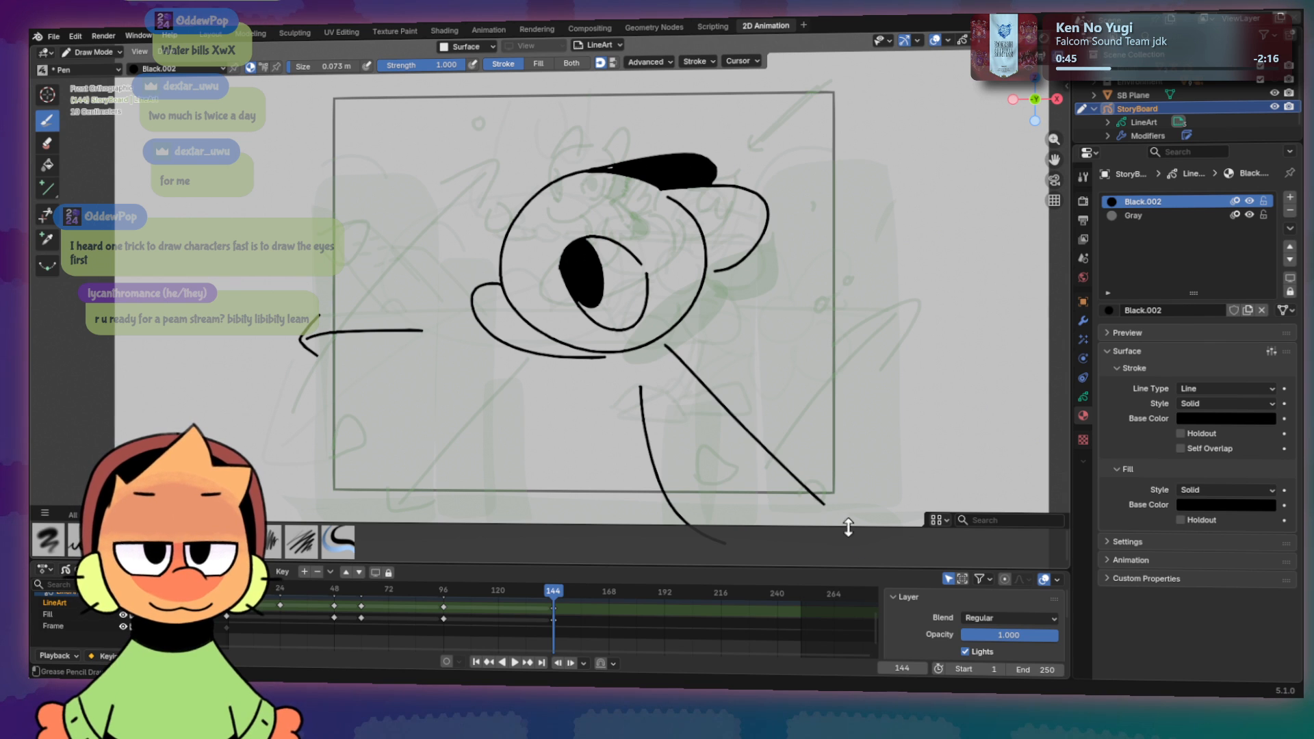
key(ctrl+z)
mouse_move(675, 381)
mouse_down()
mouse_move(776, 509)
mouse_move(761, 491)
mouse_up()
key(ctrl+z)
key(ctrl+z)
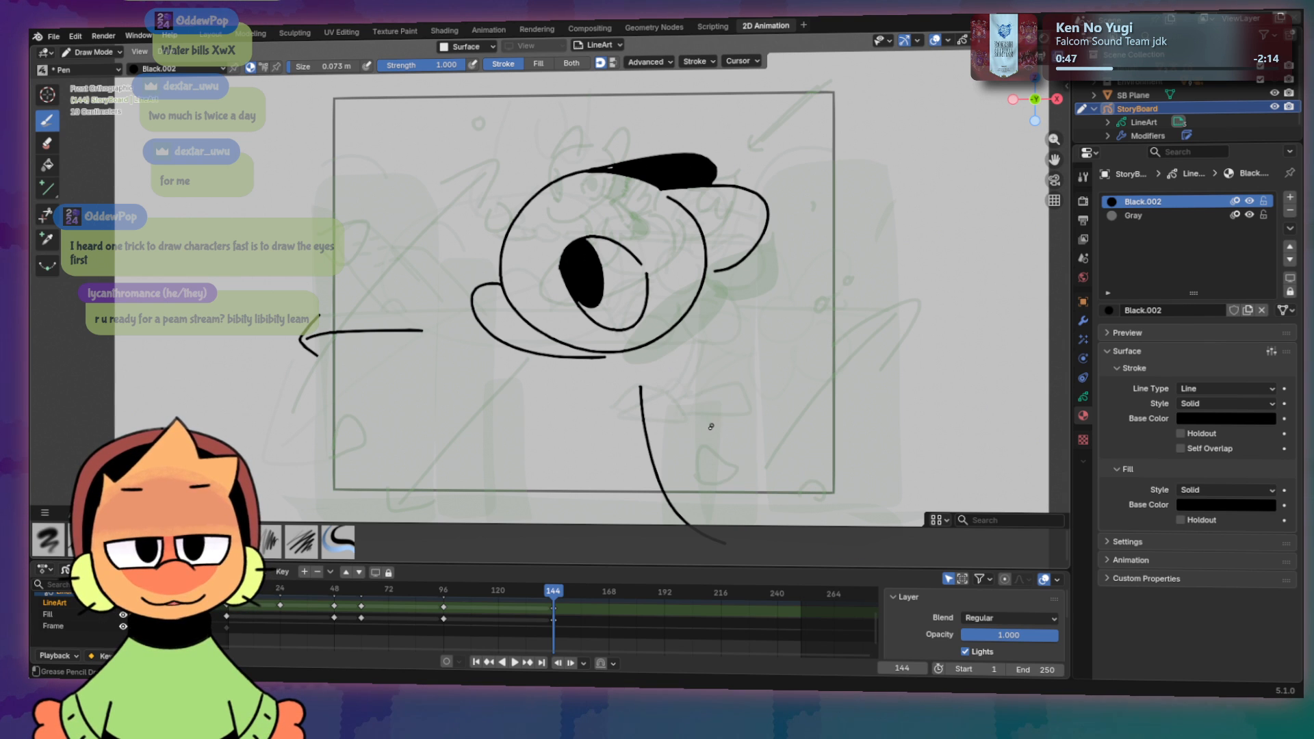
mouse_move(702, 432)
mouse_down()
mouse_move(780, 511)
mouse_move(758, 488)
mouse_up()
key(ctrl+z)
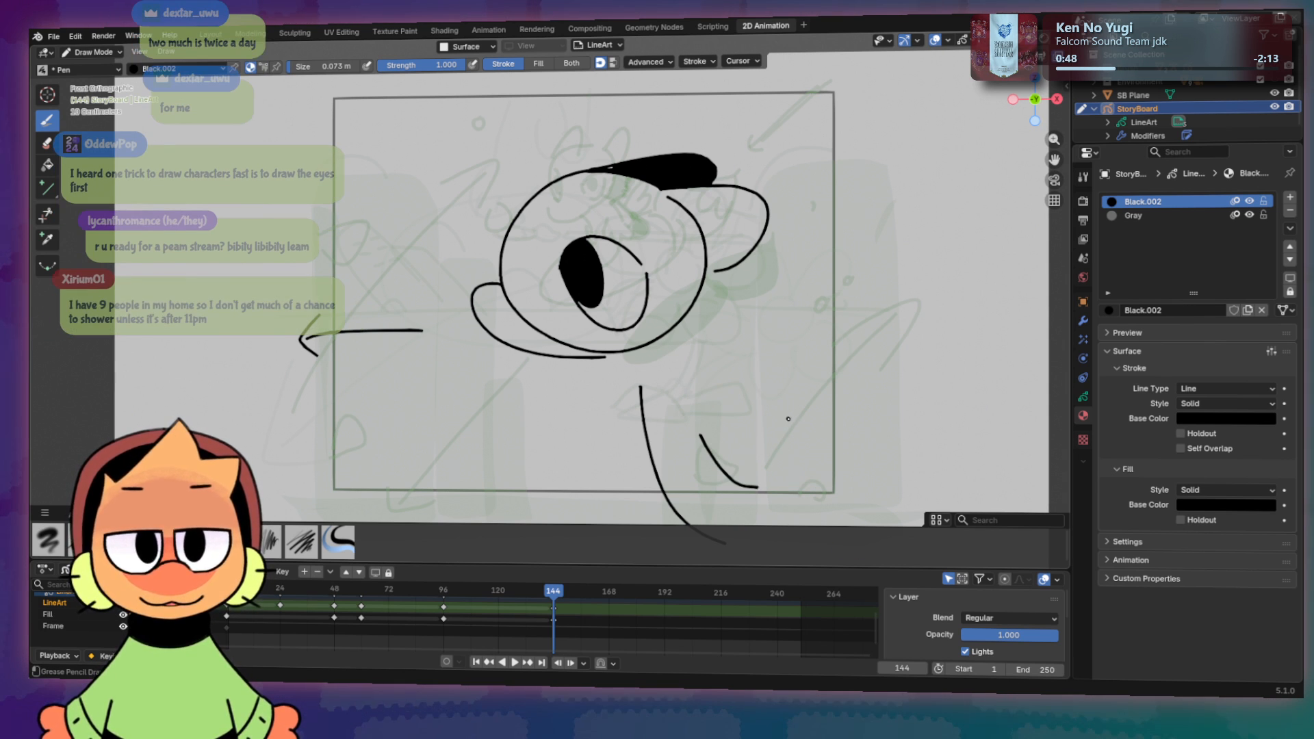
Step: Try a short upturned stroke continuing the arm's lower end as the start of a hand
shift+middle_drag(792, 433, 733, 370)
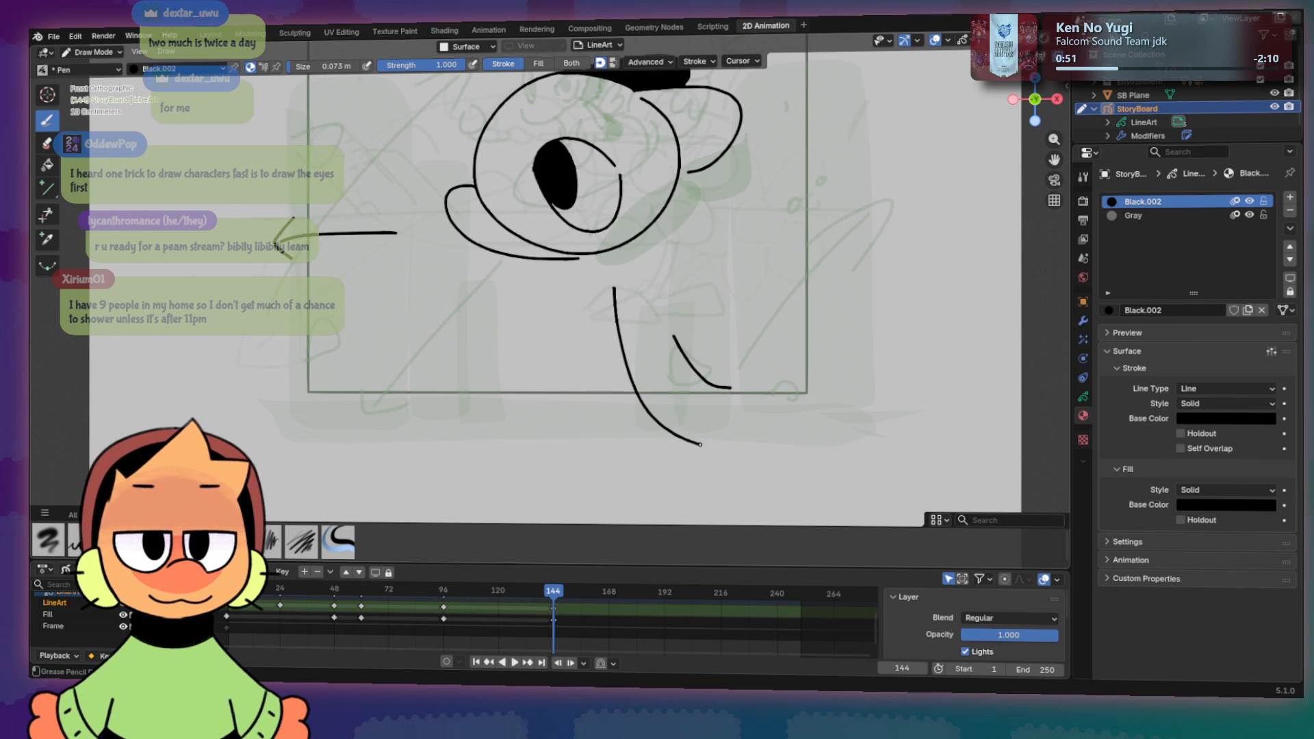
key(ctrl+z)
mouse_move(700, 445)
mouse_down()
mouse_move(739, 468)
mouse_move(747, 414)
mouse_up()
key(ctrl+z)
key(ctrl+z)
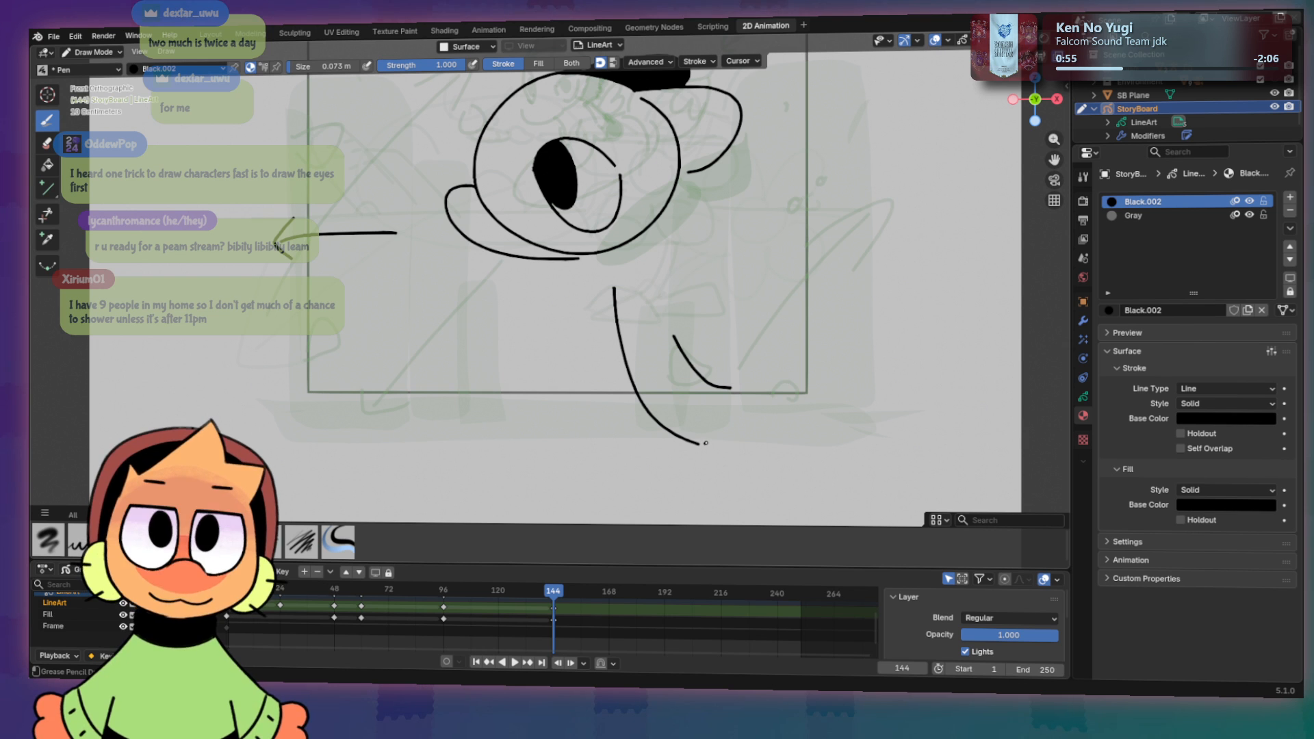
drag(706, 443, 763, 428)
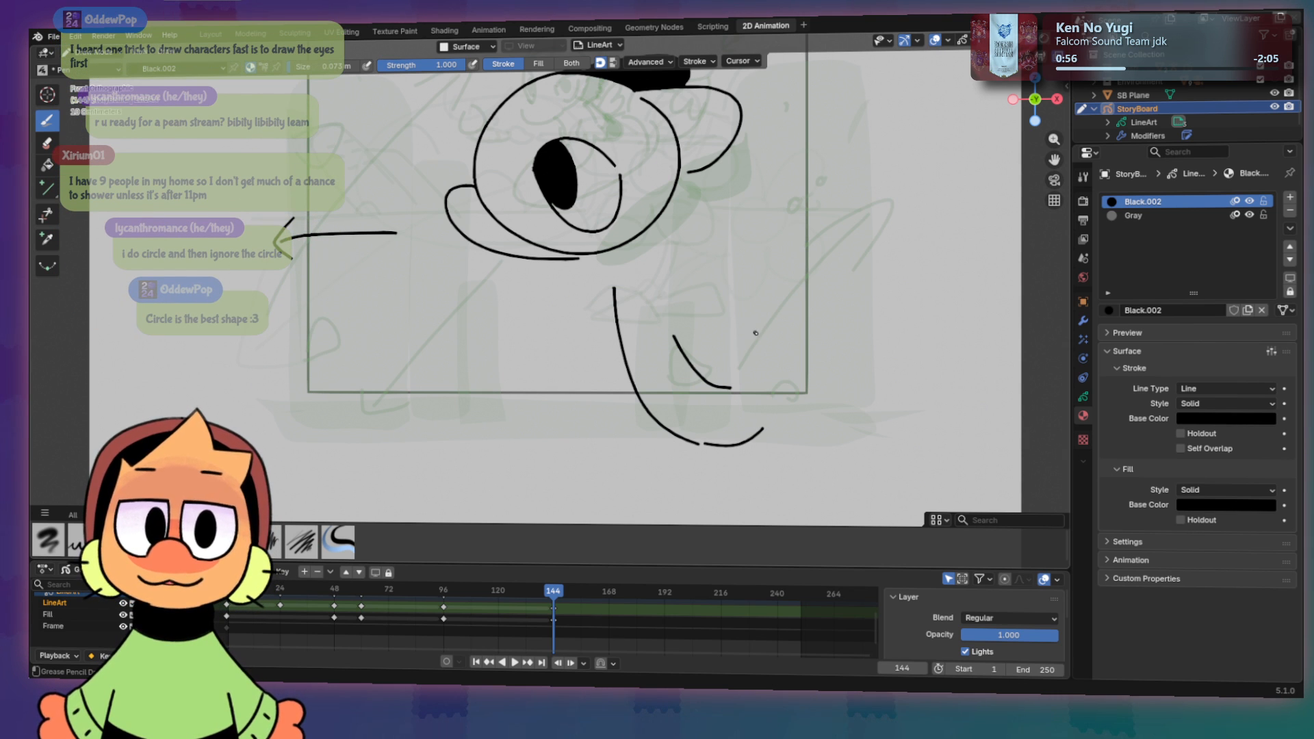
Step: Sketch a demonstration character head with oval eyes, pointed ears and cheek tufts in the empty space above the frame
mouse_move(786, 273)
shift+middle_down()
mouse_move(772, 288)
mouse_move(815, 294)
mouse_move(856, 363)
mouse_move(820, 373)
mouse_move(808, 433)
shift+middle_up()
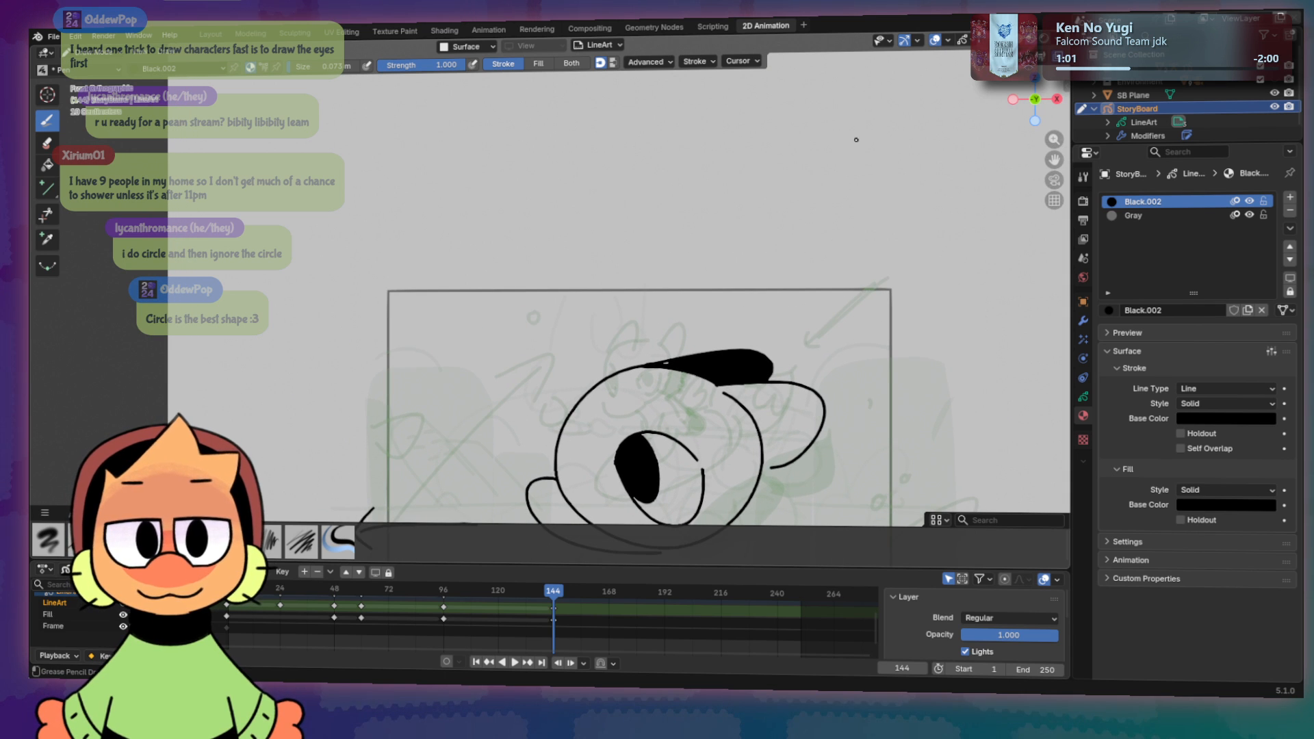
drag(840, 121, 861, 134)
drag(806, 173, 849, 165)
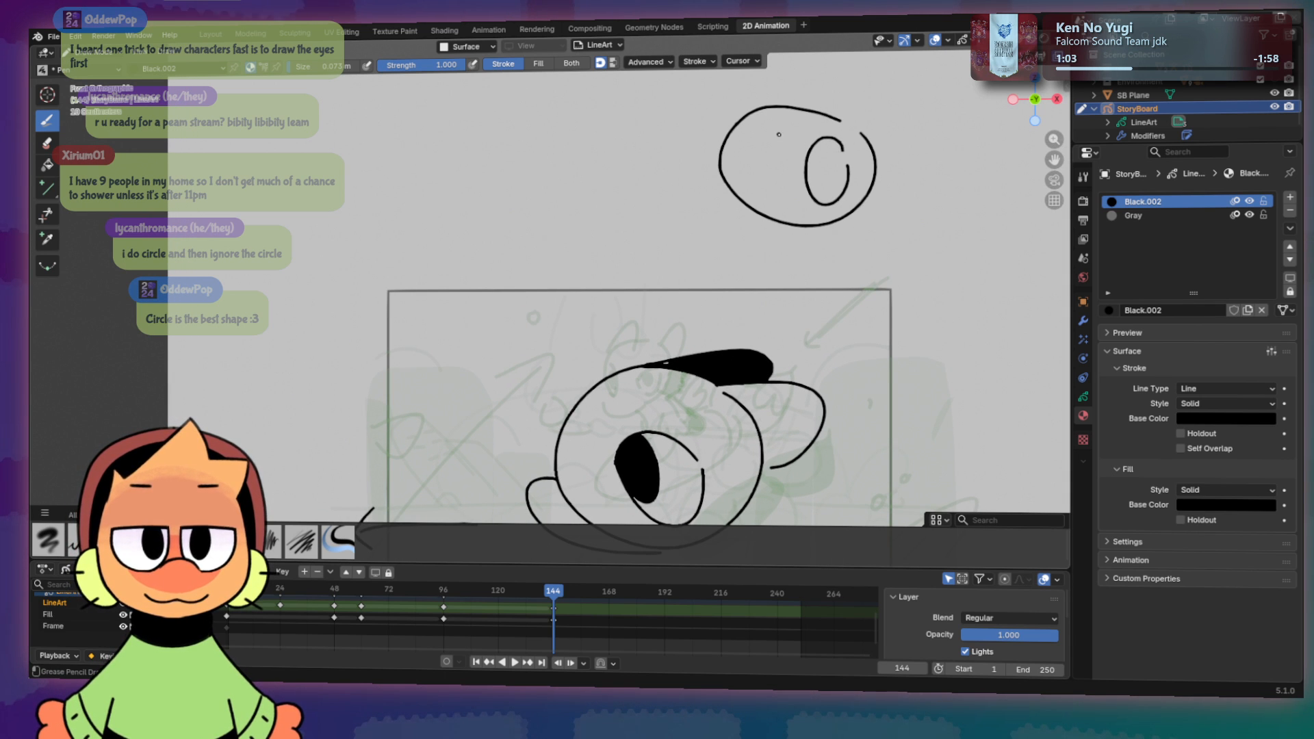
mouse_move(773, 128)
mouse_down()
mouse_move(781, 143)
mouse_move(757, 151)
mouse_up()
mouse_move(824, 163)
mouse_down()
mouse_move(802, 200)
mouse_move(765, 202)
mouse_move(724, 138)
mouse_move(800, 122)
mouse_move(808, 96)
mouse_move(878, 159)
mouse_up()
key(ctrl+z)
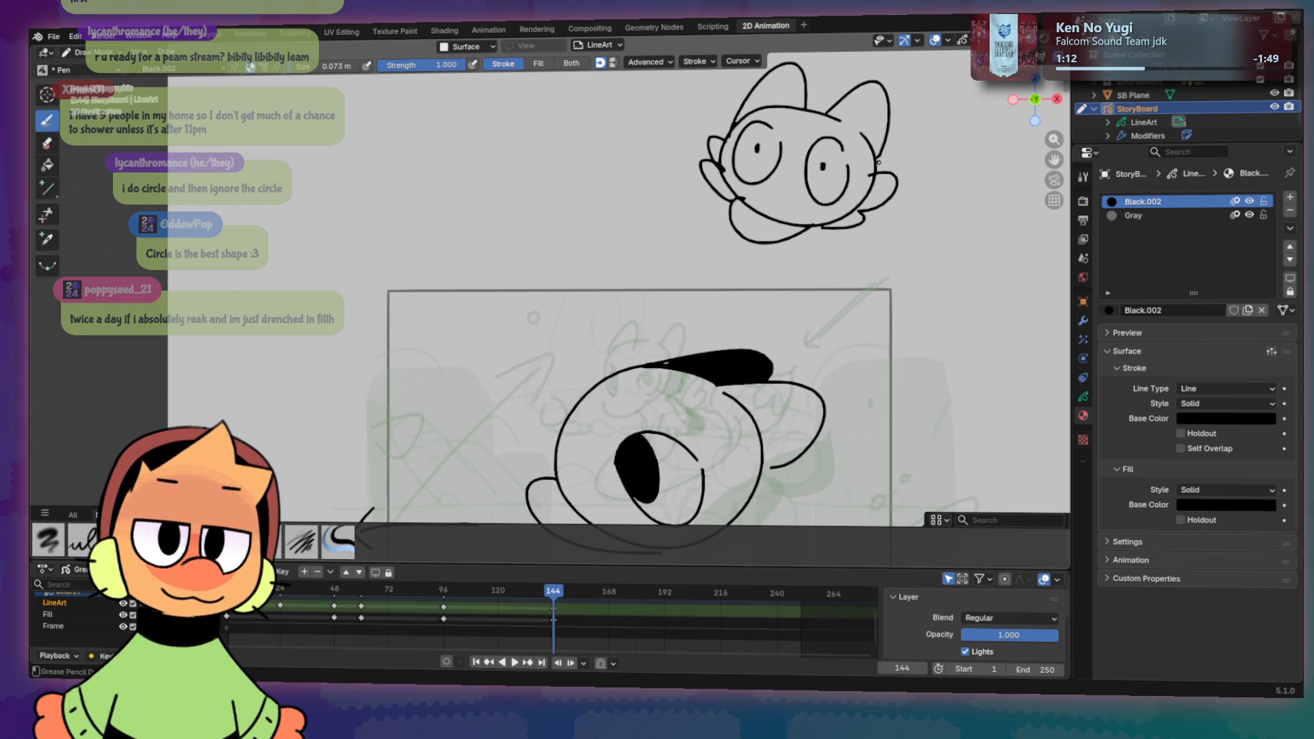
Step: Trim the overlapping lines on the demonstration head, and remove the whole sketch above the frame
key(w)
key(q)
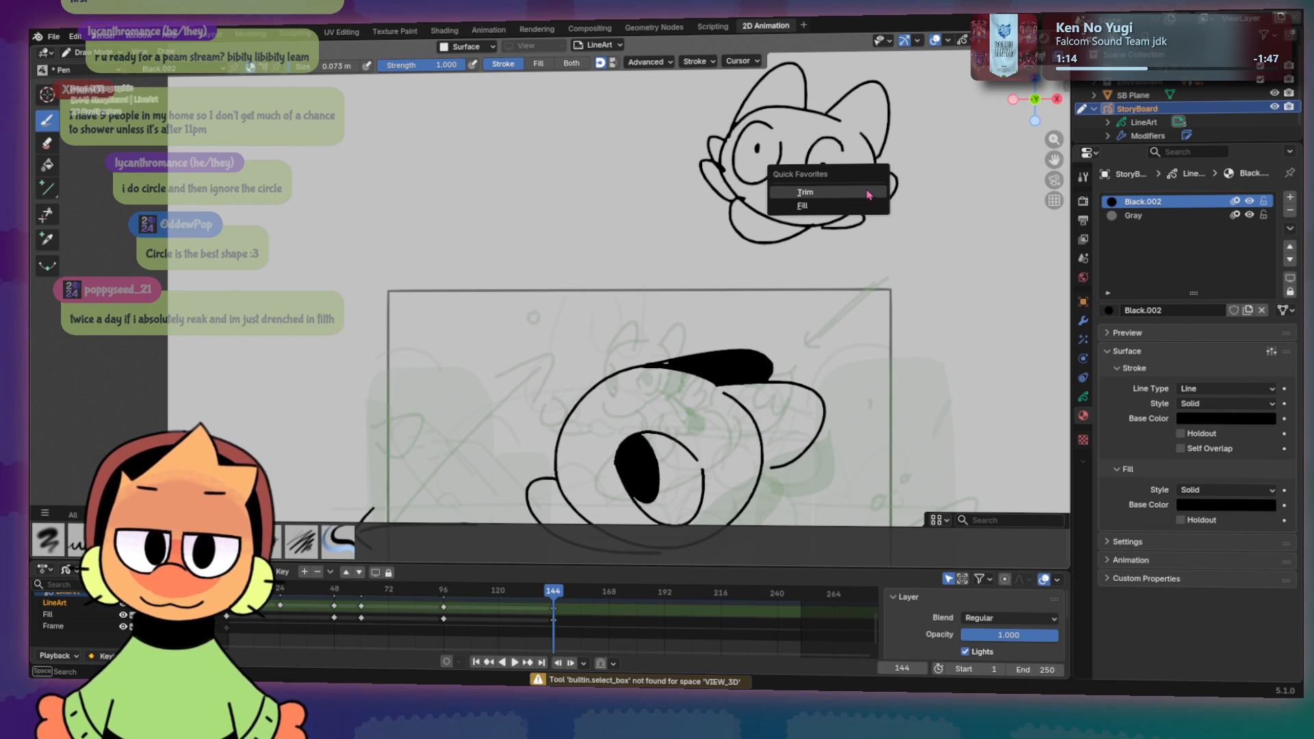
click(873, 195)
drag(879, 186, 849, 210)
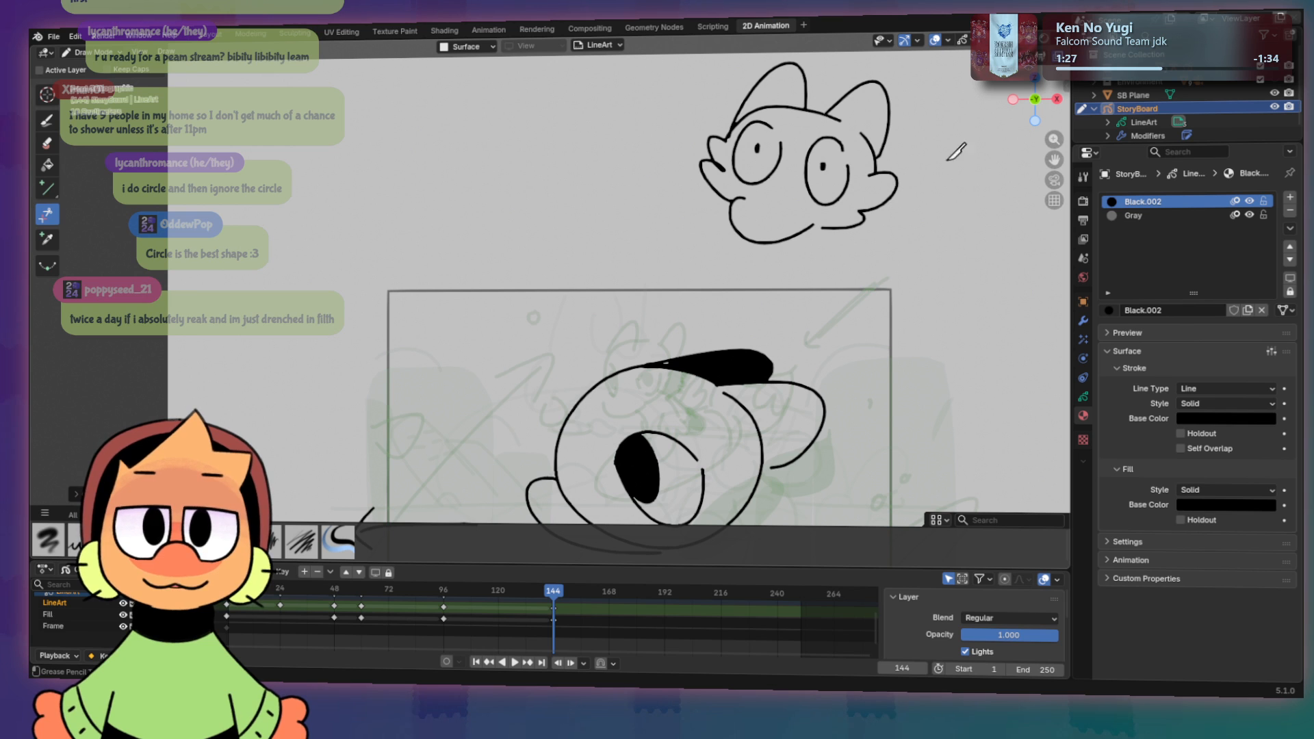
mouse_move(924, 212)
mouse_down()
mouse_move(678, 117)
mouse_move(955, 137)
mouse_move(910, 227)
mouse_up()
key(b)
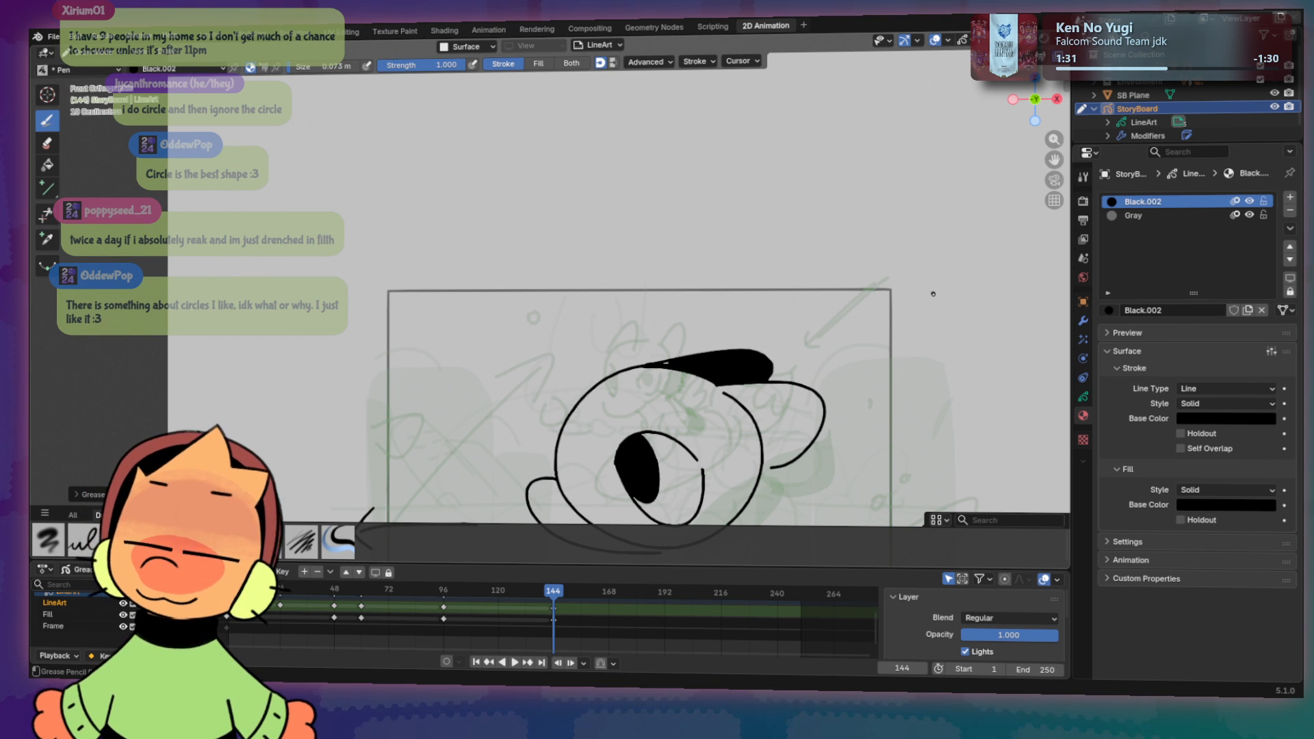
Step: Draw a diagonal back line from the underside of the head down past the frame's lower edge
shift+middle_drag(933, 294, 887, 199)
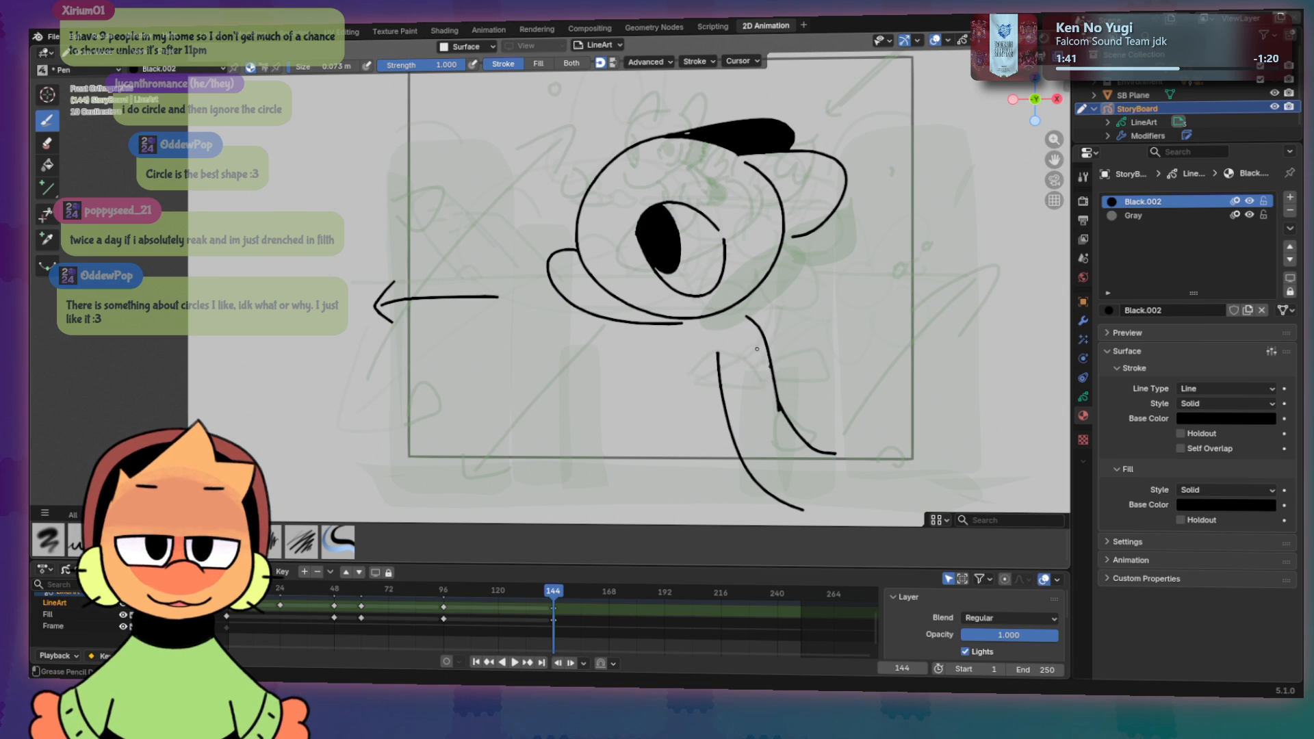
key(ctrl+z)
drag(733, 319, 780, 382)
key(ctrl+z)
drag(736, 315, 877, 469)
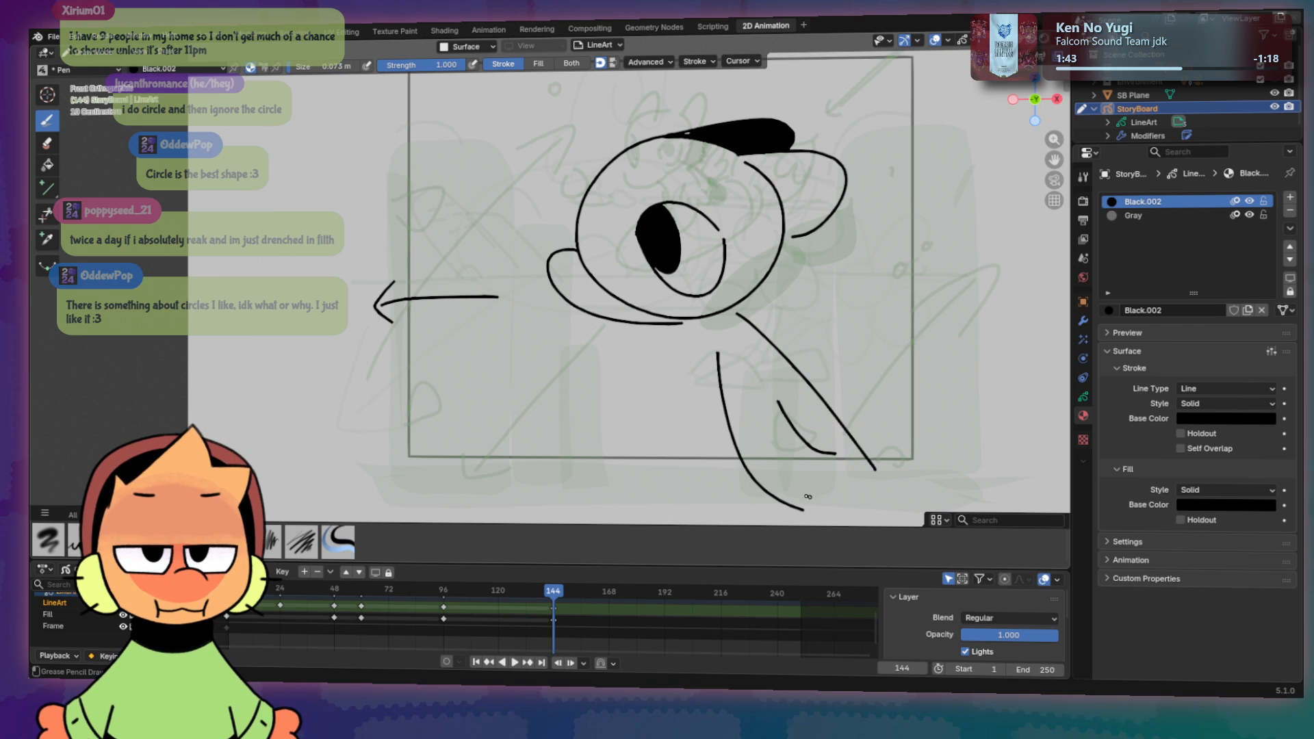
Step: Draw a slightly curved chest line from the chin down to just below the frame's lower edge
drag(683, 326, 714, 439)
key(ctrl+z)
drag(682, 327, 683, 463)
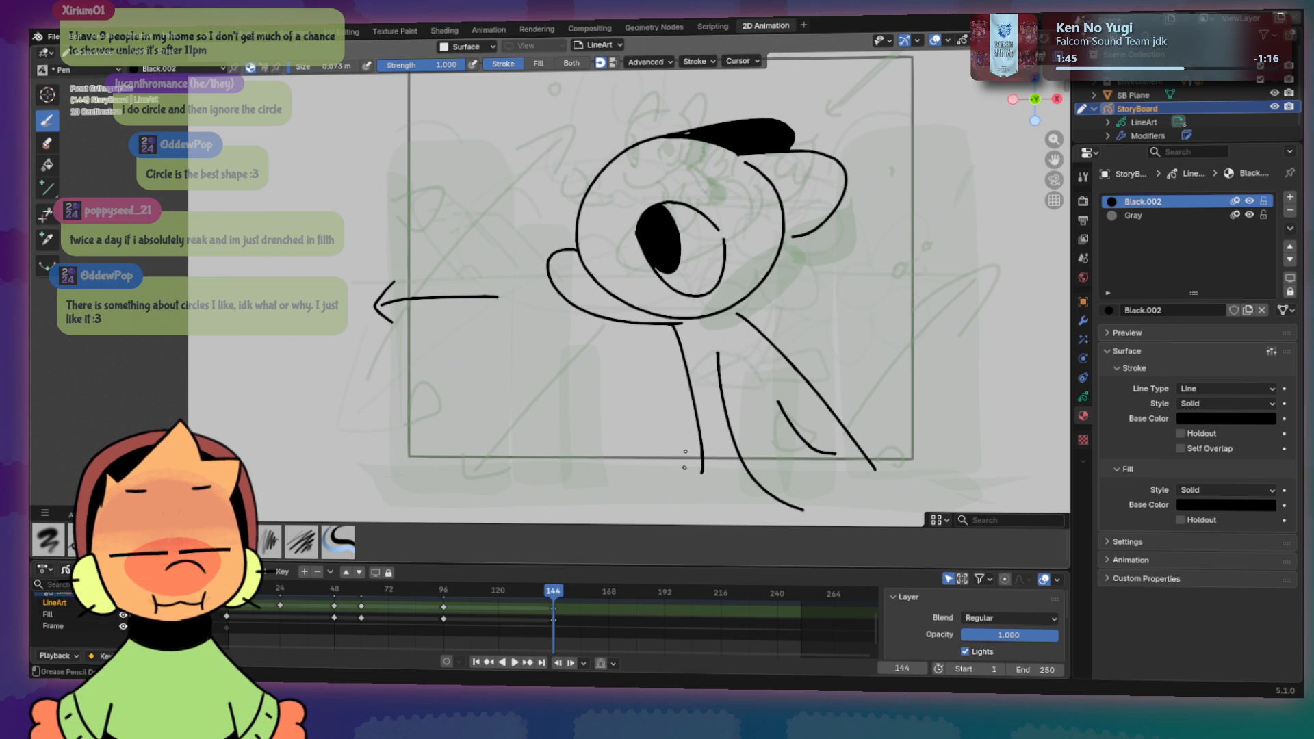
key(ctrl+z)
drag(680, 327, 674, 467)
key(ctrl+z)
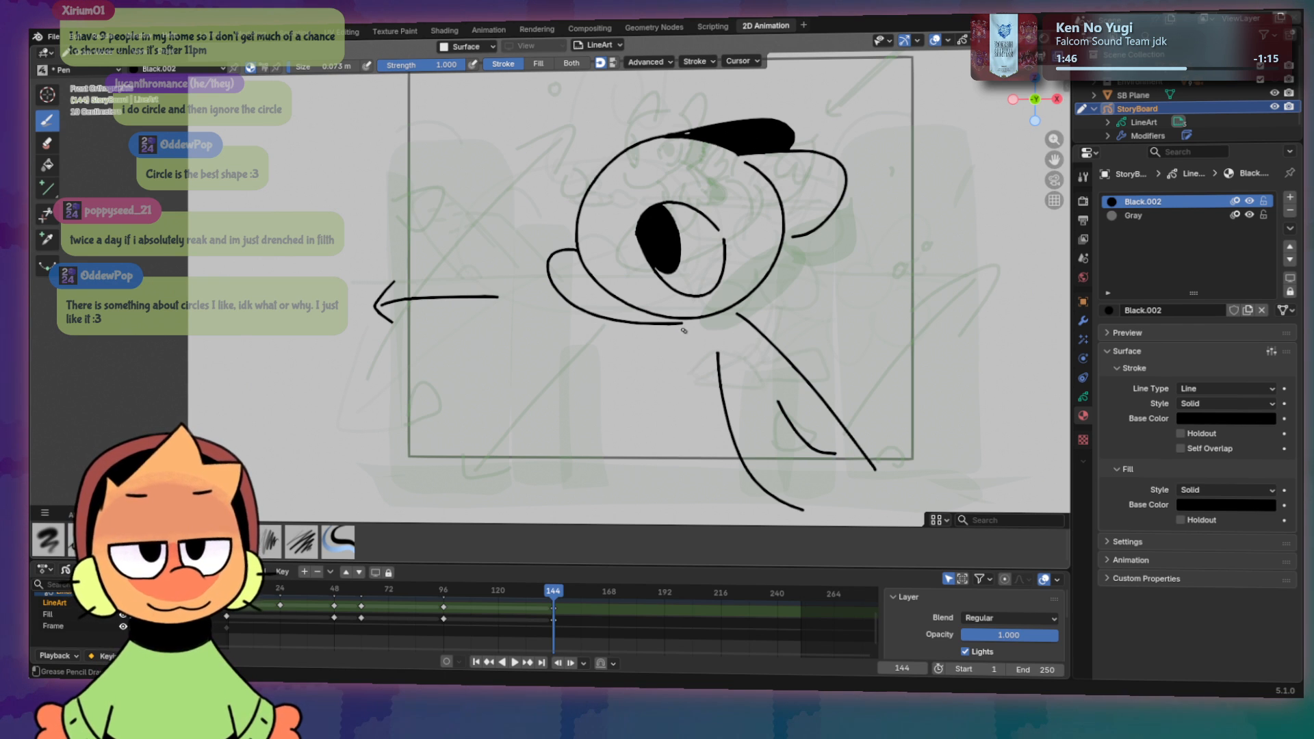
mouse_move(681, 326)
mouse_down()
mouse_move(720, 483)
mouse_move(718, 459)
mouse_up()
key(ctrl+z)
key(ctrl+z)
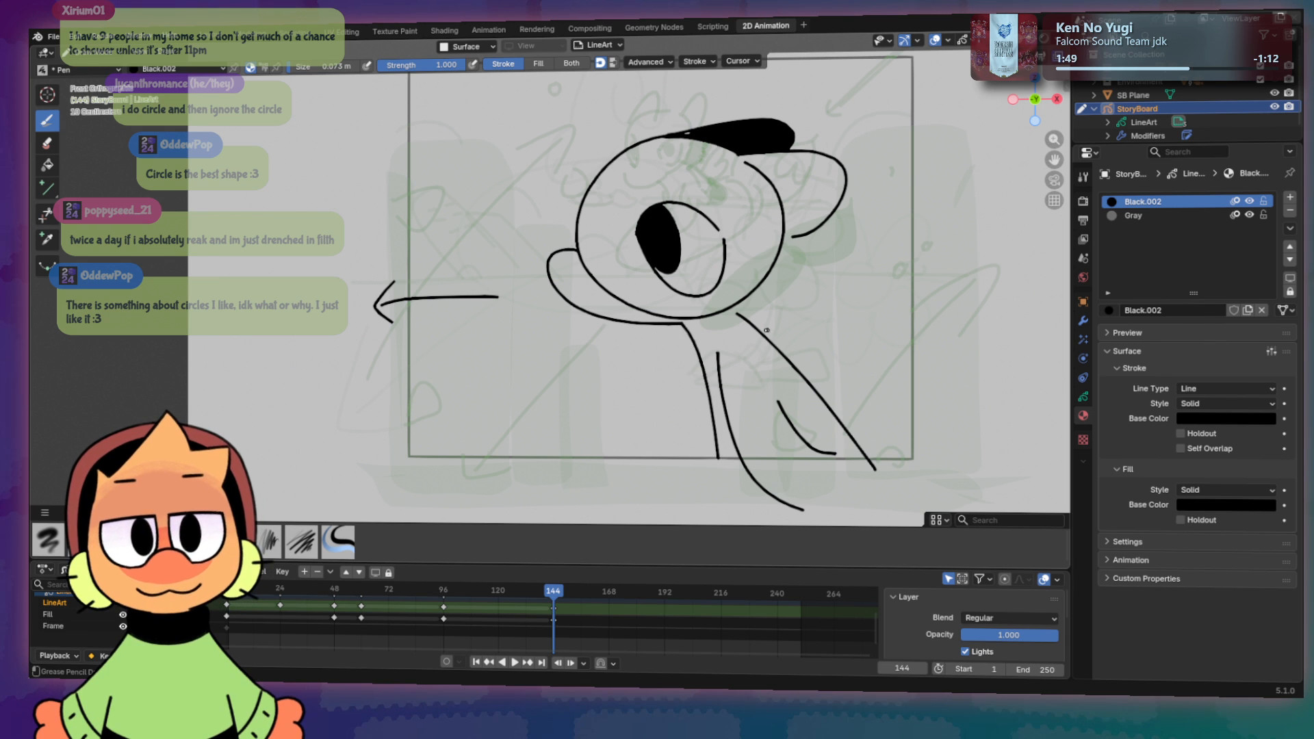
key(ctrl+z)
drag(682, 325, 714, 470)
key(ctrl+z)
drag(682, 324, 707, 479)
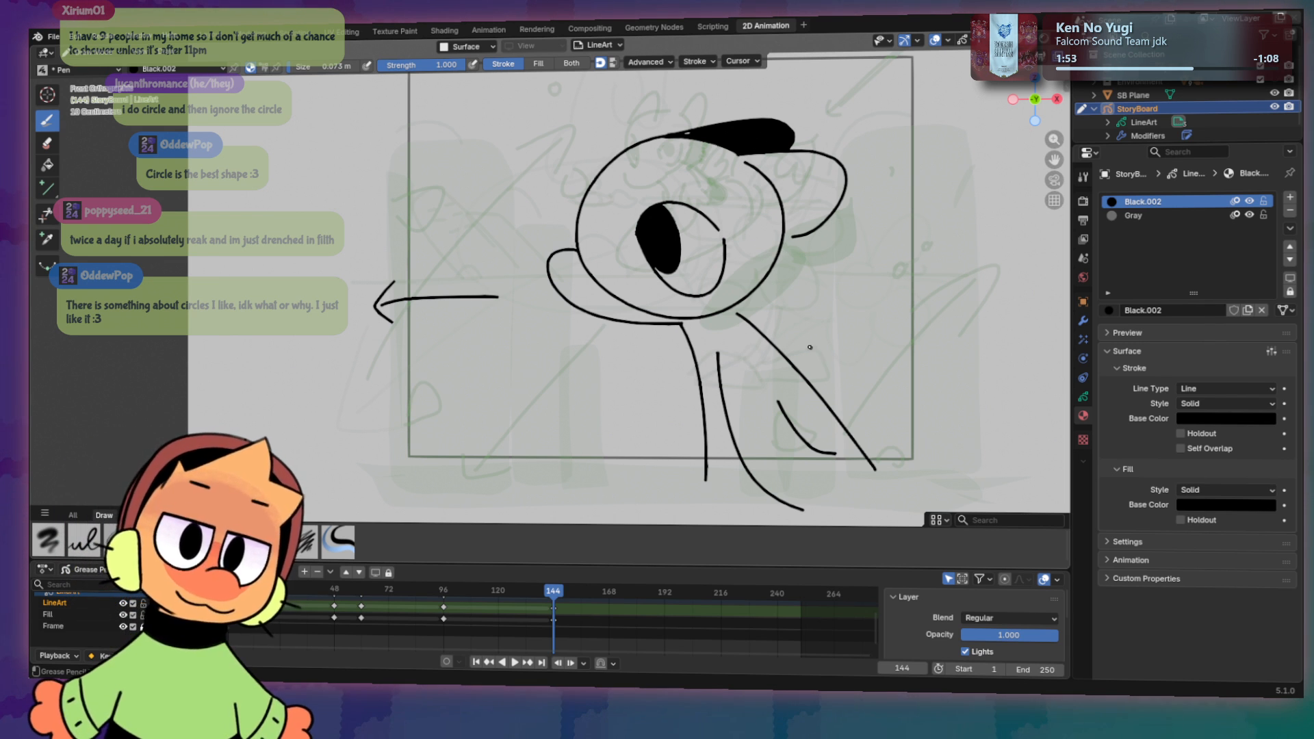
Step: Redraw the back line slightly farther out from the arm, and erase the earlier inner line
drag(738, 310, 899, 484)
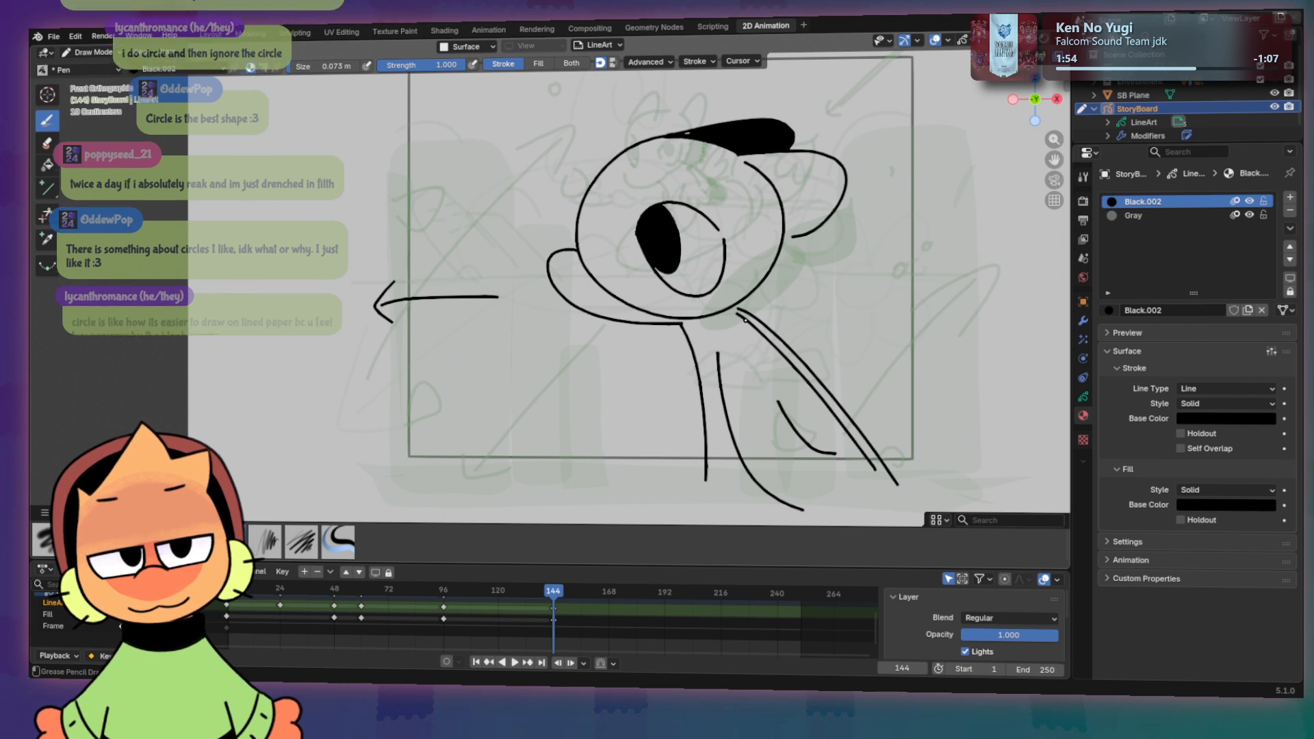
key(e)
mouse_move(804, 381)
mouse_down()
mouse_move(761, 340)
mouse_move(869, 465)
mouse_up()
key(ctrl+z)
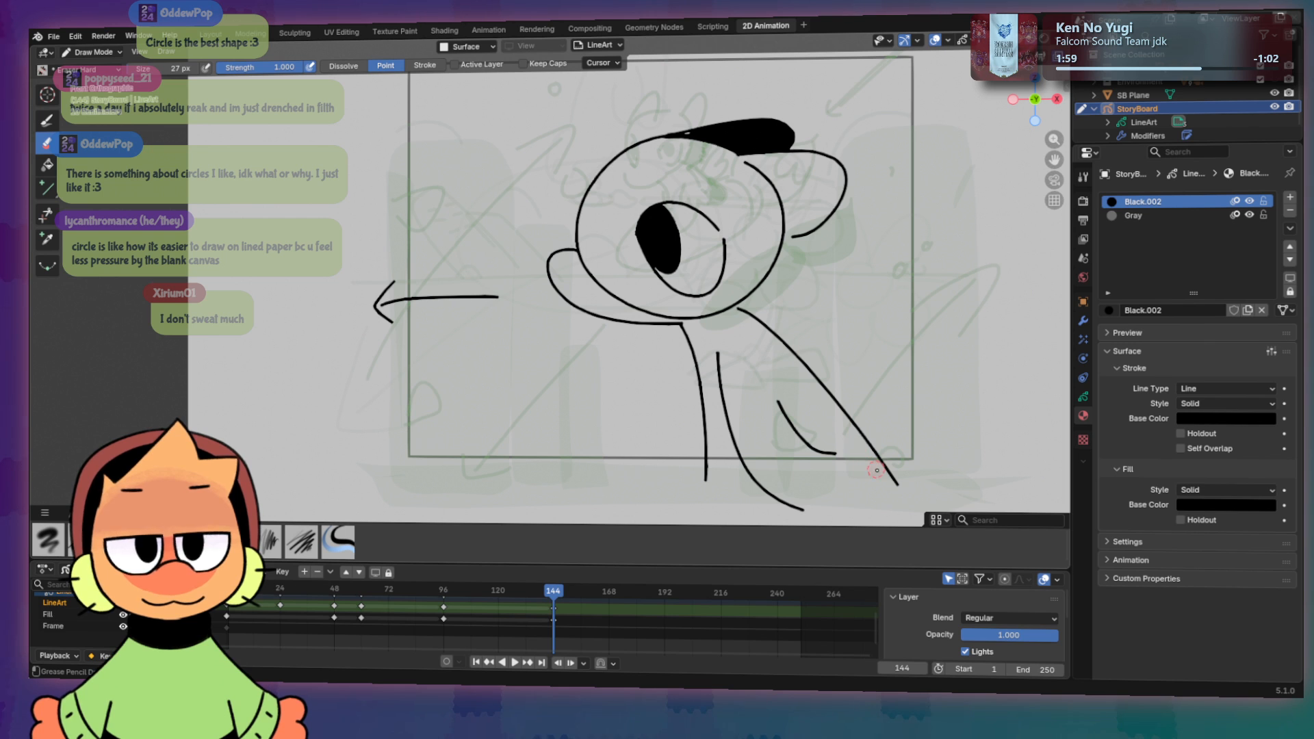
Step: Try drawing a paw with several rounded fingers at the end of the arm
key(d)
mouse_move(807, 509)
mouse_down()
mouse_move(841, 517)
mouse_move(825, 531)
mouse_move(858, 490)
mouse_move(852, 464)
mouse_move(813, 452)
mouse_up()
key(ctrl+z)
key(ctrl+z)
key(ctrl+z)
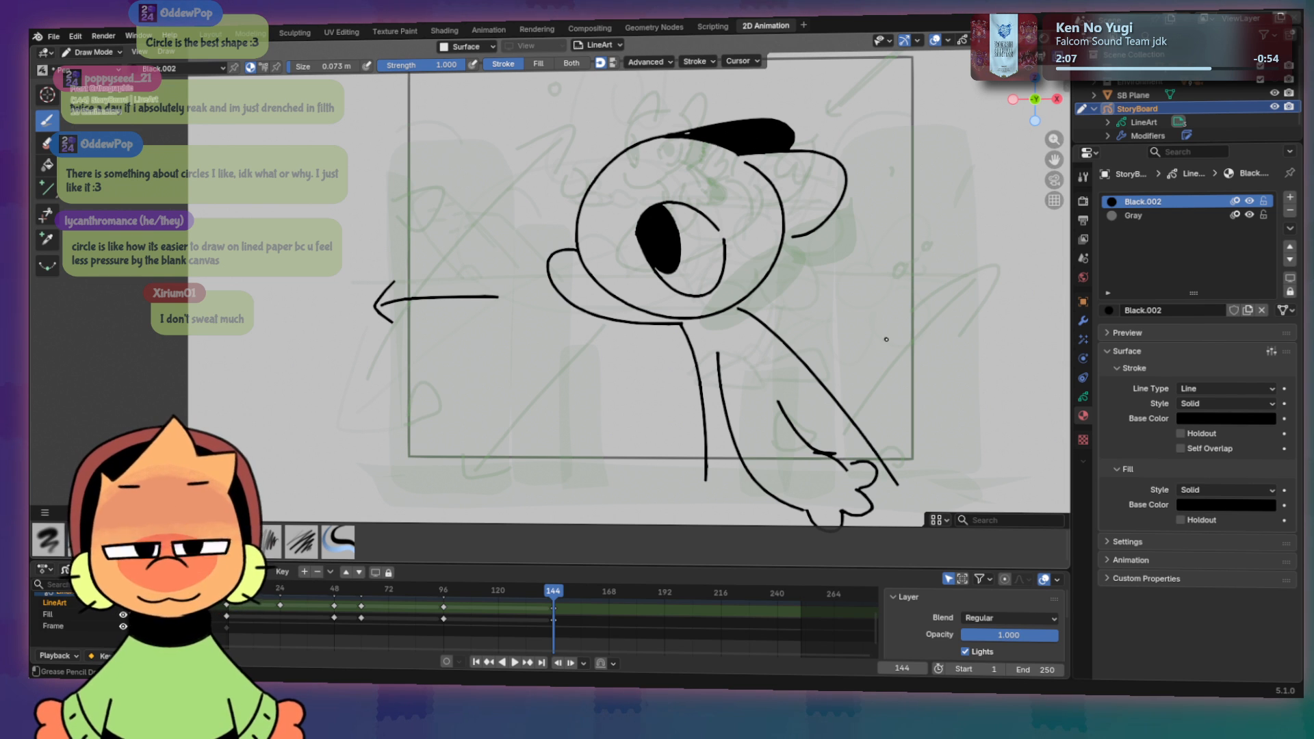
key(ctrl+z)
key(ctrl+z)
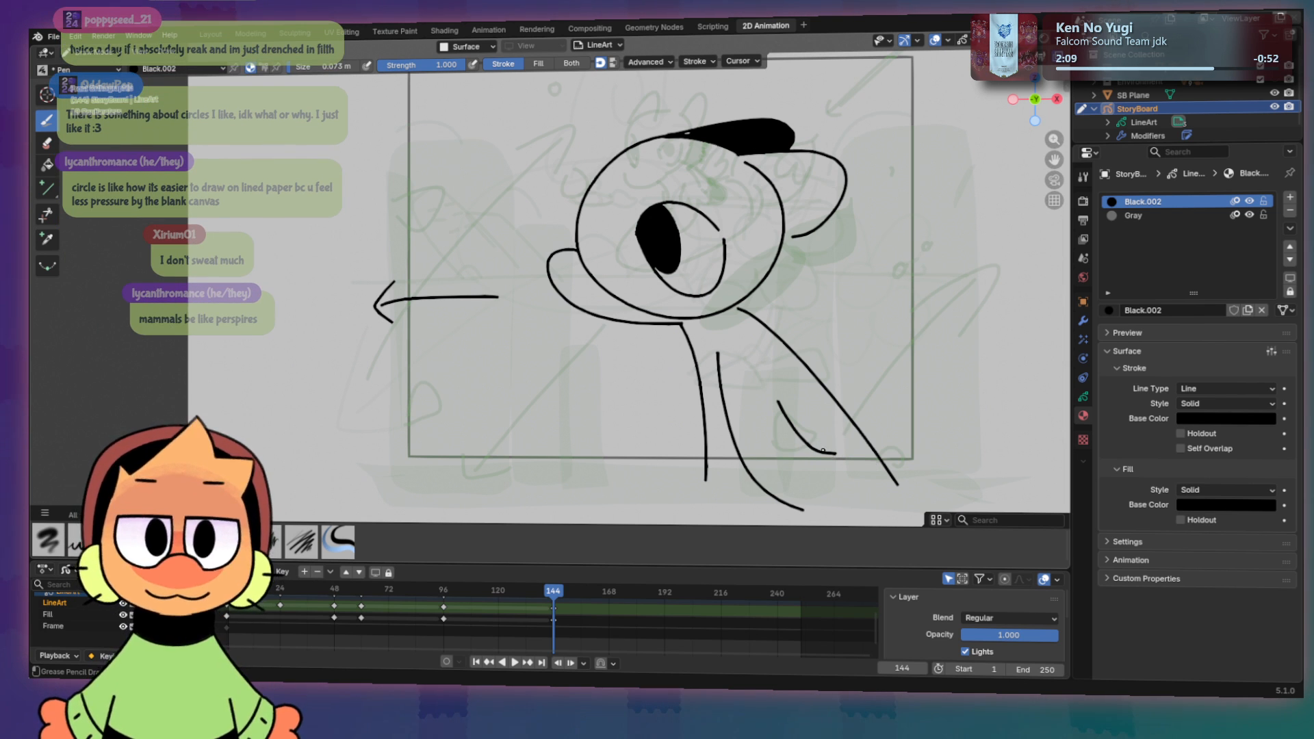
key(ctrl+z)
Step: Try a second paw version with a curved wrist line leading down to small rounded fingers
drag(817, 452, 843, 505)
key(ctrl+z)
drag(819, 451, 855, 507)
shift+middle_drag(892, 433, 873, 357)
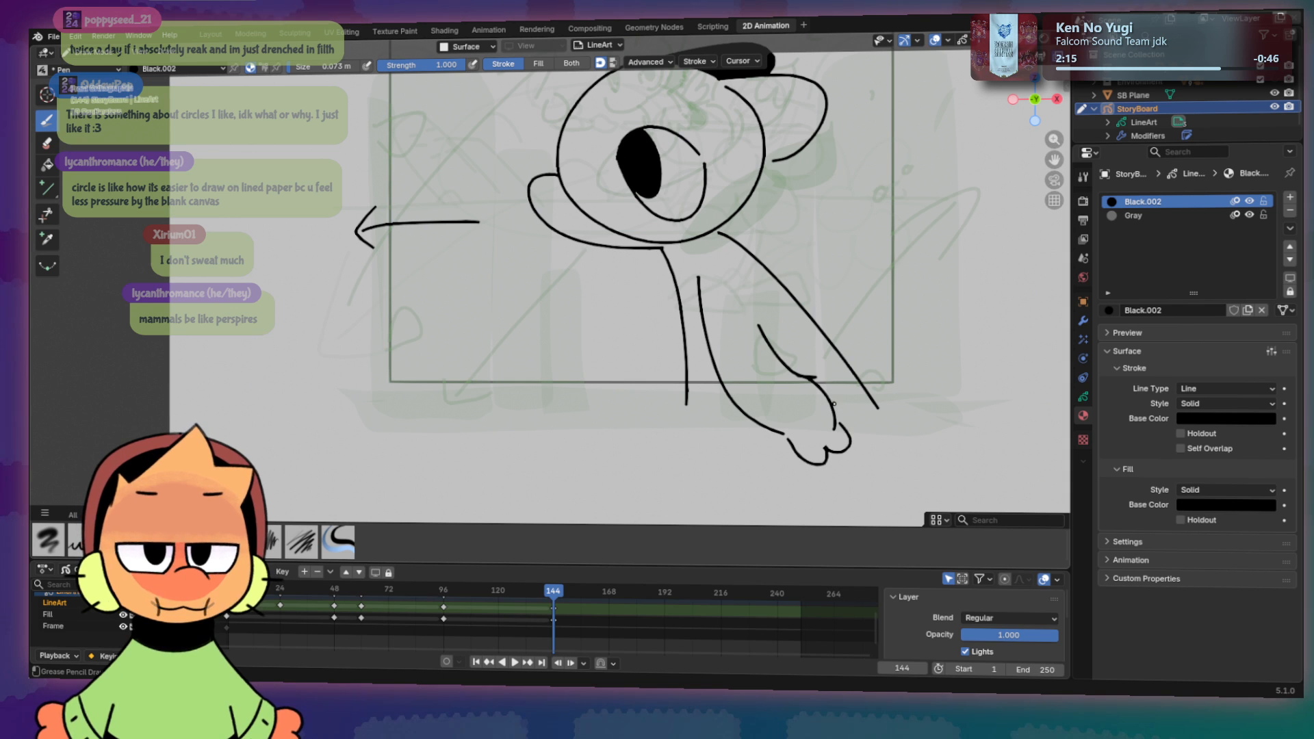
key(ctrl+z)
key(ctrl+z)
Step: Redraw the paw with a longer lower finger and a rounded upper finger, and scribble the lower fingertip solid black
mouse_move(809, 378)
mouse_down()
mouse_move(841, 398)
mouse_move(841, 467)
mouse_move(784, 439)
mouse_move(831, 430)
mouse_move(835, 413)
mouse_up()
key(ctrl+z)
key(ctrl+z)
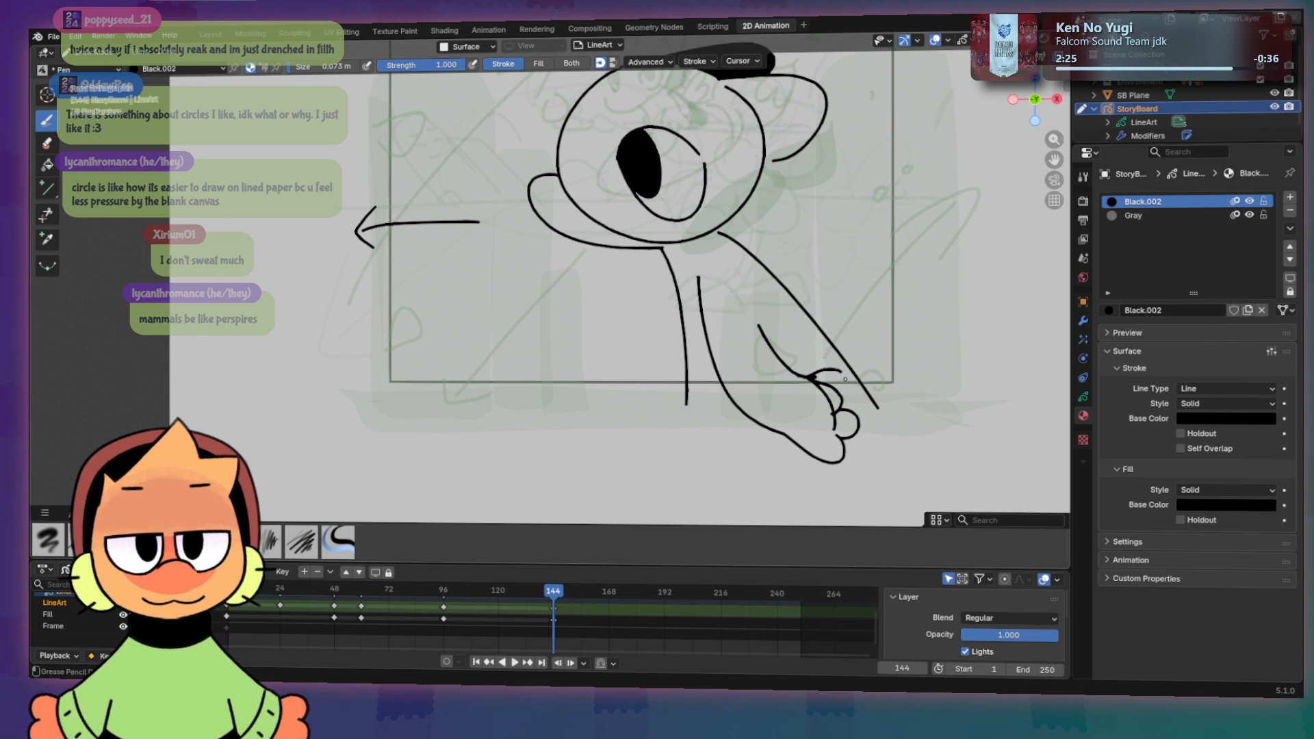
mouse_move(842, 403)
ctrl+mouse_down()
mouse_move(829, 384)
mouse_move(855, 402)
mouse_move(849, 448)
mouse_move(848, 426)
ctrl+mouse_up()
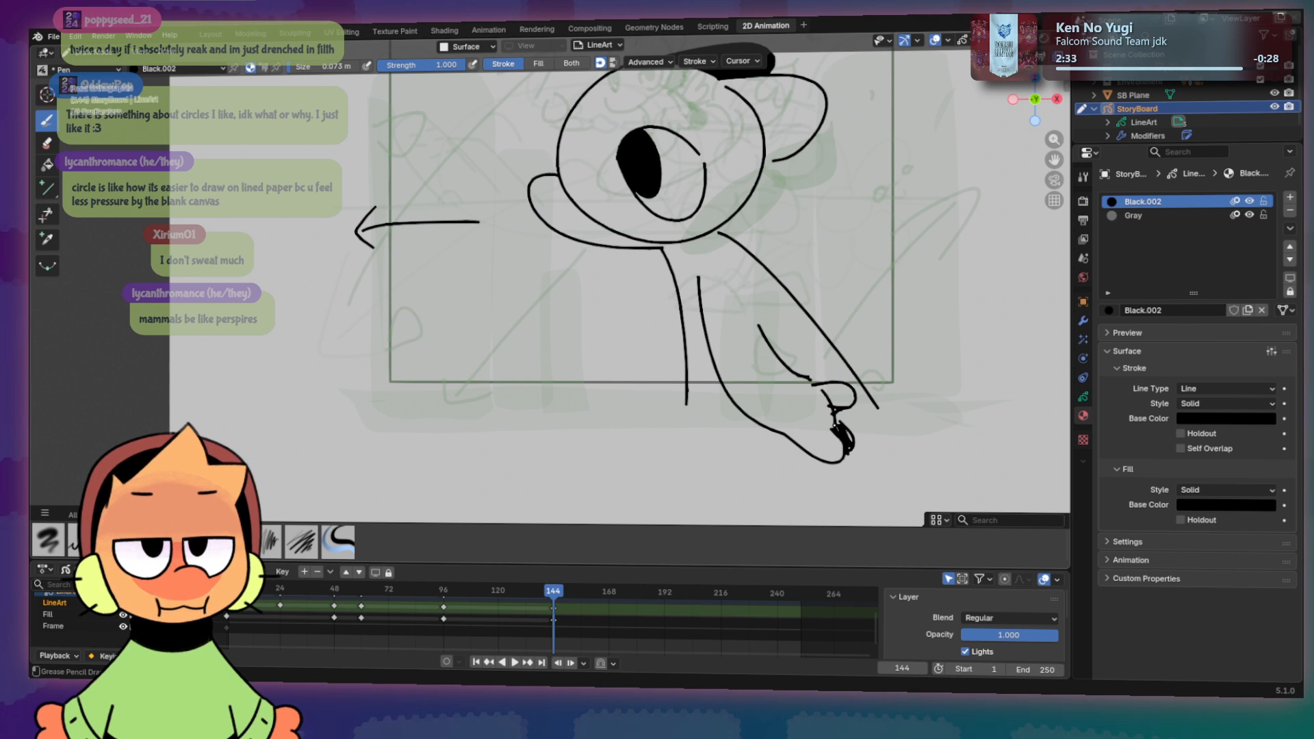
Step: Erase the forearm's upper line and try redrawing it as a curve from the upper arm toward the paw
key(e)
mouse_move(781, 359)
mouse_down()
mouse_move(808, 383)
mouse_move(760, 328)
mouse_up()
key(d)
mouse_move(819, 387)
mouse_down()
mouse_move(743, 315)
mouse_move(795, 384)
mouse_up()
key(ctrl+z)
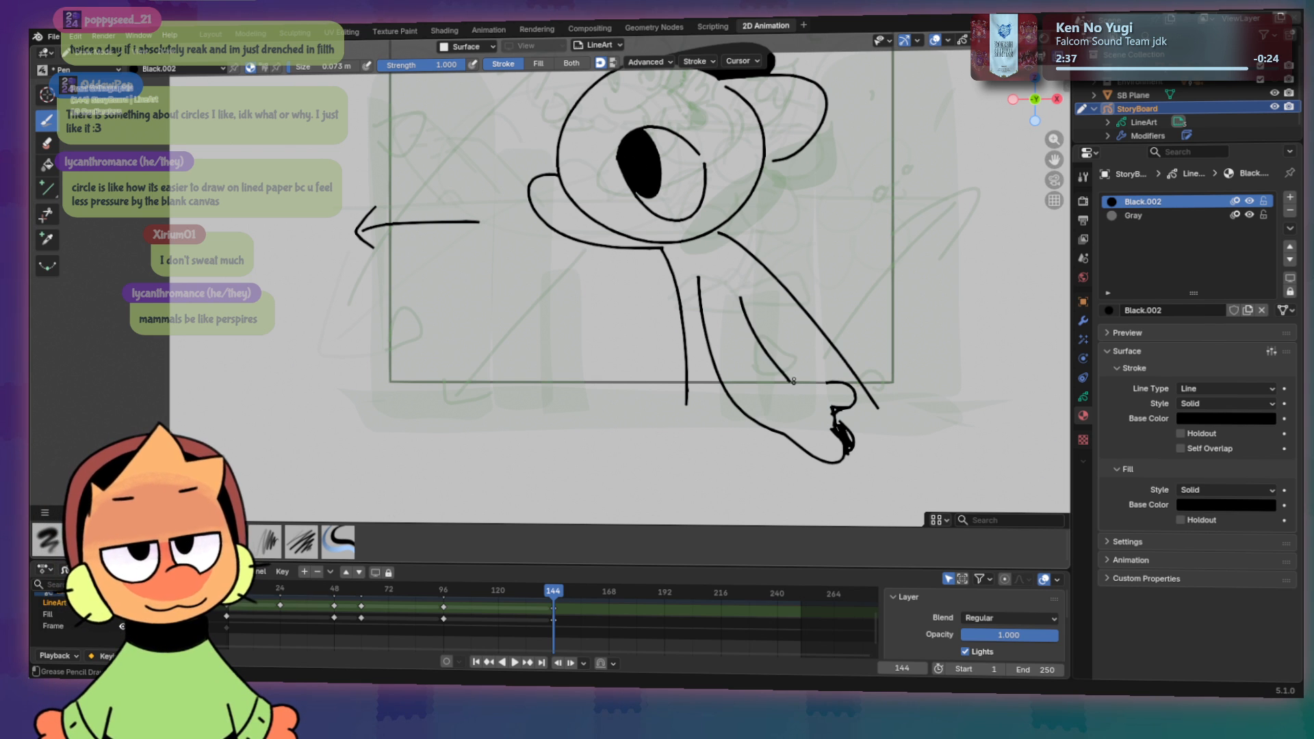
key(ctrl+z)
drag(752, 330, 812, 388)
key(ctrl+z)
drag(746, 303, 813, 378)
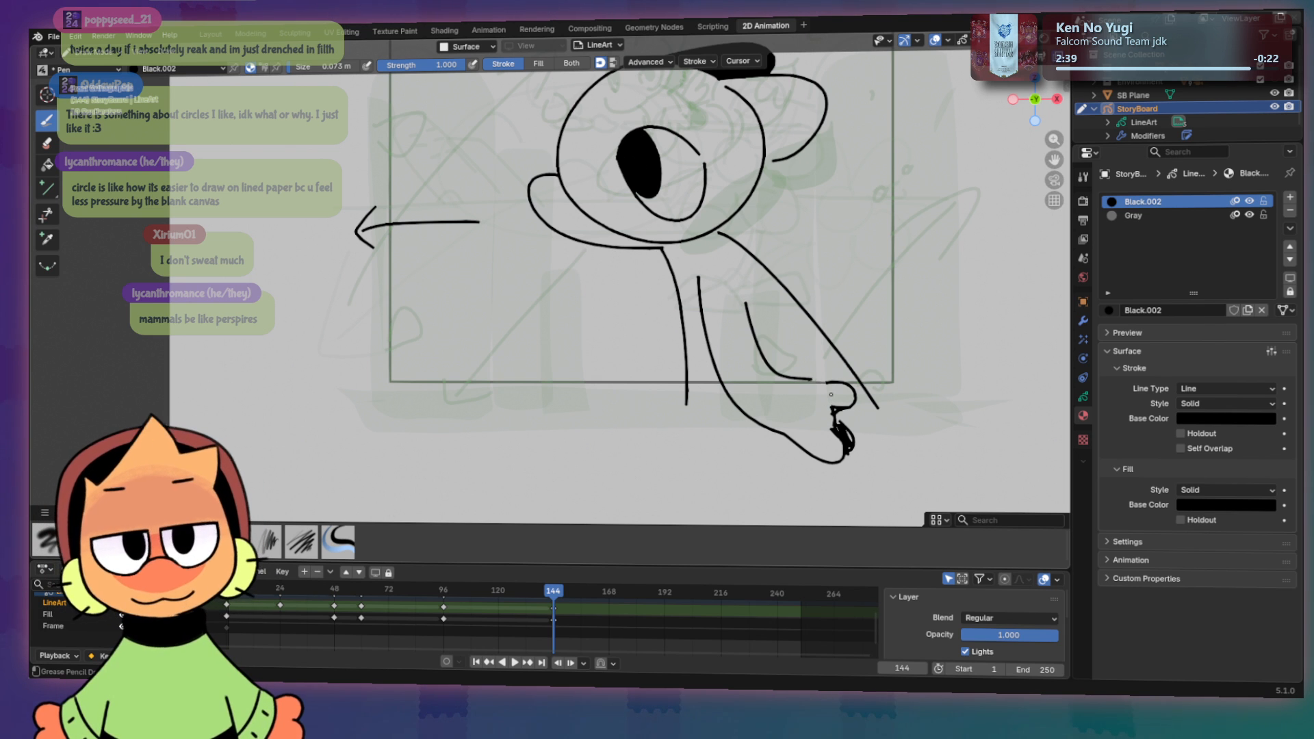
key(ctrl+z)
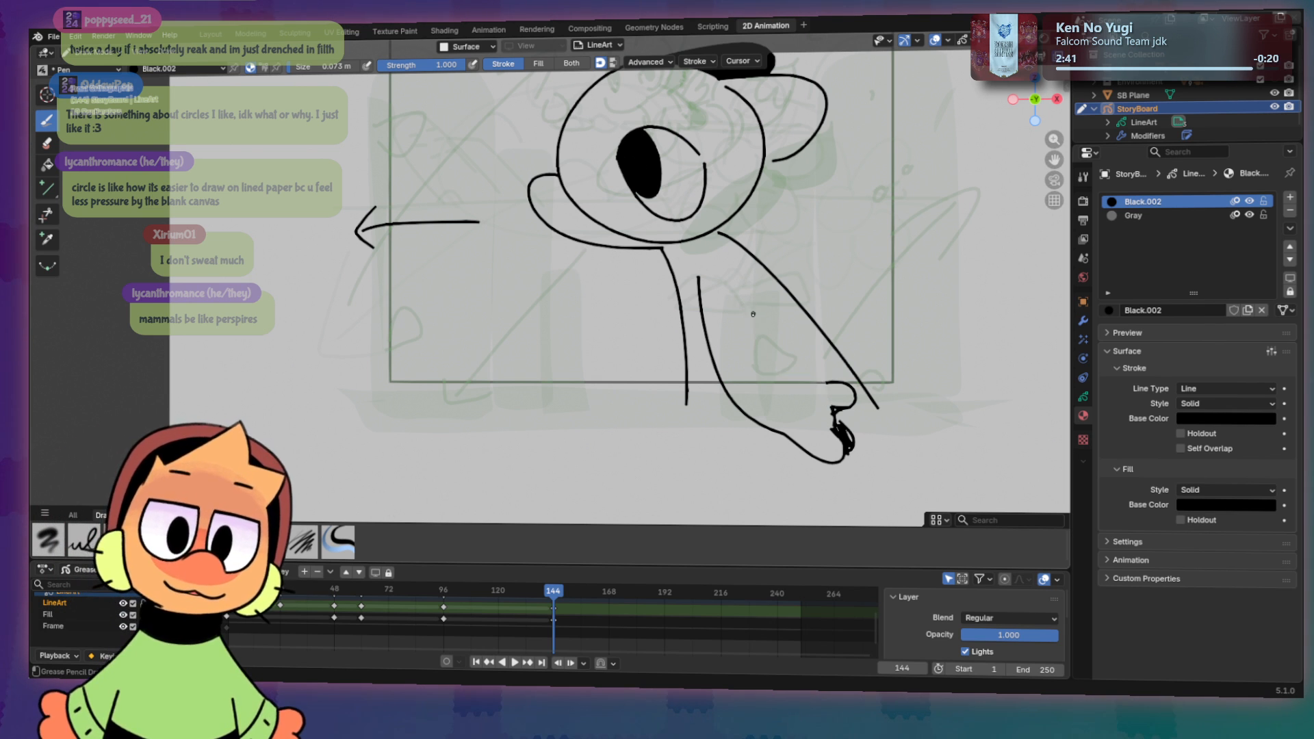
Step: Draw the arm's inner line down to the wrist, replacing the old paw with a small one with short rounded fingers
mouse_move(746, 288)
mouse_down()
mouse_move(804, 413)
mouse_move(842, 445)
mouse_move(807, 463)
mouse_up()
key(e)
key(b)
mouse_move(733, 400)
mouse_down()
mouse_move(824, 470)
mouse_move(809, 461)
mouse_move(822, 469)
mouse_move(832, 442)
mouse_move(811, 413)
mouse_move(836, 443)
mouse_move(787, 446)
mouse_move(740, 410)
mouse_up()
key(ctrl+z)
key(ctrl+z)
key(ctrl+z)
key(ctrl+z)
key(ctrl+z)
Step: Erase the detached paw and redraw it with three rounded fingers joined directly to the arm lines
key(e)
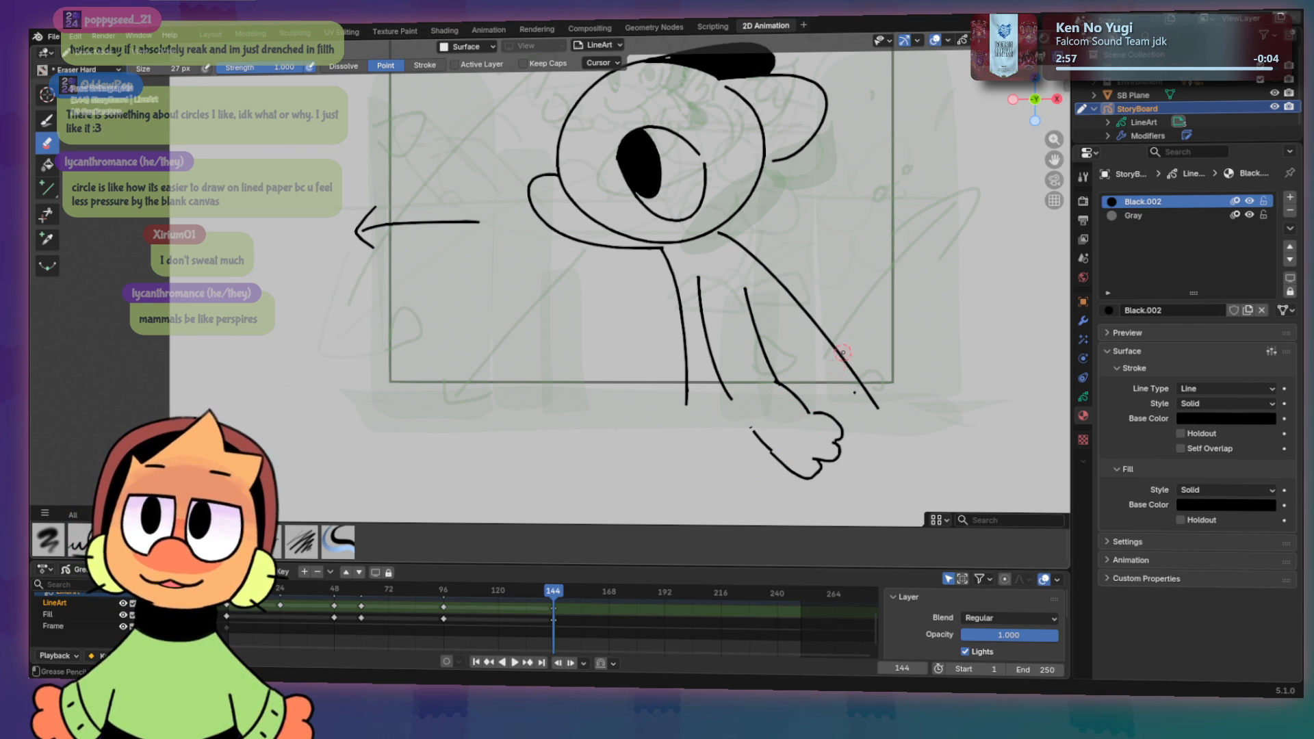
mouse_move(864, 284)
shift+middle_down()
mouse_move(863, 401)
mouse_move(873, 293)
shift+middle_up()
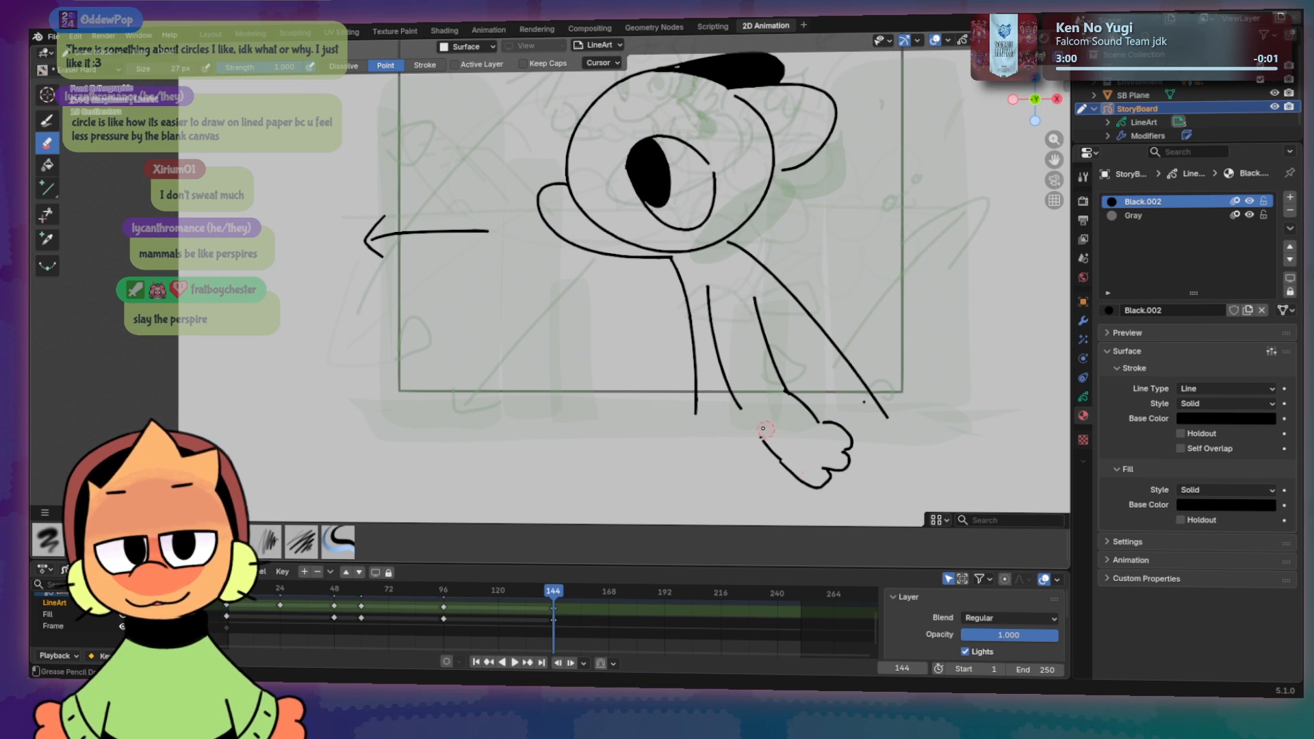
mouse_move(764, 429)
mouse_down()
mouse_move(825, 476)
mouse_move(830, 443)
mouse_up()
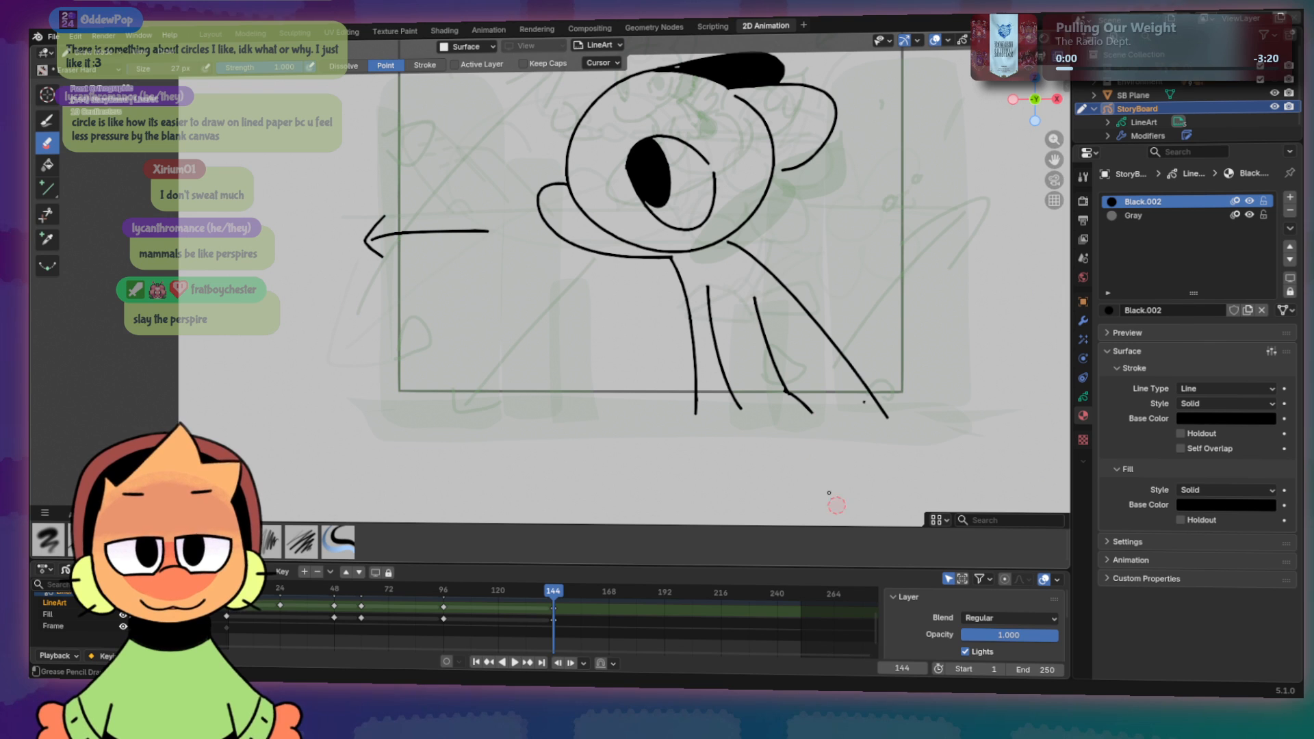
key(d)
mouse_move(743, 411)
mouse_down()
mouse_move(797, 466)
mouse_move(778, 457)
mouse_move(816, 422)
mouse_up()
key(ctrl+z)
key(ctrl+z)
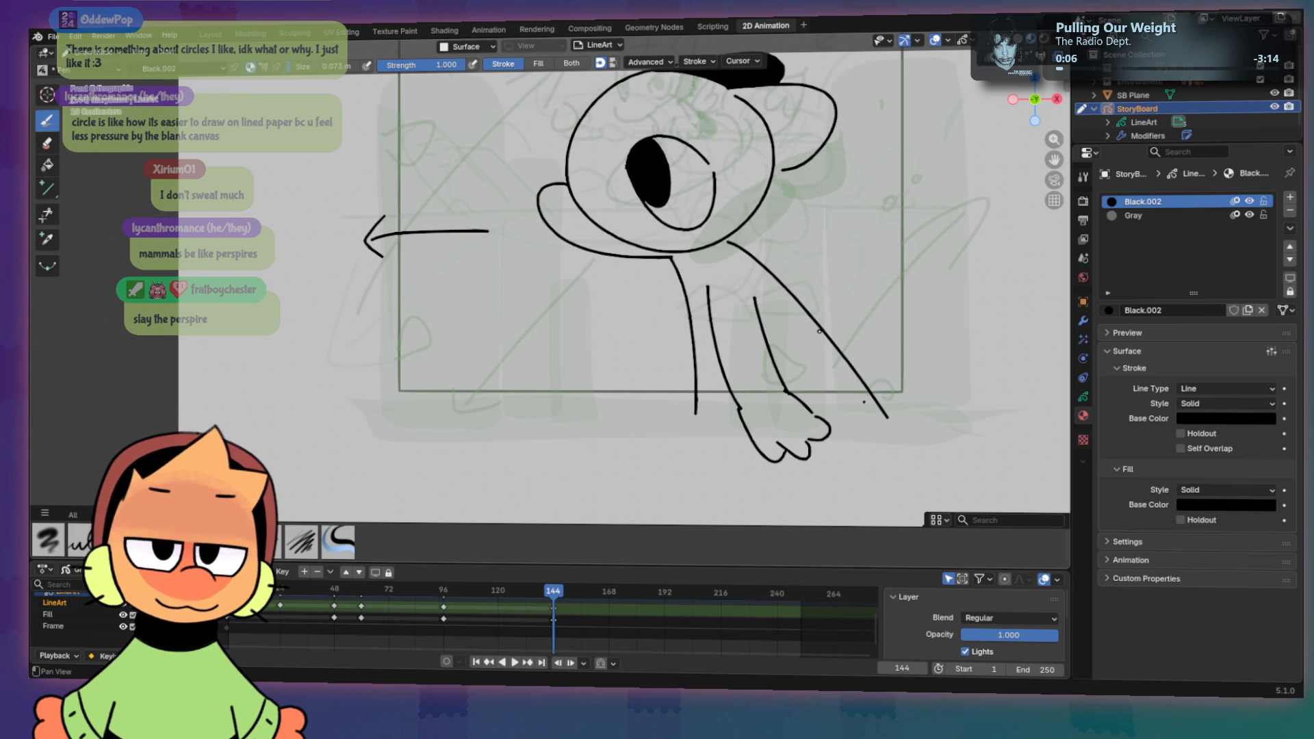
Step: Draw the belly line curving down from the torso into the front leg, ending in a rounded foot below the frame
mouse_move(819, 331)
shift+middle_down()
mouse_move(836, 430)
mouse_move(812, 351)
shift+middle_up()
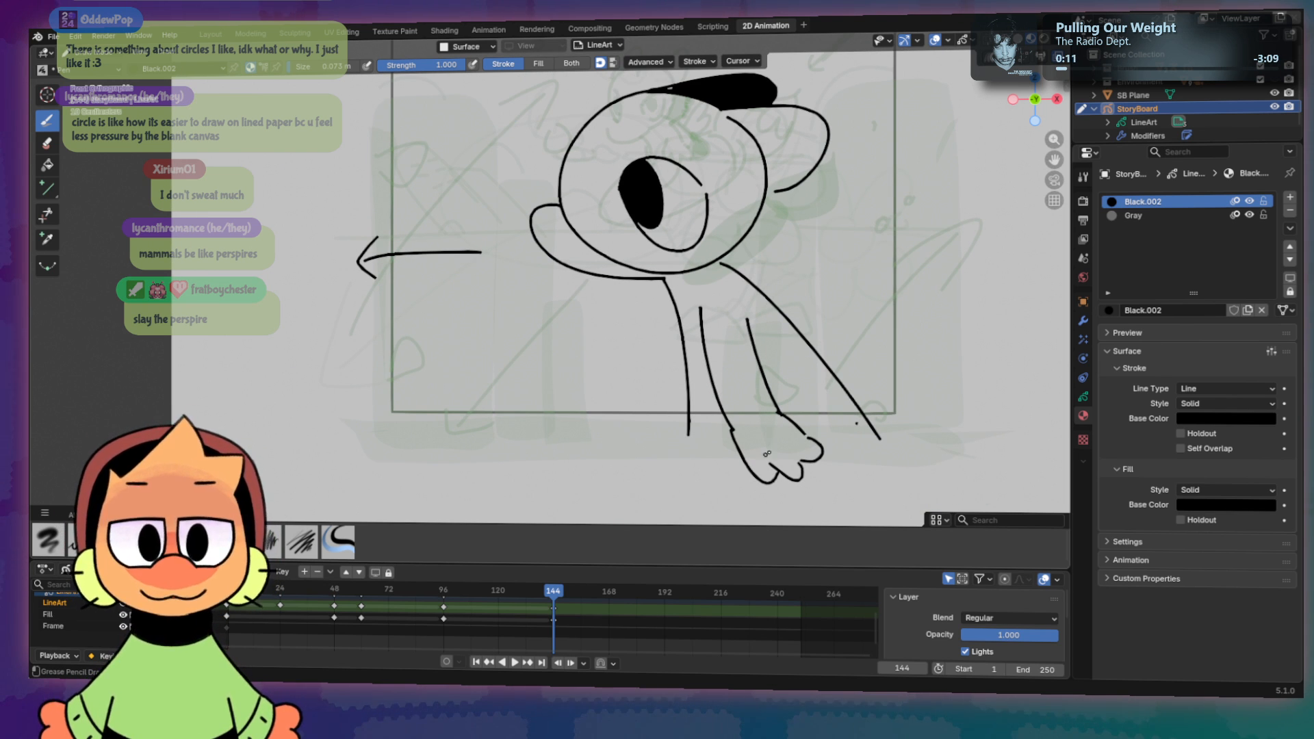
shift+middle_drag(825, 386, 823, 303)
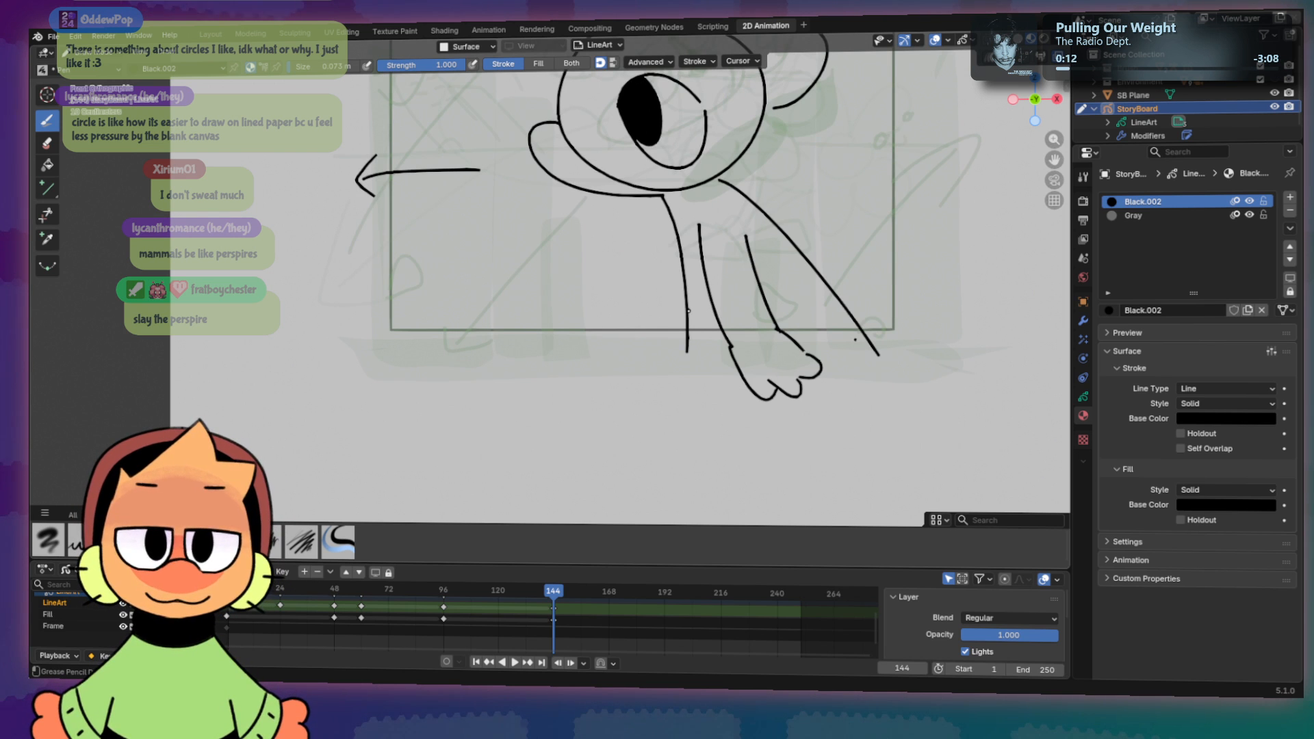
mouse_move(687, 324)
mouse_down()
mouse_move(676, 450)
mouse_move(666, 357)
mouse_move(690, 436)
mouse_move(731, 463)
mouse_move(758, 461)
mouse_up()
key(ctrl+z)
key(ctrl+z)
key(ctrl+z)
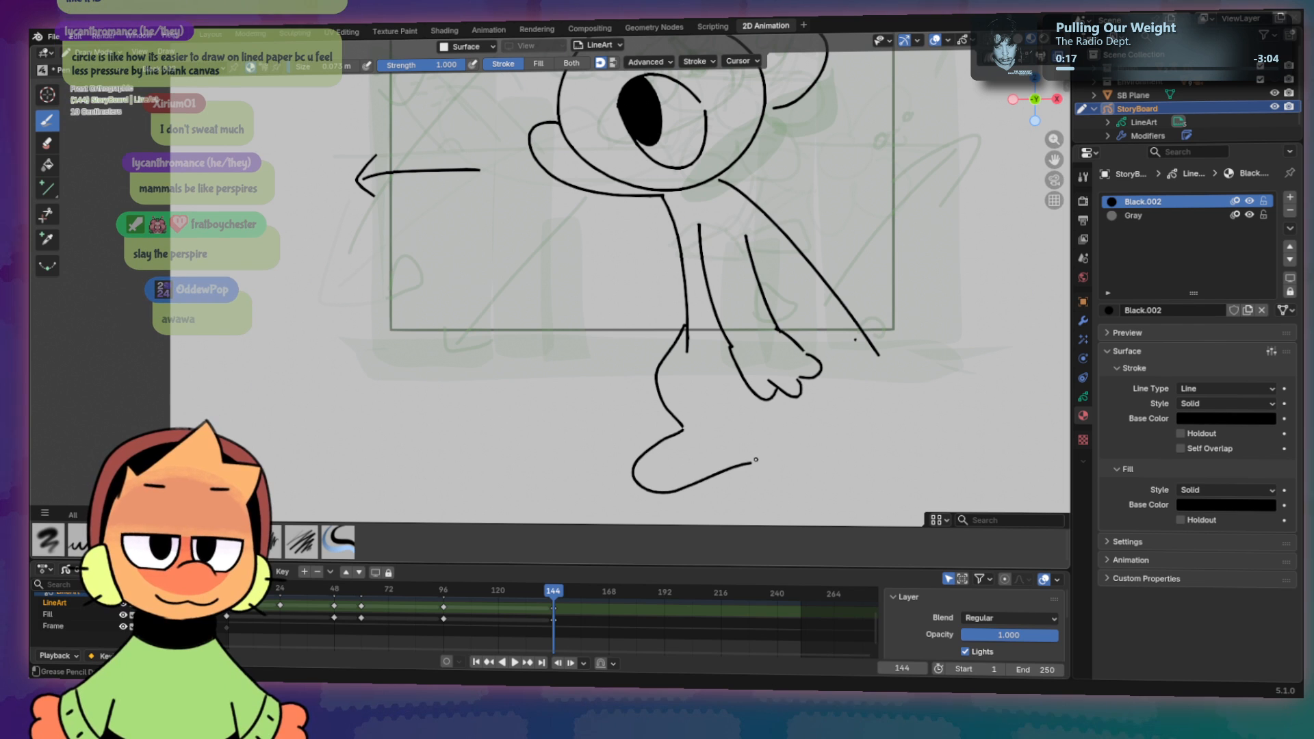
key(ctrl+z)
mouse_move(677, 432)
mouse_down()
mouse_move(658, 441)
mouse_move(737, 471)
mouse_move(815, 441)
mouse_up()
Step: Draw a low arched line between the legs, running from the front foot back toward the rear leg
key(ctrl+z)
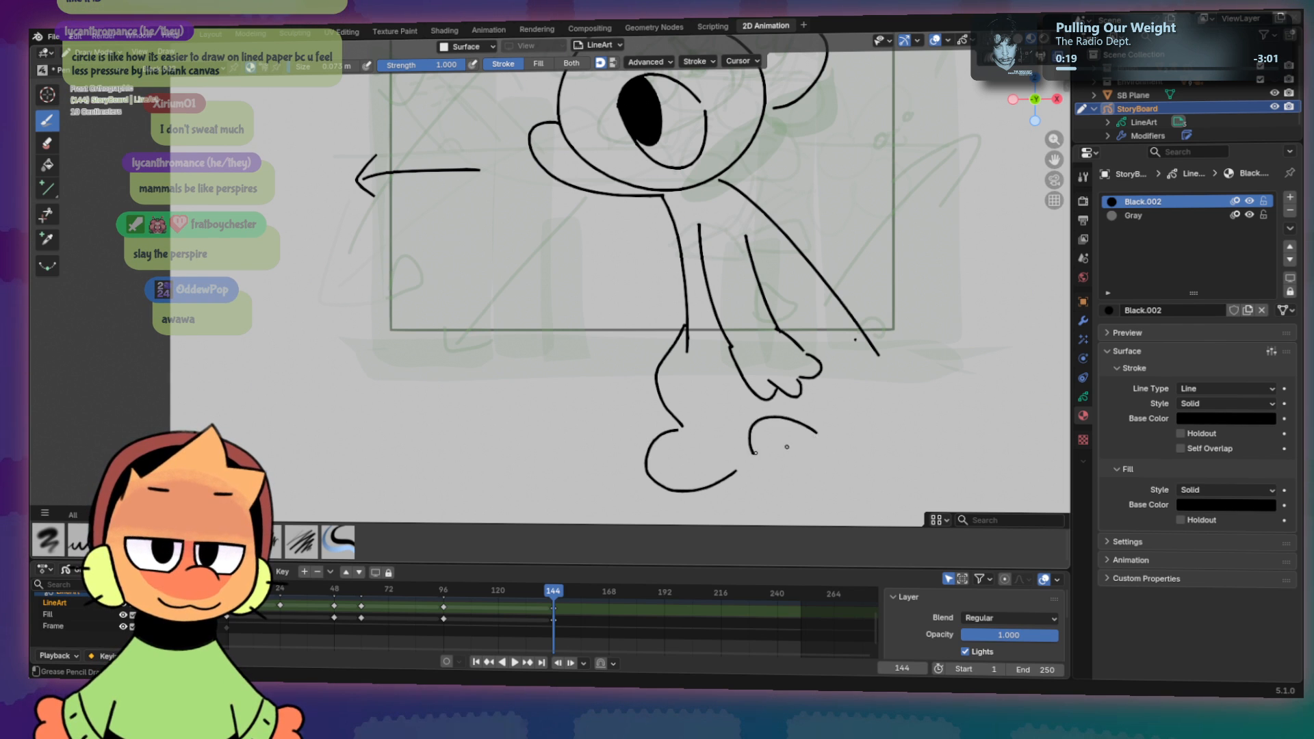
key(ctrl+z)
mouse_move(734, 450)
mouse_down()
mouse_move(849, 441)
mouse_move(920, 487)
mouse_up()
key(ctrl+z)
drag(850, 443, 944, 479)
key(ctrl+z)
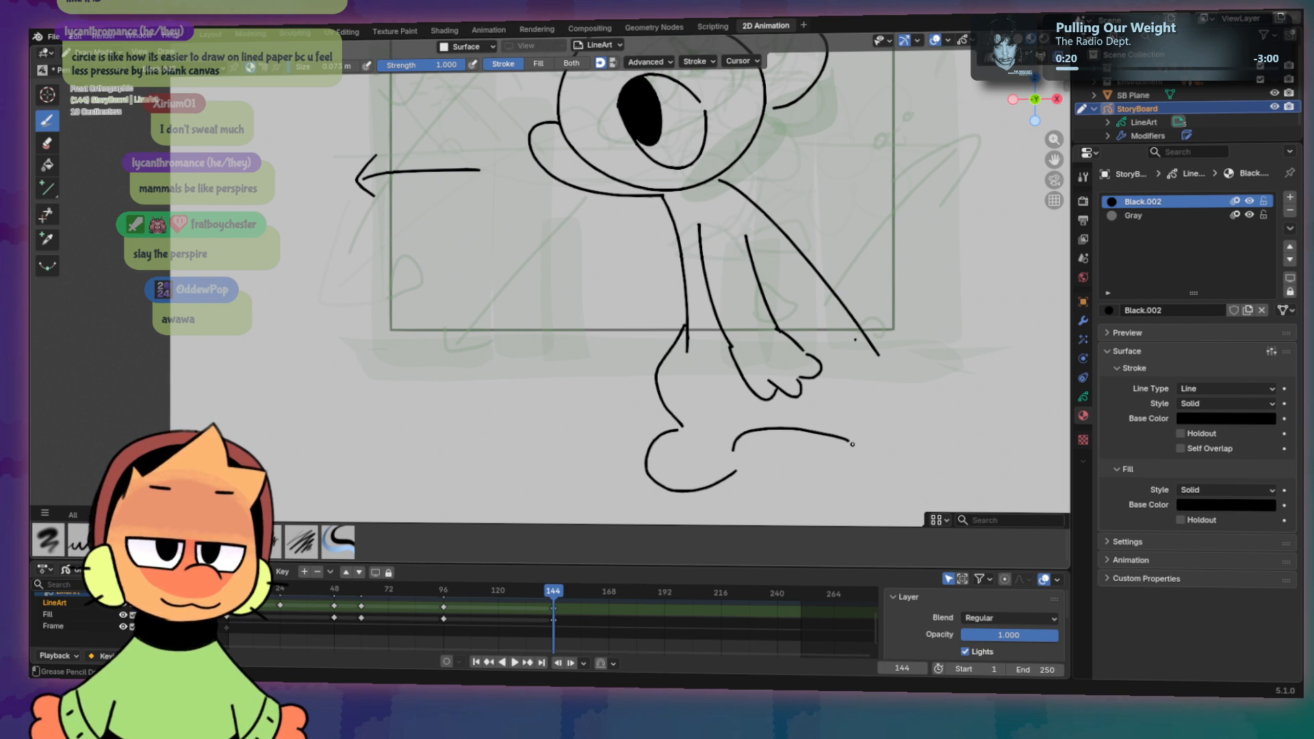
Step: Complete the rear leg with a rounded foot and an extended back line, and add a tail with rounded tufts behind it
mouse_move(852, 443)
mouse_down()
mouse_move(964, 471)
mouse_move(904, 494)
mouse_move(923, 415)
mouse_up()
key(ctrl+z)
key(ctrl+z)
mouse_move(876, 358)
mouse_down()
mouse_move(960, 475)
mouse_move(945, 452)
mouse_move(955, 396)
mouse_move(933, 410)
mouse_up()
Step: Draw the far arm hanging in front of the torso from the neck, ending in a small fingered paw
mouse_move(662, 224)
mouse_down()
mouse_move(628, 381)
mouse_move(620, 370)
mouse_up()
key(ctrl+z)
key(ctrl+z)
mouse_move(659, 225)
mouse_down()
mouse_move(616, 348)
mouse_move(623, 383)
mouse_move(659, 369)
mouse_up()
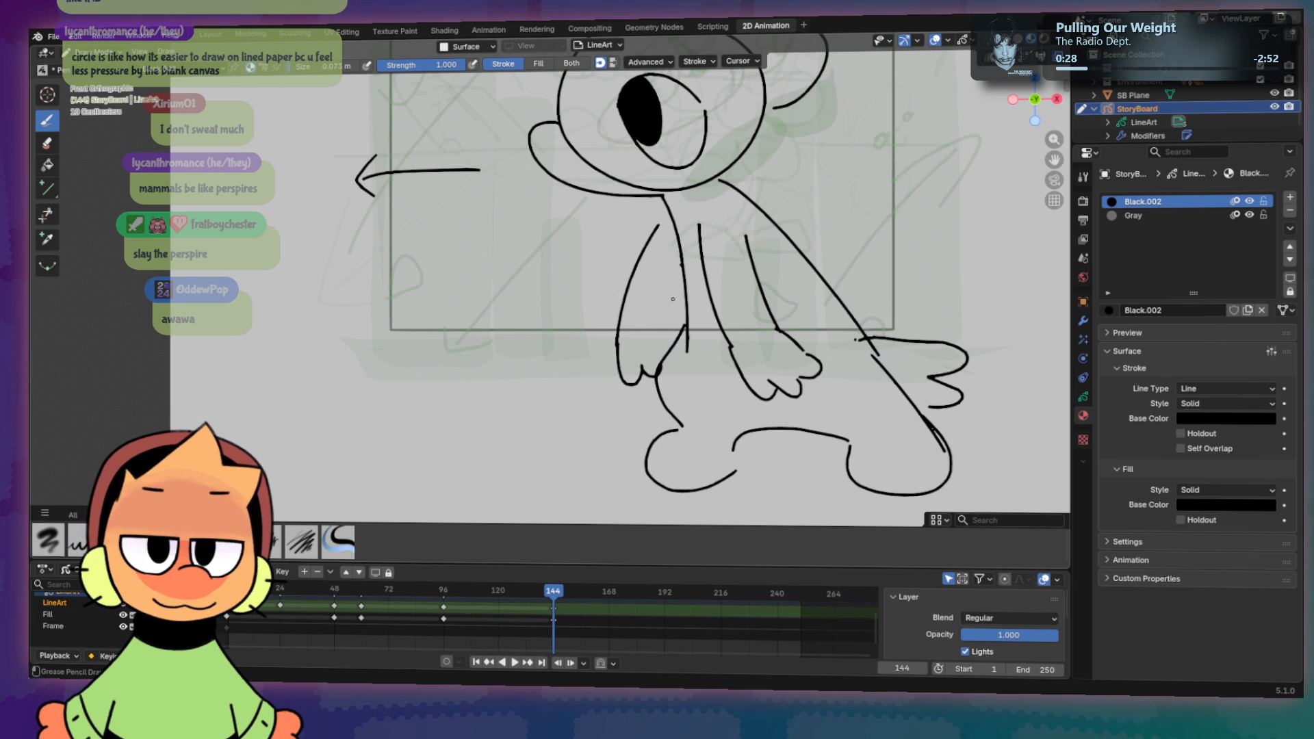
drag(683, 267, 672, 352)
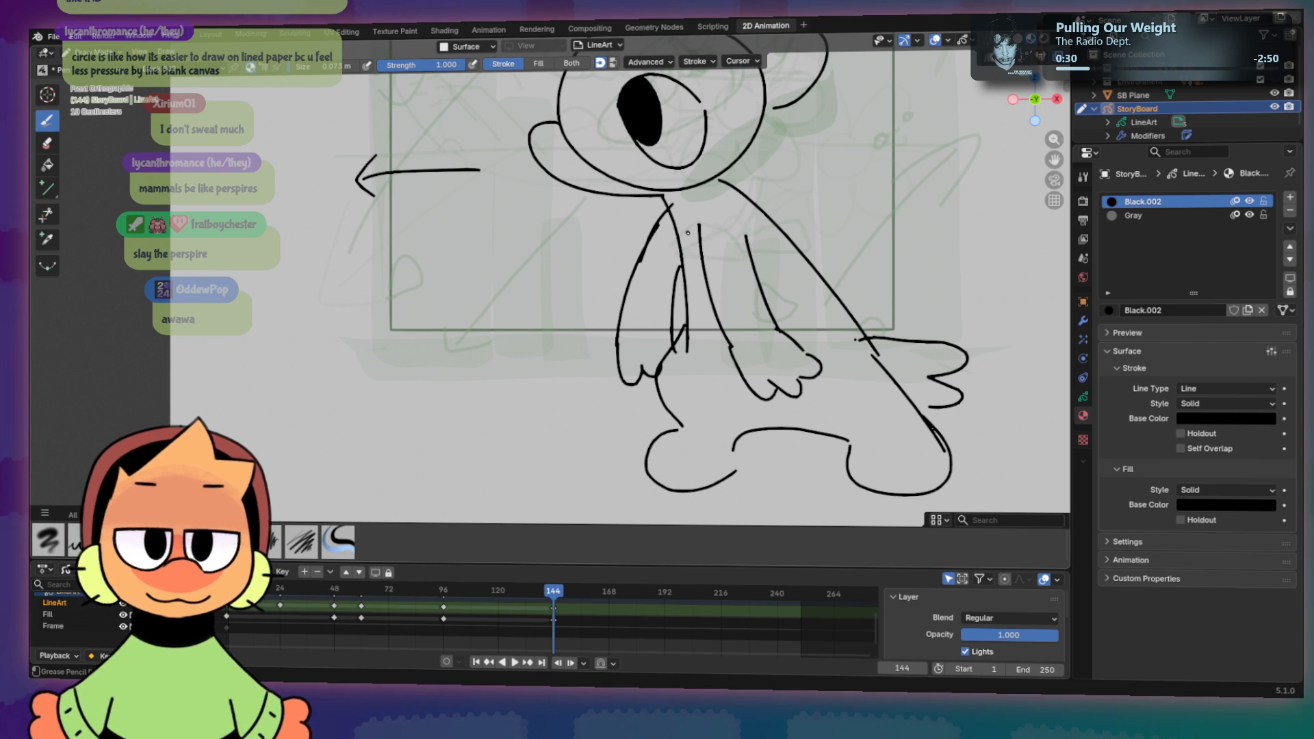
Step: Fill the far arm and its paw with solid black
key(q)
click(664, 294)
click(661, 267)
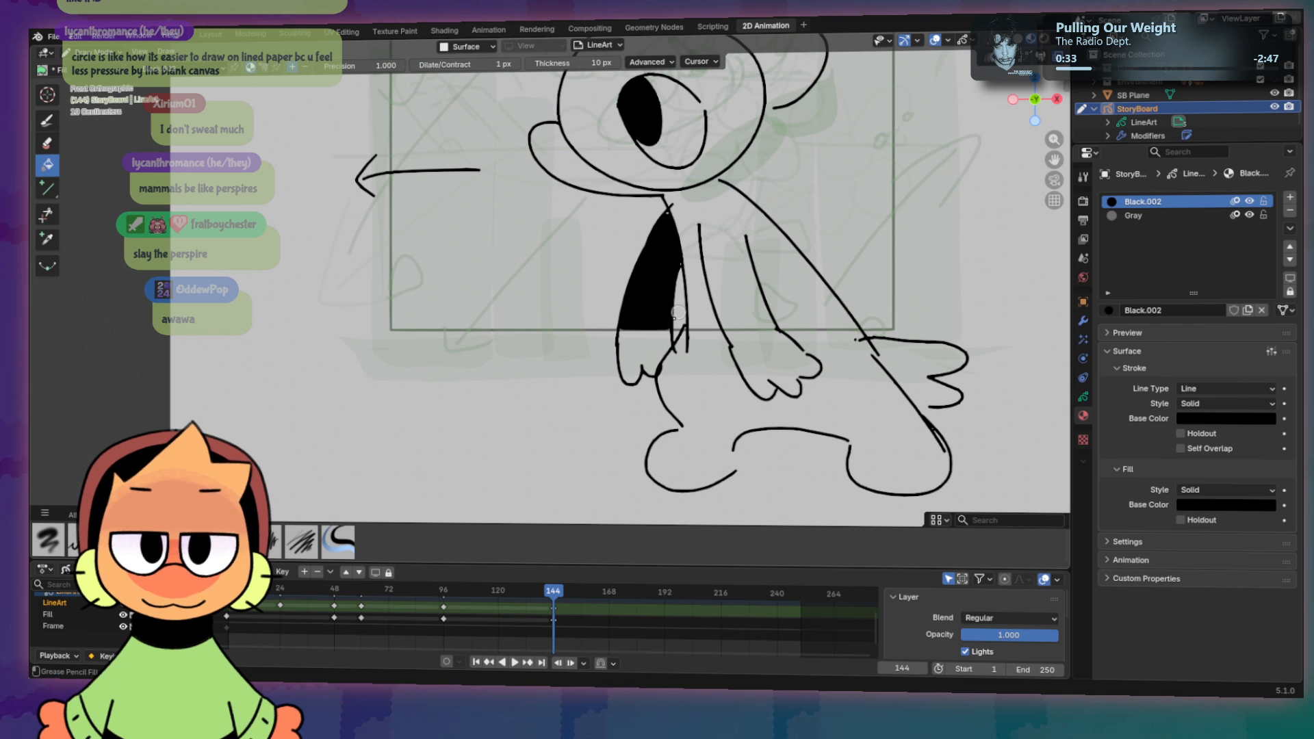
click(654, 341)
Step: Draw an arrow pointing left across the frame's right edge, behind the character's head
key(b)
mouse_move(823, 202)
shift+middle_down()
mouse_move(773, 356)
mouse_move(803, 288)
mouse_move(805, 323)
mouse_move(814, 246)
mouse_move(859, 306)
shift+middle_up()
drag(943, 297, 828, 283)
key(ctrl+z)
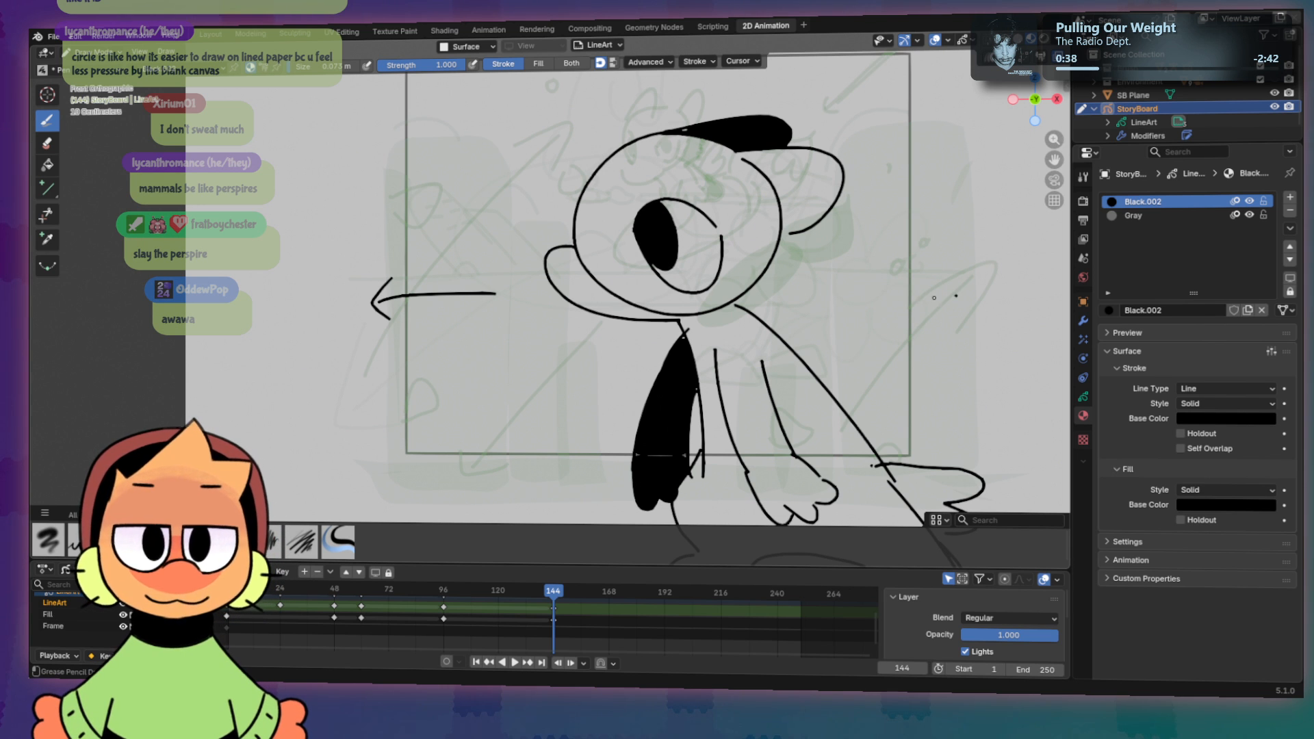
mouse_move(957, 297)
mouse_down()
mouse_move(843, 297)
mouse_move(878, 263)
mouse_up()
shift+middle_drag(978, 221, 929, 292)
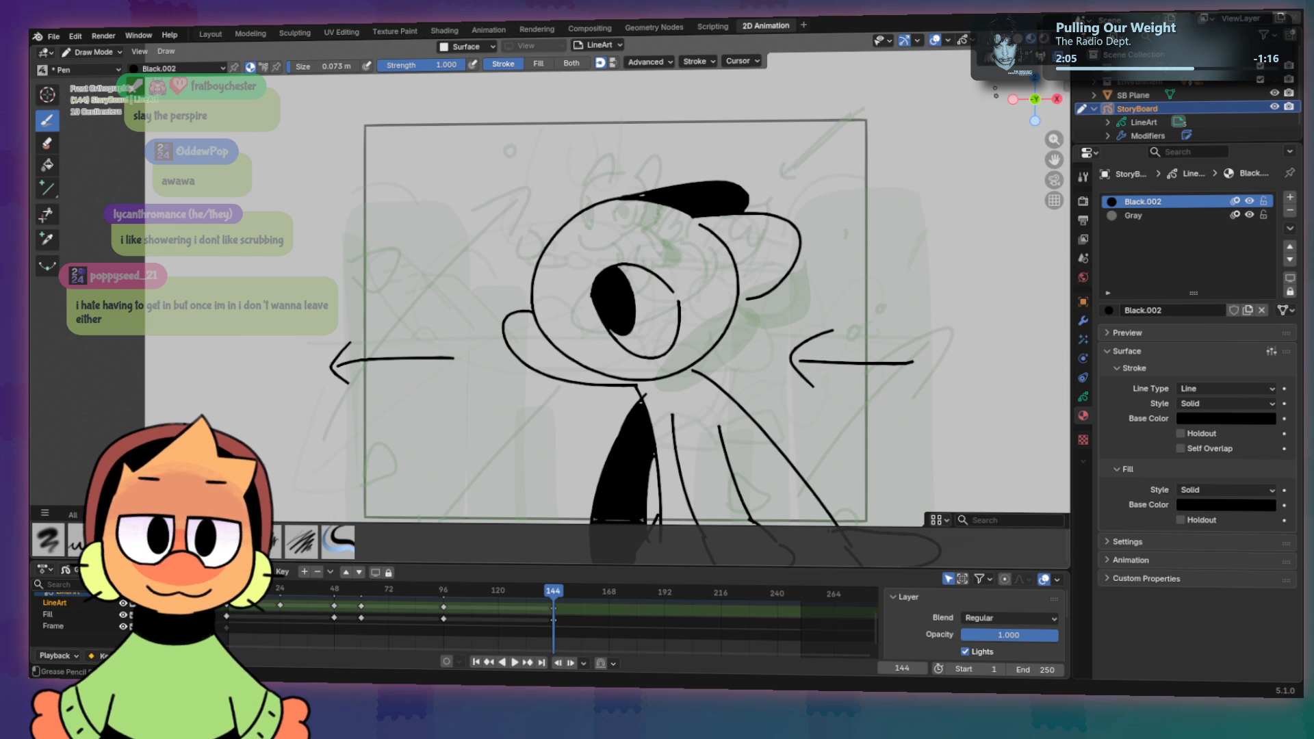
Step: Erase the head outline where it crosses the snout, so the snout and head form one shape
mouse_move(849, 330)
shift+middle_down()
mouse_move(842, 207)
mouse_move(911, 187)
shift+middle_up()
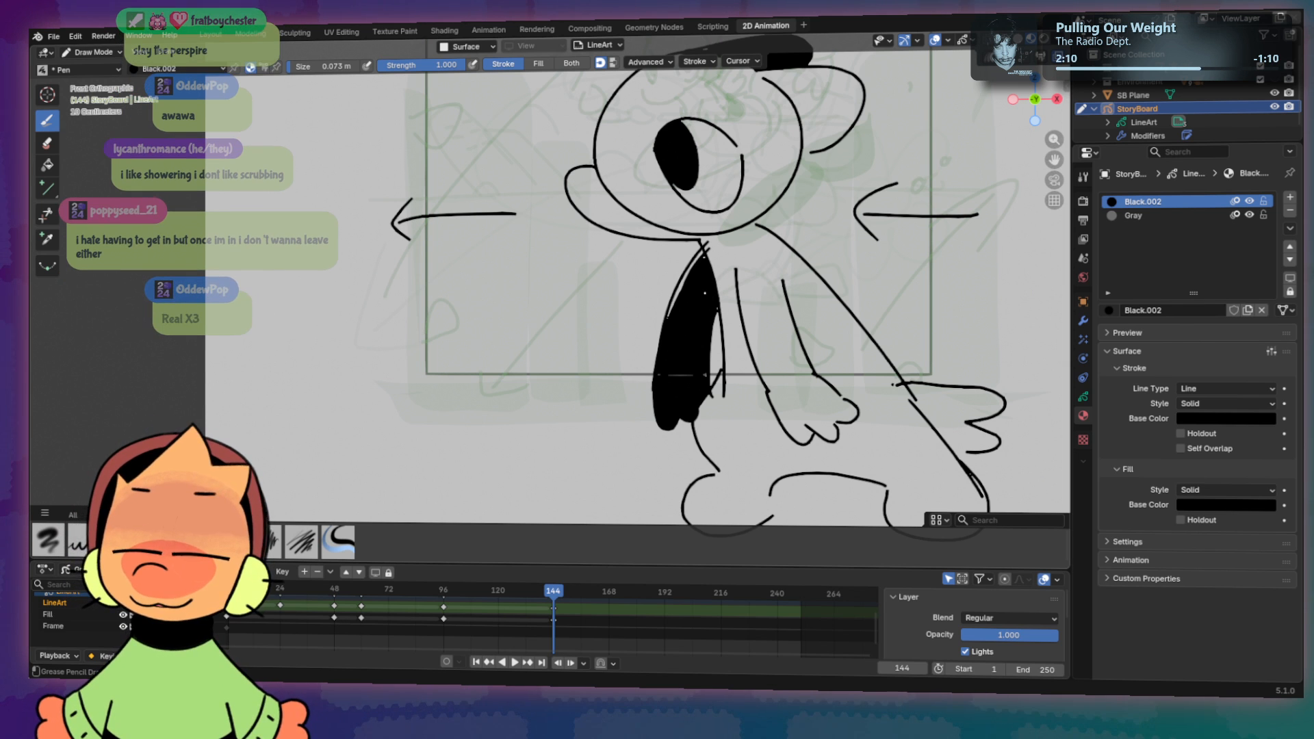
key(e)
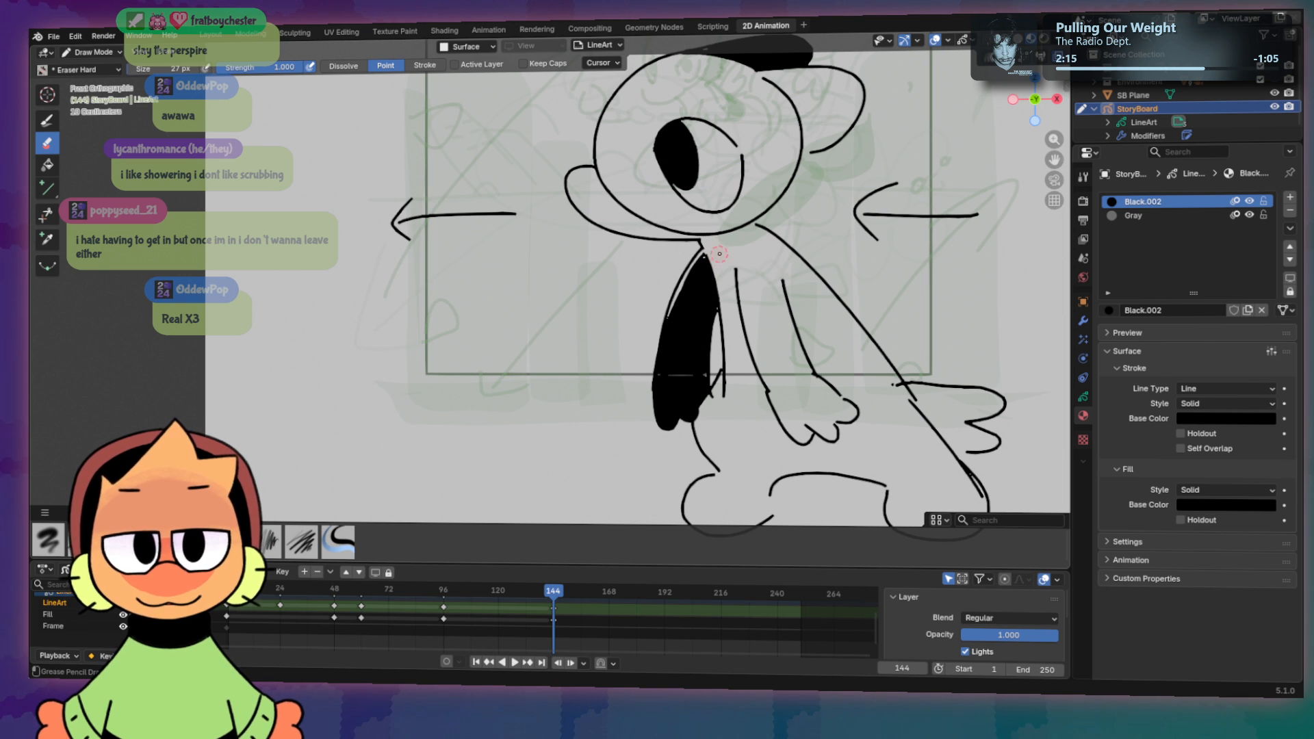
key(w)
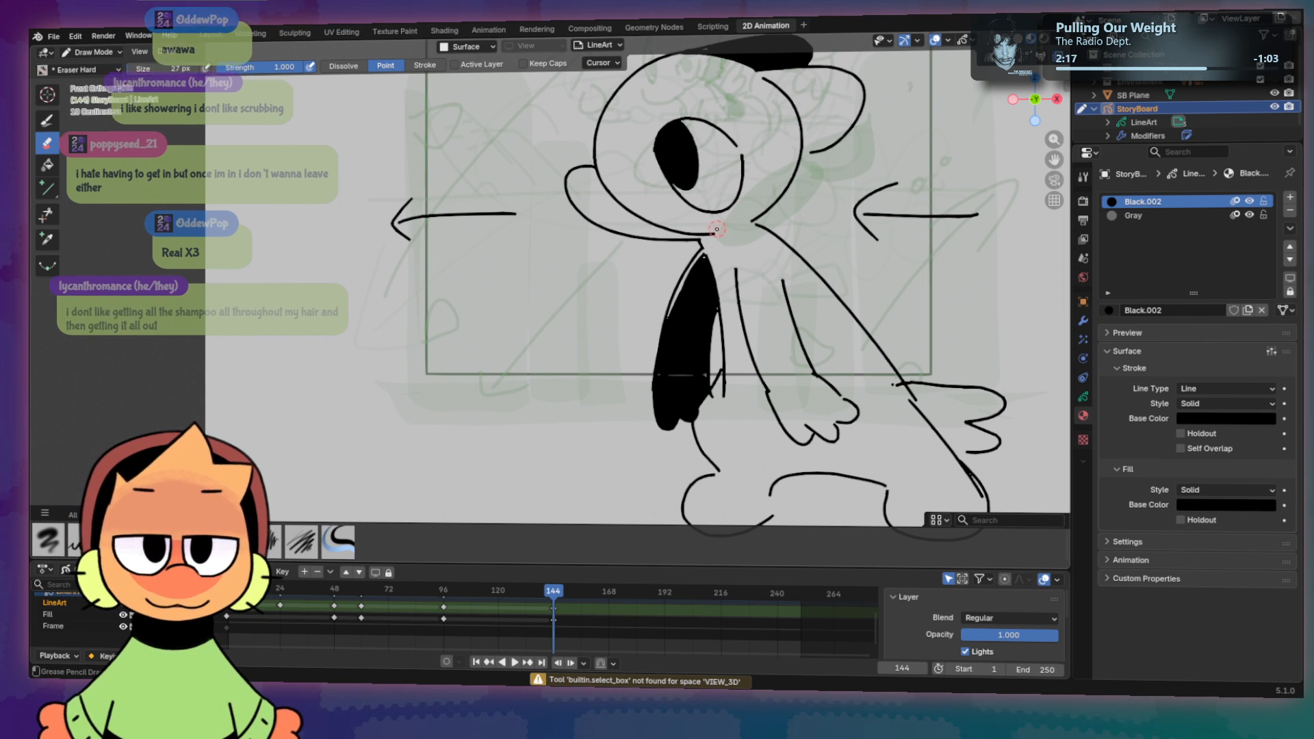
key(d)
key(e)
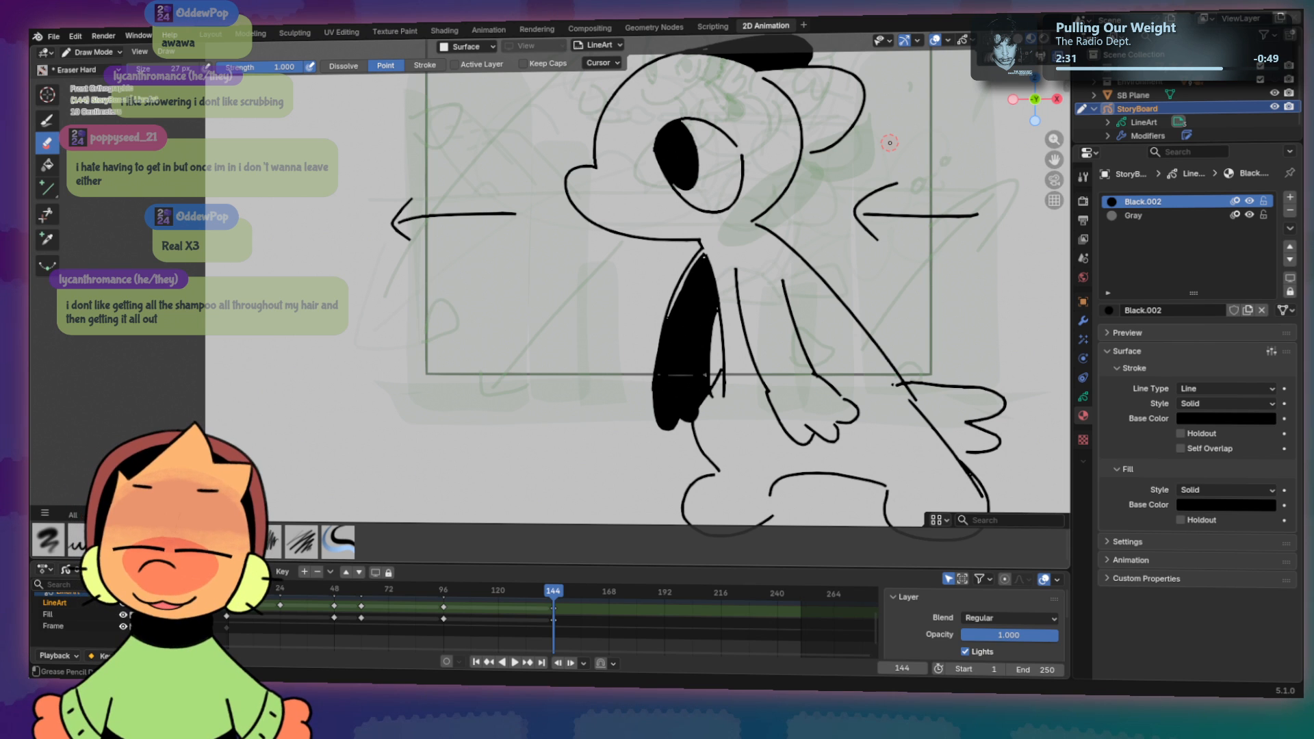
key(b)
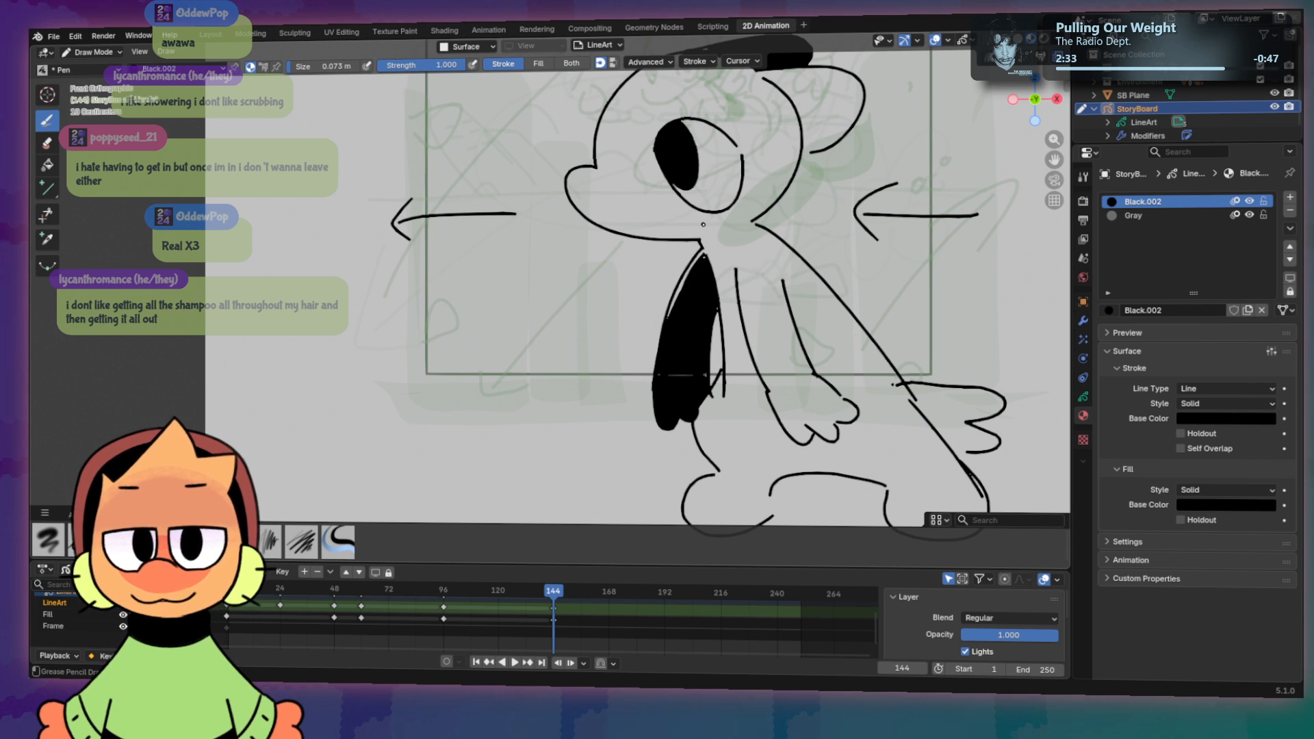
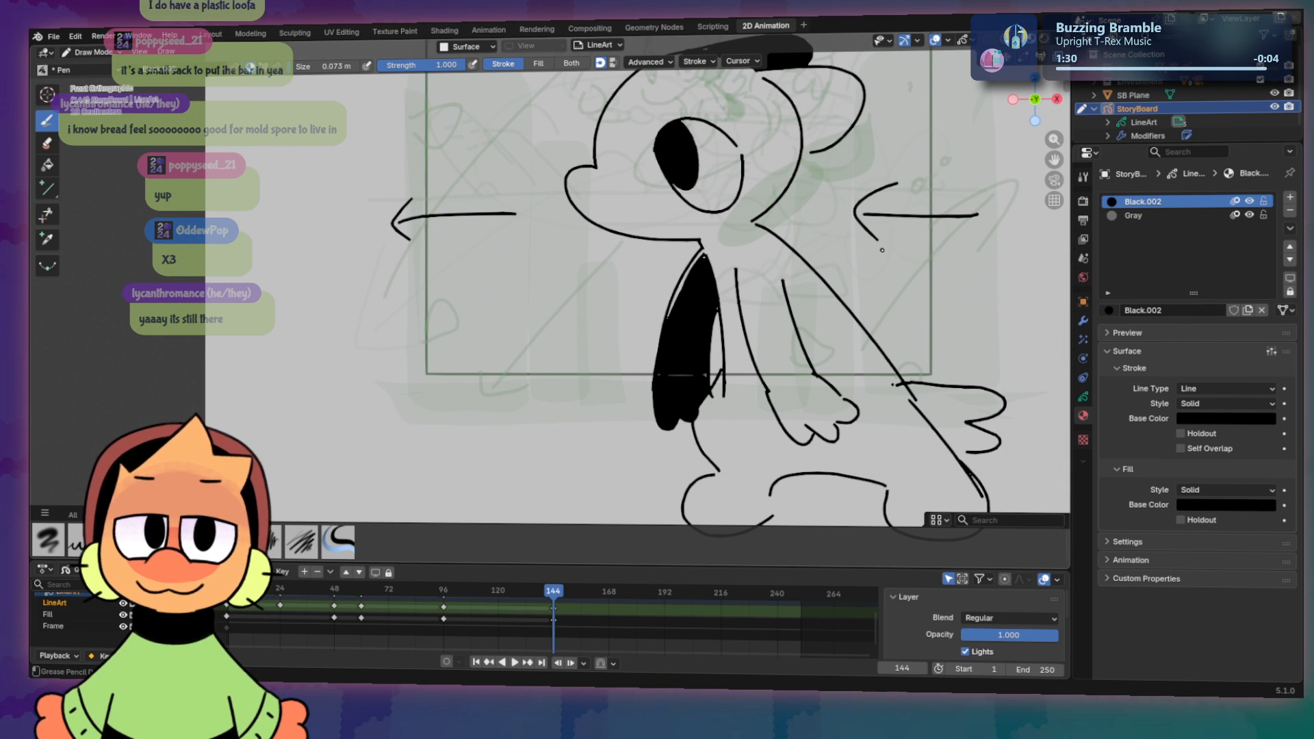
Step: Try several wide oval board outlines beneath the character's feet
scroll(742, 187, down, 3)
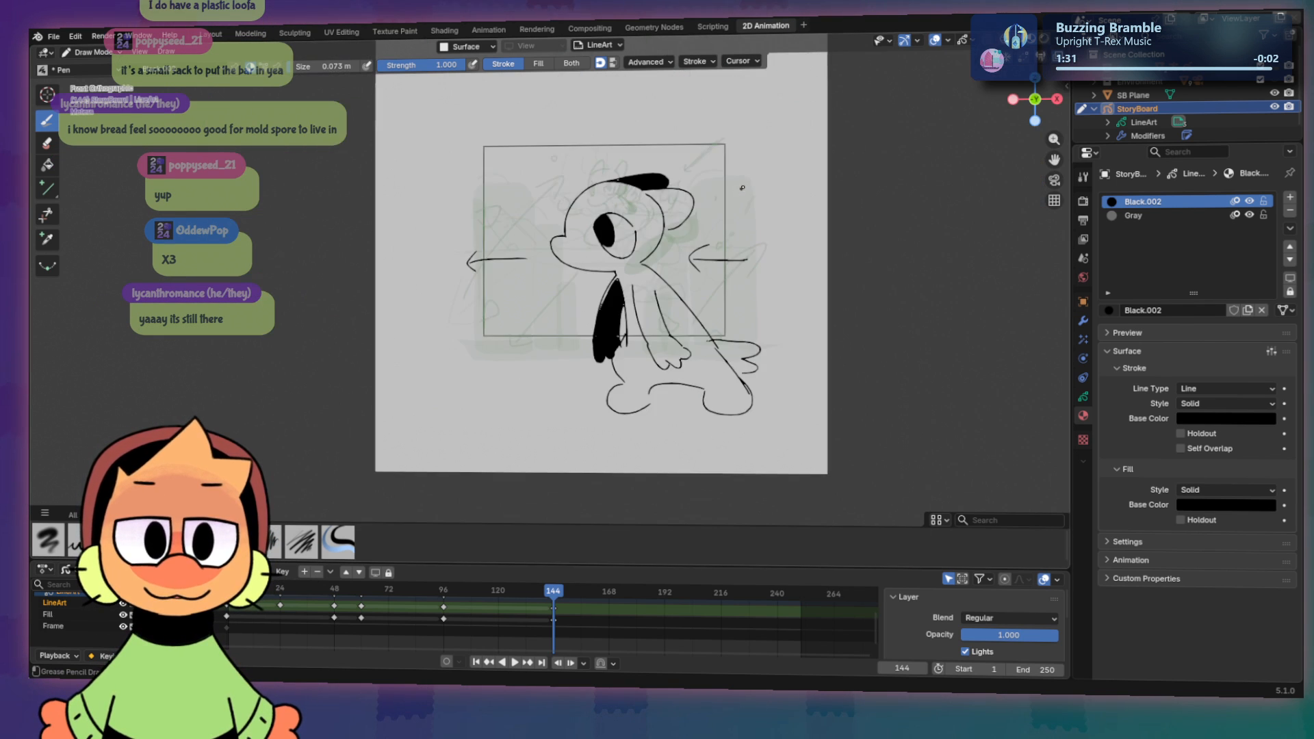
scroll(742, 187, up, 3)
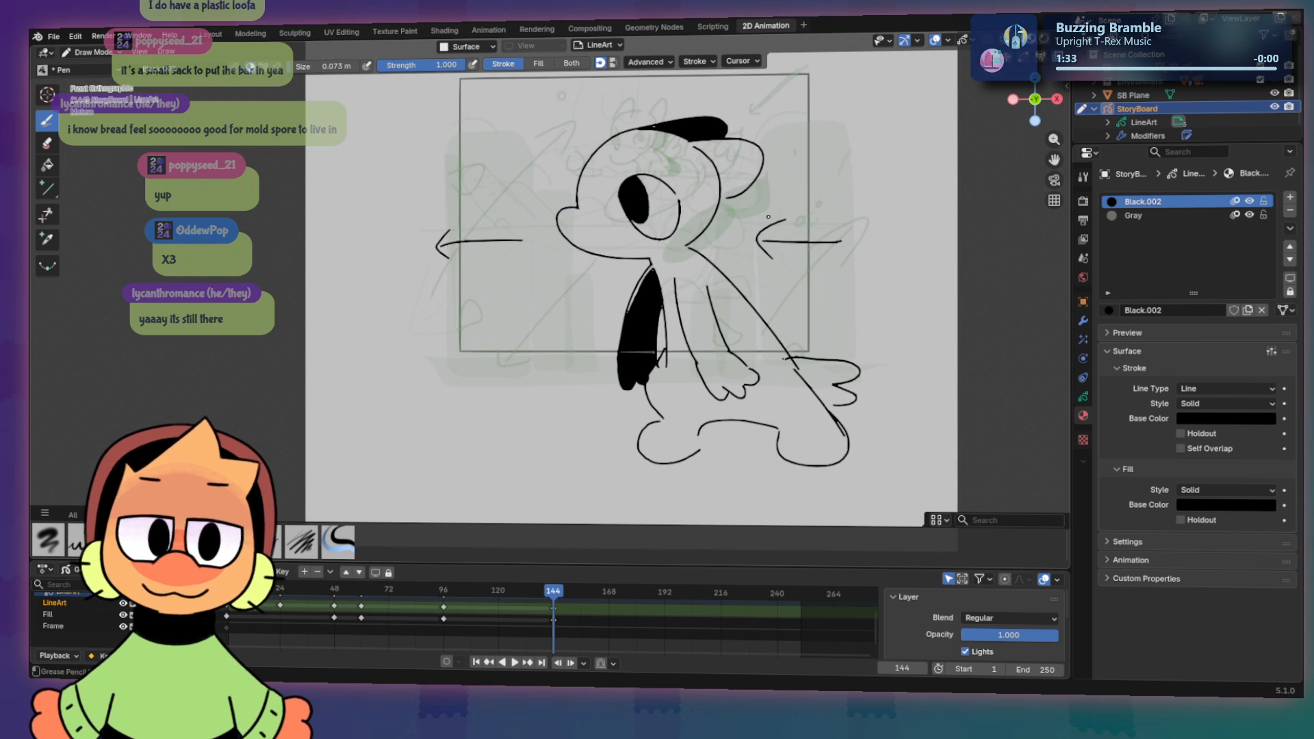
scroll(768, 217, up, 1)
scroll(795, 239, down, 2)
scroll(842, 274, up, 1)
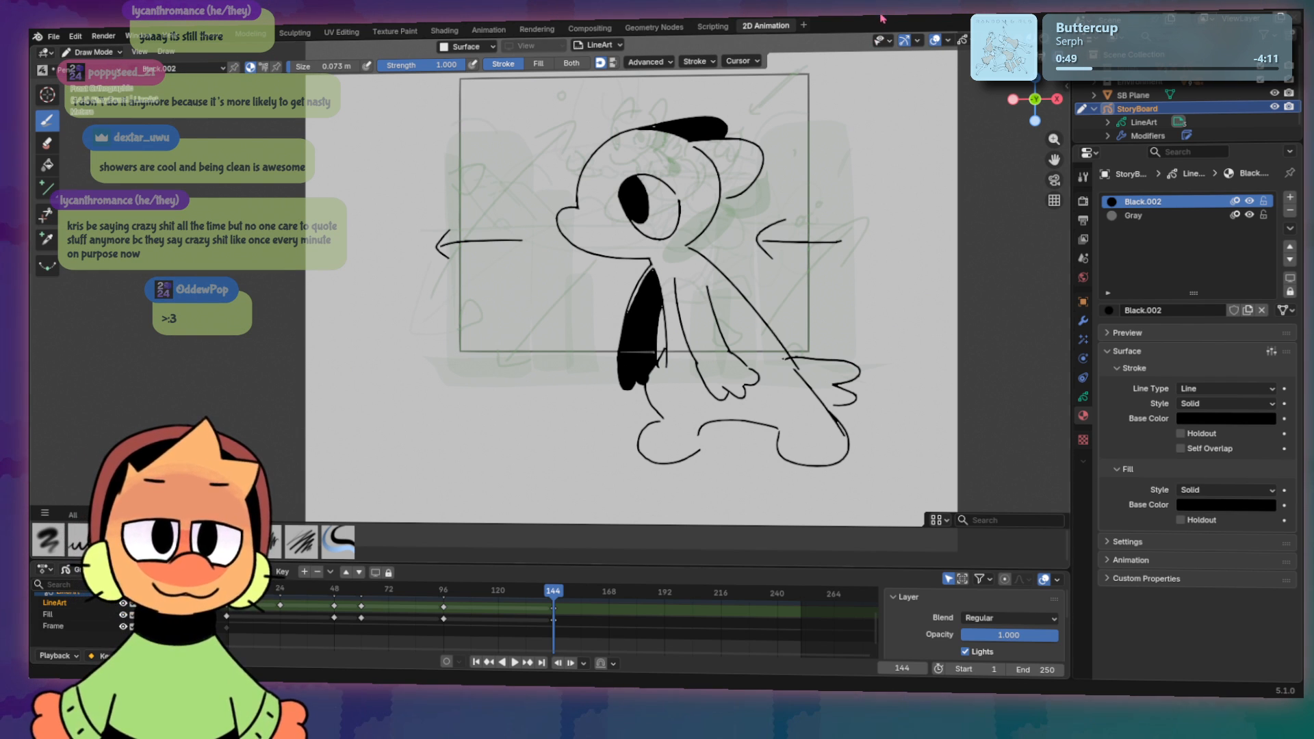
mouse_move(657, 423)
mouse_down()
mouse_move(446, 471)
mouse_move(828, 512)
mouse_up()
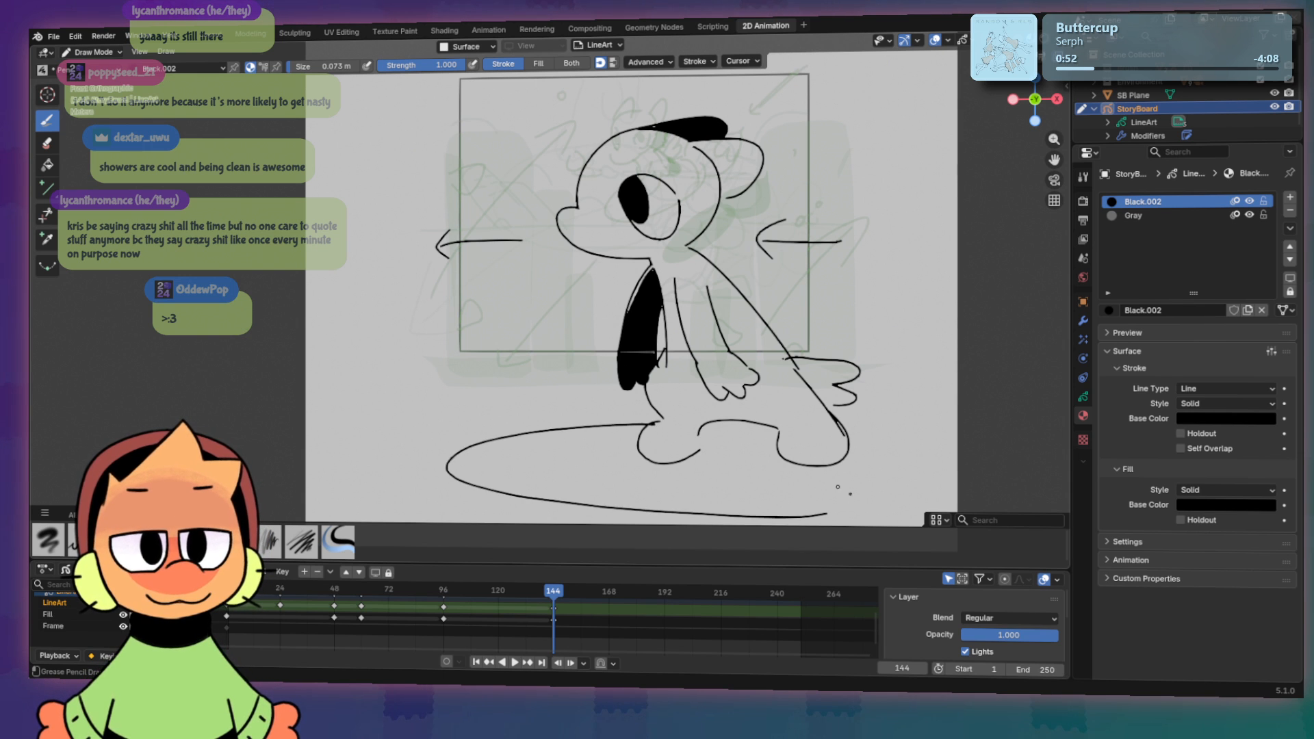
key(ctrl+z)
drag(524, 501, 889, 521)
key(ctrl+z)
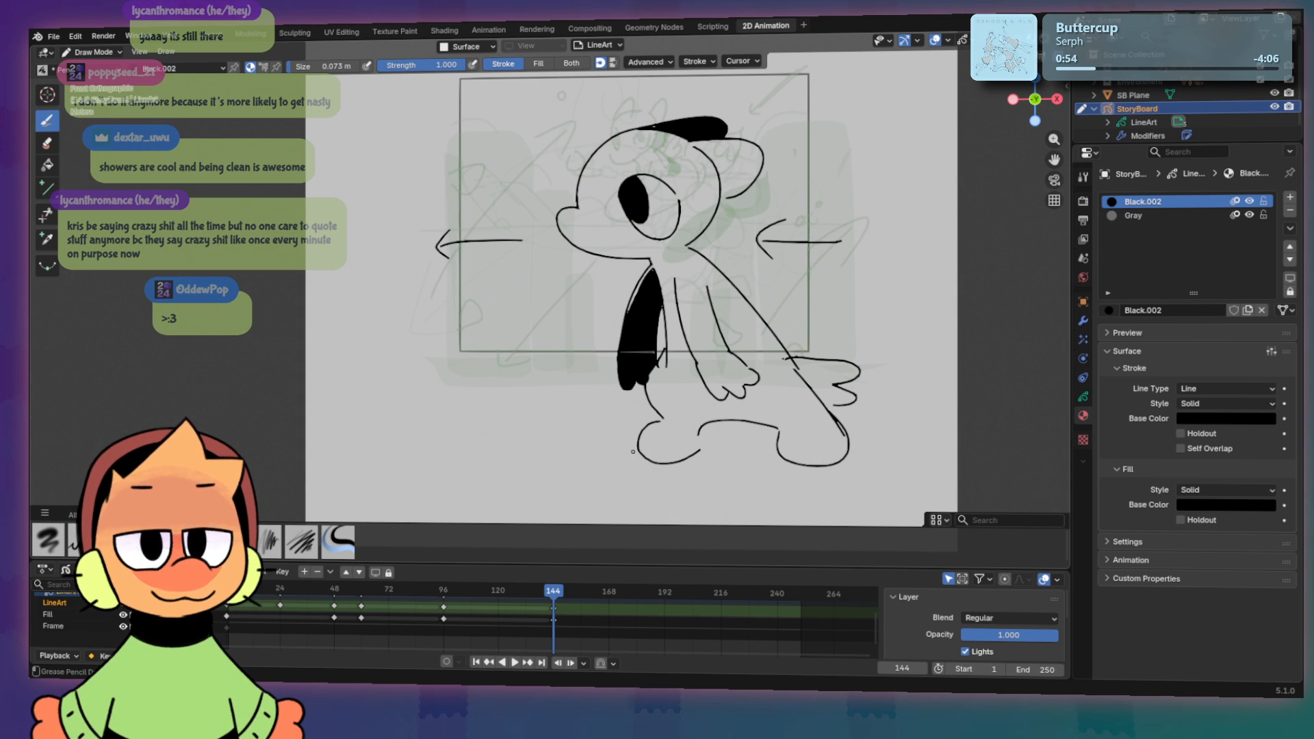
mouse_move(637, 449)
mouse_down()
mouse_move(479, 473)
mouse_move(810, 541)
mouse_move(867, 540)
mouse_move(491, 484)
mouse_move(904, 512)
mouse_up()
key(ctrl+z)
key(ctrl+z)
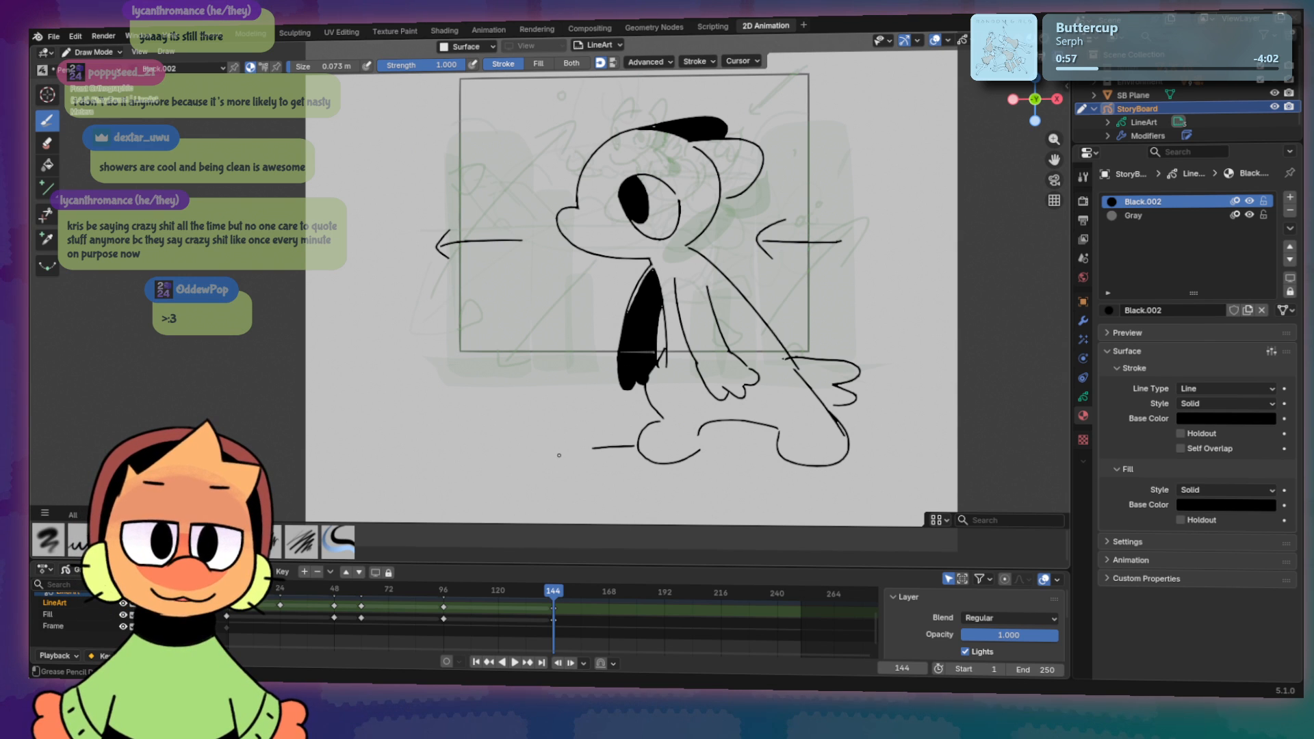
drag(635, 446, 851, 529)
key(ctrl+z)
mouse_move(639, 442)
mouse_down()
mouse_move(524, 483)
mouse_move(889, 499)
mouse_up()
key(ctrl+z)
mouse_move(633, 436)
mouse_down()
mouse_move(528, 472)
mouse_move(817, 517)
mouse_move(912, 447)
mouse_up()
key(ctrl+z)
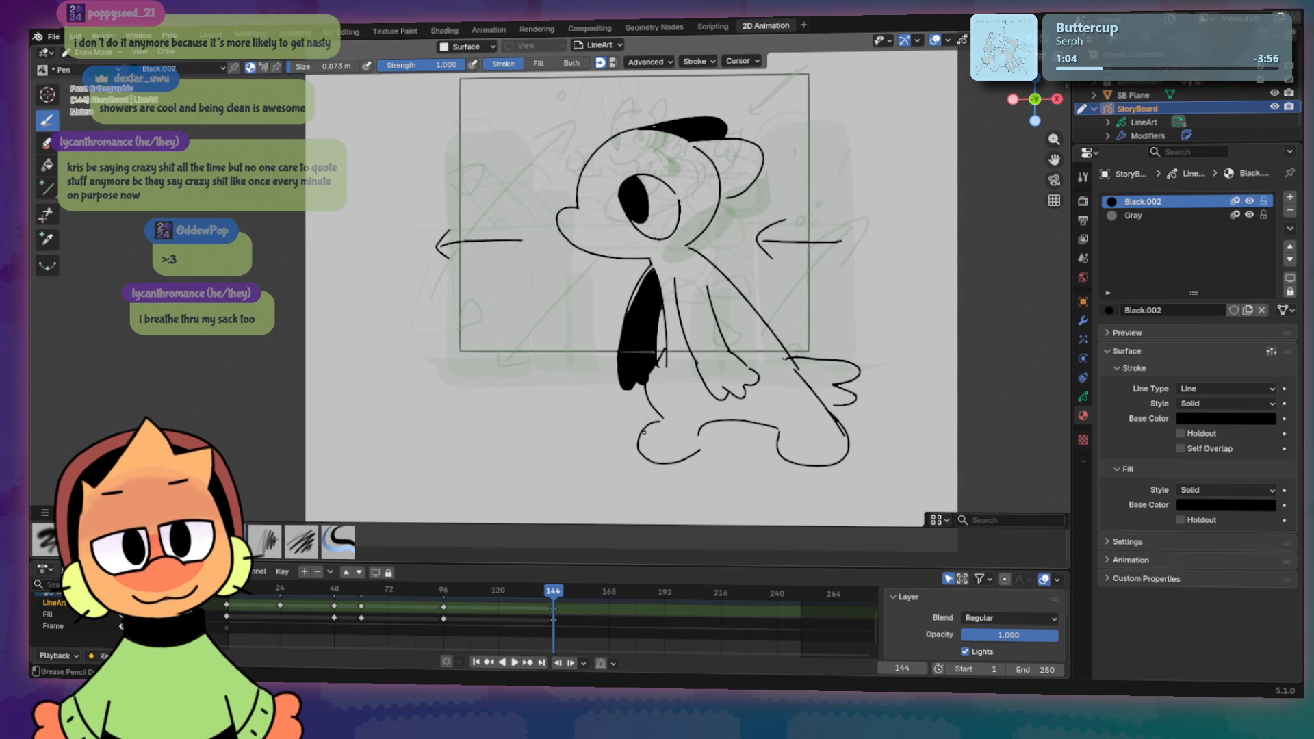
Step: Draw a flat oval board outline around the character's feet, extending in front of and behind them
drag(635, 432, 563, 438)
drag(626, 493, 910, 494)
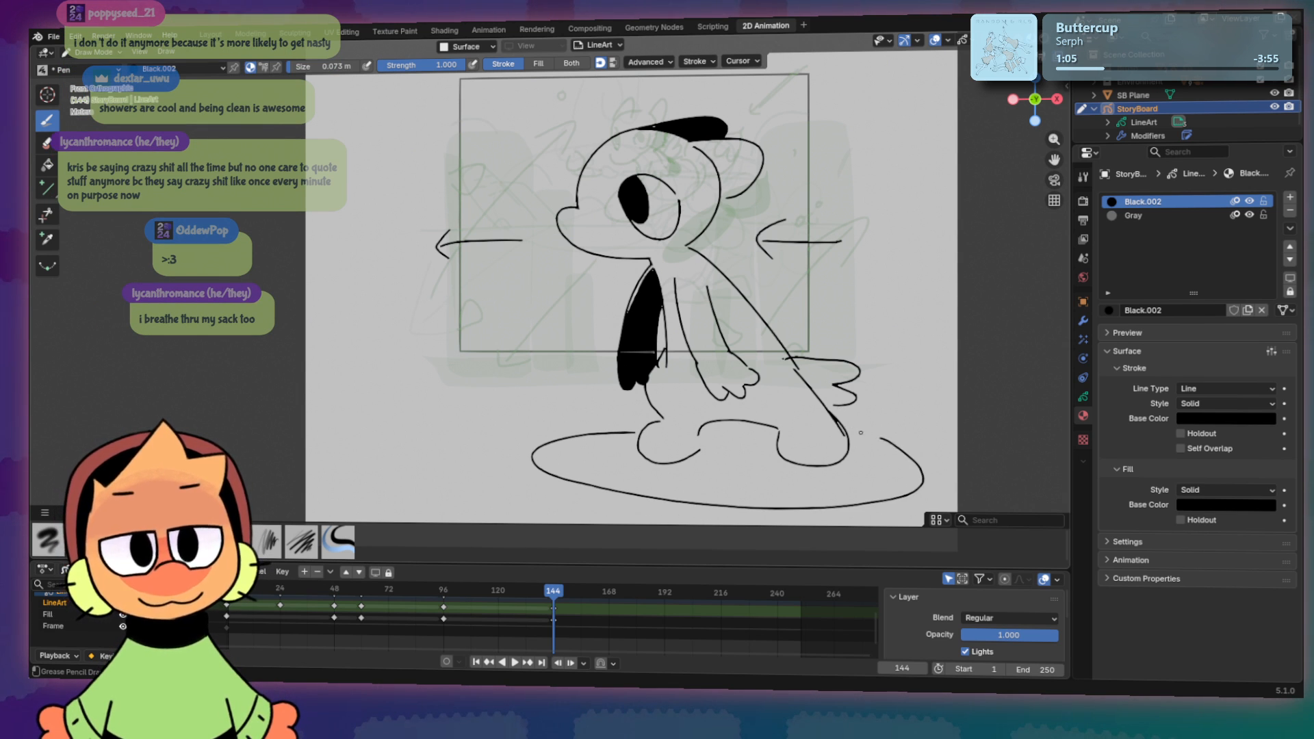
drag(856, 432, 885, 440)
Step: Add the board's far edge between the feet and a curved line across its rear end
drag(781, 436, 693, 438)
key(ctrl+z)
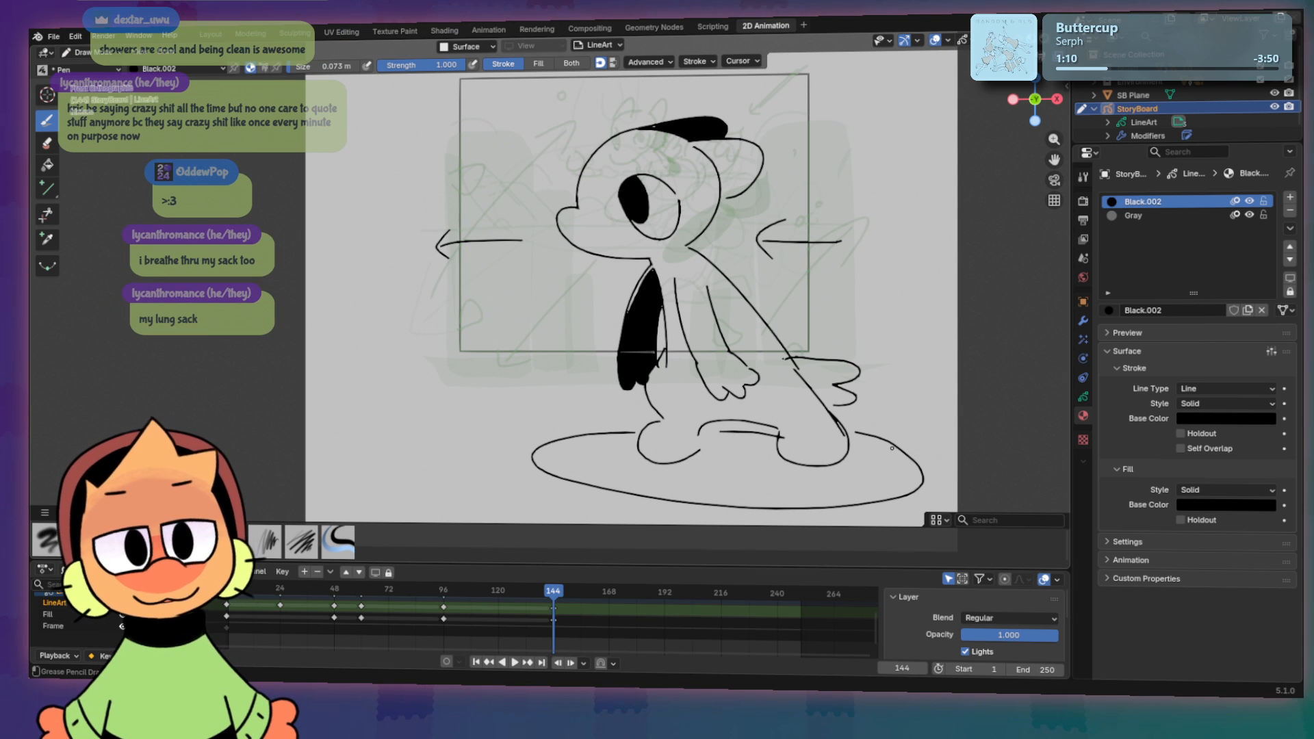
key(ctrl+z)
drag(860, 501, 860, 442)
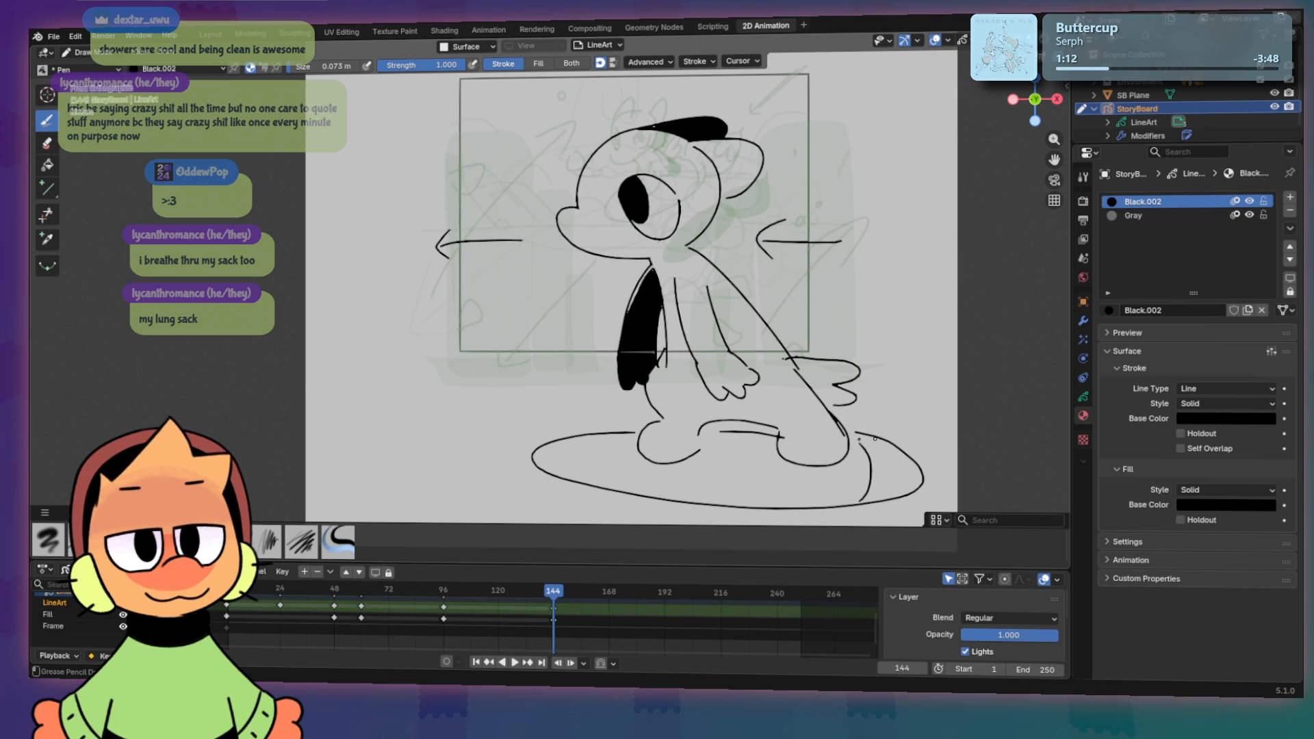
Step: Try several curved outlines extending back from the board's rear end for a brush tip
shift+middle_drag(989, 445, 922, 378)
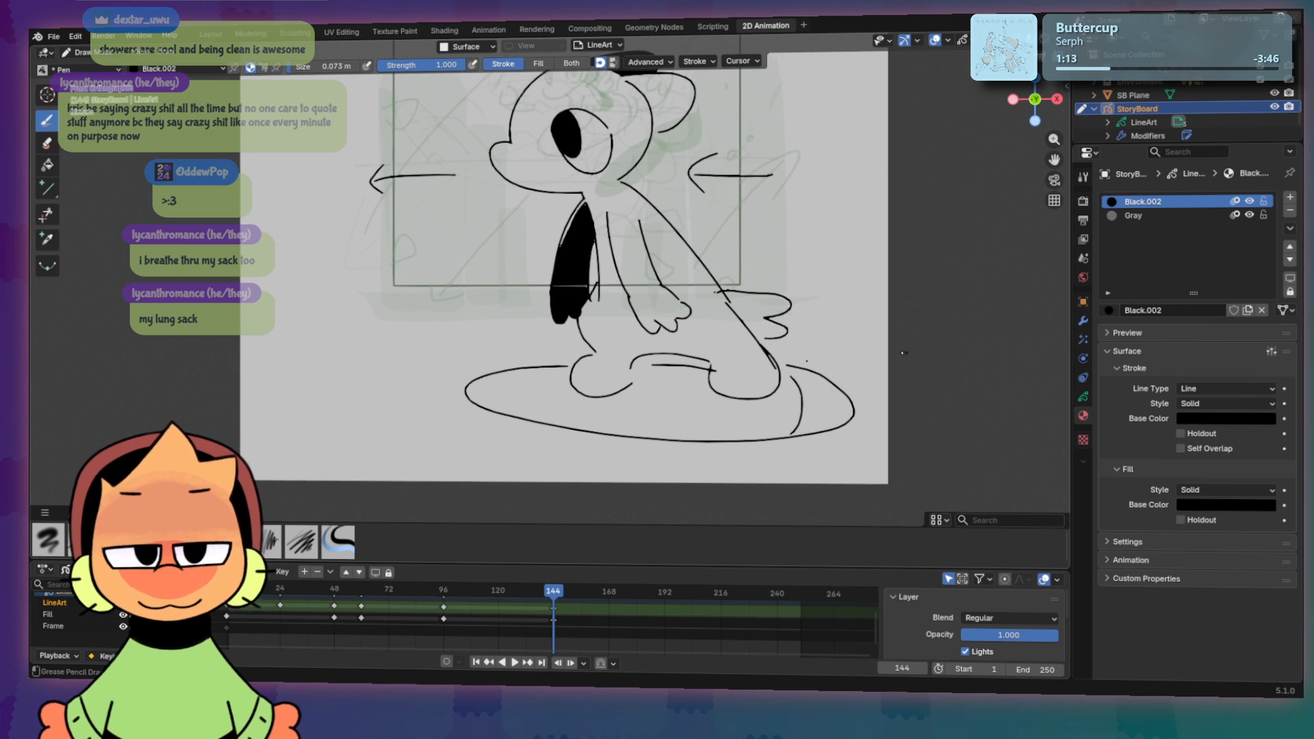
mouse_move(811, 368)
mouse_down()
mouse_move(934, 364)
mouse_move(895, 336)
mouse_move(983, 390)
mouse_move(966, 410)
mouse_move(875, 331)
mouse_move(951, 396)
mouse_move(924, 368)
mouse_up()
key(ctrl+z)
key(ctrl+z)
key(ctrl+z)
key(ctrl+z)
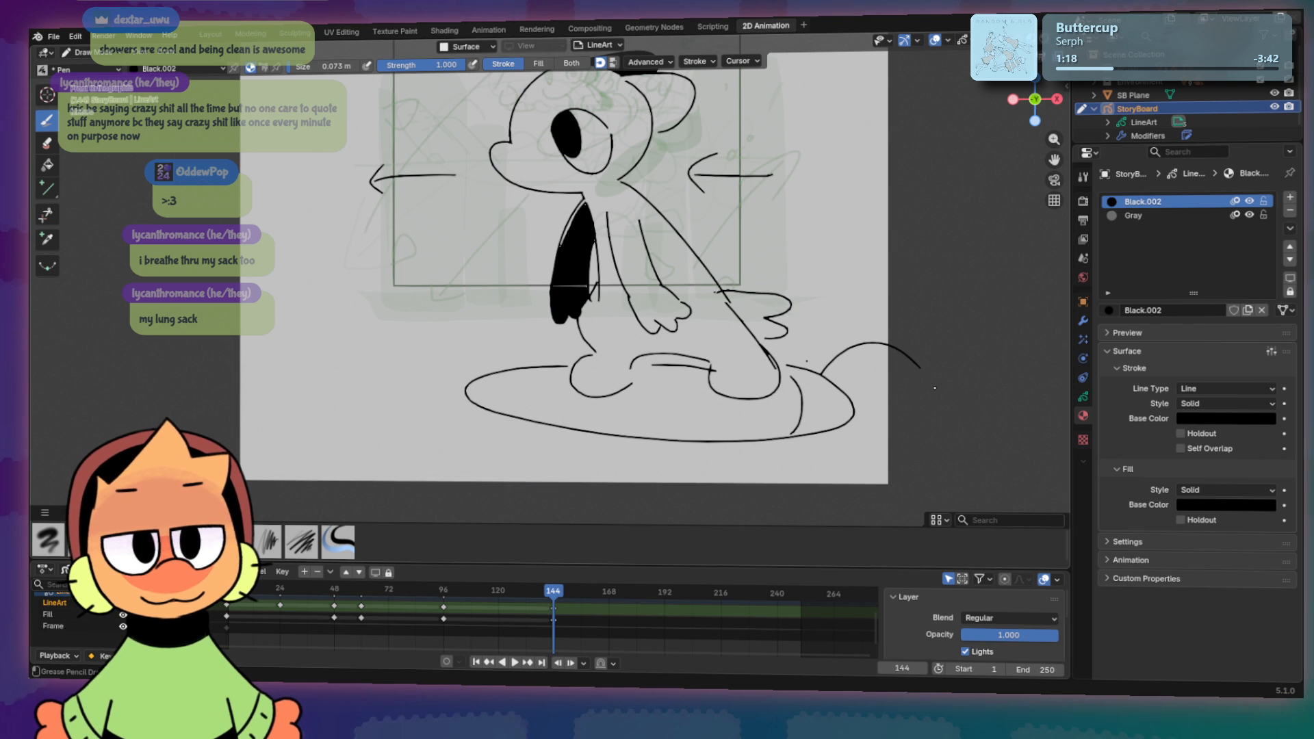
key(ctrl+z)
drag(822, 374, 960, 382)
drag(835, 434, 908, 448)
key(ctrl+z)
key(ctrl+z)
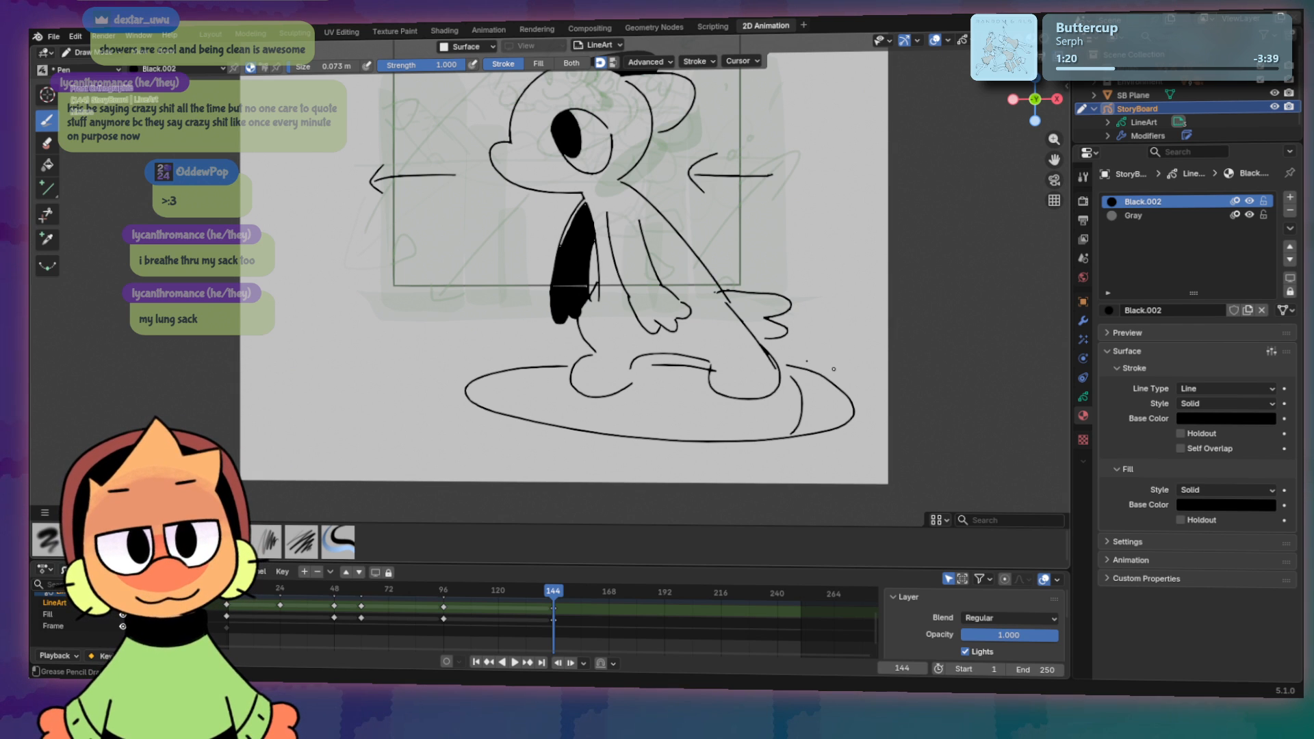
Step: Draw a rounded brush head behind the board's rear end, with a scalloped inner line and a jagged pointed tip
drag(827, 372, 920, 354)
drag(831, 435, 936, 443)
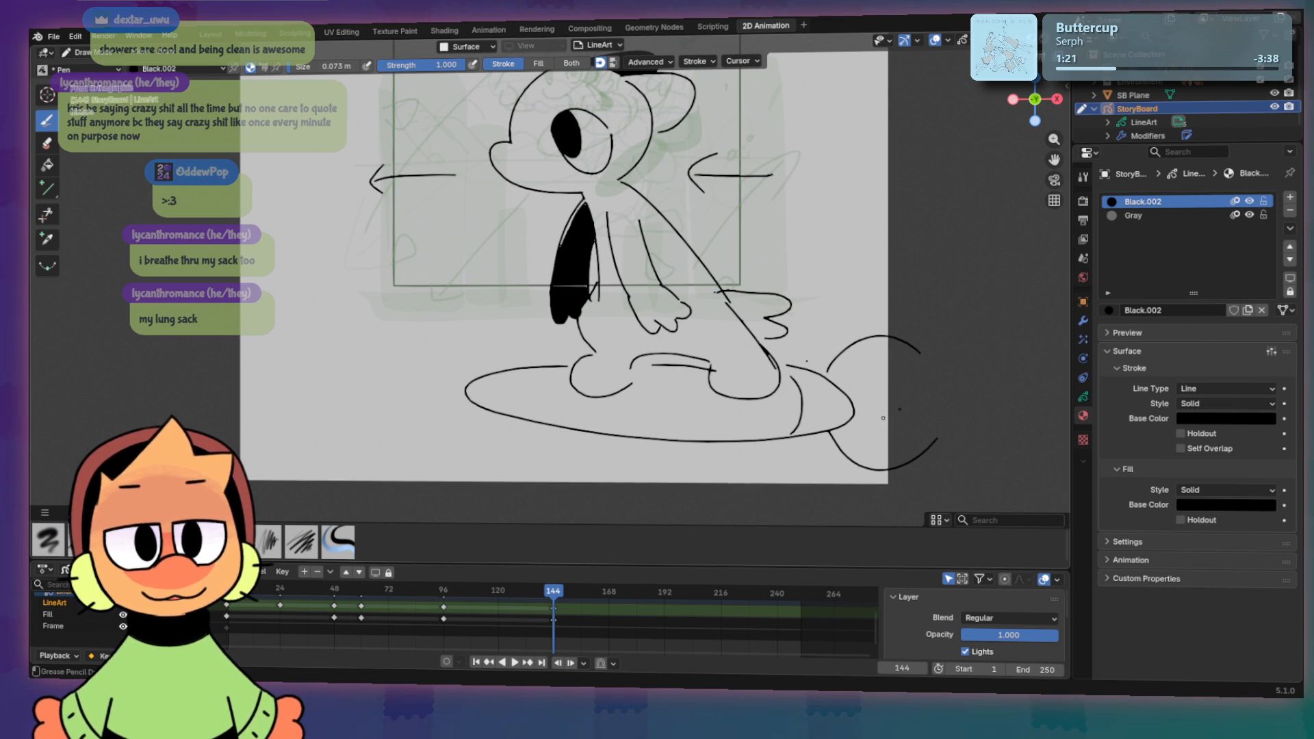
key(ctrl+z)
key(ctrl+z)
mouse_move(834, 434)
mouse_down()
mouse_move(939, 443)
mouse_move(990, 405)
mouse_move(947, 382)
mouse_move(966, 386)
mouse_move(902, 423)
mouse_move(939, 439)
mouse_up()
key(ctrl+z)
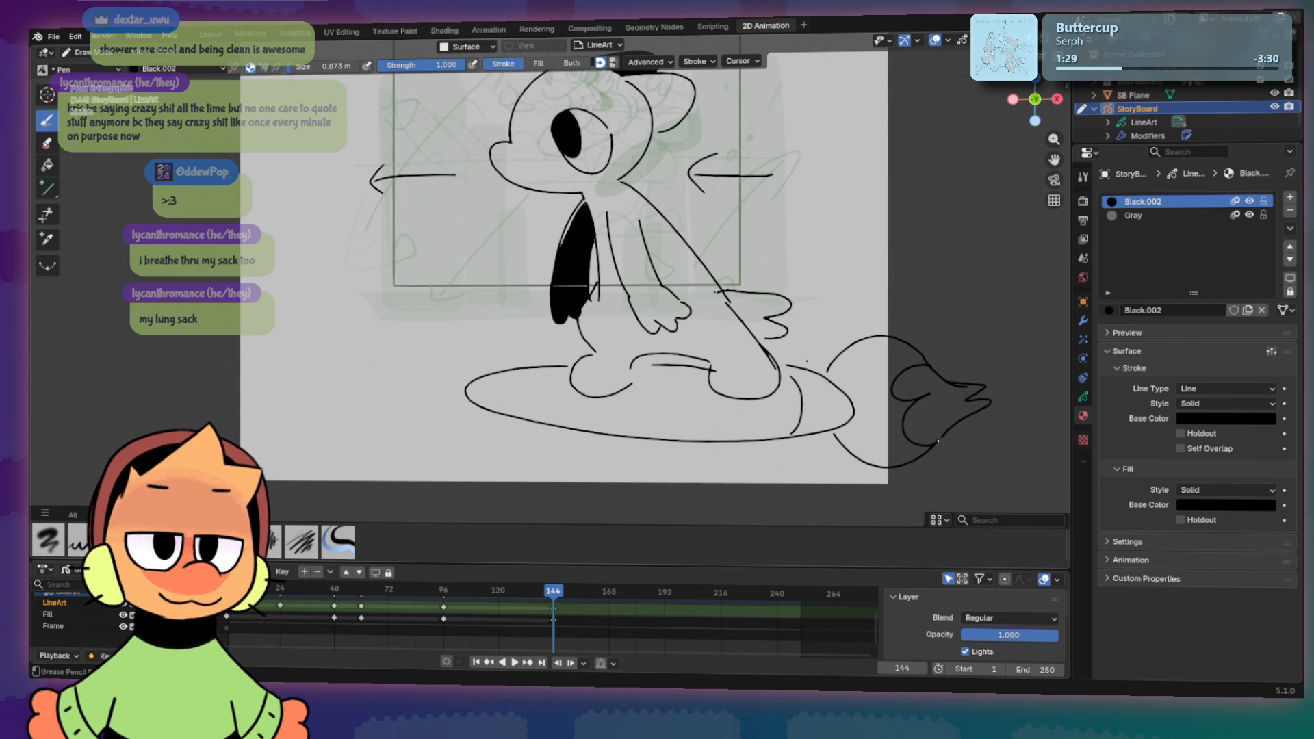
key(ctrl+z)
mouse_move(923, 357)
mouse_down()
mouse_move(901, 455)
mouse_move(938, 451)
mouse_up()
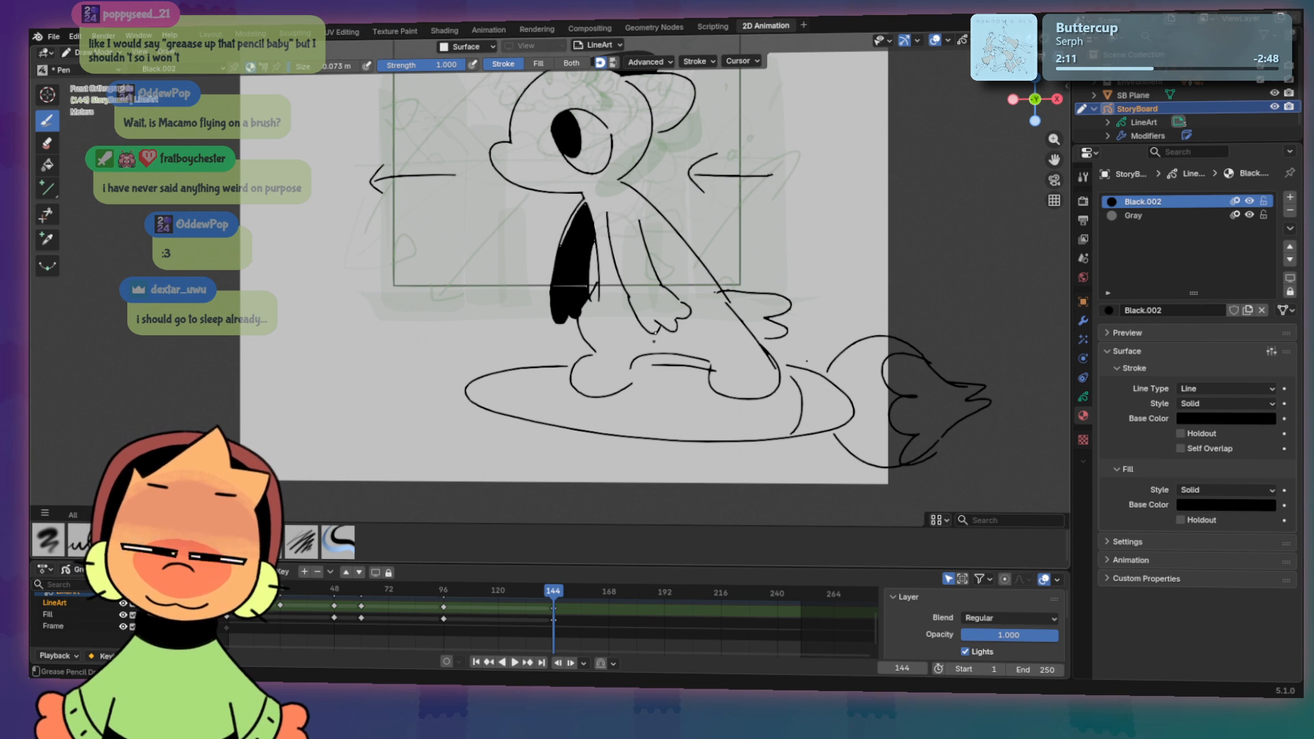
key(e)
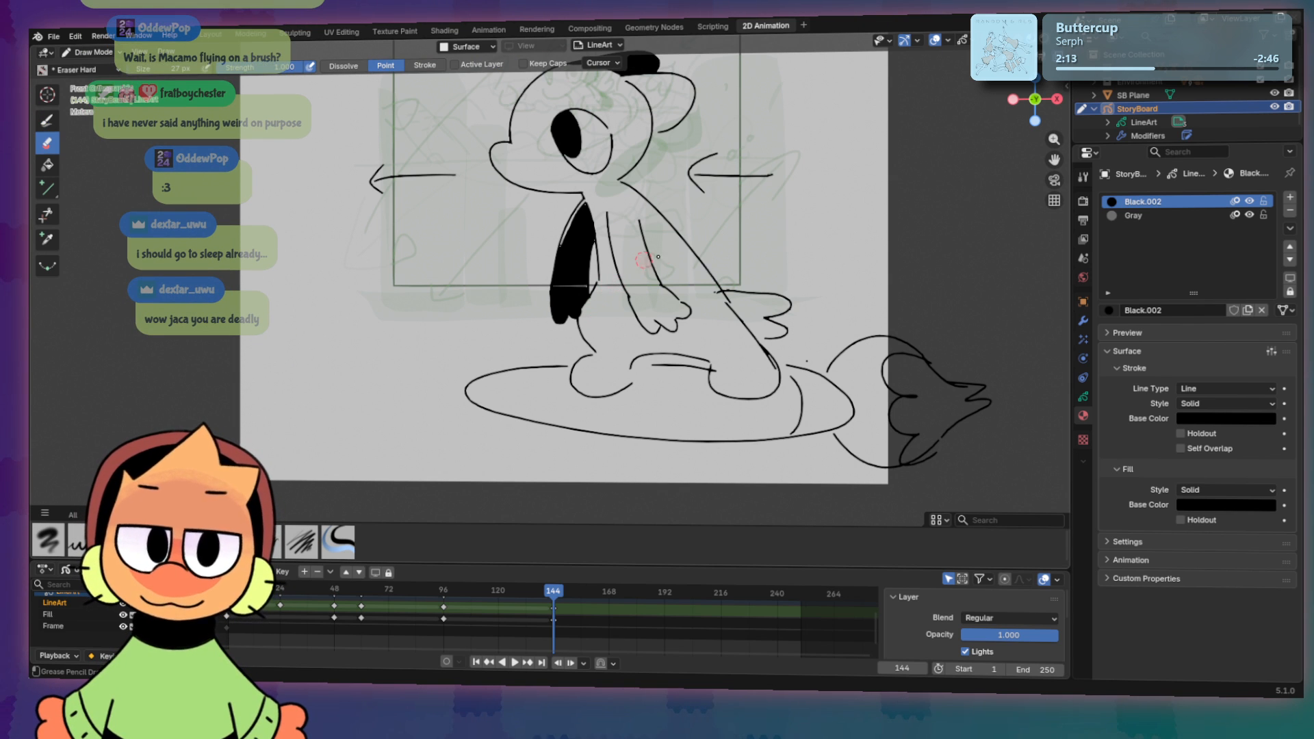
key(b)
Step: Insert a blank keyframe on all layers at frame 193
mouse_move(855, 230)
shift+middle_down()
mouse_move(857, 291)
mouse_move(876, 283)
mouse_move(928, 339)
shift+middle_up()
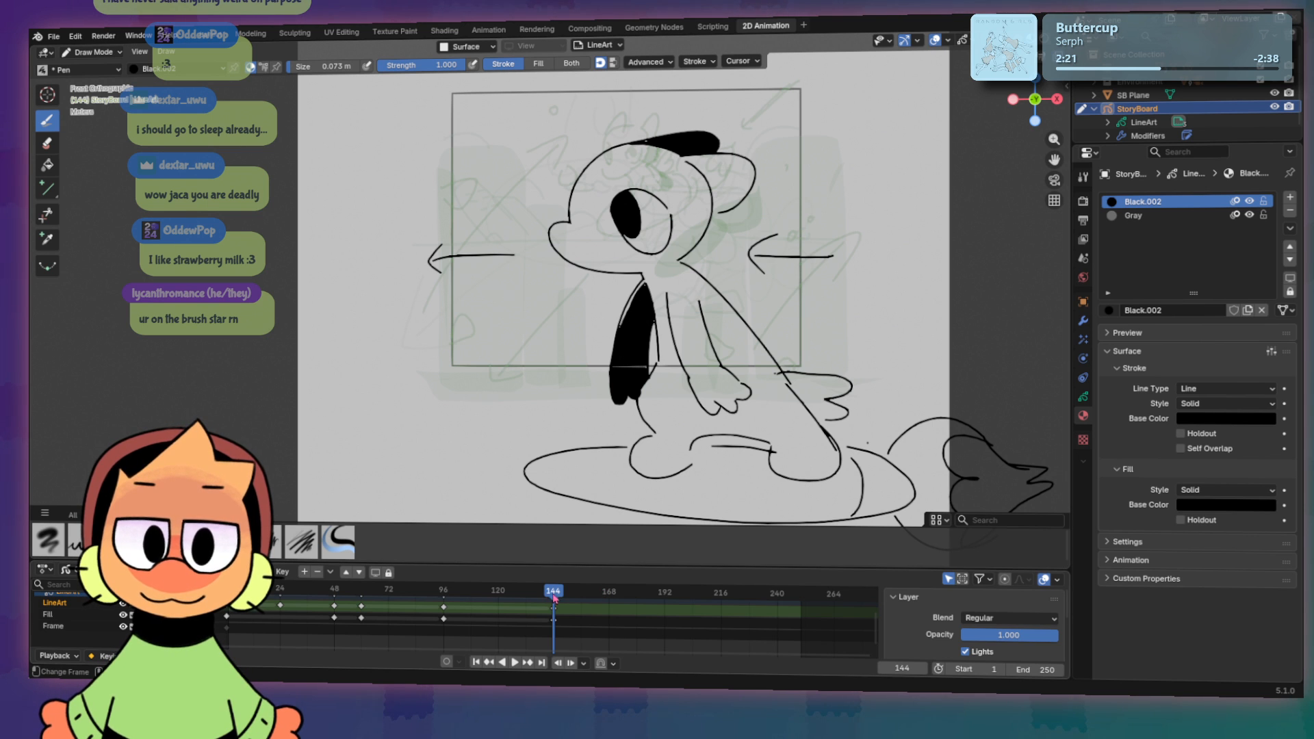
mouse_move(553, 598)
mouse_down()
mouse_move(270, 589)
mouse_move(845, 582)
mouse_move(269, 589)
mouse_move(737, 591)
mouse_move(517, 579)
mouse_move(590, 588)
mouse_up()
mouse_move(544, 590)
mouse_down()
mouse_move(669, 588)
mouse_move(508, 590)
mouse_move(668, 593)
mouse_up()
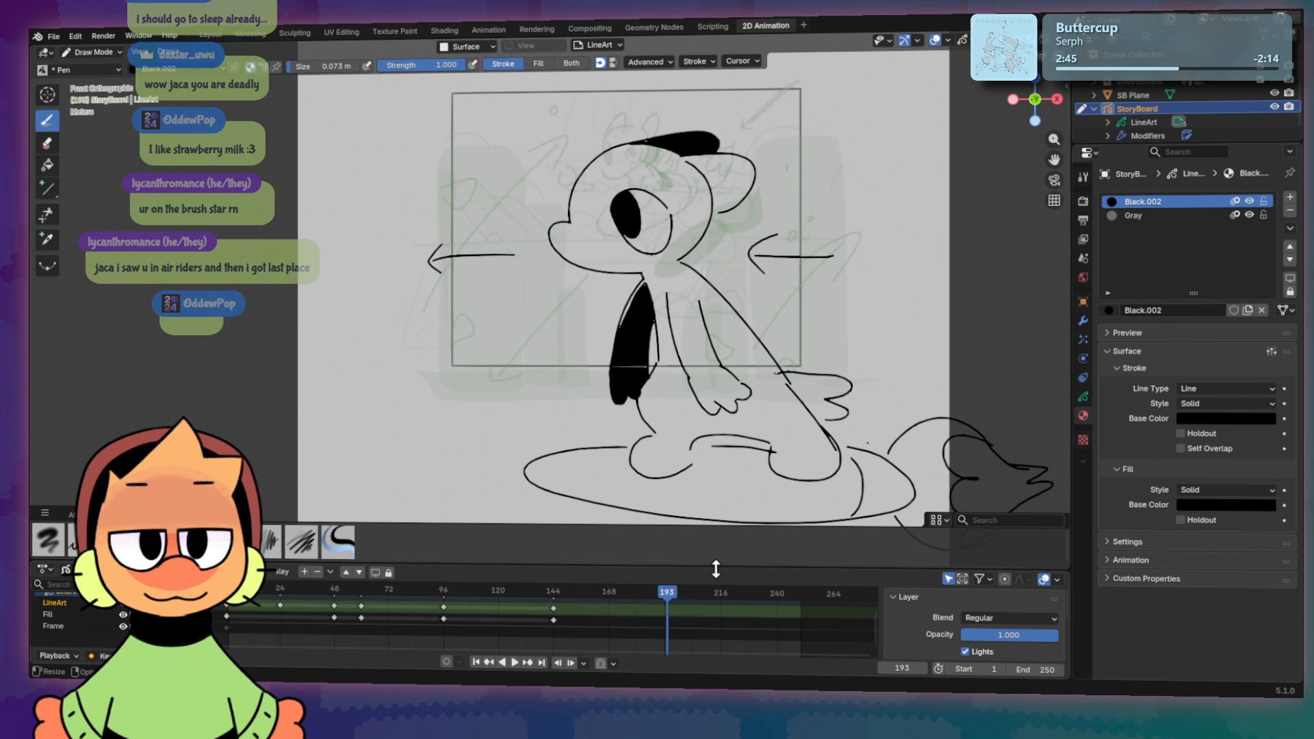
key(i)
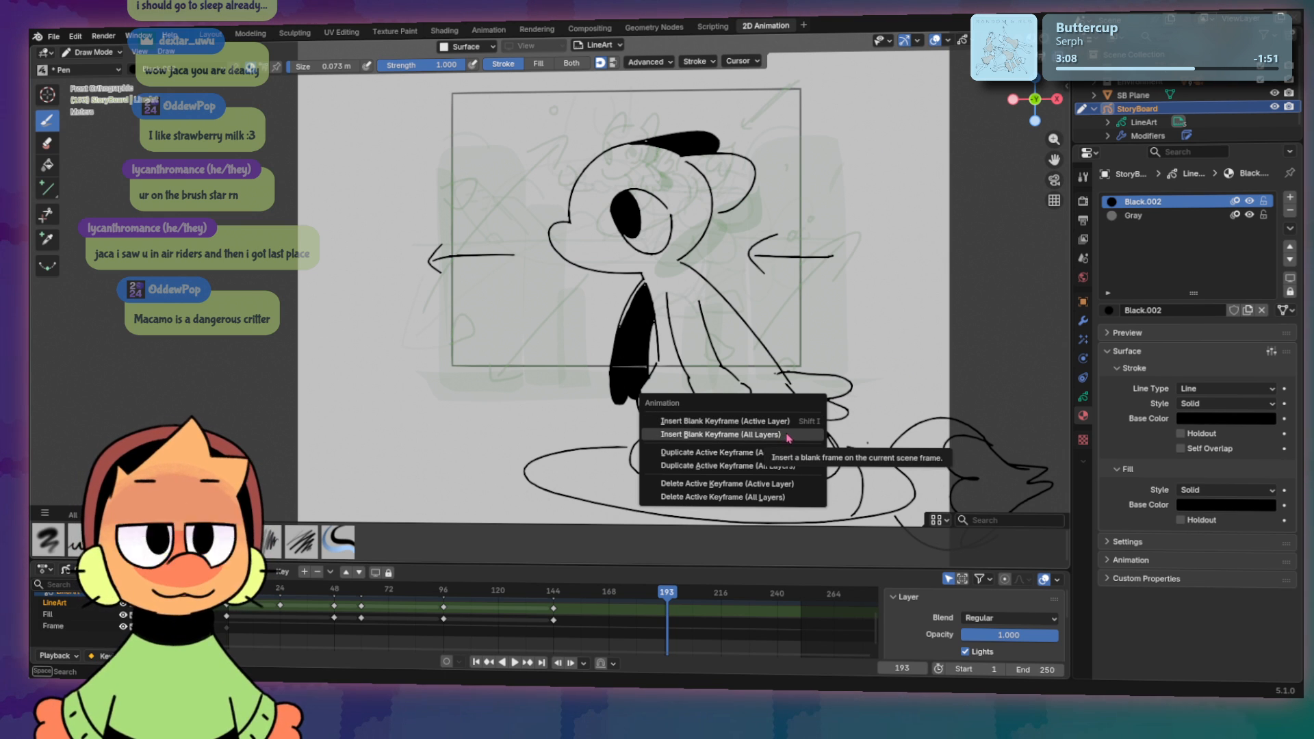
click(787, 436)
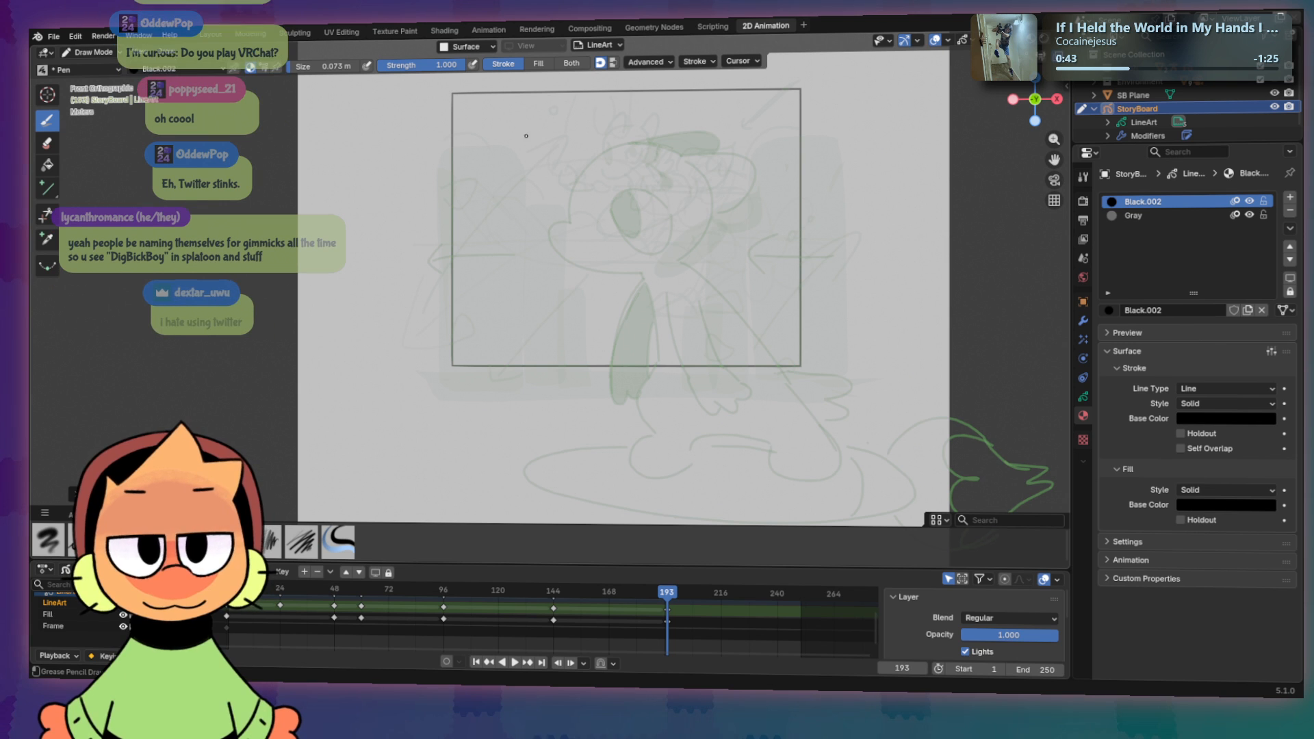
Step: Draw a large looping flight path inside the frame, ending in an upward arrowhead with a four-pointed sparkle above it
mouse_move(602, 396)
mouse_down()
mouse_move(514, 357)
mouse_move(715, 159)
mouse_move(619, 315)
mouse_move(531, 151)
mouse_move(543, 156)
mouse_move(527, 127)
mouse_move(552, 124)
mouse_move(527, 127)
mouse_up()
key(ctrl+z)
key(ctrl+z)
key(ctrl+z)
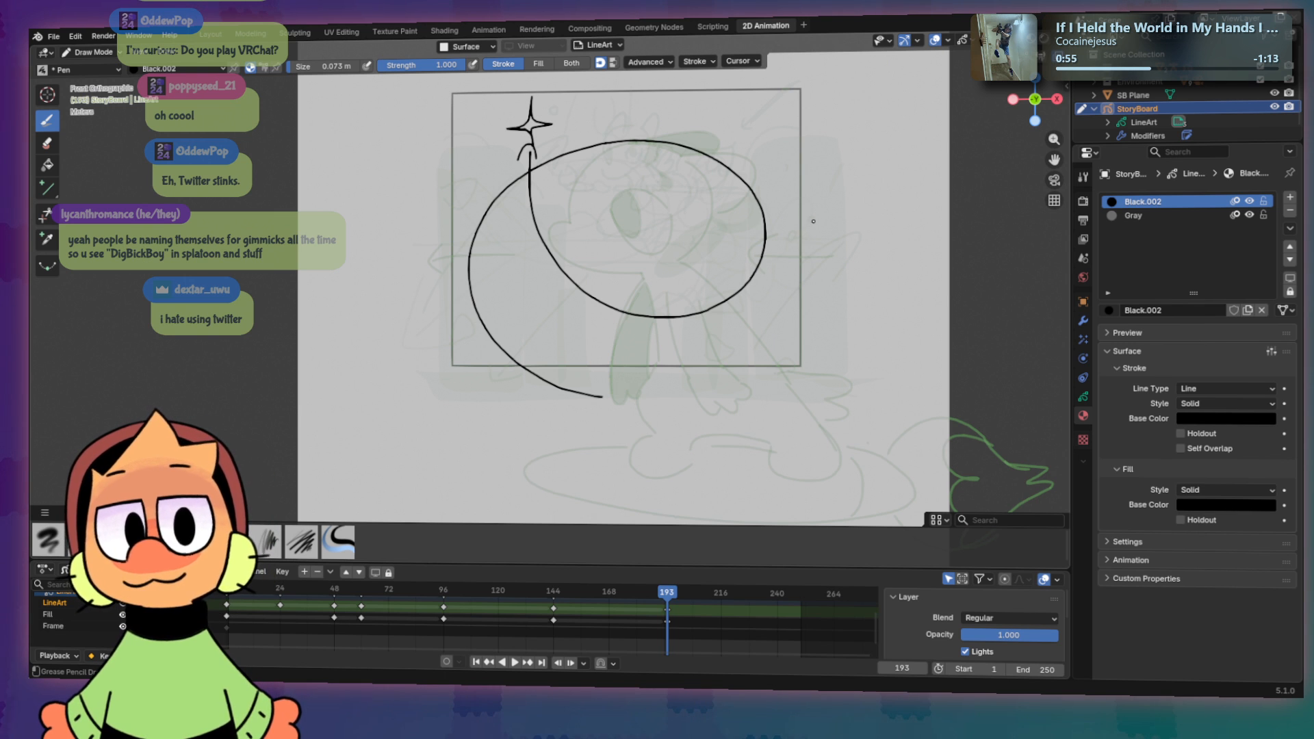
Step: Draw a small flying brush with an elongated oval body and pointed bristles beside the lower-left part of the loop
mouse_move(499, 414)
mouse_down()
mouse_move(445, 394)
mouse_move(483, 350)
mouse_move(525, 410)
mouse_up()
key(ctrl+z)
mouse_move(457, 352)
mouse_down()
mouse_move(529, 408)
mouse_move(472, 346)
mouse_move(492, 390)
mouse_move(512, 383)
mouse_move(466, 301)
mouse_move(480, 352)
mouse_up()
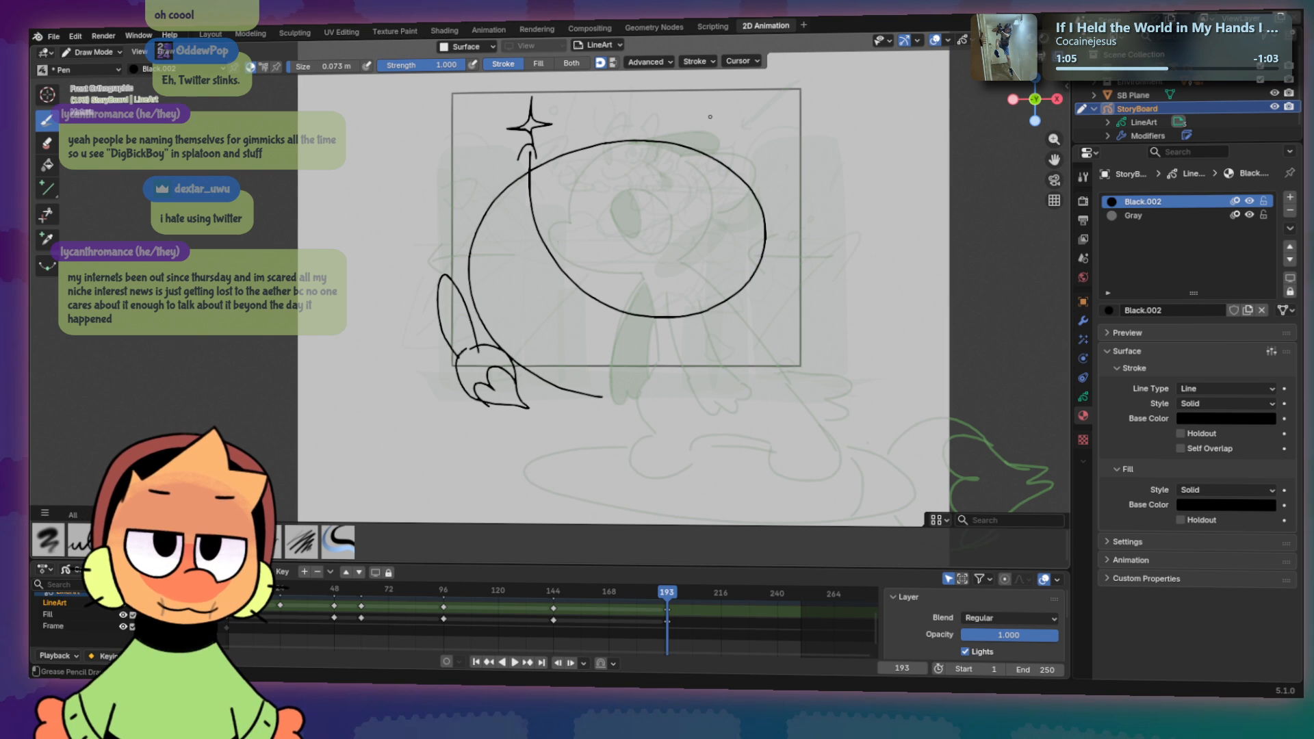
Step: Draw a second flying brush over the loop's upper-right curve, with a pointed tip and a doubled oval board
mouse_move(687, 102)
mouse_down()
mouse_move(790, 134)
mouse_move(684, 125)
mouse_move(702, 87)
mouse_move(826, 190)
mouse_up()
key(ctrl+z)
key(ctrl+z)
drag(719, 137, 799, 233)
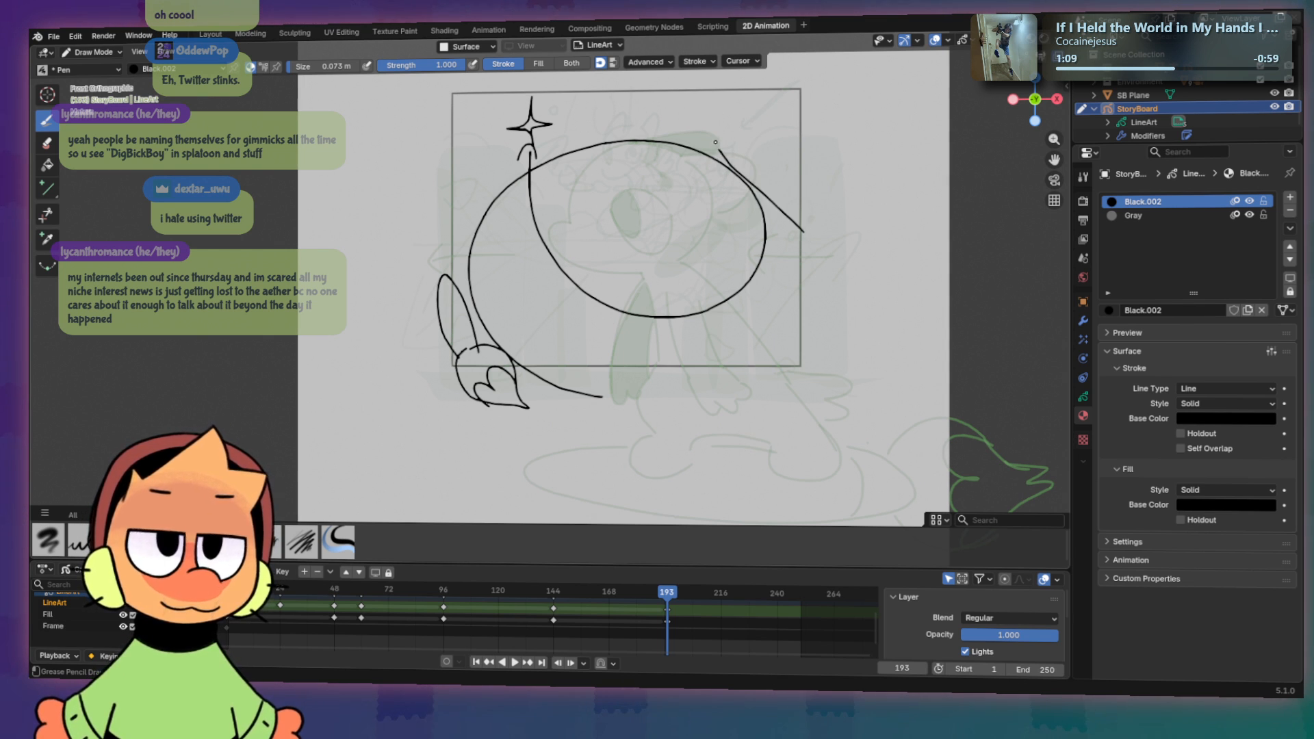
key(ctrl+z)
key(ctrl+z)
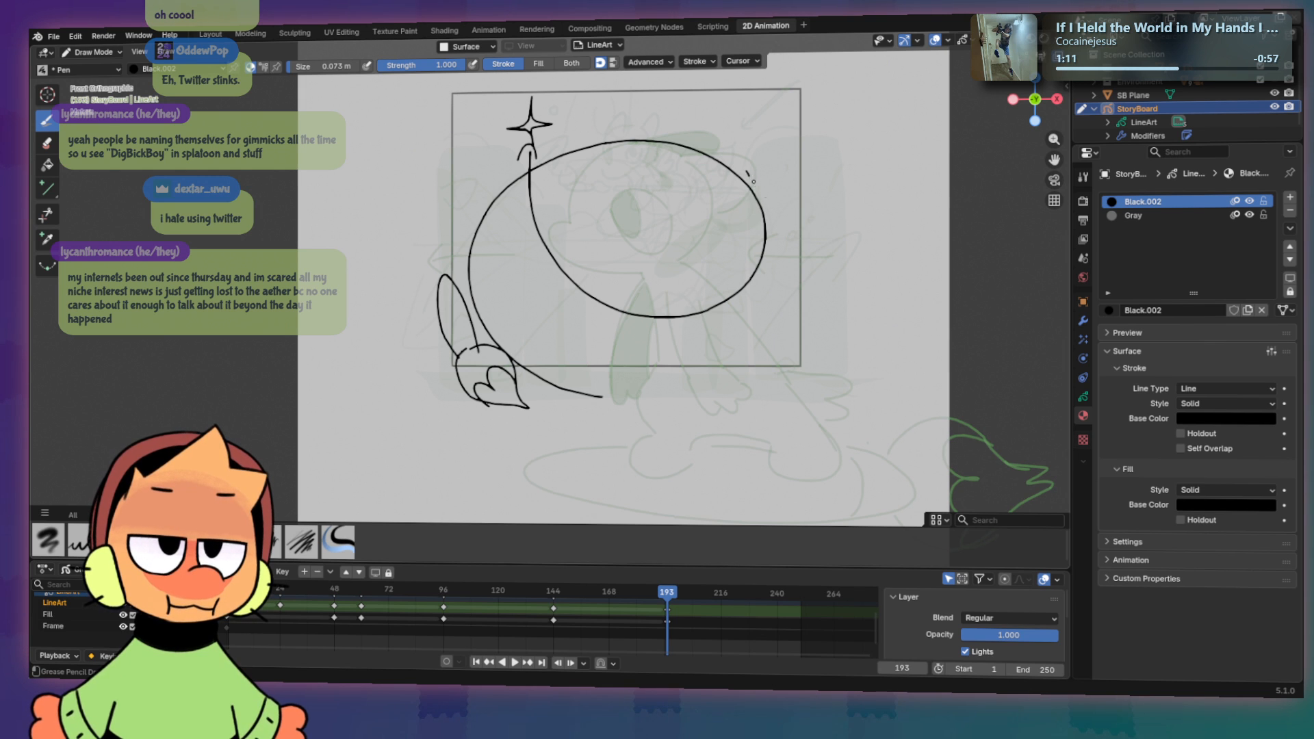
drag(821, 198, 727, 102)
key(ctrl+z)
mouse_move(742, 158)
mouse_down()
mouse_move(744, 111)
mouse_move(753, 168)
mouse_up()
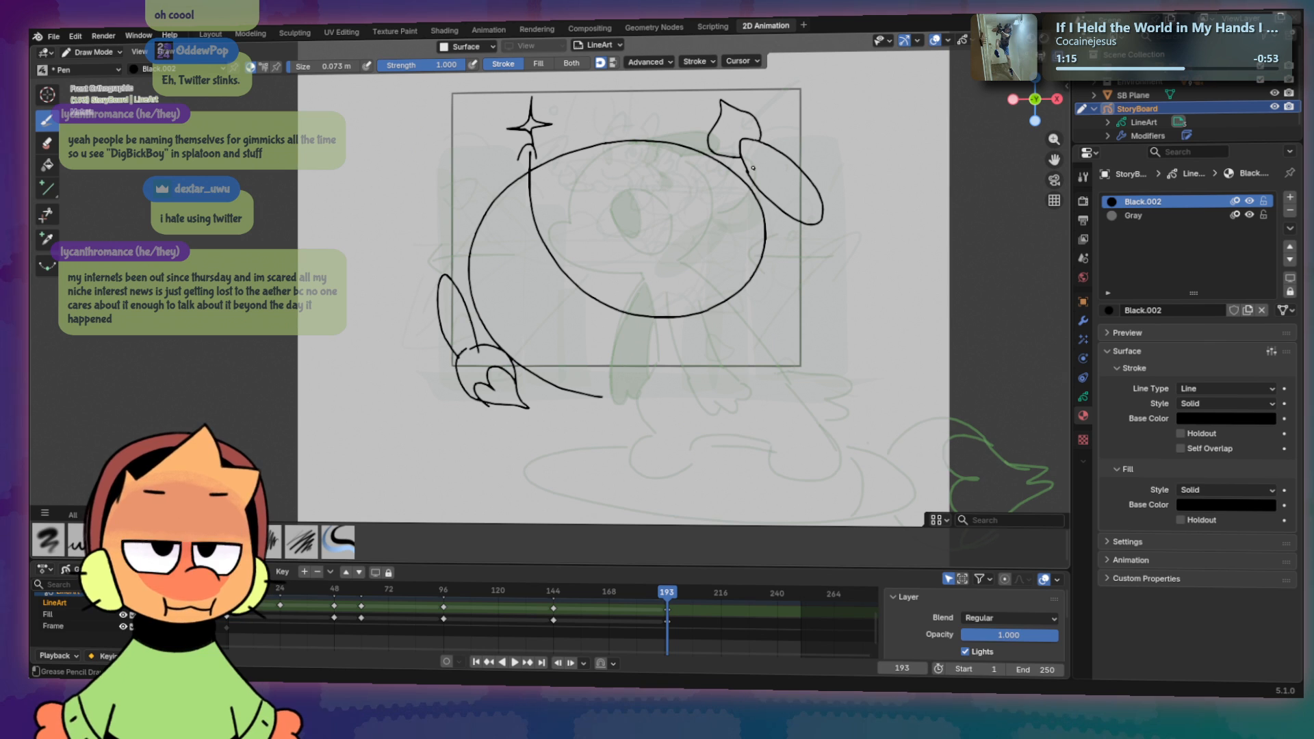
mouse_move(794, 244)
mouse_down()
mouse_move(790, 167)
mouse_move(793, 232)
mouse_up()
key(ctrl+z)
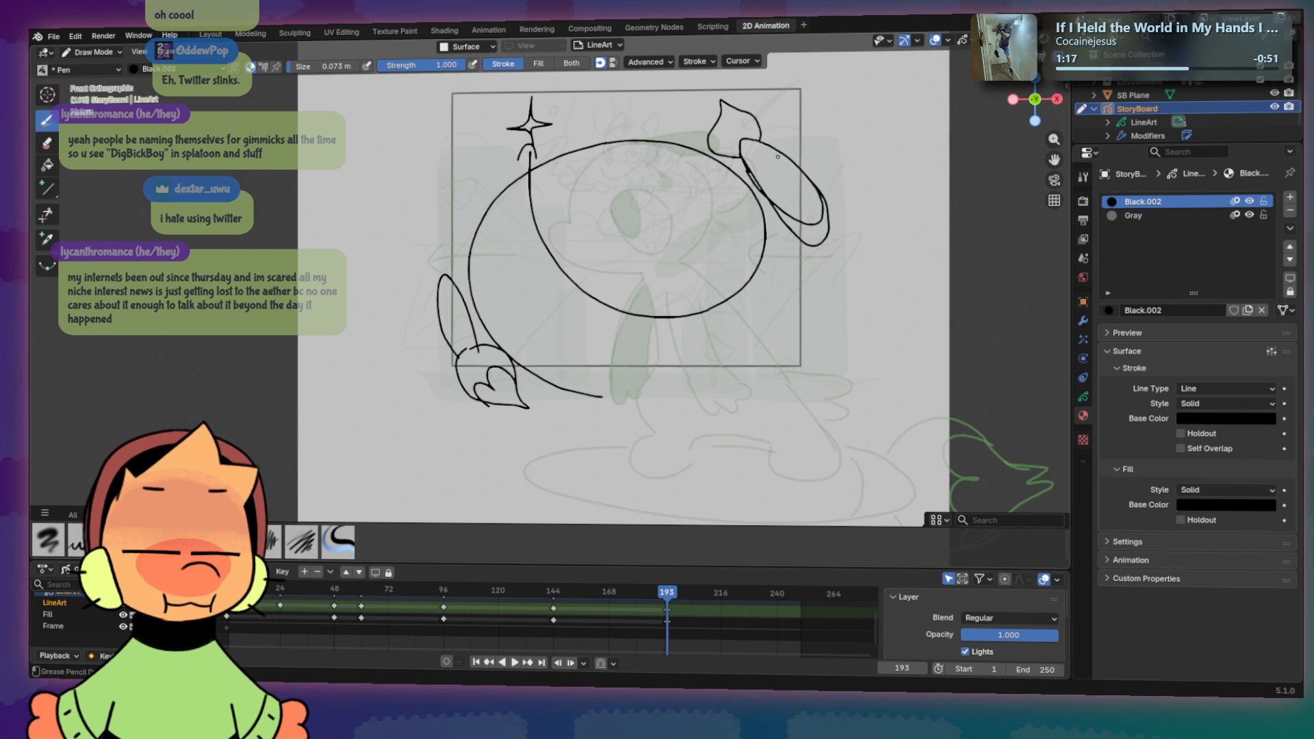
Step: Draw a tiny brush with an oval rider along the inner path just below the upward arrowhead
mouse_move(535, 189)
mouse_down()
mouse_move(555, 222)
mouse_move(536, 200)
mouse_up()
key(ctrl+z)
key(ctrl+z)
key(ctrl+z)
mouse_move(560, 249)
mouse_down()
mouse_move(542, 185)
mouse_move(575, 260)
mouse_move(564, 220)
mouse_up()
key(ctrl+z)
mouse_move(554, 188)
mouse_down()
mouse_move(564, 219)
mouse_move(550, 205)
mouse_up()
key(ctrl+z)
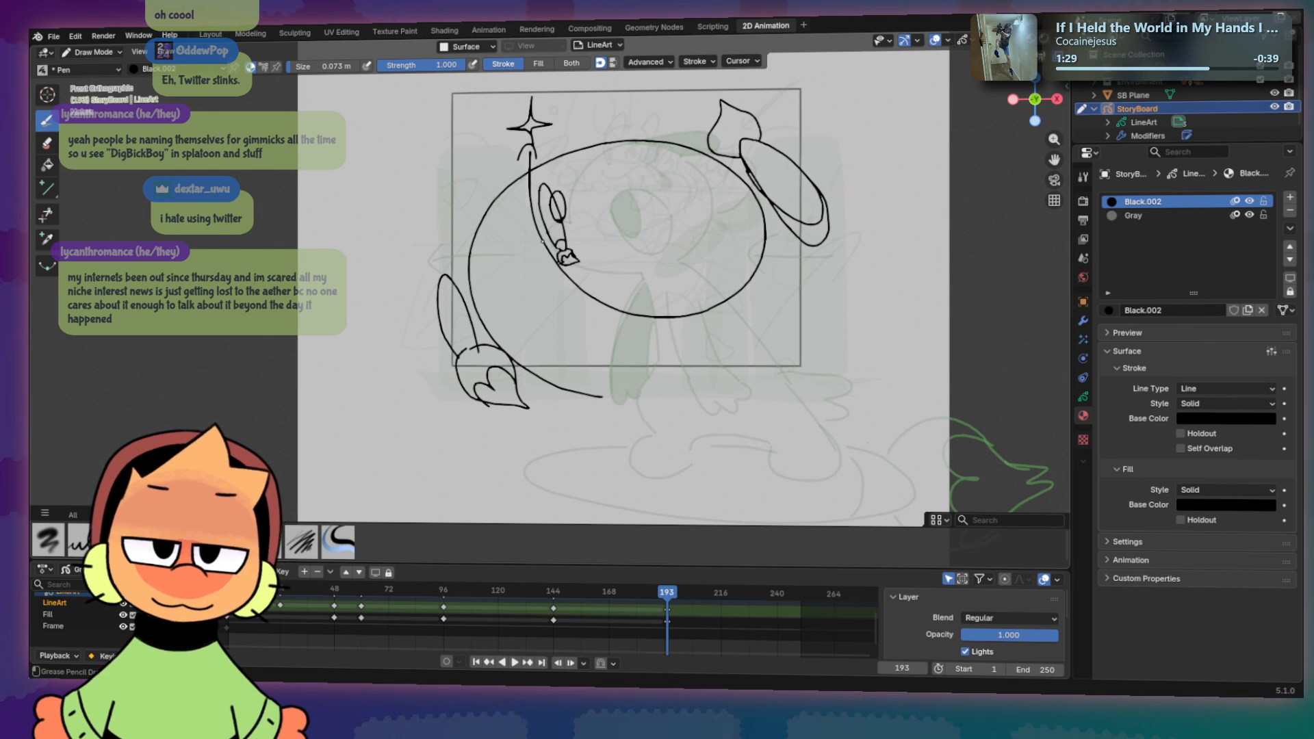
key(ctrl+z)
Step: Add oval riders to the lower-left and upper-right brushes, and draw a curved direction arrow beneath the loop
mouse_move(457, 293)
mouse_down()
mouse_move(472, 321)
mouse_move(460, 314)
mouse_up()
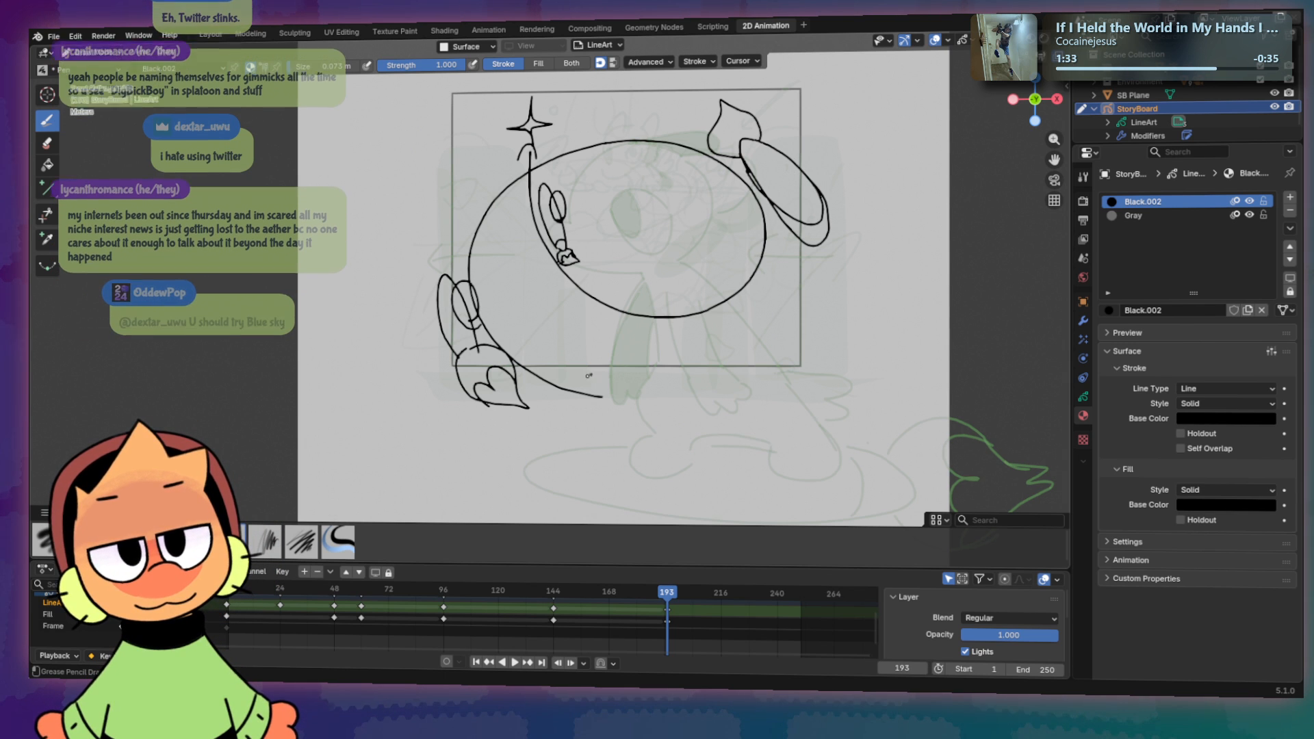
drag(778, 217, 772, 202)
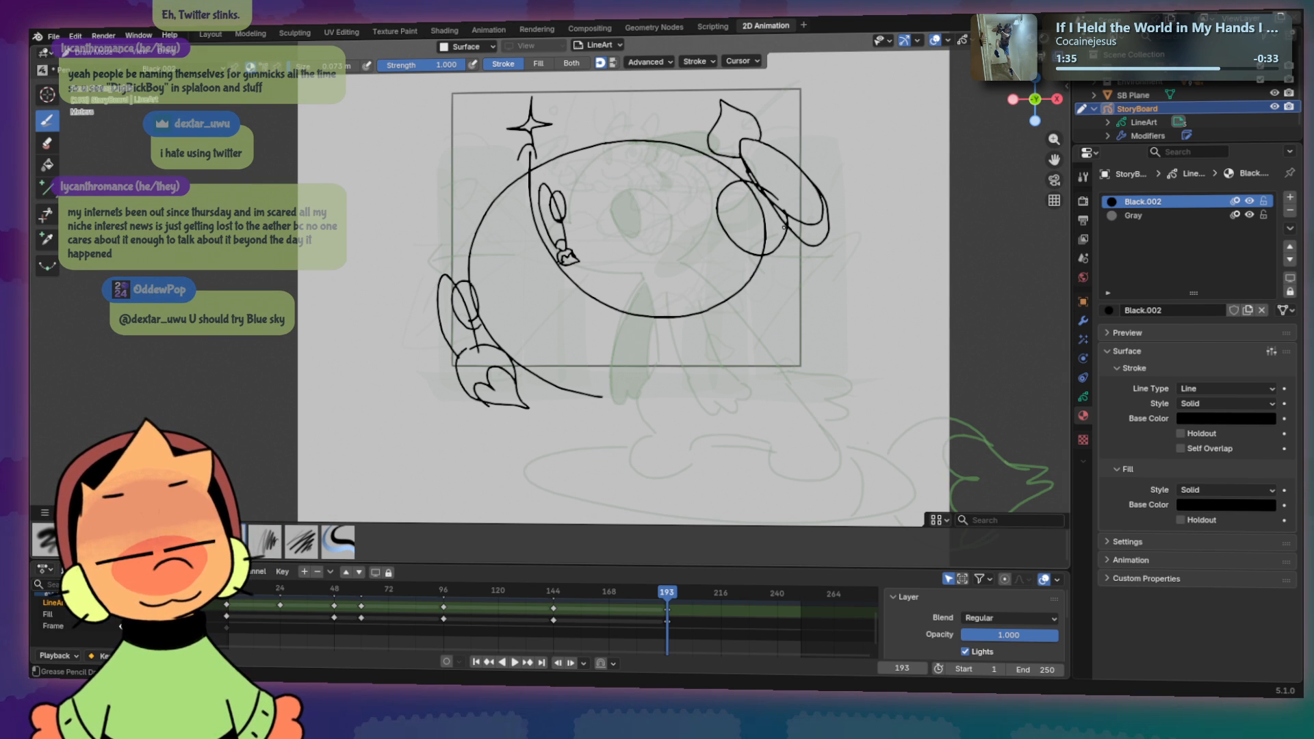
mouse_move(809, 268)
mouse_down()
mouse_move(652, 342)
mouse_move(652, 359)
mouse_up()
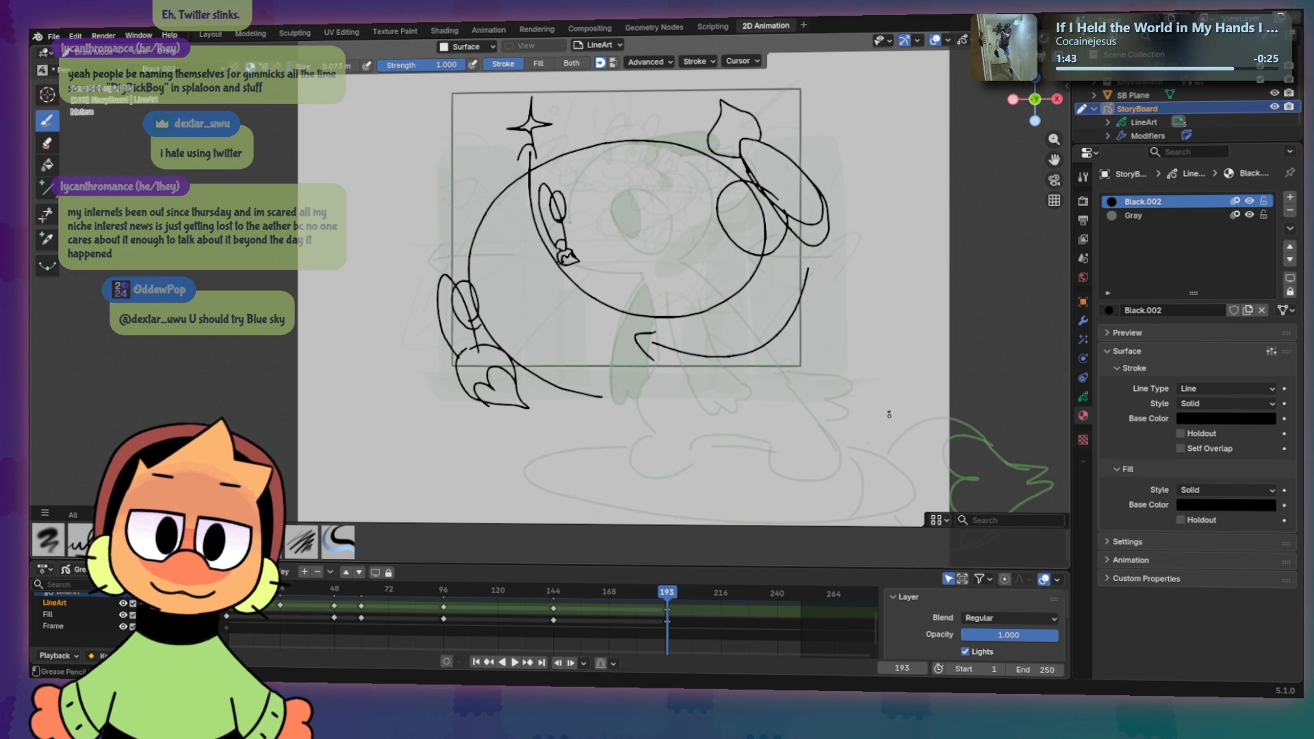
Step: Draw a horizontal line below the frame, crossed by a curved upward arrow with a small oval at its tip
drag(651, 449, 890, 443)
key(ctrl+z)
drag(654, 462, 900, 467)
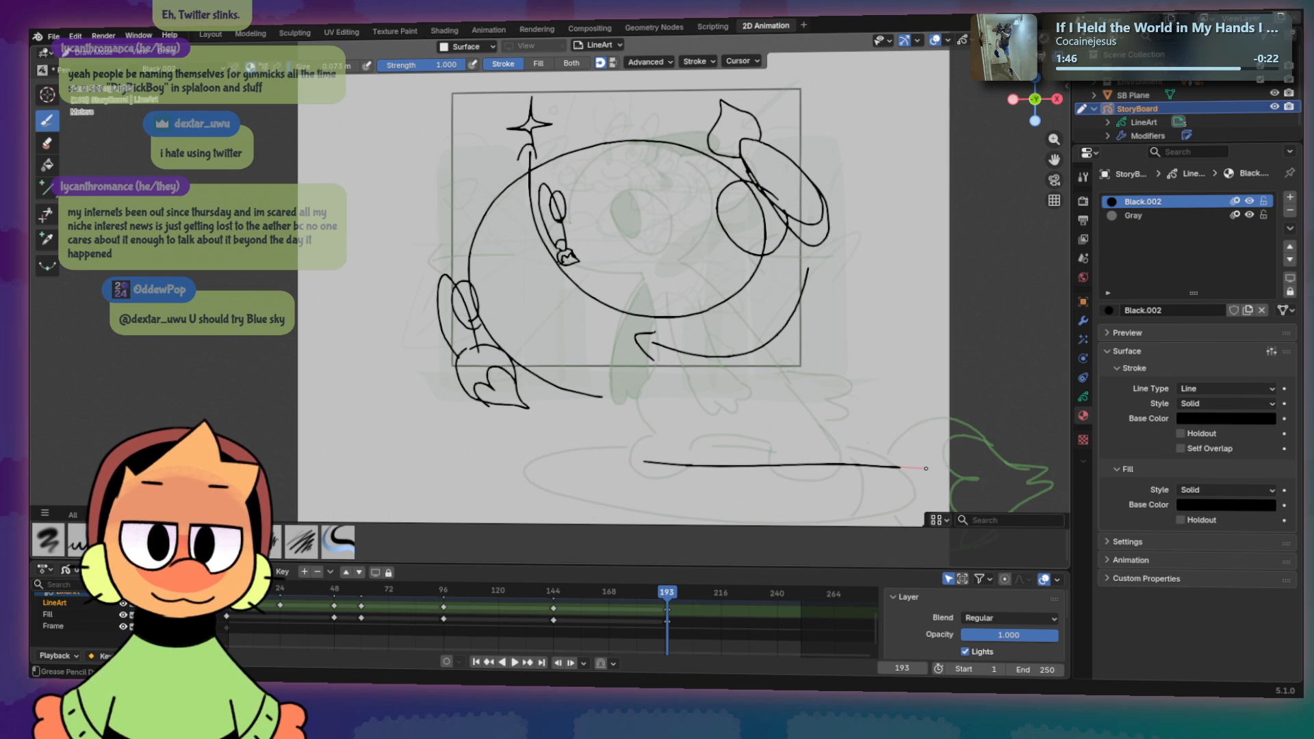
drag(812, 485, 722, 431)
key(ctrl+z)
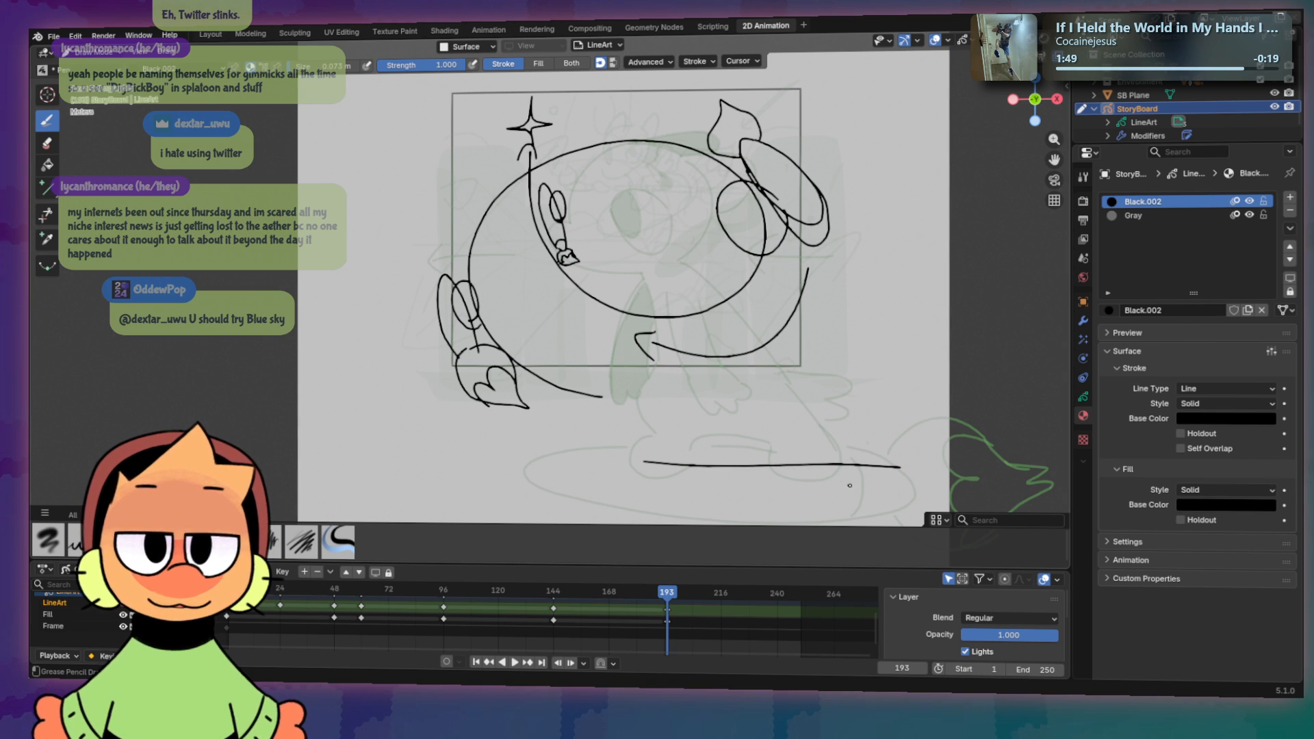
mouse_move(855, 492)
mouse_down()
mouse_move(746, 467)
mouse_move(726, 415)
mouse_up()
key(ctrl+z)
mouse_move(832, 490)
mouse_down()
mouse_move(732, 387)
mouse_move(716, 402)
mouse_move(754, 402)
mouse_move(742, 404)
mouse_move(740, 370)
mouse_up()
key(ctrl+z)
key(ctrl+z)
key(ctrl+z)
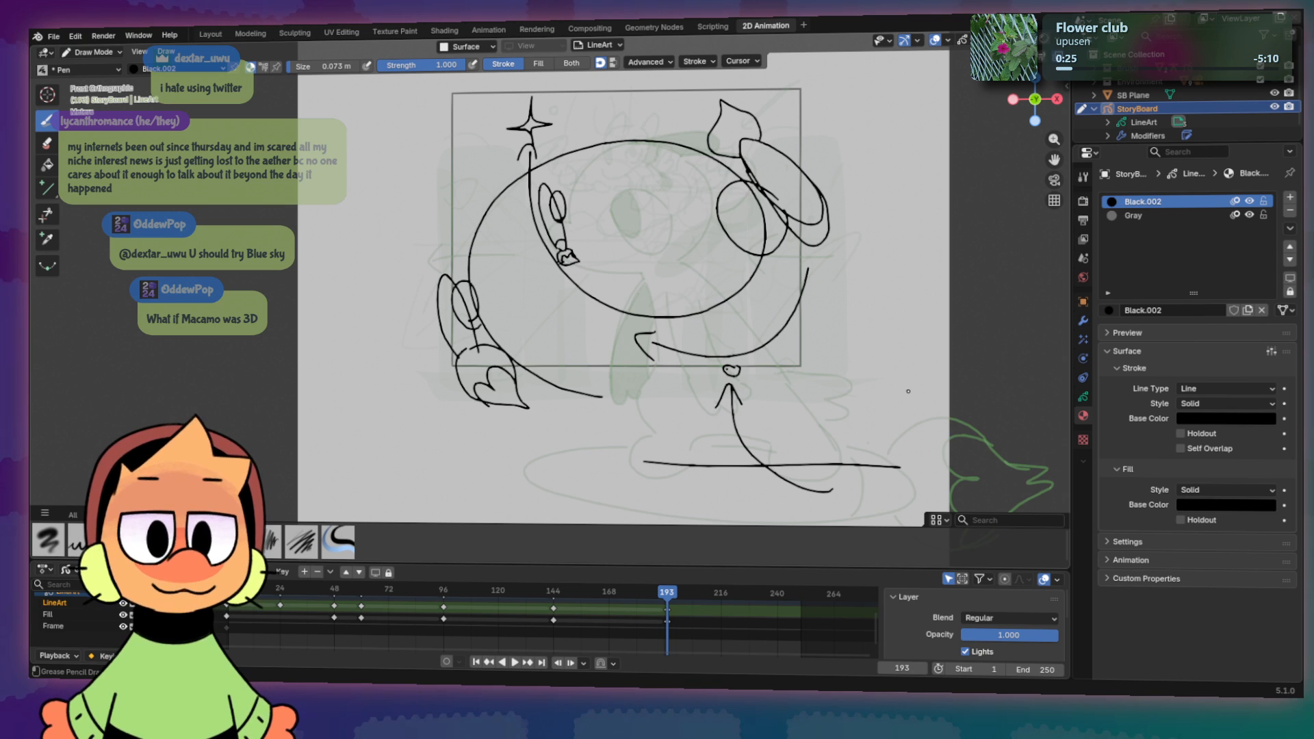
scroll(909, 391, down, 2)
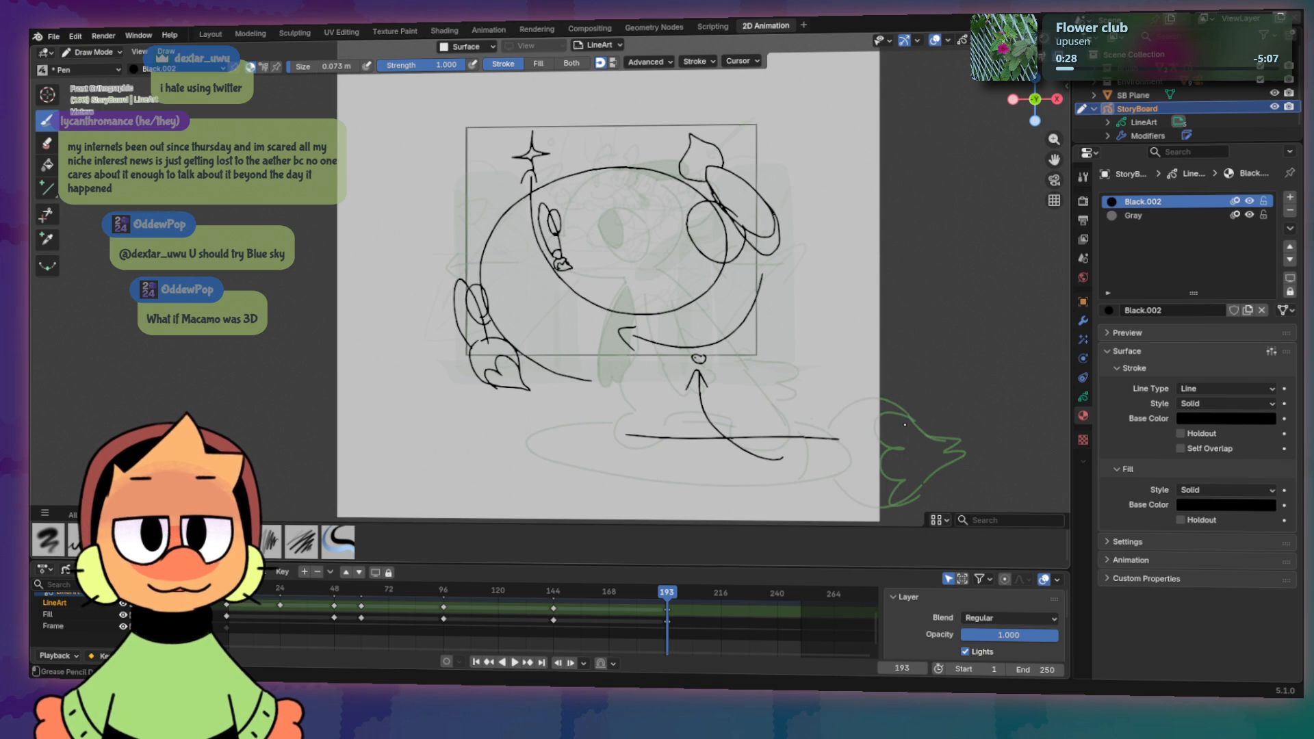
scroll(952, 411, up, 1)
scroll(979, 404, down, 2)
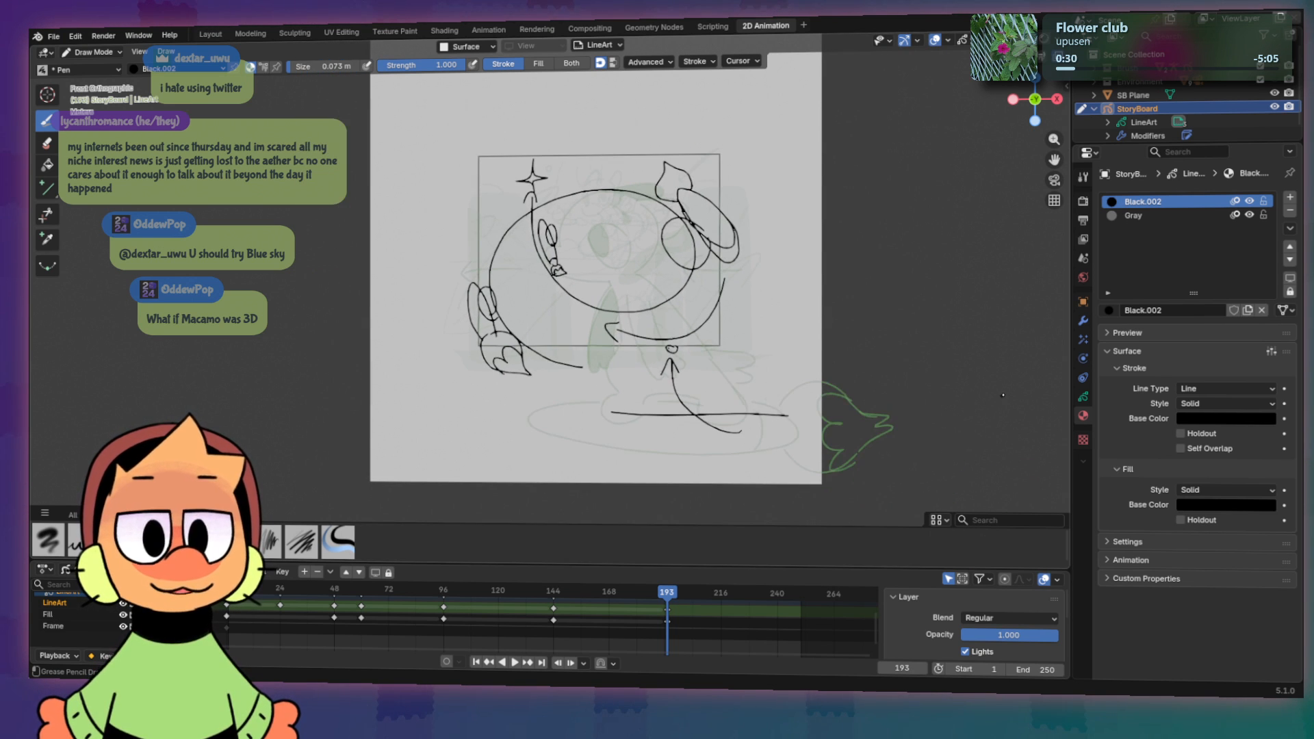
scroll(1003, 395, up, 2)
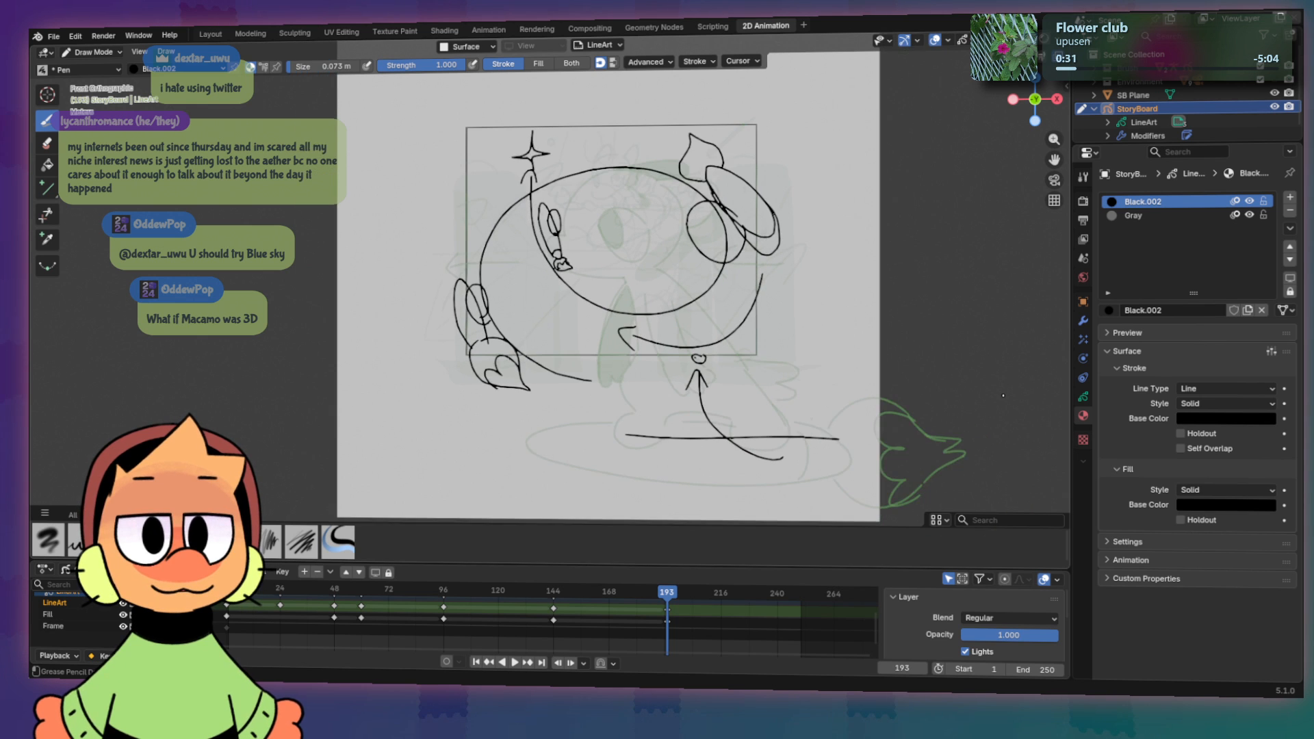
scroll(1003, 395, up, 2)
scroll(1002, 396, down, 1)
scroll(1001, 396, up, 1)
scroll(999, 397, down, 2)
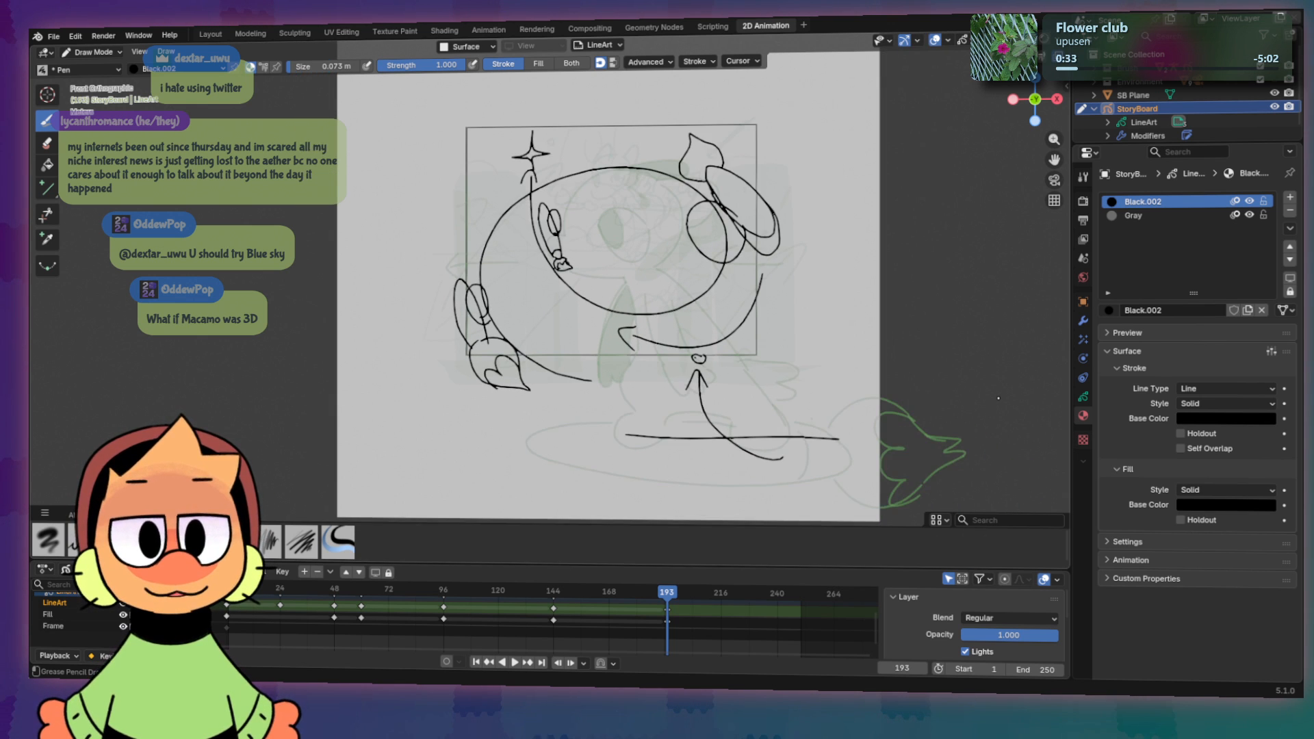
scroll(999, 398, up, 1)
scroll(999, 398, down, 1)
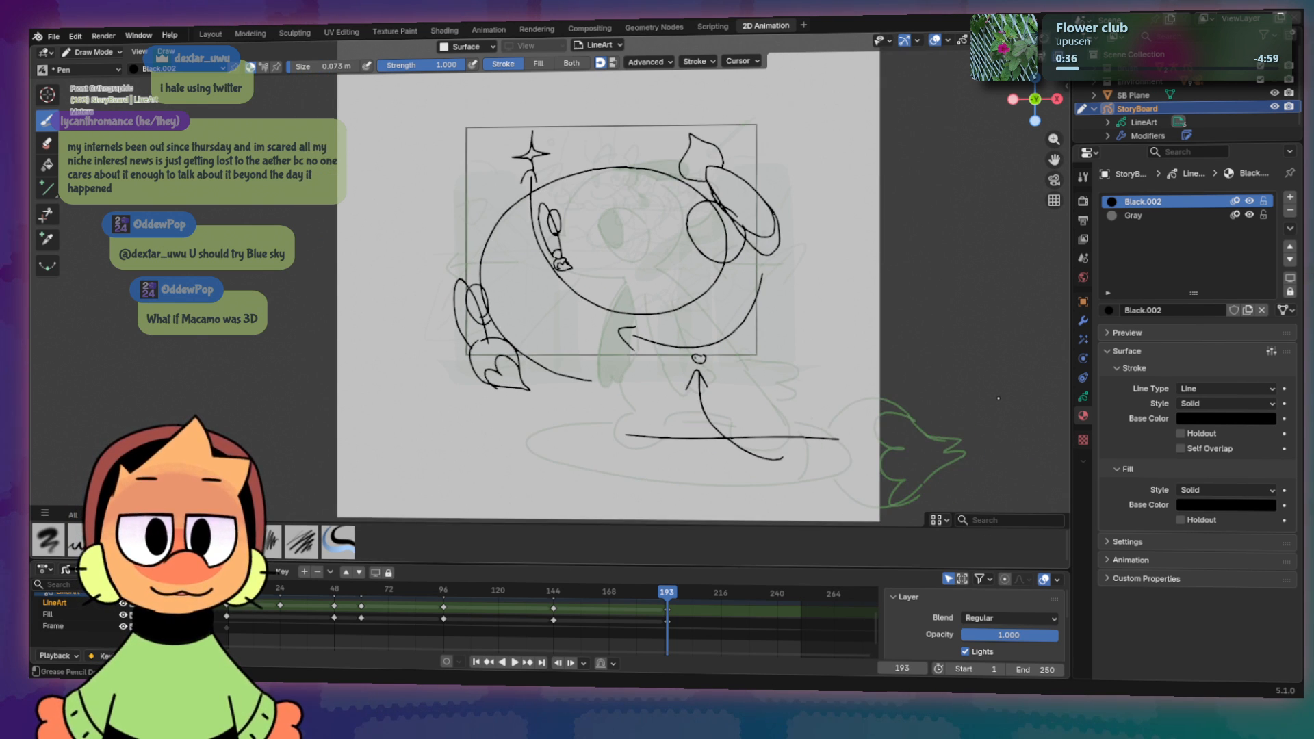
scroll(999, 398, up, 1)
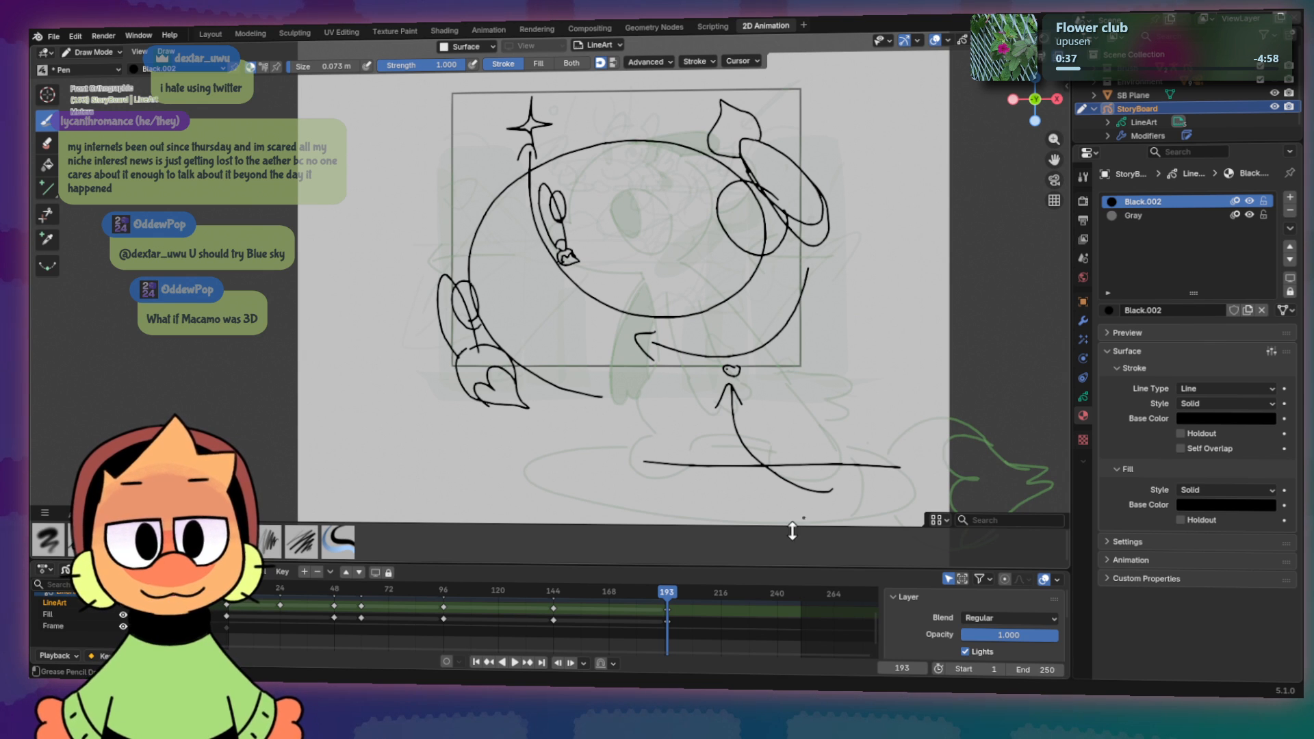
Step: Insert a blank keyframe on all layers at frame 234, and return to frame 193
mouse_move(659, 597)
mouse_down()
mouse_move(558, 593)
mouse_move(789, 600)
mouse_move(714, 597)
mouse_move(778, 597)
mouse_up()
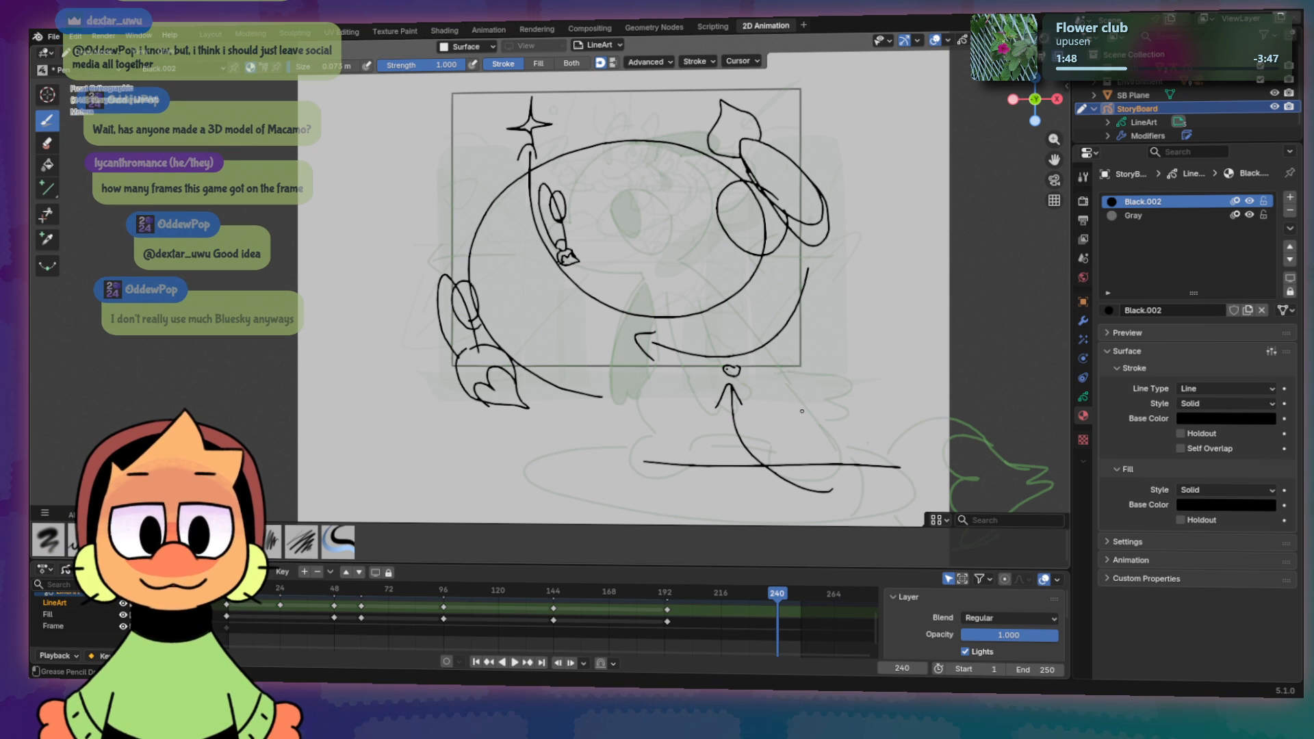
mouse_move(780, 599)
mouse_down()
mouse_move(748, 596)
mouse_move(778, 598)
mouse_up()
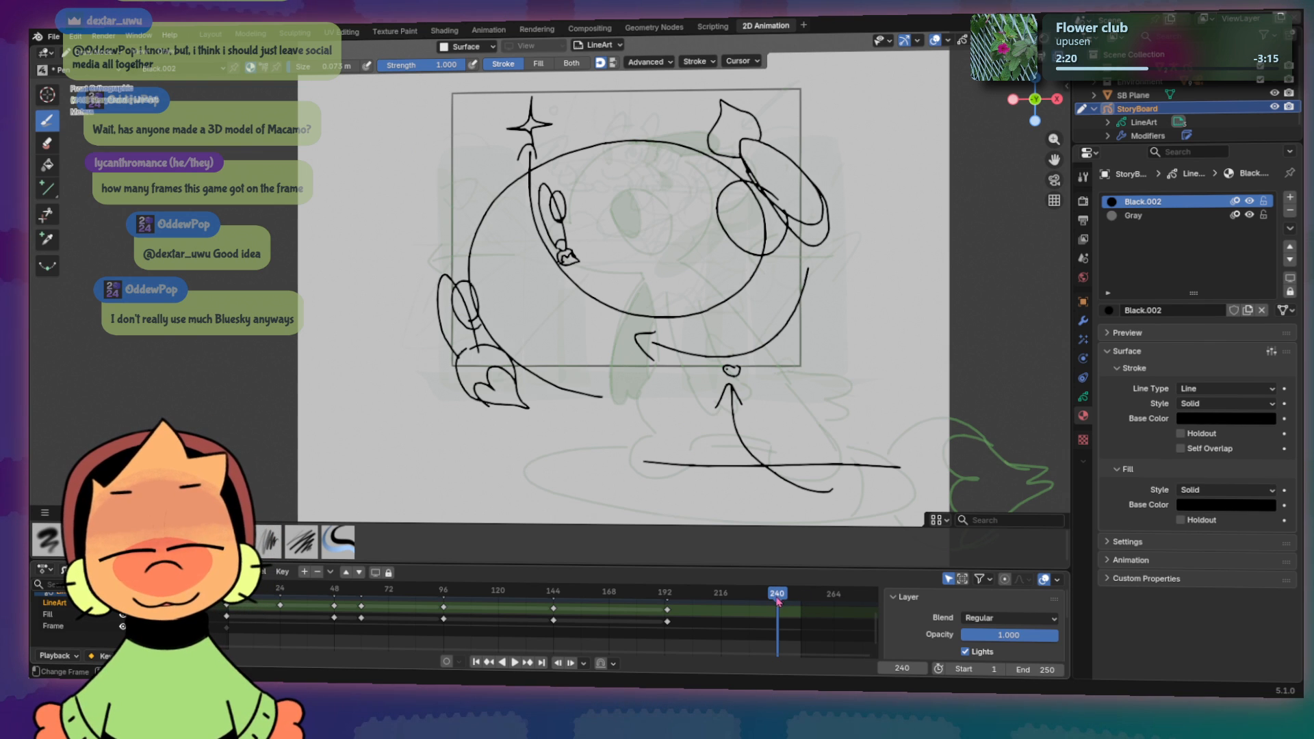
mouse_move(777, 597)
mouse_down()
mouse_move(753, 600)
mouse_move(764, 597)
mouse_up()
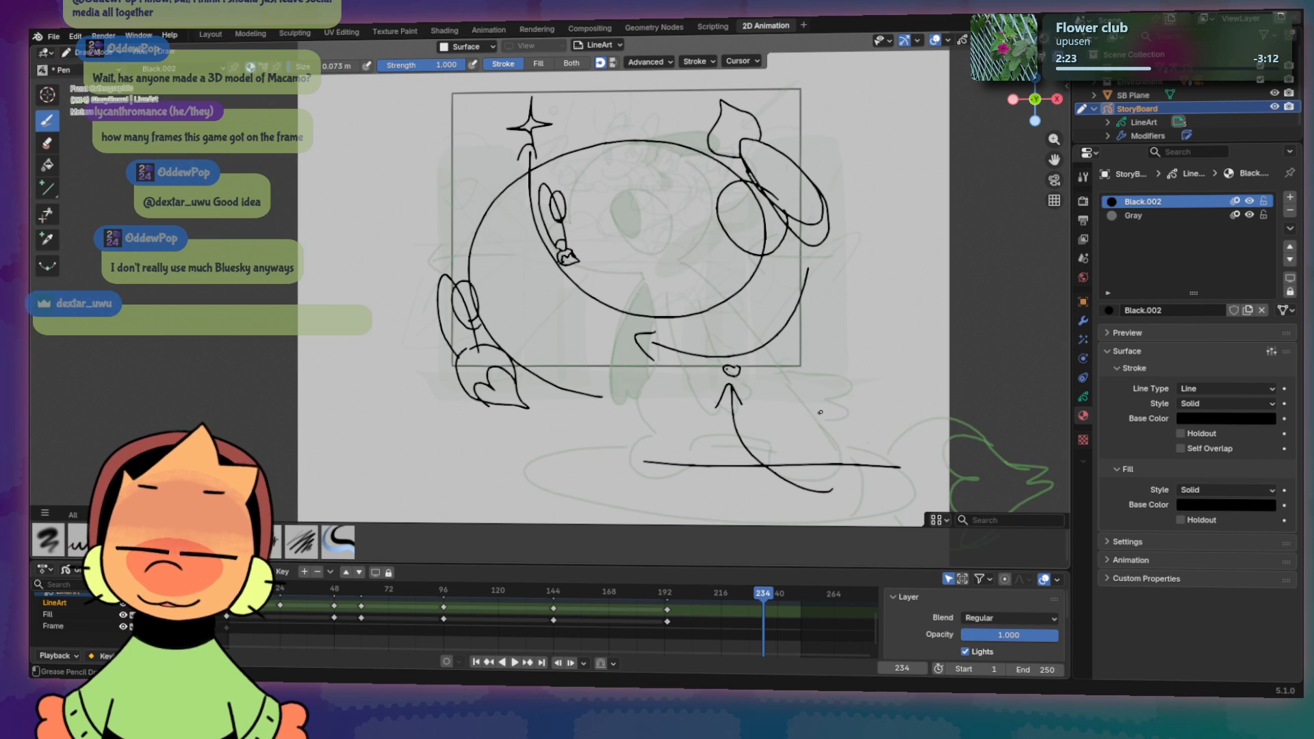
key(i)
click(821, 356)
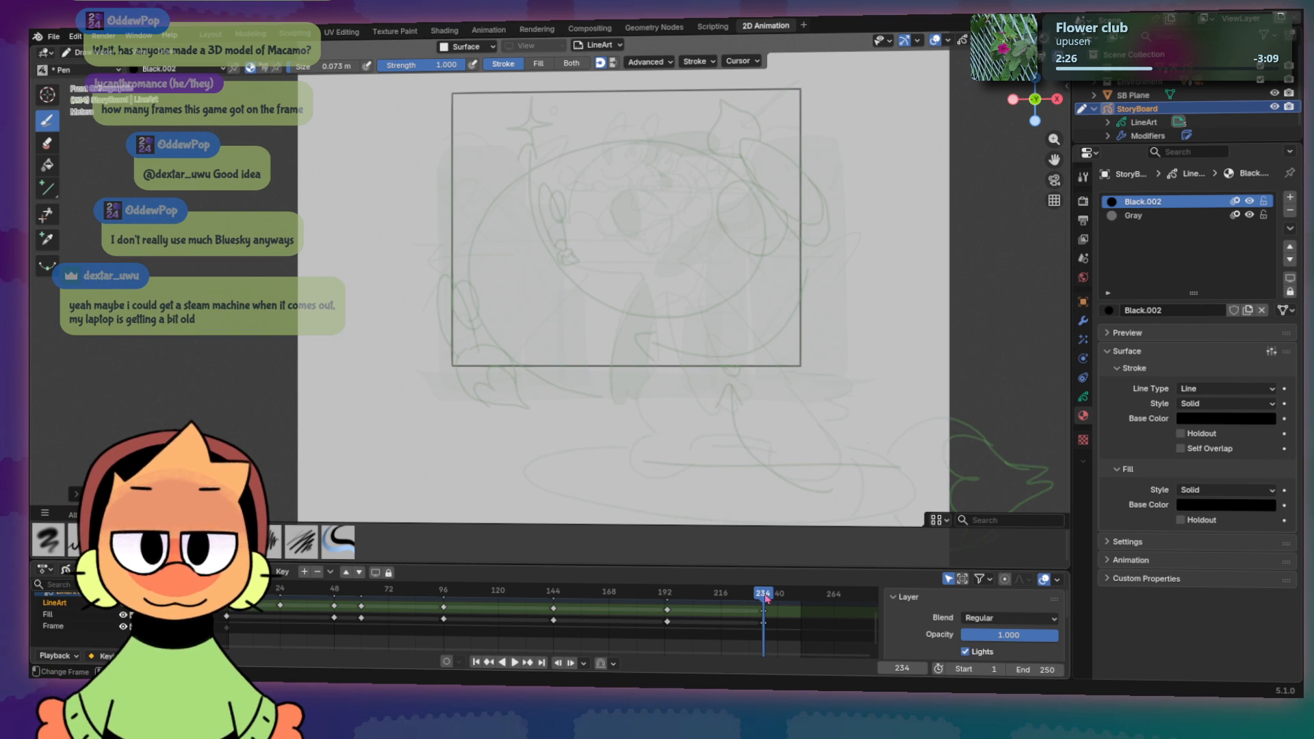
drag(765, 600, 670, 600)
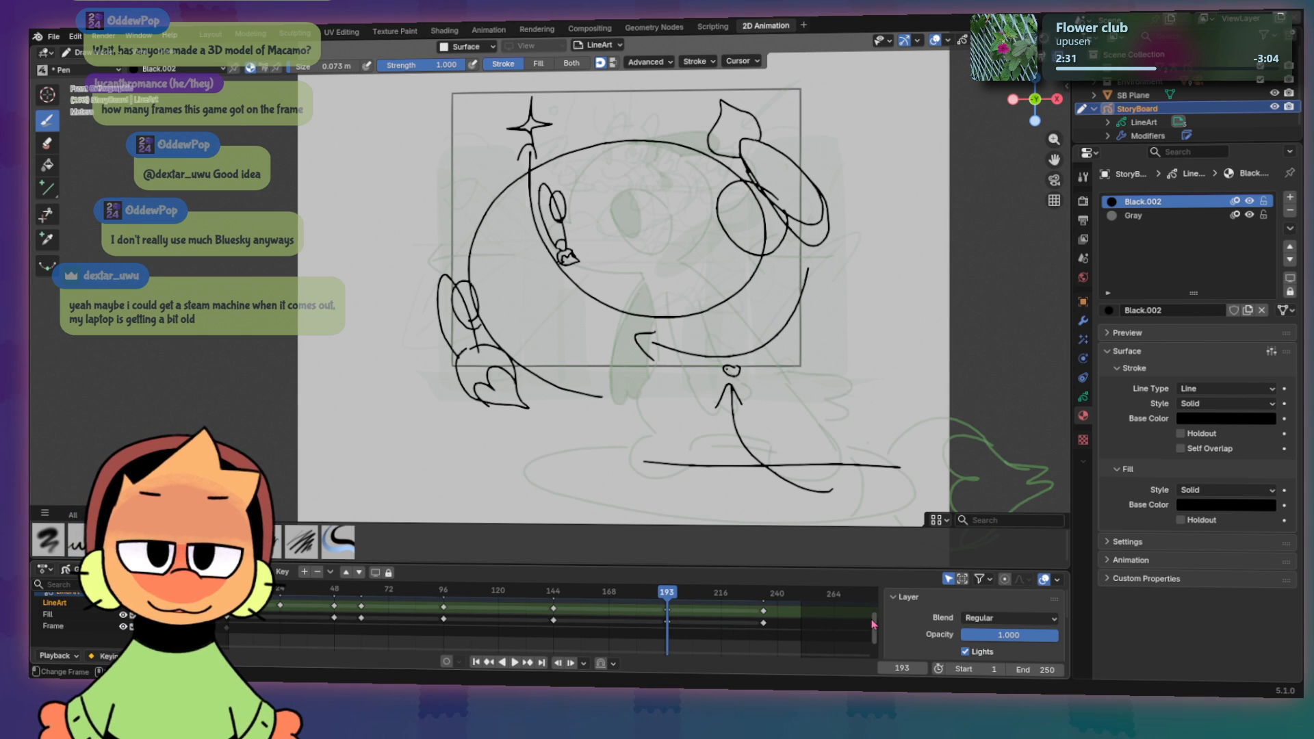
Step: Move the frame 193 keyframes on all layers to frame 192, and go to frame 234
scroll(864, 620, up, 3)
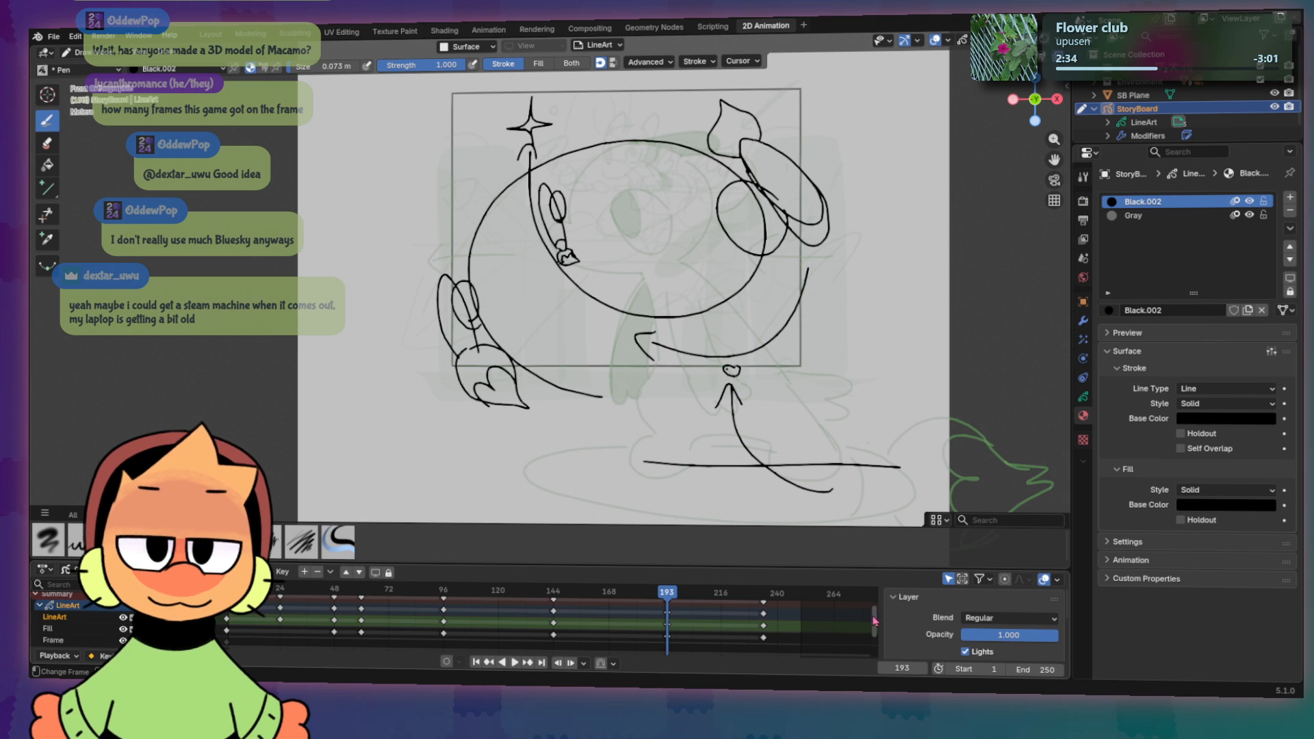
drag(870, 618, 870, 611)
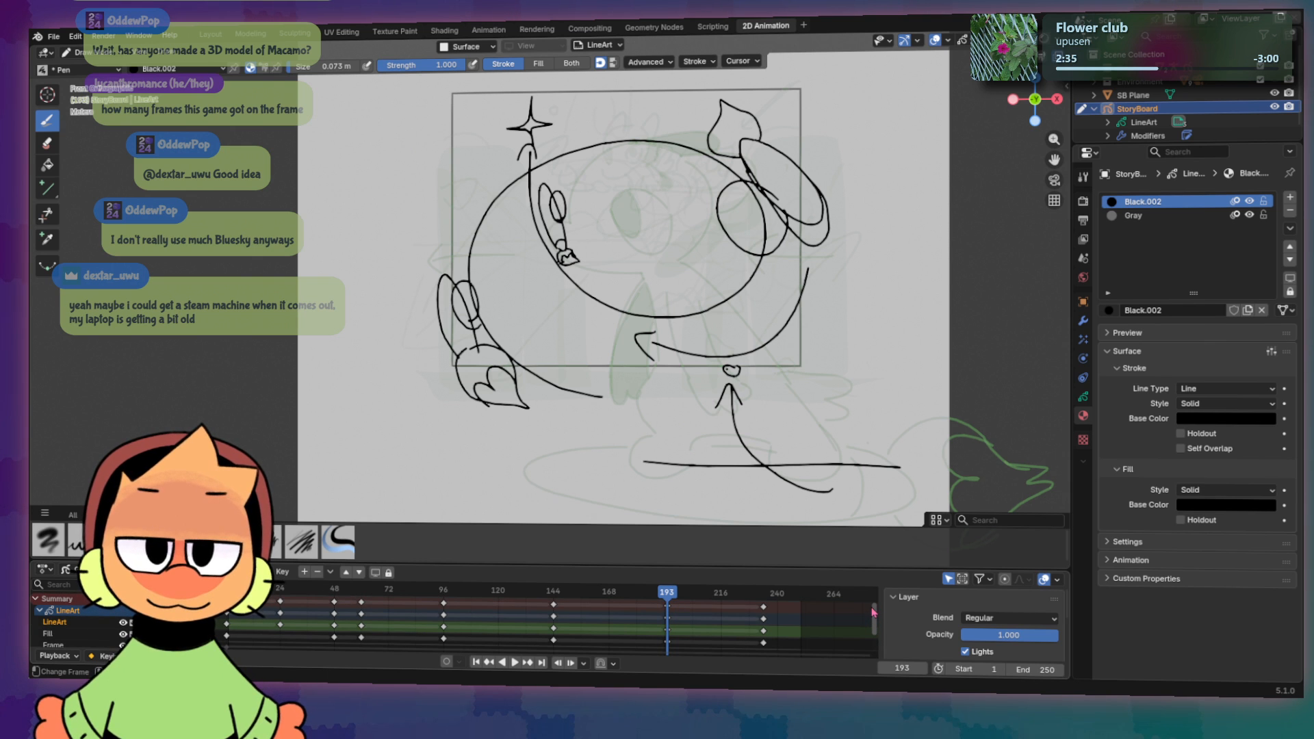
click(669, 609)
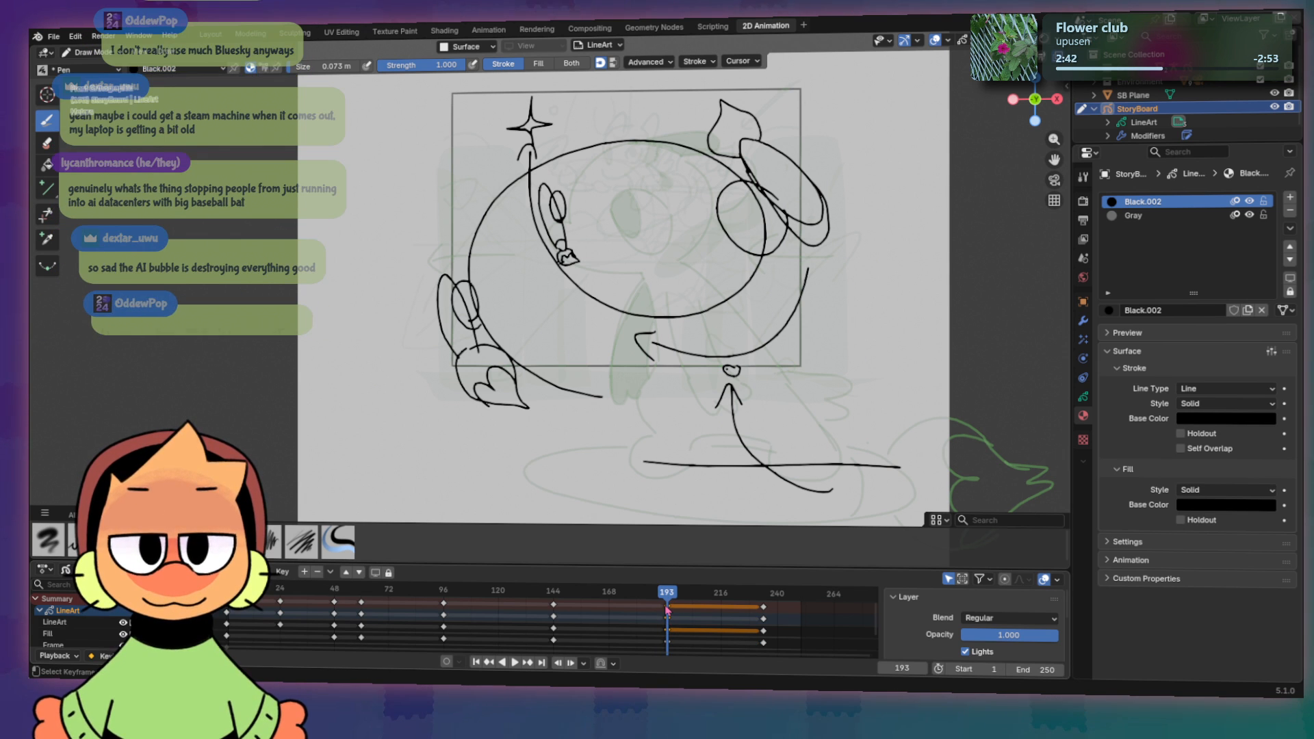
mouse_move(667, 607)
mouse_down()
mouse_move(662, 594)
mouse_move(706, 594)
mouse_move(630, 594)
mouse_move(777, 604)
mouse_move(766, 603)
mouse_up()
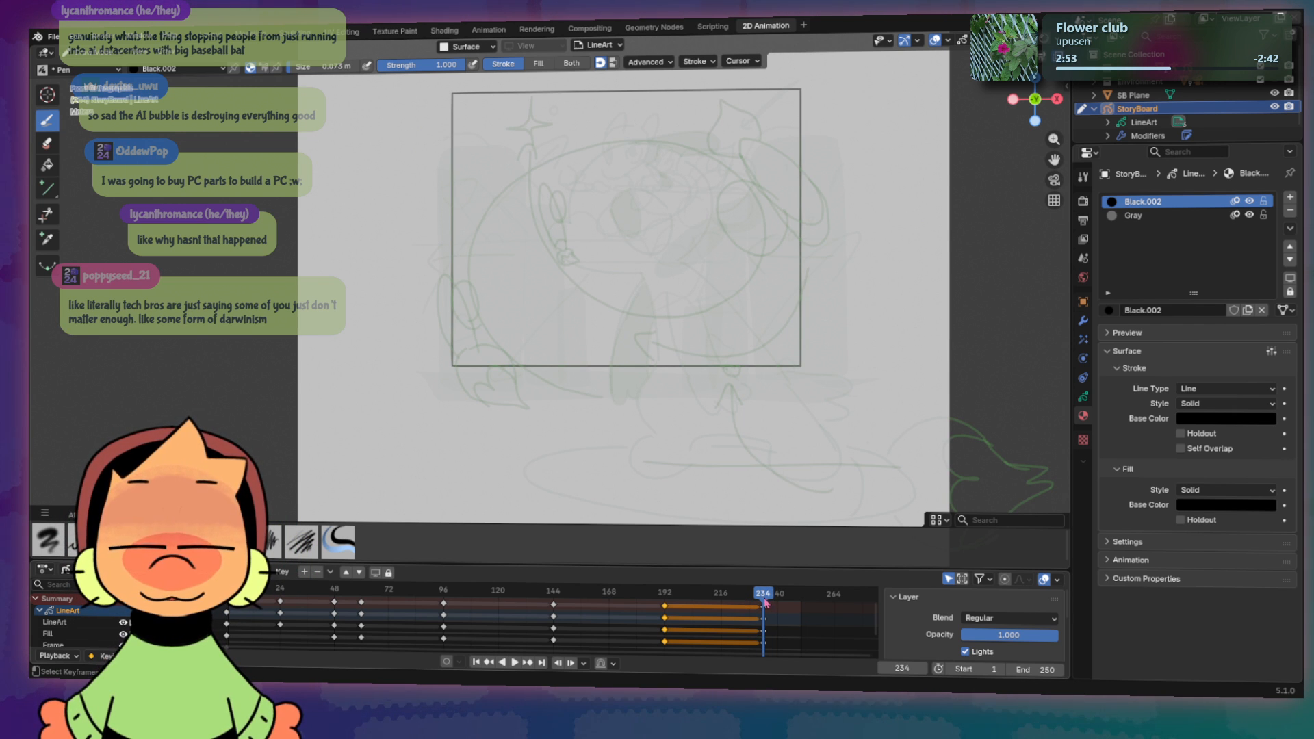
mouse_move(760, 592)
mouse_down()
mouse_move(373, 590)
mouse_move(616, 590)
mouse_move(705, 572)
mouse_move(484, 613)
mouse_move(418, 590)
mouse_move(605, 590)
mouse_move(258, 590)
mouse_move(383, 586)
mouse_move(267, 582)
mouse_move(296, 575)
mouse_move(349, 587)
mouse_move(766, 587)
mouse_up()
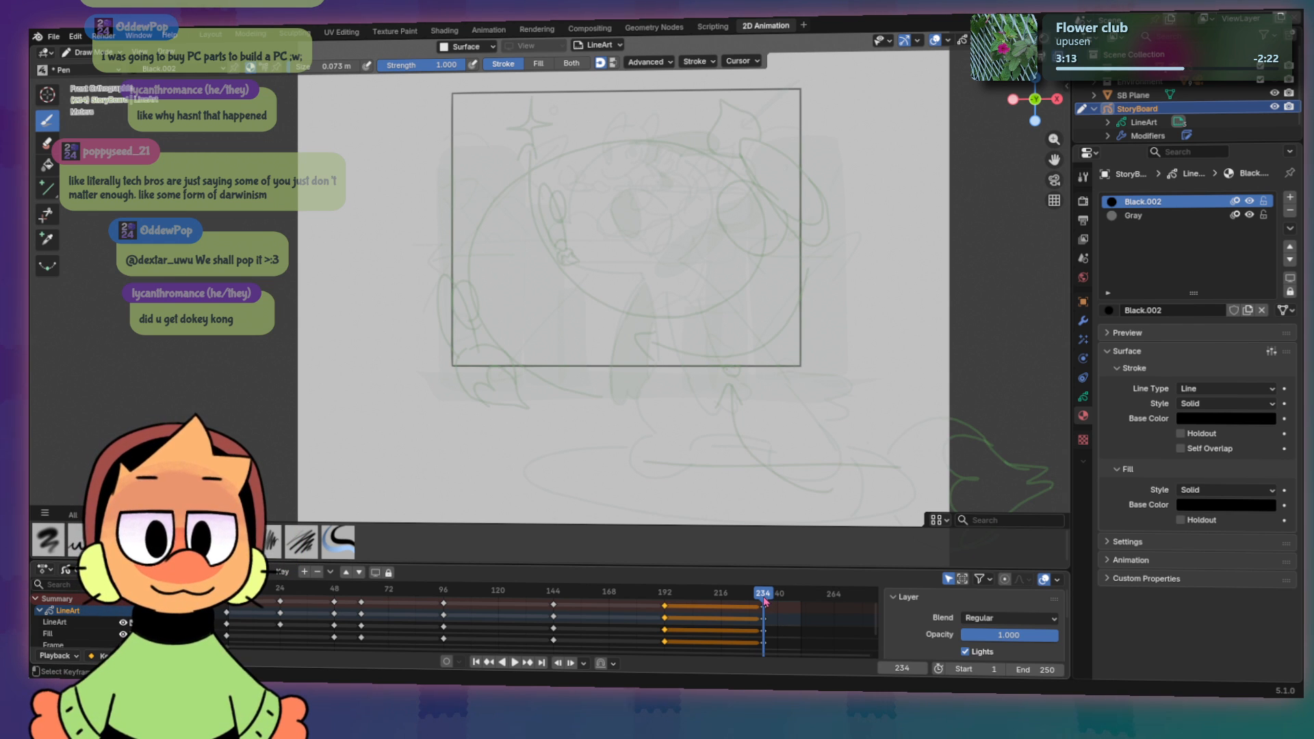
key(space)
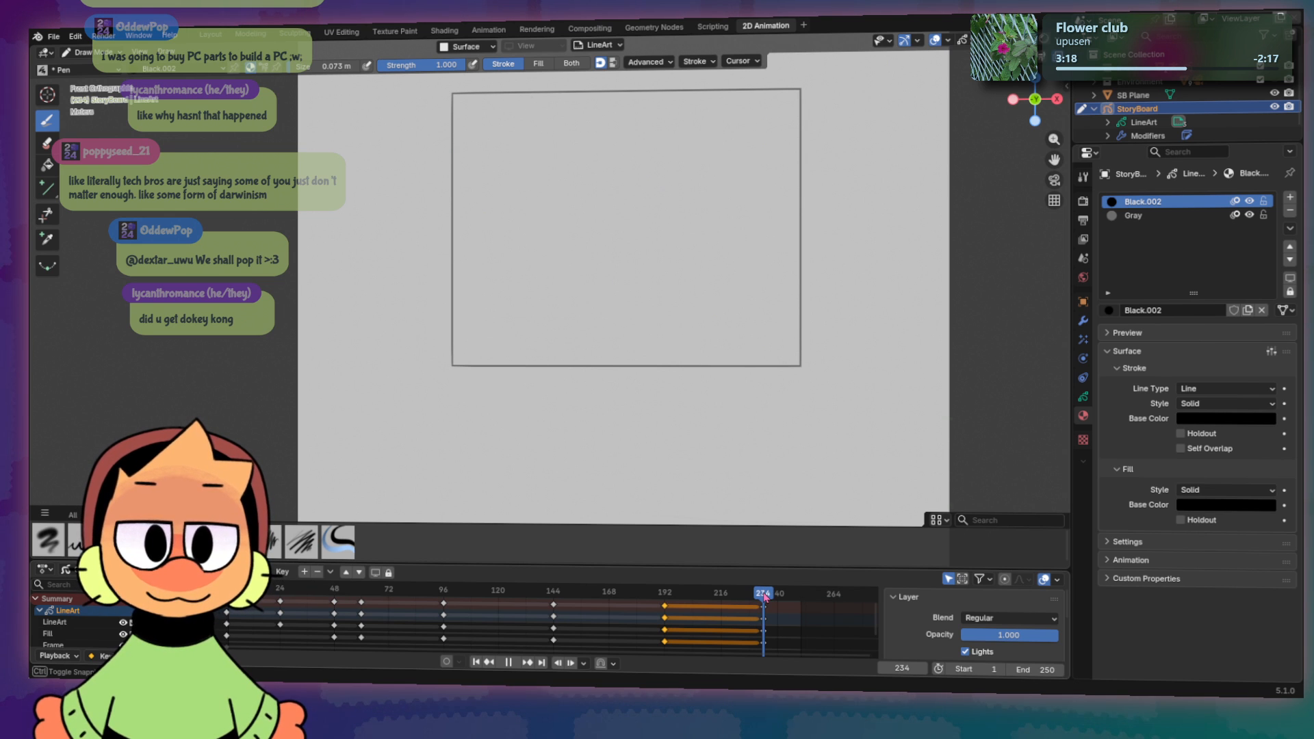
key(space)
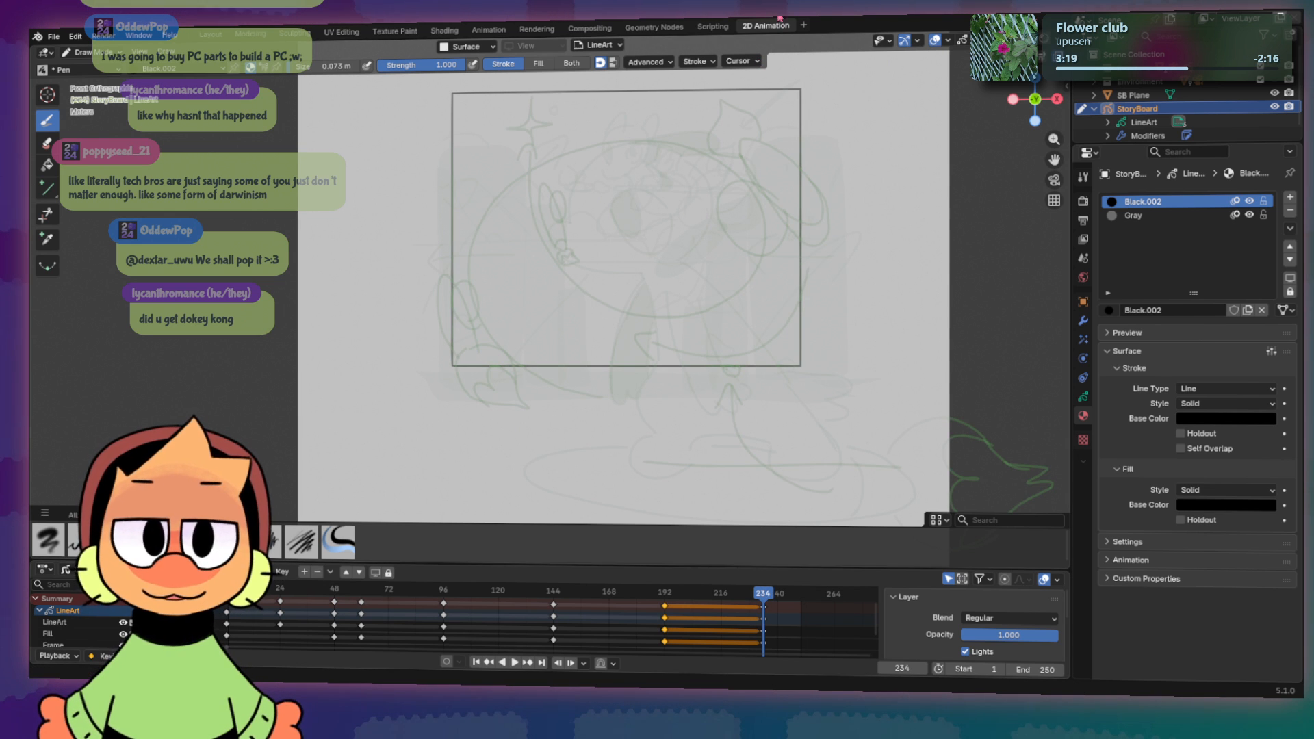
Step: Draw a large circle inside the frame with a thin diagonal loop from its upper left to its lower-right edge and a small dot beside it
key(b)
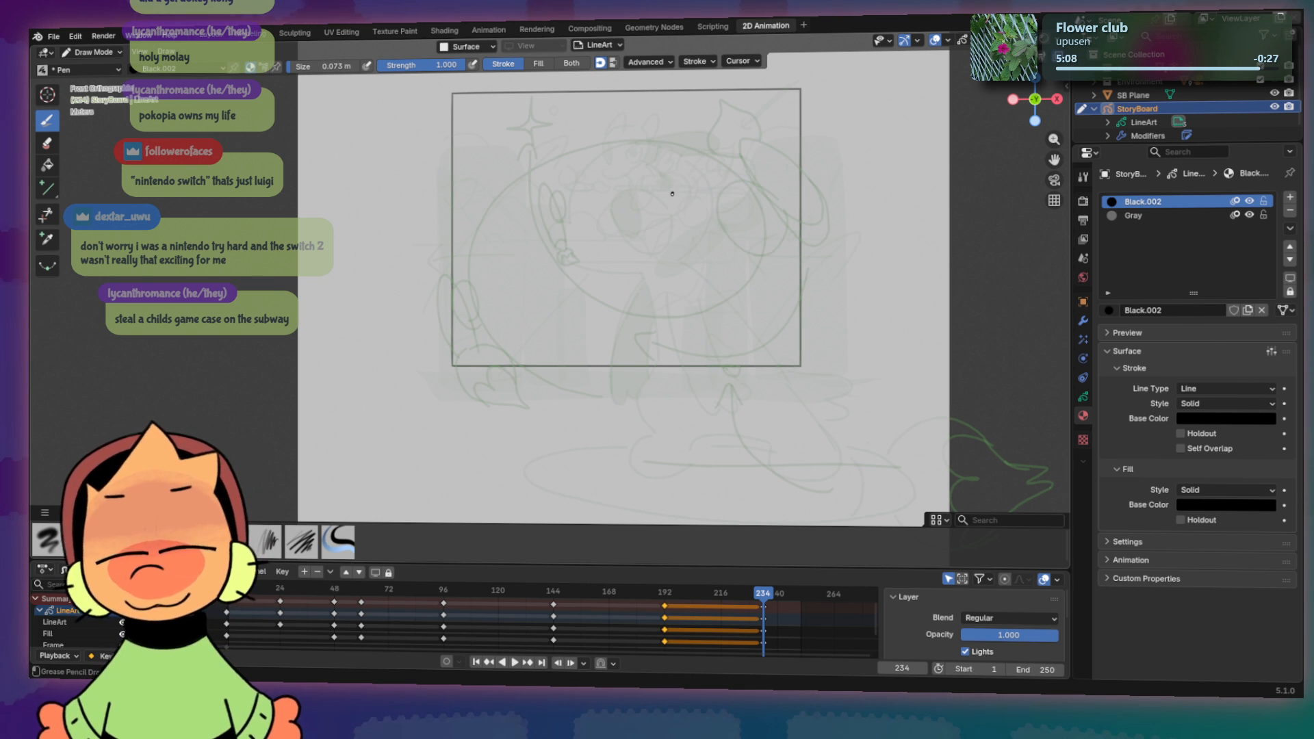
mouse_move(620, 162)
mouse_down()
mouse_move(685, 174)
mouse_move(614, 161)
mouse_up()
key(ctrl+z)
mouse_move(644, 163)
mouse_down()
mouse_move(586, 176)
mouse_move(663, 168)
mouse_up()
key(ctrl+z)
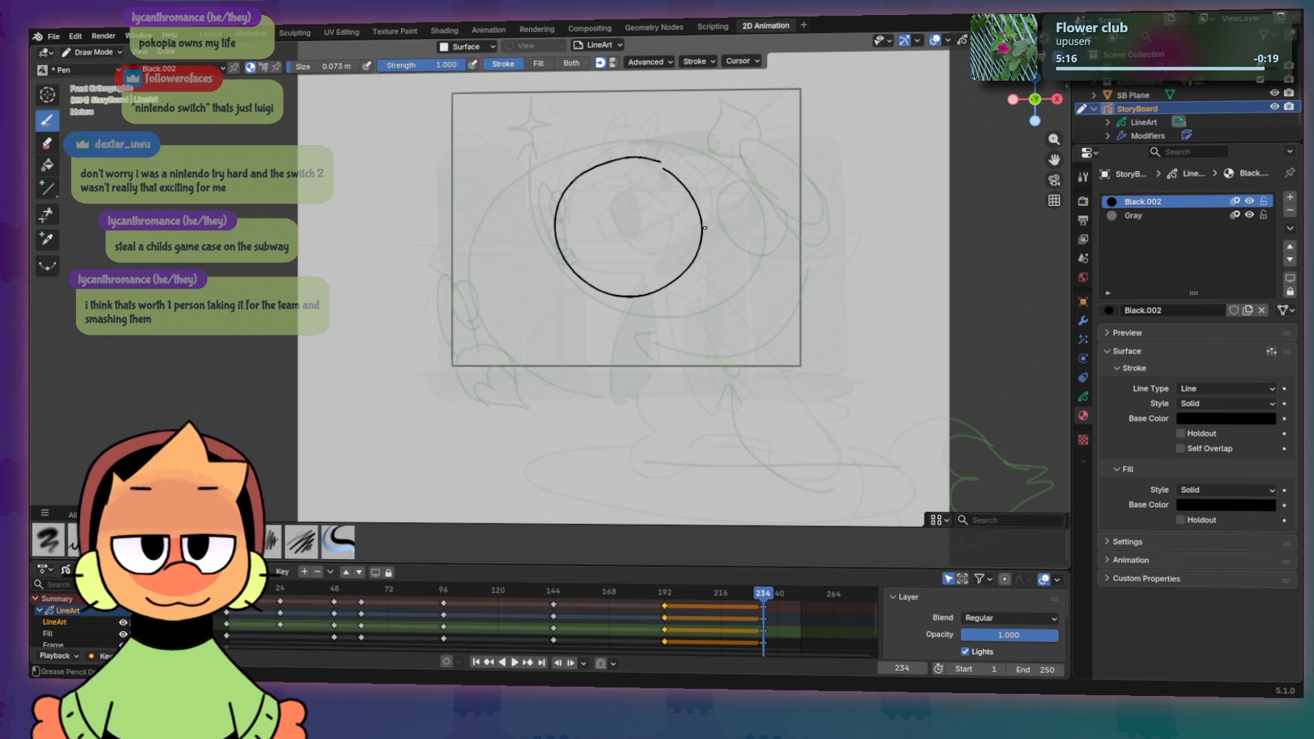
drag(709, 227, 600, 230)
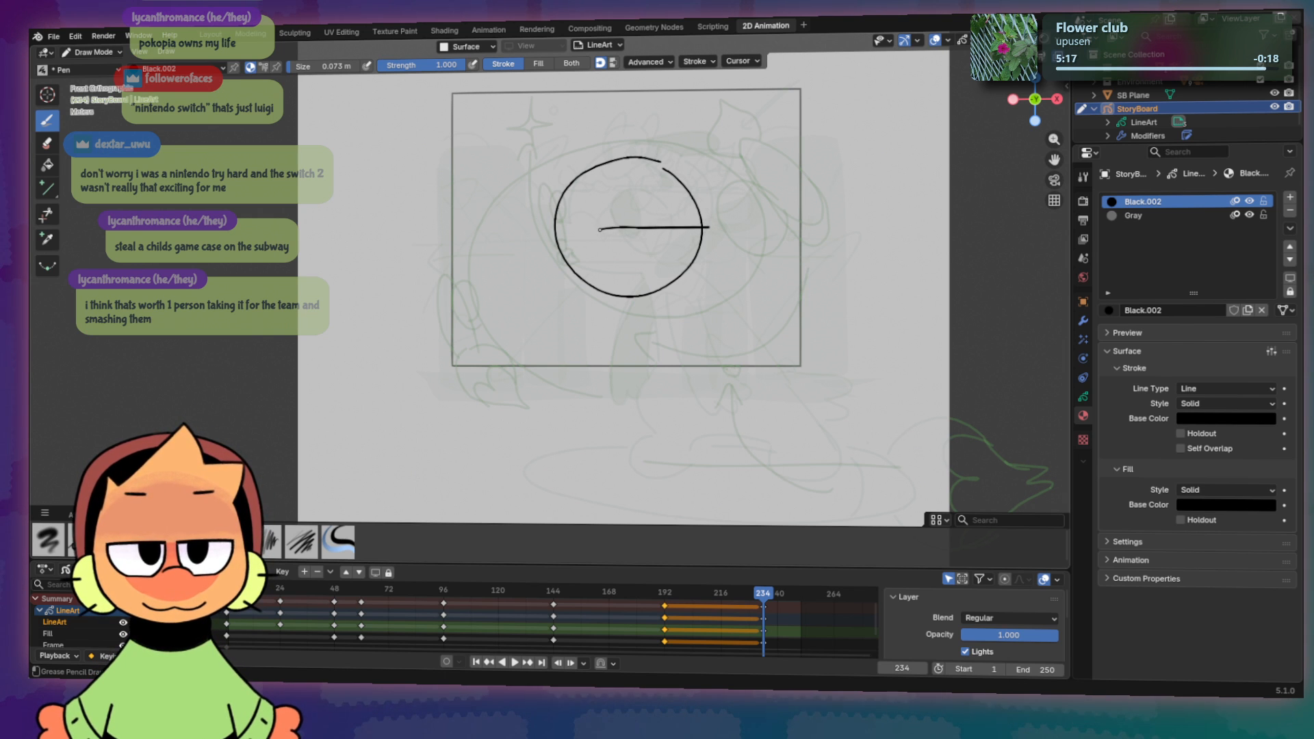
key(ctrl+z)
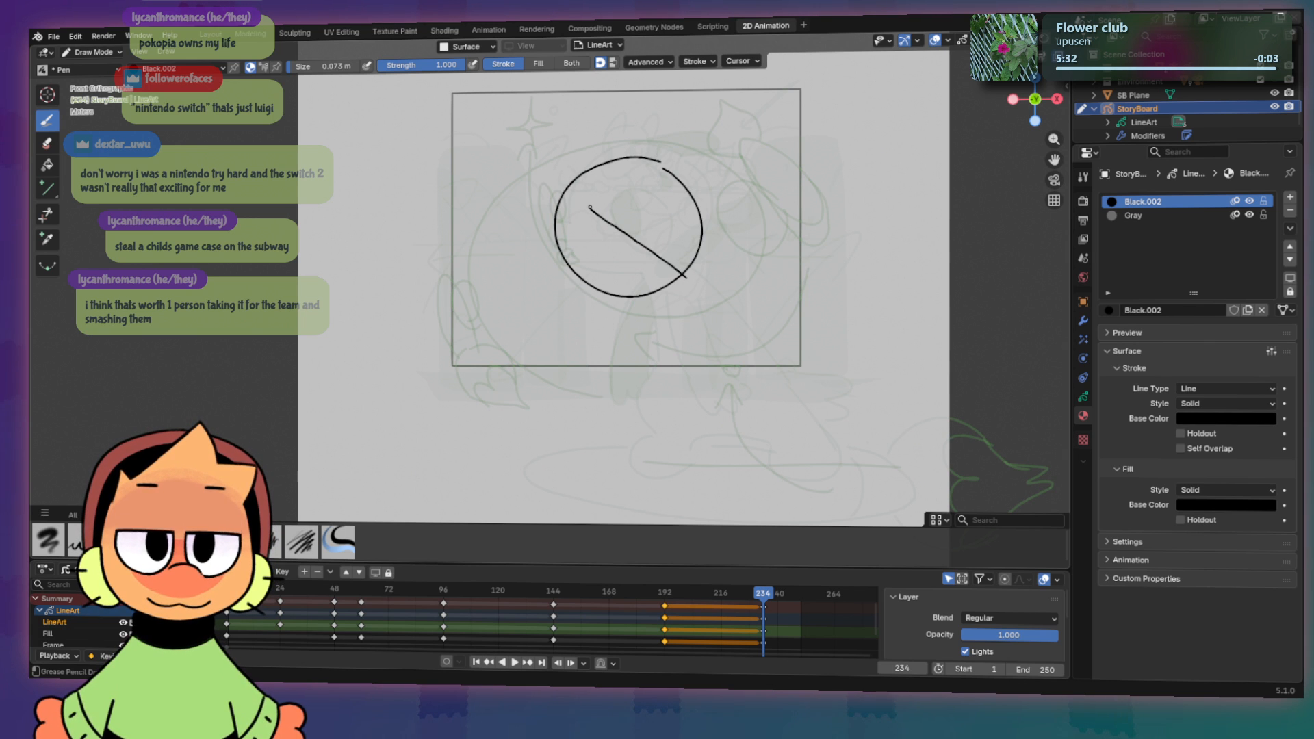
drag(637, 231, 586, 207)
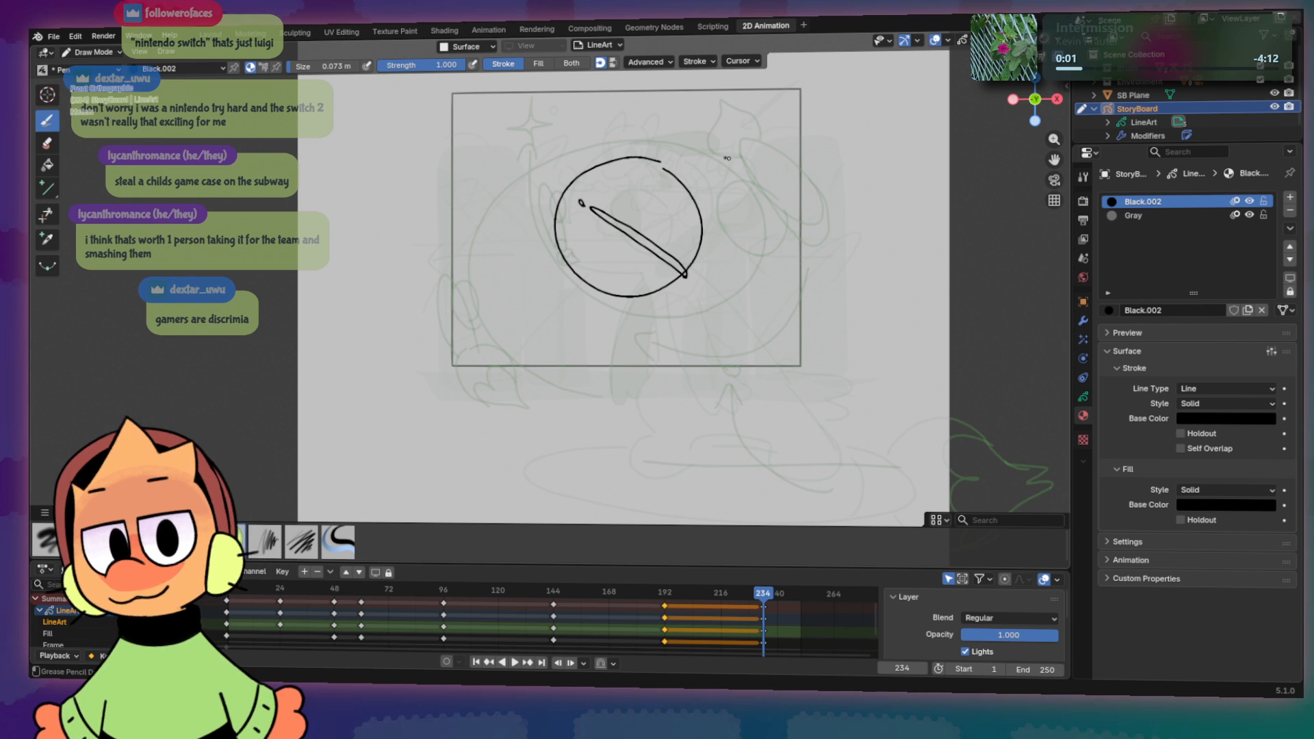
Step: Duplicate the active keyframe on all layers at frame 246
drag(766, 593, 790, 597)
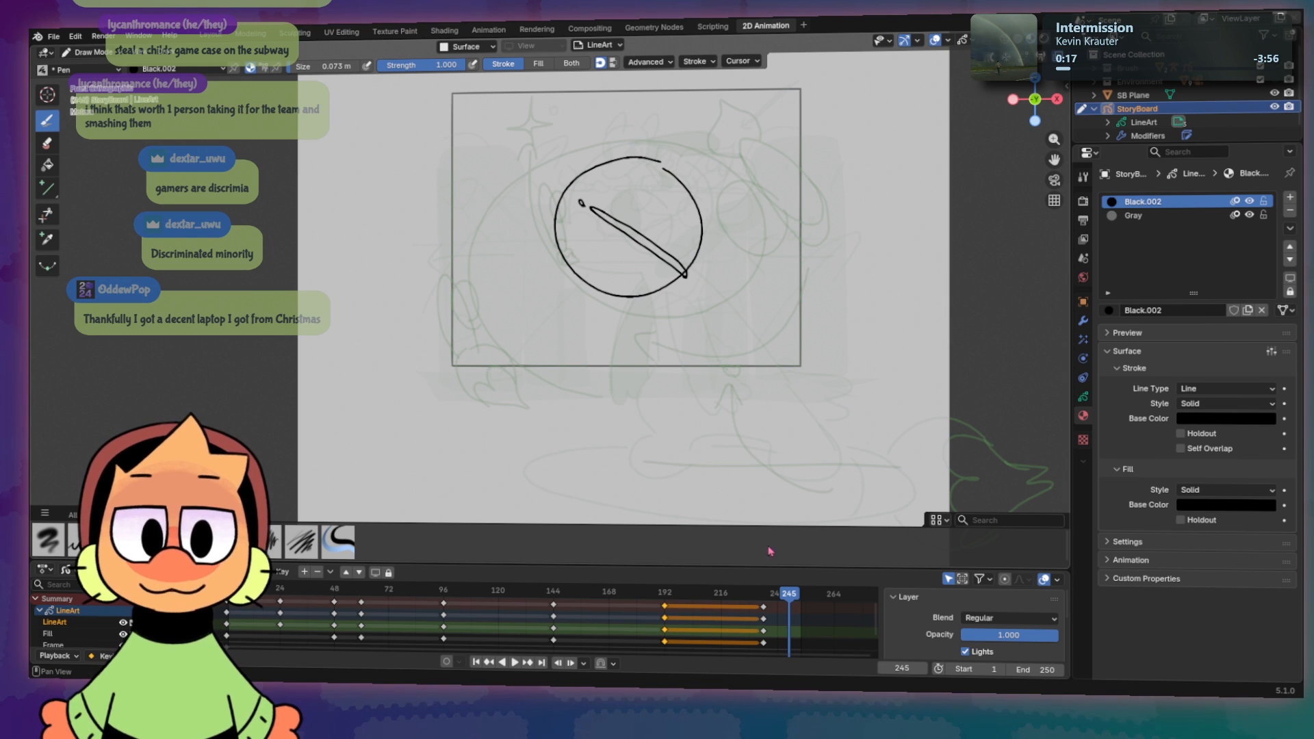
drag(787, 595, 794, 601)
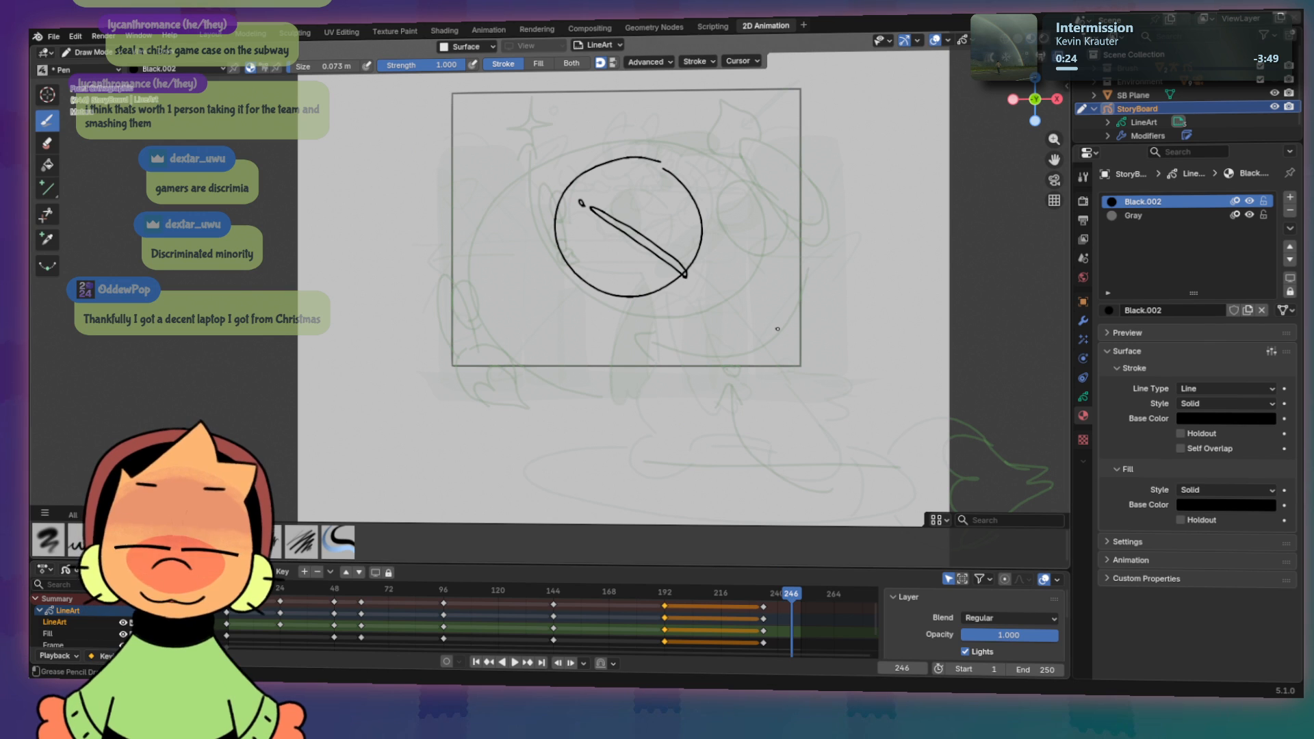
key(i)
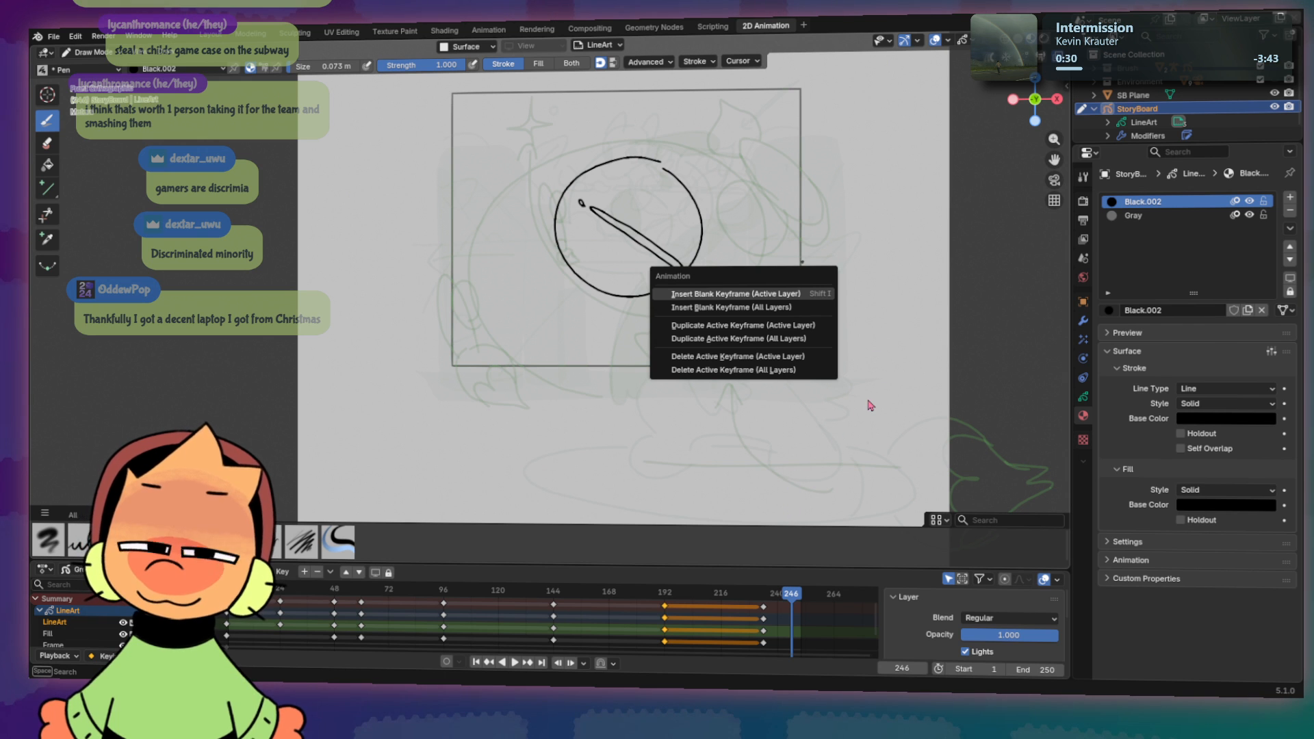
click(803, 342)
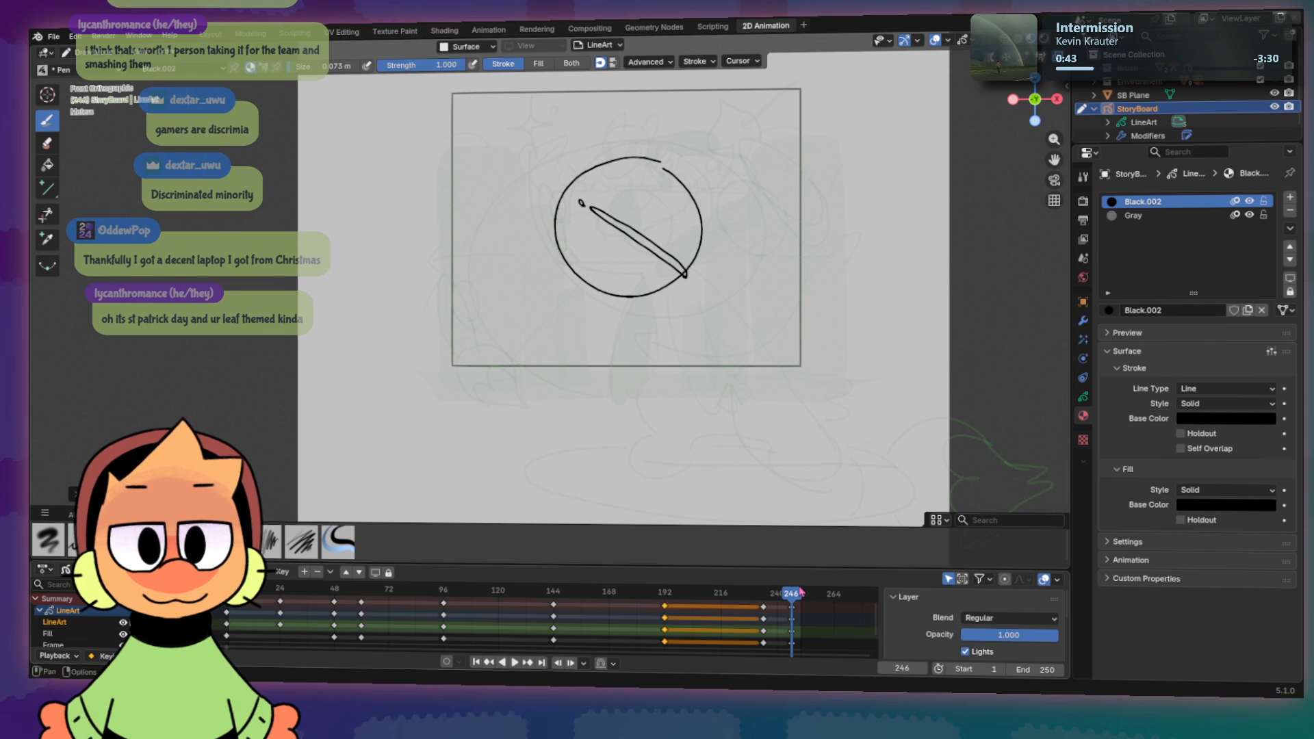
Step: At frame 245, erase the small dot beside the diagonal loop and draw a thin vertical loop through the circle
mouse_move(801, 593)
mouse_down()
mouse_move(658, 584)
mouse_move(789, 593)
mouse_up()
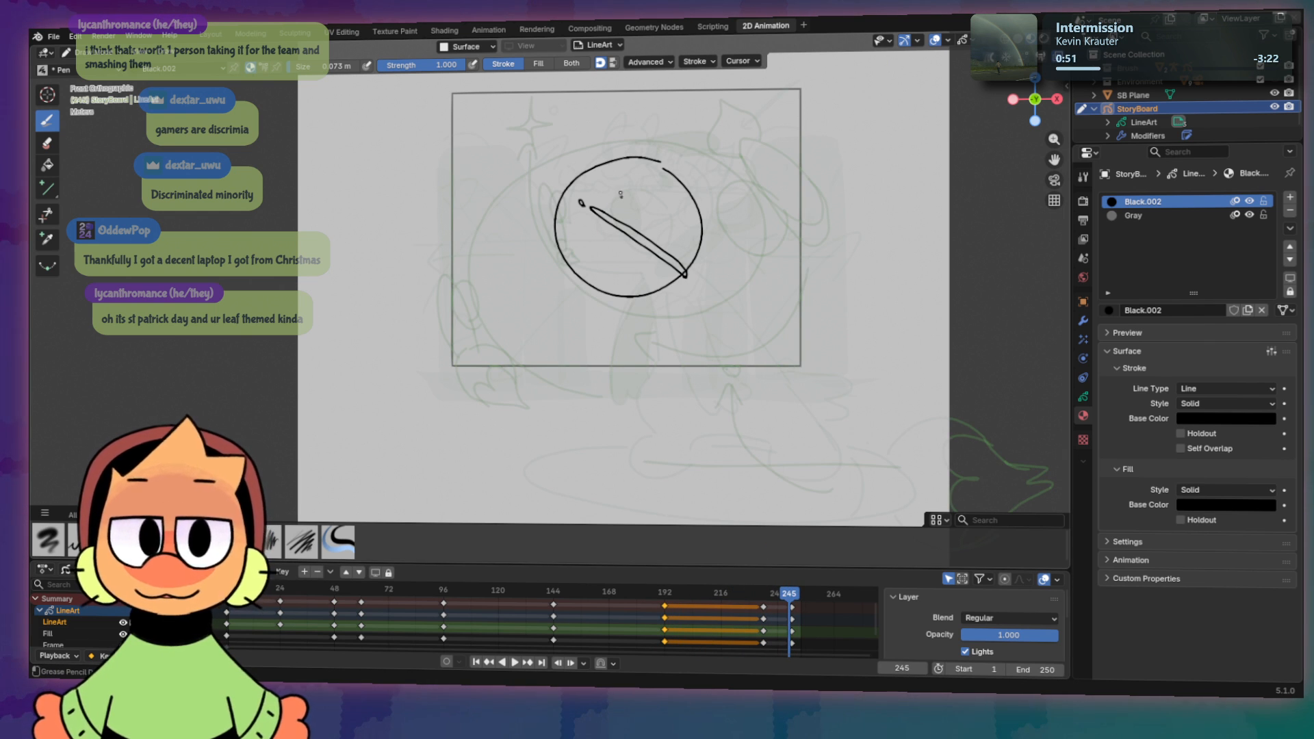
key(e)
drag(587, 204, 580, 199)
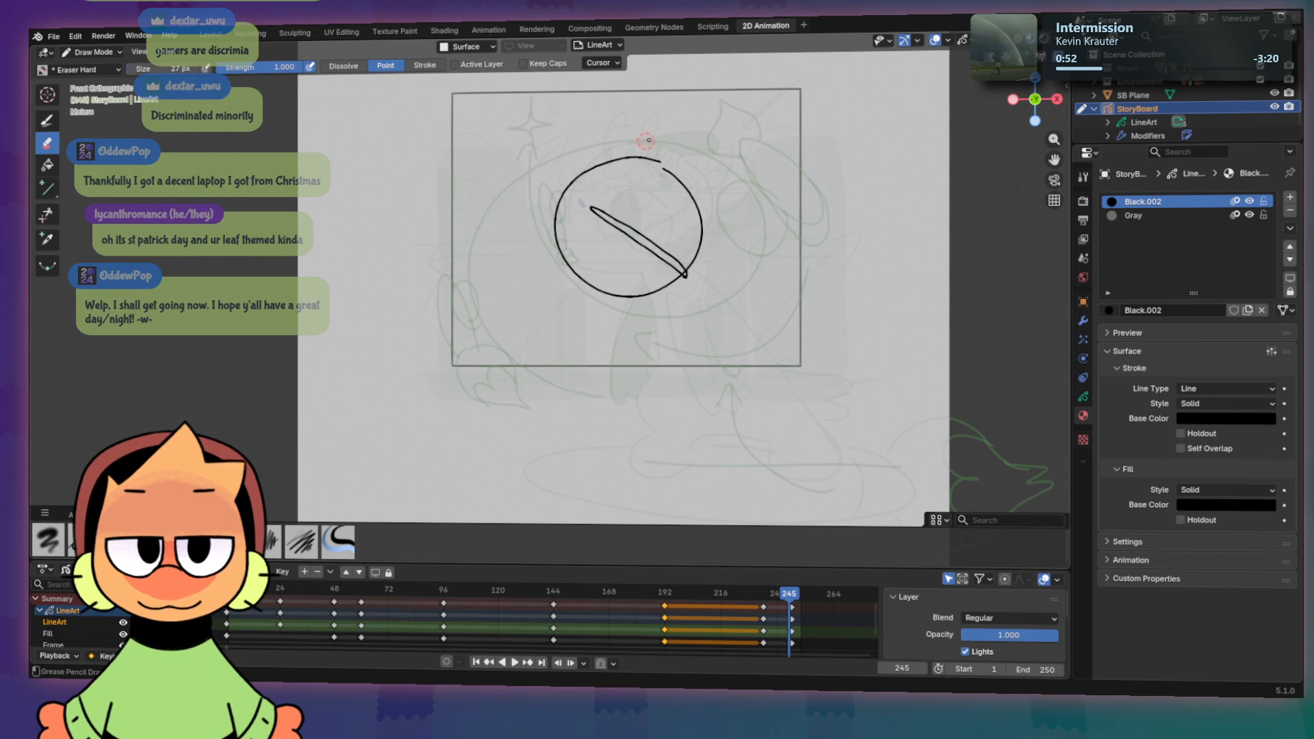
key(d)
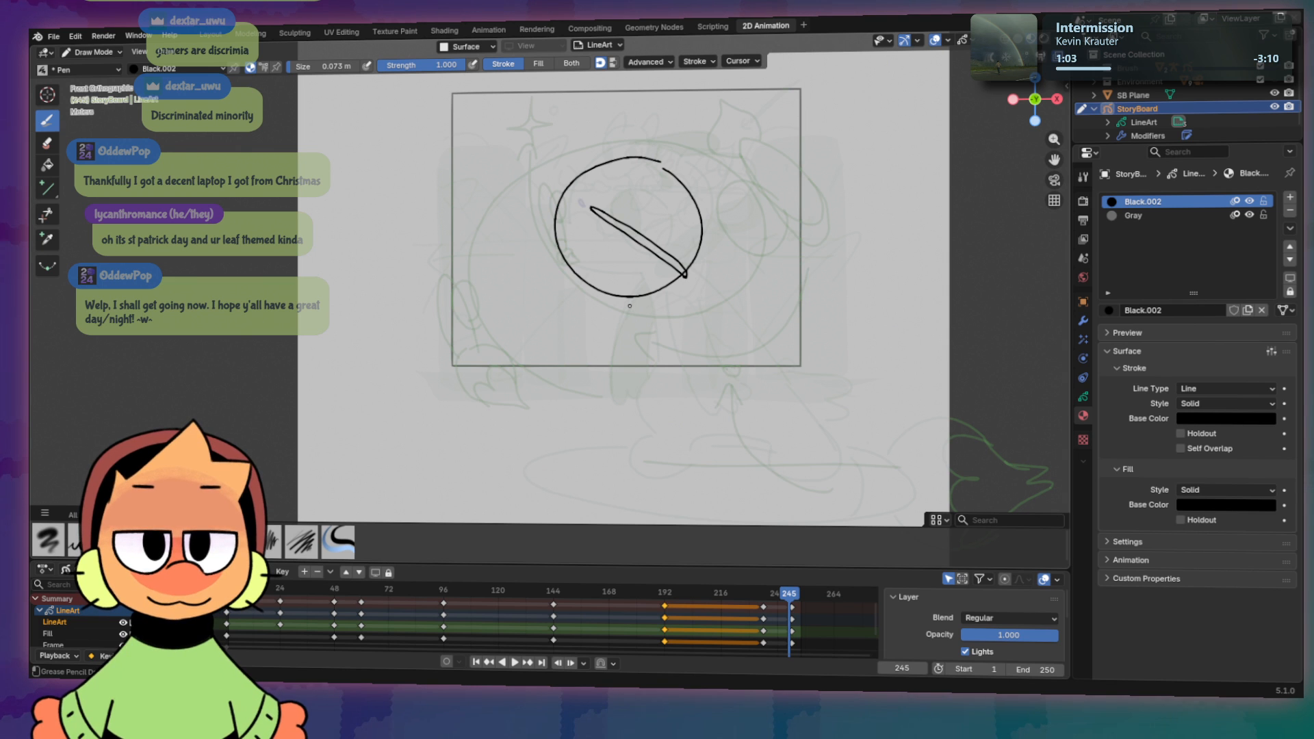
mouse_move(630, 305)
mouse_down()
mouse_move(626, 205)
mouse_move(639, 221)
mouse_up()
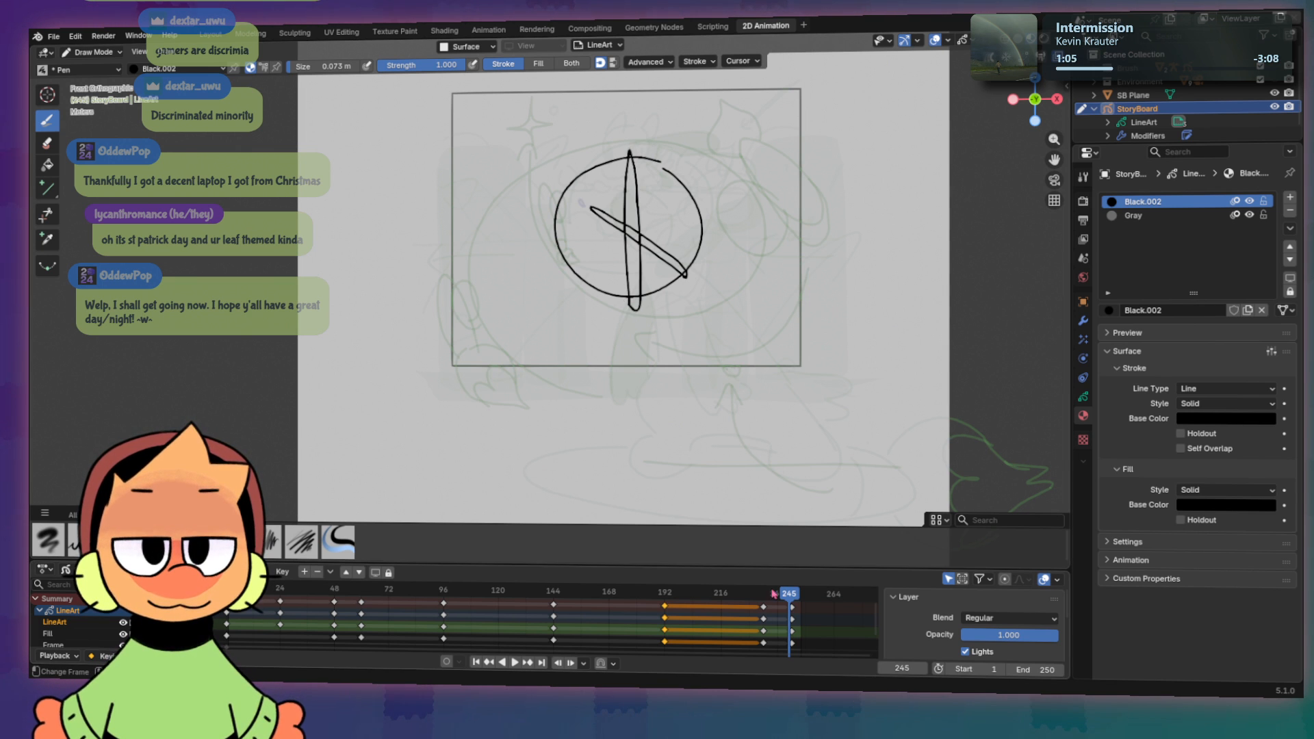
Step: At frame 246, draw a thin vertical loop through the circle, crossing the diagonal one
mouse_move(774, 594)
mouse_down()
mouse_move(743, 593)
mouse_move(810, 593)
mouse_move(791, 596)
mouse_up()
click(793, 597)
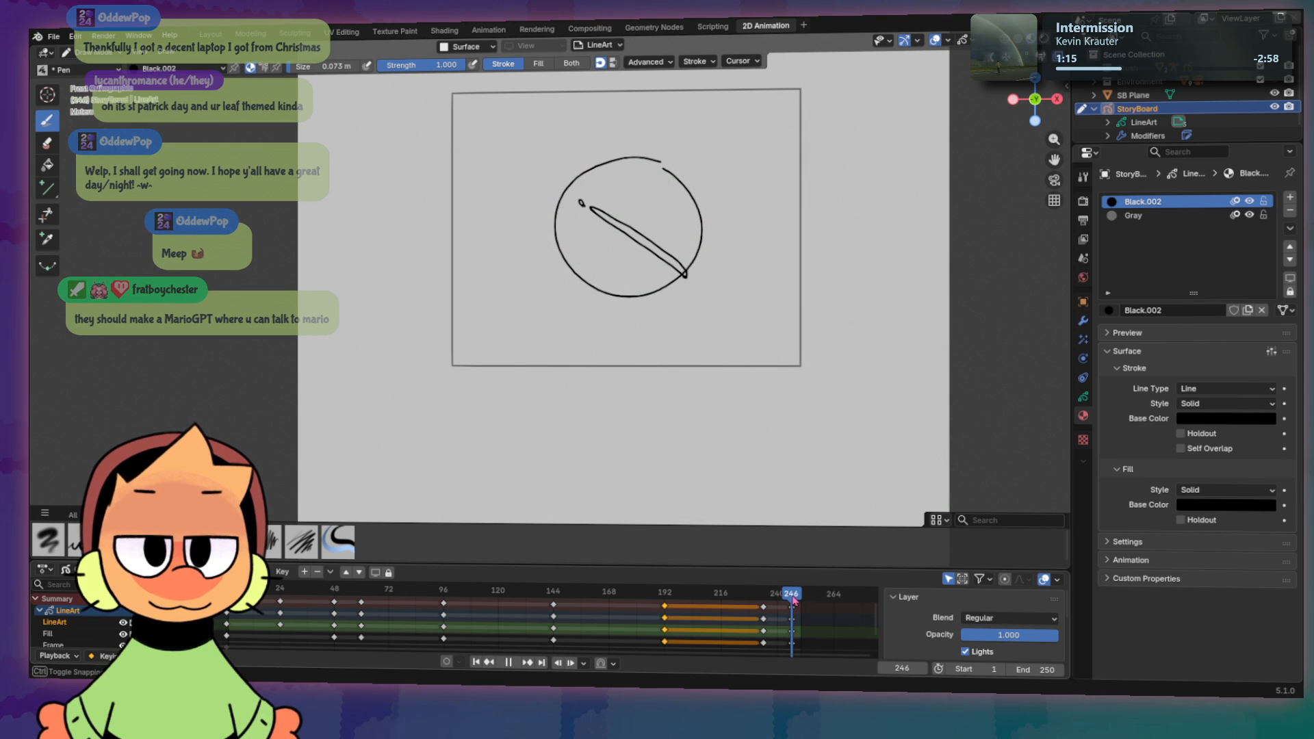
drag(630, 154, 623, 305)
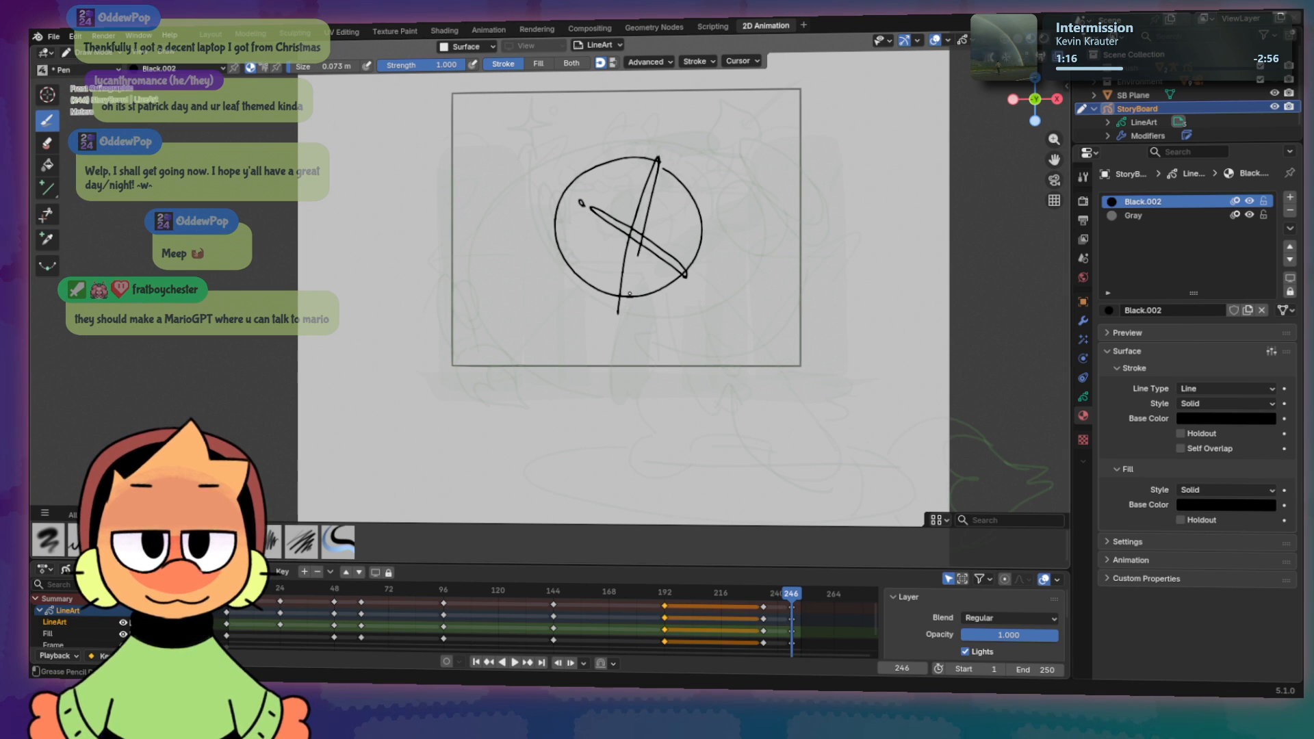
key(ctrl+z)
mouse_move(630, 151)
mouse_down()
mouse_move(619, 313)
mouse_move(625, 161)
mouse_move(630, 298)
mouse_up()
key(ctrl+z)
Step: Extend the scene's end frame to 400 and go to frame 254
drag(771, 600, 813, 602)
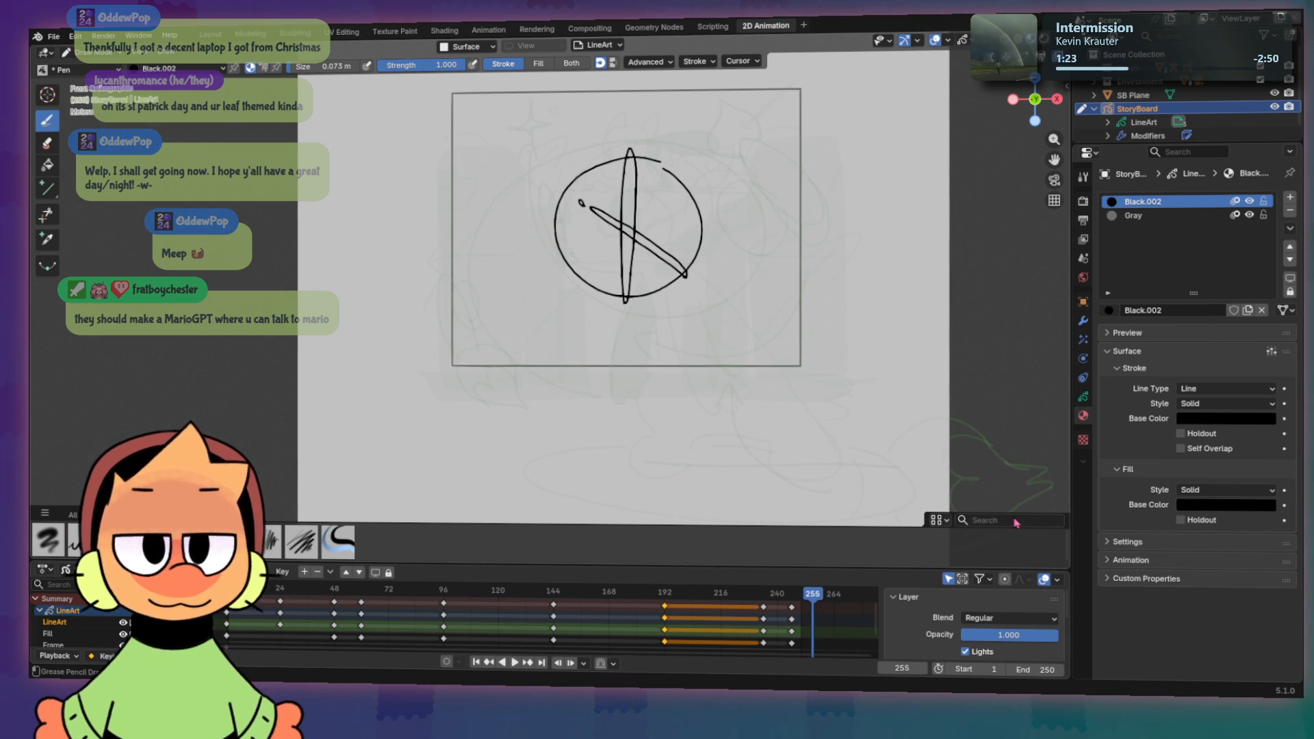
drag(1041, 670, 1152, 672)
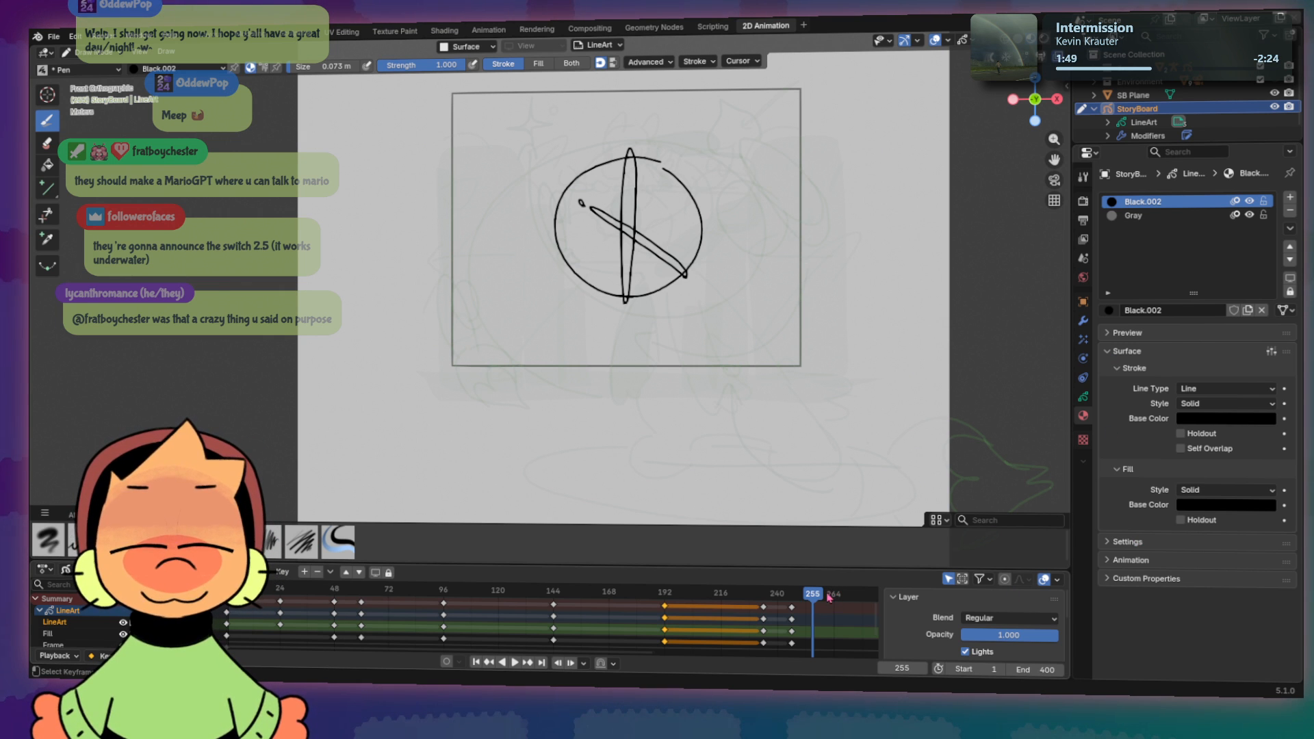
key(Left)
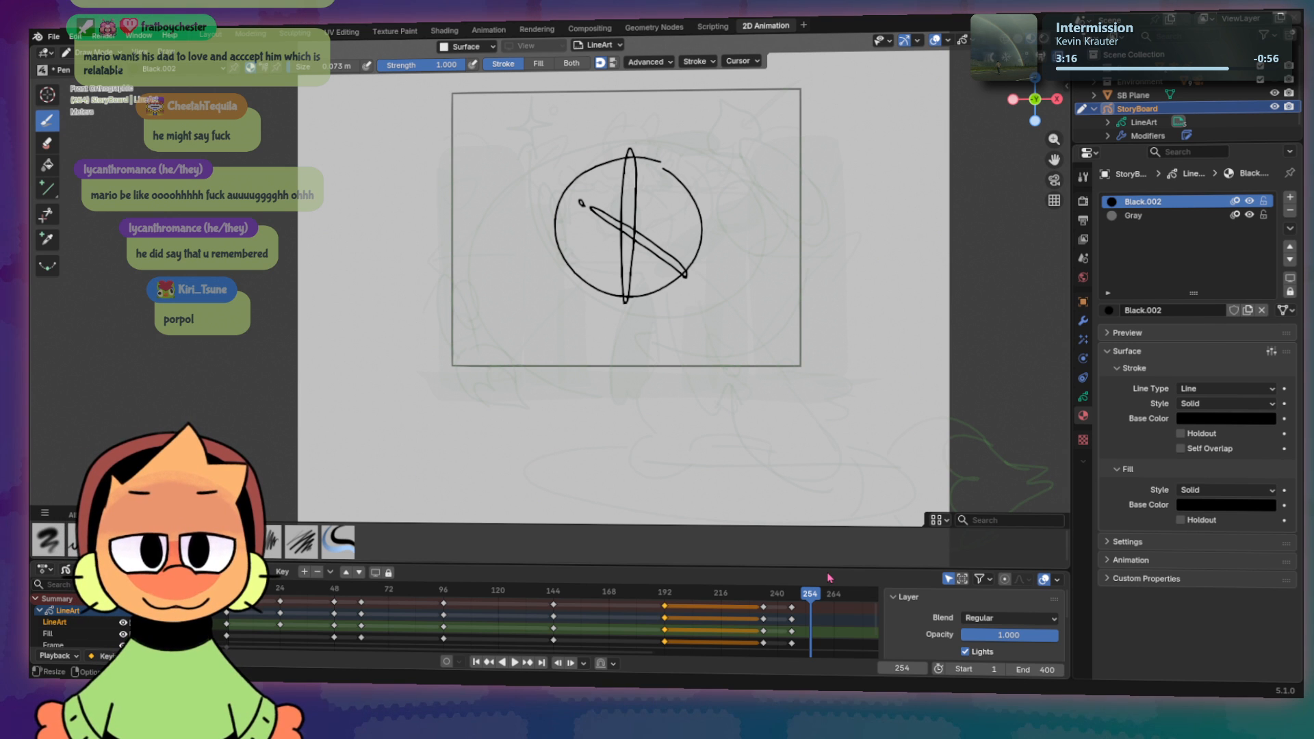
key(space)
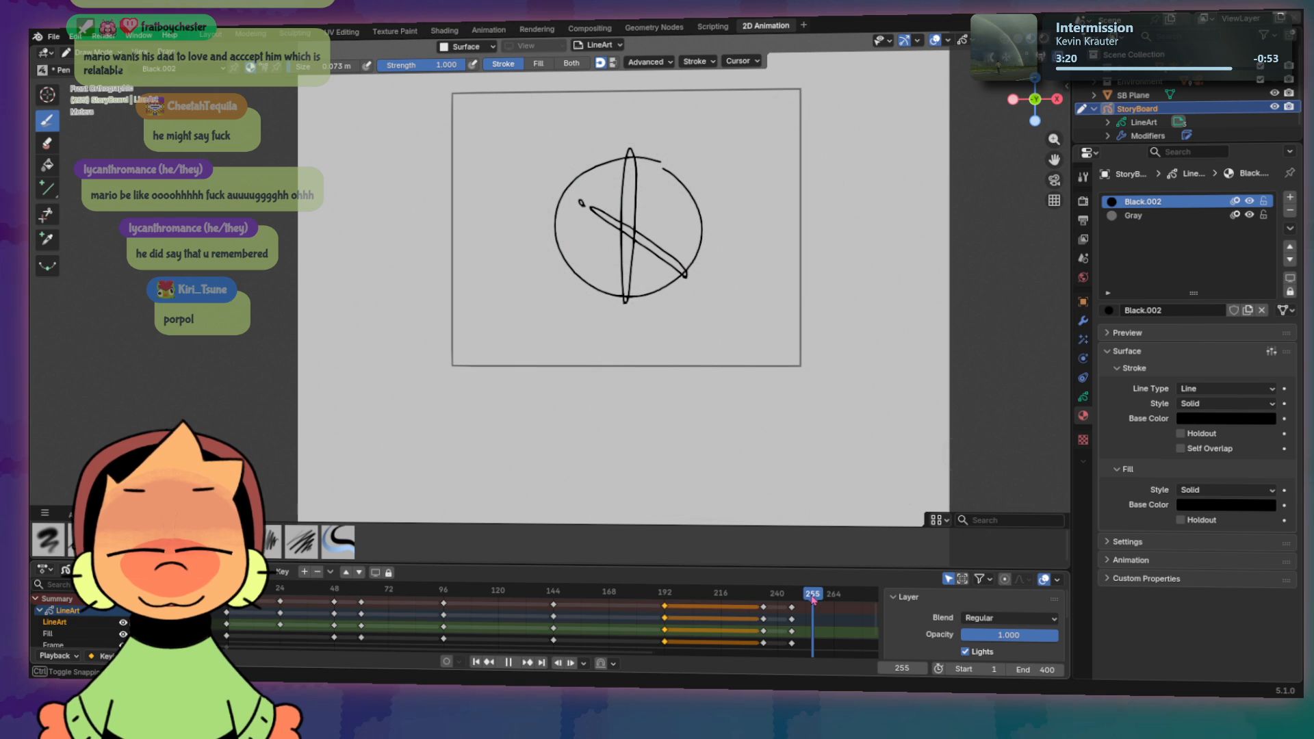
key(Escape)
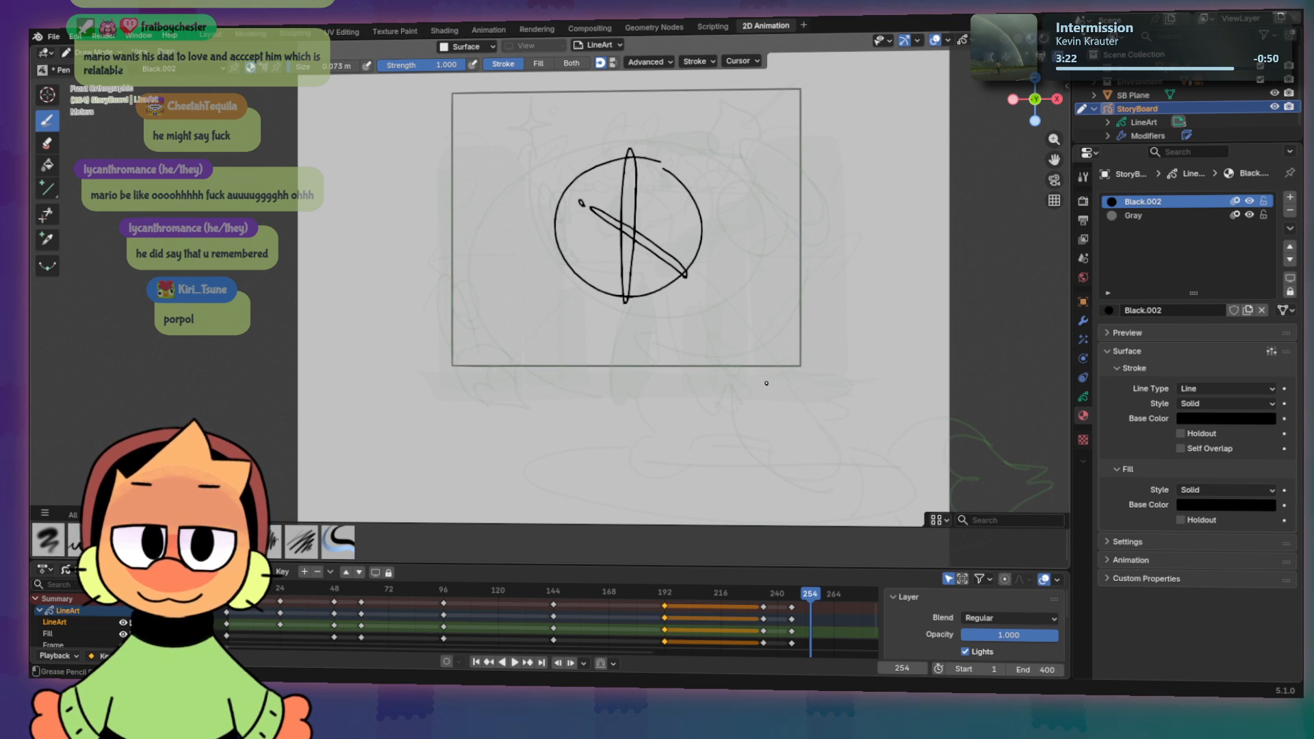
Step: Duplicate the active keyframe on all layers at frame 254
key(i)
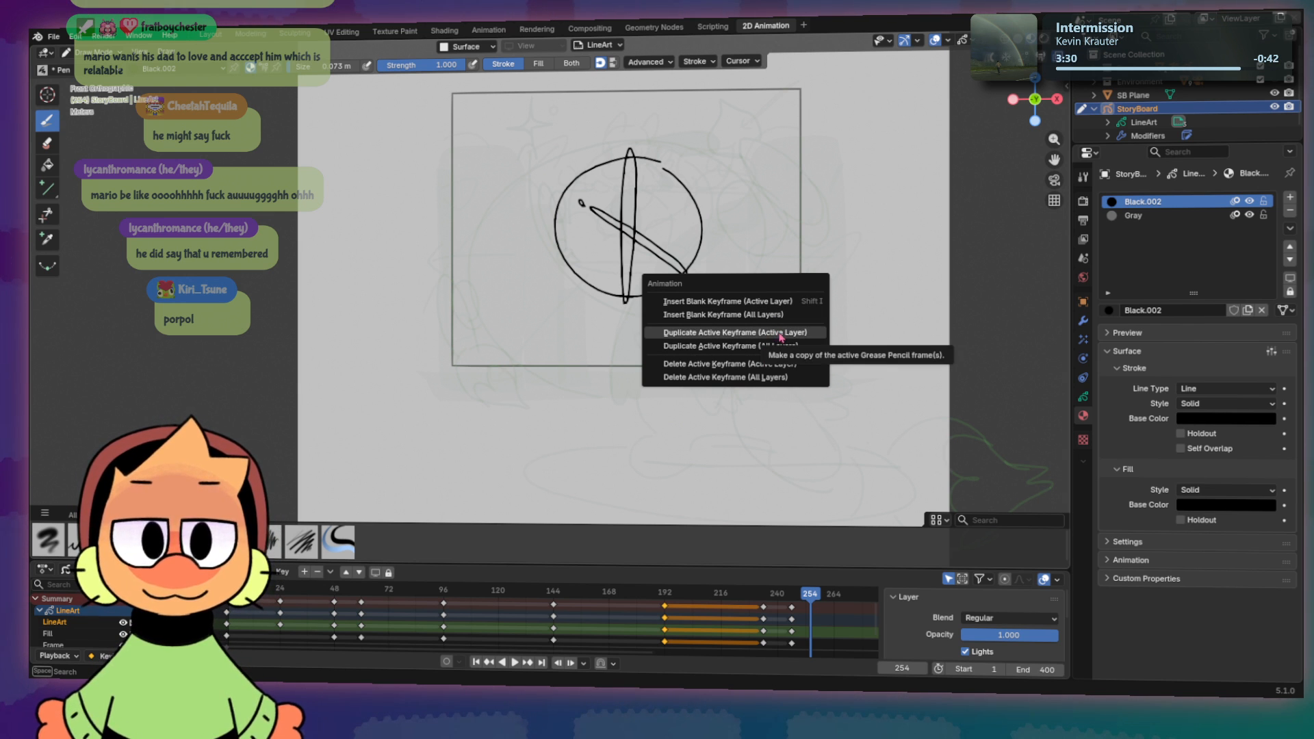
click(779, 334)
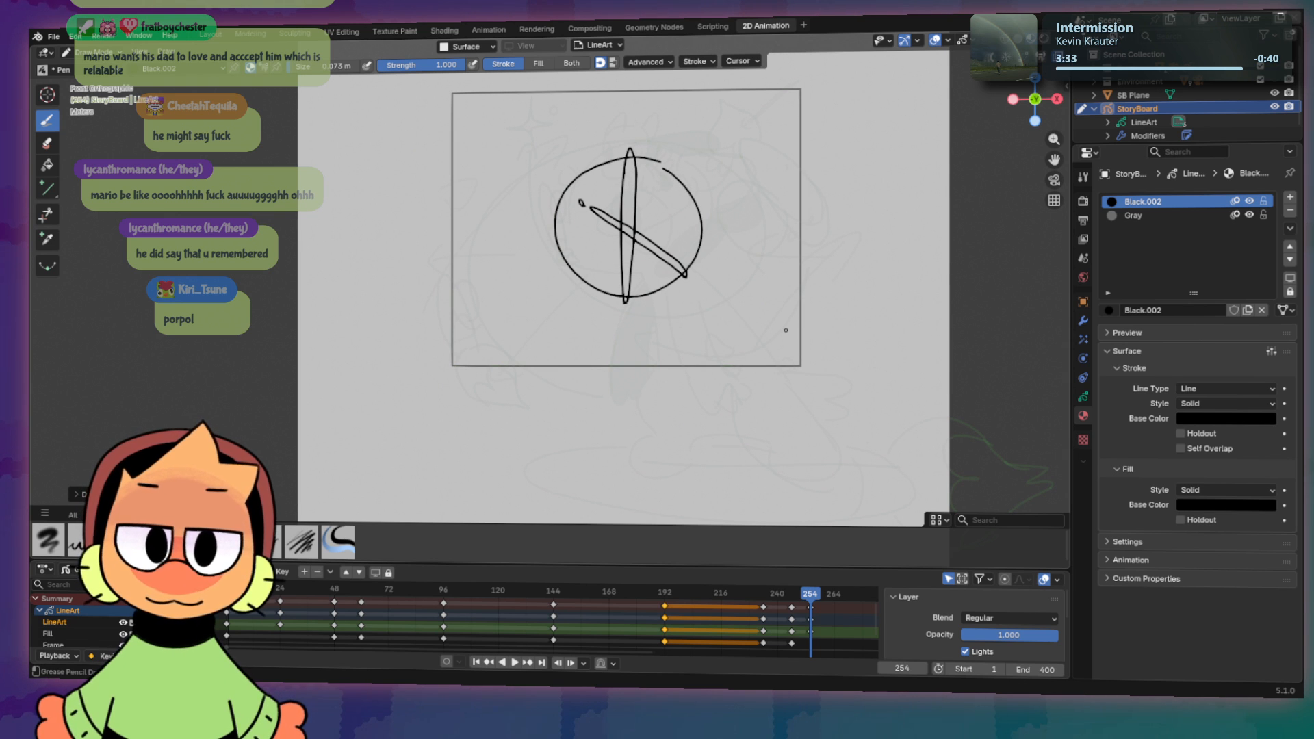
key(i)
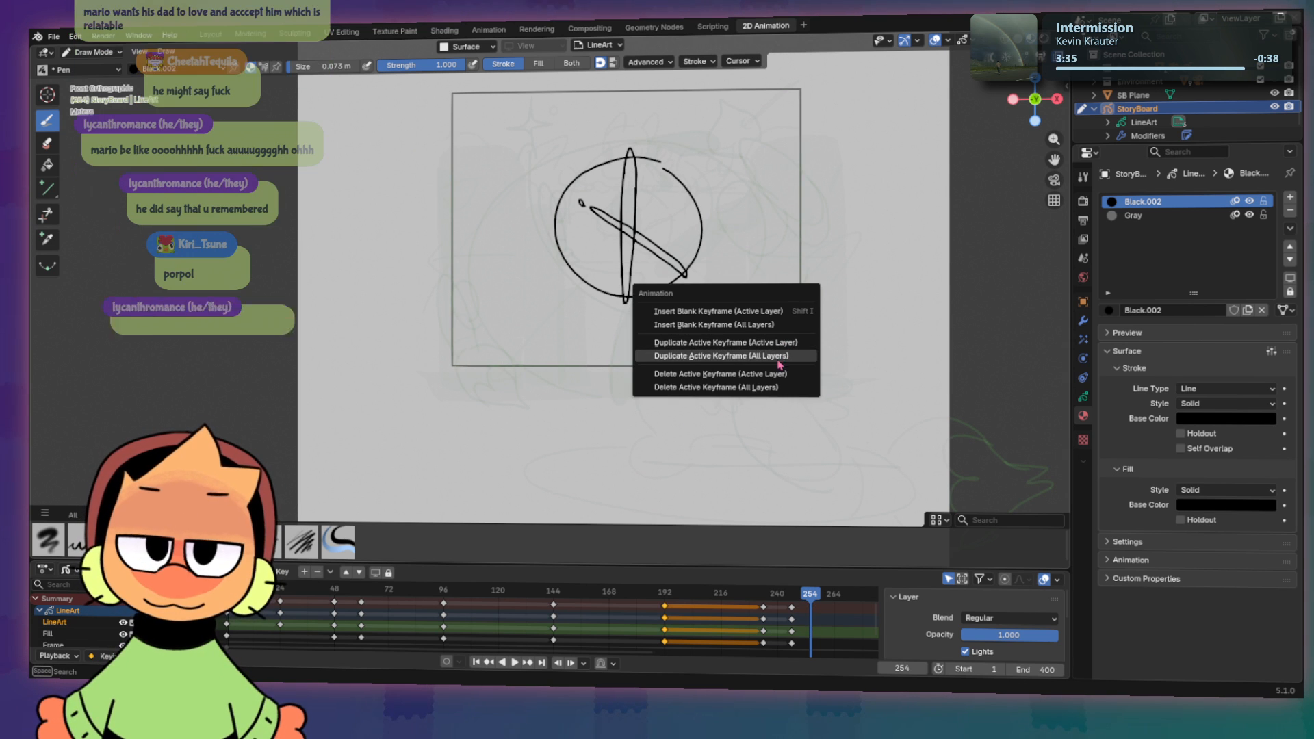
click(782, 349)
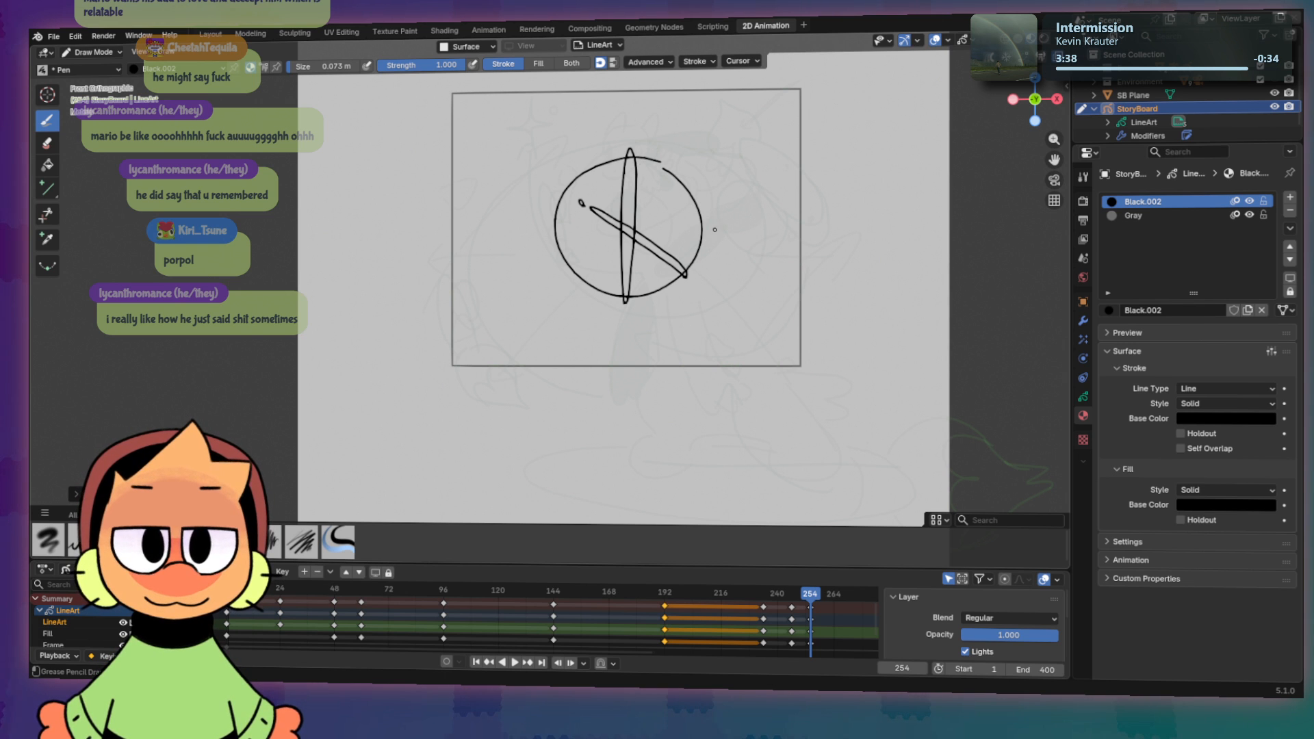
Step: Draw a thin loop across the circle, slanting from lower left to upper right through the crossing of the other two
drag(632, 245, 586, 257)
key(ctrl+z)
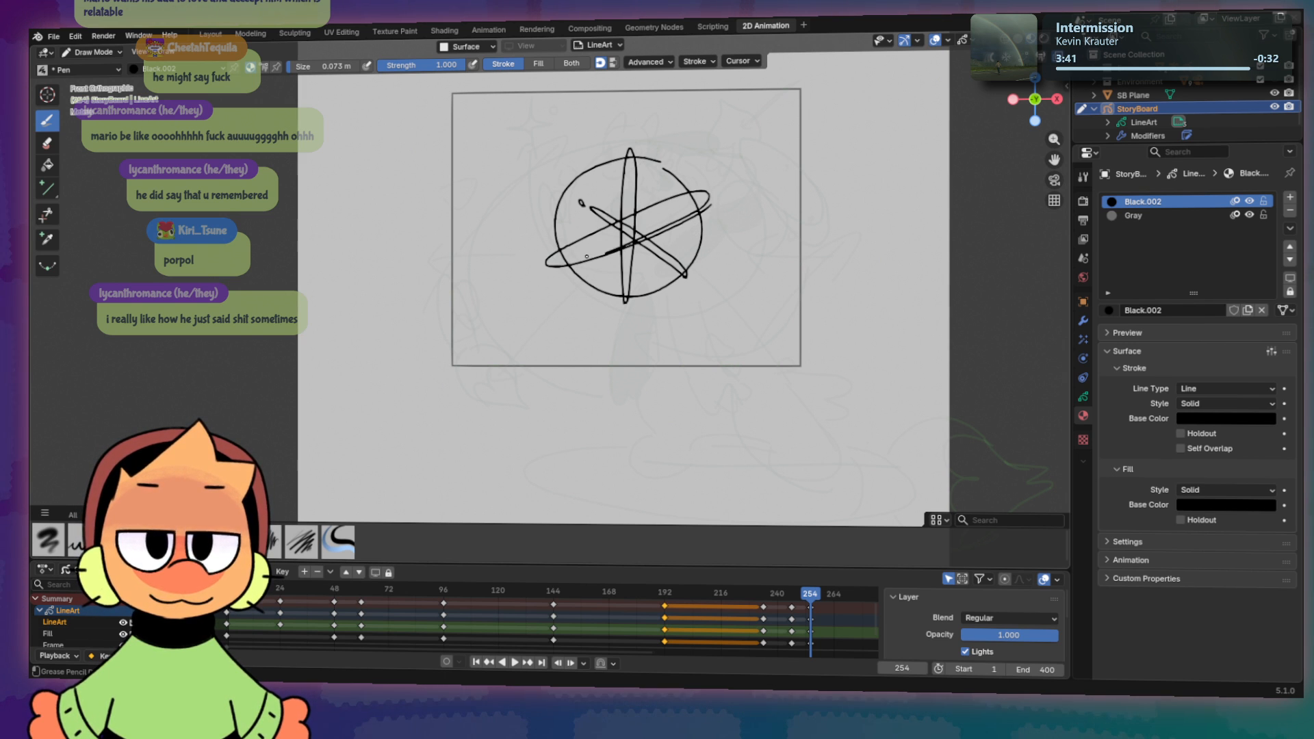
key(ctrl+z)
drag(674, 223, 637, 236)
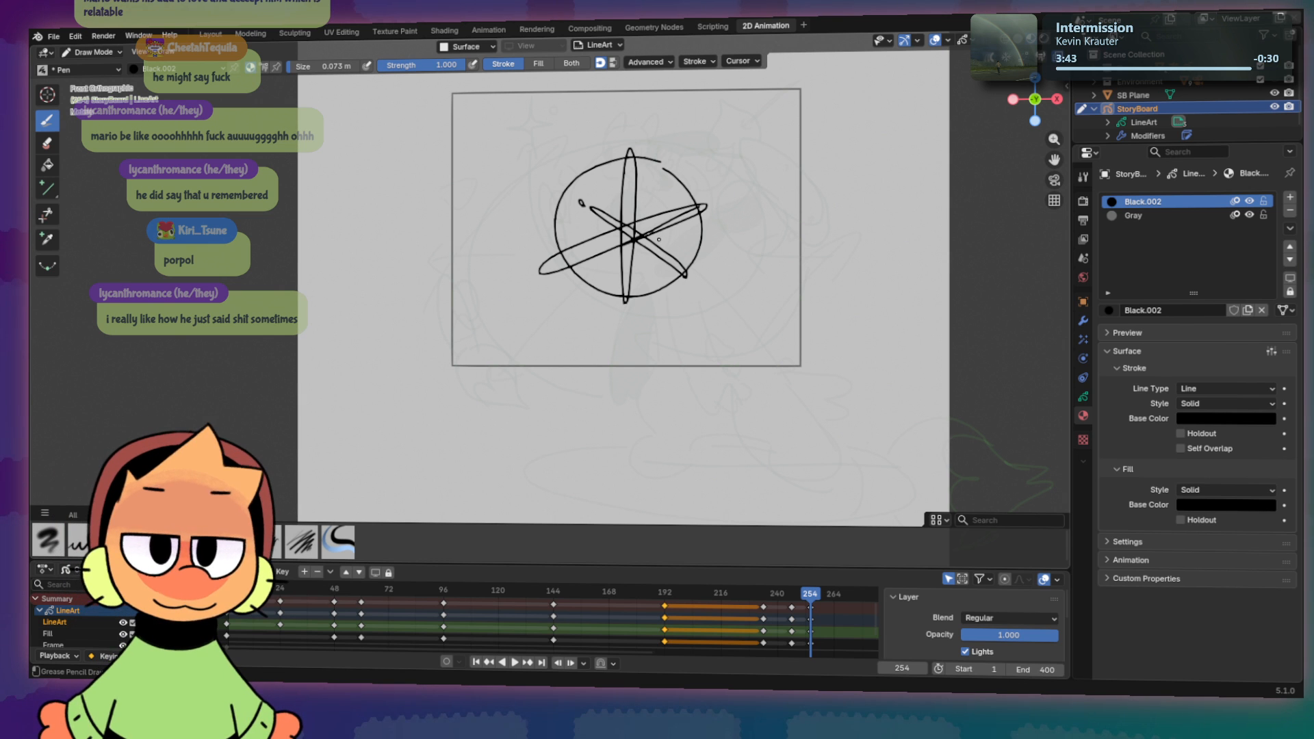
Step: Duplicate the active keyframe on all layers at frame 260
mouse_move(812, 595)
mouse_down()
mouse_move(766, 593)
mouse_move(827, 597)
mouse_up()
key(i)
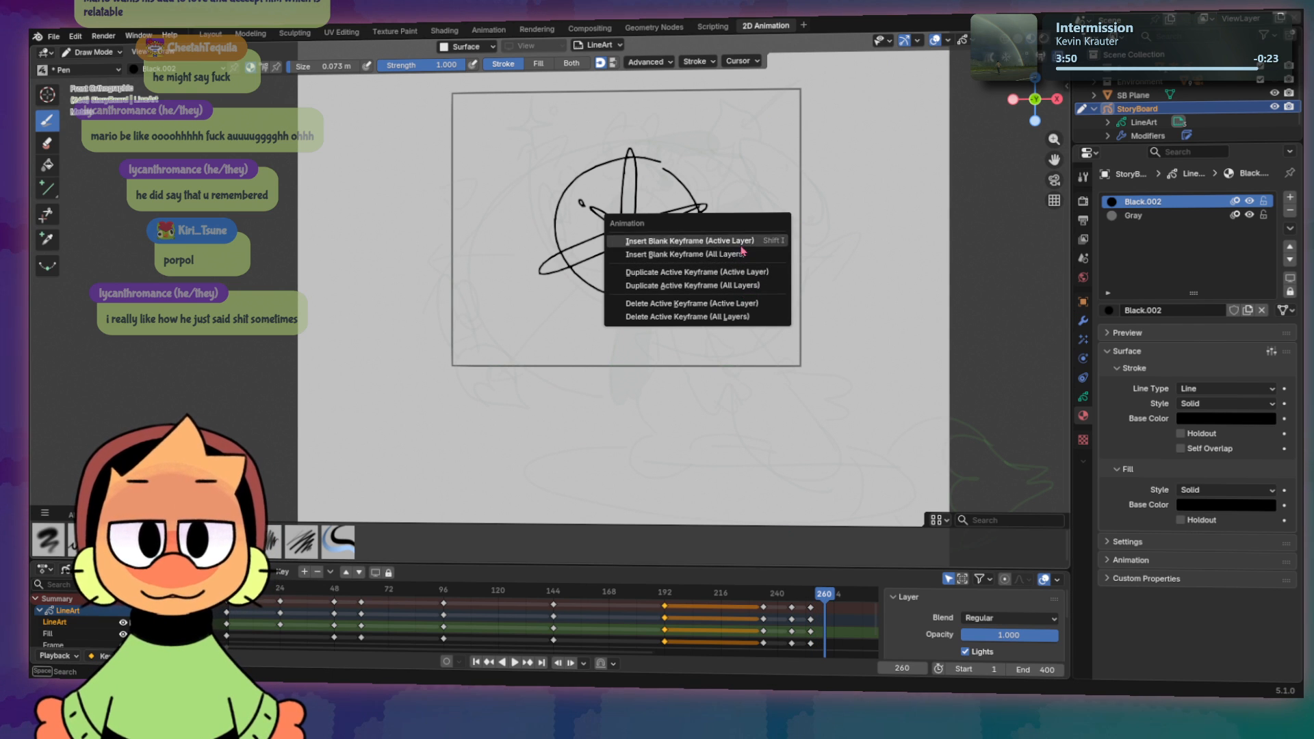
click(732, 286)
Step: Try to add further wide oval loops around the circle at frame 260
mouse_move(567, 210)
mouse_down()
mouse_move(671, 276)
mouse_move(712, 133)
mouse_move(582, 280)
mouse_move(589, 205)
mouse_move(604, 274)
mouse_move(657, 274)
mouse_move(609, 308)
mouse_up()
key(ctrl+z)
key(ctrl+z)
drag(673, 193, 573, 206)
key(ctrl+z)
click(666, 178)
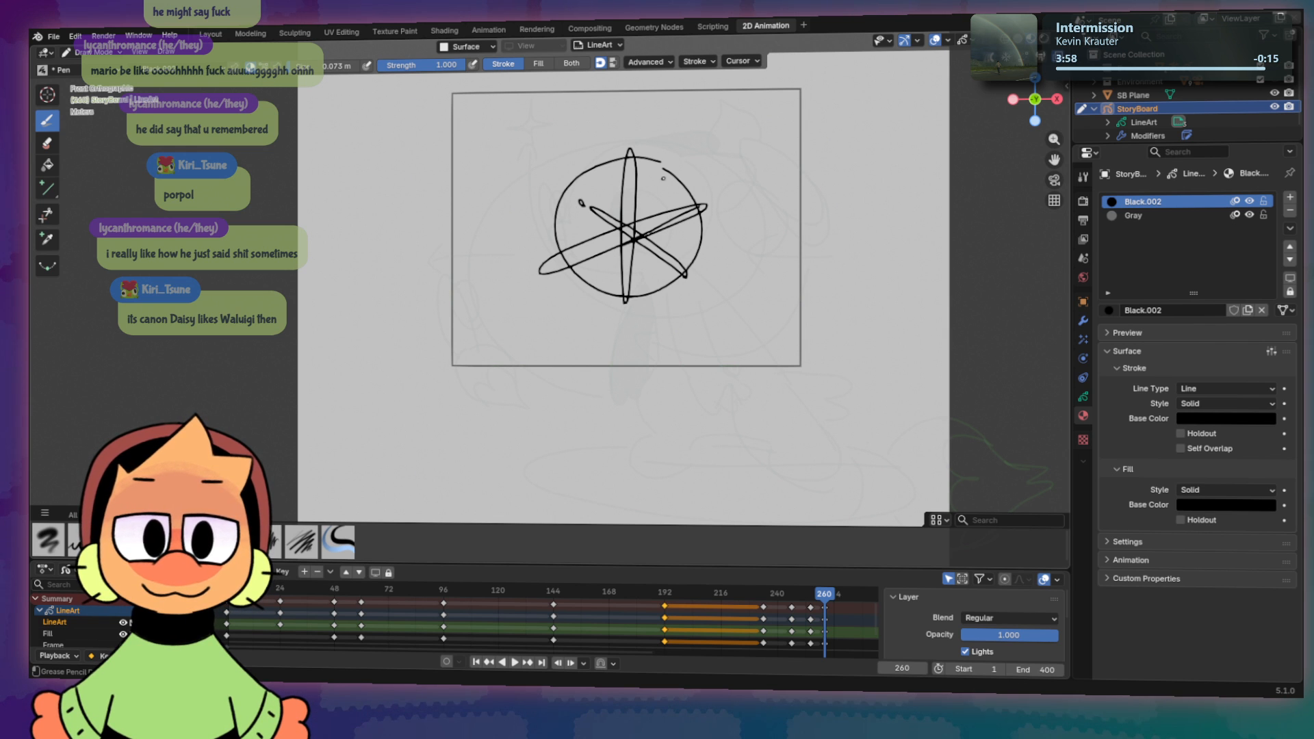
mouse_move(669, 180)
mouse_down()
mouse_move(546, 196)
mouse_move(643, 236)
mouse_move(600, 242)
mouse_up()
key(ctrl+z)
mouse_move(707, 193)
mouse_down()
mouse_move(541, 226)
mouse_move(725, 250)
mouse_move(699, 243)
mouse_up()
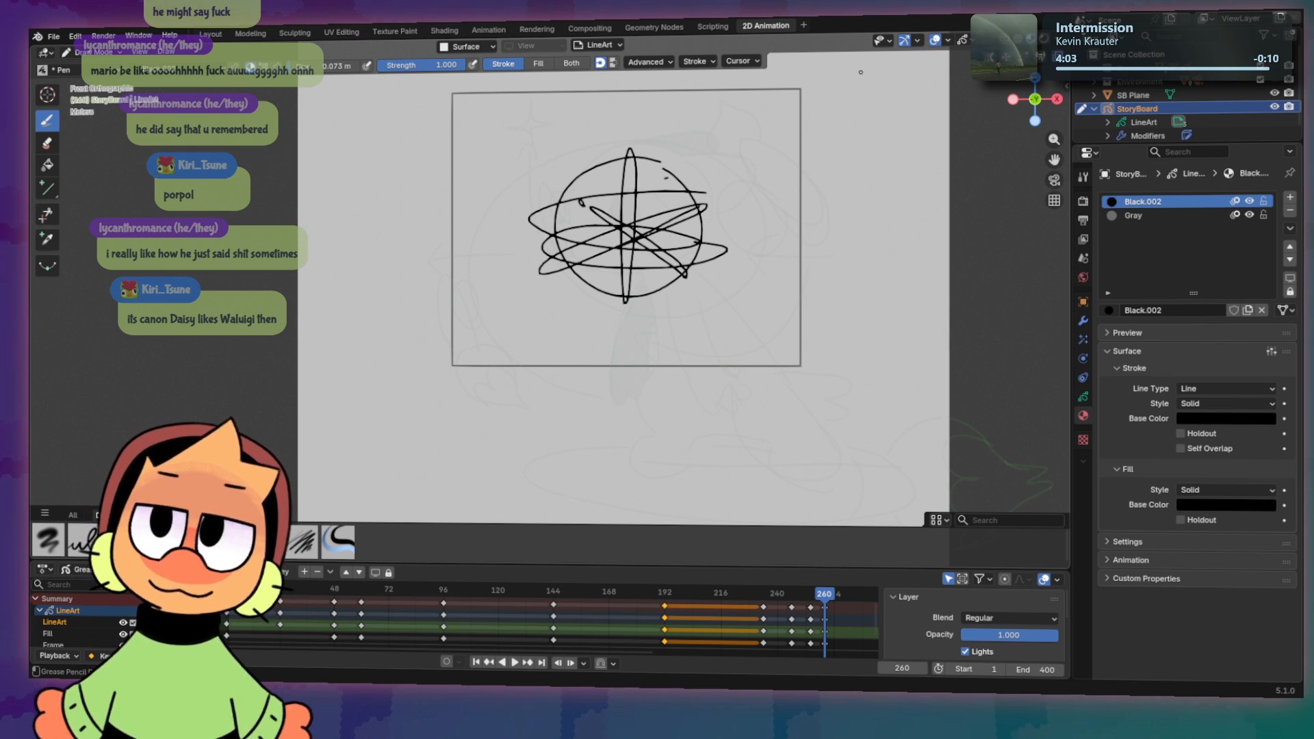
key(ctrl+z)
mouse_move(631, 291)
mouse_down()
mouse_move(626, 312)
mouse_move(577, 176)
mouse_move(647, 302)
mouse_move(657, 297)
mouse_up()
key(ctrl+z)
key(ctrl+z)
key(ctrl+z)
key(ctrl+z)
Step: Try to add a steep loop along the circle's left side and a flatter loop across its upper part
drag(620, 171, 688, 183)
mouse_move(640, 316)
mouse_down()
mouse_move(666, 299)
mouse_move(603, 292)
mouse_move(679, 295)
mouse_up()
key(ctrl+z)
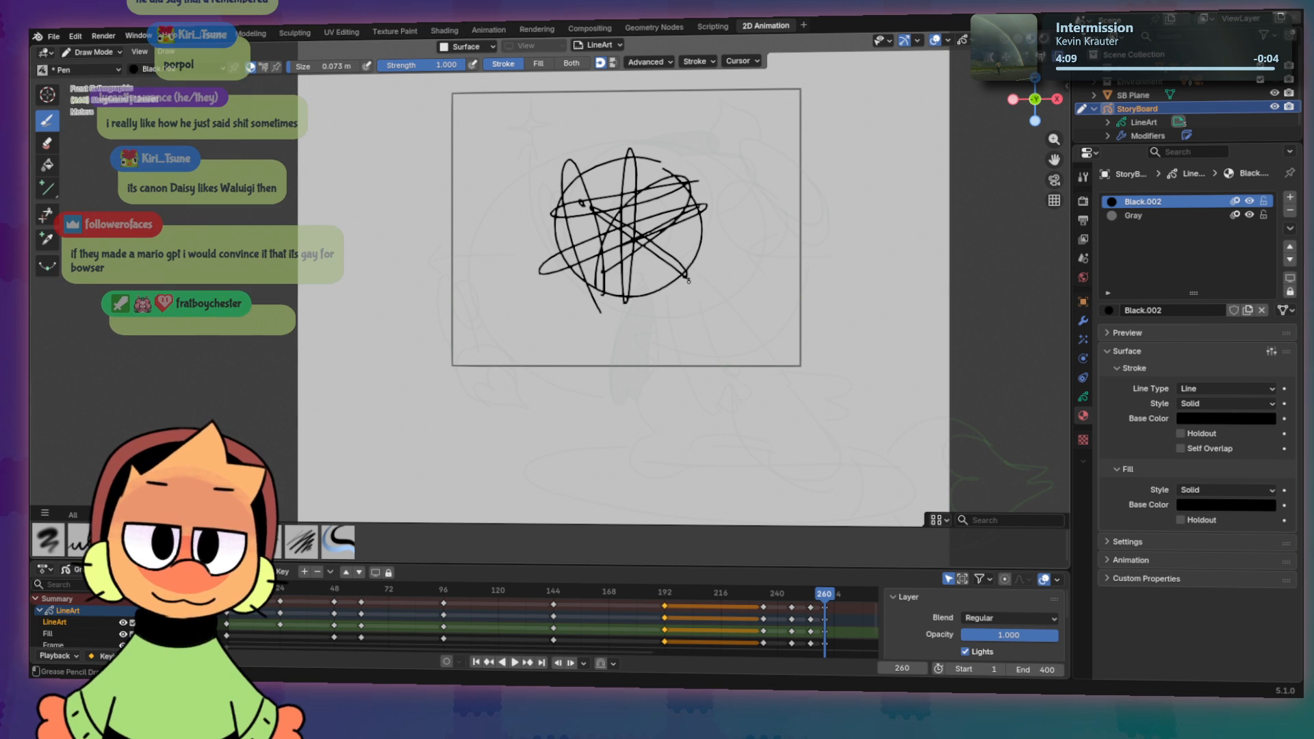
mouse_move(667, 181)
mouse_down()
mouse_move(604, 175)
mouse_move(617, 201)
mouse_up()
key(ctrl+z)
key(ctrl+z)
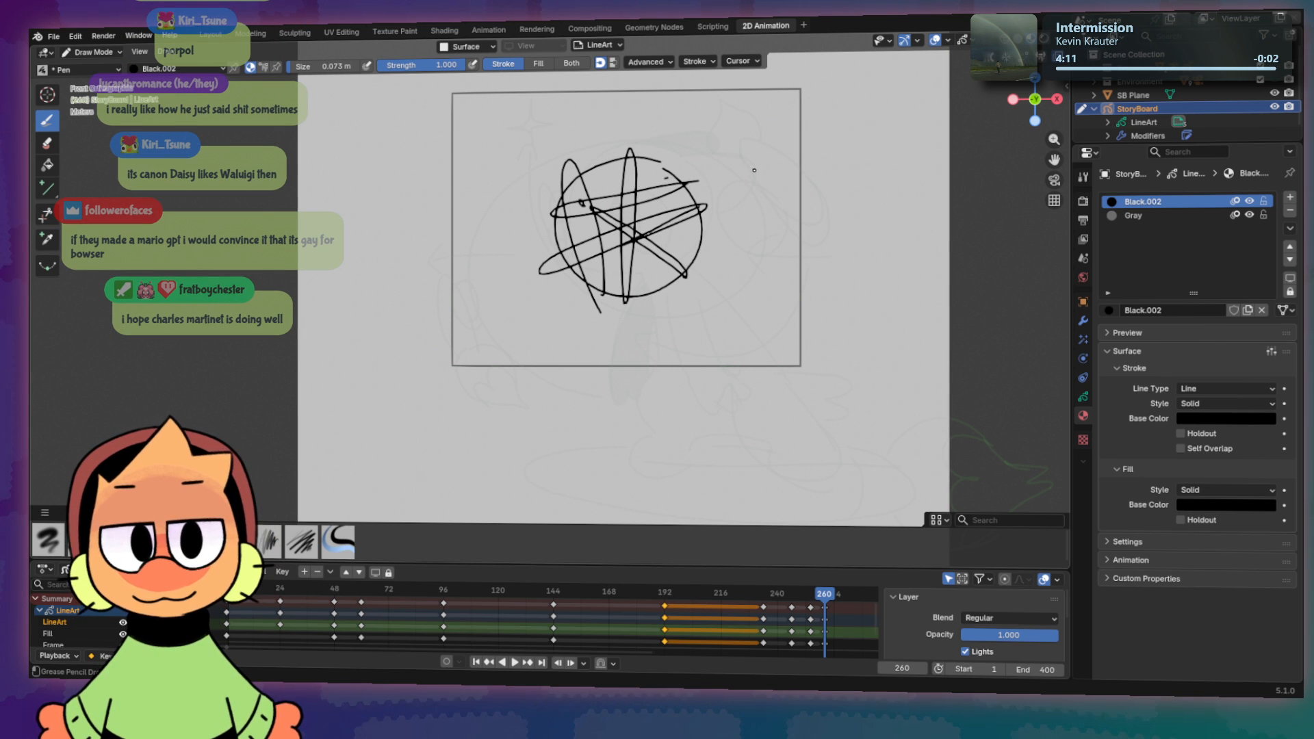
key(ctrl+z)
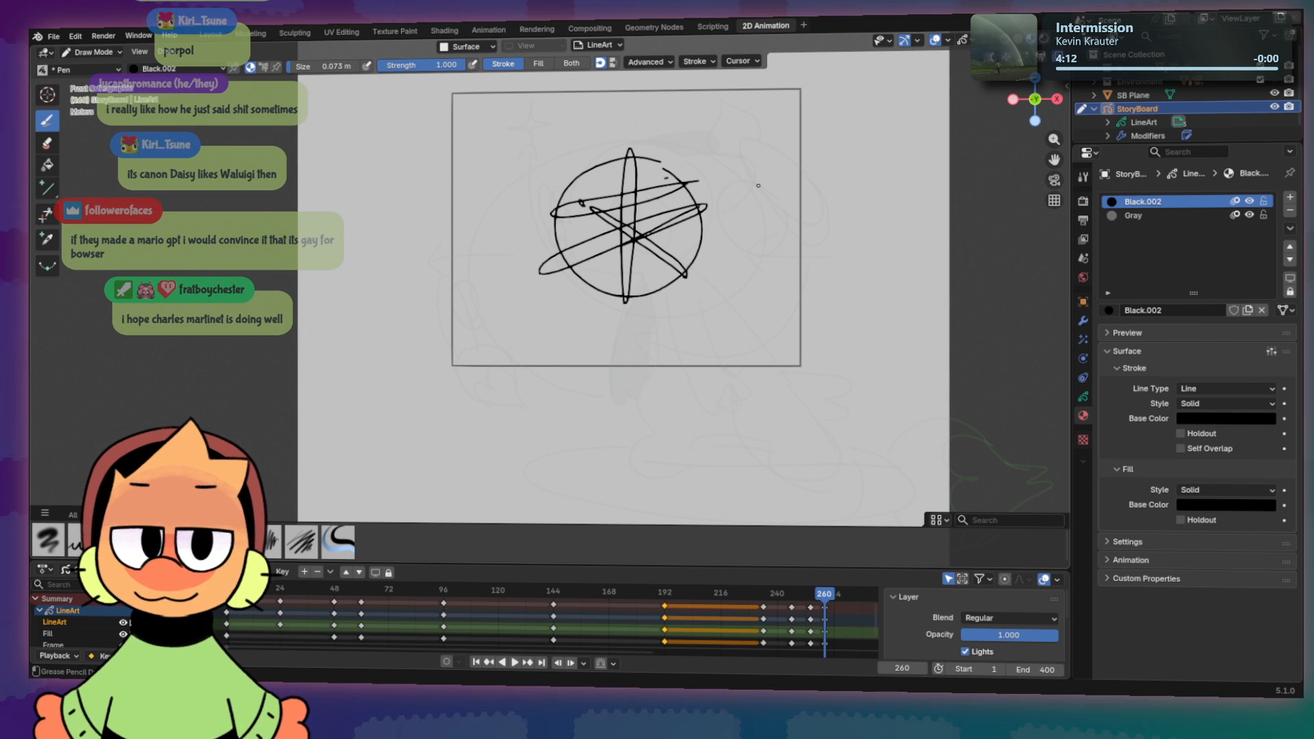
key(ctrl+z)
Step: Erase the copied circle and loops from frame 260, and redraw the circle over the onion-skin outline
key(e)
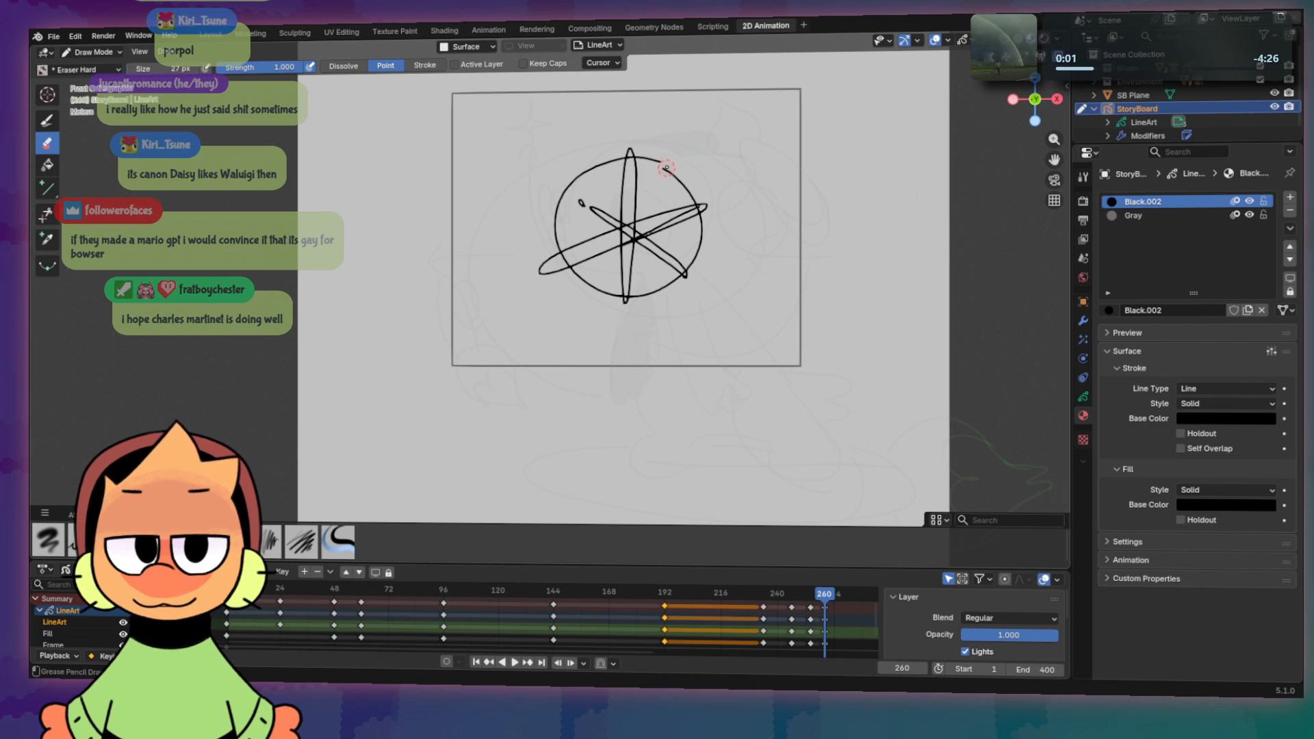
mouse_move(669, 164)
mouse_down()
mouse_move(643, 148)
mouse_move(541, 214)
mouse_move(594, 205)
mouse_move(647, 268)
mouse_move(698, 212)
mouse_move(702, 267)
mouse_move(709, 237)
mouse_move(649, 307)
mouse_up()
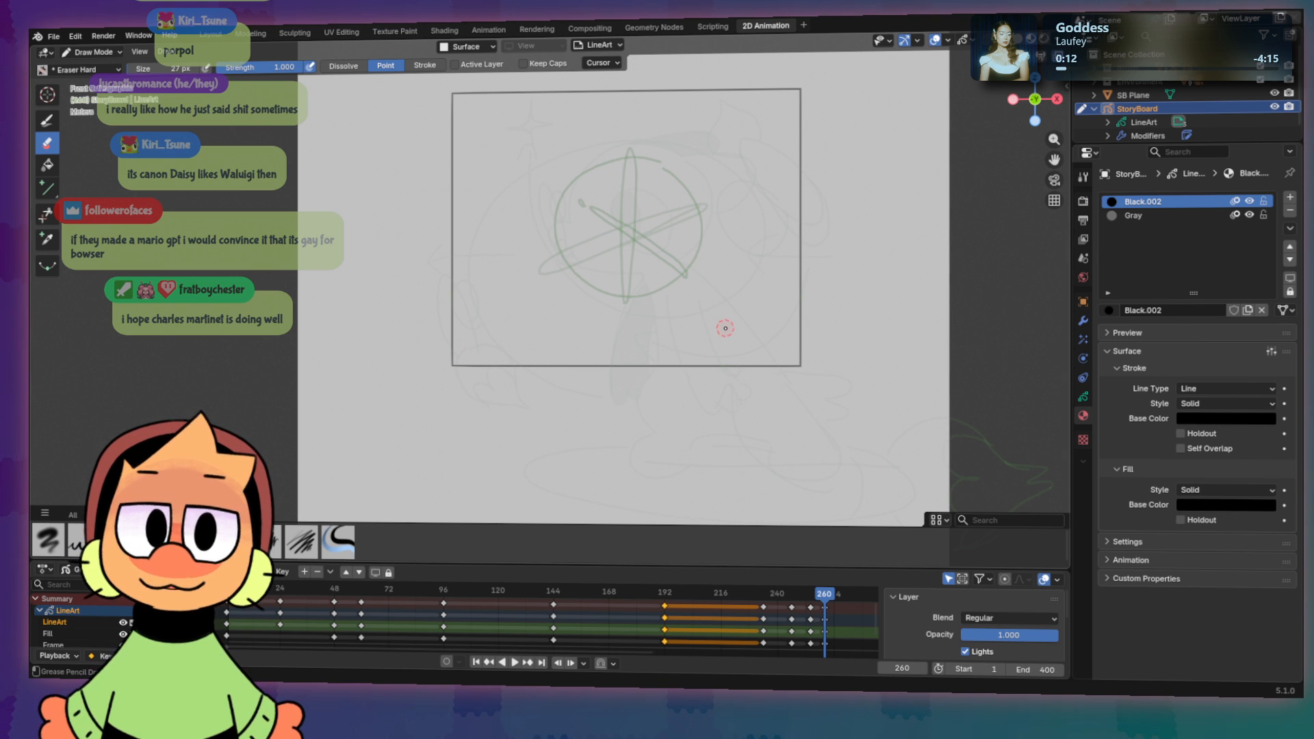
key(d)
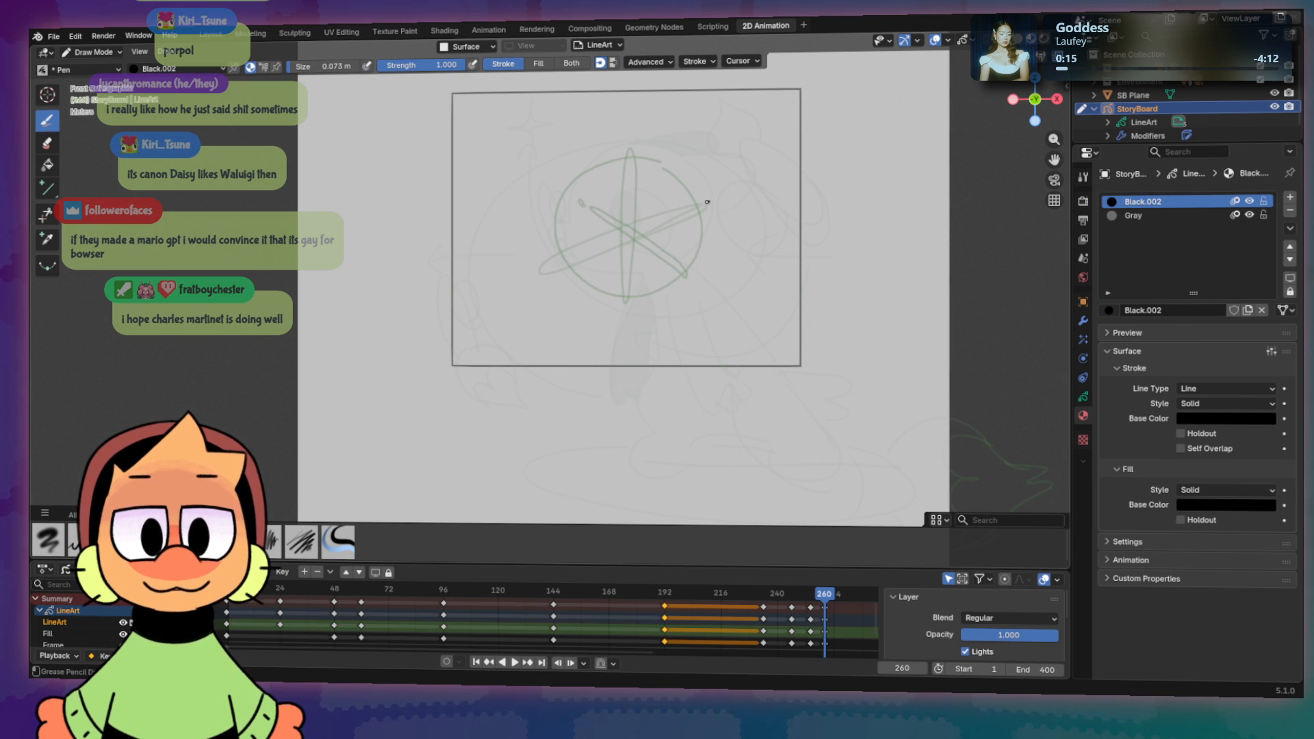
mouse_move(637, 159)
mouse_down()
mouse_move(637, 286)
mouse_move(668, 166)
mouse_move(634, 288)
mouse_move(689, 257)
mouse_move(558, 271)
mouse_move(658, 163)
mouse_move(563, 217)
mouse_move(688, 183)
mouse_move(650, 298)
mouse_move(678, 181)
mouse_move(558, 204)
mouse_move(688, 170)
mouse_move(556, 203)
mouse_move(644, 164)
mouse_up()
key(ctrl+z)
key(ctrl+z)
key(ctrl+z)
key(ctrl+z)
key(ctrl+z)
key(ctrl+z)
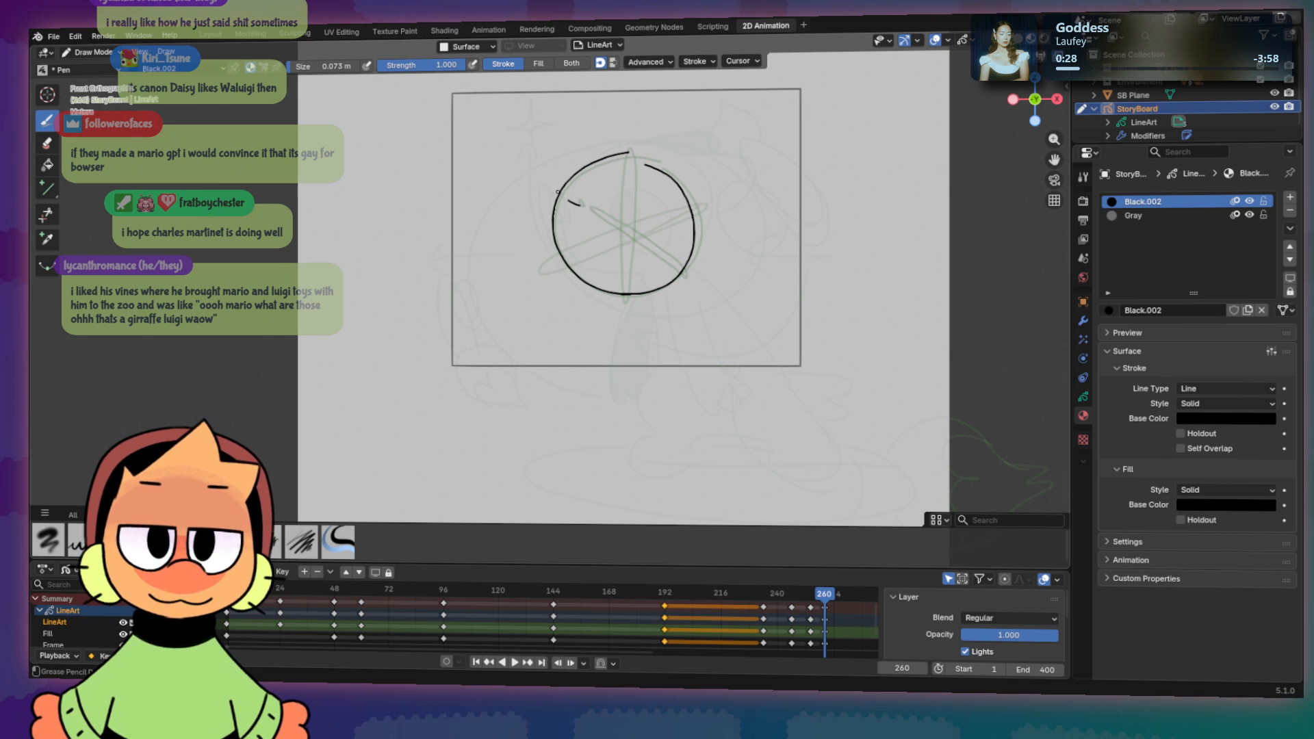
Step: Draw a narrow band slanting from the circle's upper left to its lower right and fill its protruding ends black
drag(558, 193, 630, 240)
key(ctrl+z)
mouse_move(548, 164)
mouse_down()
mouse_move(660, 262)
mouse_move(705, 278)
mouse_up()
drag(560, 172, 684, 274)
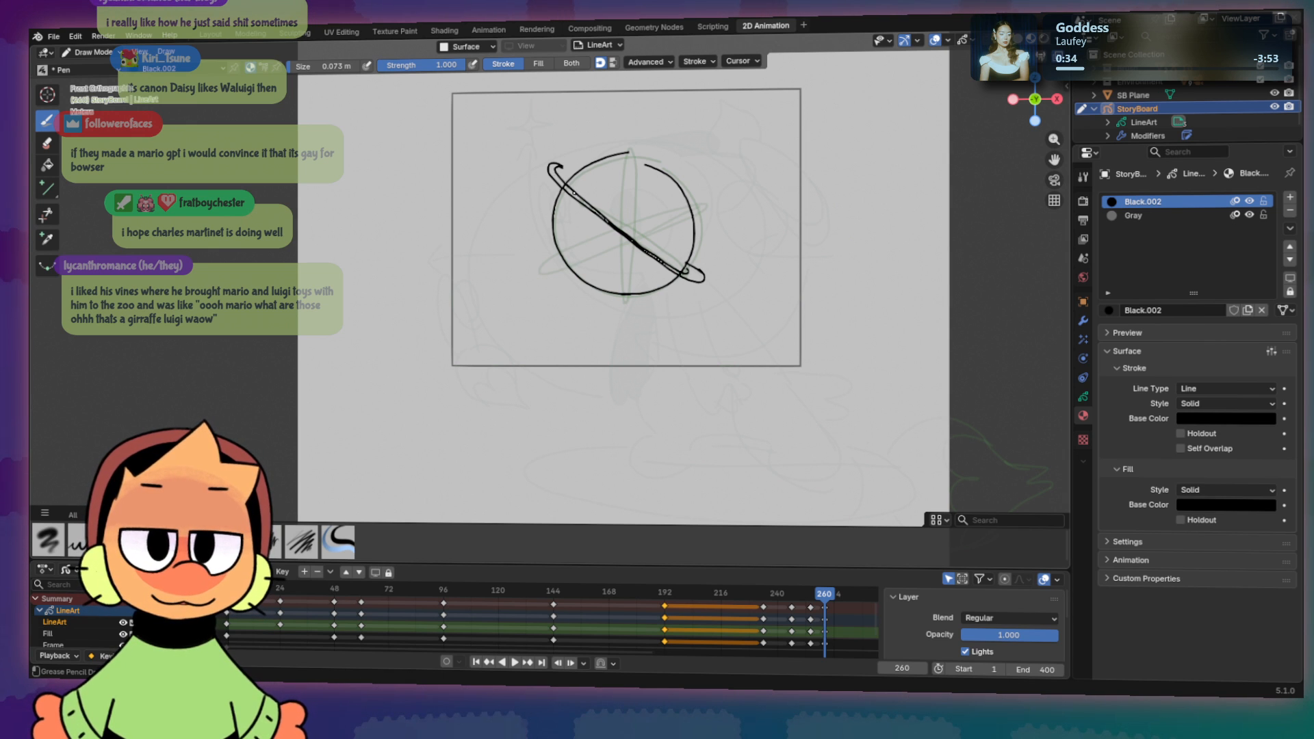
drag(556, 169, 570, 177)
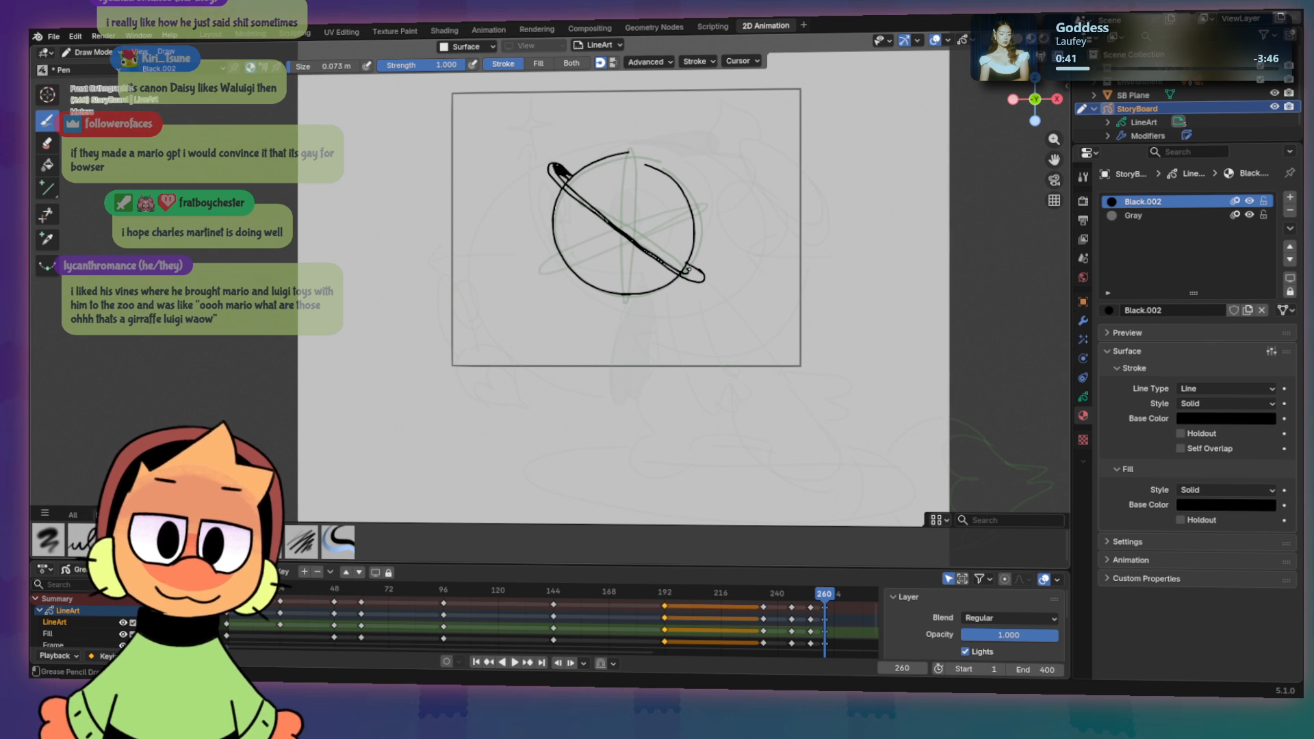
drag(687, 271, 702, 276)
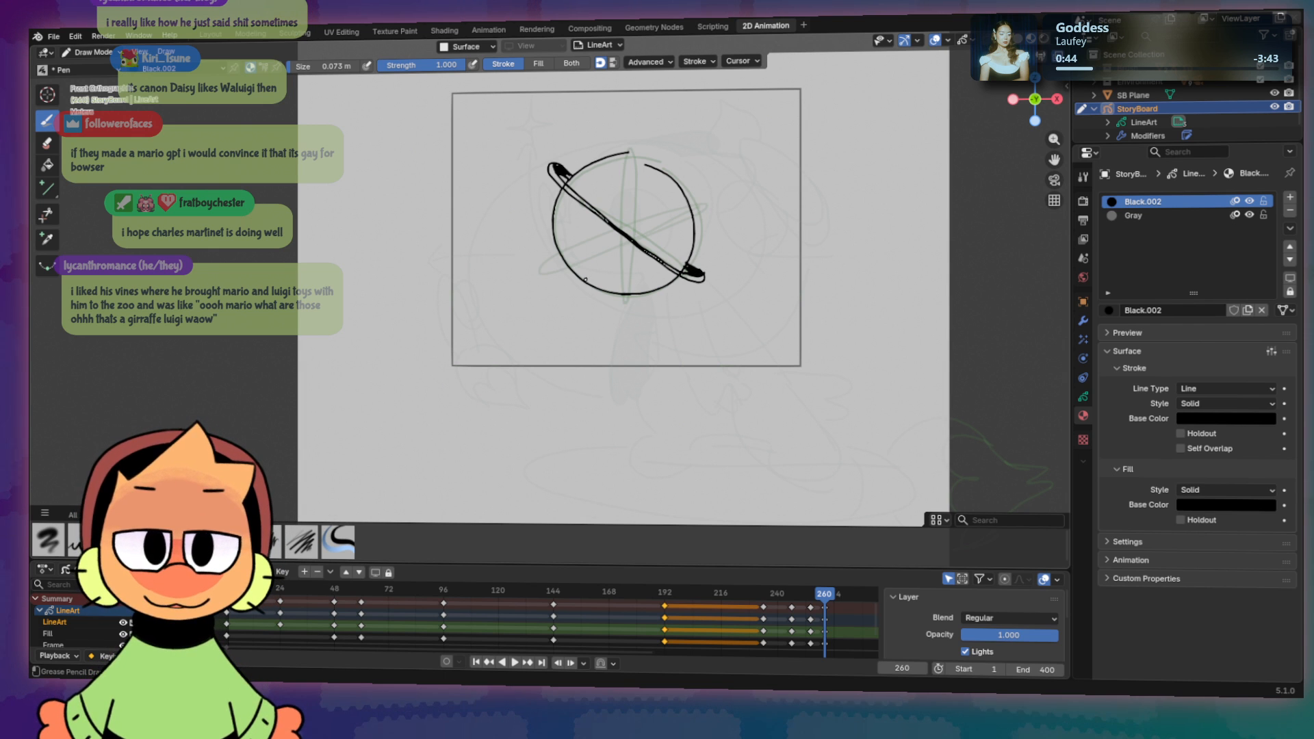
Step: Draw a second band crossing the first from the circle's lower left to its upper right, with black-filled ends
mouse_move(577, 294)
mouse_down()
mouse_move(678, 168)
mouse_move(583, 291)
mouse_up()
key(ctrl+z)
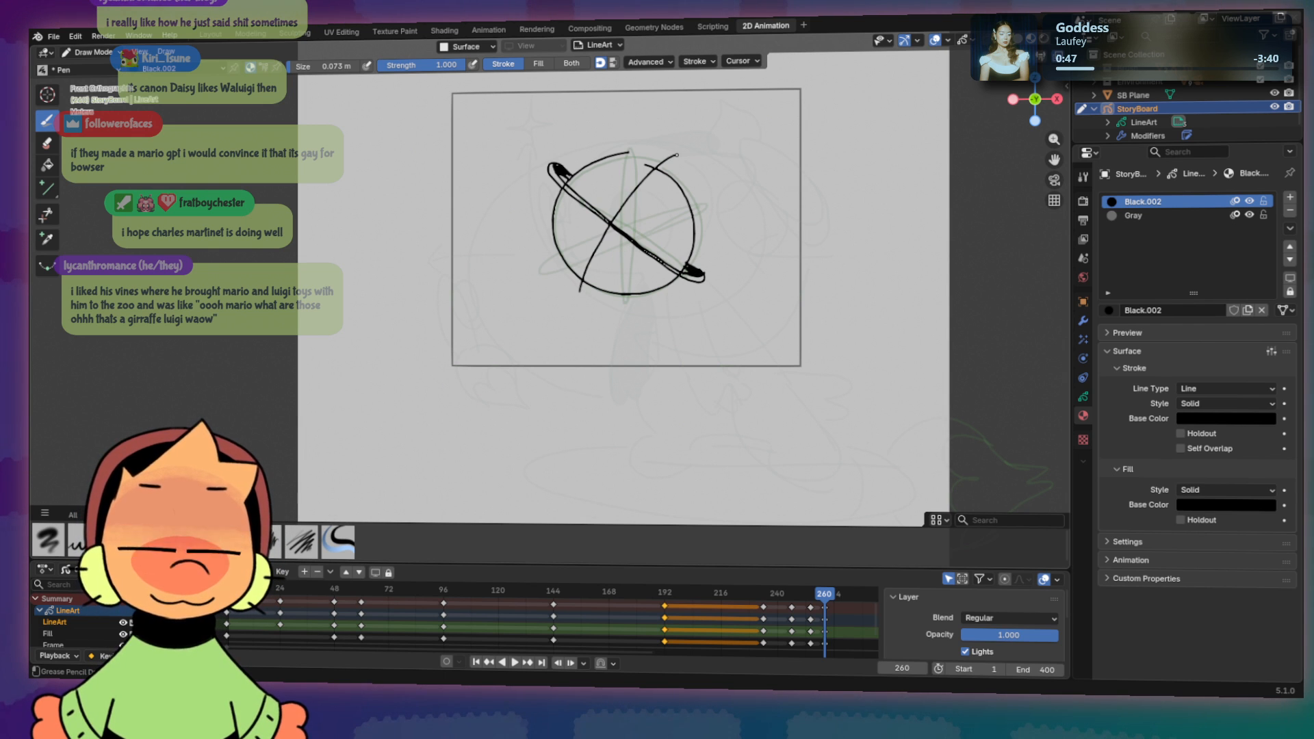
drag(677, 155, 687, 161)
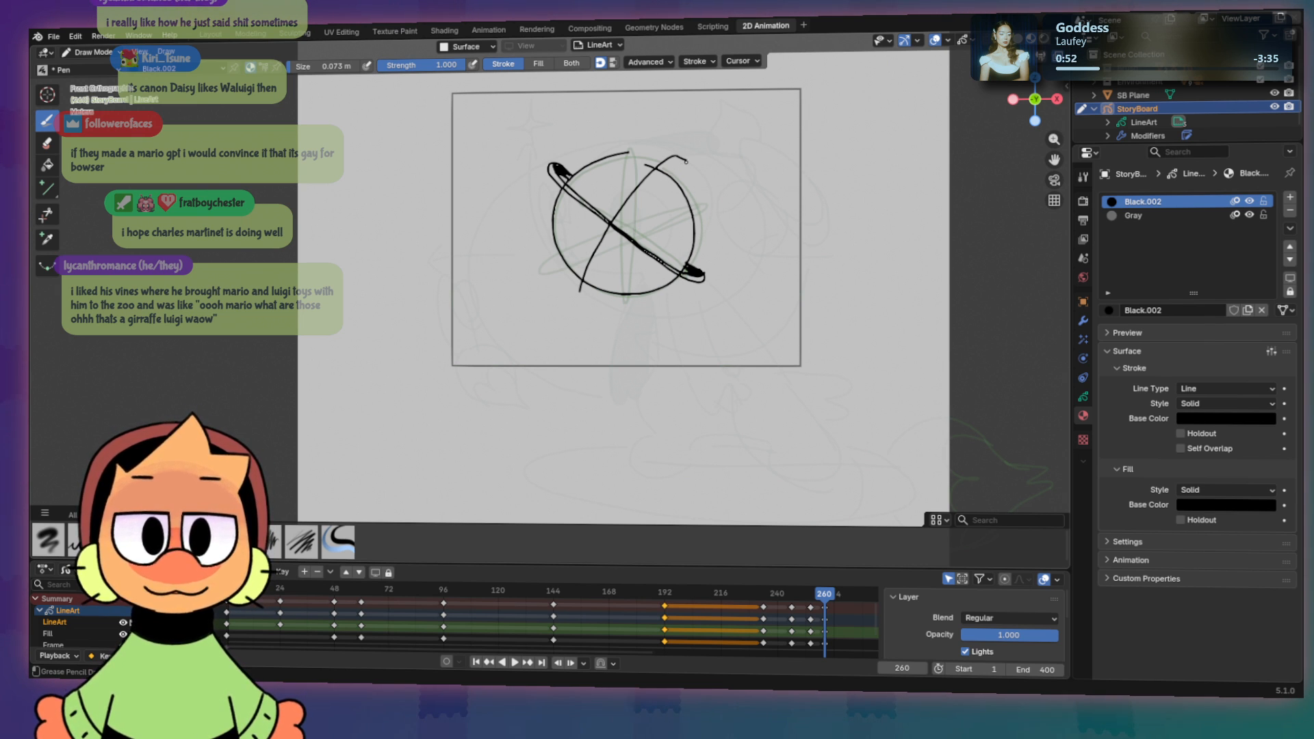
drag(621, 229, 584, 291)
key(ctrl+z)
drag(686, 161, 582, 299)
key(ctrl+z)
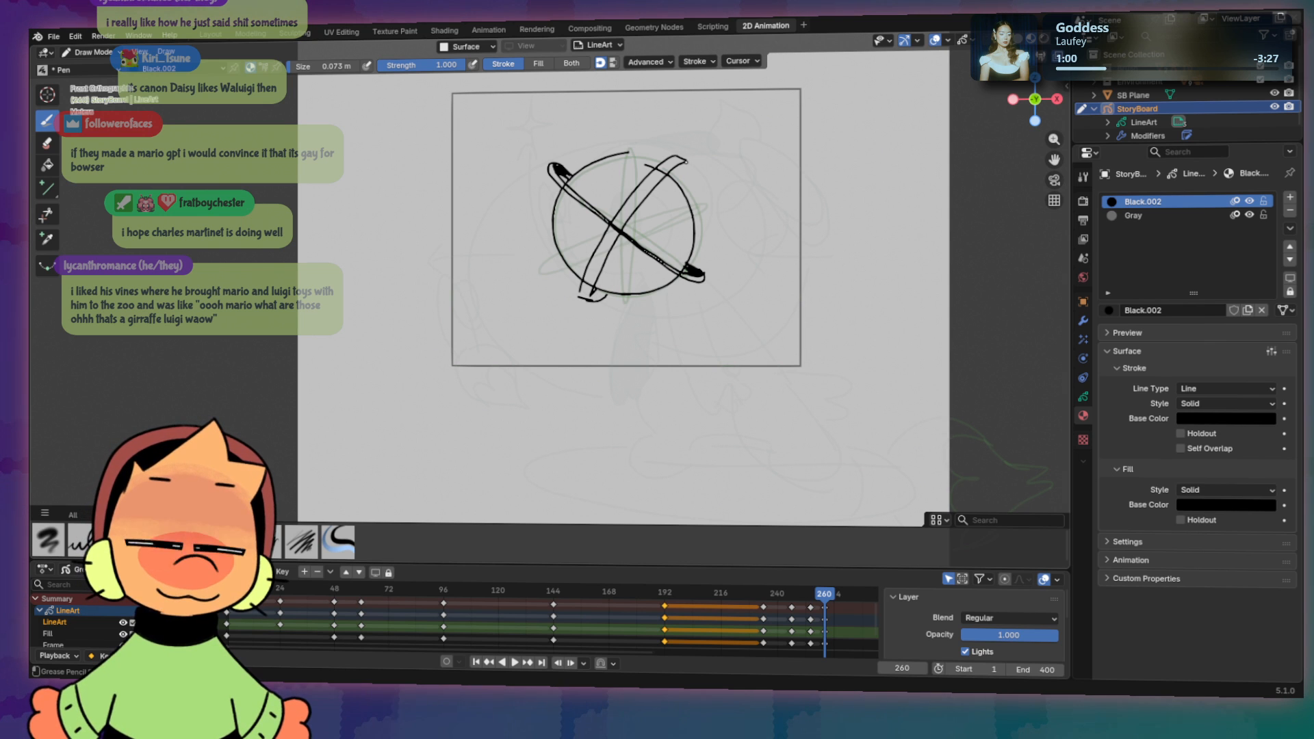
mouse_move(644, 165)
mouse_down()
mouse_move(678, 179)
mouse_move(682, 167)
mouse_up()
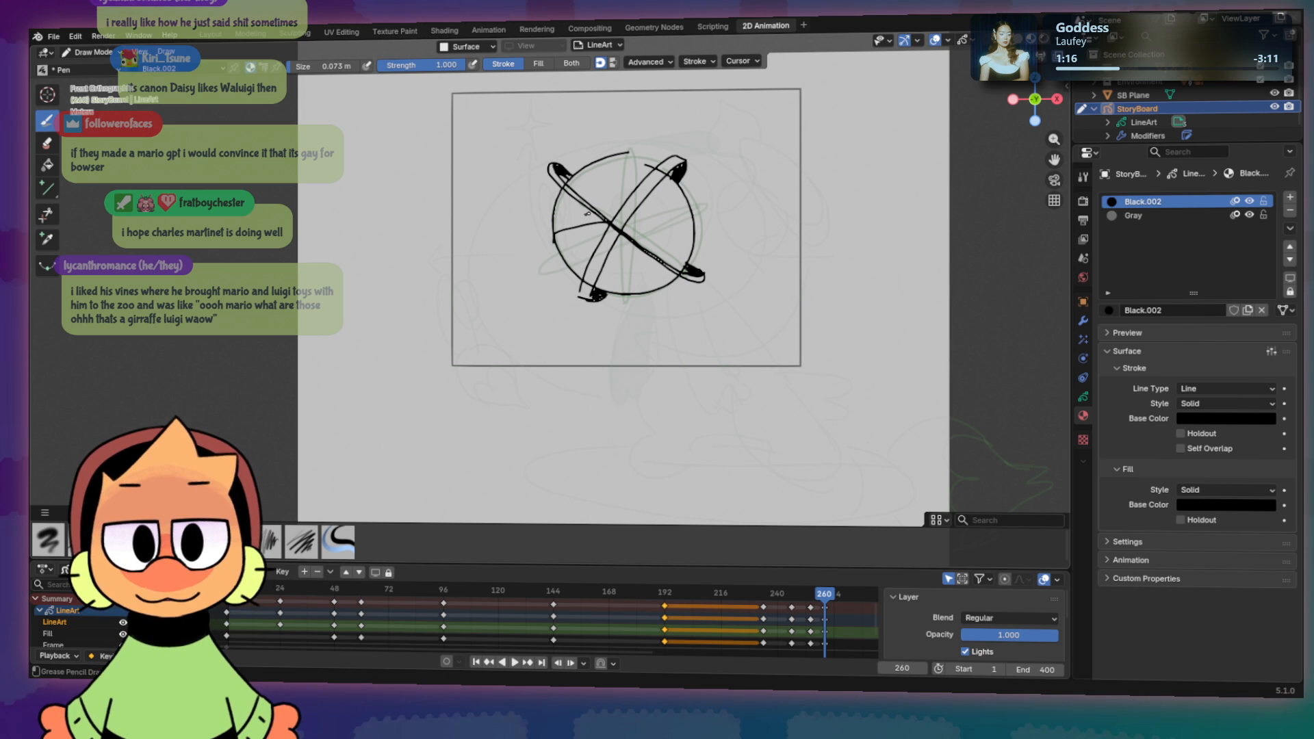
Step: Draw a third, nearly horizontal band across the circle and erase the lines where the bands cross at the centre
key(ctrl+z)
mouse_move(607, 221)
mouse_down()
mouse_move(534, 244)
mouse_move(548, 254)
mouse_up()
key(ctrl+z)
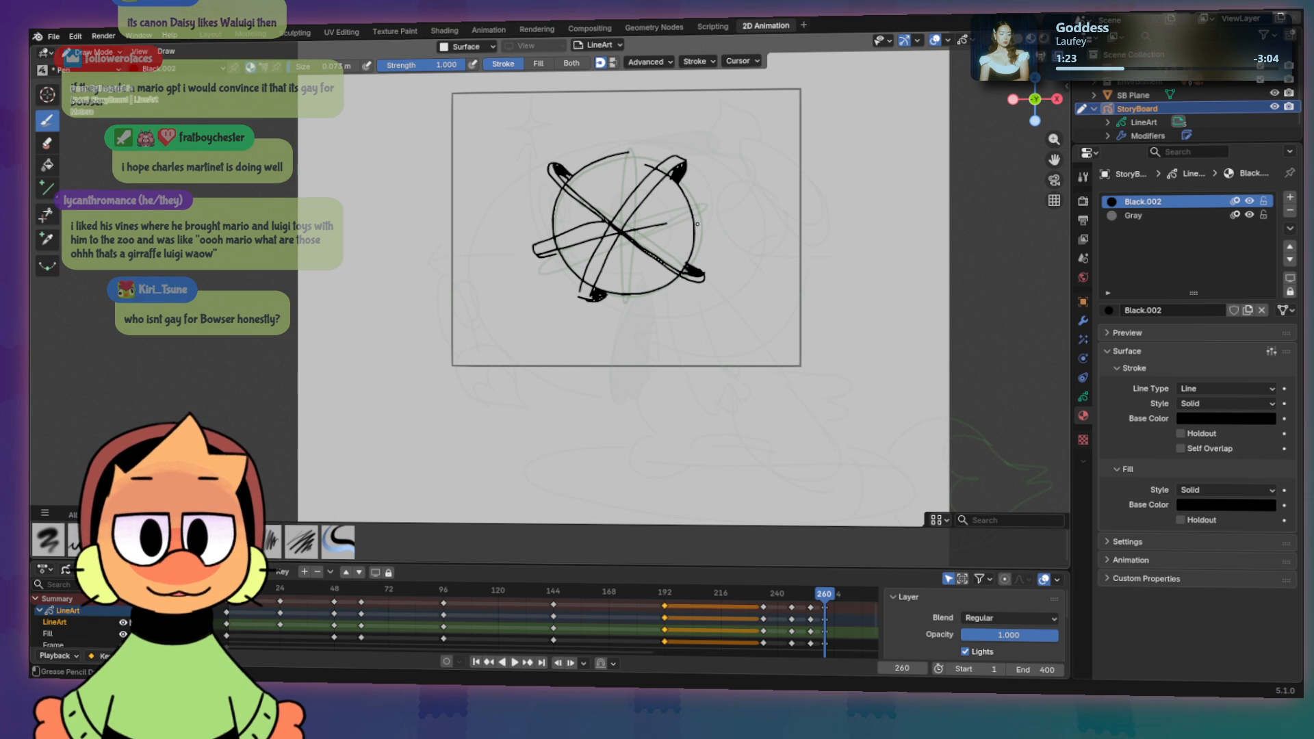
mouse_move(605, 221)
mouse_down()
mouse_move(709, 202)
mouse_move(710, 218)
mouse_up()
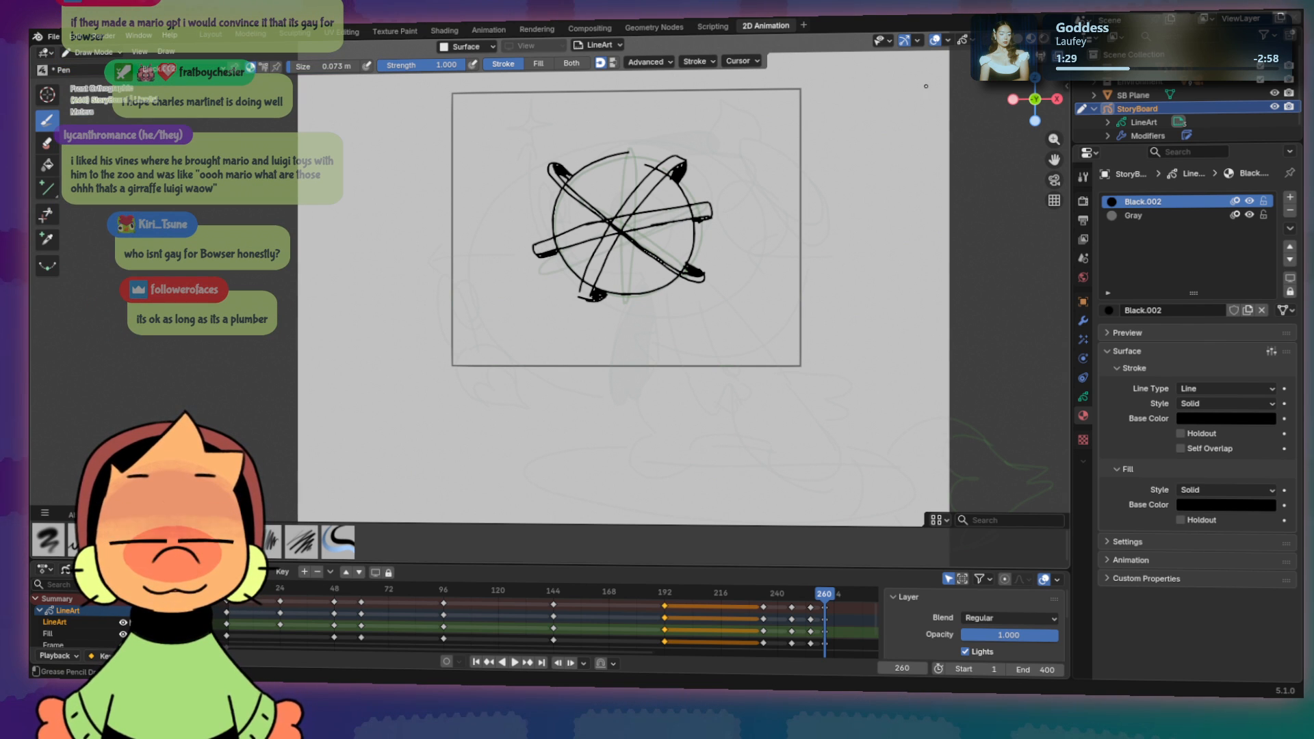
key(e)
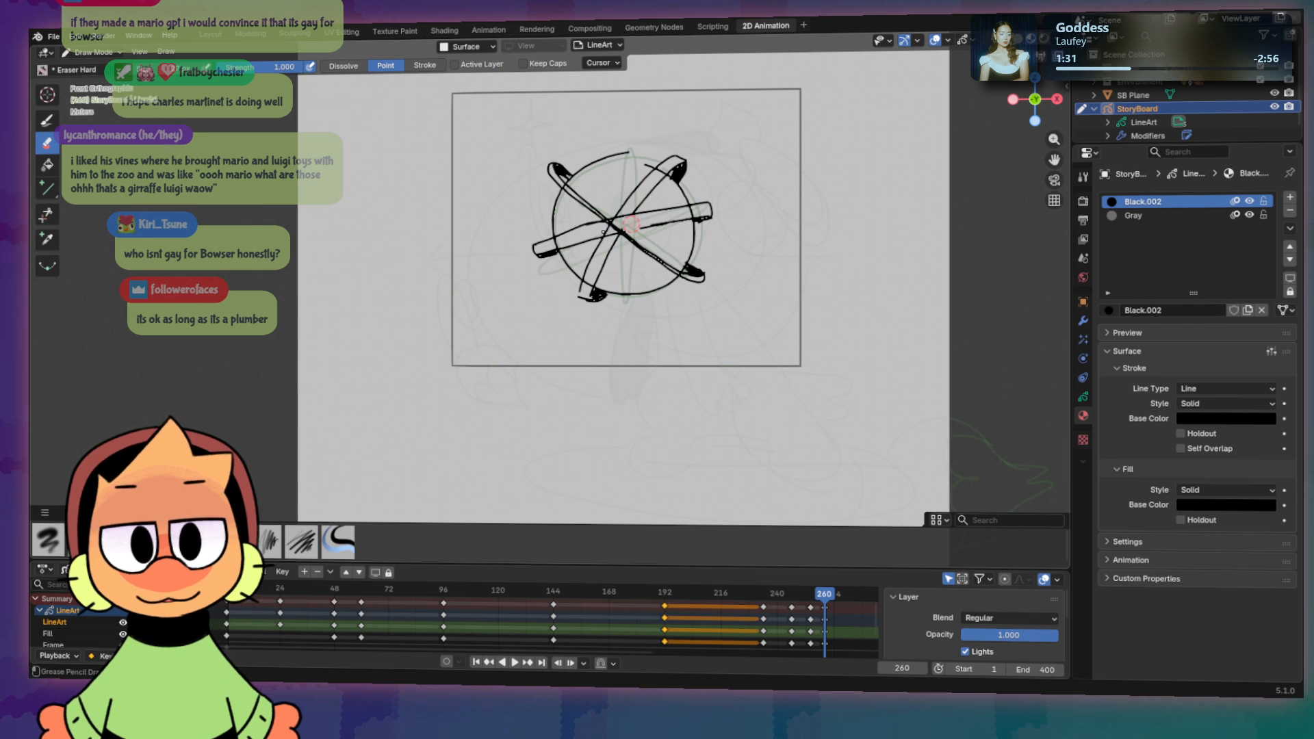
key(d)
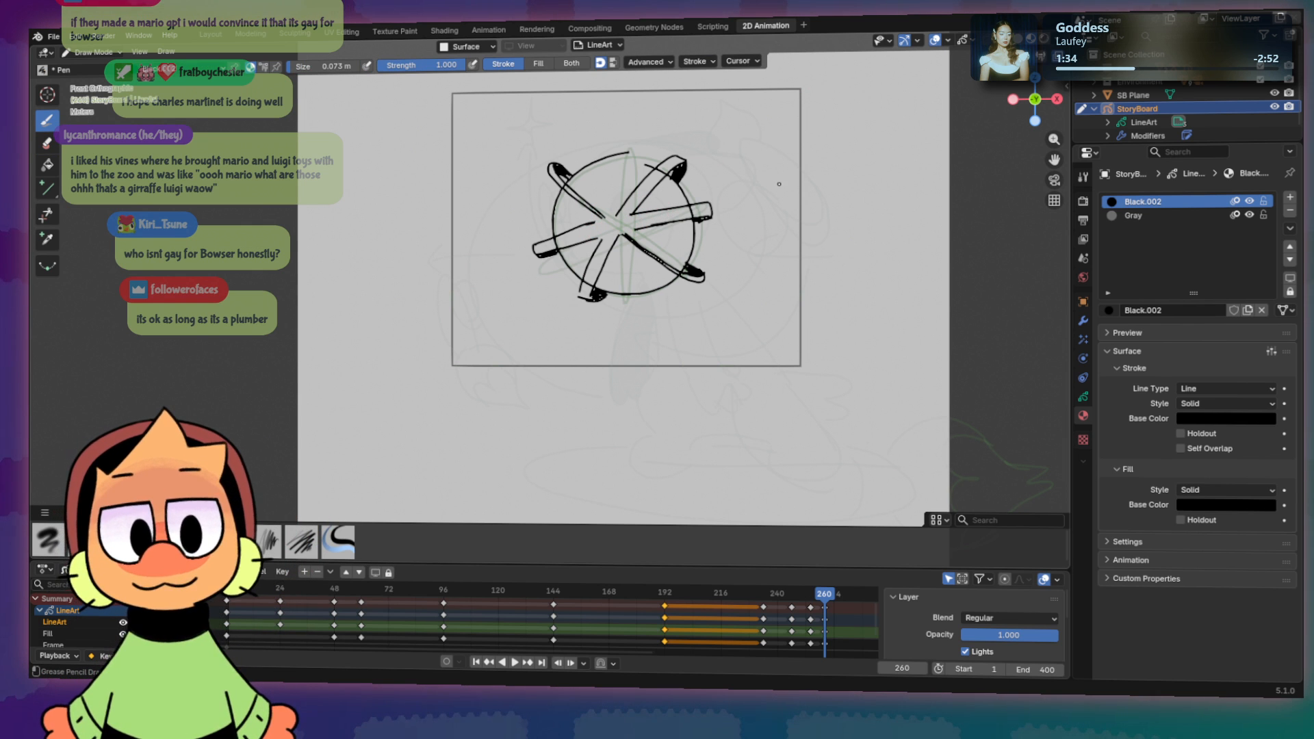
Step: Insert a blank keyframe on all layers at frame 265
mouse_move(825, 594)
mouse_down()
mouse_move(780, 594)
mouse_move(837, 594)
mouse_up()
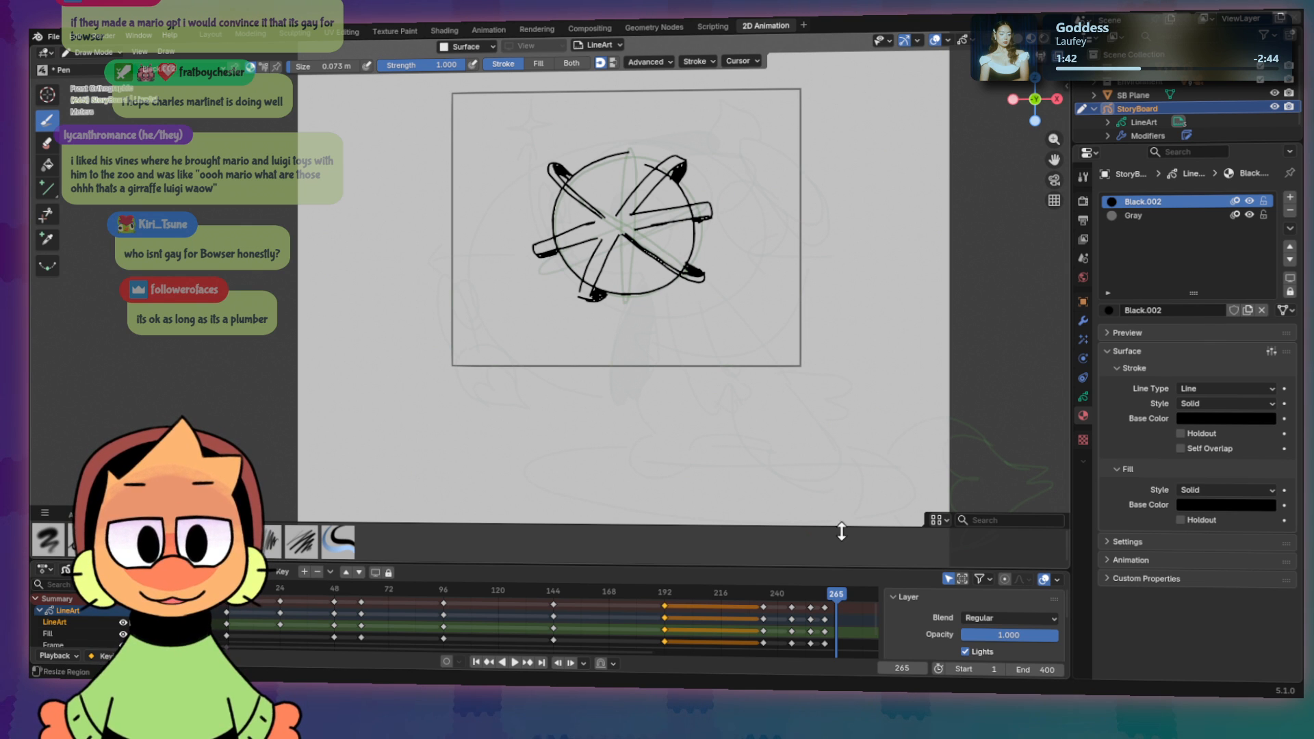
key(i)
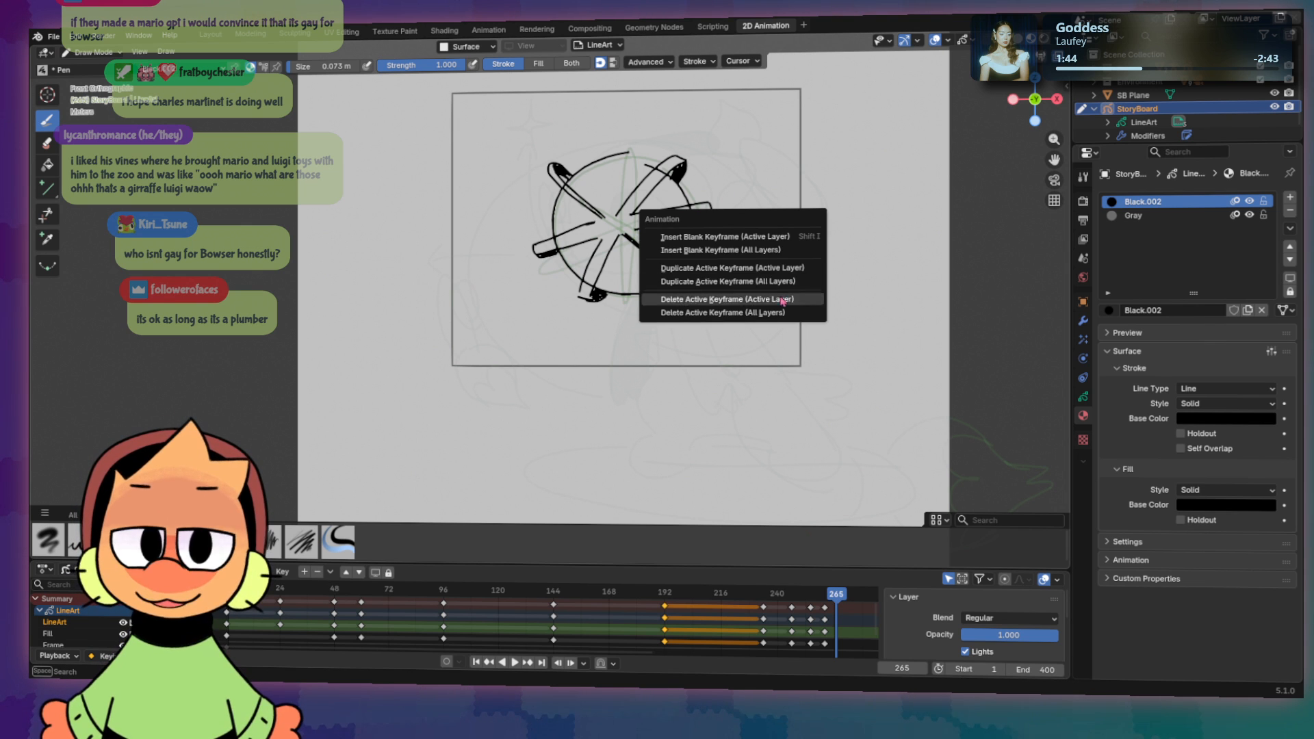
click(775, 251)
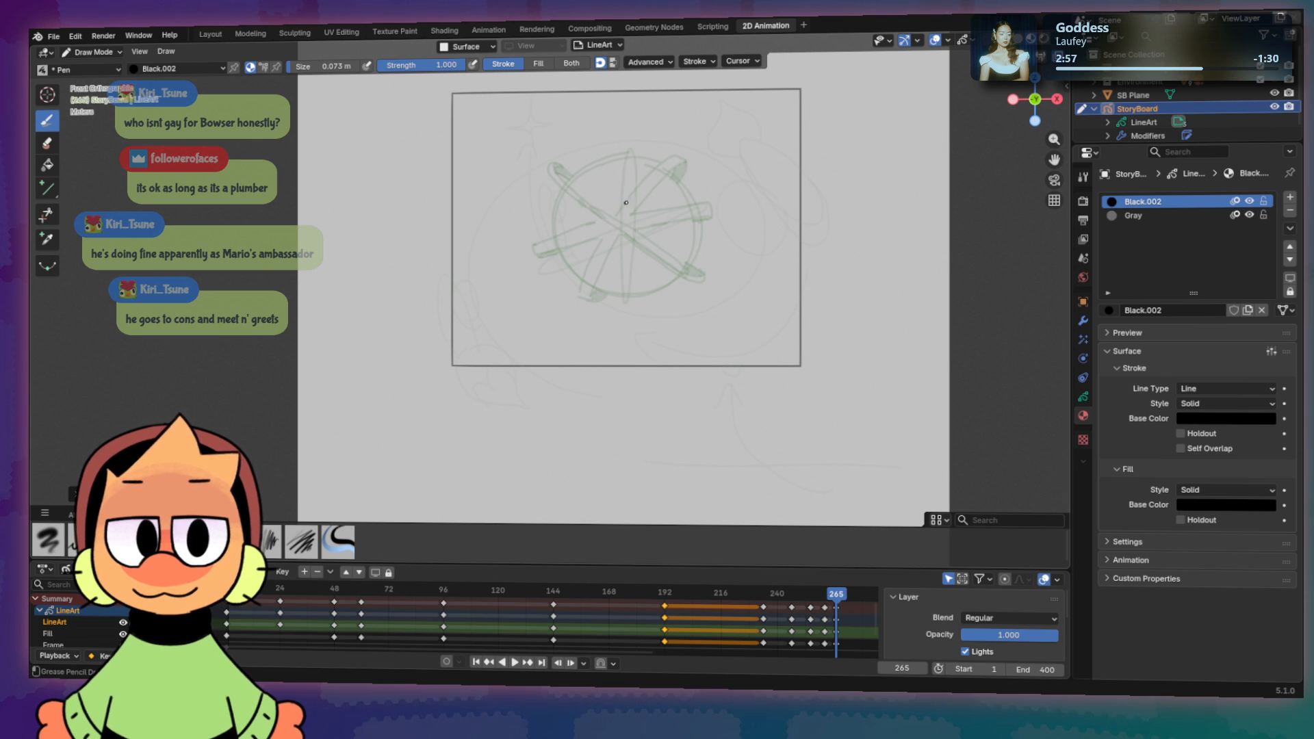
Step: Draw a lobed outline of four separate arcs inside the onion-skin circle
mouse_move(622, 186)
mouse_down()
mouse_move(661, 194)
mouse_move(631, 222)
mouse_up()
key(ctrl+z)
key(ctrl+z)
mouse_move(628, 171)
mouse_down()
mouse_move(577, 200)
mouse_move(604, 271)
mouse_move(678, 254)
mouse_move(684, 202)
mouse_up()
key(ctrl+z)
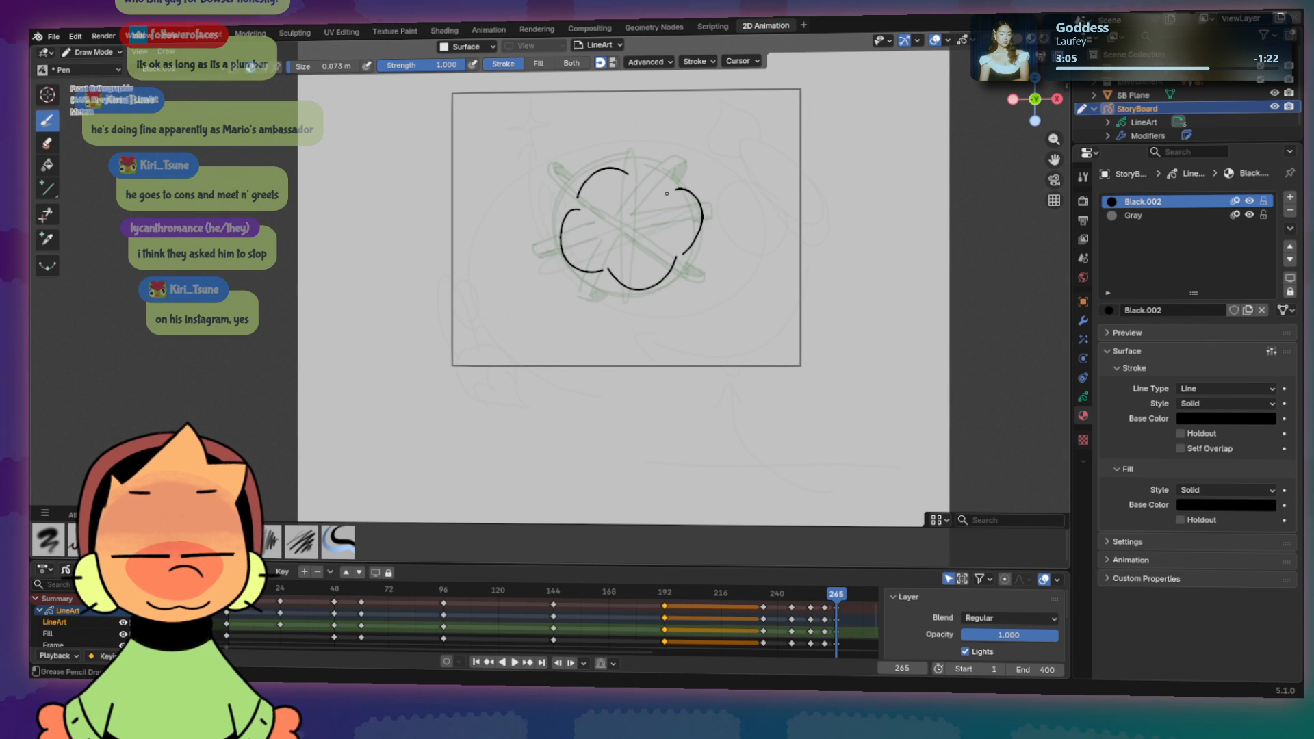
Step: Draw three thin bands crossing the middle of the lobed shape, connecting the gaps between its arcs
key(ctrl+z)
mouse_move(678, 248)
mouse_down()
mouse_move(698, 226)
mouse_move(624, 171)
mouse_move(642, 194)
mouse_move(605, 271)
mouse_move(649, 194)
mouse_move(668, 251)
mouse_move(575, 244)
mouse_up()
key(ctrl+z)
mouse_move(559, 252)
mouse_down()
mouse_move(671, 240)
mouse_move(573, 233)
mouse_move(698, 219)
mouse_up()
key(ctrl+z)
key(ctrl+z)
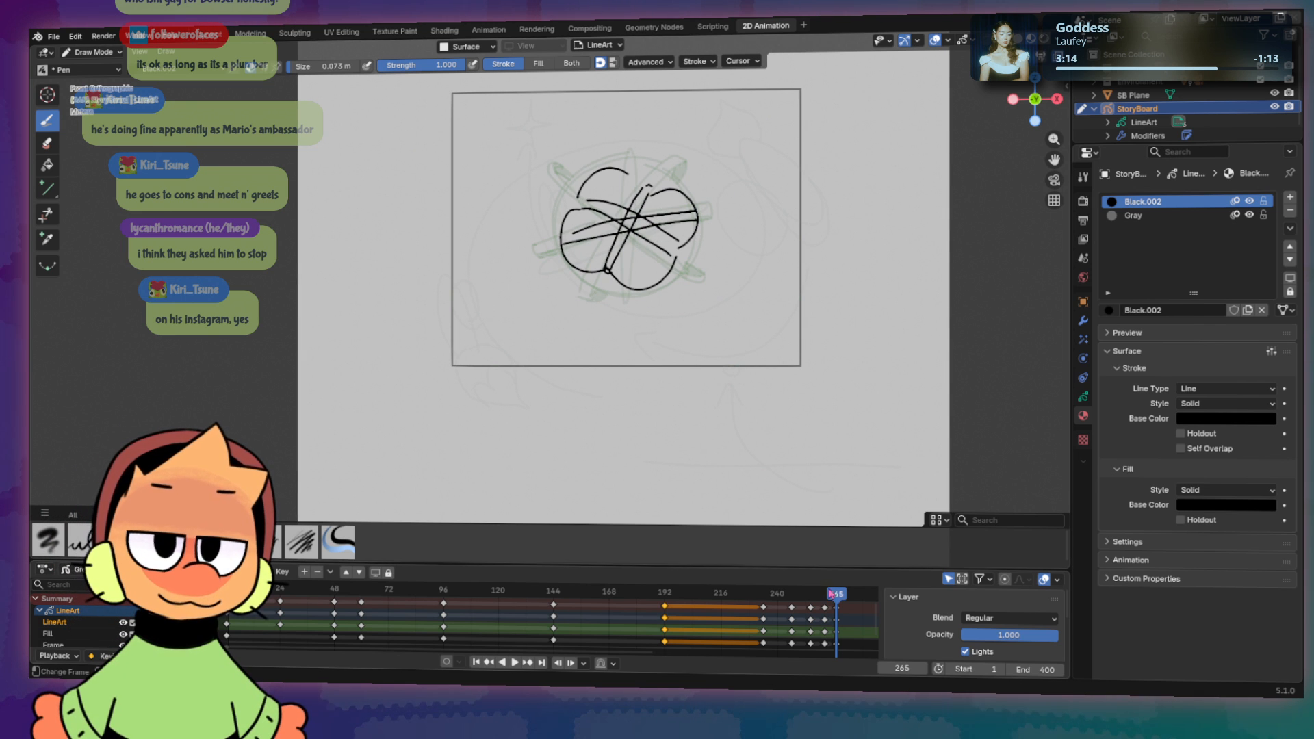
Step: Insert a blank keyframe on all layers at frame 270
mouse_move(836, 593)
mouse_down()
mouse_move(808, 594)
mouse_move(848, 593)
mouse_up()
key(i)
click(773, 266)
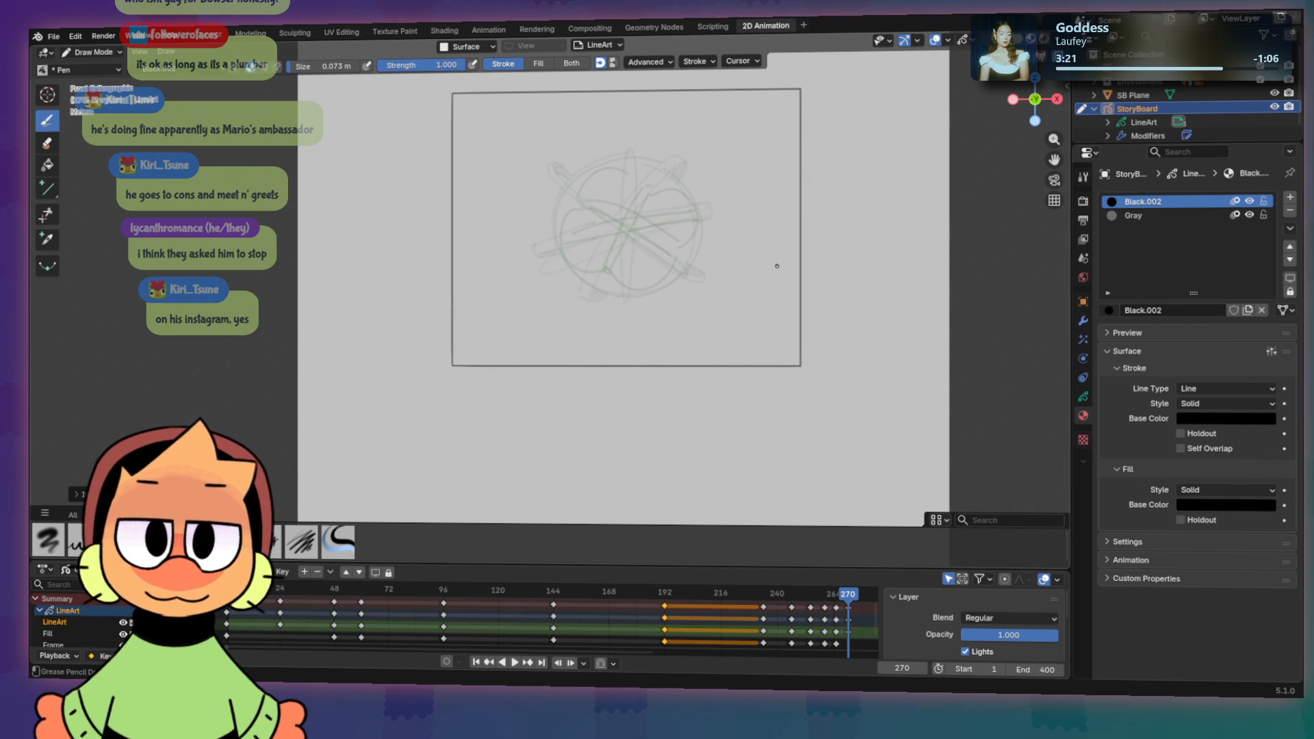
Step: Draw a large heart over the onion-skin shapes and scatter small droplet marks around it
mouse_move(617, 277)
mouse_down()
mouse_move(575, 183)
mouse_move(667, 221)
mouse_move(618, 277)
mouse_move(560, 183)
mouse_move(617, 194)
mouse_move(616, 278)
mouse_move(552, 205)
mouse_move(626, 187)
mouse_move(671, 156)
mouse_move(705, 168)
mouse_move(664, 270)
mouse_up()
key(ctrl+z)
key(ctrl+z)
key(ctrl+z)
mouse_move(625, 187)
mouse_down()
mouse_move(652, 162)
mouse_move(700, 195)
mouse_move(675, 257)
mouse_move(624, 294)
mouse_up()
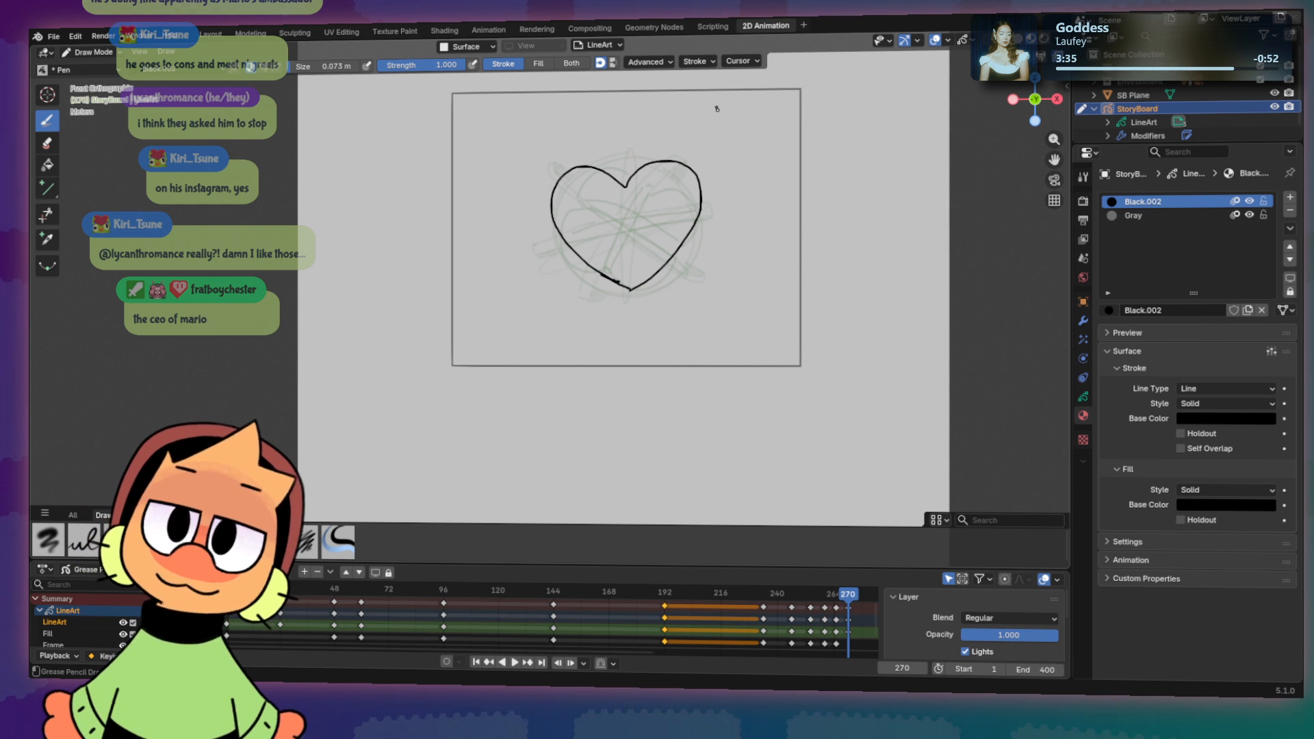
drag(710, 137, 701, 149)
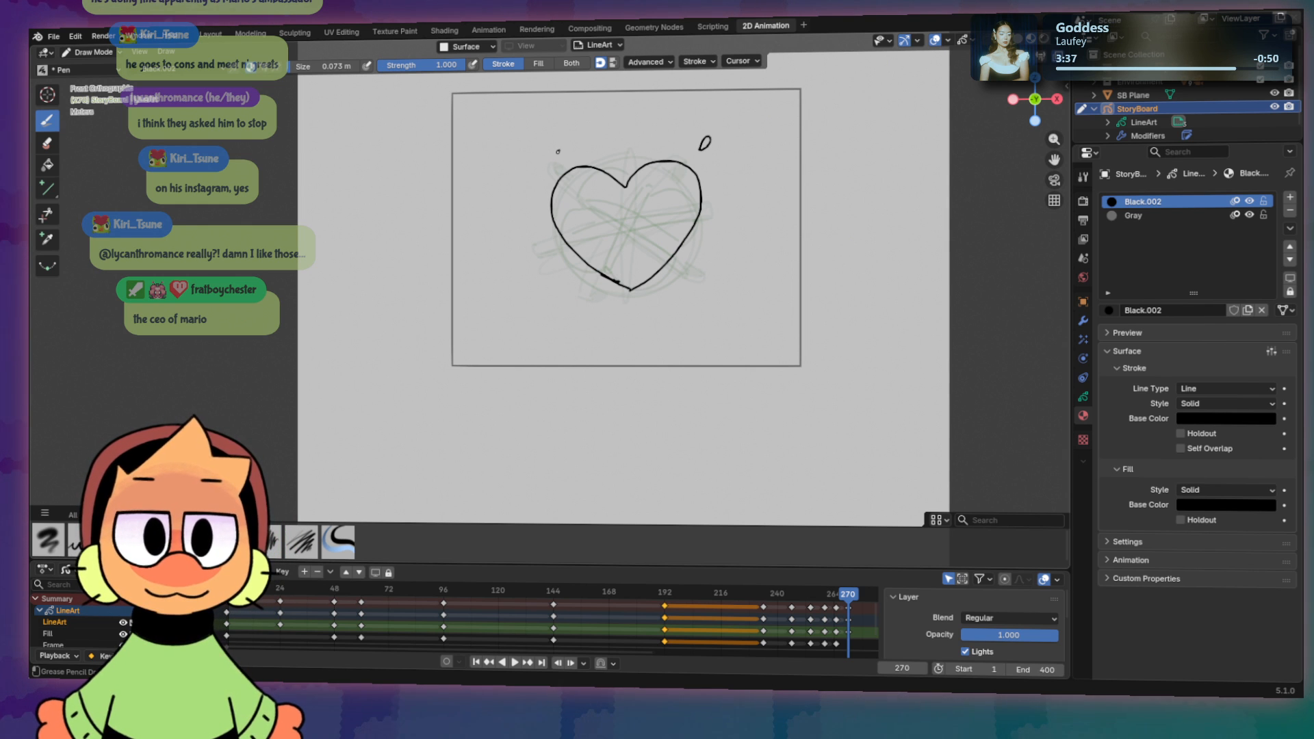
drag(552, 150, 548, 154)
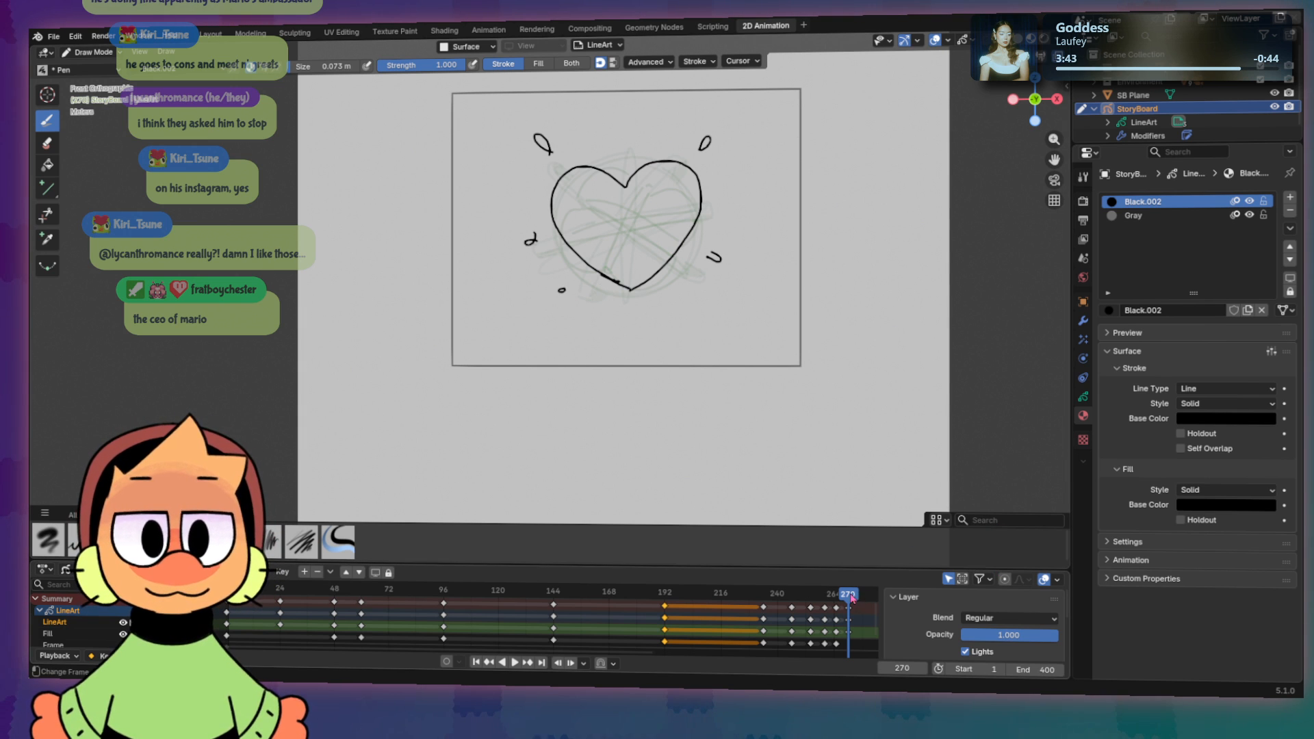
Step: Insert a blank keyframe on all layers at frame 274
mouse_move(846, 594)
mouse_down()
mouse_move(808, 594)
mouse_move(859, 594)
mouse_move(780, 594)
mouse_move(853, 594)
mouse_up()
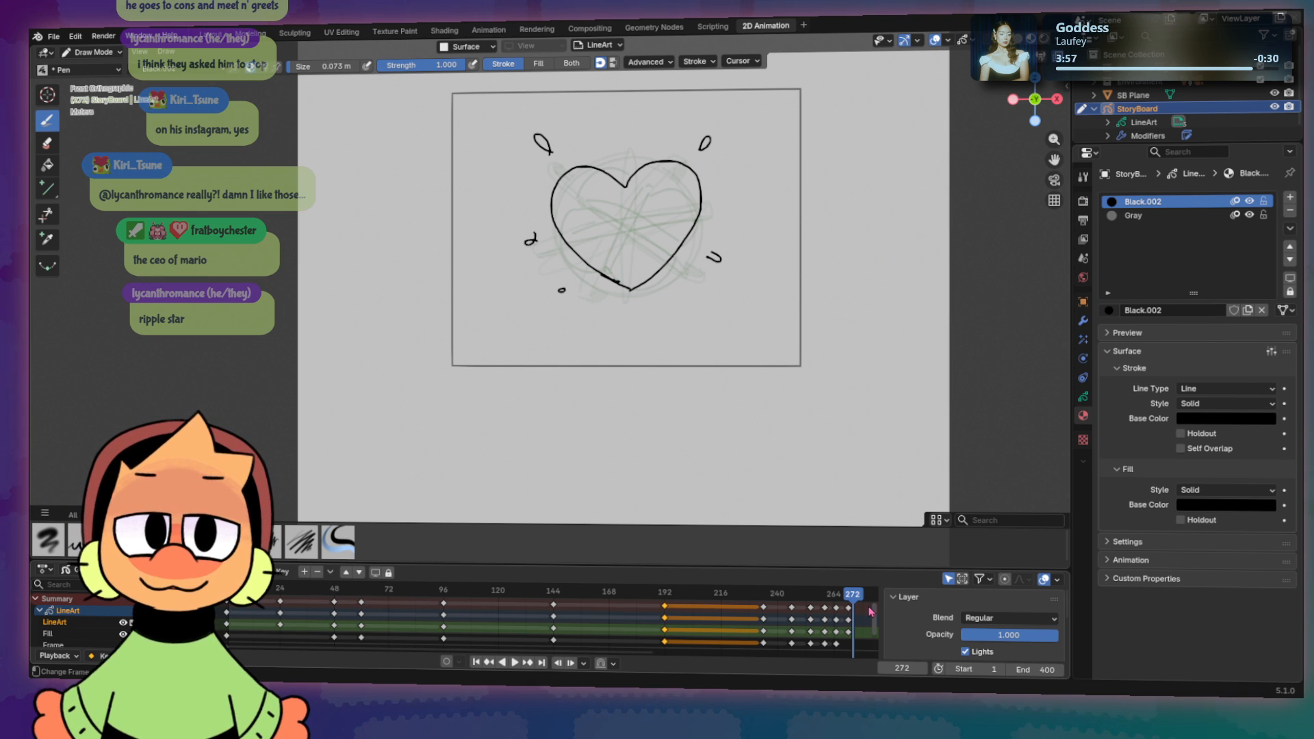
mouse_move(855, 596)
mouse_down()
mouse_move(770, 588)
mouse_move(841, 588)
mouse_up()
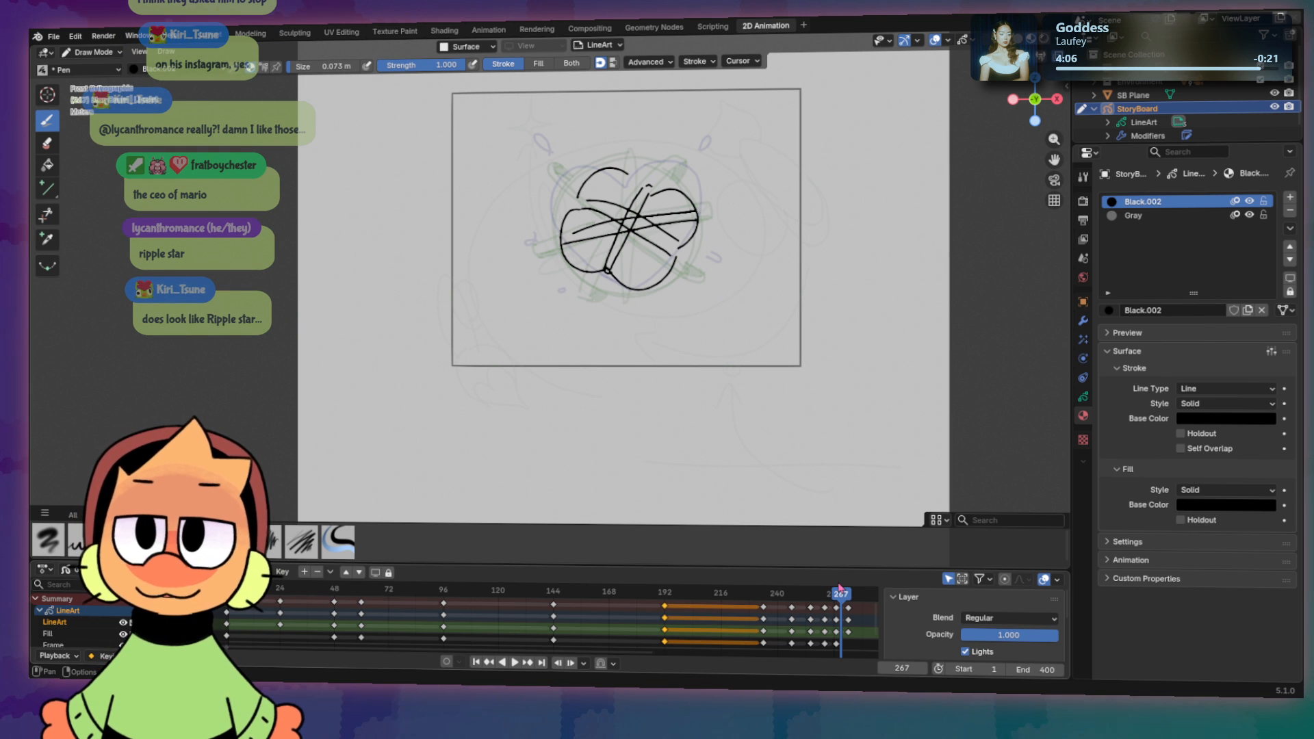
mouse_move(841, 597)
mouse_down()
mouse_move(712, 594)
mouse_move(858, 595)
mouse_up()
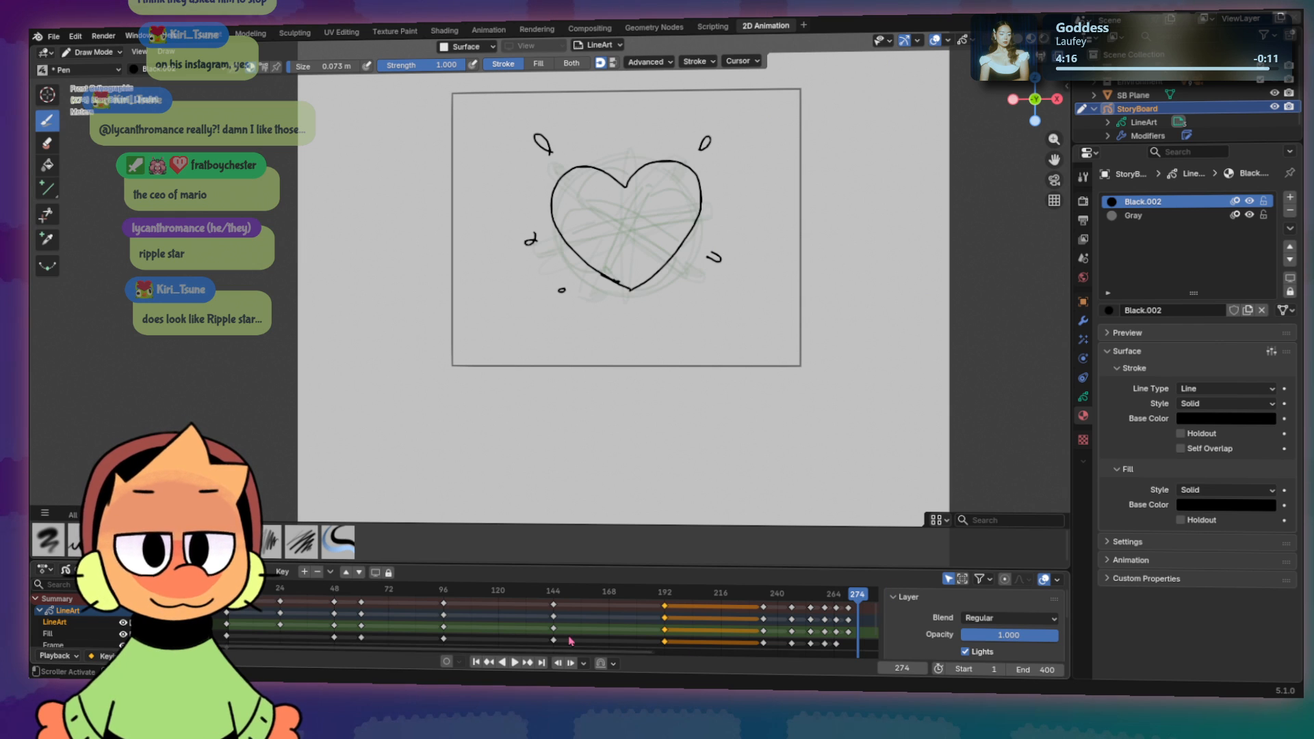
drag(565, 653, 671, 648)
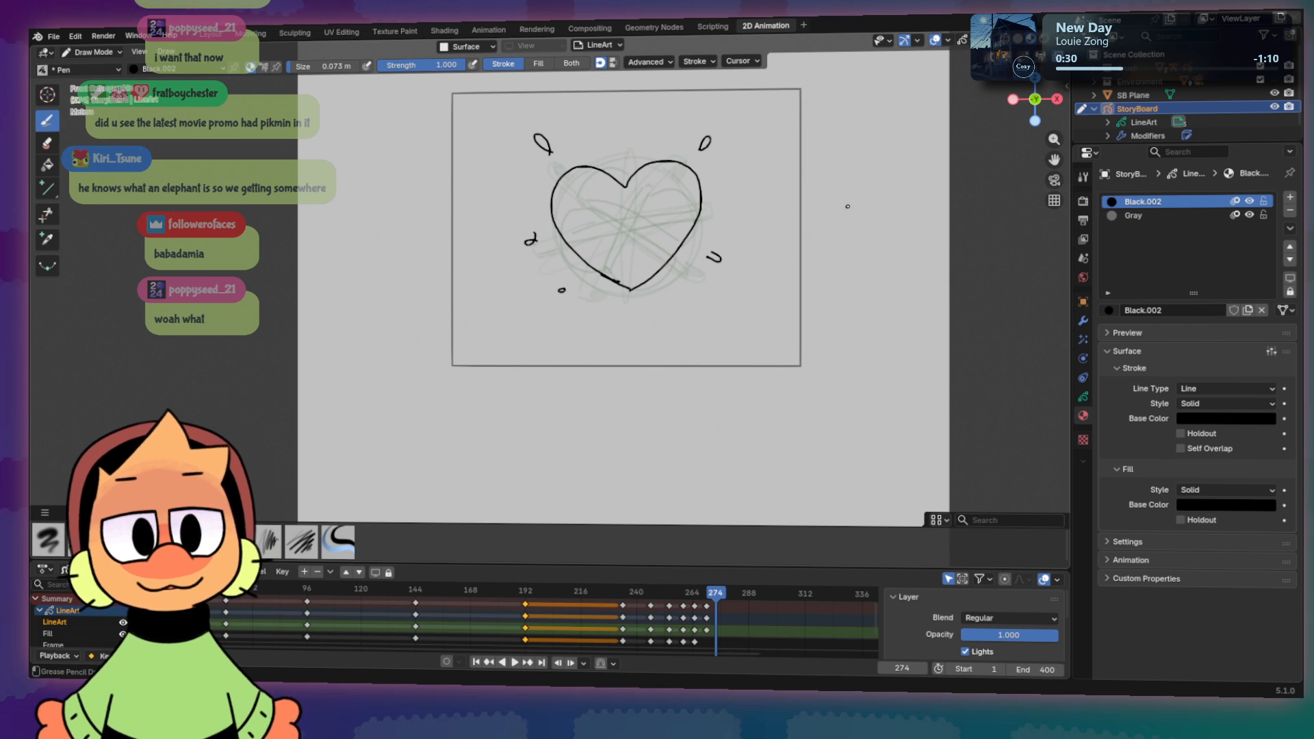
shift+middle_drag(847, 200, 798, 259)
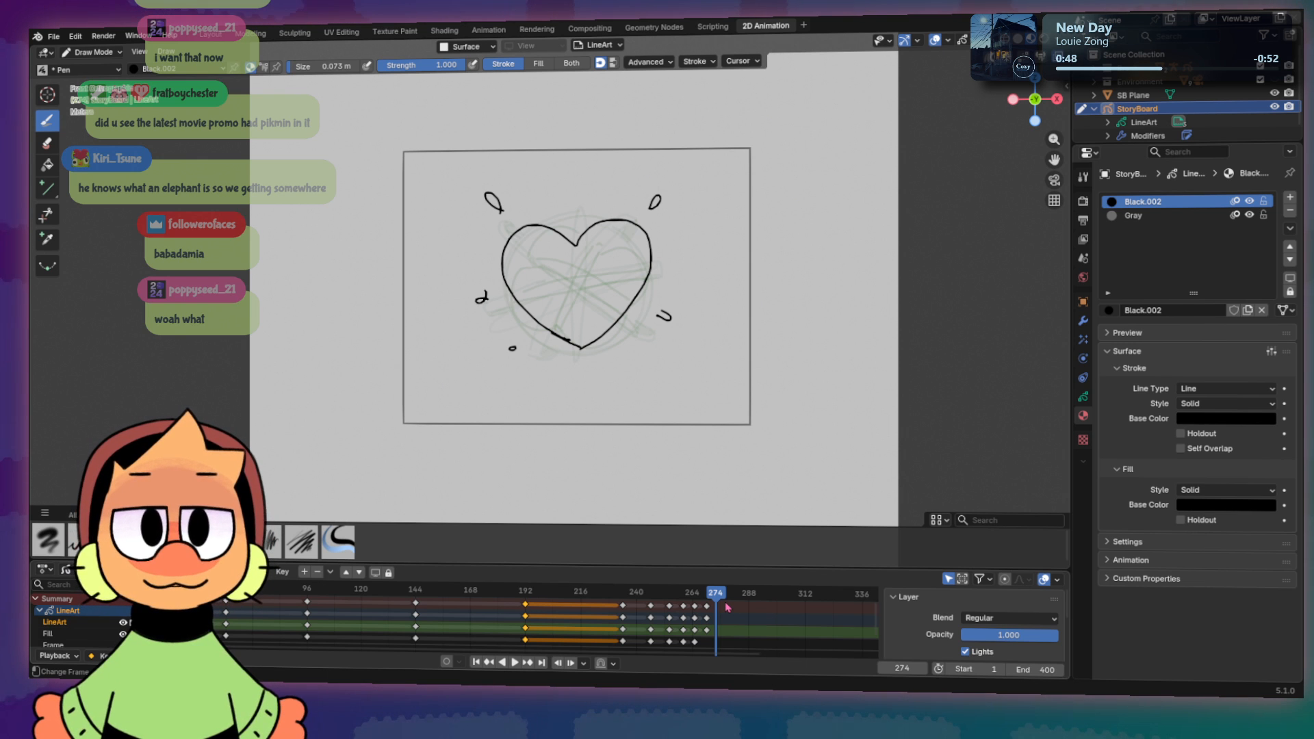
mouse_move(731, 596)
mouse_down()
mouse_move(669, 598)
mouse_move(719, 600)
mouse_up()
key(i)
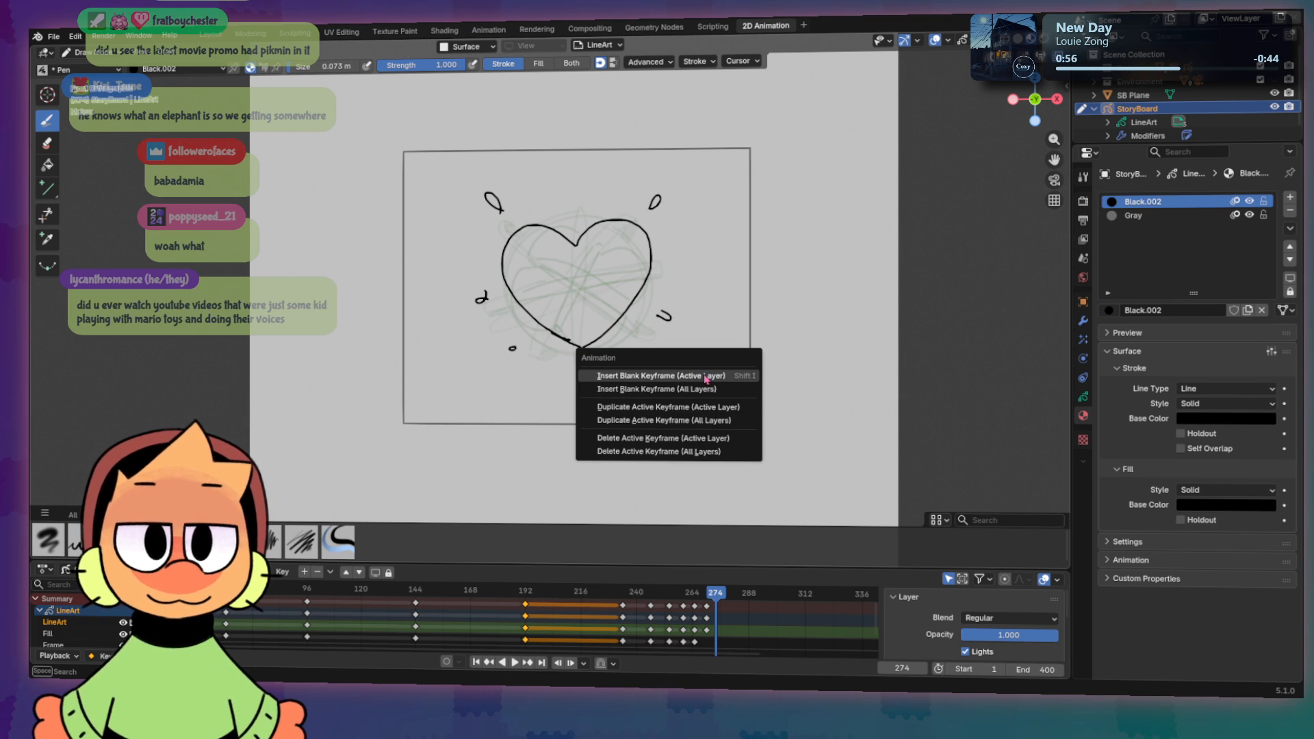
click(707, 395)
Step: Trace the onion-skin heart in the Gray material and erase the overlapping line ends at its lower tip
scroll(678, 287, up, 1)
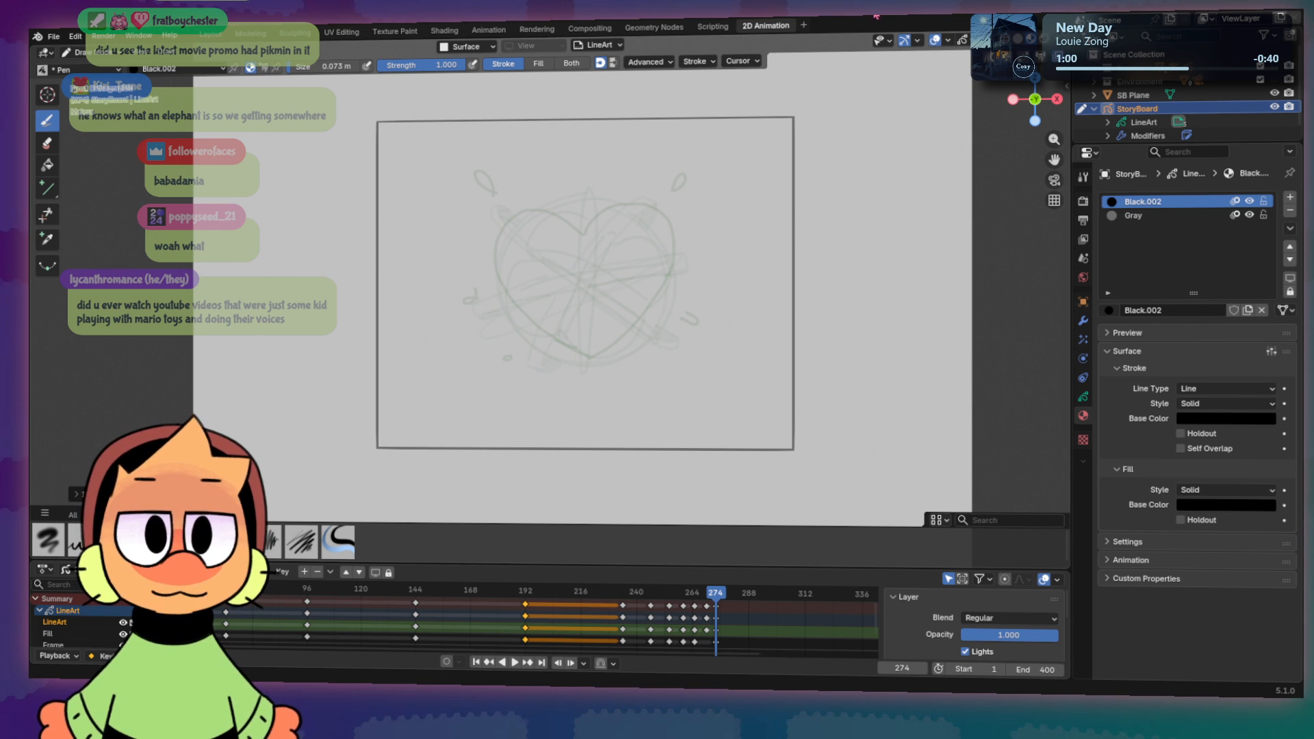
click(1149, 217)
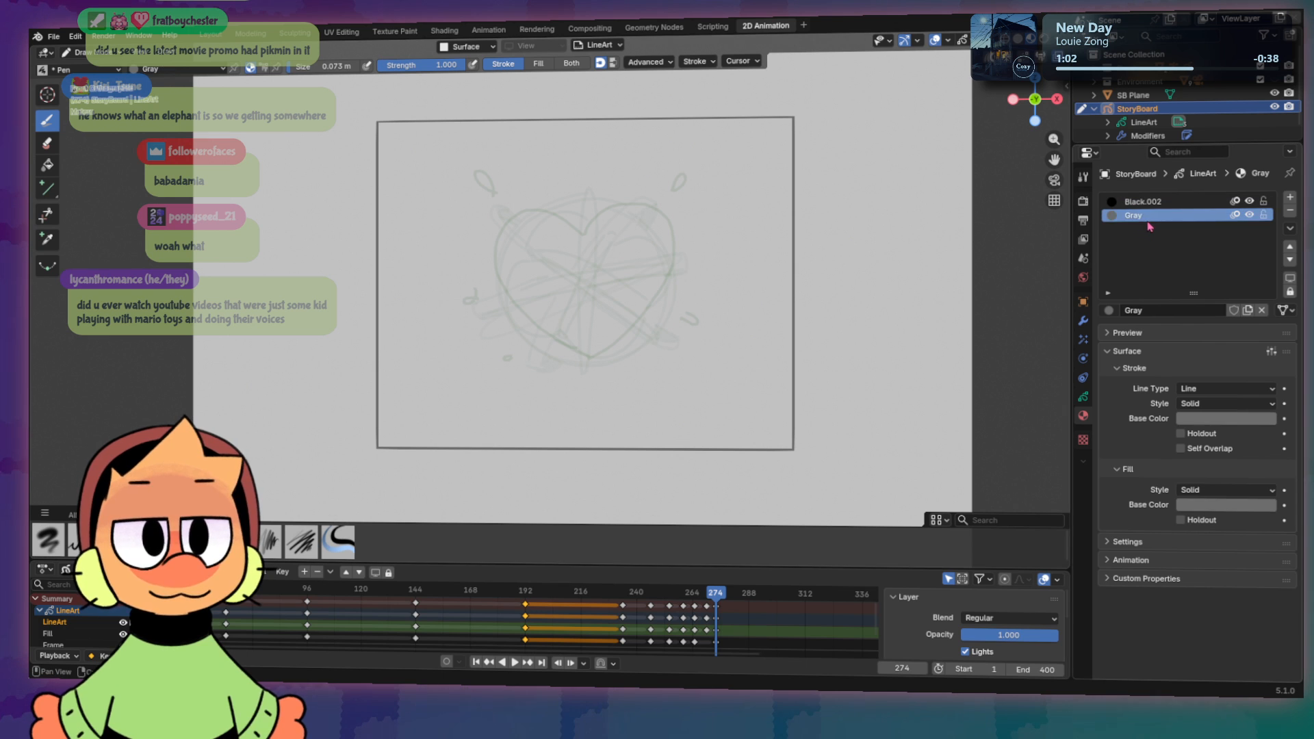
mouse_move(582, 352)
mouse_down()
mouse_move(557, 338)
mouse_move(510, 224)
mouse_move(624, 215)
mouse_move(668, 239)
mouse_up()
key(ctrl+z)
key(ctrl+z)
mouse_move(584, 237)
mouse_down()
mouse_move(653, 209)
mouse_move(672, 285)
mouse_move(594, 361)
mouse_up()
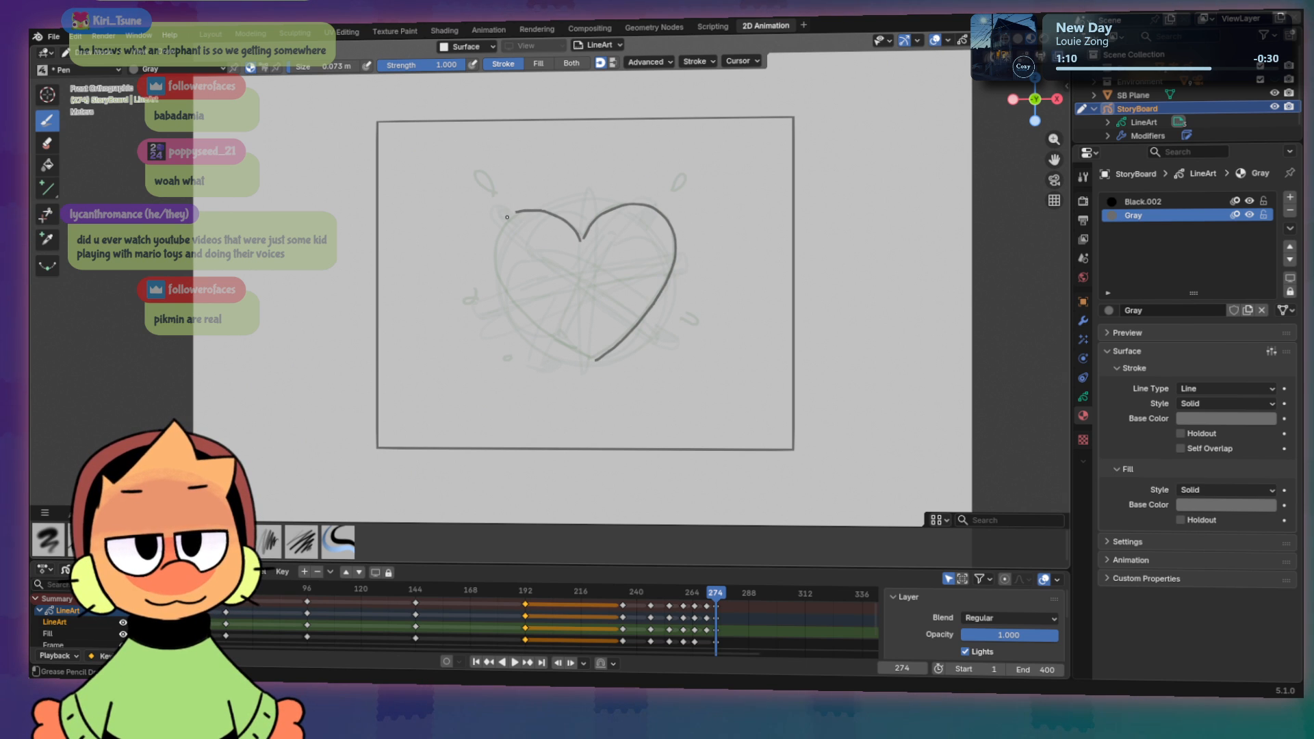
drag(508, 217, 579, 349)
key(ctrl+z)
mouse_move(581, 238)
mouse_down()
mouse_move(488, 241)
mouse_move(598, 357)
mouse_up()
key(ctrl+z)
mouse_move(578, 232)
mouse_down()
mouse_move(494, 240)
mouse_move(602, 365)
mouse_up()
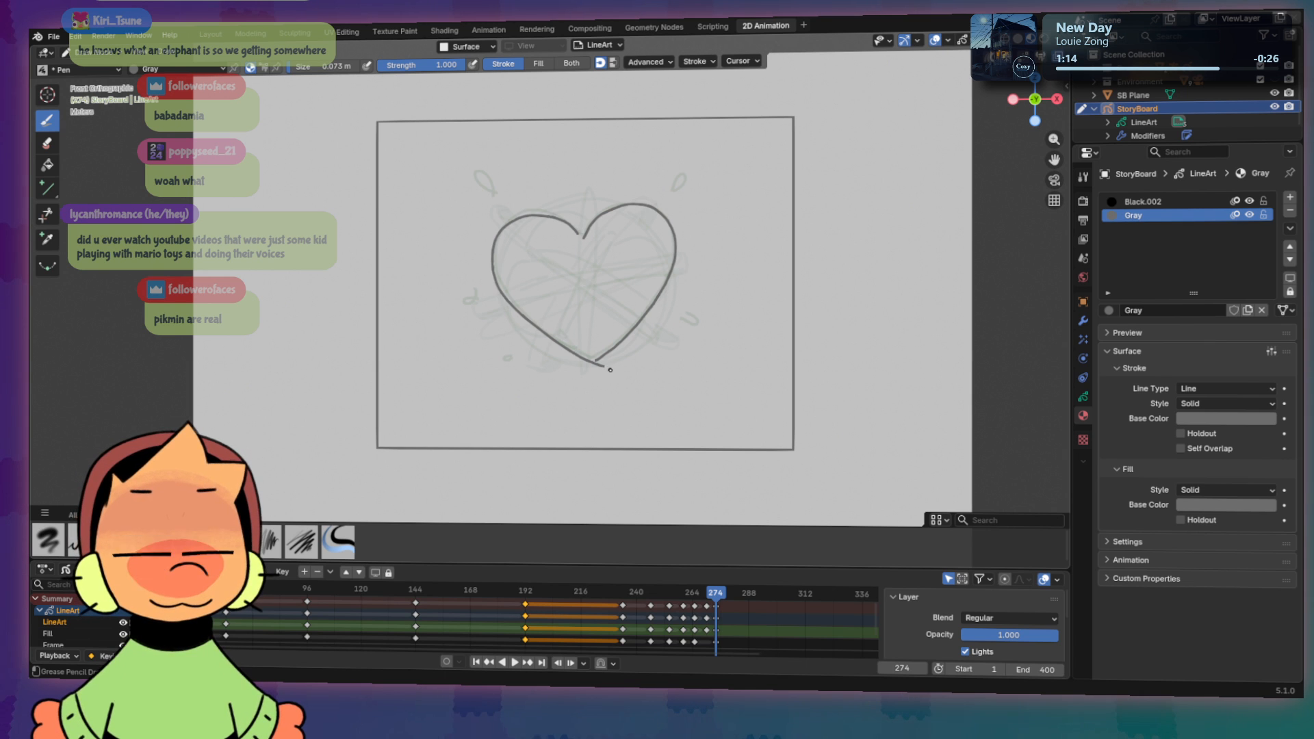
key(e)
click(596, 367)
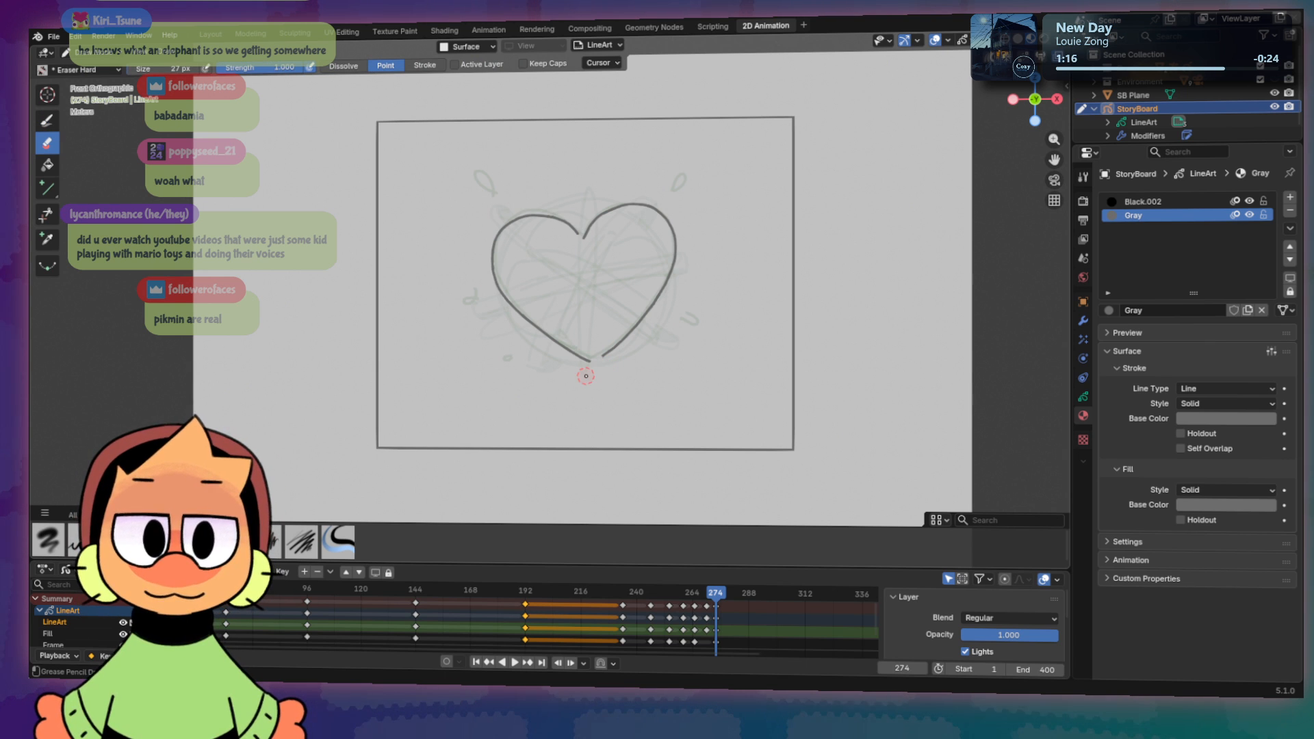
key(b)
Step: Duplicate the active keyframe on all layers at frame 280 and make Black.002 the drawing material
mouse_move(715, 592)
mouse_down()
mouse_move(643, 591)
mouse_move(760, 581)
mouse_move(709, 597)
mouse_move(582, 592)
mouse_move(713, 606)
mouse_move(753, 597)
mouse_move(693, 604)
mouse_move(742, 603)
mouse_move(730, 600)
mouse_up()
key(i)
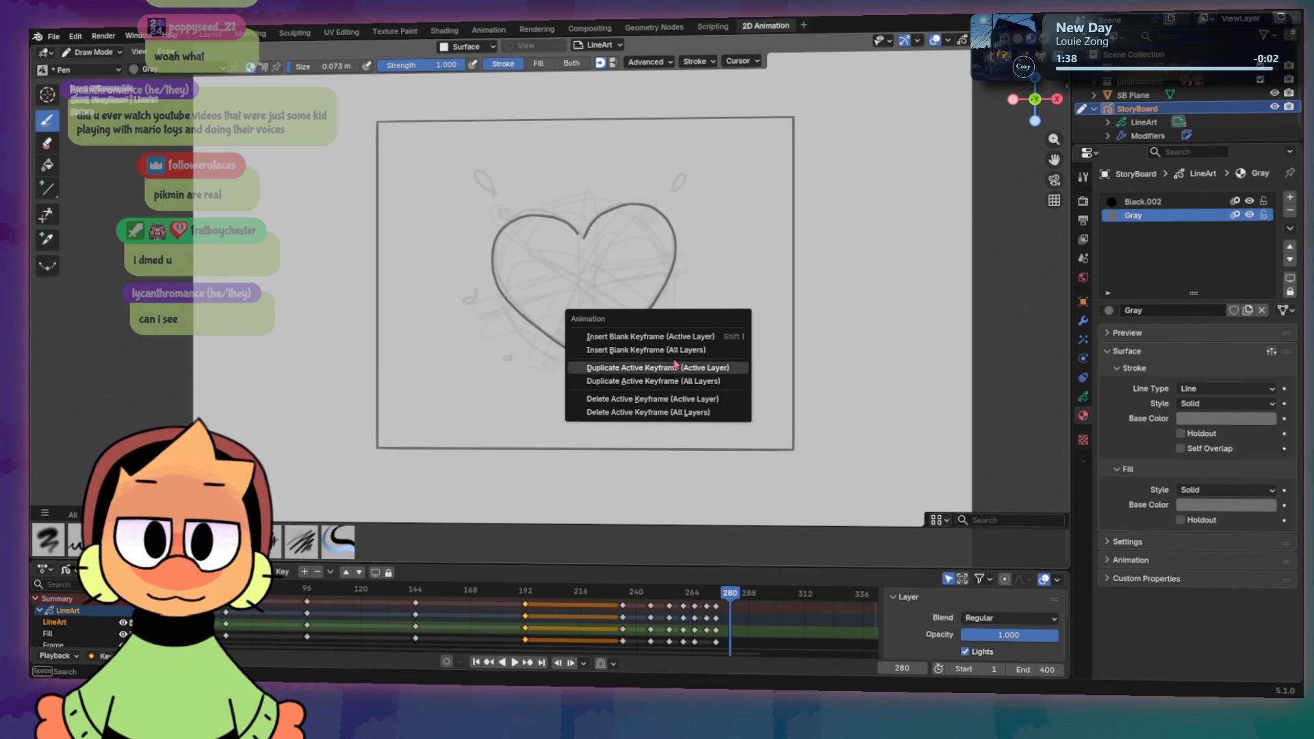
click(658, 382)
click(1143, 202)
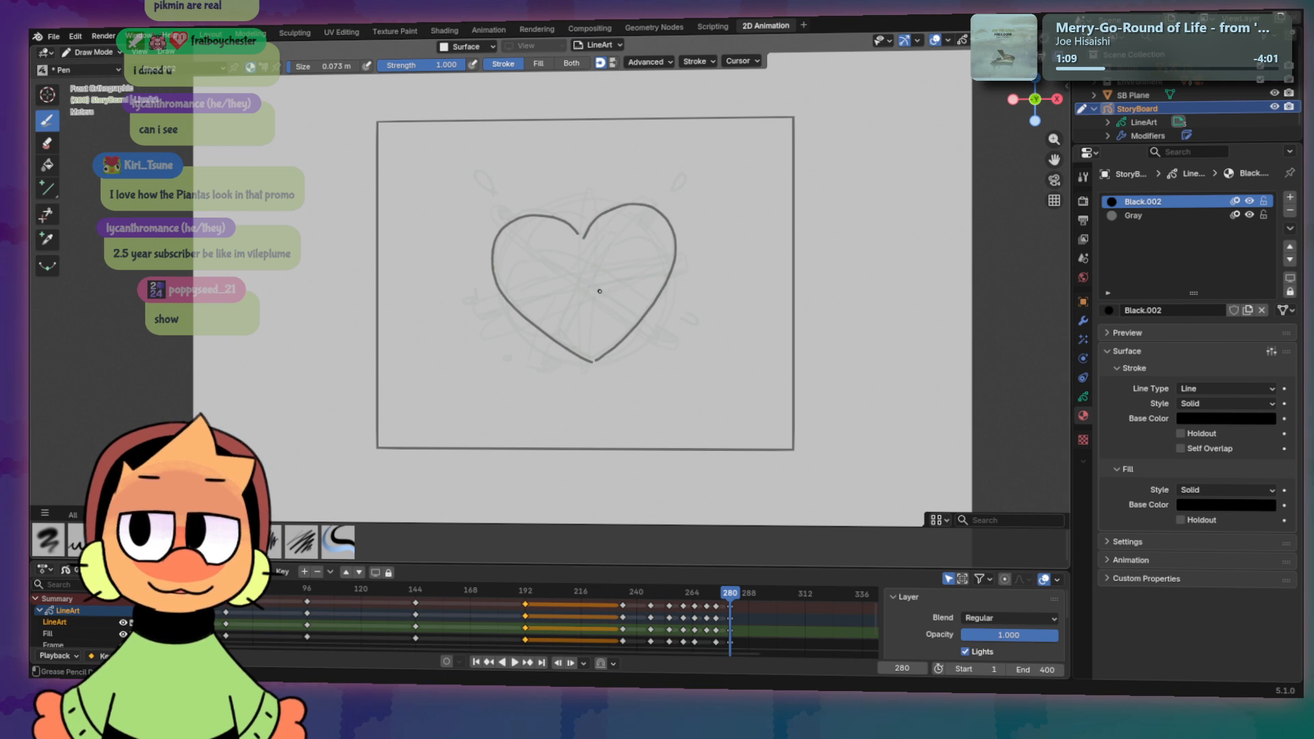
key(ctrl+v)
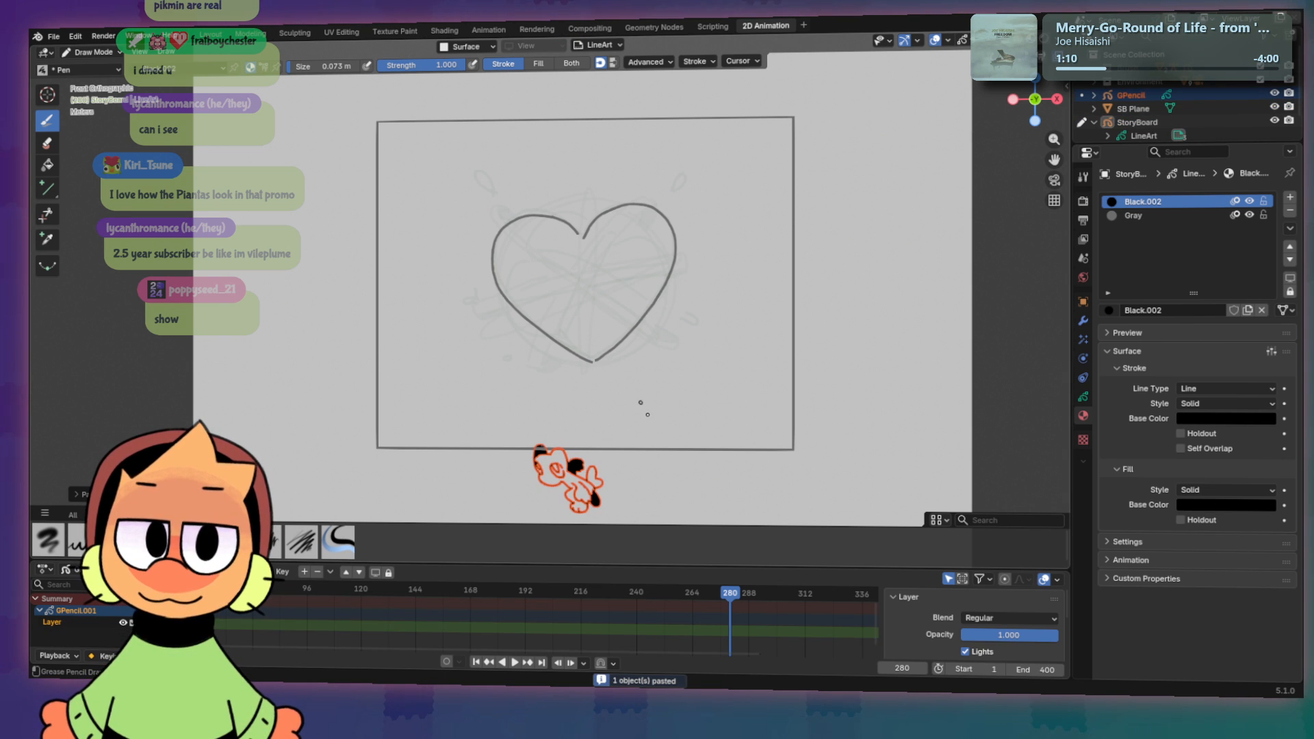
key(ctrl+z)
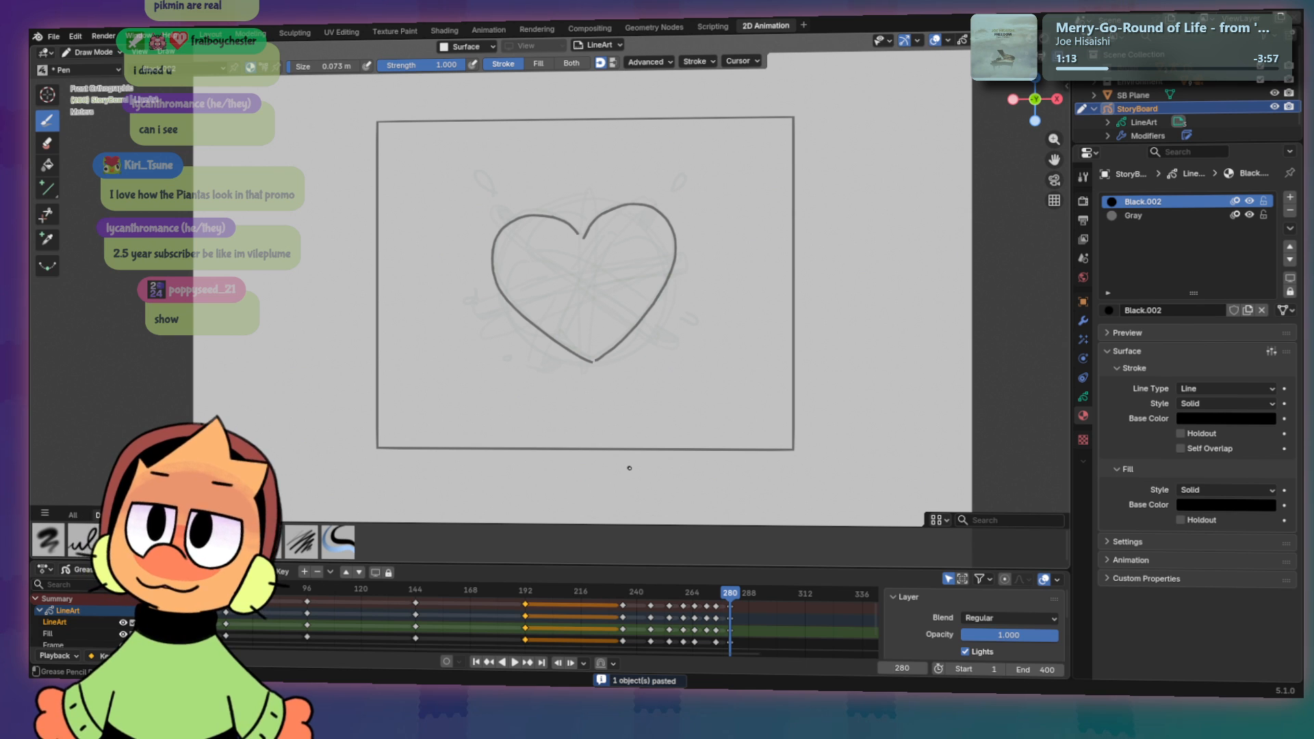
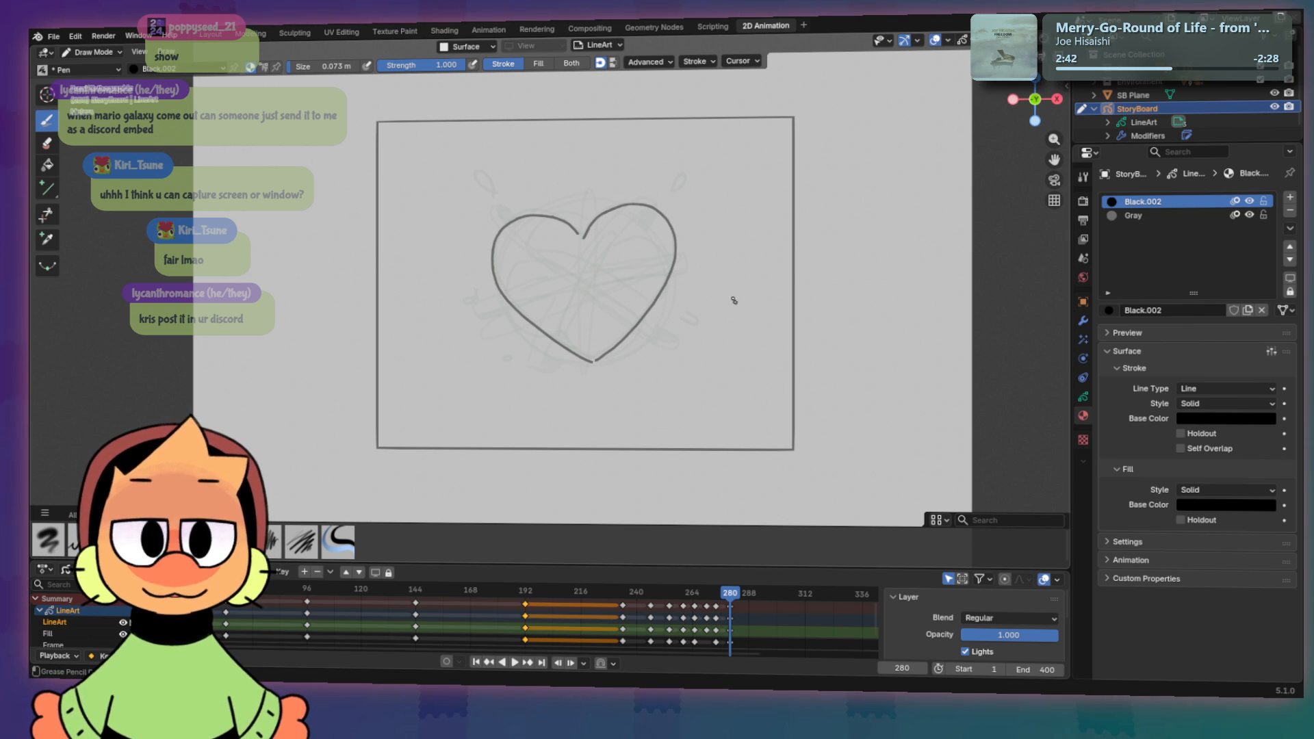
mouse_move(650, 257)
mouse_down()
mouse_move(684, 400)
mouse_move(561, 431)
mouse_move(697, 398)
mouse_up()
key(ctrl+z)
key(ctrl+z)
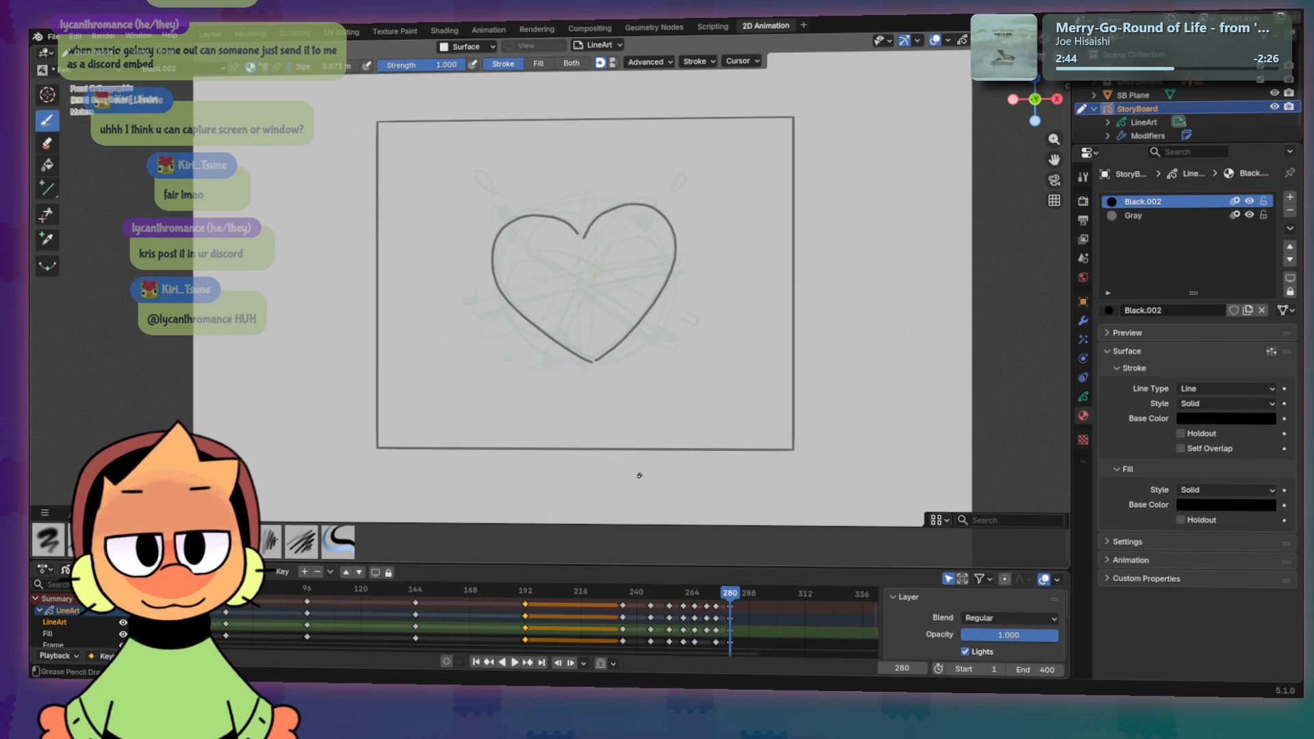
mouse_move(598, 488)
mouse_down()
mouse_move(630, 488)
mouse_move(540, 479)
mouse_move(542, 499)
mouse_up()
key(ctrl+z)
key(ctrl+z)
key(ctrl+z)
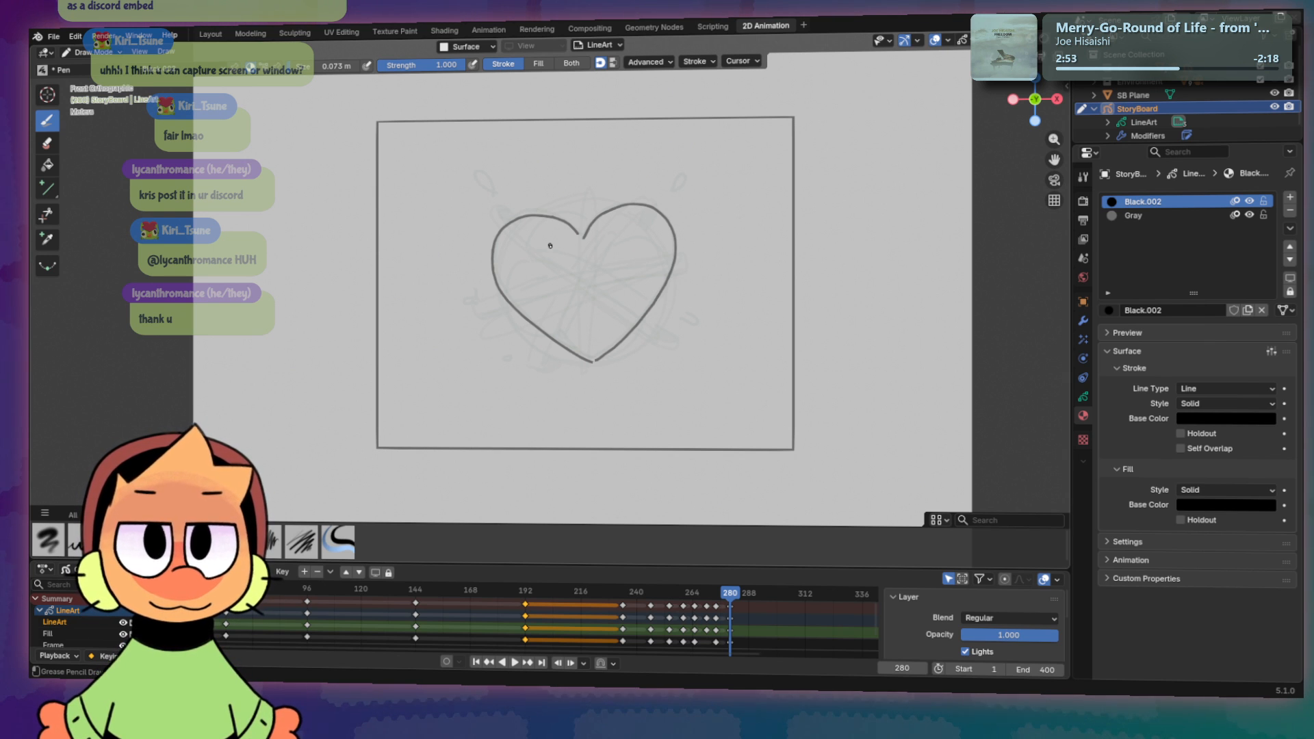
key(ctrl+z)
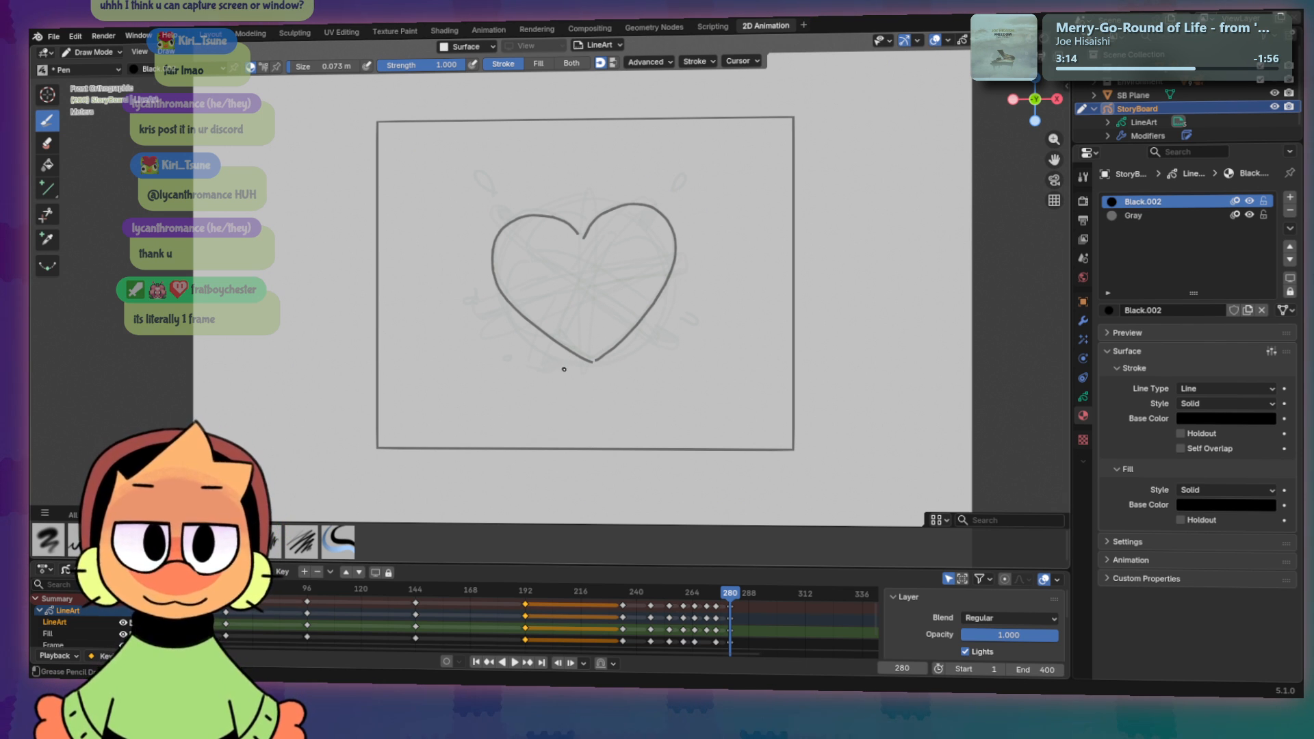
Step: Draw the character's rounded jaw curve over the heart's lower half, with two flared torso sides and a hem curve beneath
mouse_move(551, 357)
mouse_down()
mouse_move(512, 514)
mouse_move(611, 506)
mouse_up()
key(ctrl+z)
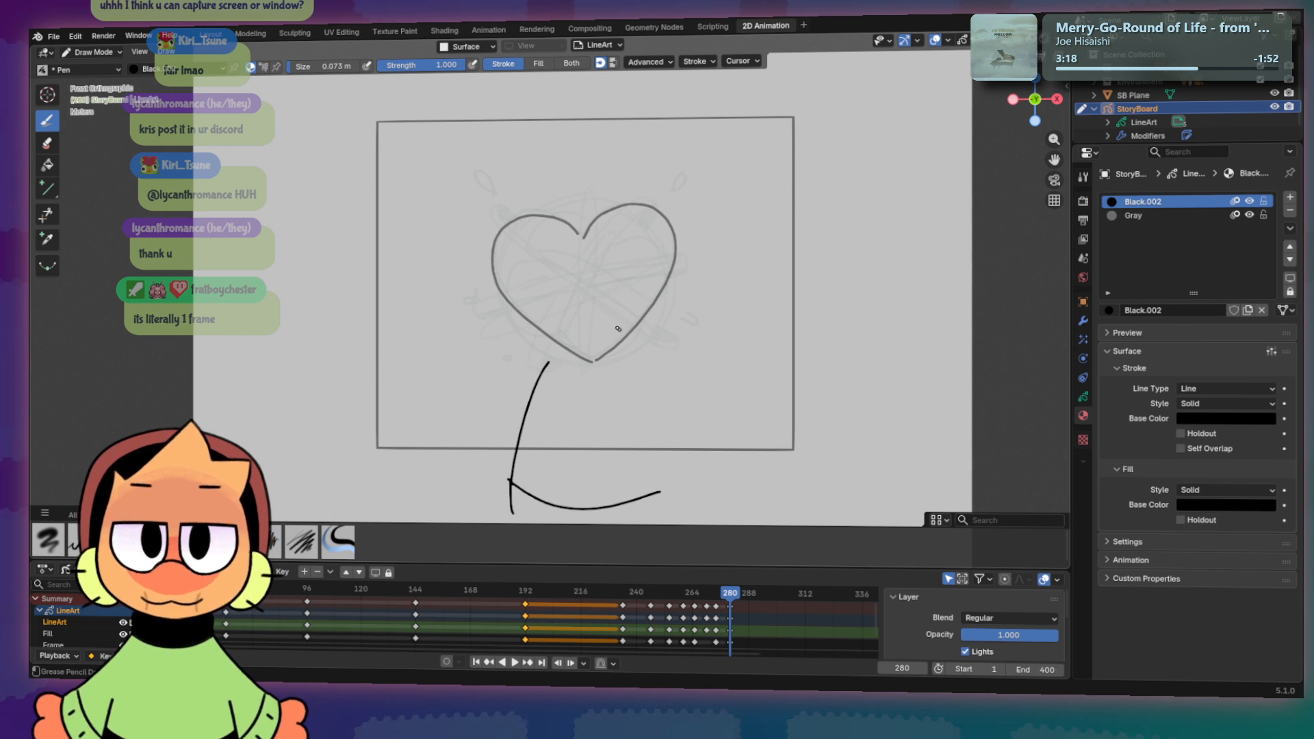
mouse_move(553, 230)
mouse_down()
mouse_move(640, 327)
mouse_move(670, 255)
mouse_up()
key(ctrl+z)
drag(526, 292, 623, 356)
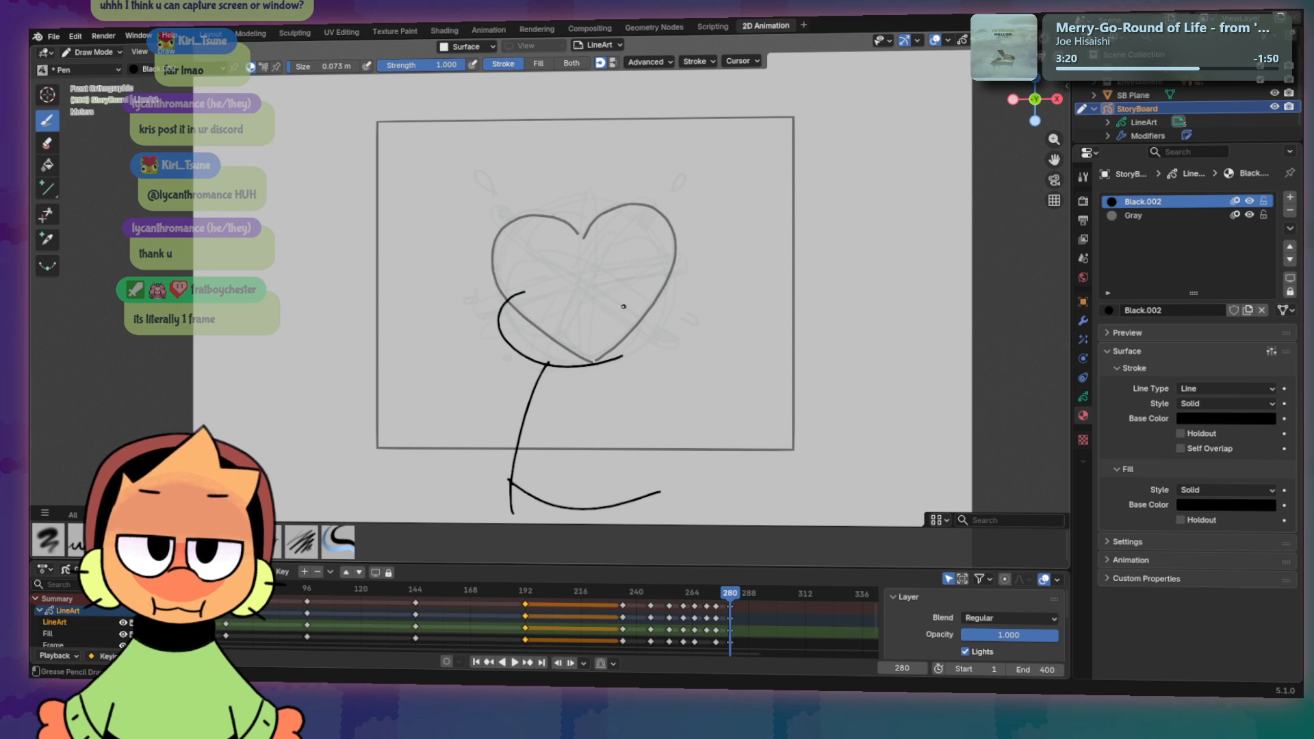
key(ctrl+z)
drag(535, 283, 645, 349)
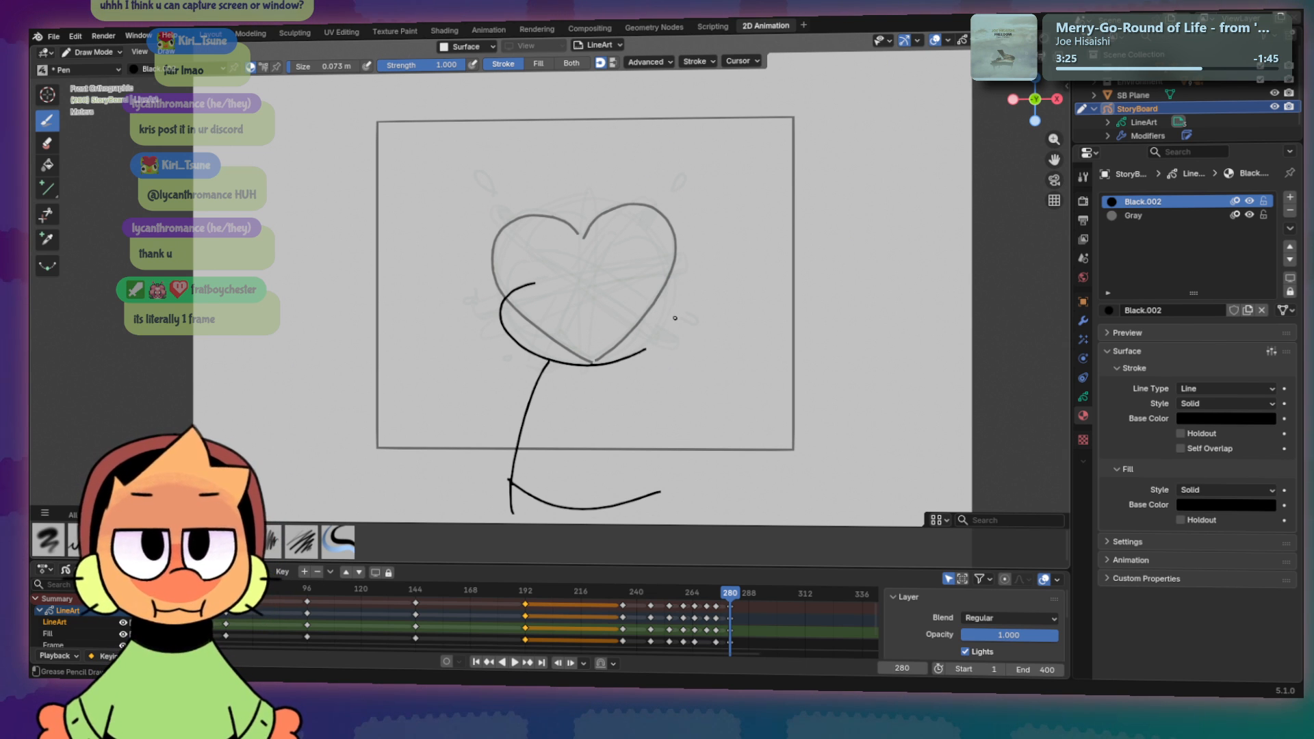
drag(647, 361, 690, 527)
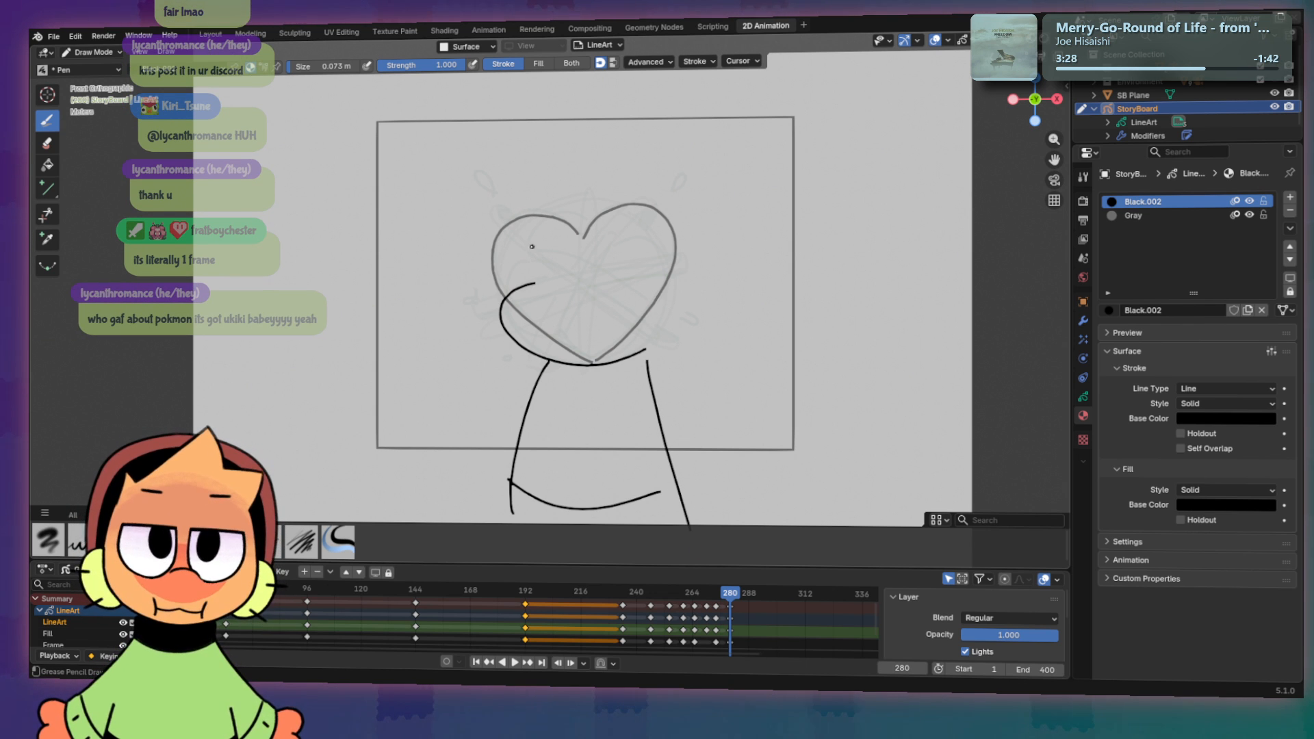
Step: Draw a curved cap brim sweeping across the heart's upper half, with a second line along its upper edge
mouse_move(515, 263)
mouse_down()
mouse_move(500, 206)
mouse_move(548, 213)
mouse_move(663, 279)
mouse_up()
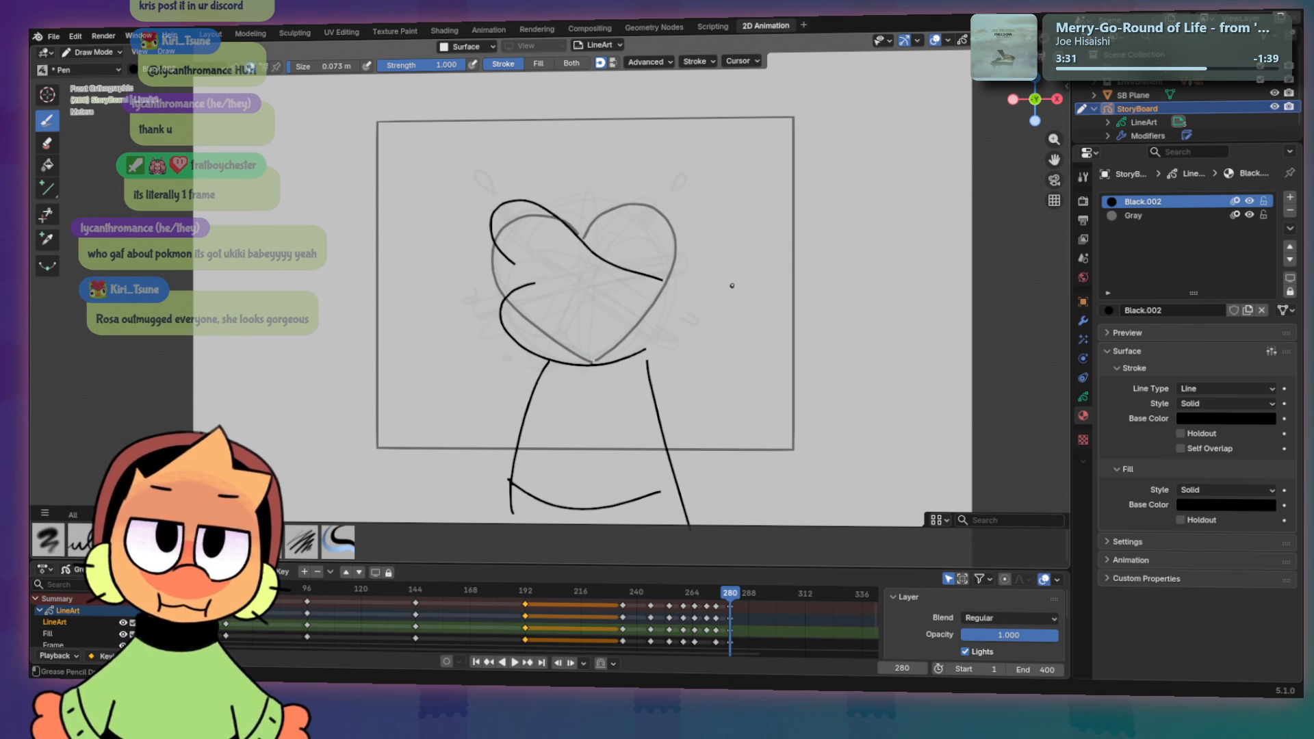
key(ctrl+z)
drag(513, 266, 654, 280)
drag(525, 202, 654, 283)
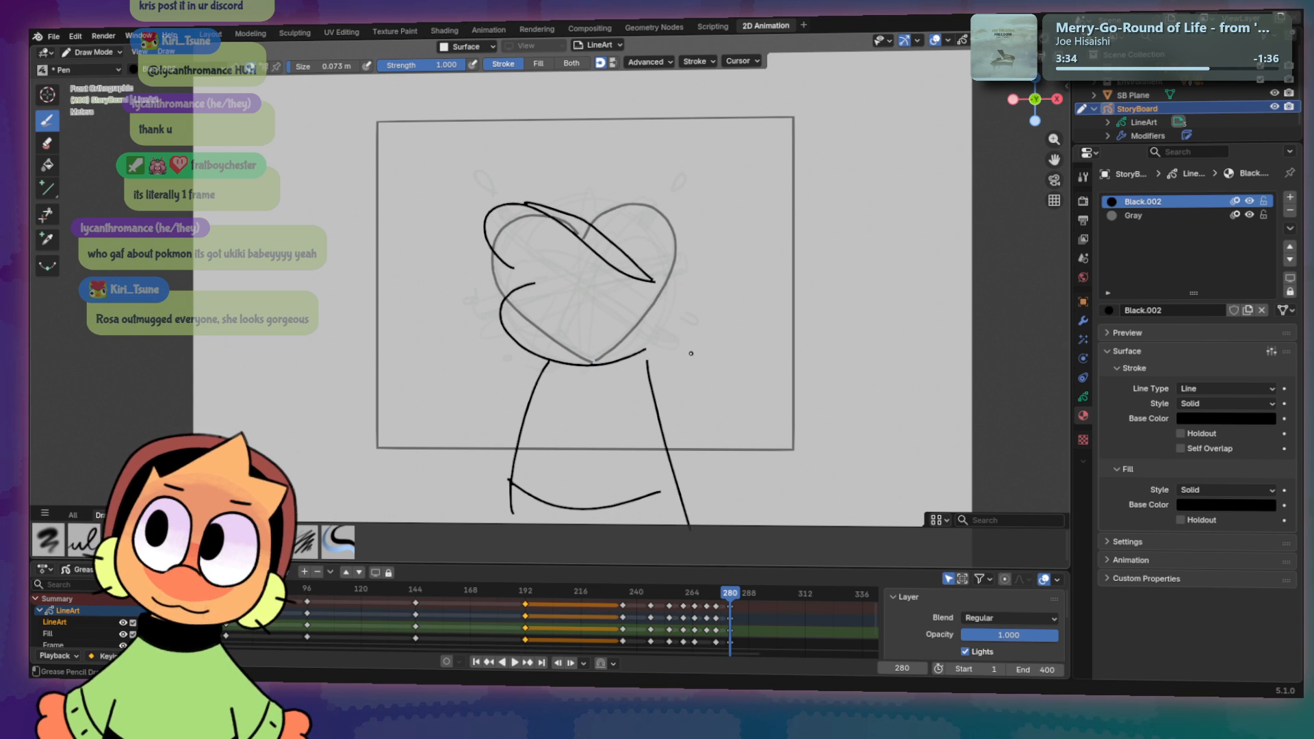
key(ctrl+z)
Step: Draw the cap's rounded crown as one large arc above the brim, reaching down past the heart's outer edge
mouse_move(581, 228)
mouse_down()
mouse_move(625, 264)
mouse_move(612, 195)
mouse_move(702, 269)
mouse_up()
key(ctrl+z)
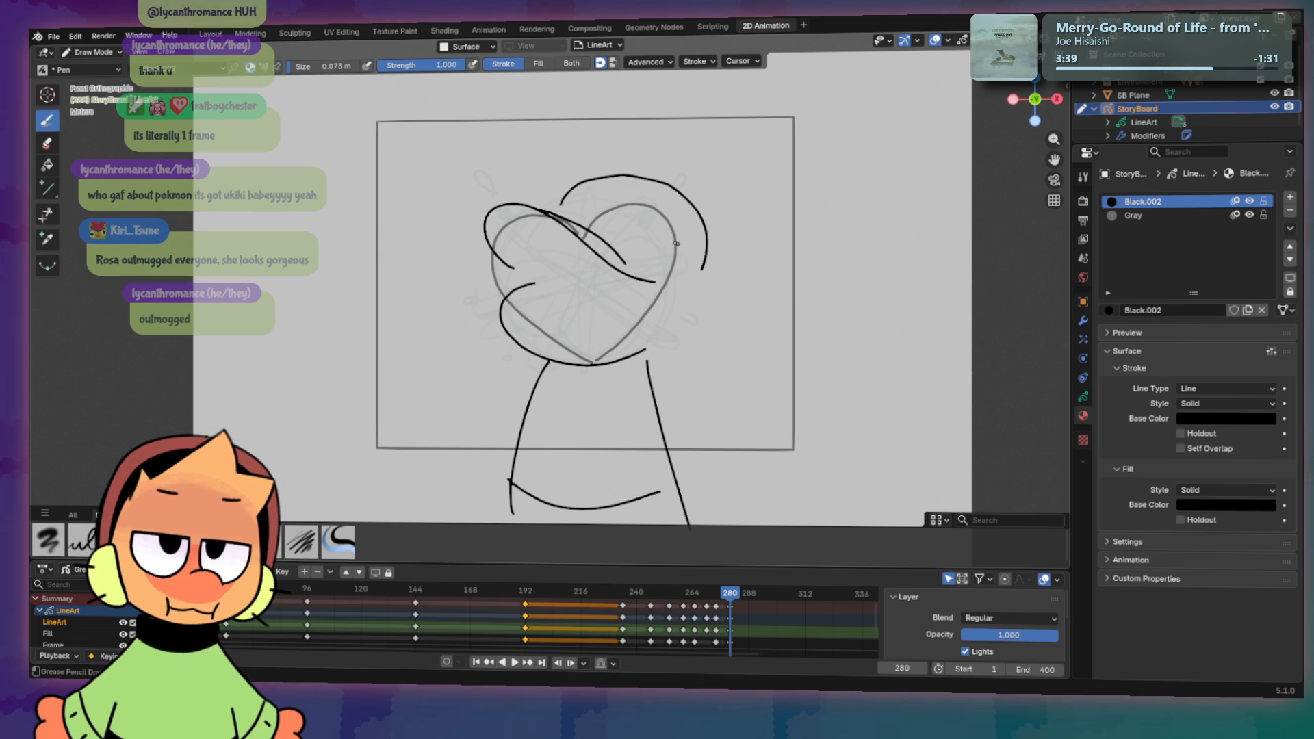
key(ctrl+z)
drag(581, 187, 708, 232)
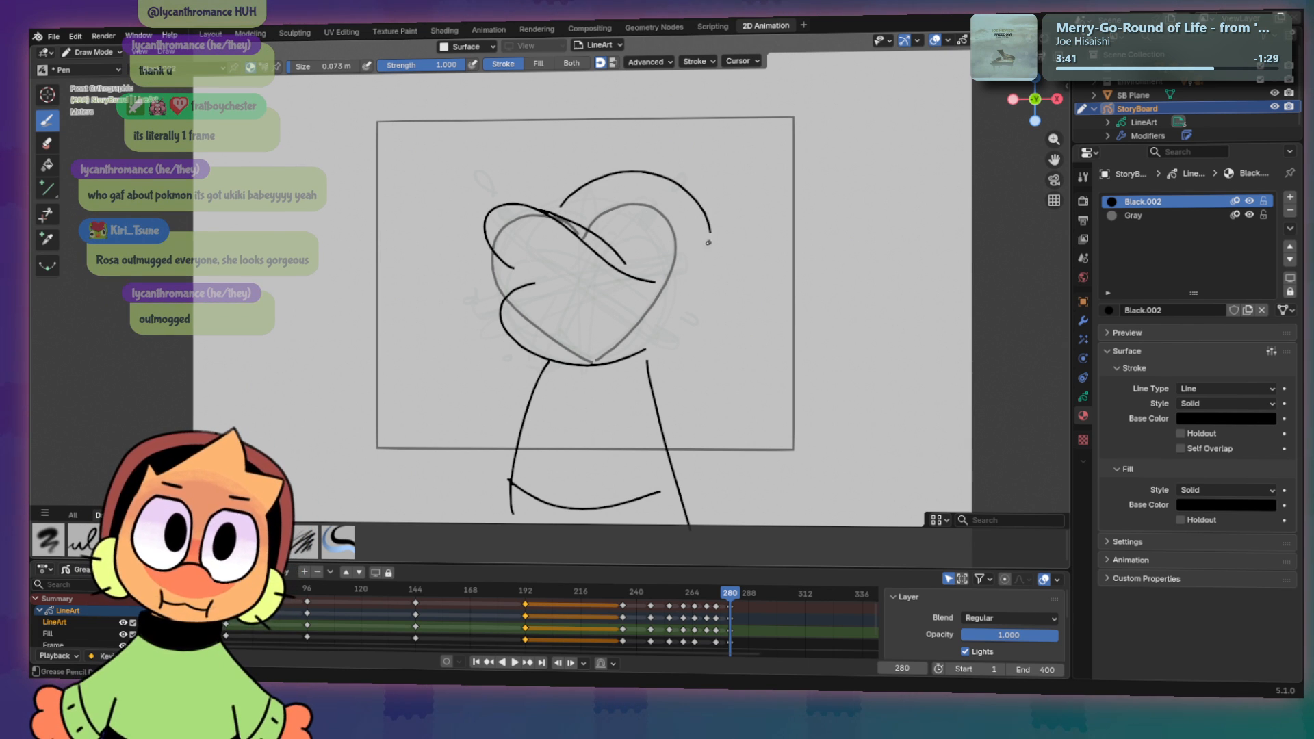
key(ctrl+z)
drag(645, 190, 693, 265)
key(ctrl+z)
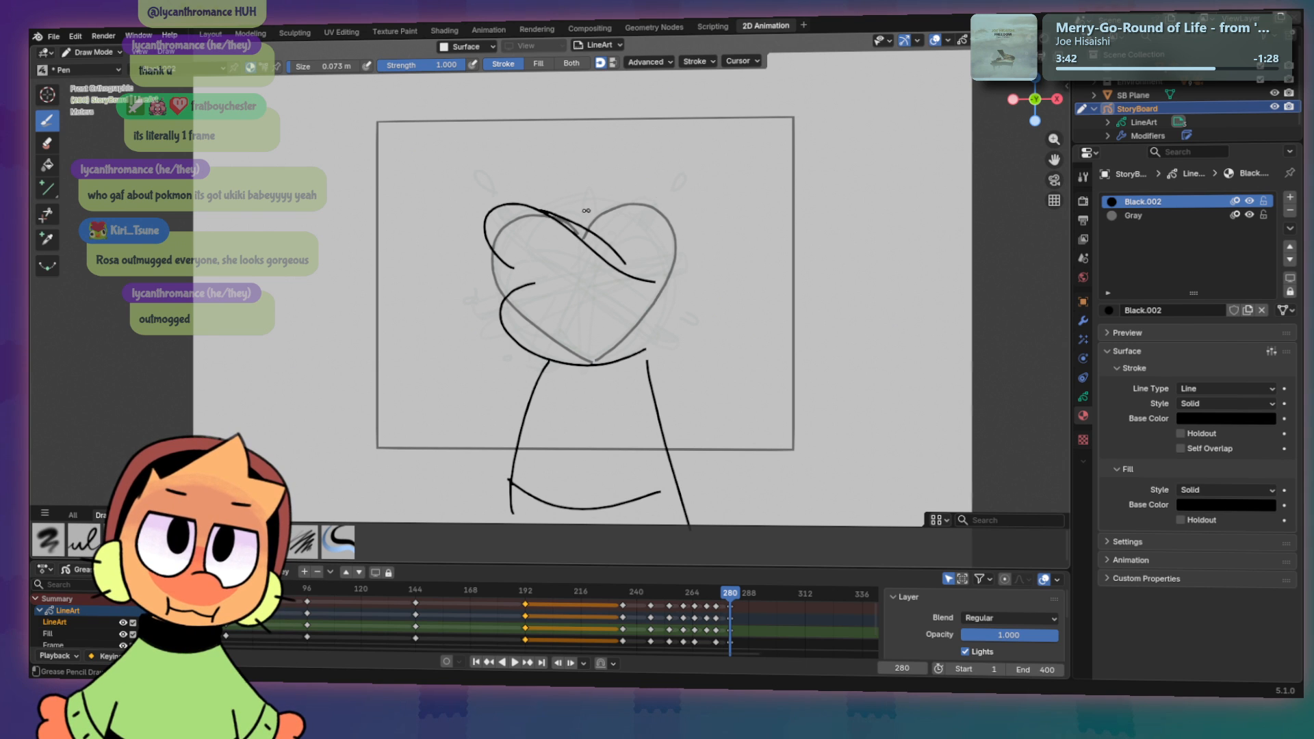
drag(559, 195, 694, 223)
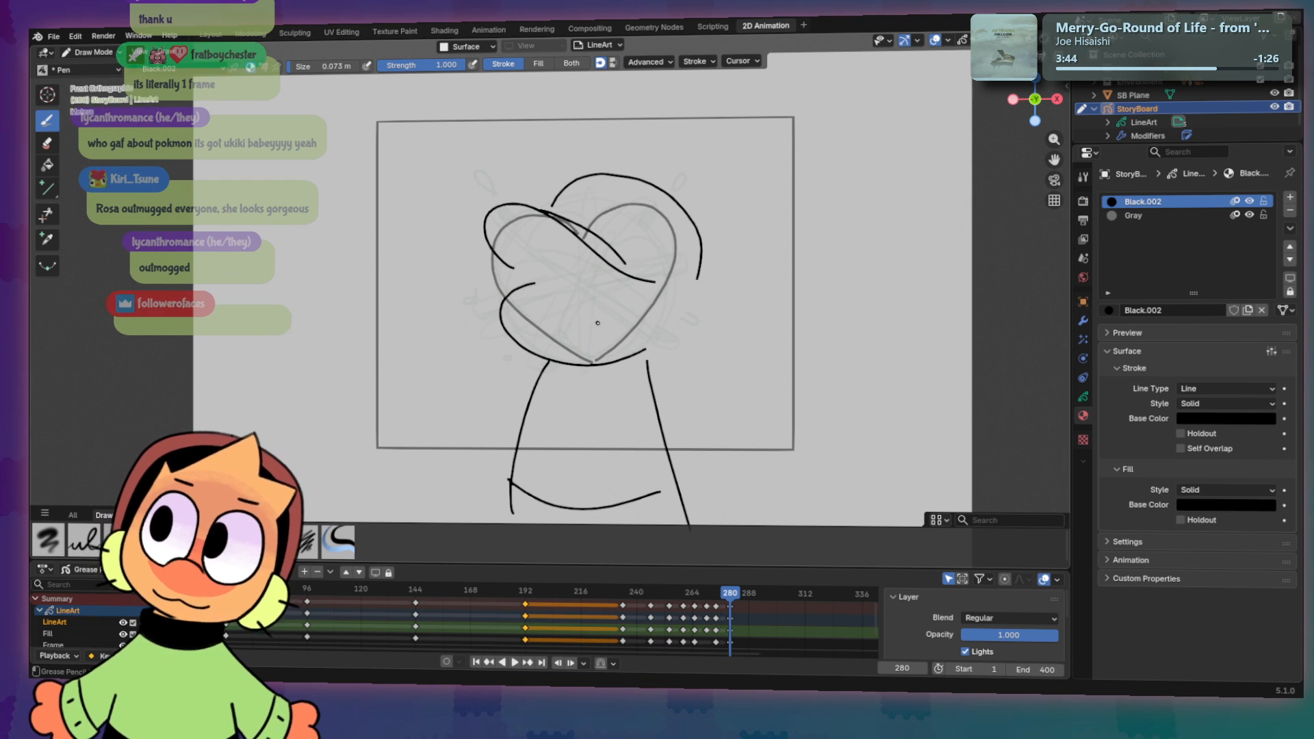
Step: Draw two nested U-shaped curves hanging beneath the brim's rear end
mouse_move(539, 283)
mouse_down()
mouse_move(662, 323)
mouse_move(675, 294)
mouse_move(634, 313)
mouse_move(663, 291)
mouse_move(651, 318)
mouse_move(666, 284)
mouse_up()
key(ctrl+z)
key(ctrl+z)
key(ctrl+z)
key(ctrl+z)
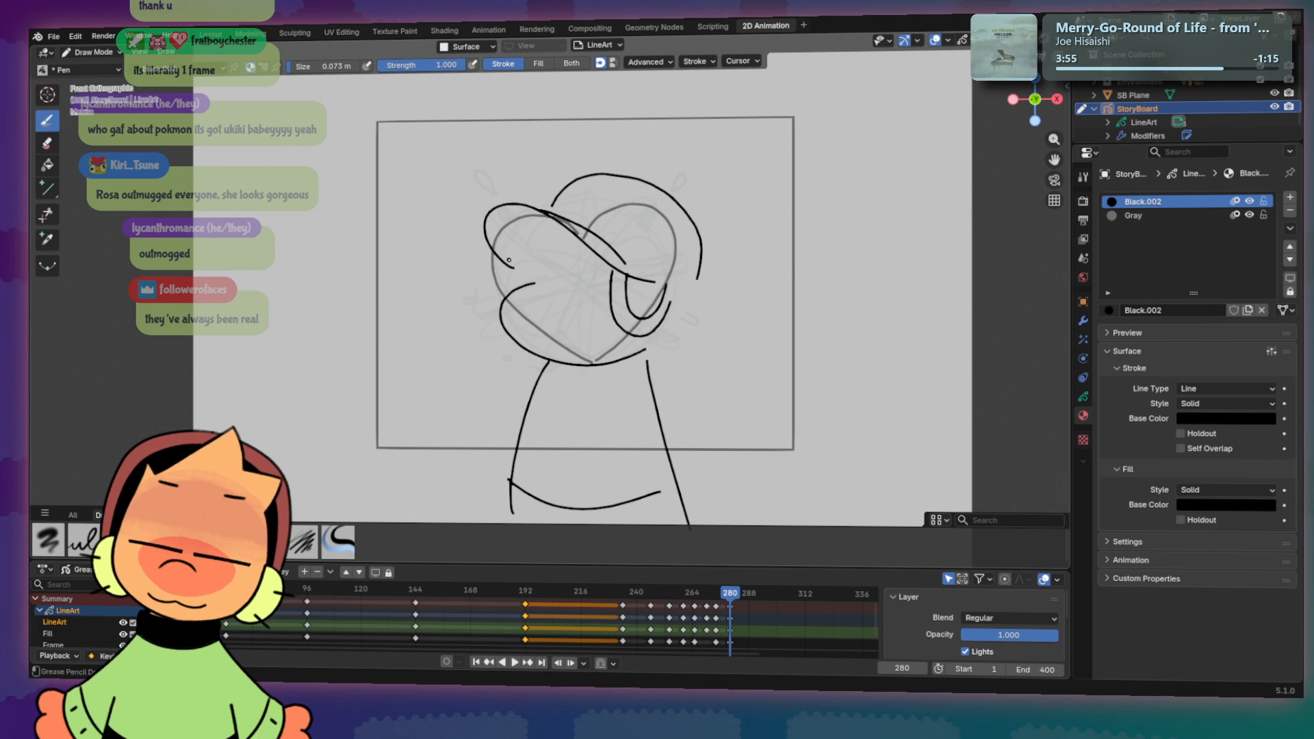
Step: Draw a small hand with curled fingers gripping the front end of the cap brim
drag(494, 245, 510, 267)
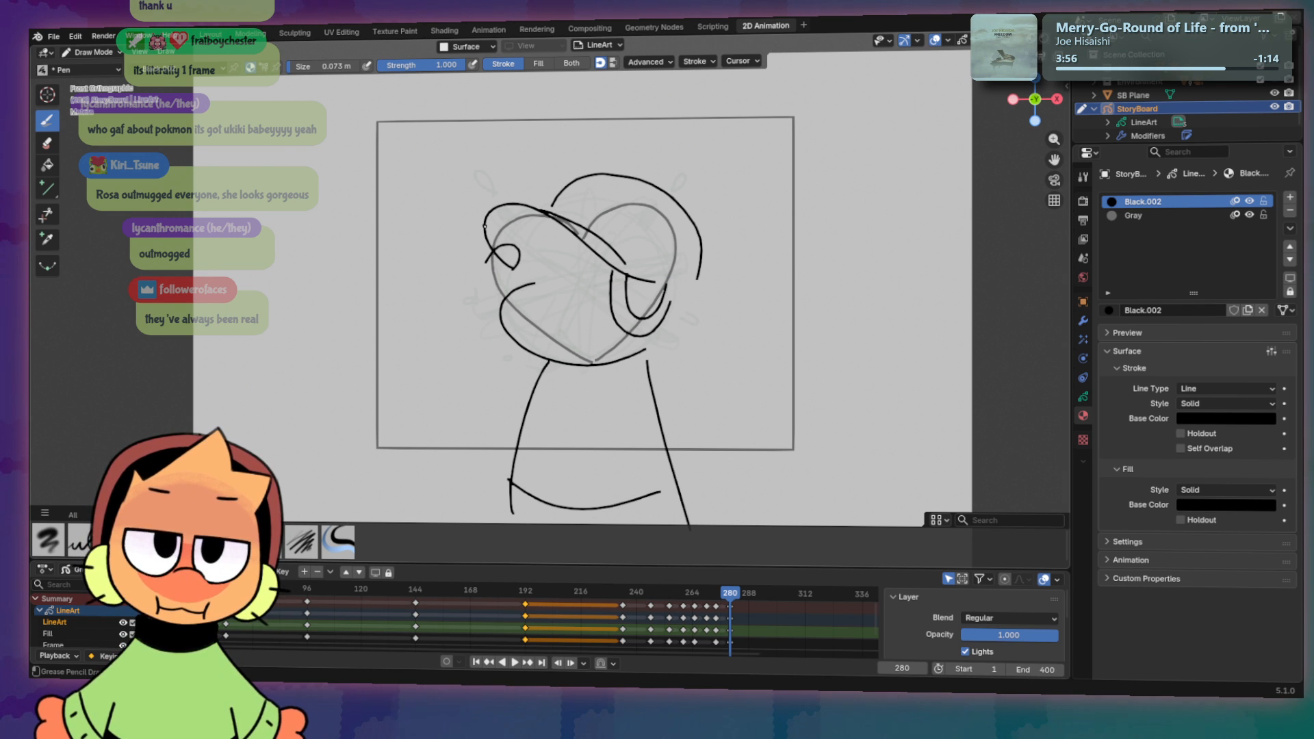
drag(486, 216, 477, 240)
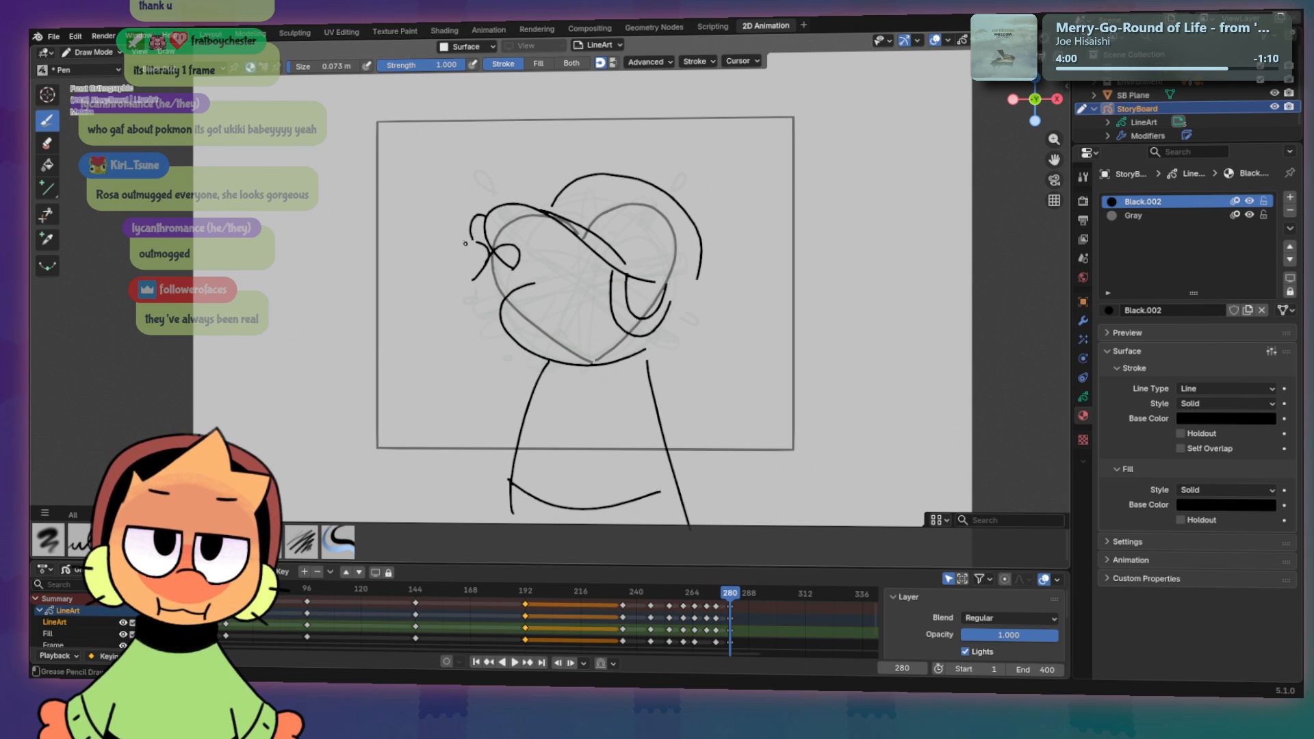
drag(488, 252, 456, 299)
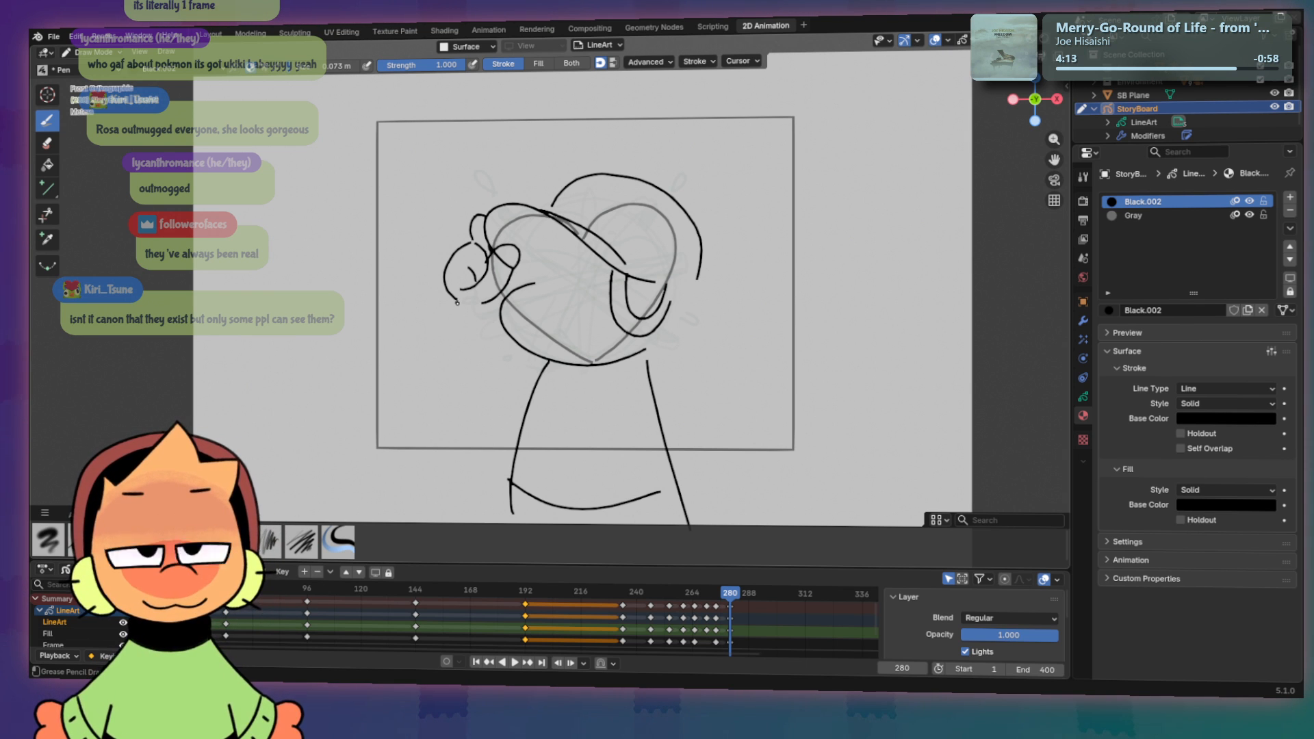
Step: Draw the raised arm as two curved lines running from below the gripping hand towards the torso, redrawing the strokes until they fit
drag(457, 302, 529, 419)
key(ctrl+z)
drag(455, 302, 508, 431)
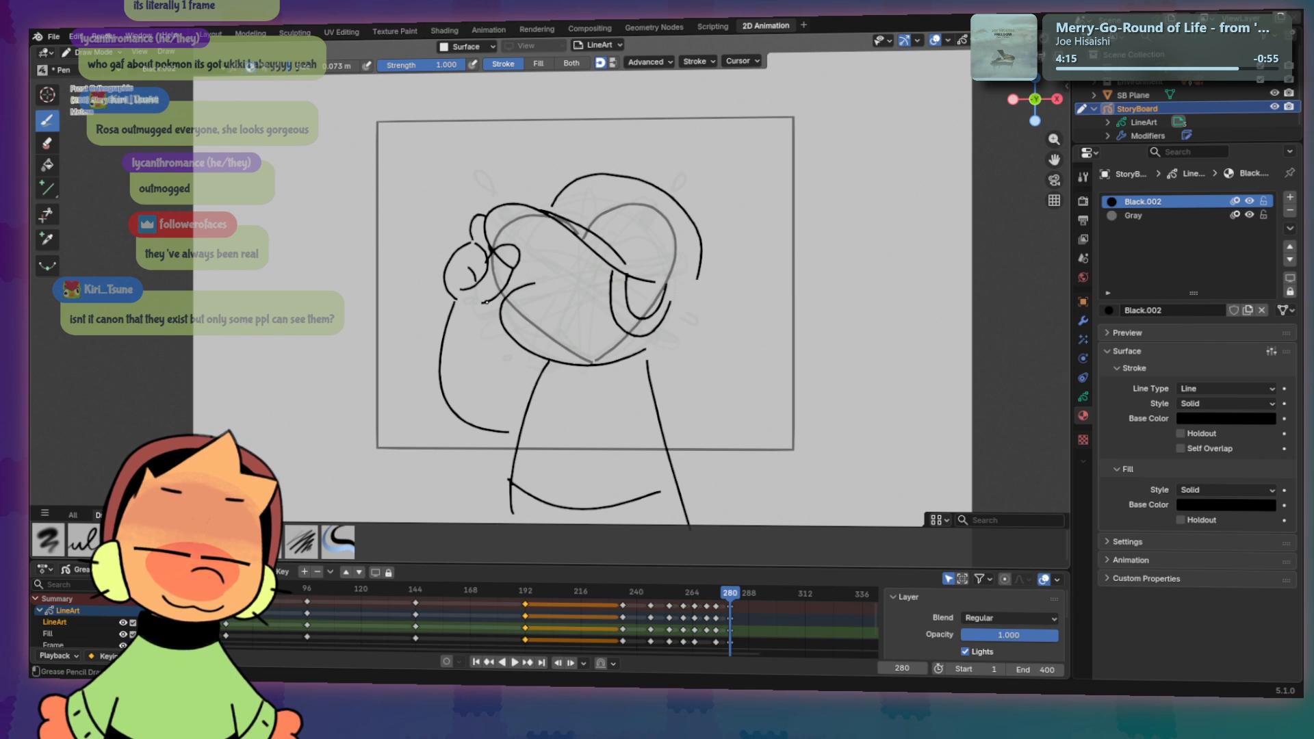
key(ctrl+z)
drag(487, 301, 553, 378)
key(ctrl+z)
key(ctrl+z)
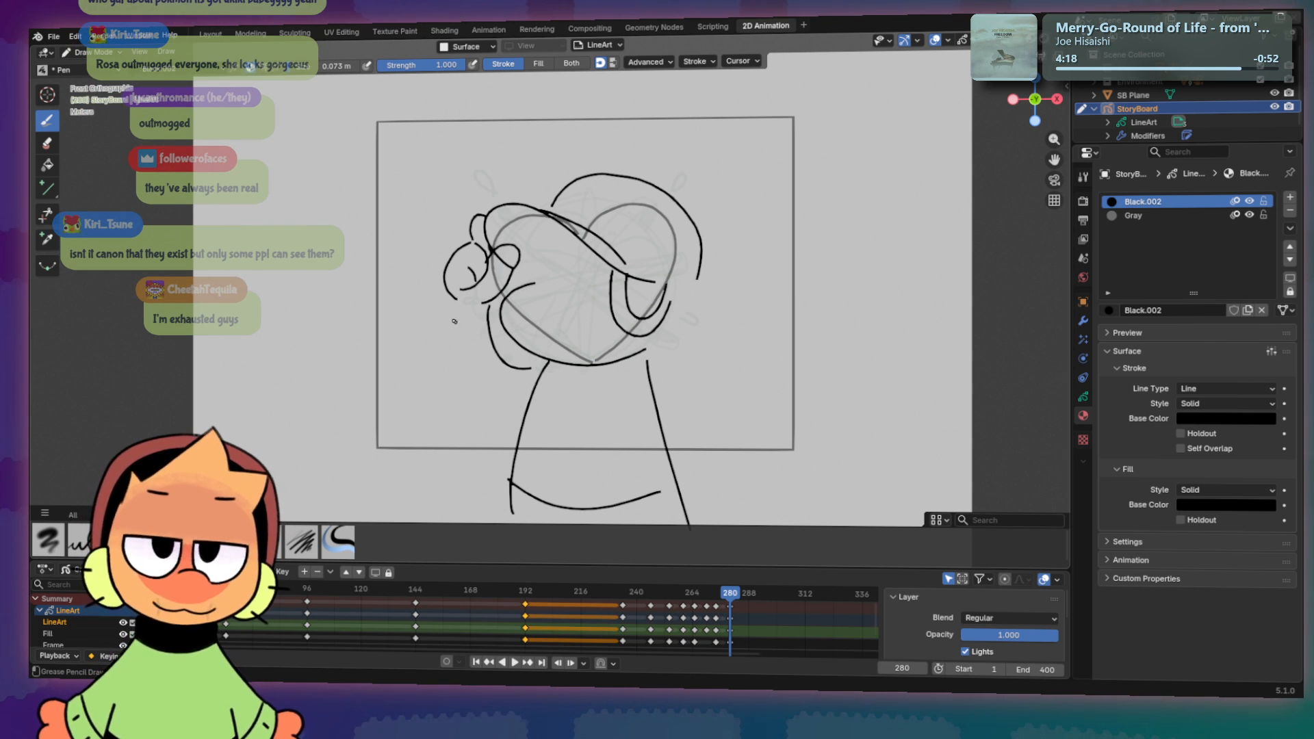
mouse_move(452, 311)
mouse_down()
mouse_move(452, 359)
mouse_move(507, 423)
mouse_up()
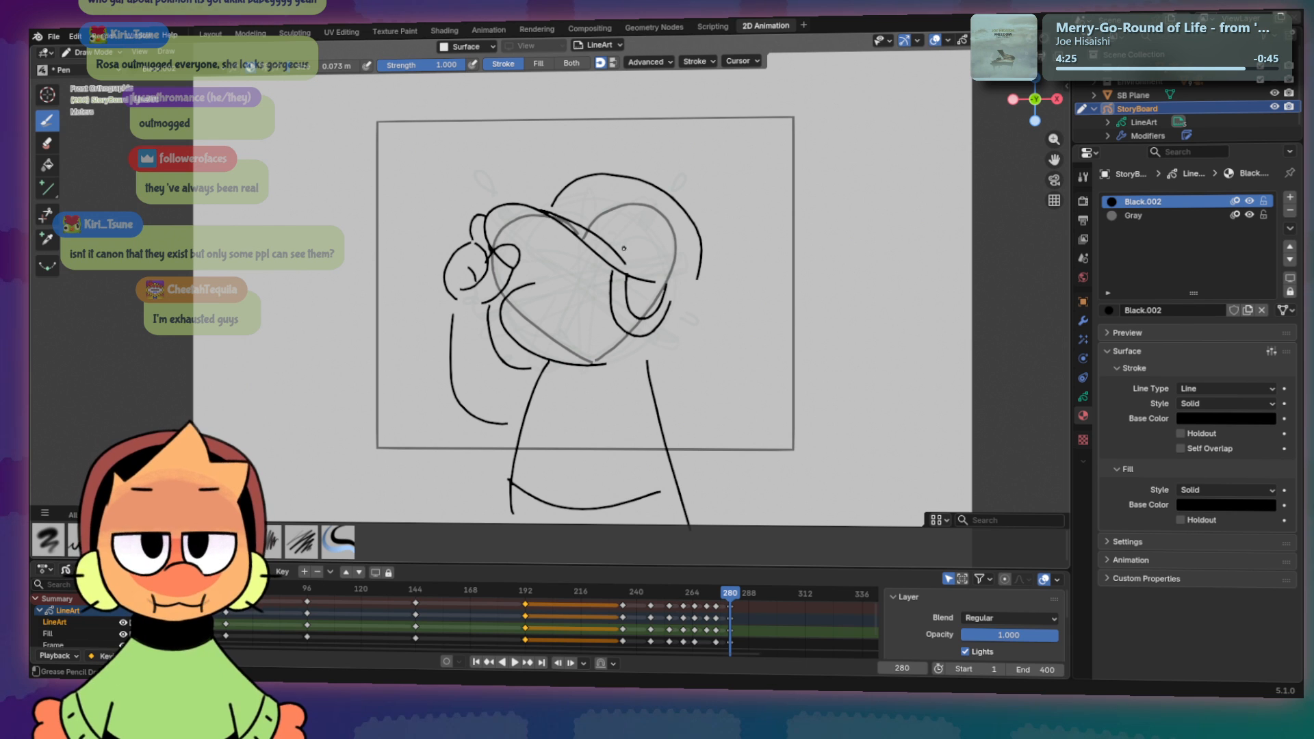
Step: Extend the brim's rear end with a short line, draw a rounded ear behind the head, and add a vertical line on the torso
drag(626, 263, 715, 299)
key(ctrl+z)
key(ctrl+z)
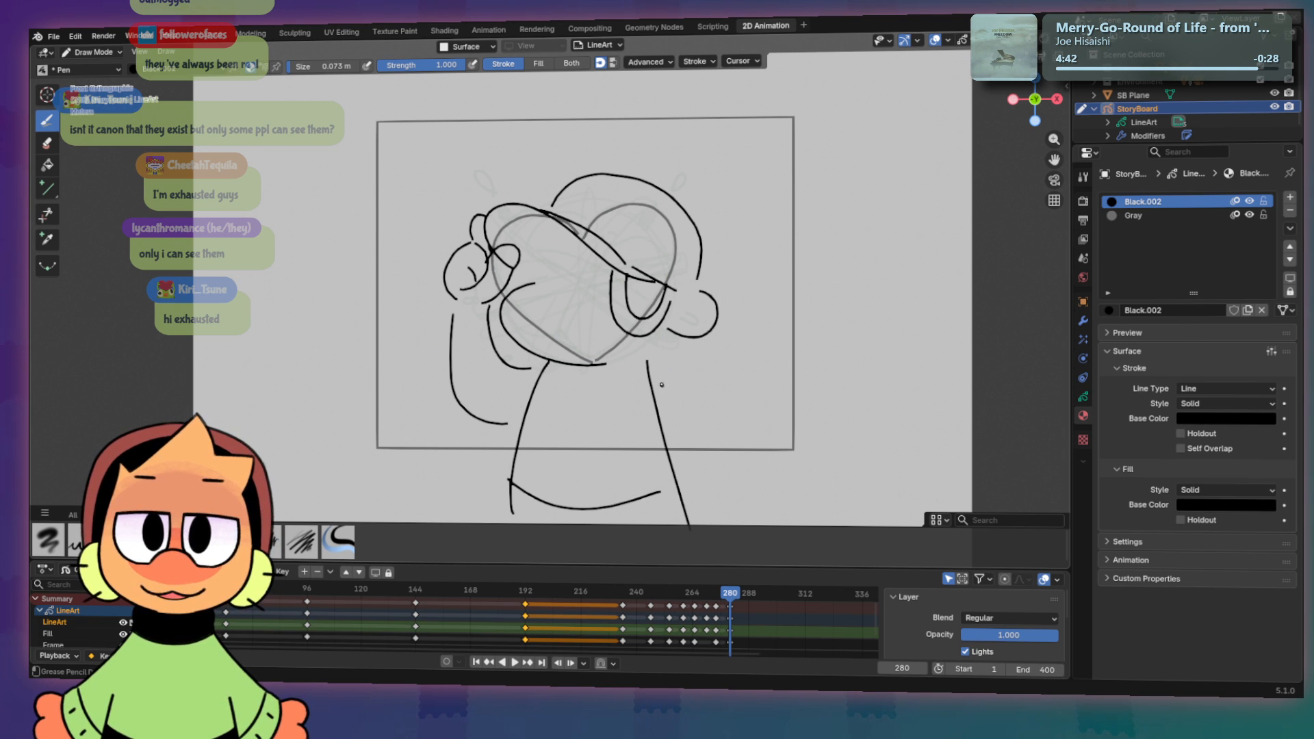
drag(626, 418, 636, 511)
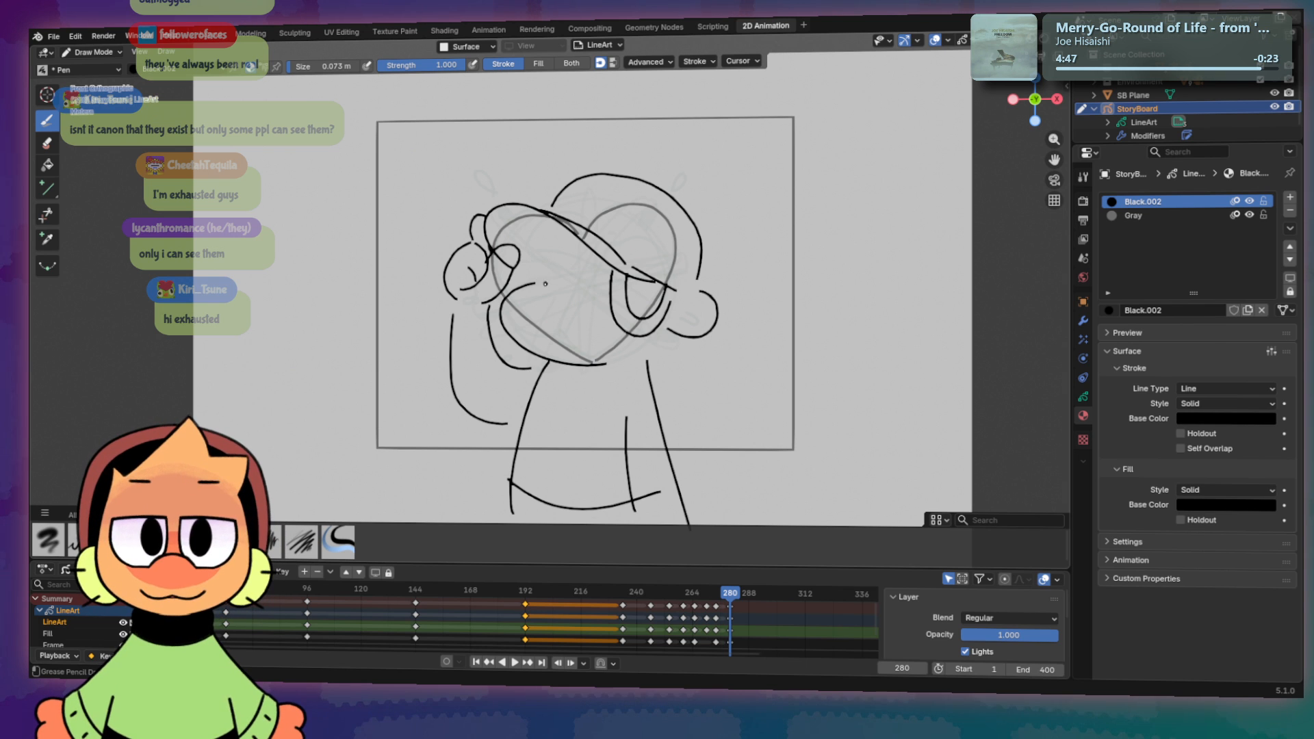
key(ctrl+z)
Step: Draw a short slanted stroke beside the gripping hand and a shadow edge curving across the face to the U-shaped curves
drag(535, 284, 542, 241)
key(ctrl+z)
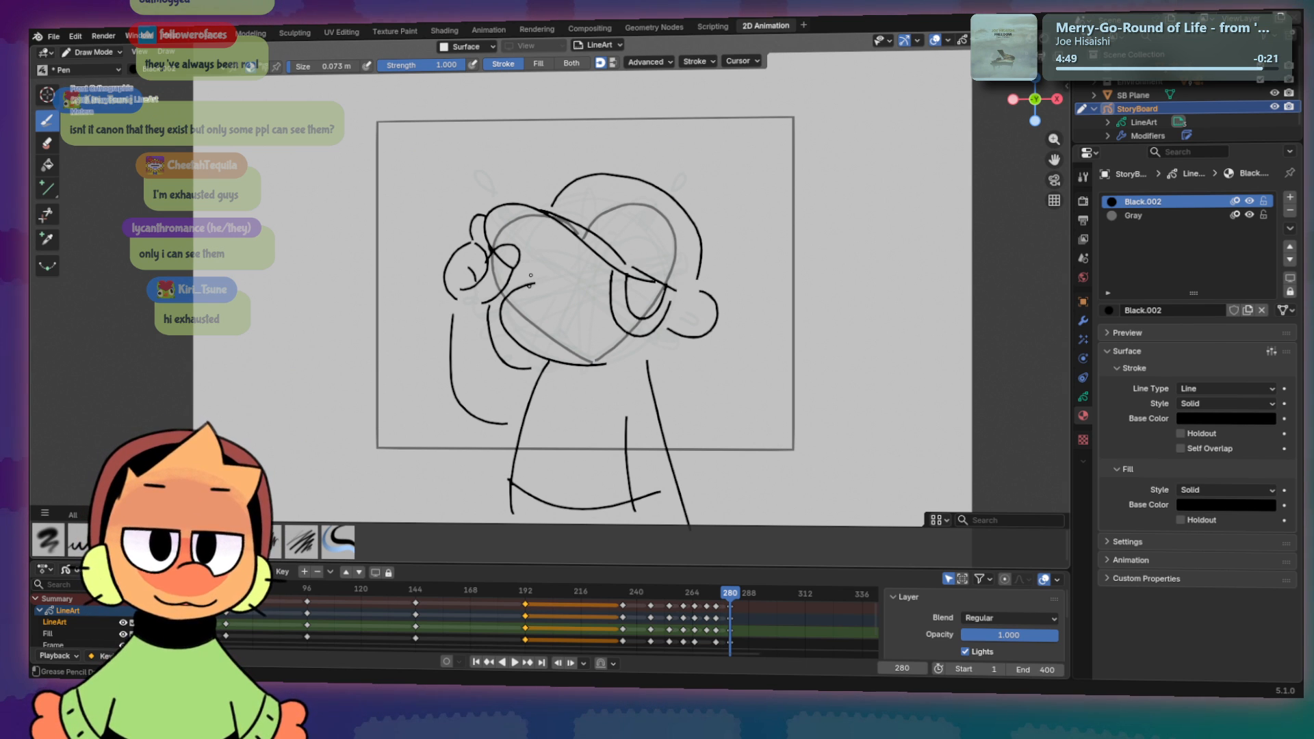
drag(530, 285, 547, 234)
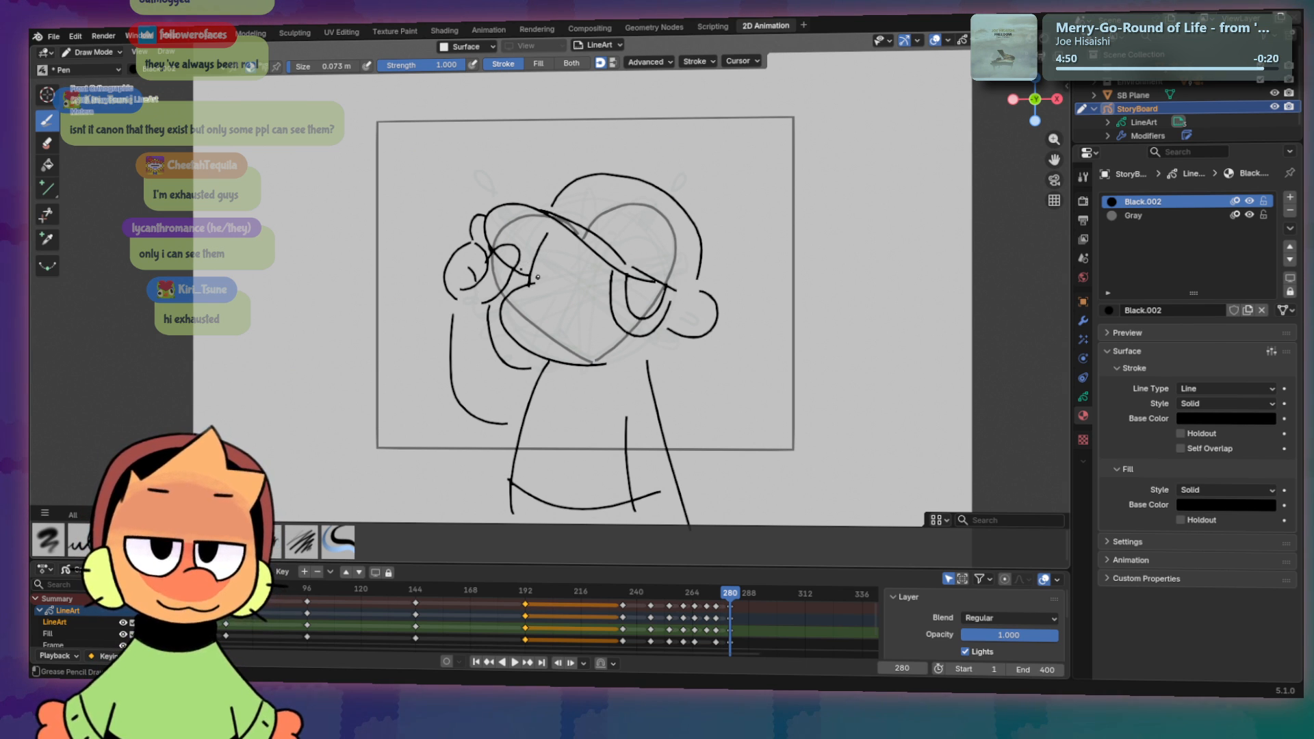
key(e)
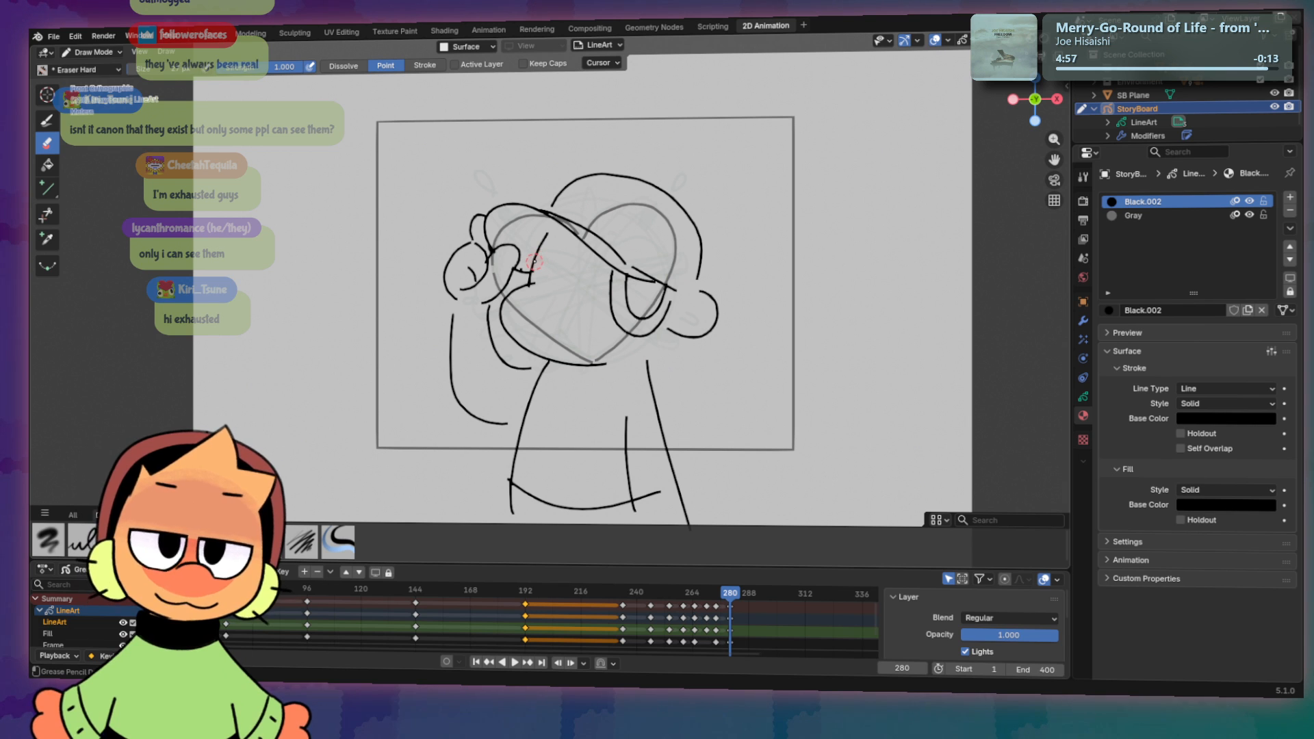
key(d)
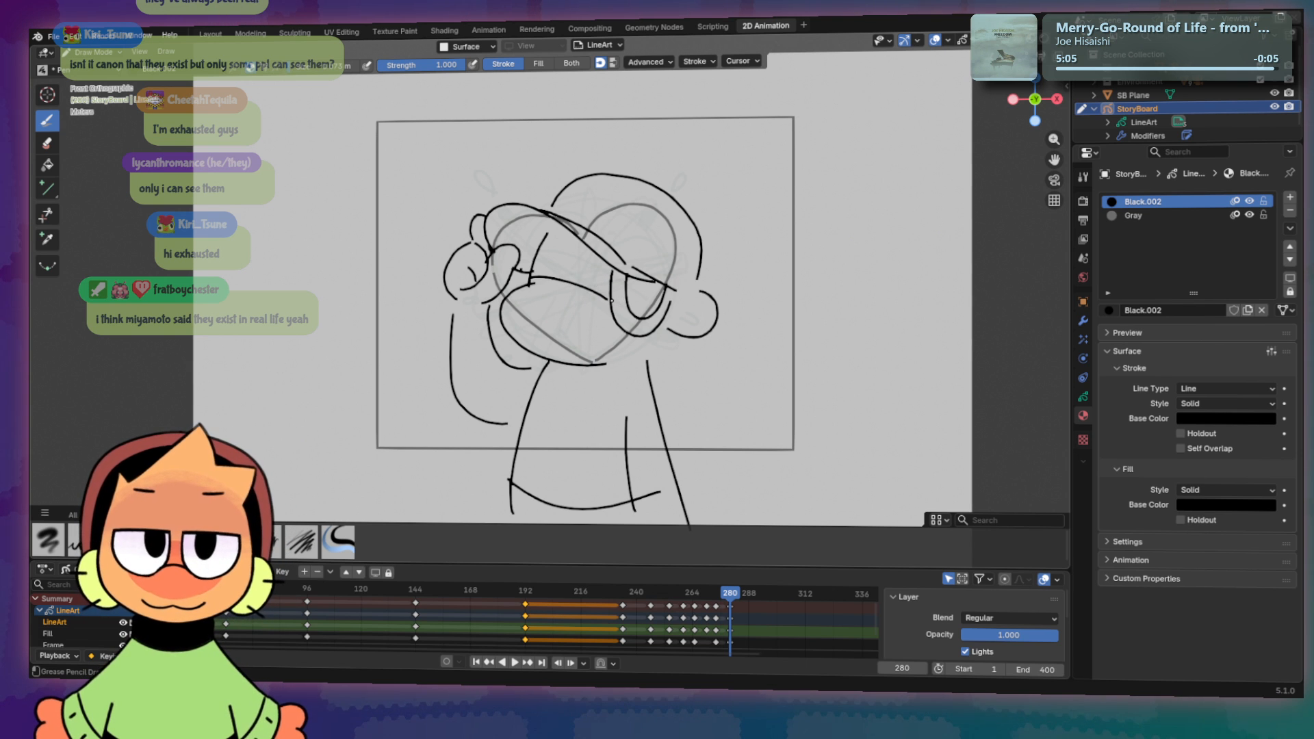
Step: Fill the area beneath the cap brim and the inside of the U-shaped curve with solid Black.002
key(q)
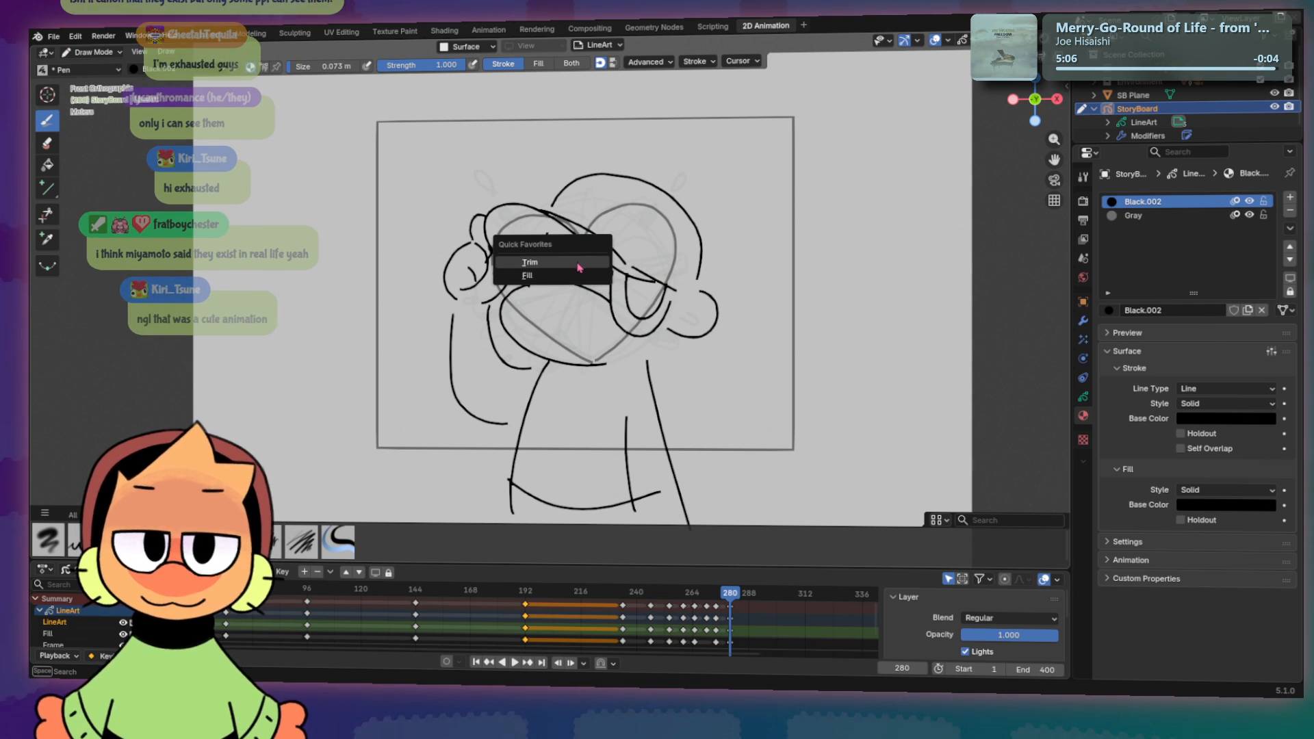
click(582, 276)
click(583, 260)
click(519, 217)
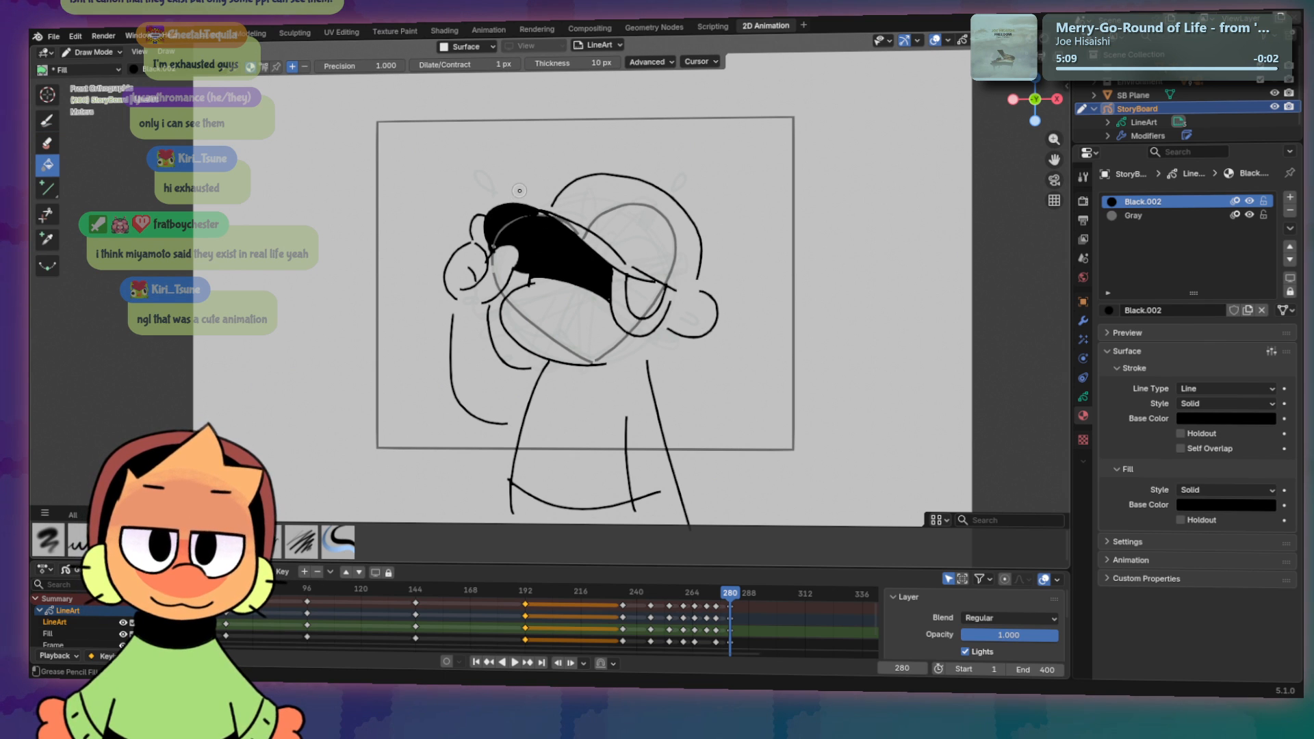
click(656, 303)
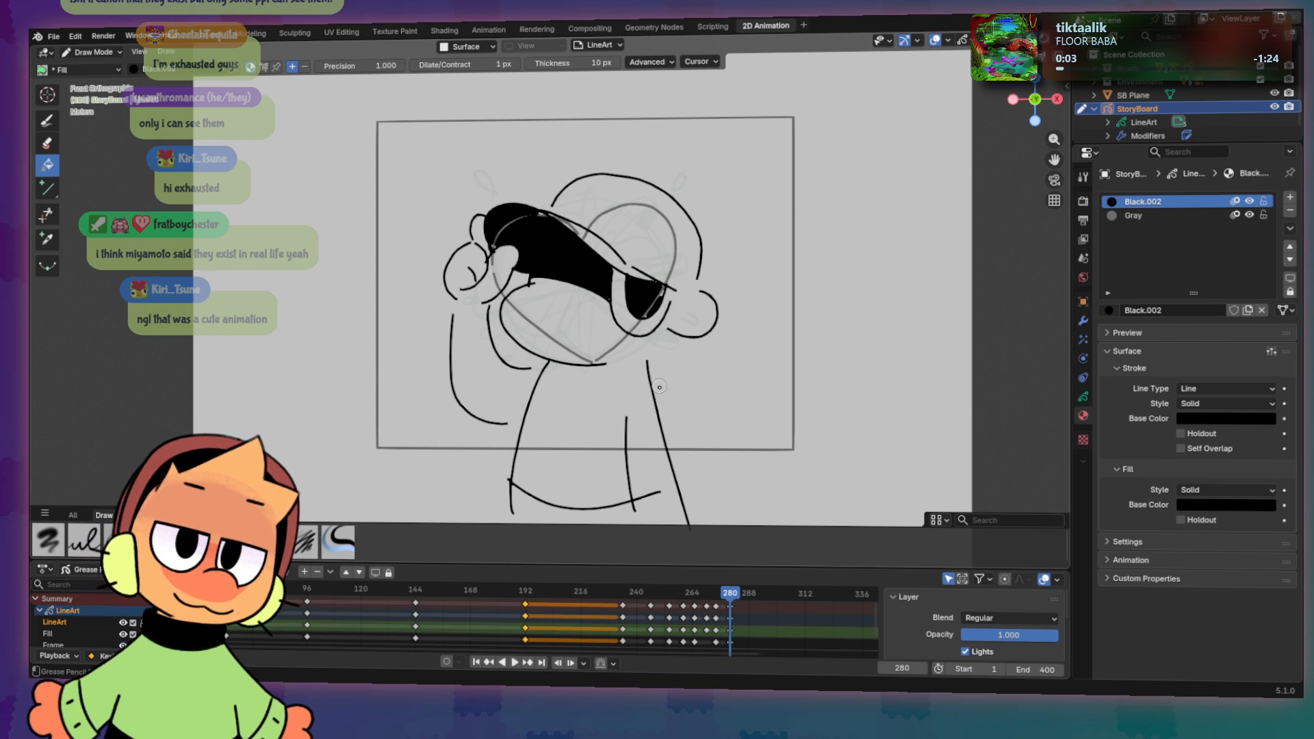
Step: Draw a small button on top of the cap and sleeve lines around the raised arm's elbow
key(d)
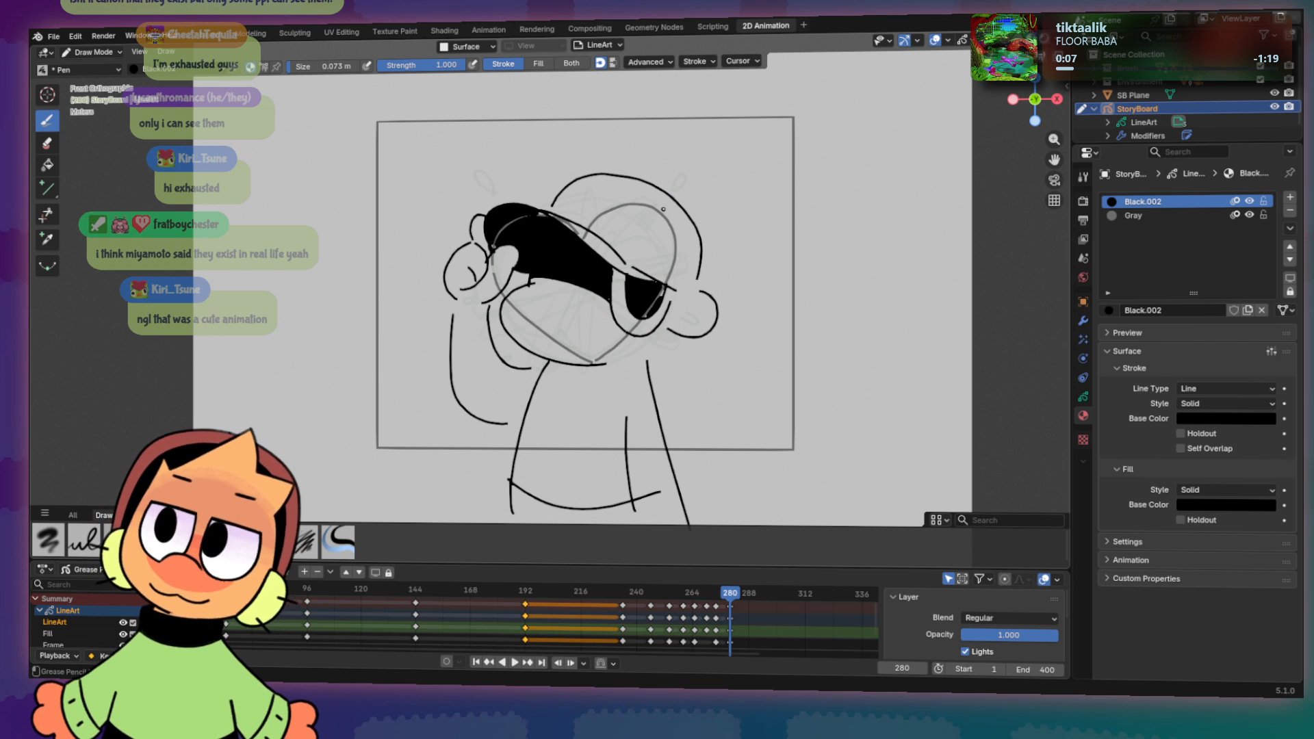
drag(661, 194, 682, 200)
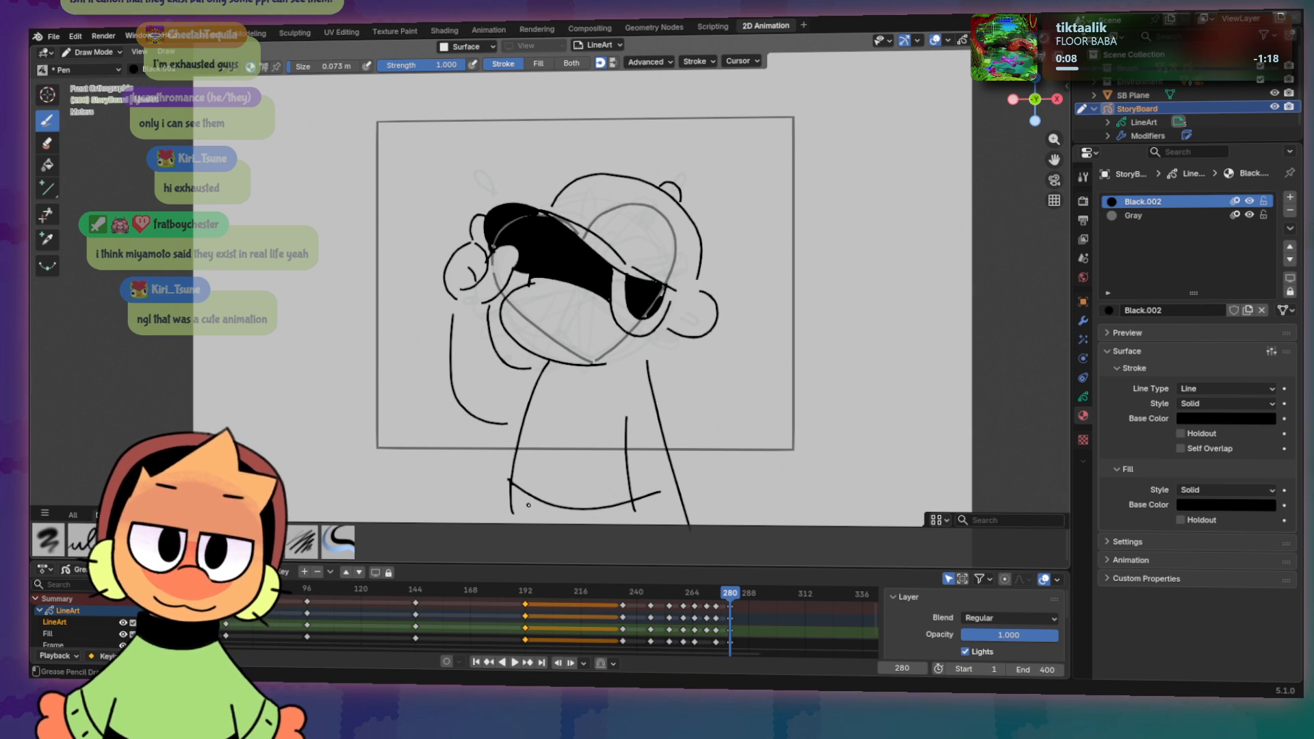
mouse_move(442, 506)
mouse_down()
mouse_move(448, 415)
mouse_move(430, 419)
mouse_up()
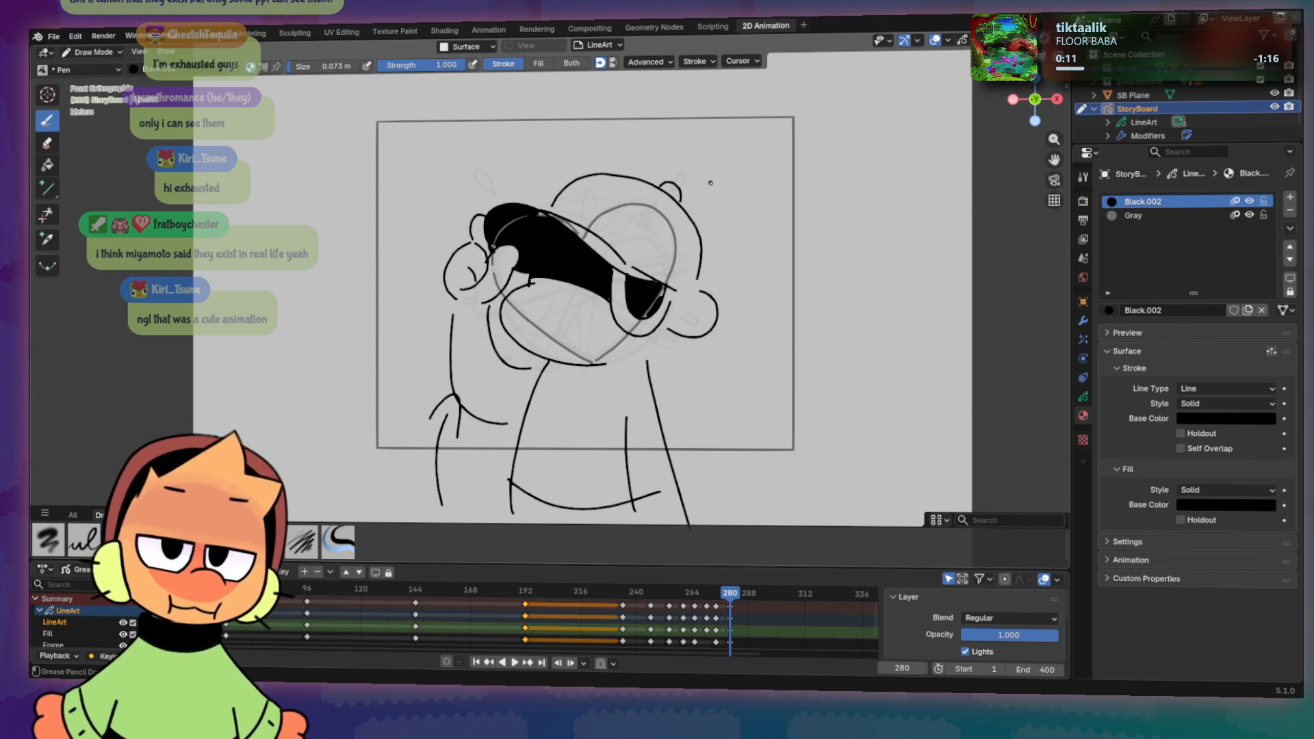
drag(642, 362, 692, 520)
key(ctrl+z)
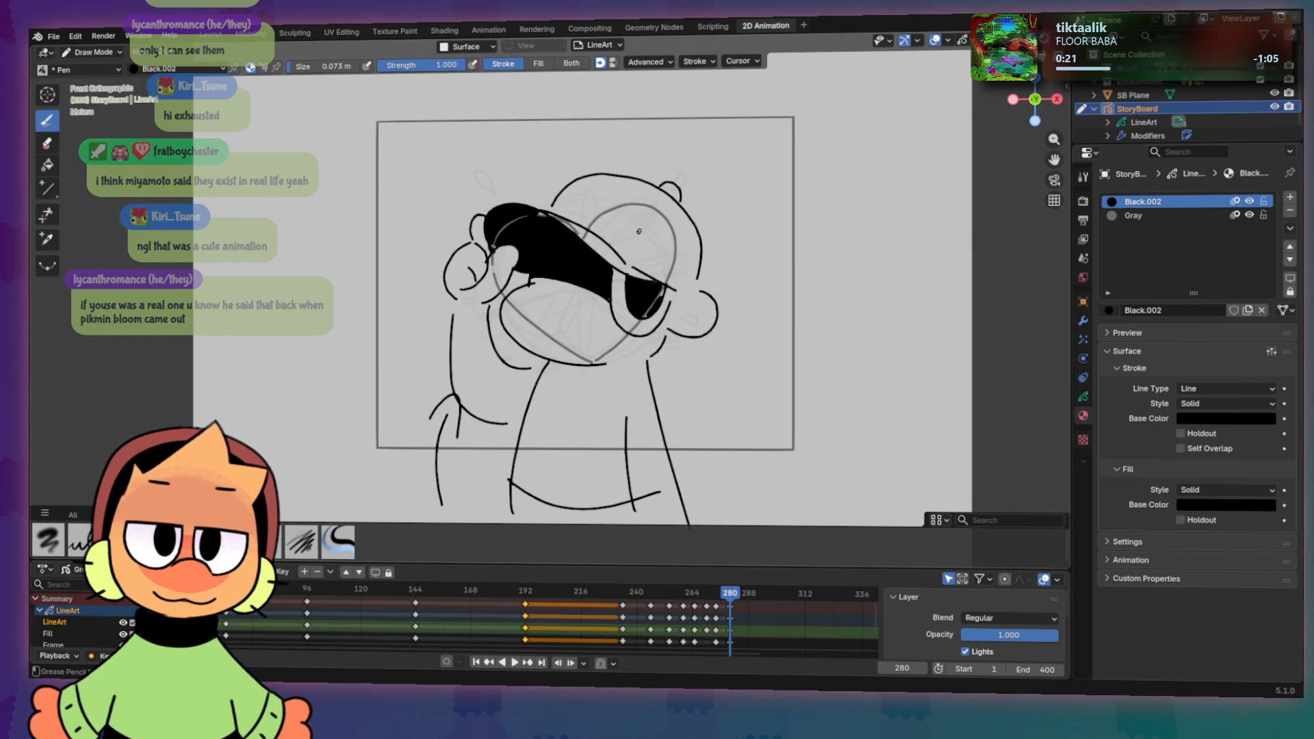
Step: Draw a tiny eared creature emblem on the front of the cap's crown, undoing strokes that do not fit
mouse_move(641, 231)
mouse_down()
mouse_move(656, 233)
mouse_move(649, 262)
mouse_move(662, 237)
mouse_move(636, 261)
mouse_move(664, 241)
mouse_up()
key(ctrl+z)
key(ctrl+z)
key(ctrl+z)
key(ctrl+z)
key(ctrl+z)
key(ctrl+z)
key(ctrl+z)
key(ctrl+z)
key(ctrl+z)
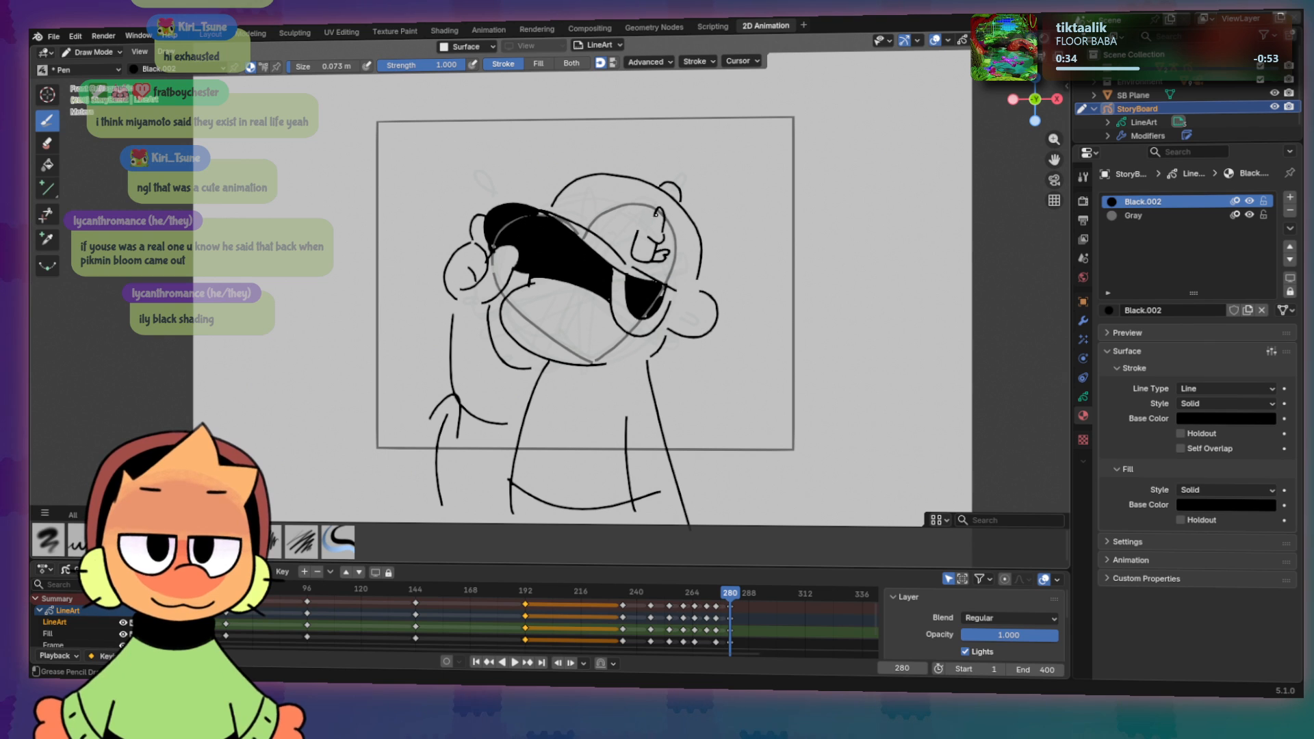
key(ctrl+z)
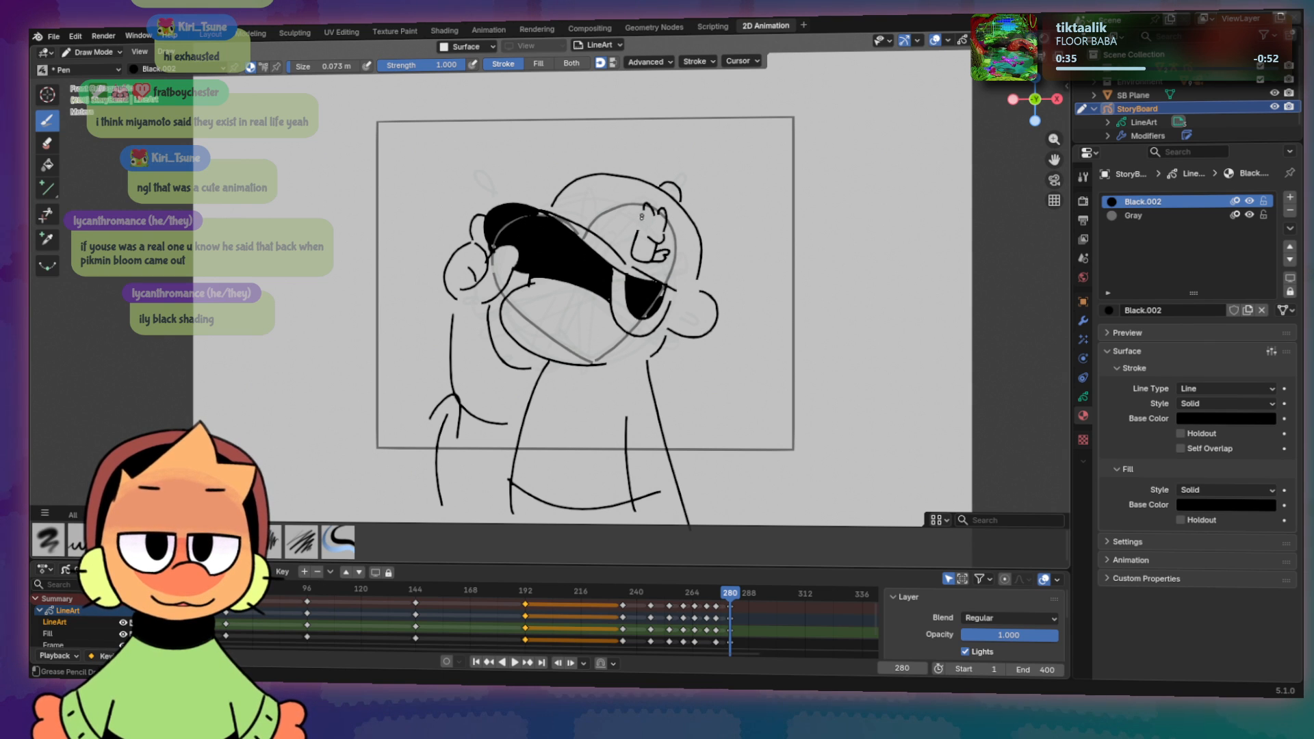
drag(630, 237, 647, 260)
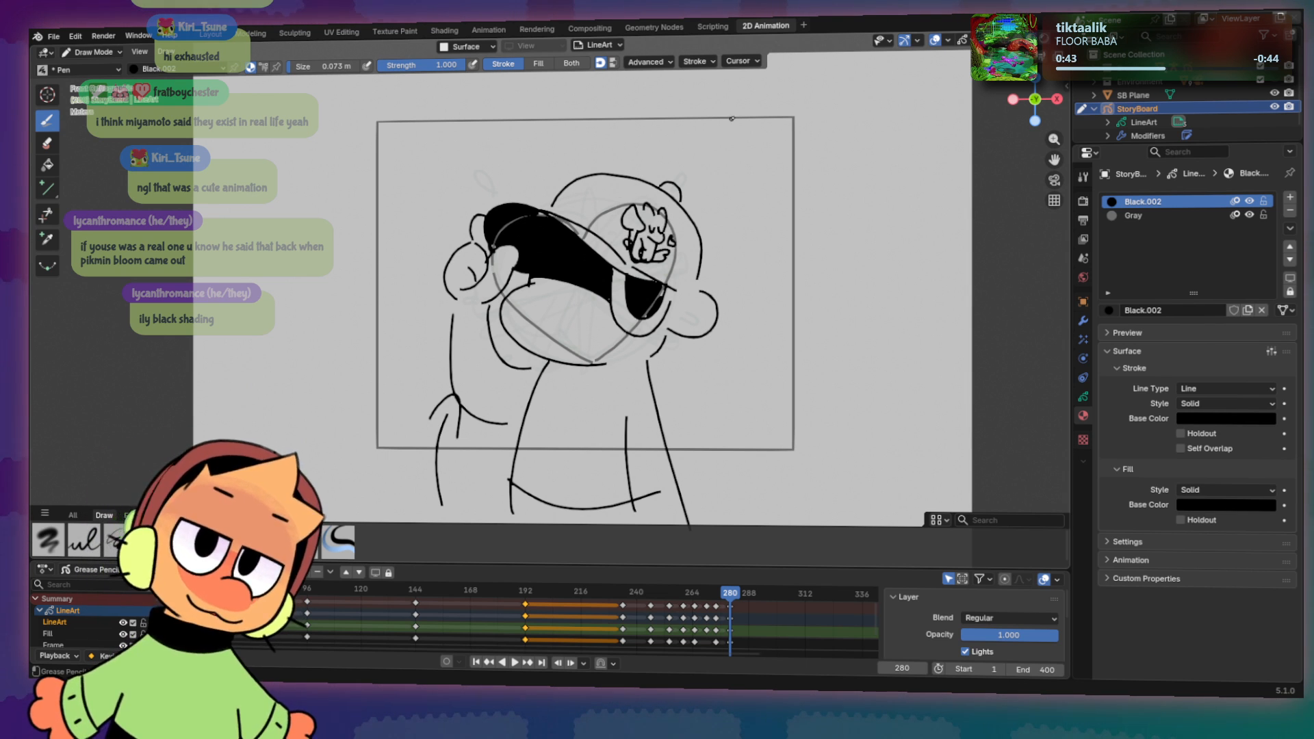
drag(590, 363, 623, 349)
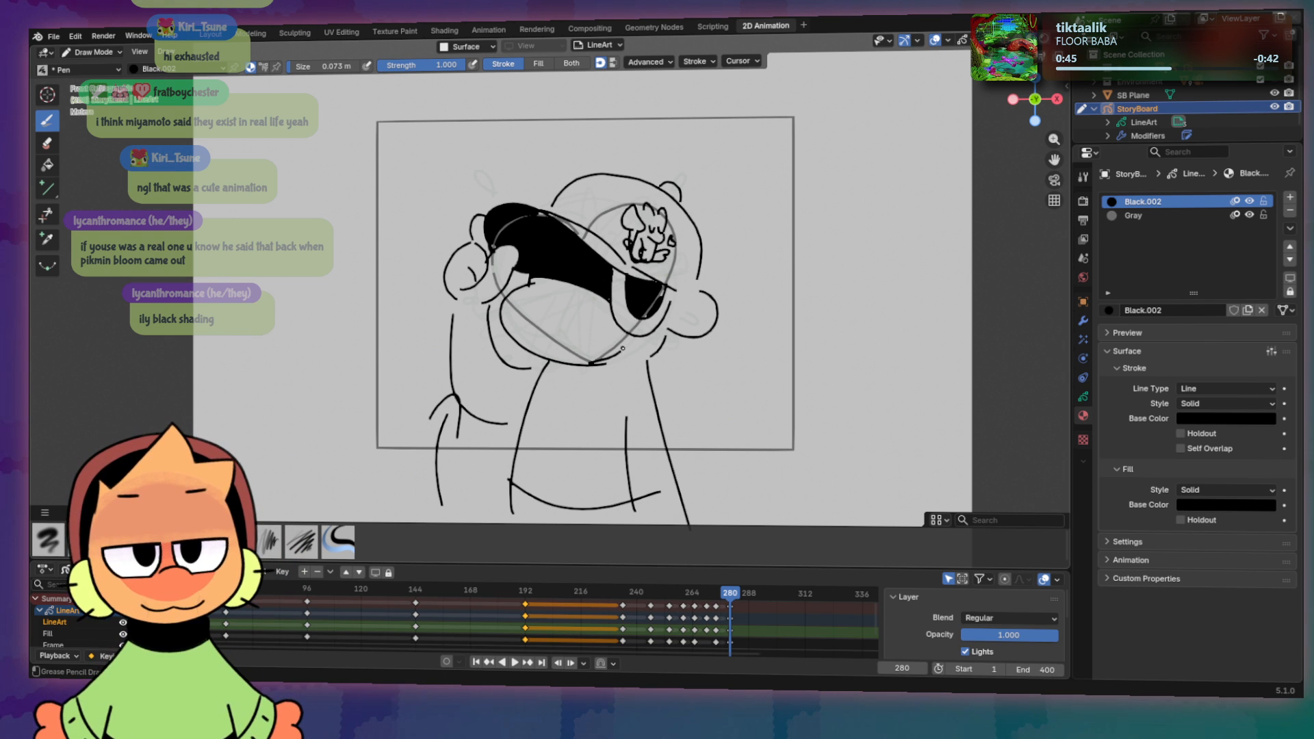
key(ctrl+z)
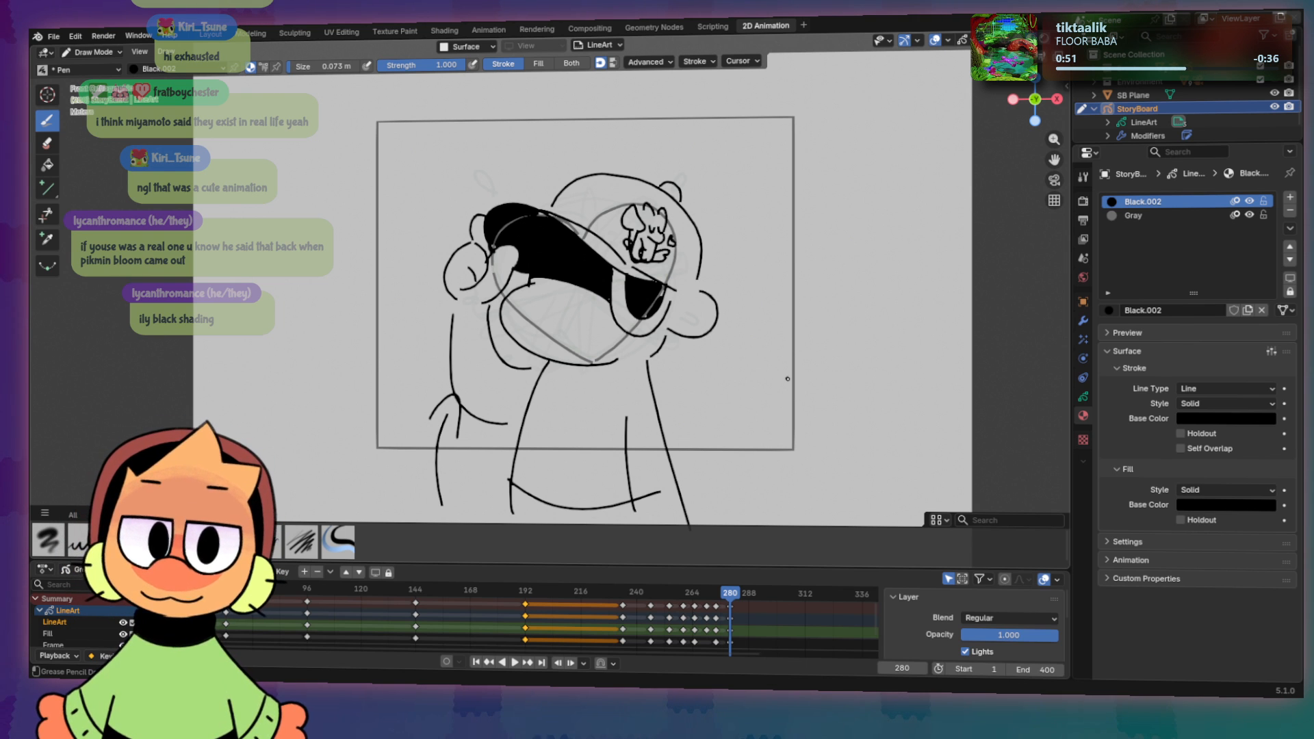
Step: Return to frame 0 and play the storyboard through to the capped character drawing
mouse_move(711, 595)
mouse_down()
mouse_move(696, 594)
mouse_move(781, 596)
mouse_up()
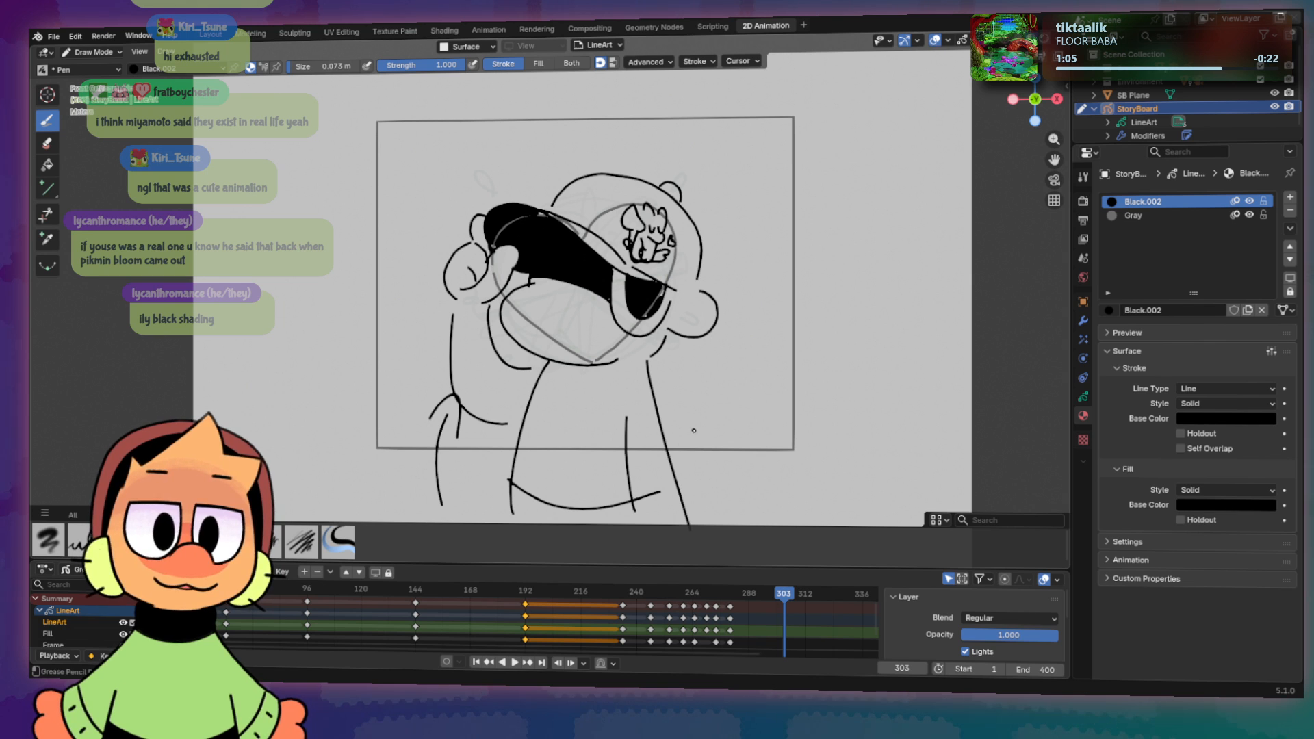
mouse_move(781, 597)
mouse_down()
mouse_move(590, 596)
mouse_move(780, 597)
mouse_move(657, 606)
mouse_move(726, 603)
mouse_move(622, 624)
mouse_move(760, 604)
mouse_move(297, 607)
mouse_move(868, 615)
mouse_move(857, 613)
mouse_up()
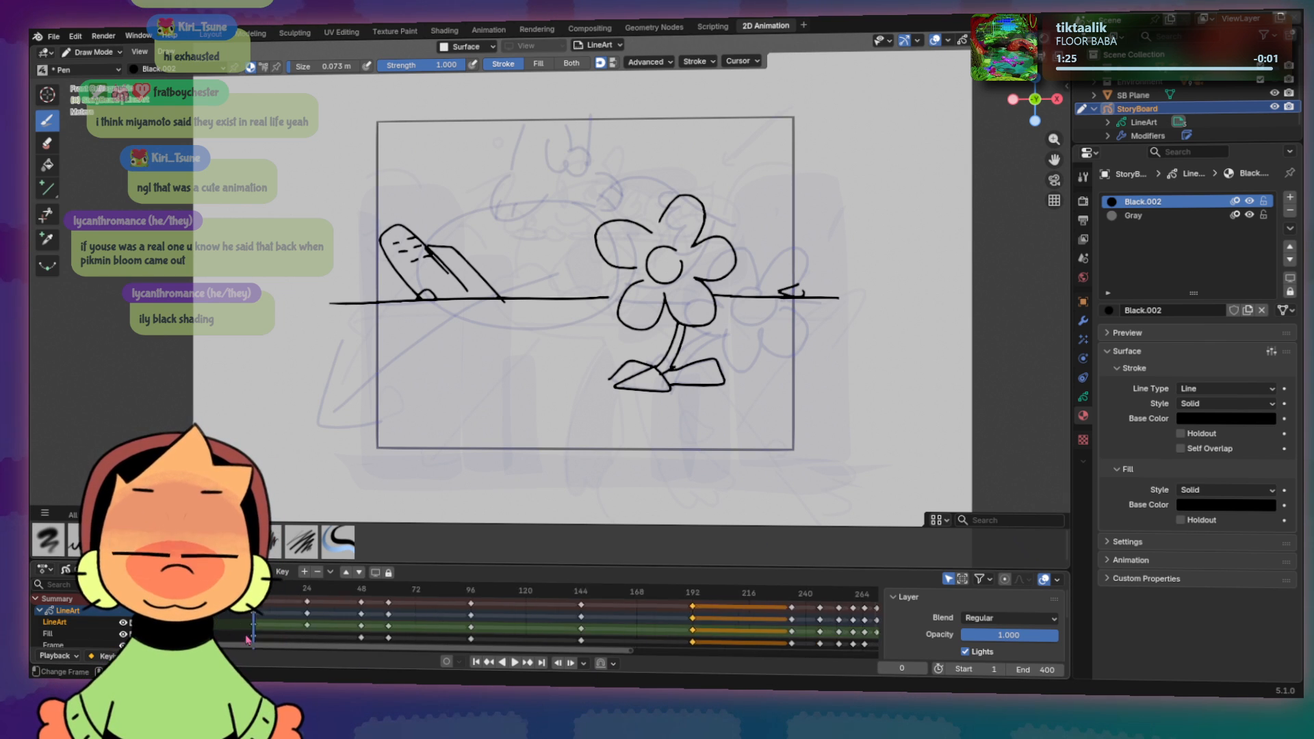
key(space)
key(space)
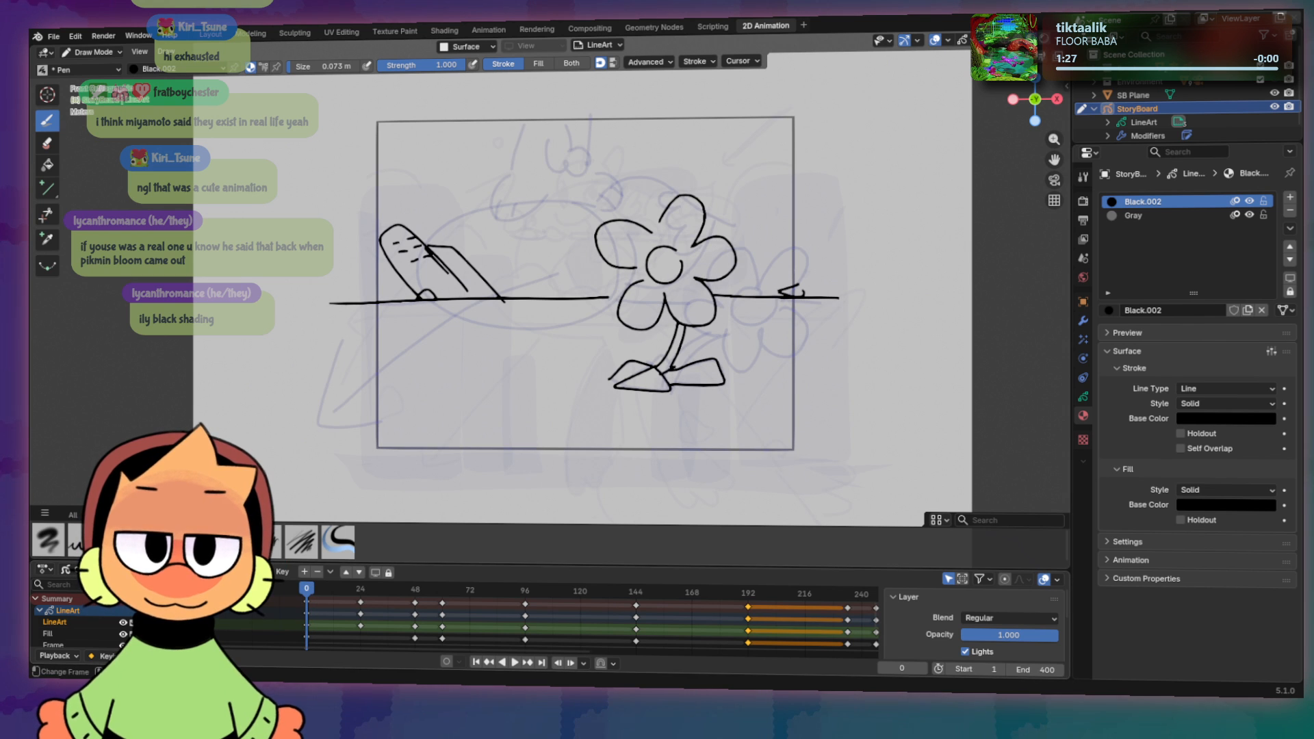
key(space)
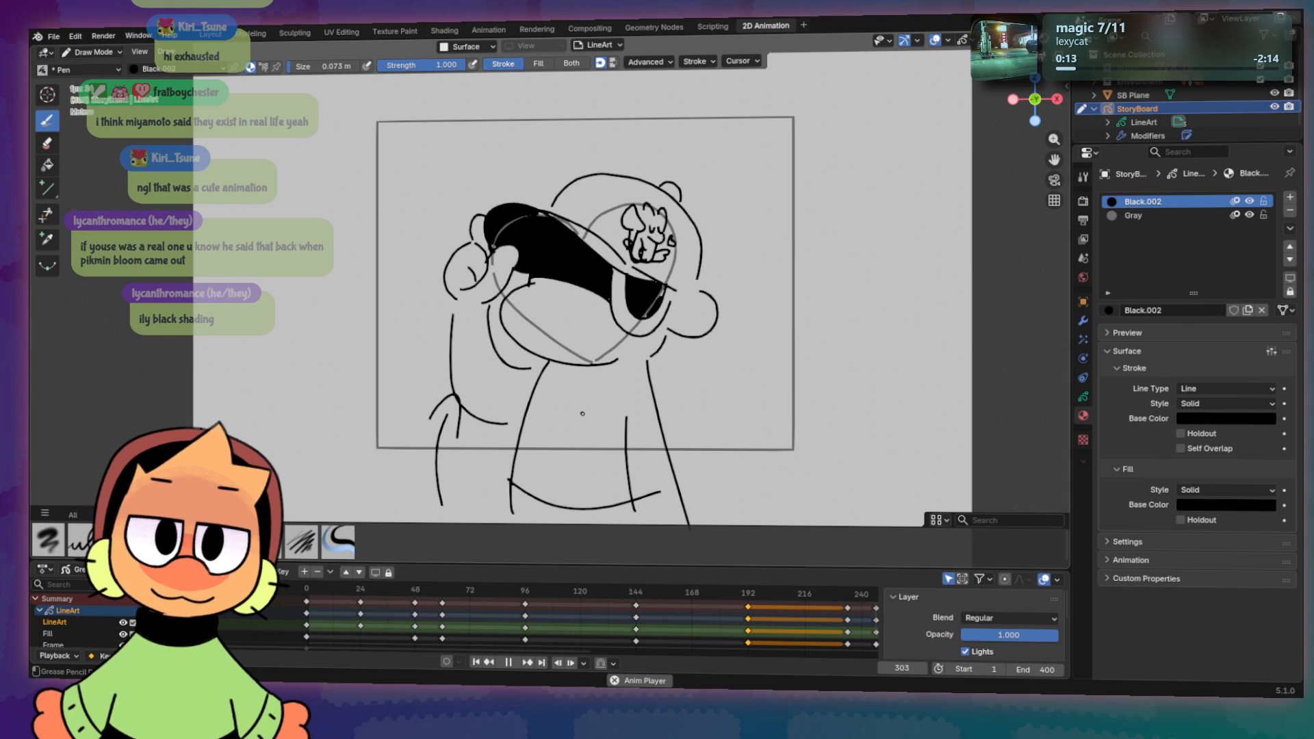
key(space)
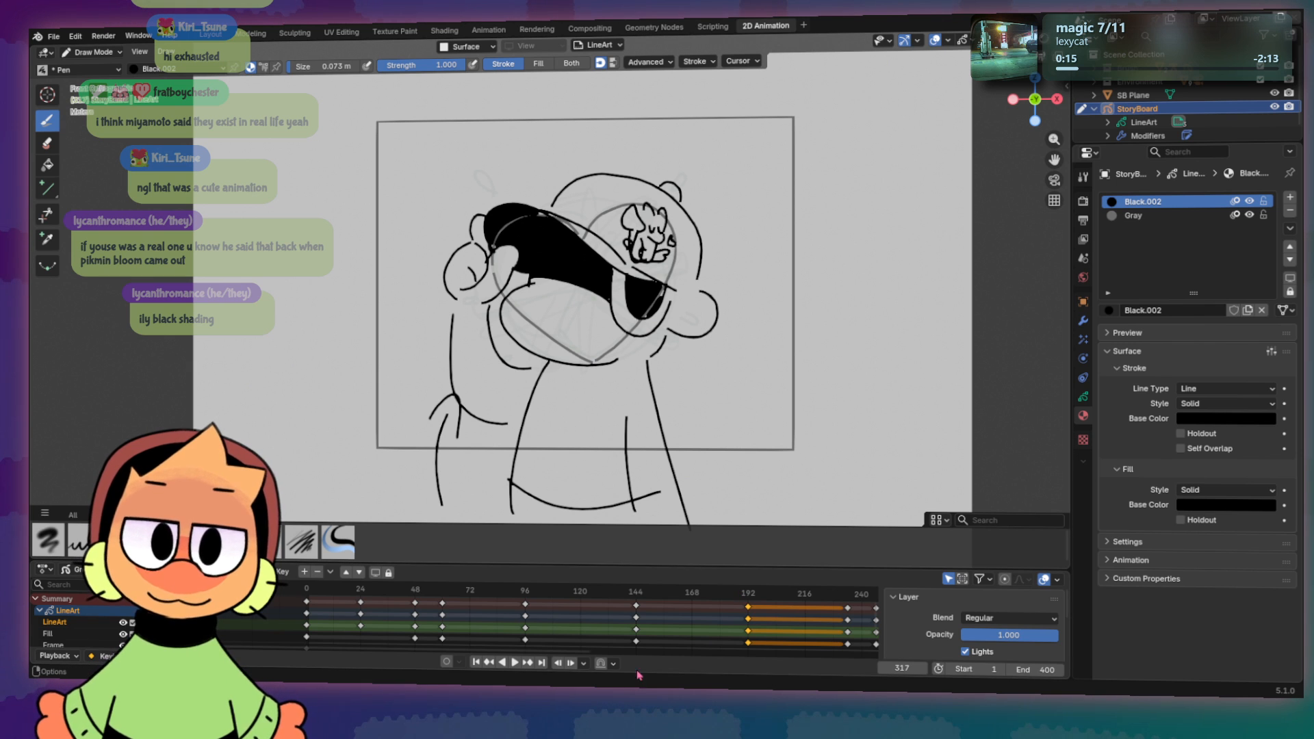
Step: Scrub back through the storyboard from frame 317 to frame 22 to review the drawings
drag(580, 654, 775, 655)
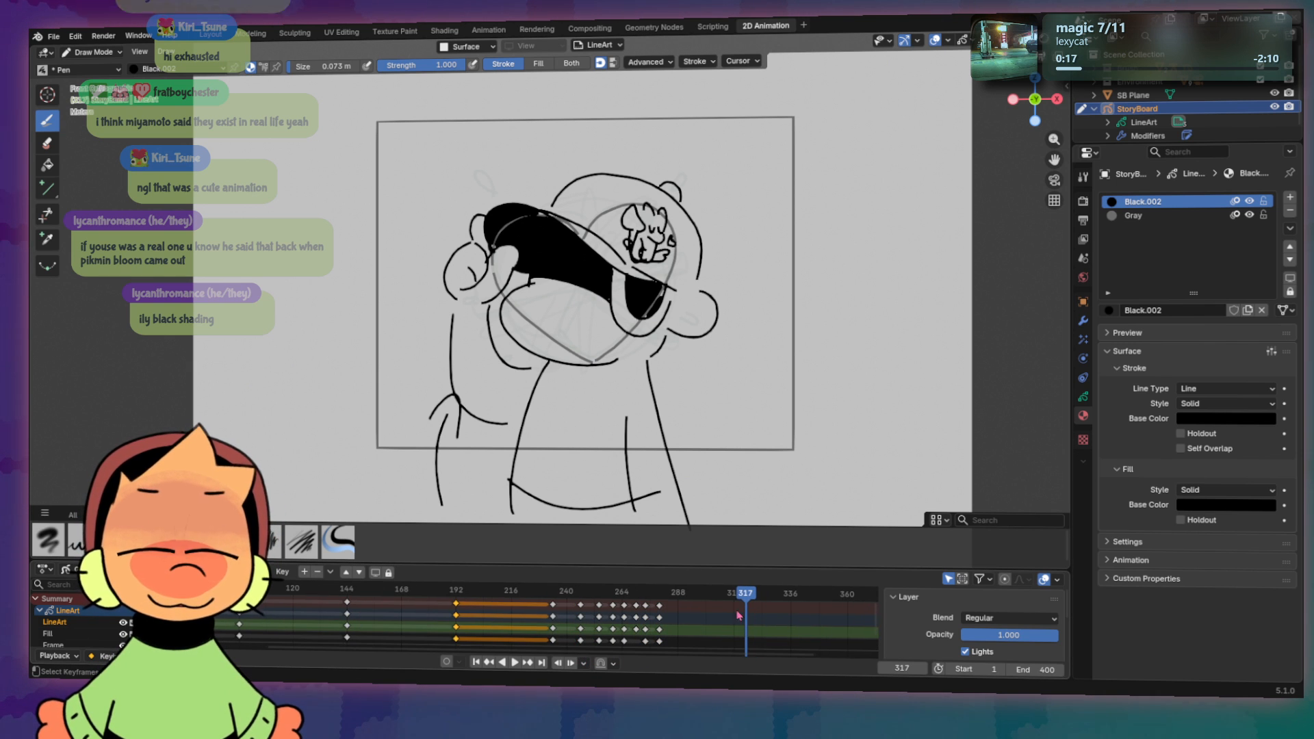
key(space)
mouse_move(710, 594)
mouse_down()
mouse_move(346, 596)
mouse_move(470, 580)
mouse_move(302, 590)
mouse_move(637, 568)
mouse_move(660, 547)
mouse_move(730, 549)
mouse_move(726, 565)
mouse_move(698, 575)
mouse_move(183, 562)
mouse_move(319, 552)
mouse_up()
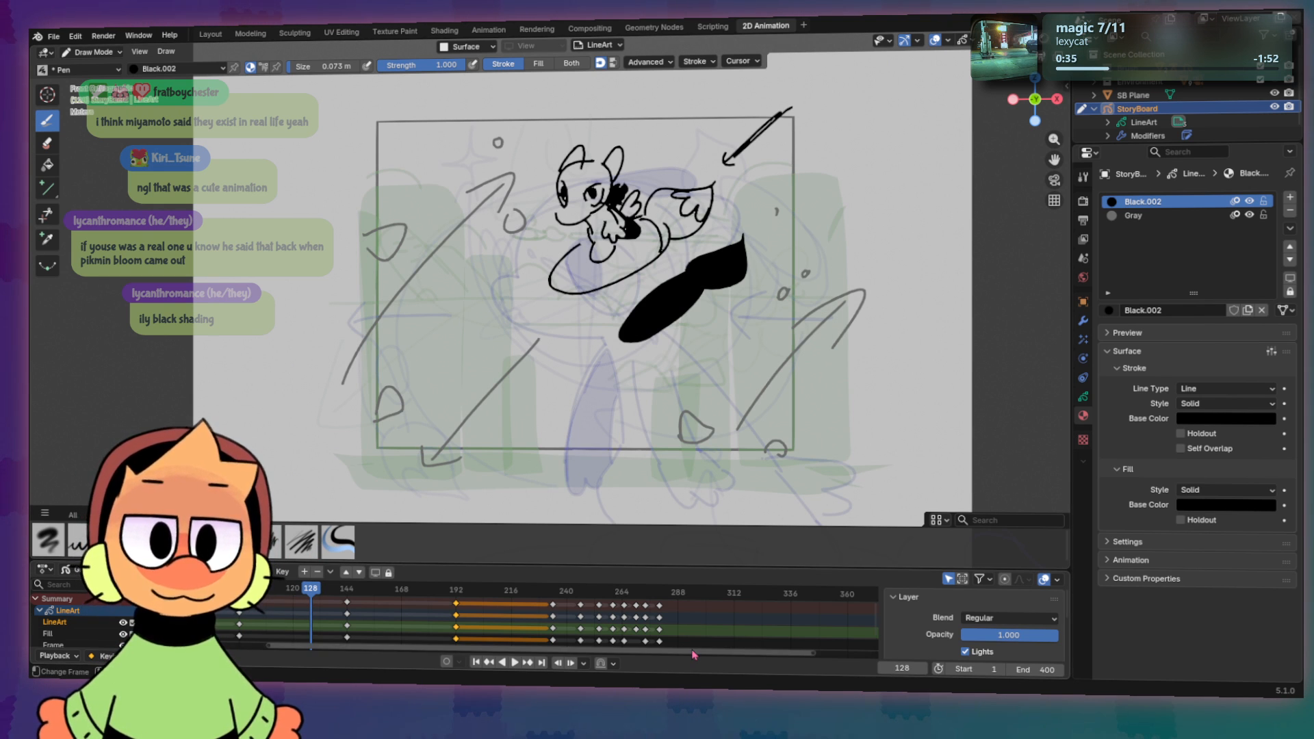
drag(695, 656, 508, 652)
mouse_move(529, 593)
mouse_down()
mouse_move(259, 595)
mouse_move(412, 583)
mouse_move(310, 588)
mouse_up()
Step: Save the current Blender file and open the Preferences
click(55, 34)
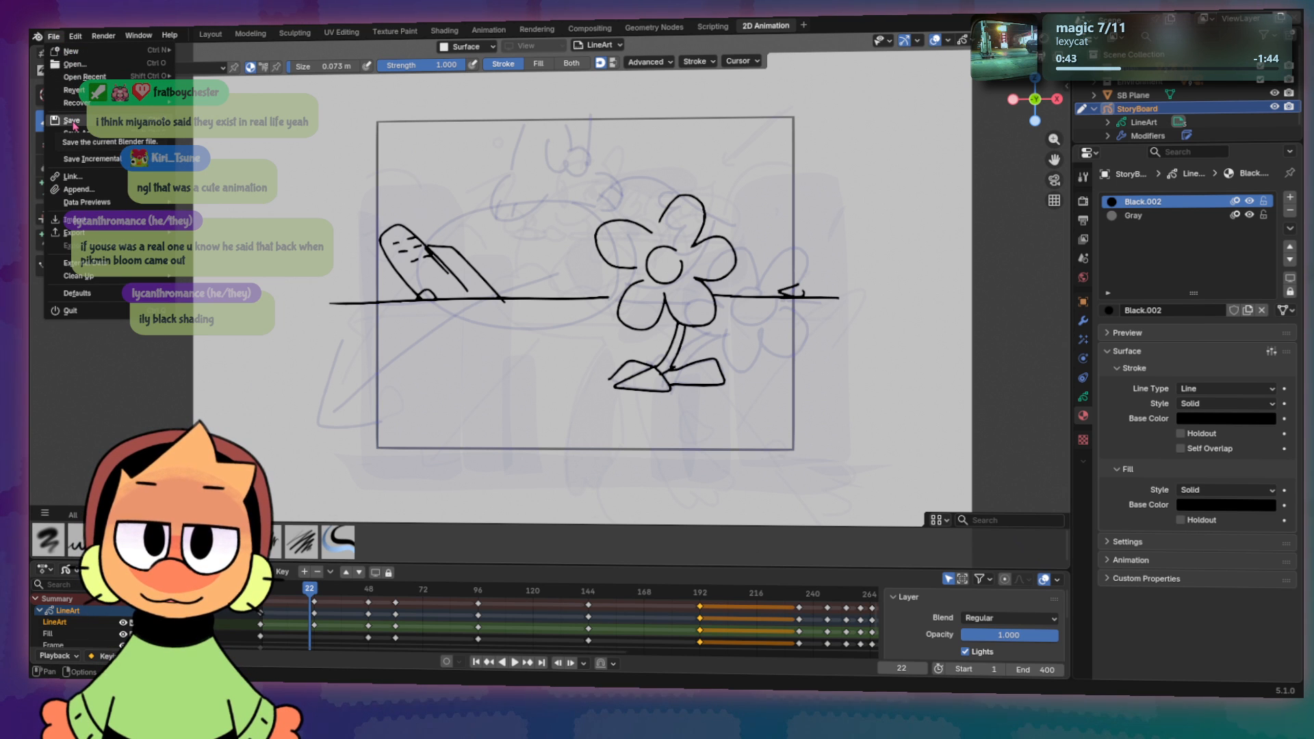
click(72, 121)
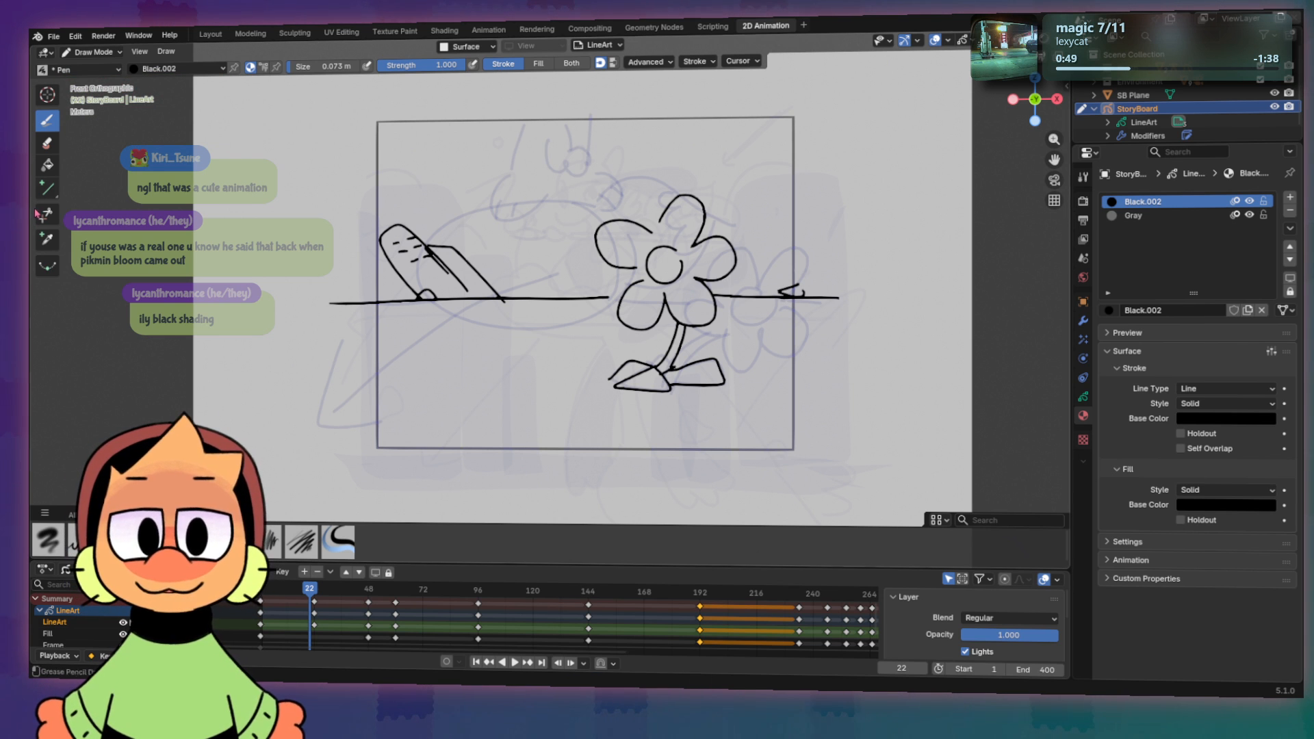
click(77, 38)
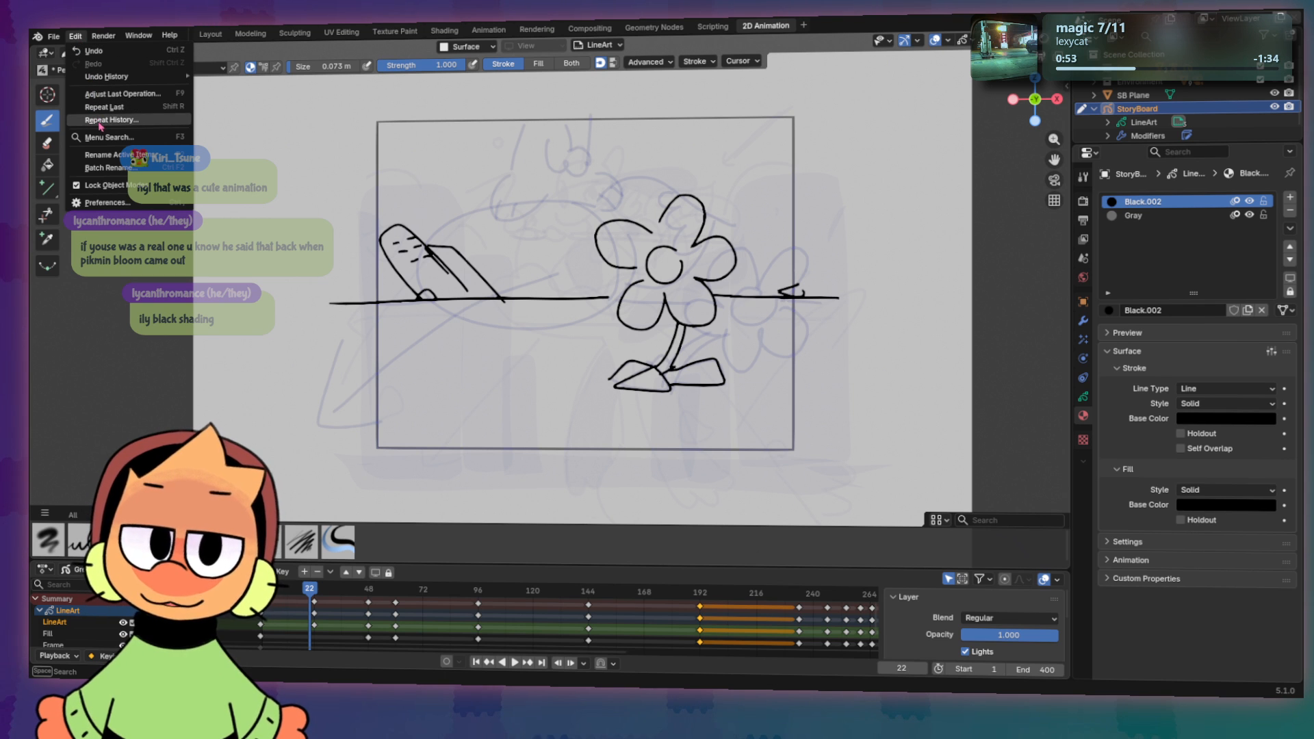
click(116, 205)
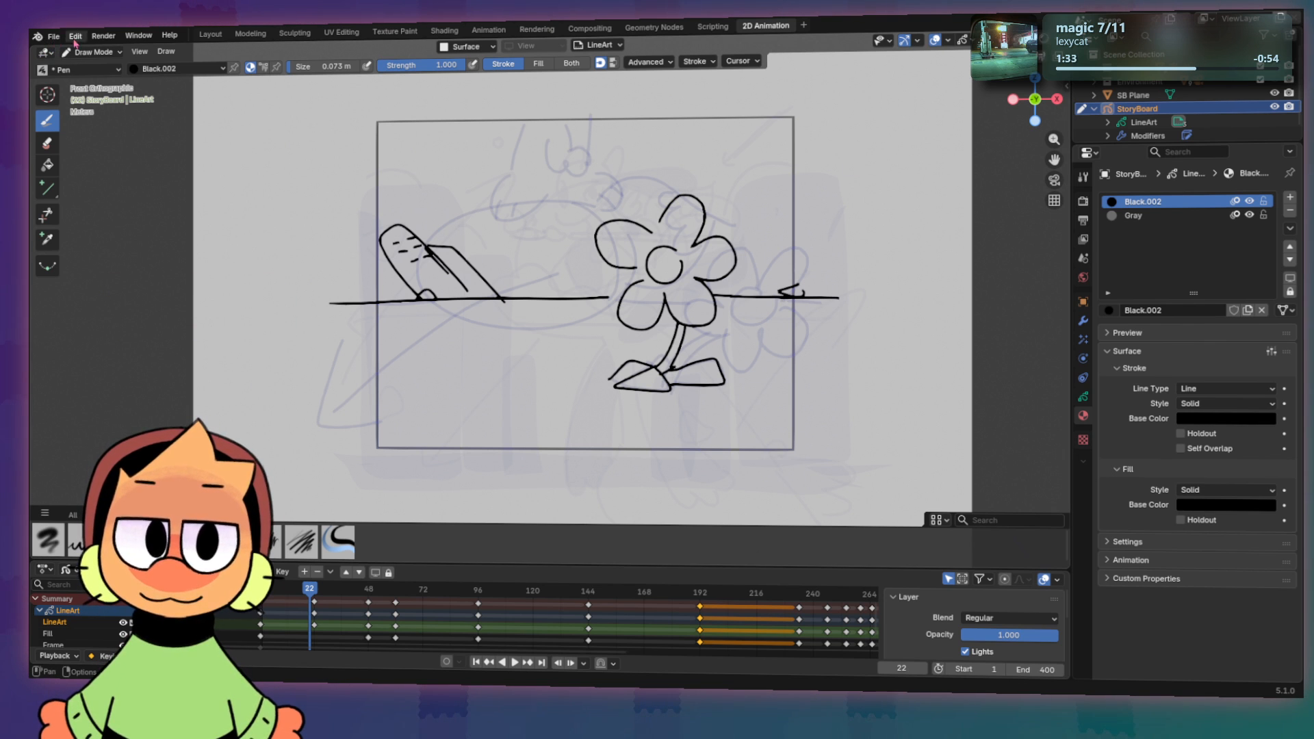
Step: Switch to the Layout workspace and bring the storyboard plane into view in perspective
click(211, 37)
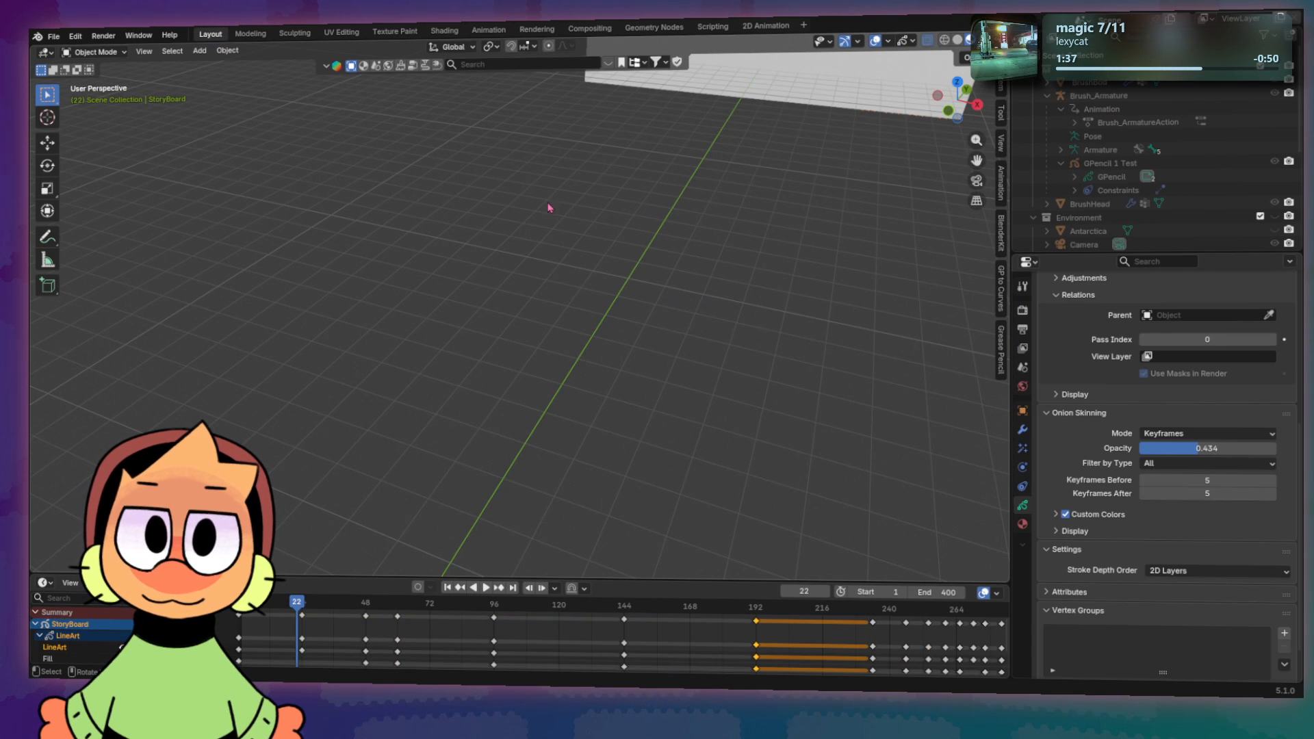
scroll(548, 282, down, 2)
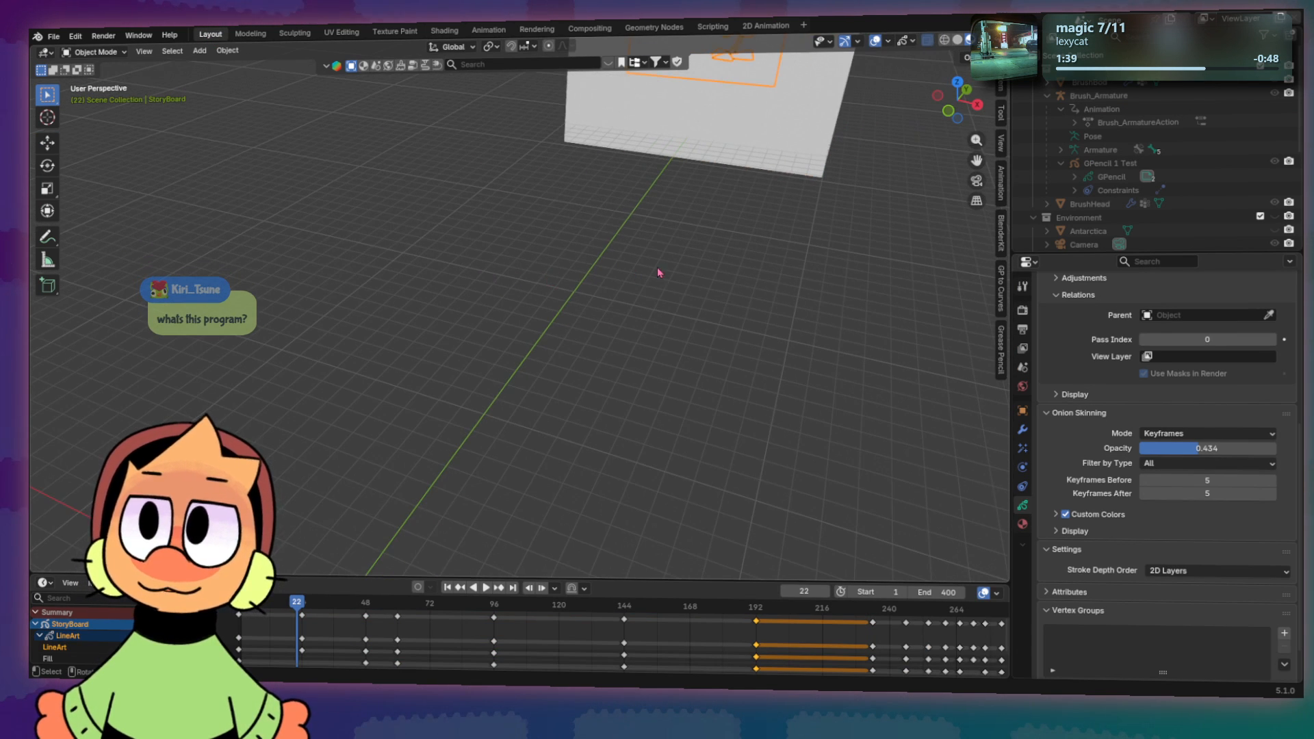
mouse_move(667, 315)
middle_down()
mouse_move(654, 258)
mouse_move(638, 325)
middle_up()
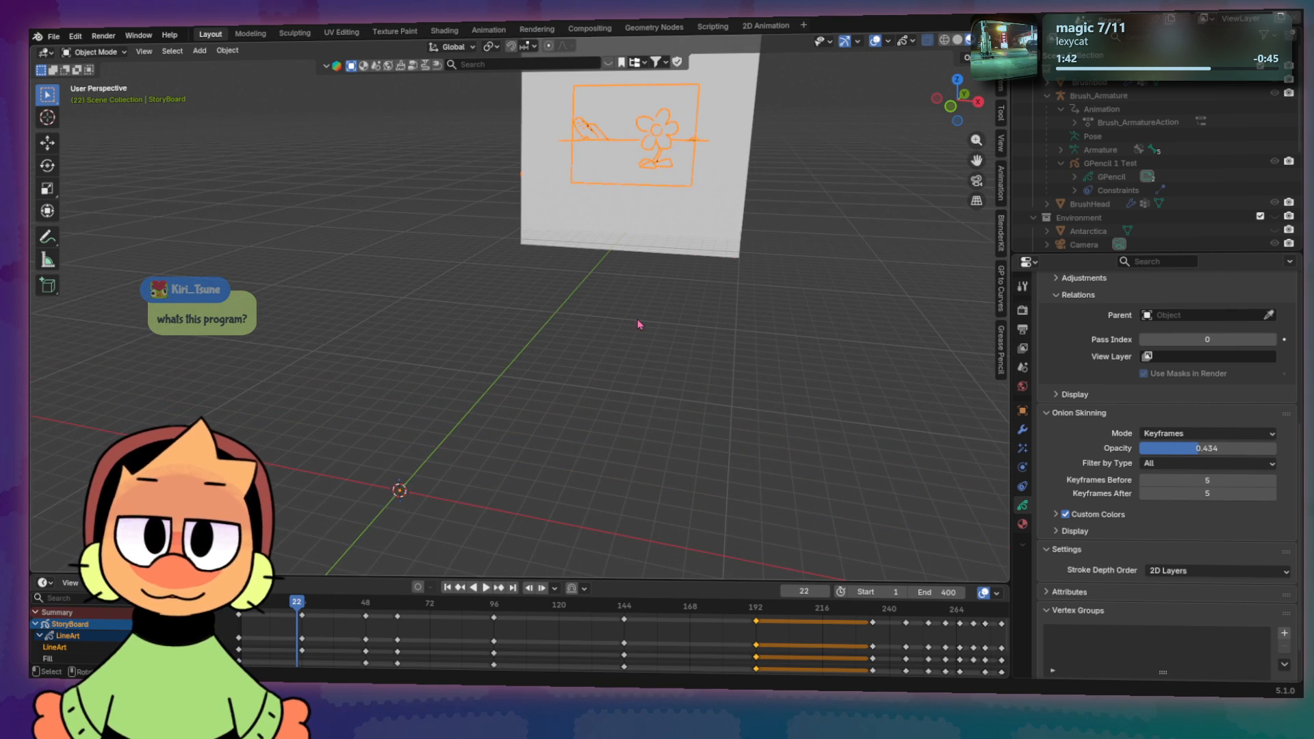
Step: Unhide the collection holding the brush armature and the Environment collection, and hide the Earth Model
click(767, 366)
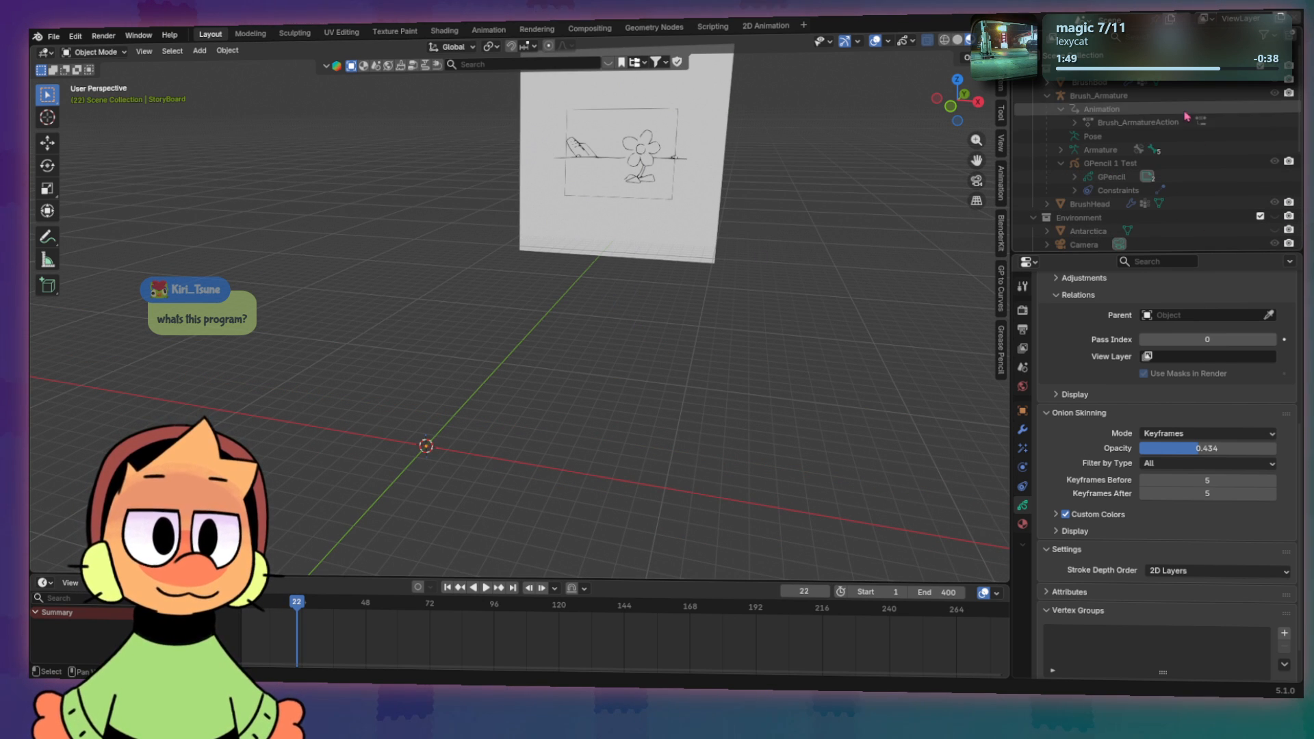
click(1275, 68)
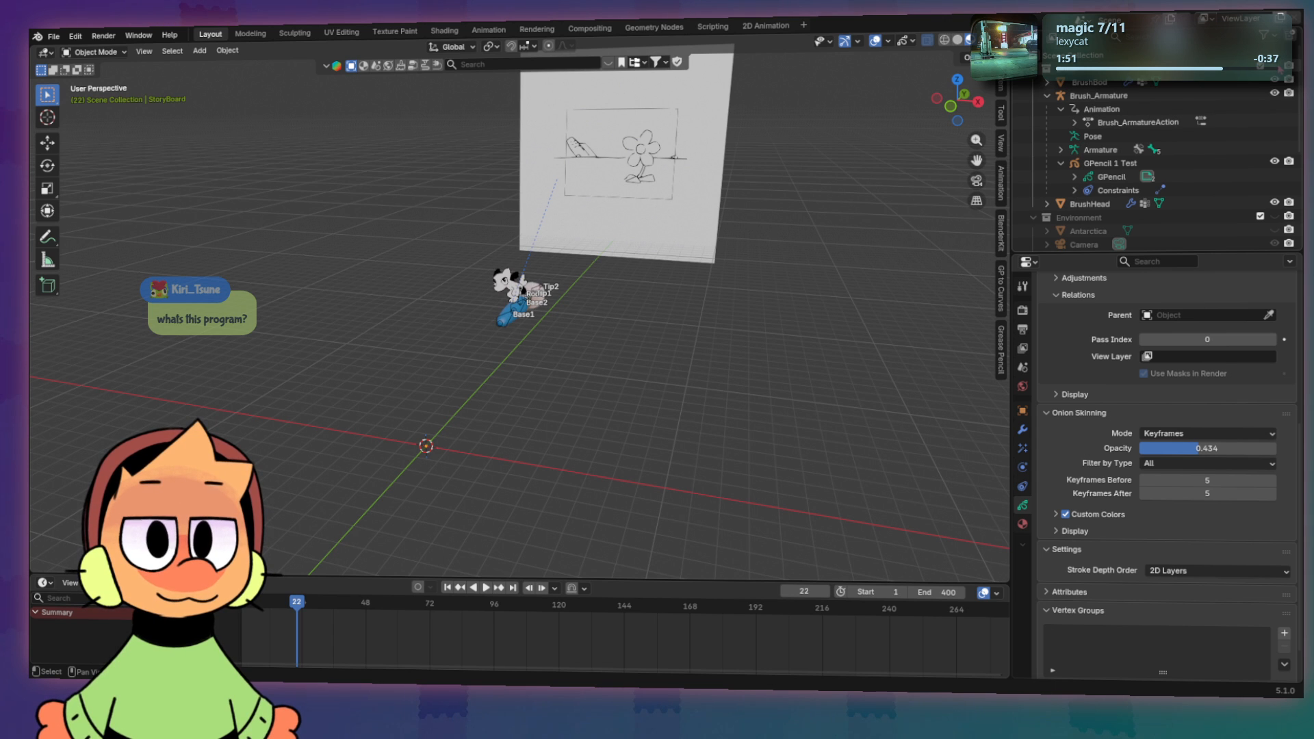
scroll(1275, 169, down, 4)
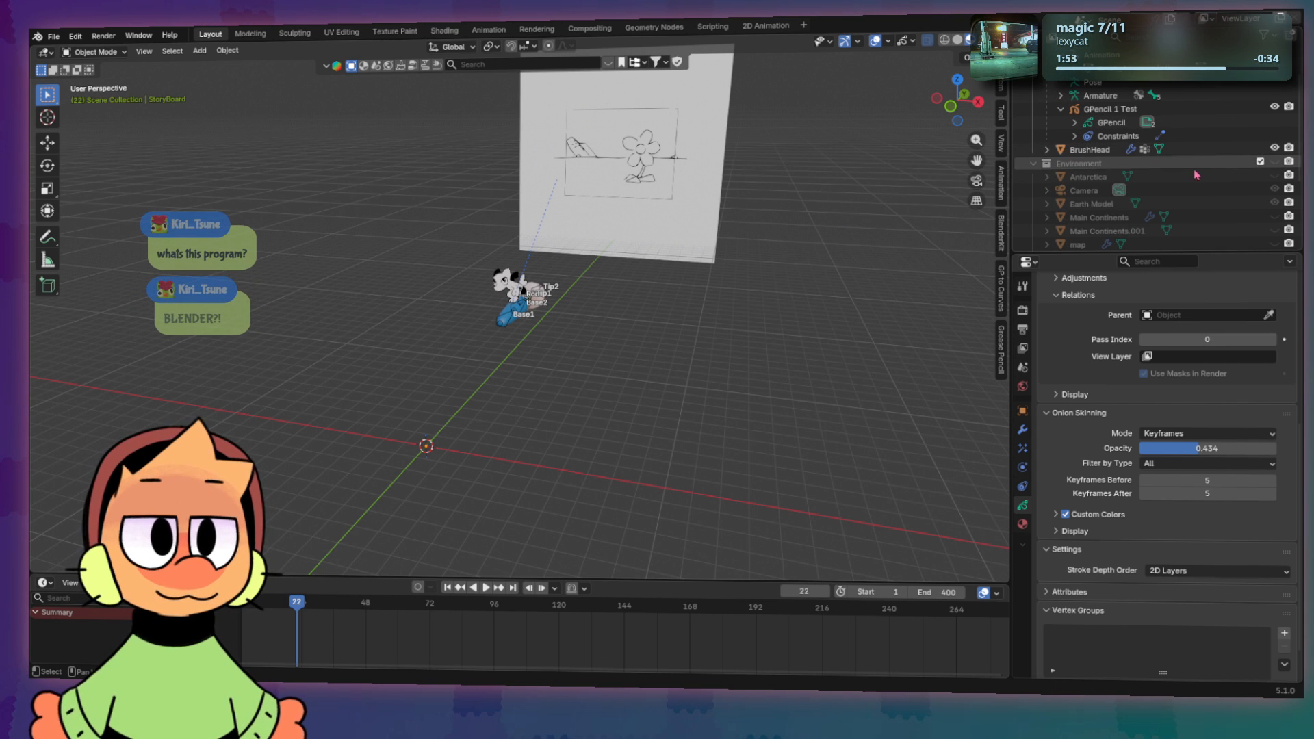
click(1275, 163)
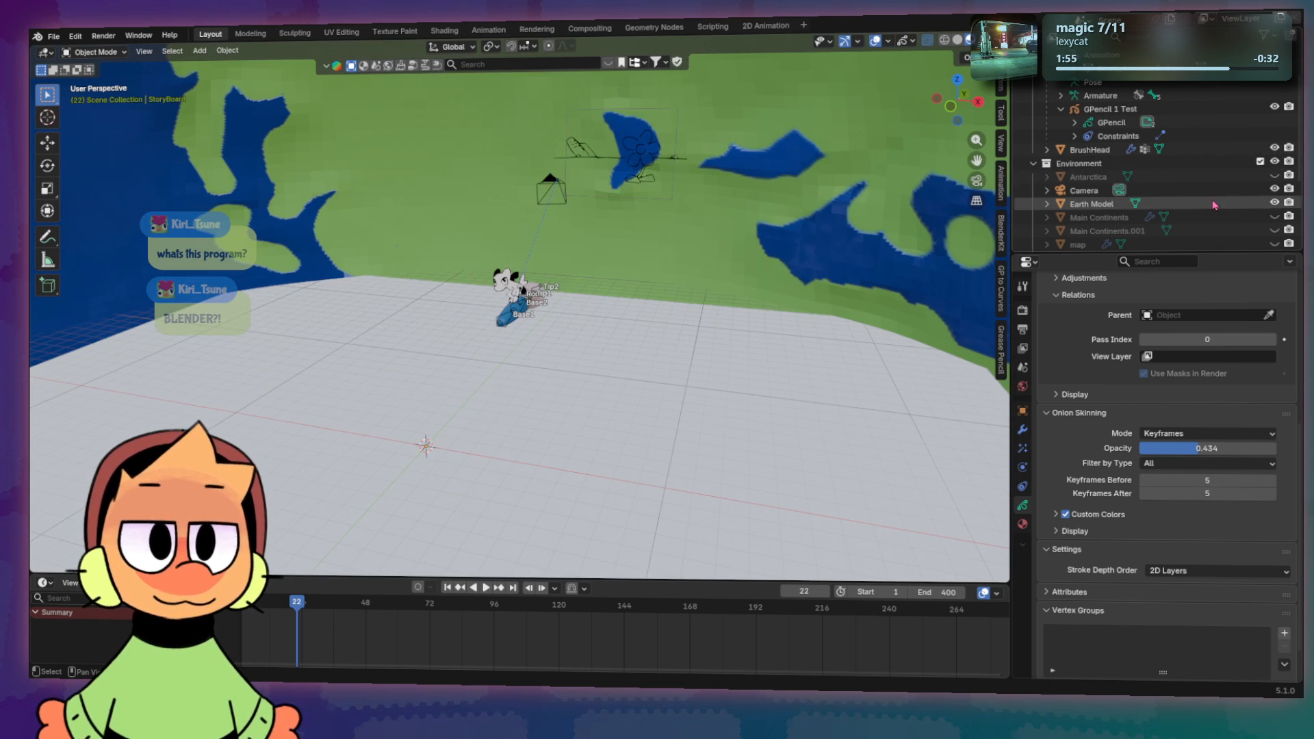
click(1275, 203)
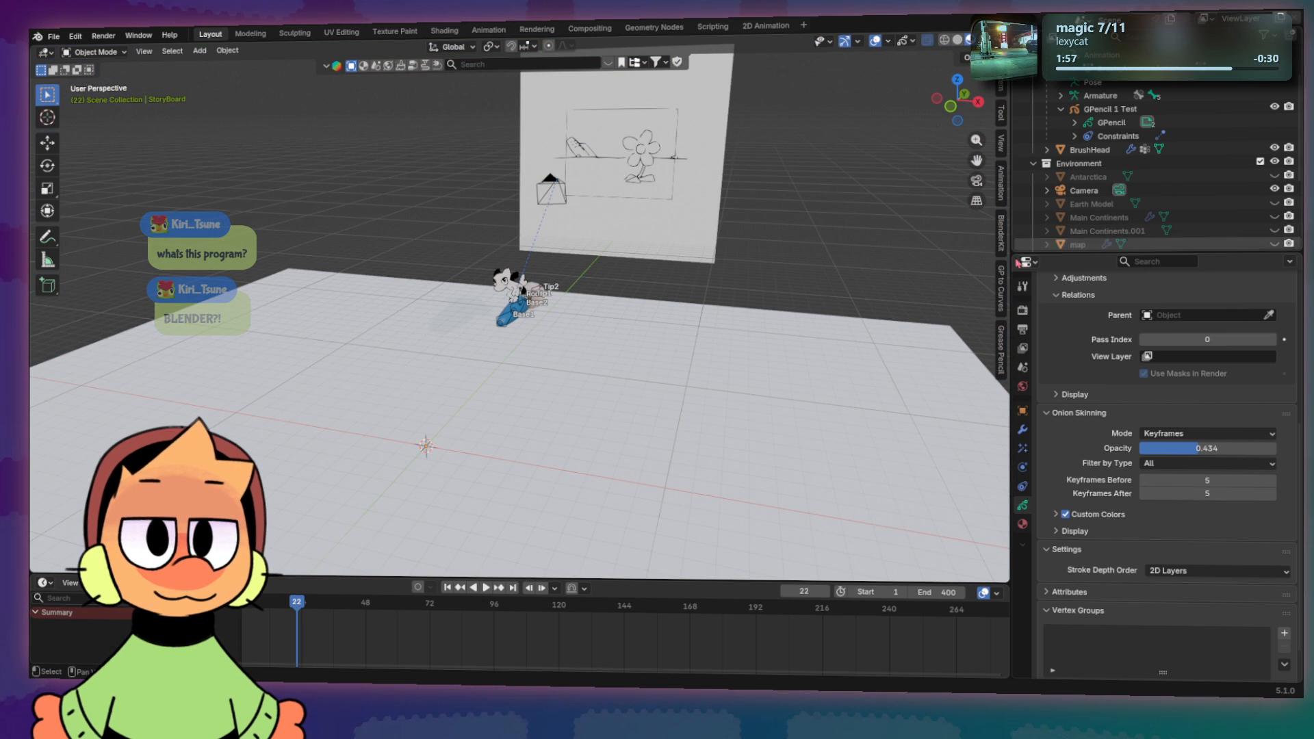
Step: Inspect the character riding the brush and the storyboard plane behind it
scroll(682, 264, up, 6)
mouse_move(708, 214)
middle_down()
mouse_move(693, 251)
mouse_move(702, 230)
middle_up()
scroll(620, 260, down, 2)
scroll(620, 260, up, 1)
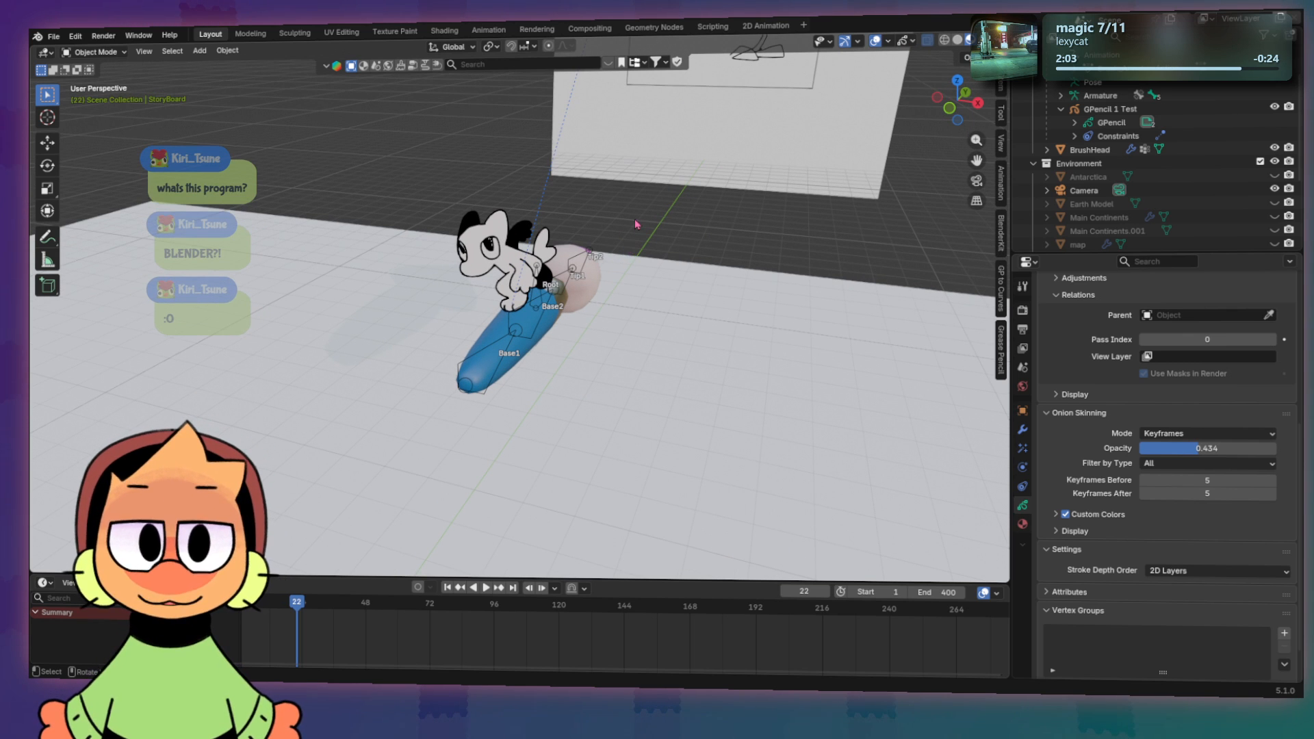
scroll(636, 225, down, 4)
scroll(637, 193, up, 2)
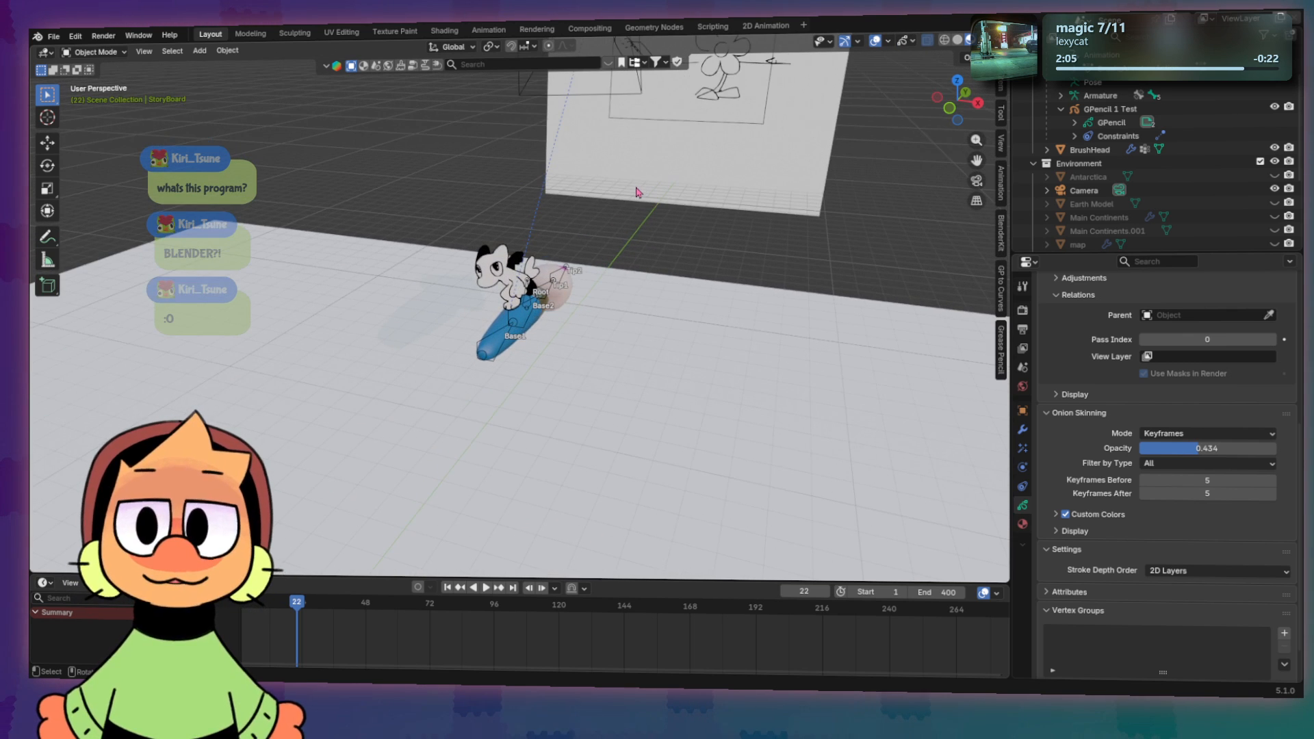
scroll(637, 192, up, 2)
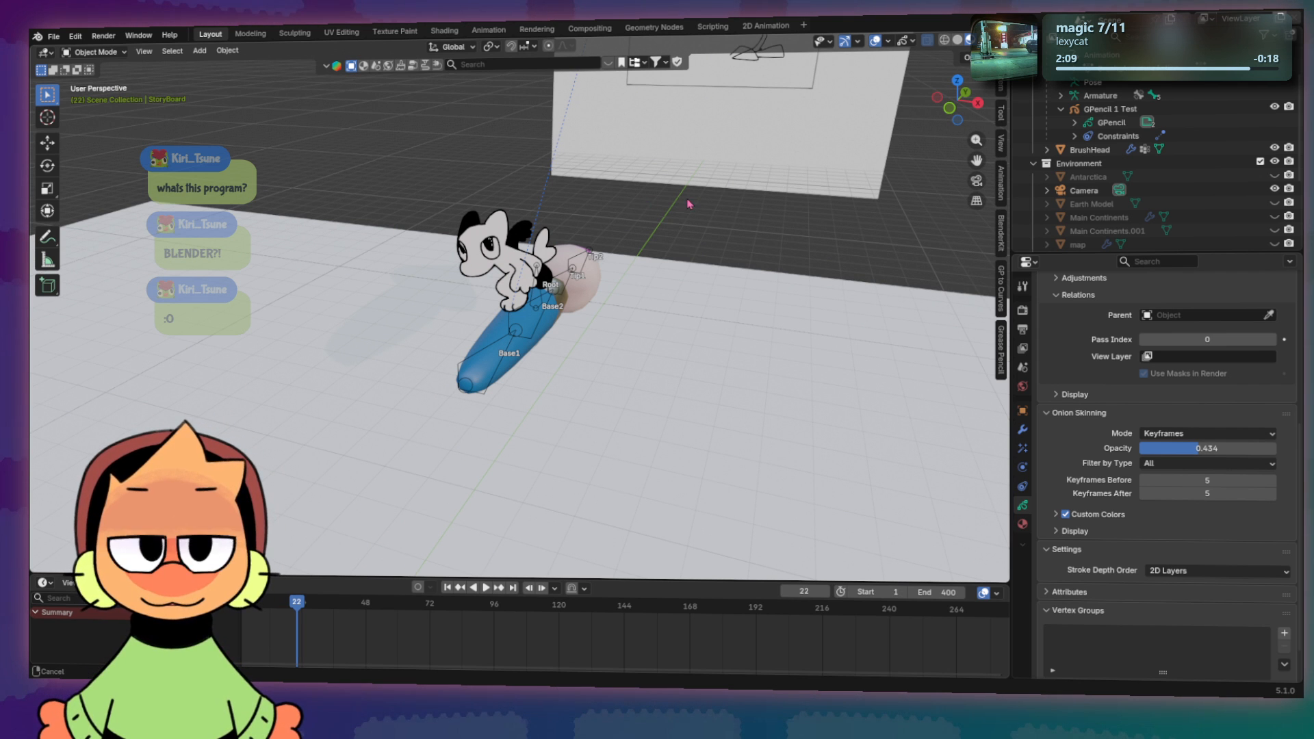
scroll(689, 204, up, 6)
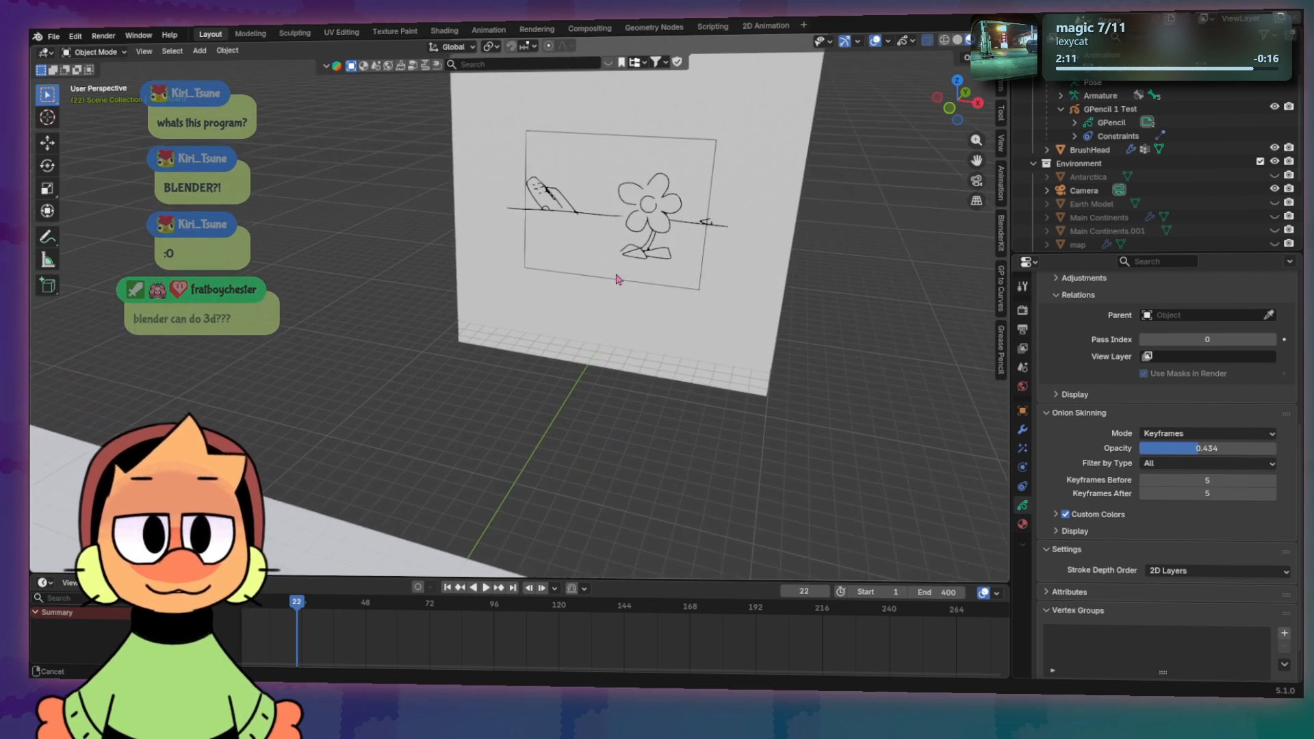
mouse_move(616, 280)
middle_down()
mouse_move(660, 229)
mouse_move(672, 244)
mouse_move(567, 336)
mouse_move(622, 305)
mouse_move(544, 295)
mouse_move(517, 311)
middle_up()
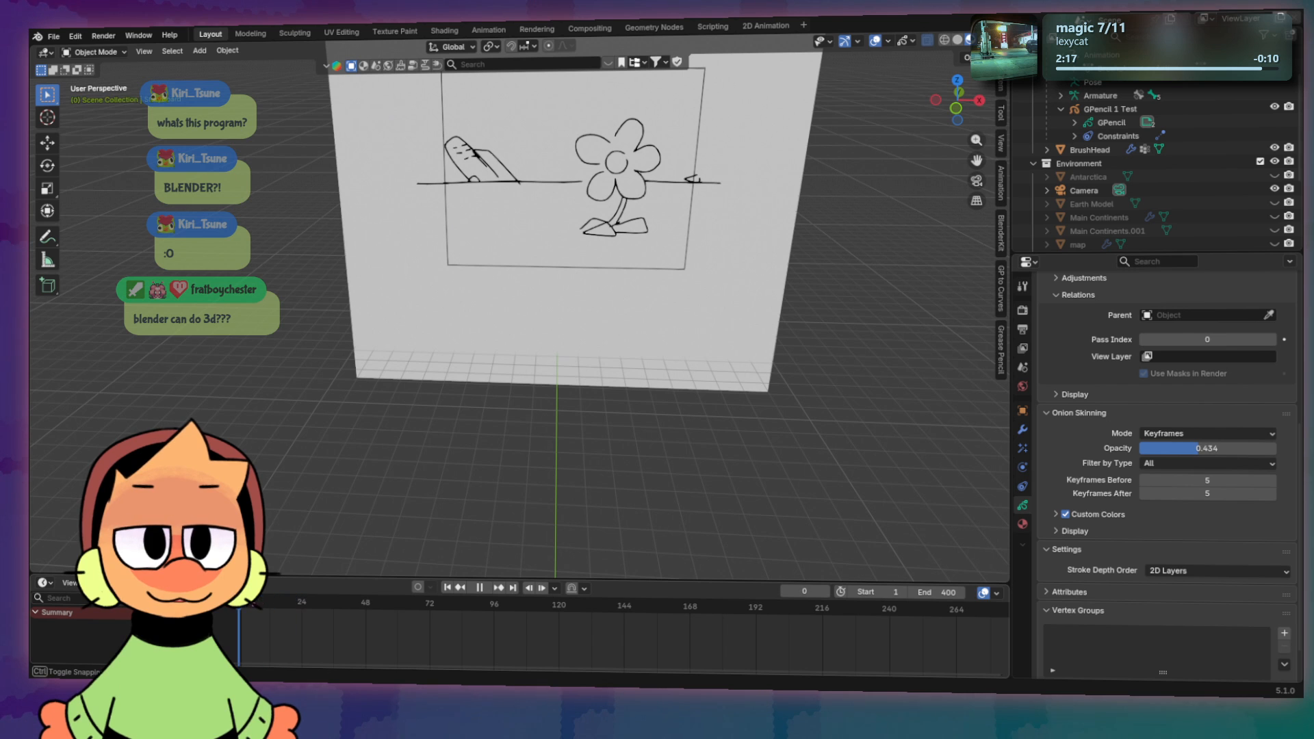
Step: Scrub the storyboard forward to frame 196 and back to frame 0, viewing its plane within the 3D scene
mouse_move(239, 629)
mouse_down()
mouse_move(415, 629)
mouse_move(829, 690)
mouse_move(953, 681)
mouse_move(289, 674)
mouse_move(954, 678)
mouse_move(288, 654)
mouse_move(631, 606)
mouse_move(950, 609)
mouse_move(767, 606)
mouse_up()
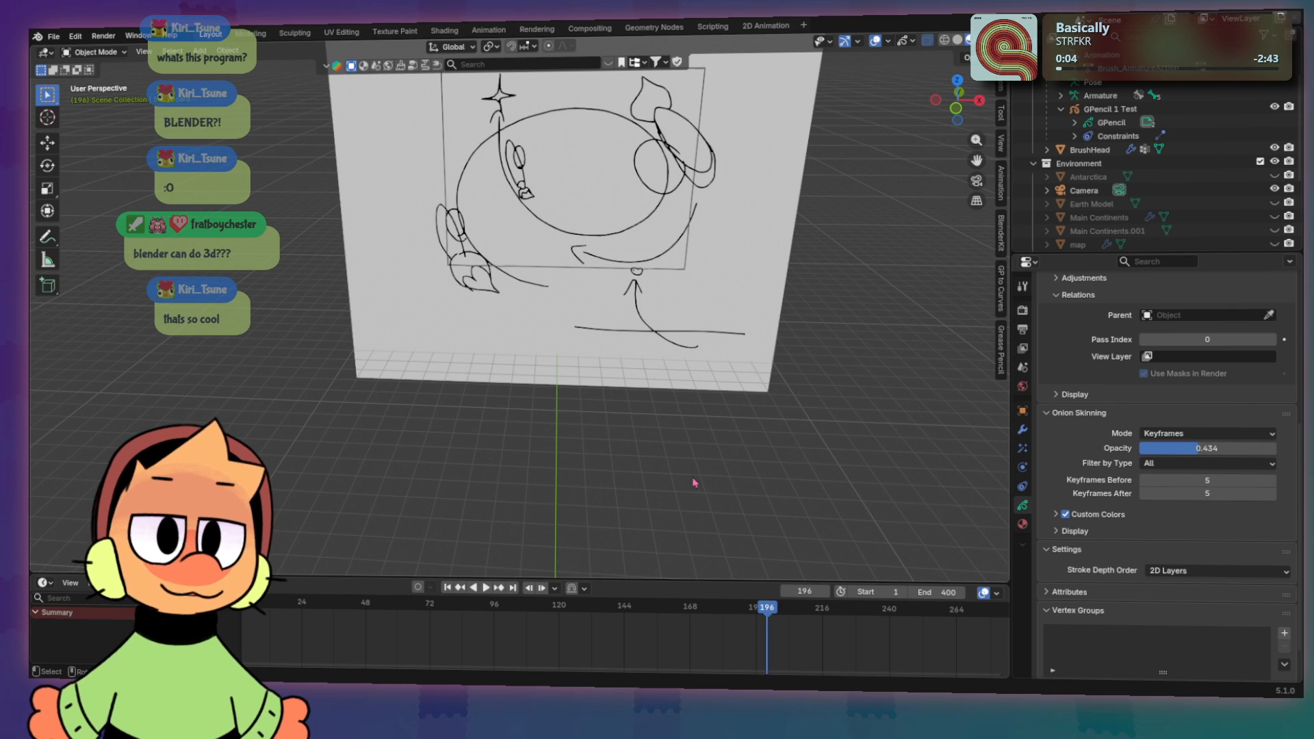
middle_drag(690, 478, 637, 402)
scroll(637, 402, down, 6)
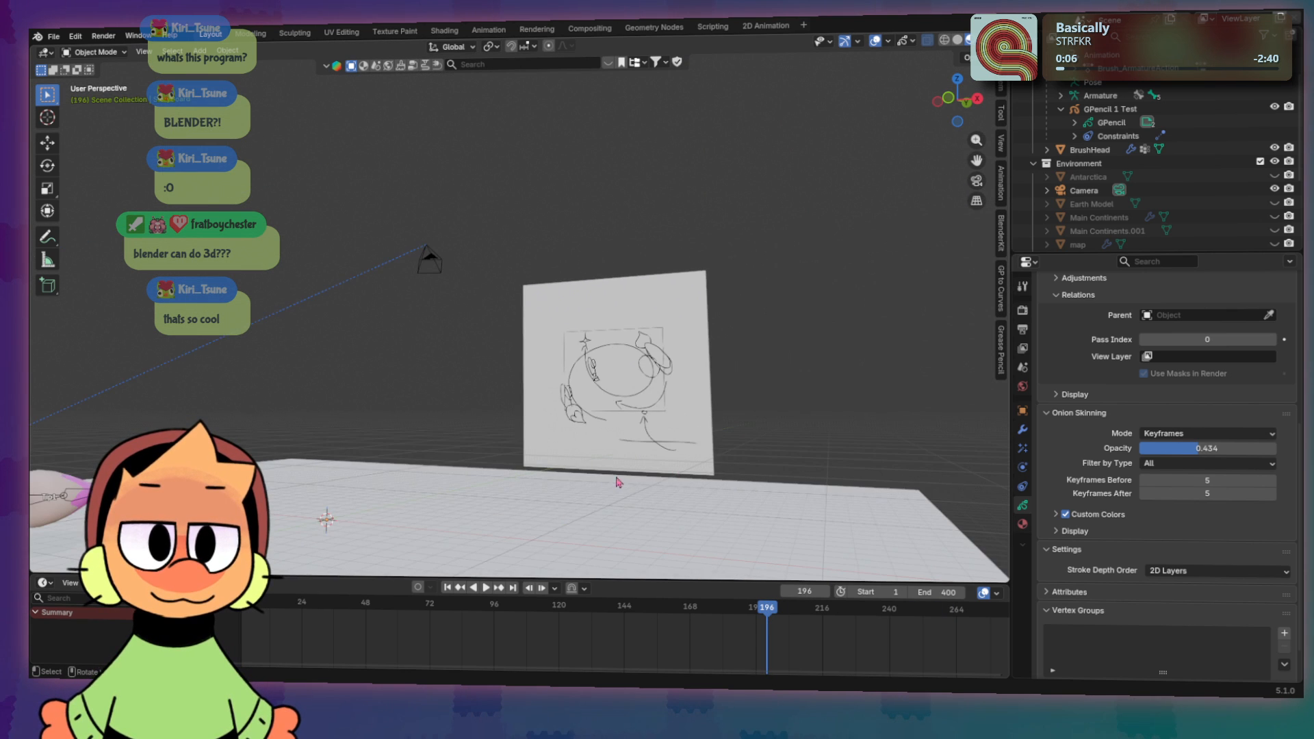
mouse_move(618, 514)
middle_down()
mouse_move(409, 447)
mouse_move(441, 454)
mouse_move(426, 463)
middle_up()
mouse_move(703, 608)
mouse_down()
mouse_move(248, 624)
mouse_move(856, 611)
mouse_move(239, 611)
mouse_up()
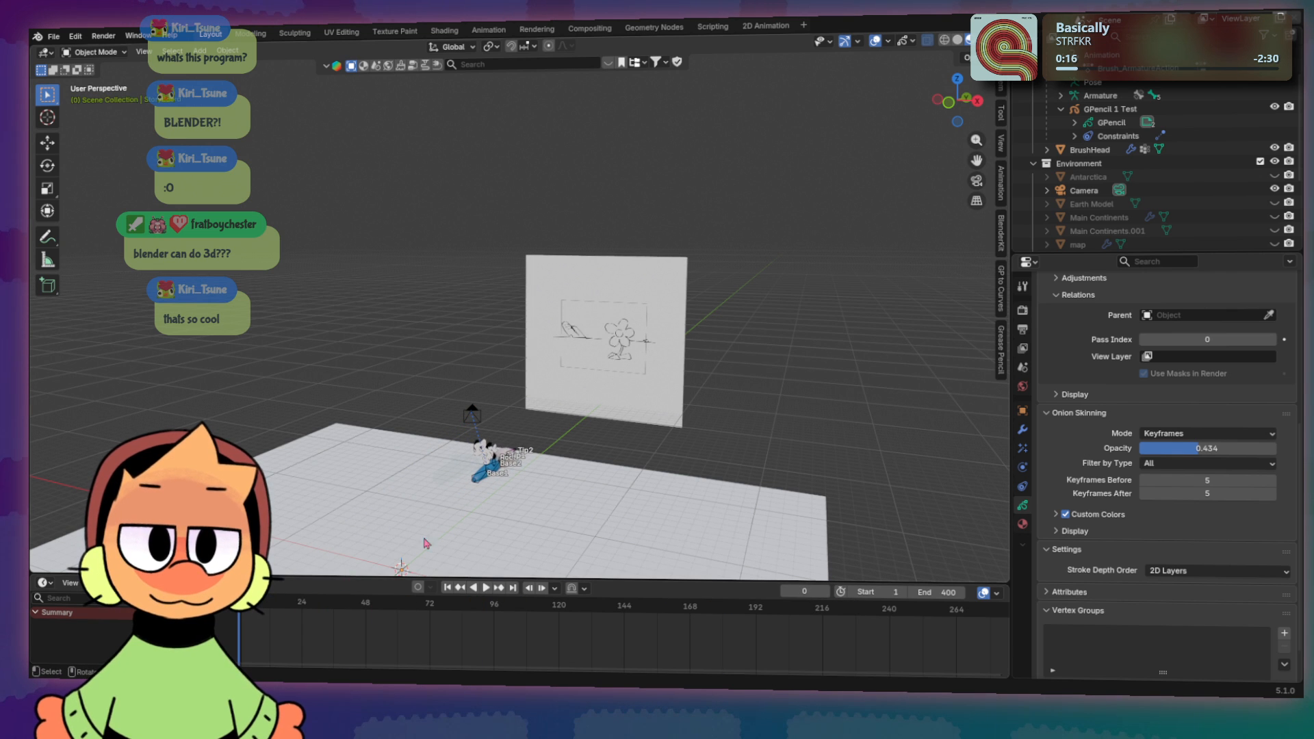
Step: Examine the Grease Pencil character and blue brush rig up close and in relation to the storyboard plane
scroll(478, 516, up, 4)
shift+middle_drag(478, 516, 528, 215)
scroll(563, 206, up, 3)
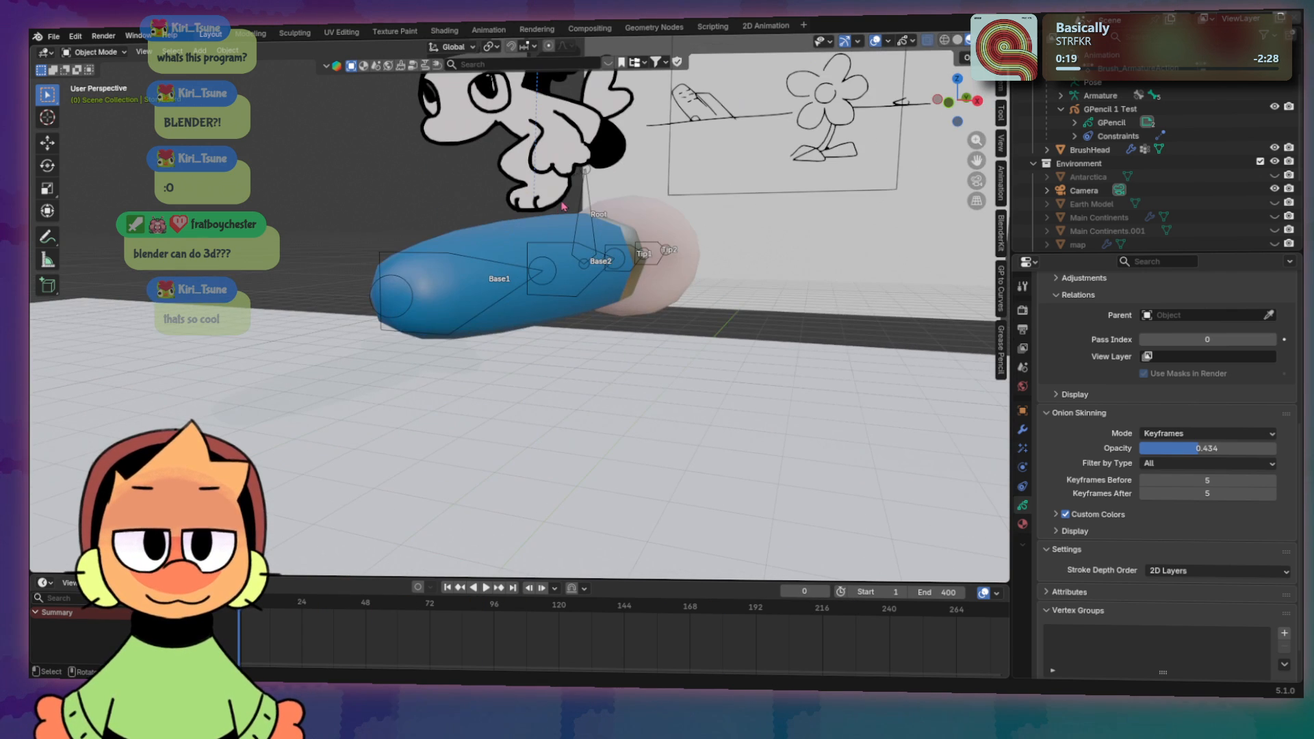
scroll(562, 206, down, 5)
mouse_move(654, 332)
middle_down()
mouse_move(851, 320)
mouse_move(654, 329)
mouse_move(629, 363)
middle_up()
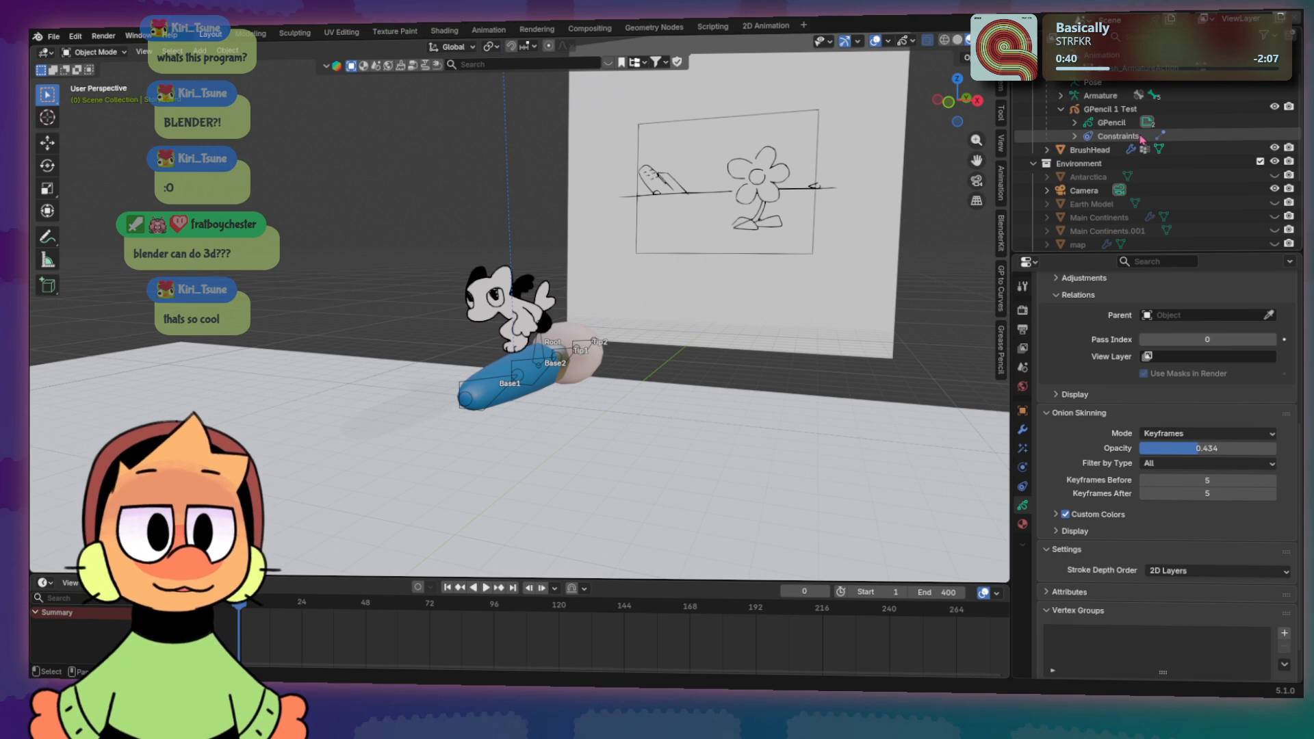
scroll(1287, 137, up, 2)
scroll(1299, 137, up, 2)
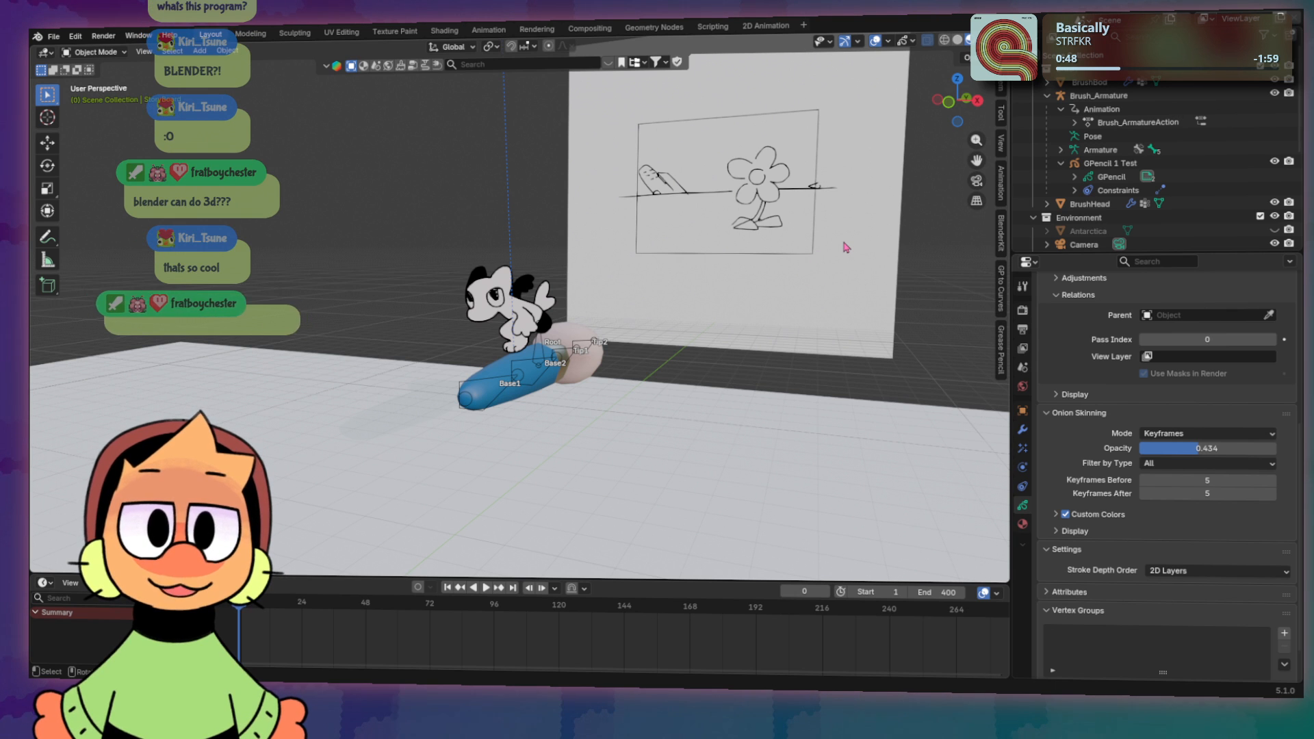
scroll(836, 249, down, 4)
scroll(831, 247, up, 2)
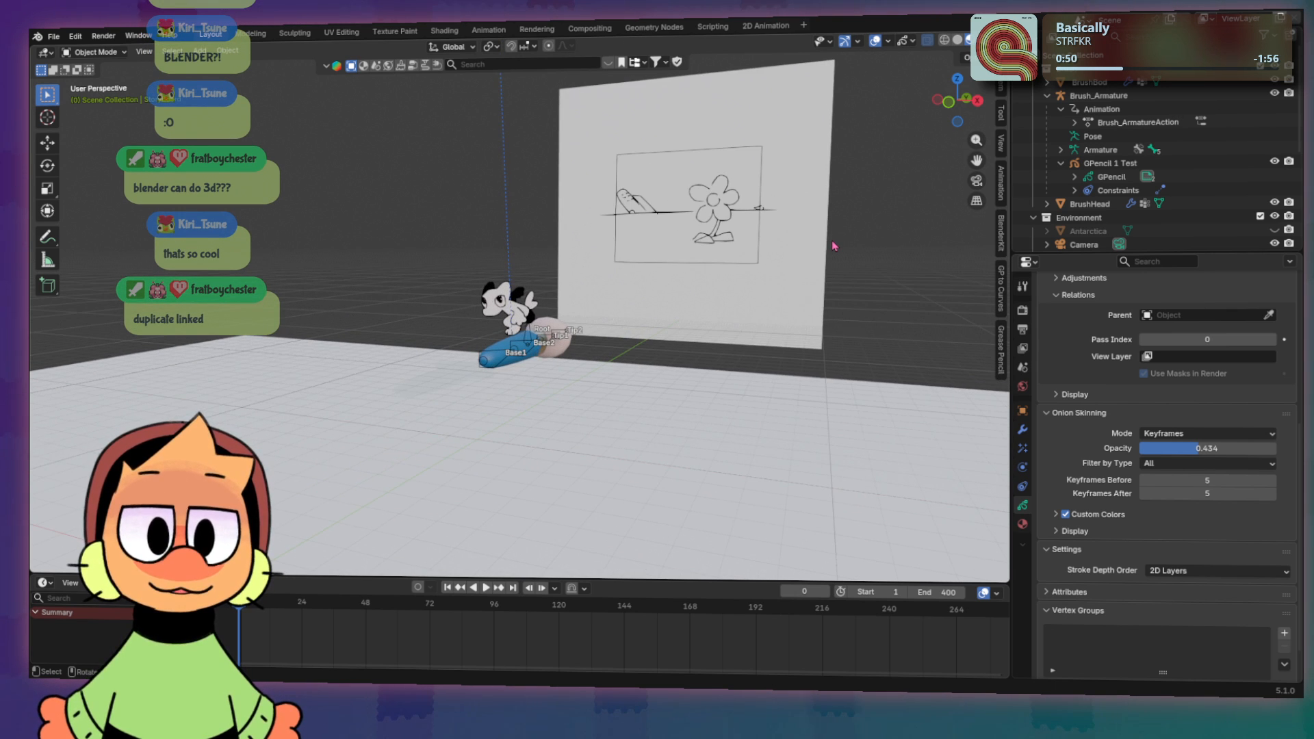
scroll(832, 240, down, 2)
scroll(833, 240, up, 5)
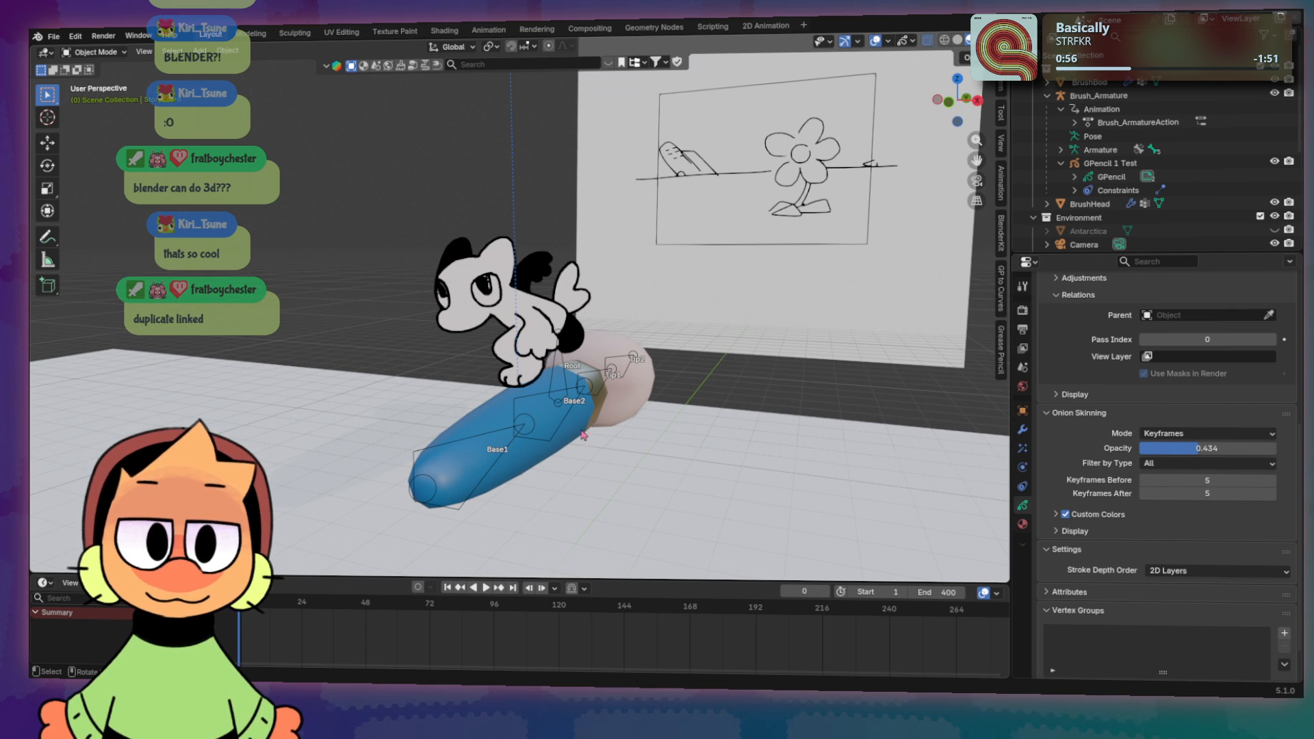
scroll(600, 421, down, 6)
scroll(583, 339, up, 2)
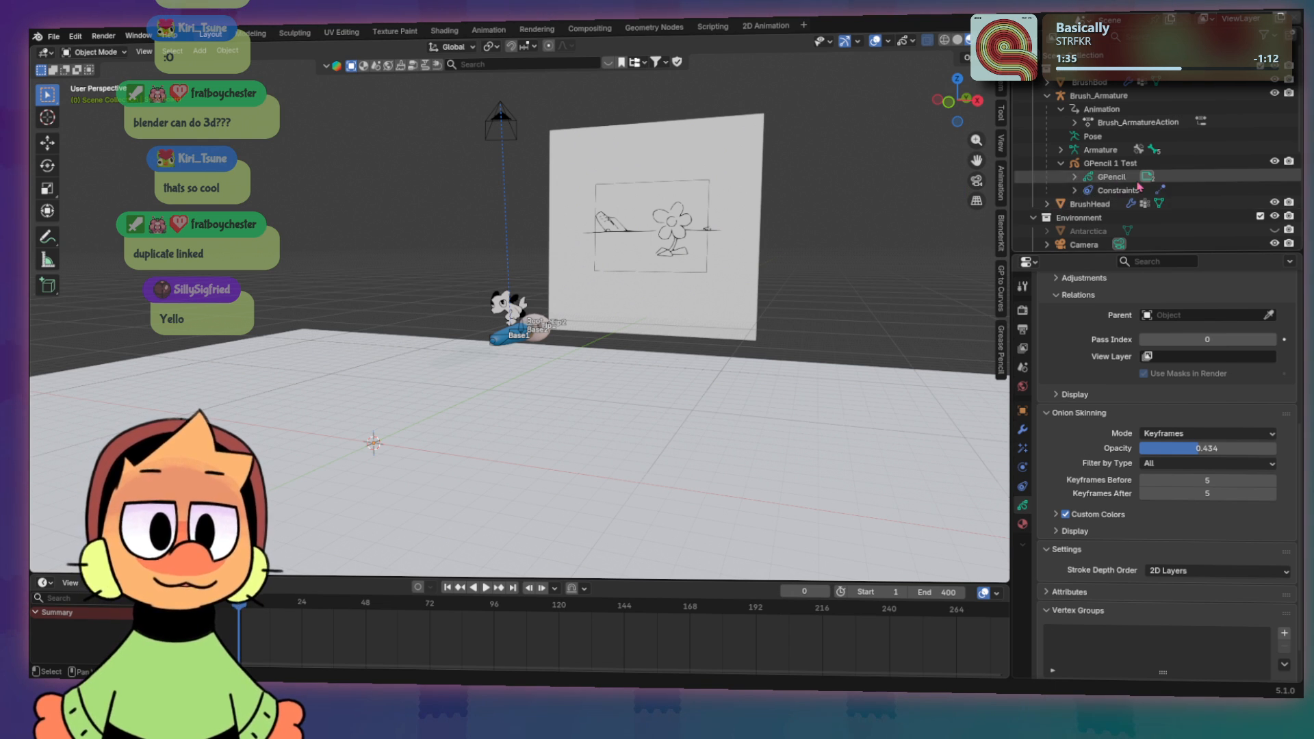
Step: Select the GPencil 1 Test object under the brush armature to show its Grease Pencil layers
click(1114, 151)
click(1110, 163)
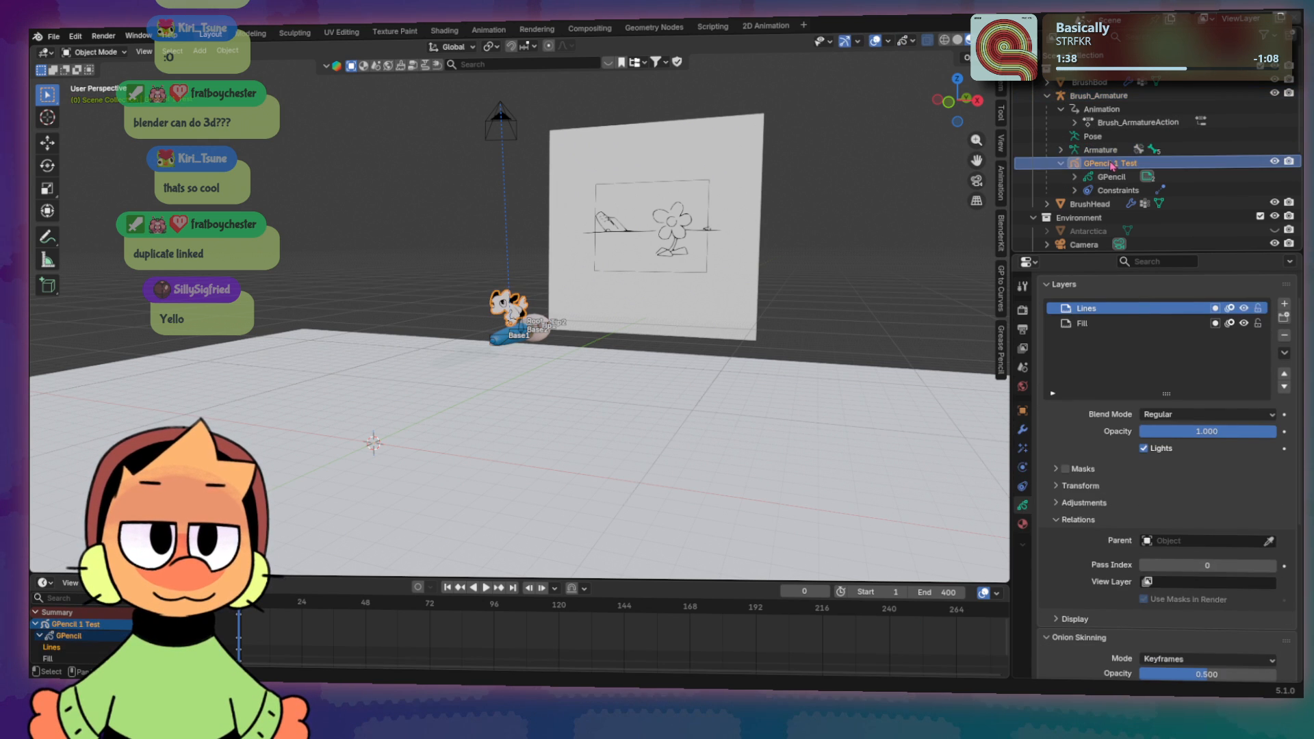
click(1114, 150)
click(1110, 164)
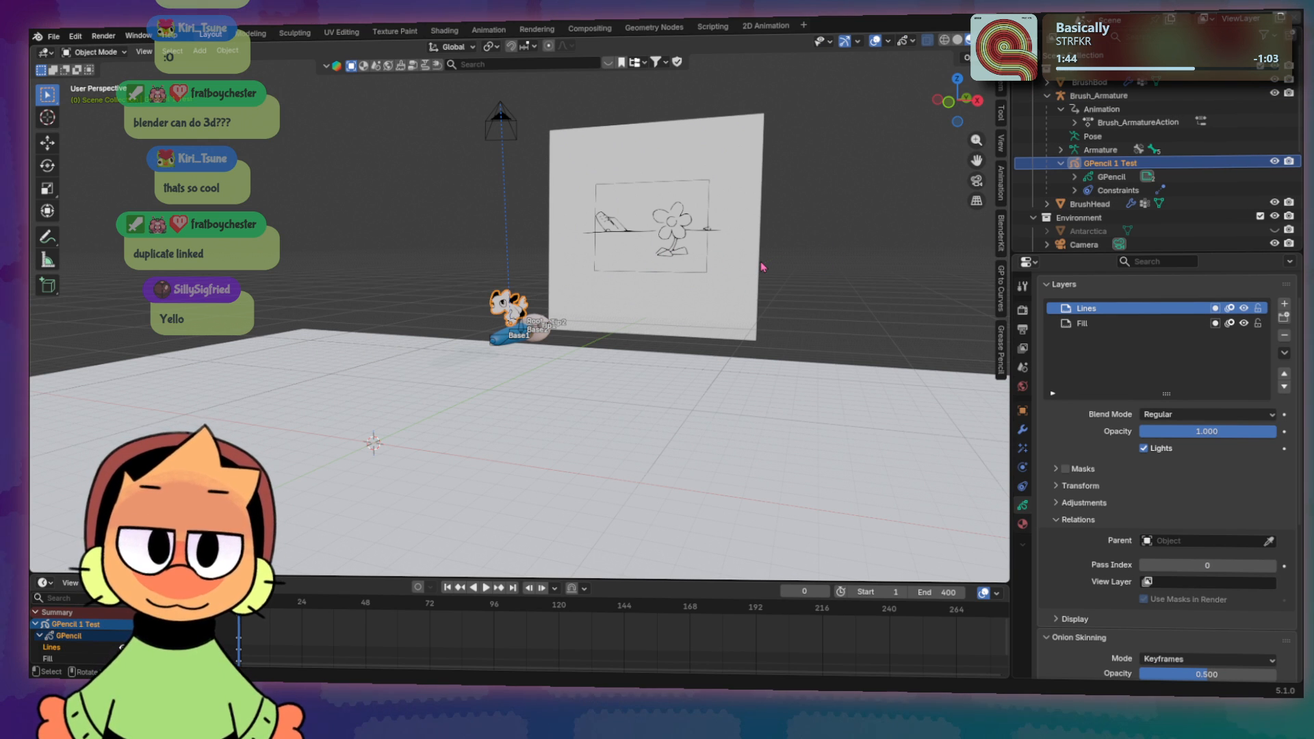
Step: Add a new Grease Pencil object of type Stroke to the scene
click(1115, 177)
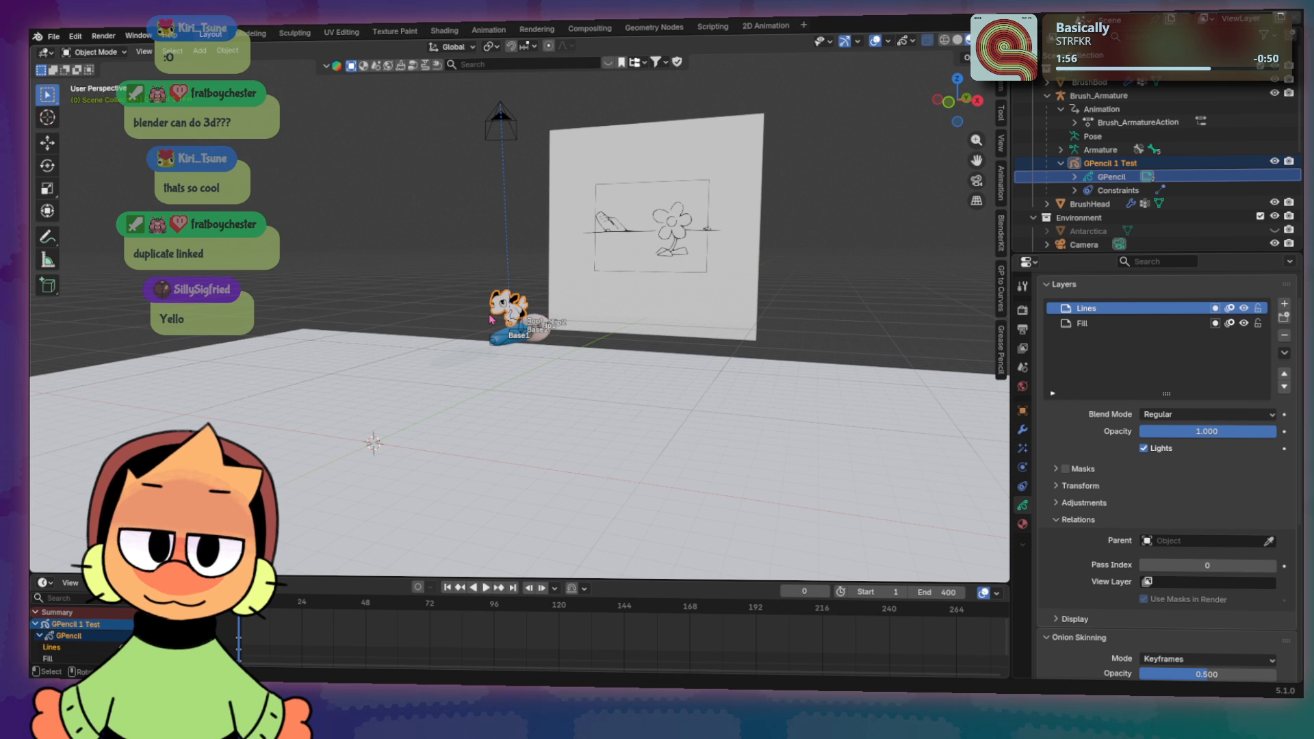
key(shift+a)
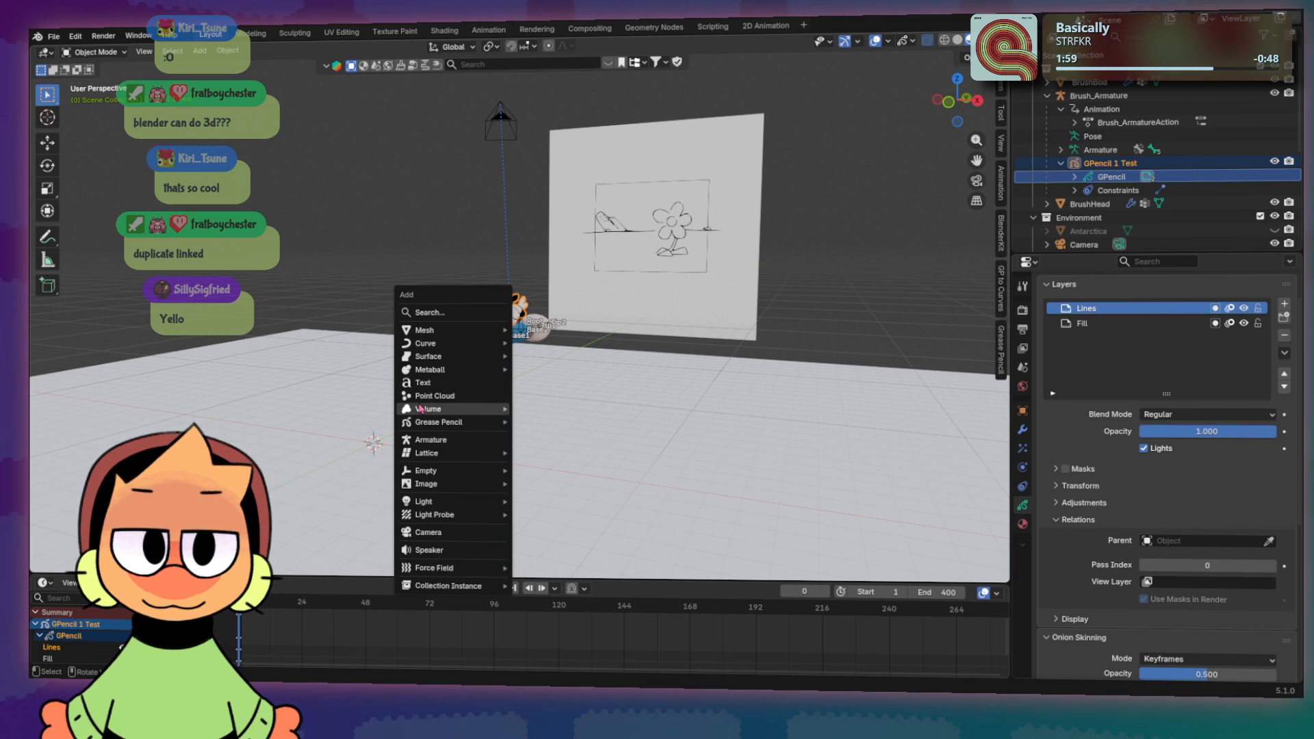
mouse_move(438, 424)
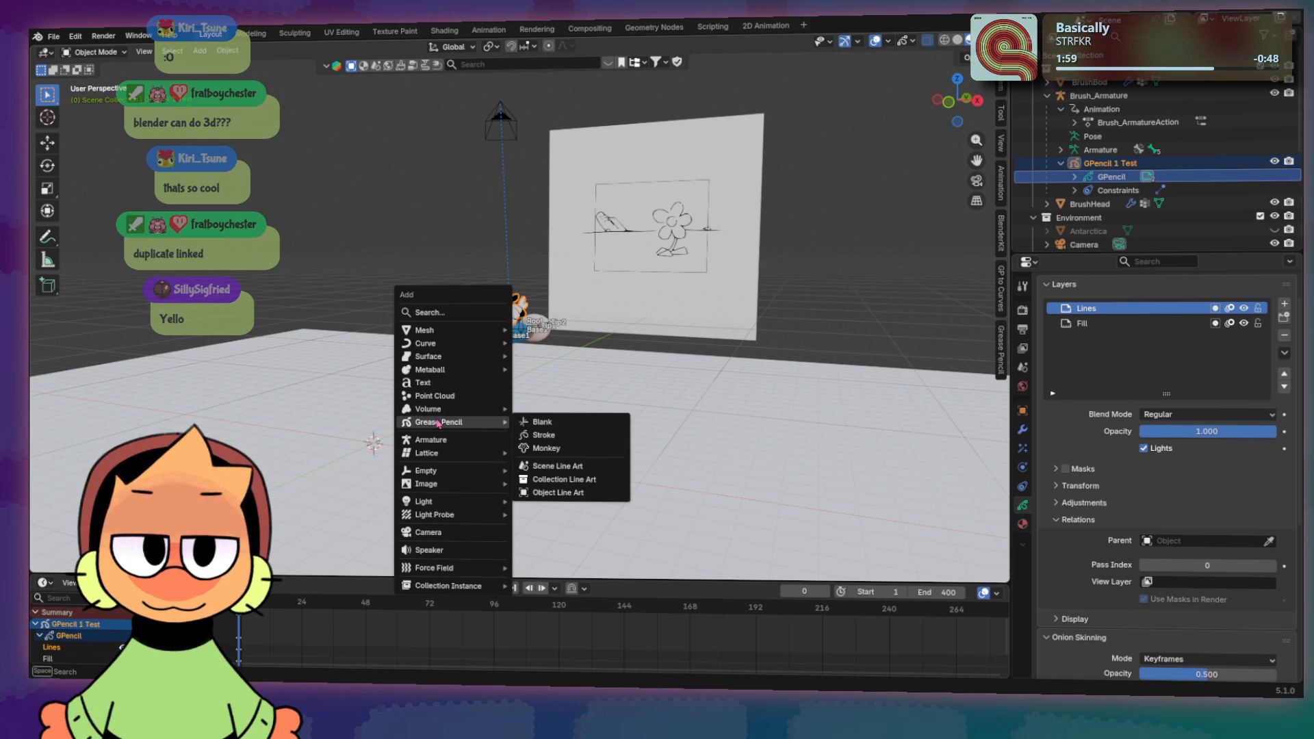
click(544, 436)
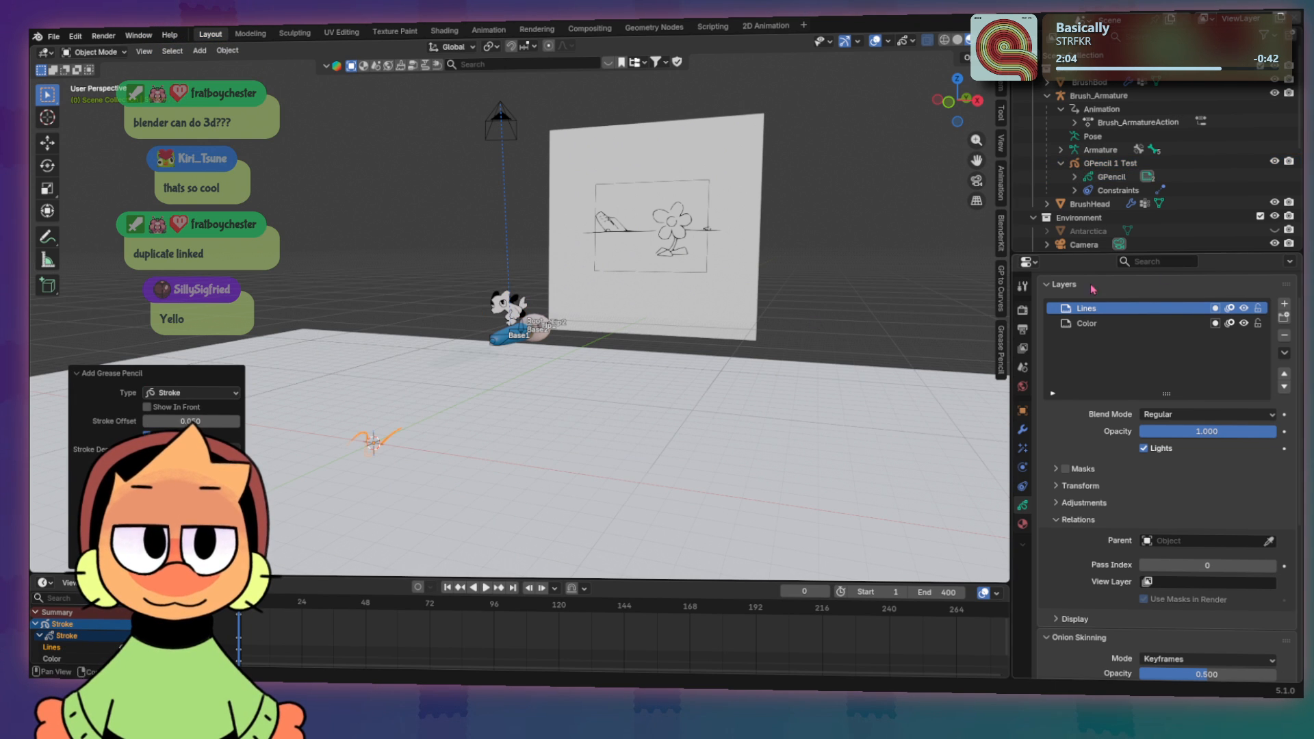
scroll(1117, 227, down, 10)
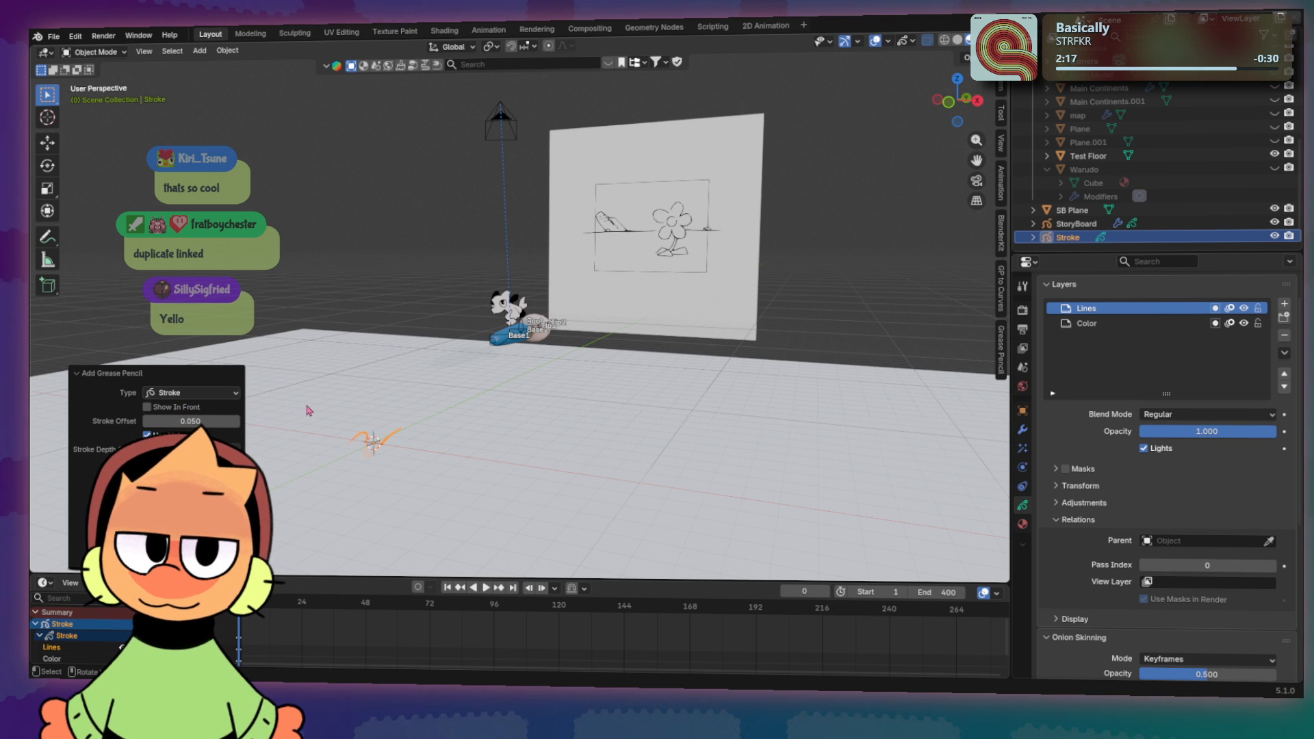
Step: Examine the new stroke's placement in the scene relative to the character and the storyboard plane
mouse_move(348, 436)
middle_down()
mouse_move(334, 453)
mouse_move(367, 446)
mouse_move(364, 499)
mouse_move(364, 437)
middle_up()
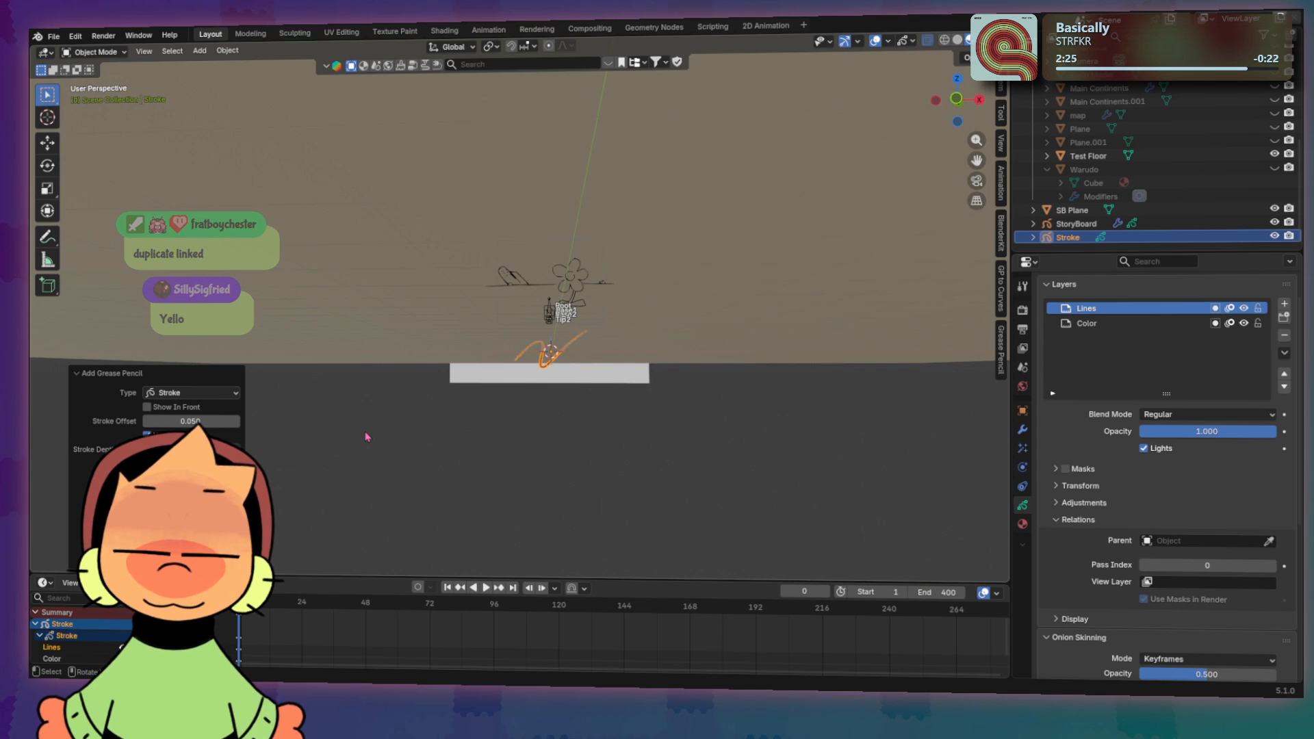
scroll(567, 328, up, 5)
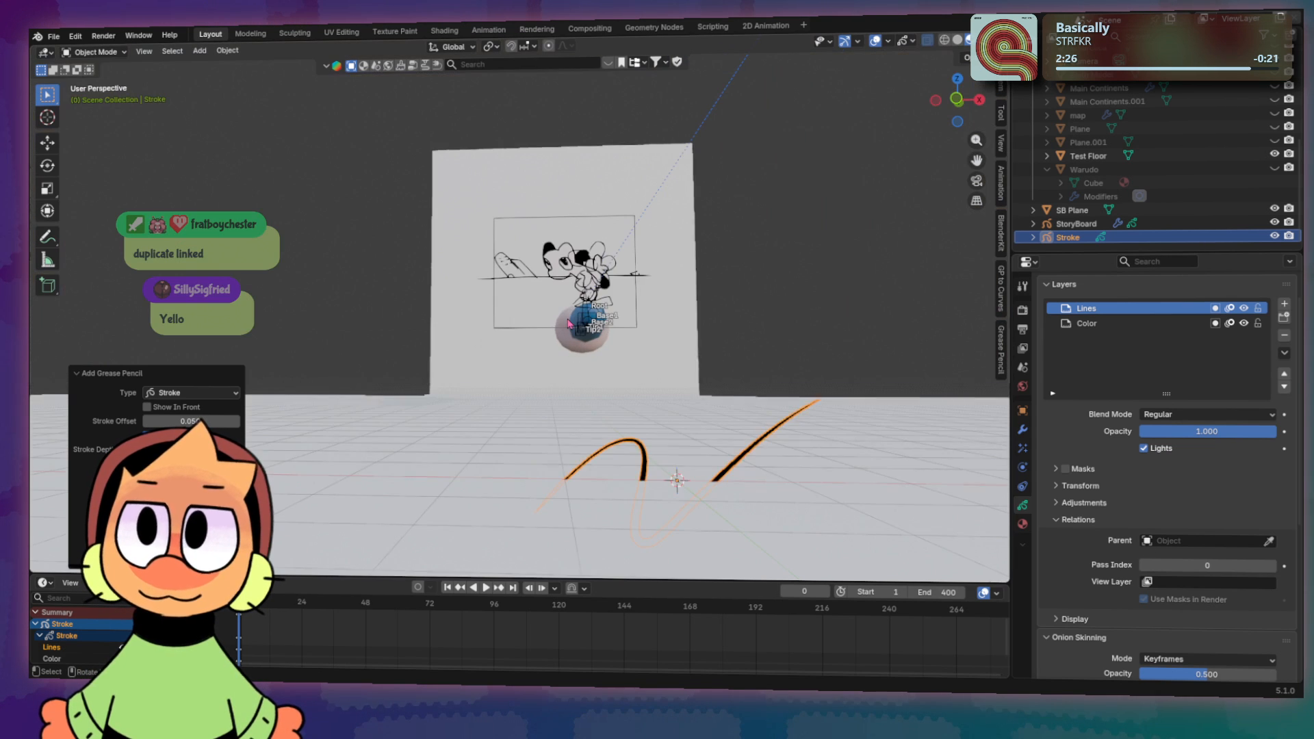
scroll(671, 373, down, 2)
scroll(675, 375, up, 2)
scroll(801, 387, down, 2)
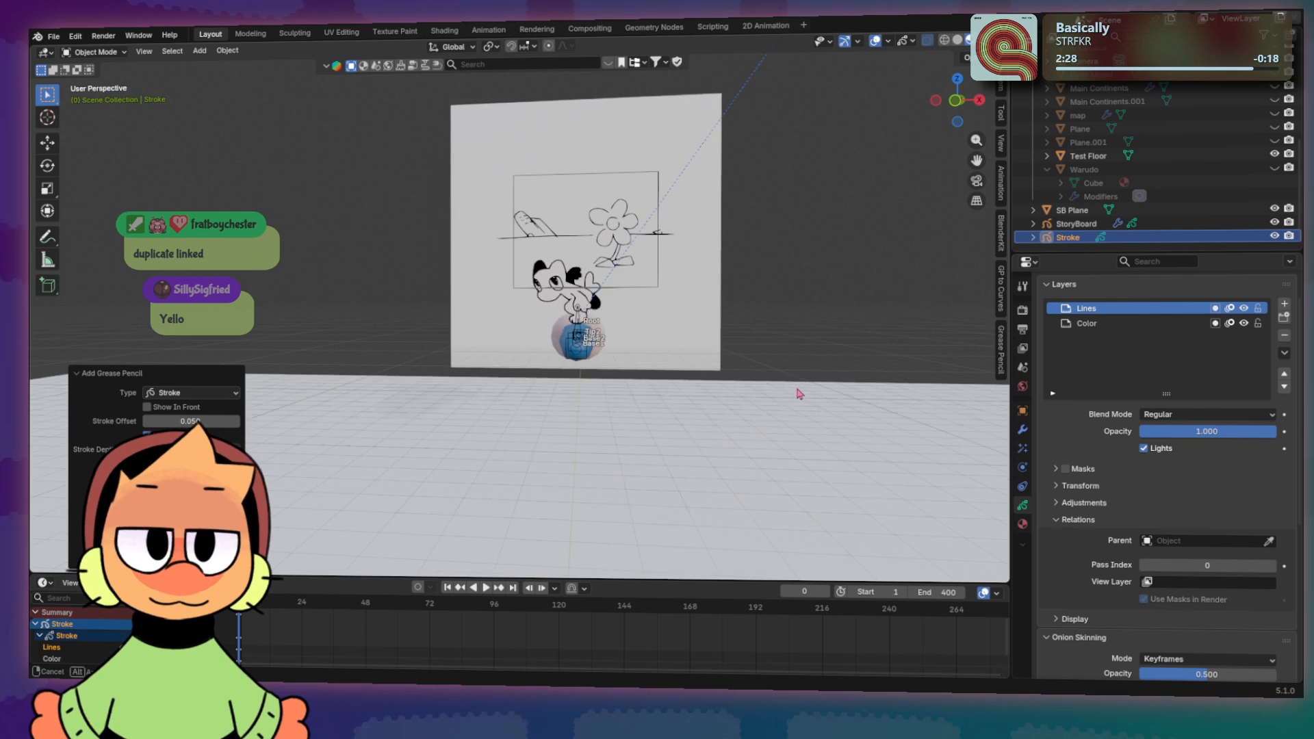
scroll(753, 384, up, 3)
scroll(712, 380, down, 3)
scroll(700, 375, up, 3)
scroll(700, 375, down, 3)
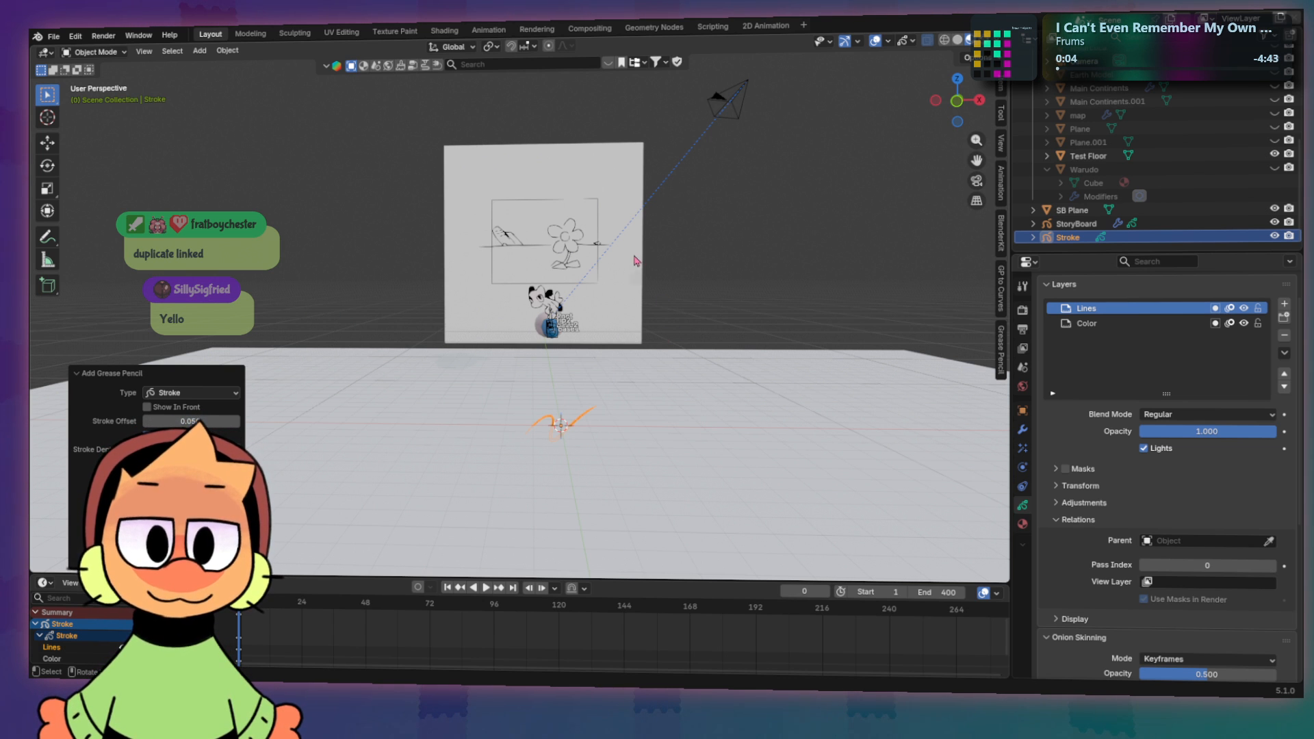
click(746, 258)
scroll(681, 430, up, 2)
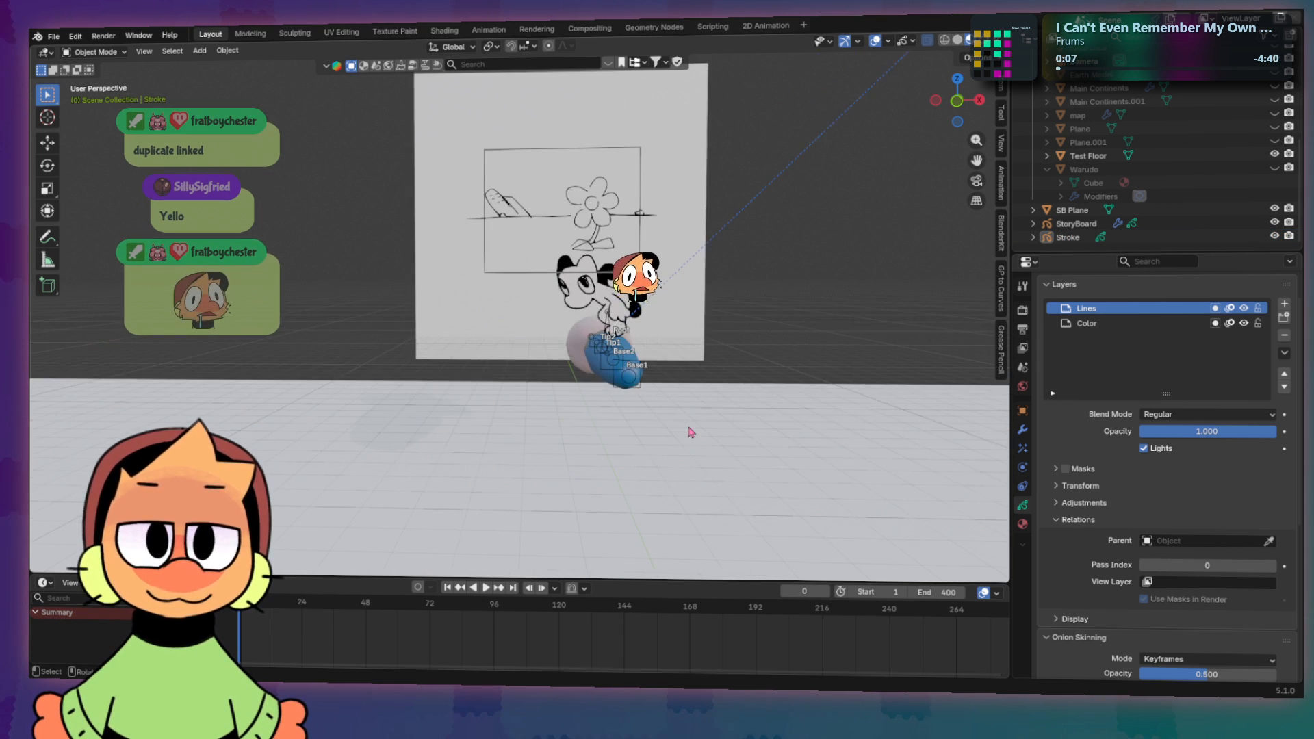
scroll(692, 452, down, 2)
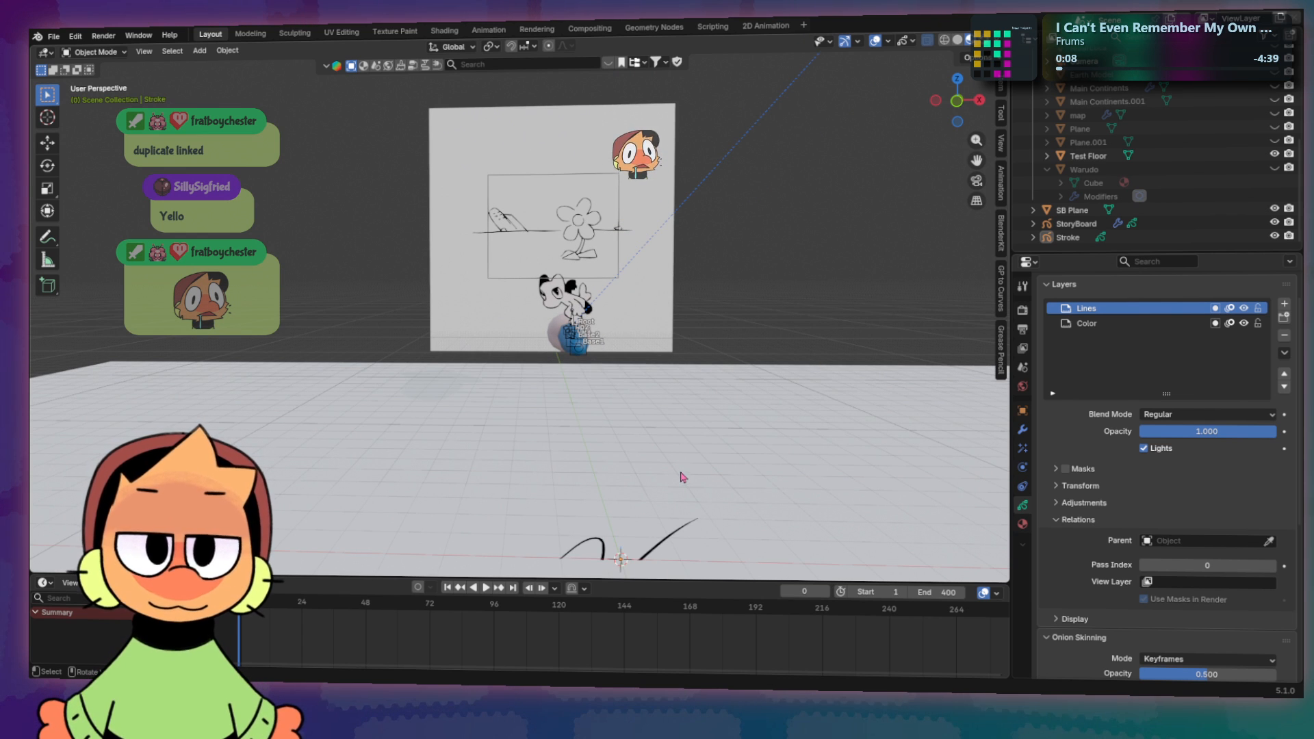
middle_drag(681, 477, 630, 374)
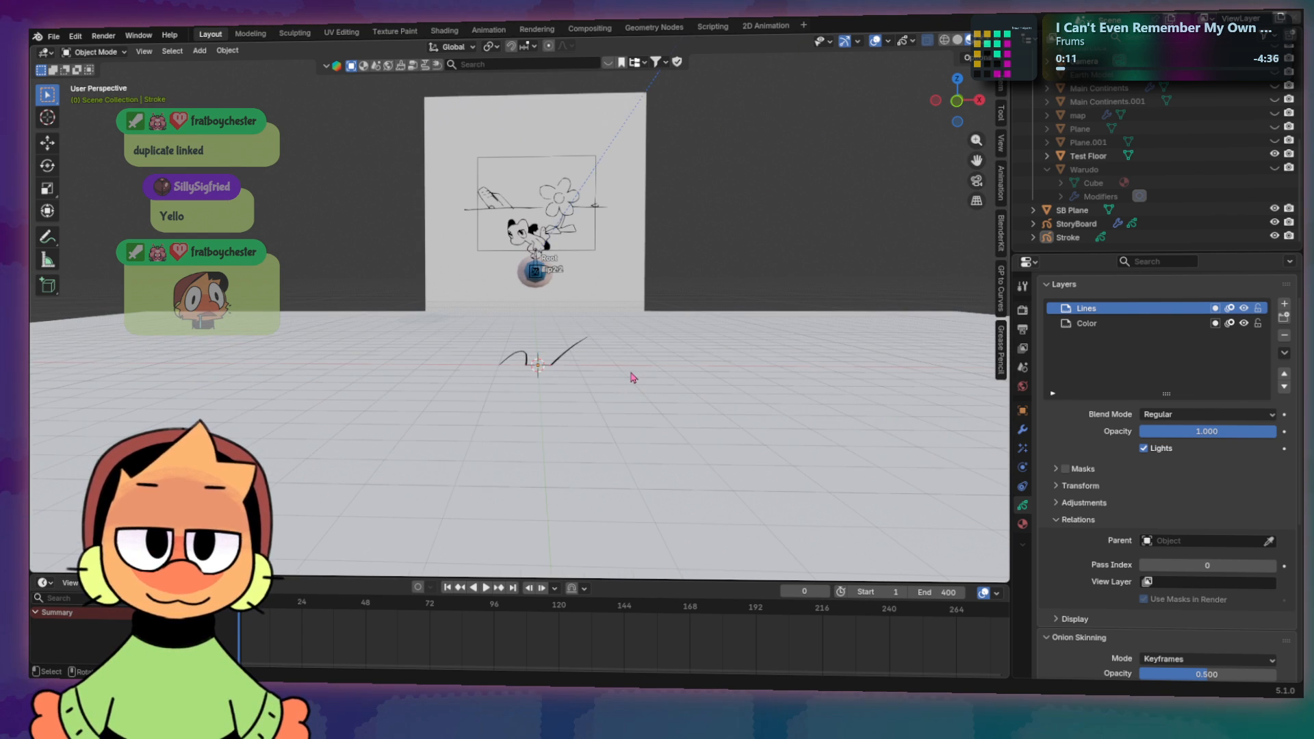
Step: Select the Stroke object and look through its object and ID Data operations
click(1051, 238)
right_click(1051, 237)
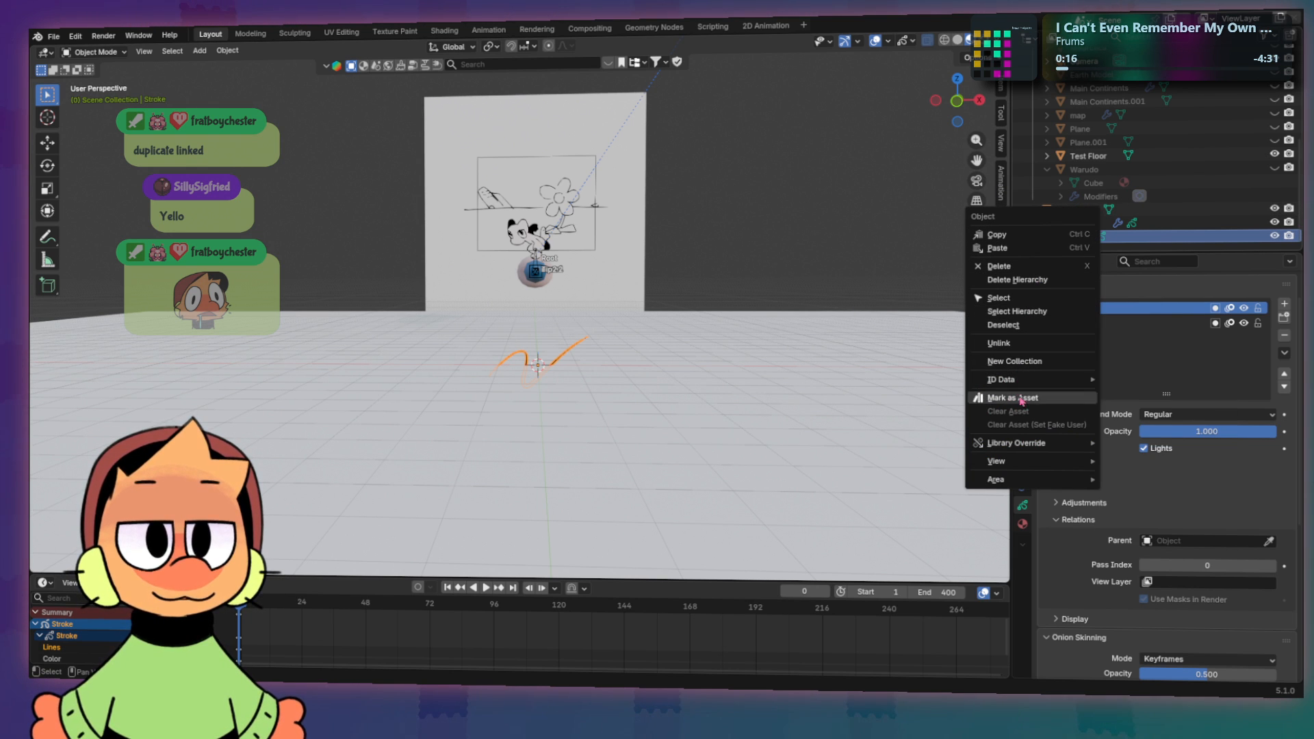
click(1130, 242)
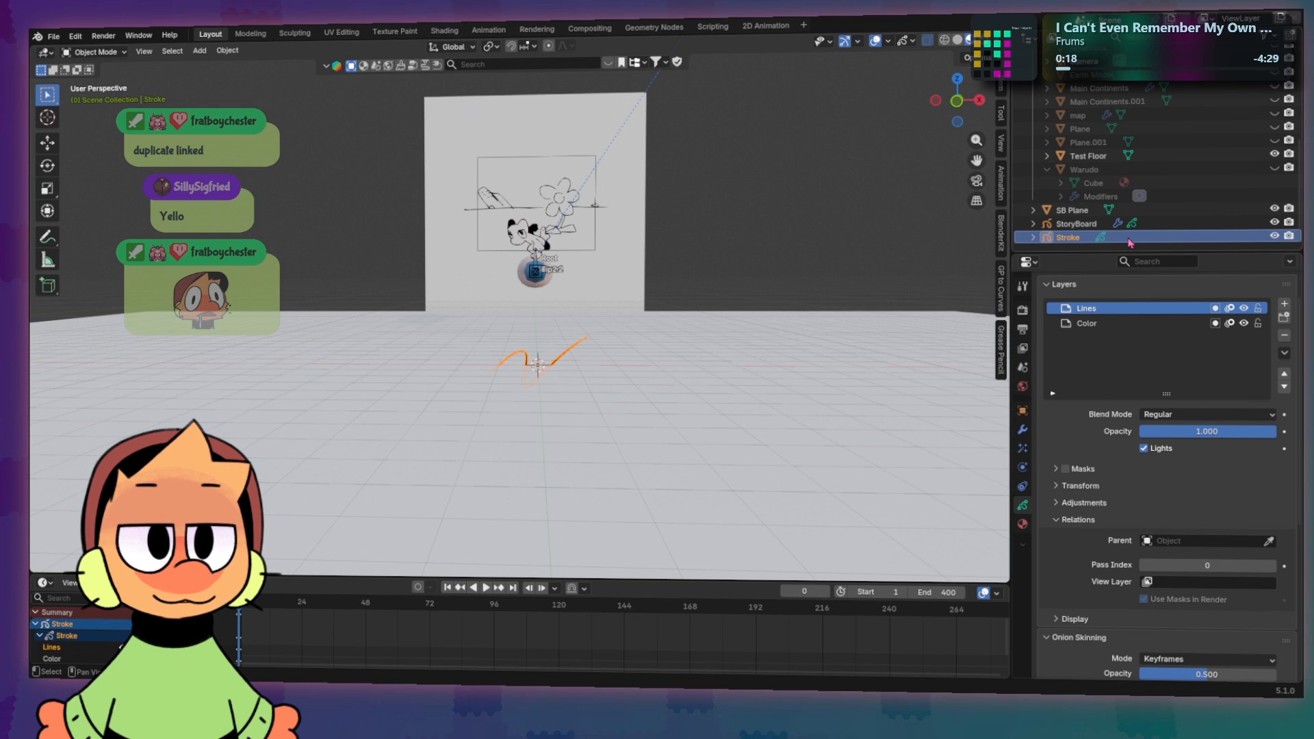
right_click(1164, 237)
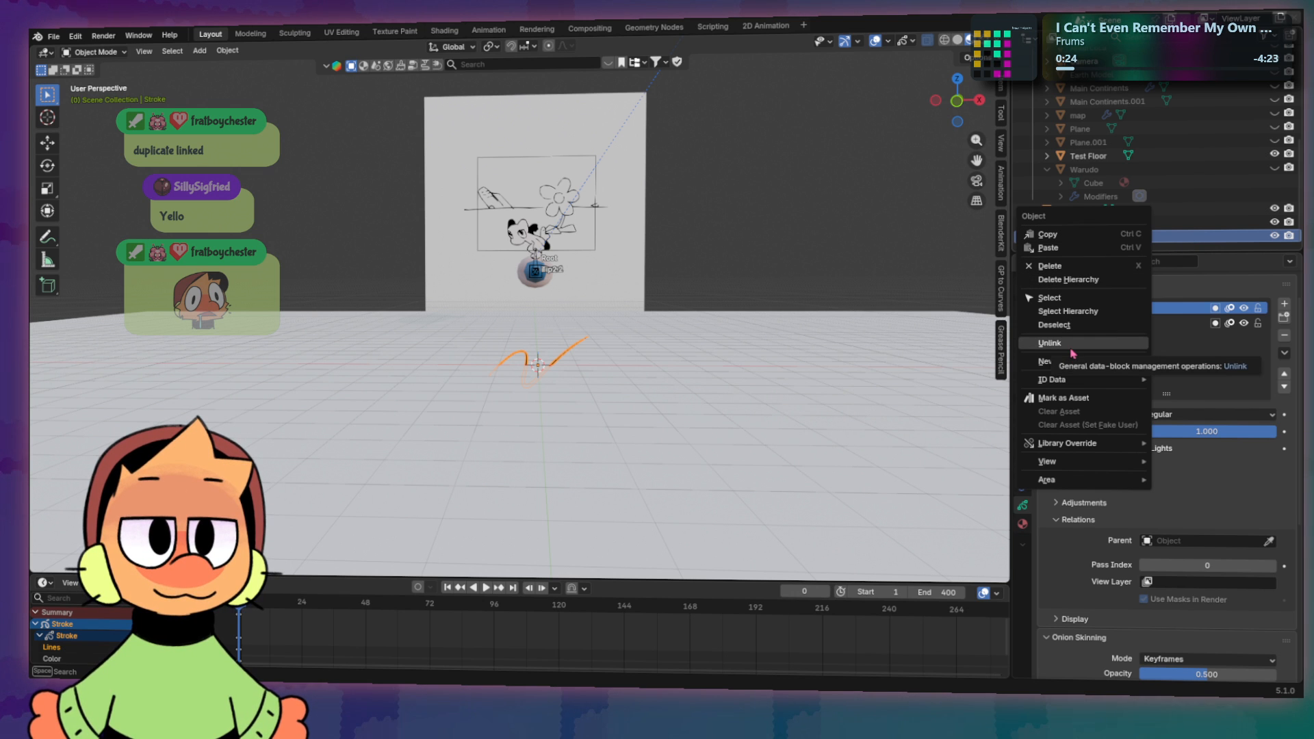
mouse_move(1098, 383)
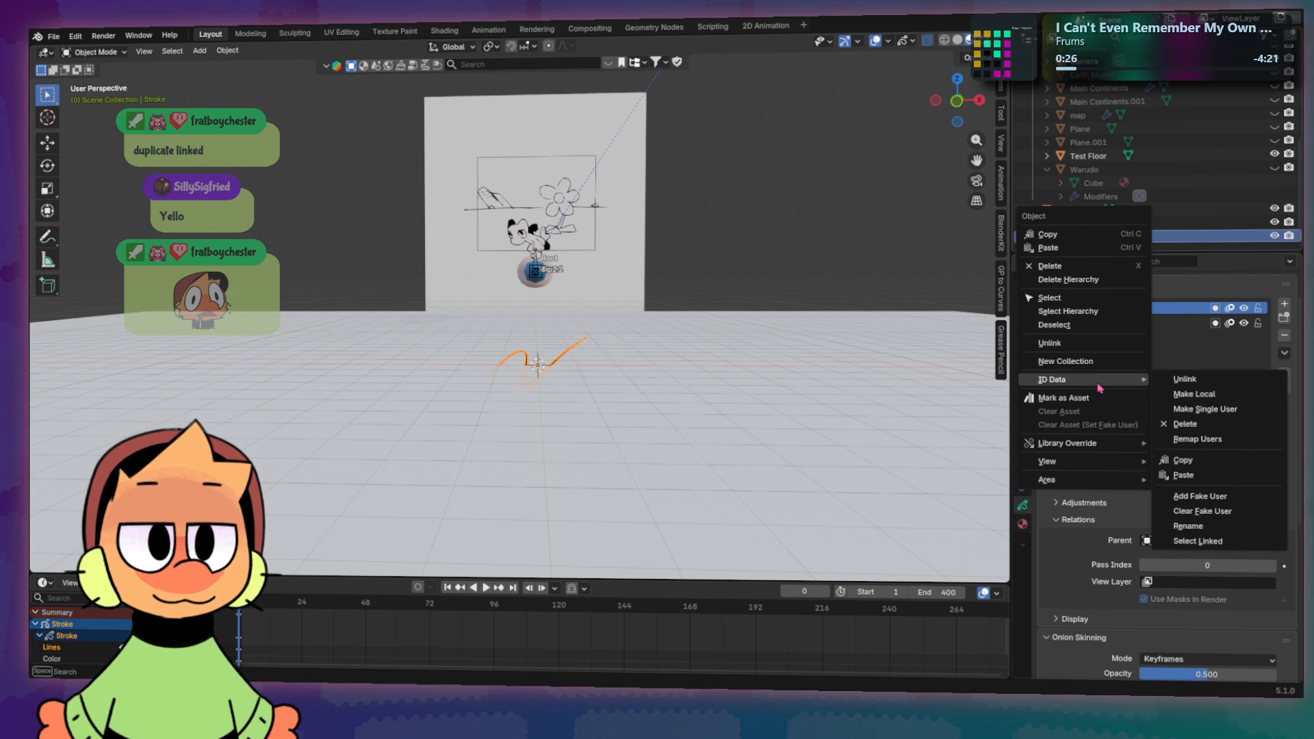
click(1210, 251)
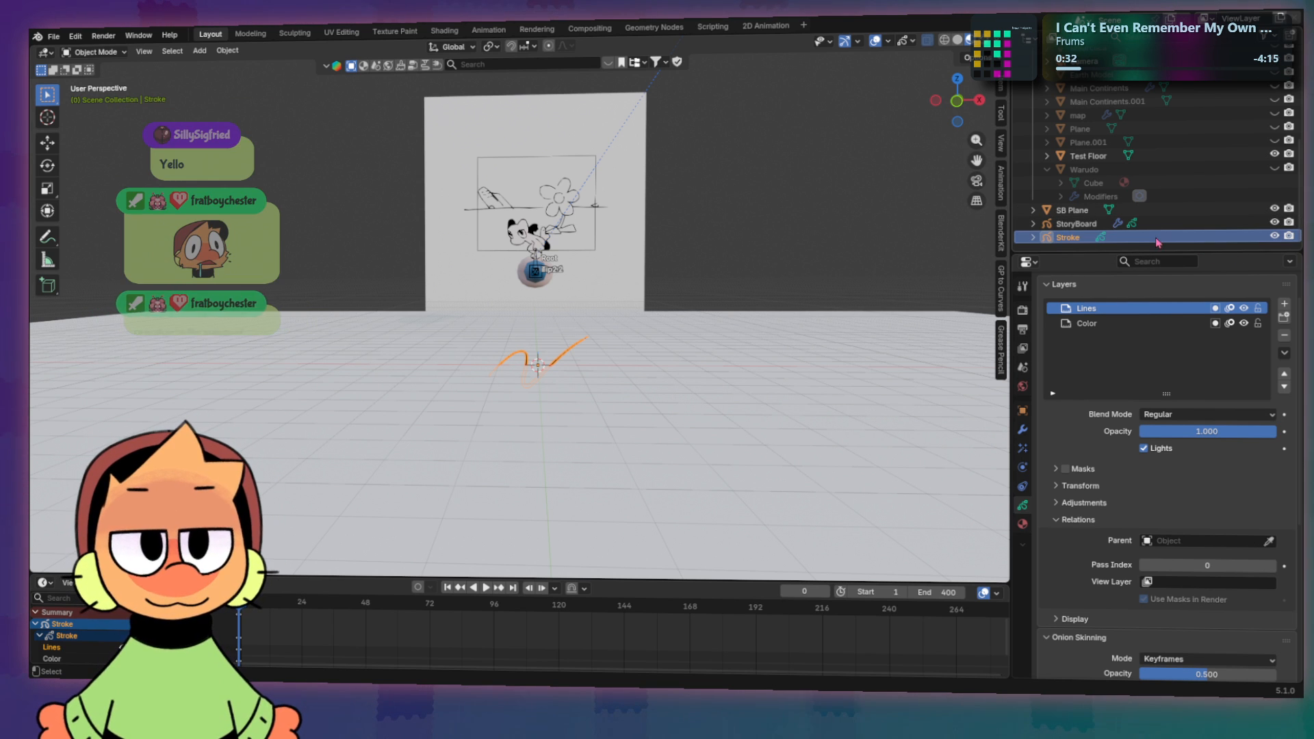
Step: Paste a copy of the Stroke object and delete that copy
scroll(1195, 209, up, 5)
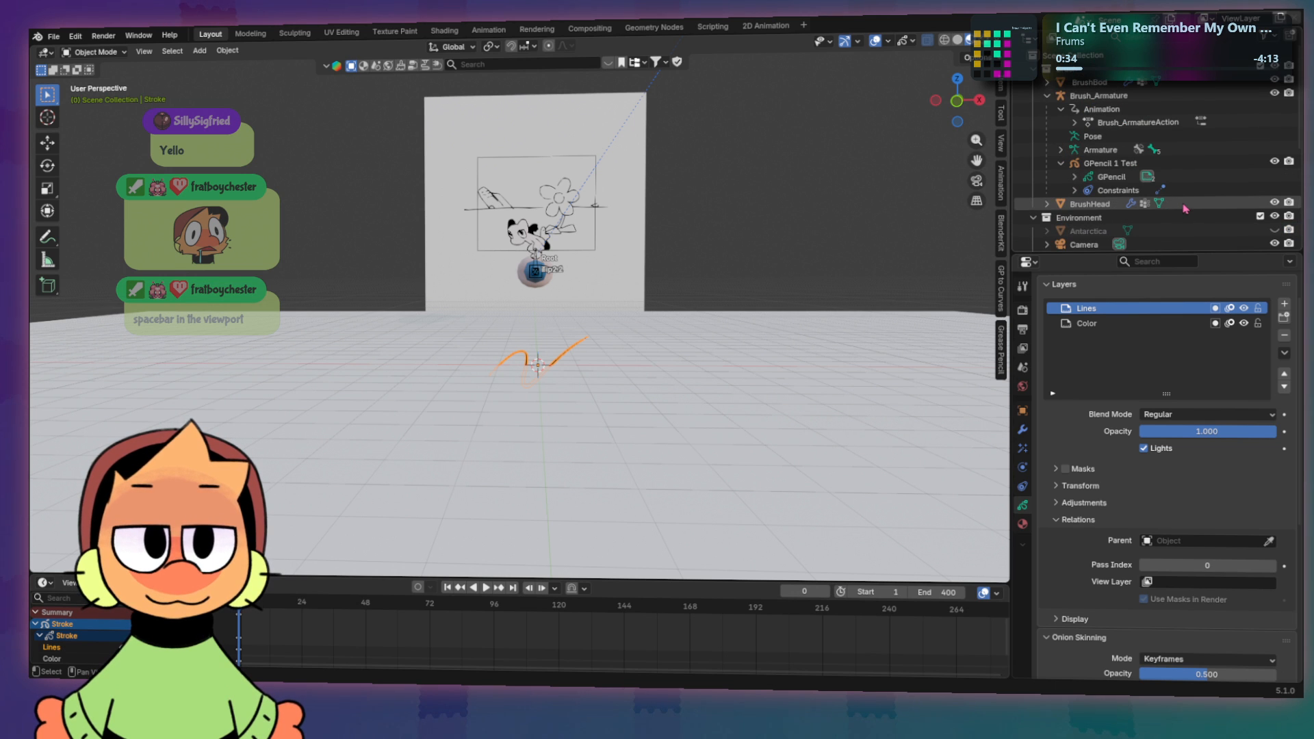
scroll(1185, 208, down, 5)
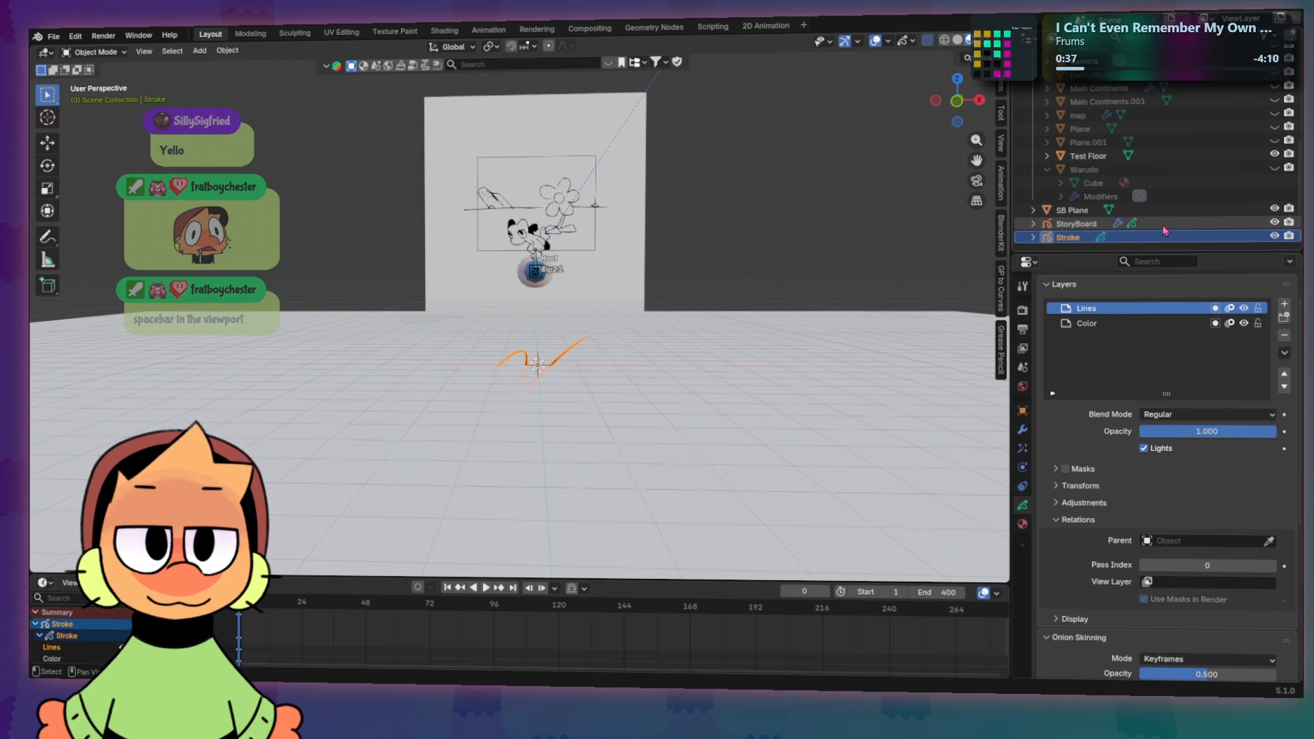
key(ctrl+v)
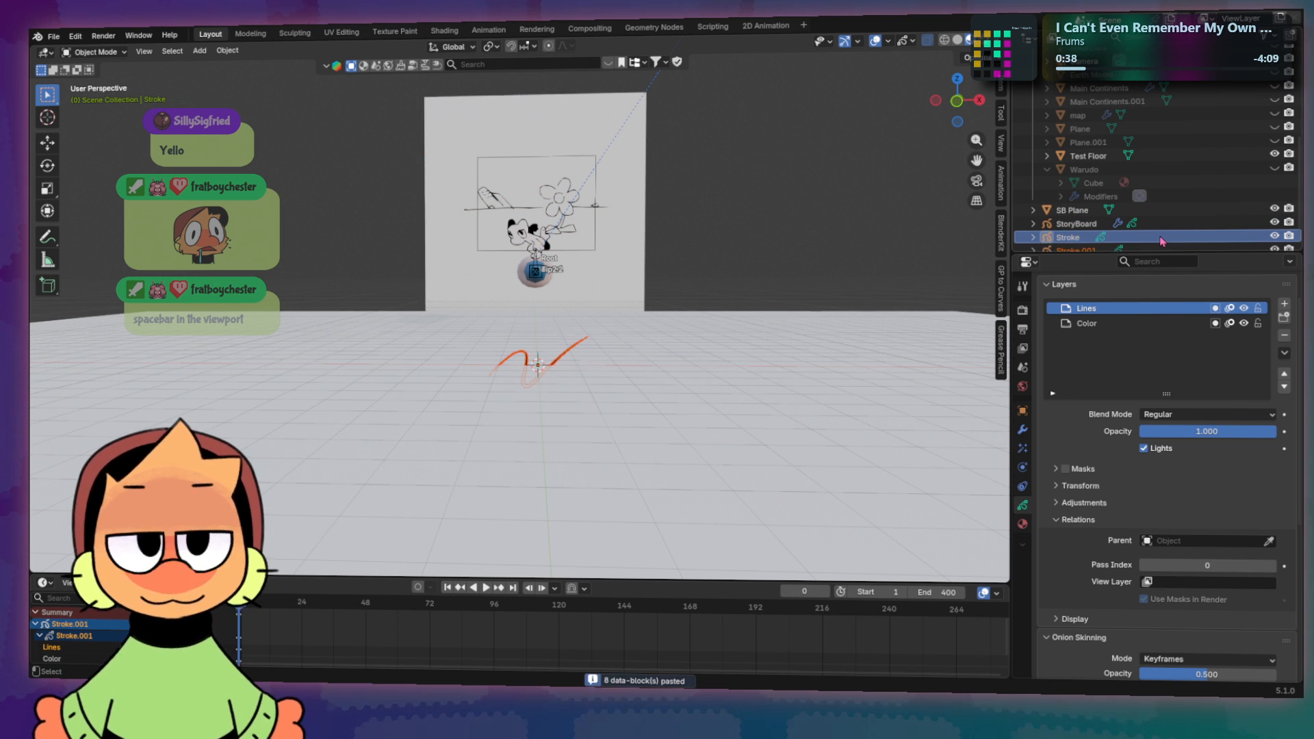
scroll(1160, 238, down, 1)
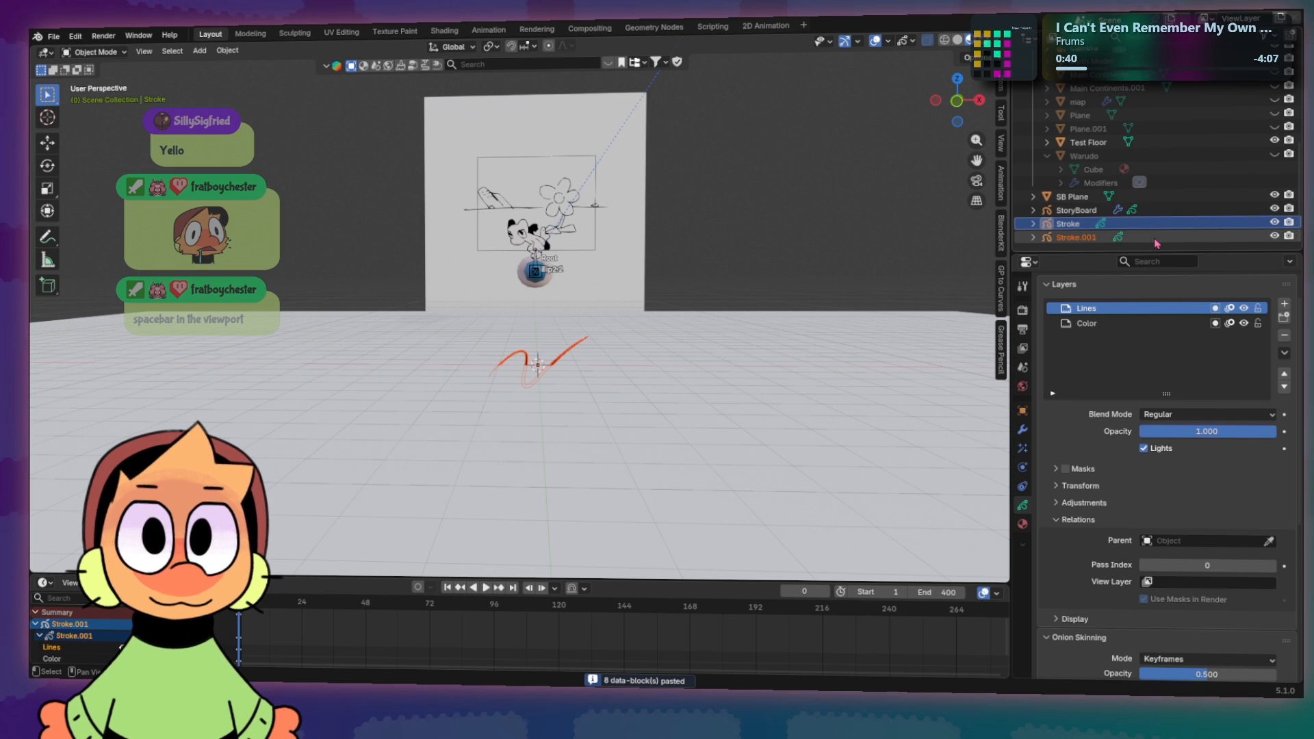
key(Delete)
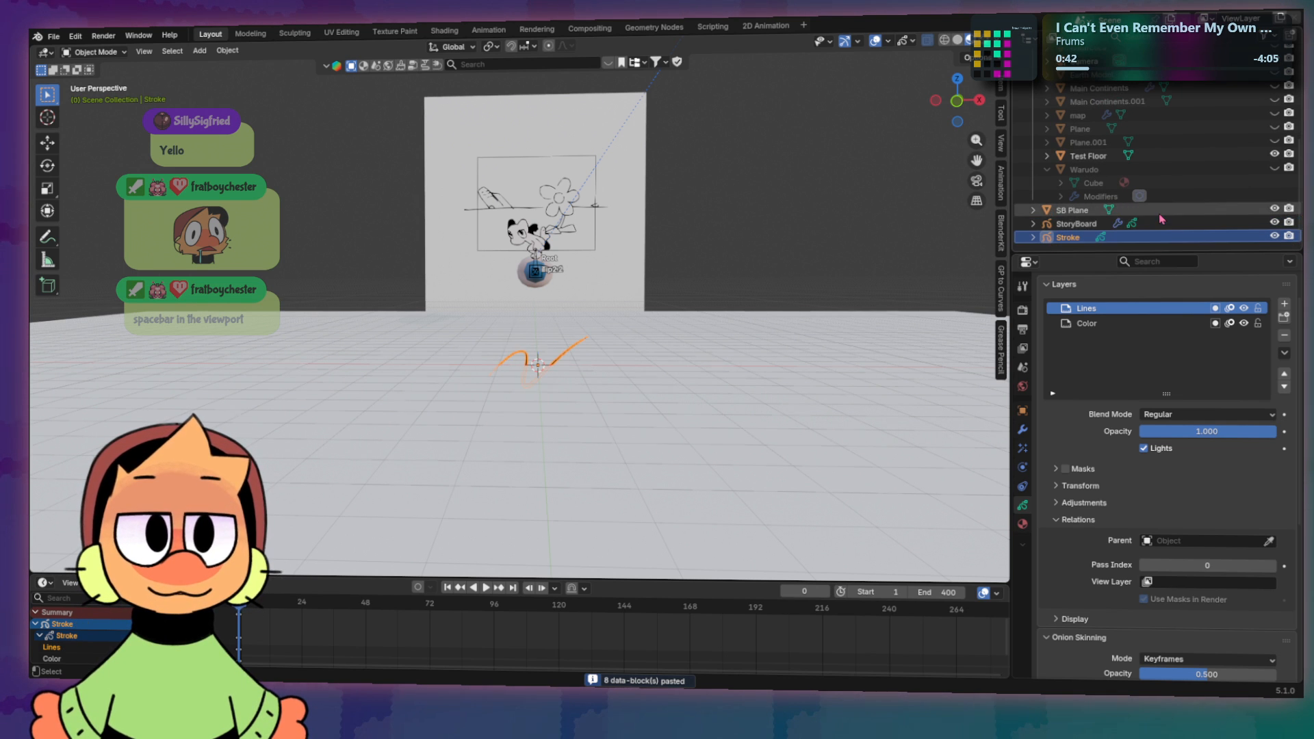
Step: Find the Duplicate Linked command and place a linked copy of the stroke above and to the right of the original
key(space)
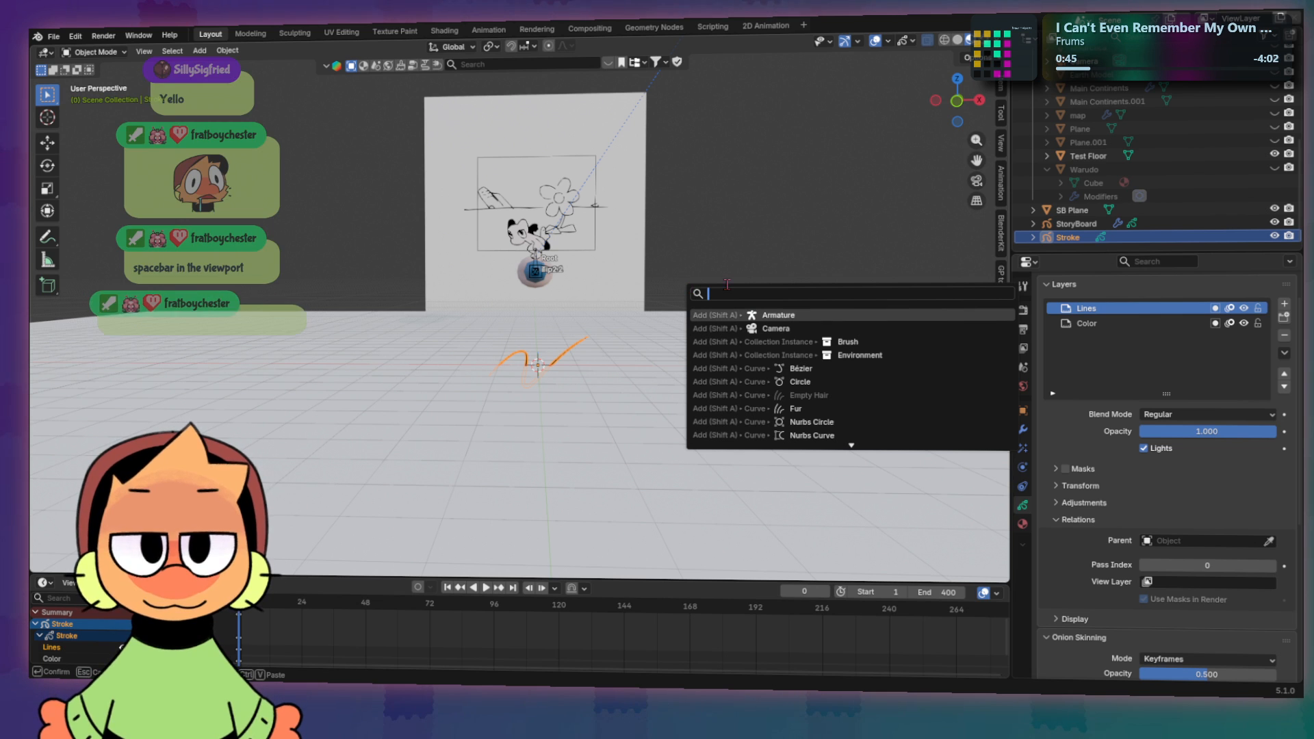
text(dupl)
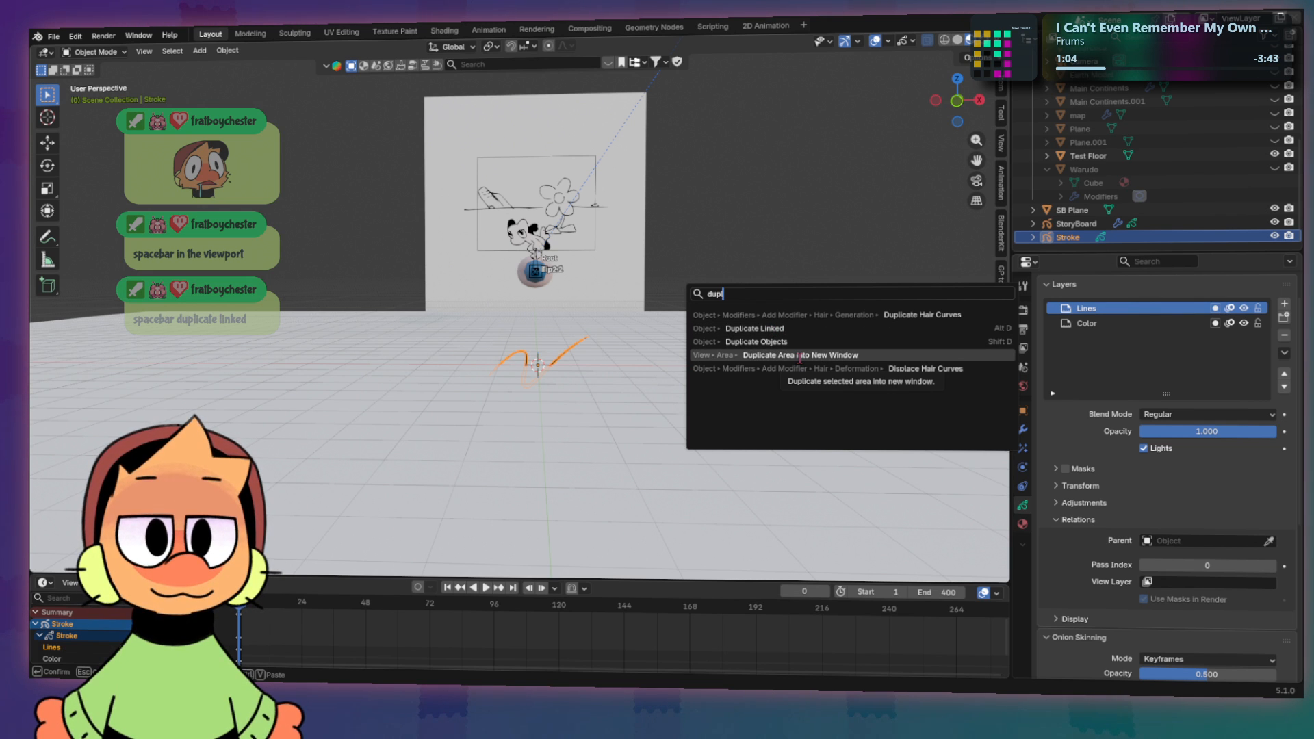
click(756, 329)
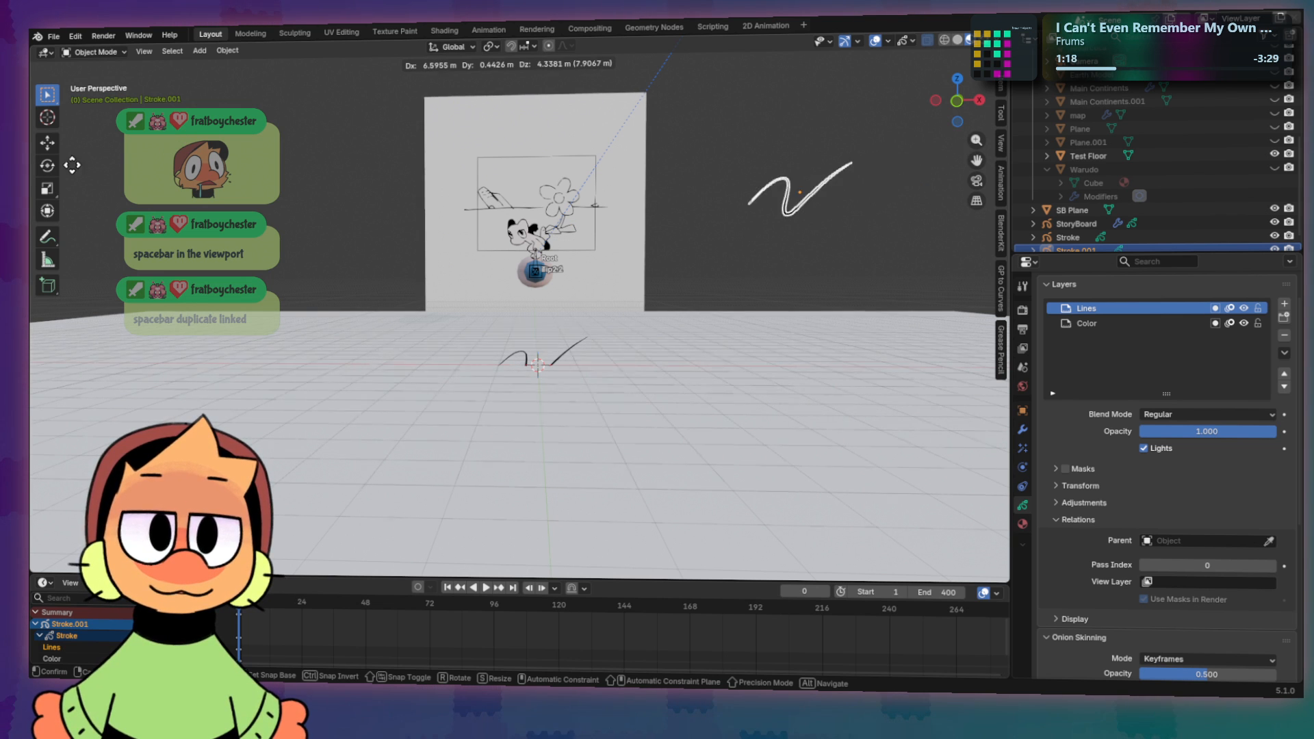
click(119, 102)
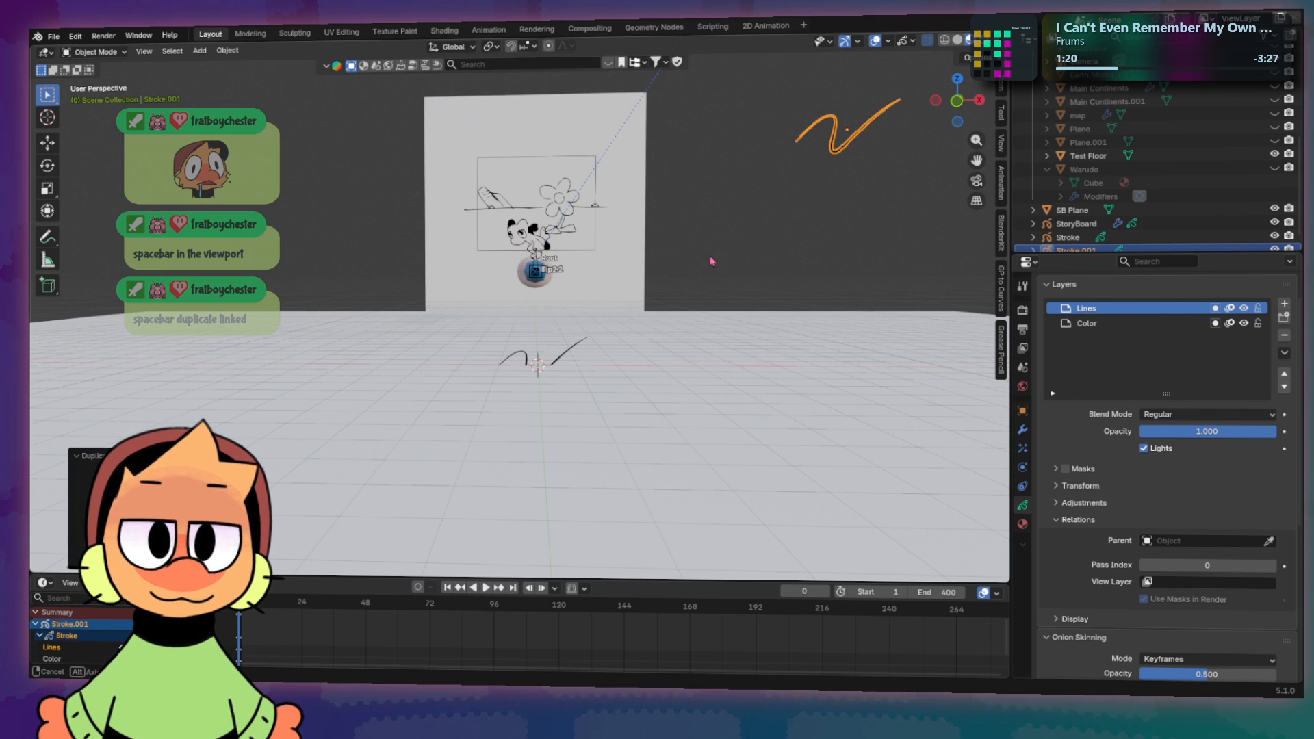
mouse_move(712, 261)
middle_down()
mouse_move(652, 262)
mouse_move(704, 261)
middle_up()
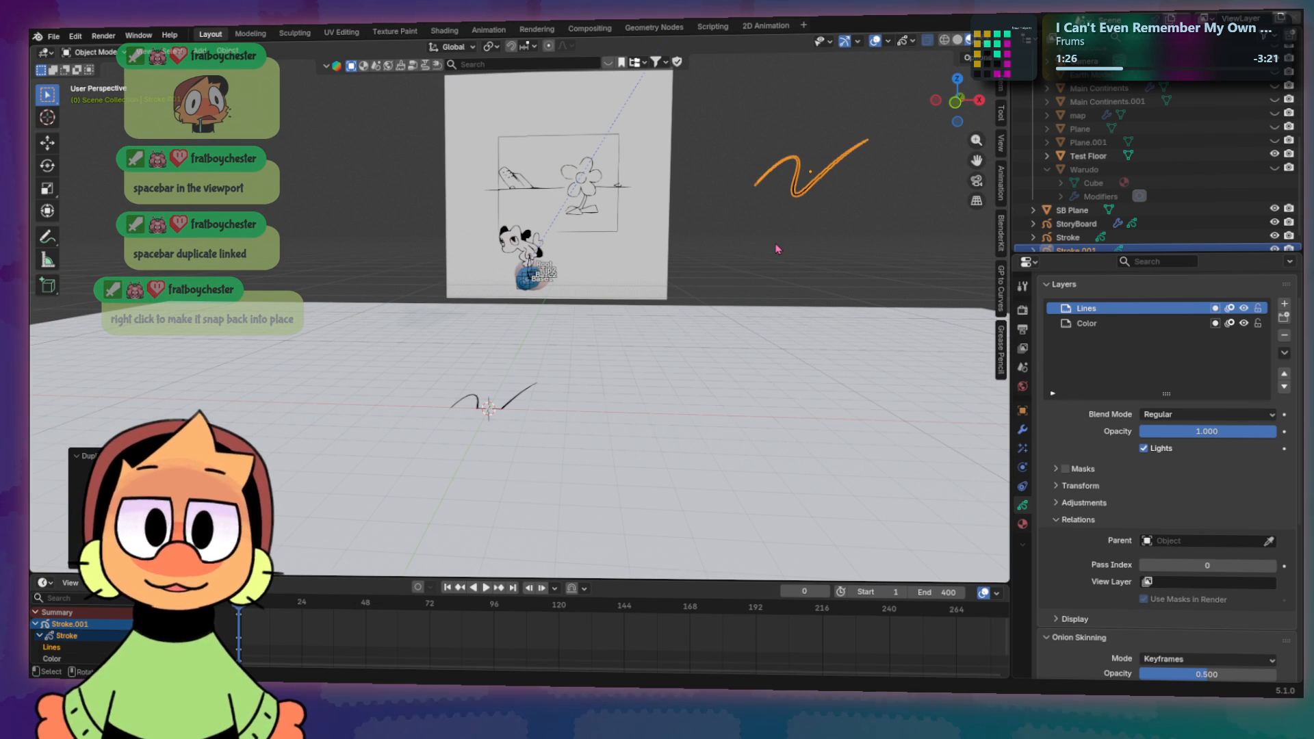
right_click(843, 210)
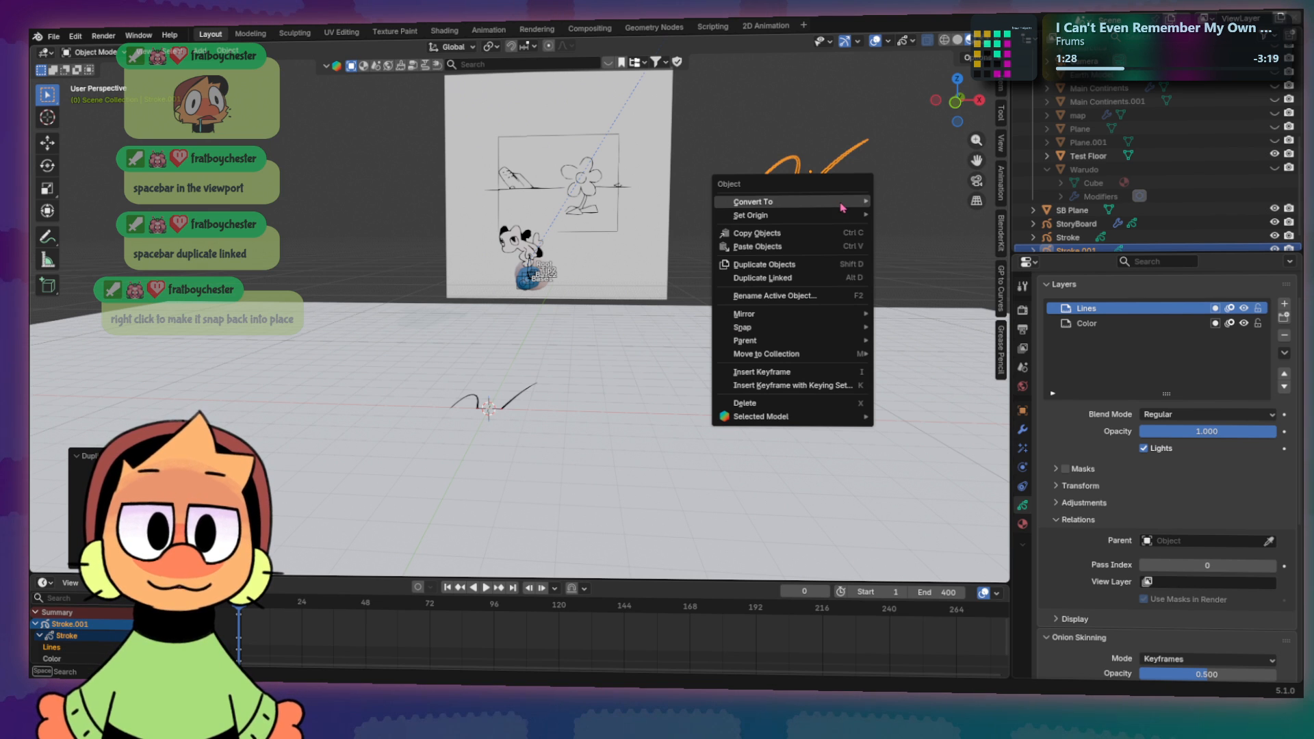
key(Escape)
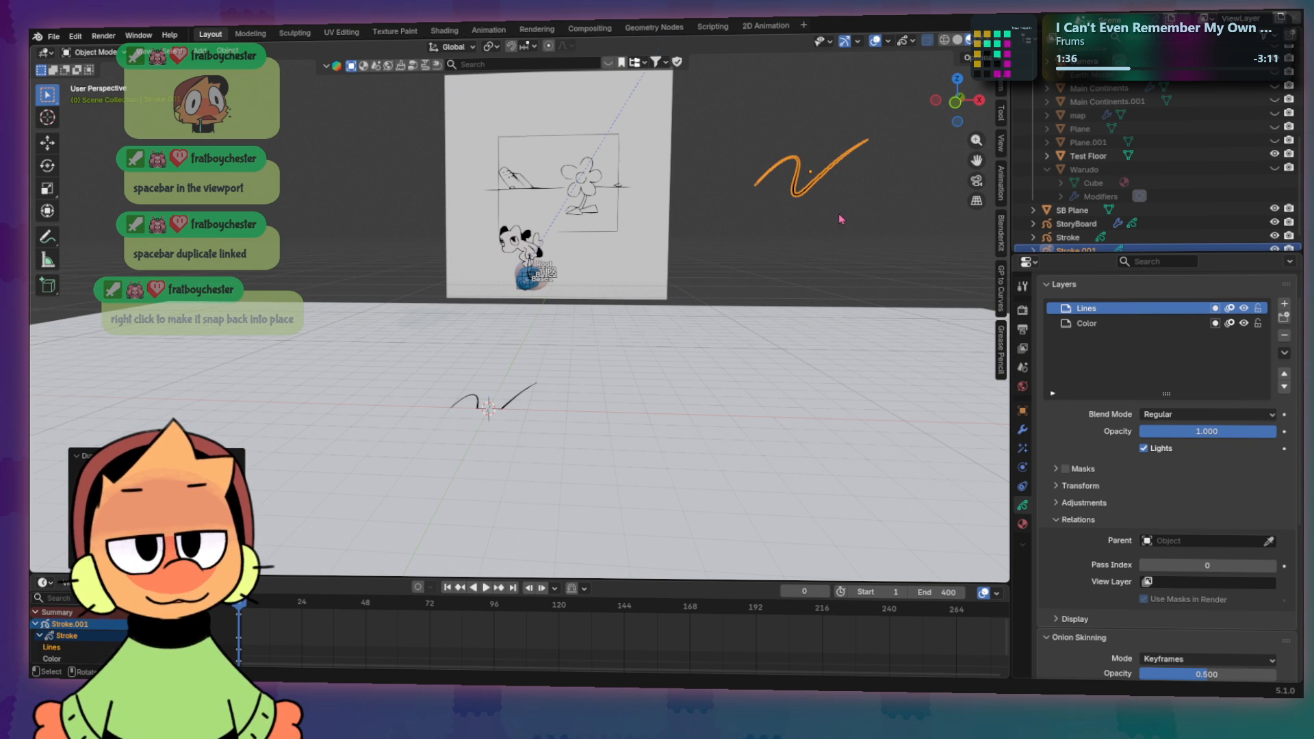
Step: In Draw Mode from the front view, draw small overlapping loops beside the linked stroke's zigzag line
mouse_move(861, 204)
alt+middle_down()
mouse_move(828, 206)
mouse_move(836, 235)
mouse_move(853, 226)
mouse_move(716, 294)
mouse_move(560, 332)
mouse_move(558, 351)
mouse_move(564, 328)
alt+middle_up()
key(KP_1)
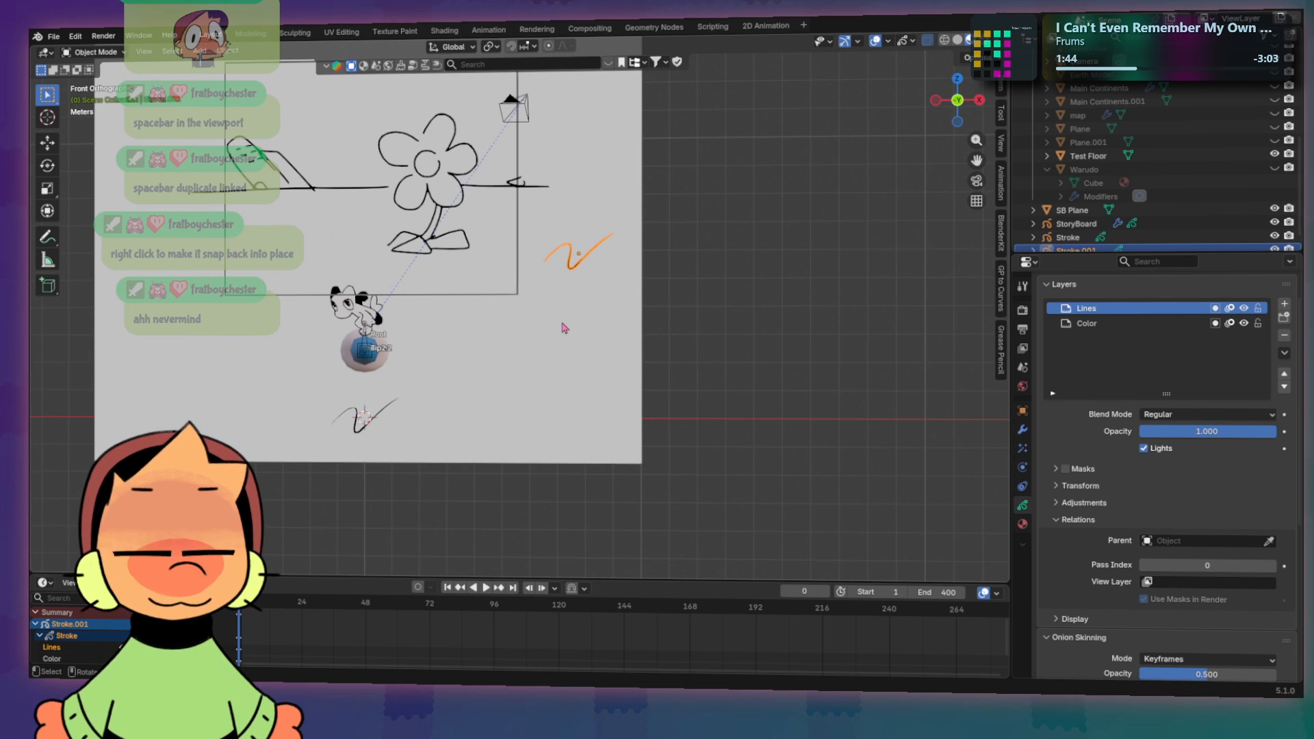
scroll(640, 296, up, 2)
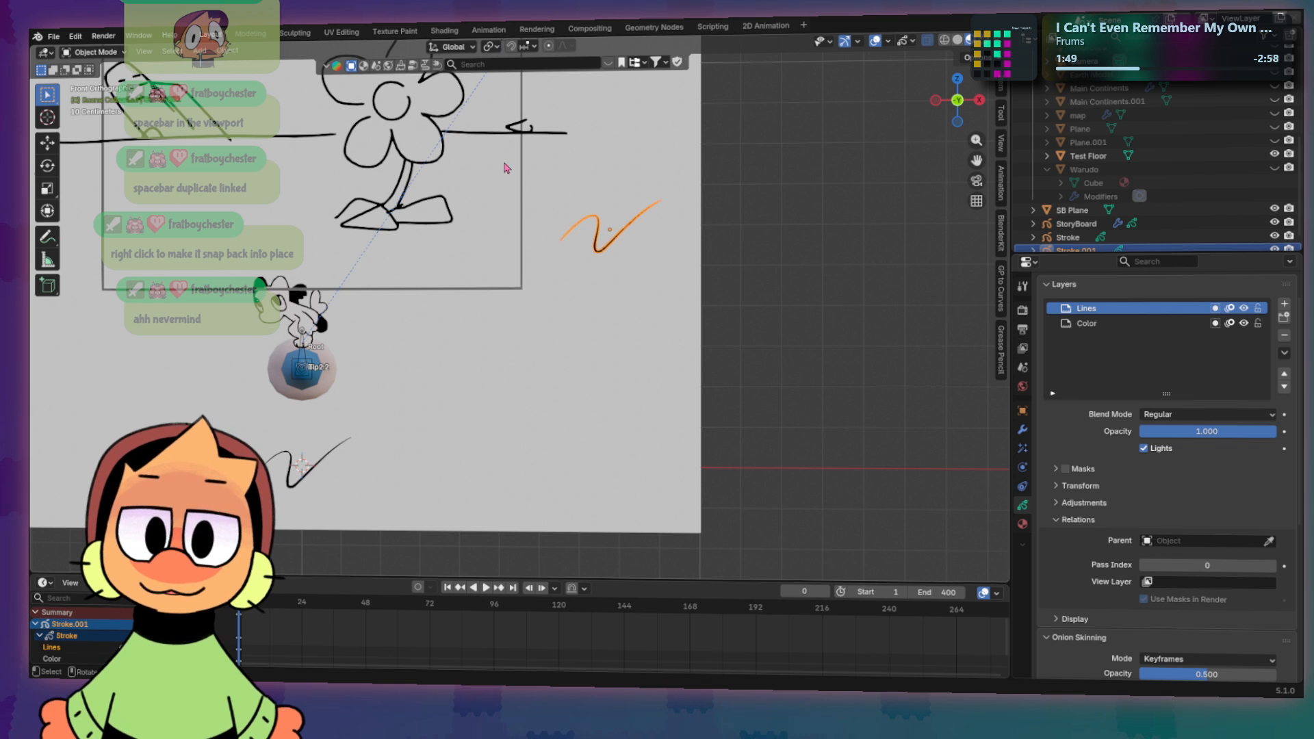
key(Tab)
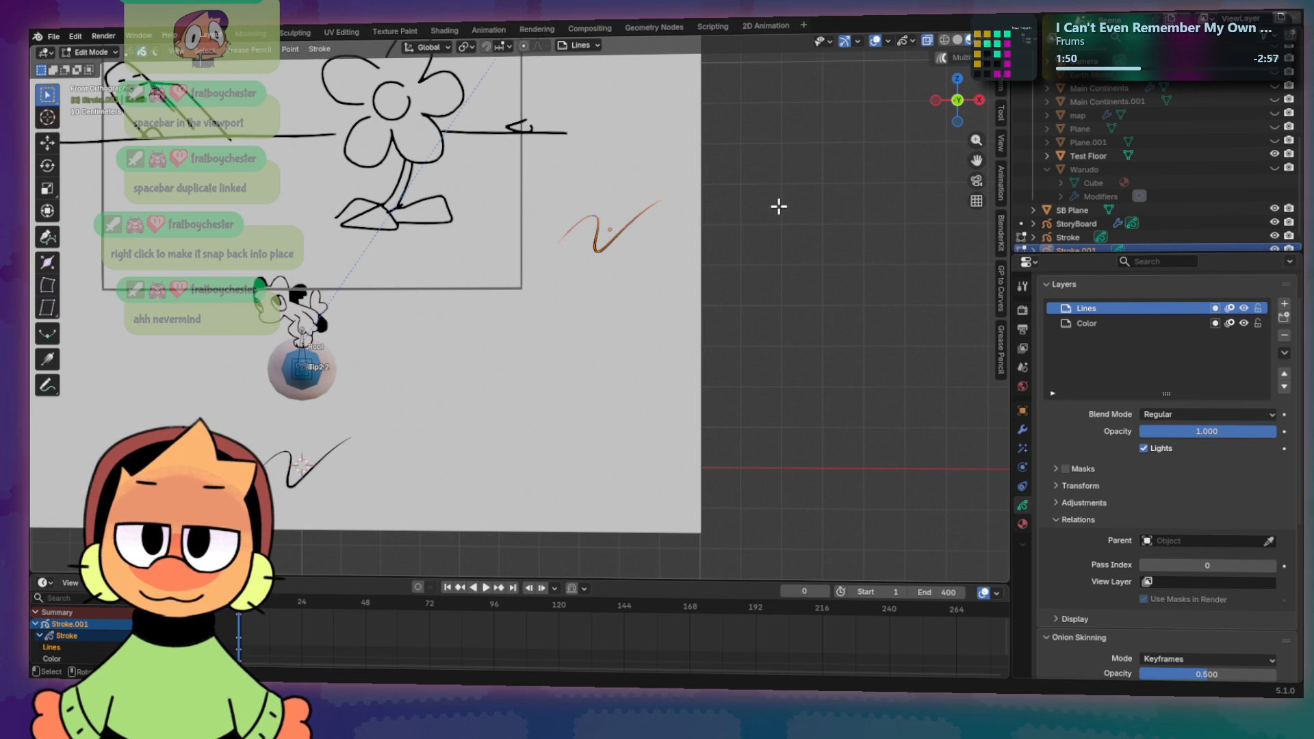
key(ctrl+Tab)
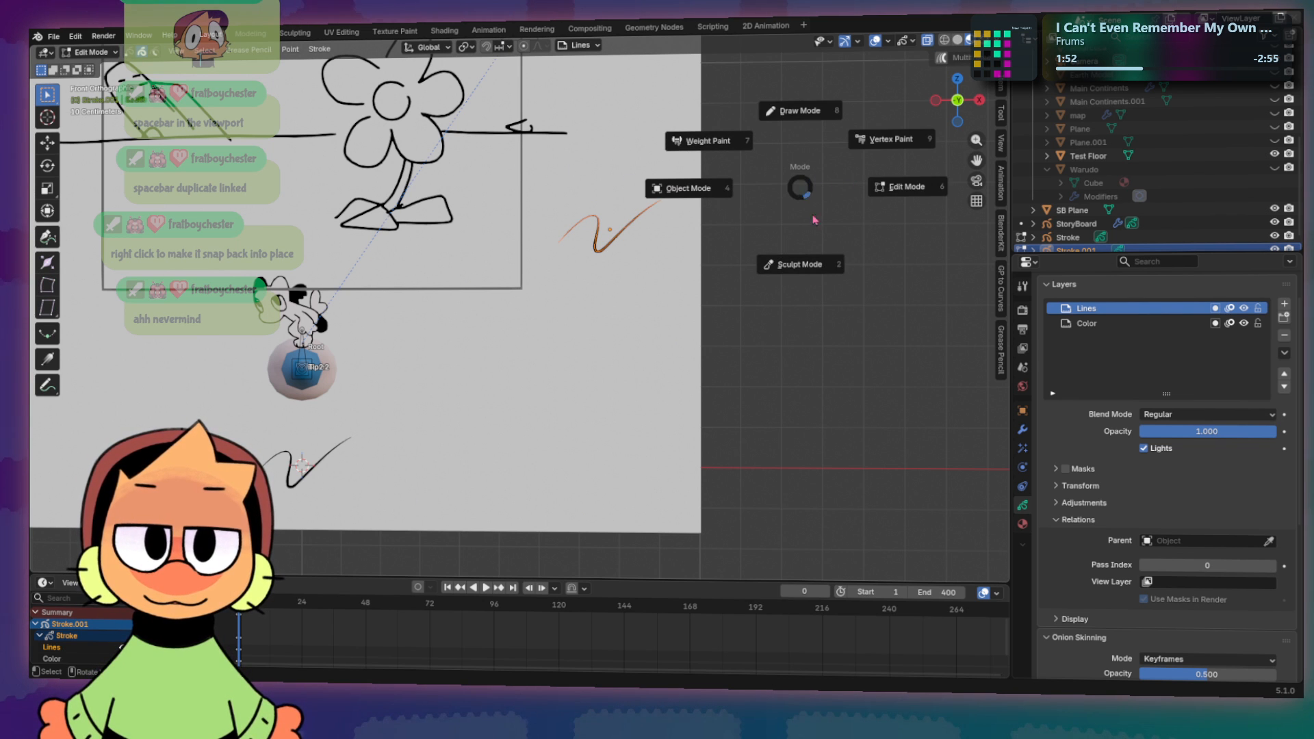
click(792, 110)
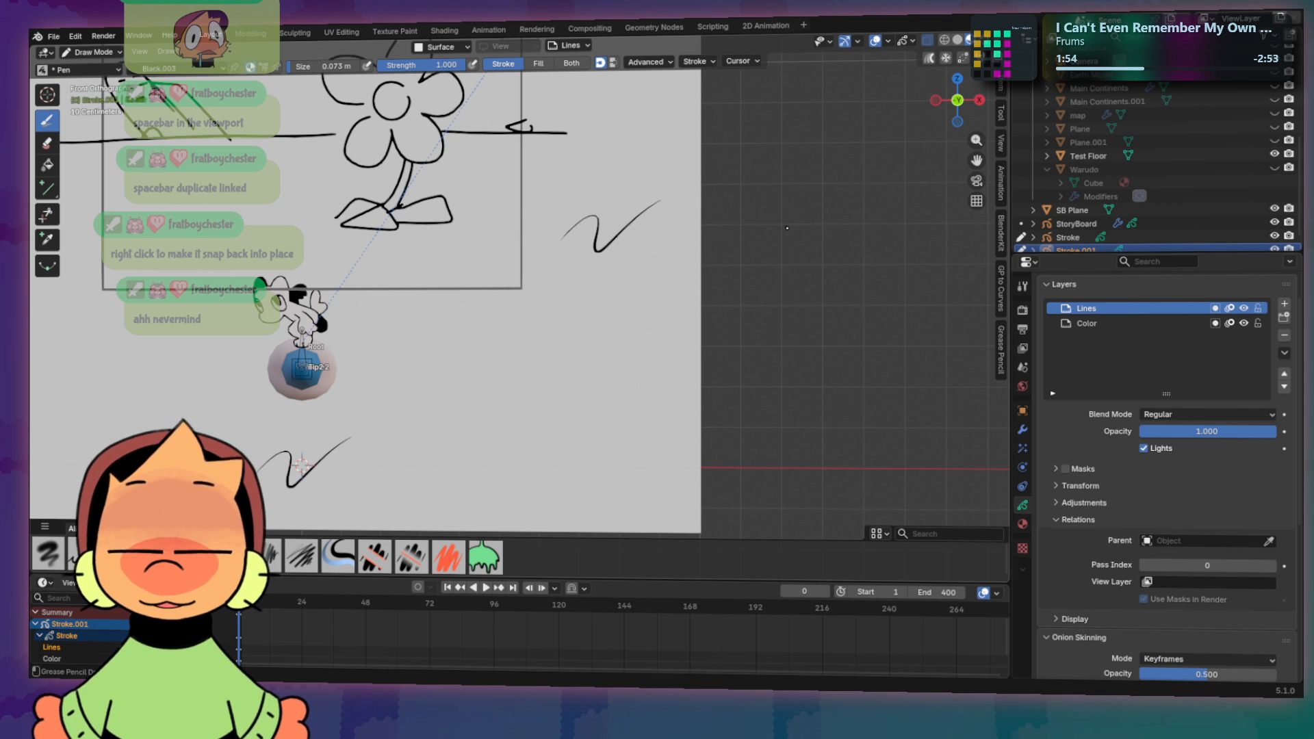
drag(337, 477, 384, 455)
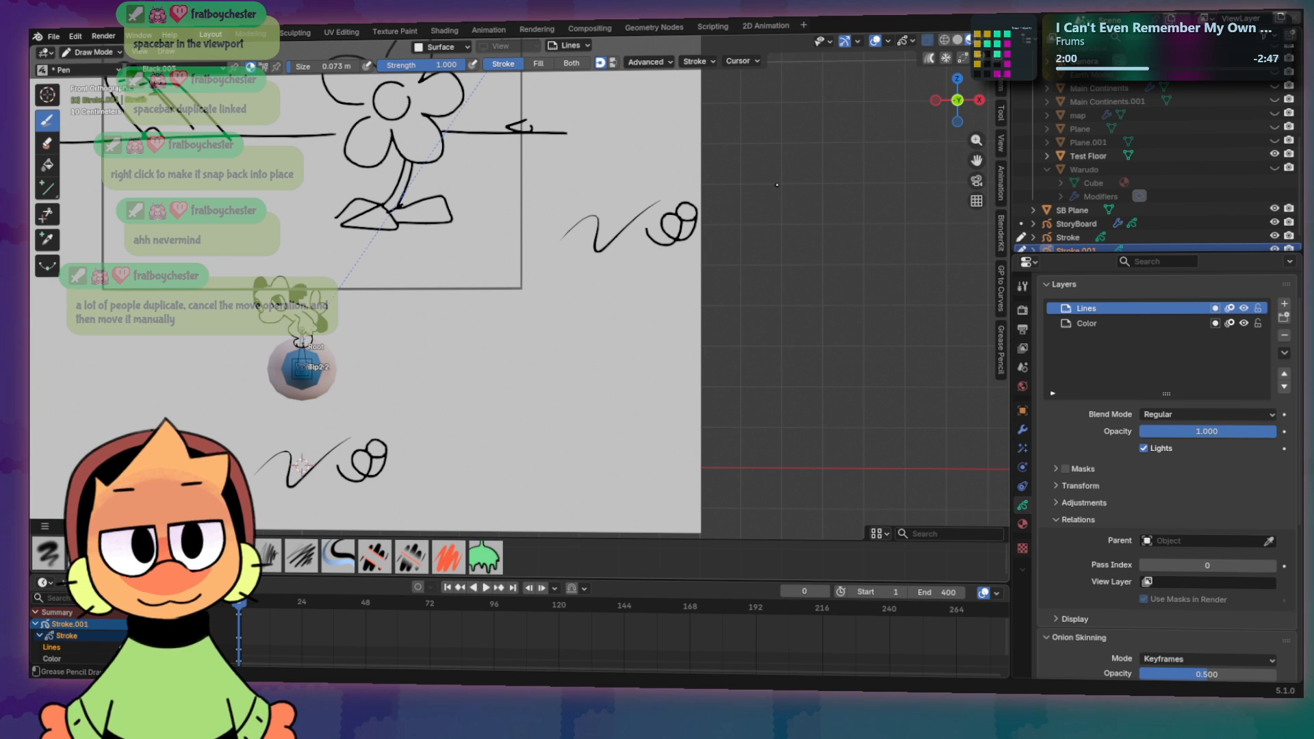
Step: Undo the small loops, rework the linked stroke's zigzag line and draw a large circle around it
key(ctrl+z)
drag(675, 208, 682, 211)
key(ctrl+z)
ctrl+drag(593, 215, 673, 257)
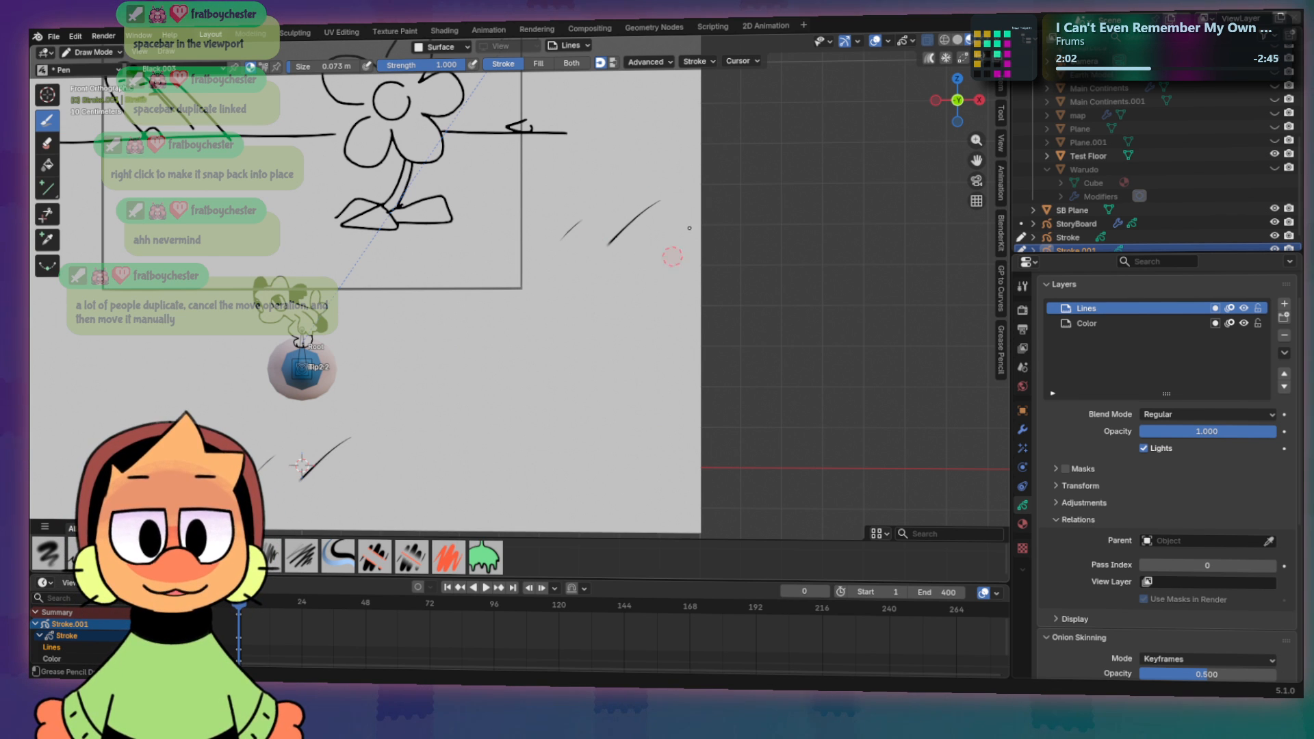
mouse_move(646, 207)
mouse_down()
mouse_move(636, 196)
mouse_move(673, 222)
mouse_move(601, 180)
mouse_up()
key(ctrl+z)
mouse_move(584, 239)
mouse_down()
mouse_move(635, 239)
mouse_move(598, 220)
mouse_move(626, 219)
mouse_up()
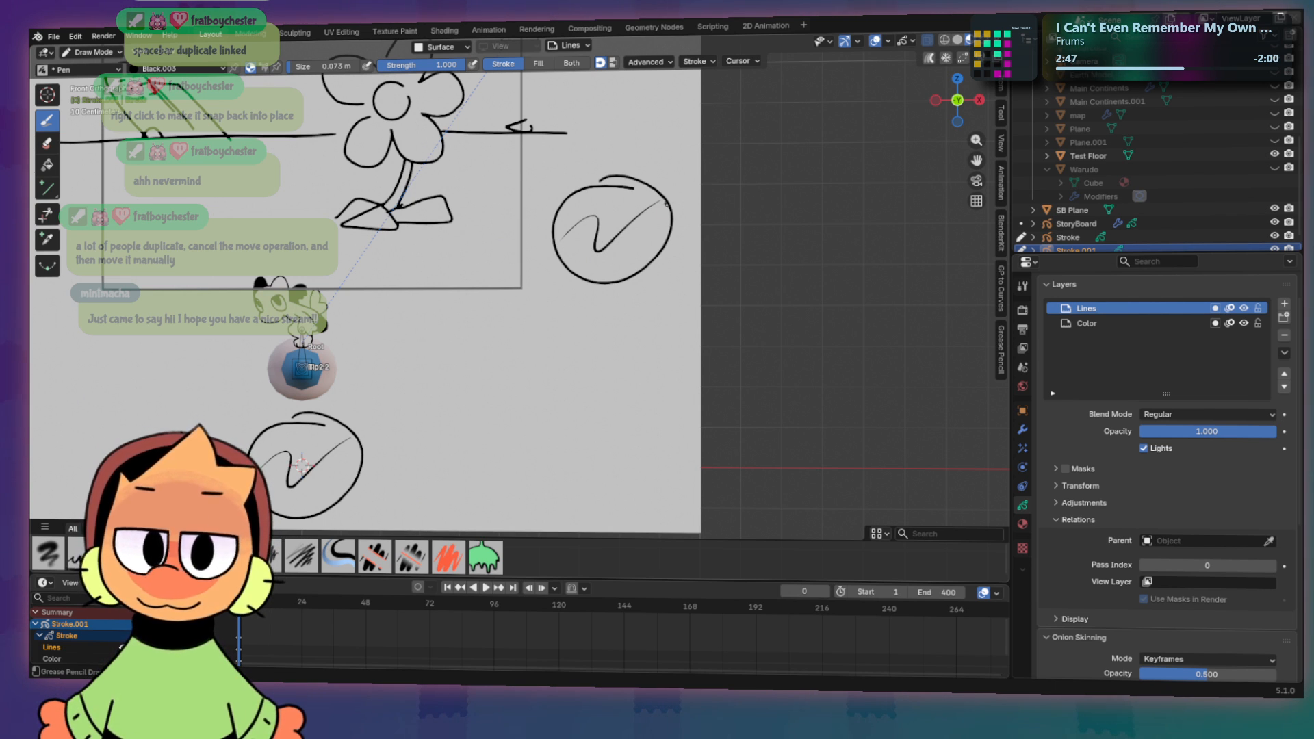
Step: Erase the circle and the zigzag line inside it with the Eraser Hard brush
key(e)
mouse_move(654, 205)
mouse_down()
mouse_move(575, 231)
mouse_move(568, 179)
mouse_up()
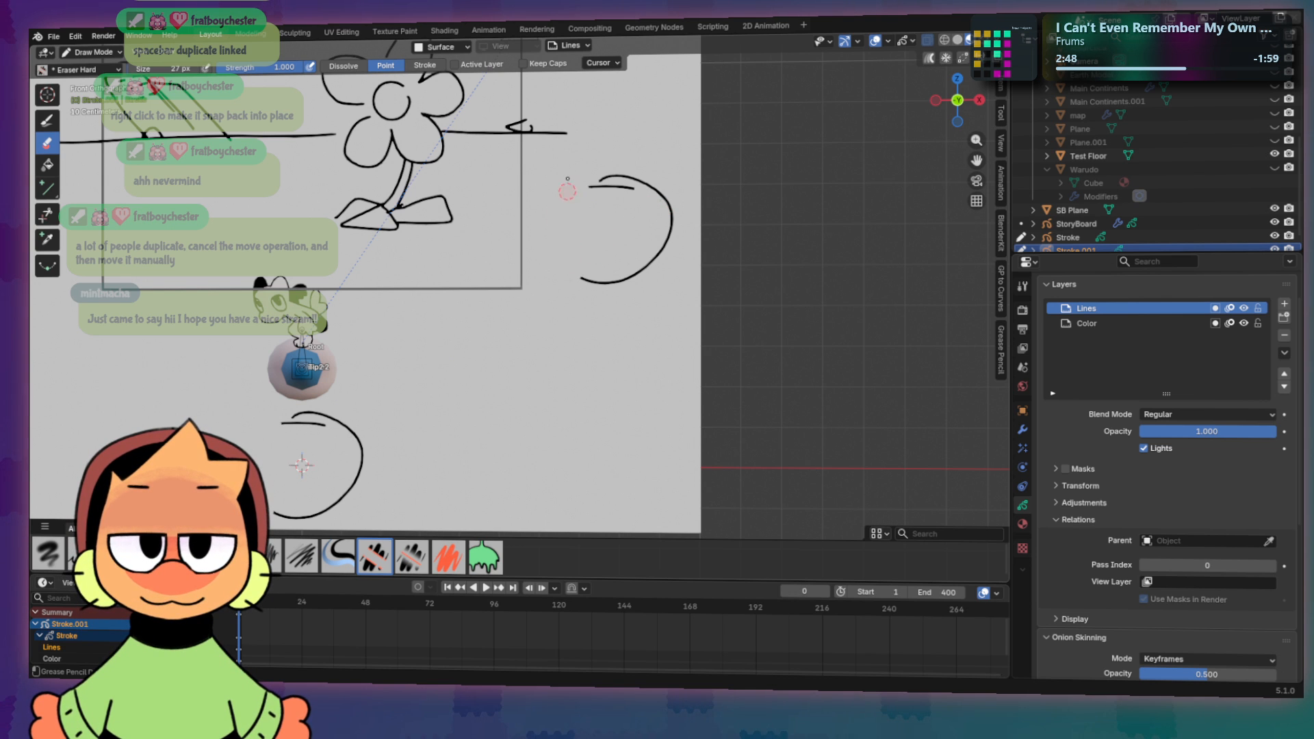
mouse_move(616, 285)
mouse_down()
mouse_move(623, 137)
mouse_move(660, 176)
mouse_move(633, 290)
mouse_up()
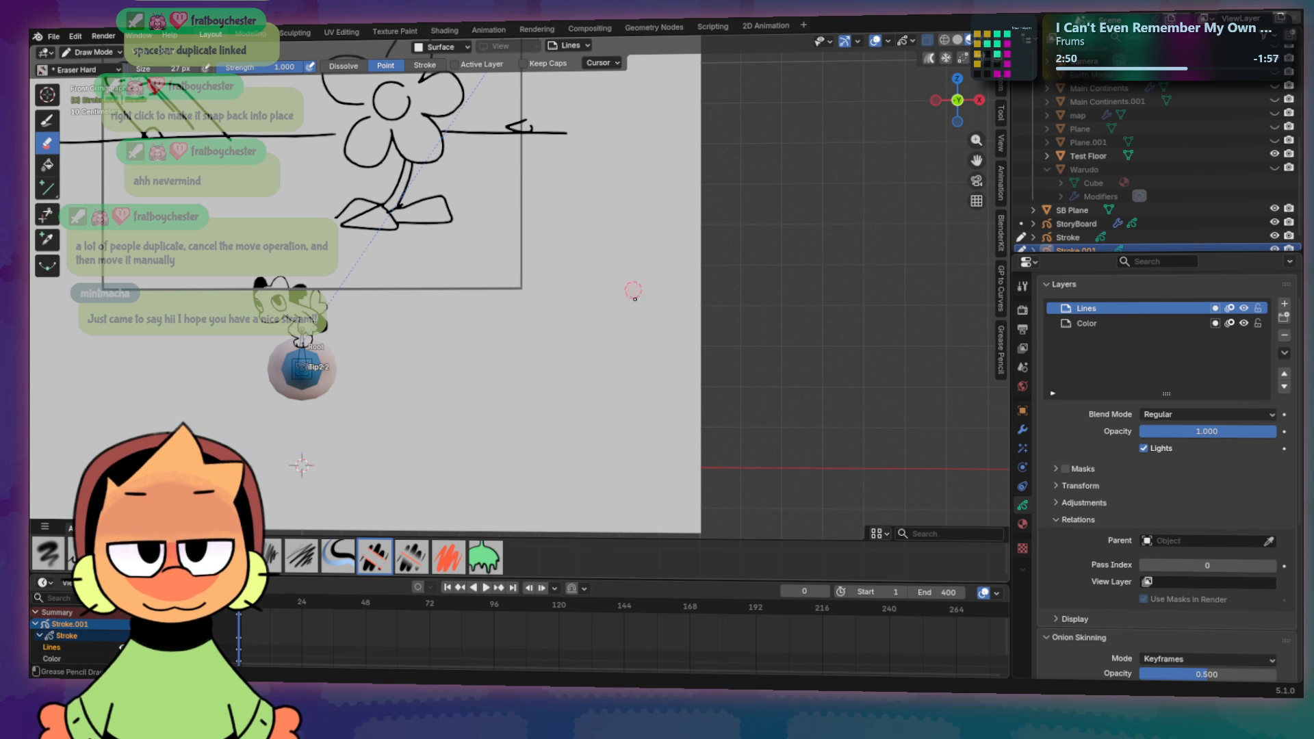
Step: Draw a U-shaped torso with two rounded feet below it in the linked stroke, using the Pen brush
key(d)
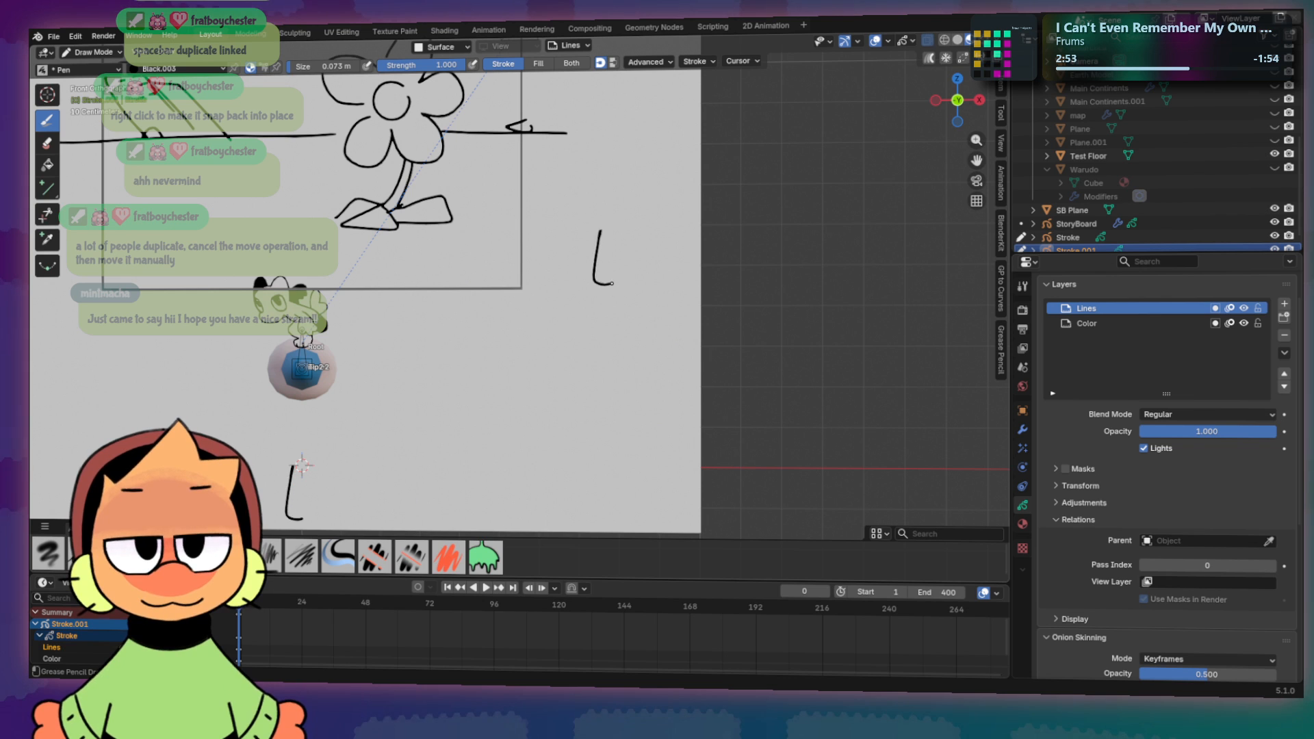
key(ctrl+z)
mouse_move(602, 230)
mouse_down()
mouse_move(606, 278)
mouse_move(639, 268)
mouse_move(643, 229)
mouse_move(600, 262)
mouse_move(638, 271)
mouse_move(645, 227)
mouse_up()
key(ctrl+z)
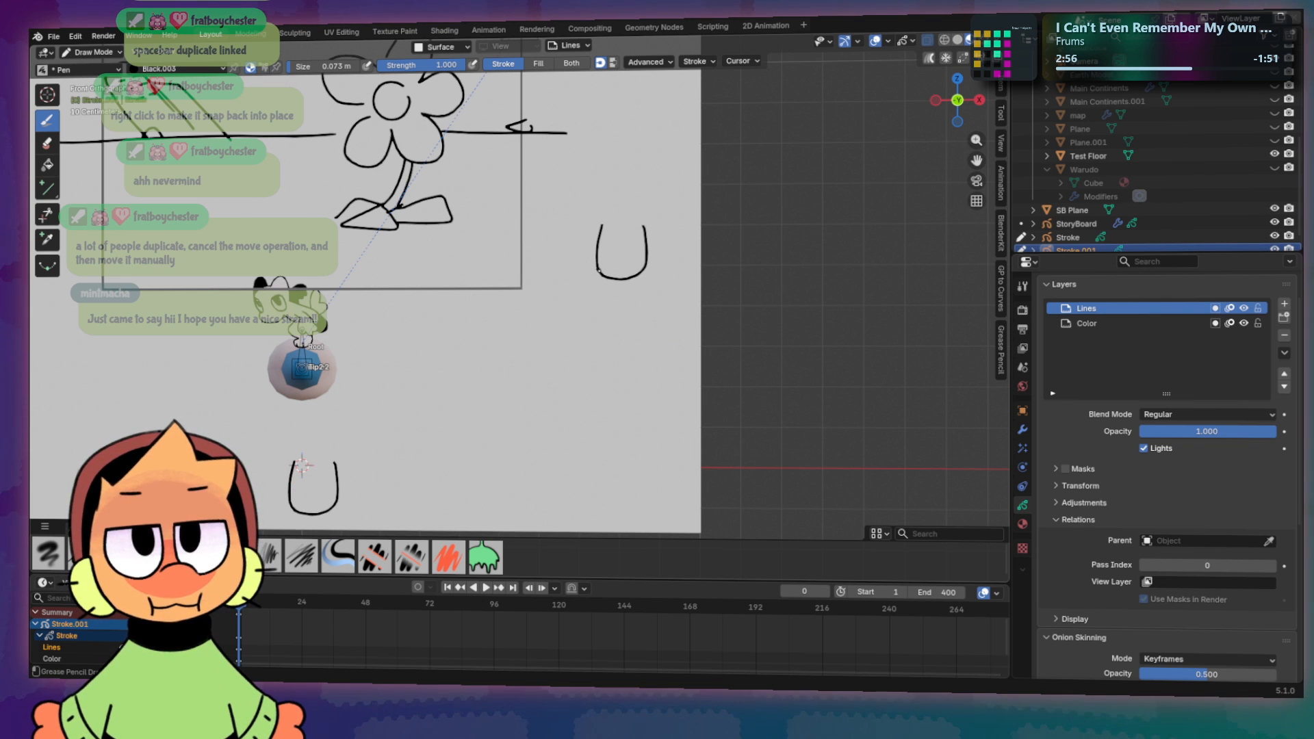
mouse_move(595, 288)
mouse_down()
mouse_move(616, 303)
mouse_move(654, 290)
mouse_move(644, 225)
mouse_up()
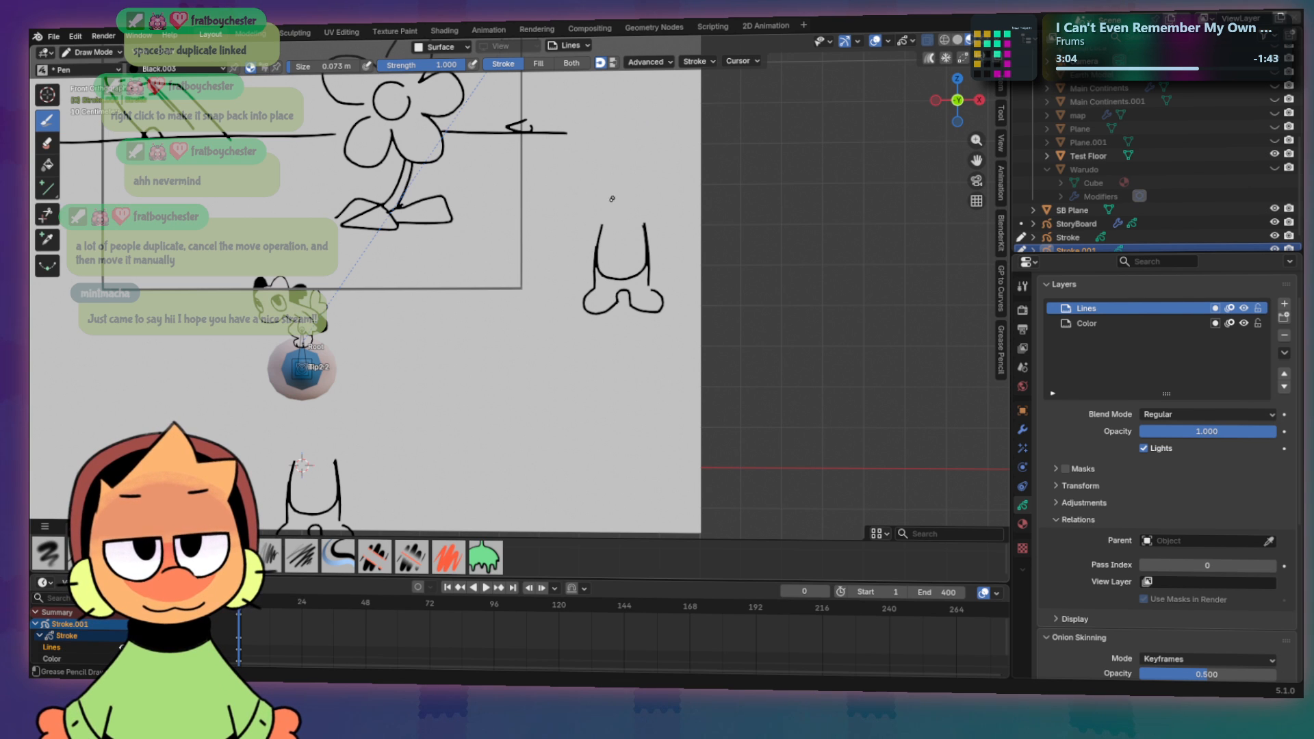
Step: Draw arms with small hands on both sides of the torso, undoing and redrawing the strokes that miss
mouse_move(602, 212)
mouse_down()
mouse_move(576, 270)
mouse_move(588, 281)
mouse_up()
key(ctrl+z)
mouse_move(604, 212)
mouse_down()
mouse_move(579, 258)
mouse_move(594, 282)
mouse_up()
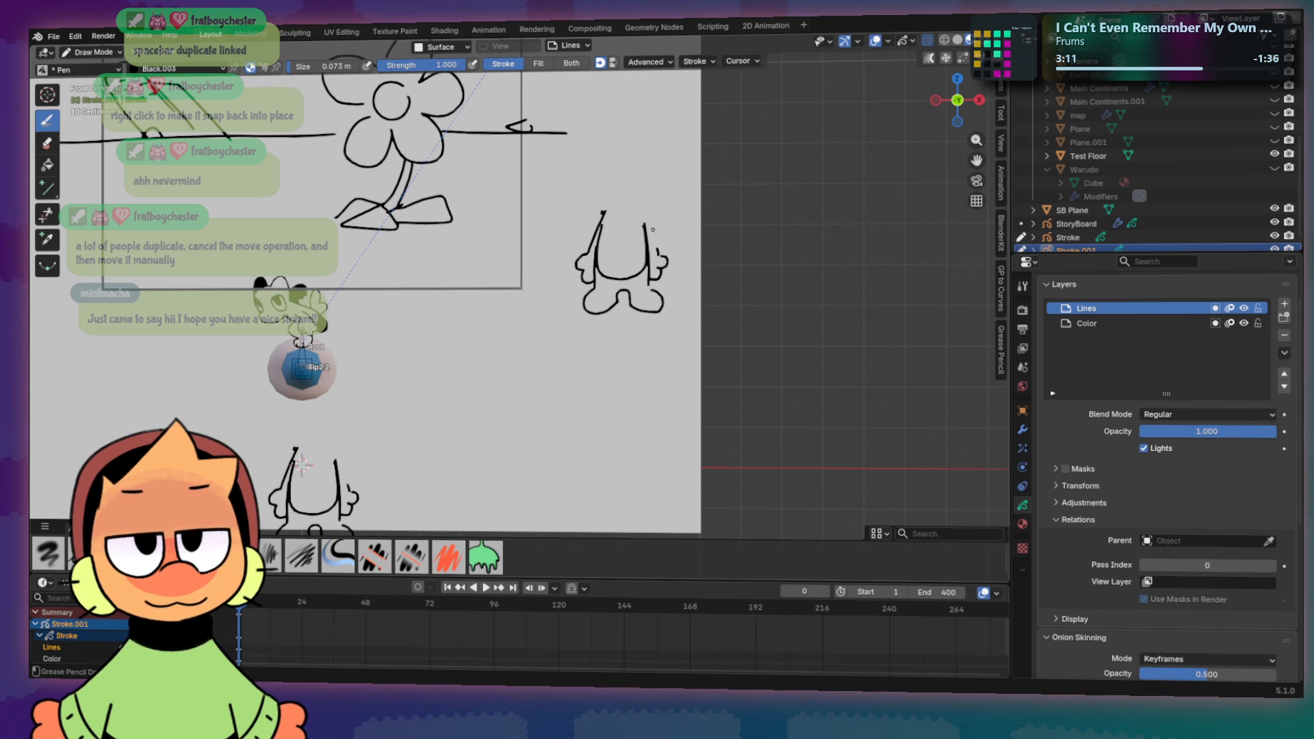
drag(653, 230, 643, 208)
key(ctrl+z)
mouse_move(657, 258)
mouse_down()
mouse_move(642, 208)
mouse_move(628, 221)
mouse_up()
key(ctrl+z)
key(ctrl+z)
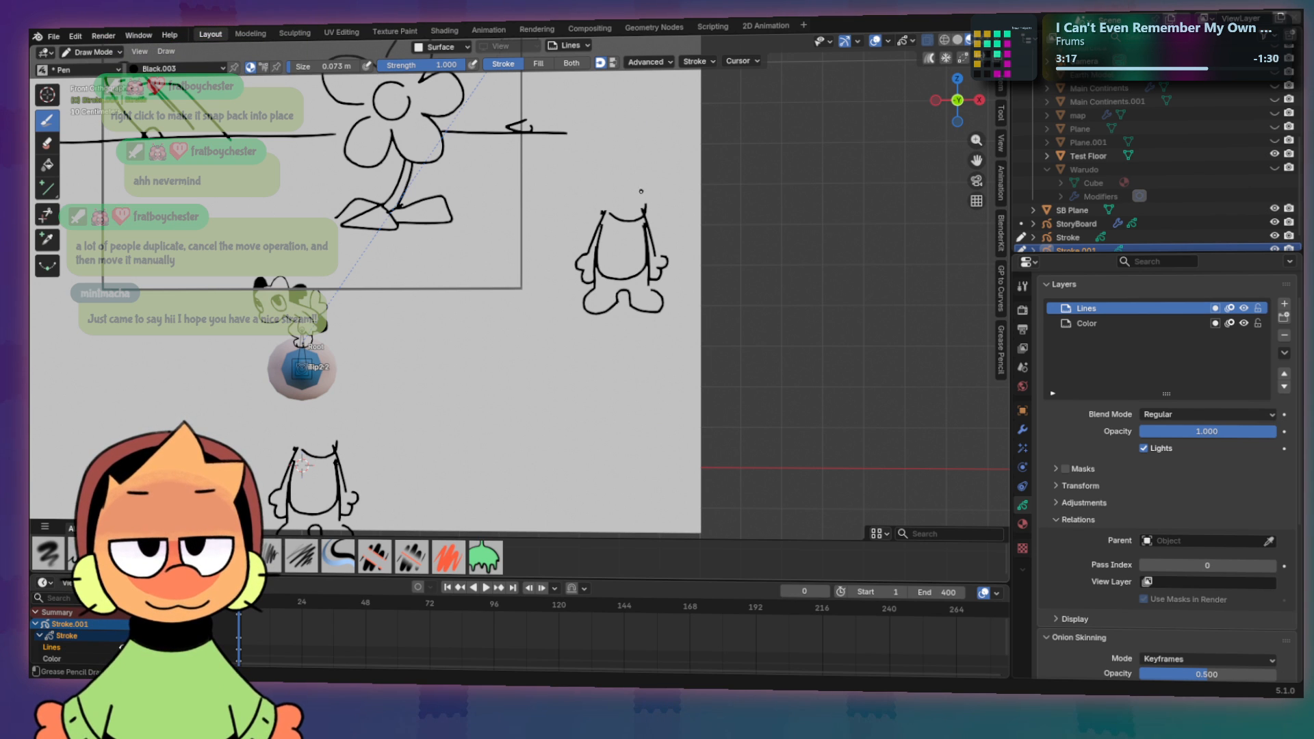
Step: Draw a round head with a chin above the torso and erase the overlapping body and neck lines
mouse_move(603, 207)
mouse_down()
mouse_move(589, 184)
mouse_move(632, 152)
mouse_move(649, 201)
mouse_up()
key(e)
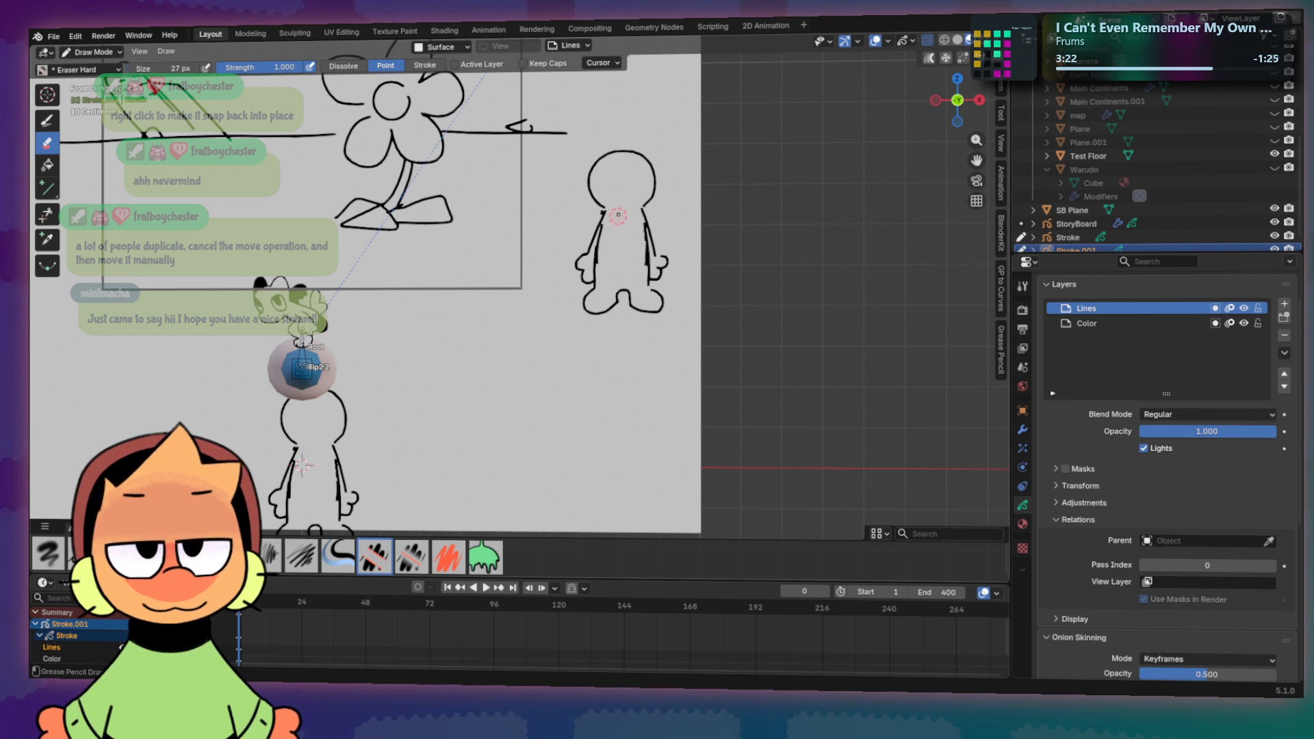
key(d)
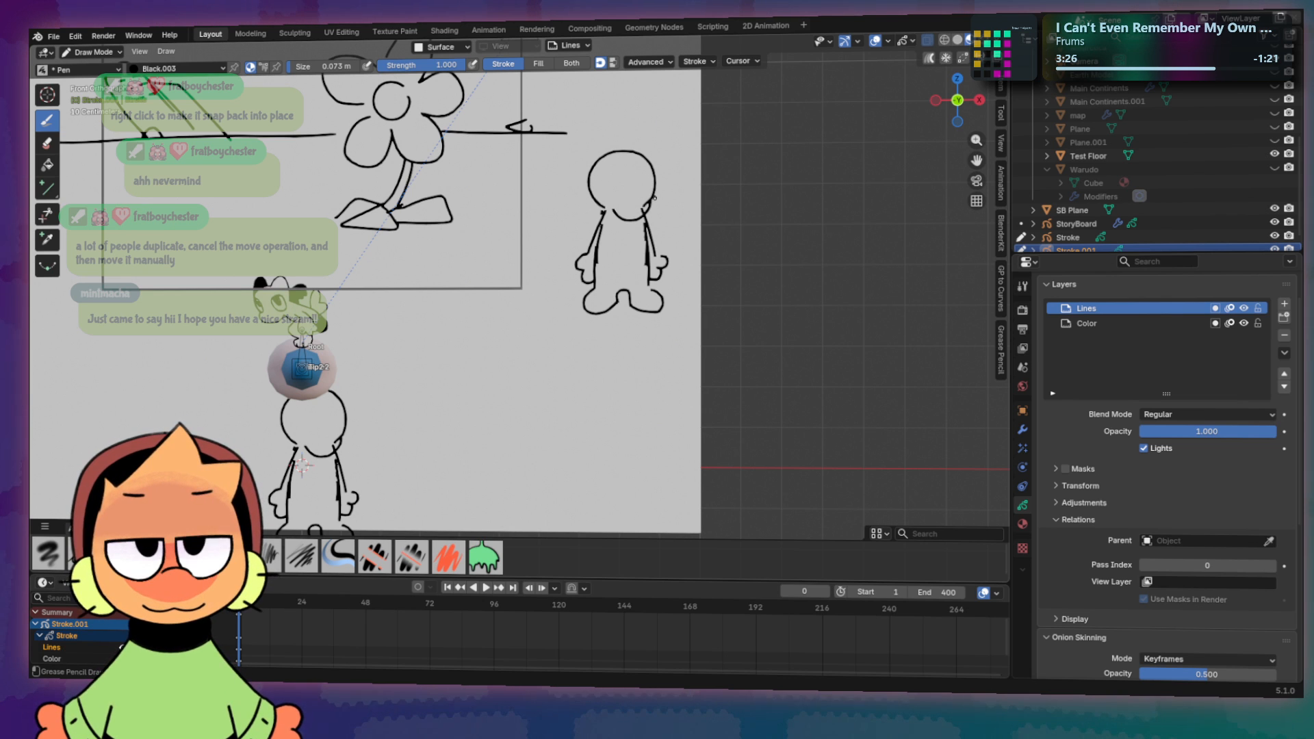
key(e)
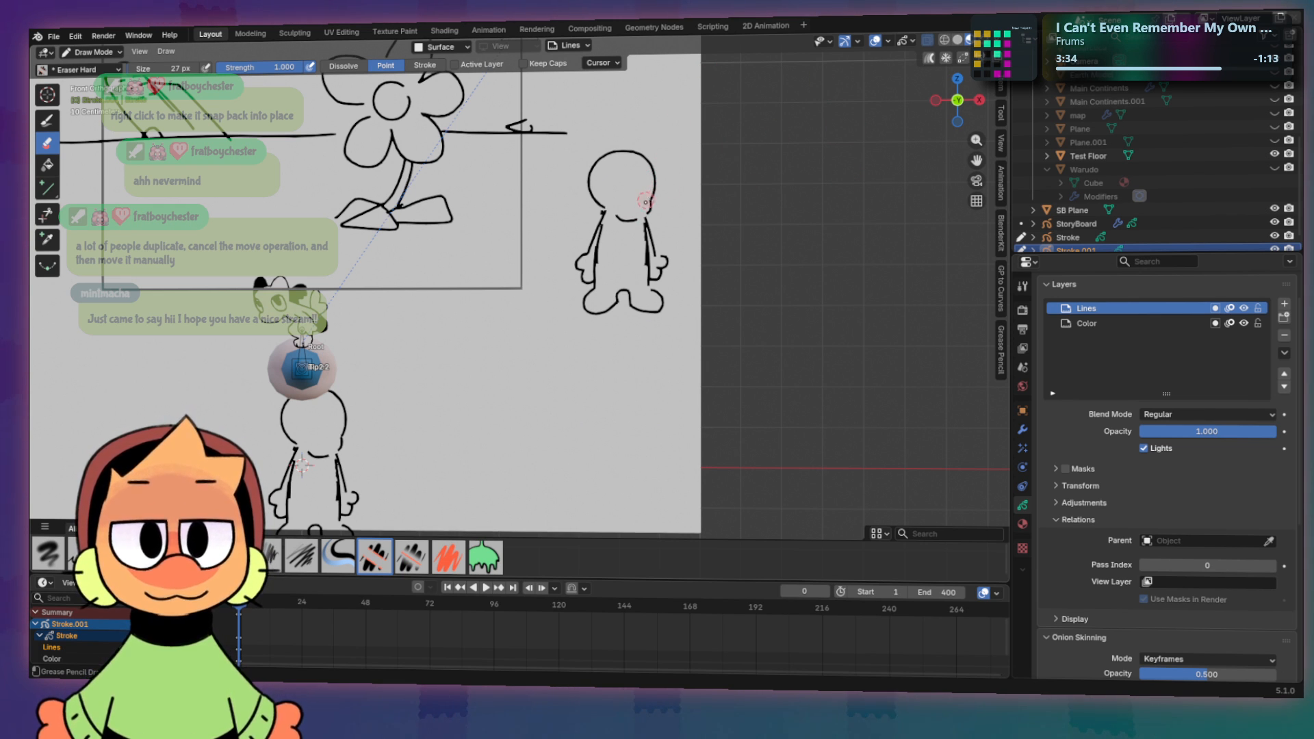
Step: Draw two oval eyes with black pupils on the character's head, then undo them
key(b)
mouse_move(619, 199)
mouse_down()
mouse_move(603, 198)
mouse_move(599, 177)
mouse_move(614, 199)
mouse_up()
key(ctrl+z)
key(ctrl+z)
key(ctrl+z)
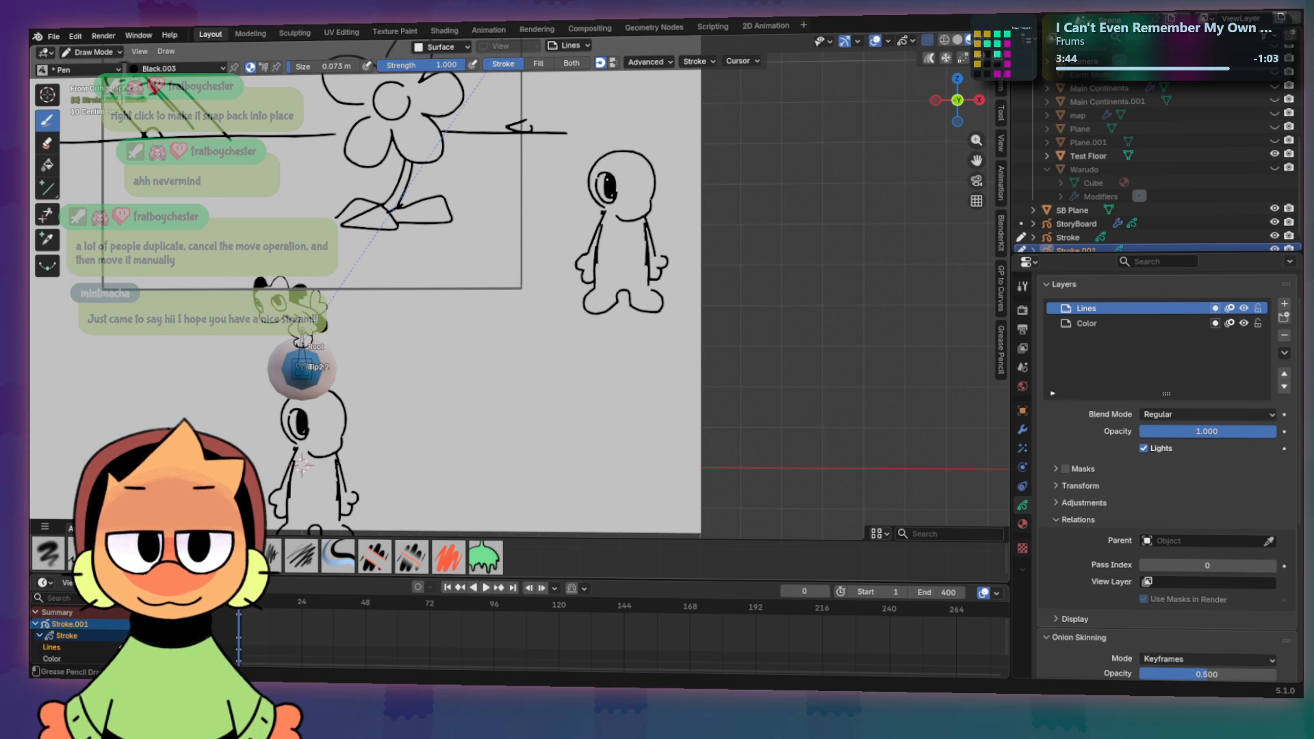
drag(643, 173, 647, 194)
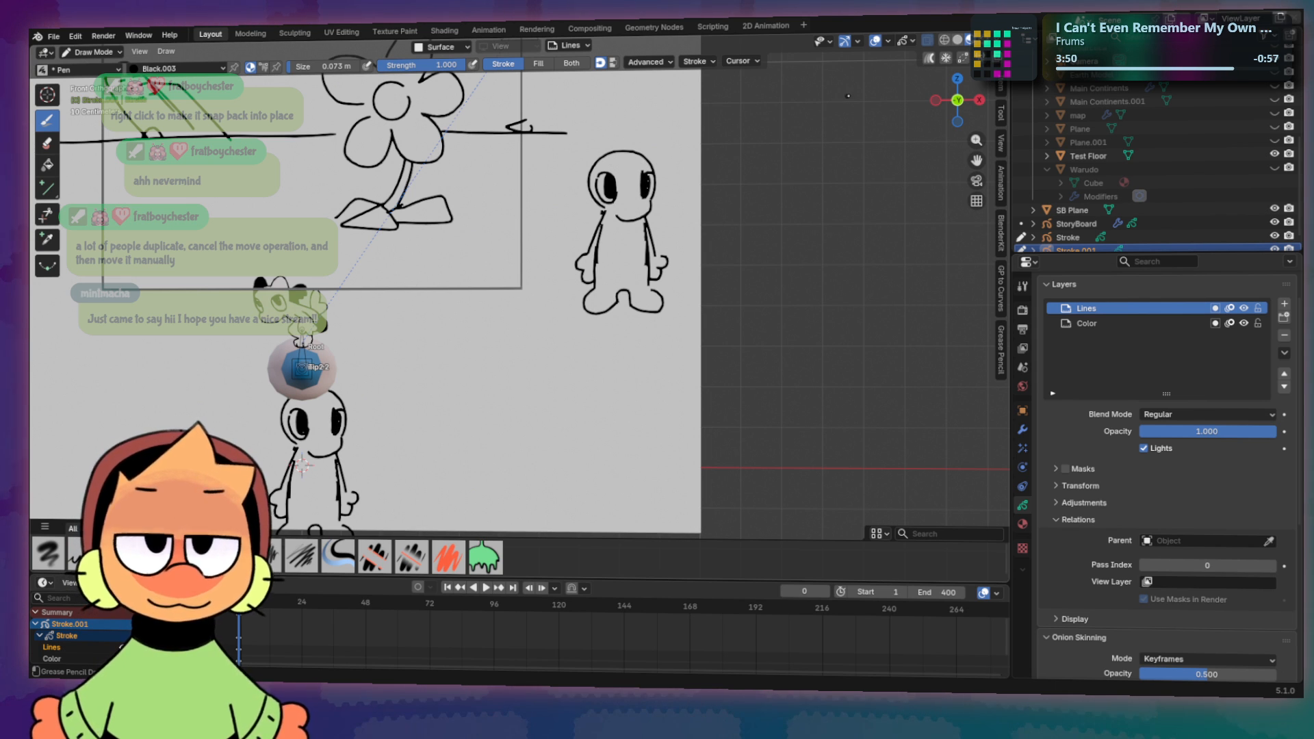
key(ctrl+z)
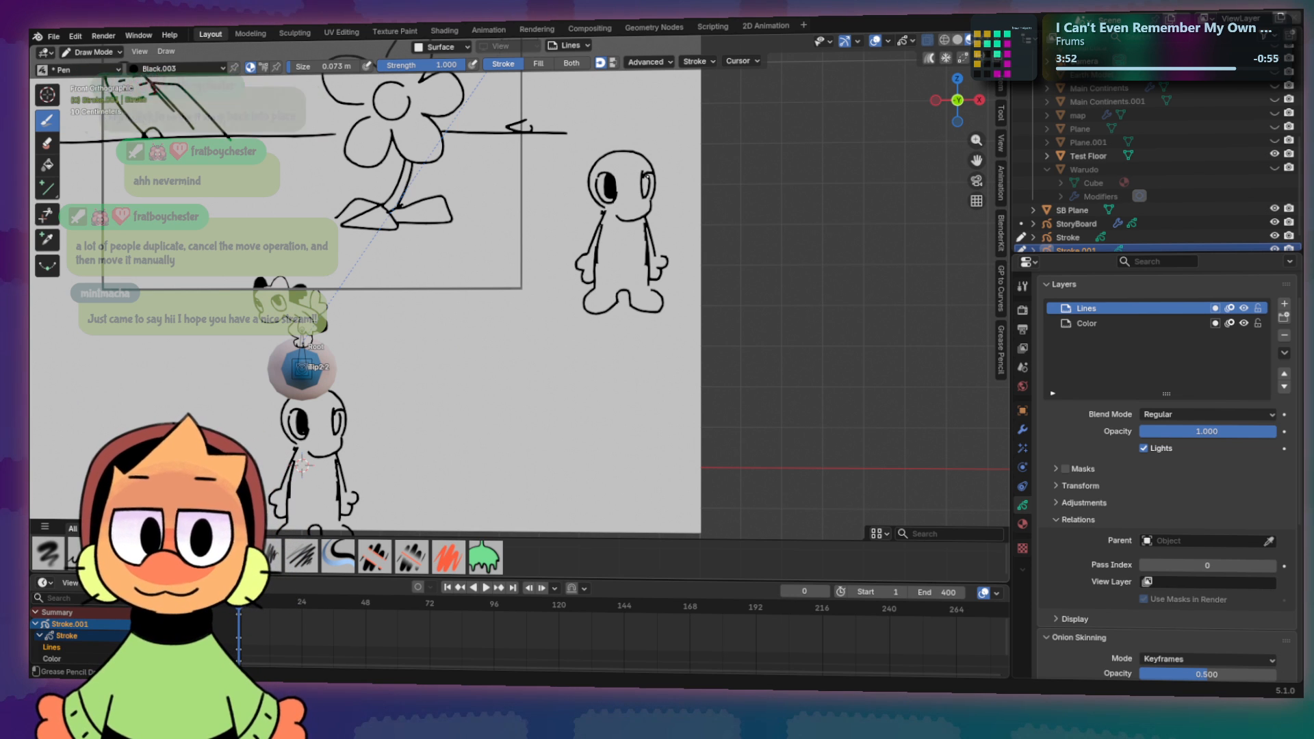
key(ctrl+z)
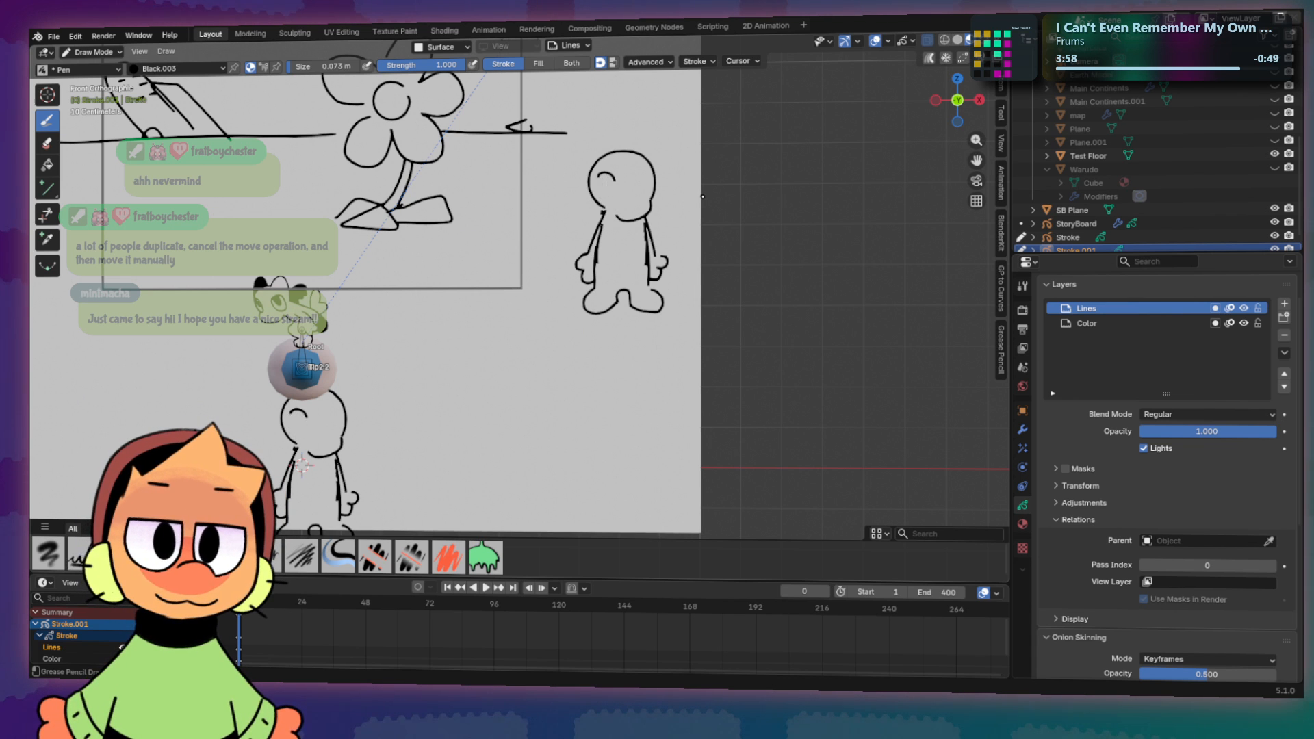
Step: Redraw one oval eye with a pupil outline on the left side of the character's head
scroll(718, 154, up, 1)
scroll(725, 155, up, 1)
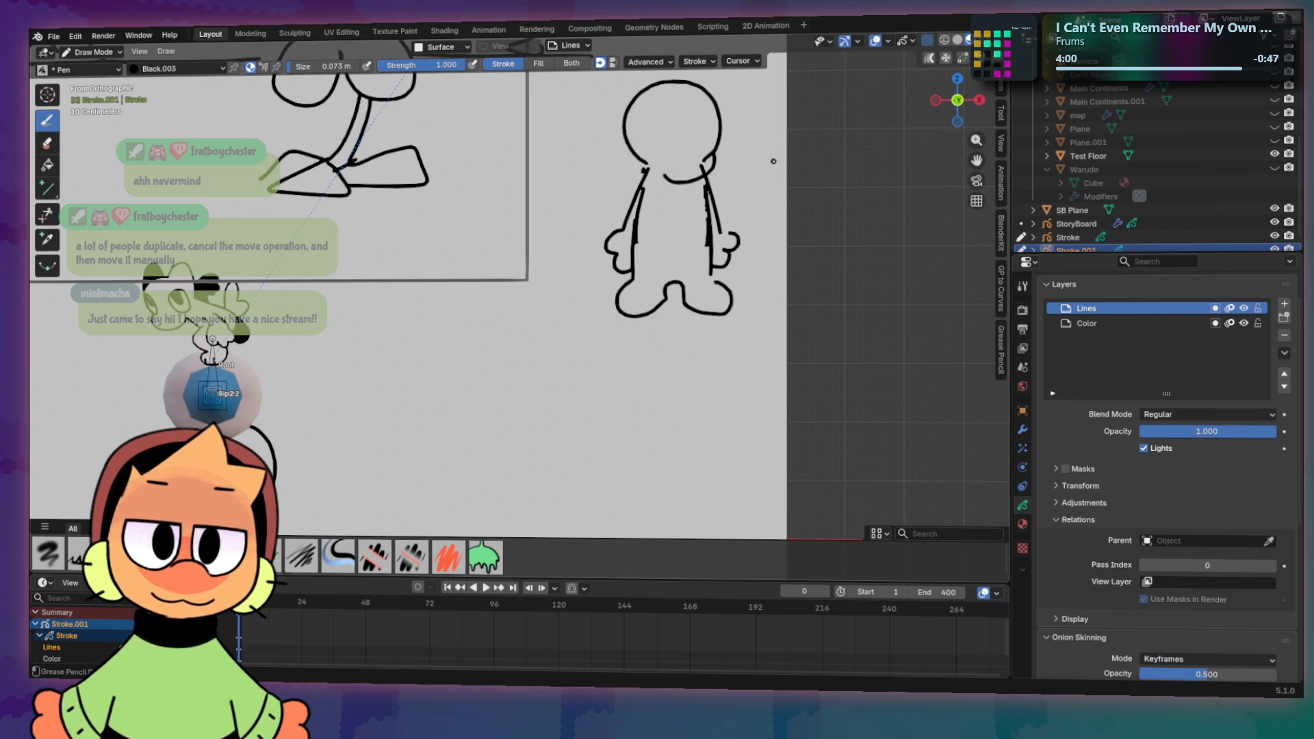
shift+middle_drag(779, 187, 718, 266)
key(e)
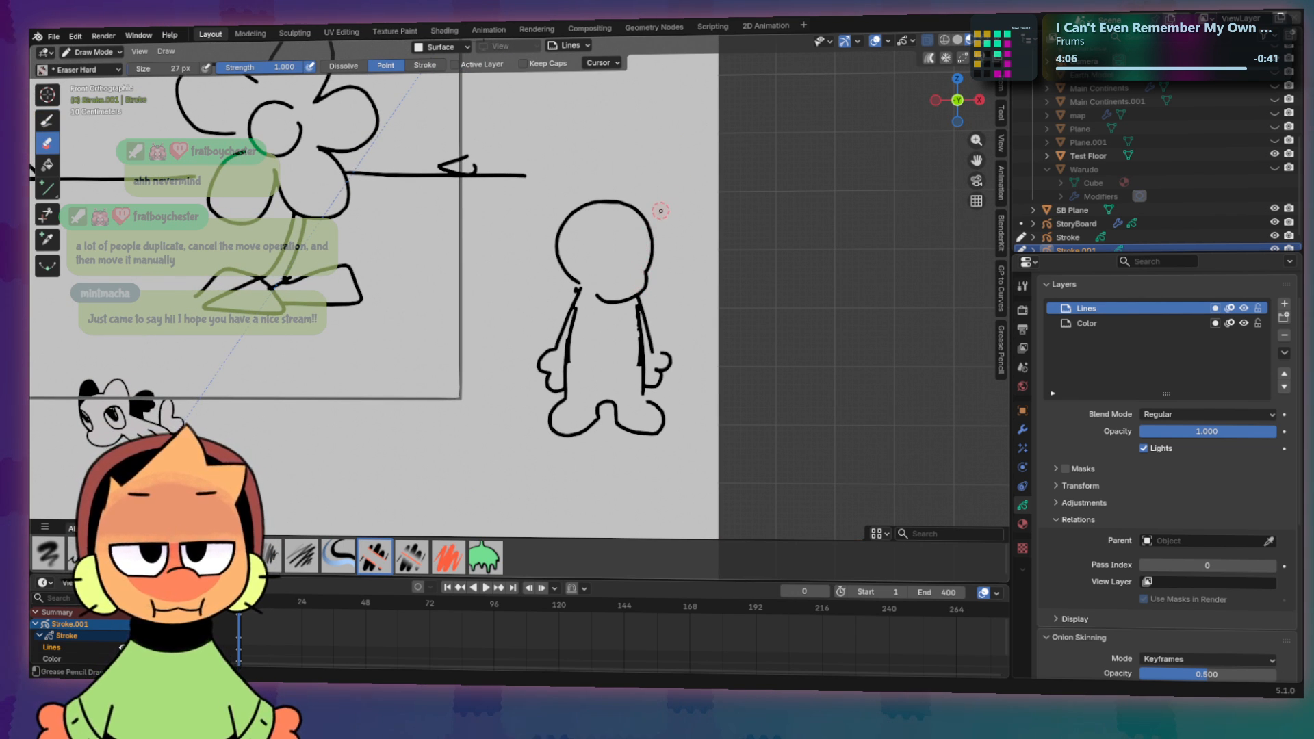
key(b)
mouse_move(601, 250)
mouse_down()
mouse_move(576, 265)
mouse_move(603, 269)
mouse_move(592, 243)
mouse_up()
key(ctrl+z)
key(ctrl+z)
key(ctrl+z)
key(ctrl+z)
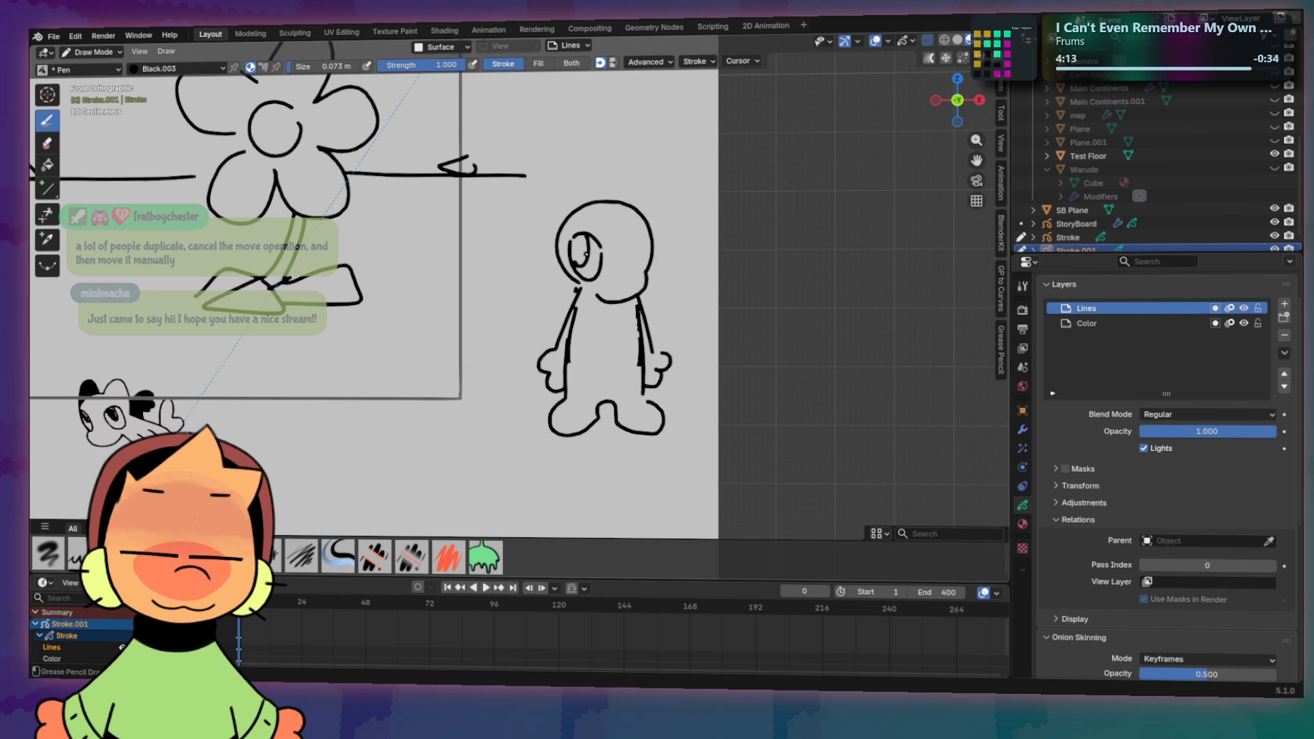
Step: Try to fill the character's pupil with the Black.003 material using the Fill tool
key(q)
click(580, 260)
click(605, 234)
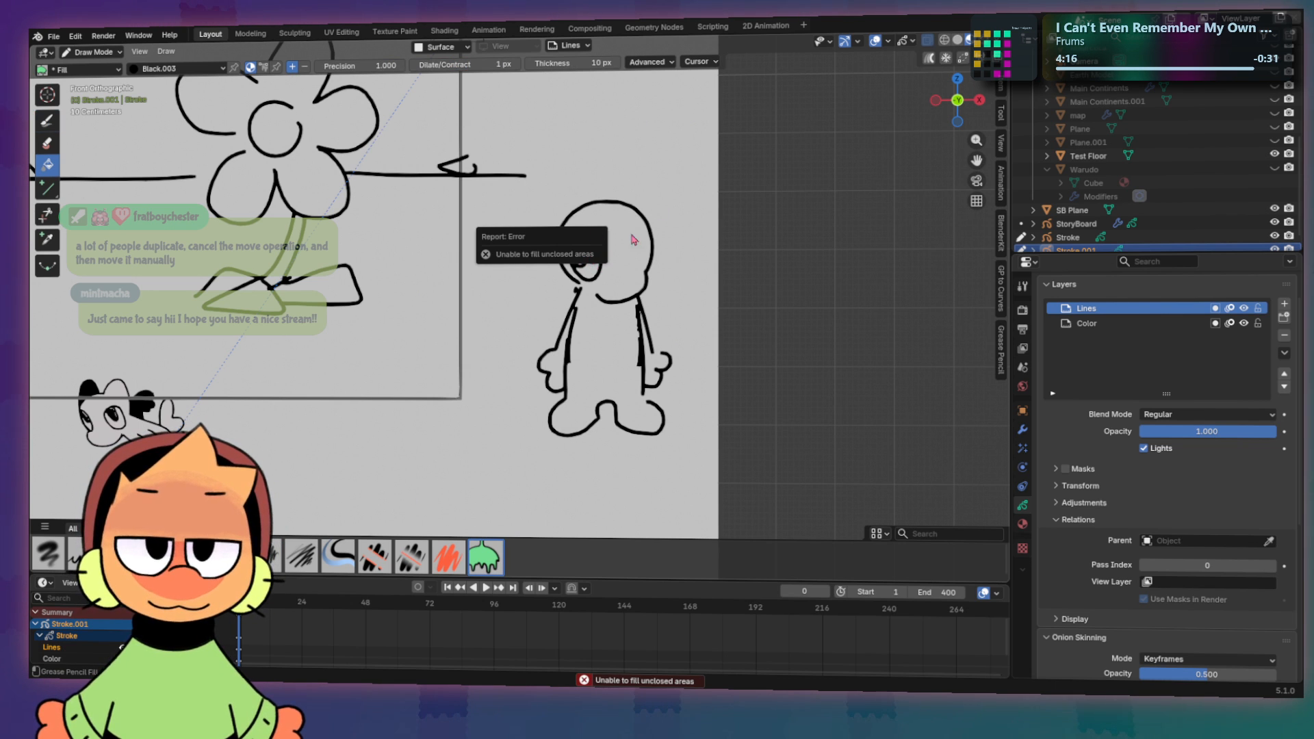
key(q)
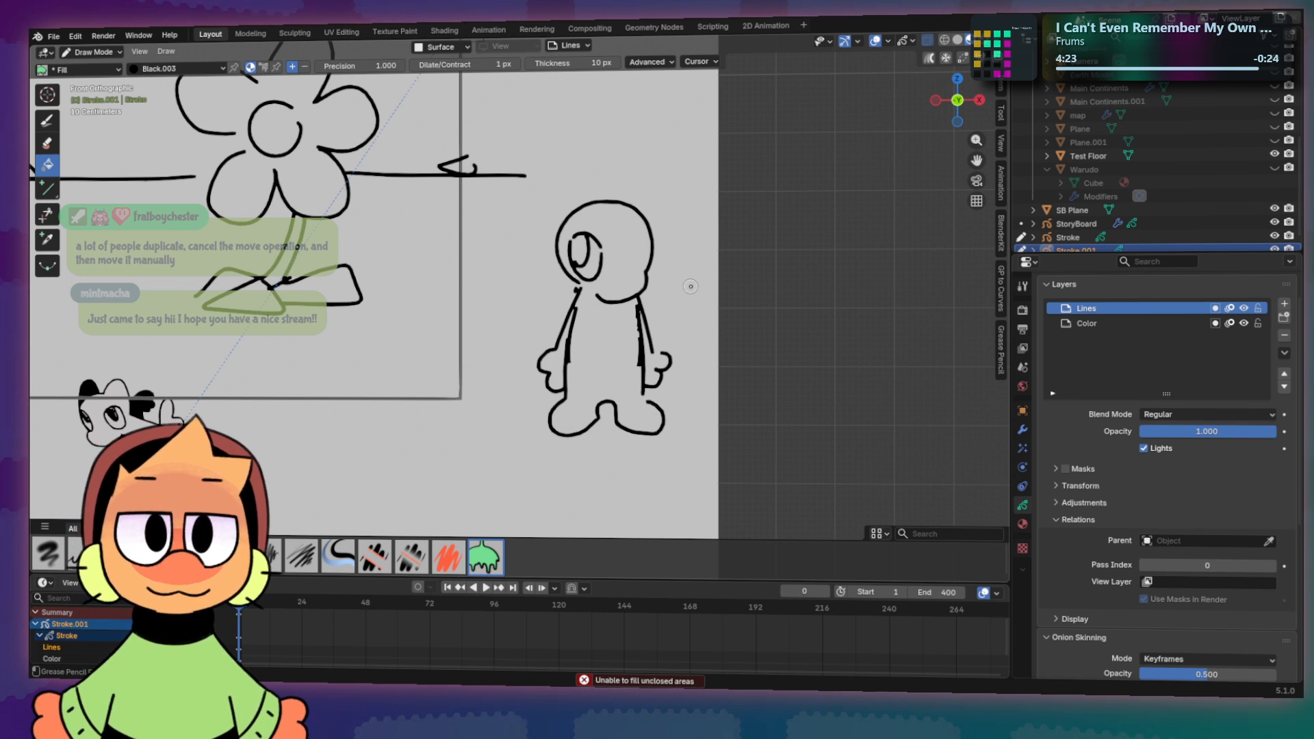
Step: Examine both linked characters from the side against the storyboard plane and check the stroke placement options
mouse_move(691, 286)
middle_down()
mouse_move(661, 291)
mouse_move(755, 304)
mouse_move(720, 312)
mouse_move(633, 289)
middle_up()
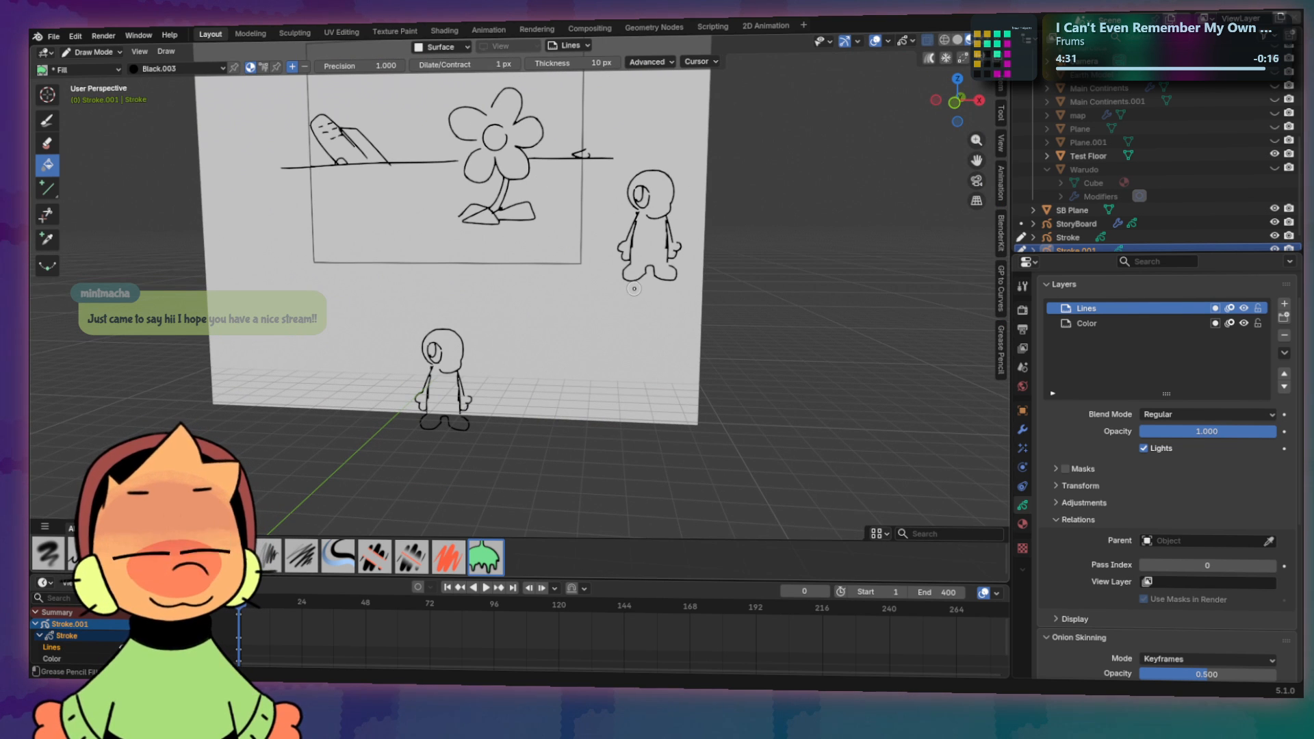
key(KP_Decimal)
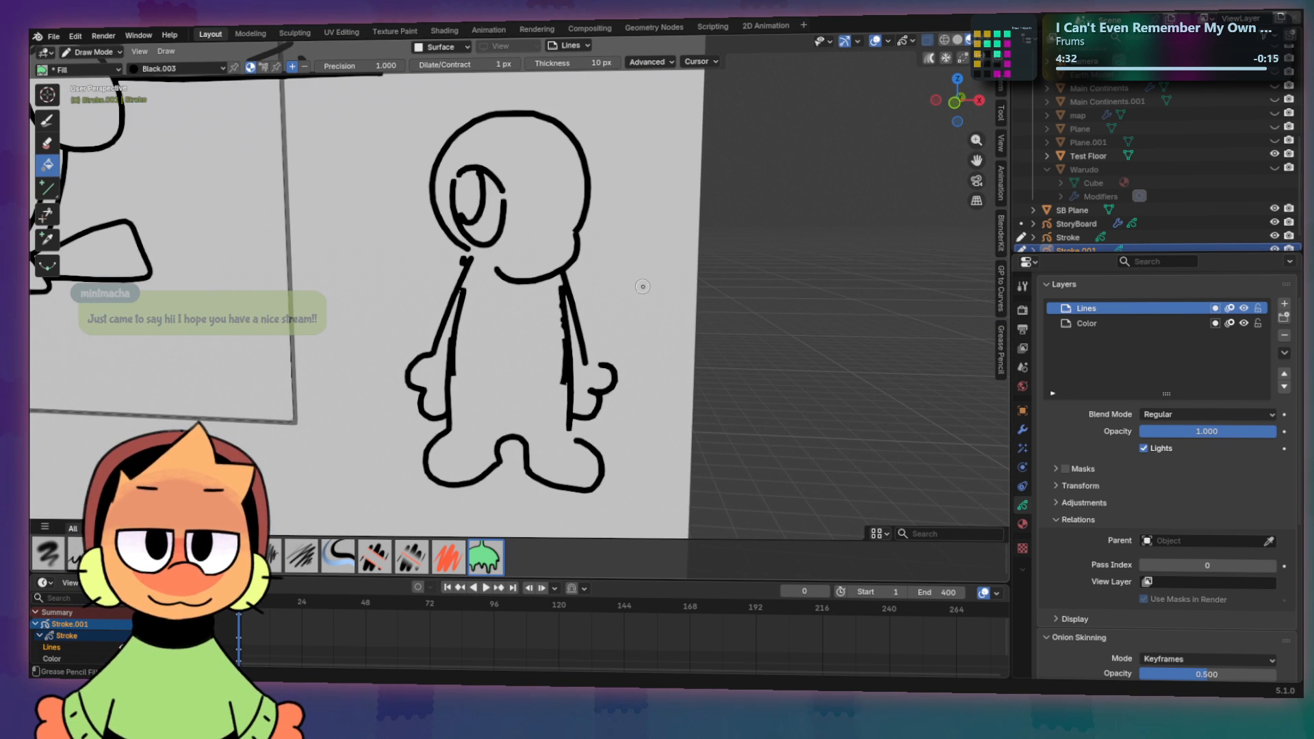
mouse_move(642, 286)
middle_down()
mouse_move(438, 285)
mouse_move(534, 293)
mouse_move(463, 320)
middle_up()
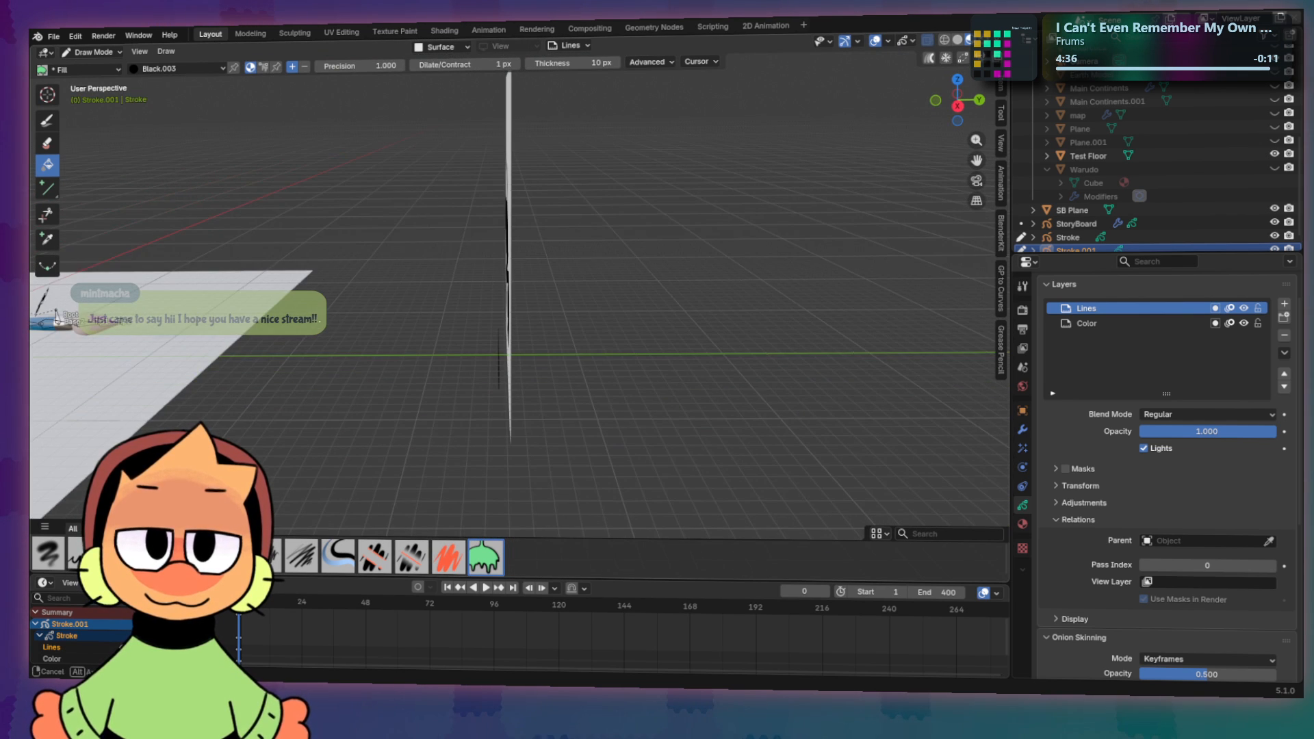
mouse_move(320, 321)
middle_down()
mouse_move(381, 334)
mouse_move(473, 318)
mouse_move(370, 343)
mouse_move(256, 334)
mouse_move(401, 328)
middle_up()
scroll(439, 301, down, 1)
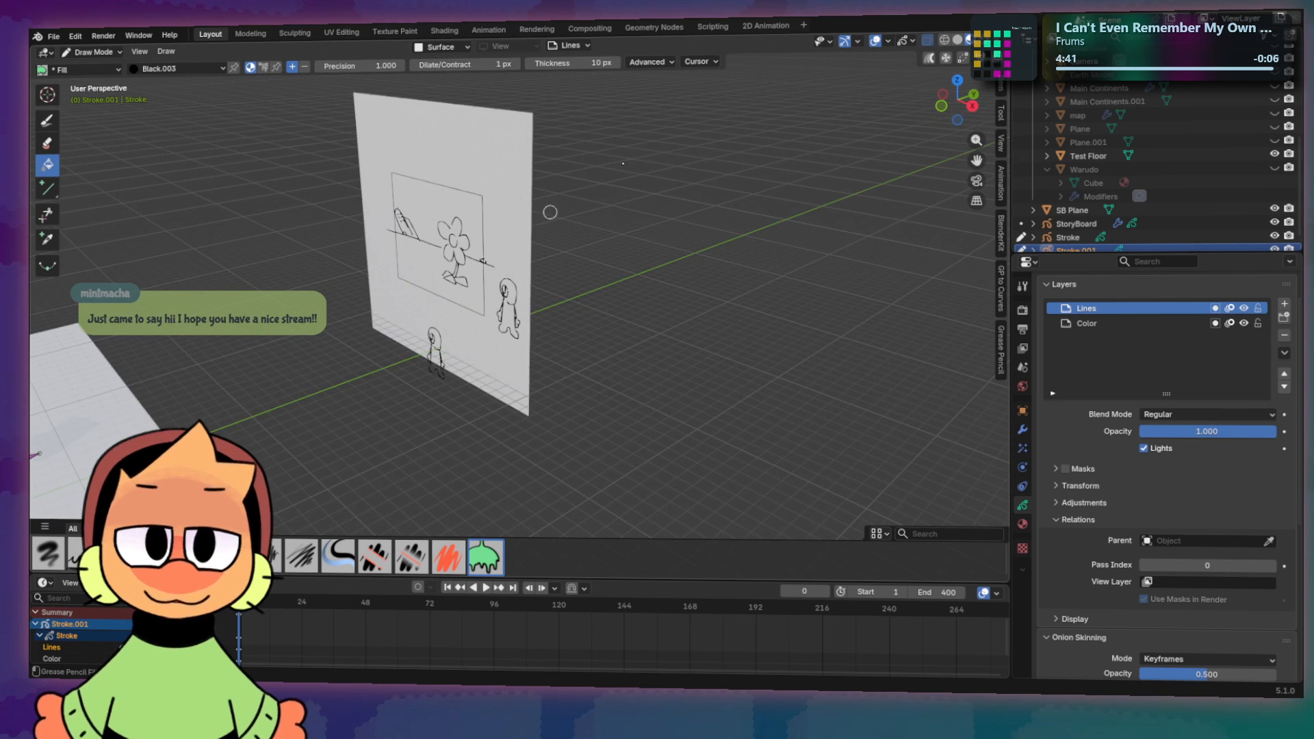
click(451, 49)
click(450, 52)
click(451, 51)
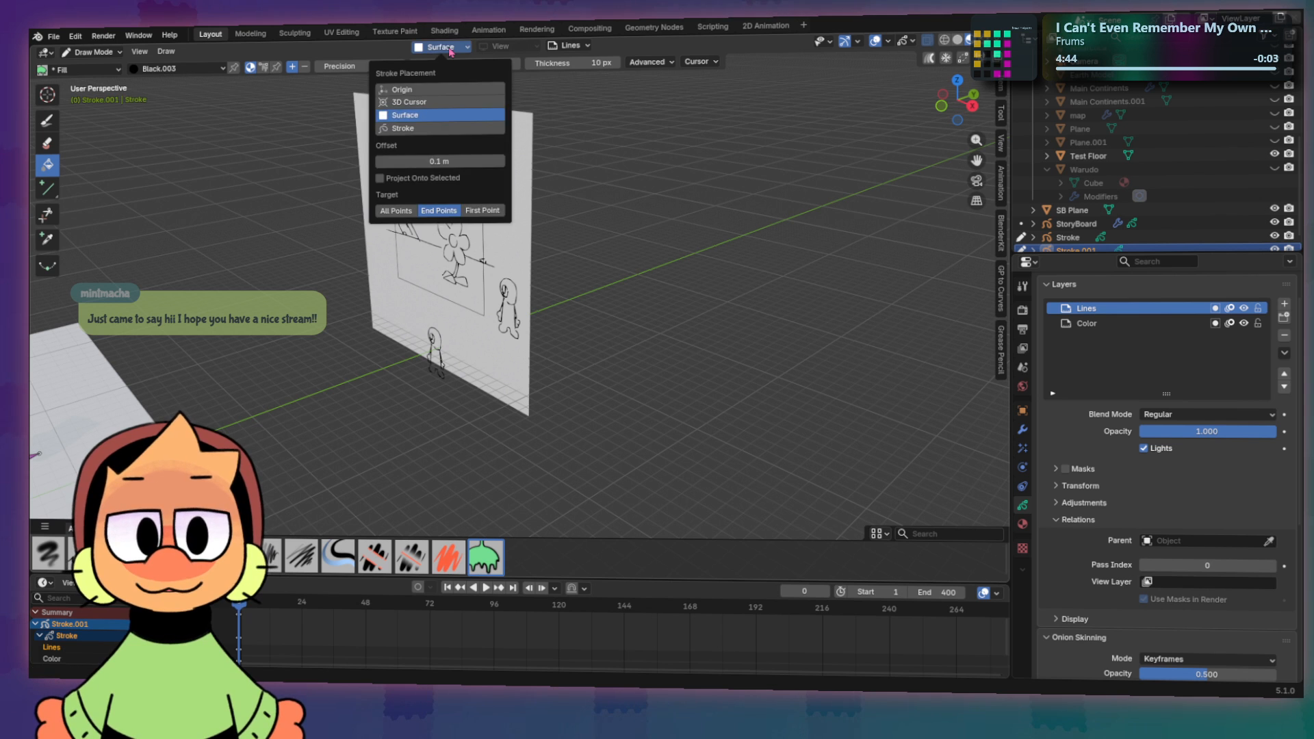
click(452, 51)
scroll(502, 293, up, 3)
scroll(502, 293, down, 5)
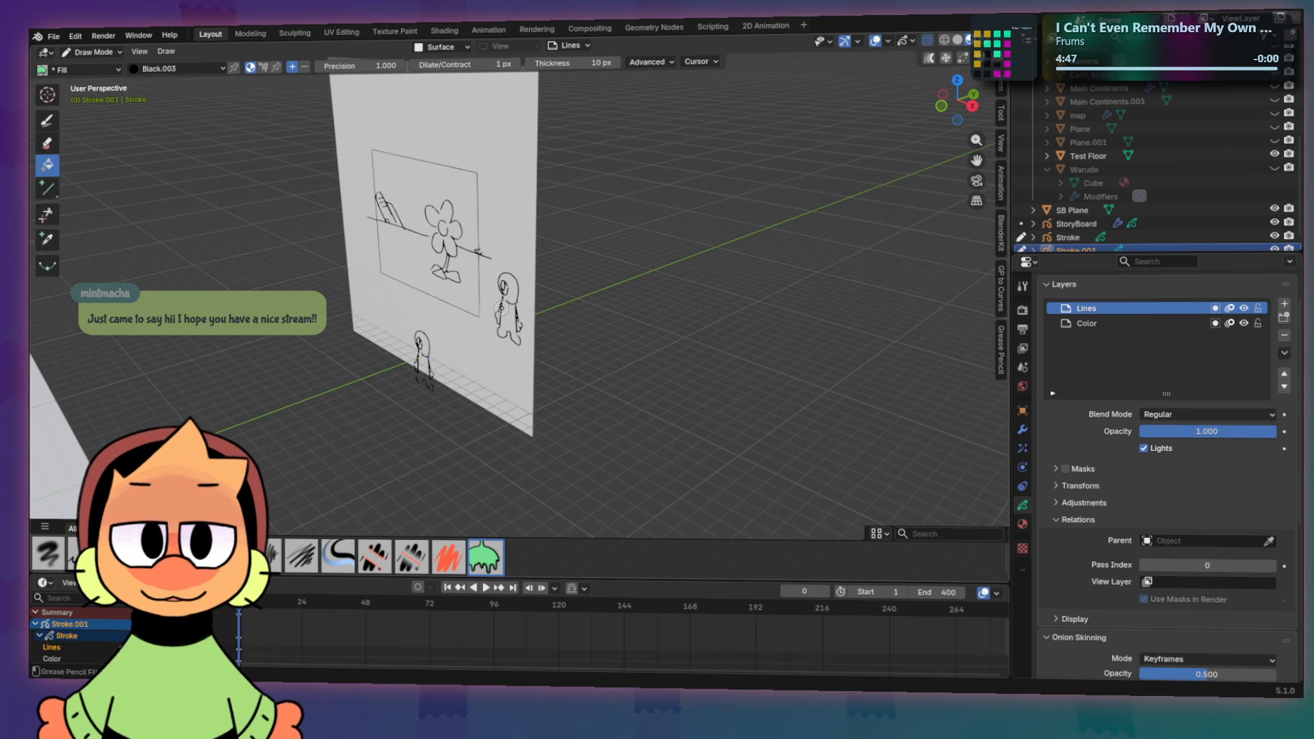
middle_drag(434, 355, 600, 340)
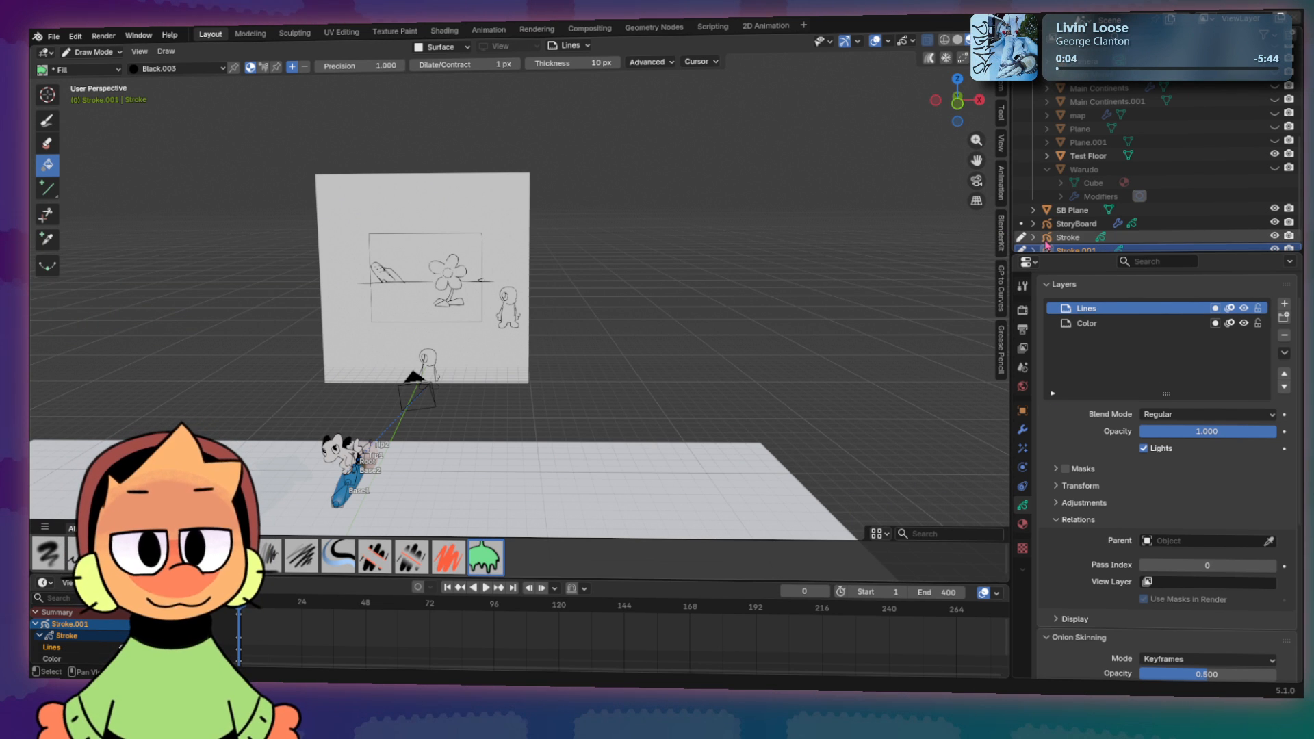
Step: Delete the Stroke object and its linked copy Stroke.001 from the scene
click(1075, 237)
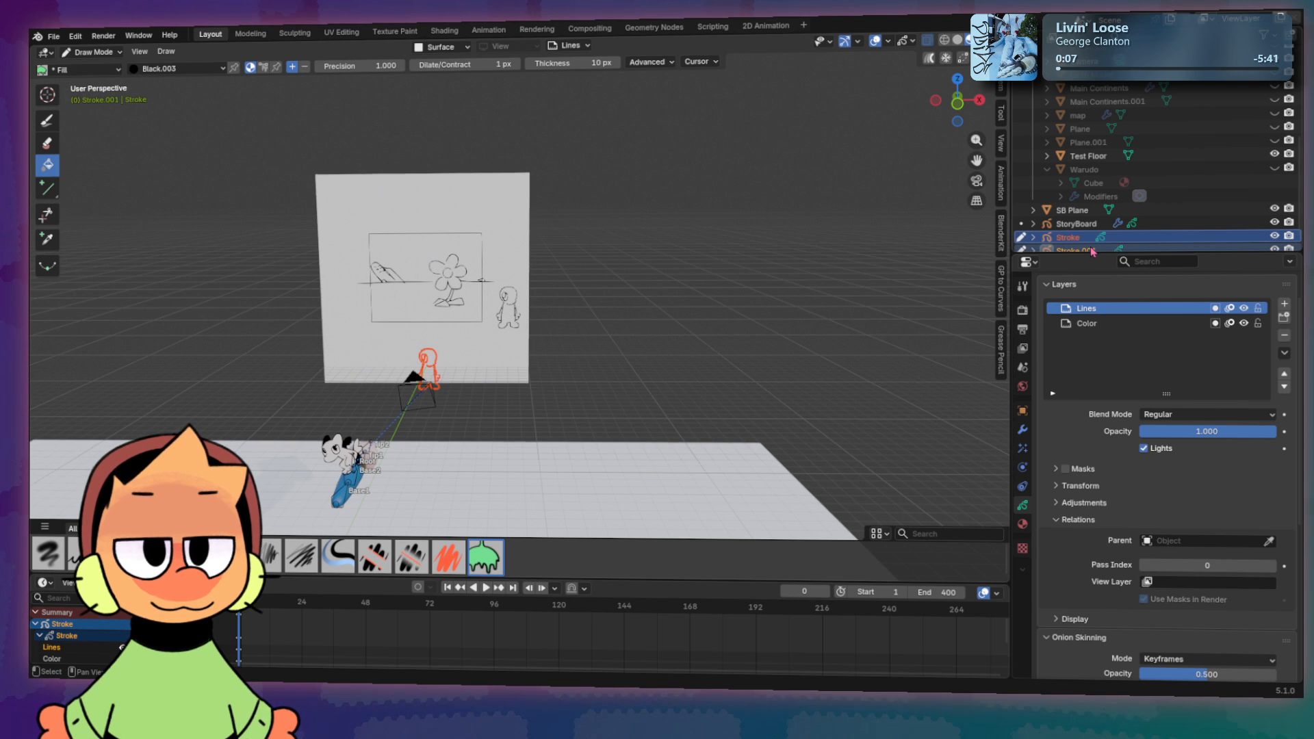
key(Delete)
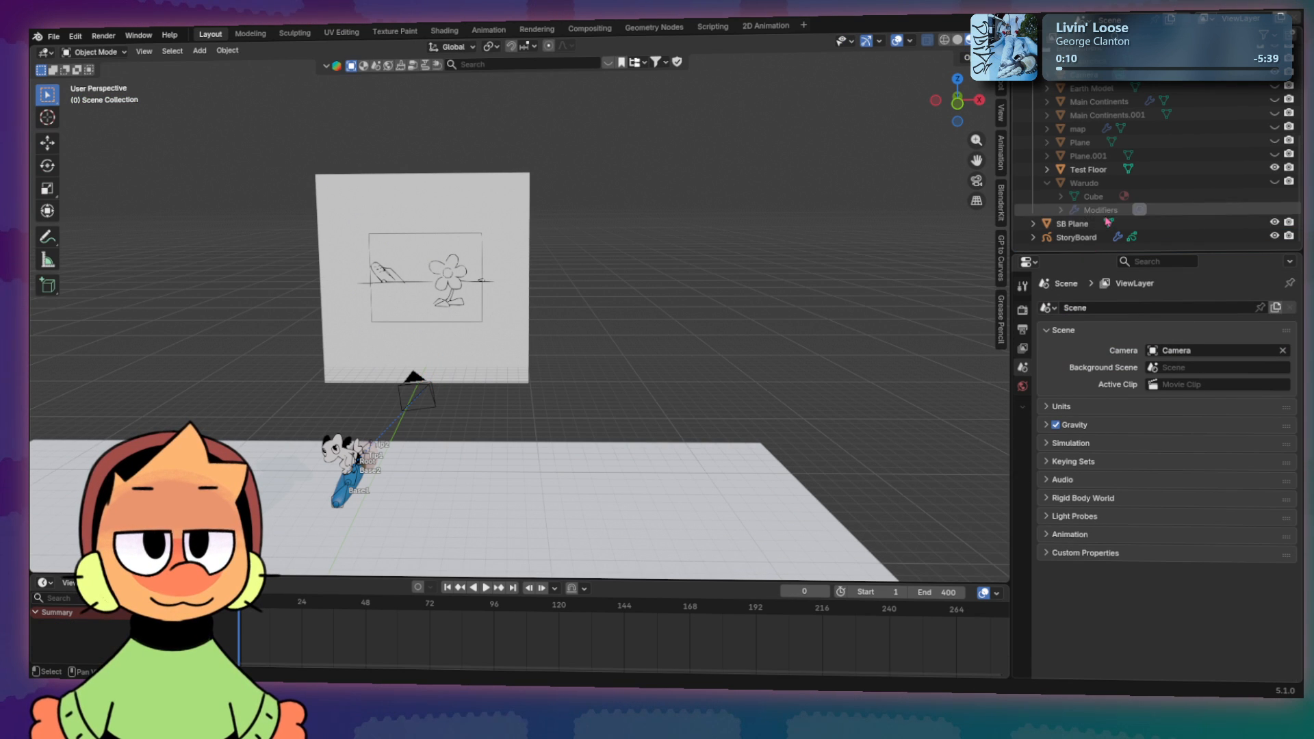
Step: Add a blank Grease Pencil object at the 3D cursor on the floor and deselect it
mouse_move(507, 394)
middle_down()
mouse_move(507, 376)
mouse_move(432, 455)
mouse_move(519, 393)
mouse_move(486, 399)
middle_up()
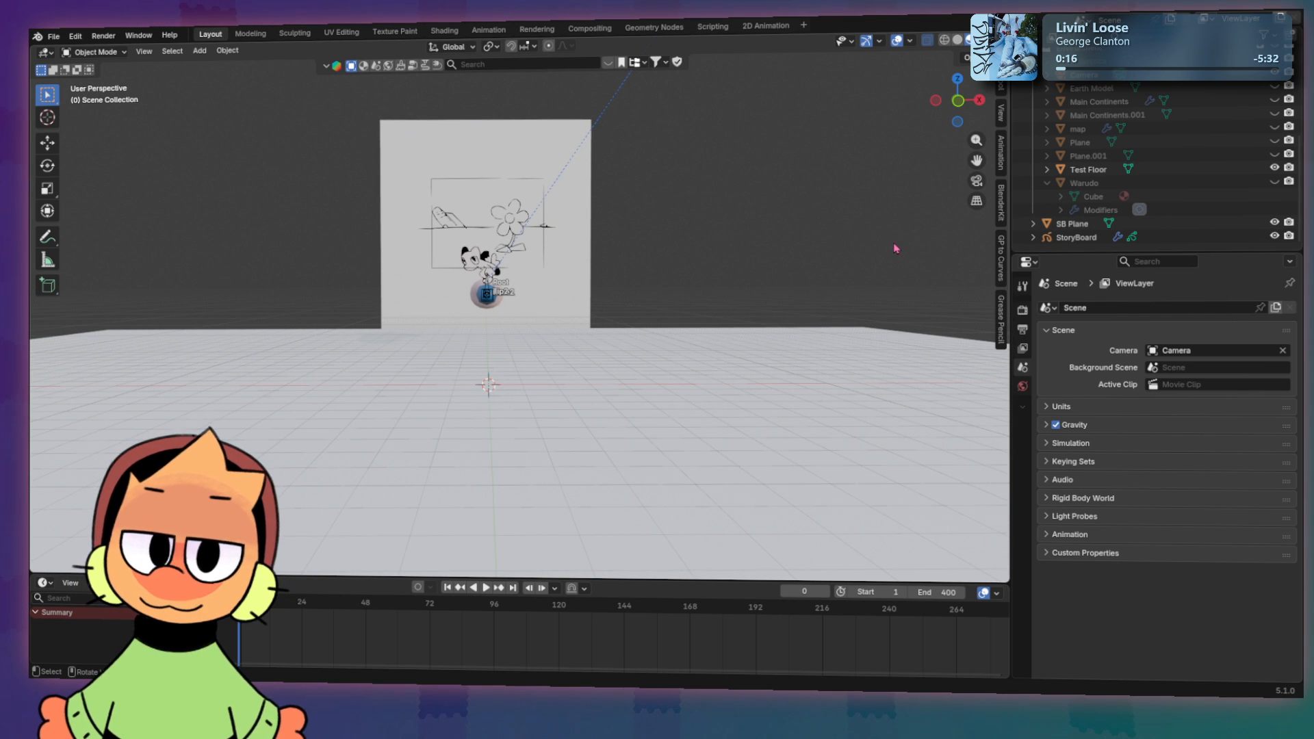
key(shift+a)
mouse_move(897, 244)
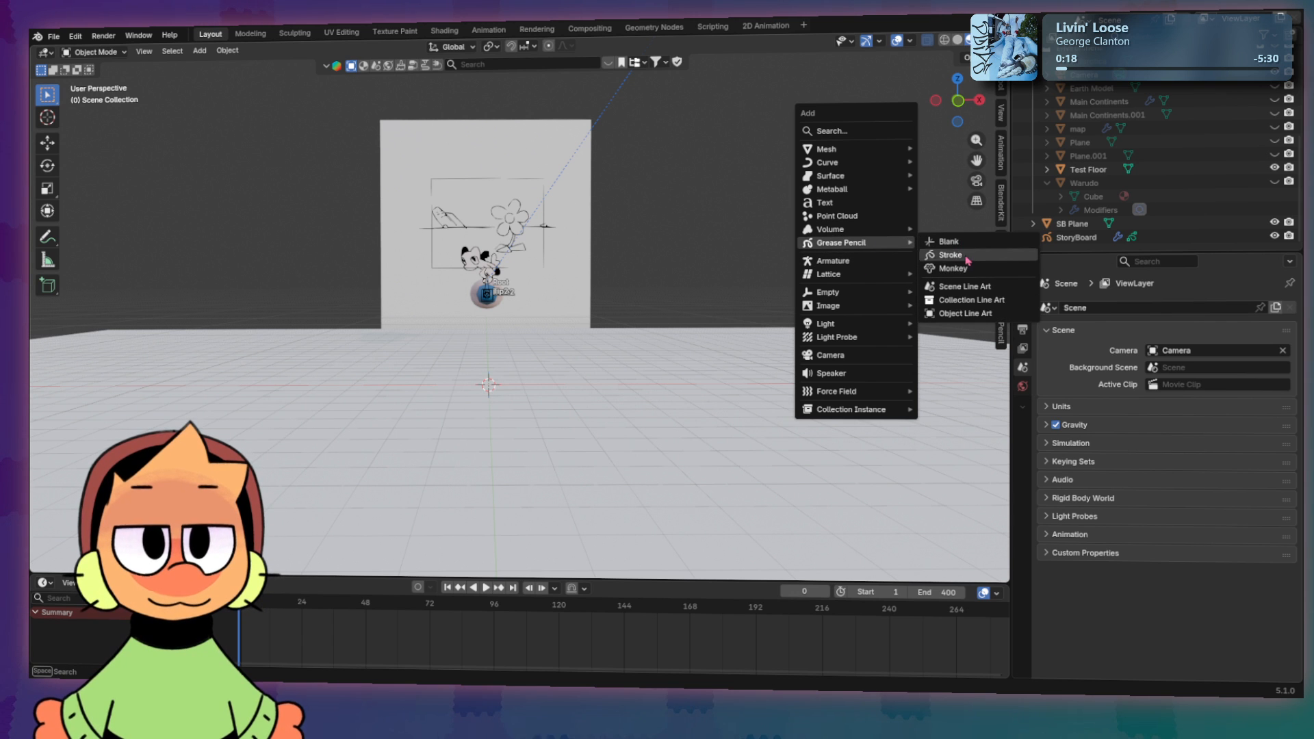
click(949, 242)
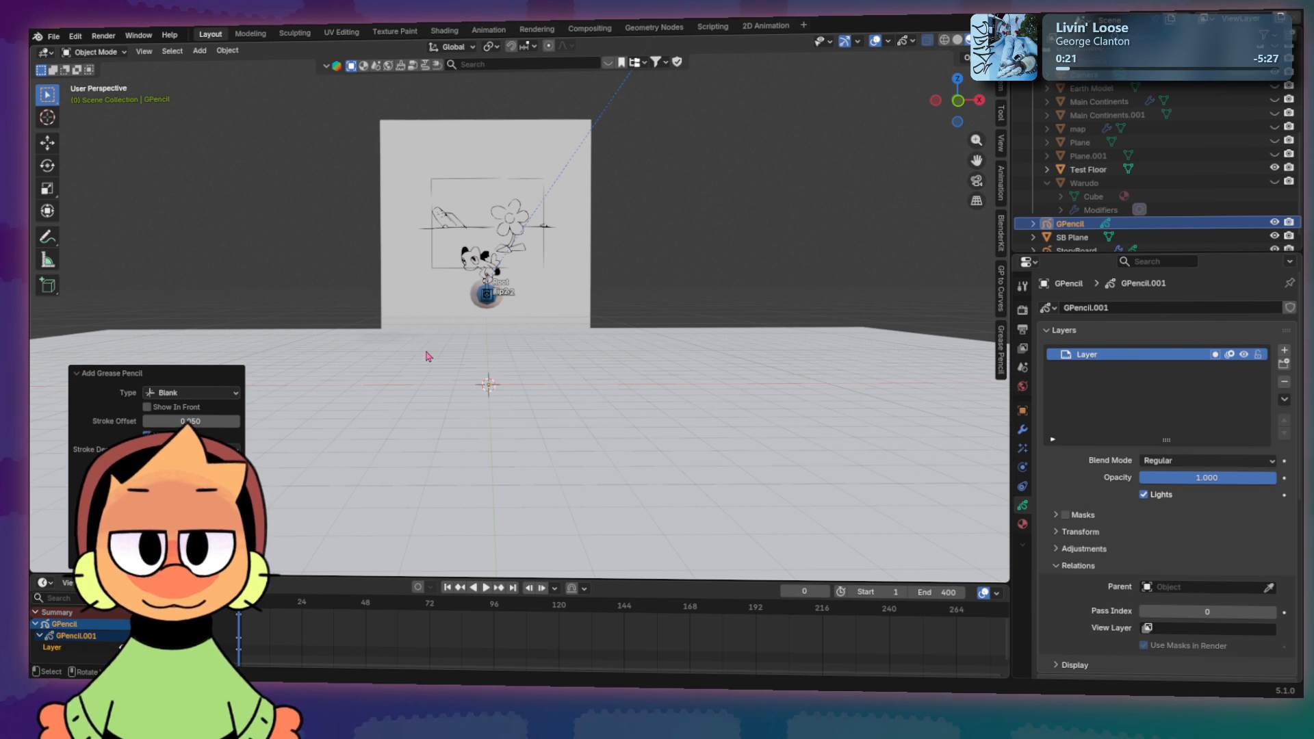
middle_drag(435, 353, 438, 354)
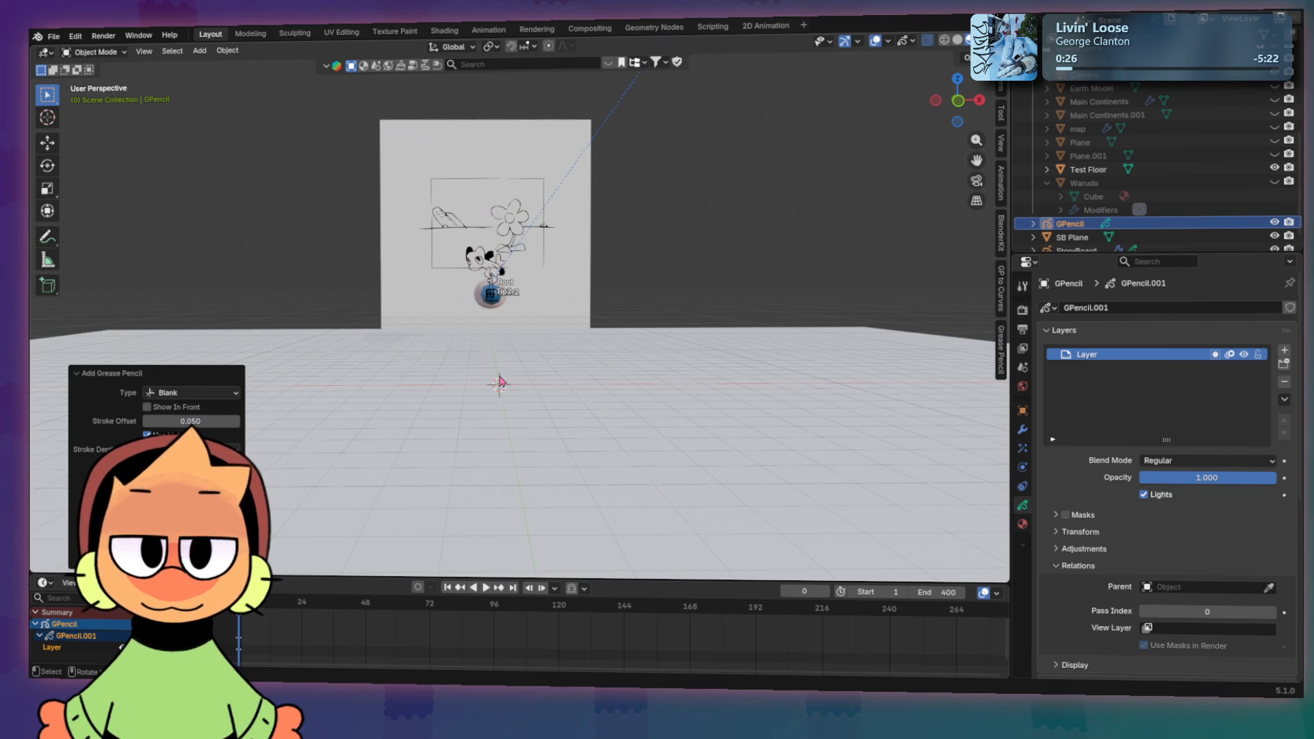
click(735, 290)
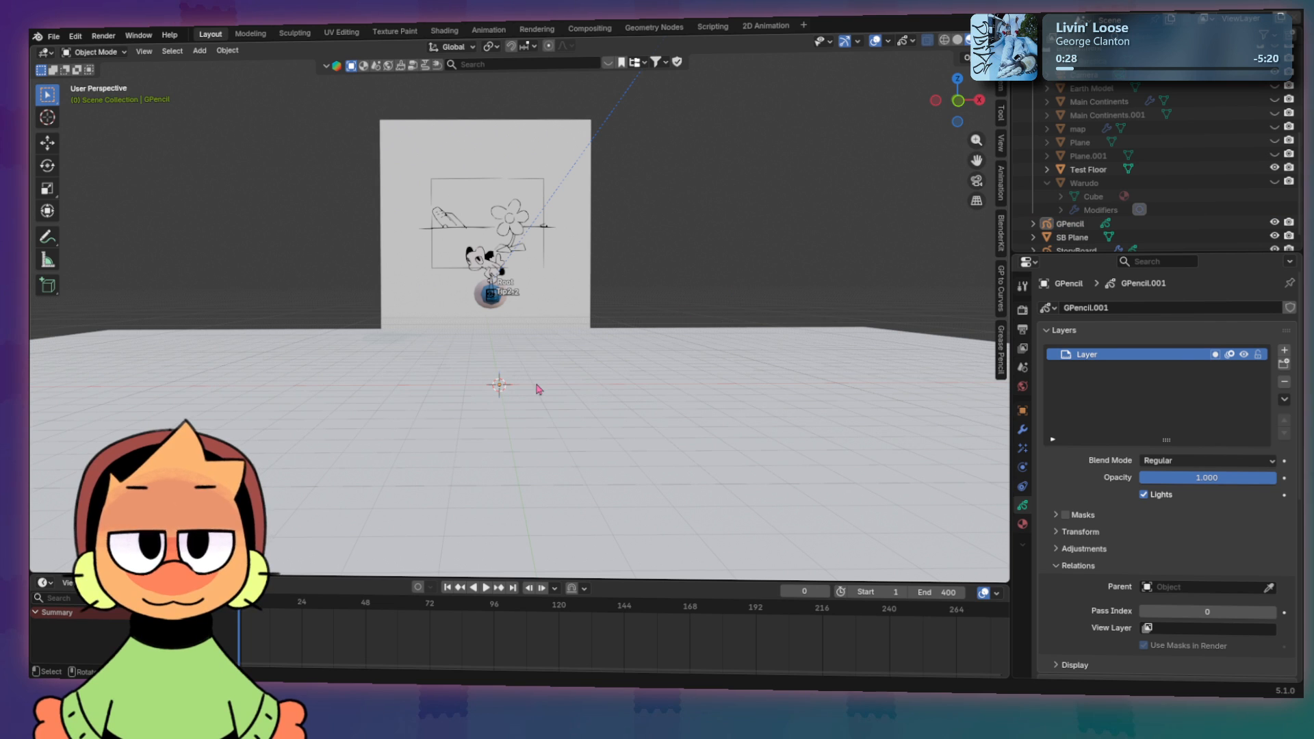
Step: Select the blank GPencil object and switch it to Draw Mode in the front view
click(1070, 223)
scroll(1078, 238, down, 1)
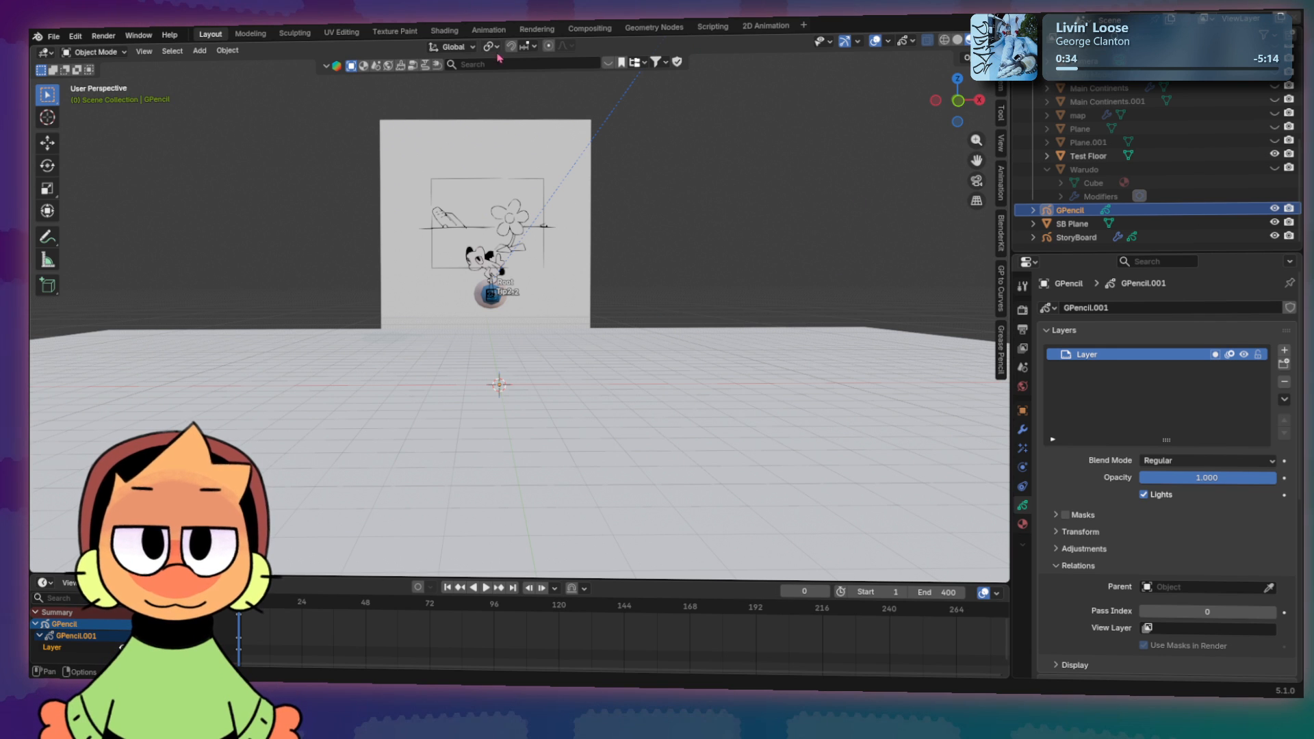
click(452, 47)
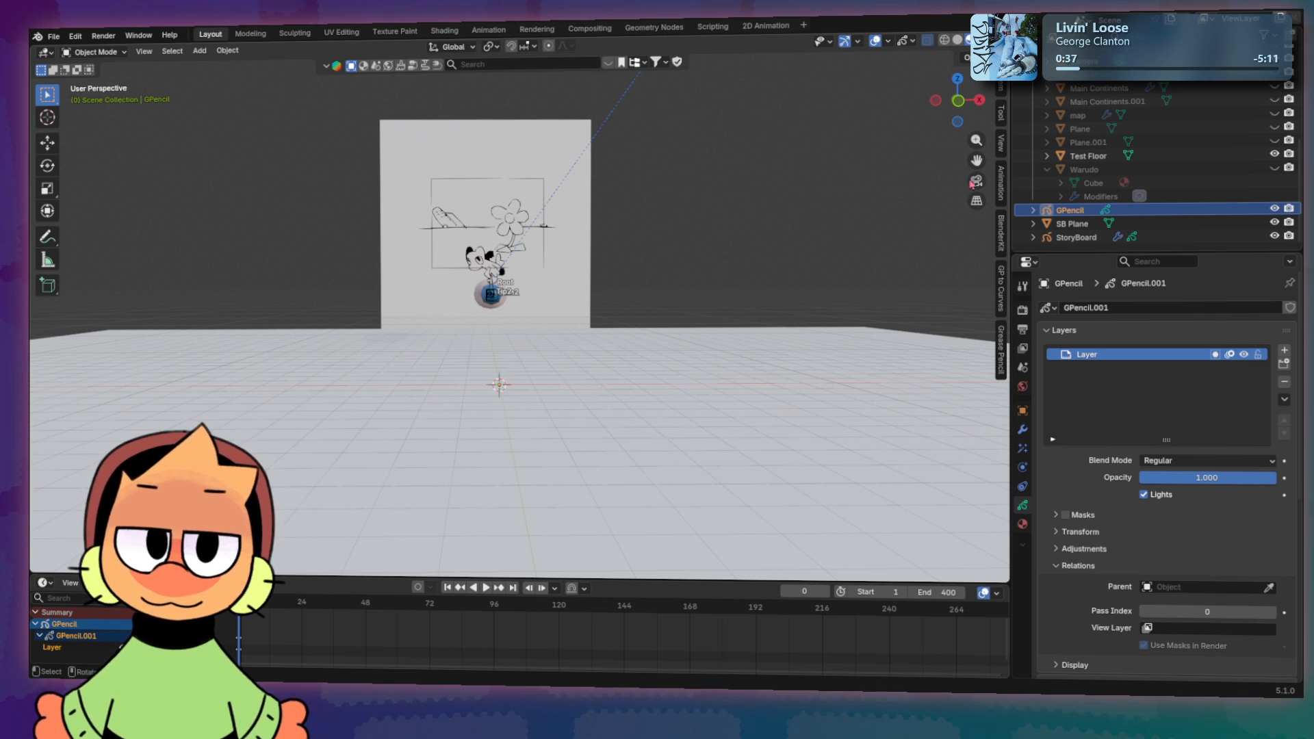
key(ctrl+Tab)
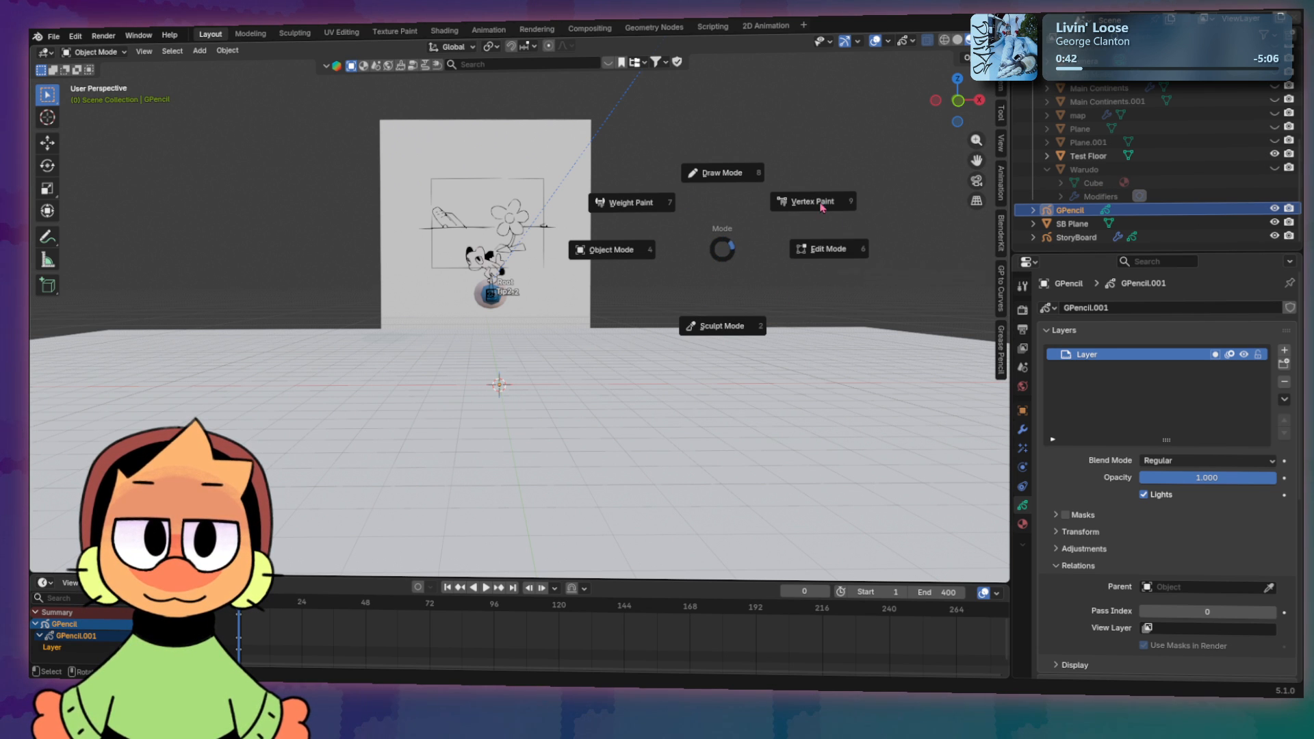
click(721, 180)
key(KP_1)
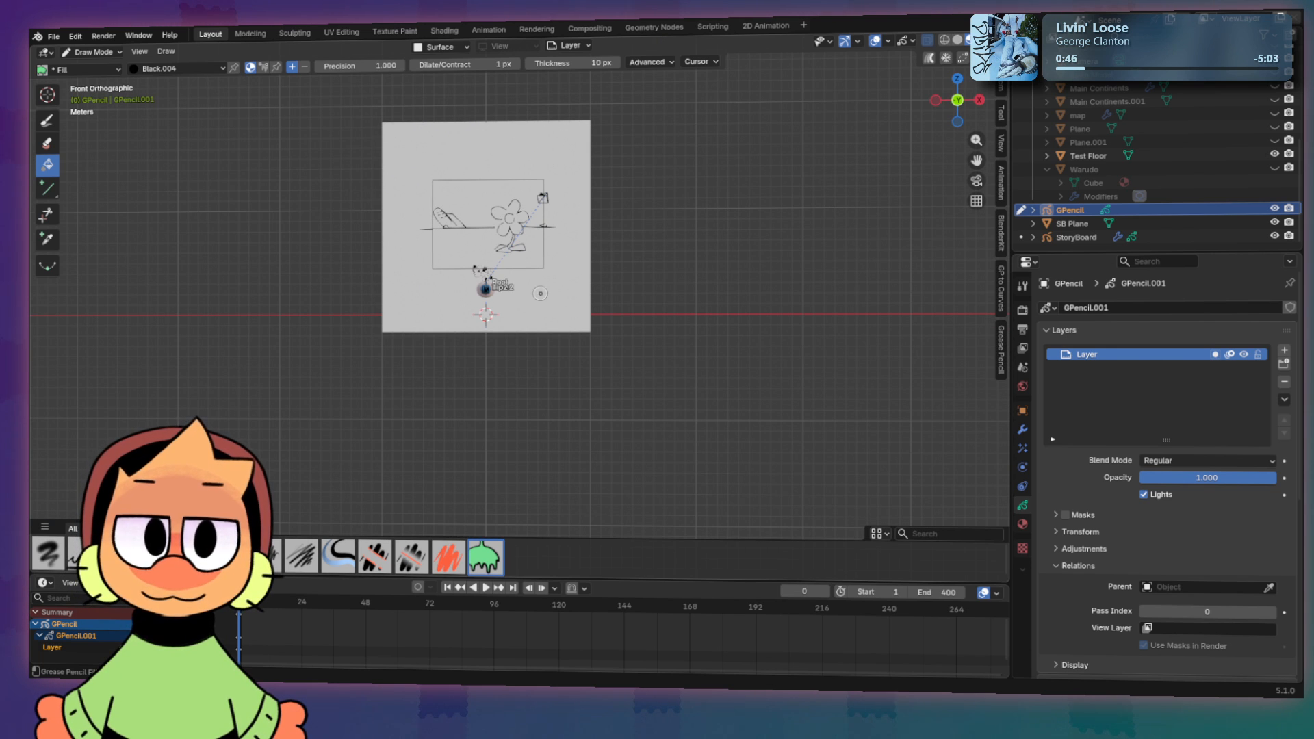
Step: Set the stroke placement to Origin for the GPencil object
scroll(540, 293, up, 8)
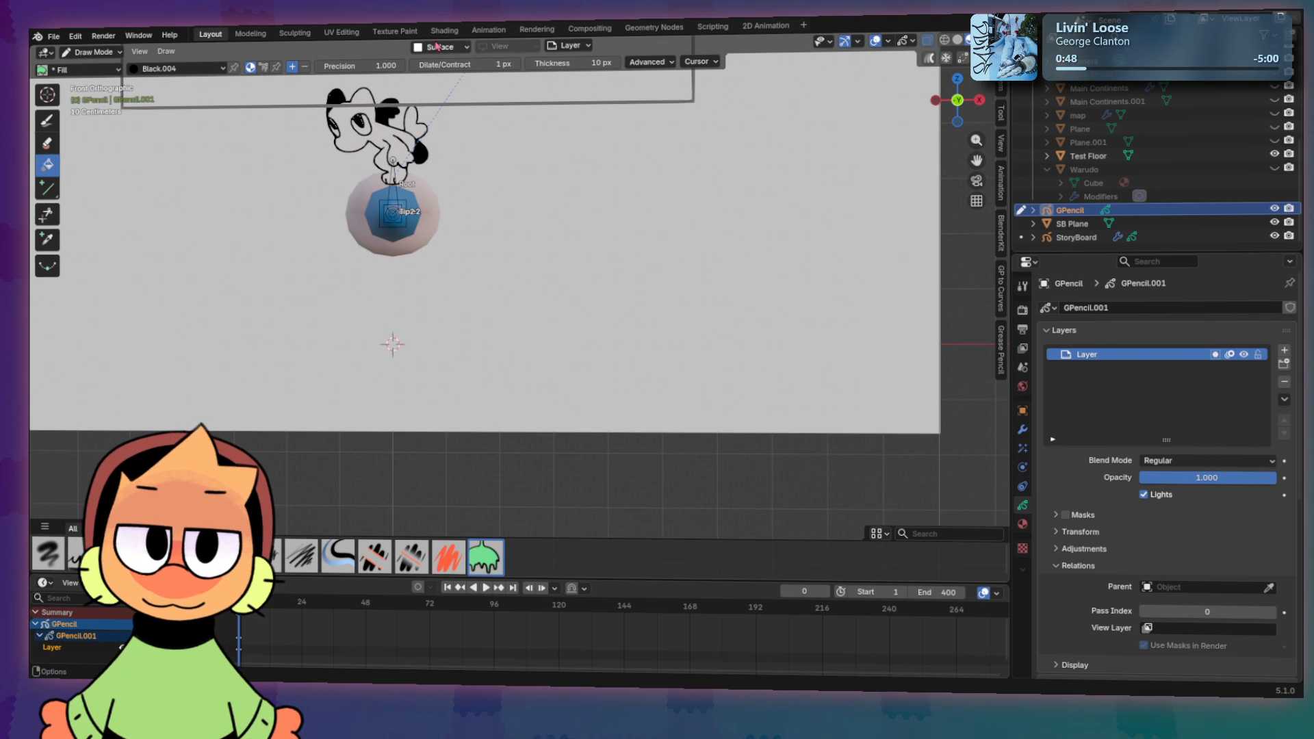
click(438, 46)
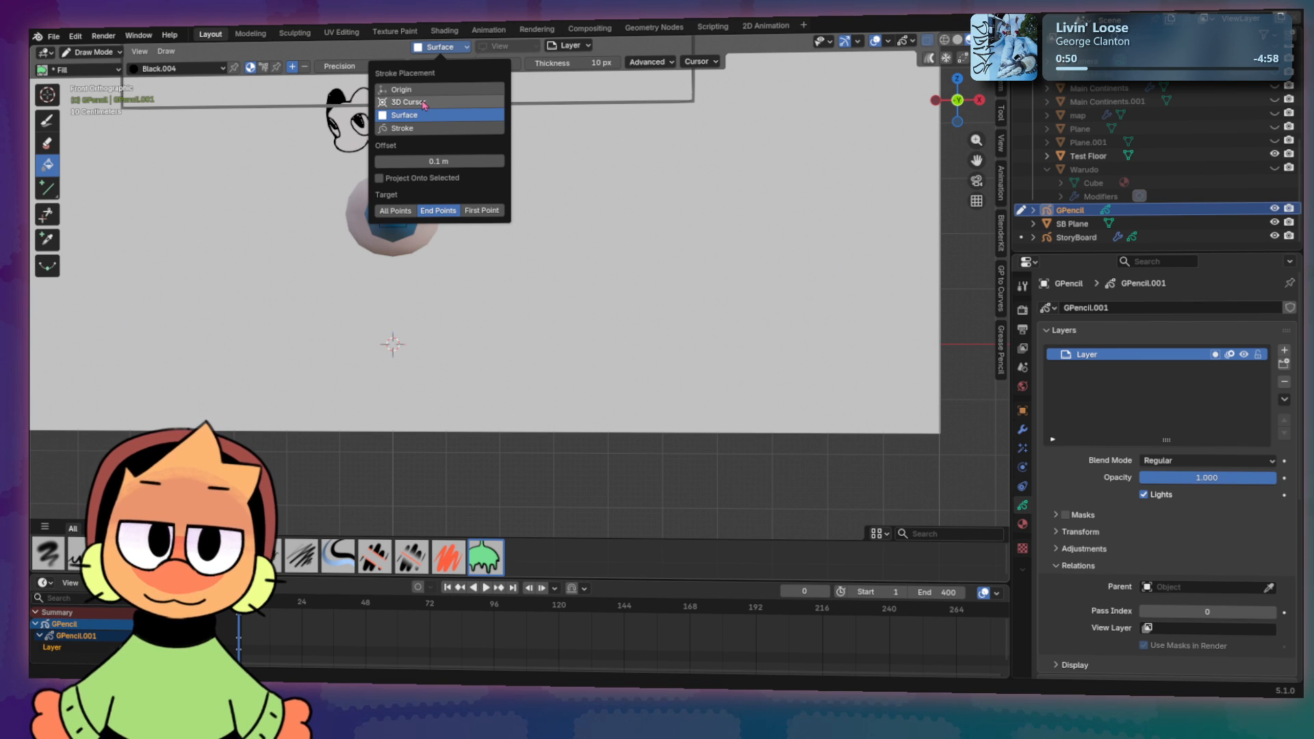
click(404, 90)
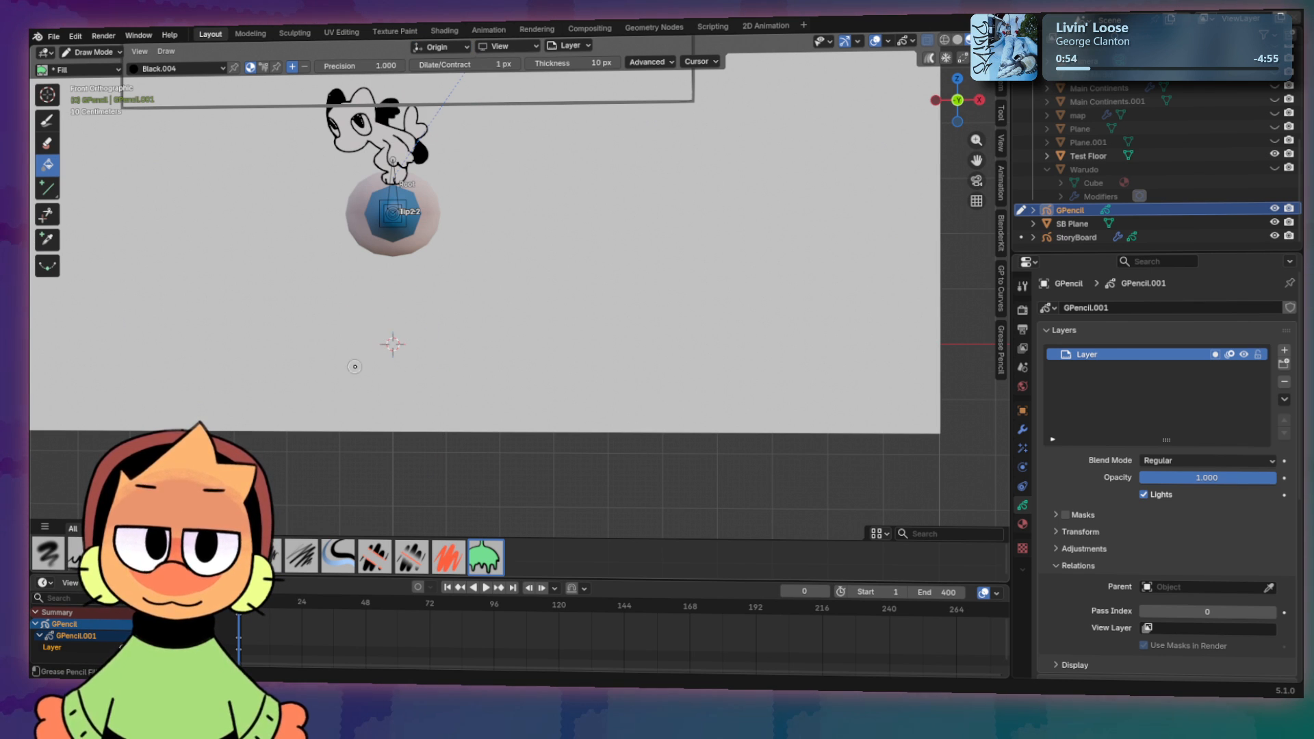
Step: Draw a simple smiley face just above the 3D cursor with the Pen brush and check it in perspective
key(d)
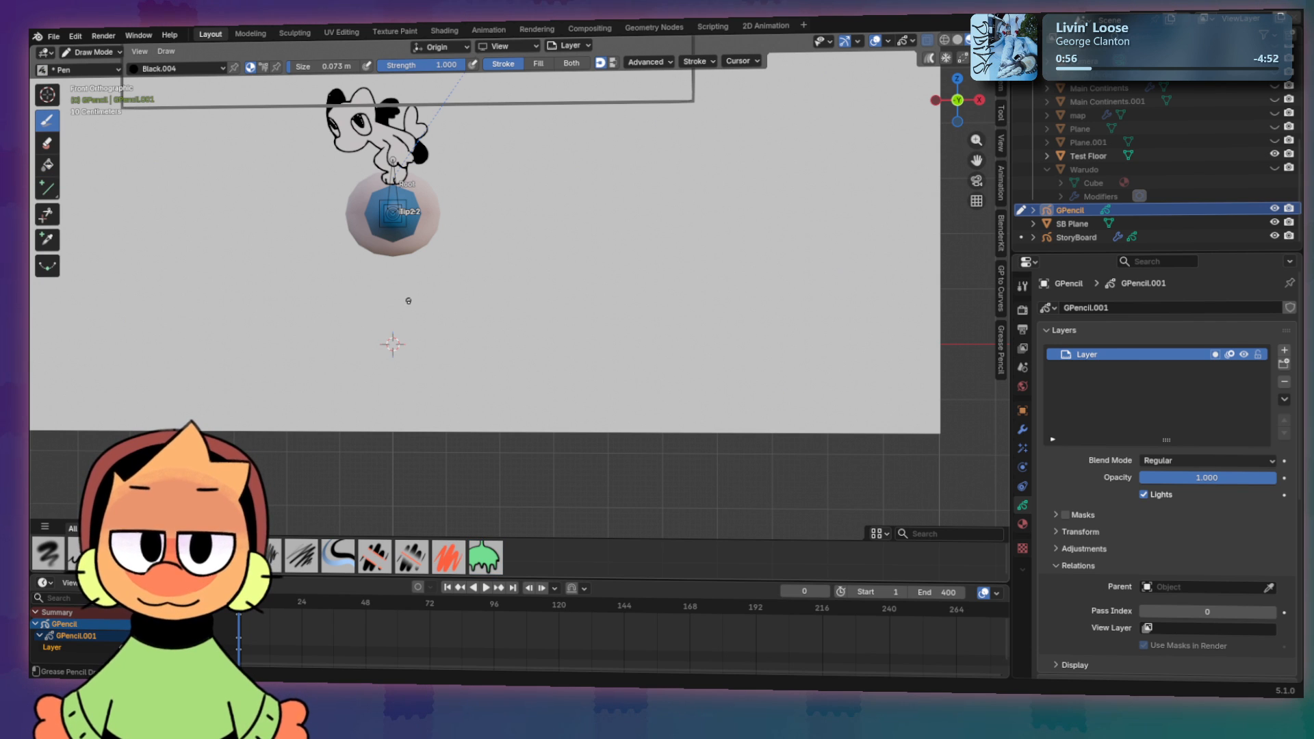
drag(397, 282, 392, 283)
key(ctrl+z)
mouse_move(399, 277)
mouse_down()
mouse_move(367, 302)
mouse_move(425, 310)
mouse_move(397, 279)
mouse_move(382, 335)
mouse_move(428, 308)
mouse_move(401, 278)
mouse_move(410, 315)
mouse_up()
key(ctrl+z)
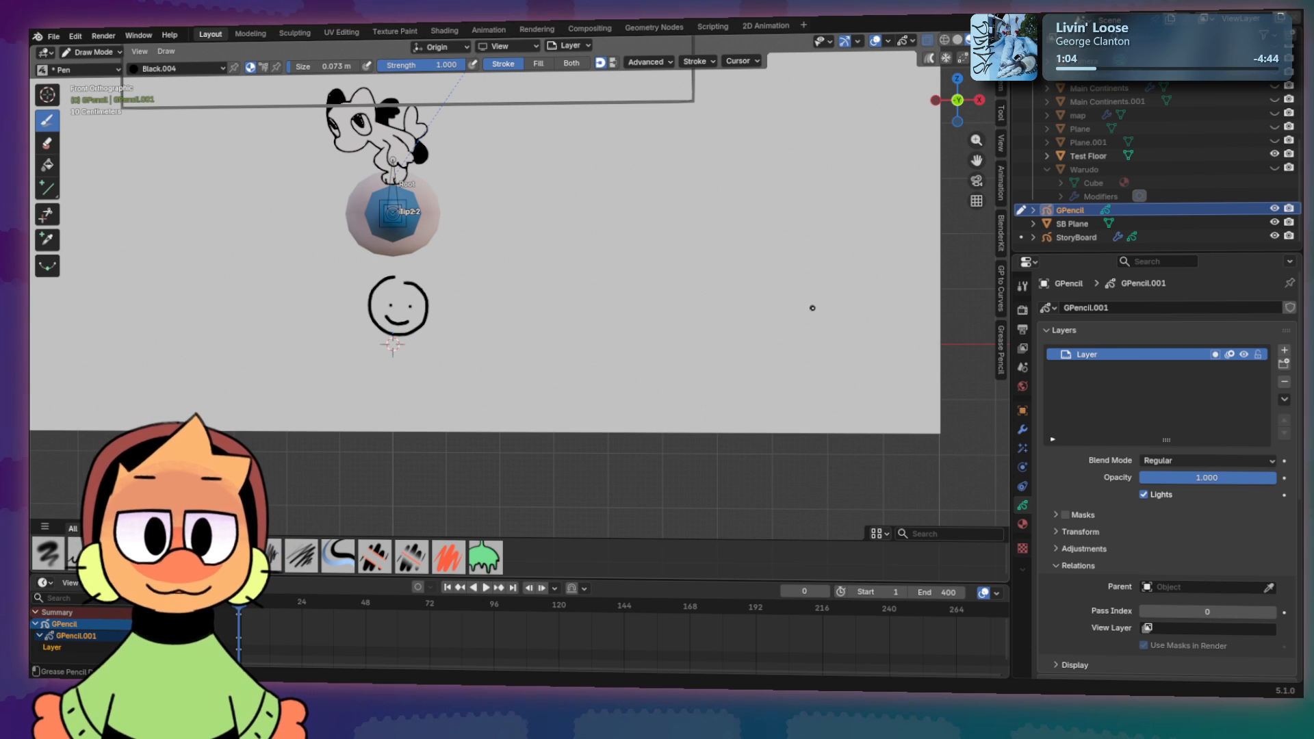
scroll(498, 277, down, 1)
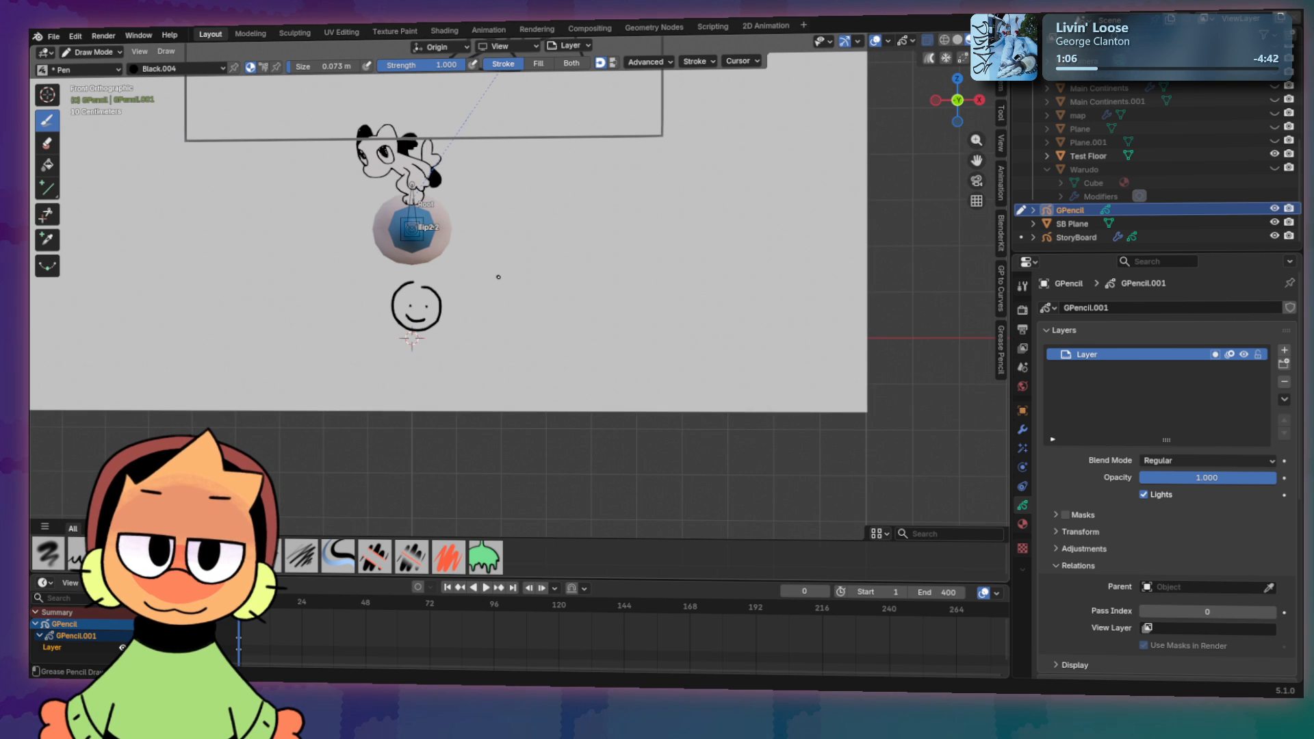
middle_drag(498, 277, 426, 417)
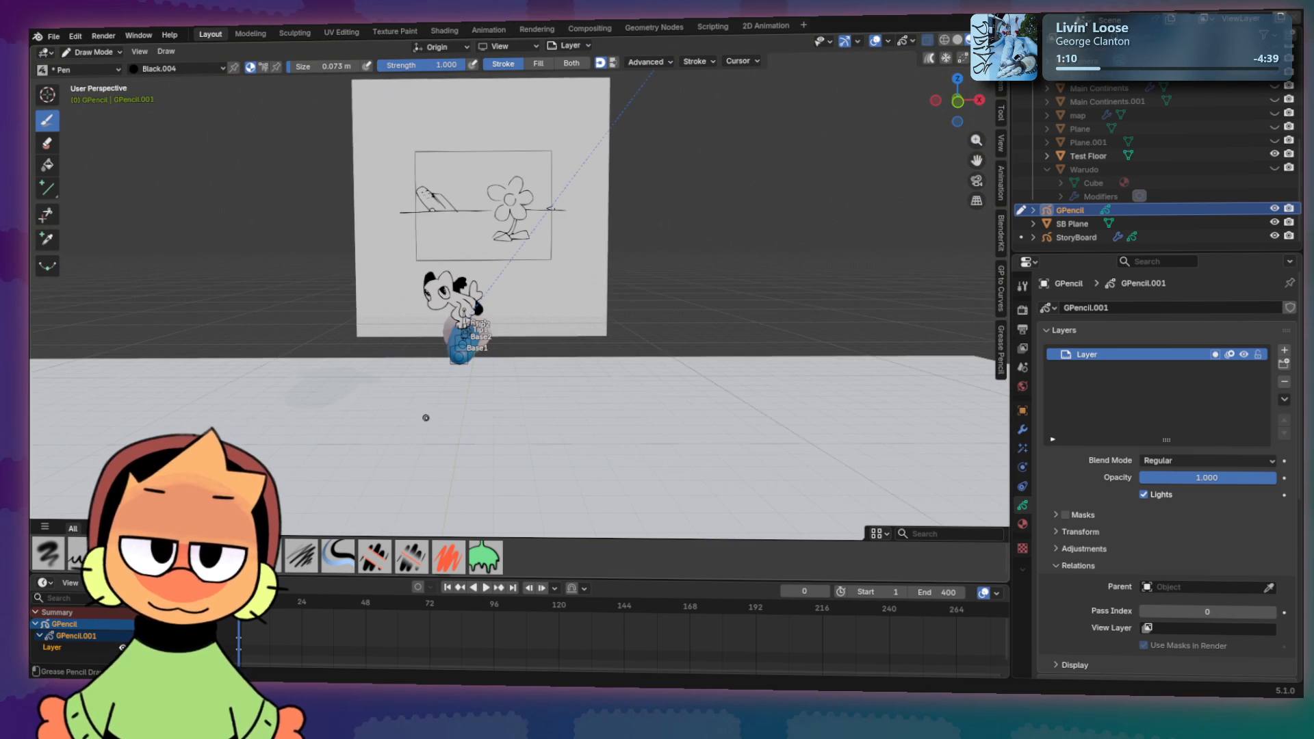
scroll(426, 418, down, 3)
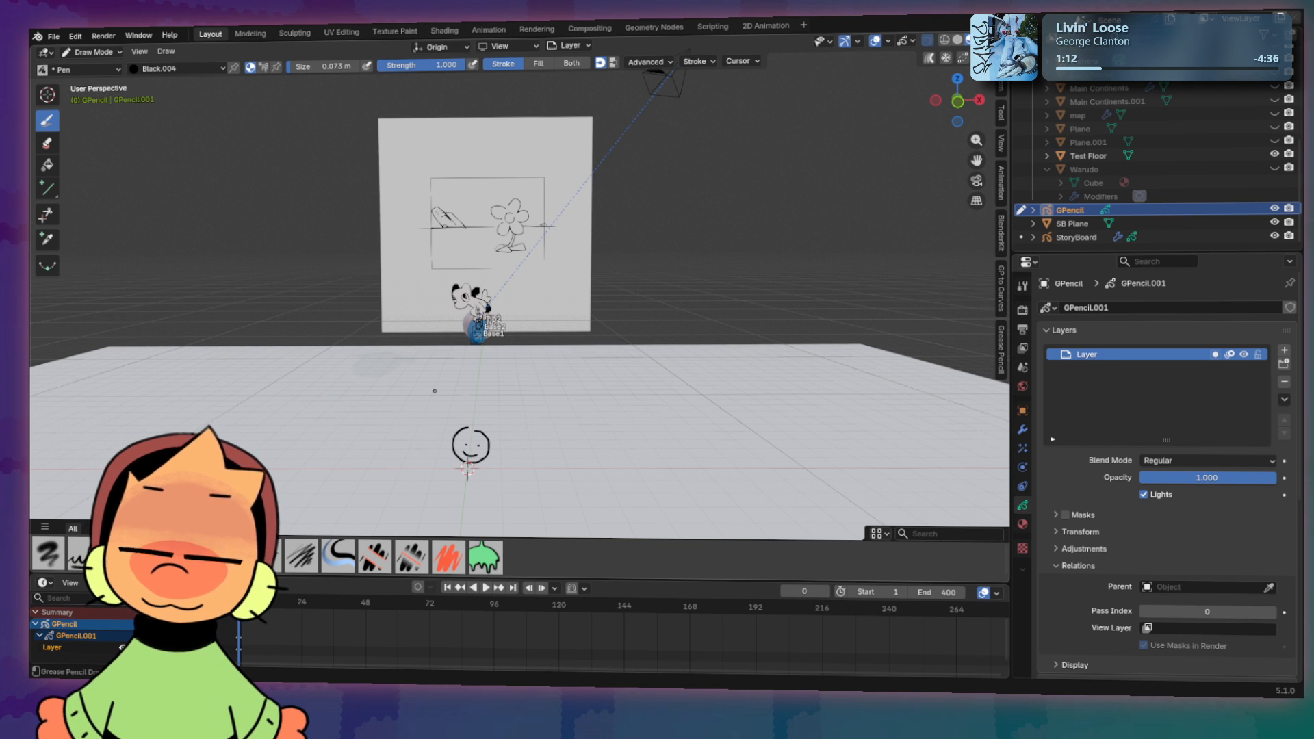
middle_drag(434, 391, 519, 371)
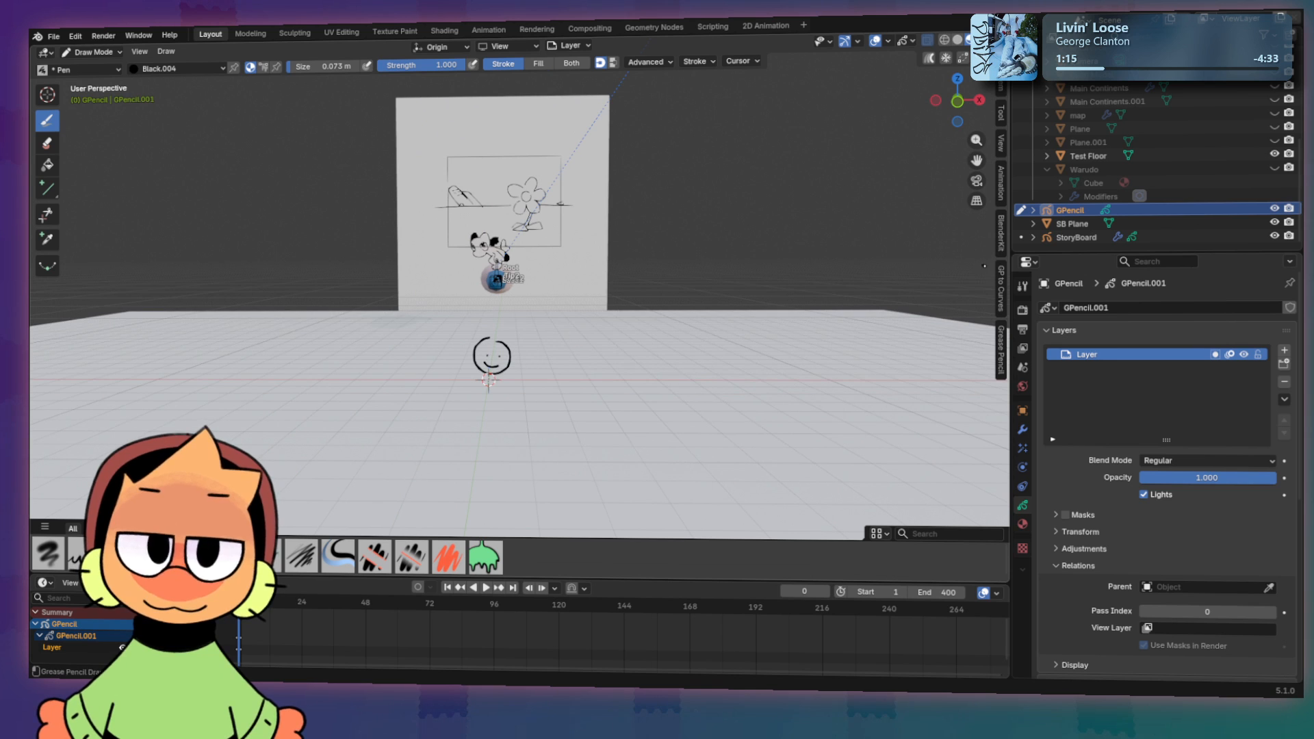
right_click(1084, 213)
click(1085, 215)
key(F3)
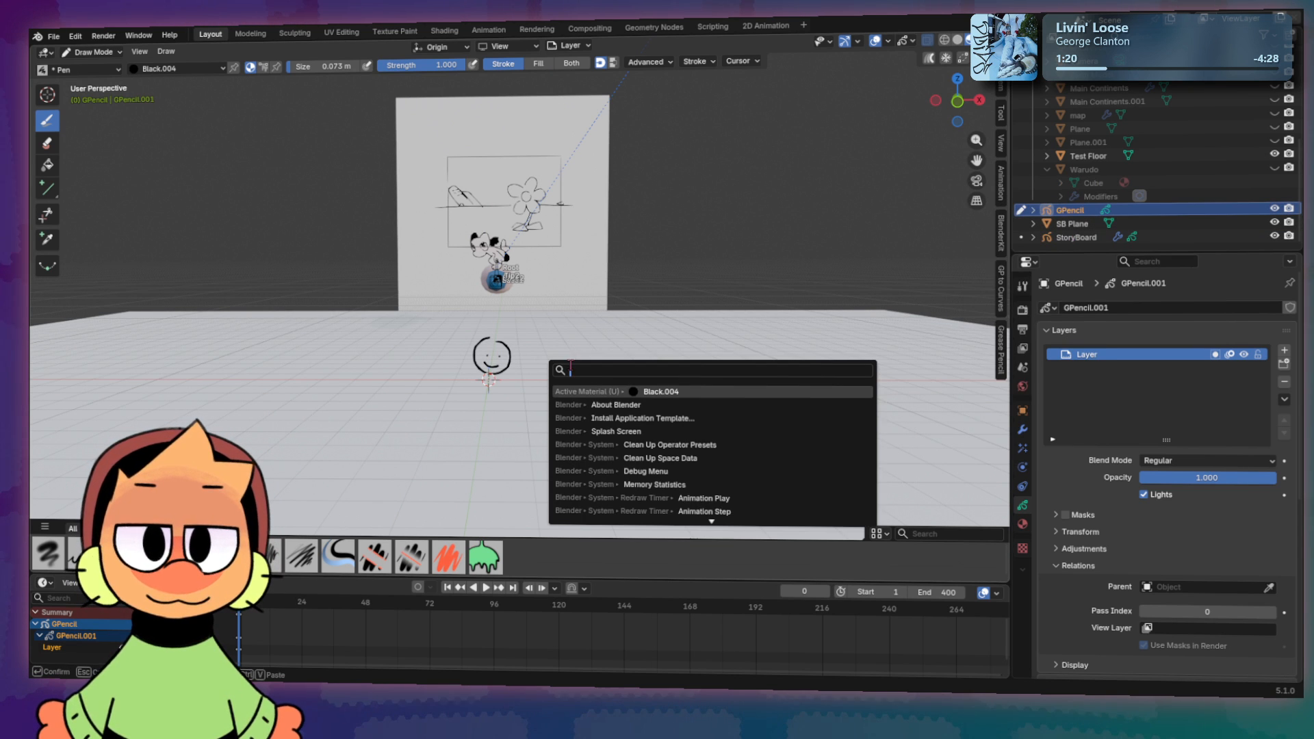
text(duplicate)
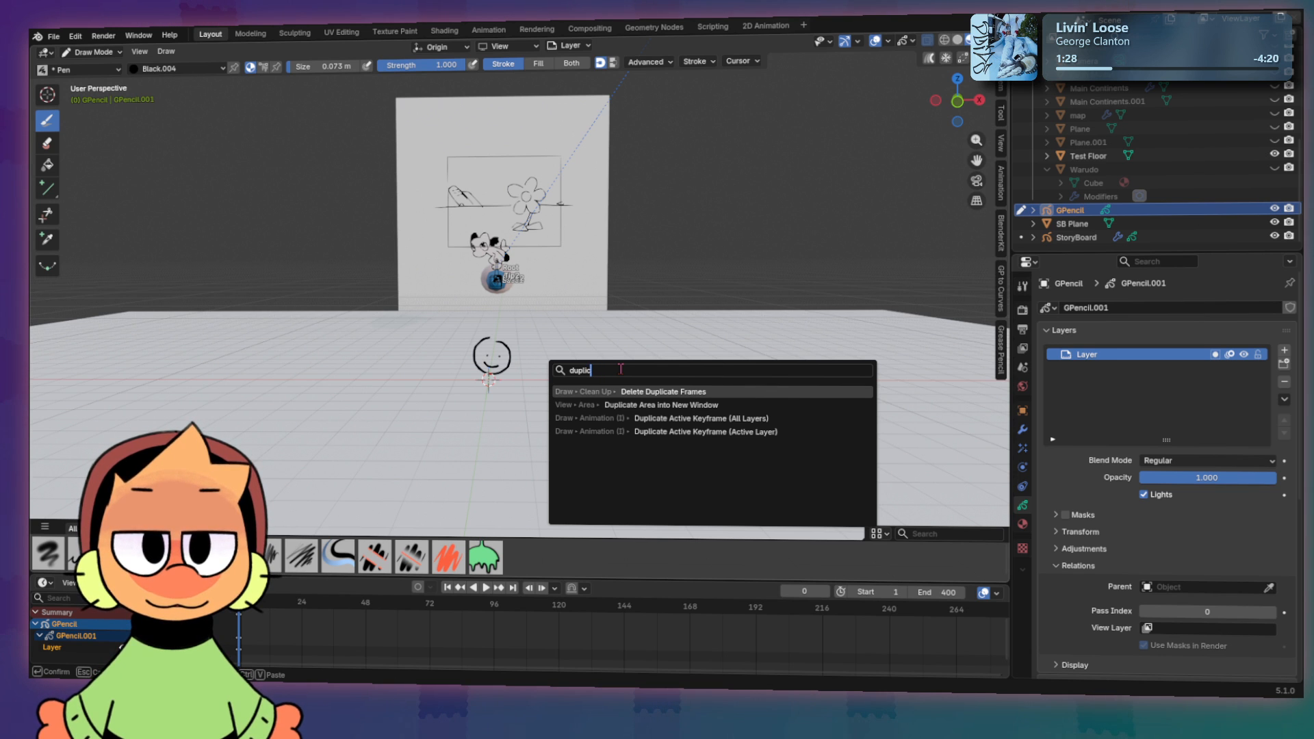
key(BackSpace)
key(BackSpace)
key(BackSpace)
key(BackSpace)
key(BackSpace)
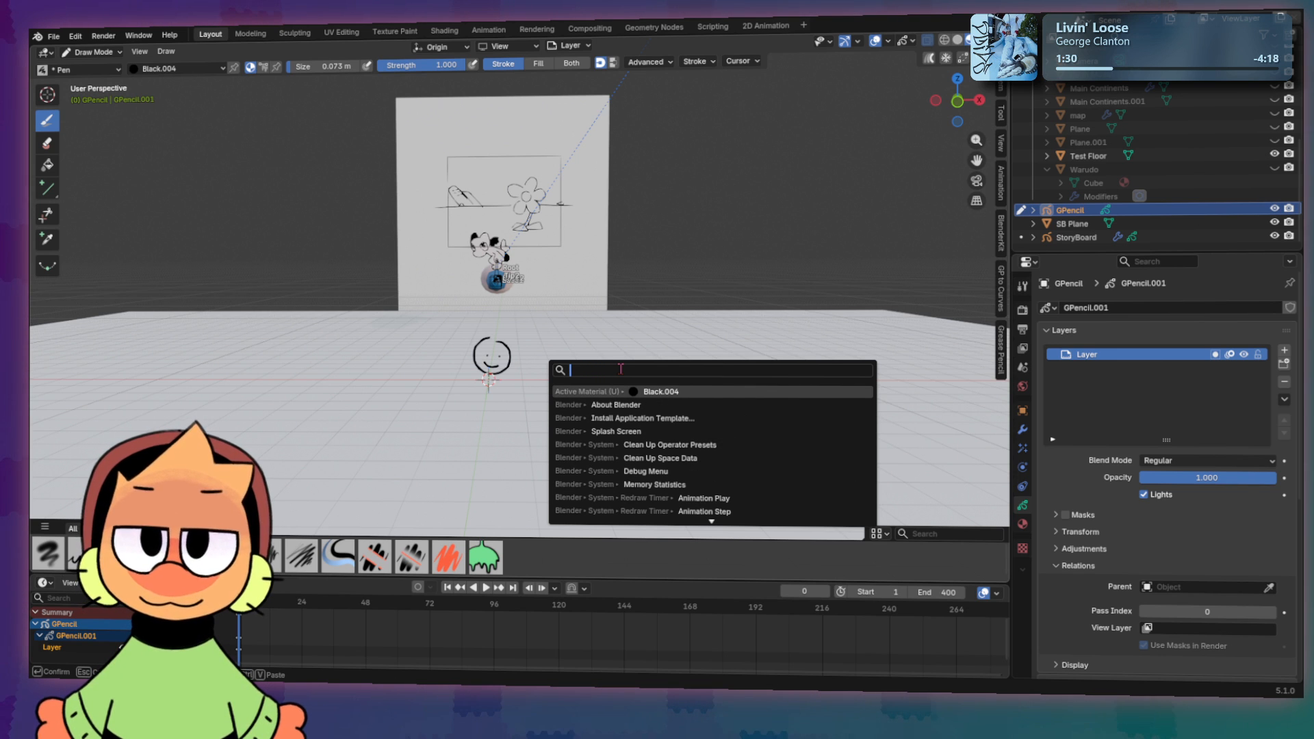
key(Escape)
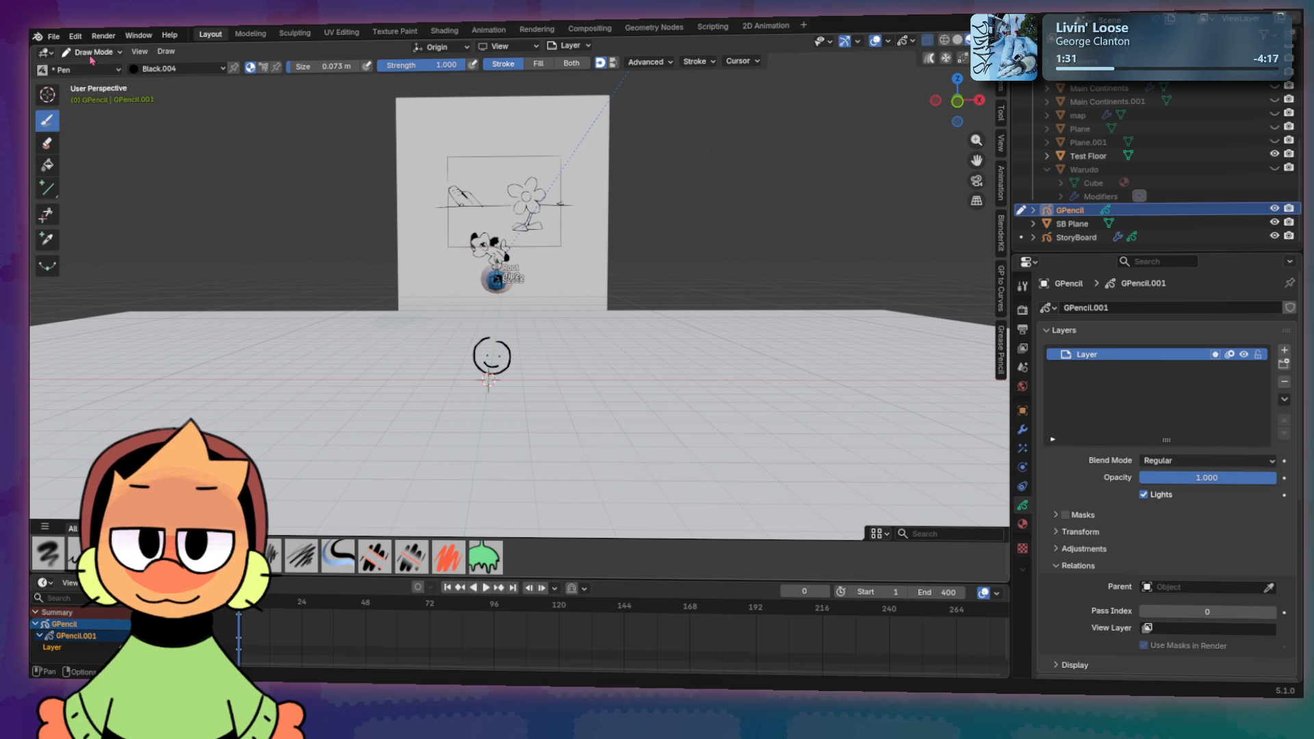
Step: Return to Object Mode and create a linked duplicate of the smiley, leaving it at the original's position
click(93, 52)
click(91, 68)
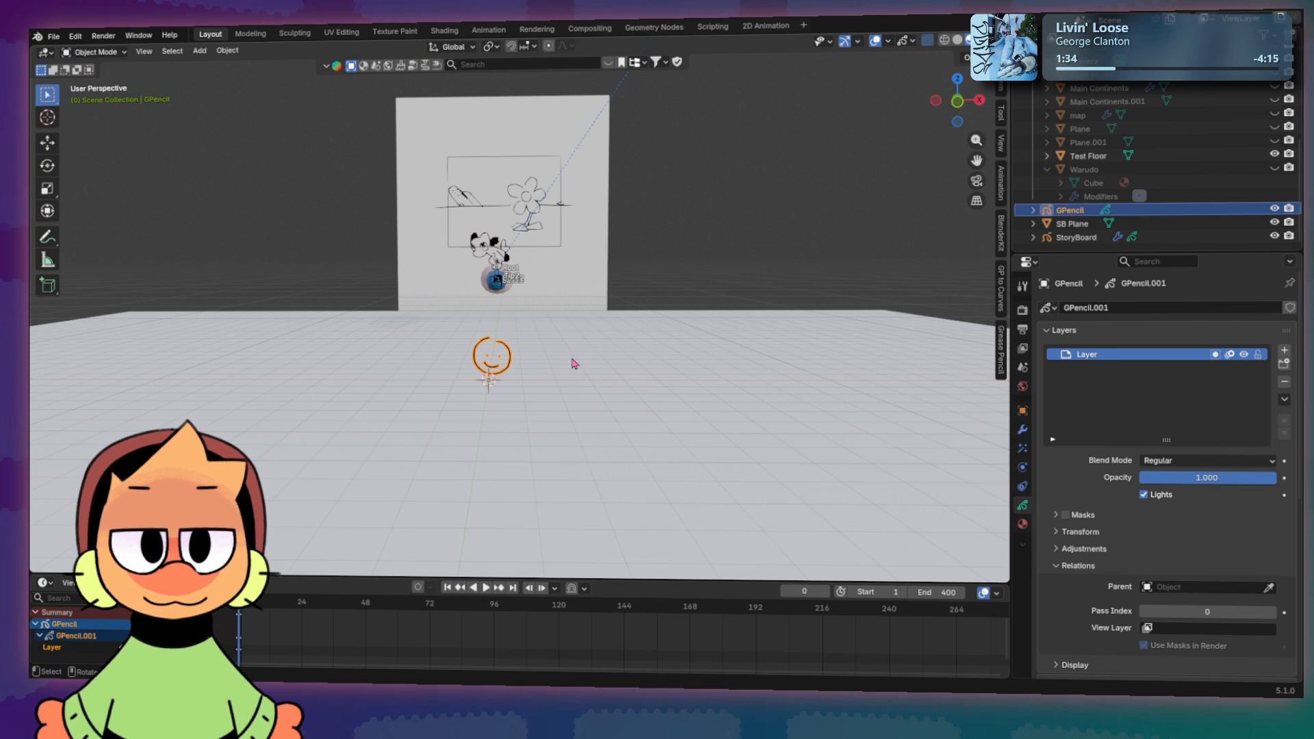
key(F3)
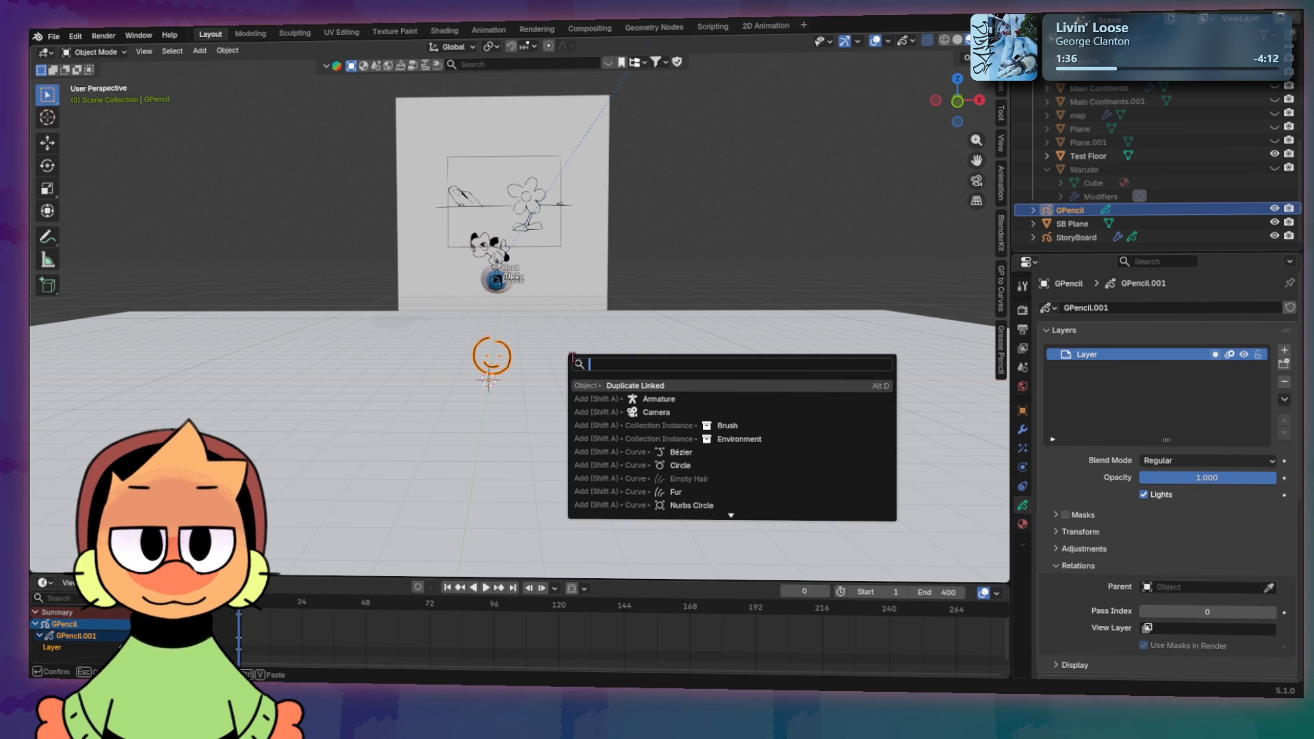
click(643, 385)
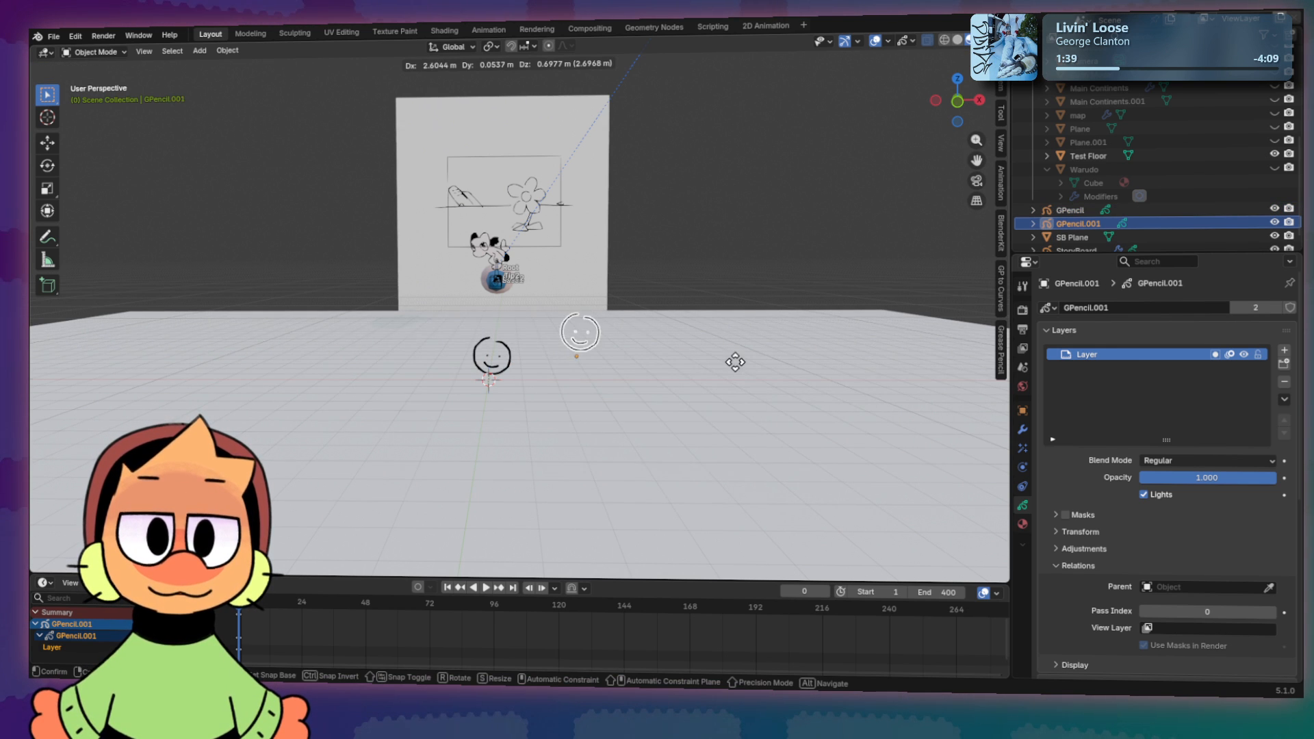
right_click(702, 374)
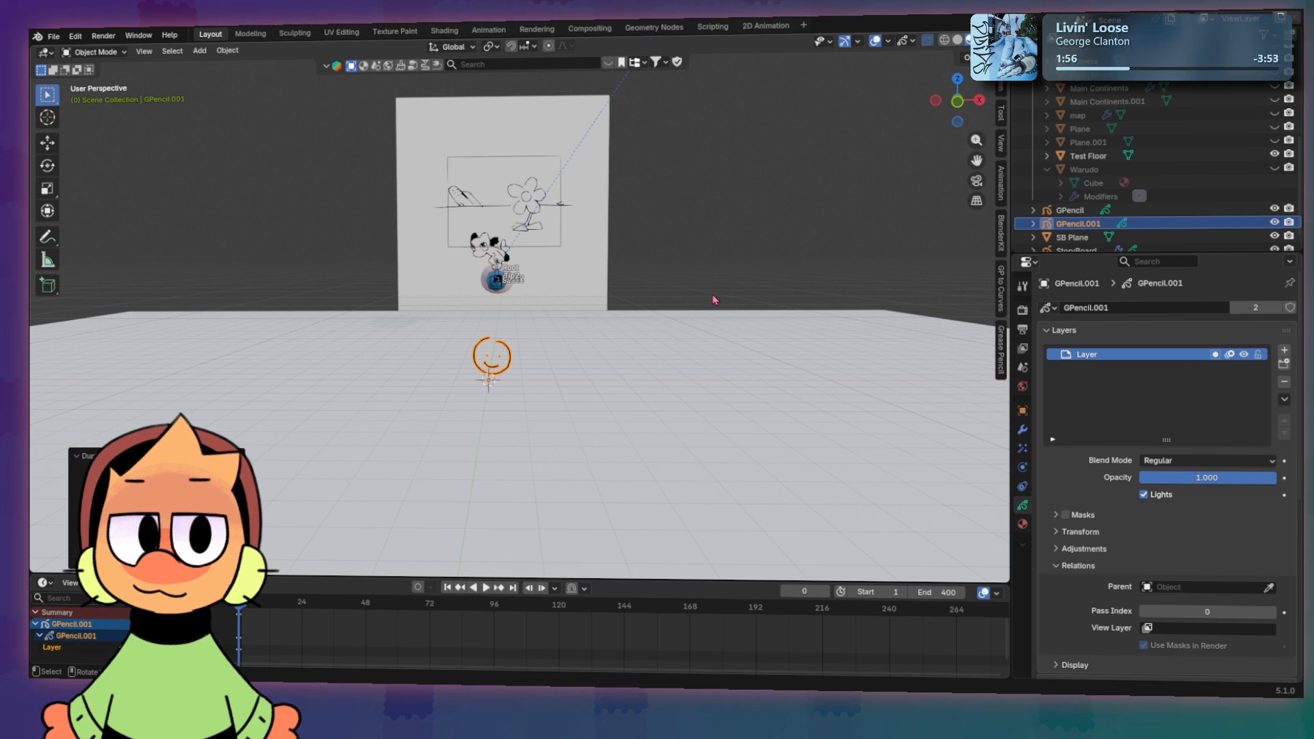
click(1074, 236)
scroll(1080, 236, down, 1)
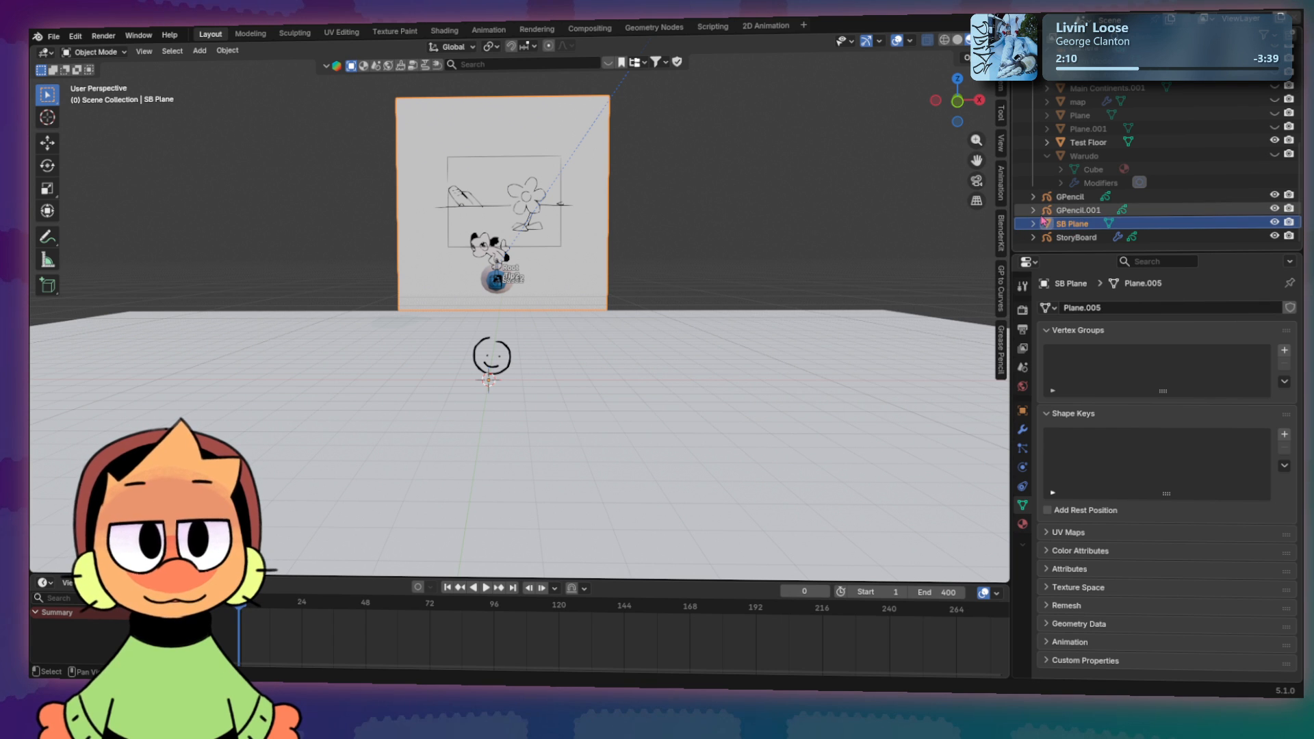
click(1079, 210)
click(1082, 221)
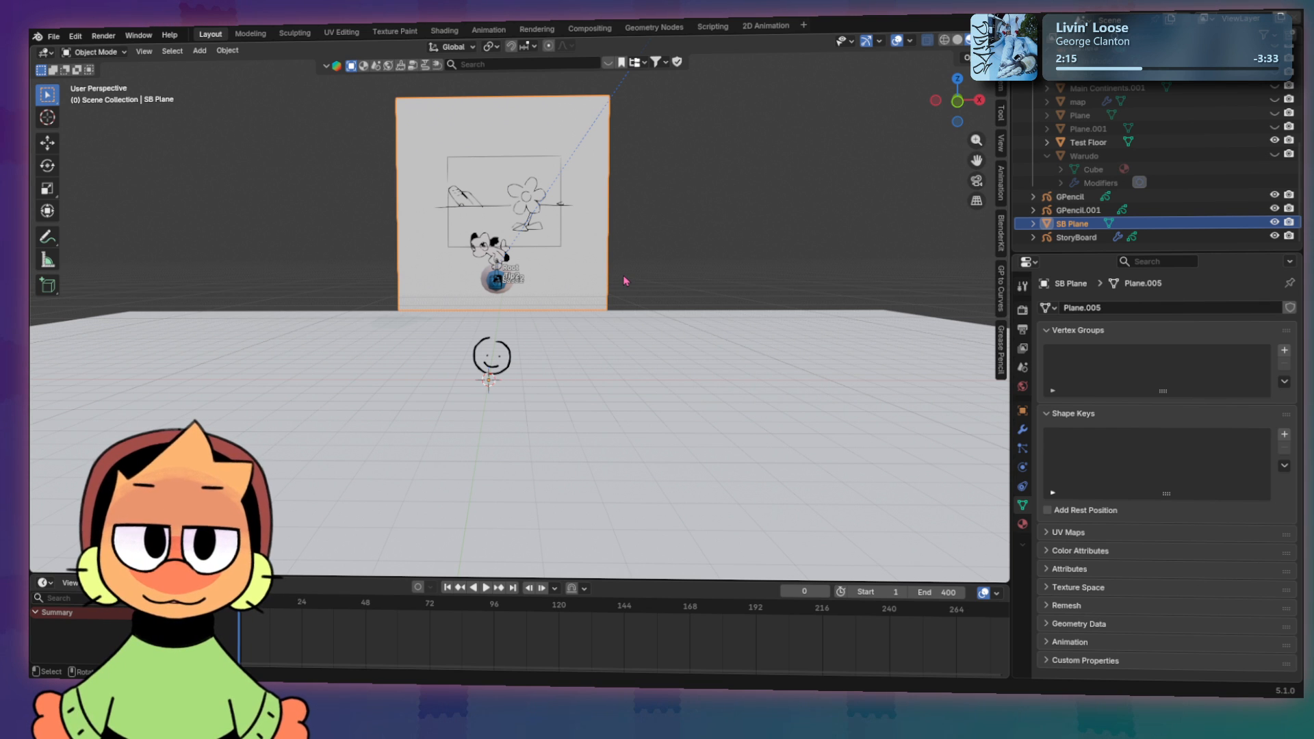
click(672, 271)
Step: Add a mesh plane at the 3D cursor beneath the smiley
key(shift+a)
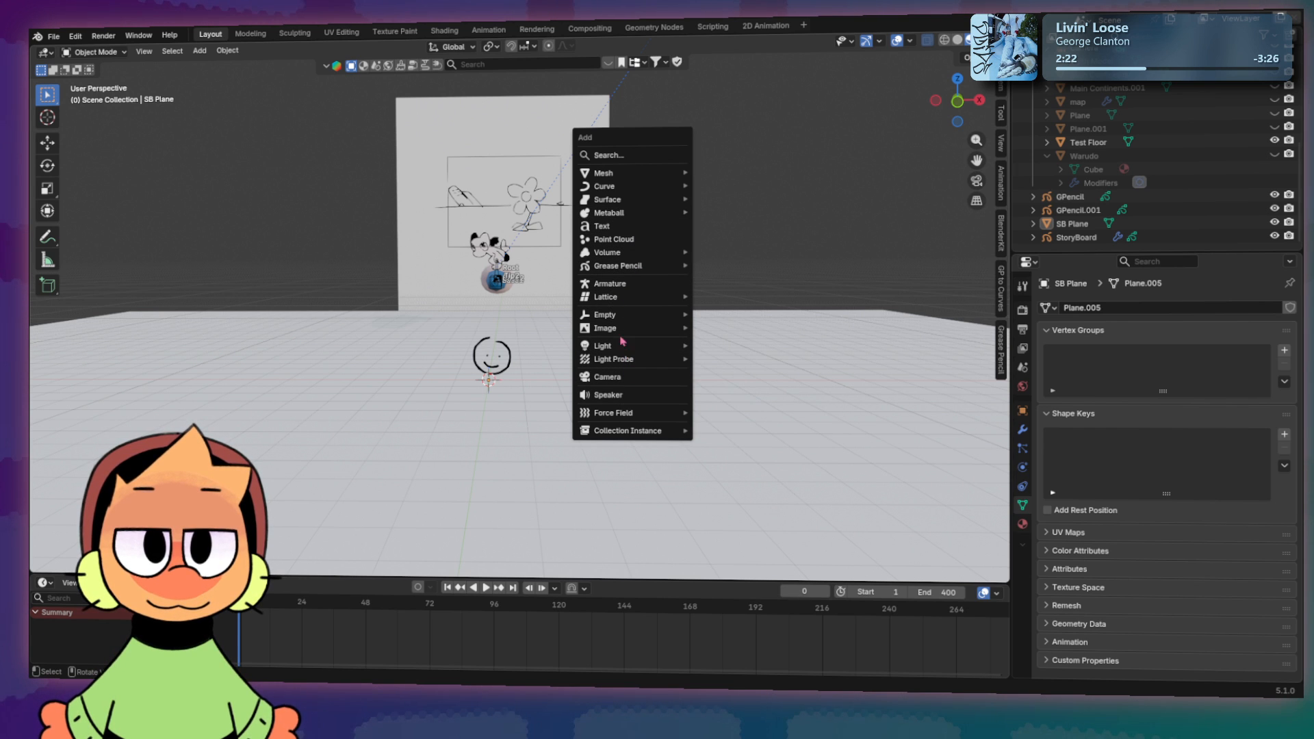
mouse_move(643, 174)
click(726, 172)
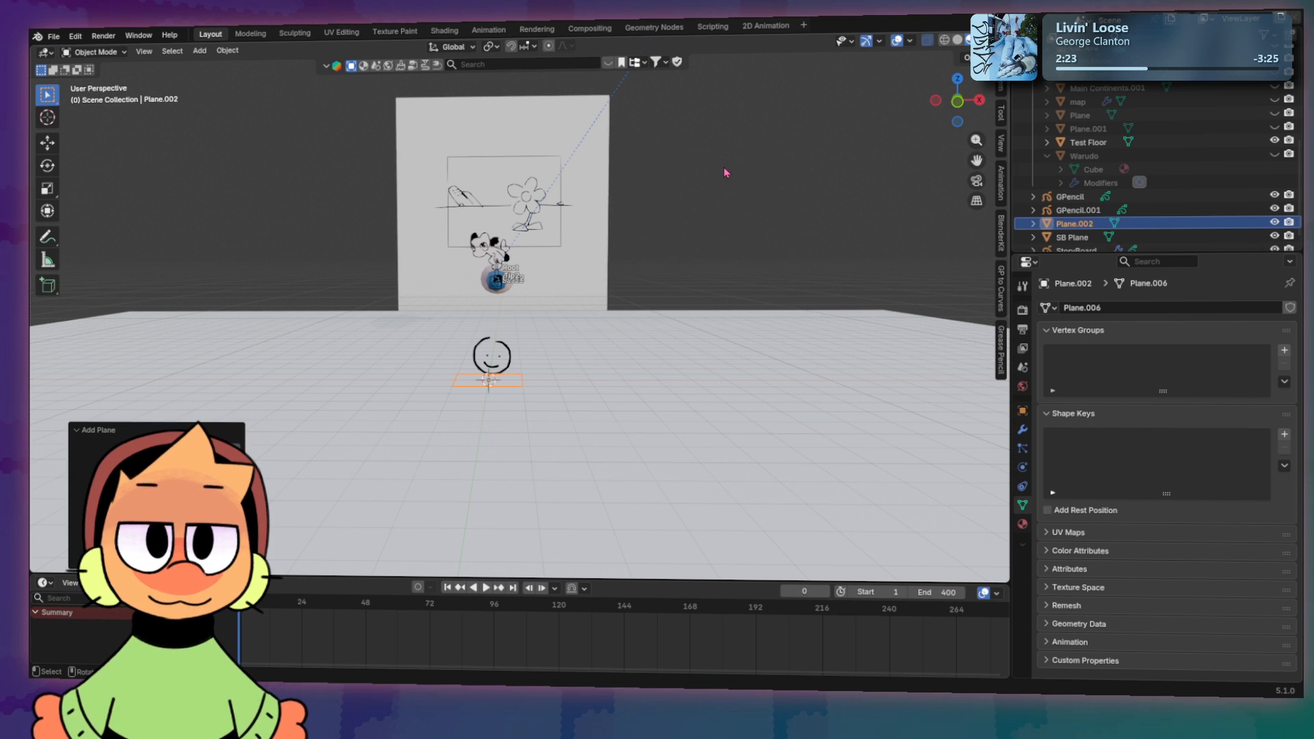
scroll(483, 385, up, 7)
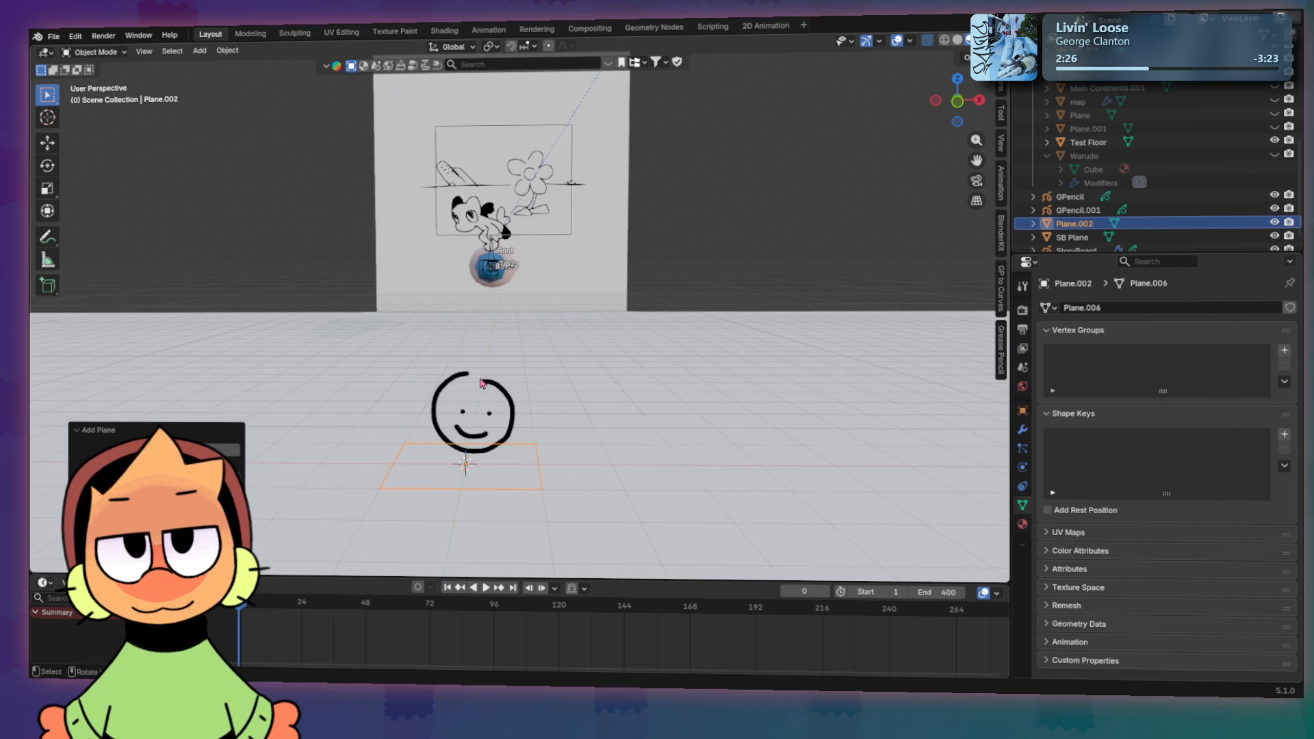
scroll(466, 410, down, 7)
scroll(469, 413, up, 5)
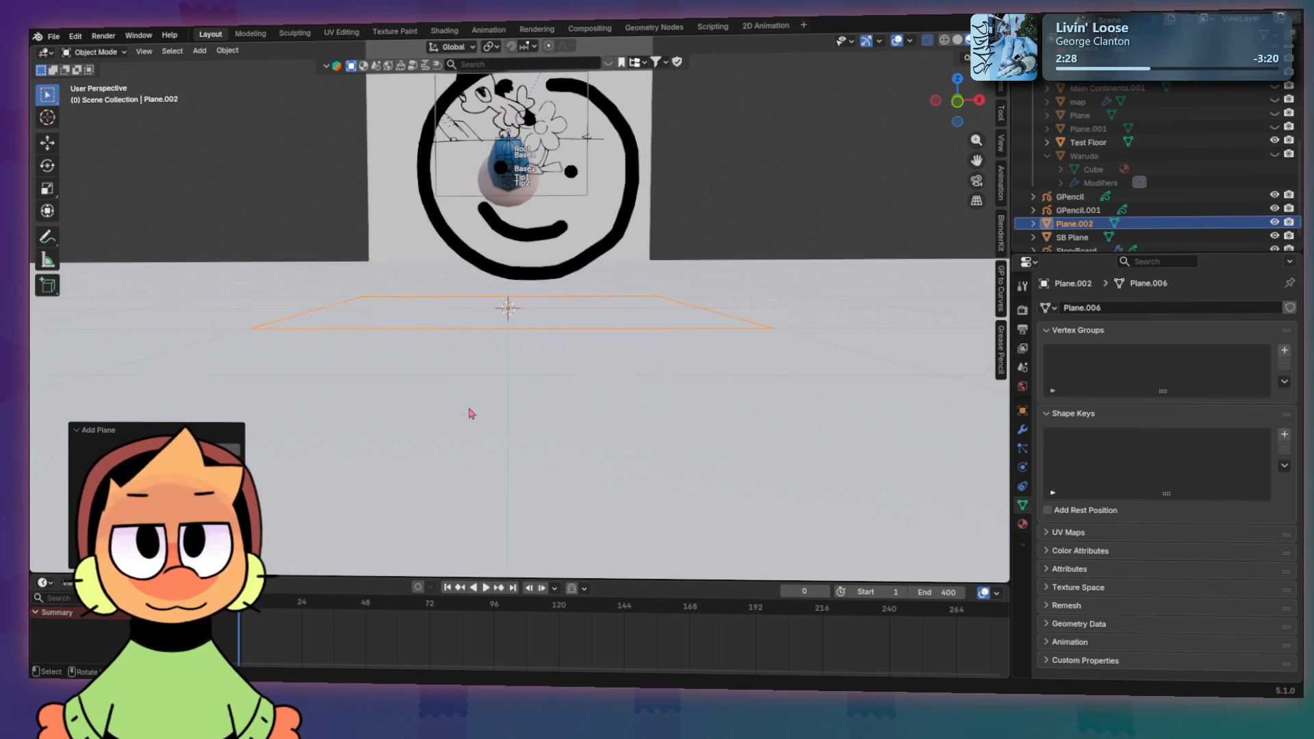
scroll(504, 337, down, 3)
middle_drag(507, 313, 493, 386)
scroll(505, 378, down, 2)
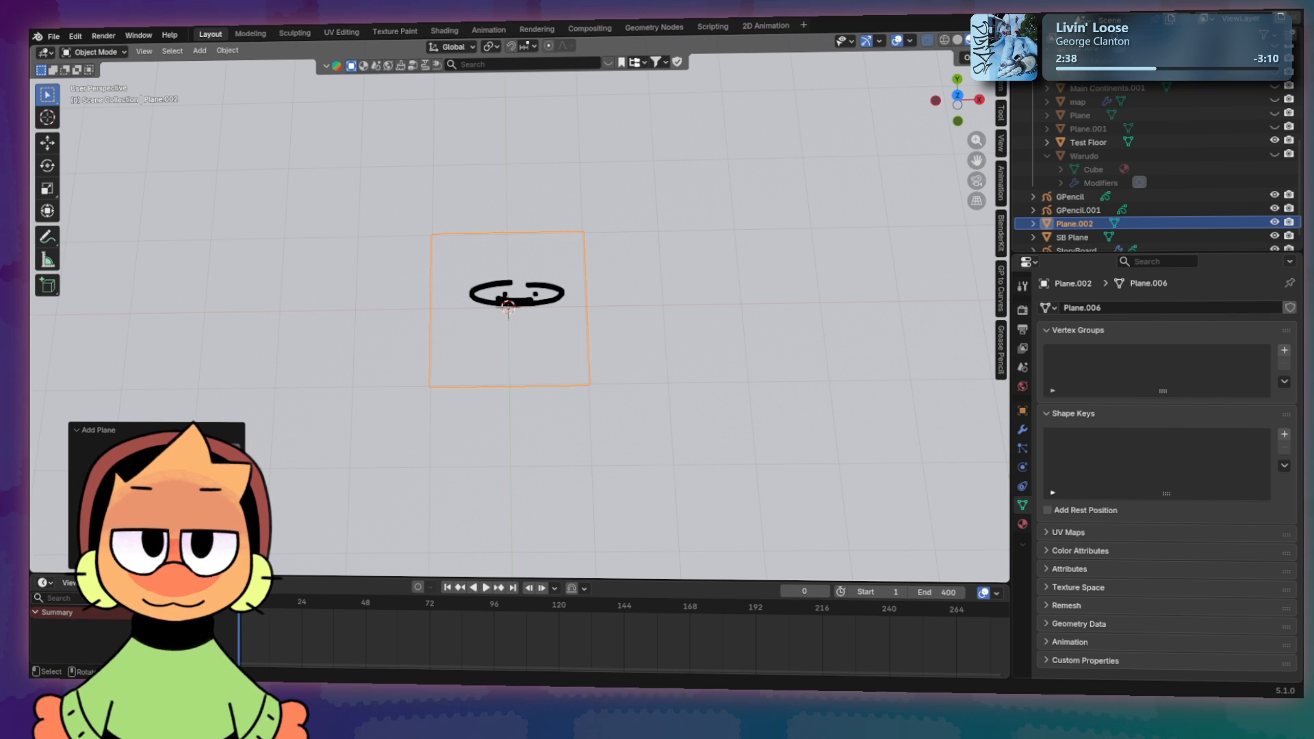
Step: Increase the new plane's size until it extends well beyond the smiley on every side
drag(198, 446, 214, 446)
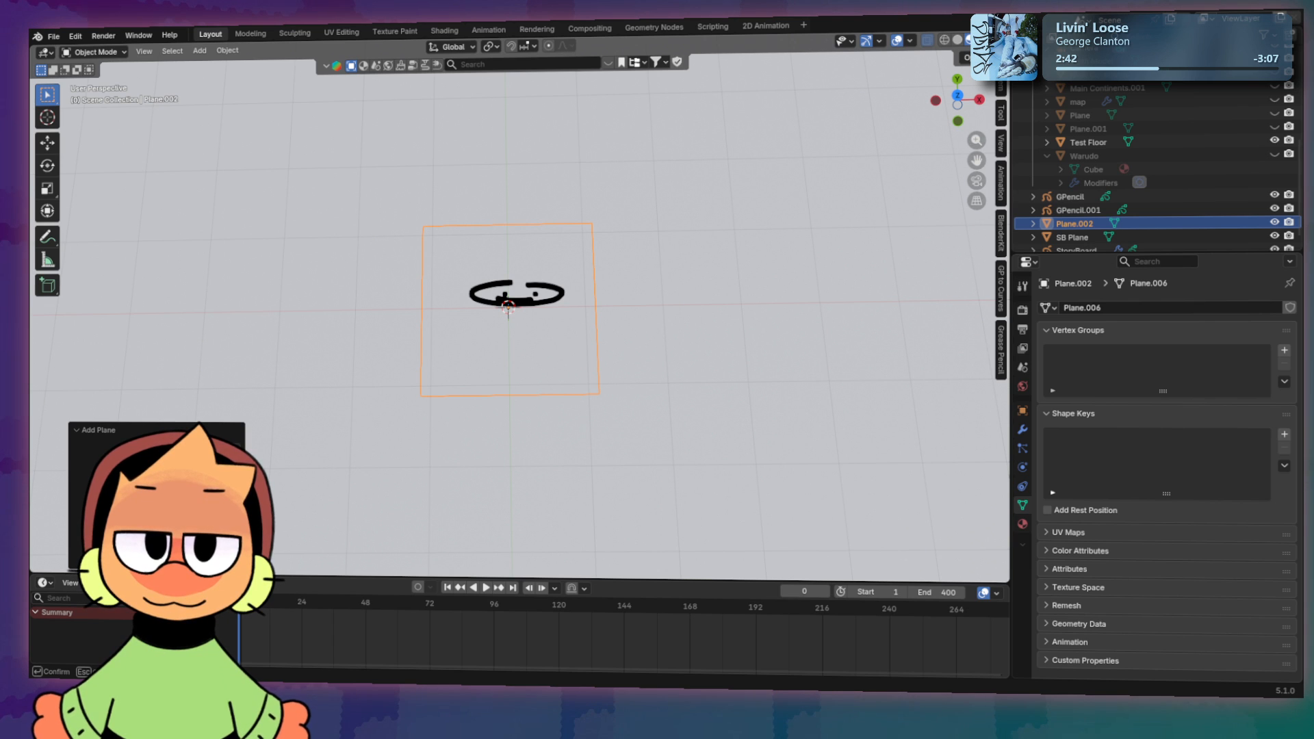
key(Return)
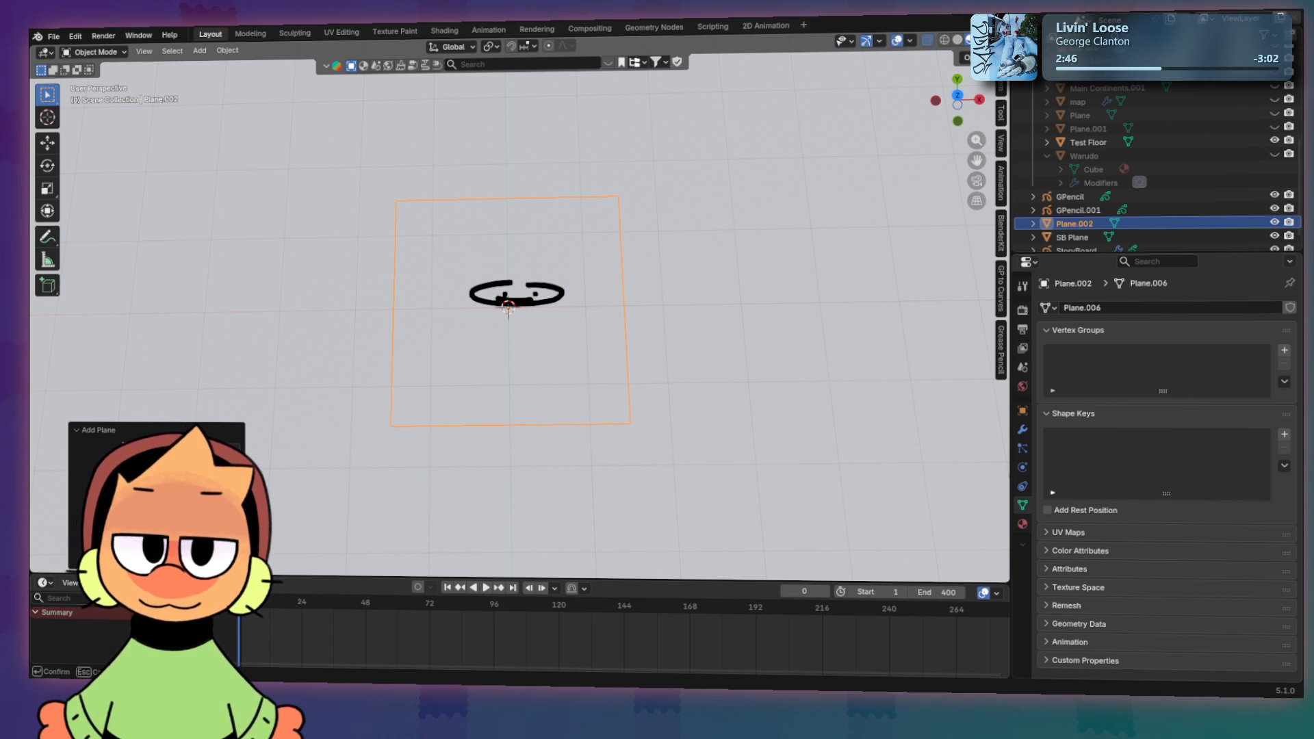
key(Return)
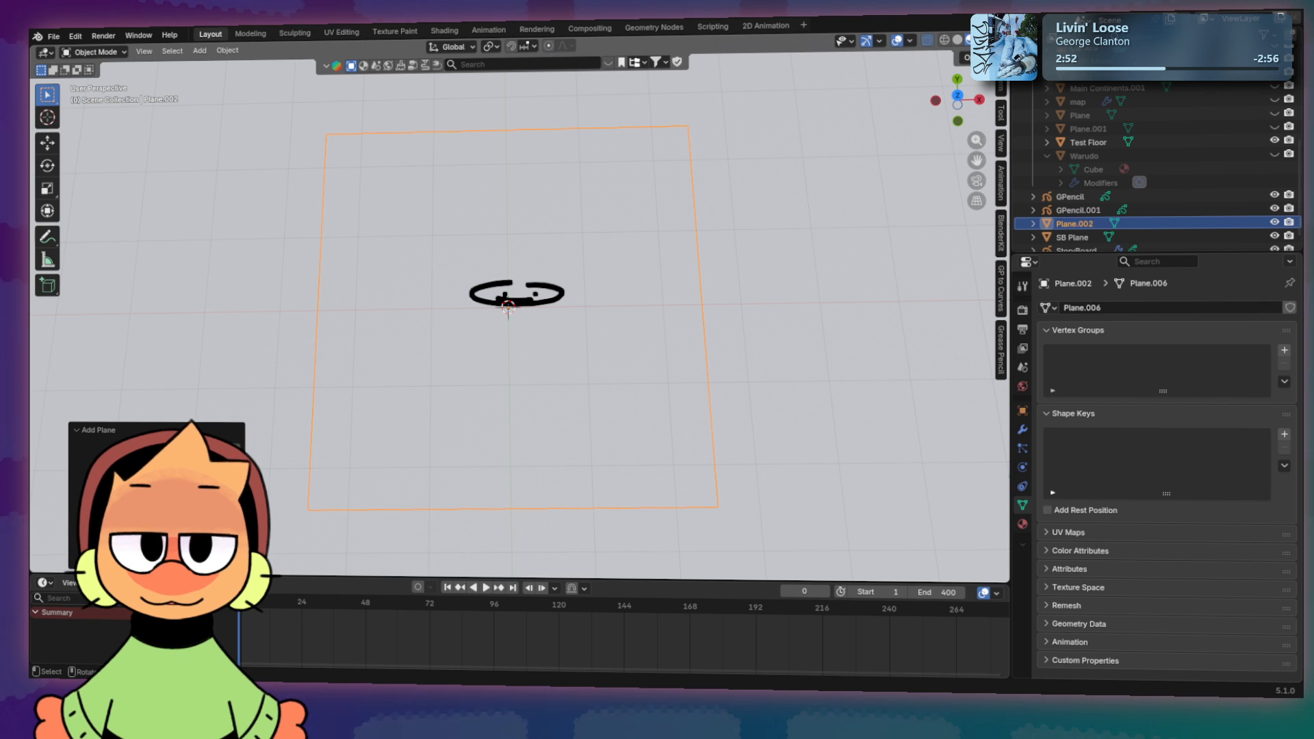
Step: Rotate the new plane upright so it stands vertically at the smiley, and deselect it
mouse_move(198, 534)
mouse_down()
mouse_move(239, 534)
mouse_move(219, 534)
mouse_up()
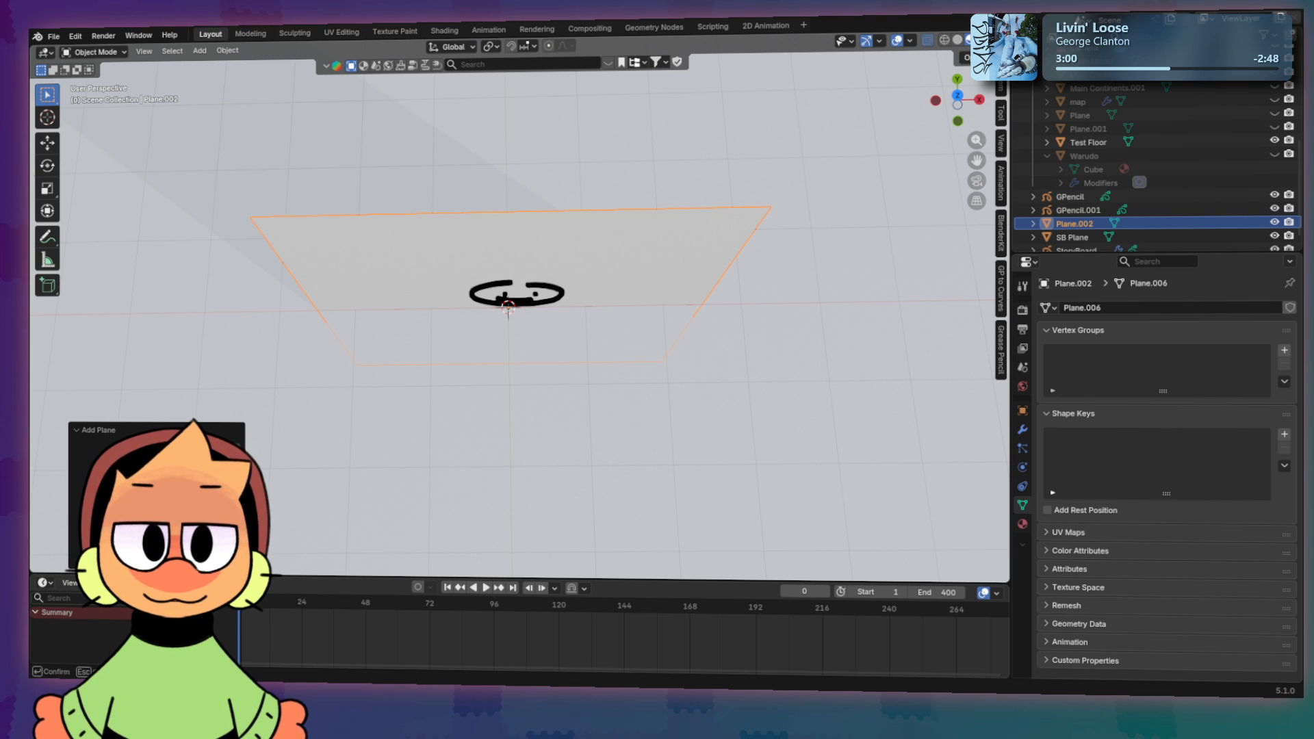
drag(219, 534, 209, 534)
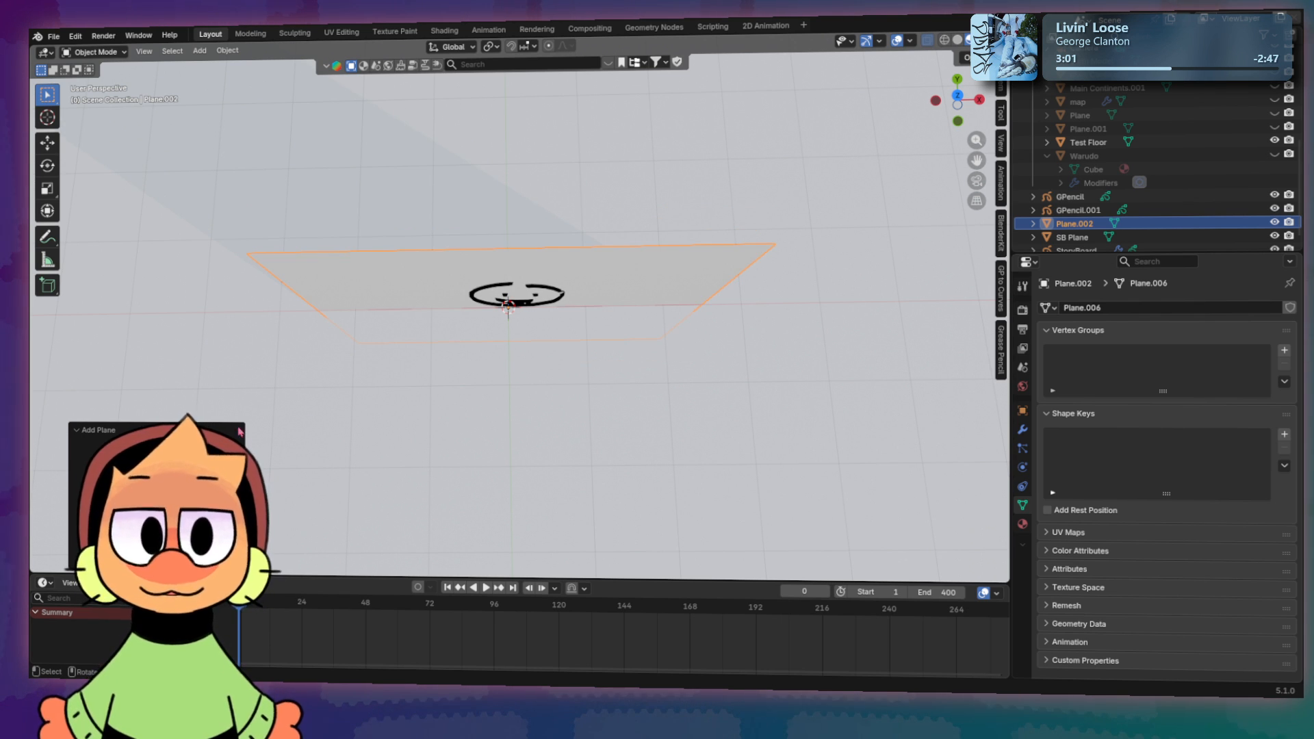
middle_drag(493, 384, 465, 300)
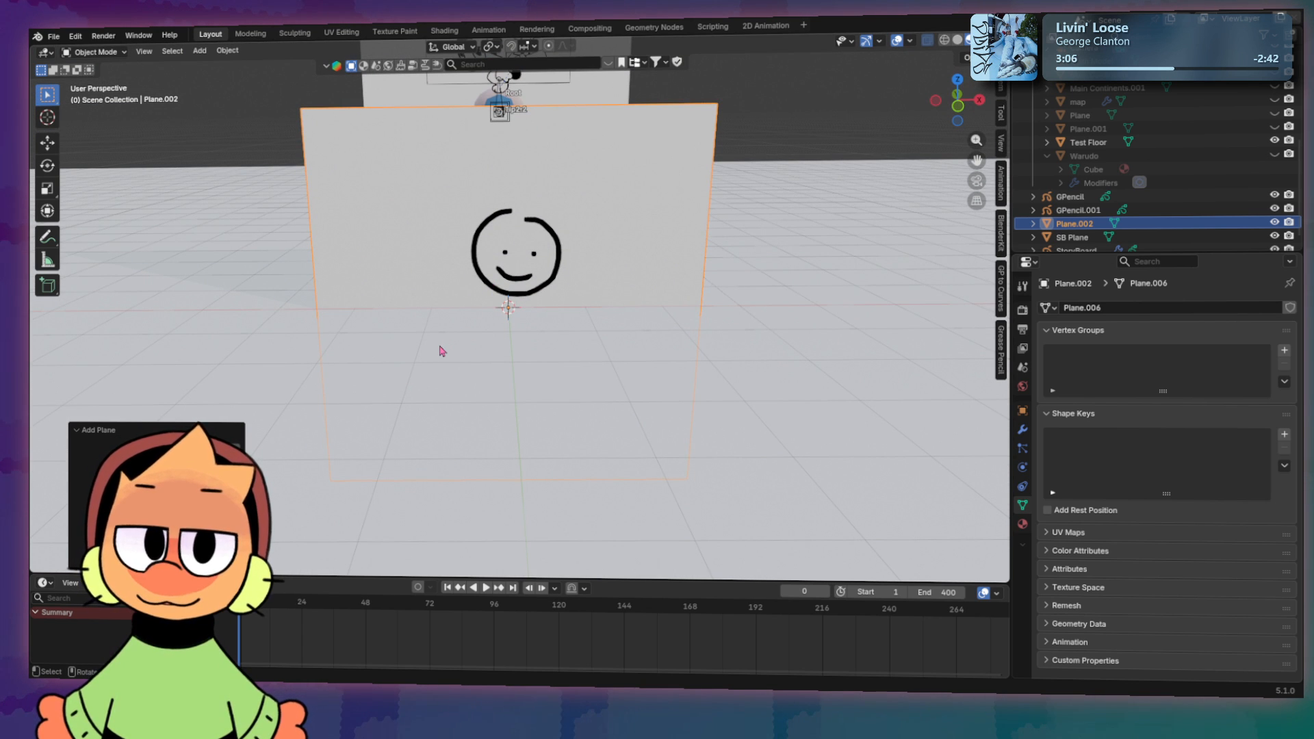
click(206, 124)
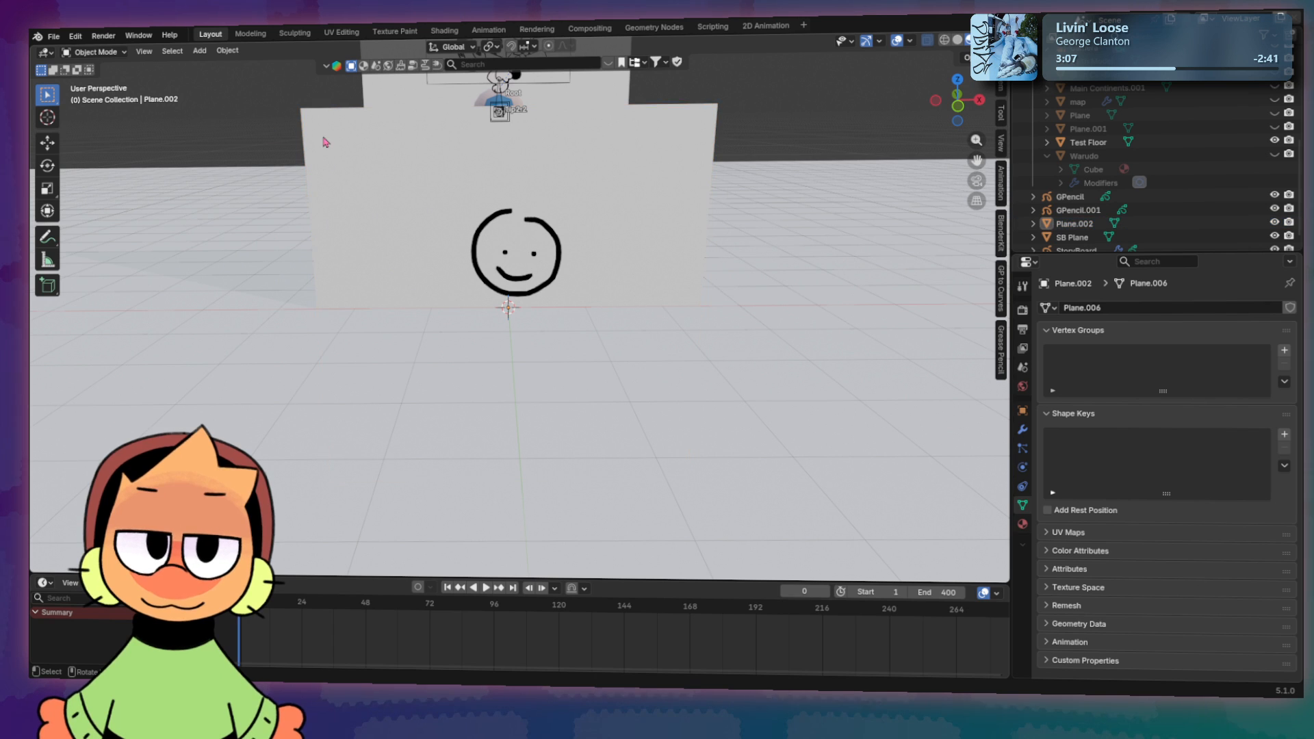
Step: Apply the rotation and scale of the upright plane at the smiley, and deselect it
click(306, 146)
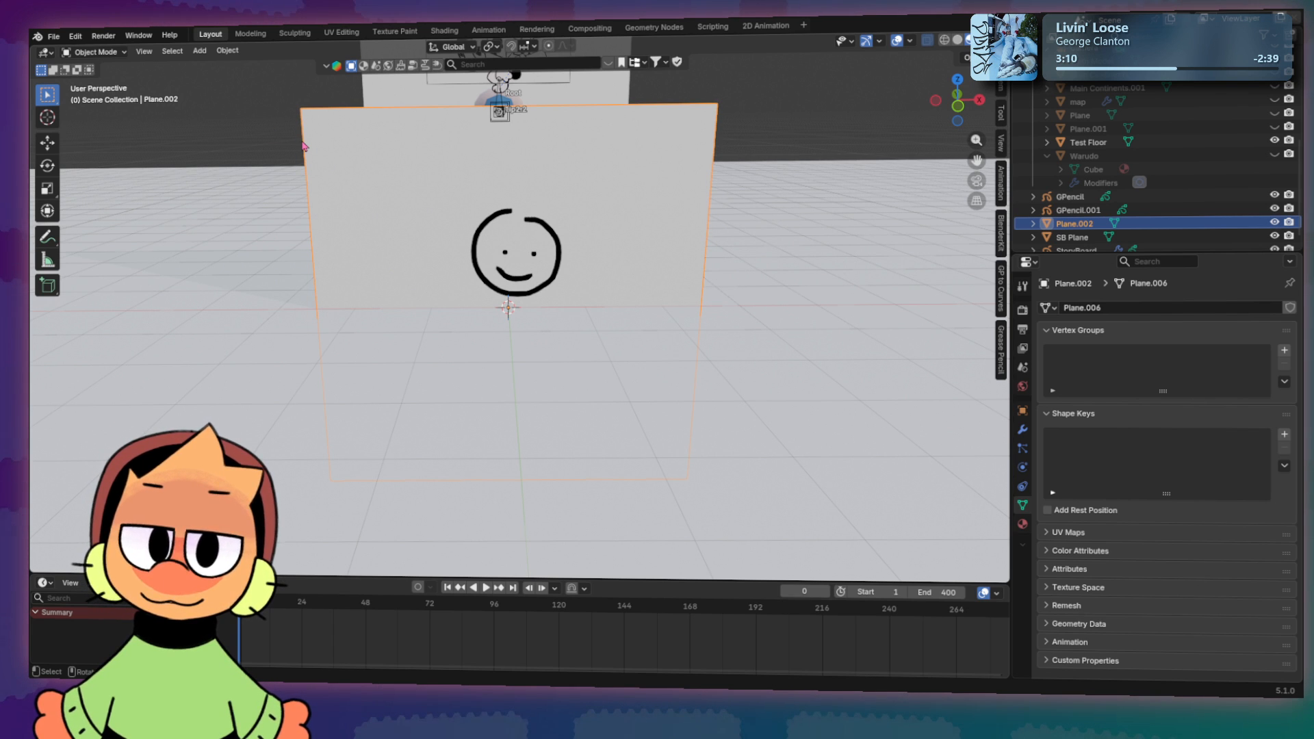
key(ctrl+a)
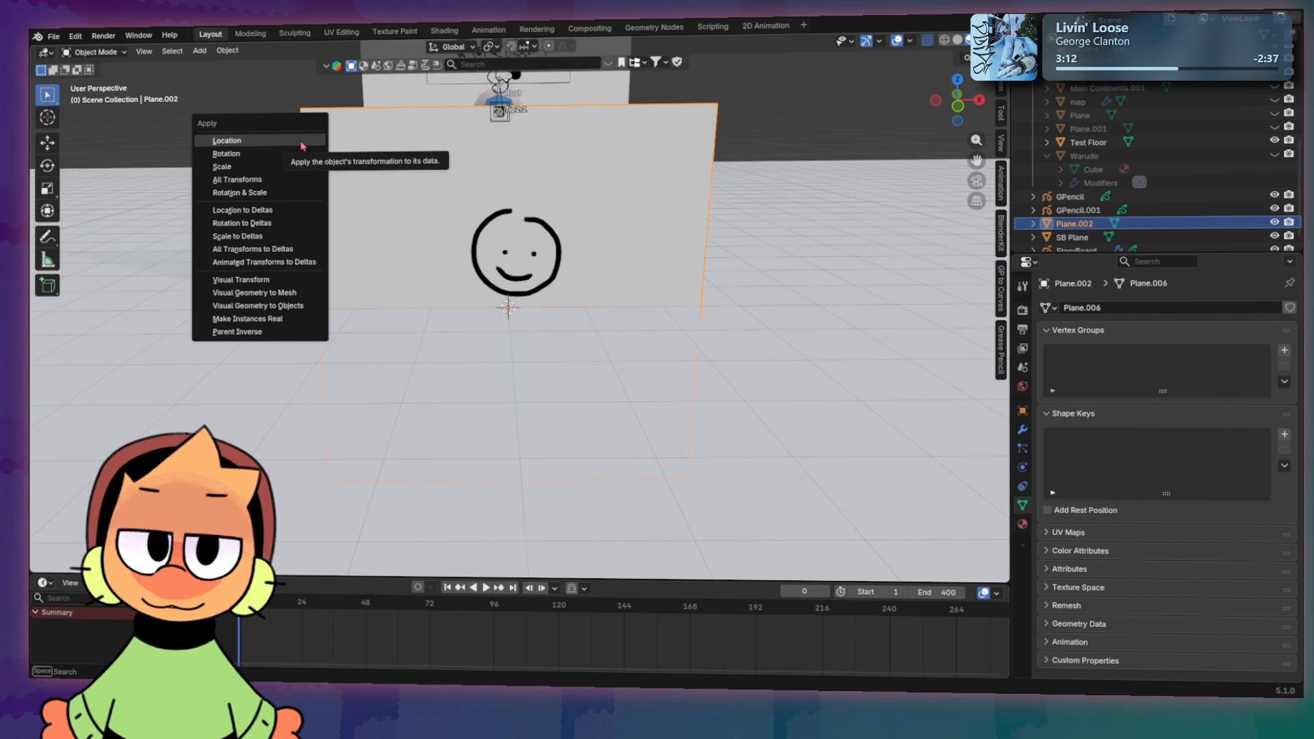
click(241, 192)
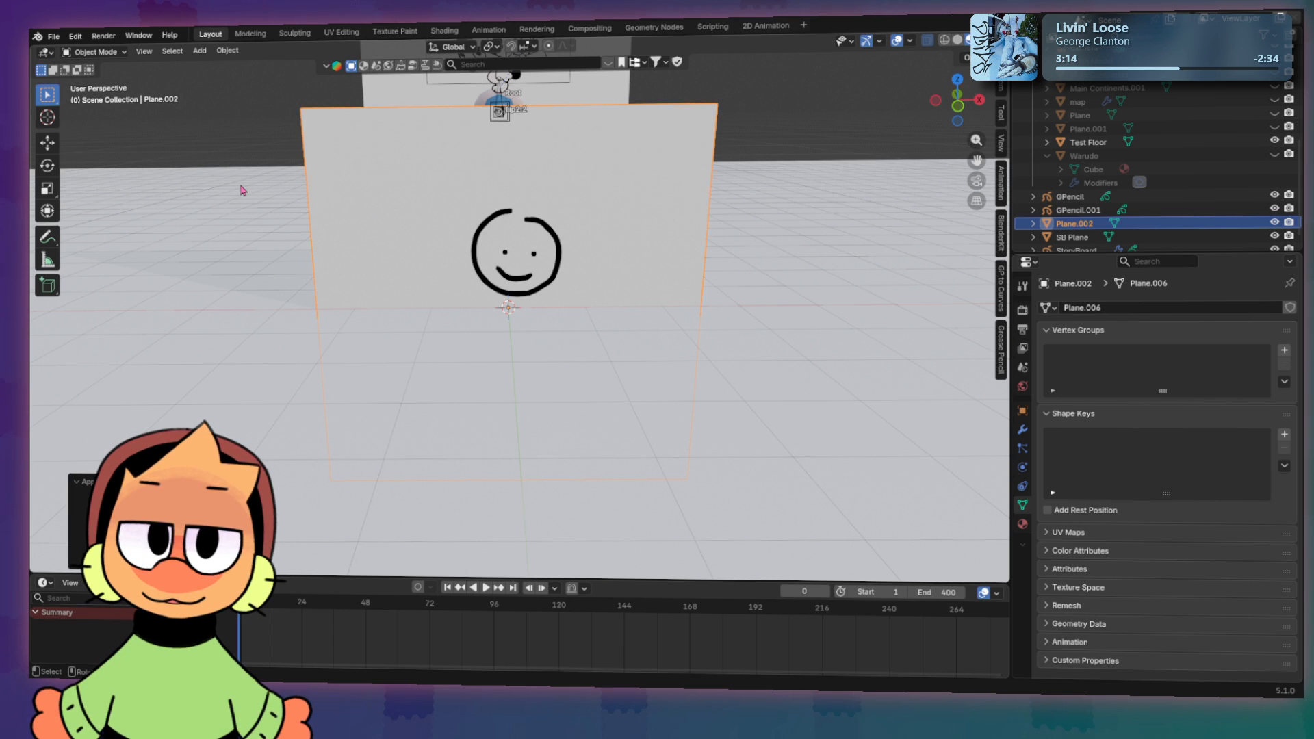
click(235, 145)
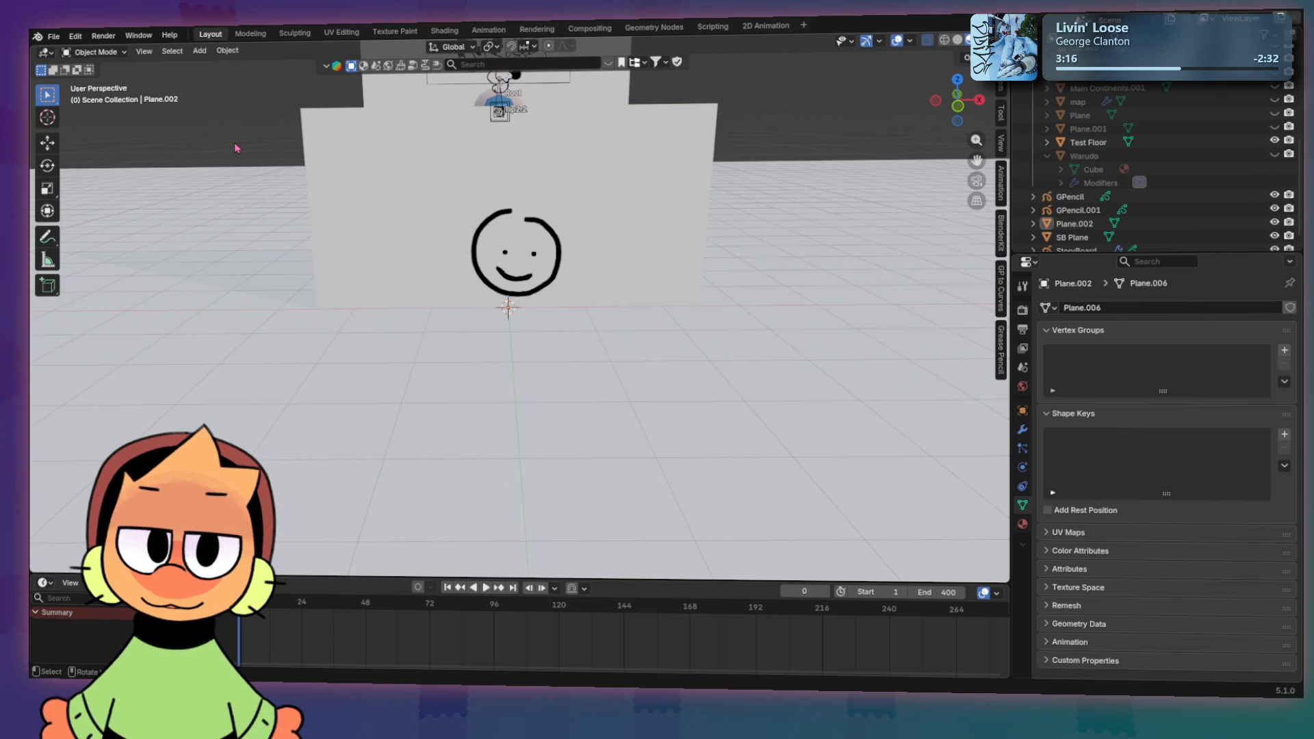
key(ctrl+a)
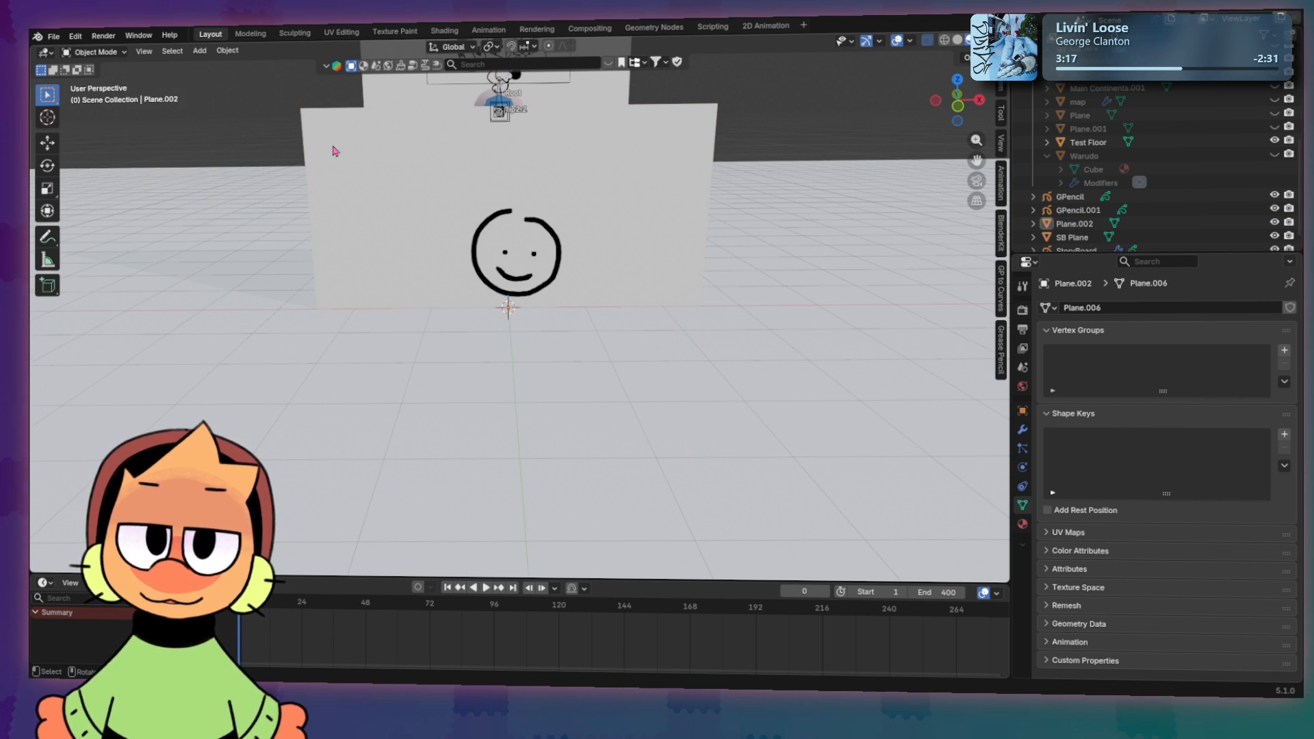
Step: Move the upright plane back along the Y axis by about 40 m, away from the smiley
scroll(584, 211, down, 3)
scroll(575, 221, up, 2)
scroll(575, 227, down, 3)
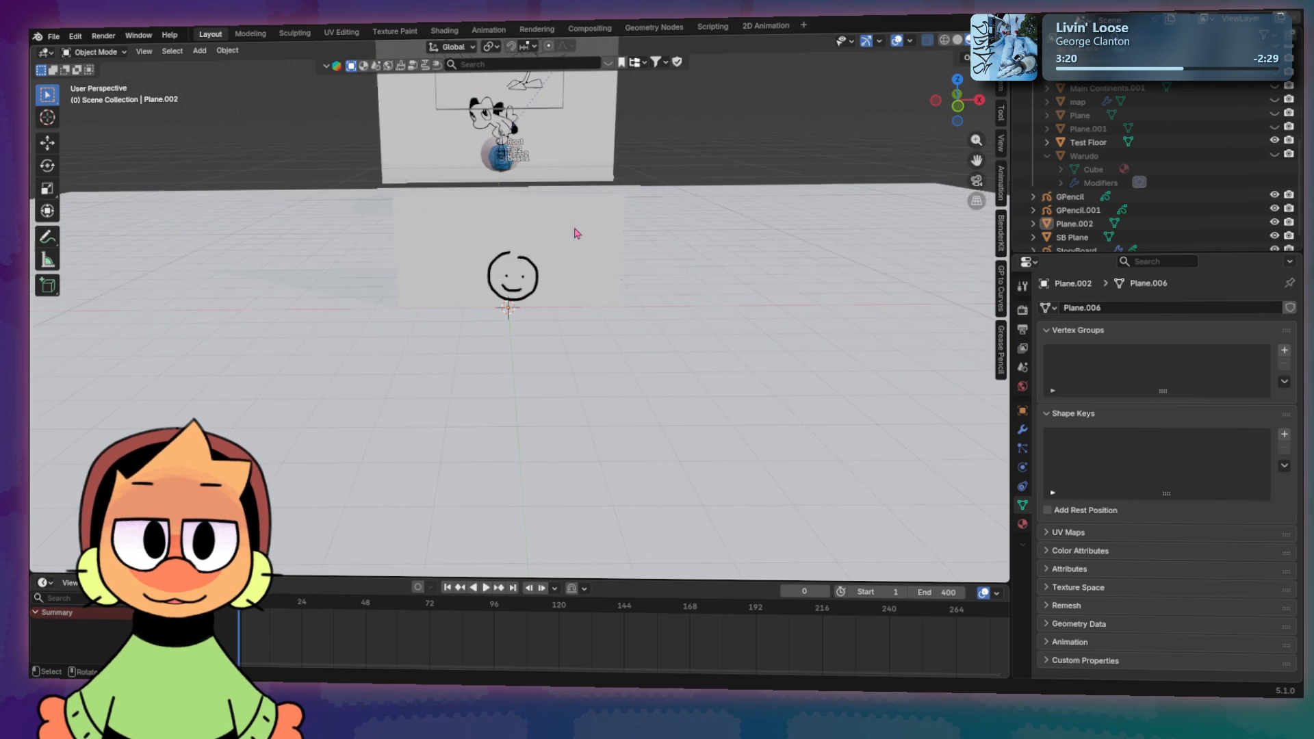
scroll(572, 240, up, 2)
click(555, 257)
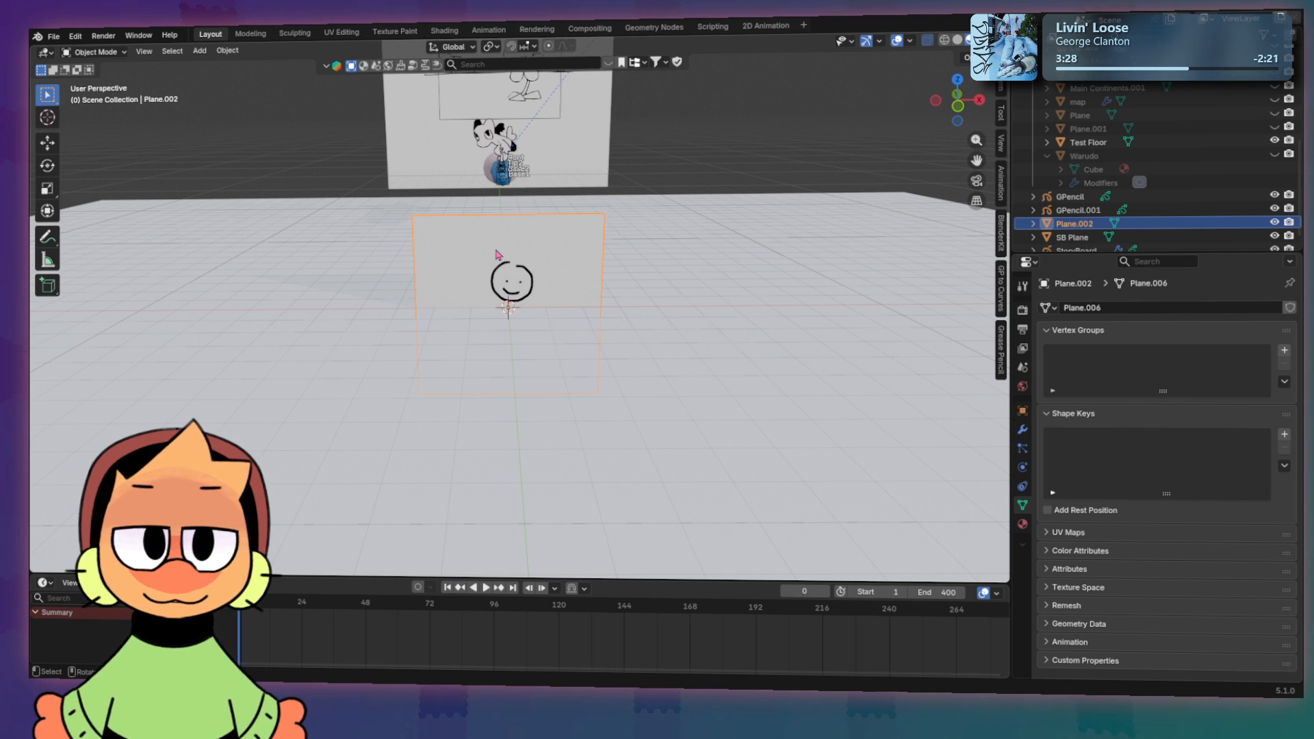
key(g)
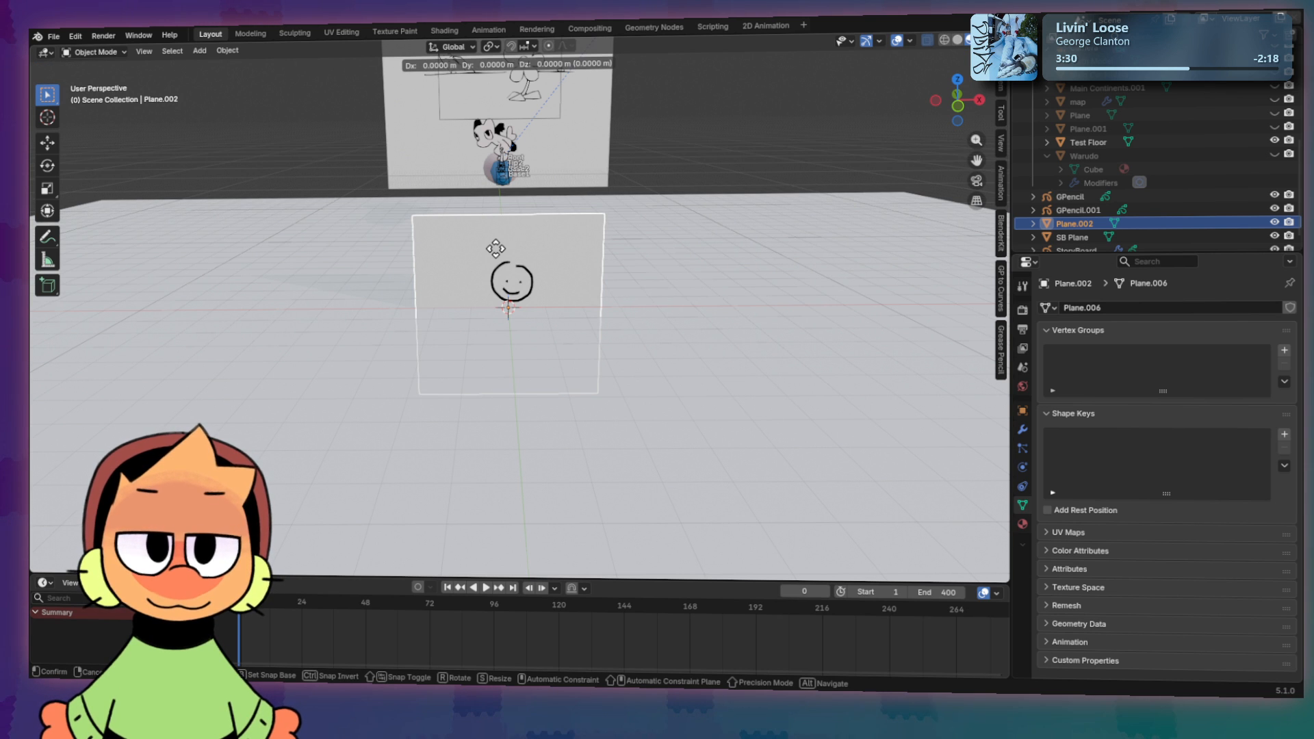
key(y)
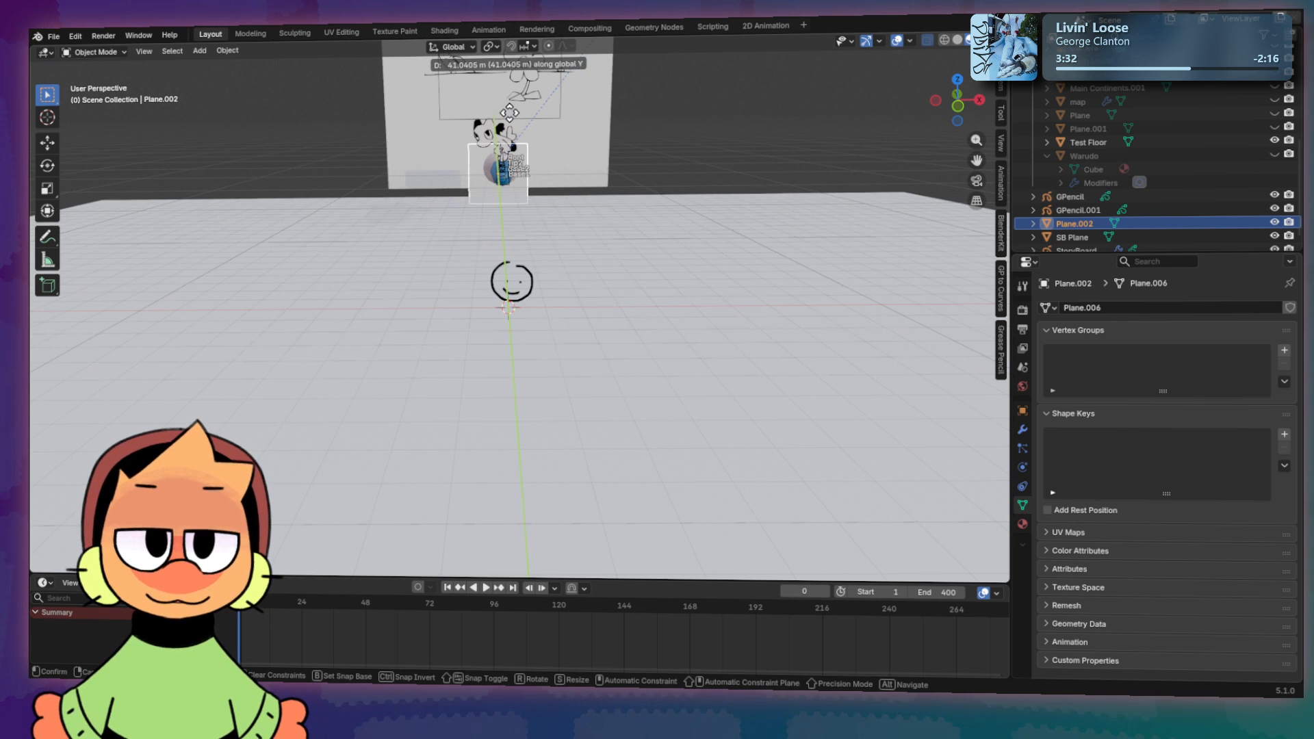
click(445, 128)
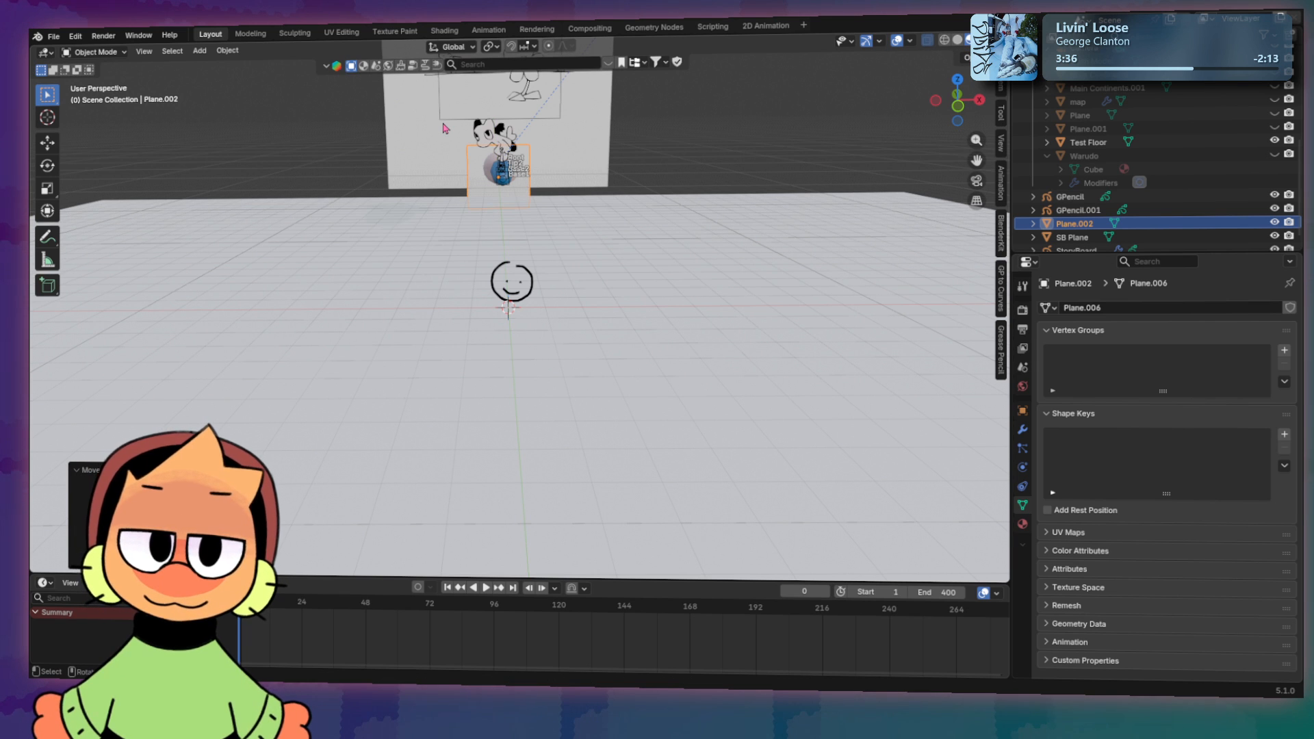
Step: Shift the plane along the X axis until it stands clear beside the large storyboard plane
key(g)
key(x)
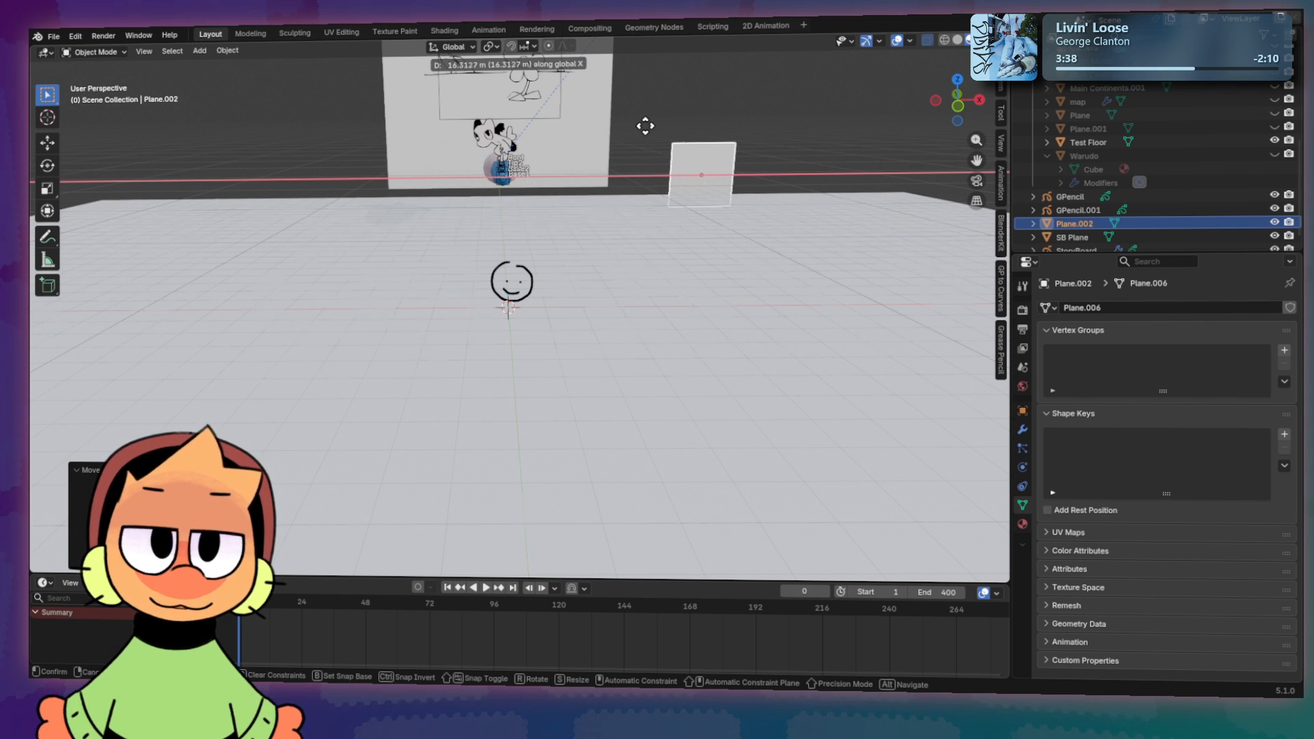
click(628, 124)
mouse_move(755, 204)
middle_down()
mouse_move(743, 217)
mouse_move(770, 206)
middle_up()
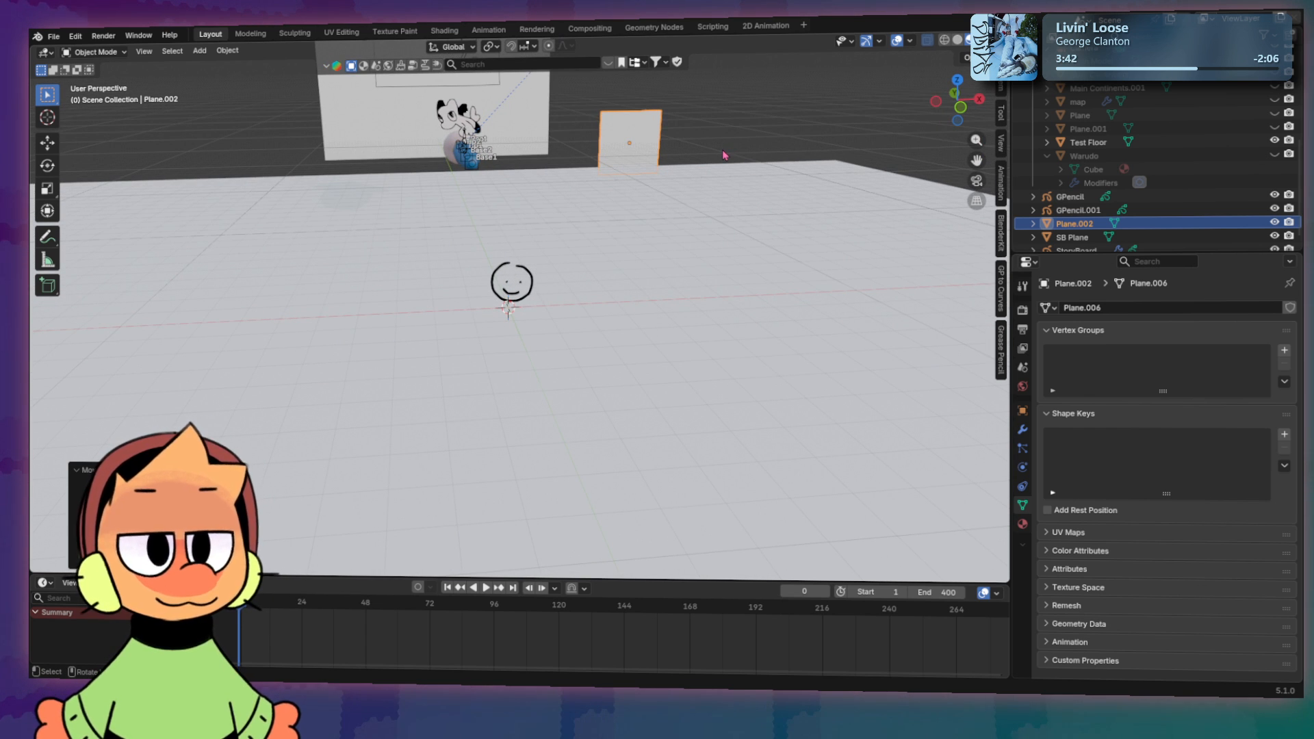
Step: Raise the plane along the Z axis until it stands above the grid floor
key(KP_Decimal)
scroll(606, 227, down, 3)
scroll(551, 257, up, 1)
mouse_move(552, 258)
middle_down()
mouse_move(534, 234)
mouse_move(575, 246)
mouse_move(555, 241)
mouse_move(542, 264)
middle_up()
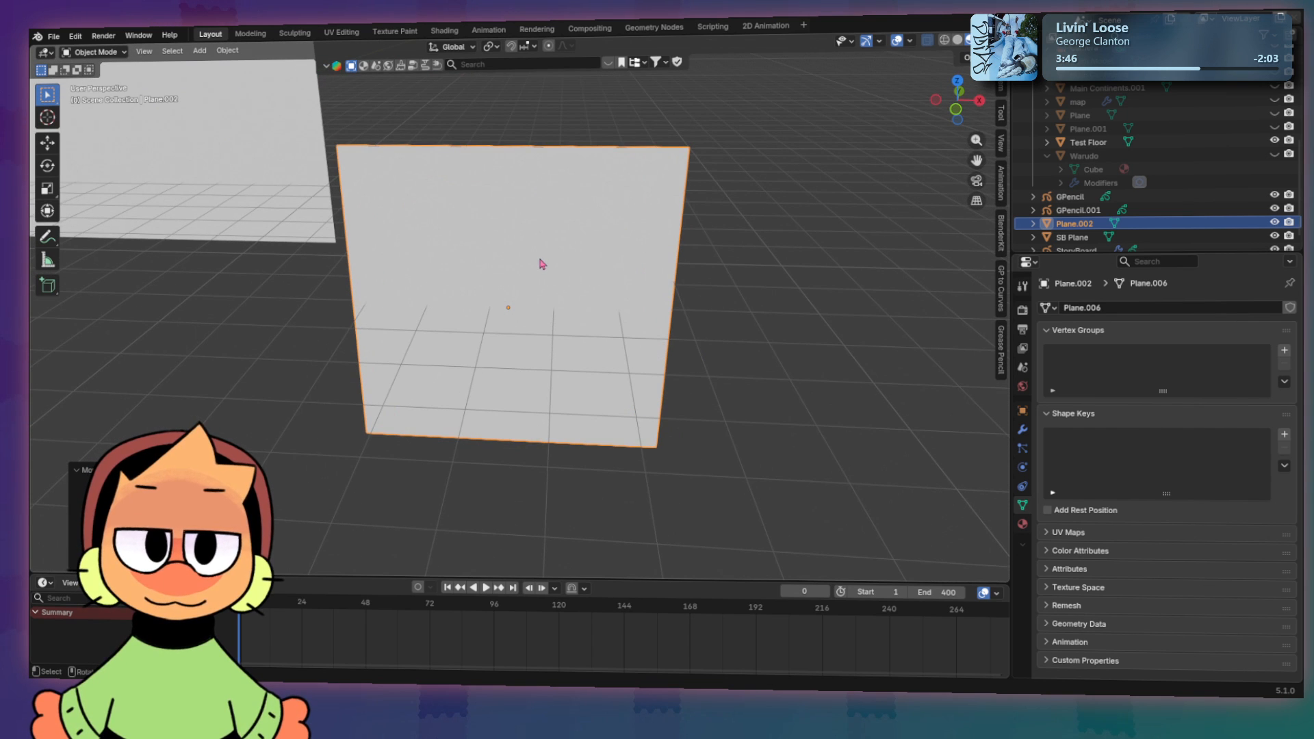
key(g)
key(z)
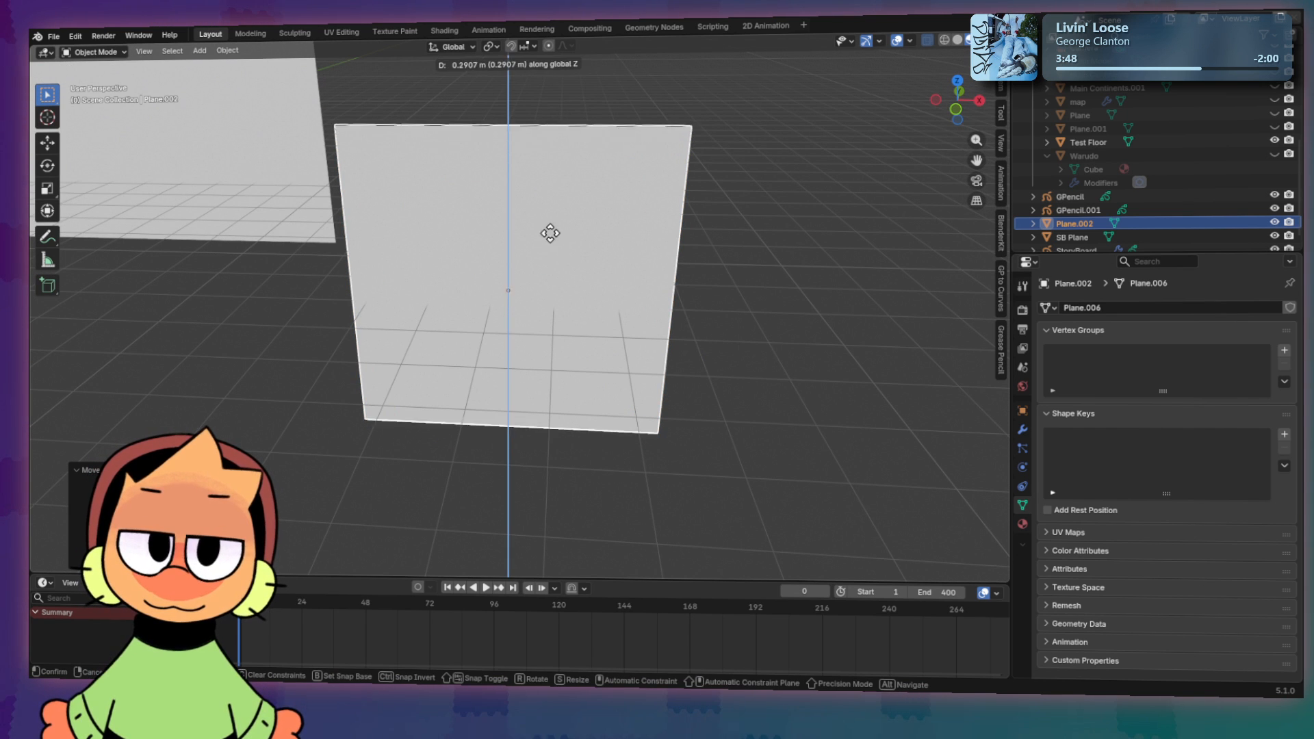
click(552, 65)
mouse_move(566, 241)
middle_down()
mouse_move(537, 196)
mouse_move(463, 185)
mouse_move(475, 199)
mouse_move(548, 205)
mouse_move(528, 241)
mouse_move(730, 258)
mouse_move(535, 254)
mouse_move(532, 266)
middle_up()
scroll(509, 261, down, 4)
scroll(509, 261, up, 3)
scroll(487, 217, up, 2)
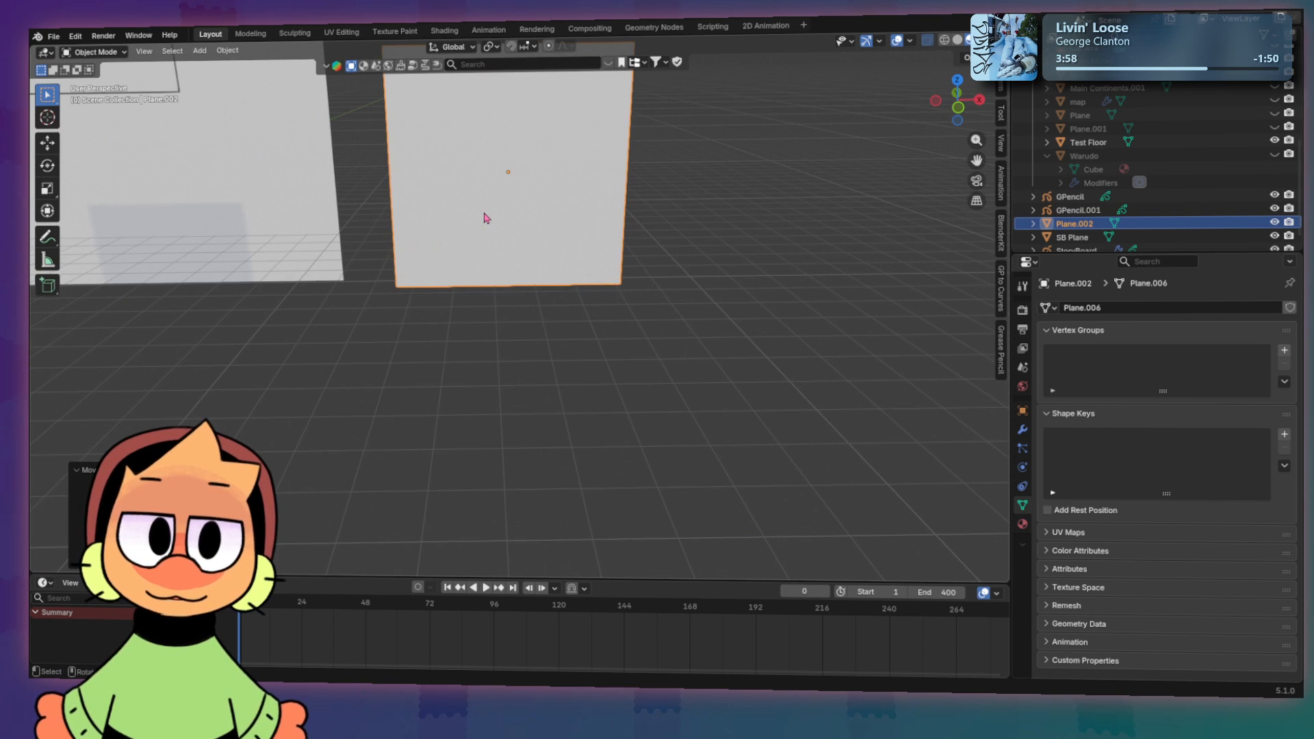
scroll(543, 197, down, 1)
Step: Snap the 3D cursor to the center of the raised plane
right_click(524, 199)
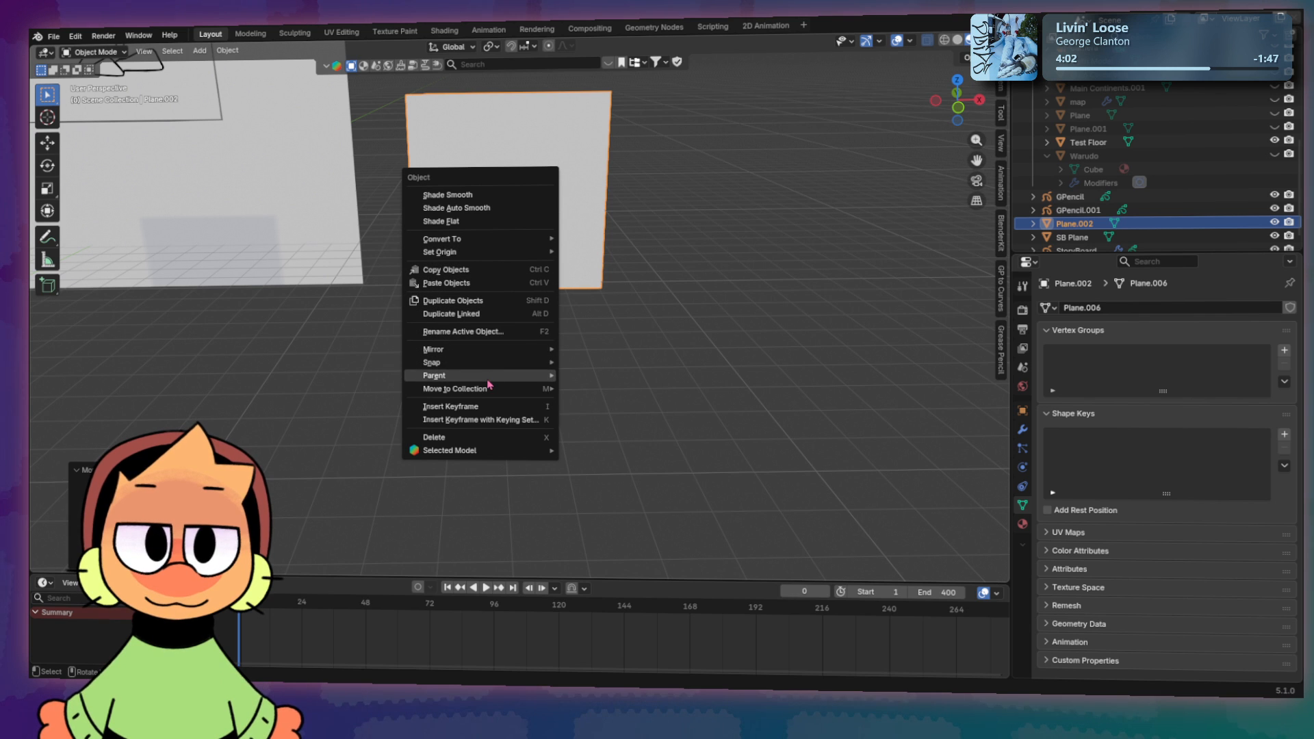
mouse_move(504, 364)
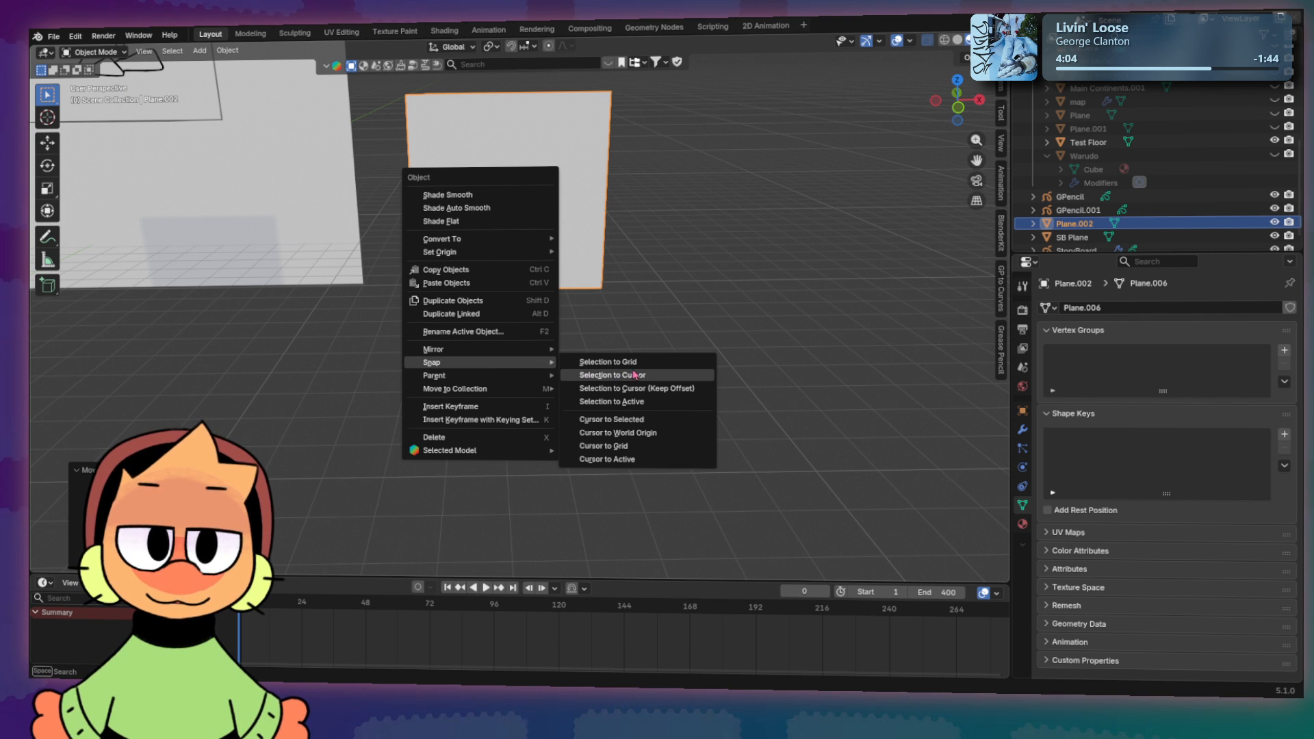
click(629, 420)
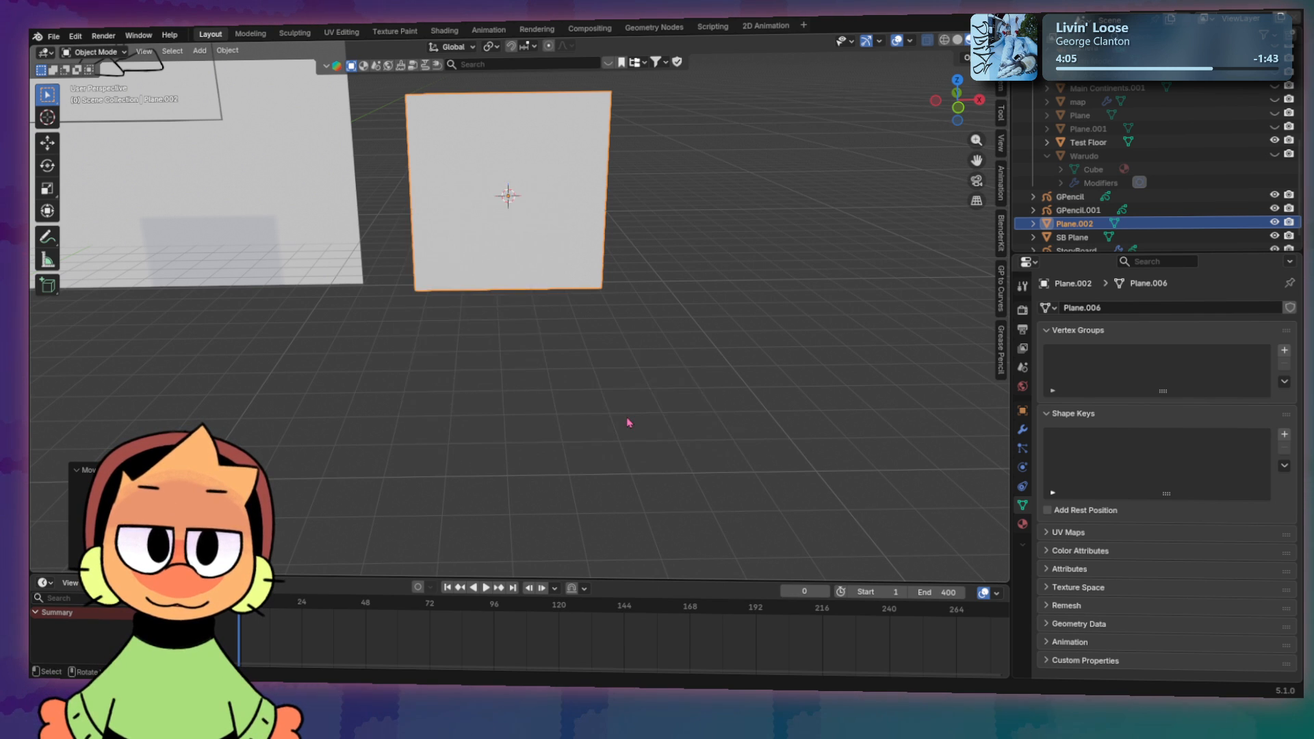
Step: Select the linked smiley copy GPencil.001 and snap it to the 3D cursor on the plane
scroll(528, 408, down, 6)
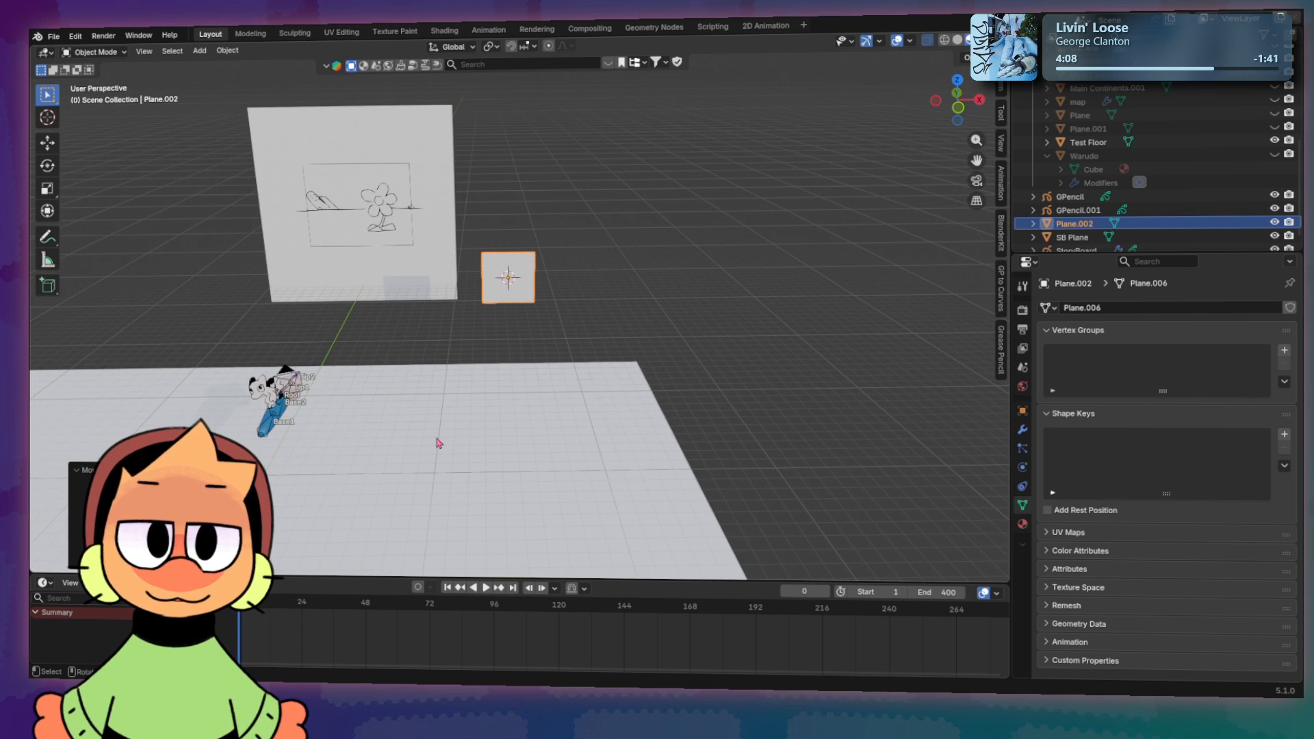
mouse_move(429, 438)
middle_down()
mouse_move(446, 382)
mouse_move(513, 302)
mouse_move(578, 303)
mouse_move(566, 309)
middle_up()
scroll(566, 309, up, 4)
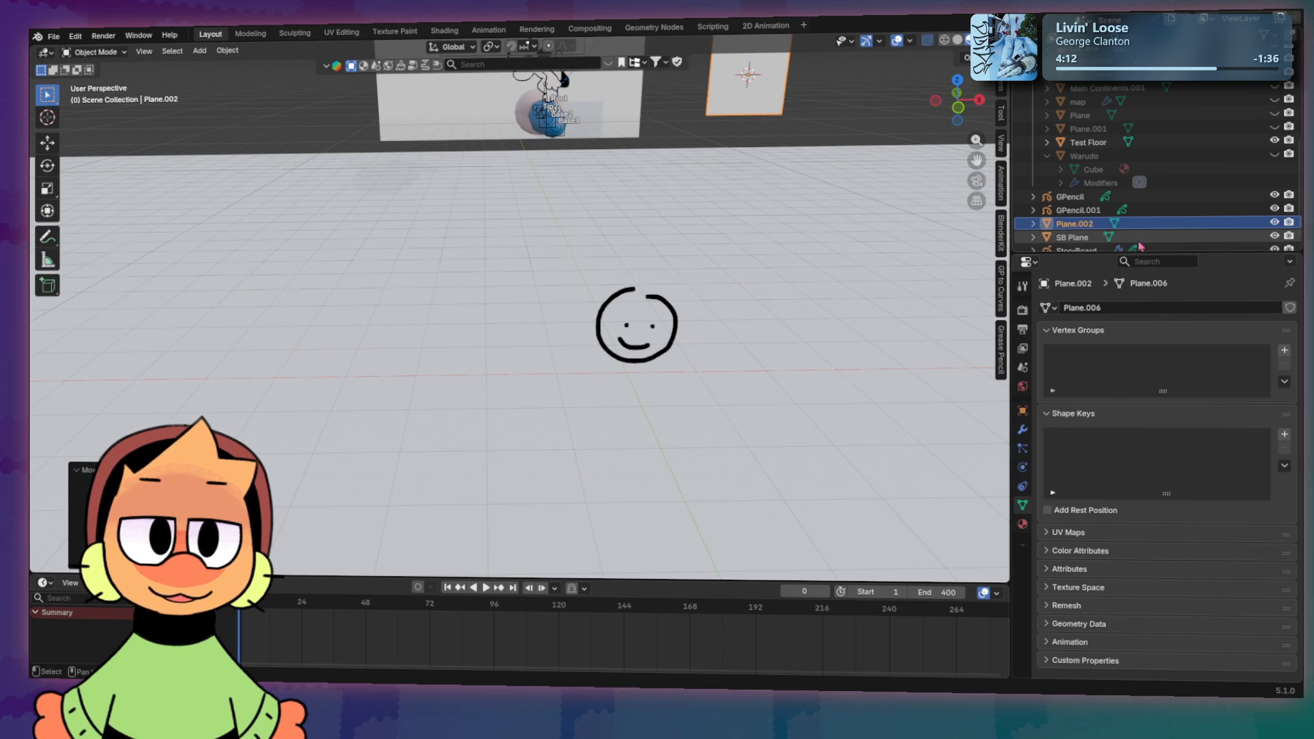
scroll(1094, 250, down, 1)
click(1095, 200)
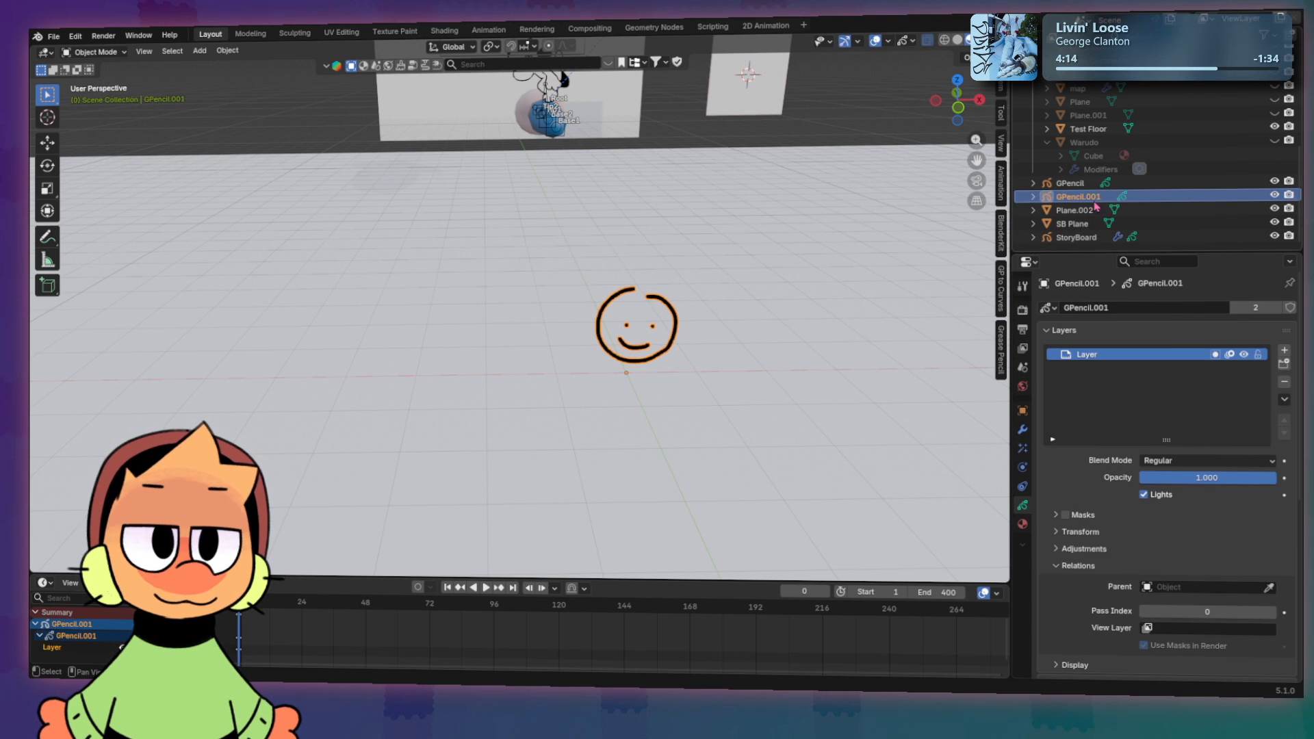
shift+middle_drag(713, 303, 695, 296)
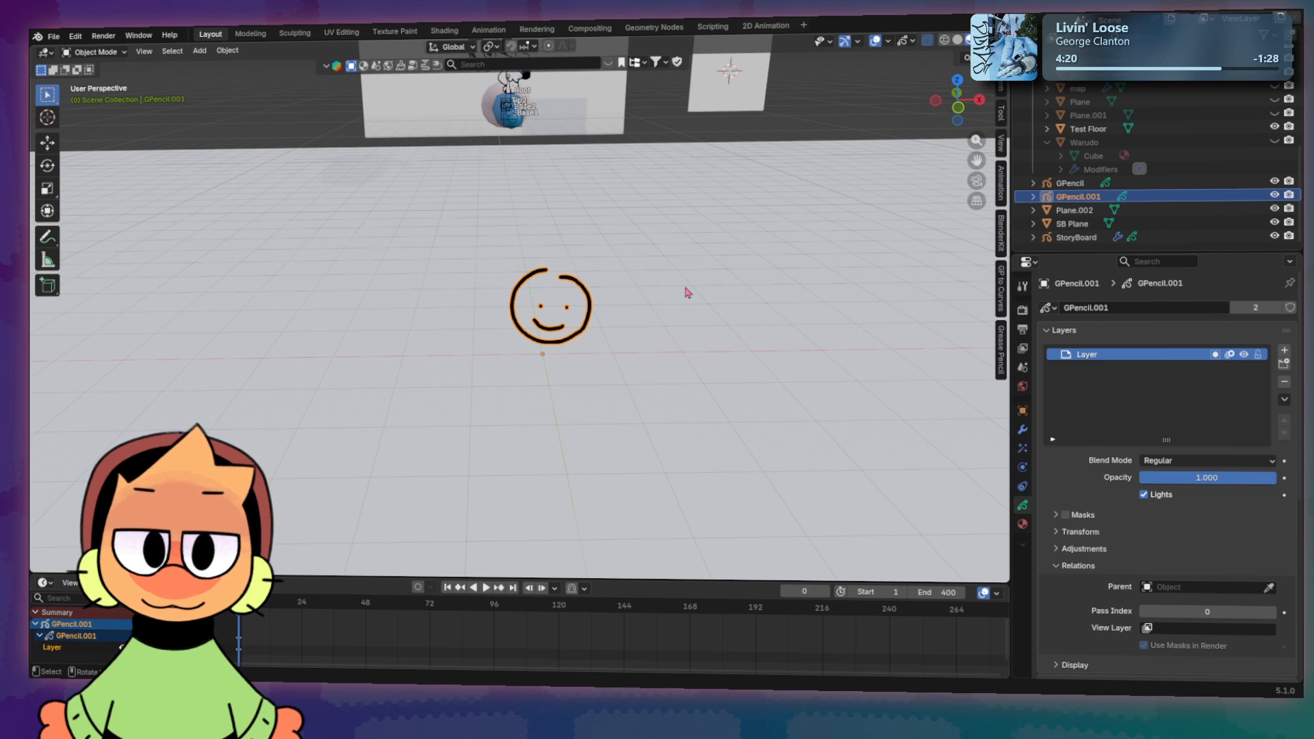
key(F3)
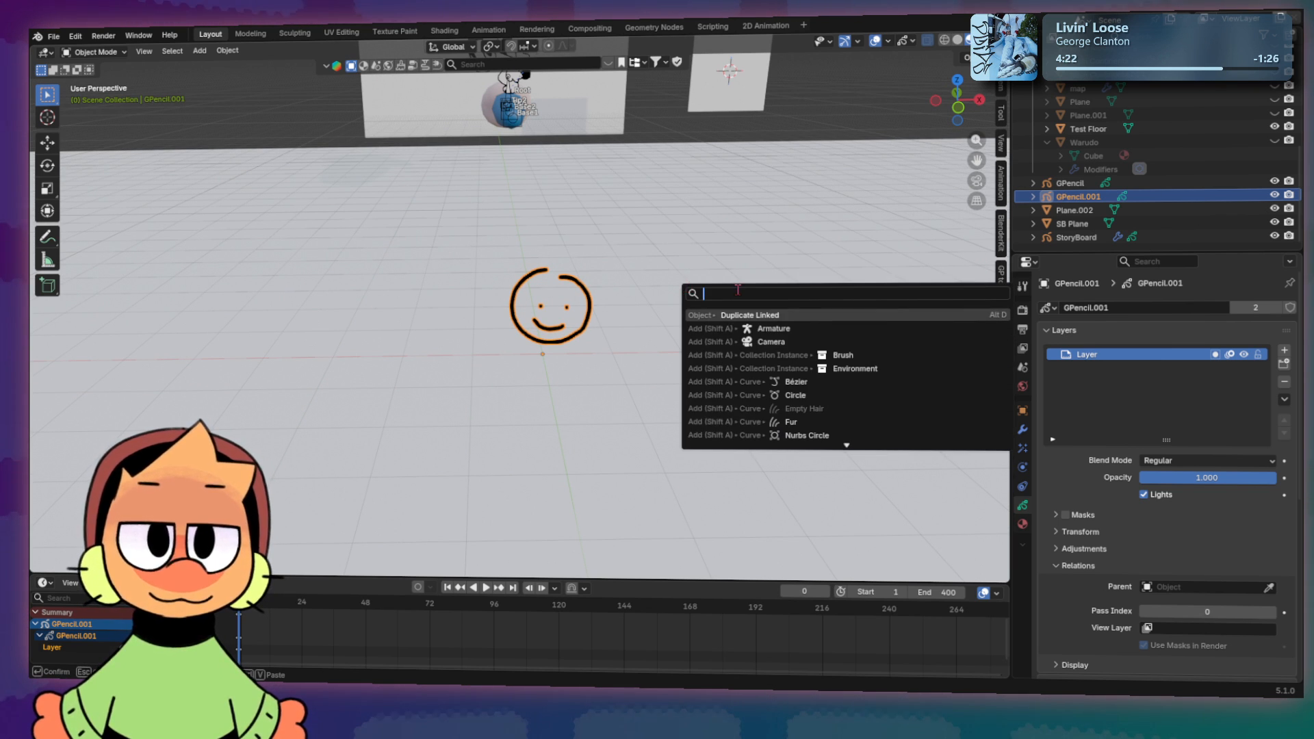
text(snap)
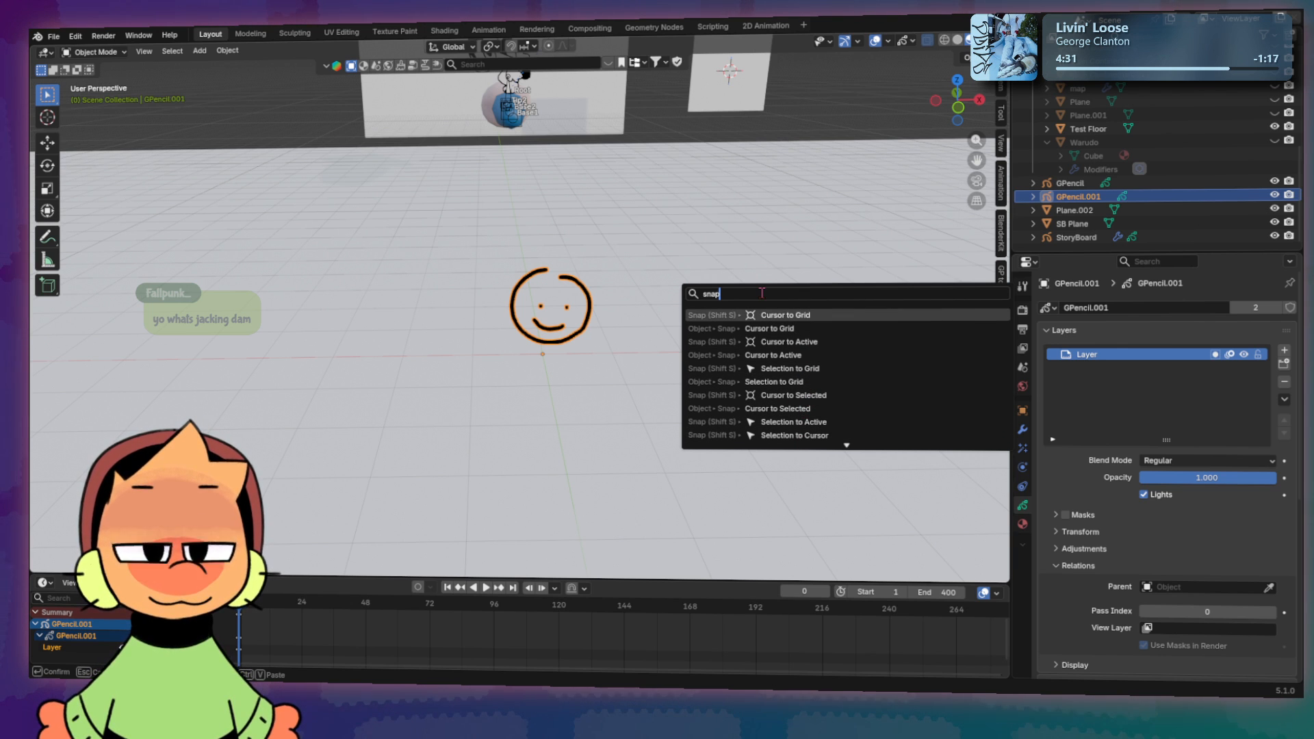
key(BackSpace)
key(BackSpace)
key(BackSpace)
key(BackSpace)
text(cursor)
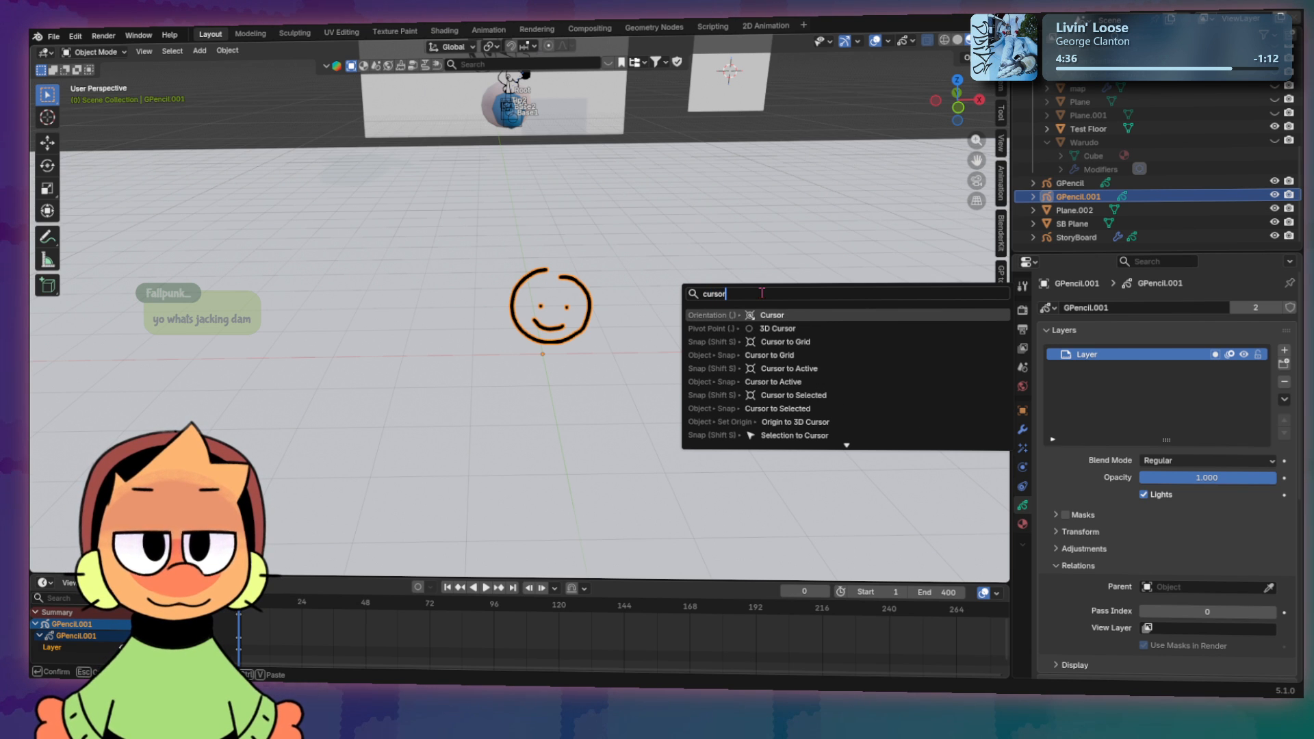
click(789, 436)
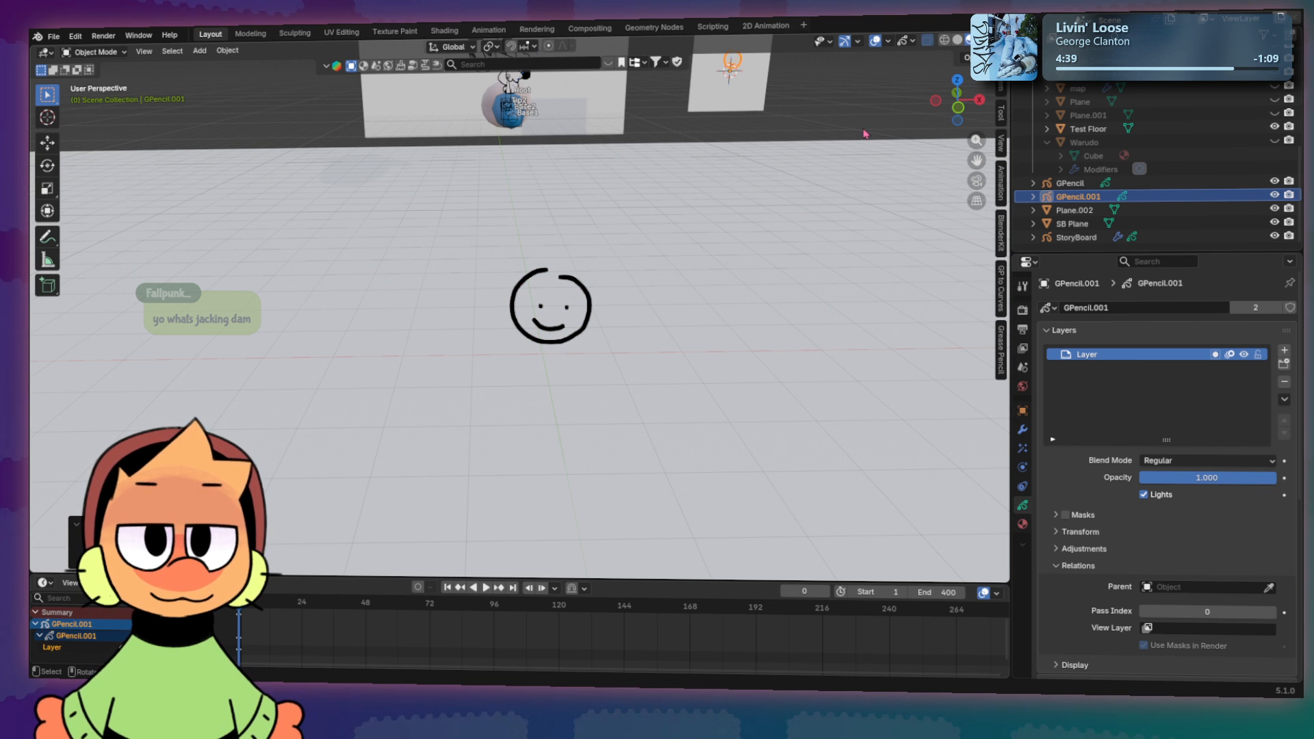
Step: Move the linked smiley copy slightly forward along the Y axis so it sits just in front of the plane
key(KP_Decimal)
key(KP_Decimal)
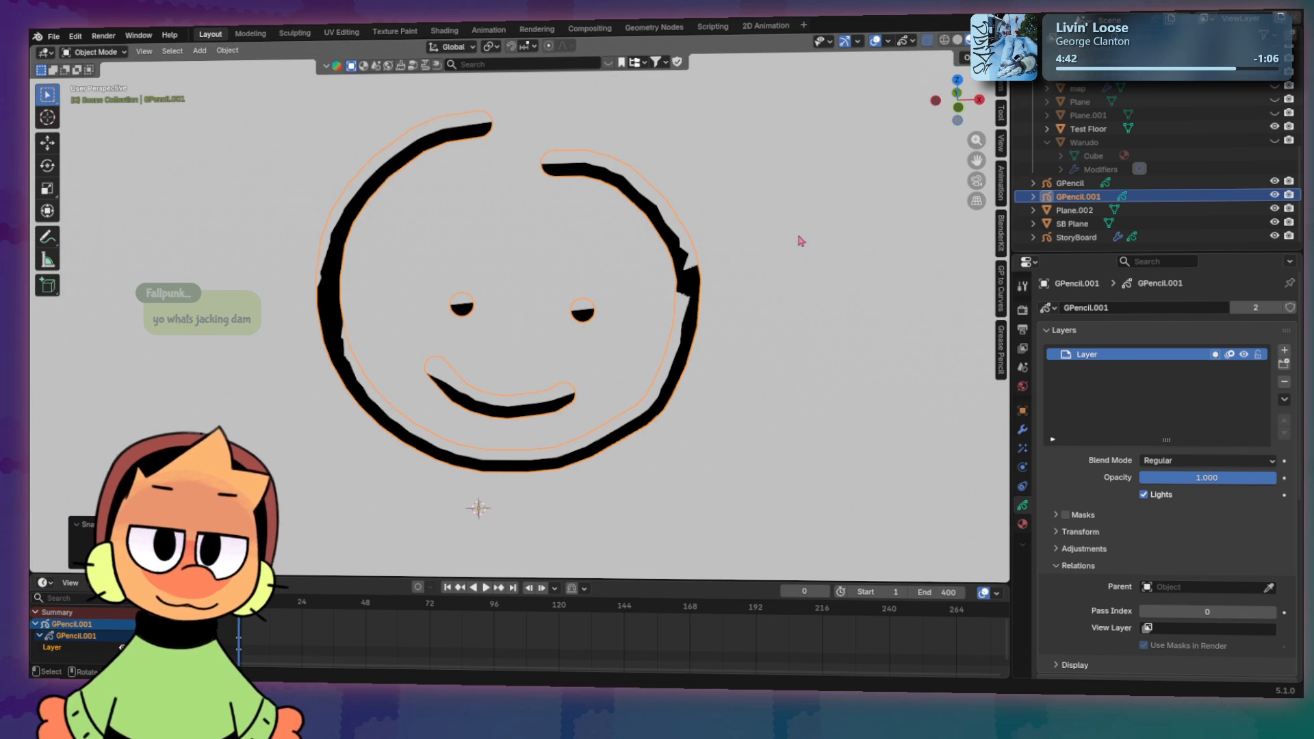
scroll(670, 326, down, 3)
mouse_move(616, 326)
middle_down()
mouse_move(521, 291)
mouse_move(472, 306)
mouse_move(559, 309)
mouse_move(627, 291)
mouse_move(610, 302)
mouse_move(798, 299)
mouse_move(618, 297)
middle_up()
scroll(623, 301, down, 3)
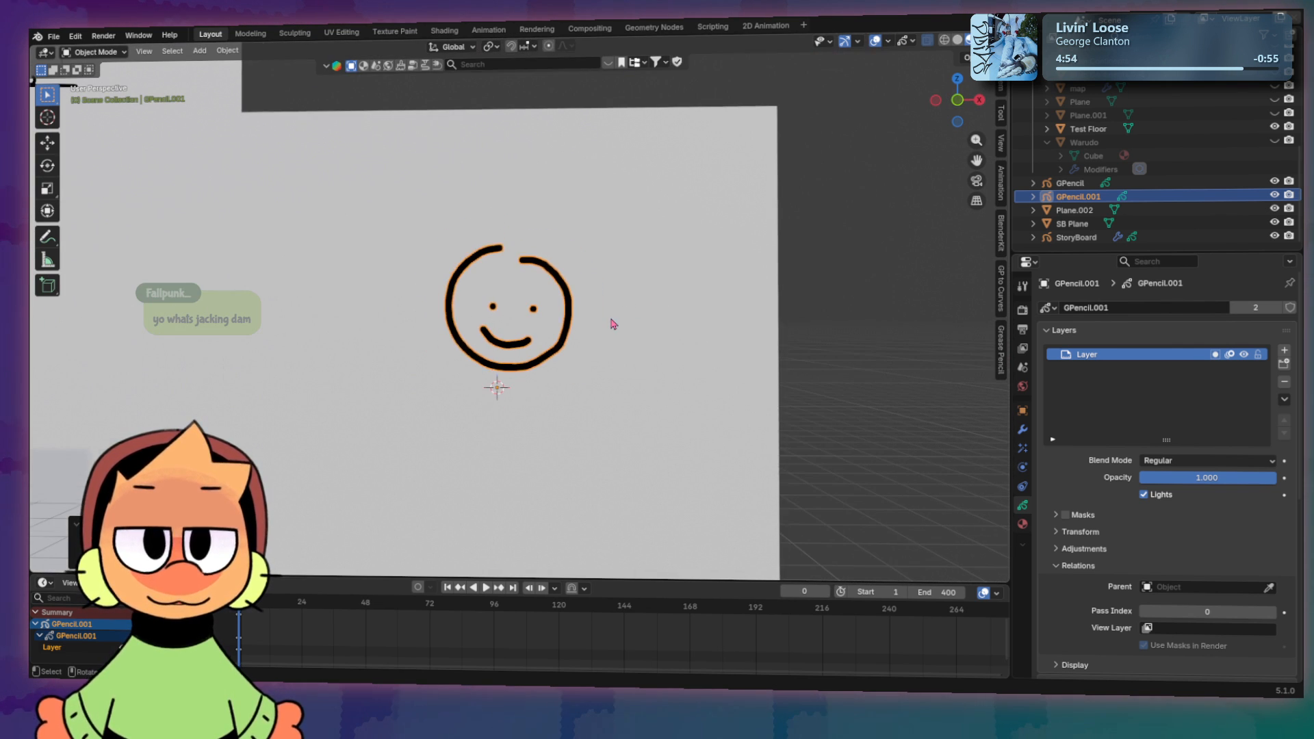
scroll(588, 337, down, 5)
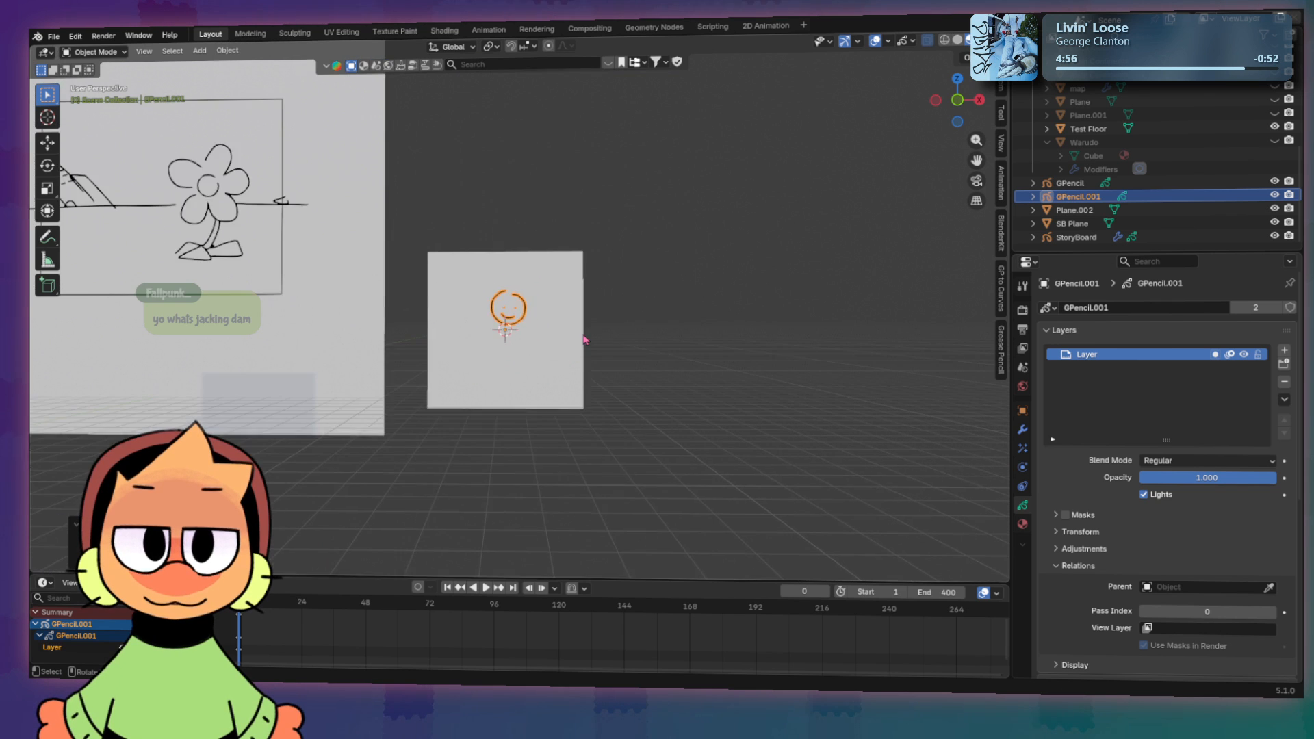
scroll(585, 341, up, 7)
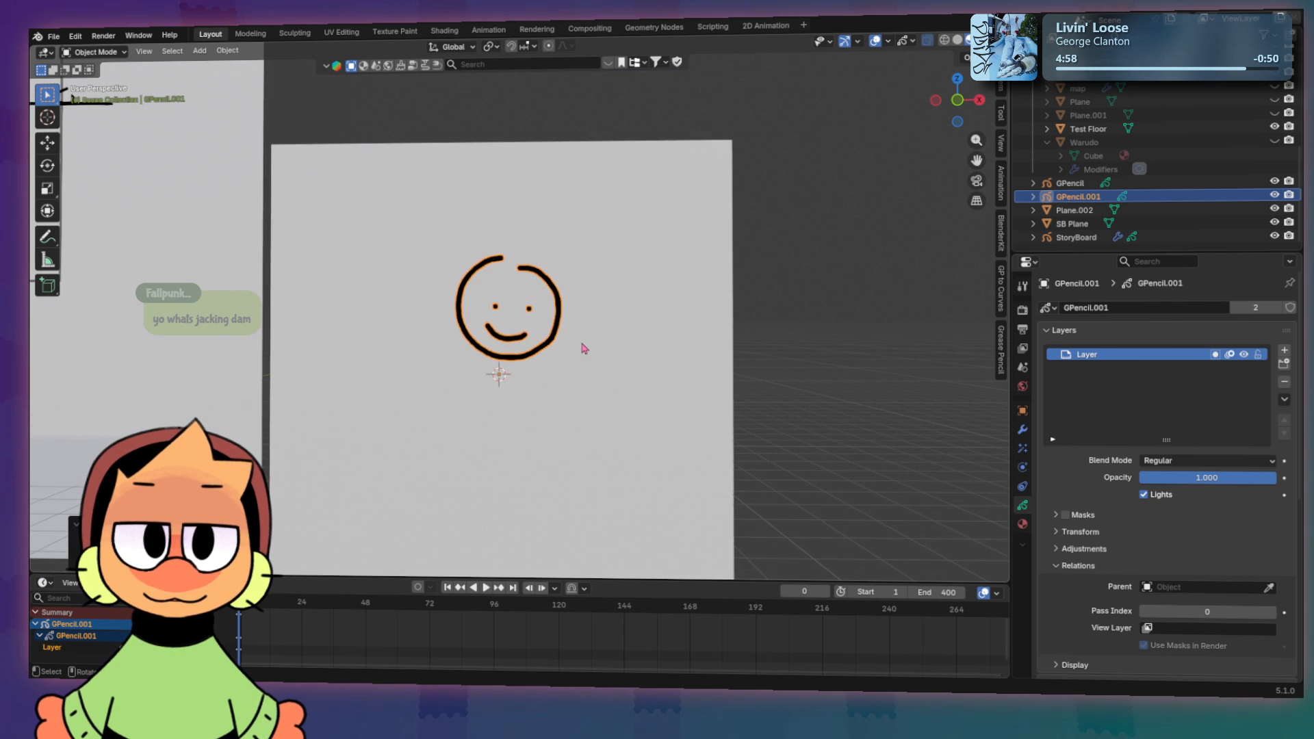
scroll(582, 355, up, 1)
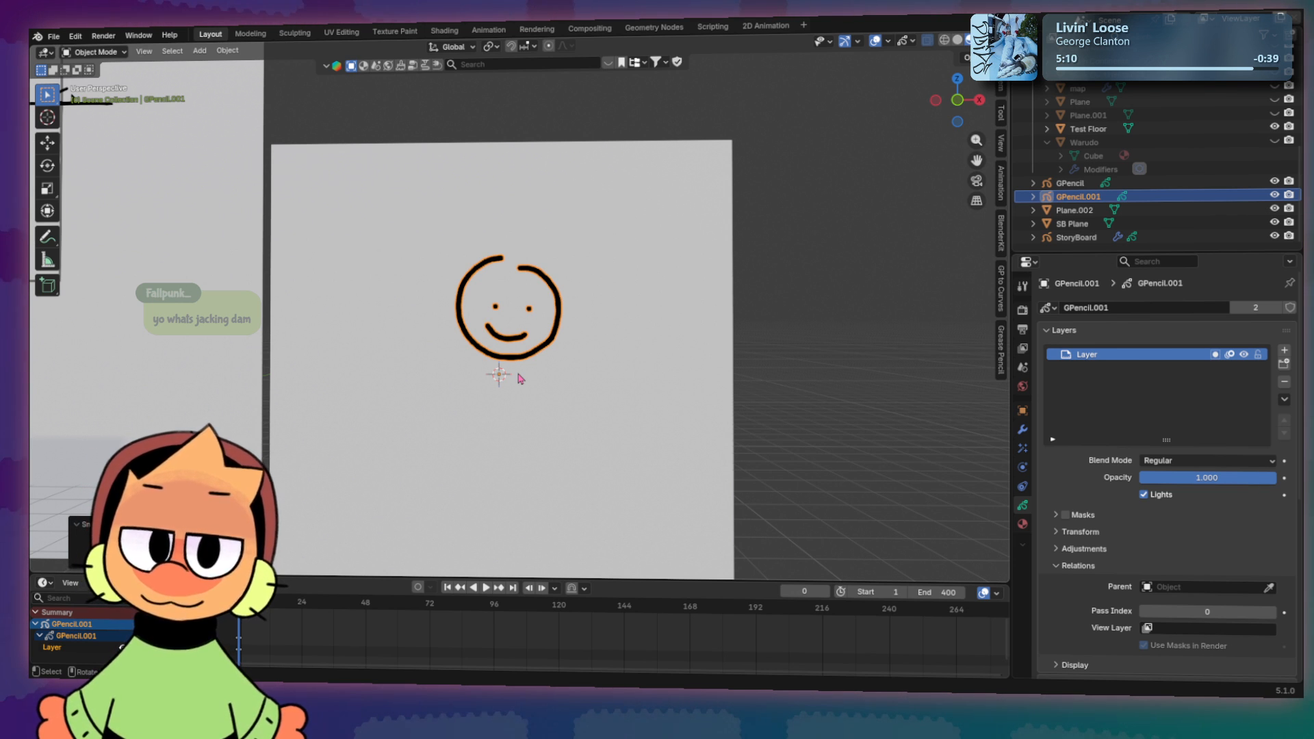
key(g)
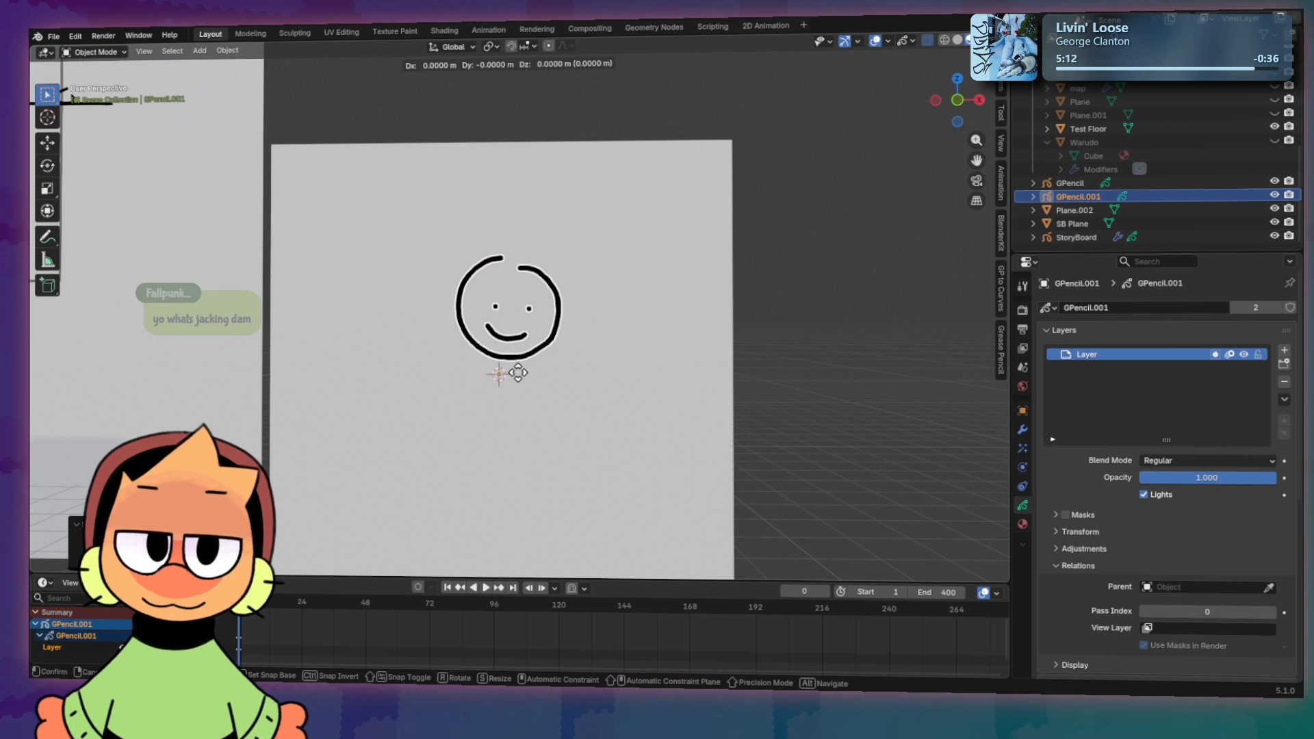
key(y)
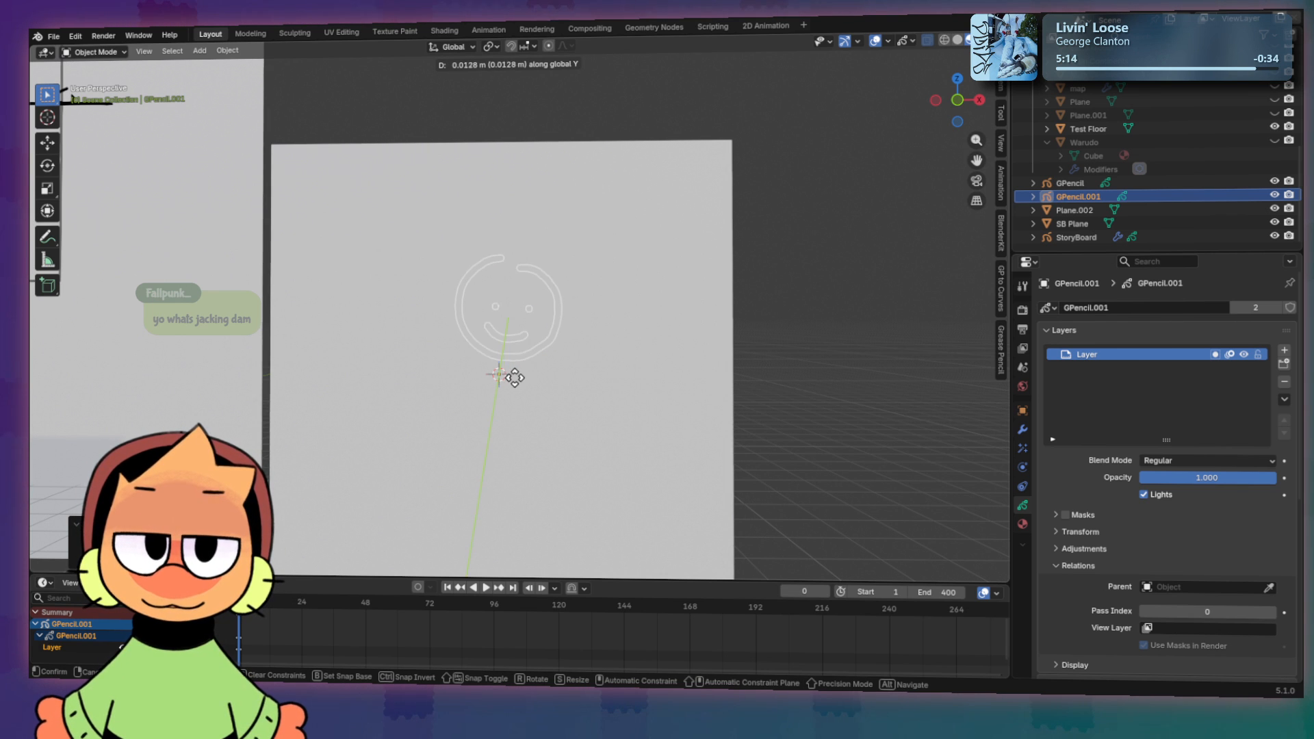
click(705, 334)
mouse_move(690, 335)
middle_down()
mouse_move(566, 374)
mouse_move(707, 352)
mouse_move(613, 313)
middle_up()
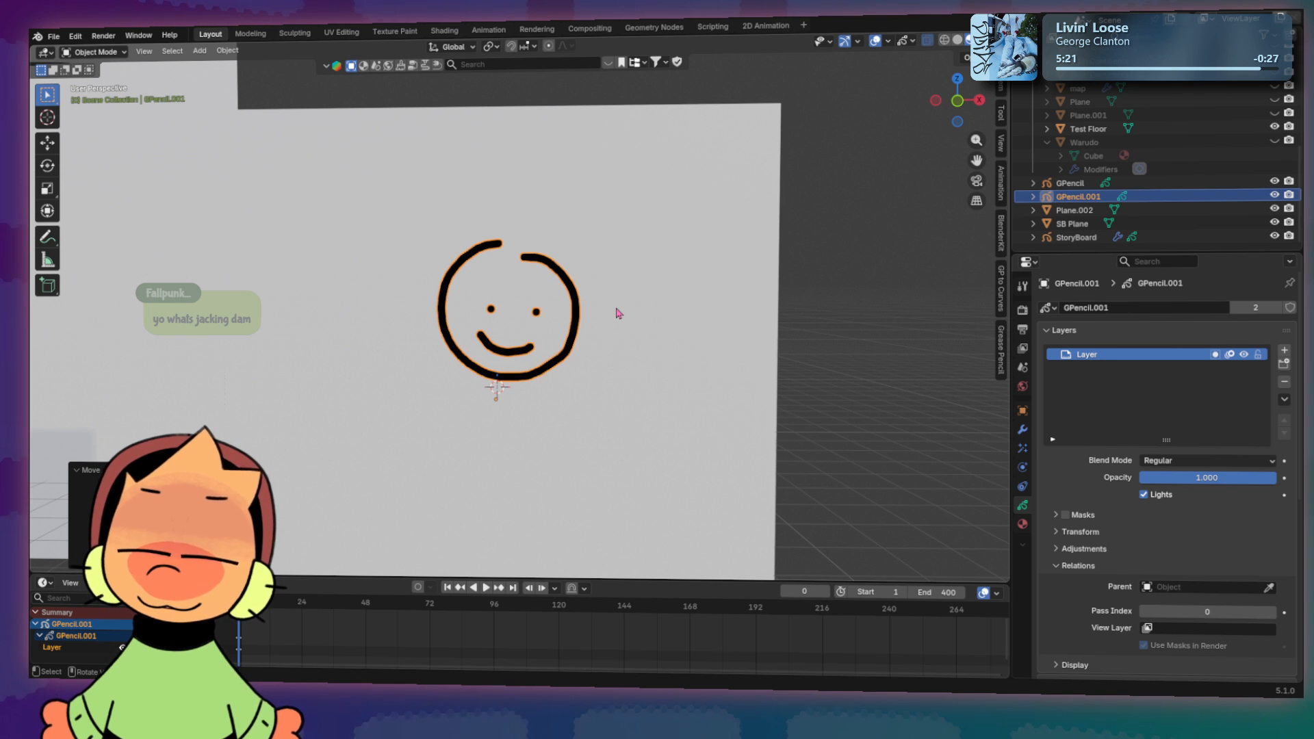
Step: Switch the linked smiley copy GPencil.001 to Draw Mode
key(ctrl+Tab)
click(631, 206)
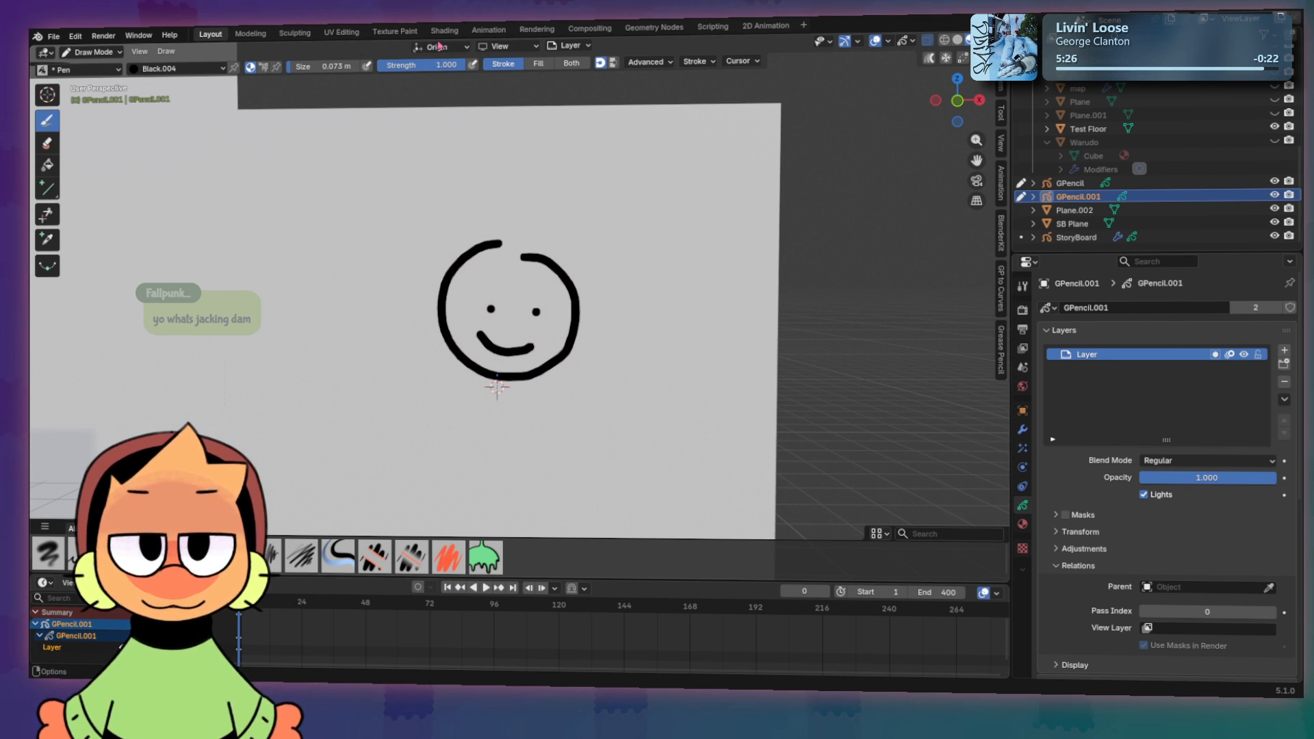
Step: Set the stroke placement to Surface with End Points as the target for drawing on the linked smiley copy
click(466, 50)
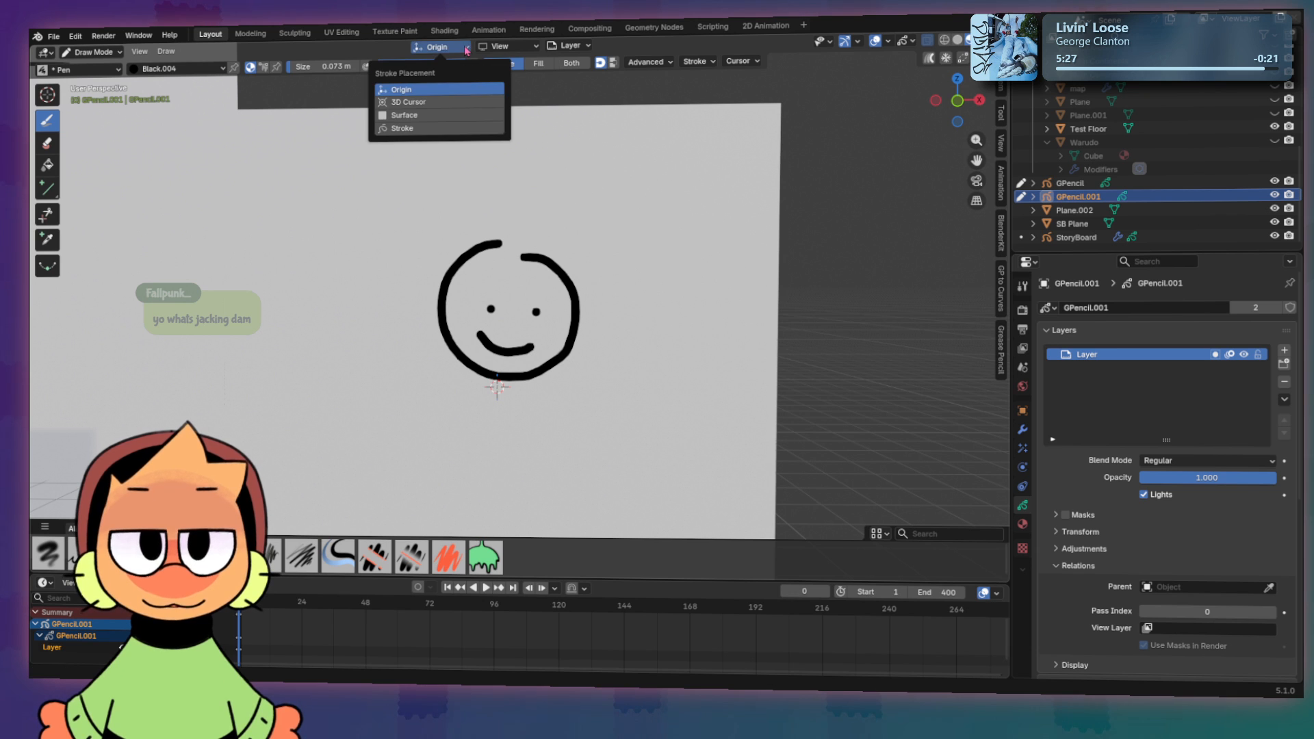
click(415, 116)
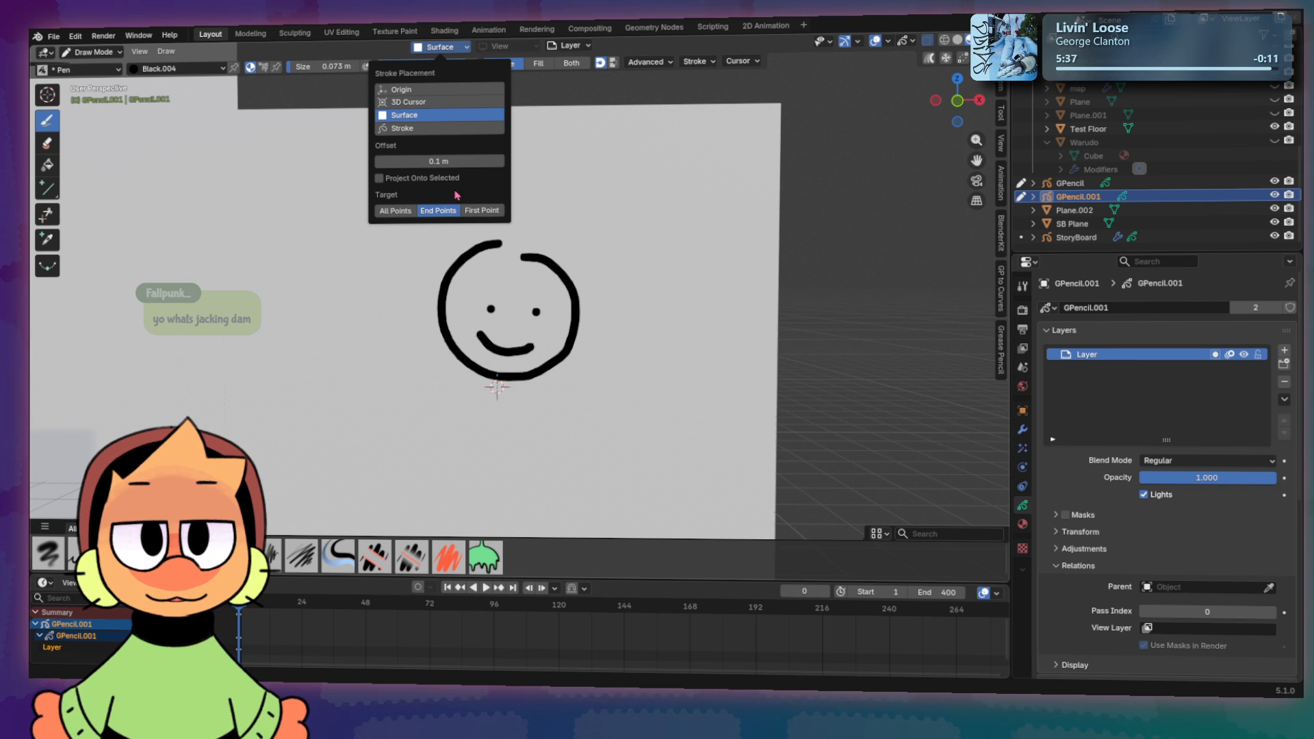
click(438, 210)
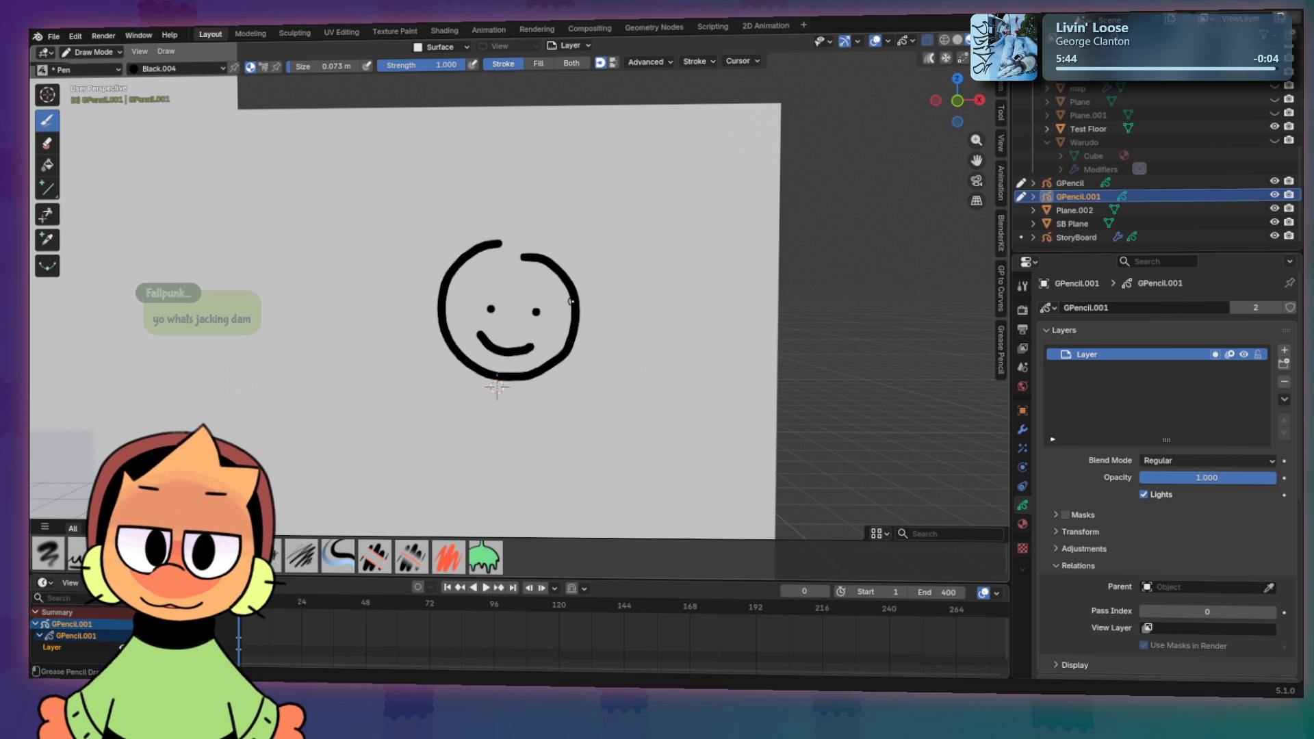
Step: Switch GPencil.001 to Edit Mode and select all of its strokes
key(ctrl+Tab)
click(682, 289)
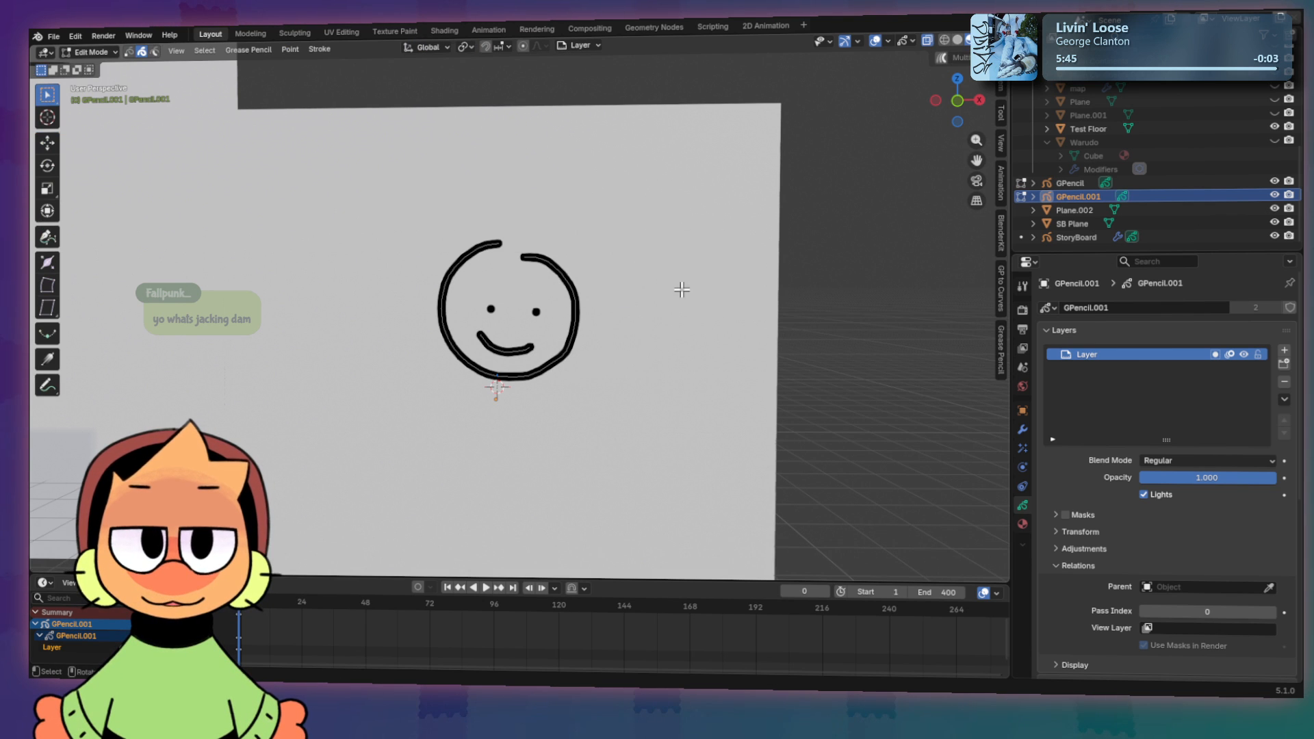
key(a)
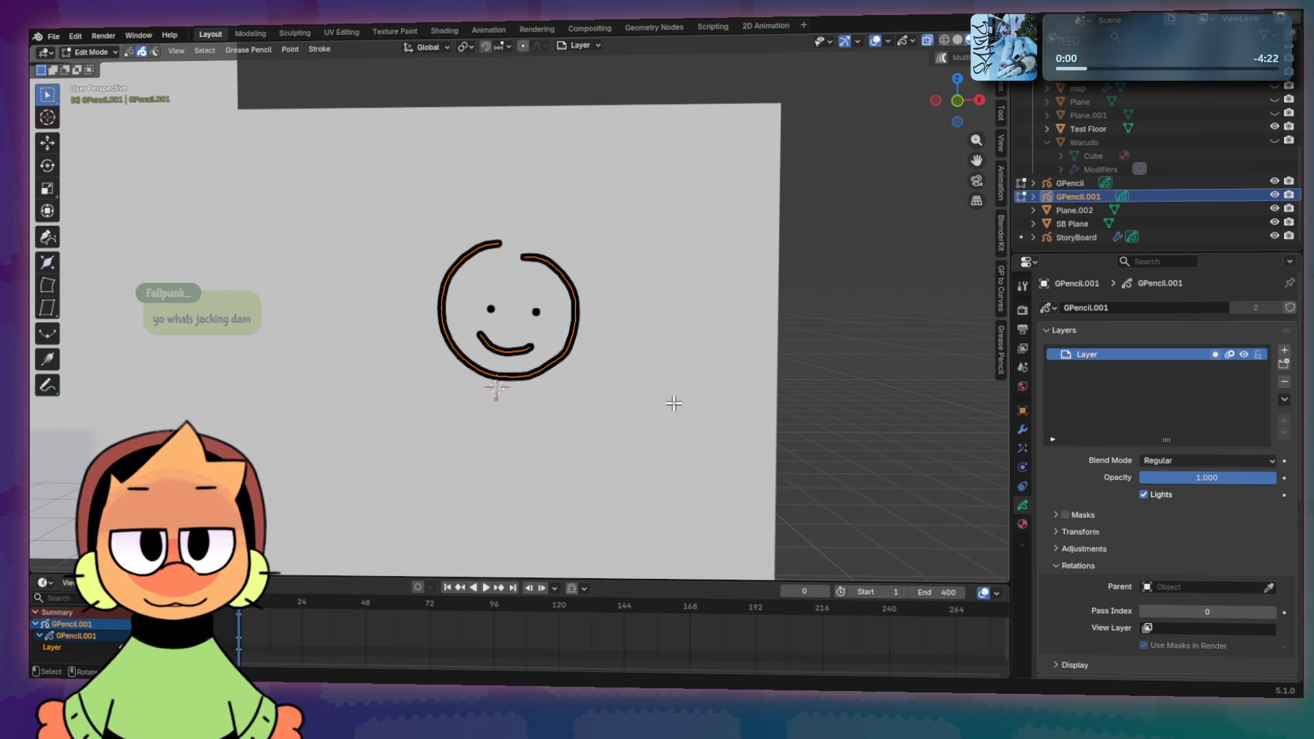
Step: Look through the stroke operations for the selected smiley strokes, including the Mirror options
right_click(572, 332)
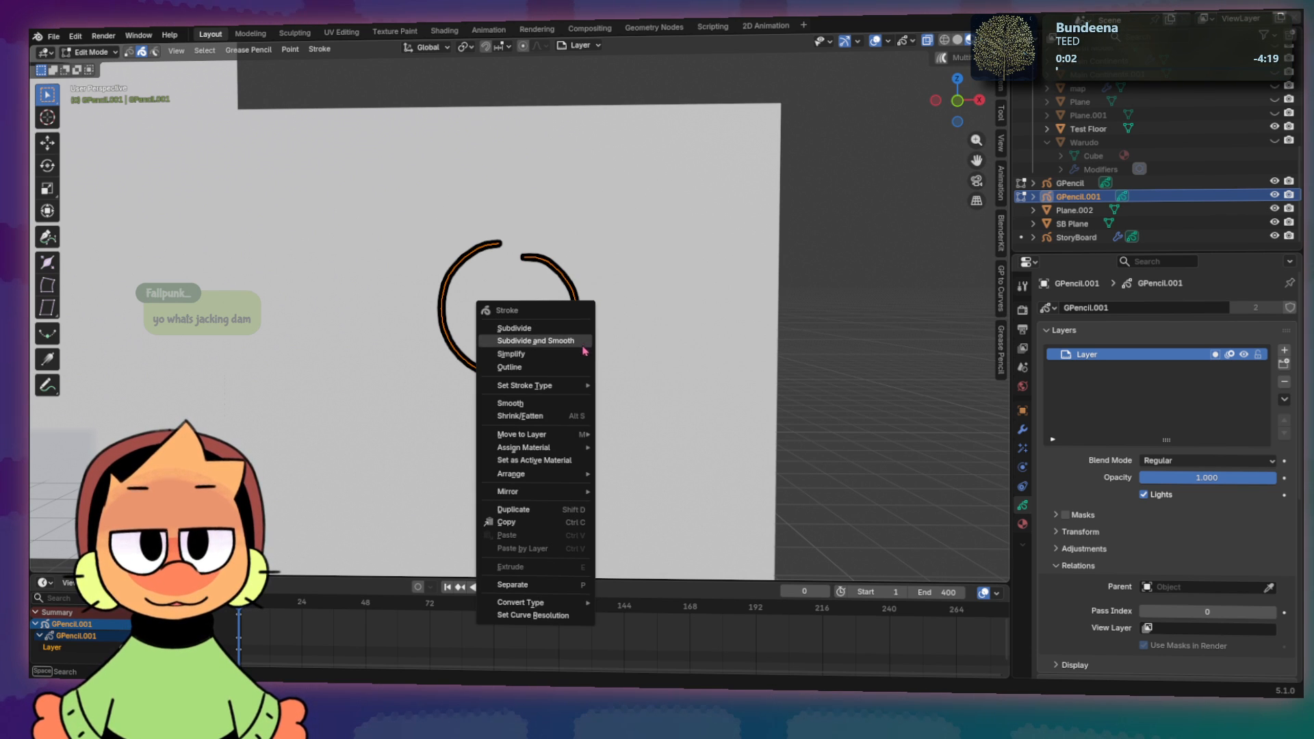
mouse_move(579, 386)
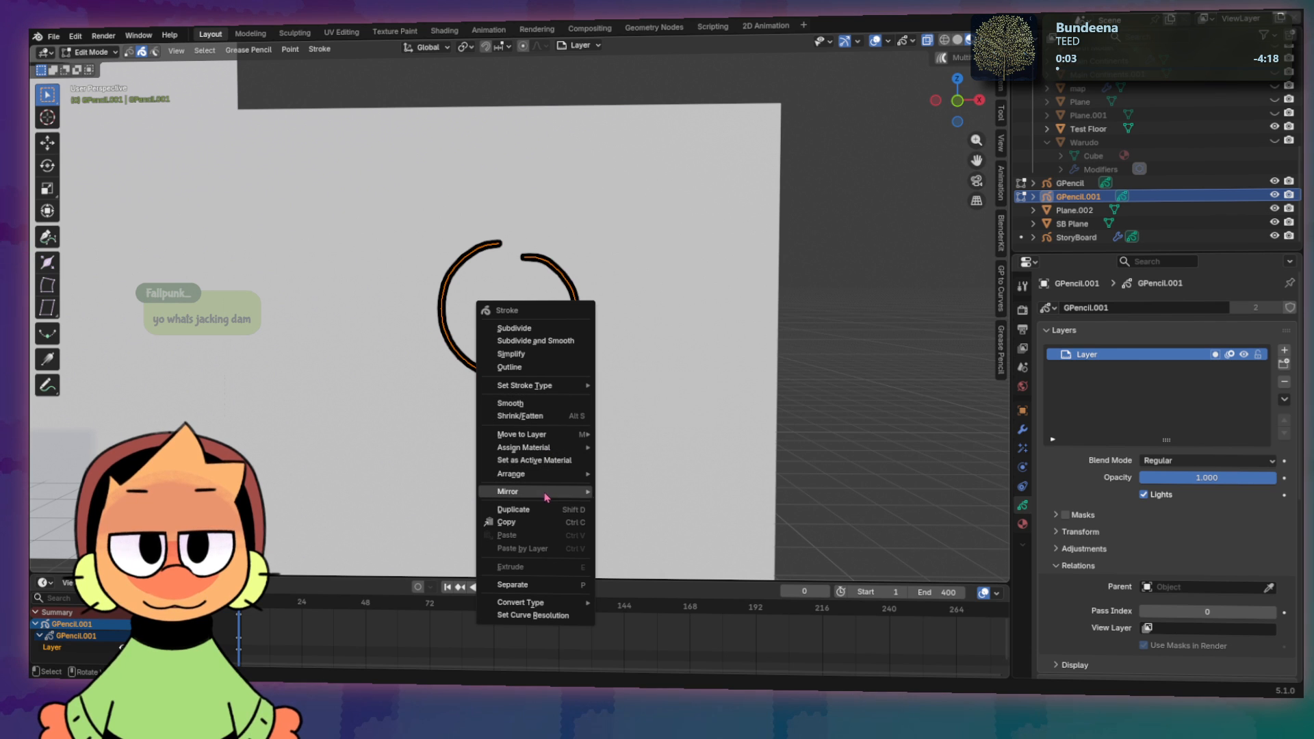
mouse_move(547, 492)
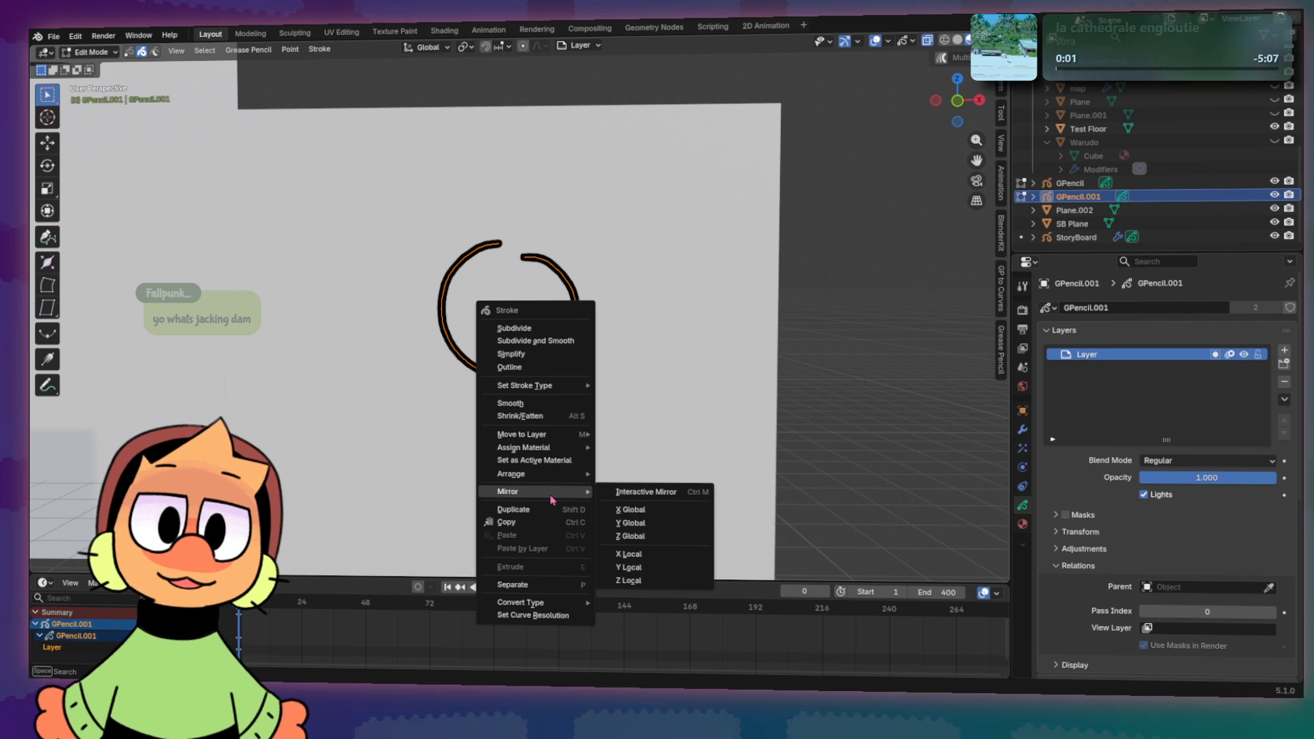
mouse_move(565, 477)
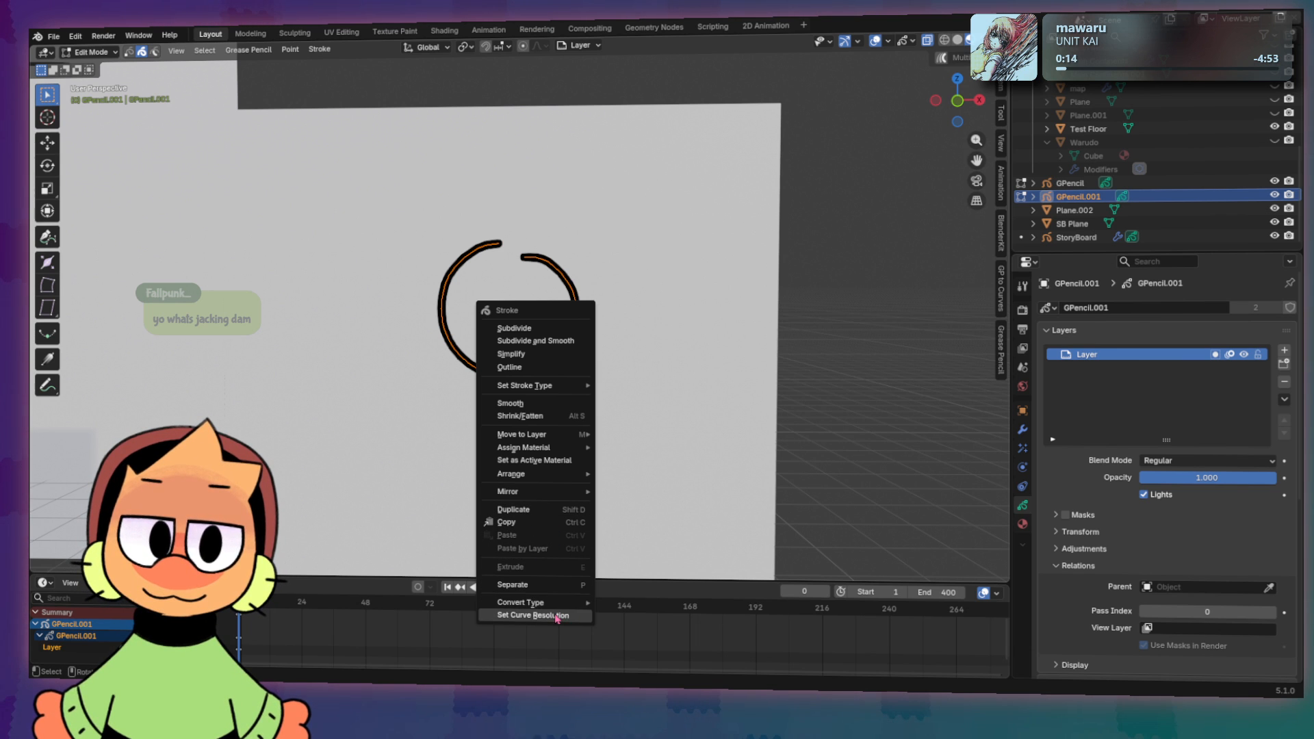
mouse_move(560, 607)
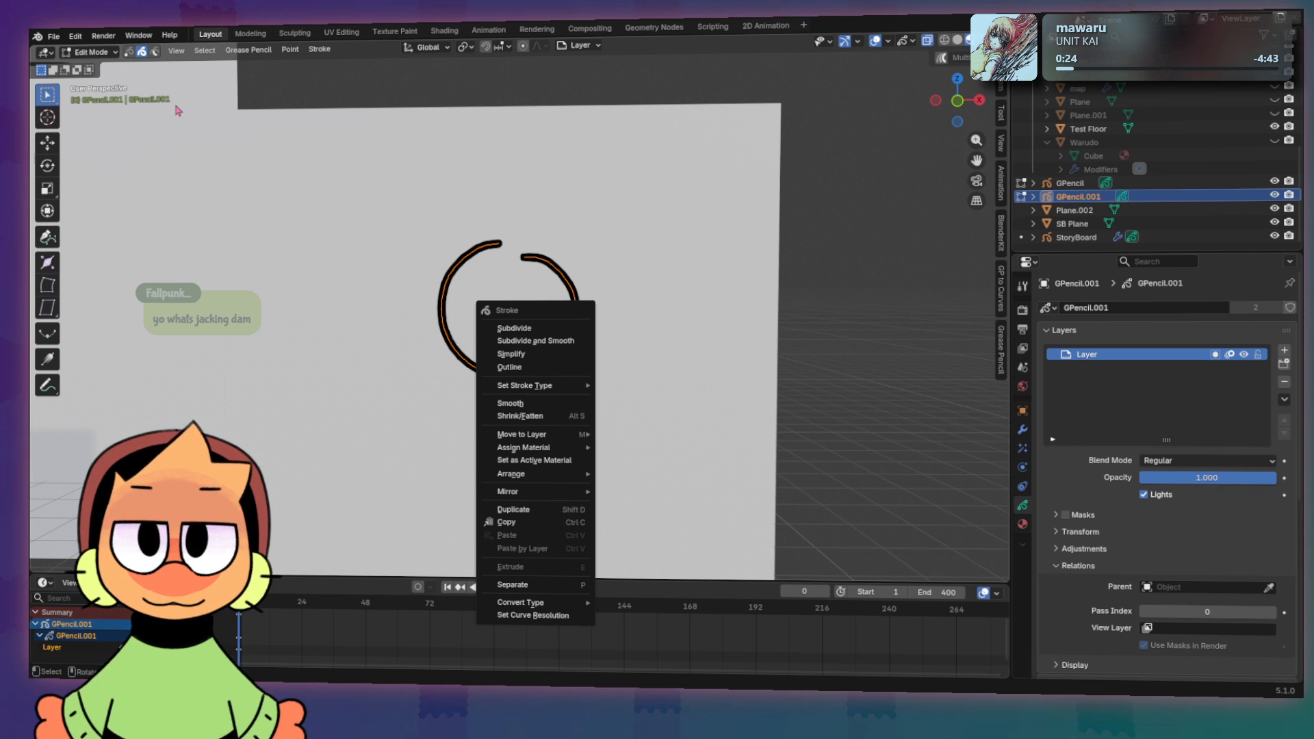
Step: Switch GPencil.001 to Object Mode and review the object operations, such as Convert To, Snap and Parent
click(89, 52)
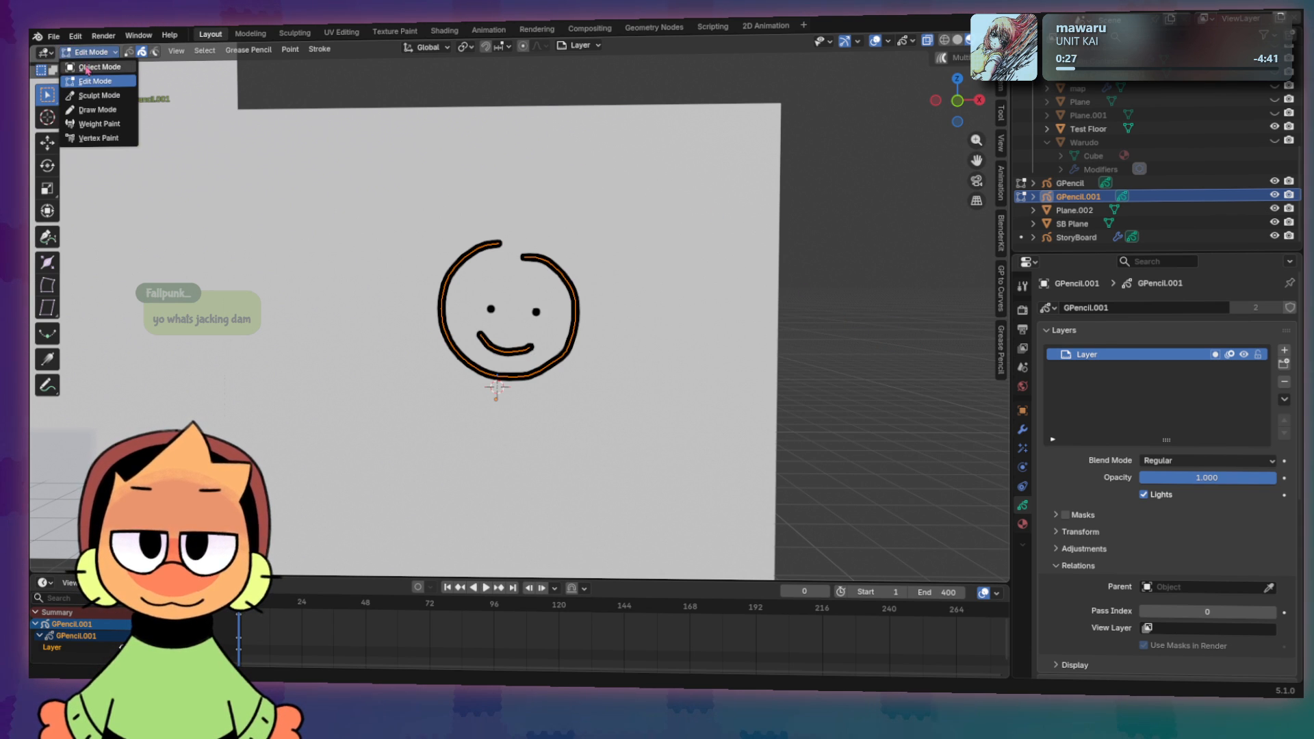
click(90, 67)
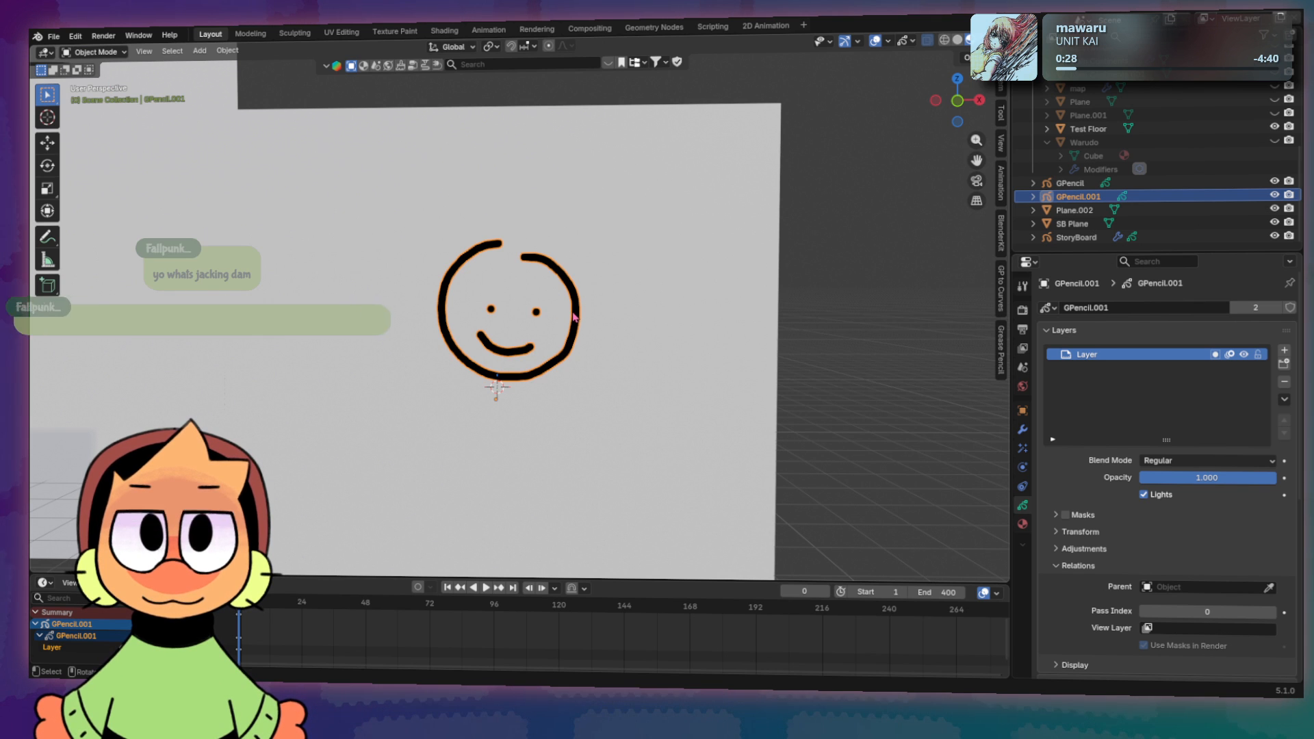
right_click(572, 317)
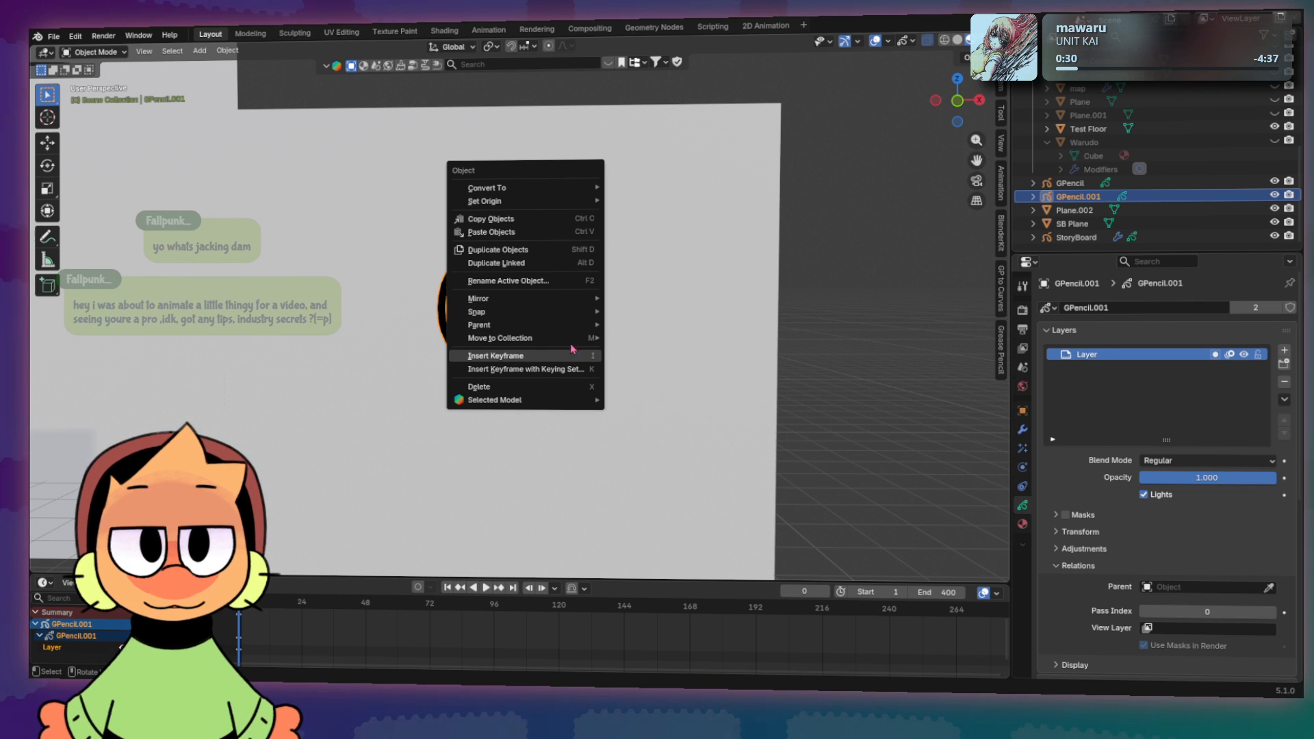
mouse_move(567, 189)
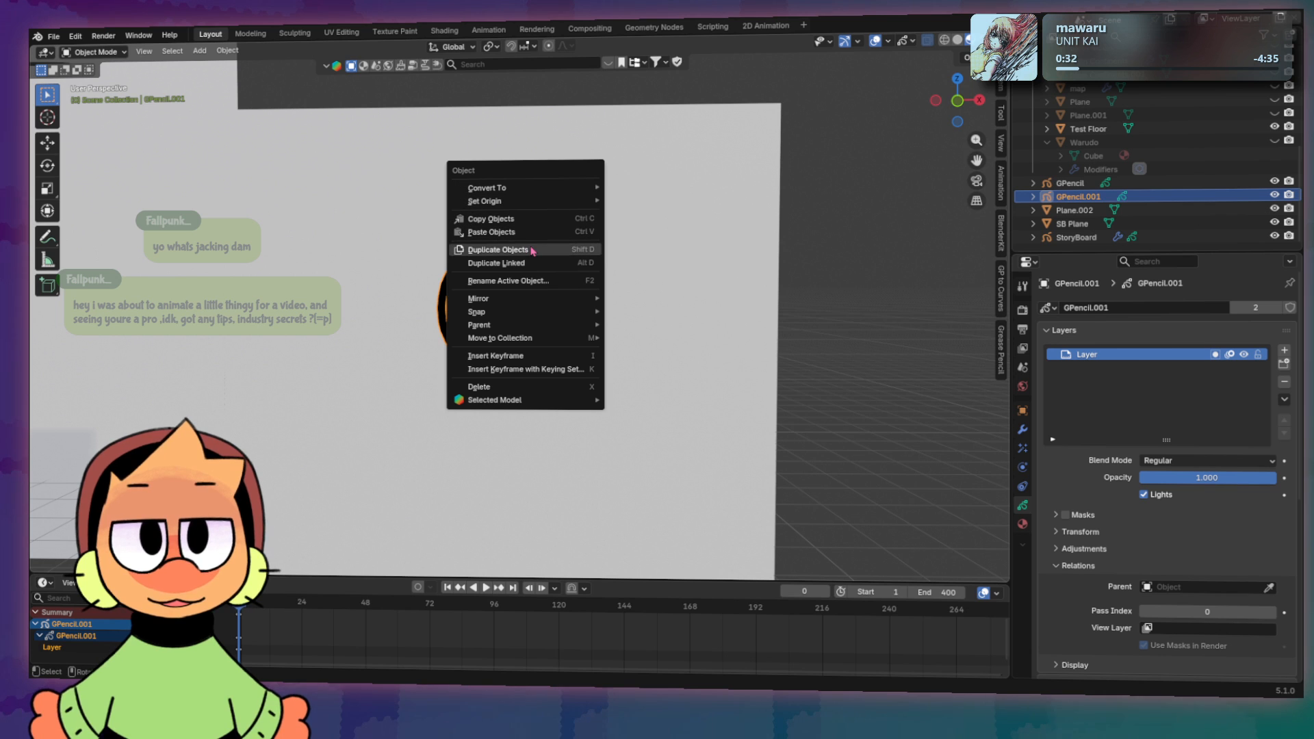
mouse_move(523, 317)
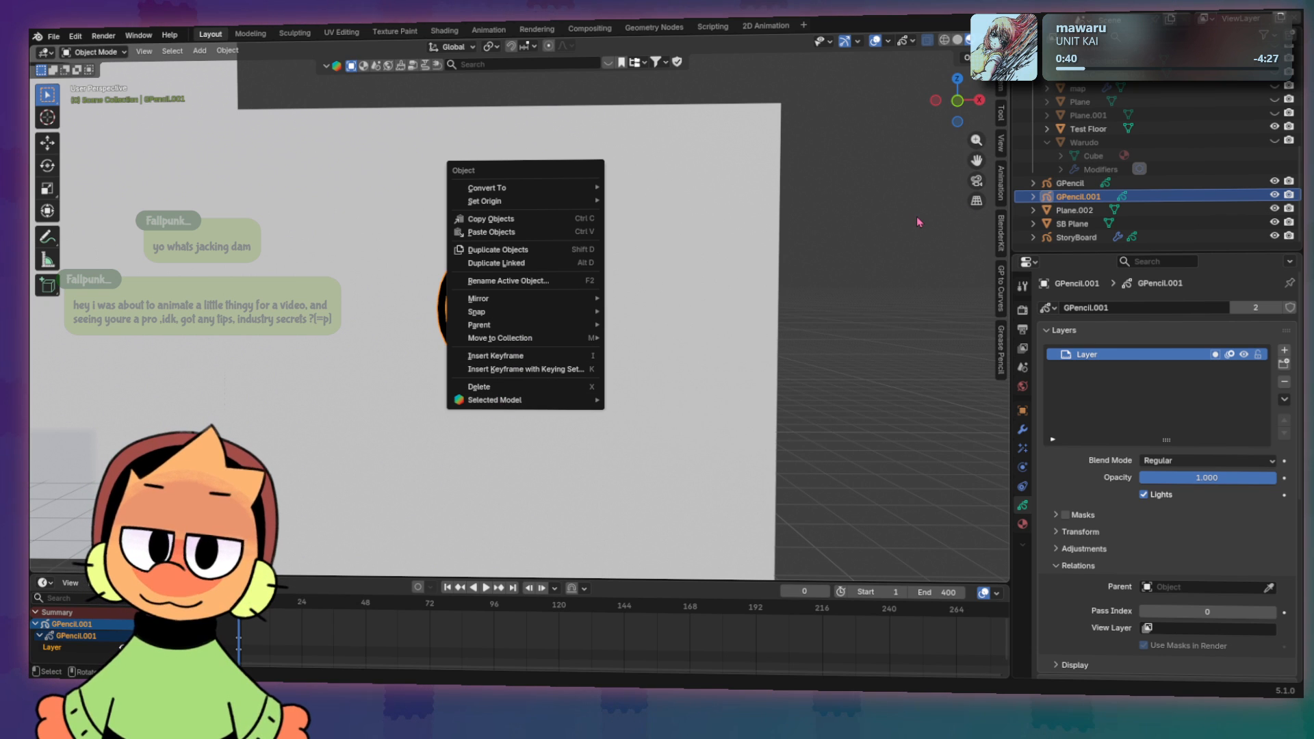
Step: Return GPencil.001 to Edit Mode and review the stroke operations, including Set Stroke Type and Arrange
click(90, 53)
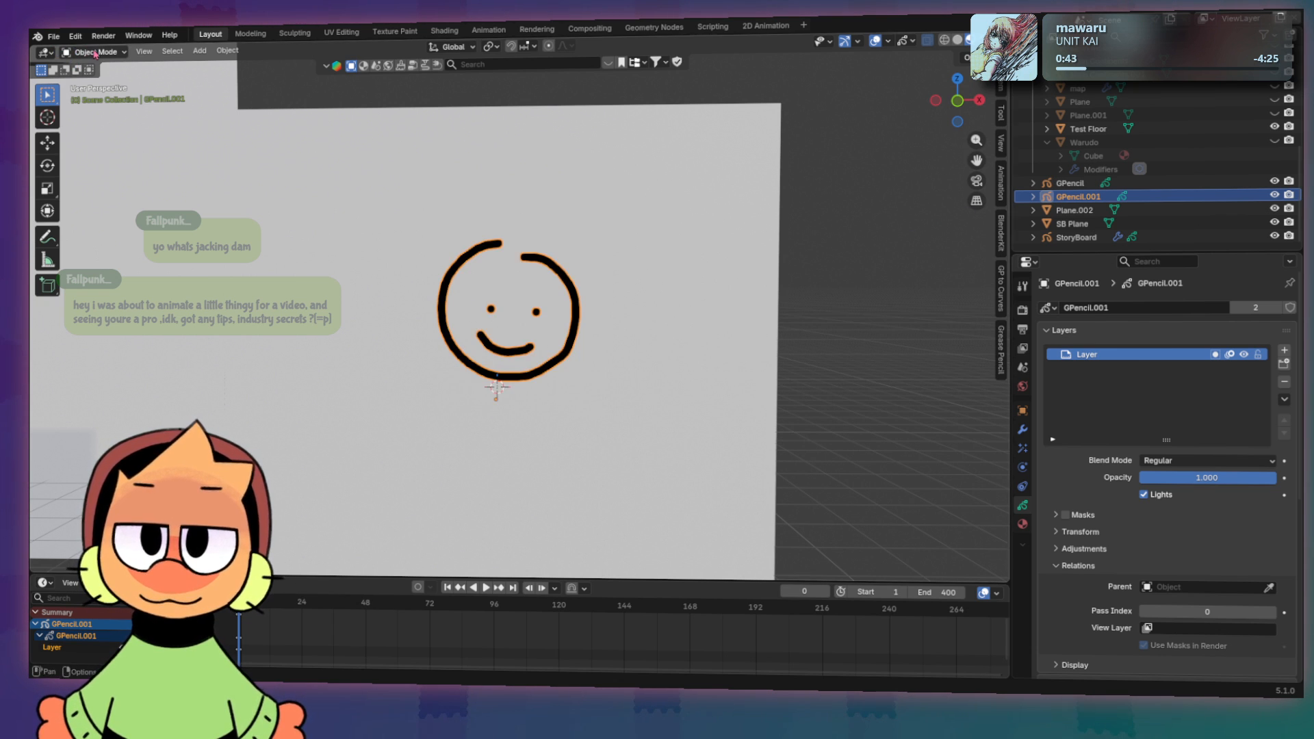
click(90, 53)
click(97, 80)
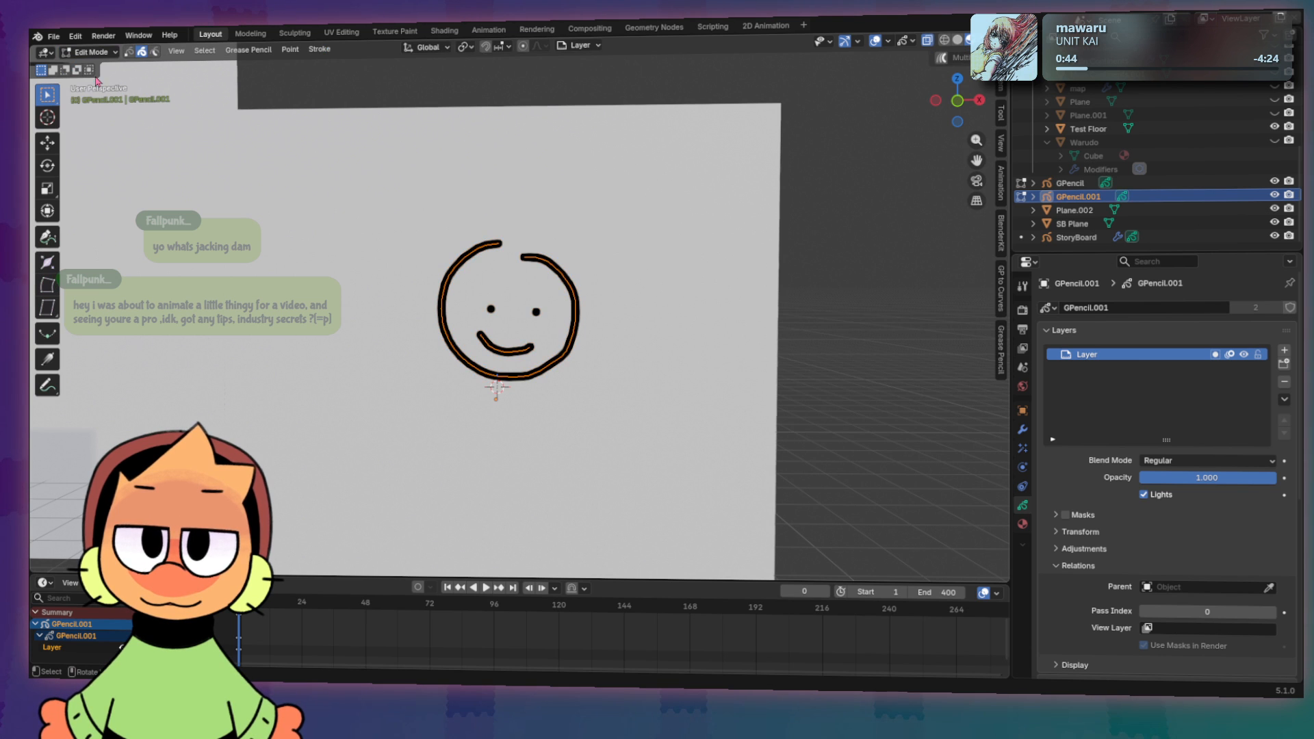
right_click(552, 287)
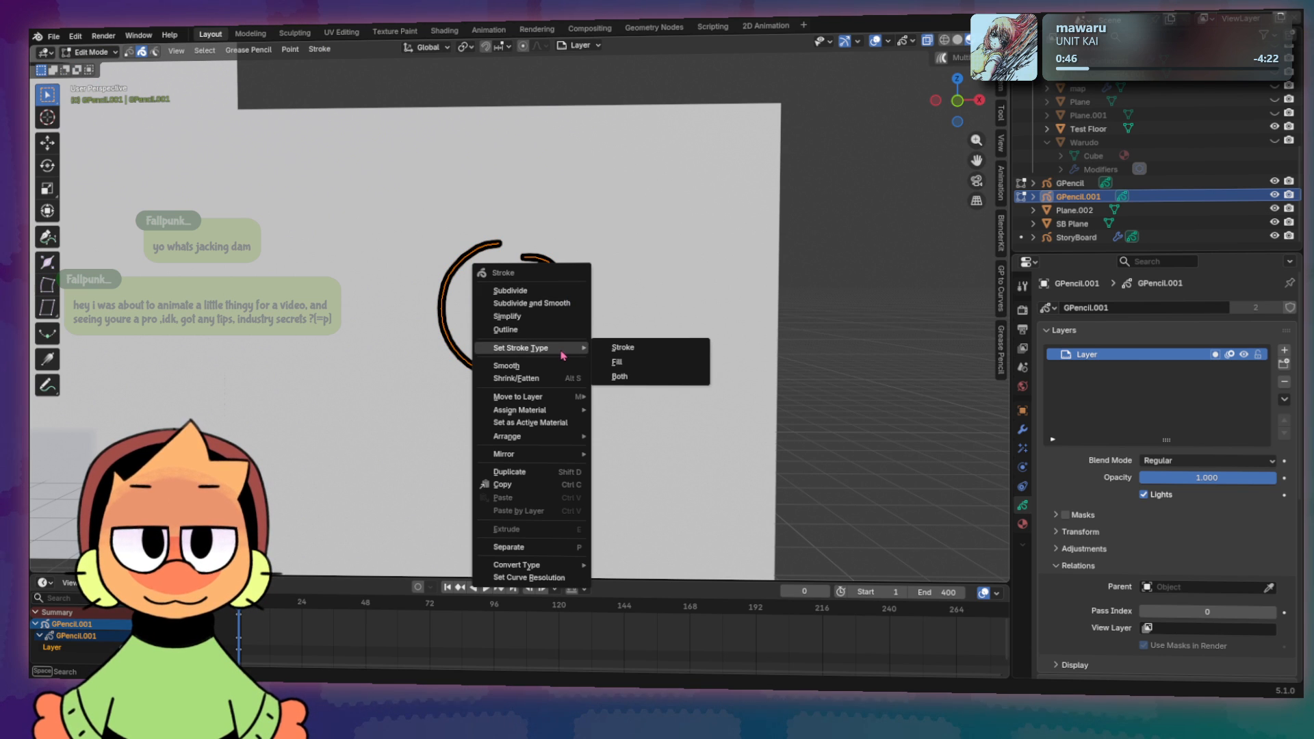
mouse_move(541, 413)
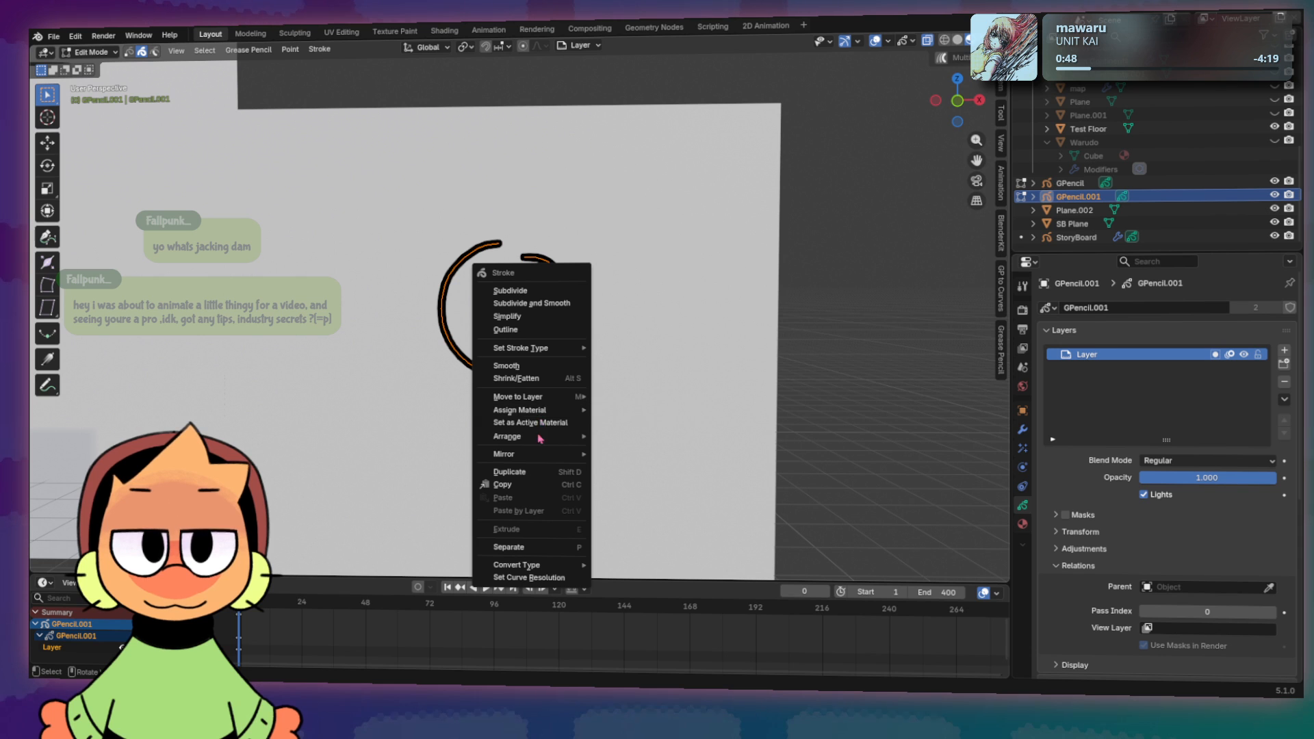
mouse_move(538, 442)
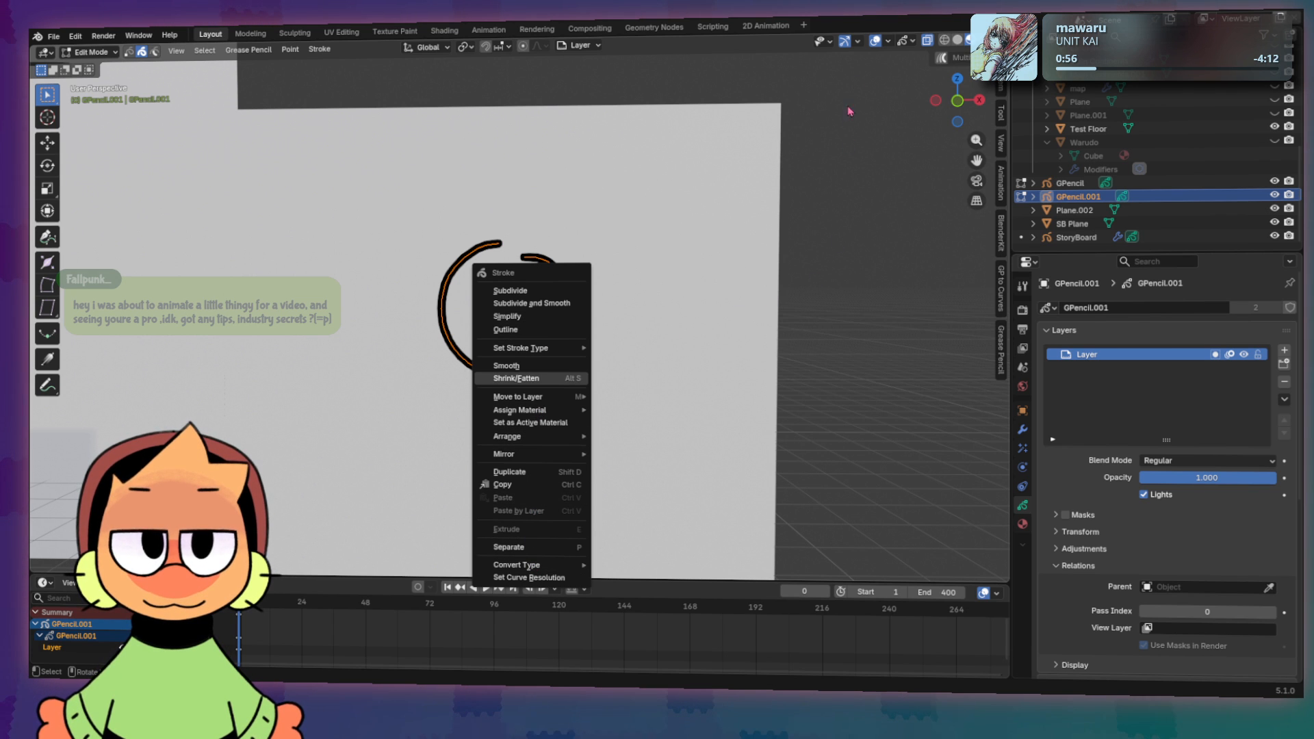
Step: Switch GPencil.001 to Draw Mode and check the quick brush, layer and material settings
click(96, 54)
click(88, 110)
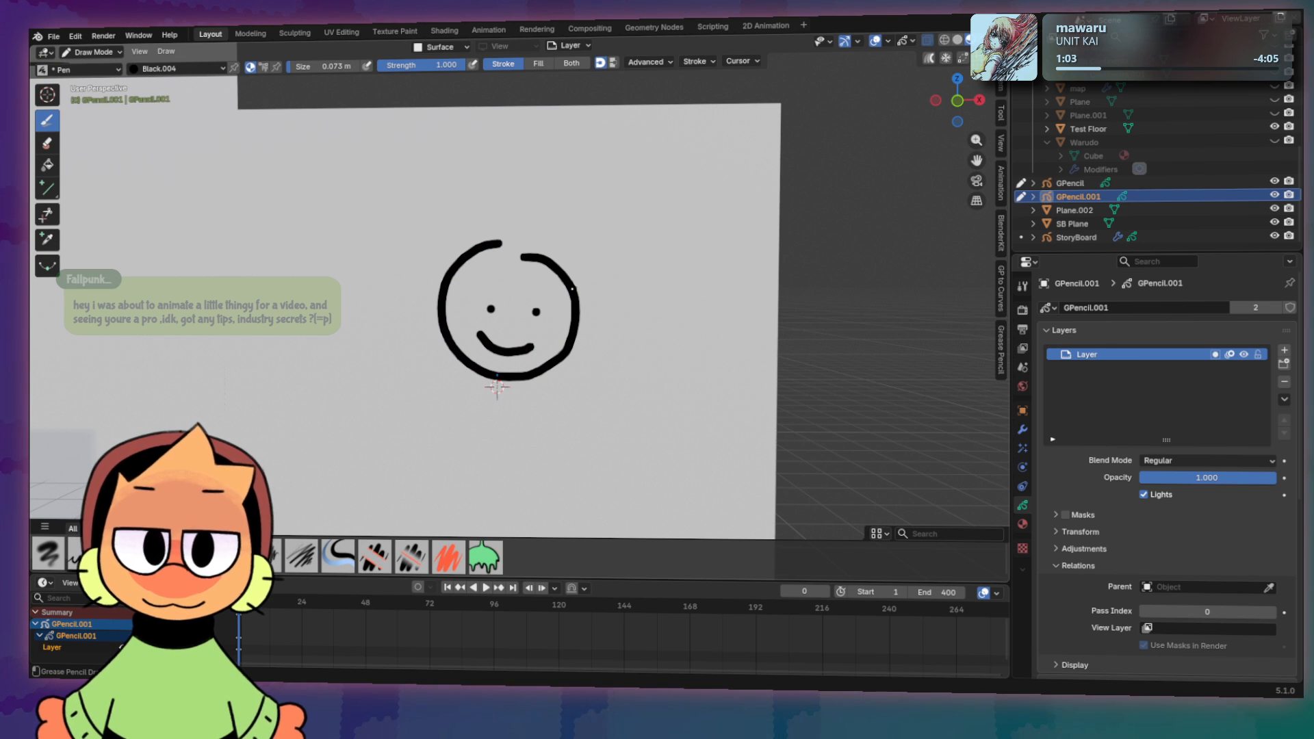
right_click(568, 282)
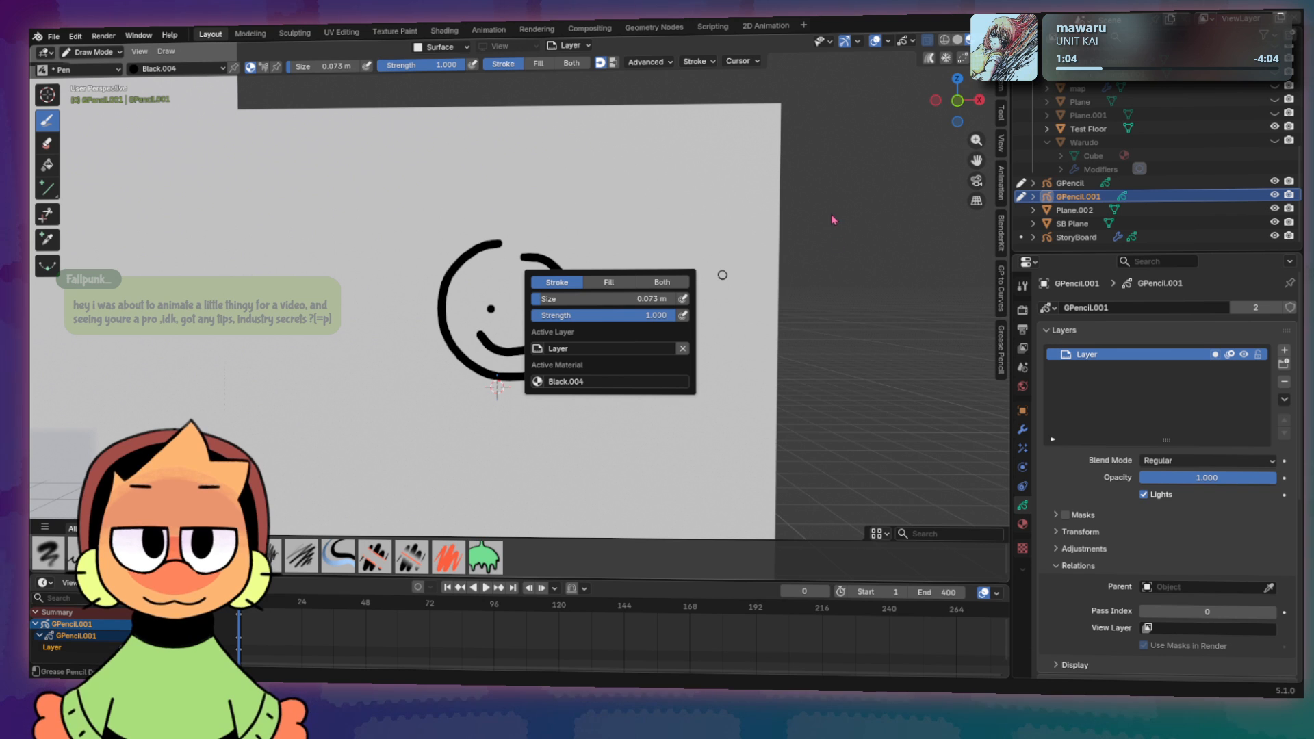
Step: Put GPencil.001 back in Edit Mode and search the stroke operations once more, dismissing them without applying any
click(93, 51)
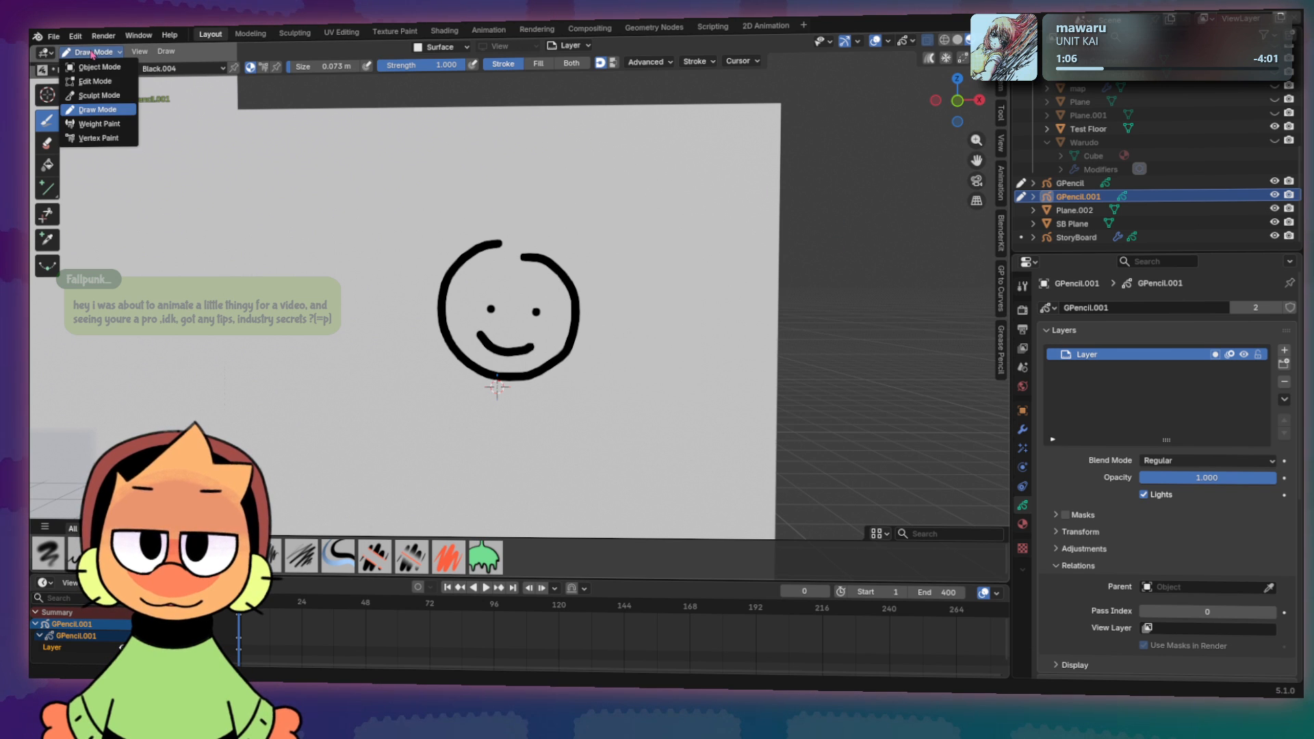
click(96, 81)
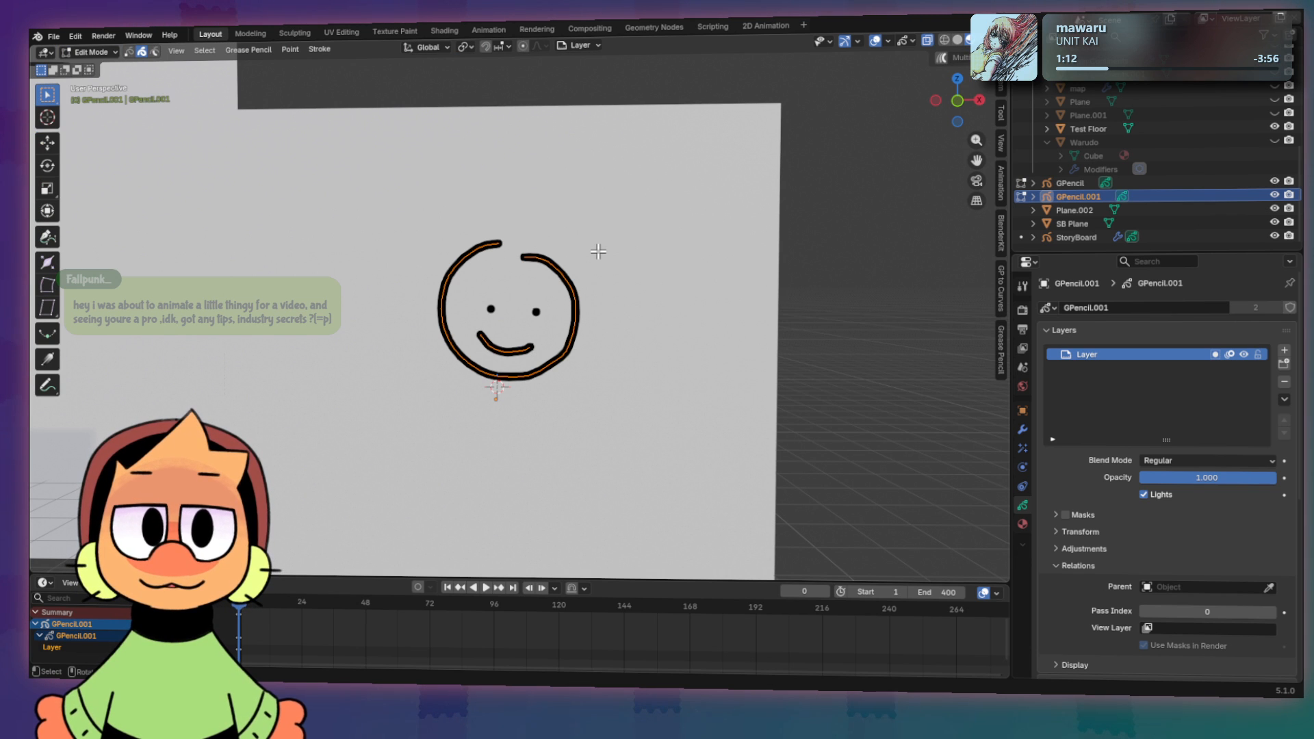
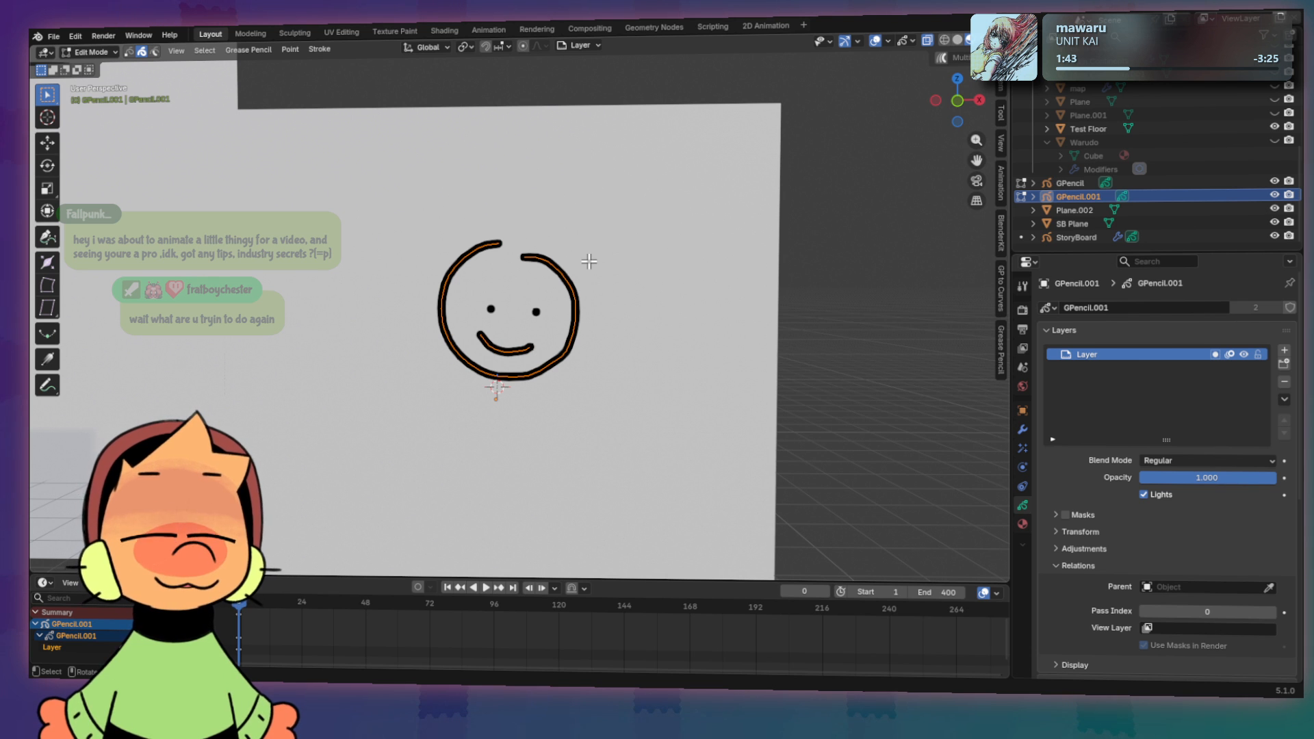
mouse_move(609, 231)
middle_down()
mouse_move(605, 258)
mouse_move(478, 313)
mouse_move(504, 220)
mouse_move(597, 171)
mouse_move(821, 288)
mouse_move(968, 302)
mouse_move(914, 282)
mouse_move(643, 267)
mouse_move(523, 291)
mouse_move(619, 297)
mouse_move(648, 270)
mouse_move(633, 239)
mouse_move(630, 258)
middle_up()
right_click(584, 305)
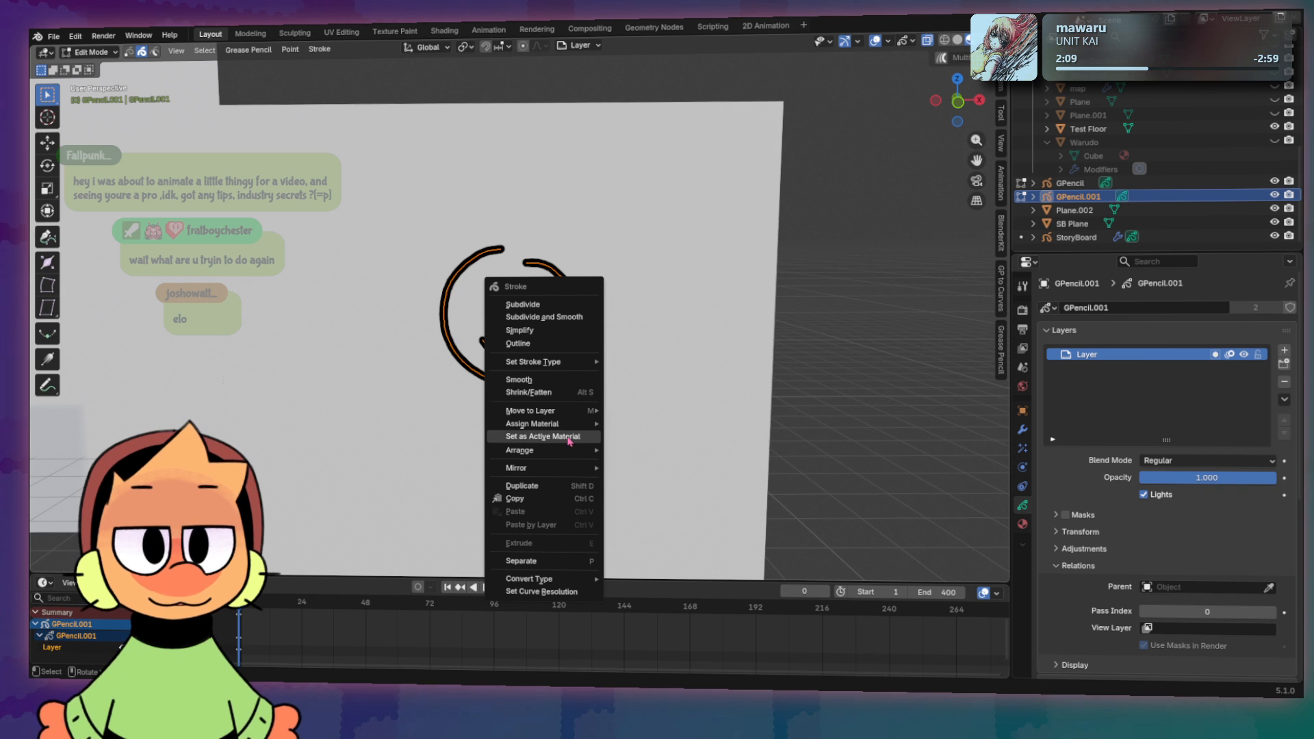
mouse_move(566, 451)
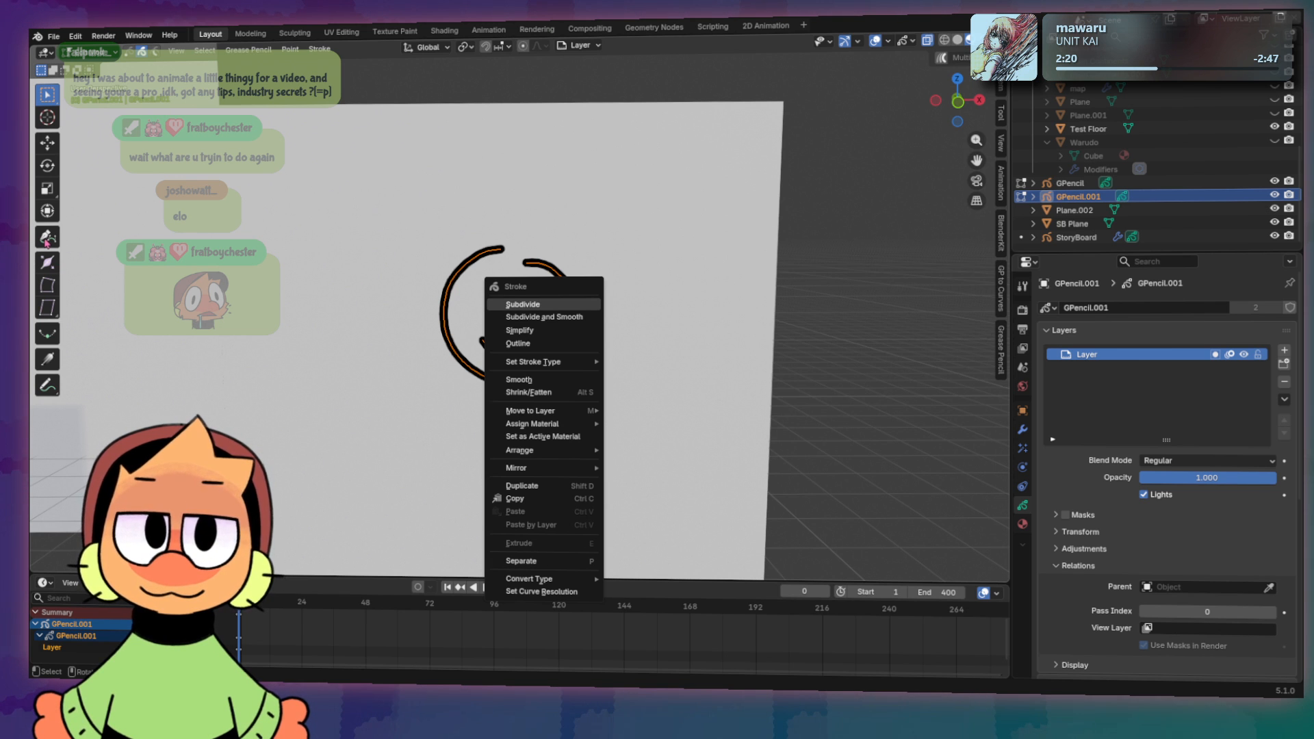
click(854, 188)
Step: Check the transform orientation options and examine from several sides how the smiley copy sits in front of its plane
mouse_move(736, 225)
middle_down()
mouse_move(622, 227)
mouse_move(590, 253)
mouse_move(631, 351)
mouse_move(692, 367)
mouse_move(801, 317)
mouse_move(868, 260)
mouse_move(798, 274)
middle_up()
click(441, 47)
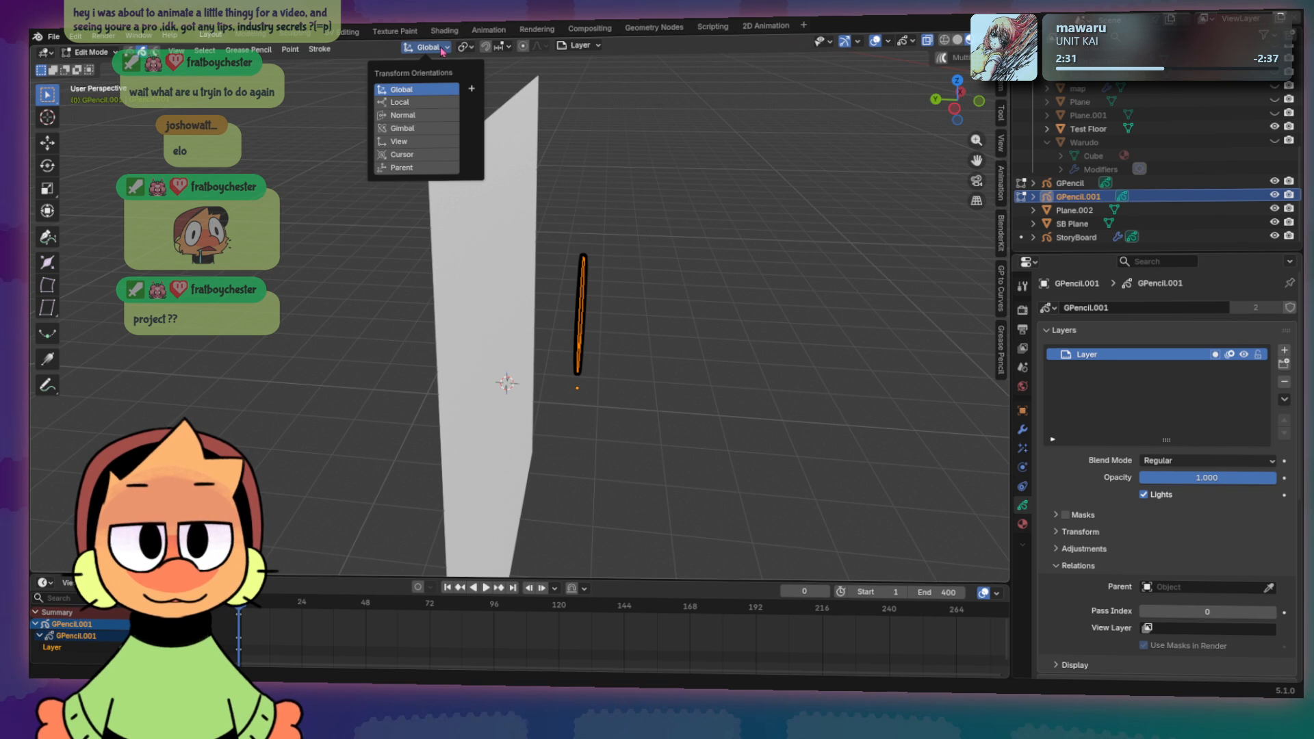
mouse_move(480, 102)
middle_down()
mouse_move(503, 130)
mouse_move(431, 117)
mouse_move(382, 133)
middle_up()
middle_drag(526, 156, 483, 142)
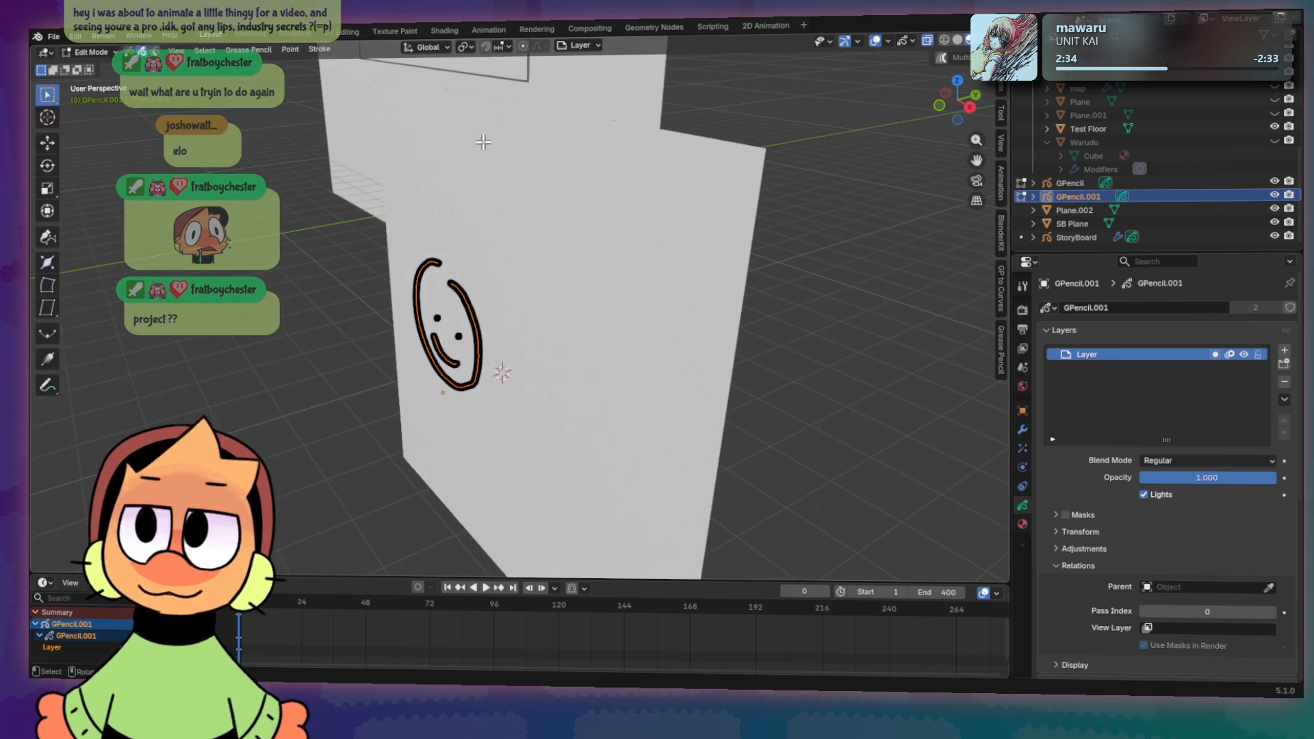
middle_drag(574, 363, 631, 335)
scroll(522, 376, down, 11)
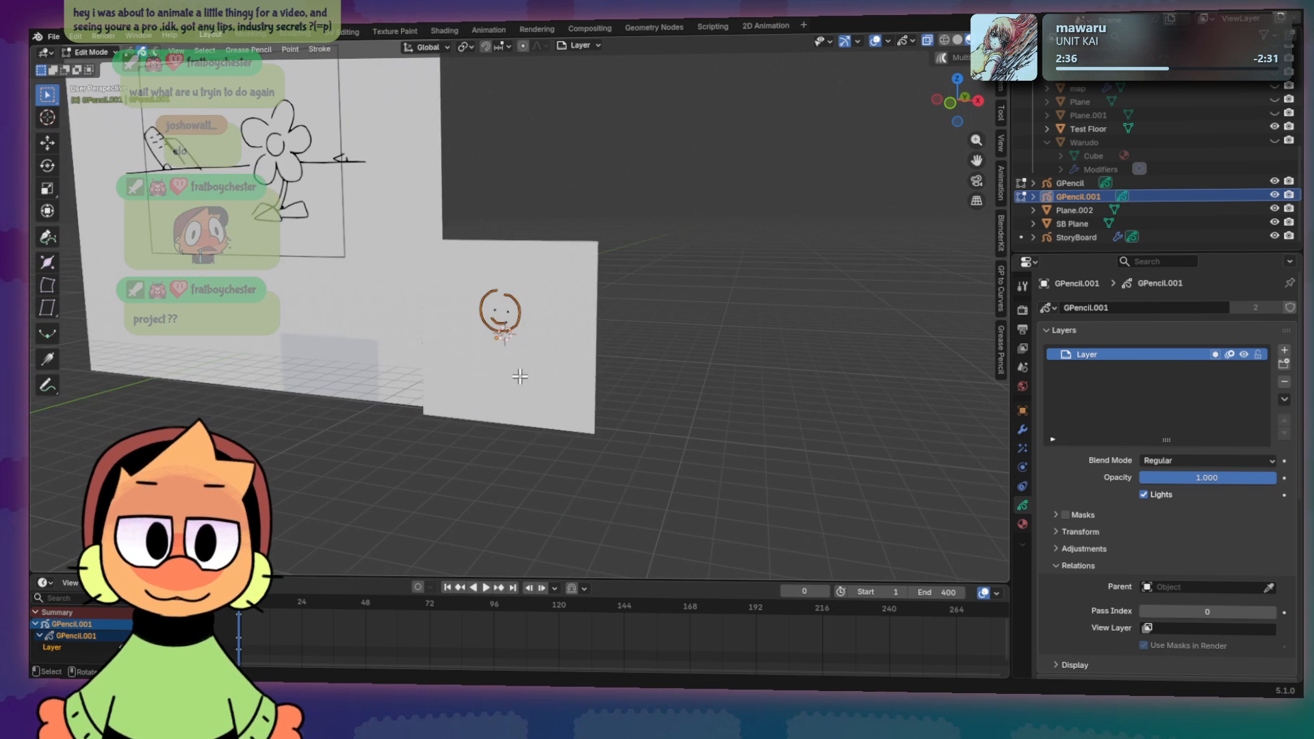
Step: Examine the drawn white creature and the rigged paintbrush on the floor from several angles
shift+middle_drag(343, 395, 640, 347)
scroll(639, 329, up, 4)
shift+middle_drag(637, 407, 433, 298)
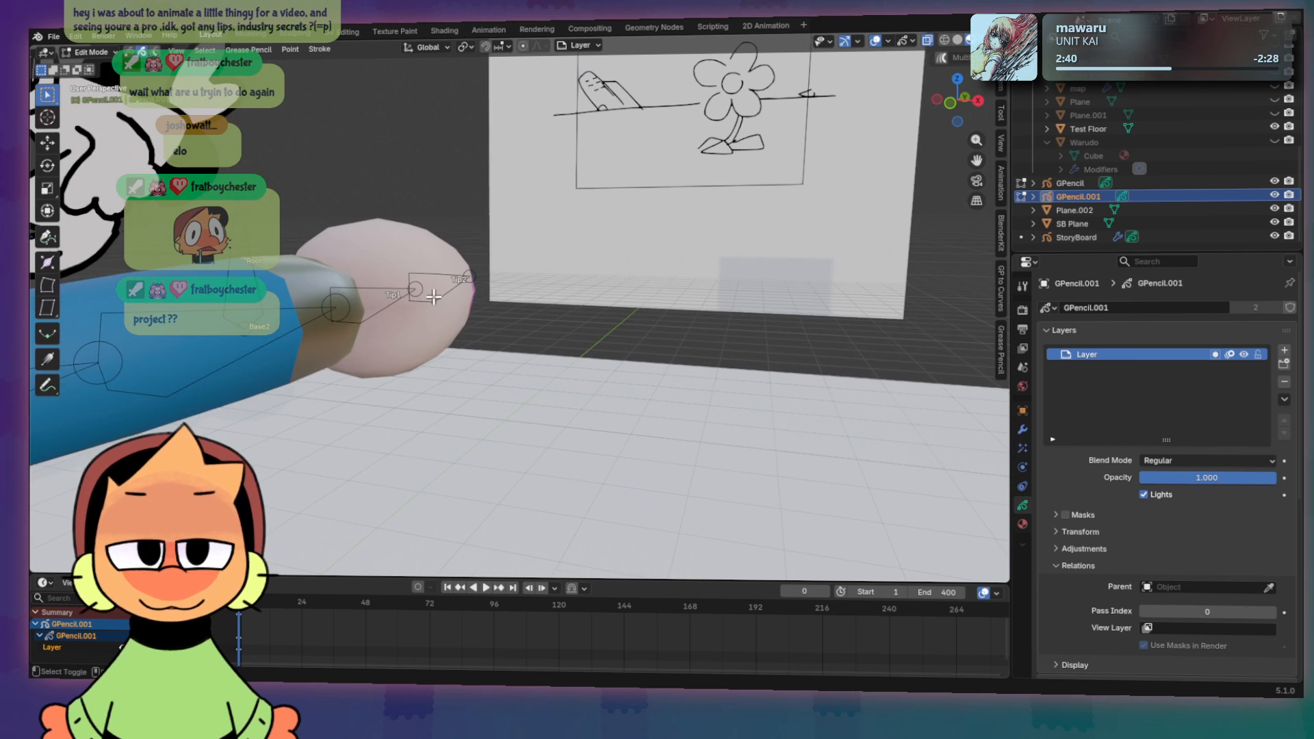
scroll(288, 229, down, 5)
shift+middle_drag(335, 244, 443, 269)
scroll(782, 351, up, 2)
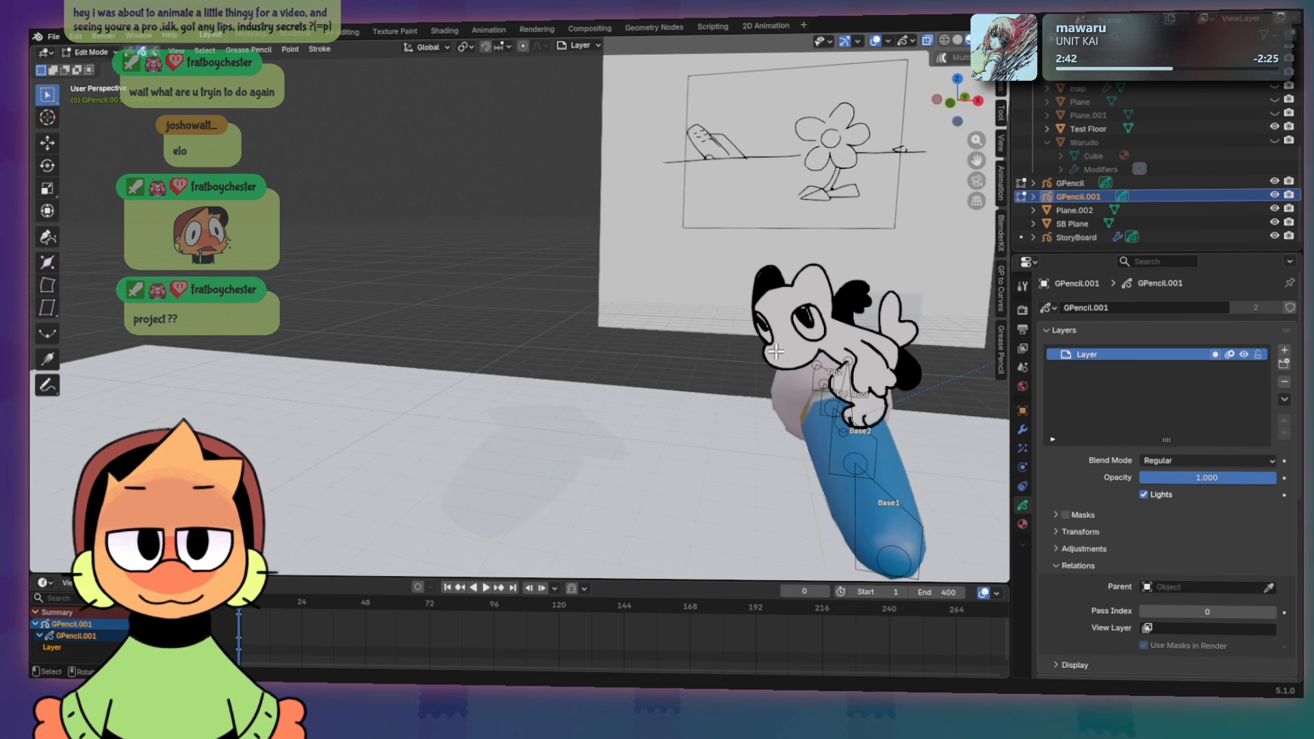
shift+middle_drag(781, 351, 703, 340)
scroll(703, 339, up, 3)
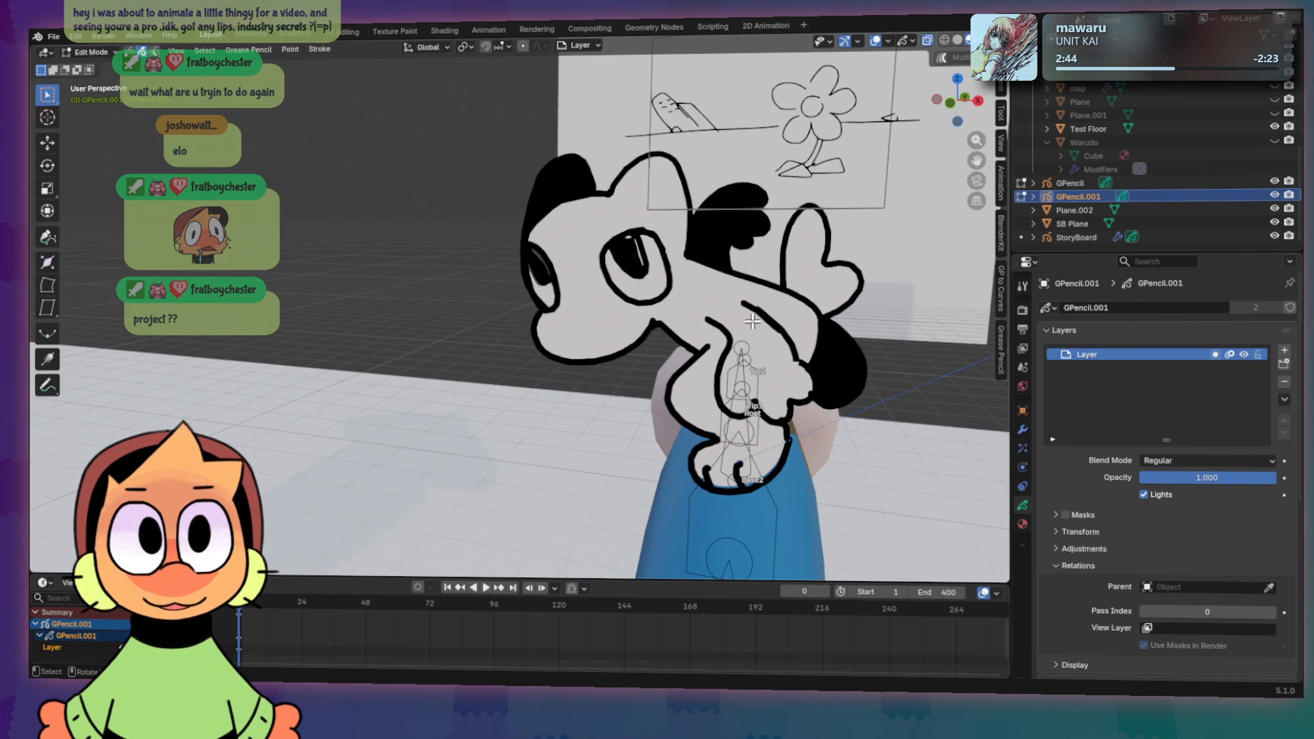
middle_drag(784, 318, 725, 311)
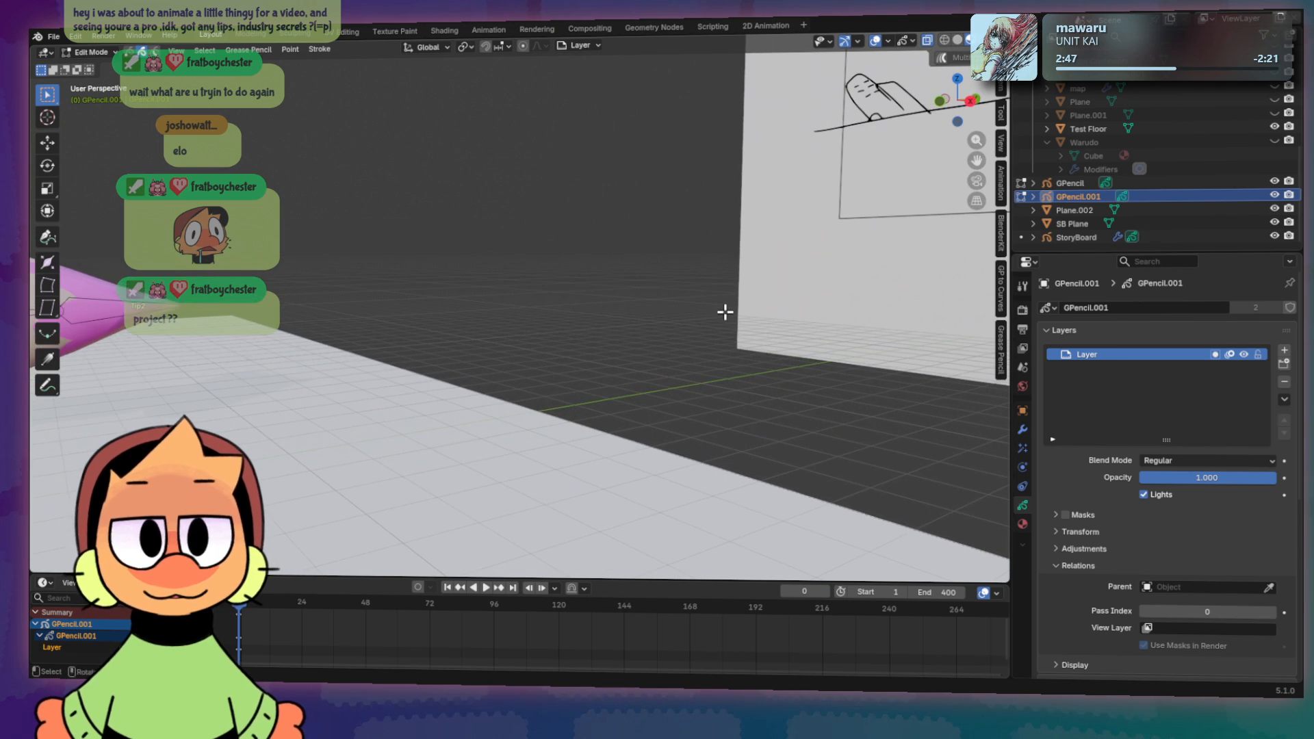
shift+middle_drag(342, 303, 668, 291)
shift+middle_drag(890, 198, 616, 287)
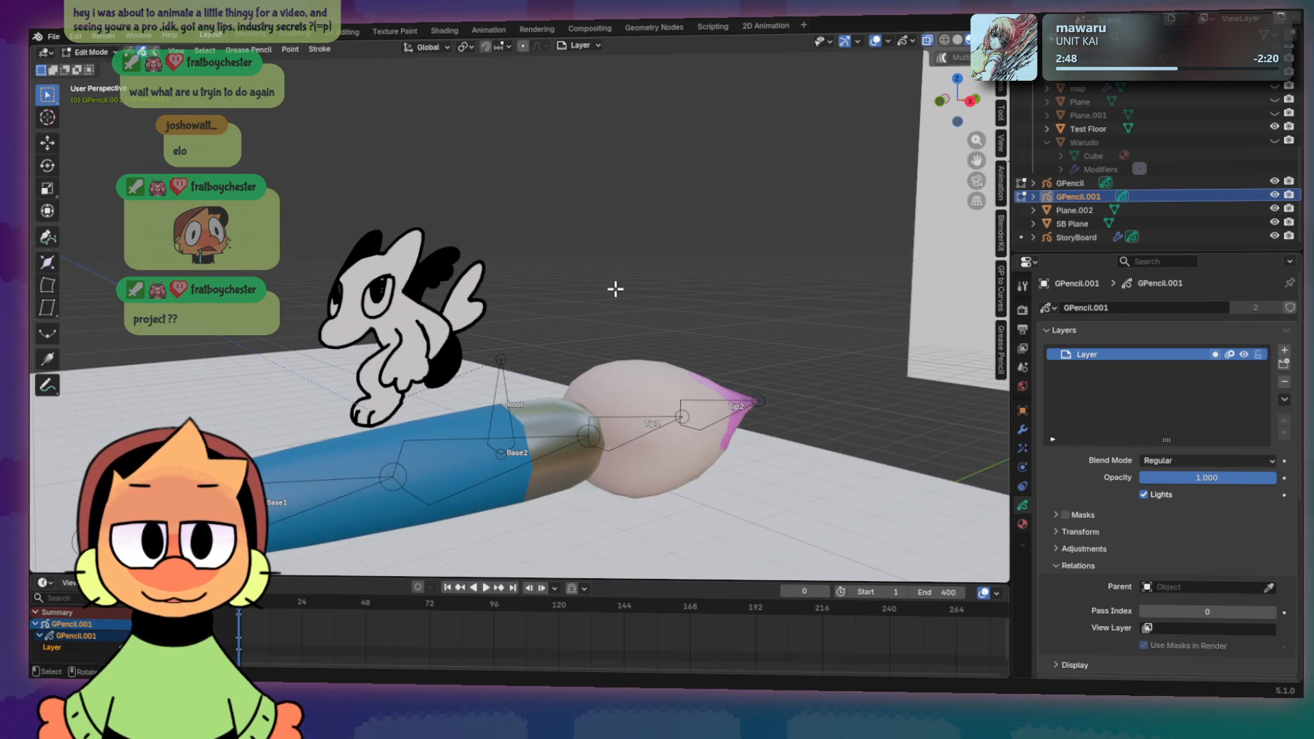
Step: Examine the drawn white creature up close, then inspect the smiley copy on its standing plane
scroll(616, 288, up, 4)
shift+middle_drag(178, 346, 414, 298)
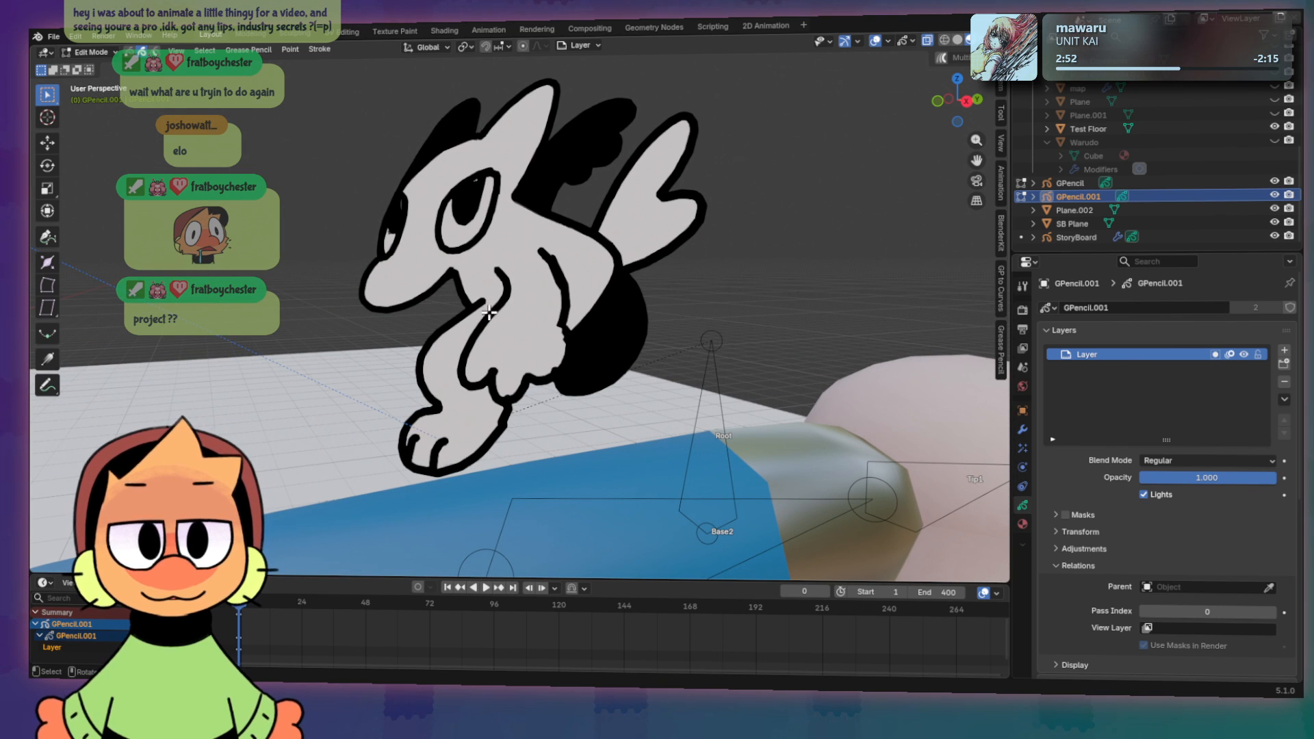
scroll(480, 281, down, 10)
scroll(506, 285, up, 10)
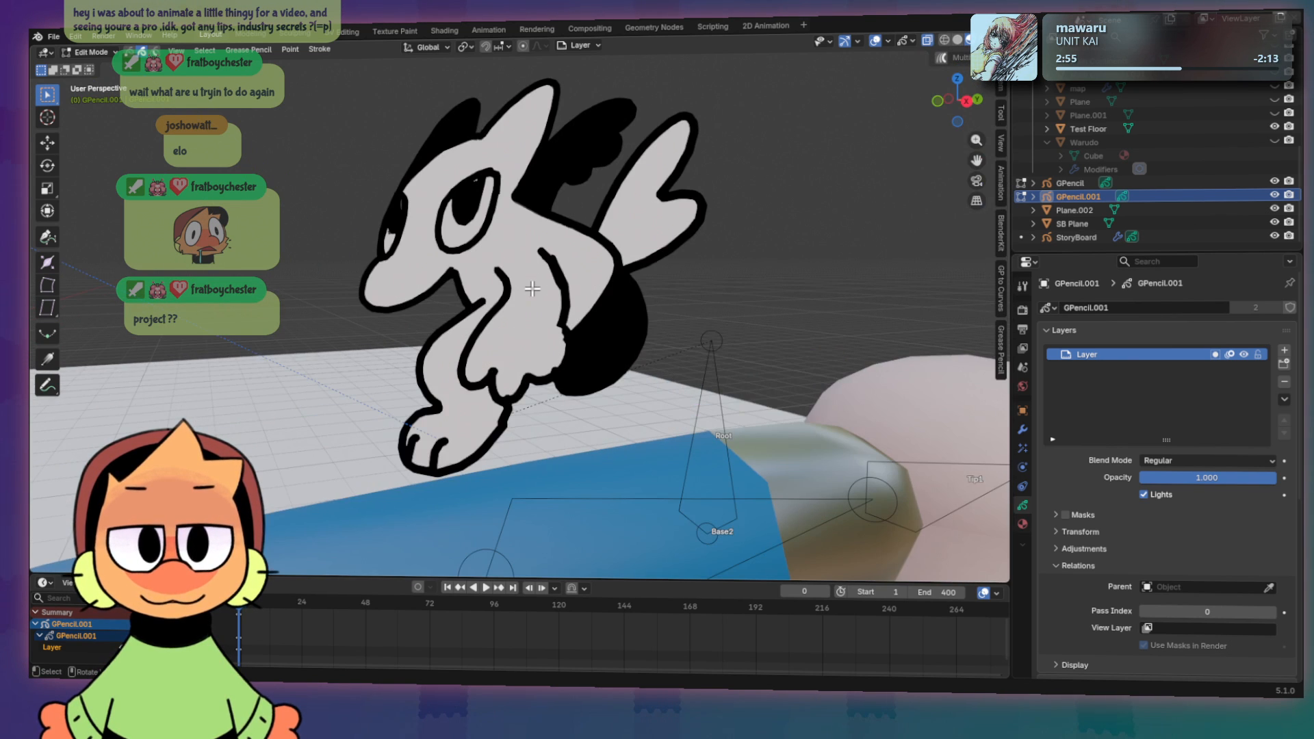
scroll(533, 293, down, 10)
mouse_move(533, 293)
middle_down()
mouse_move(710, 322)
mouse_move(507, 314)
mouse_move(681, 287)
mouse_move(686, 266)
mouse_move(384, 356)
middle_up()
scroll(736, 281, up, 7)
mouse_move(848, 305)
shift+middle_down()
mouse_move(511, 449)
mouse_move(185, 540)
mouse_move(83, 552)
shift+middle_up()
mouse_move(940, 254)
shift+middle_down()
mouse_move(669, 364)
mouse_move(1002, 480)
shift+middle_up()
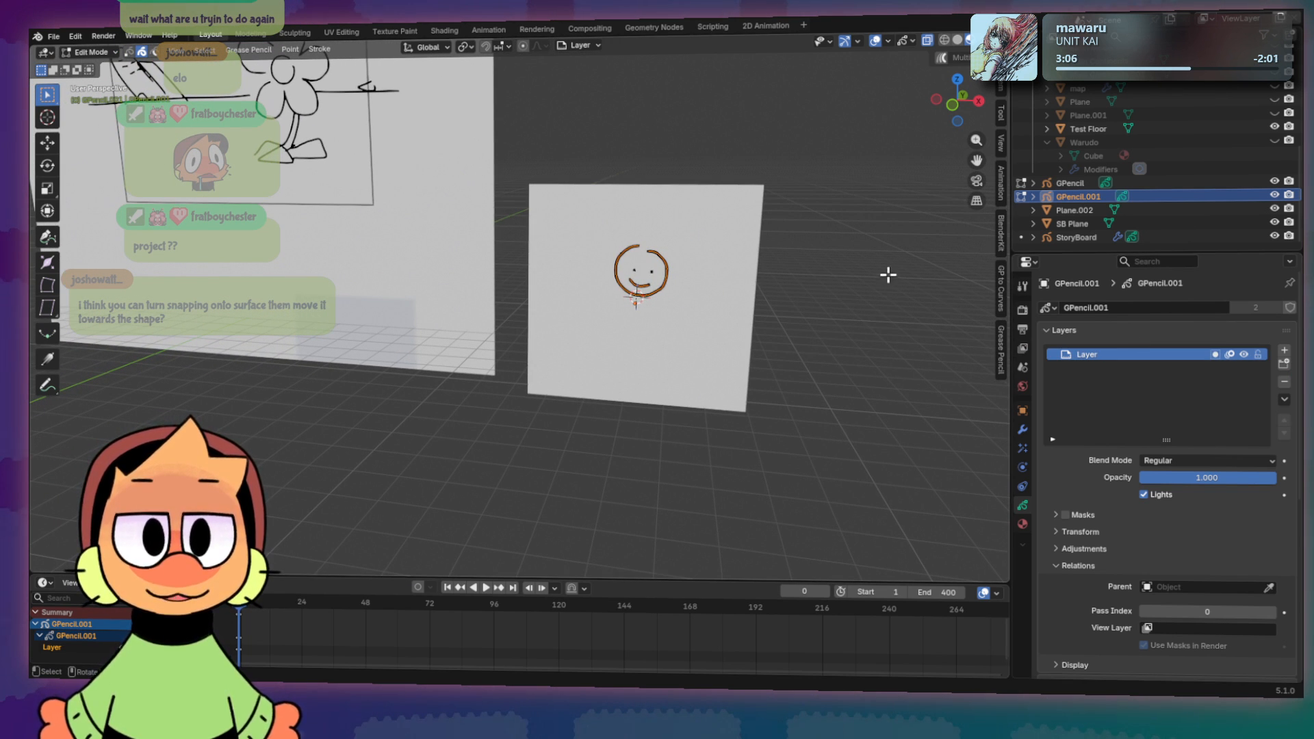
scroll(883, 273, up, 3)
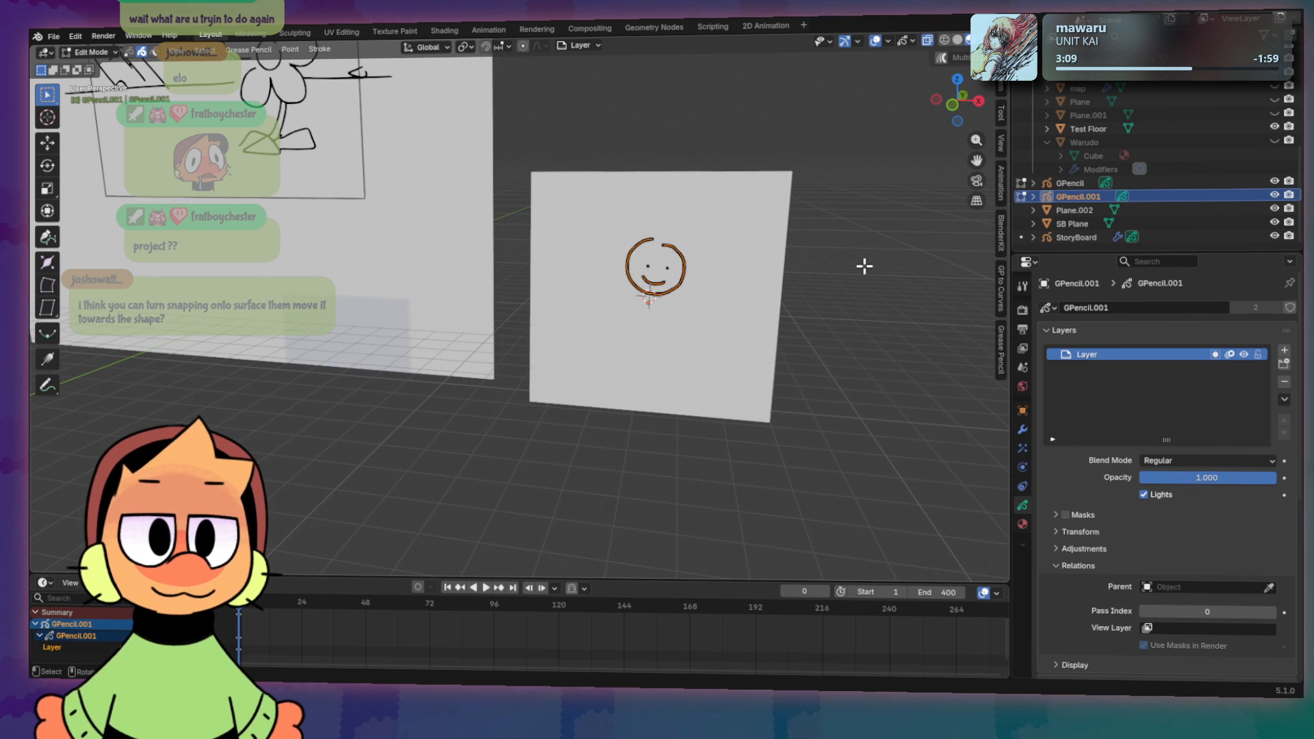
Step: Reproject the smiley copy's strokes onto the Surface and adjust the operation so the strokes sit slightly off the plane
key(KP_Decimal)
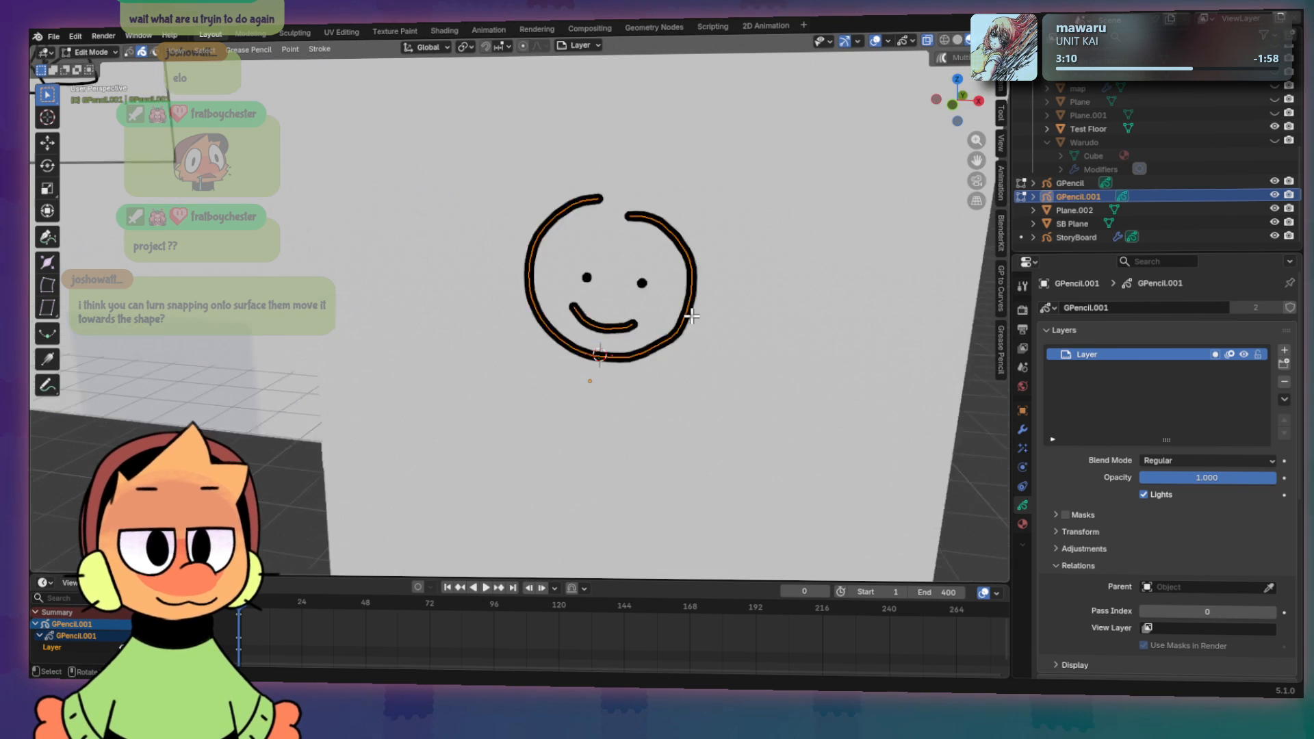
scroll(698, 306, down, 4)
scroll(664, 307, up, 2)
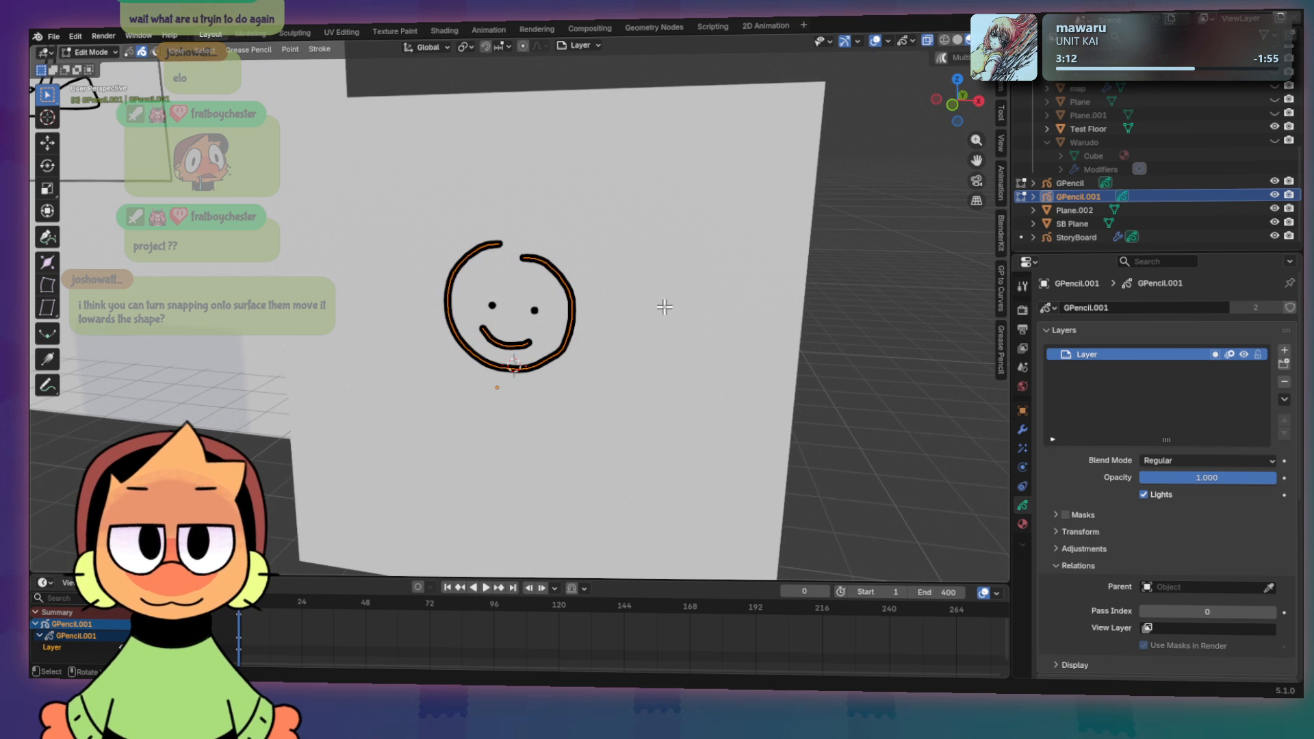
scroll(650, 316, up, 3)
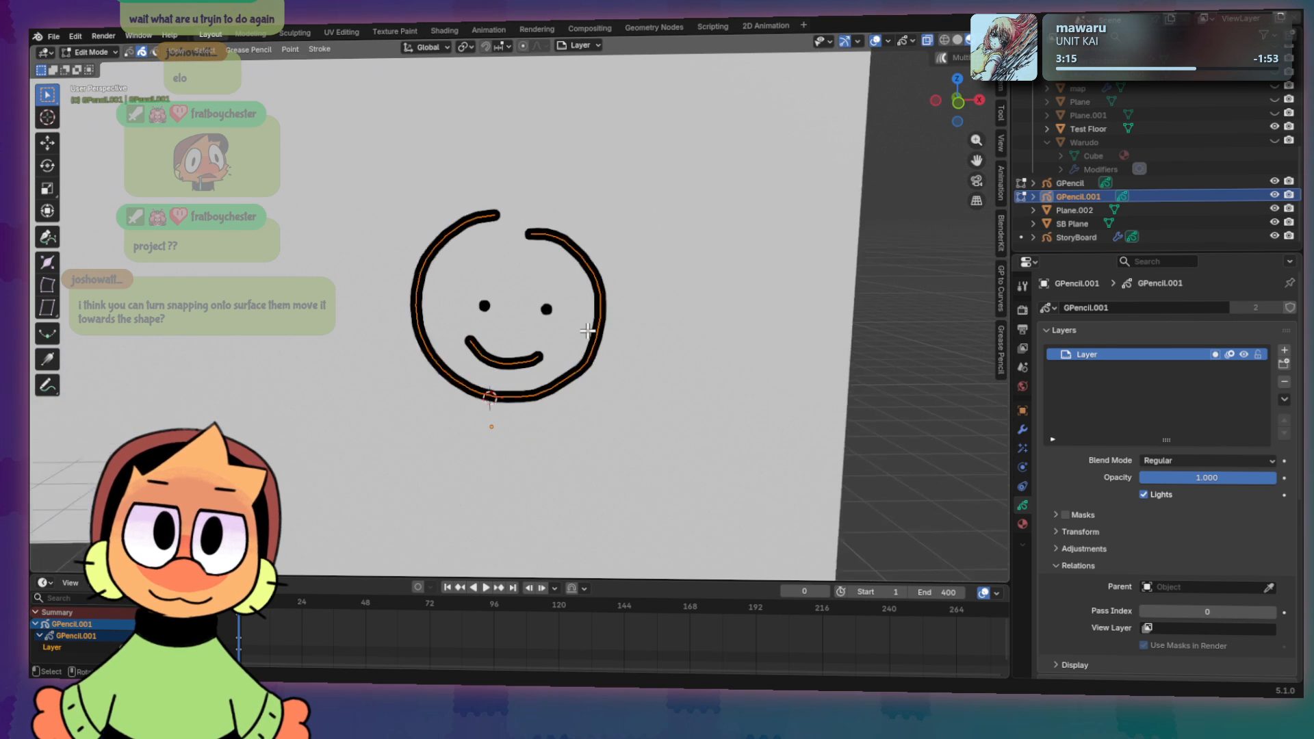
mouse_move(605, 323)
middle_down()
mouse_move(625, 315)
mouse_move(490, 305)
mouse_move(625, 310)
middle_up()
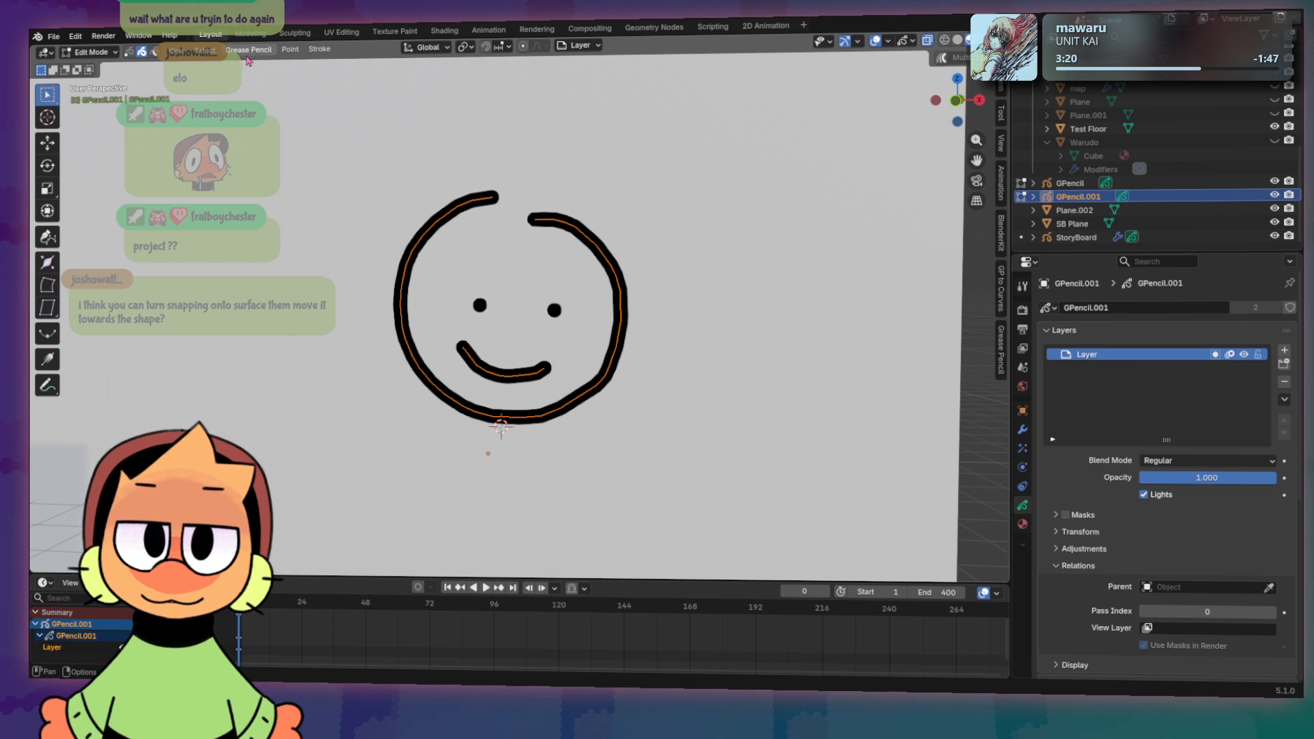
click(254, 53)
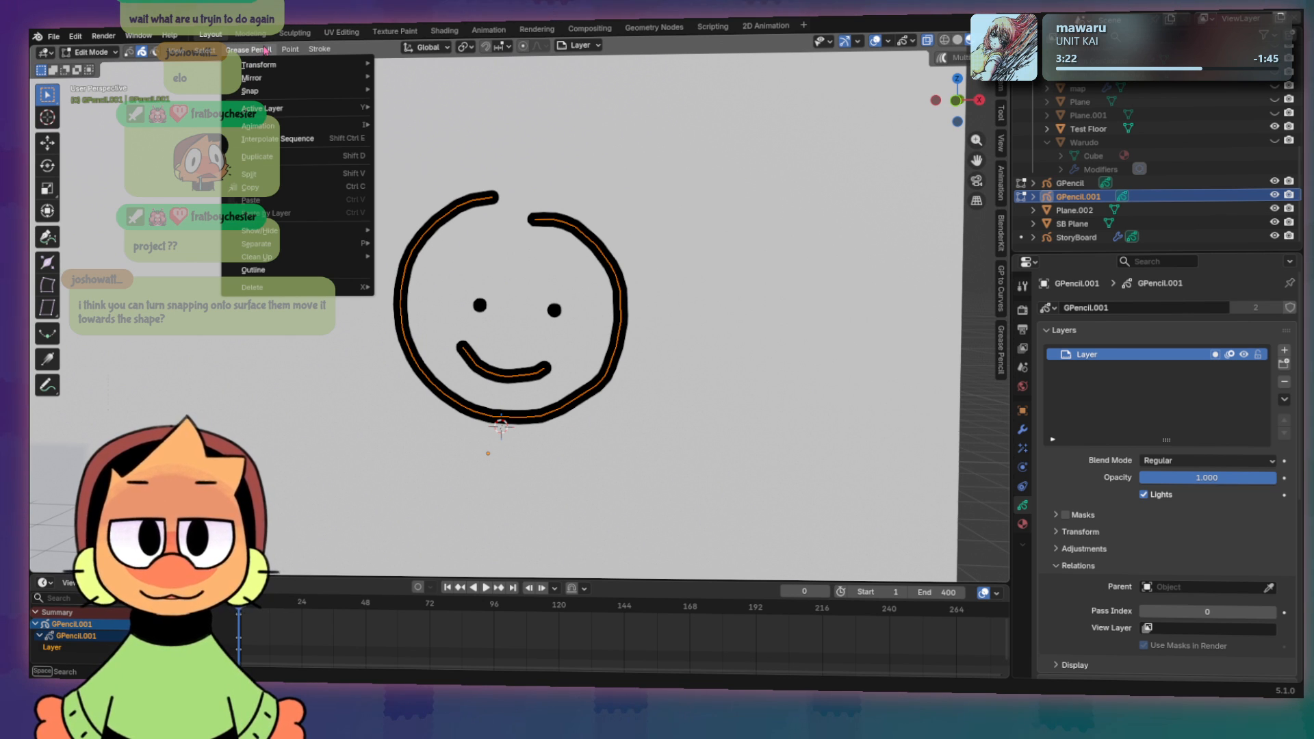
mouse_move(294, 258)
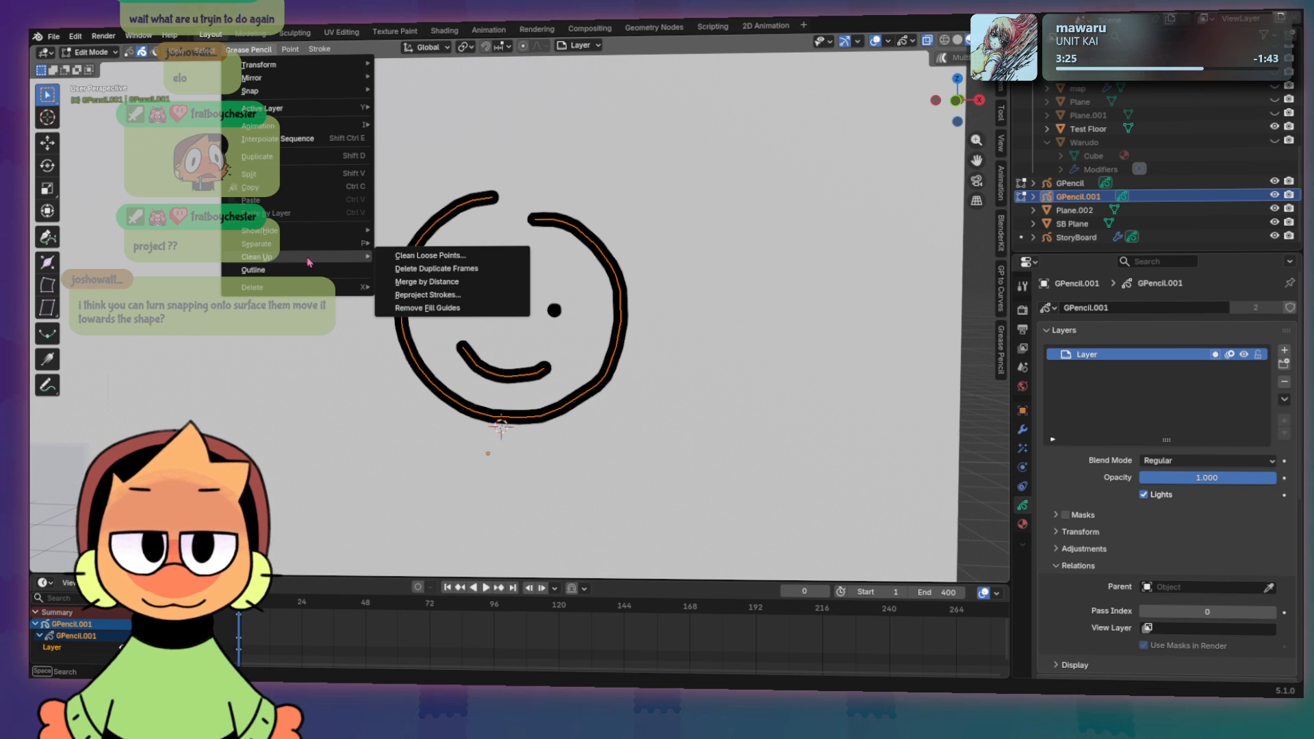
click(438, 295)
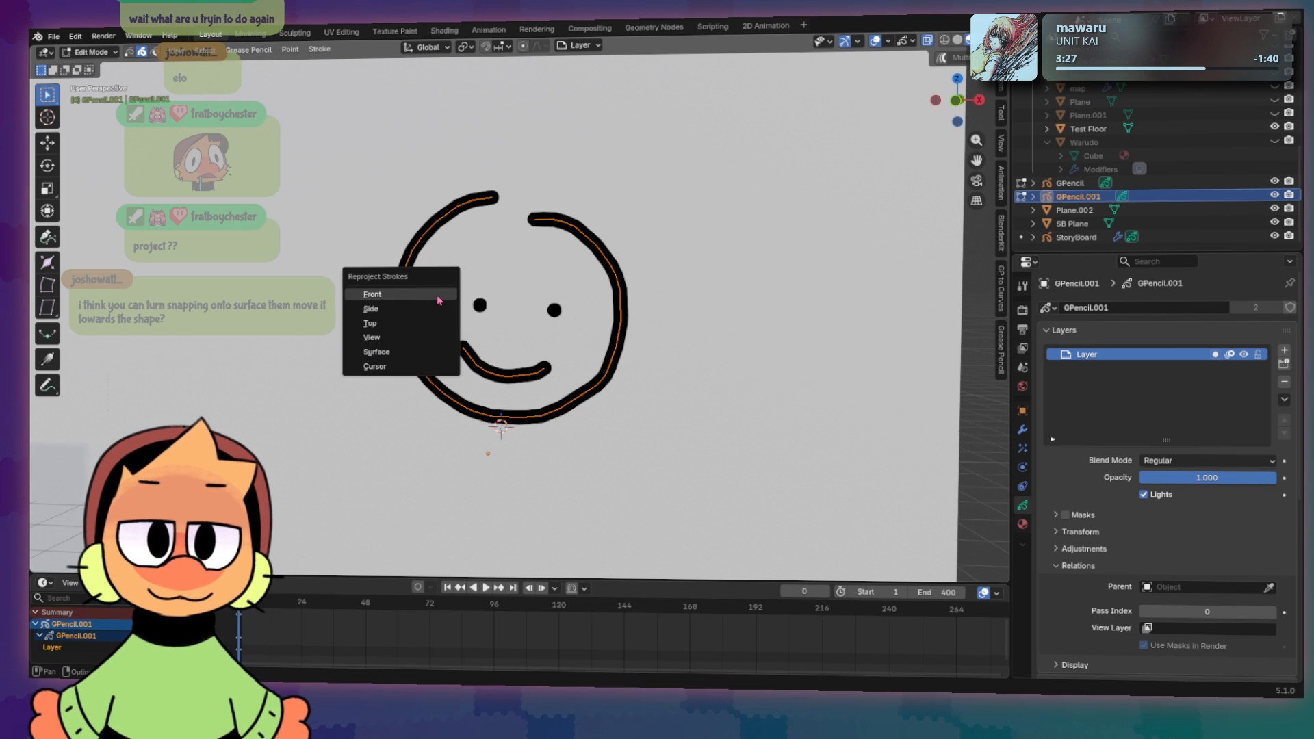
click(395, 352)
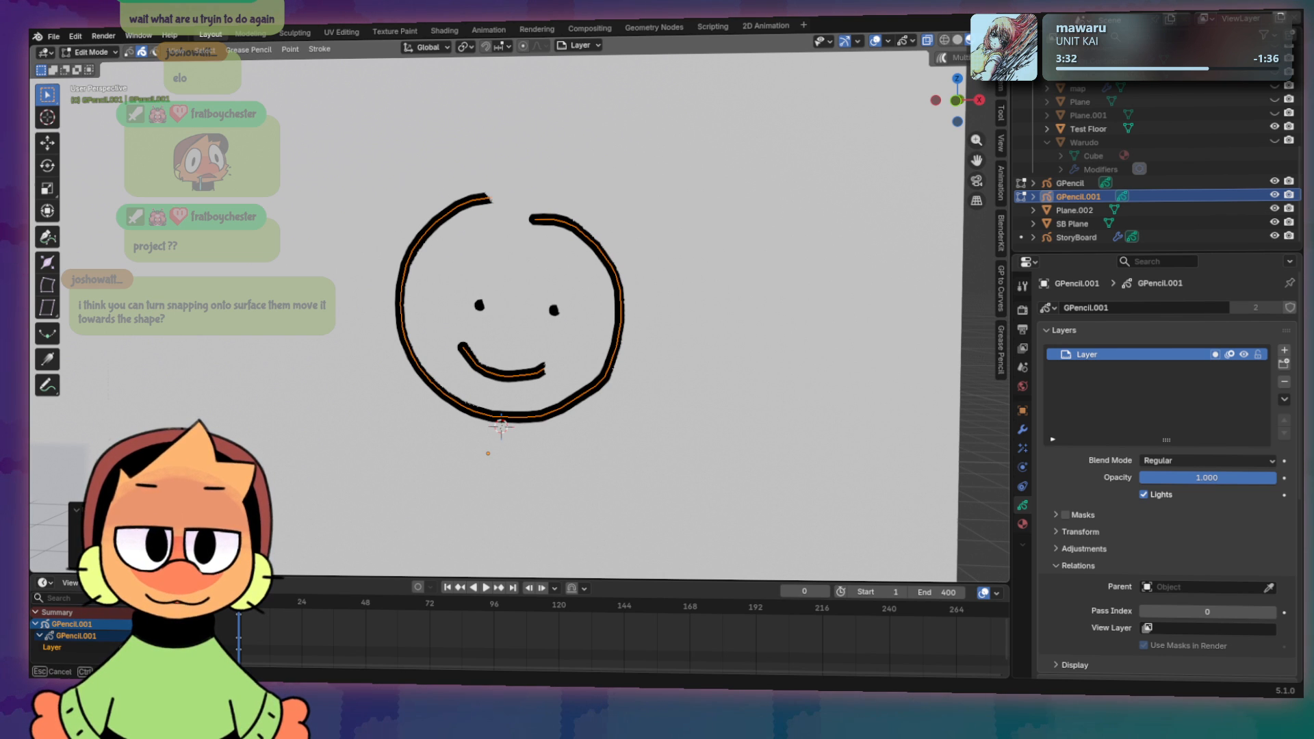
drag(205, 541, 214, 541)
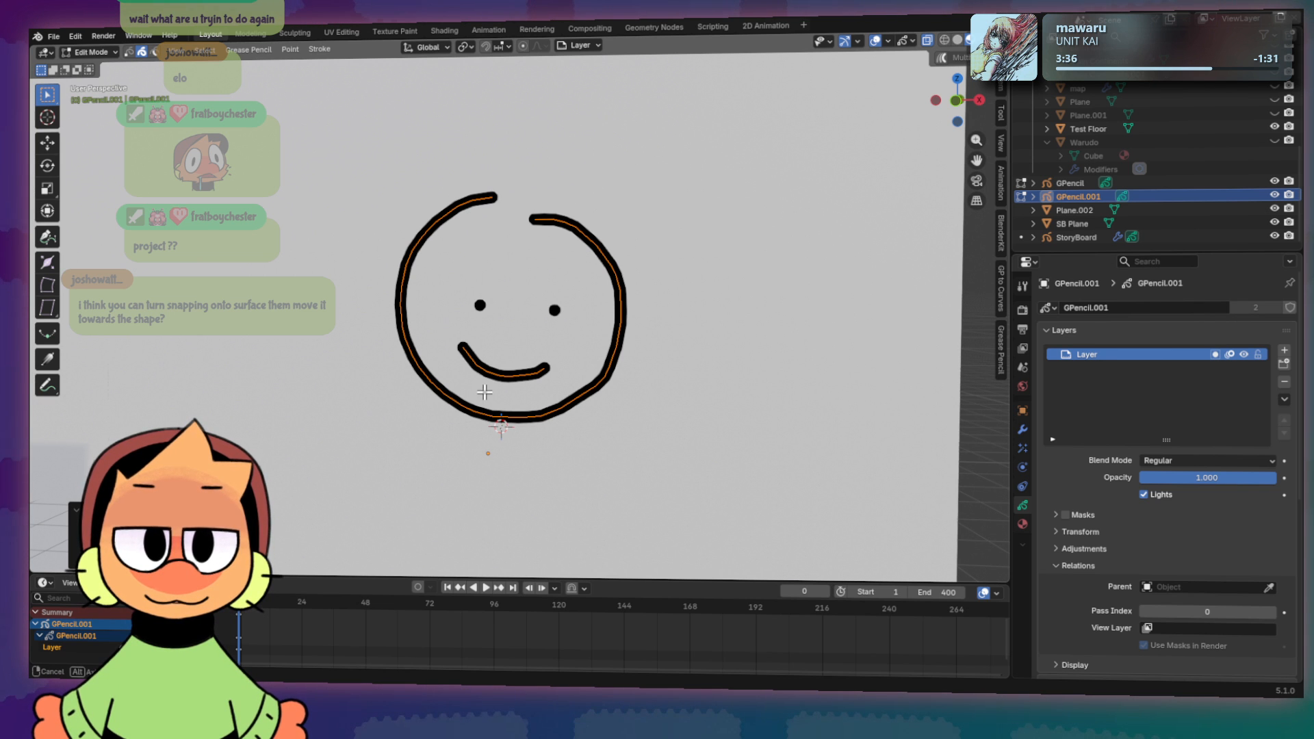
mouse_move(485, 392)
middle_down()
mouse_move(326, 396)
mouse_move(494, 392)
middle_up()
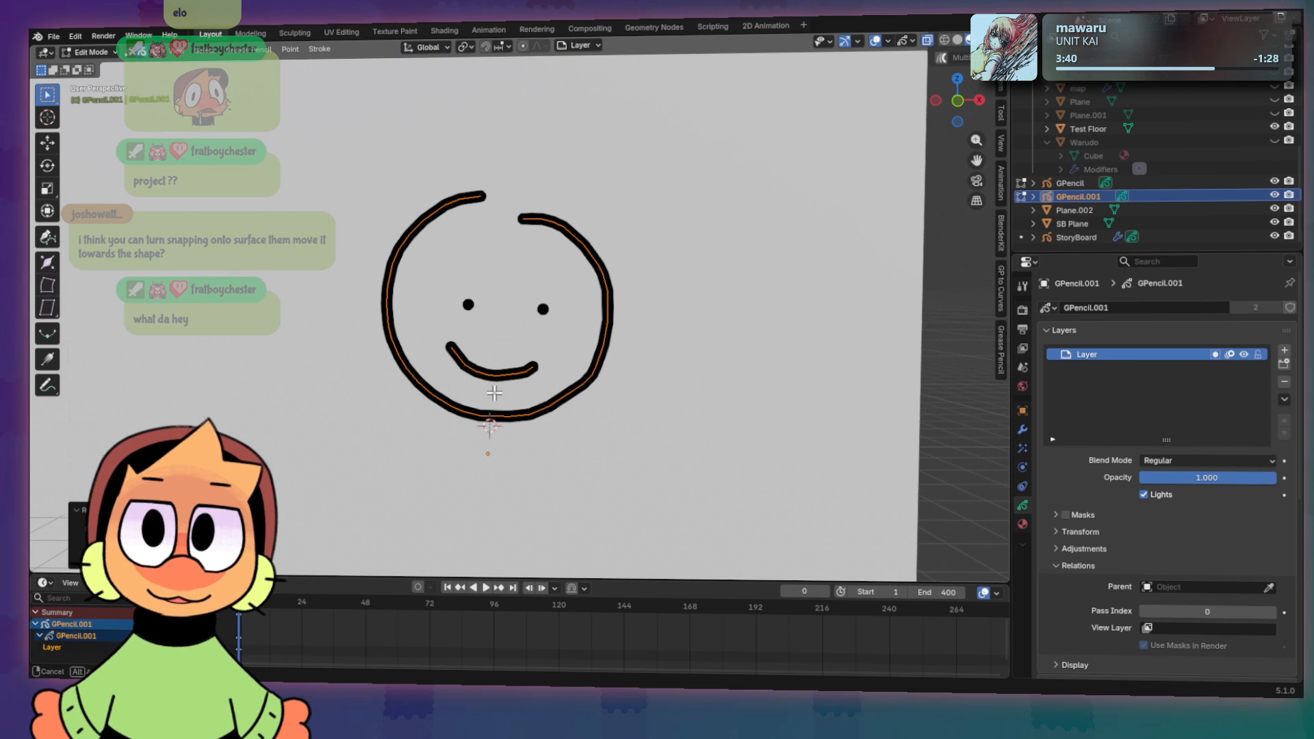
scroll(494, 387, down, 2)
scroll(494, 389, down, 2)
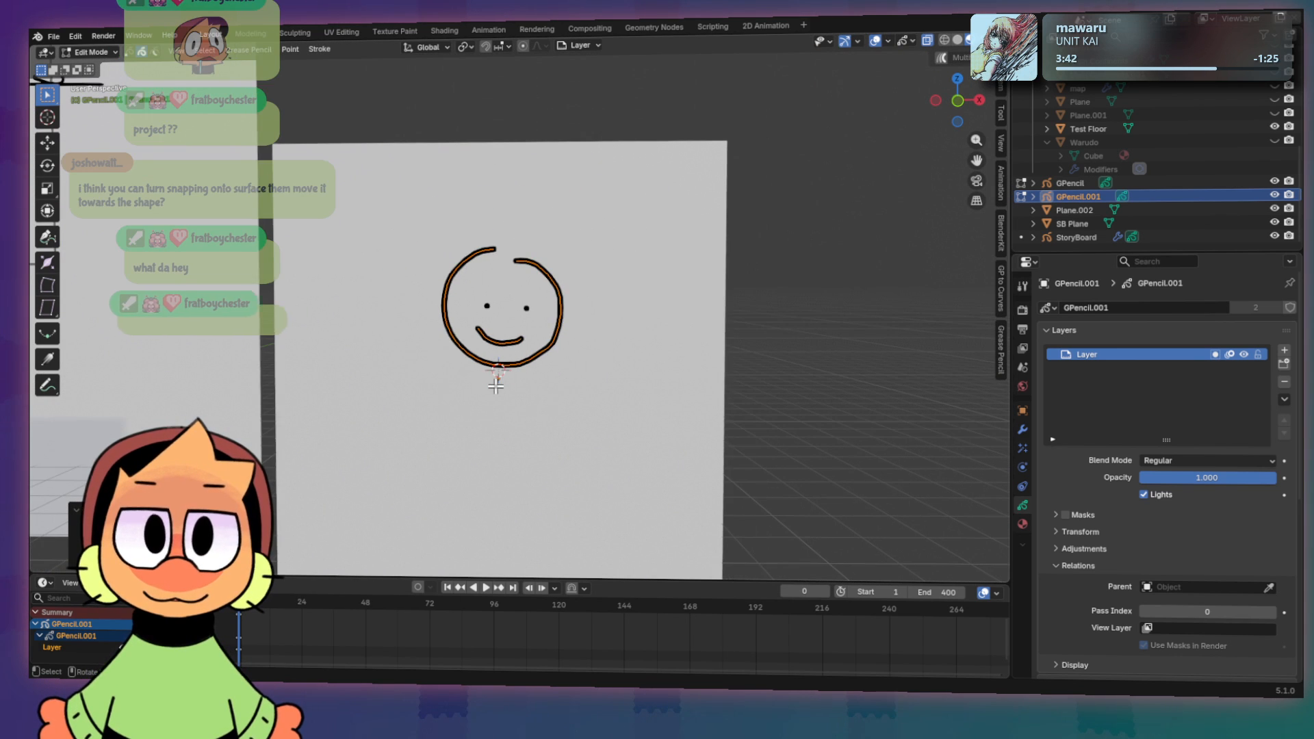
scroll(494, 384, up, 1)
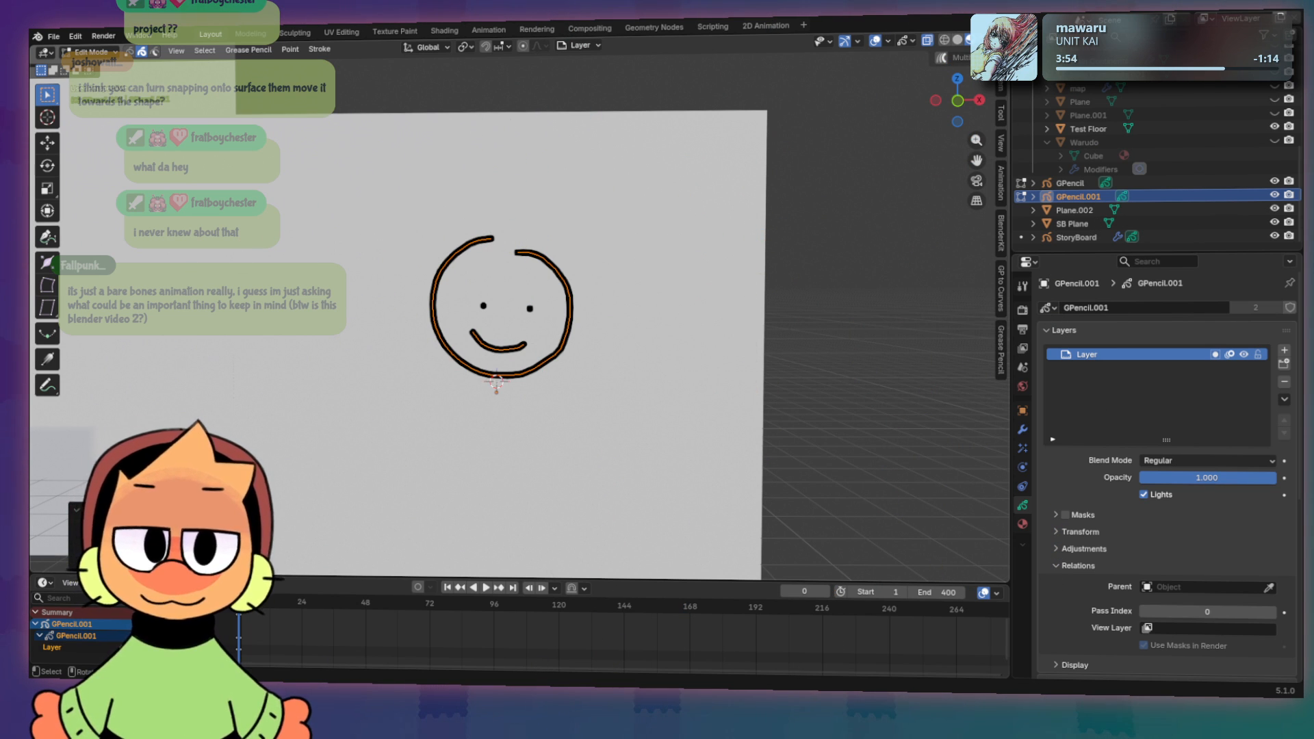
Step: Deselect the smiley's strokes and switch GPencil.001 to Draw Mode, viewed straight from the front
click(822, 291)
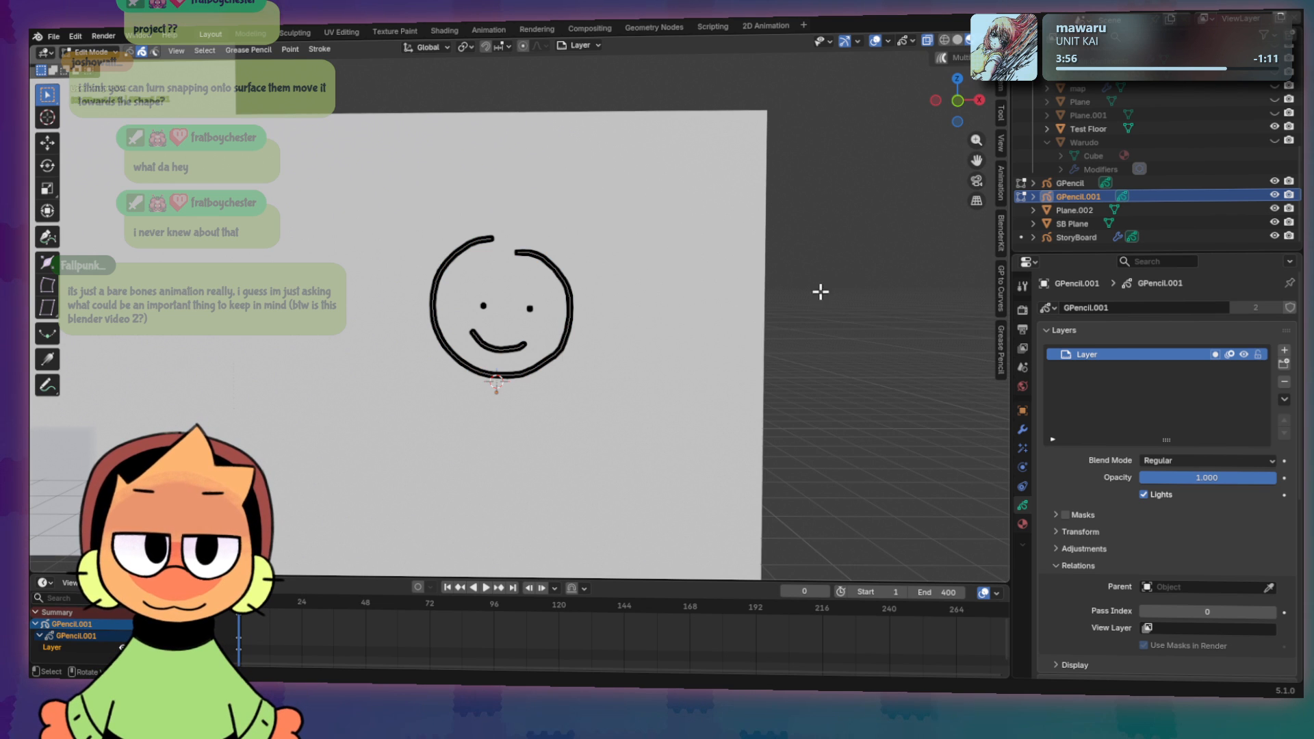
scroll(538, 232, down, 3)
scroll(523, 250, up, 3)
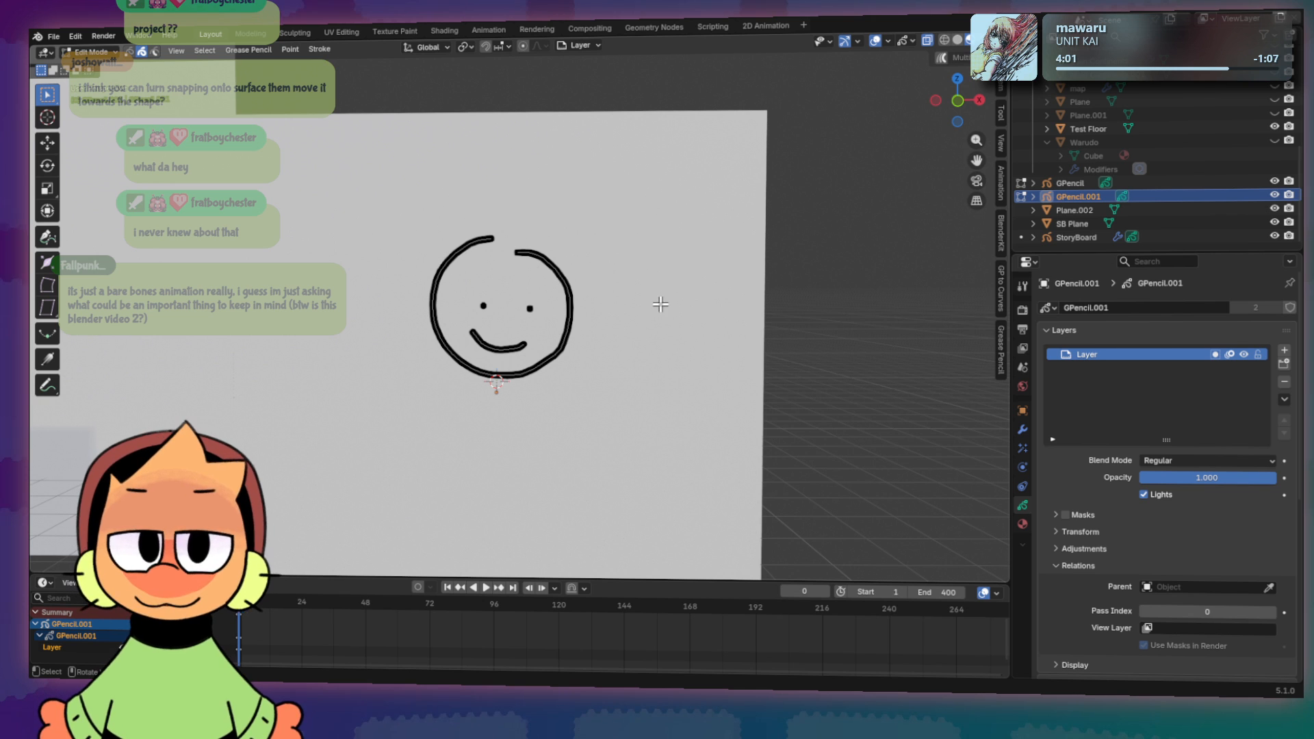
key(ctrl+Tab)
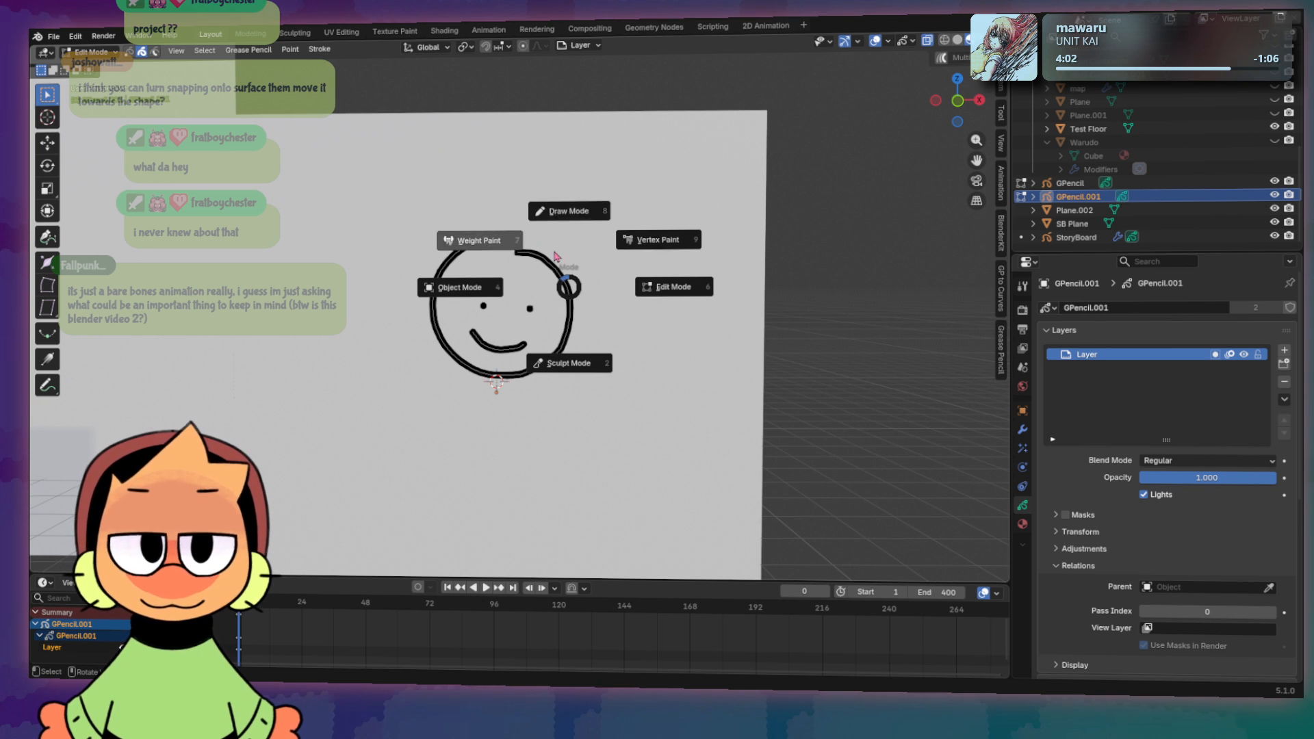
click(565, 213)
scroll(472, 296, up, 2)
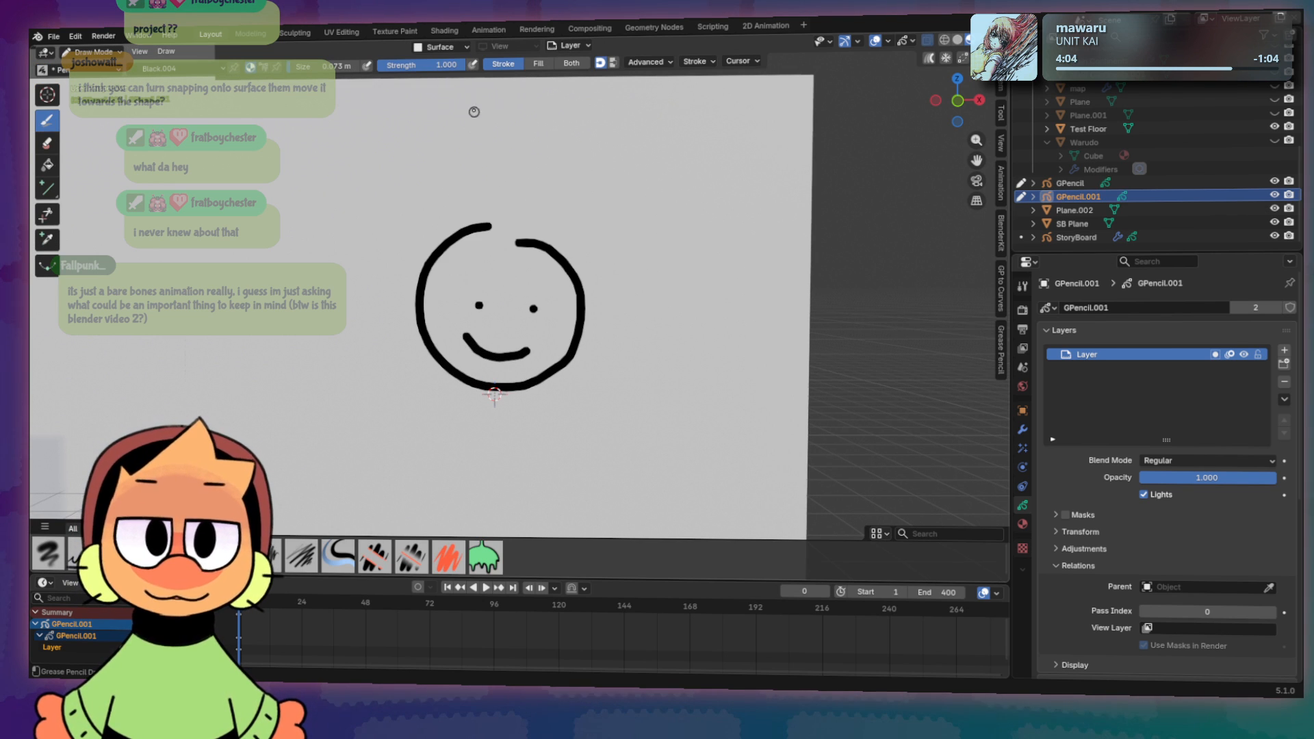
scroll(493, 228, down, 2)
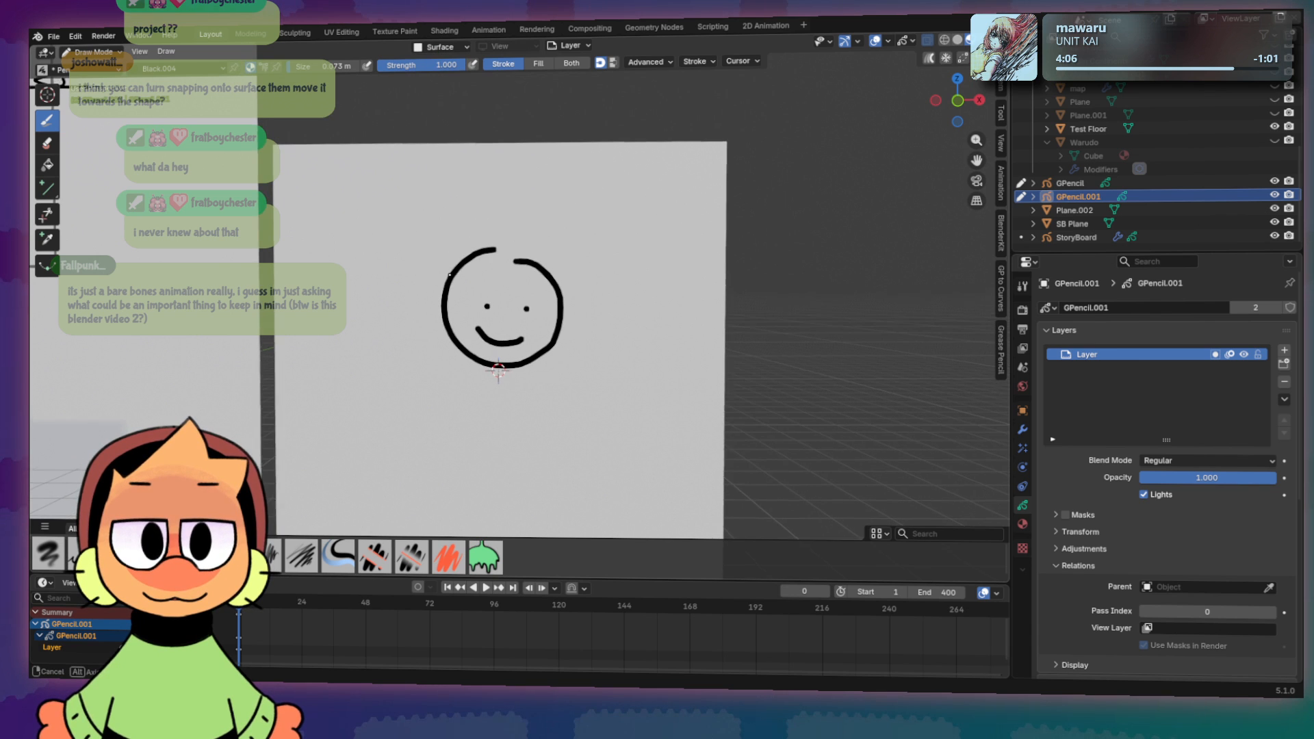
scroll(449, 269, up, 1)
shift+middle_drag(463, 306, 477, 287)
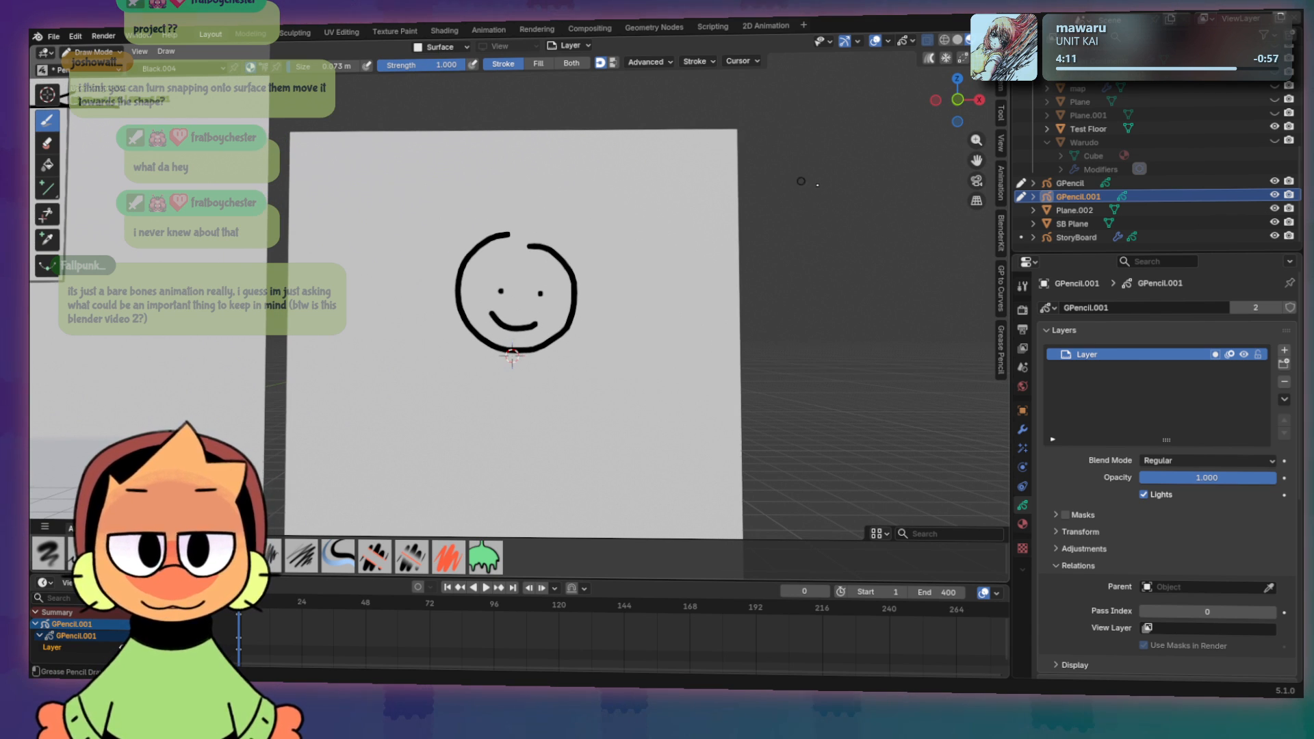
key(KP_1)
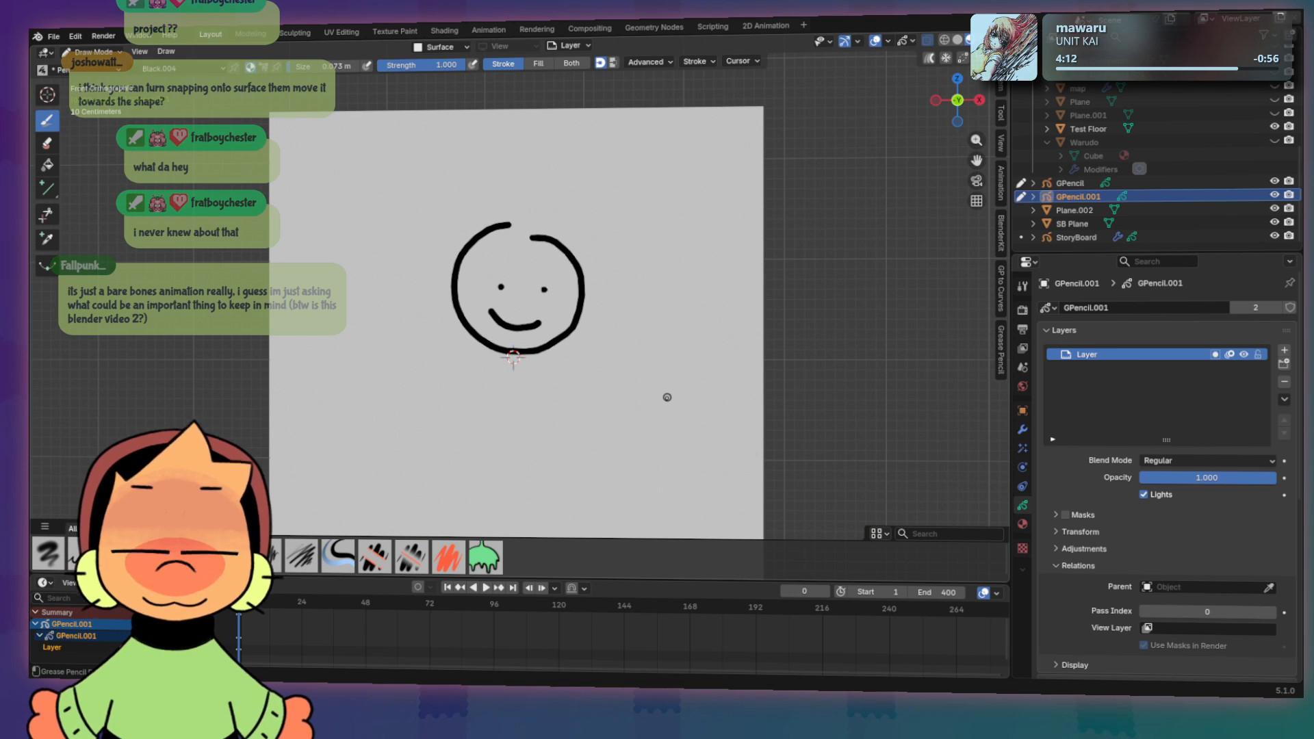
Step: Draw a simple body with two legs and rounded feet below the smiley head
shift+middle_drag(667, 397, 677, 282)
mouse_move(507, 290)
mouse_down()
mouse_move(491, 378)
mouse_move(500, 346)
mouse_move(510, 423)
mouse_move(556, 397)
mouse_move(614, 413)
mouse_up()
key(ctrl+z)
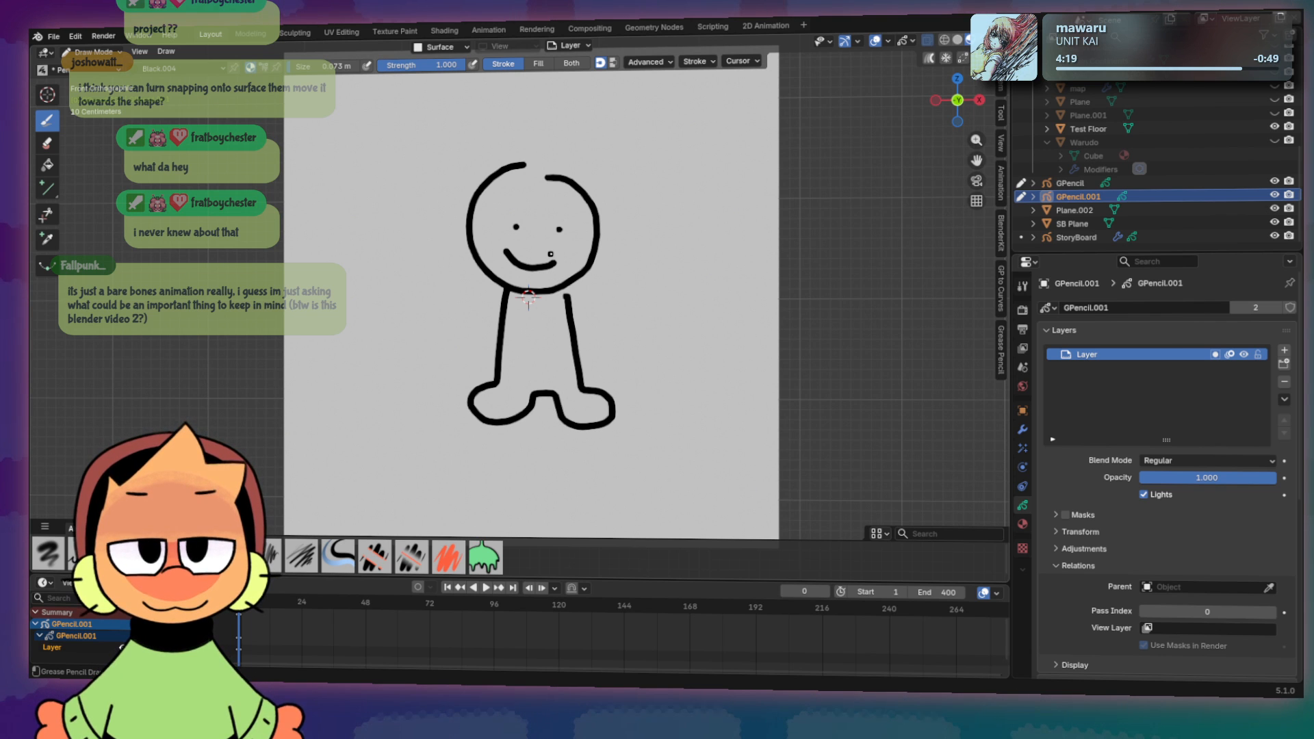
Step: Add curled corners to the smiley's mouth and draw the figure's right-hand arm bent with its hand on the hip
drag(550, 254, 563, 266)
drag(505, 250, 493, 259)
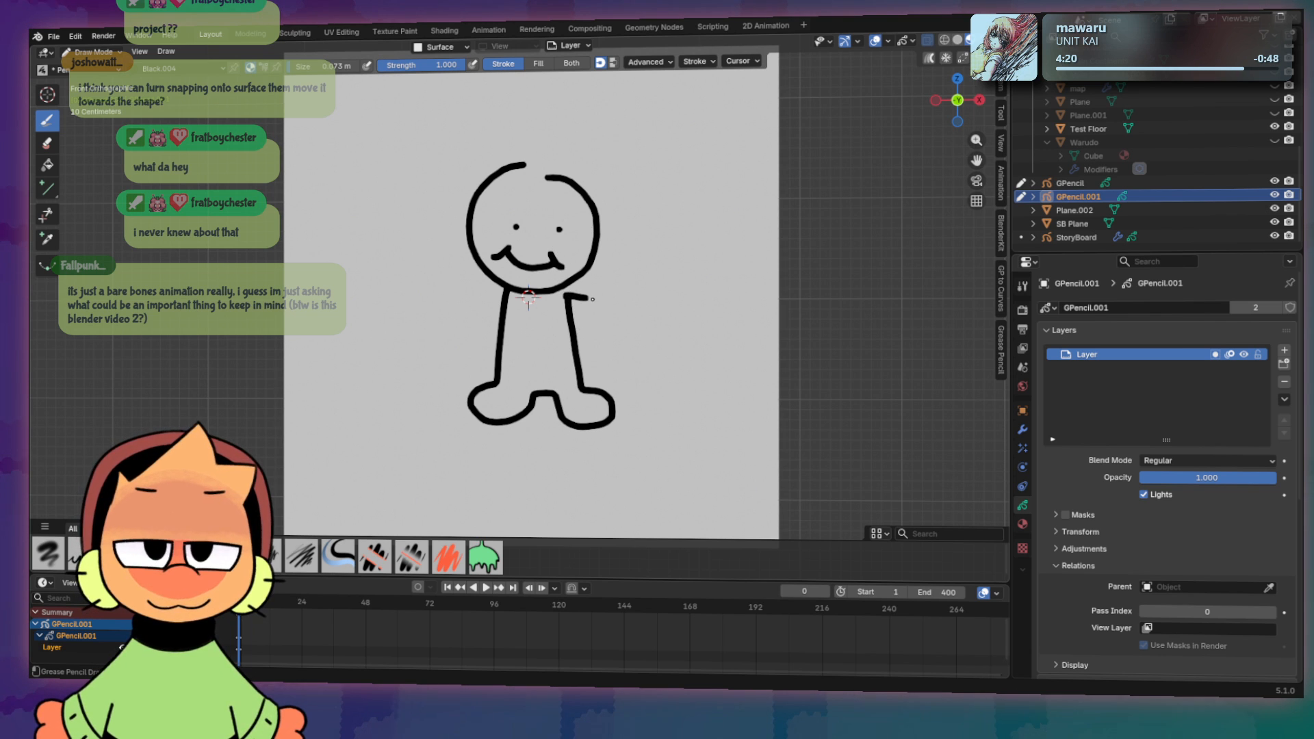
drag(592, 299, 593, 341)
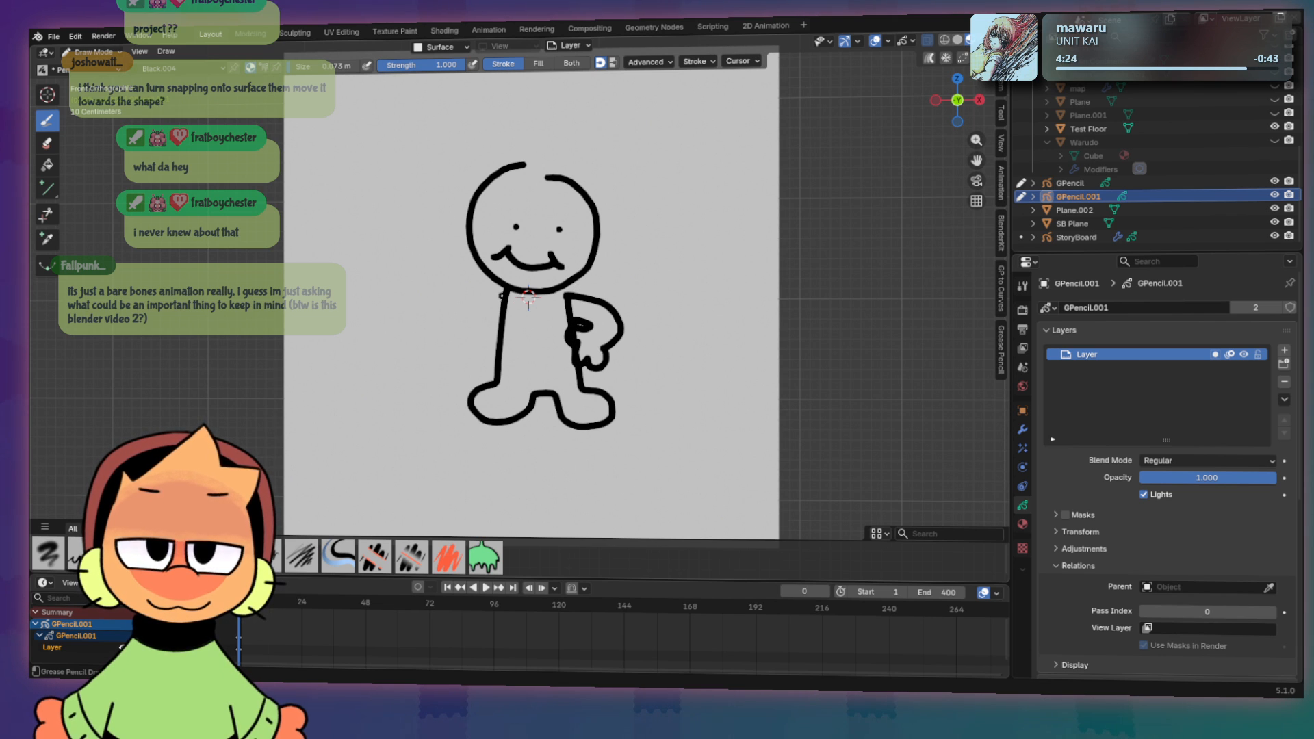
key(ctrl+z)
Step: Draw the figure's other arm with a thumbs-up hand and add eyebrows above both eyes
mouse_move(504, 302)
mouse_down()
mouse_move(461, 300)
mouse_move(464, 332)
mouse_move(466, 263)
mouse_up()
key(ctrl+z)
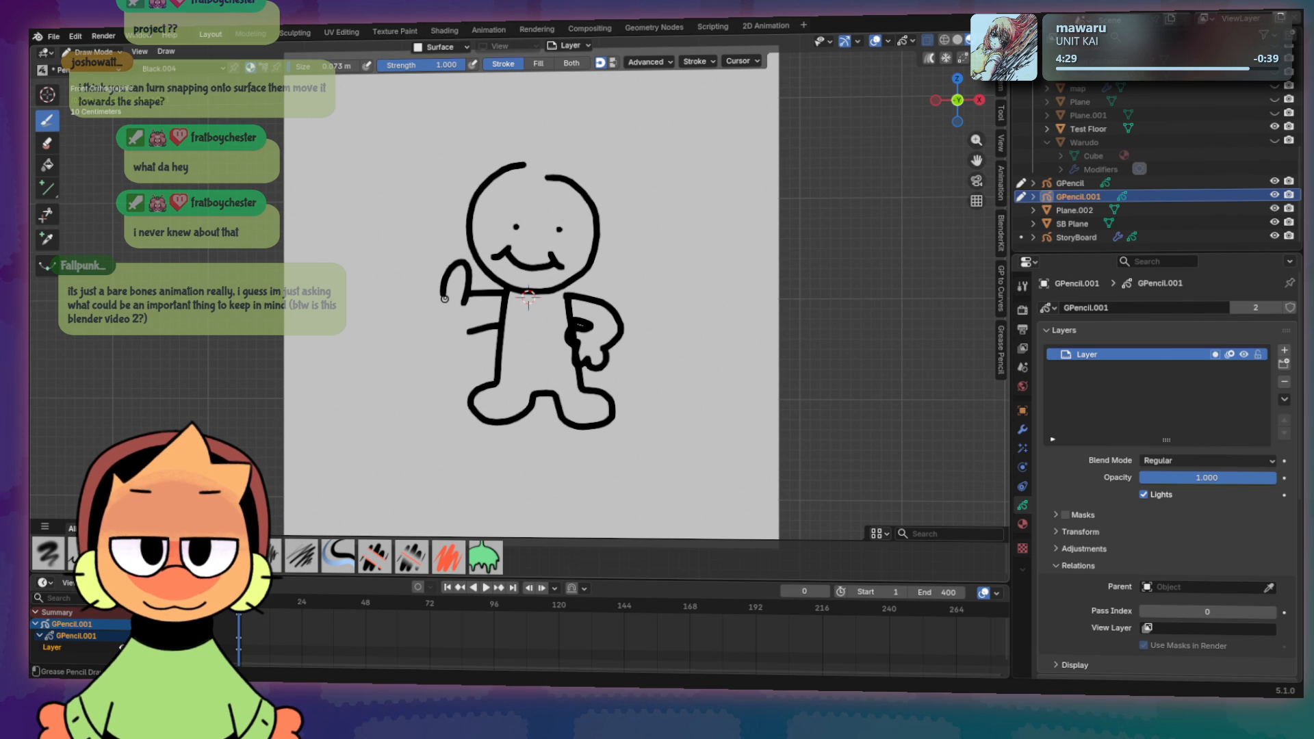
key(ctrl+z)
drag(435, 331, 466, 313)
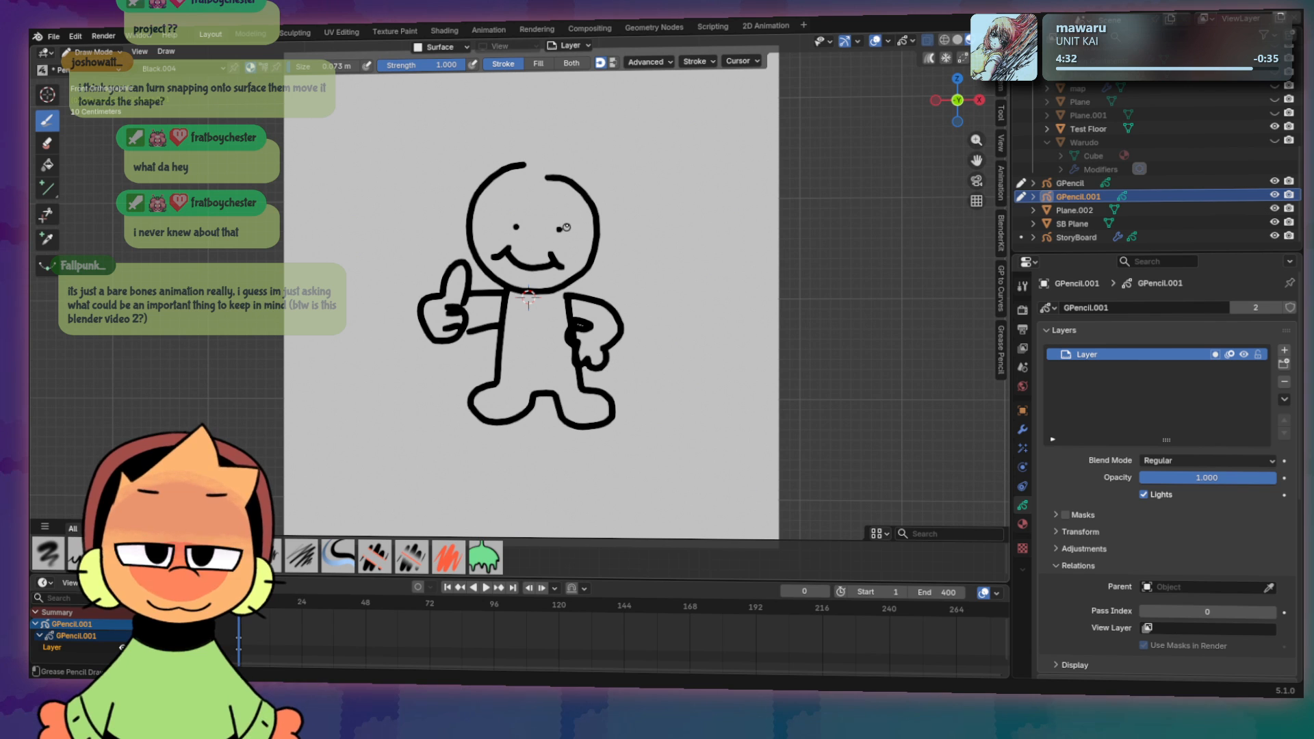
mouse_move(554, 213)
mouse_down()
mouse_move(572, 211)
mouse_move(518, 194)
mouse_move(527, 199)
mouse_up()
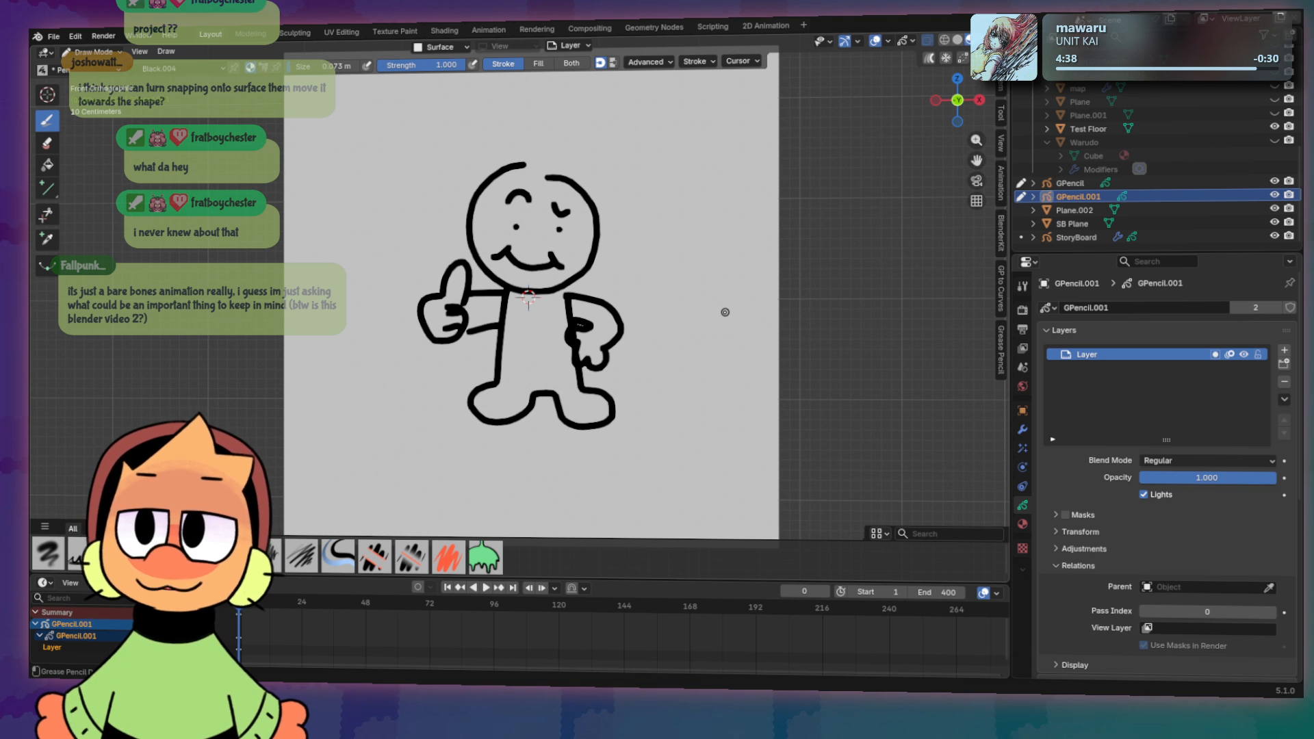
Step: Examine the drawn figure on its plane from several angles and check the stroke placement settings
scroll(689, 278, down, 3)
middle_drag(690, 278, 613, 324)
scroll(613, 325, down, 2)
scroll(613, 325, up, 4)
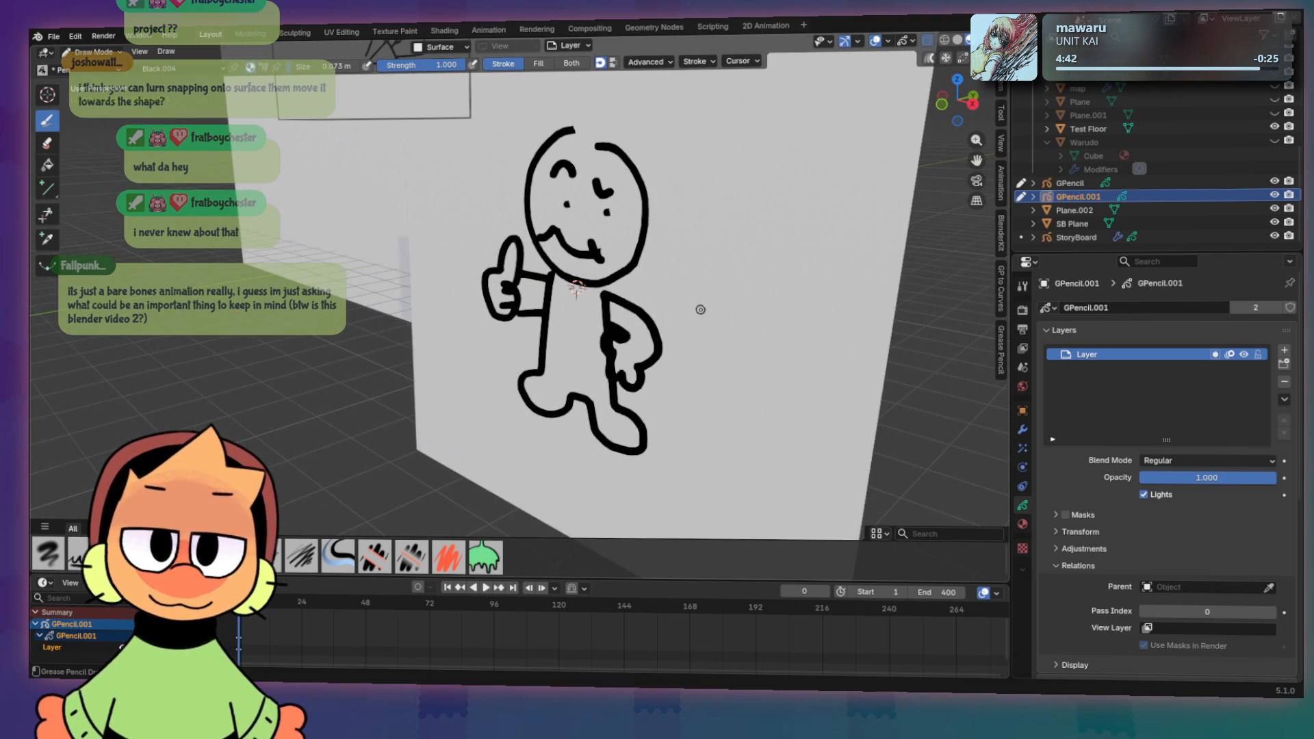
mouse_move(698, 309)
middle_down()
mouse_move(614, 282)
mouse_move(764, 269)
middle_up()
click(470, 46)
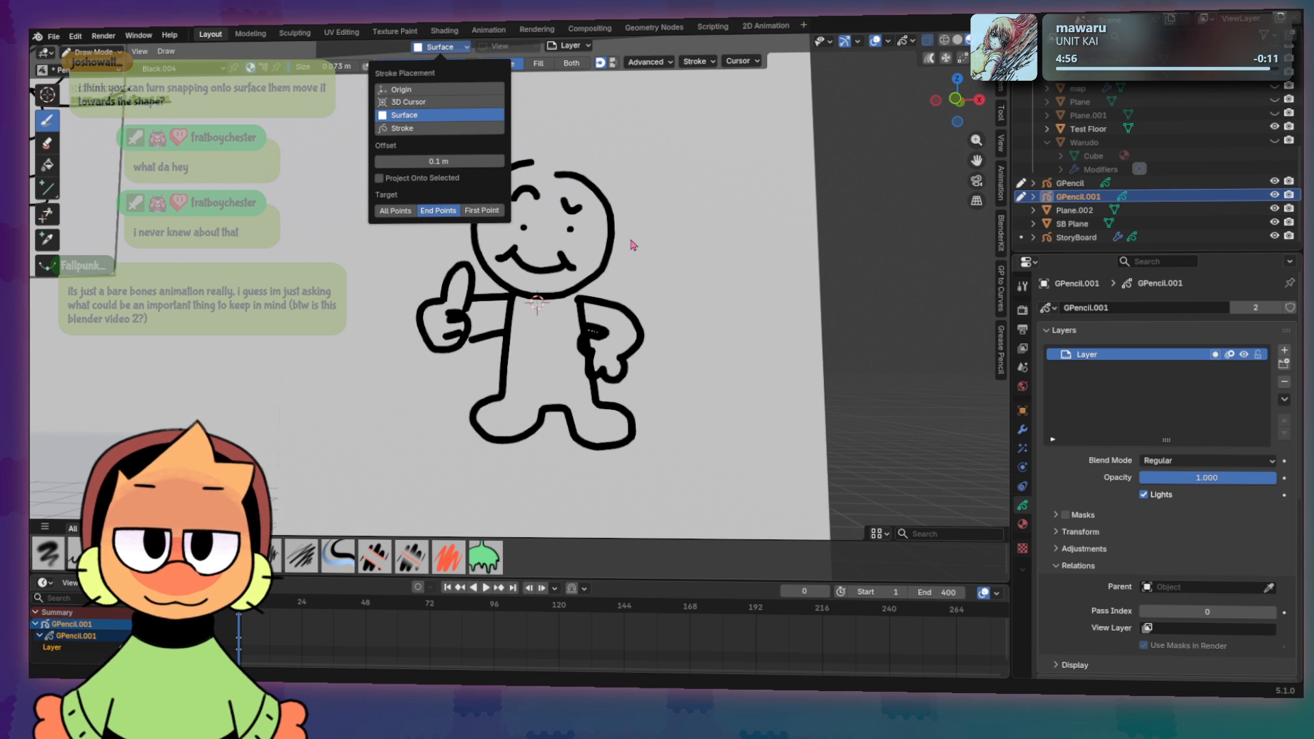
scroll(651, 236, down, 2)
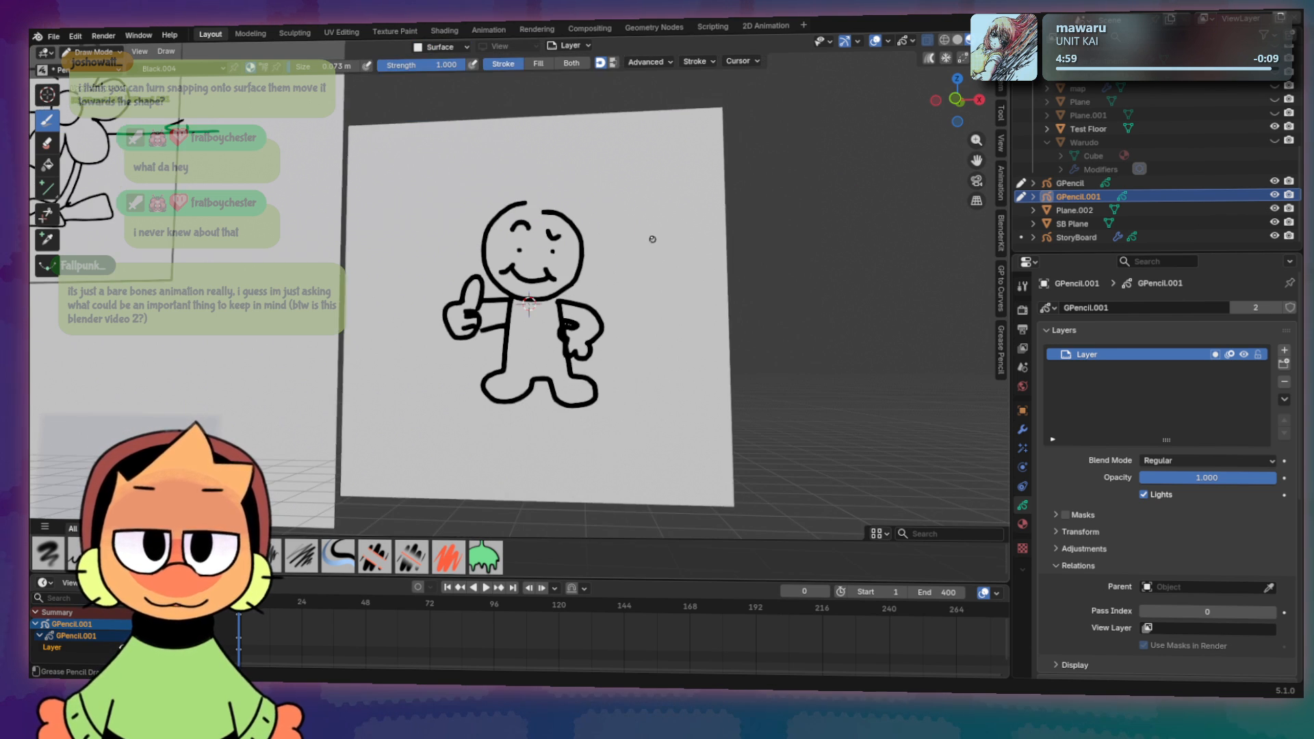
scroll(651, 237, up, 2)
mouse_move(655, 224)
middle_down()
mouse_move(621, 217)
mouse_move(712, 222)
mouse_move(605, 270)
mouse_move(512, 240)
mouse_move(663, 235)
mouse_move(663, 258)
mouse_move(662, 246)
middle_up()
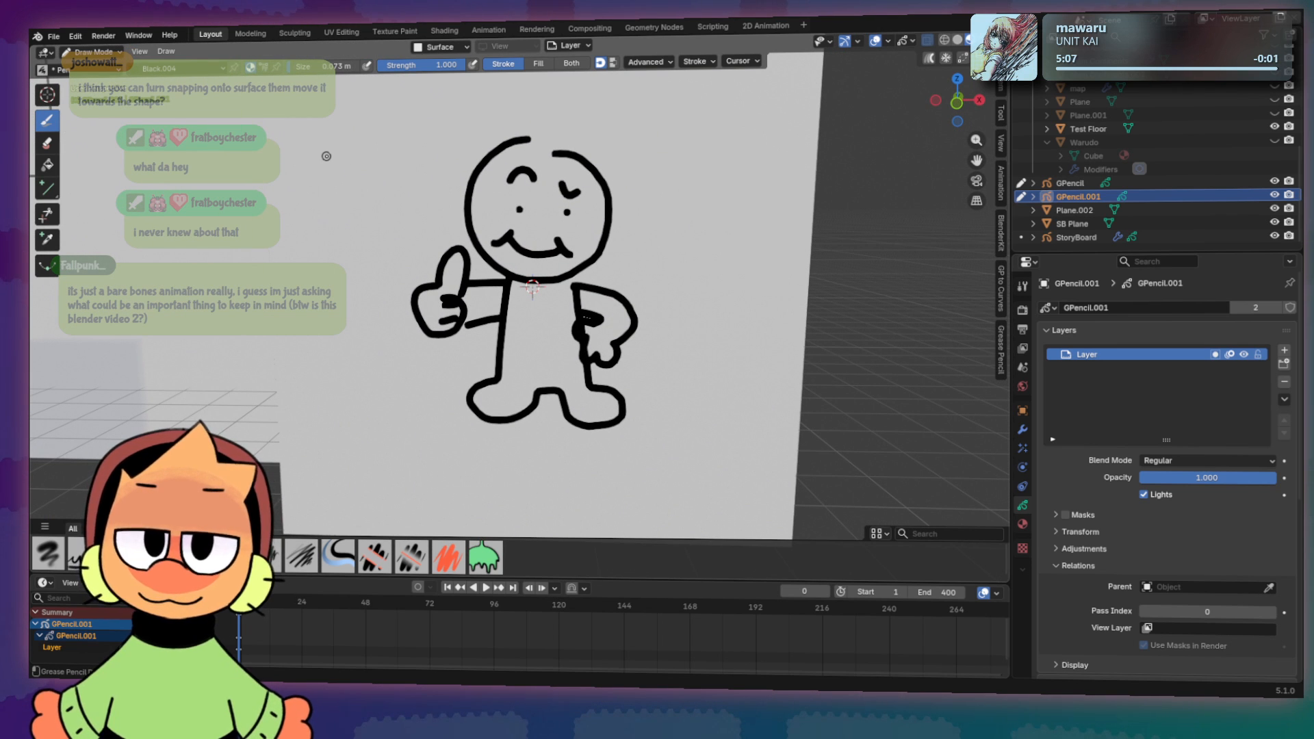
Step: Select the smiley's head, eyebrow and mouth strokes in Edit Mode and reproject them onto the surface
key(ctrl+Tab)
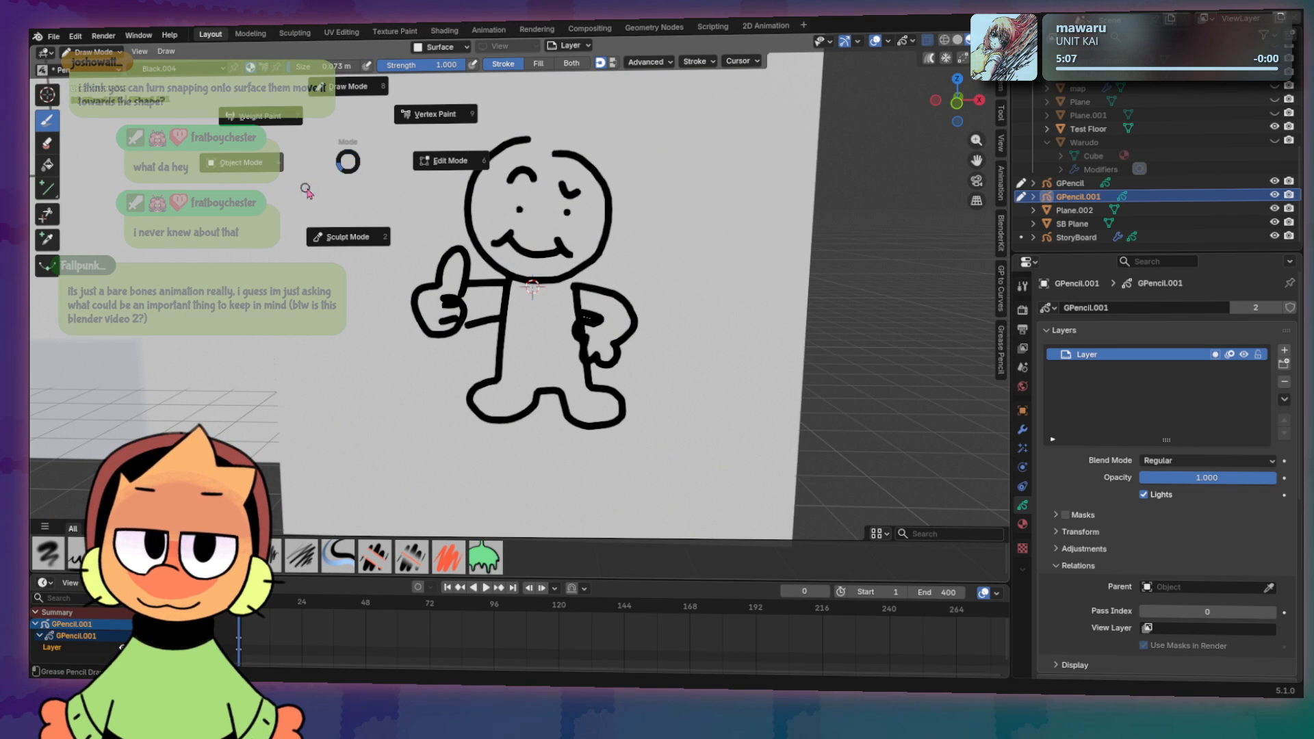
click(445, 161)
mouse_move(445, 120)
mouse_down()
mouse_move(570, 230)
mouse_move(654, 230)
mouse_up()
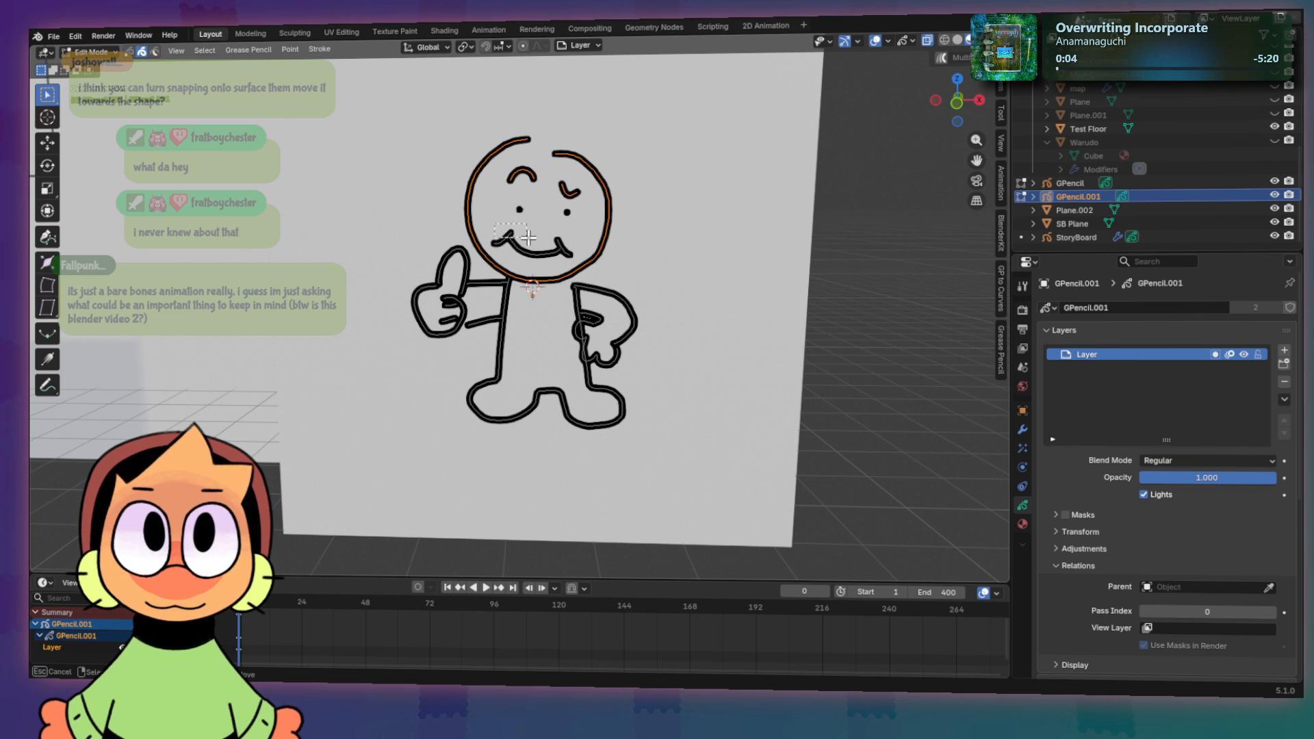
mouse_move(529, 238)
mouse_down()
mouse_move(577, 261)
mouse_move(593, 249)
mouse_up()
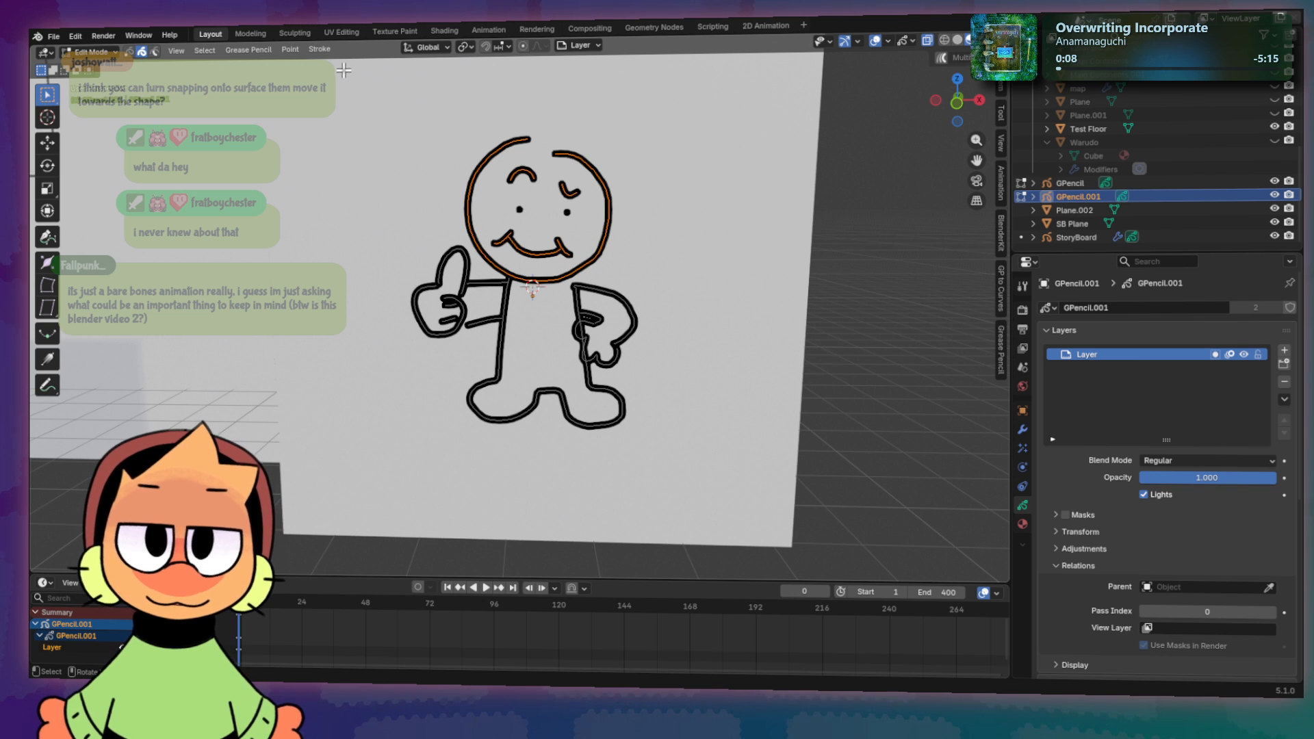
click(248, 50)
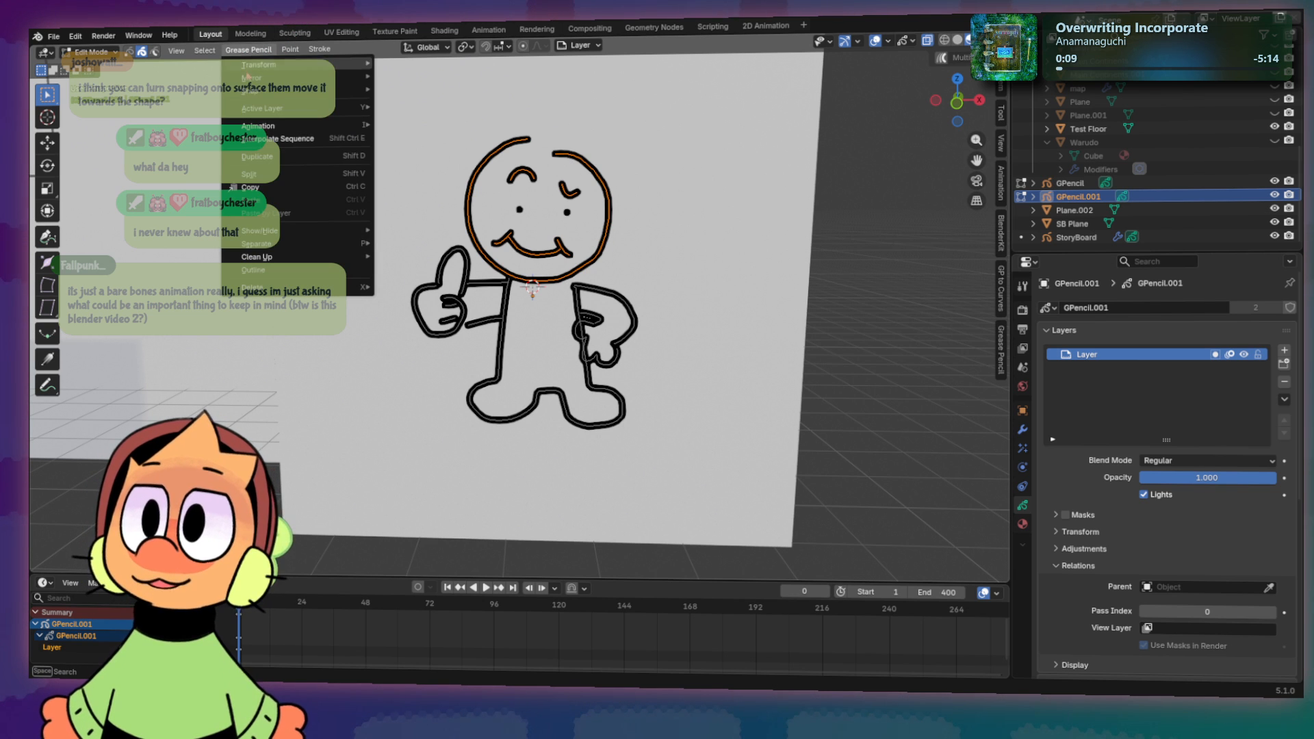
mouse_move(274, 257)
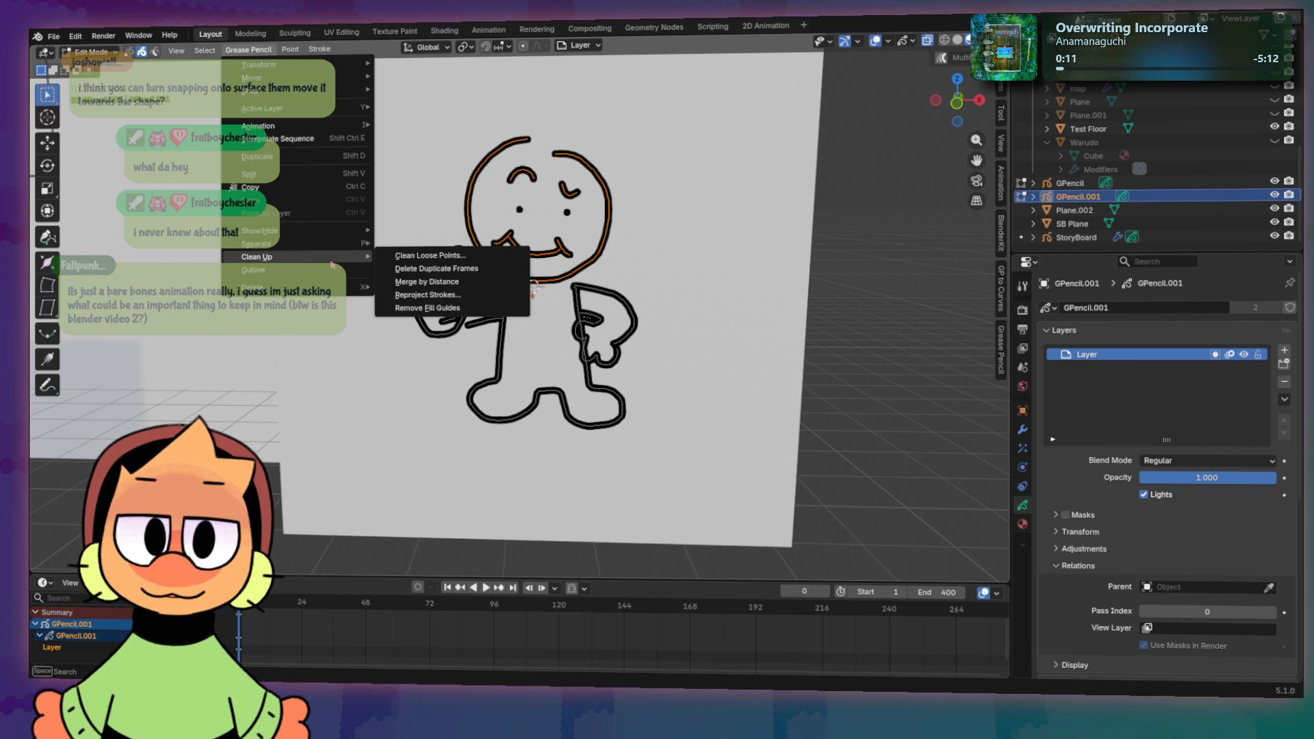
click(428, 295)
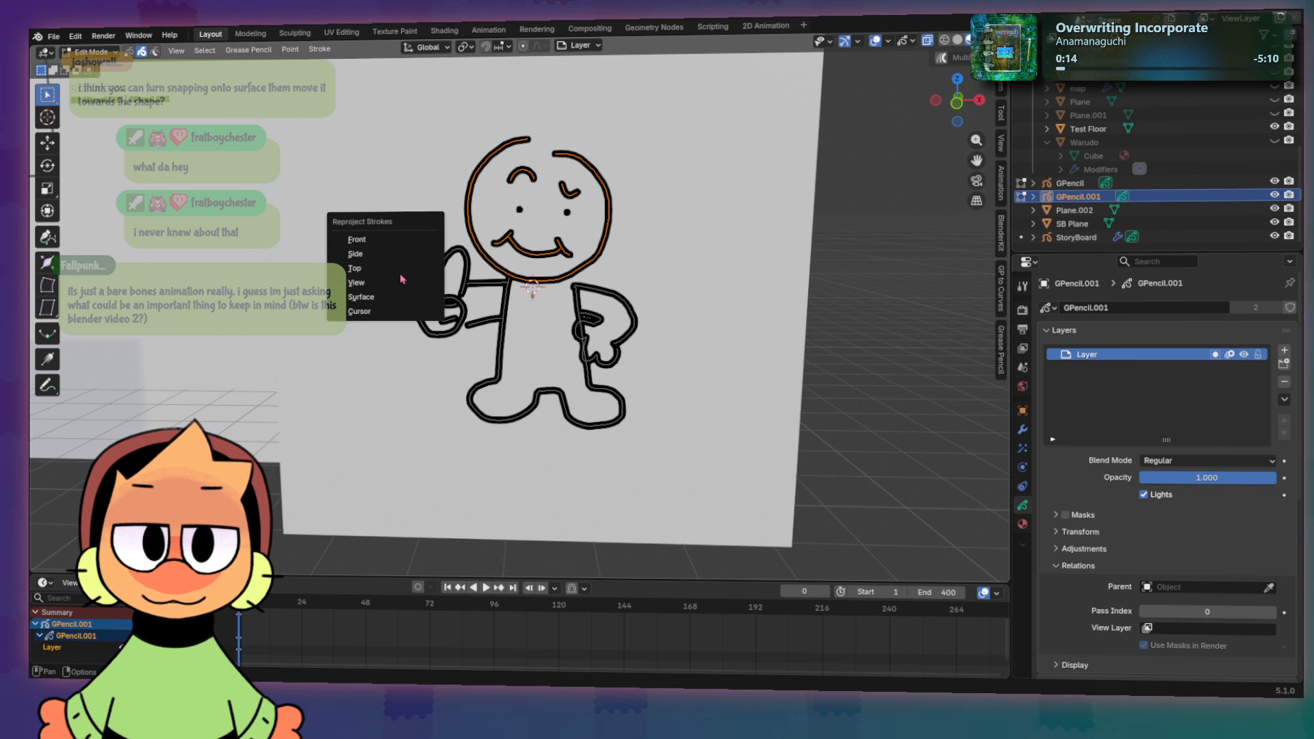
click(361, 297)
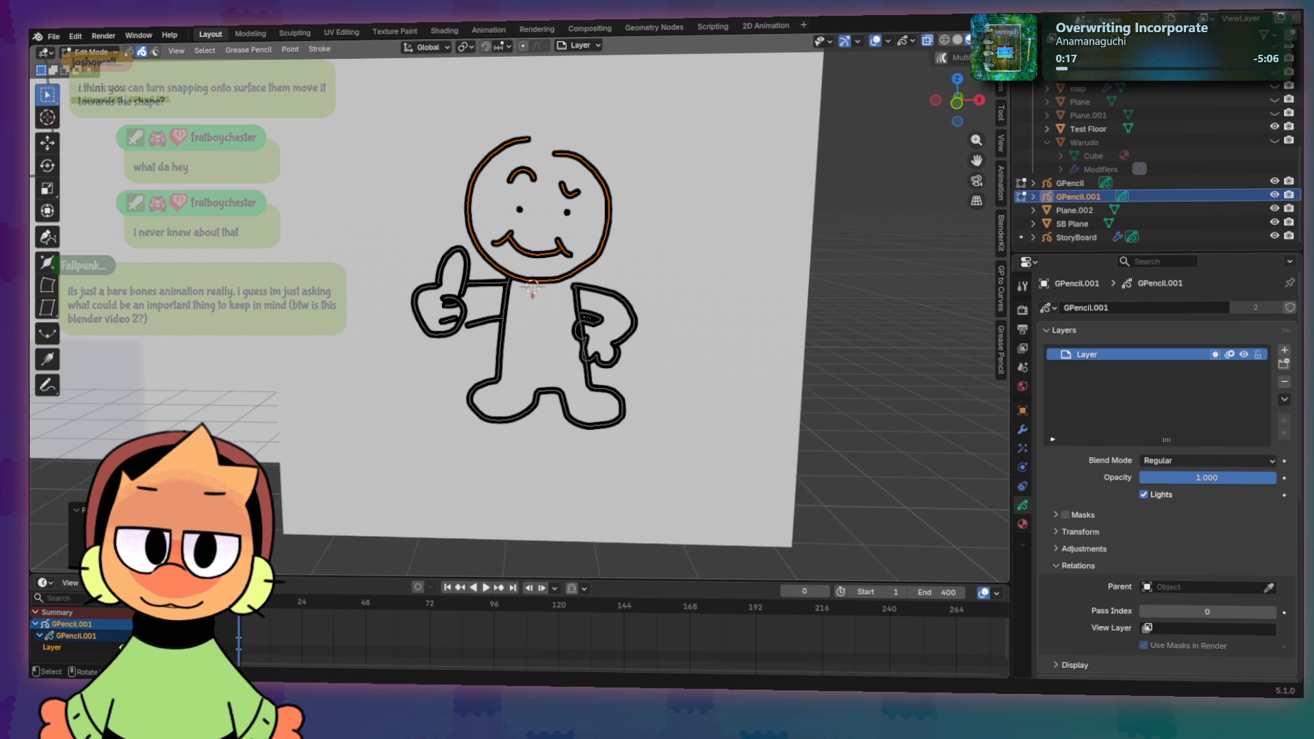
middle_drag(520, 301, 522, 301)
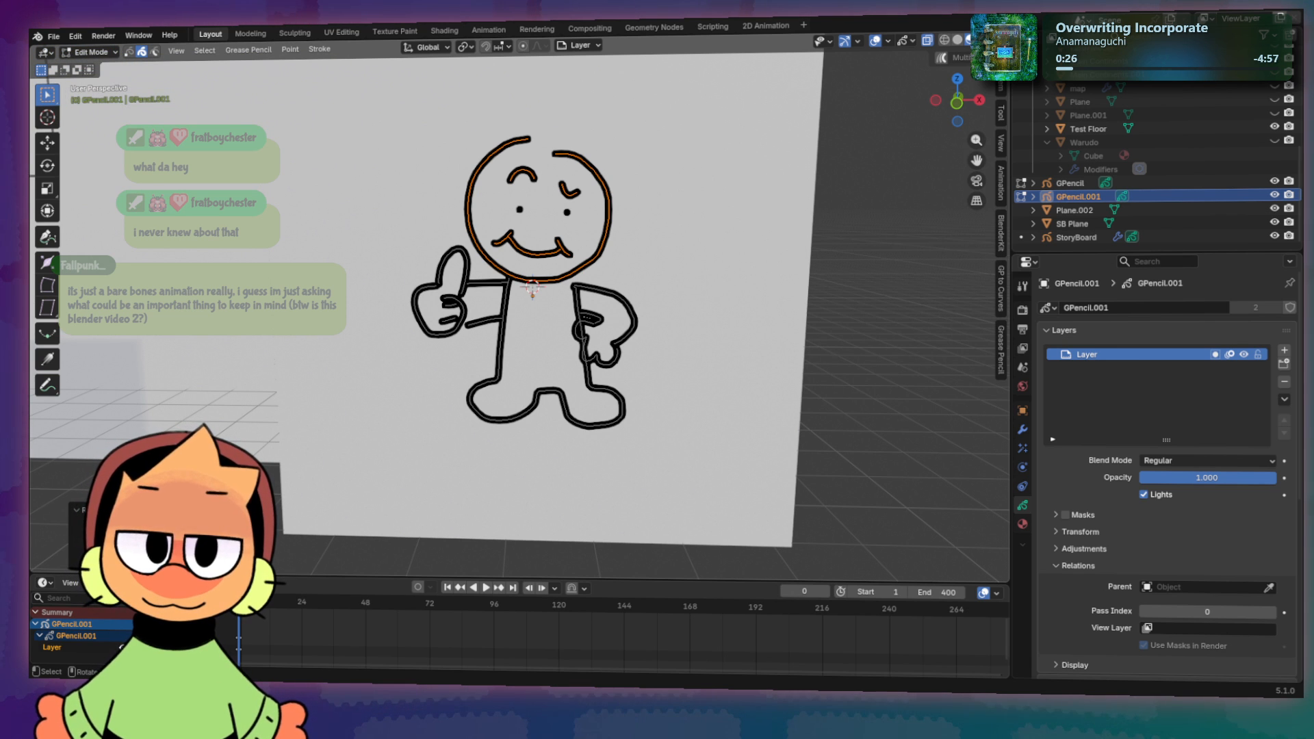
key(alt+a)
Step: Return to Object Mode, select the original smiley figure on the floor and raise it vertically until its feet stand on the floor
mouse_move(582, 262)
middle_down()
mouse_move(430, 258)
mouse_move(883, 254)
mouse_move(375, 251)
mouse_move(551, 264)
mouse_move(585, 284)
middle_up()
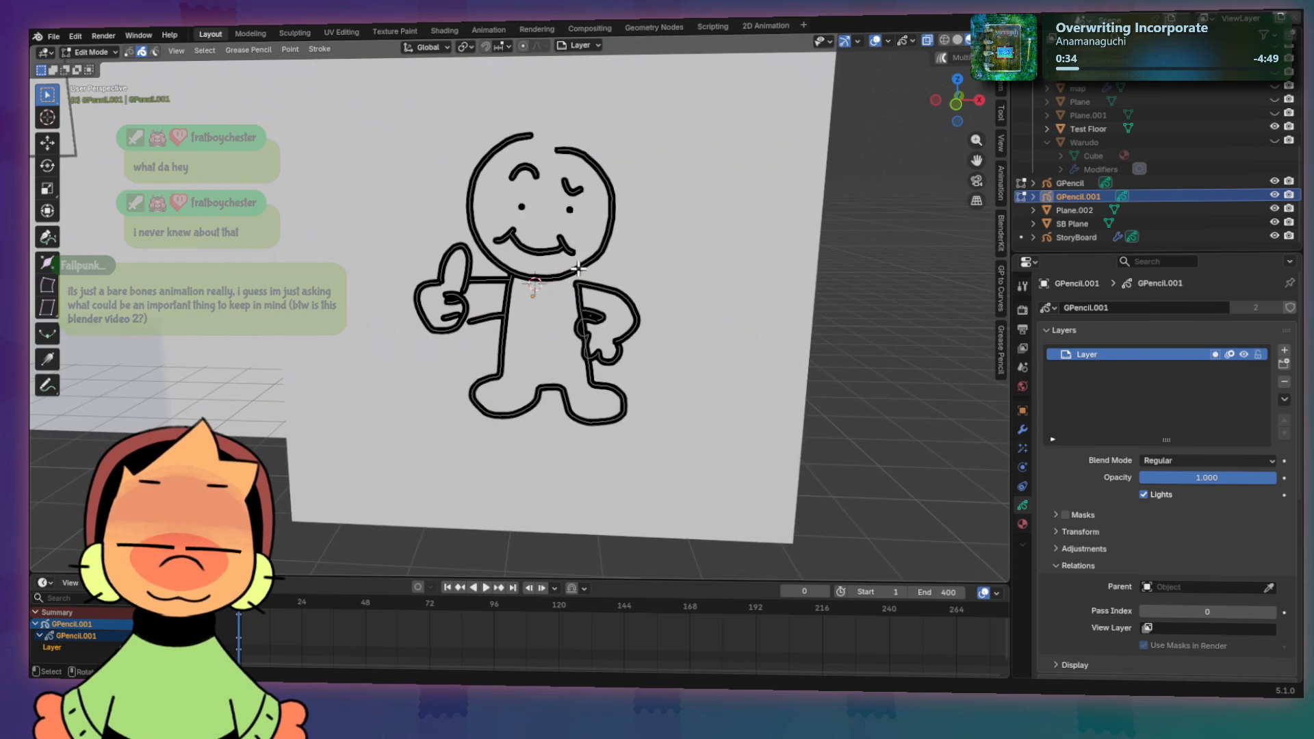
scroll(564, 322, down, 6)
scroll(511, 394, up, 1)
mouse_move(510, 394)
middle_down()
mouse_move(589, 297)
mouse_move(563, 390)
mouse_move(545, 386)
mouse_move(531, 285)
mouse_move(792, 363)
mouse_move(719, 335)
middle_up()
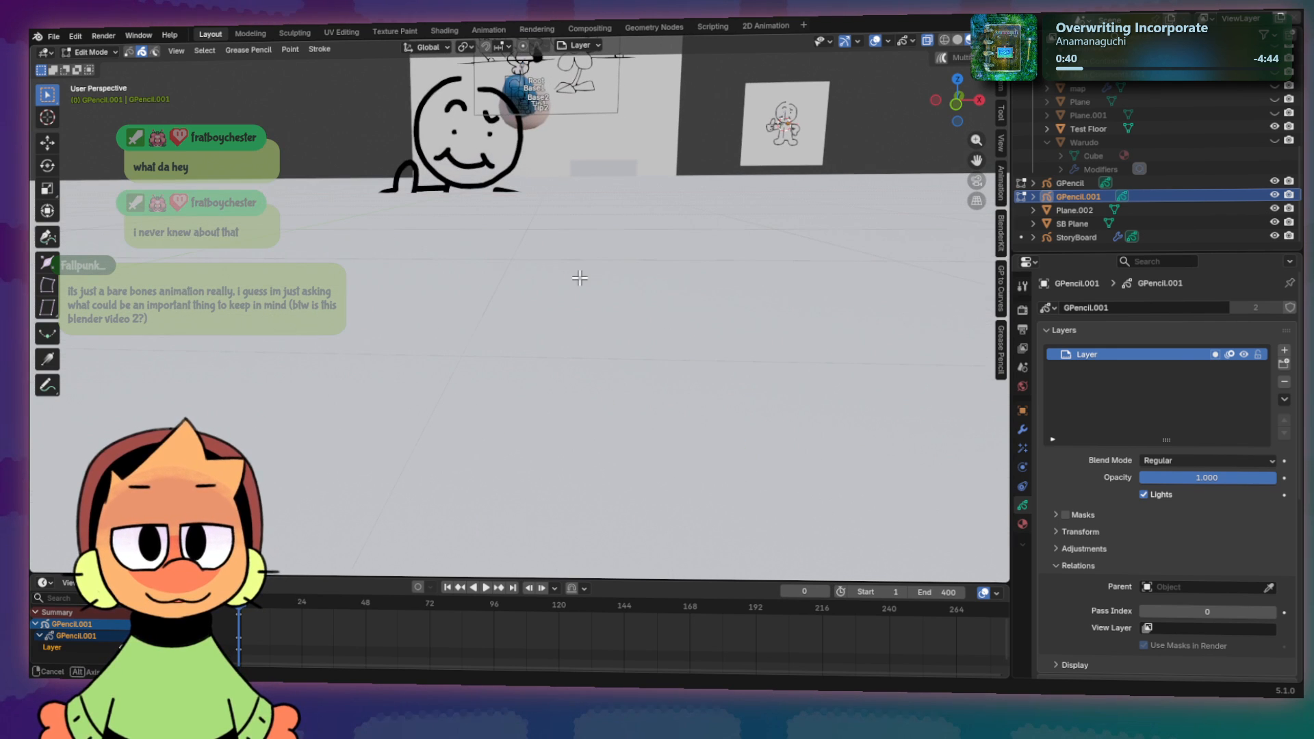
mouse_move(582, 279)
middle_down()
mouse_move(581, 265)
mouse_move(575, 285)
mouse_move(590, 283)
mouse_move(560, 315)
middle_up()
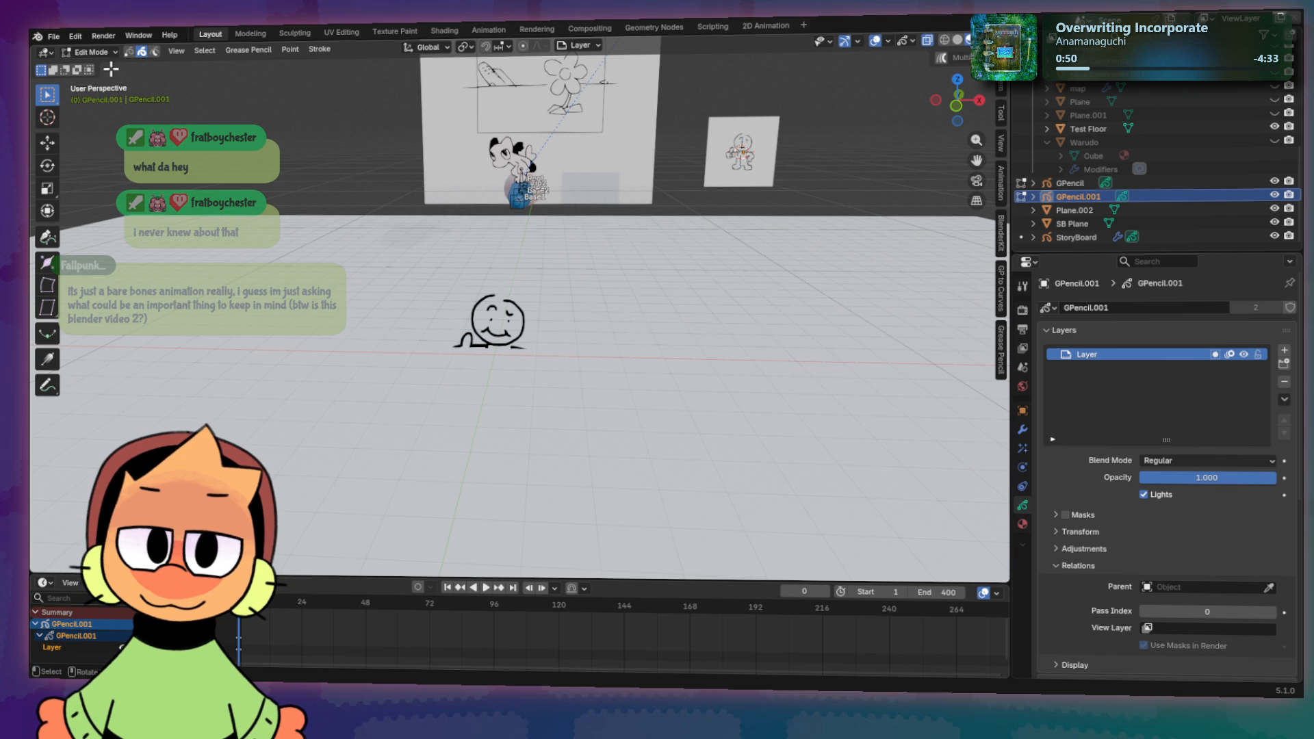
click(96, 52)
click(100, 66)
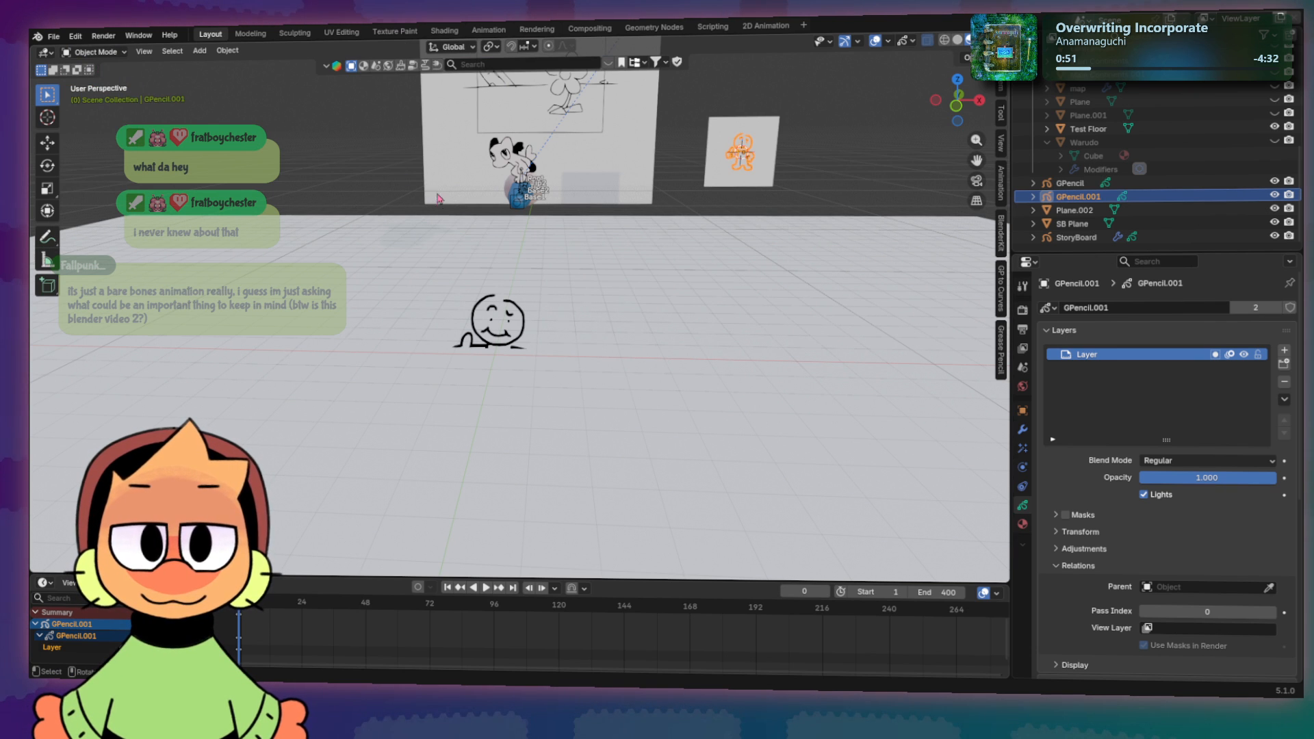
drag(414, 284, 553, 435)
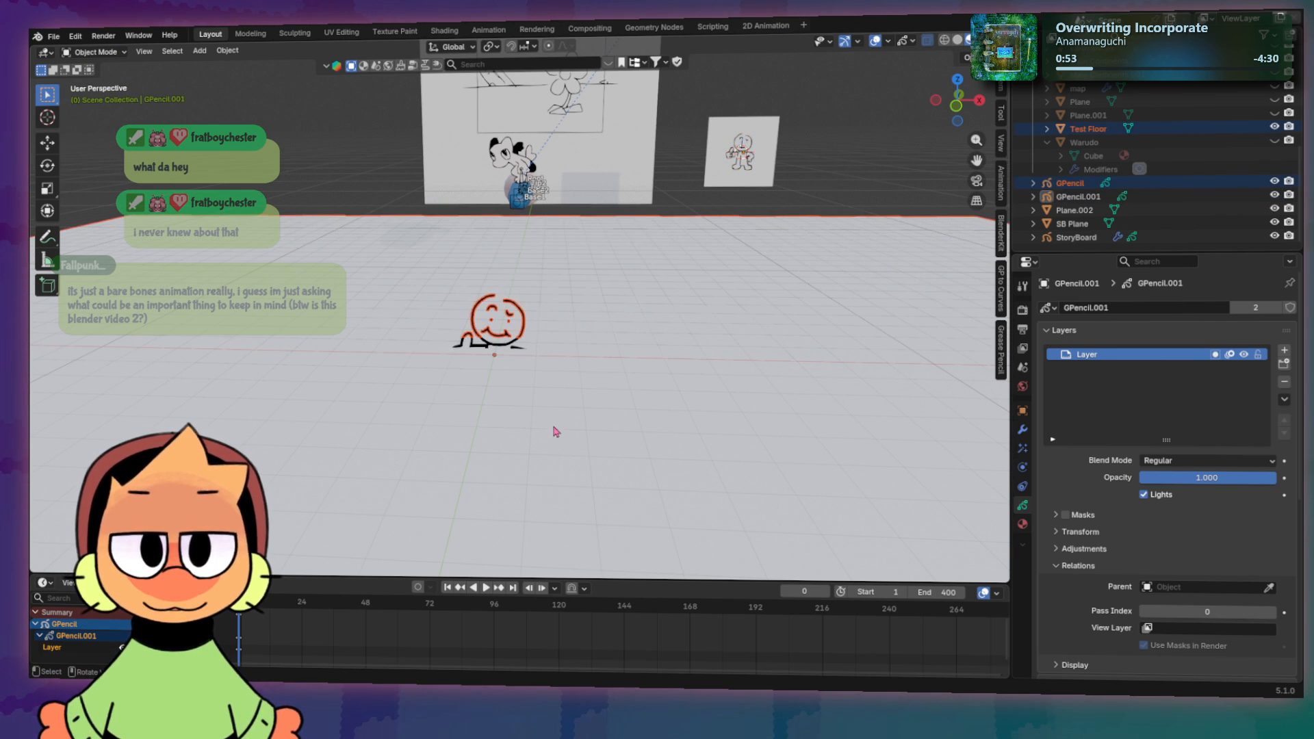
click(511, 337)
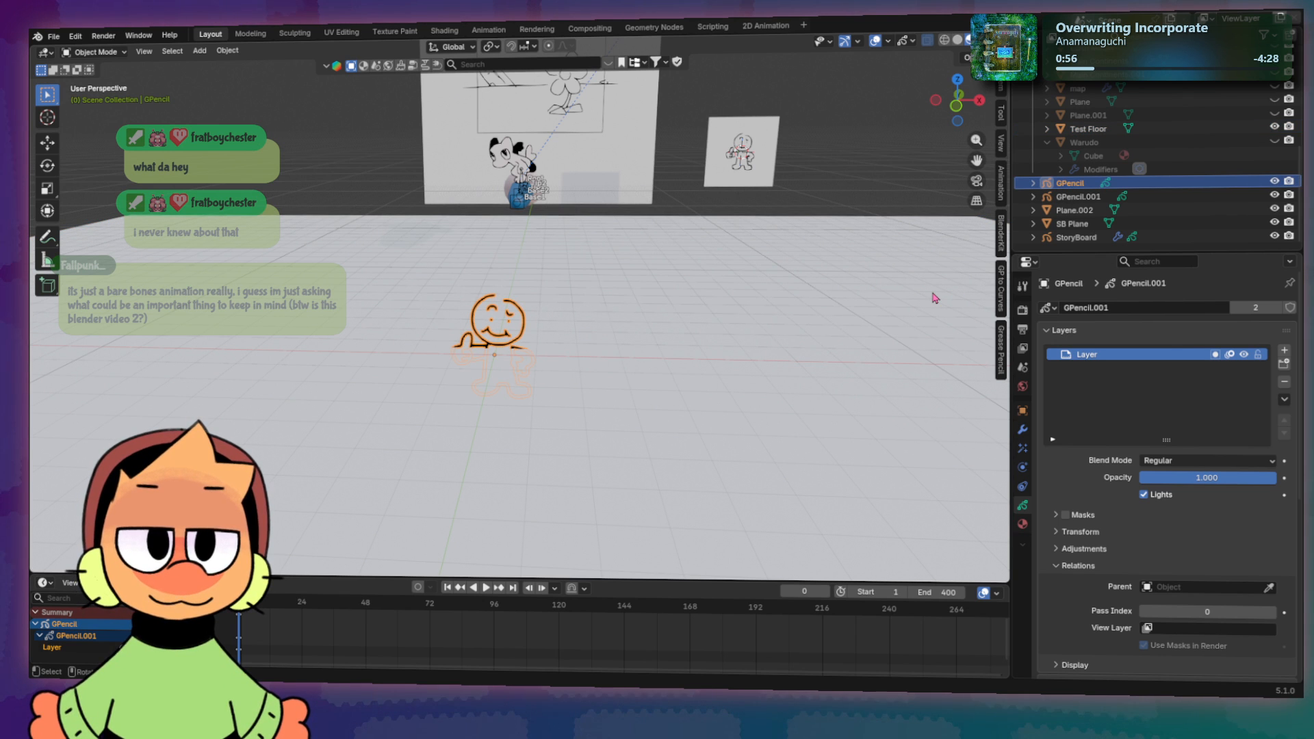
key(g)
key(z)
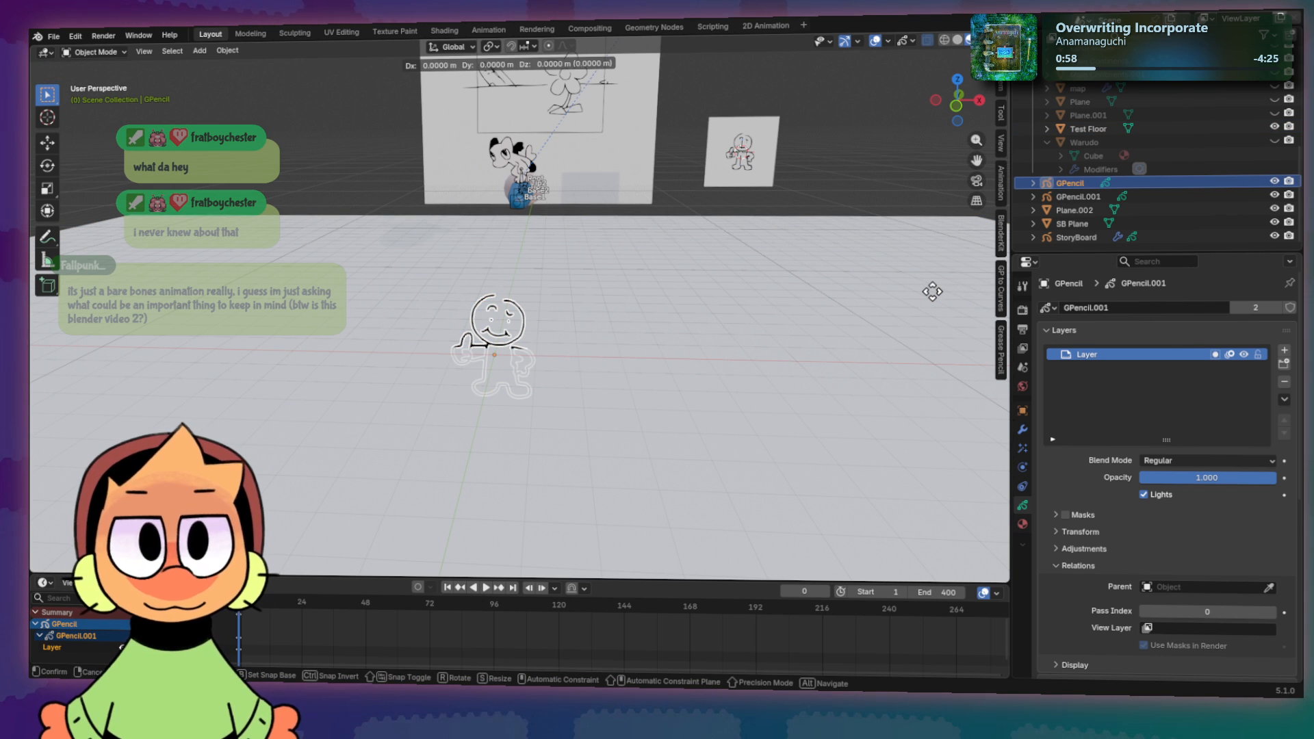
click(918, 238)
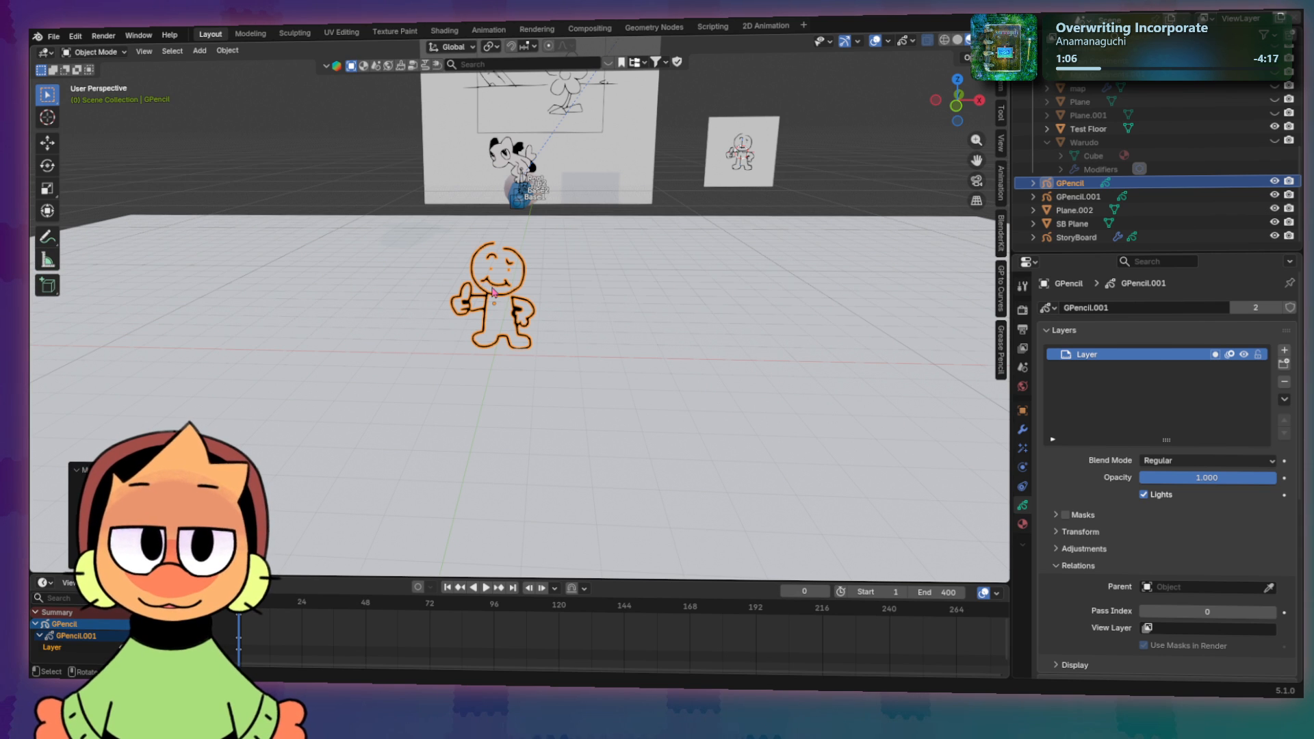
Step: Add a Track To constraint to the original figure with the Camera as its target
click(1023, 467)
click(1025, 488)
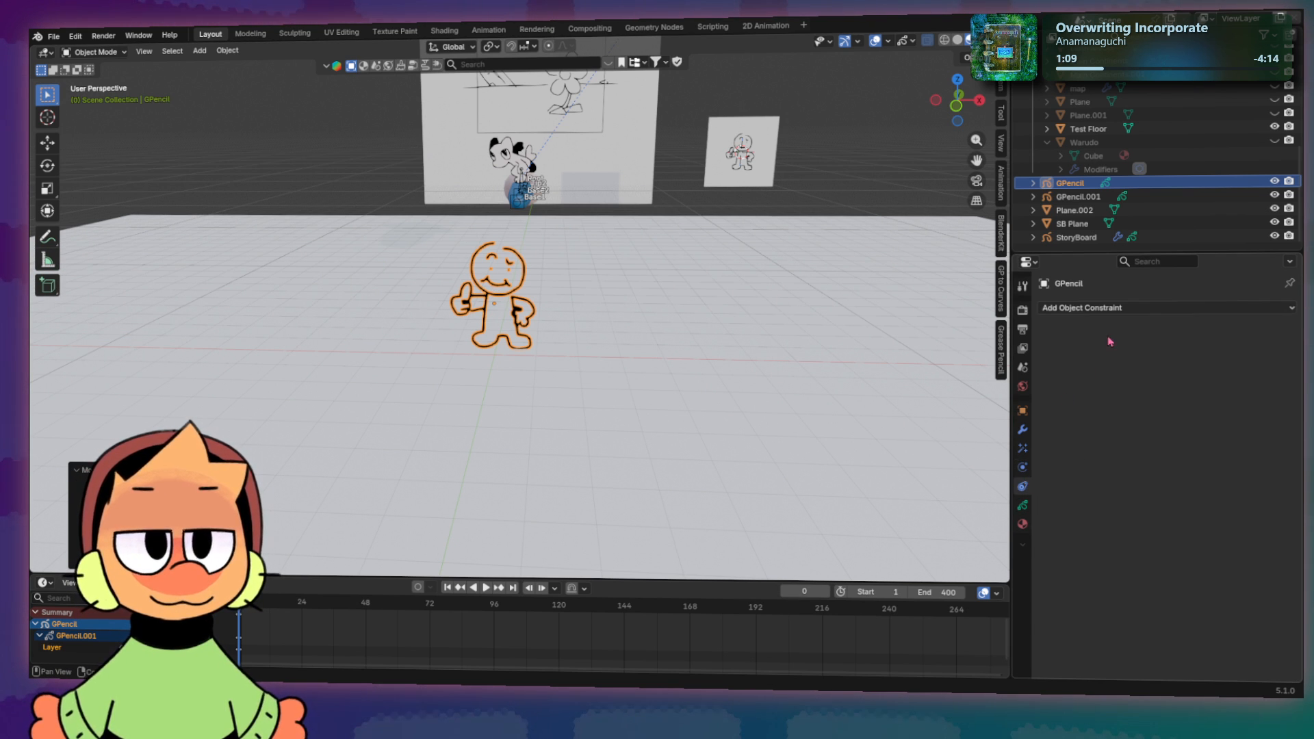
click(1291, 308)
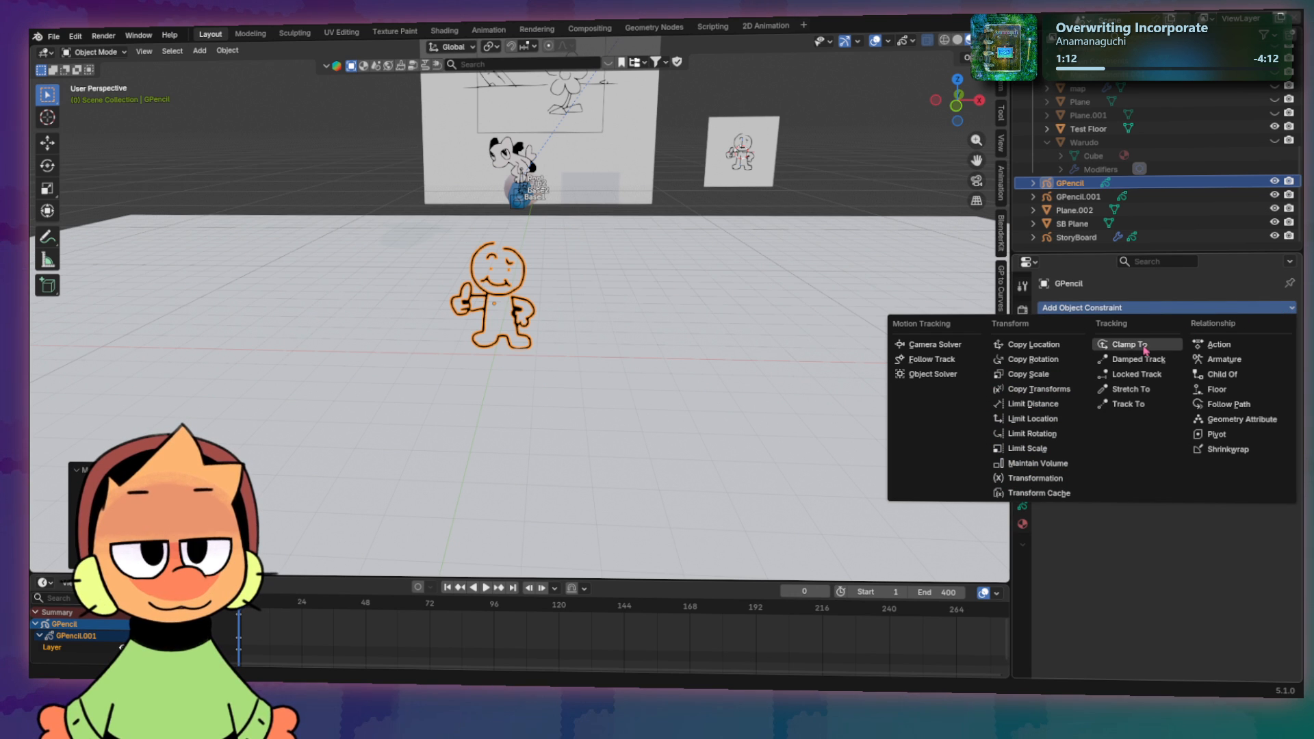
click(1141, 405)
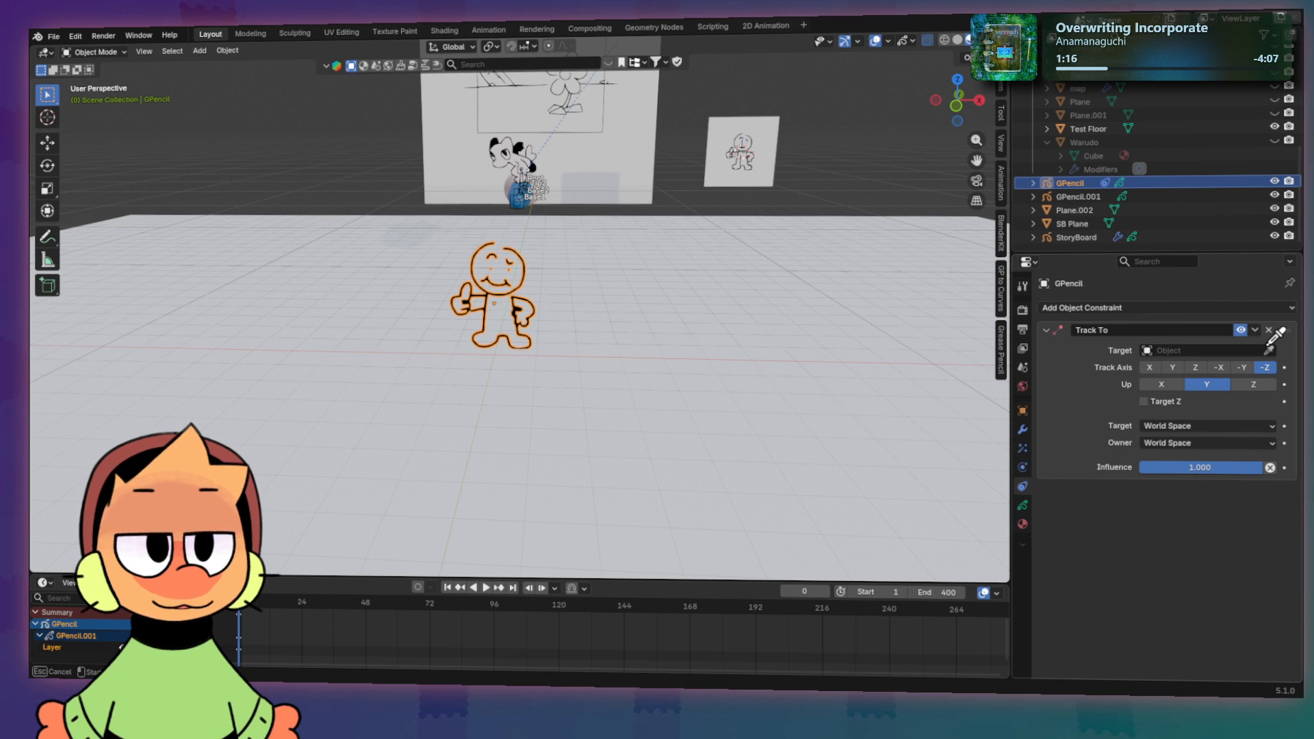
click(1165, 350)
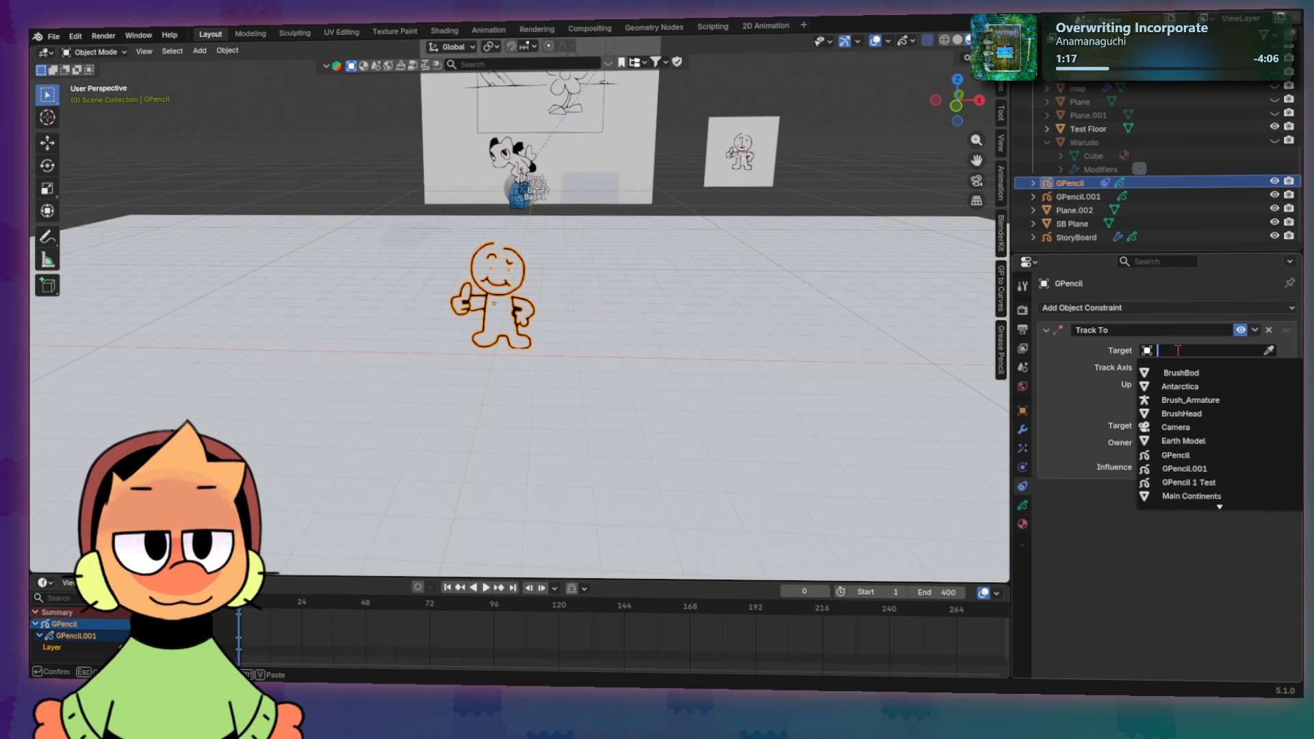
scroll(1198, 479, down, 9)
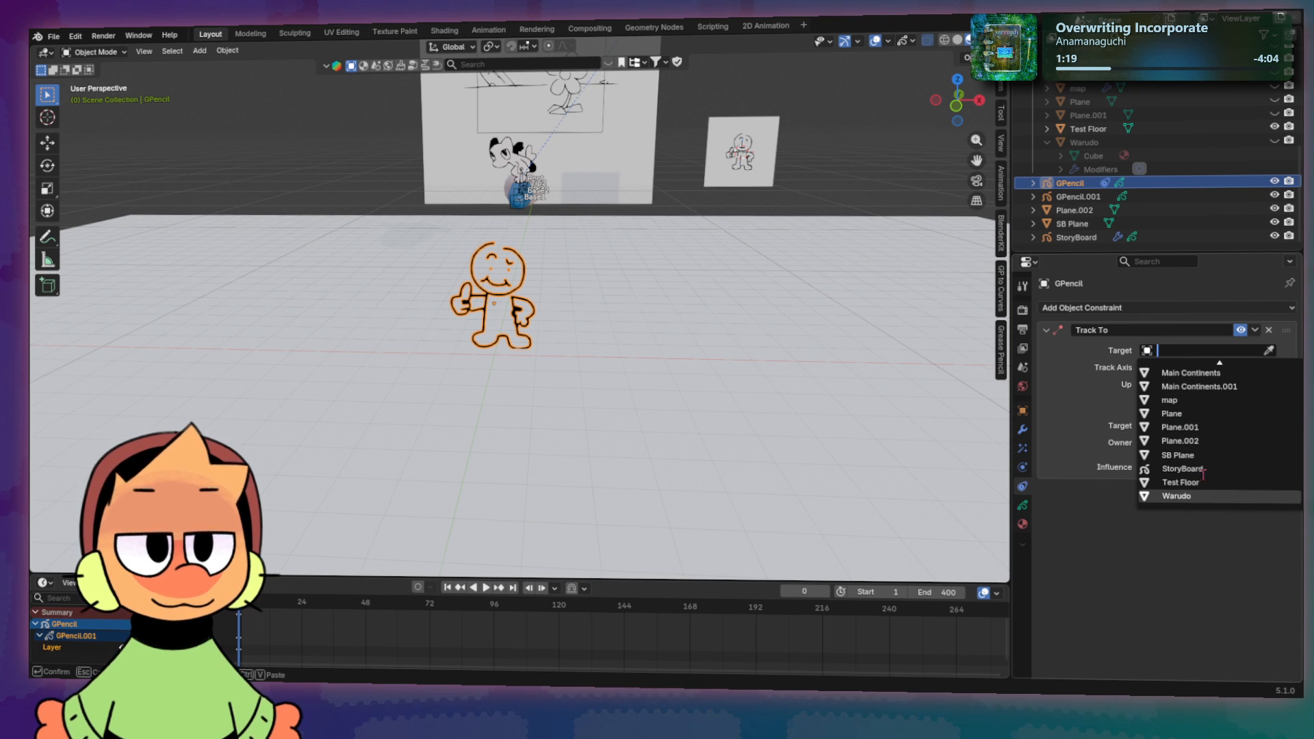
scroll(1203, 473, up, 9)
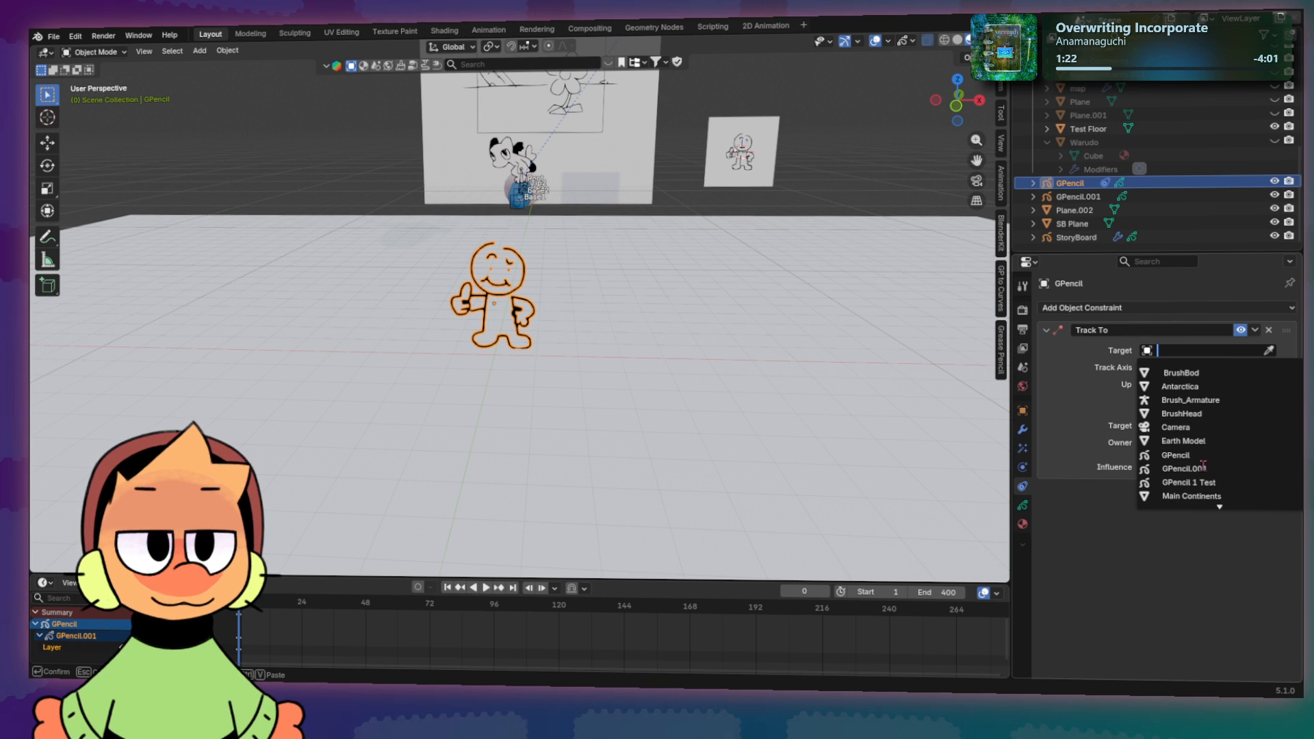
click(1176, 427)
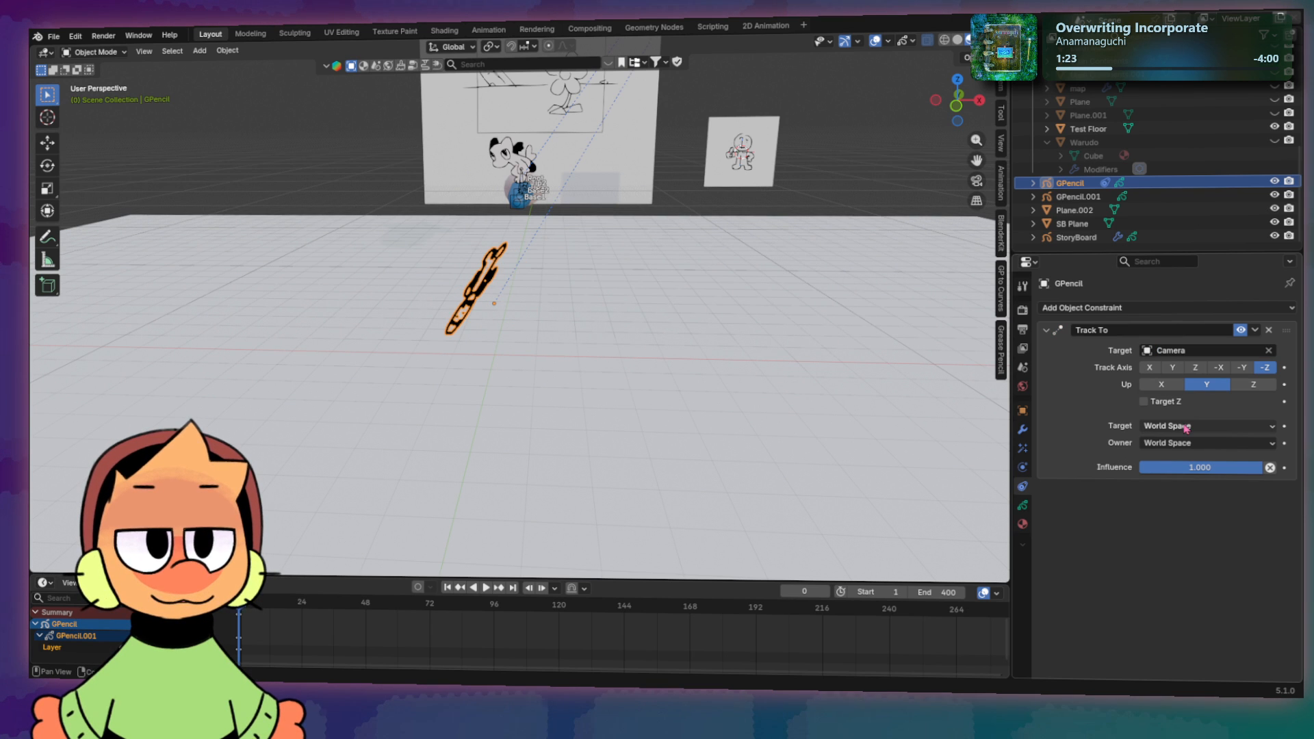
Step: Set the Track To constraint's up axis to Z and track axis to -Y, and check the figure through the orbiting camera
click(1255, 385)
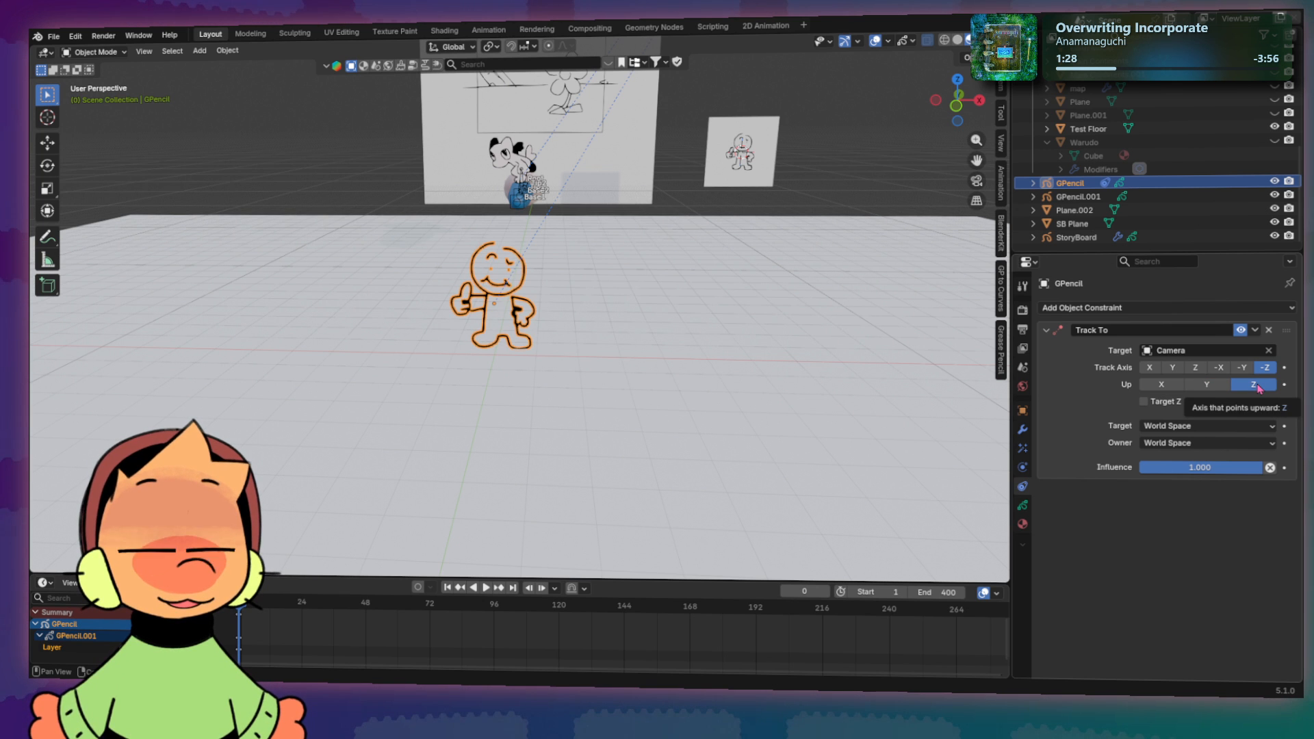
click(1245, 369)
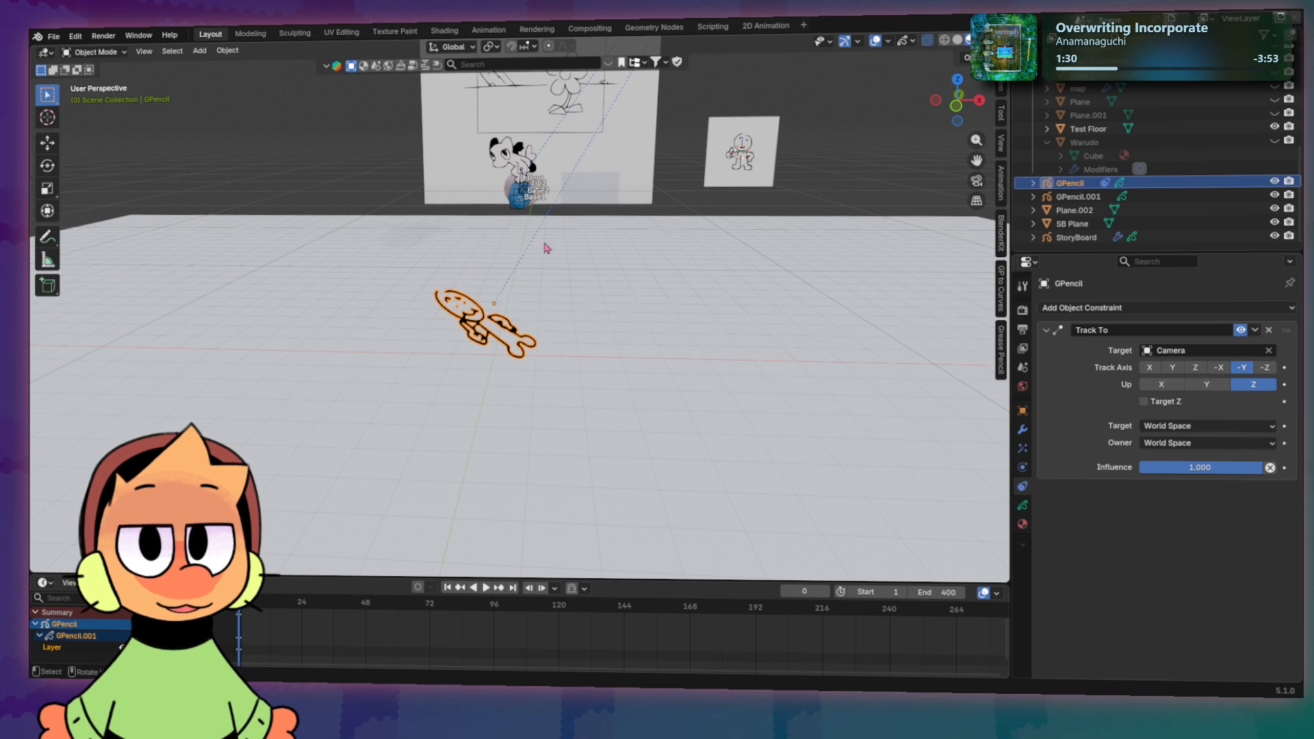
middle_drag(554, 247, 609, 230)
middle_drag(633, 236, 647, 248)
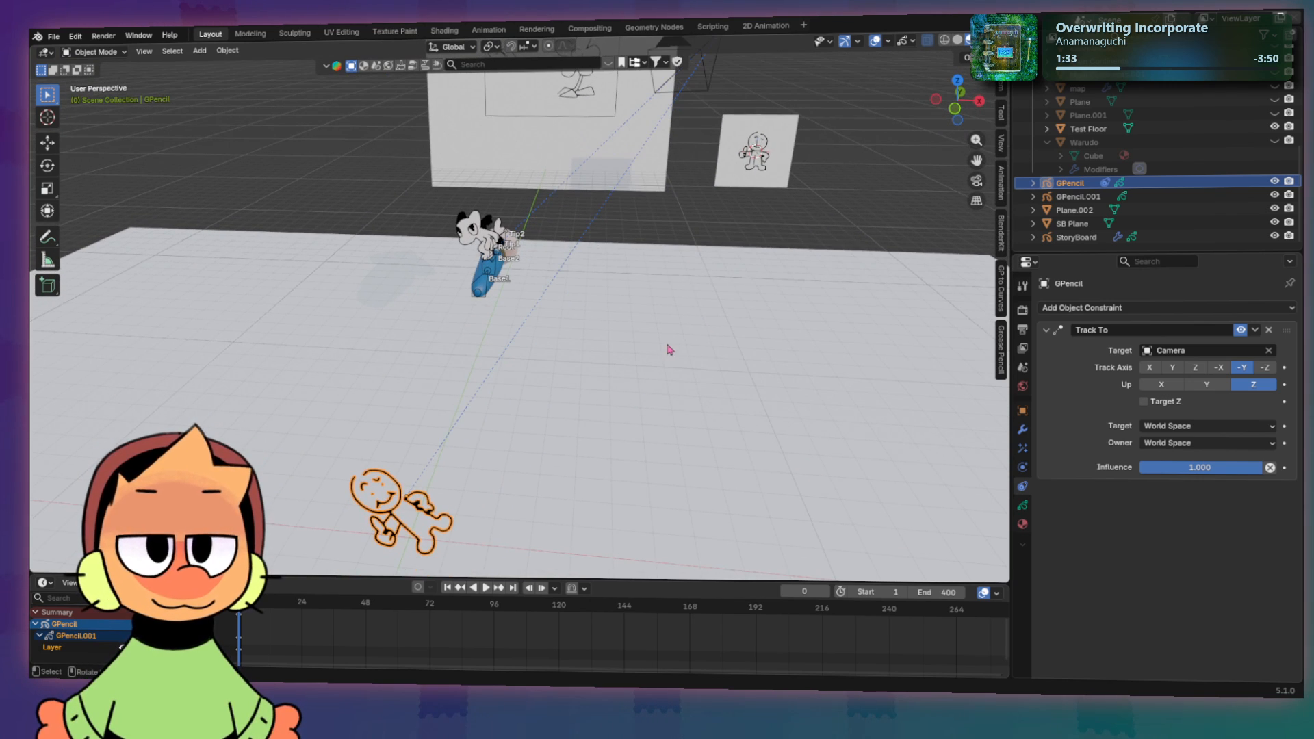
key(KP_0)
middle_drag(783, 278, 432, 291)
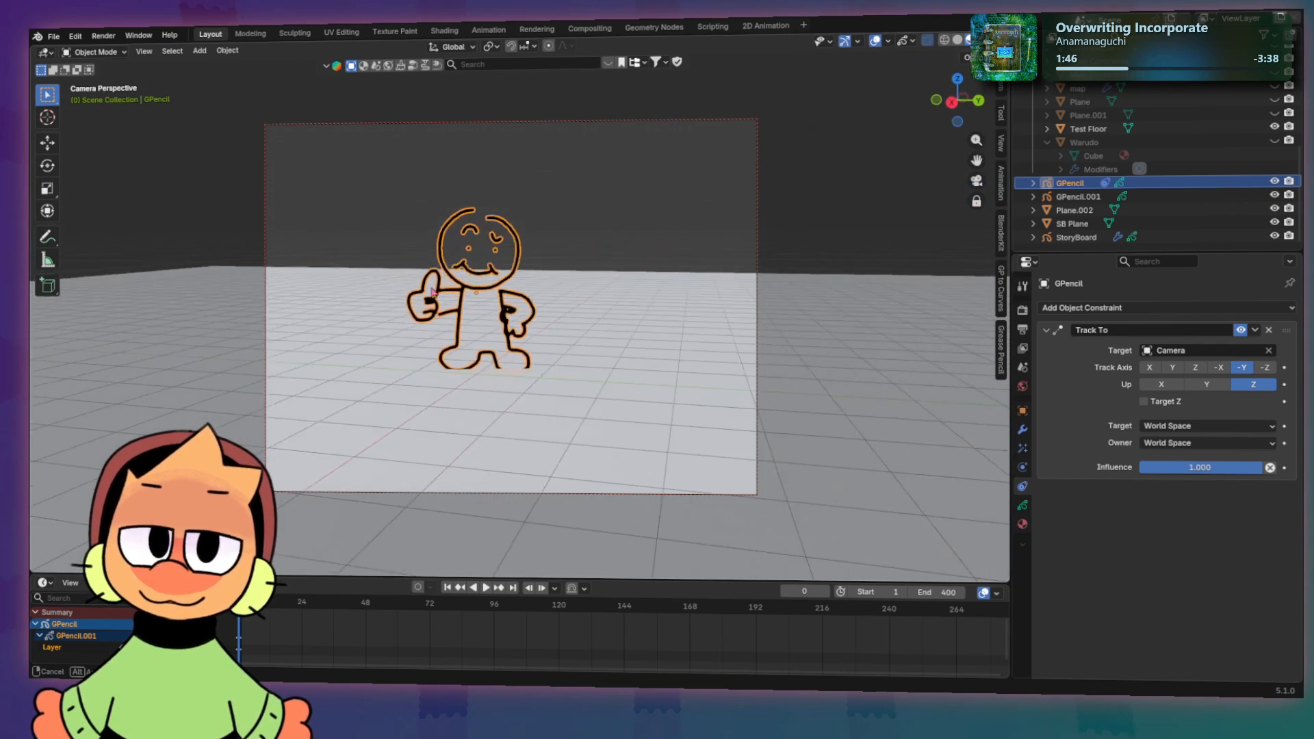
middle_drag(333, 295, 505, 279)
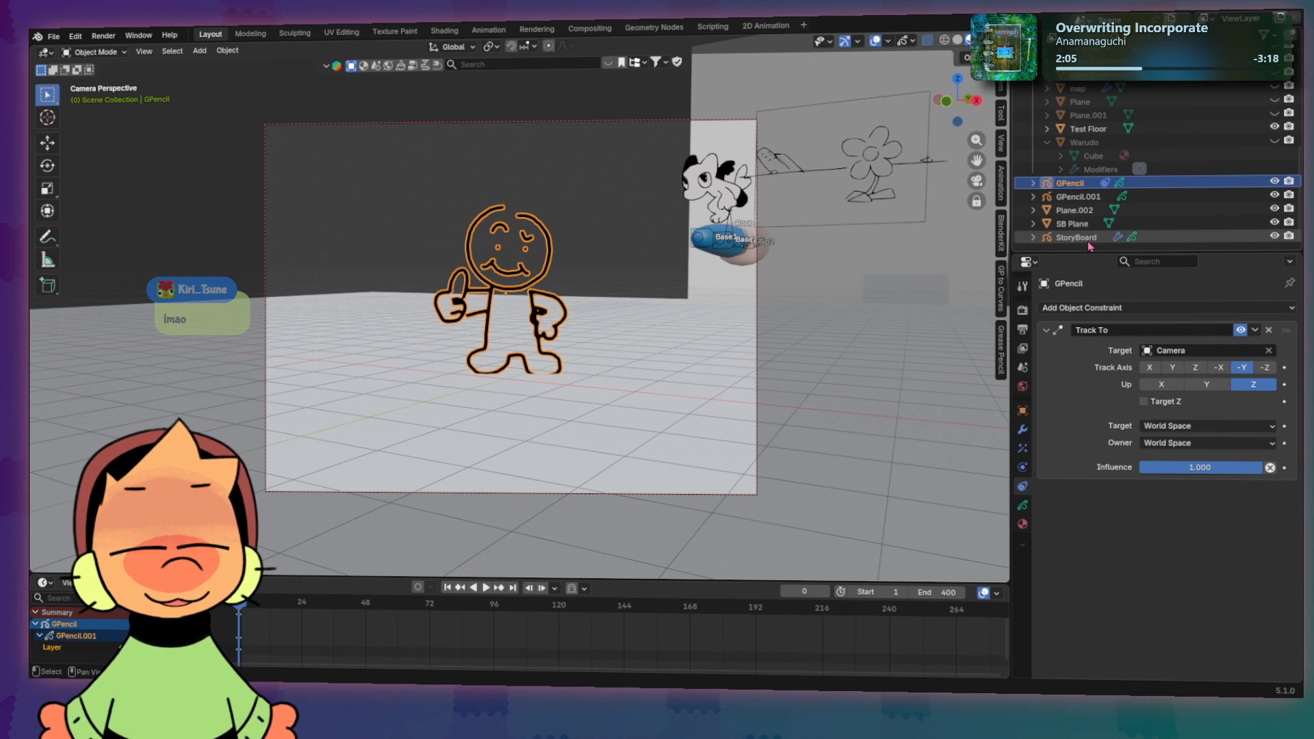
Step: Frame the linked figure copy outside the camera view, select its backing plane and put the plane into Sculpt Mode
click(1067, 197)
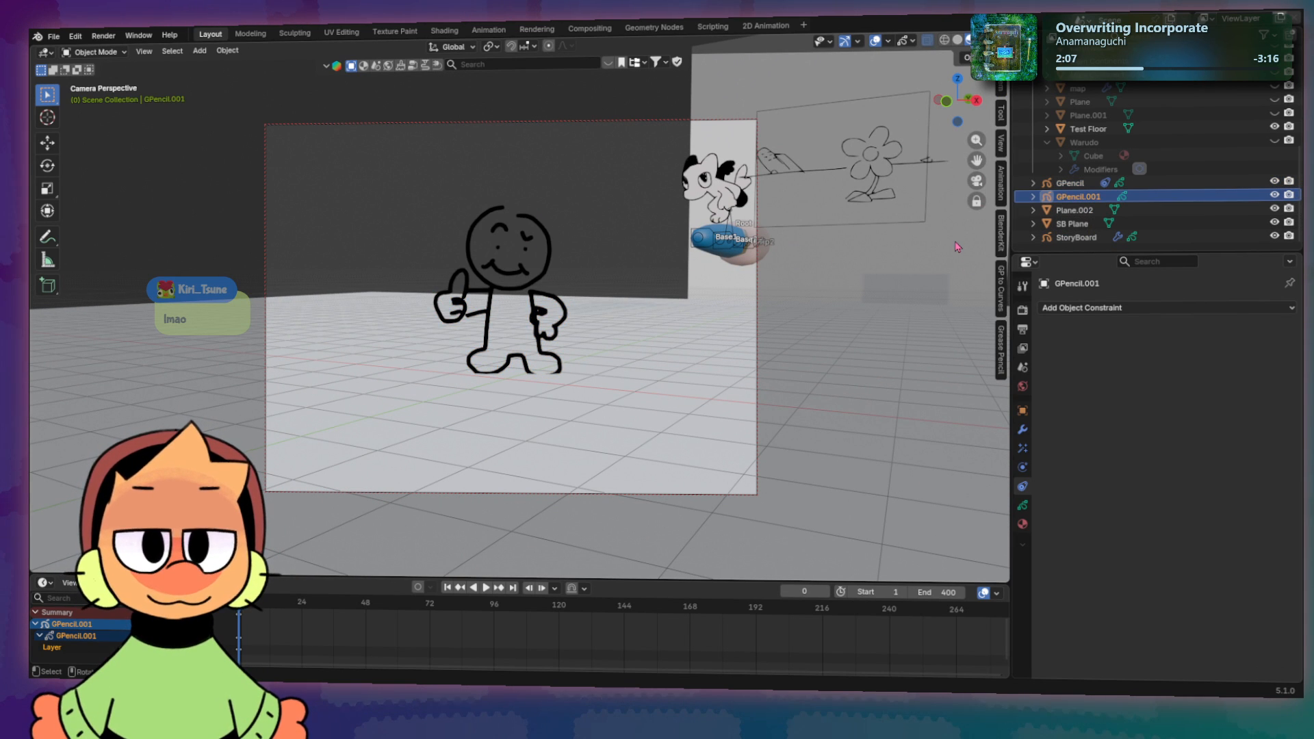
click(979, 180)
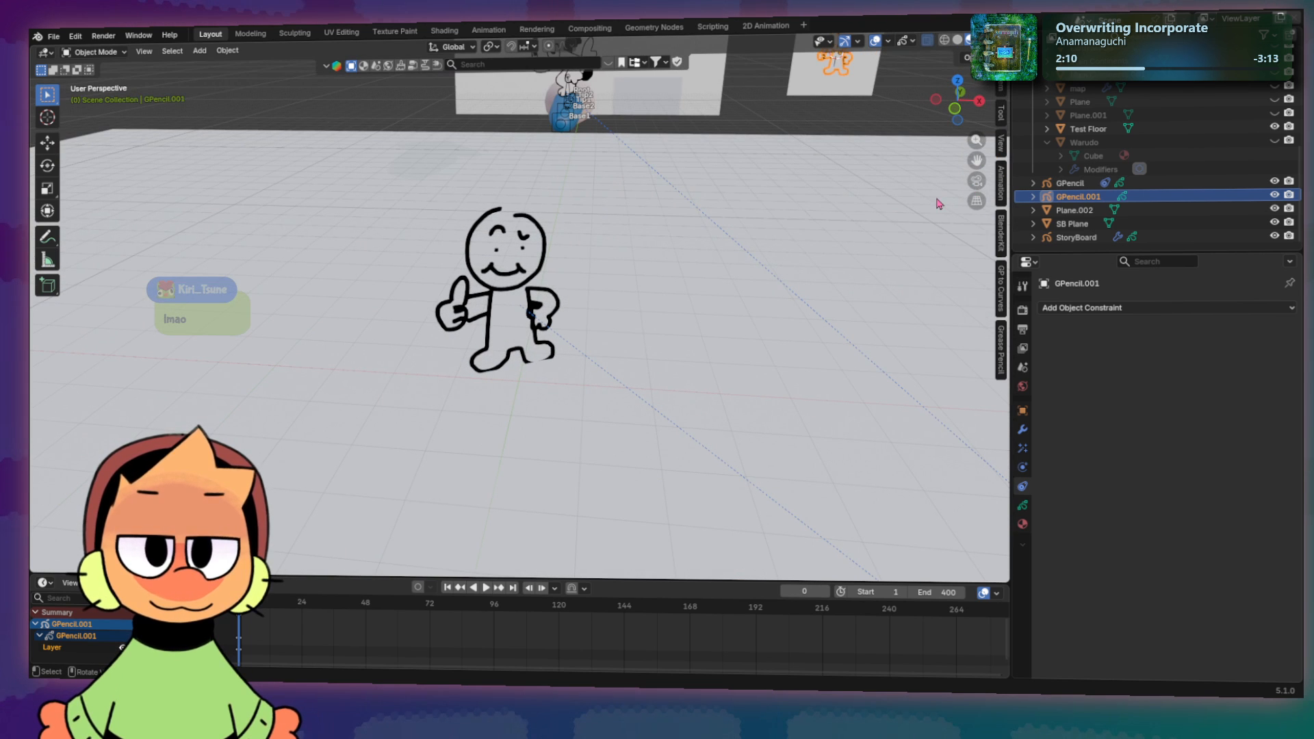
mouse_move(569, 243)
middle_down()
mouse_move(590, 236)
mouse_move(581, 230)
middle_up()
key(KP_Decimal)
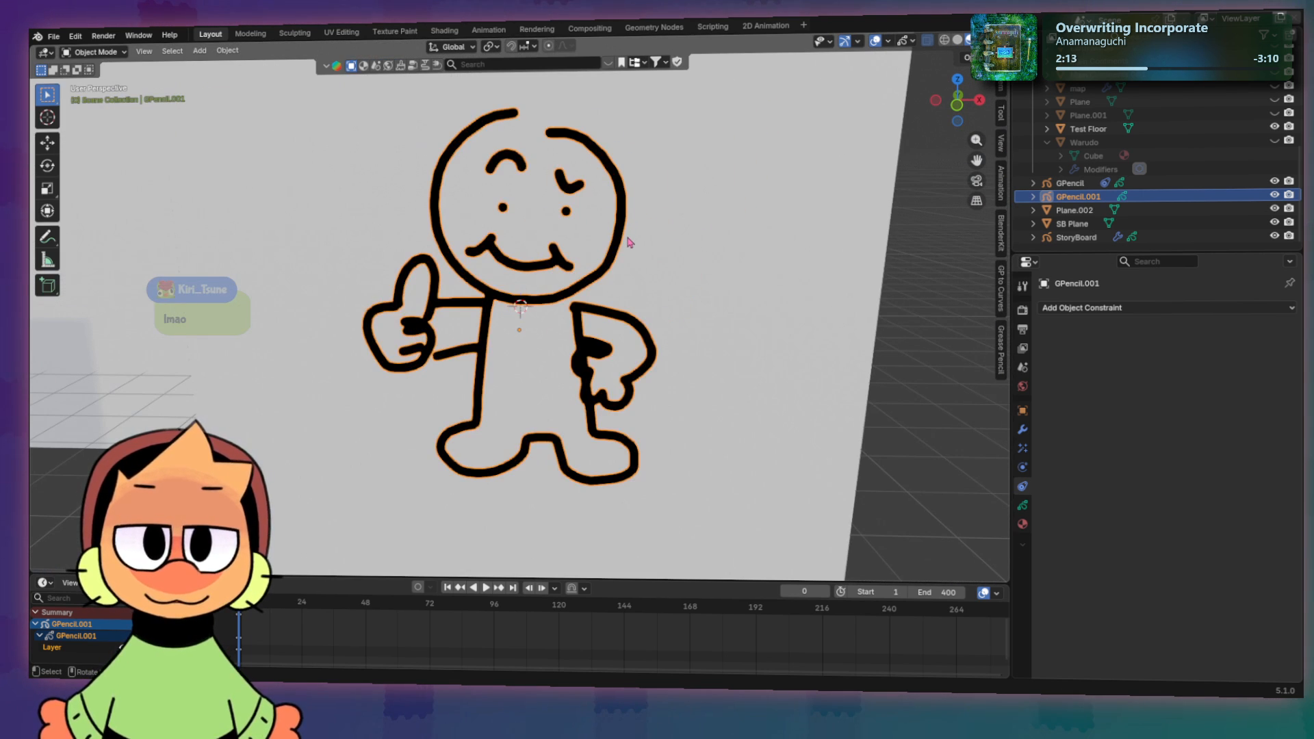
click(667, 259)
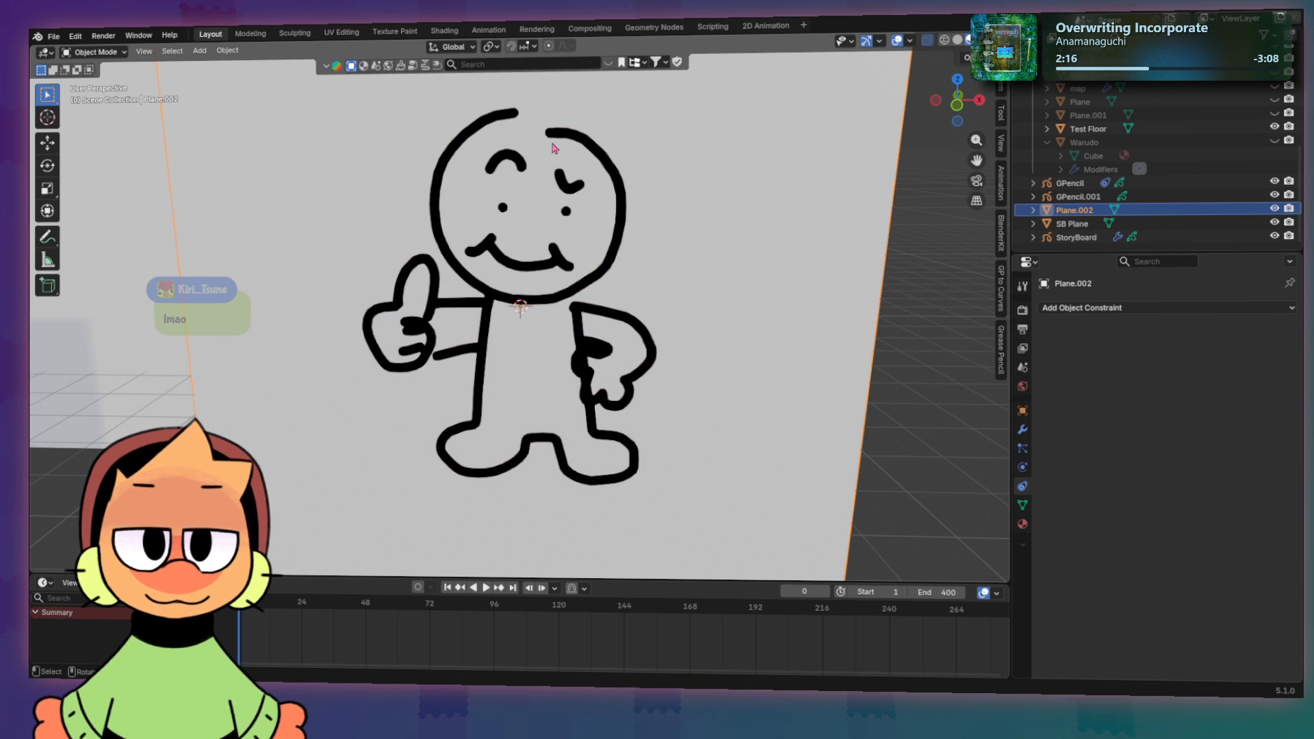
mouse_move(662, 186)
shift+middle_down()
mouse_move(685, 214)
mouse_move(681, 246)
shift+middle_up()
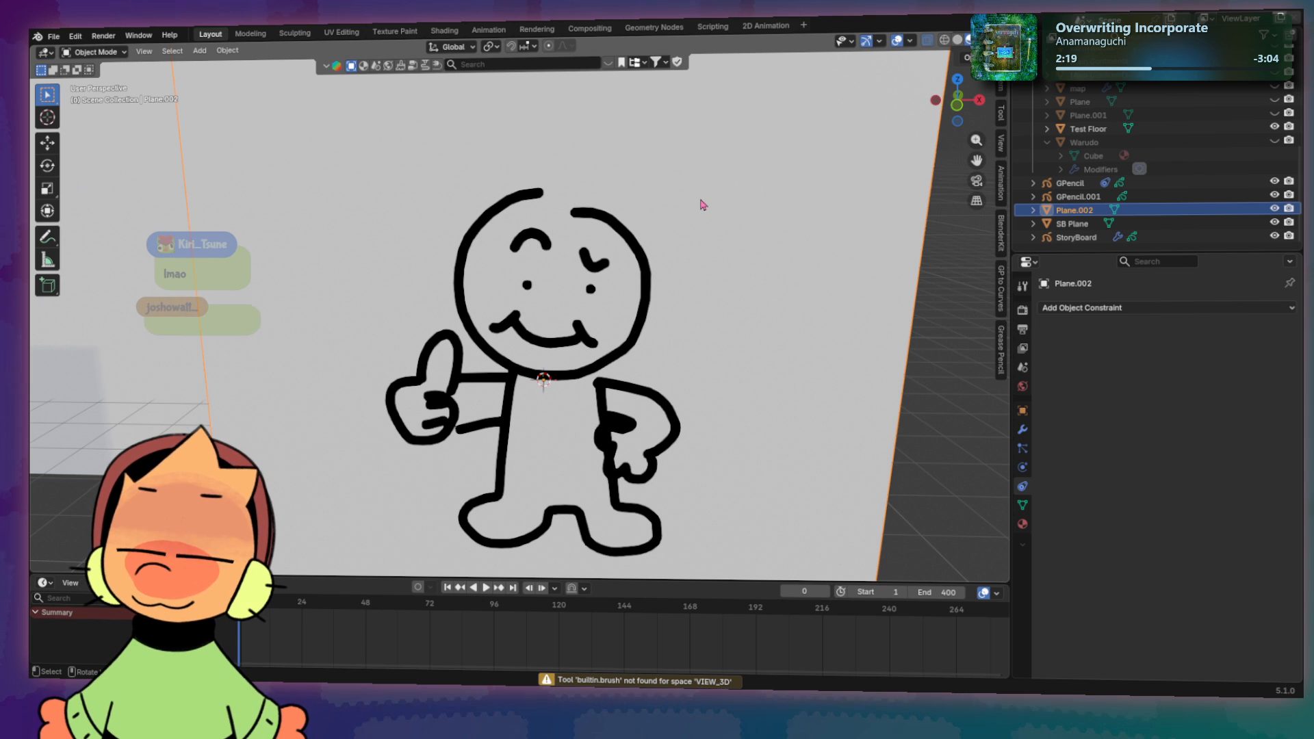
key(ctrl+Tab)
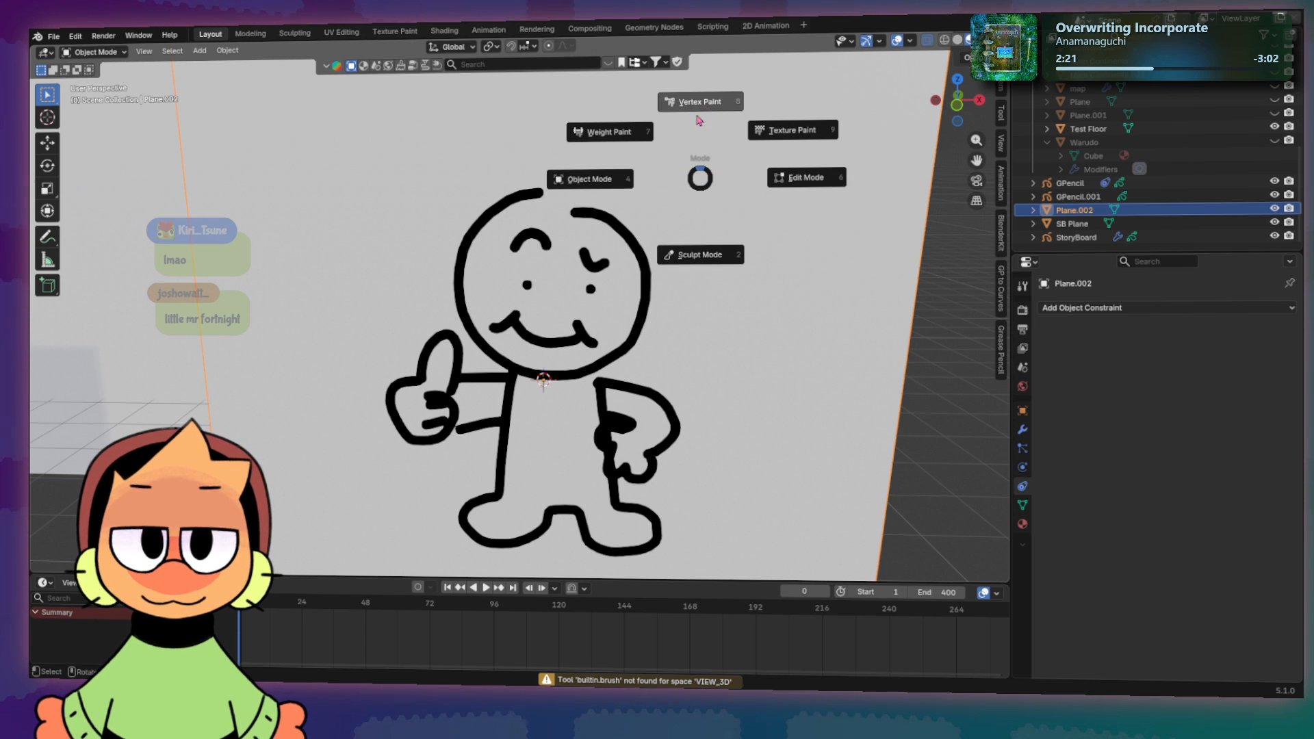
click(705, 253)
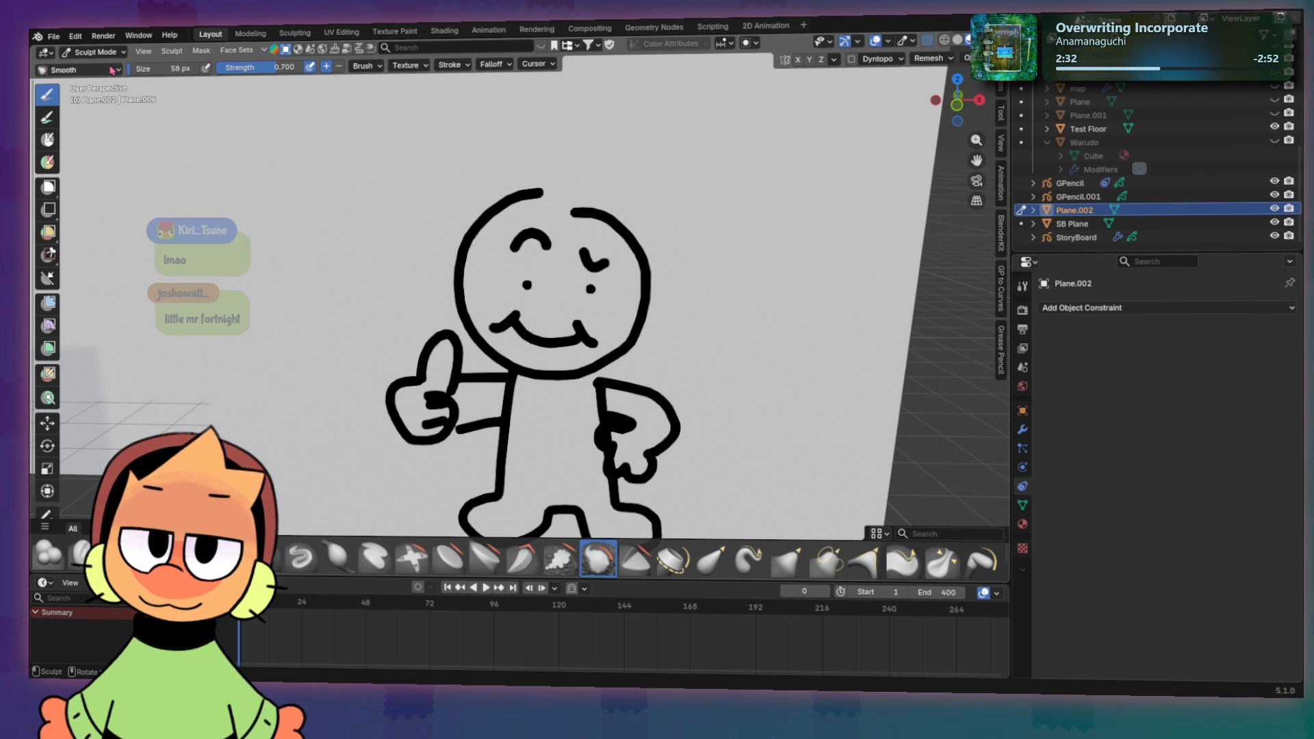
Step: Leave Sculpt Mode on the backing plane, select the linked smiley figure on it and put the figure into Draw Mode
click(96, 52)
click(89, 67)
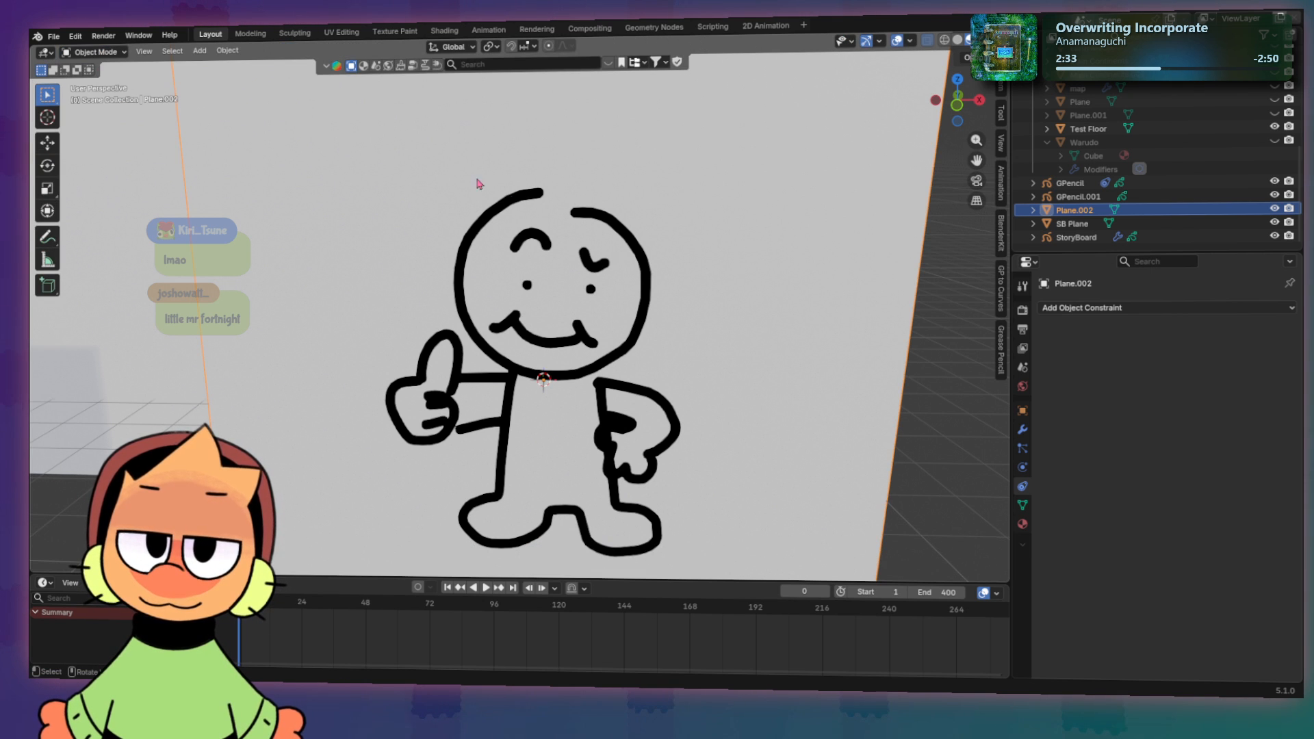
click(579, 218)
key(ctrl+Tab)
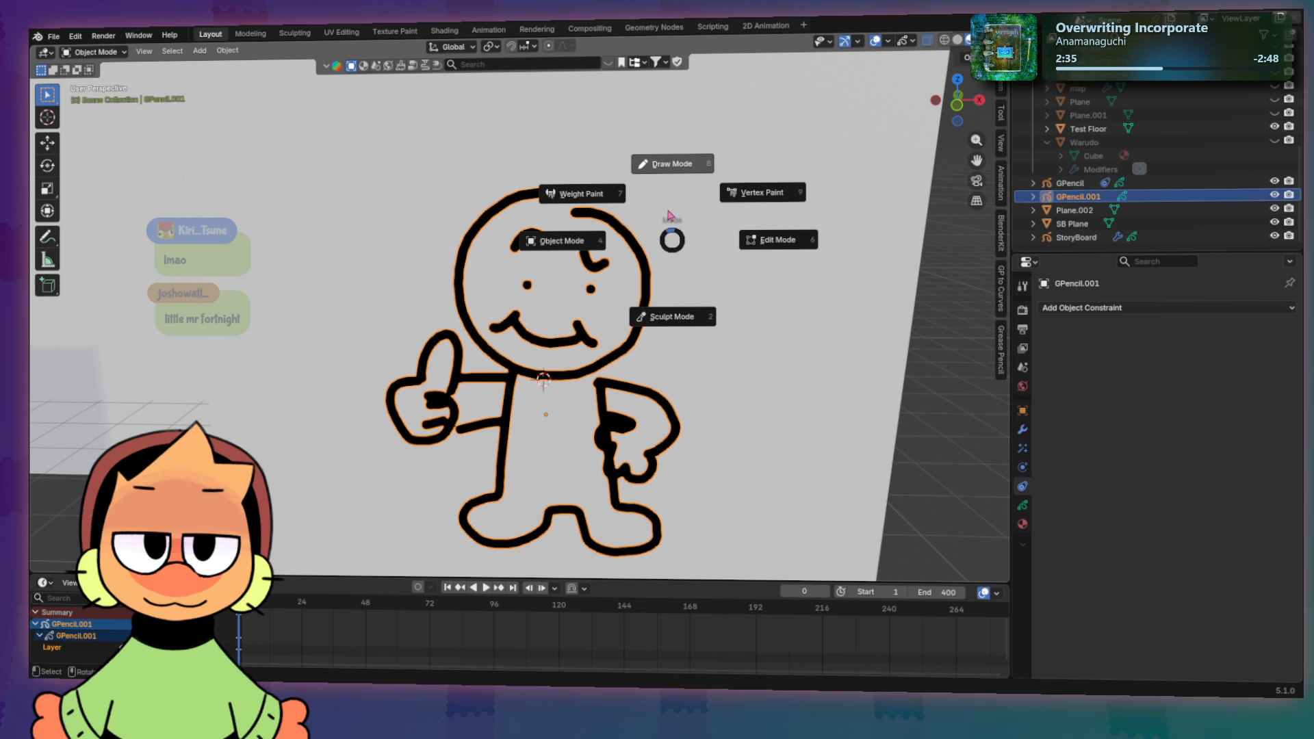
click(674, 165)
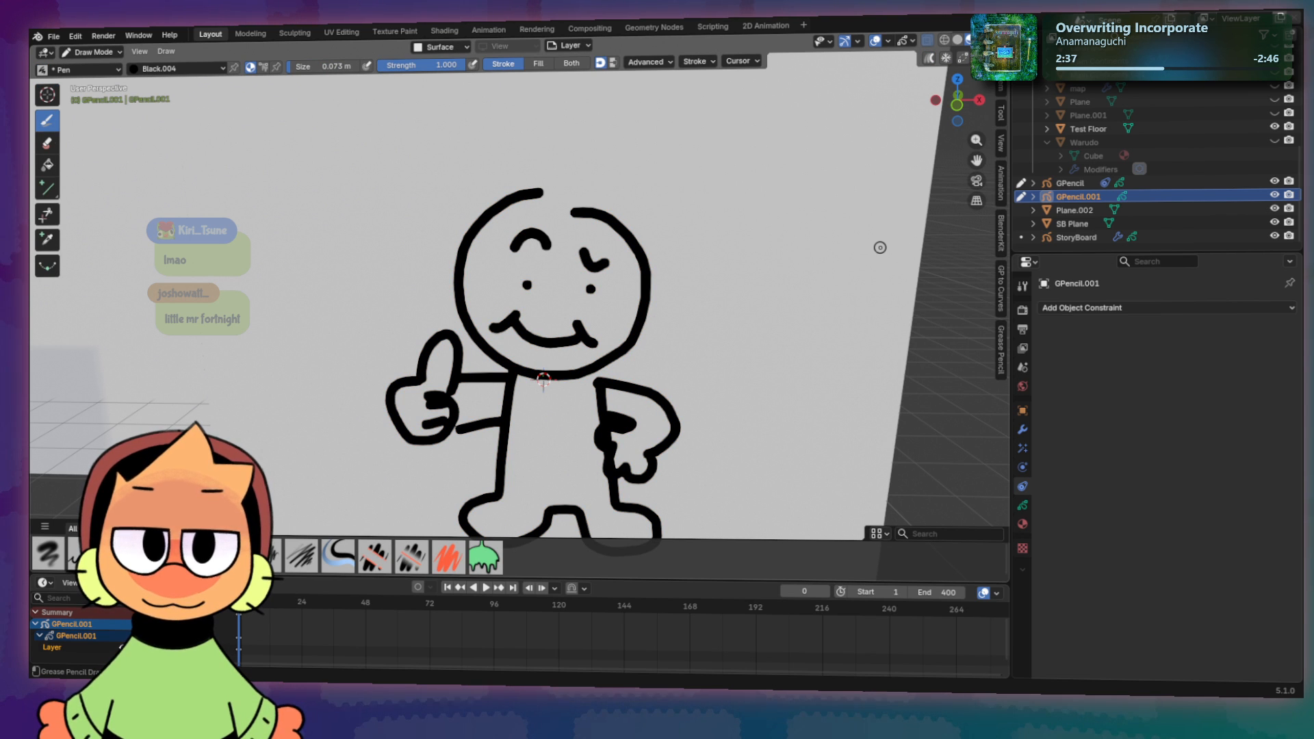
Step: Draw a cap with a rounded crown and a solid black brim on top of the linked figure's head
mouse_move(560, 189)
mouse_down()
mouse_move(631, 193)
mouse_move(625, 215)
mouse_move(632, 205)
mouse_up()
key(ctrl+z)
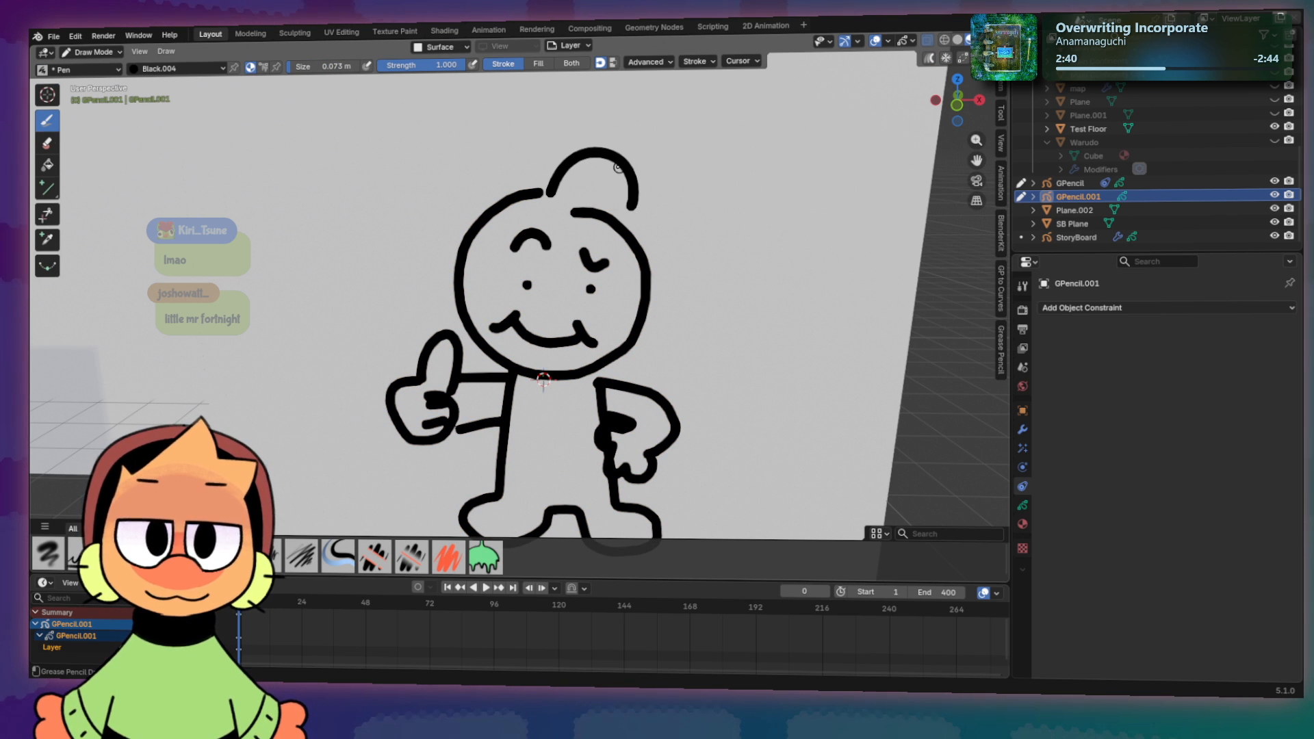
mouse_move(551, 194)
mouse_down()
mouse_move(594, 208)
mouse_move(548, 193)
mouse_move(582, 207)
mouse_up()
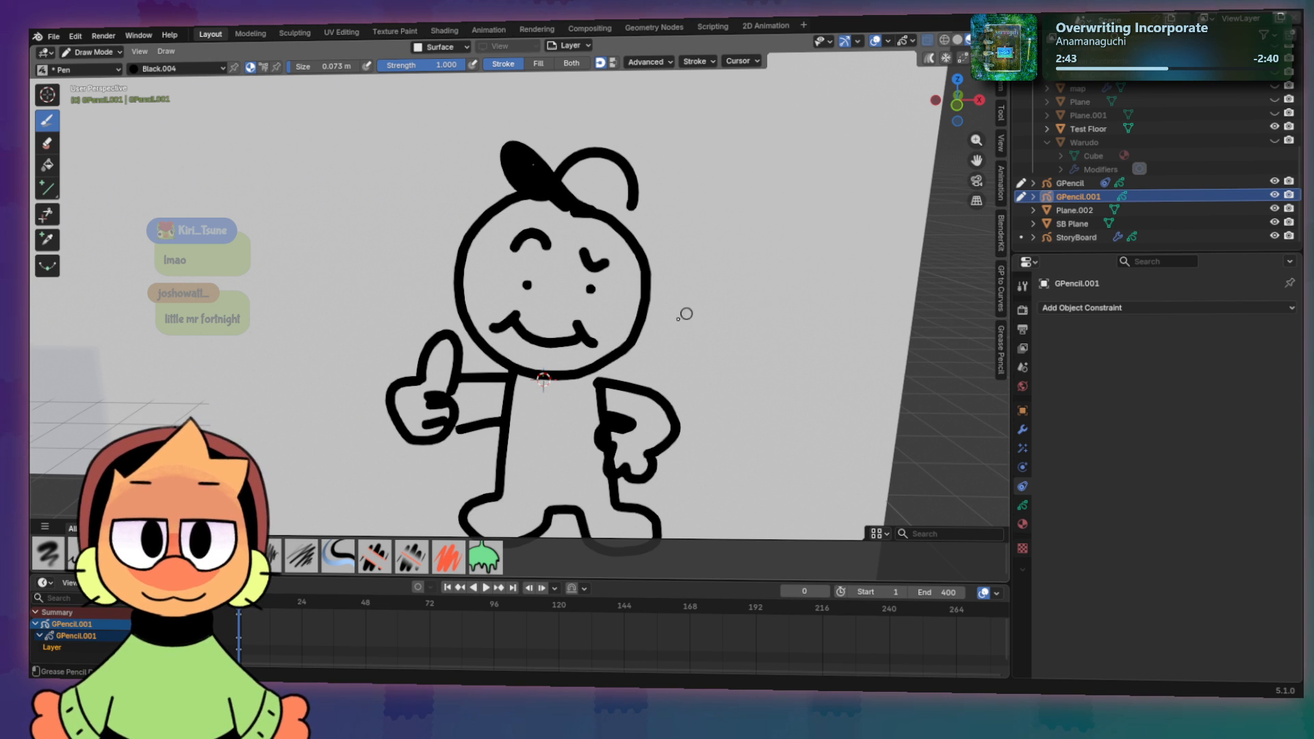
Step: Compare the cap on the linked copy with the original figure standing on the floor near the camera
scroll(674, 322, down, 6)
scroll(528, 429, up, 2)
scroll(507, 439, down, 3)
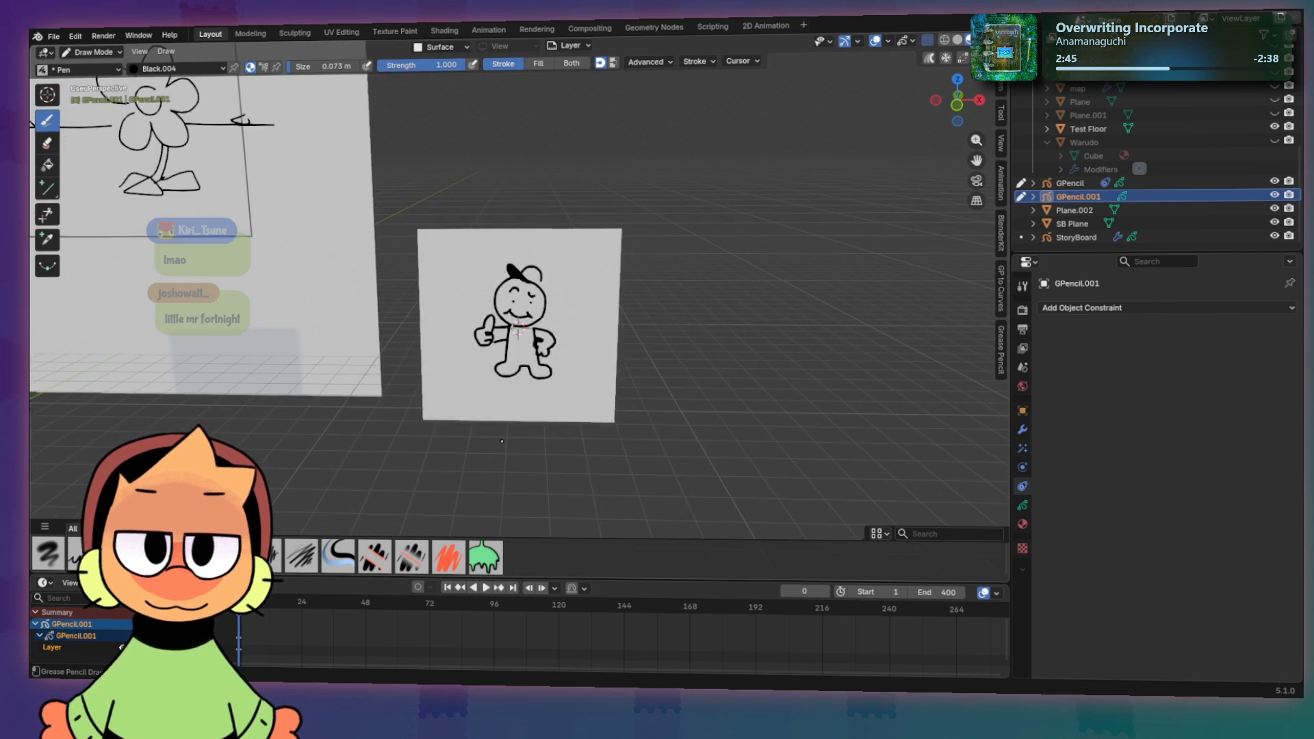
scroll(502, 441, down, 1)
shift+middle_drag(497, 444, 705, 271)
scroll(613, 321, down, 8)
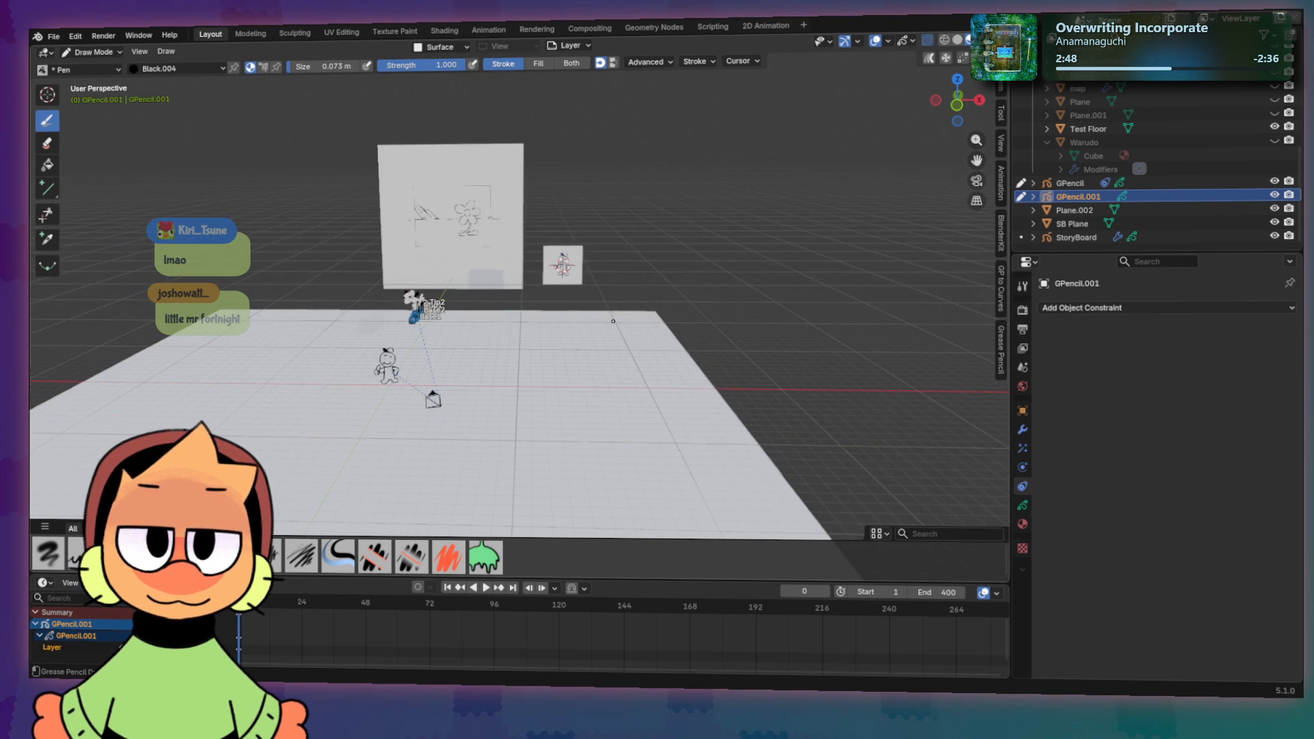
scroll(613, 321, up, 6)
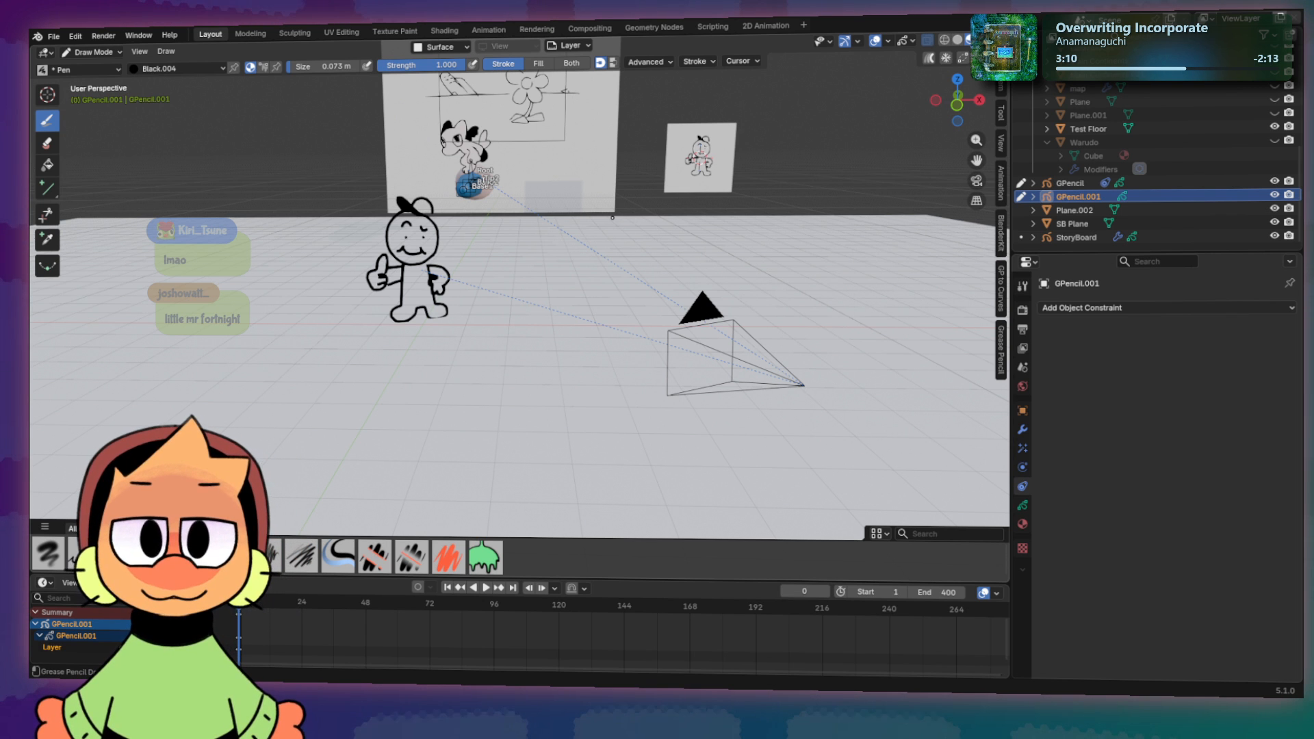
shift+middle_drag(613, 218, 554, 218)
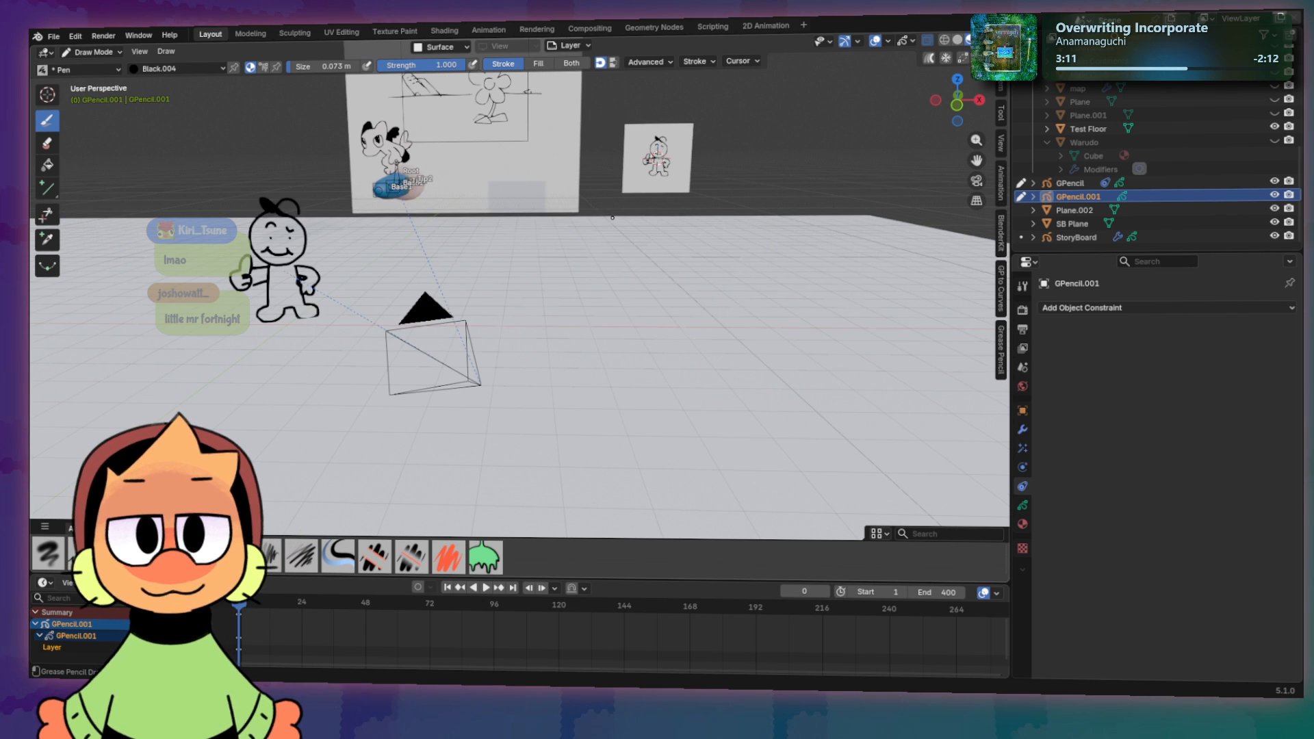
scroll(419, 259, down, 5)
scroll(477, 215, up, 5)
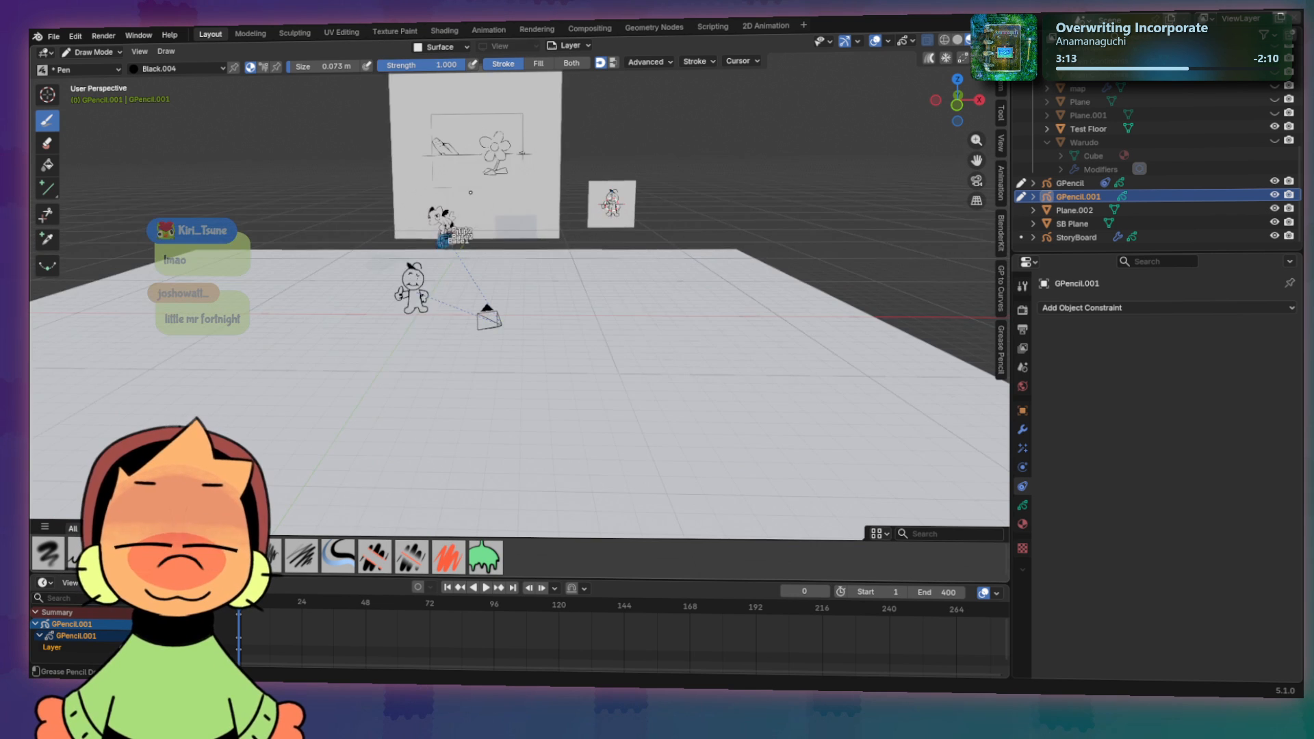
mouse_move(505, 199)
middle_down()
mouse_move(545, 195)
mouse_move(514, 205)
middle_up()
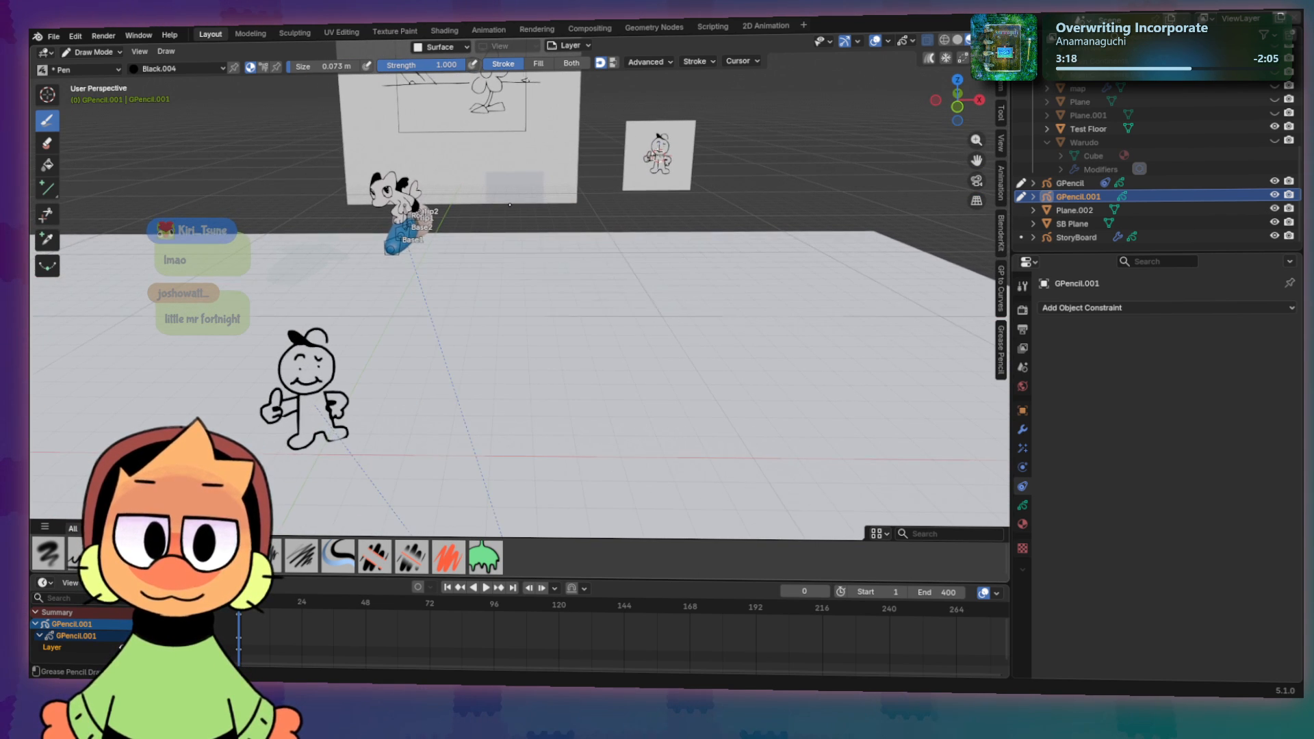
scroll(507, 223, down, 6)
scroll(494, 301, up, 4)
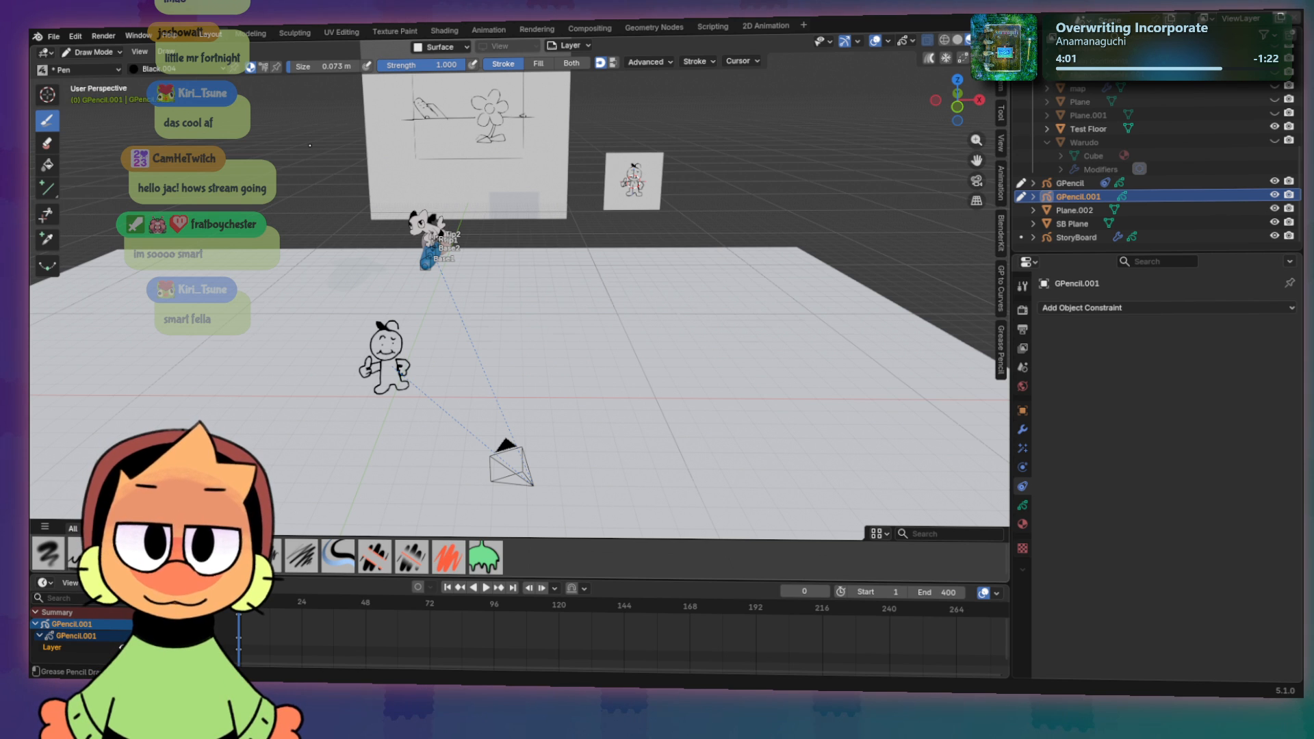
Step: Return to Object Mode and select the large storyboard plane behind the floor
key(Tab)
key(Tab)
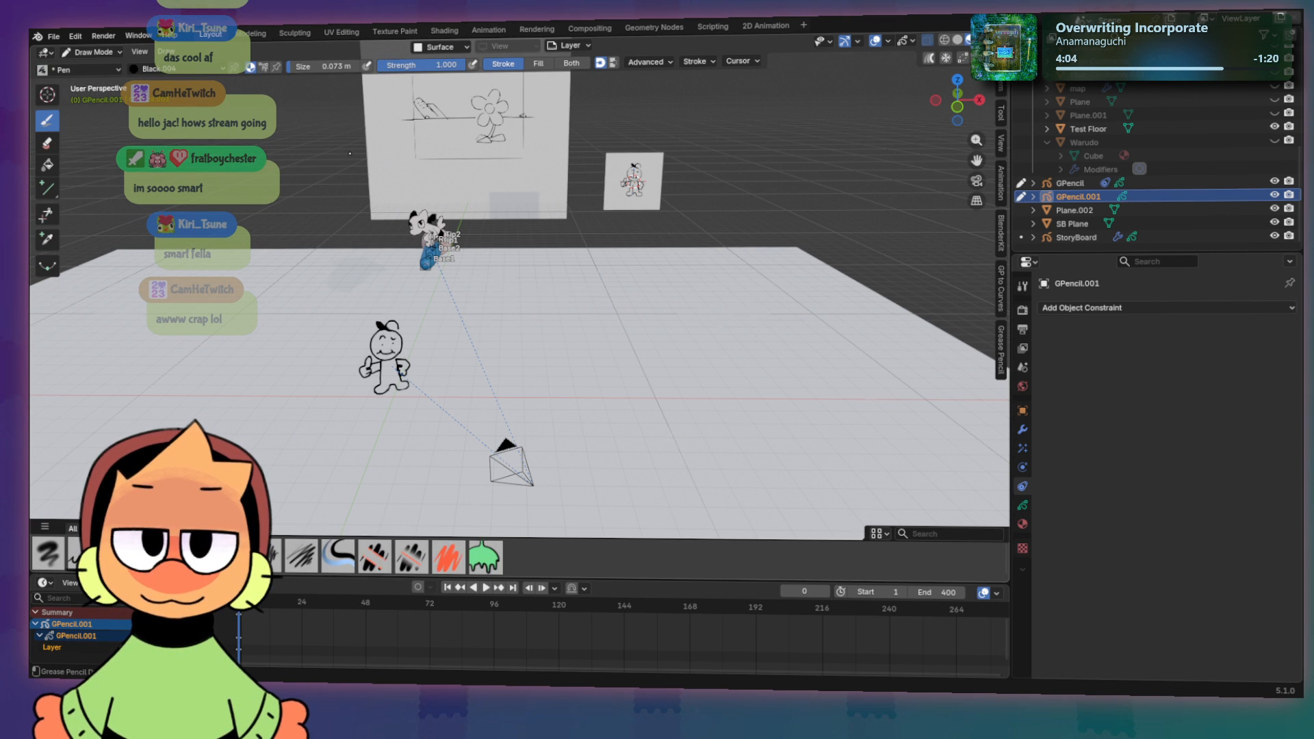
key(Tab)
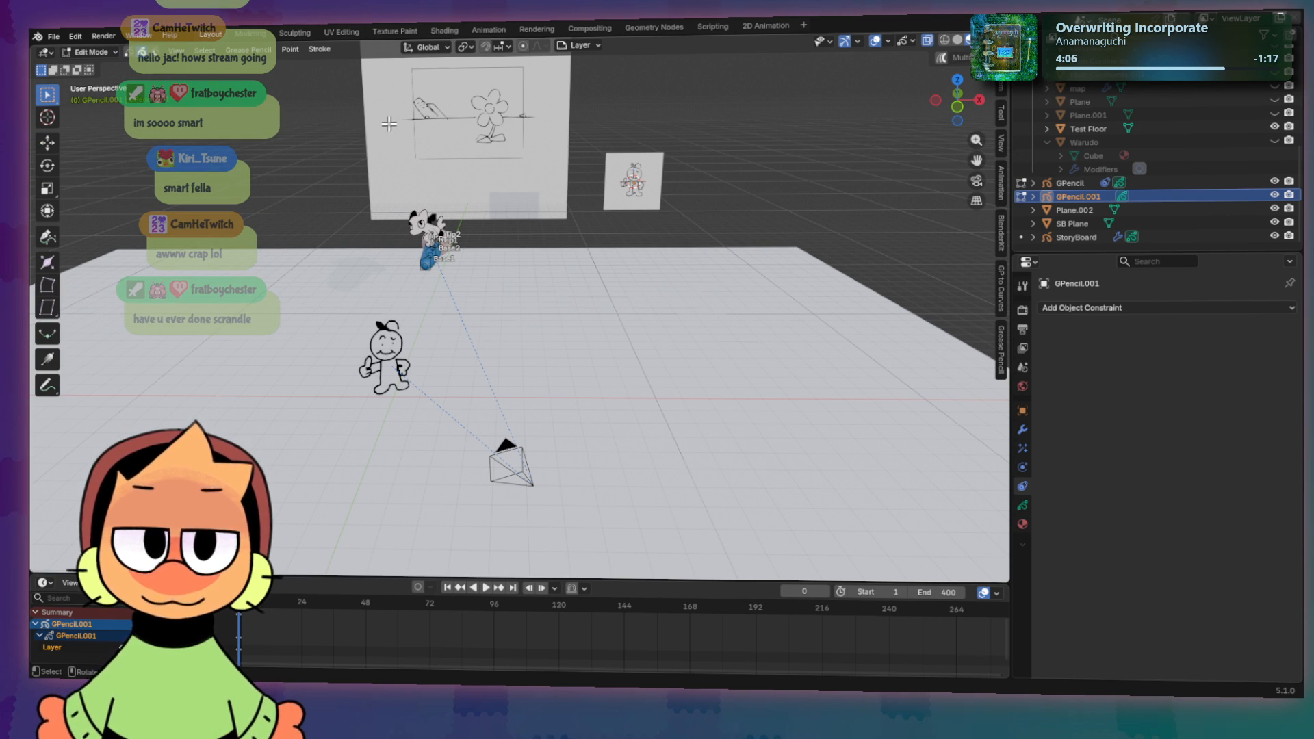
key(ctrl+Tab)
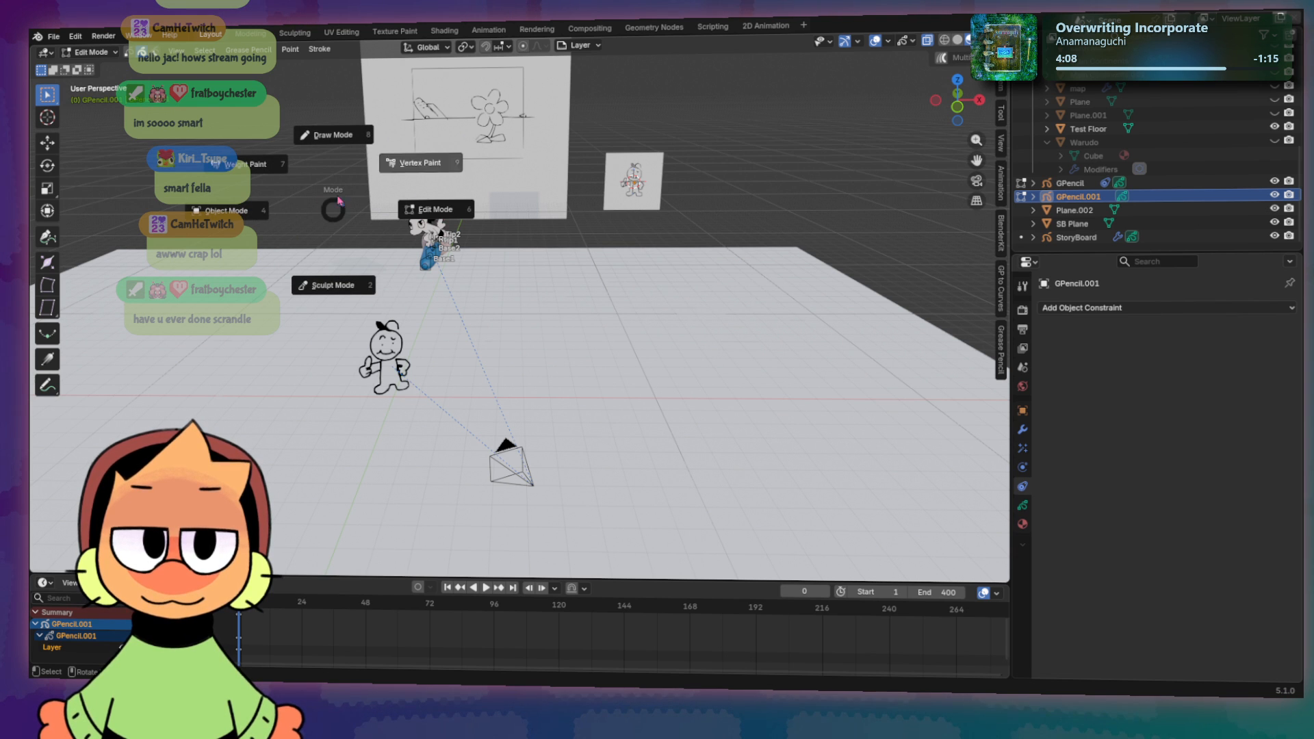
click(429, 172)
click(421, 179)
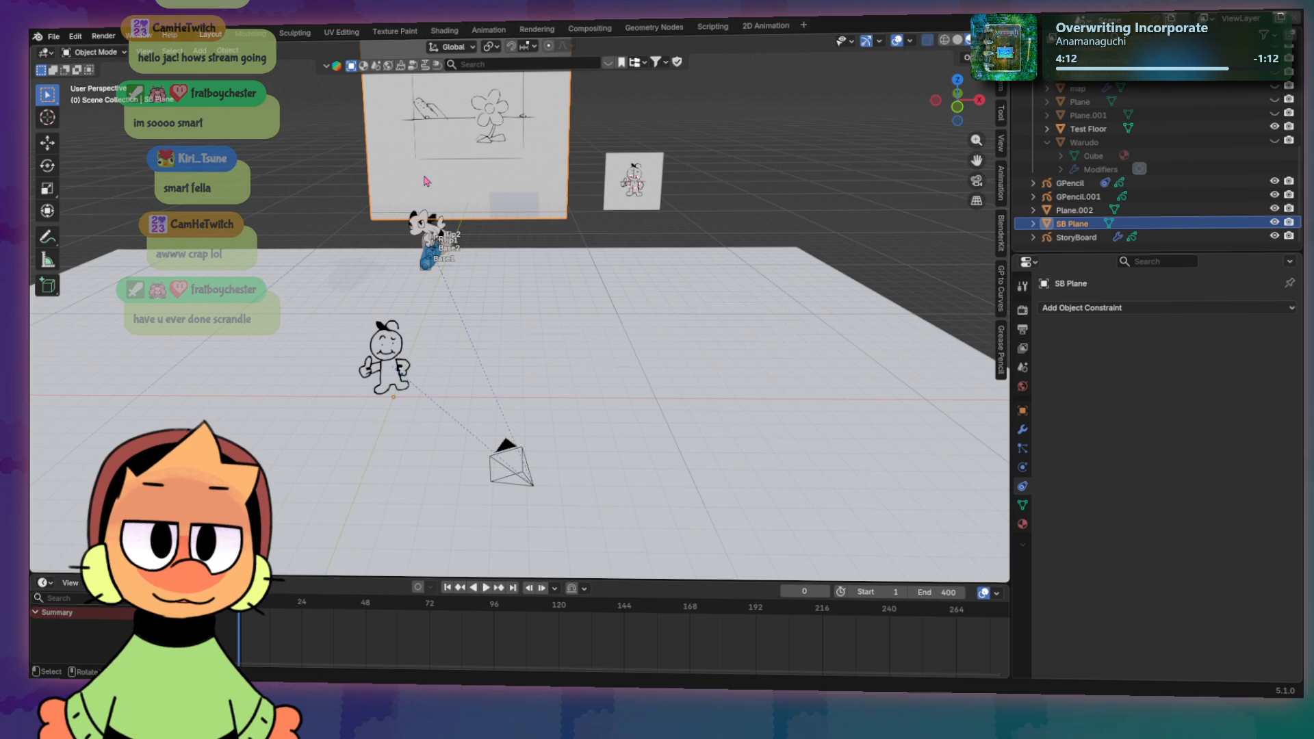
Step: Play the storyboard drawings from the front, return to frame 0 and examine both drawing planes from the side
key(KP_Decimal)
key(KP_1)
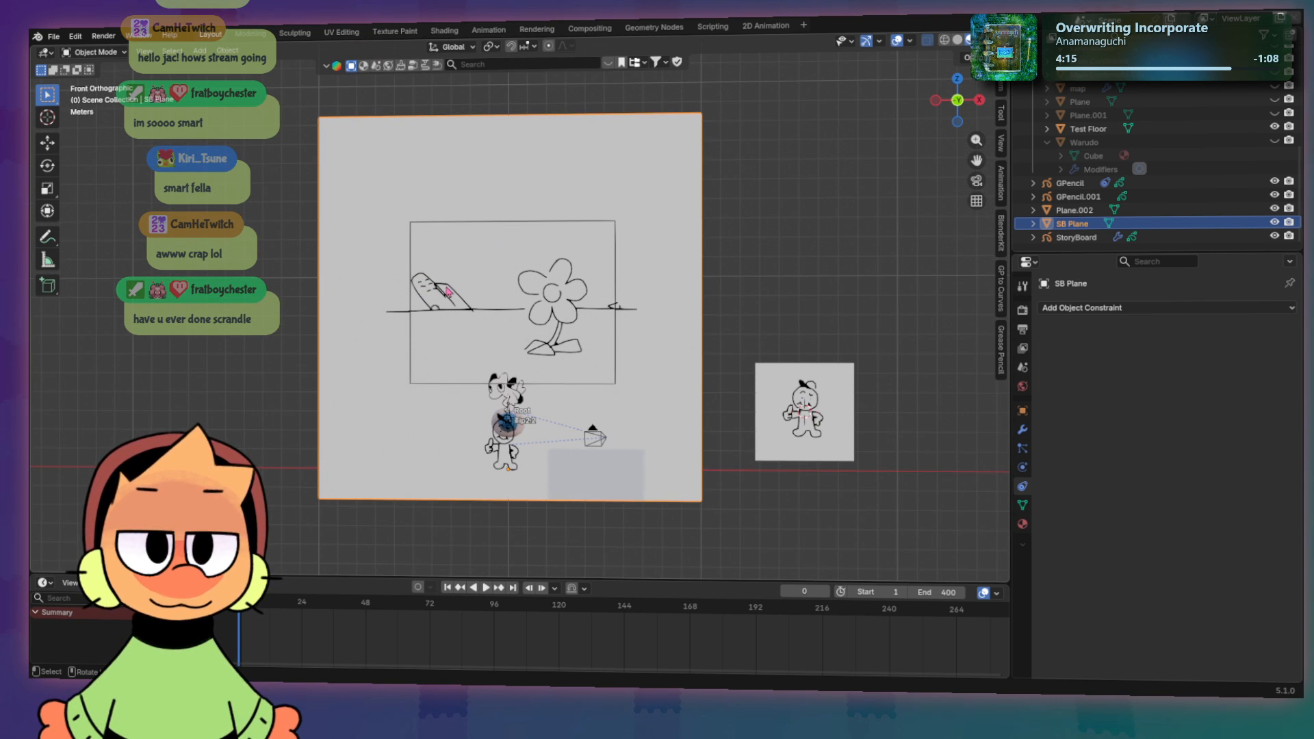
middle_drag(449, 291, 451, 303)
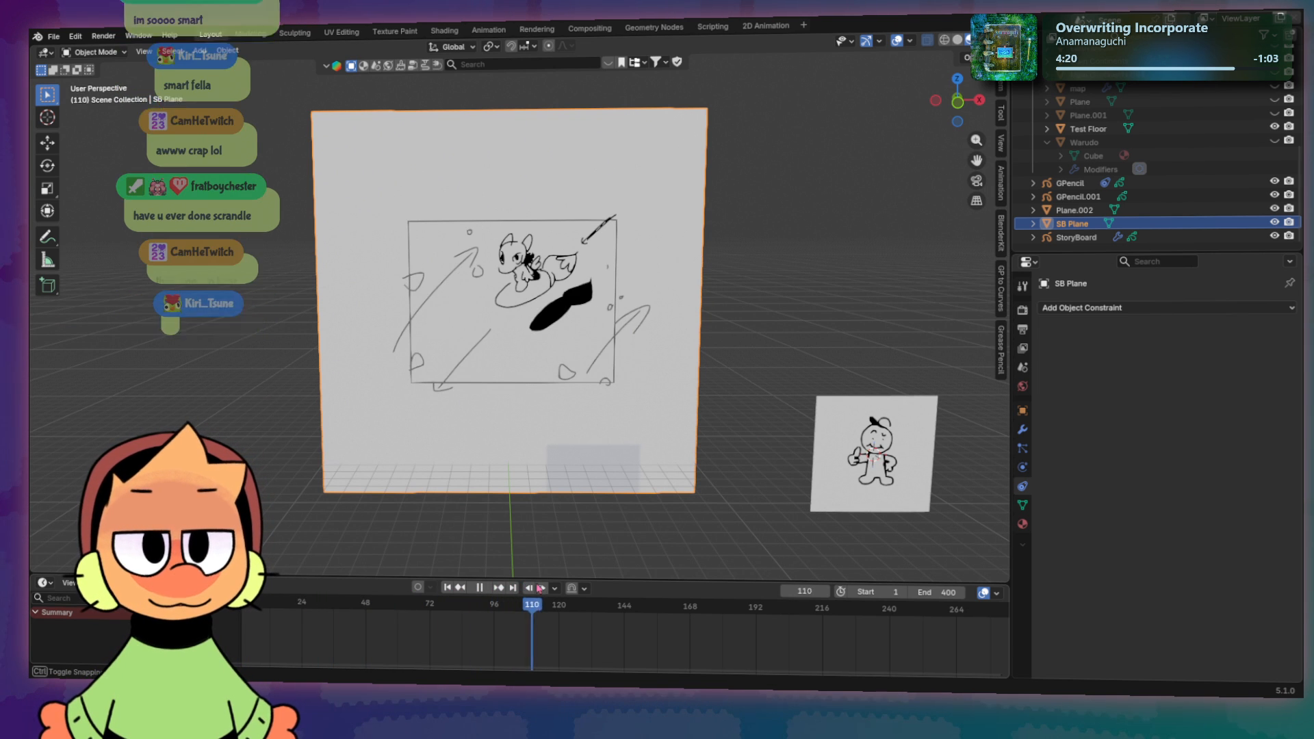
mouse_move(569, 603)
mouse_down()
mouse_move(355, 597)
mouse_move(1005, 585)
mouse_move(237, 594)
mouse_up()
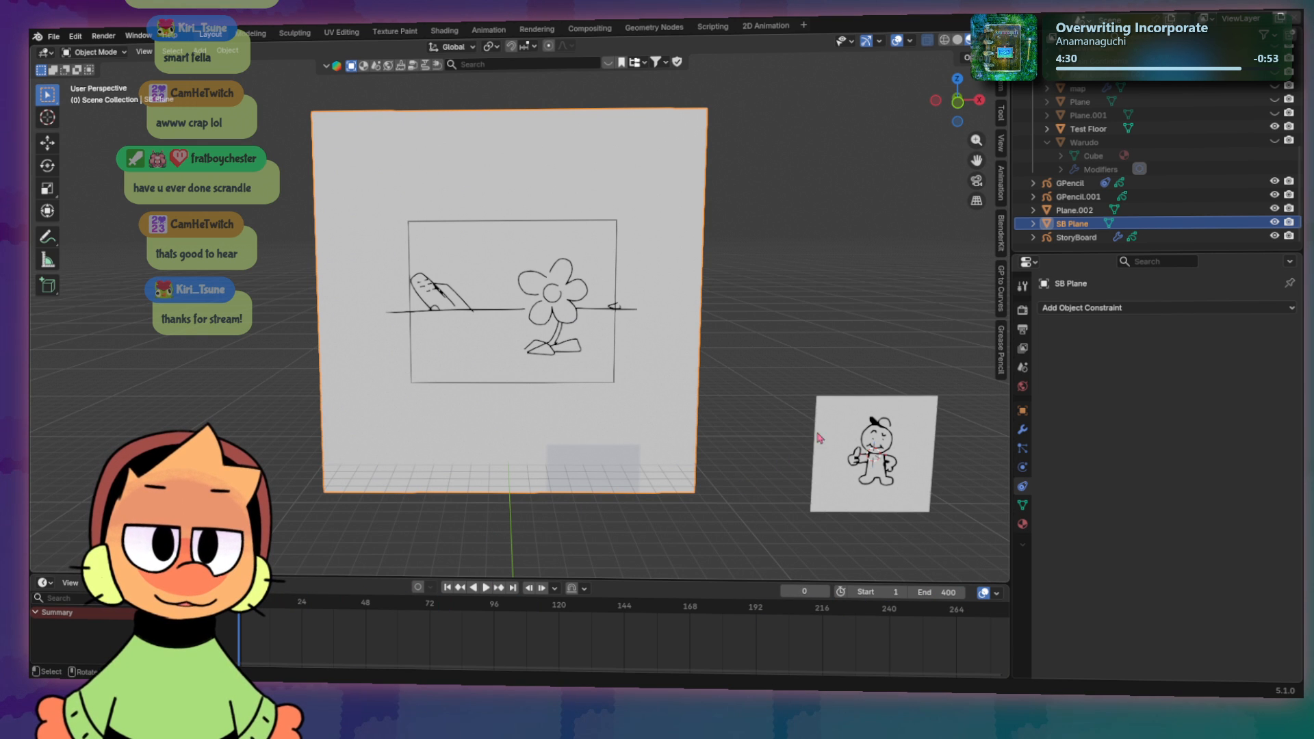
middle_drag(820, 438, 694, 407)
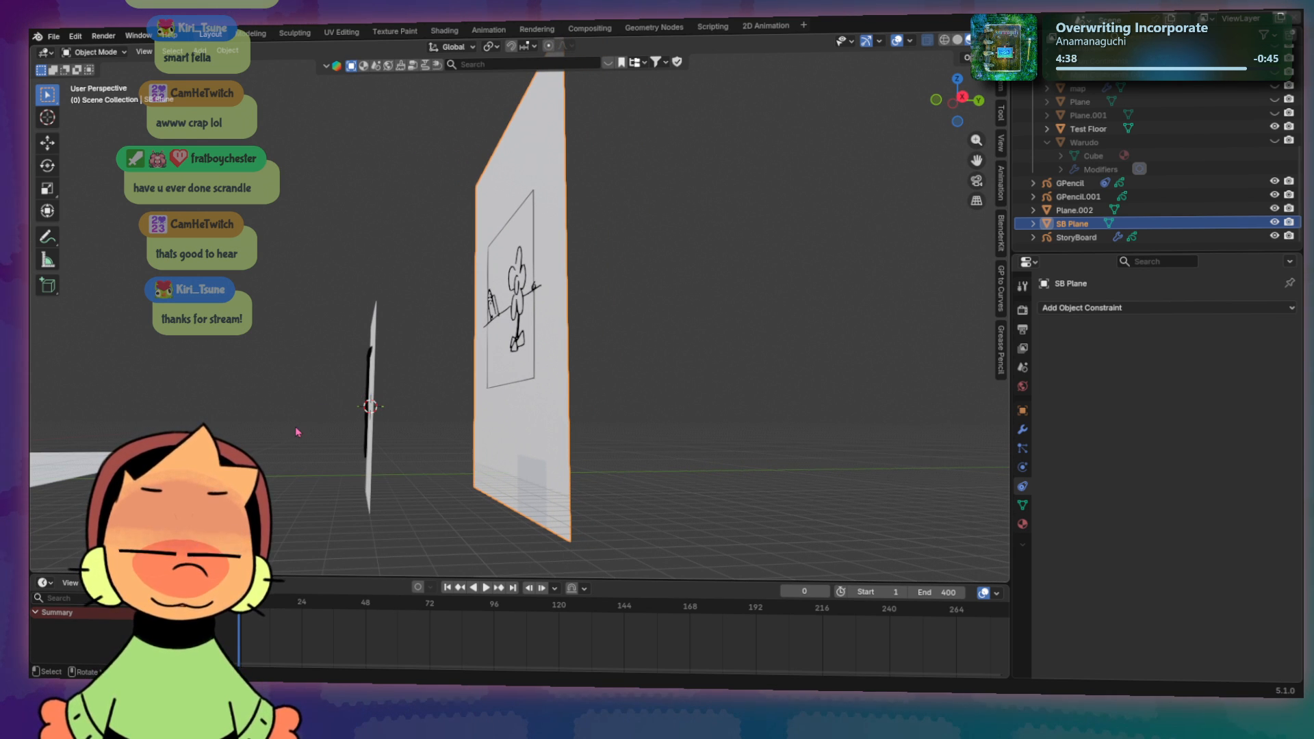
scroll(255, 437, up, 1)
scroll(255, 438, up, 1)
middle_drag(254, 438, 299, 425)
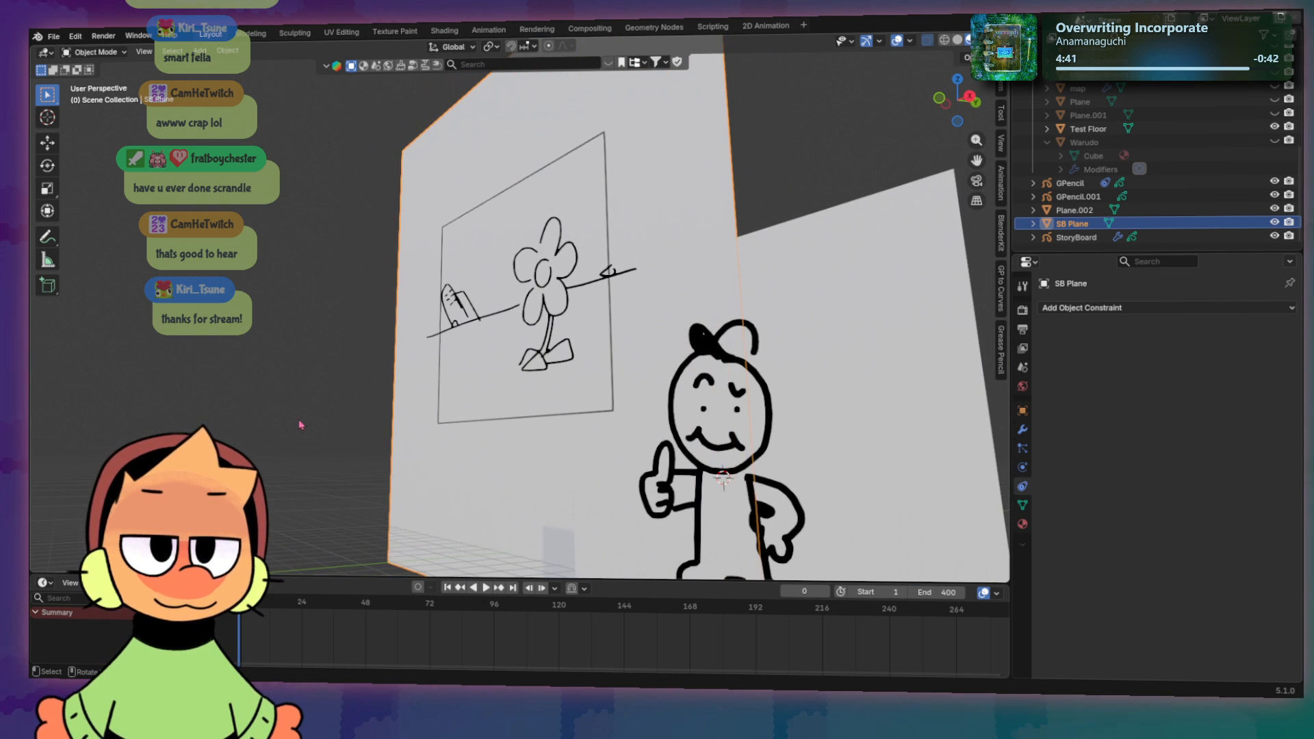
Step: Select the linked figure on its small backing plane and put it into Draw Mode
middle_drag(639, 381, 562, 338)
click(712, 412)
mouse_move(567, 394)
middle_down()
mouse_move(561, 358)
mouse_move(30, 446)
mouse_move(430, 259)
mouse_move(534, 259)
mouse_move(361, 251)
mouse_move(406, 240)
middle_up()
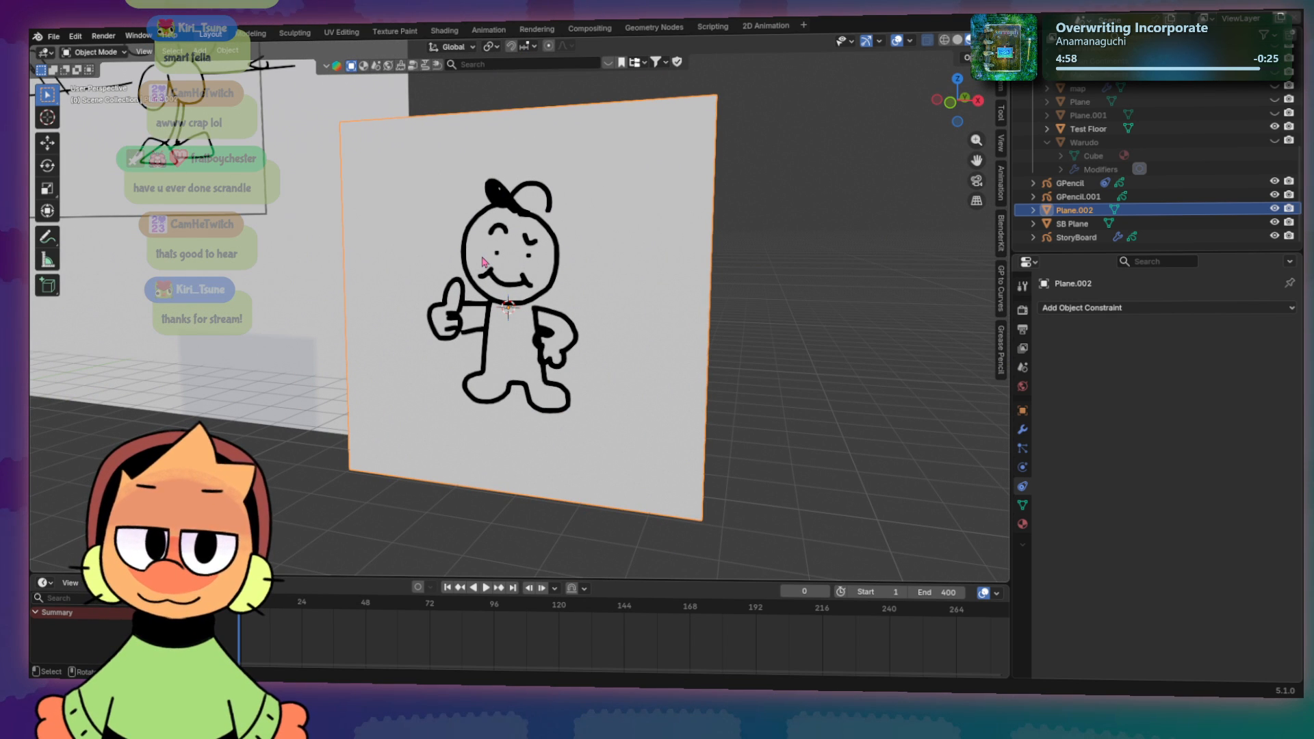
click(524, 287)
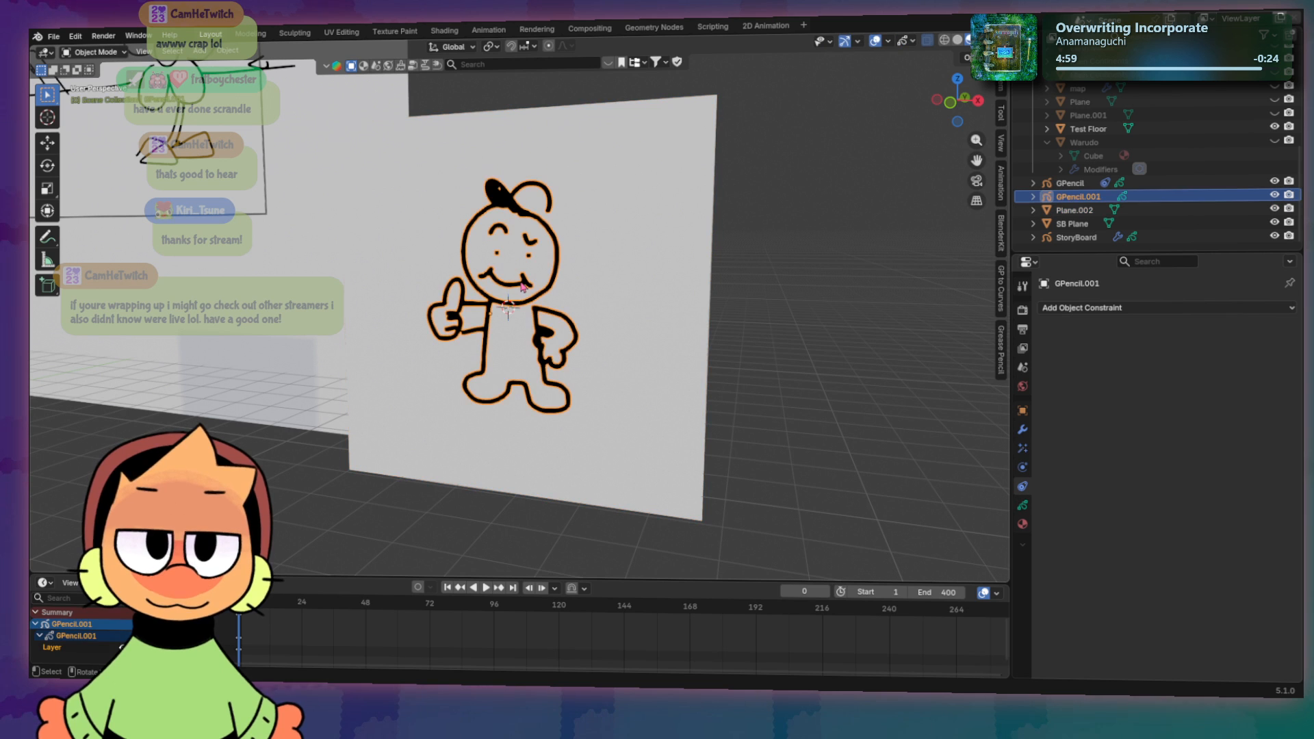
key(ctrl+Tab)
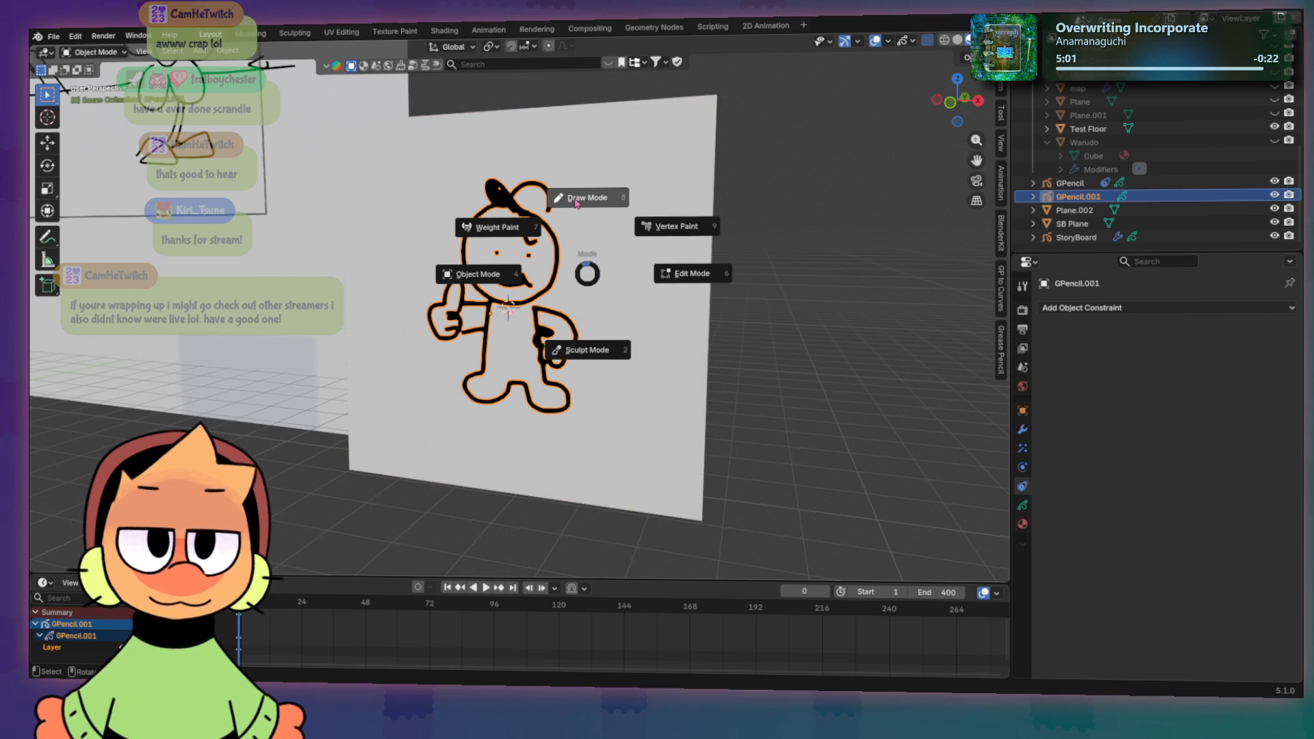
click(572, 199)
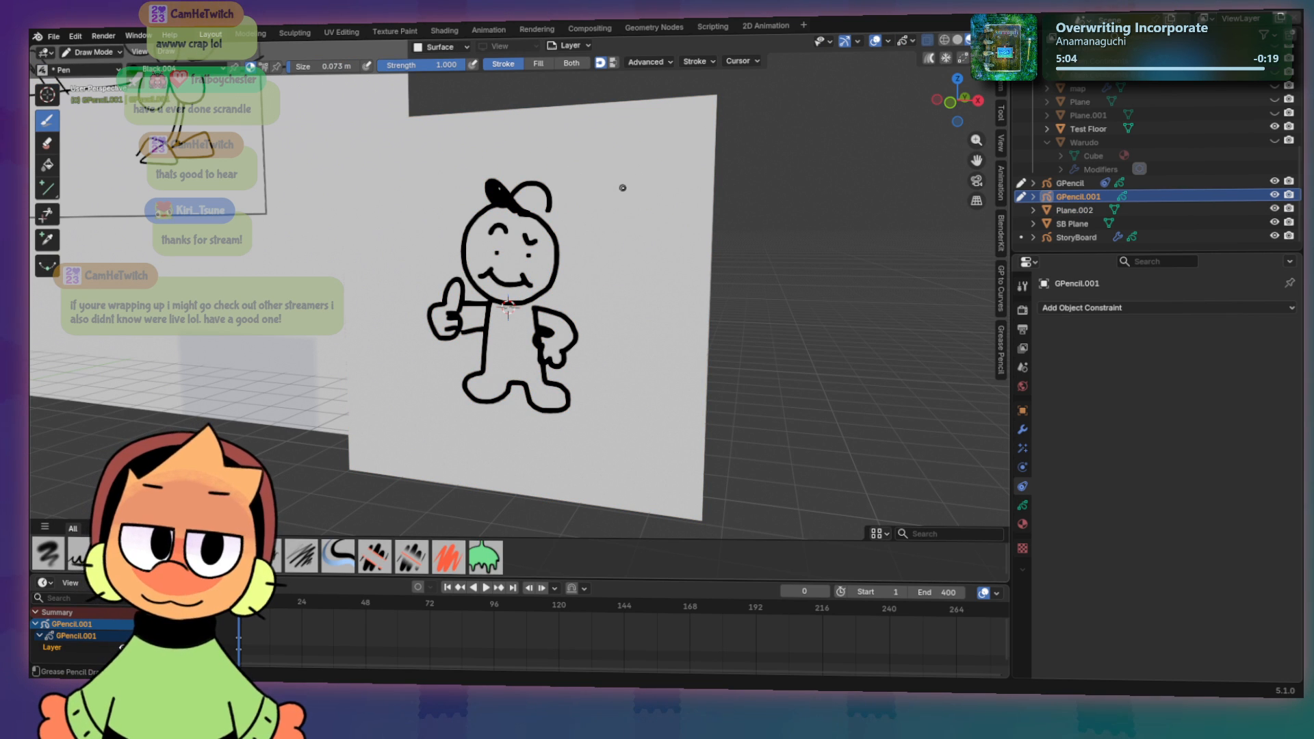
Step: Draw a test circle beside the figure's head, check from the side how it sits off the plane, and undo it
mouse_move(622, 222)
mouse_down()
mouse_move(622, 284)
mouse_move(640, 214)
mouse_up()
key(ctrl+z)
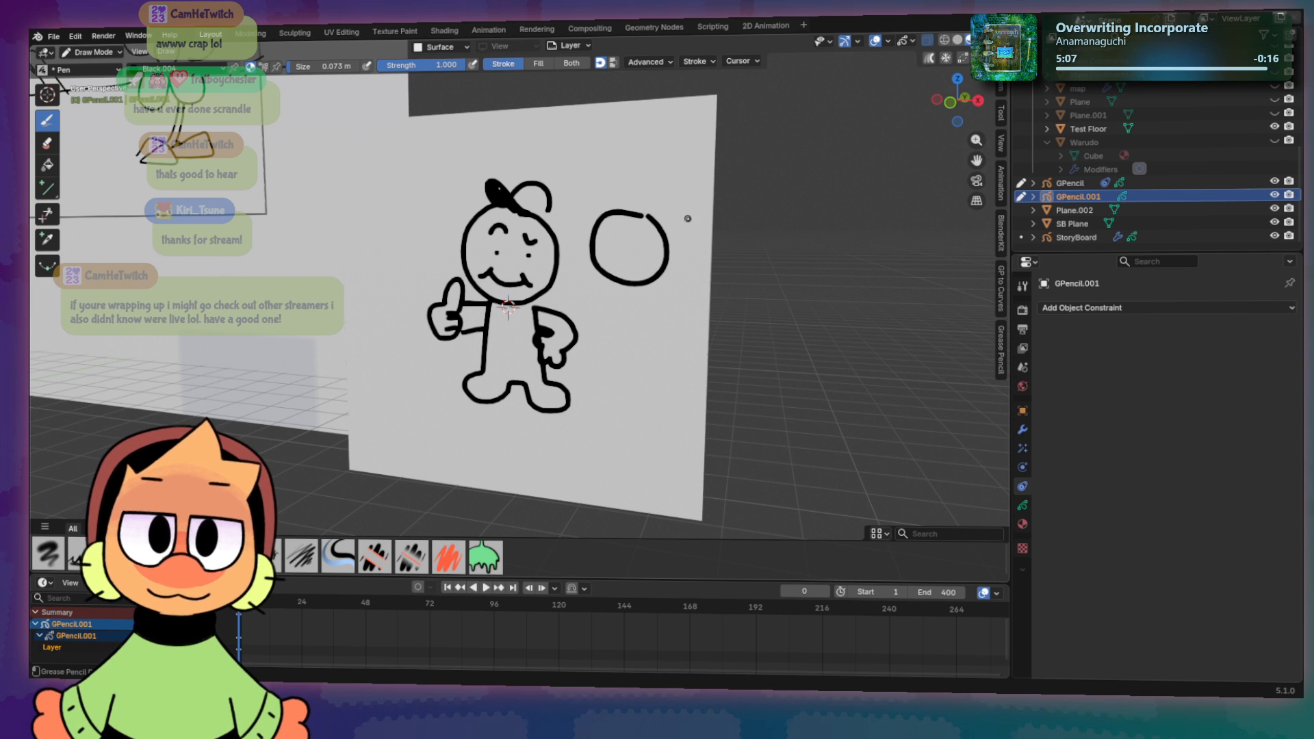
middle_drag(686, 214, 573, 218)
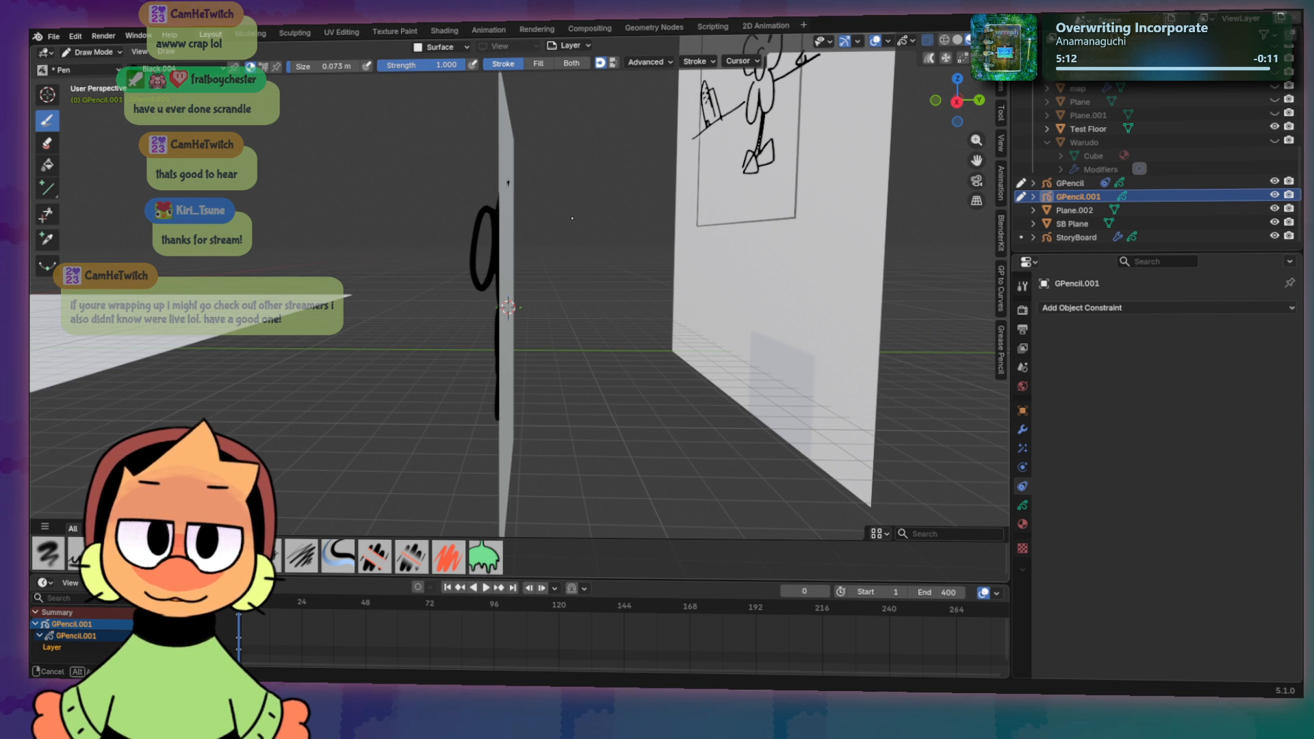
mouse_move(572, 218)
middle_down()
mouse_move(729, 223)
mouse_move(685, 225)
mouse_move(726, 233)
mouse_move(701, 358)
mouse_move(523, 89)
middle_up()
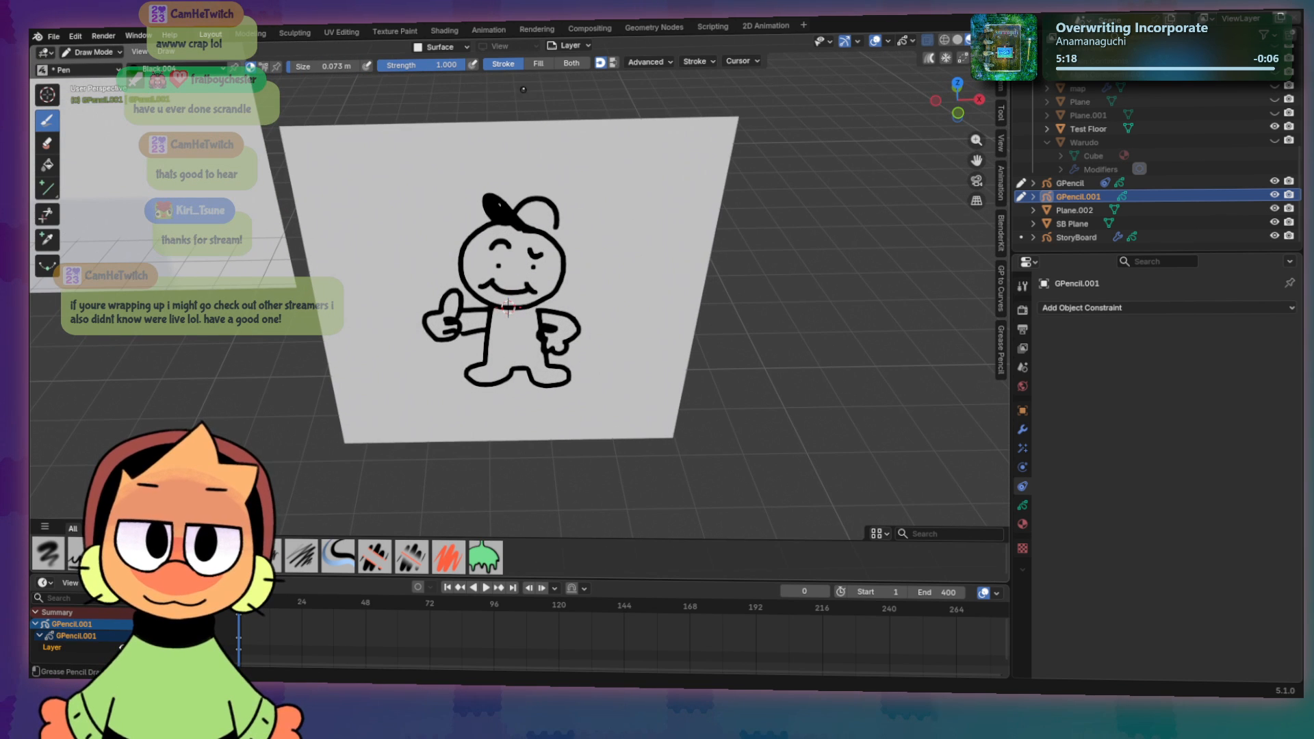
Step: Check the Surface stroke placement options, including Project Onto Selected, and undo a test stroke drawn beside the figure
click(440, 46)
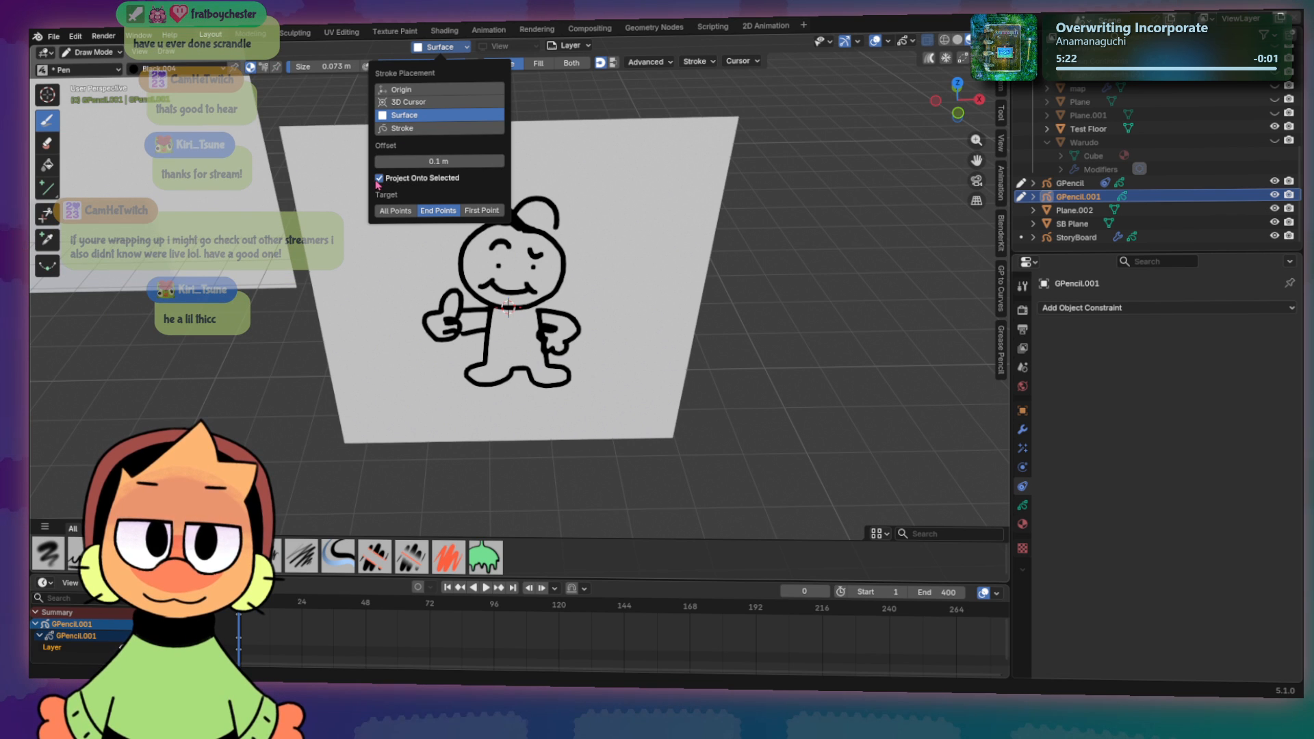
mouse_move(607, 242)
mouse_down()
mouse_move(670, 244)
mouse_move(656, 250)
mouse_up()
key(ctrl+z)
key(ctrl+z)
click(442, 47)
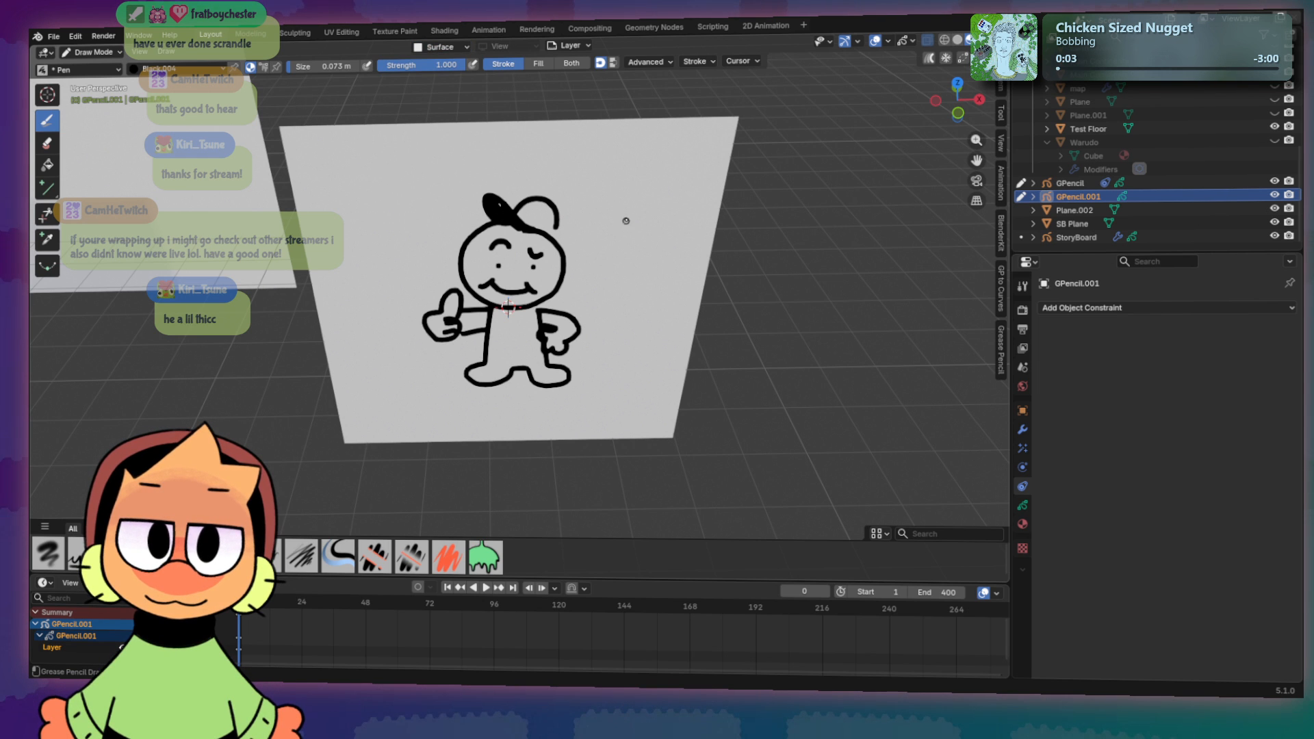
Step: Draw curved test strokes beside the figure's head from a raised view, check them from the front and undo them
drag(614, 242, 645, 241)
mouse_move(593, 243)
mouse_down()
mouse_move(592, 260)
mouse_move(645, 240)
mouse_up()
middle_drag(650, 266, 651, 217)
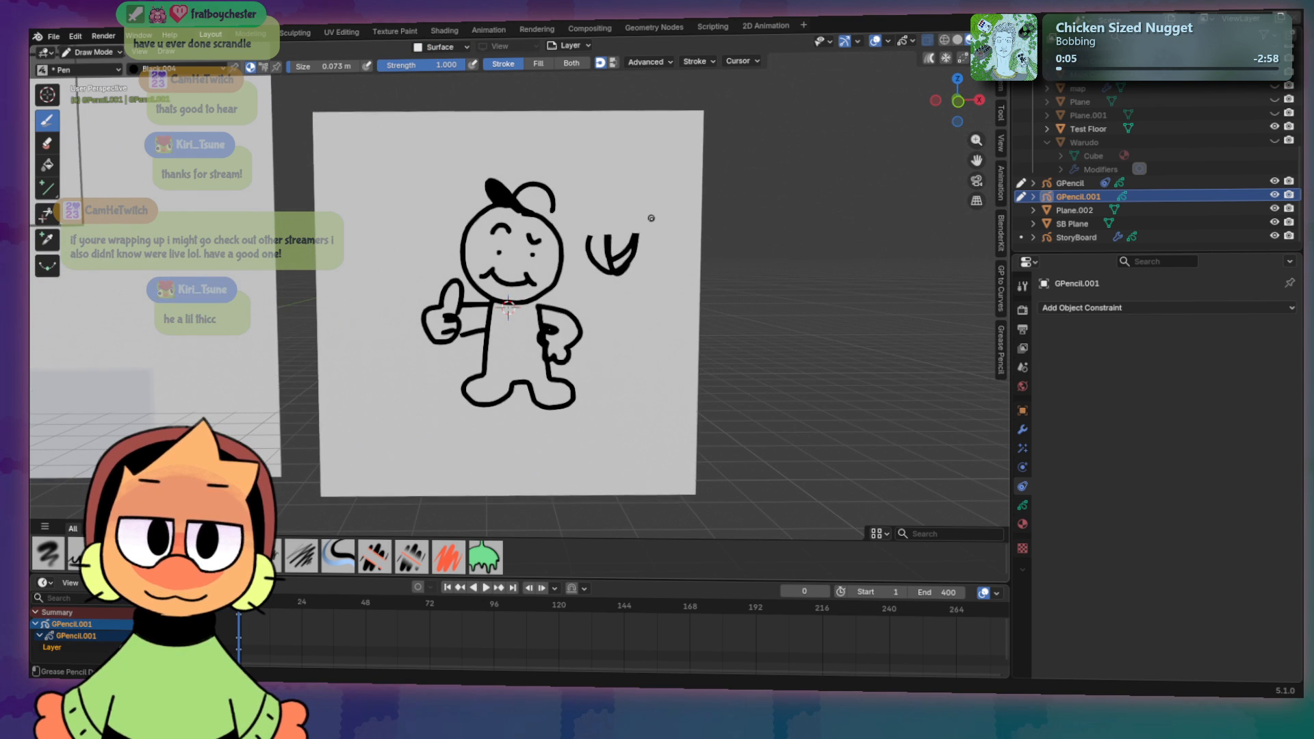
key(ctrl+z)
key(ctrl+z)
mouse_move(649, 212)
mouse_down()
mouse_move(625, 349)
mouse_move(637, 275)
mouse_up()
key(ctrl+z)
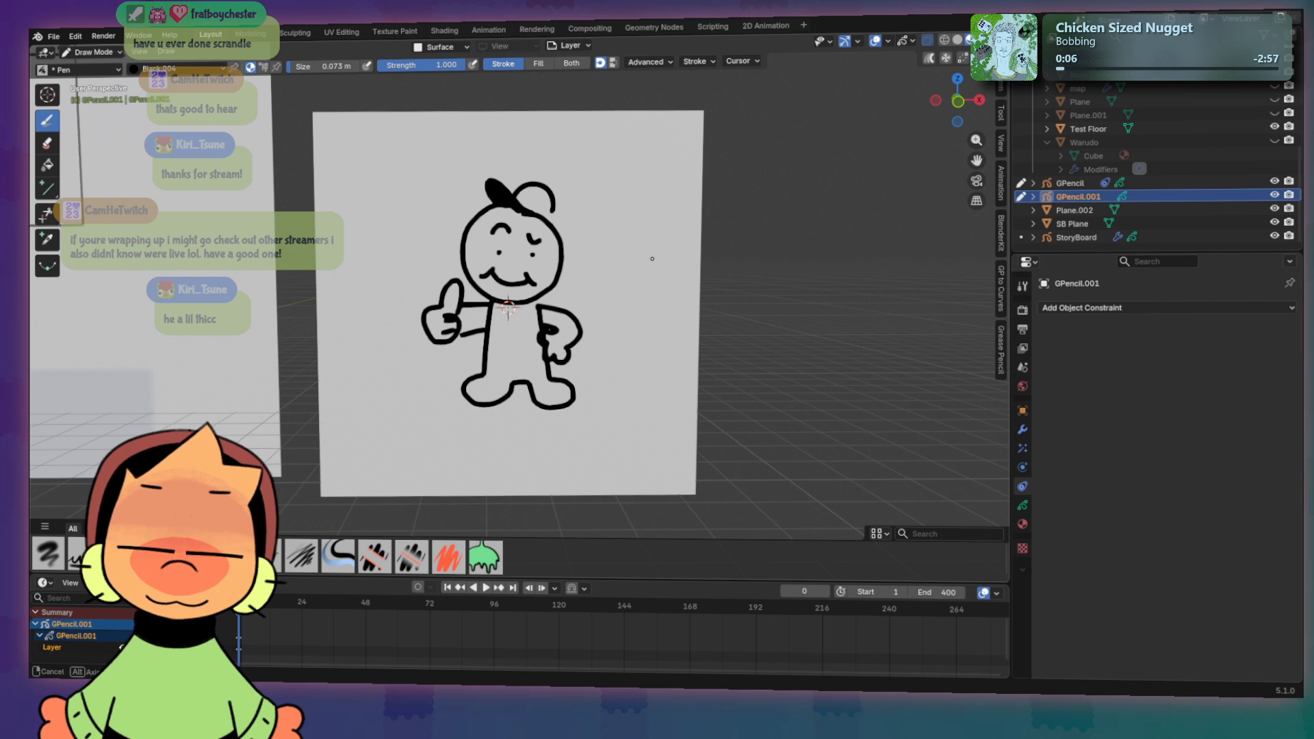
Step: Try drawing on the backing plane from an oblique view beside the figure's arm, and undo the strokes
mouse_move(652, 258)
middle_down()
mouse_move(569, 270)
mouse_move(609, 285)
middle_up()
drag(590, 329, 587, 367)
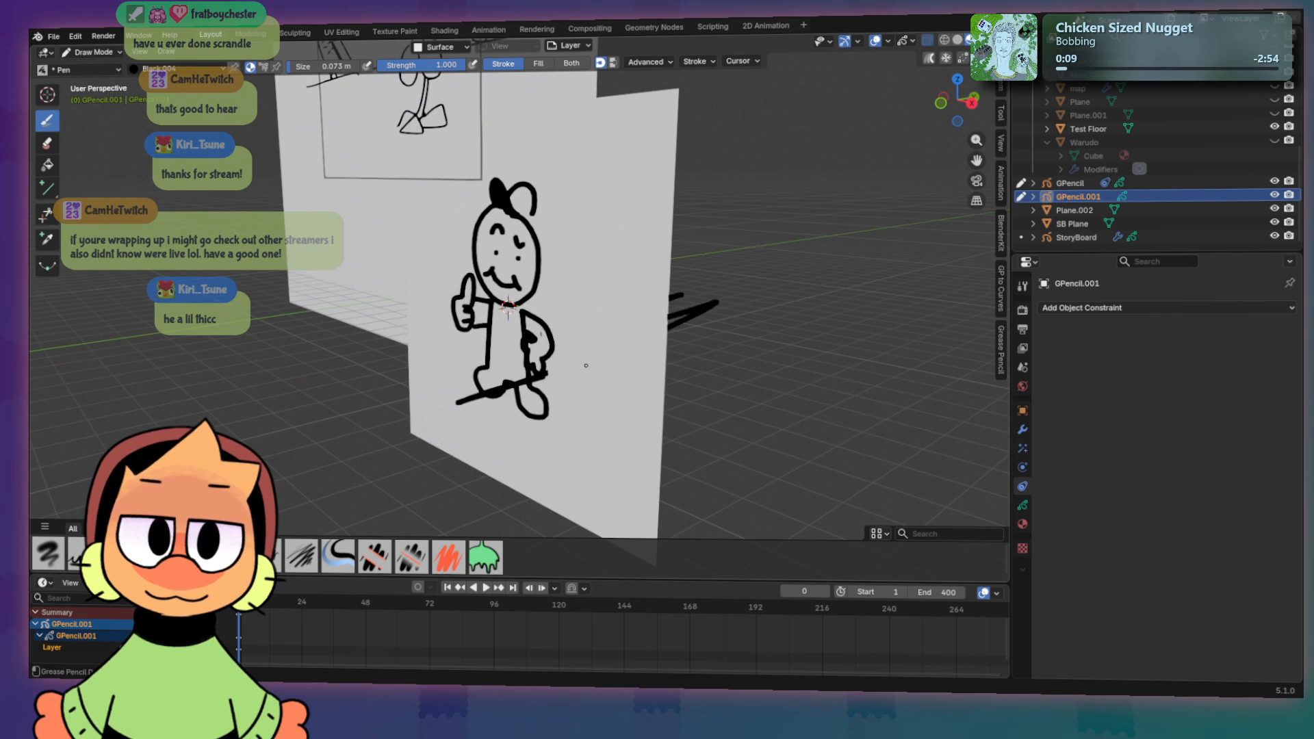
key(ctrl+z)
Step: Draw a spiral inside a circle beside the figure's head from the front view
mouse_move(602, 347)
middle_down()
mouse_move(764, 299)
mouse_move(738, 312)
middle_up()
key(KP_1)
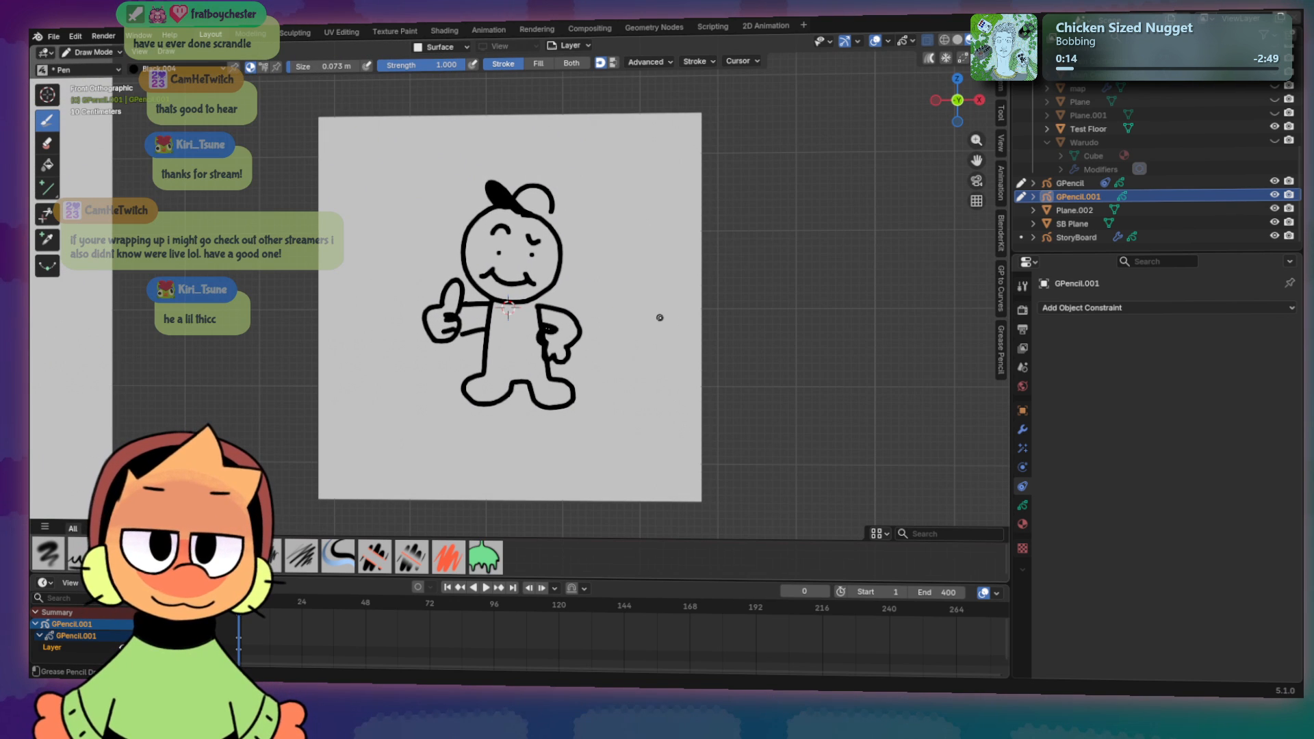
mouse_move(667, 253)
mouse_down()
mouse_move(635, 228)
mouse_move(630, 281)
mouse_up()
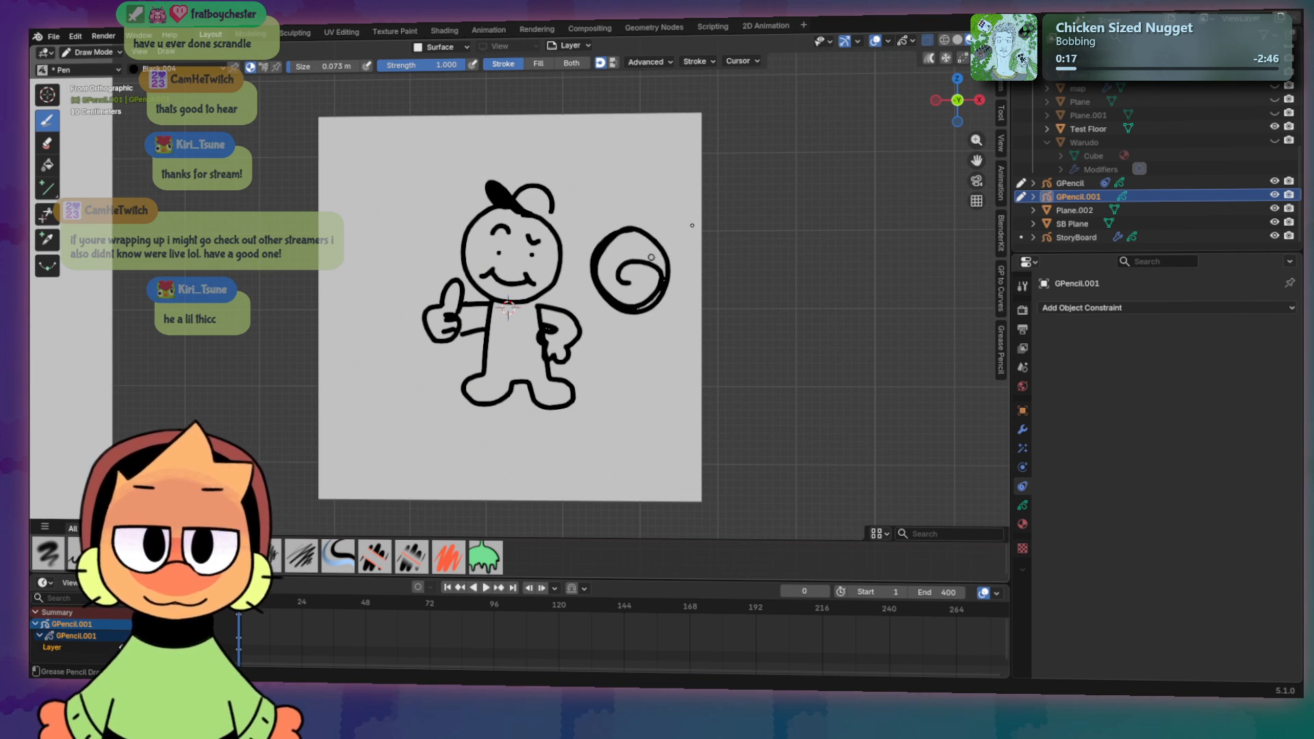
Step: Undo the circled spiral drawn beside the figure's head
mouse_move(830, 233)
middle_down()
mouse_move(699, 232)
mouse_move(803, 245)
mouse_move(804, 266)
middle_up()
key(ctrl+z)
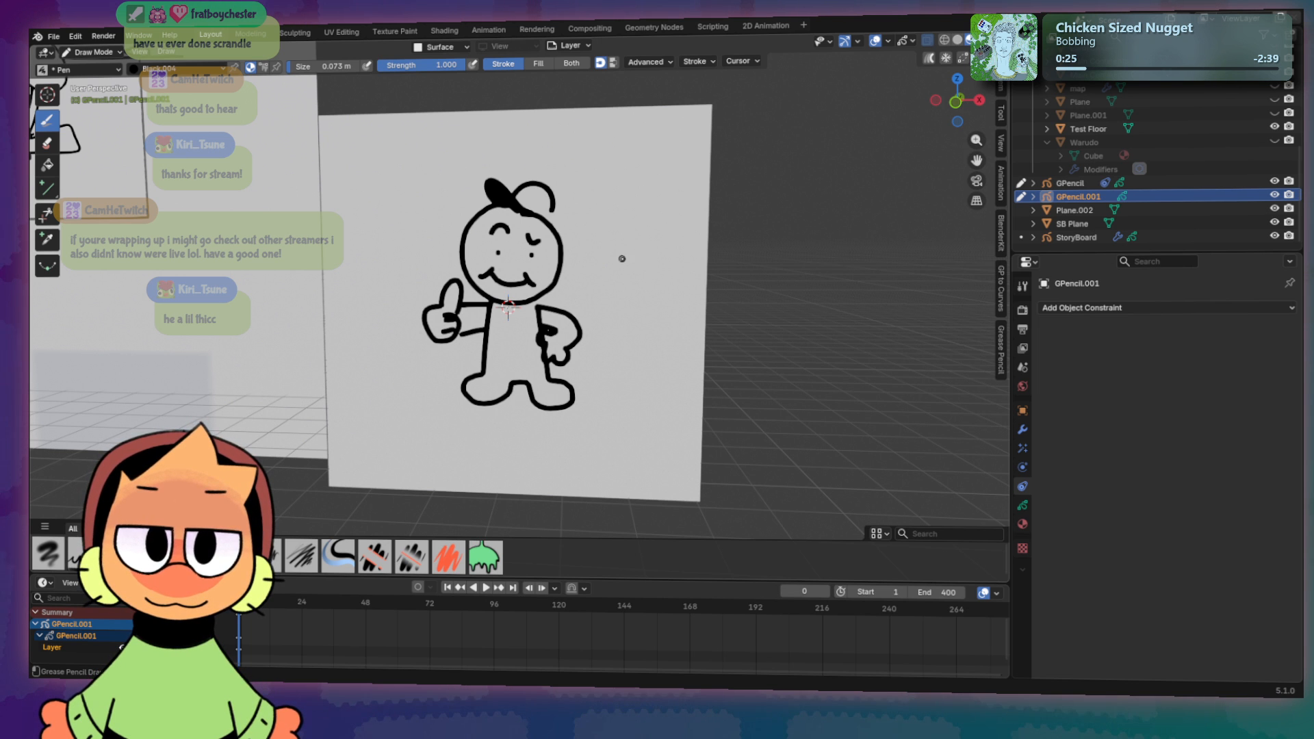
Step: Turn off Project Onto Selected for Surface stroke placement and set its target to End Points
mouse_move(622, 258)
middle_down()
mouse_move(684, 255)
mouse_move(659, 254)
middle_up()
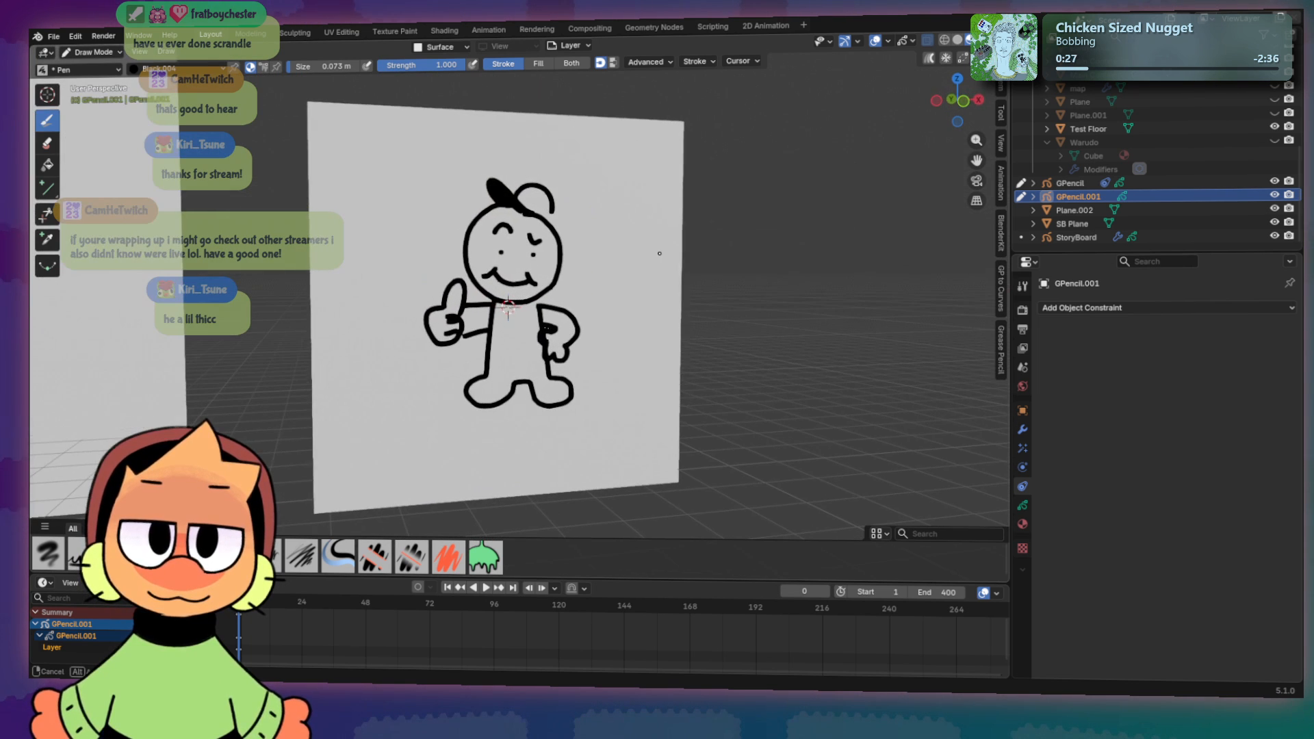
click(440, 46)
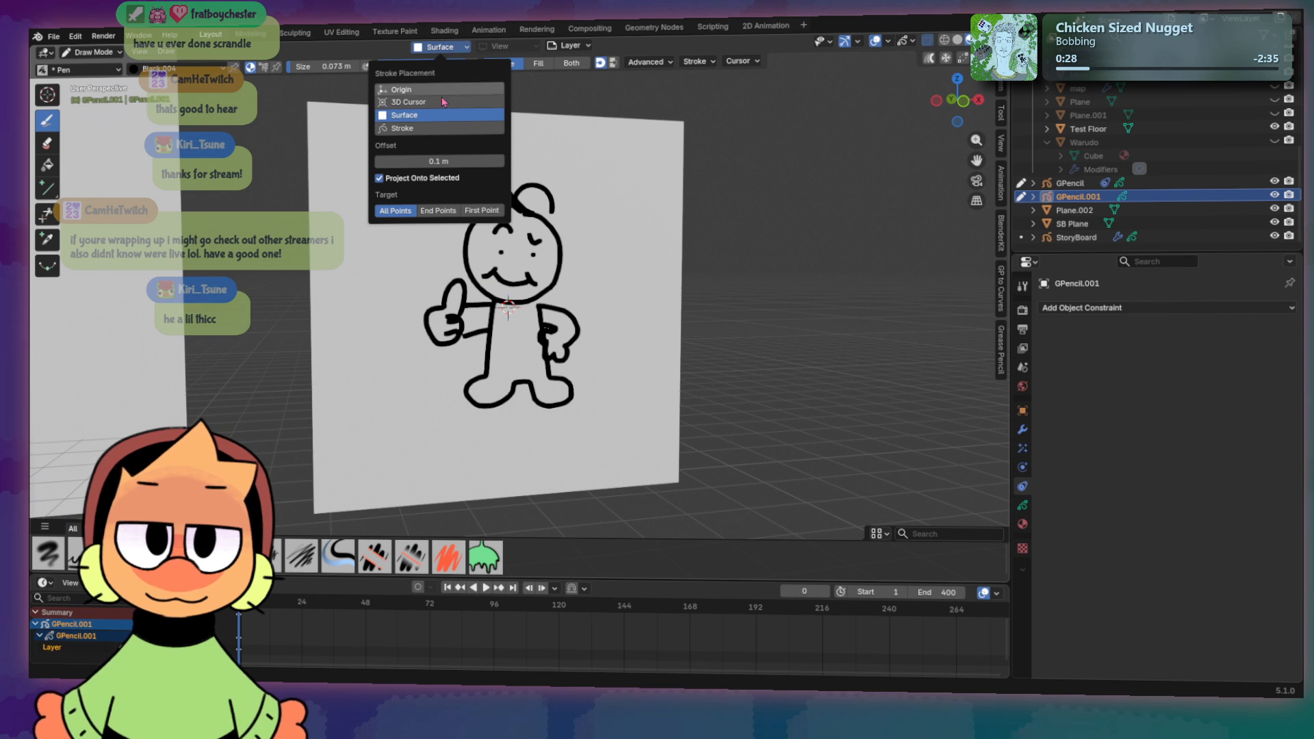
click(379, 178)
click(439, 211)
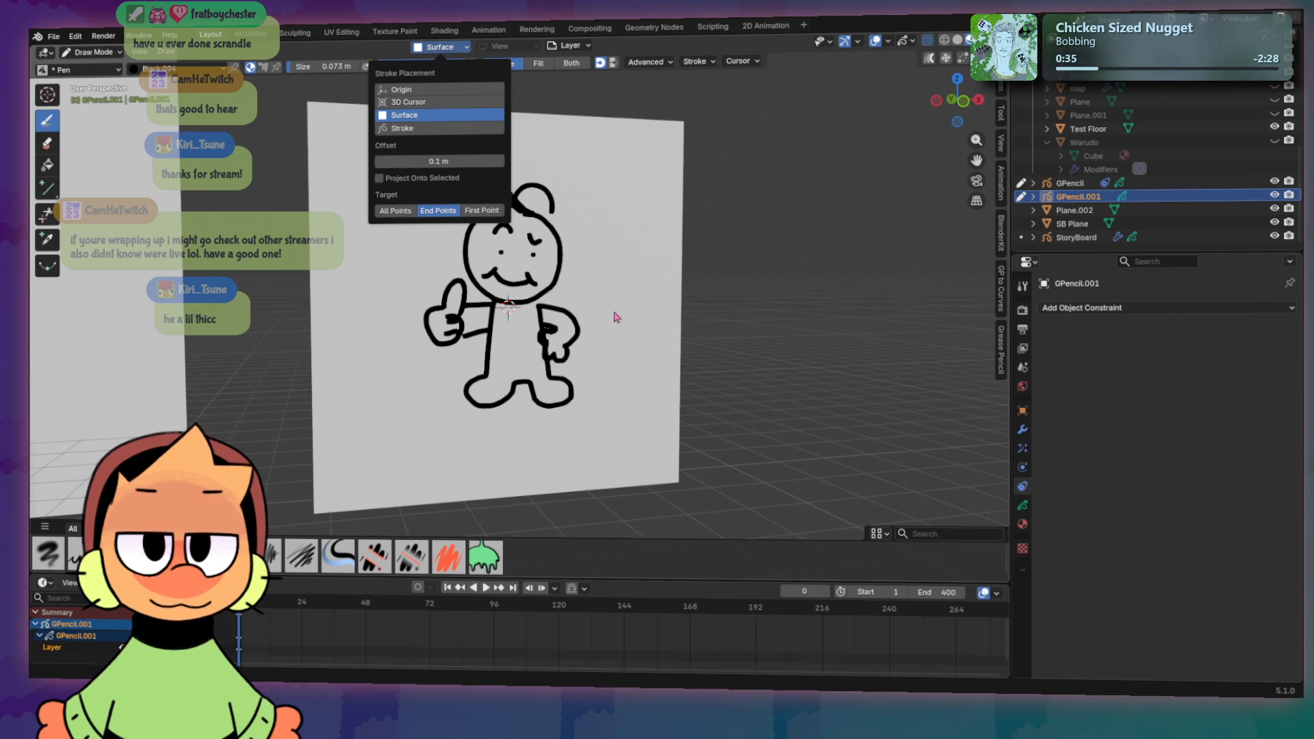
Step: Draw a test spiral beside the figure's head from the front view, check its placement from an angle and undo it
key(KP_1)
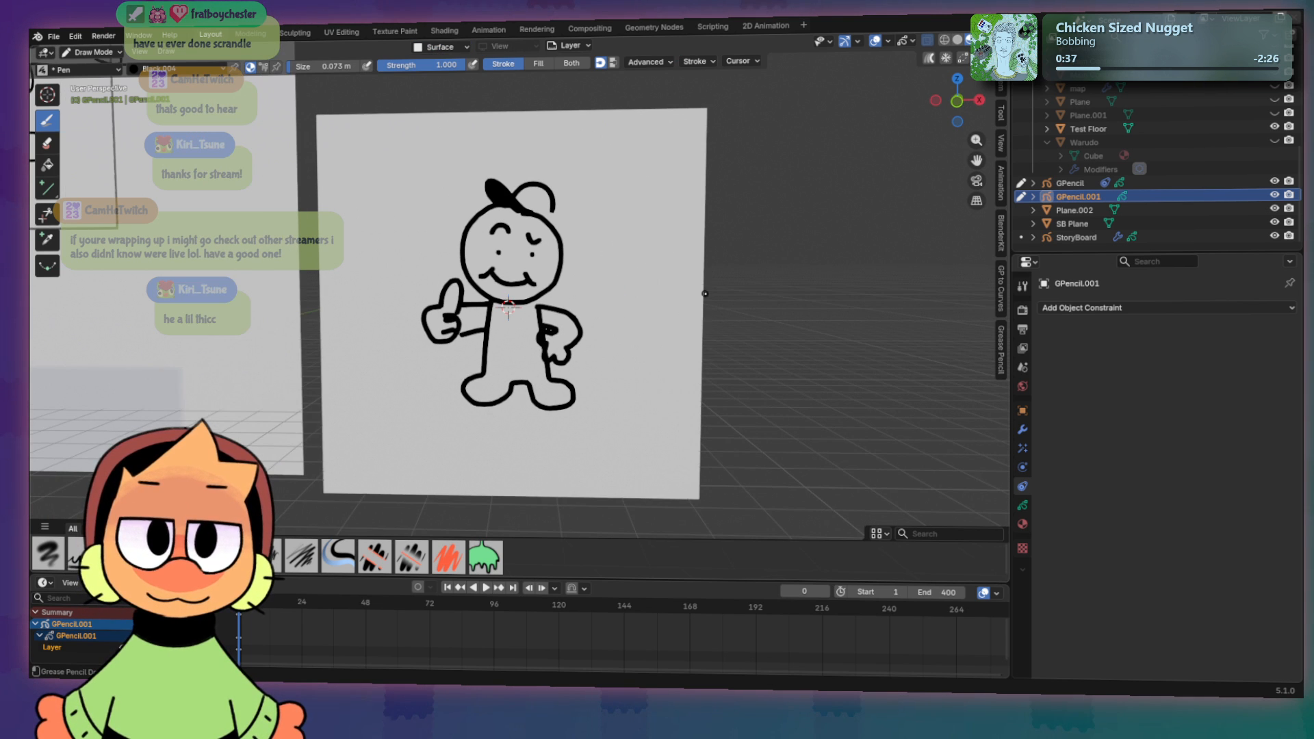
drag(611, 226, 634, 267)
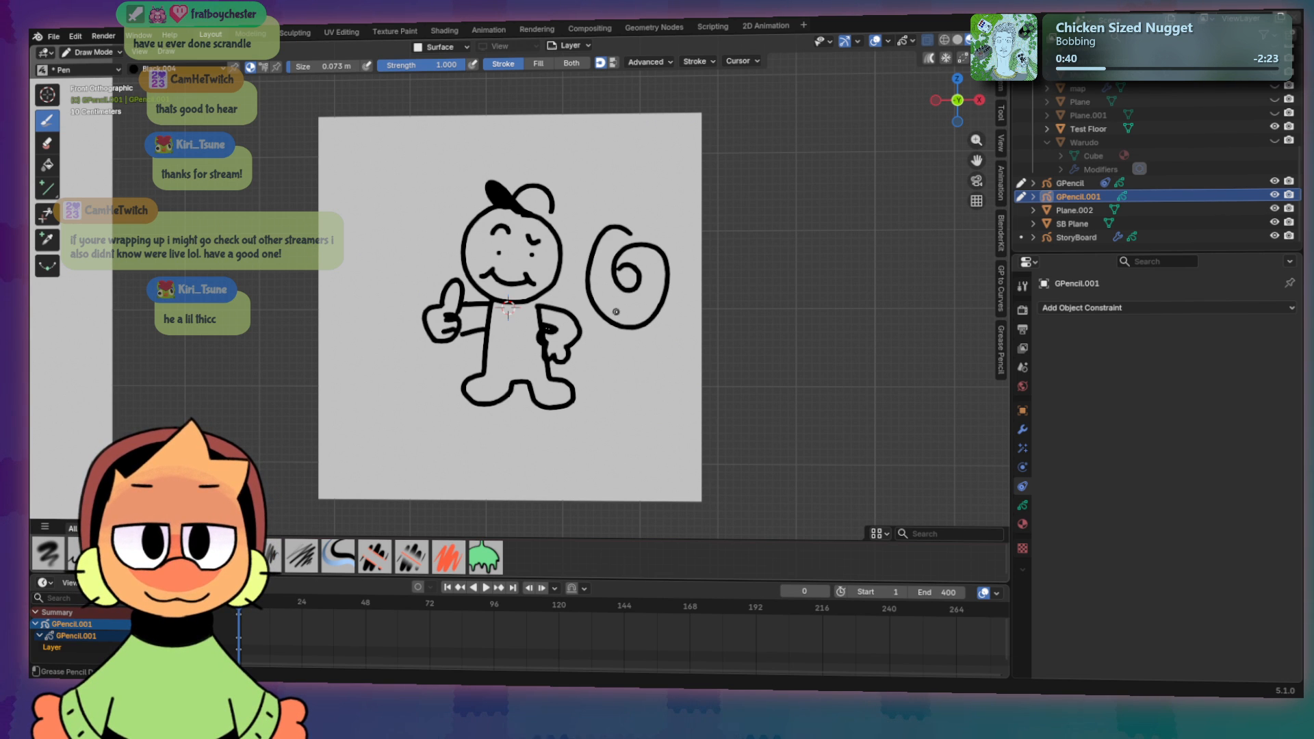
mouse_move(616, 311)
middle_down()
mouse_move(438, 322)
mouse_move(634, 333)
mouse_move(573, 289)
middle_up()
scroll(608, 303, down, 1)
key(ctrl+z)
Step: Draw a curved line and a small spiral beside the figure's arm from the oblique view, and undo both strokes
scroll(616, 314, up, 1)
scroll(573, 290, down, 1)
mouse_move(637, 279)
mouse_down()
mouse_move(595, 337)
mouse_move(603, 366)
mouse_up()
drag(643, 318, 663, 331)
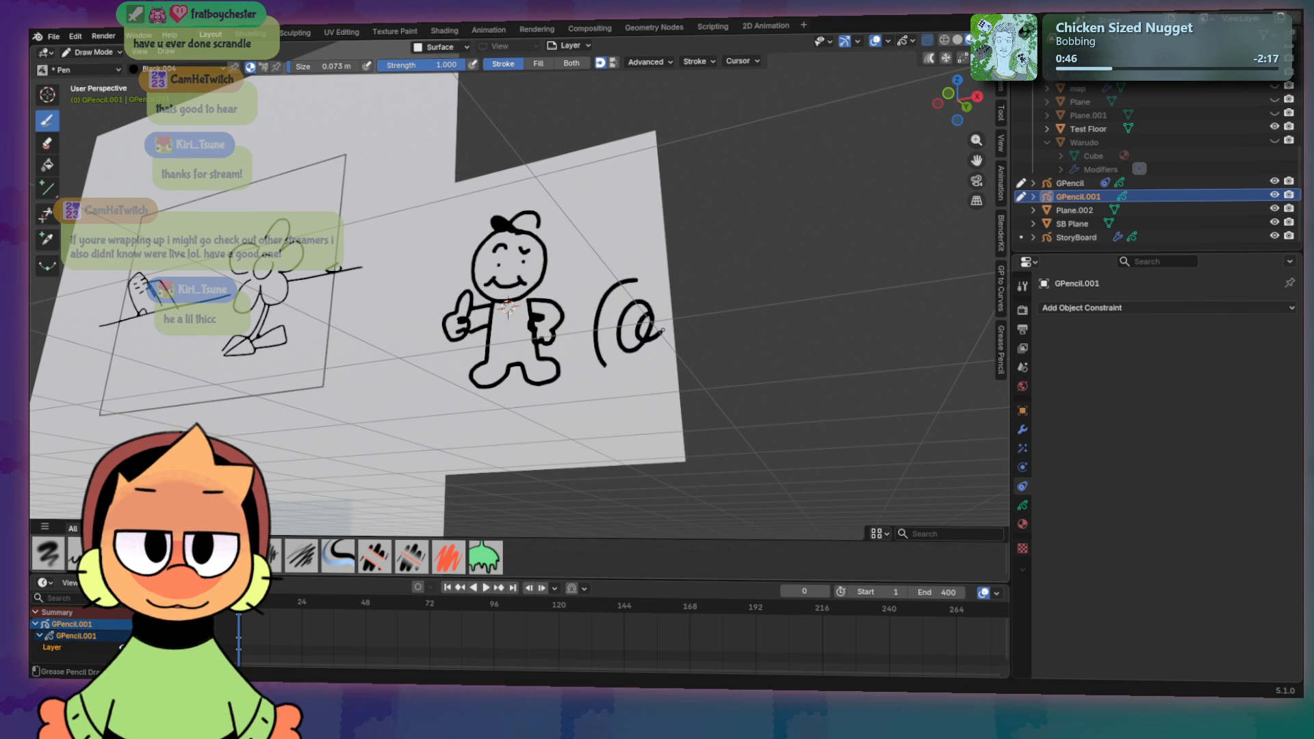
key(ctrl+z)
key(ctrl+z)
middle_drag(663, 326, 698, 340)
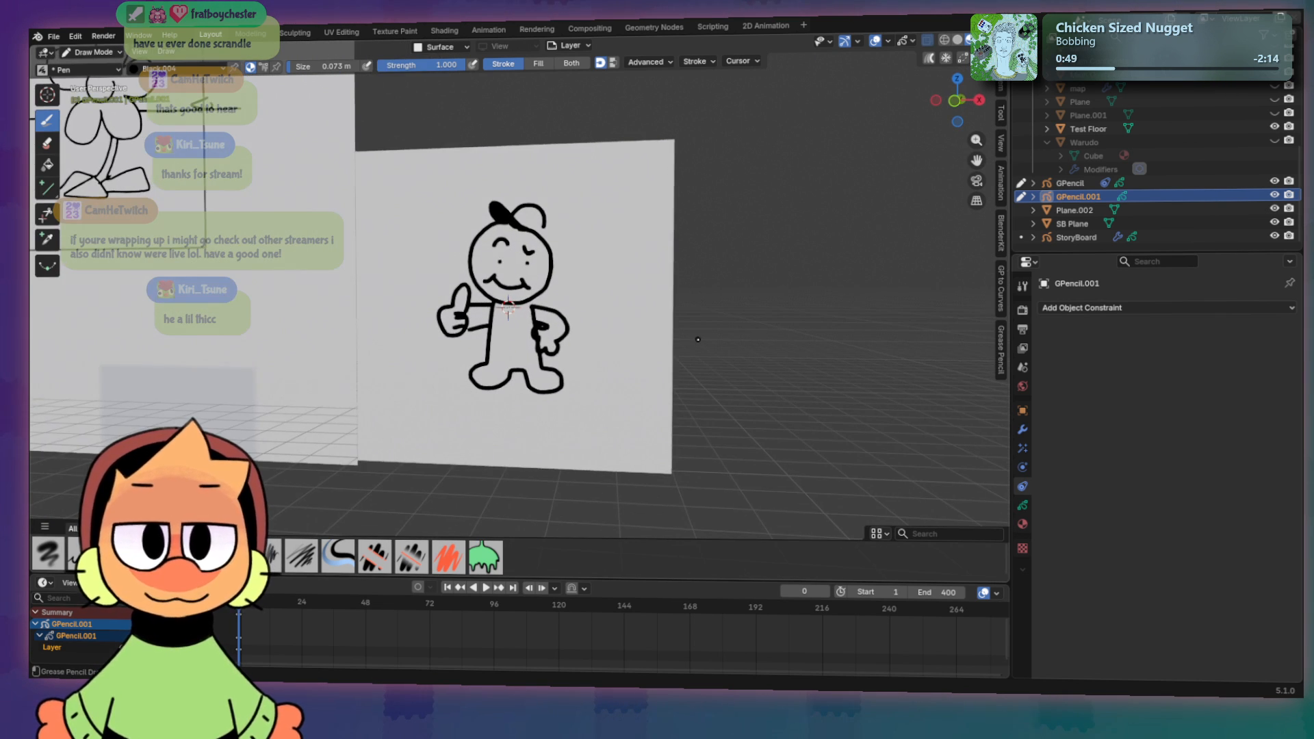
Step: Draw another spiral beside the head from the front, compare its placement between front and angled views, and undo it
key(KP_1)
drag(619, 234, 601, 256)
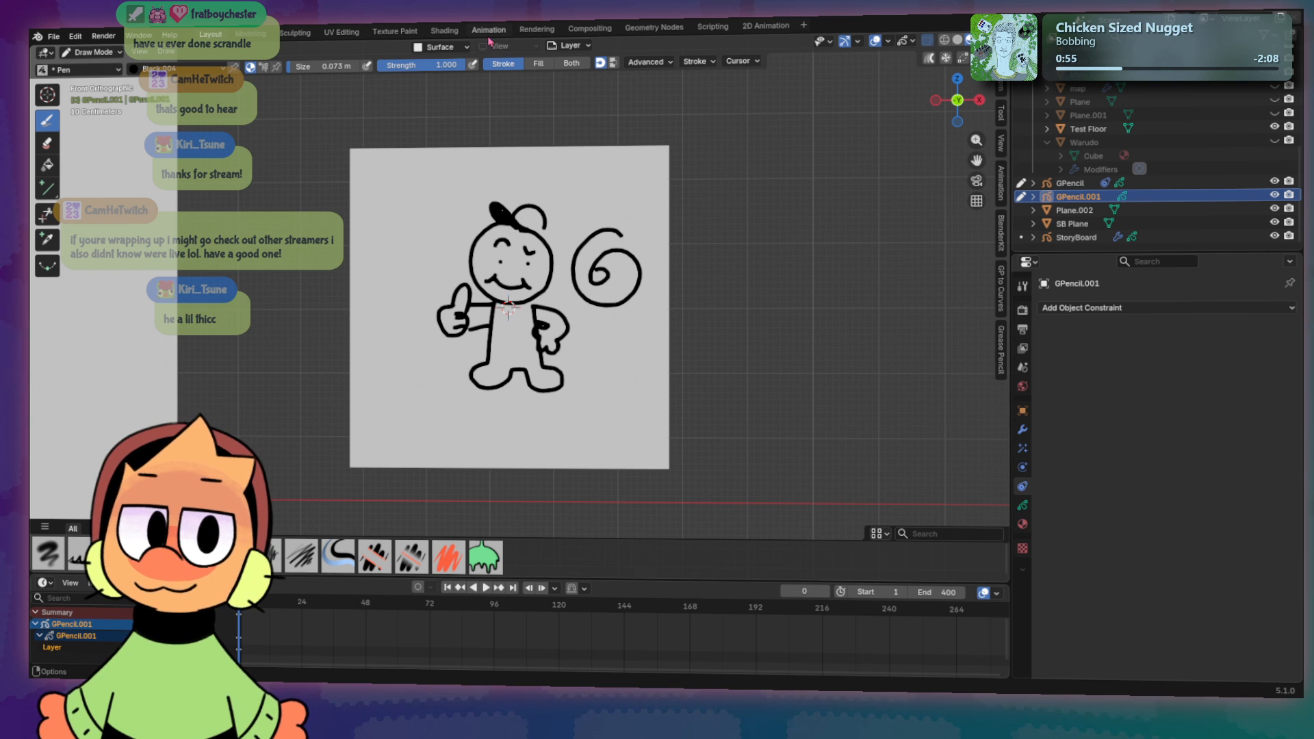
click(468, 47)
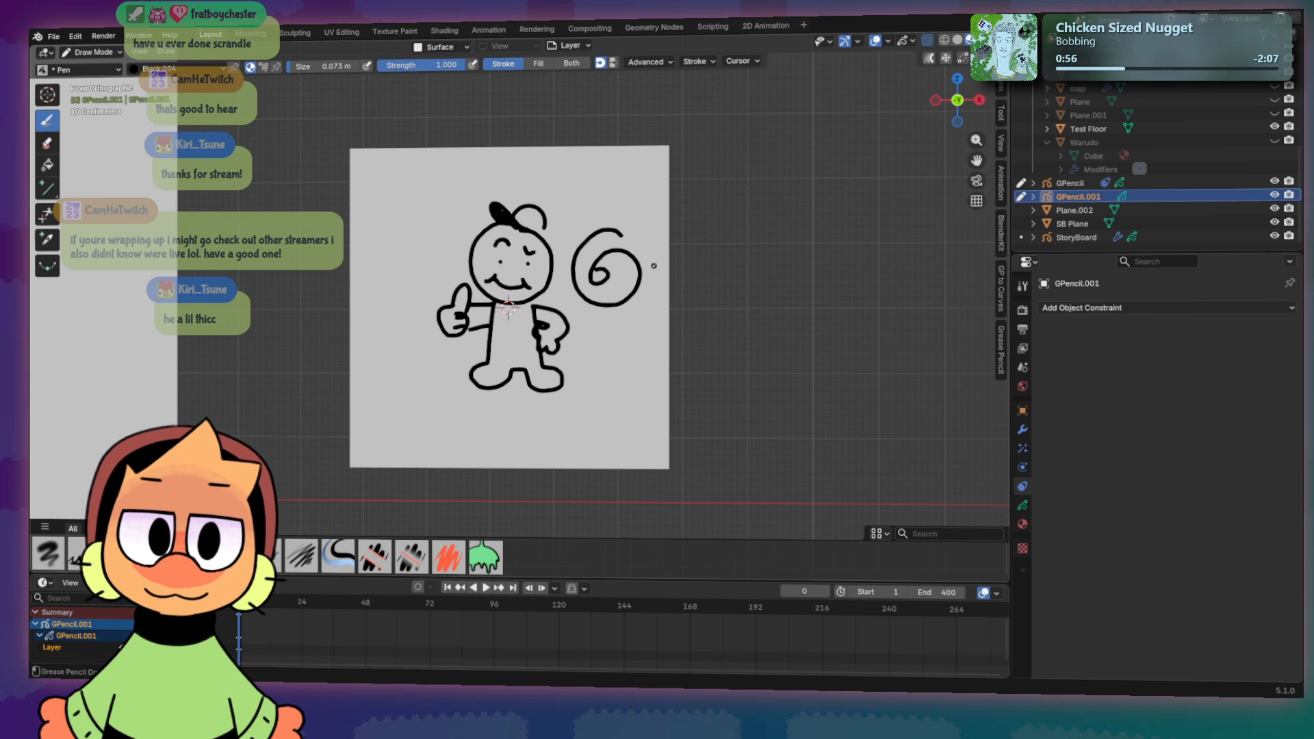
mouse_move(651, 264)
middle_down()
mouse_move(499, 293)
mouse_move(630, 306)
middle_up()
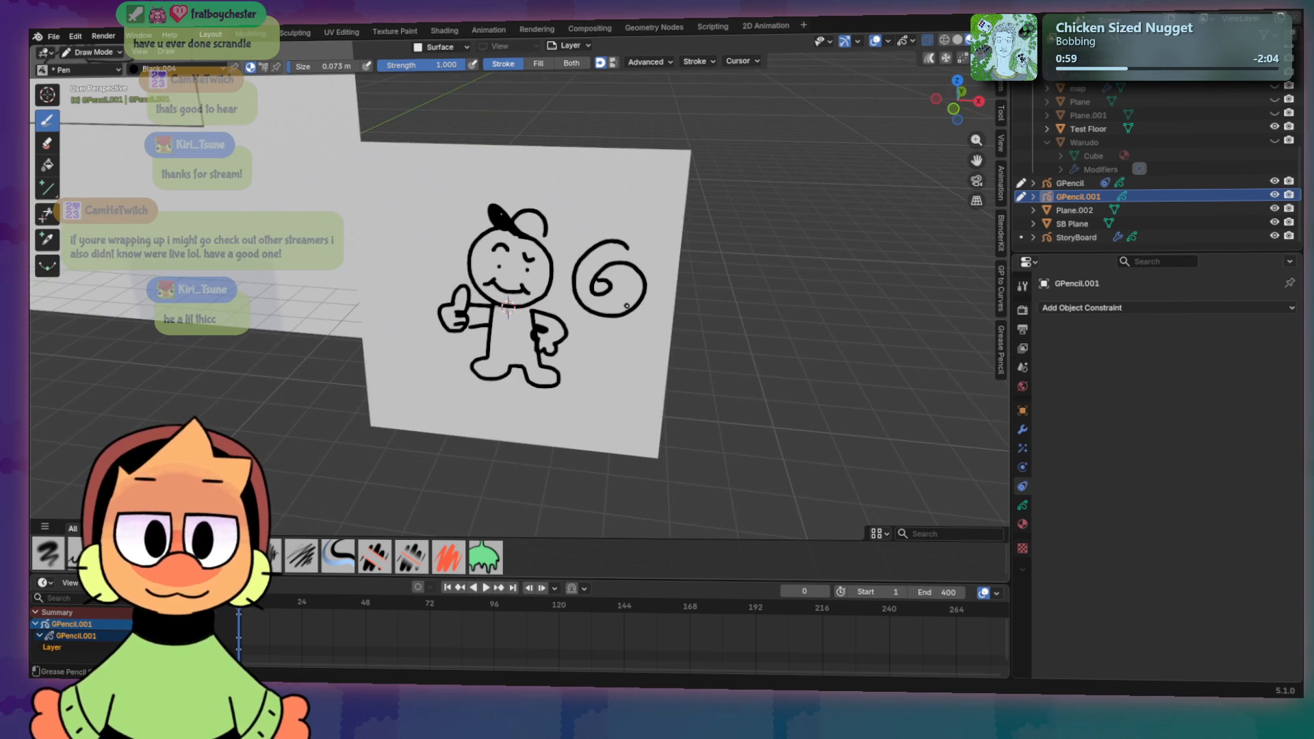
key(KP_1)
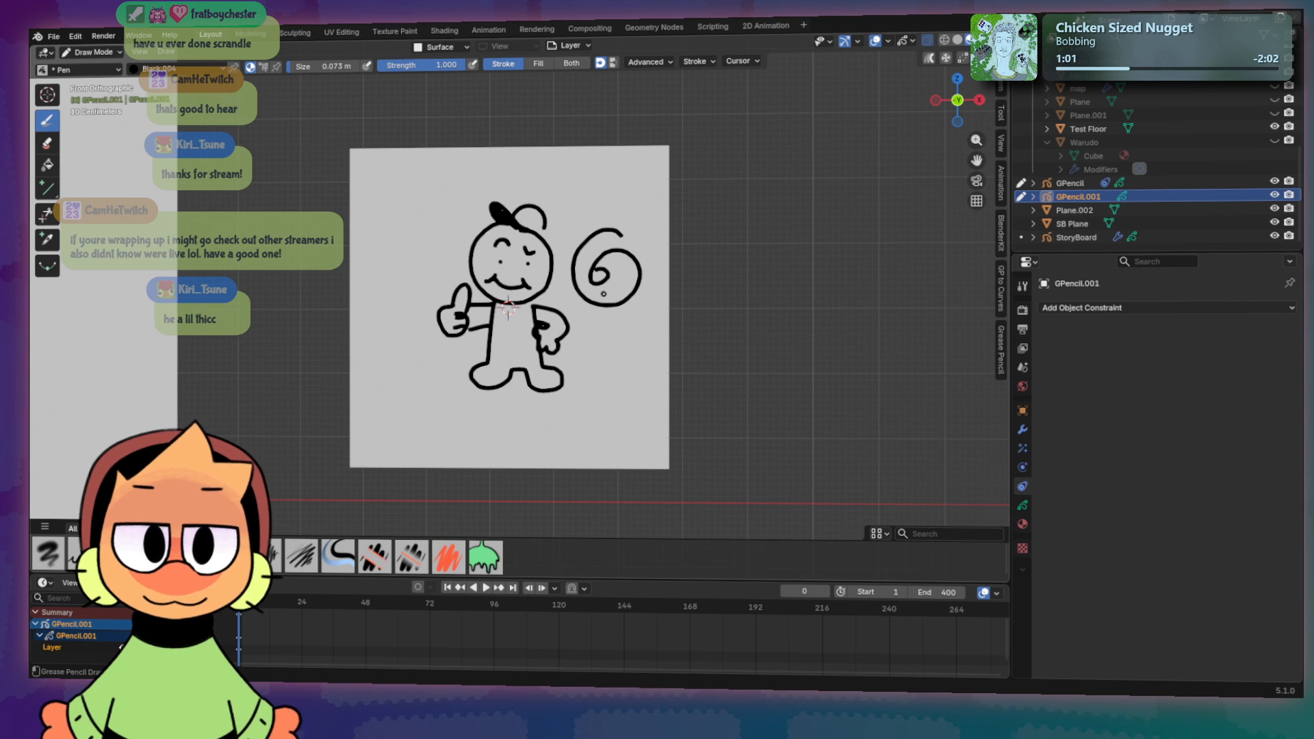
mouse_move(627, 306)
middle_down()
mouse_move(478, 360)
mouse_move(642, 304)
middle_up()
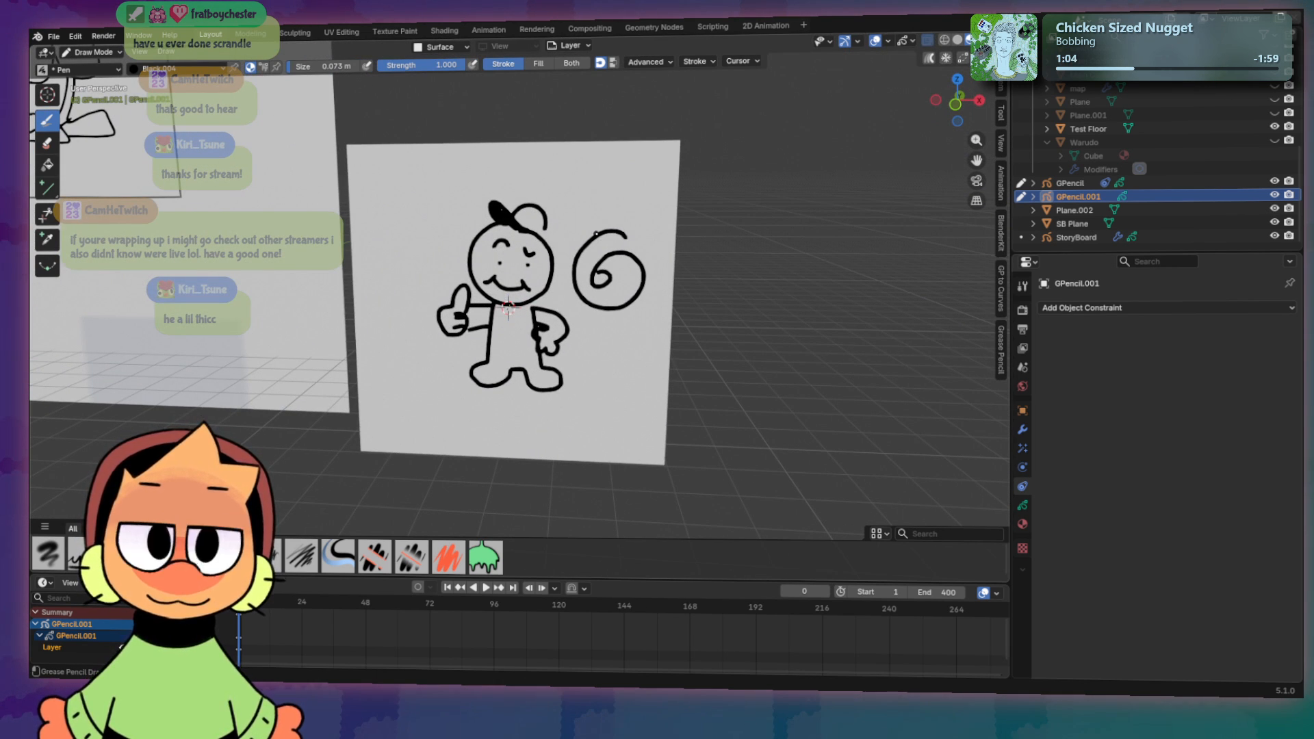
key(ctrl+z)
middle_drag(575, 282, 590, 270)
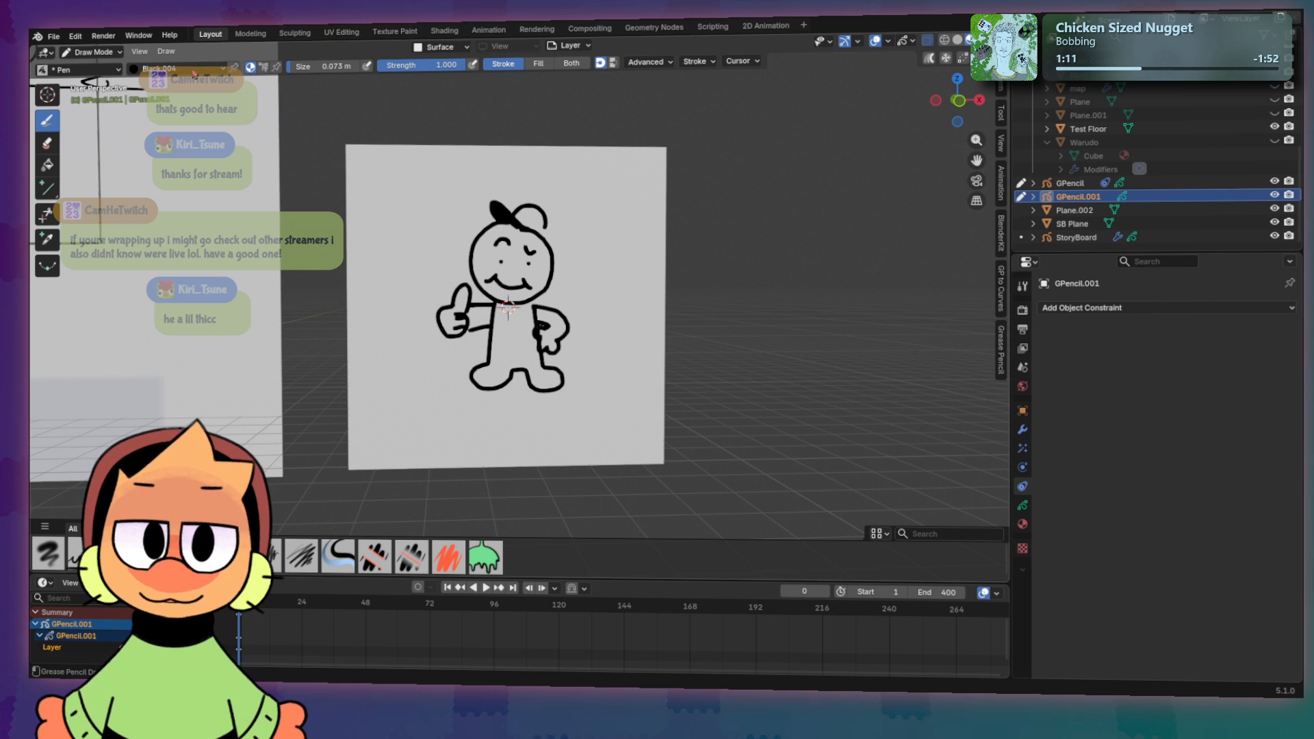
scroll(444, 271, down, 2)
scroll(444, 271, up, 2)
scroll(446, 274, down, 4)
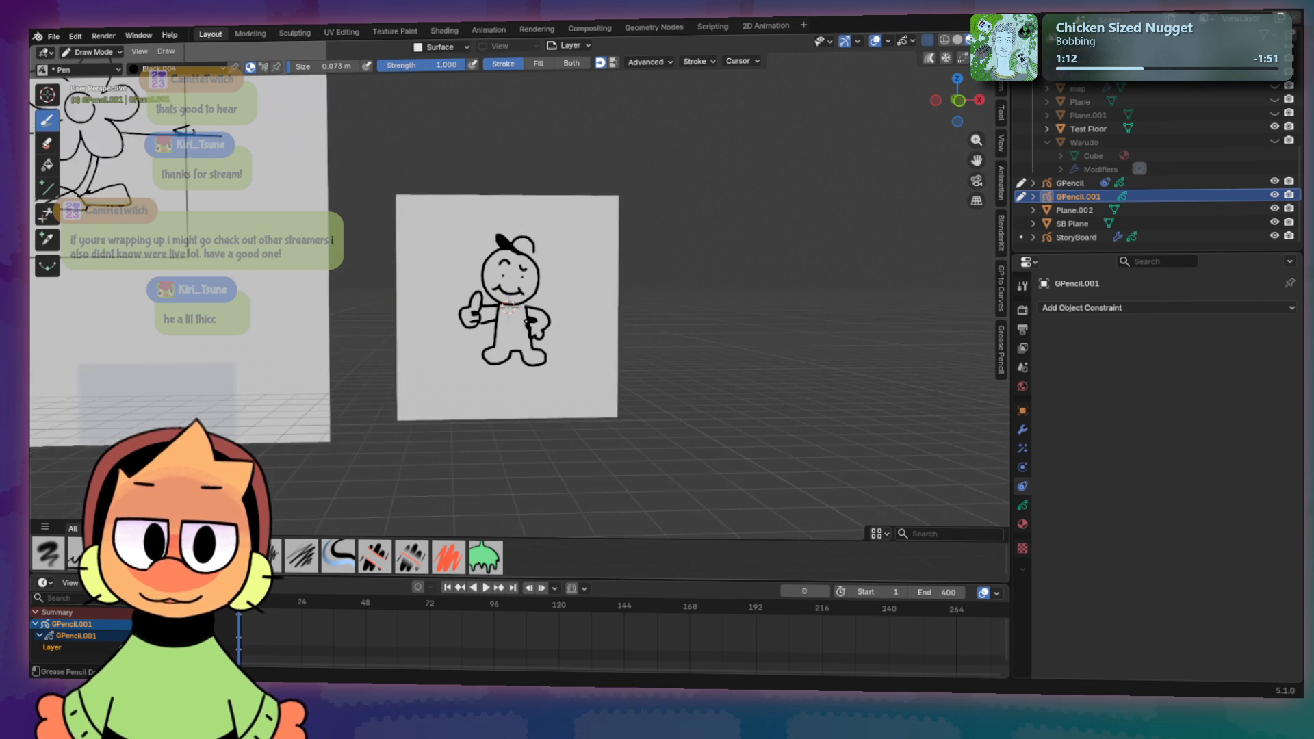
scroll(524, 319, up, 4)
mouse_move(578, 272)
middle_down()
mouse_move(514, 316)
mouse_move(559, 295)
middle_up()
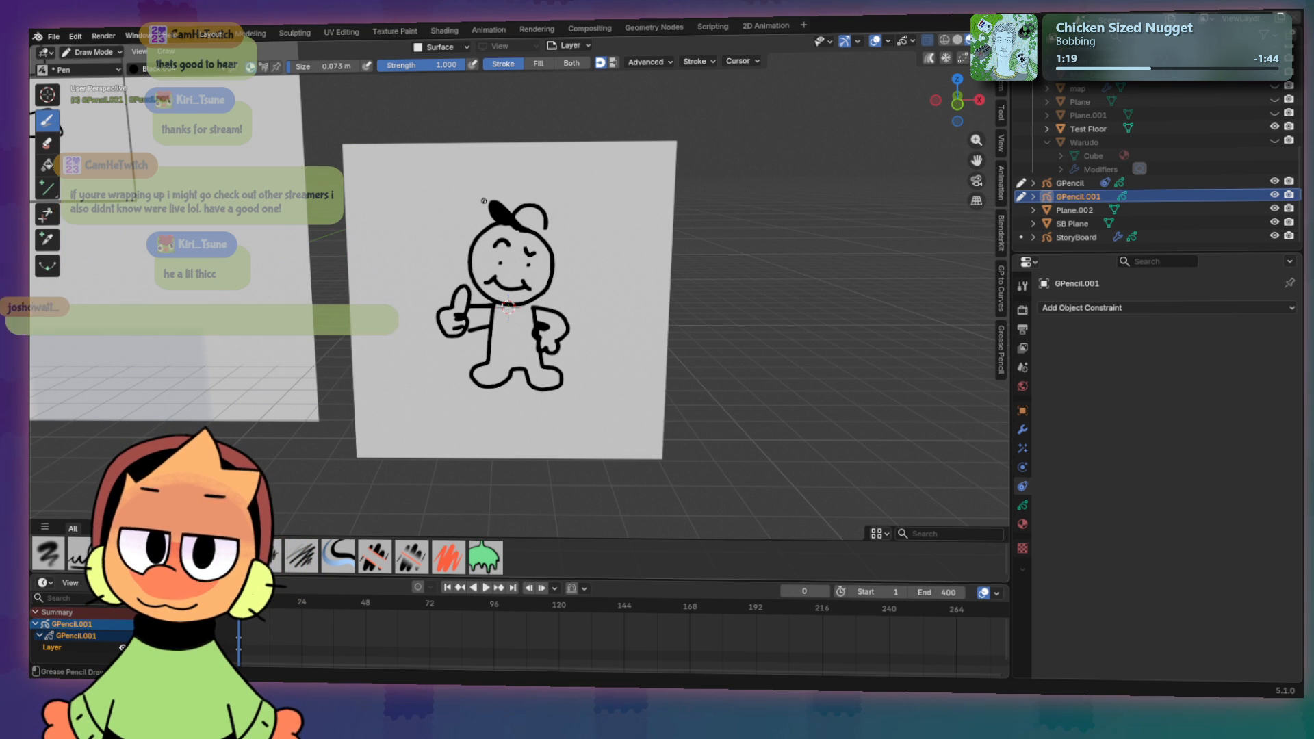
Step: Leave drawing and switch the linked figure GPencil.001 to Object Mode
key(Tab)
key(ctrl+Tab)
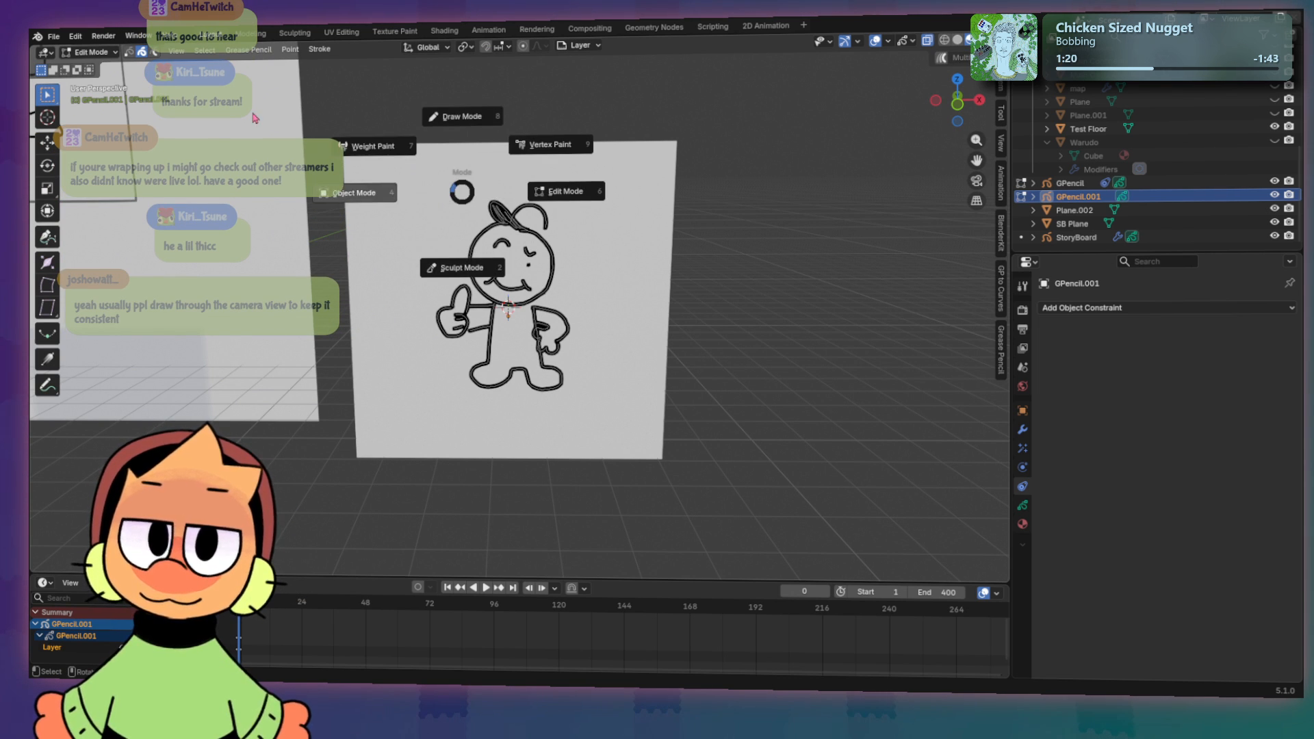
click(381, 199)
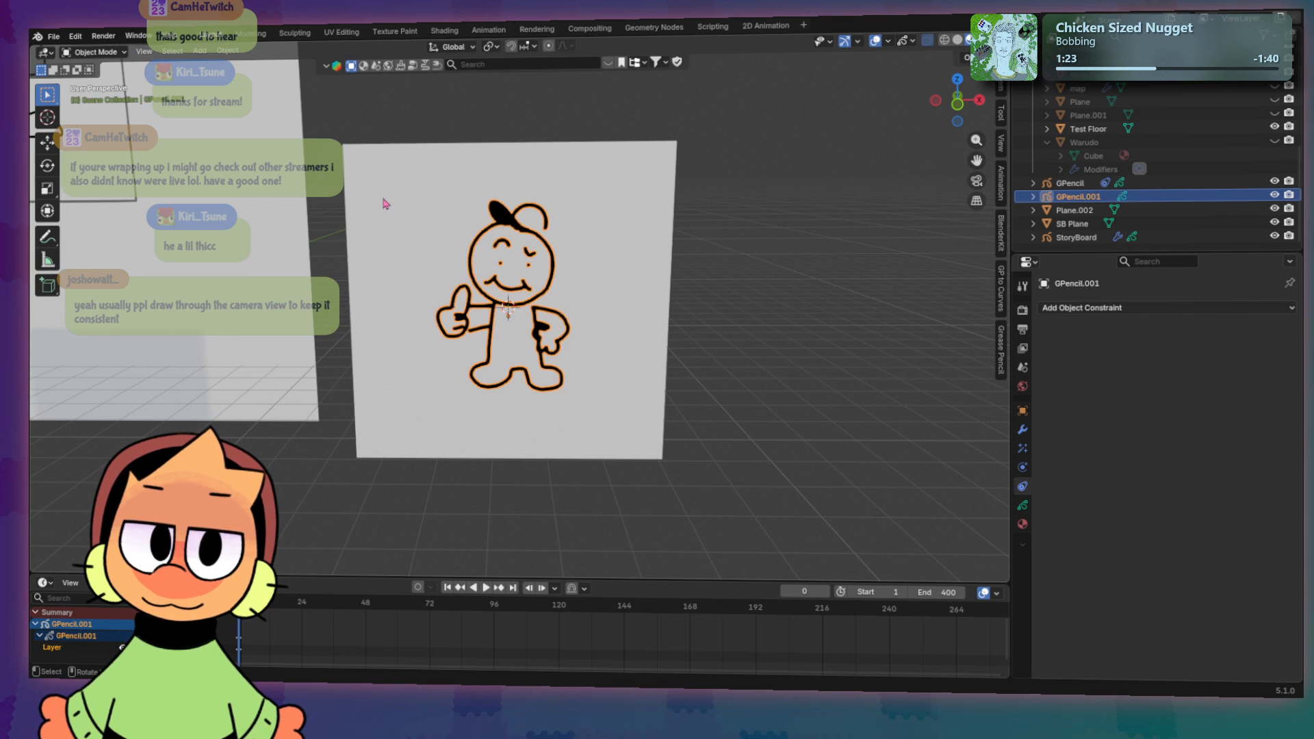
Step: Try to apply the linked figure's transforms, cancelling when asked to make its shared data single-user
key(shift+a)
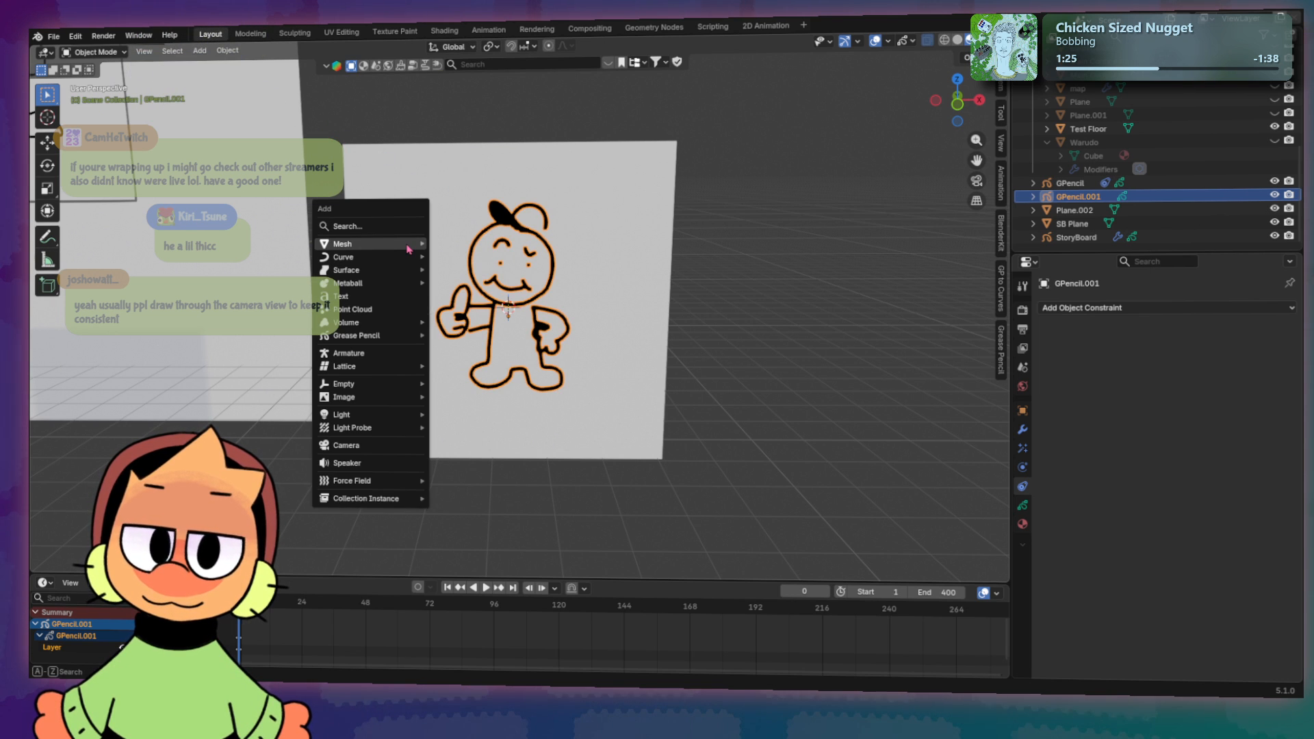
mouse_move(404, 250)
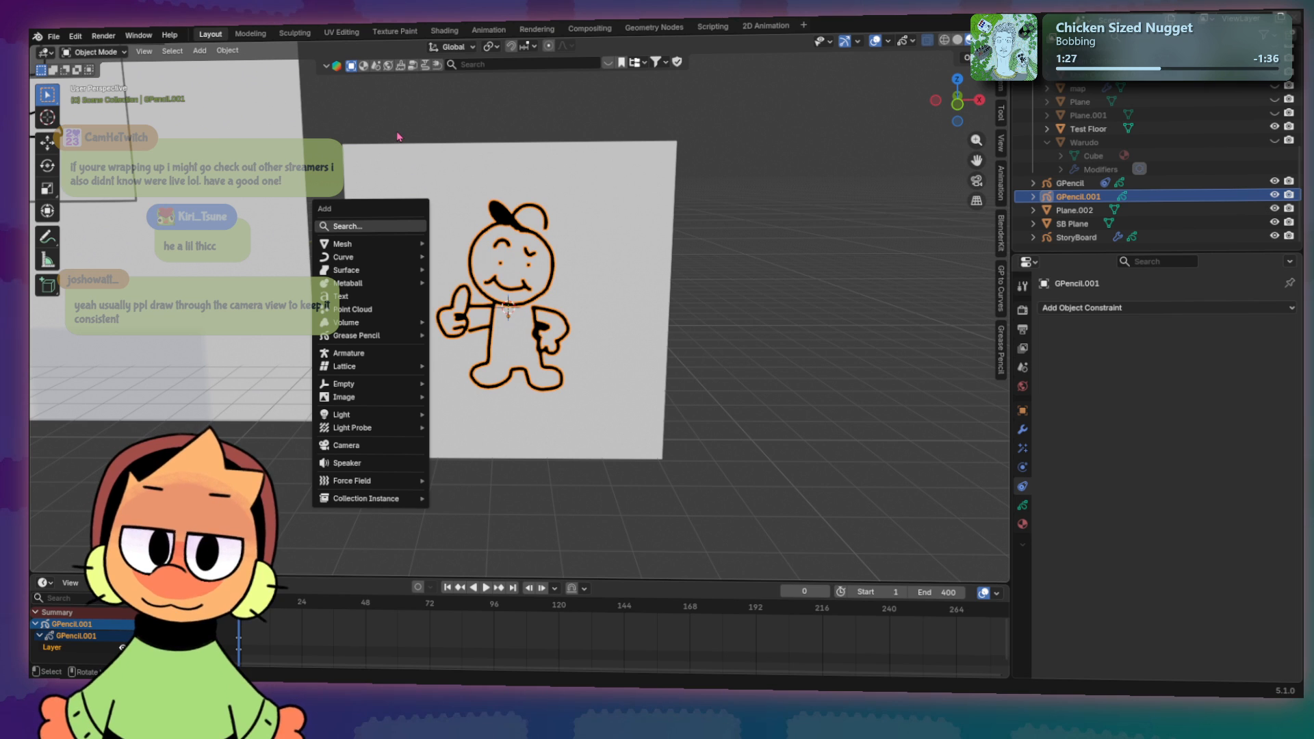
key(ctrl+a)
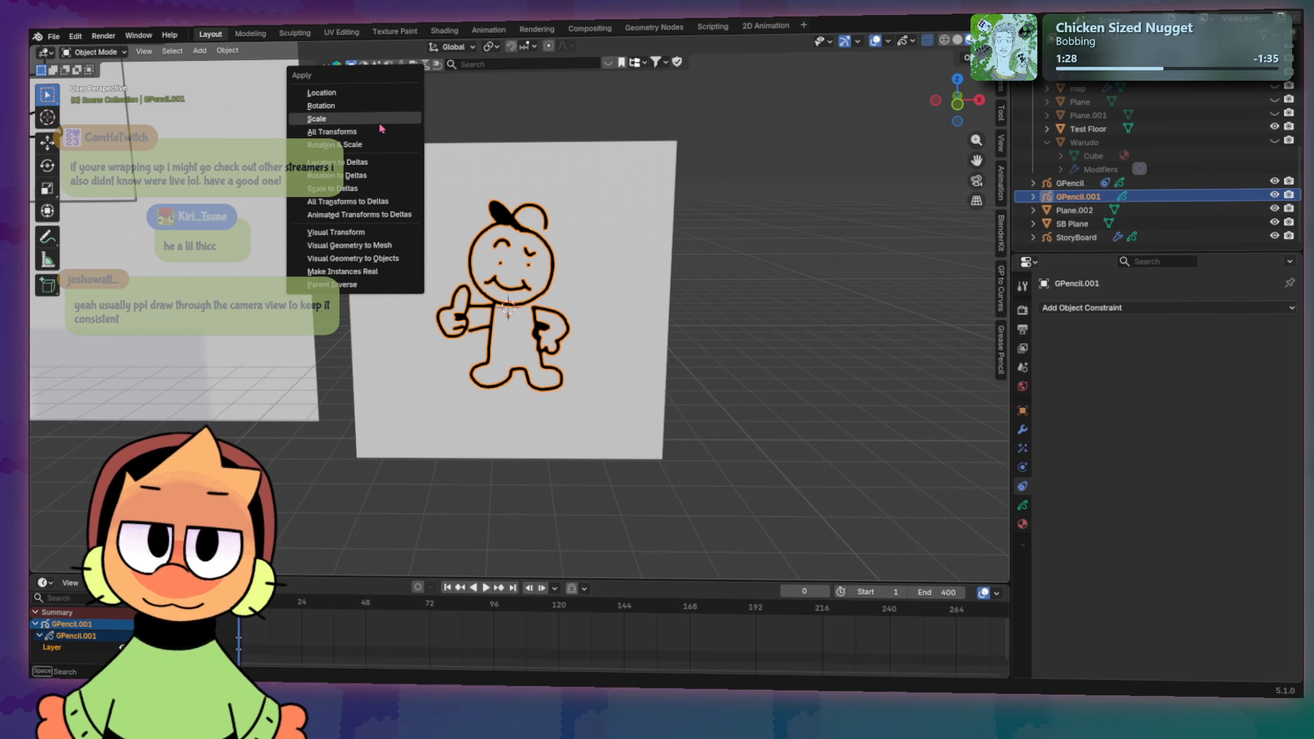
click(381, 130)
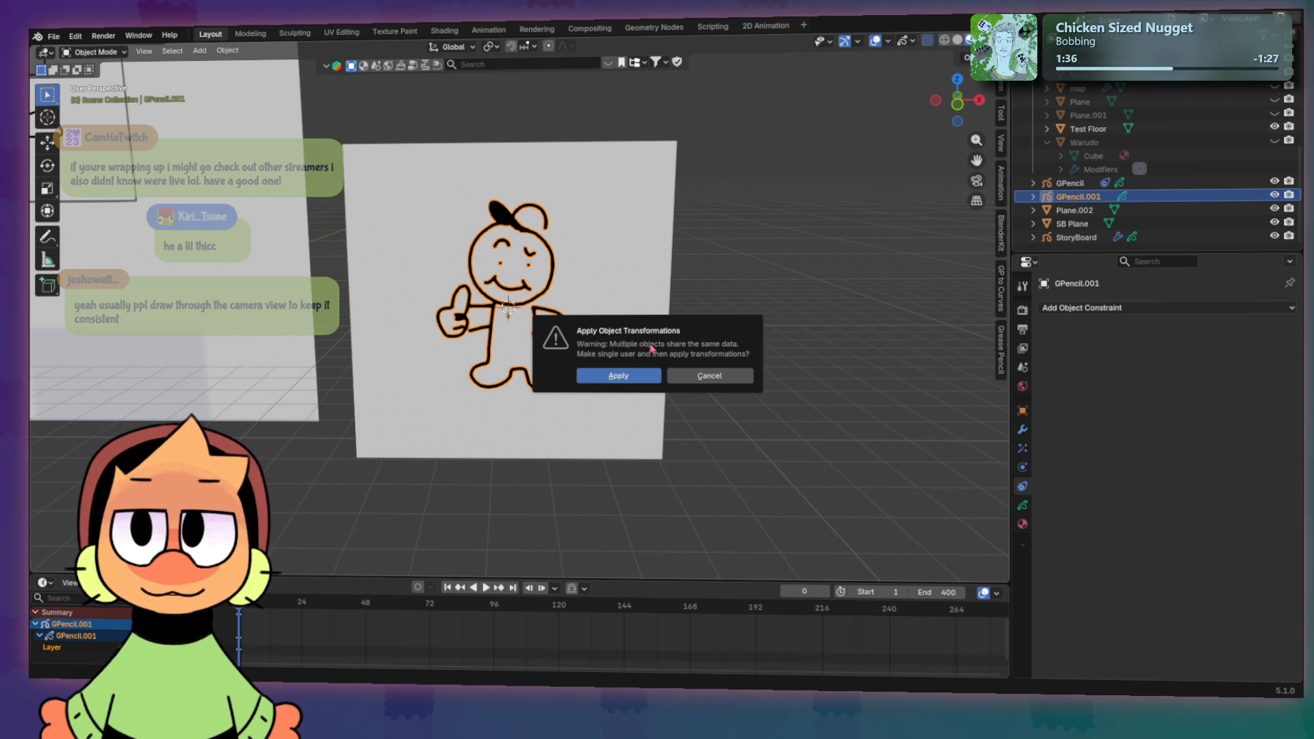
click(693, 376)
Step: Examine the figure and its backing plane in relation to the storyboard plane and the floor, near and far
scroll(535, 389, down, 8)
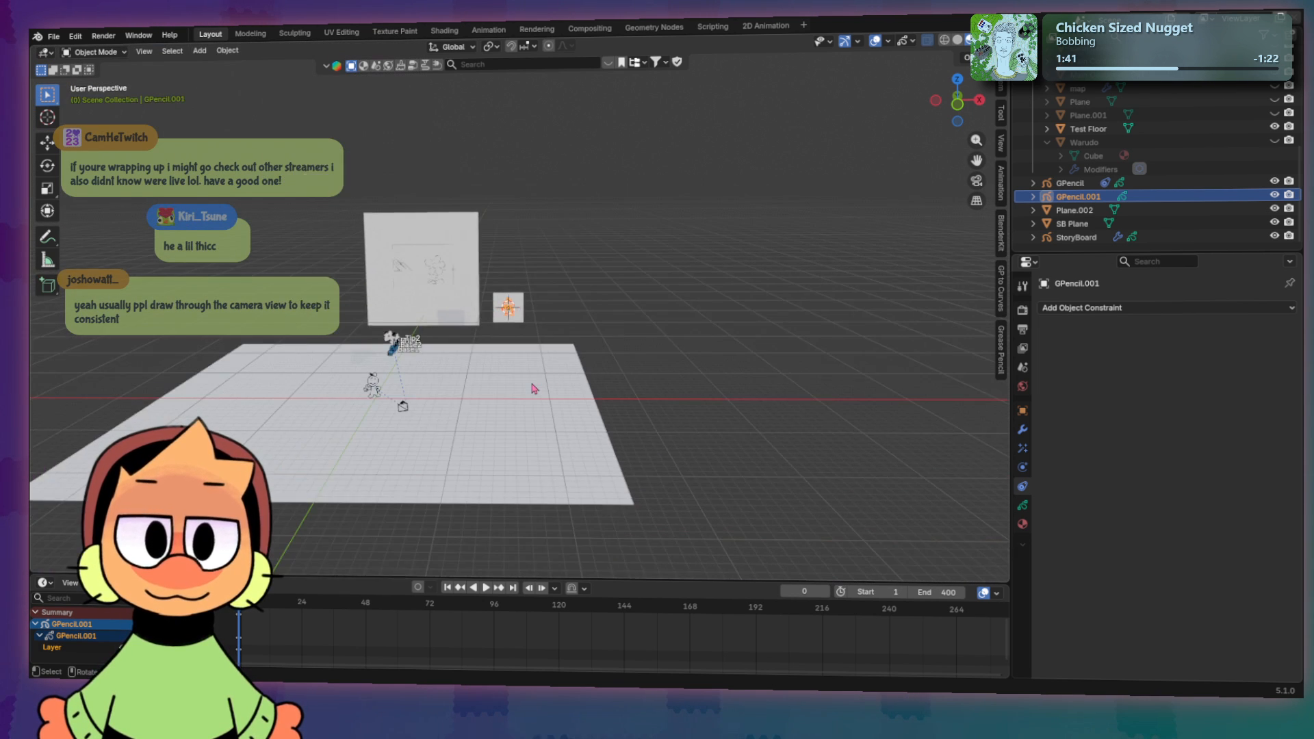
scroll(534, 389, up, 3)
scroll(508, 348, up, 8)
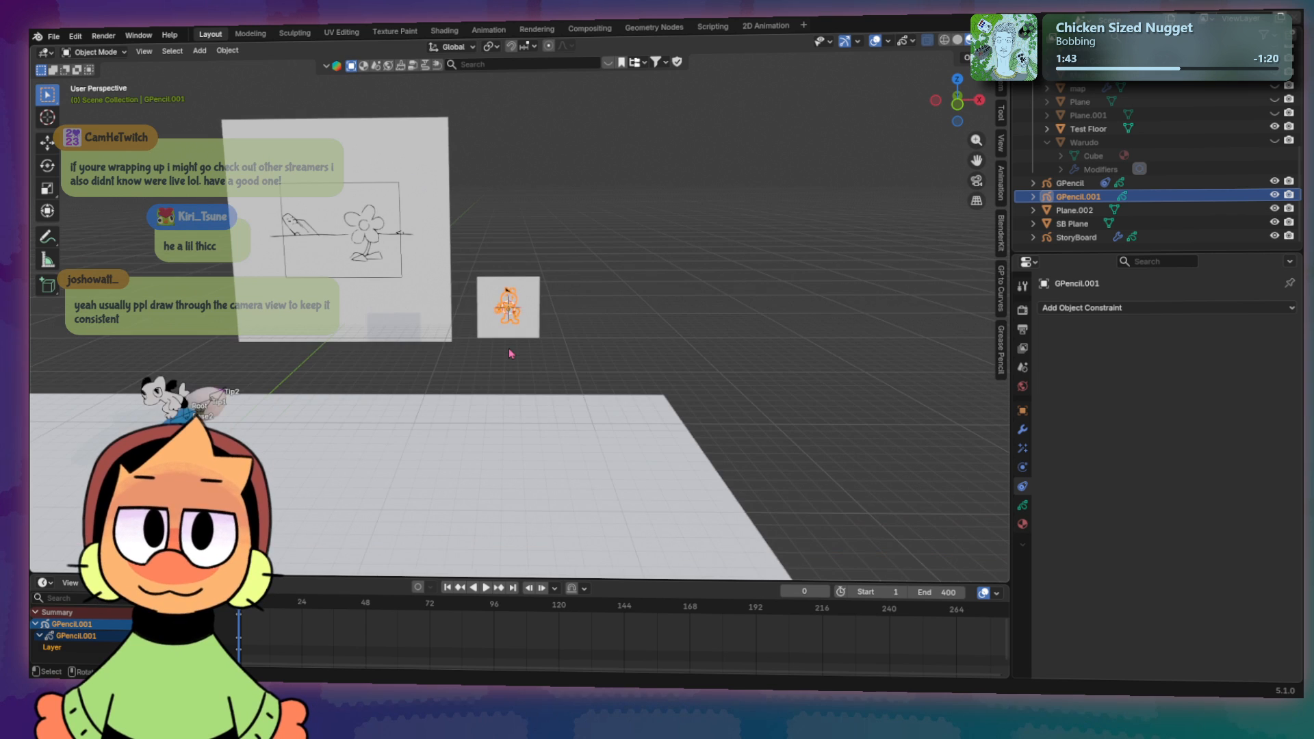
scroll(517, 349, up, 2)
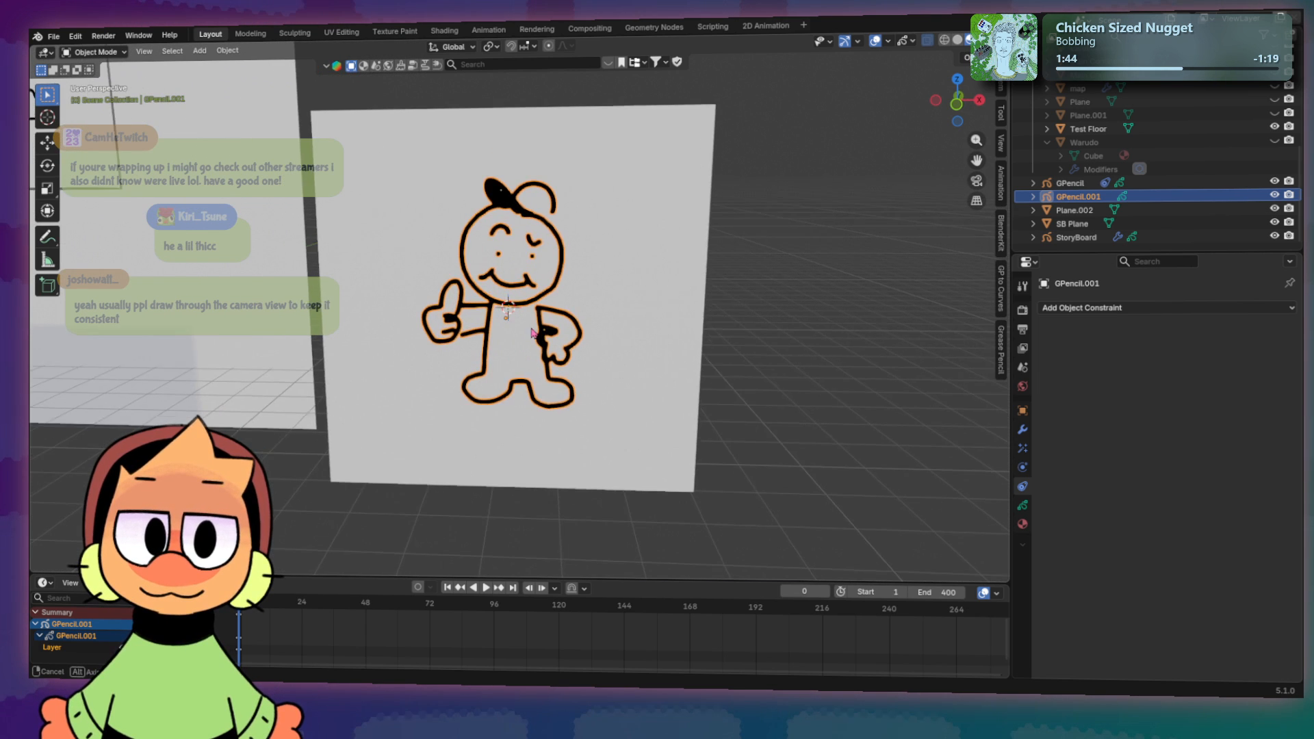
mouse_move(517, 349)
middle_down()
mouse_move(333, 333)
mouse_move(529, 321)
middle_up()
scroll(529, 322, down, 3)
scroll(531, 321, up, 2)
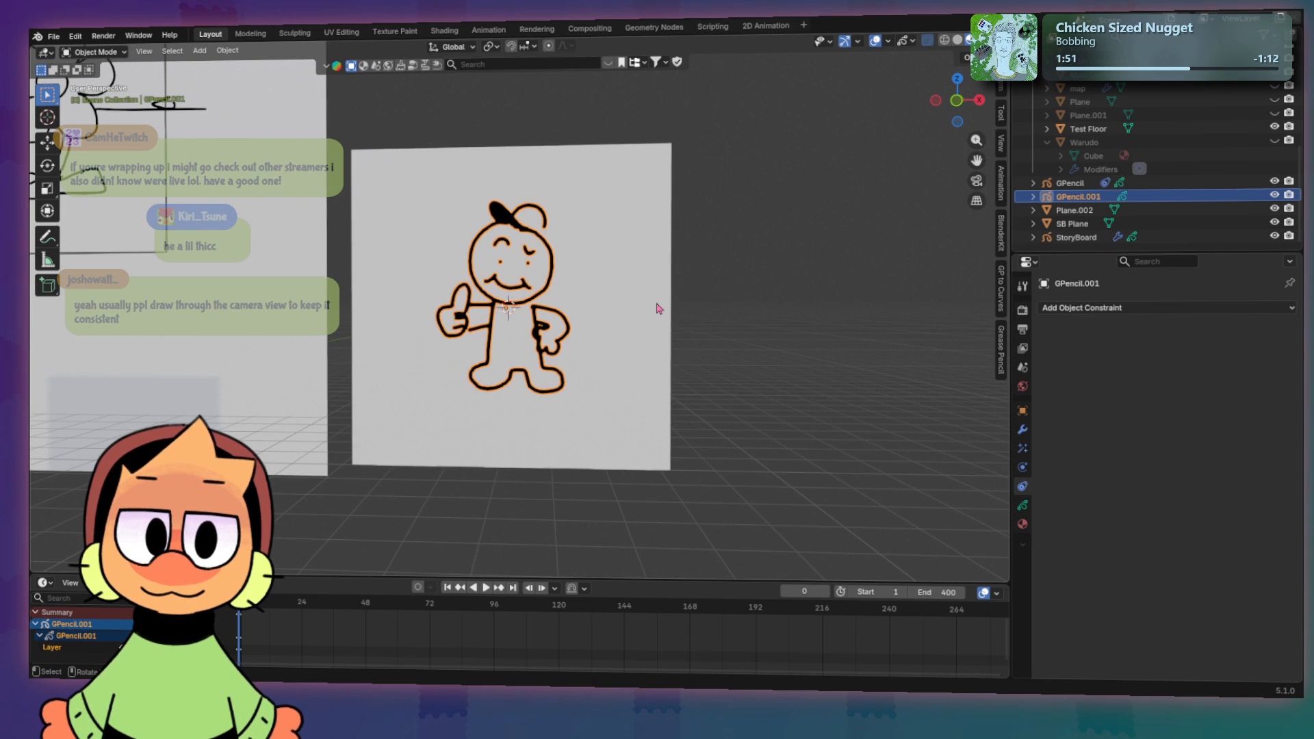
click(661, 305)
scroll(644, 319, down, 7)
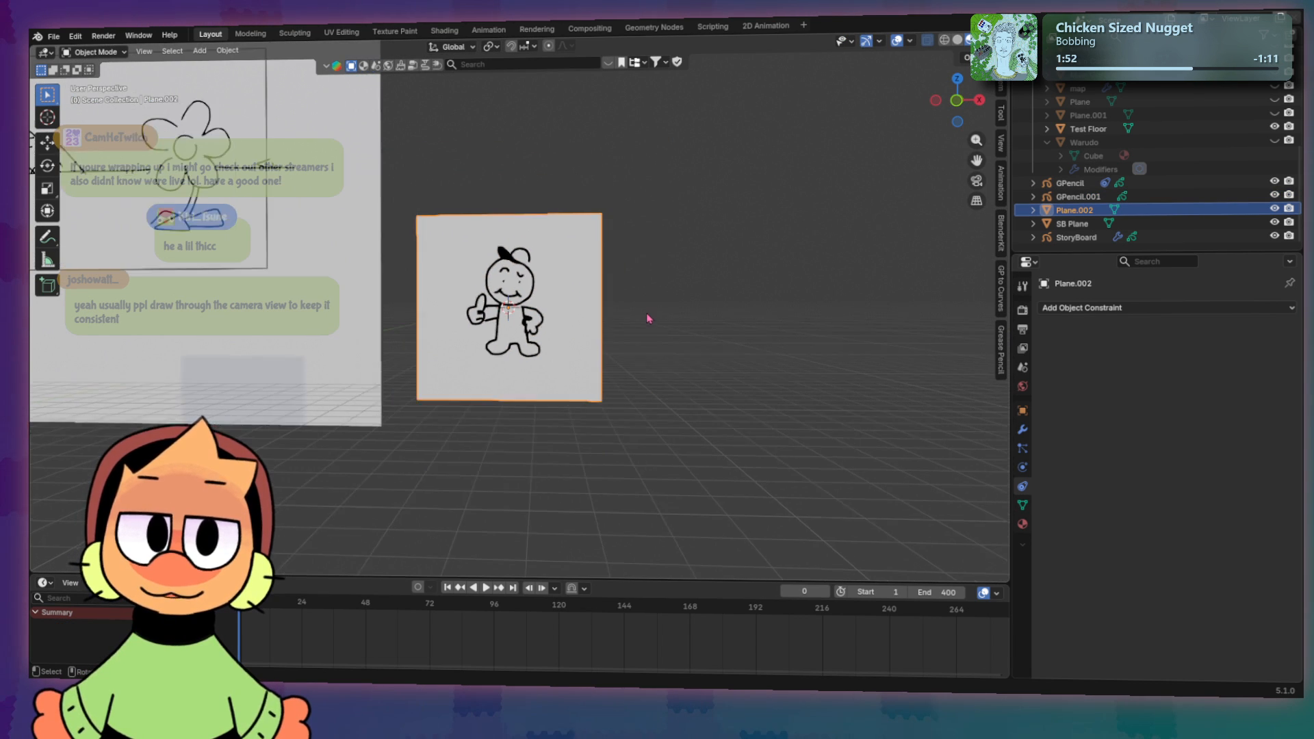
mouse_move(402, 411)
middle_down()
mouse_move(605, 385)
mouse_move(521, 412)
middle_up()
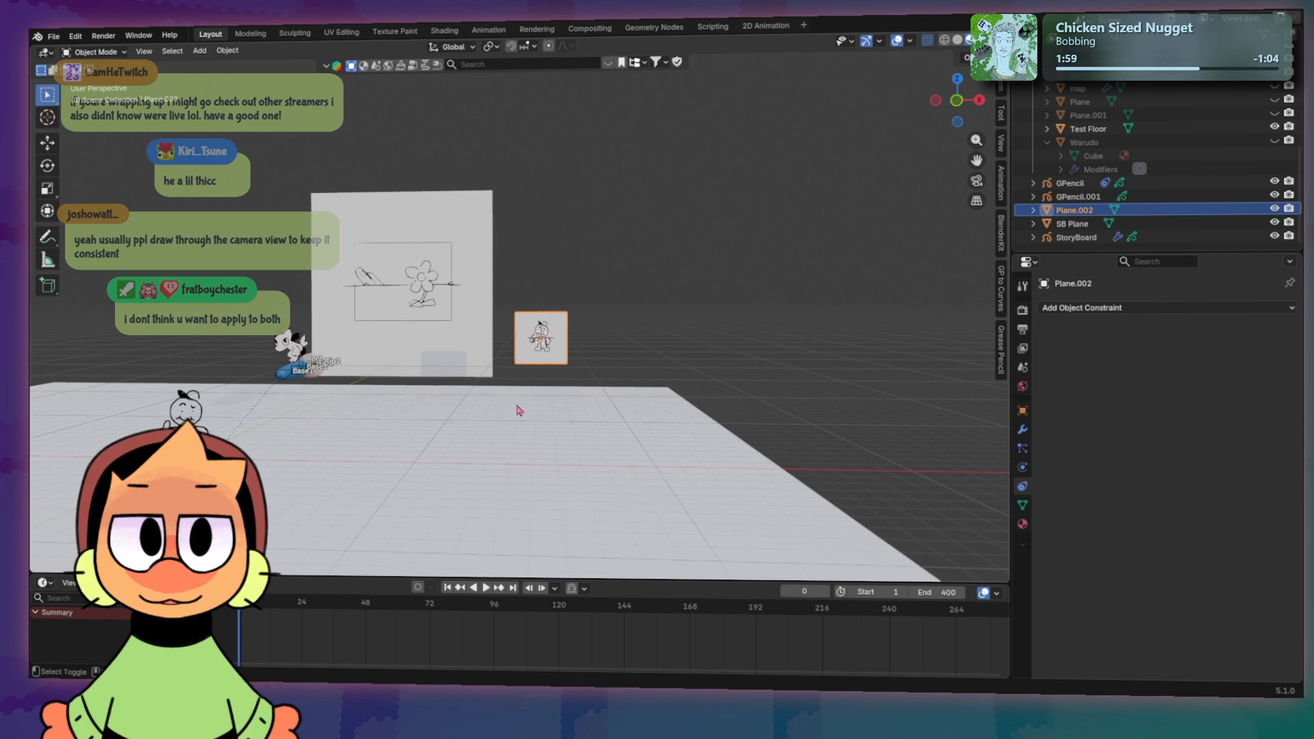
scroll(617, 352, up, 4)
scroll(670, 380, up, 3)
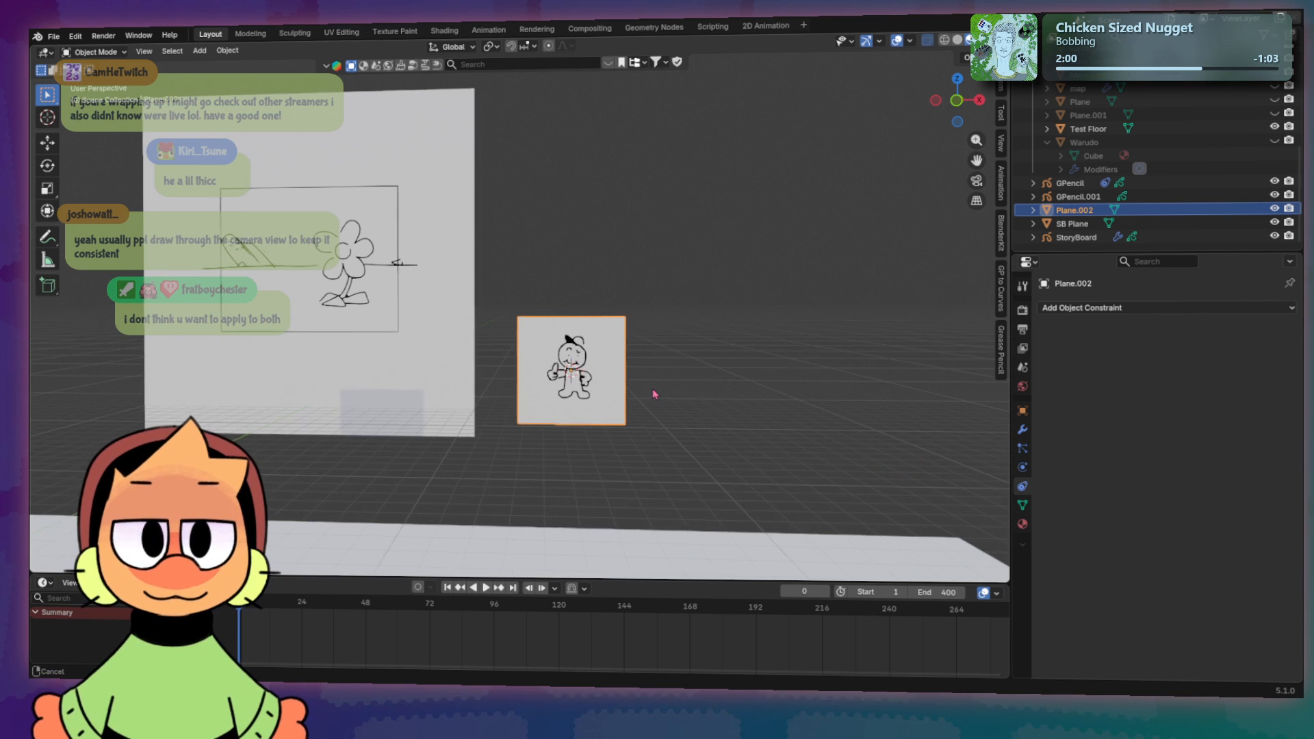
Step: Reselect the linked figure and try to apply its location, cancelling the request to make the shared data single-user
click(599, 415)
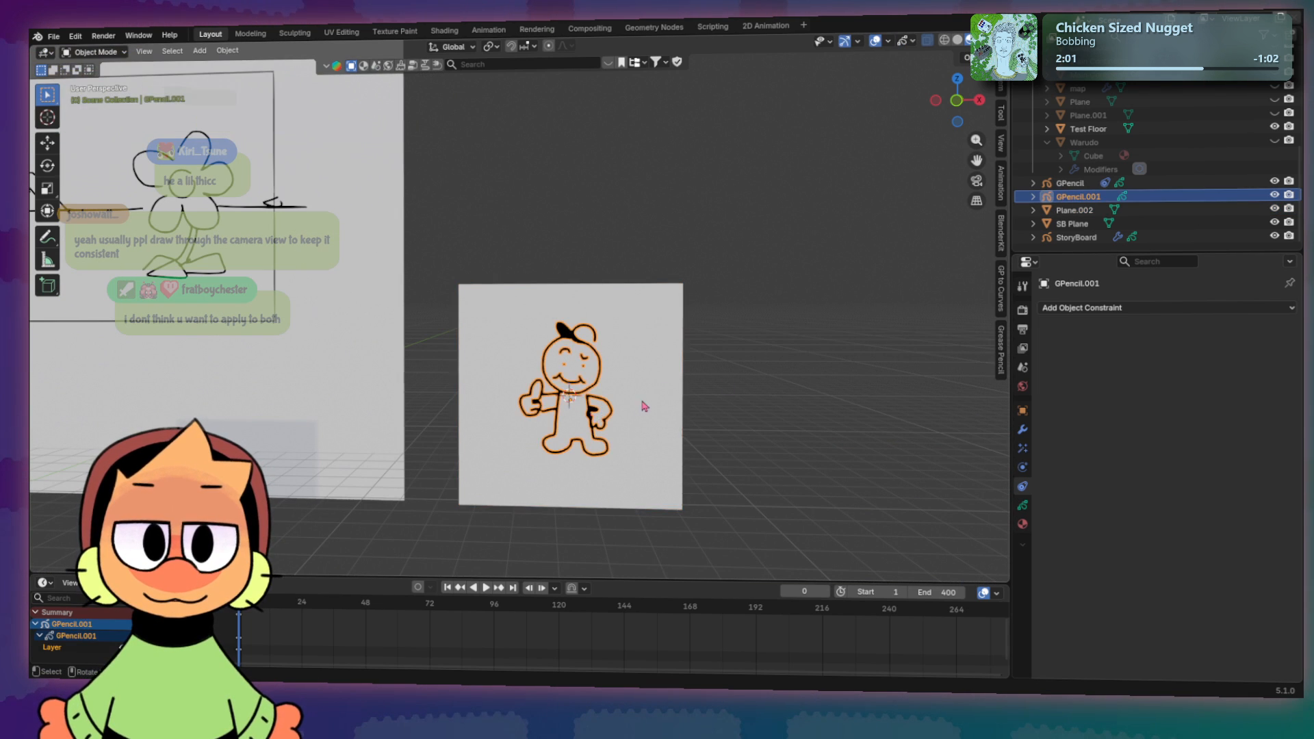
middle_drag(599, 415, 727, 385)
click(727, 385)
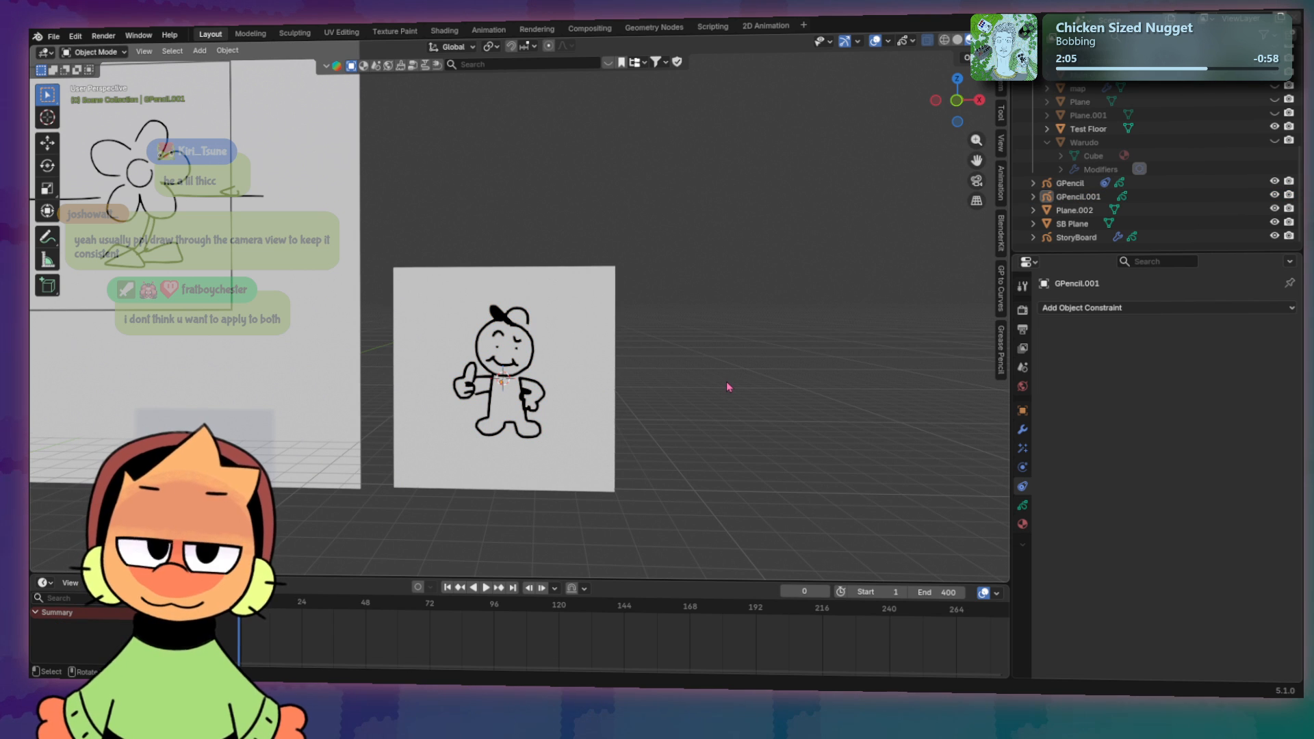
key(ctrl+a)
click(677, 364)
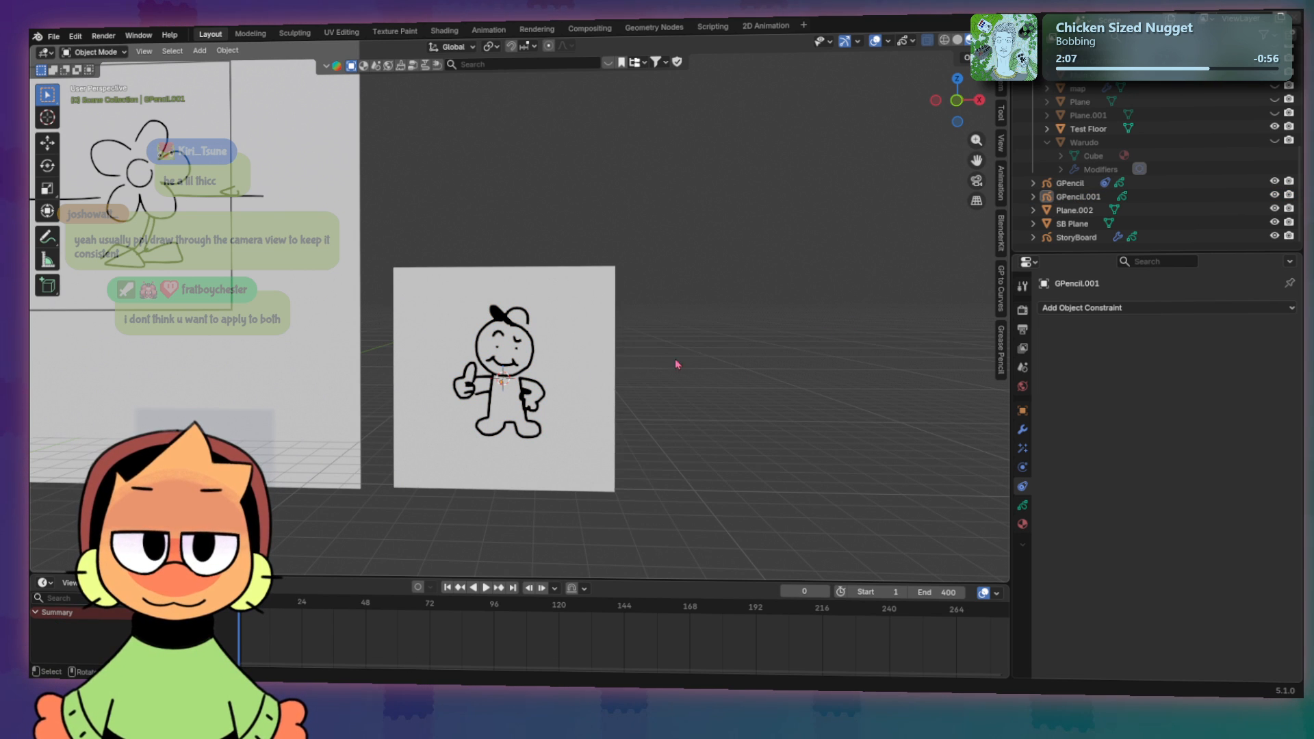
click(514, 379)
key(ctrl+a)
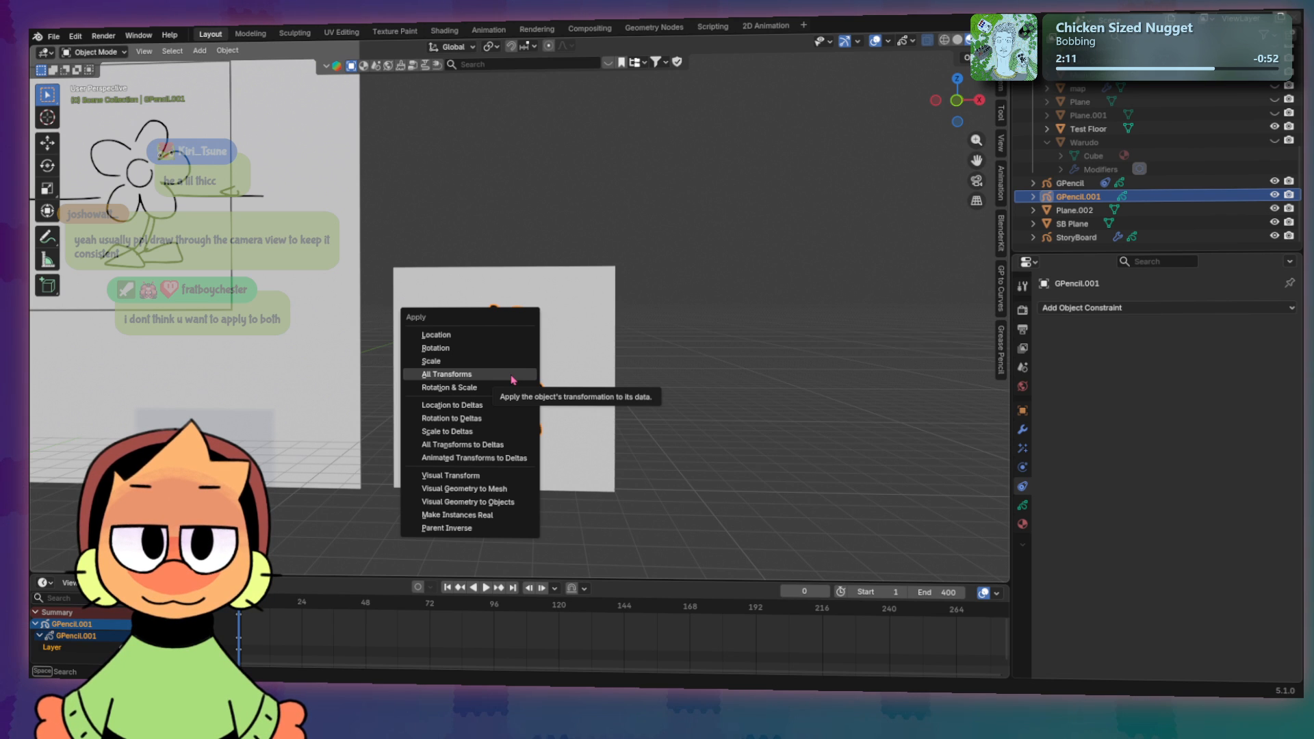
click(447, 336)
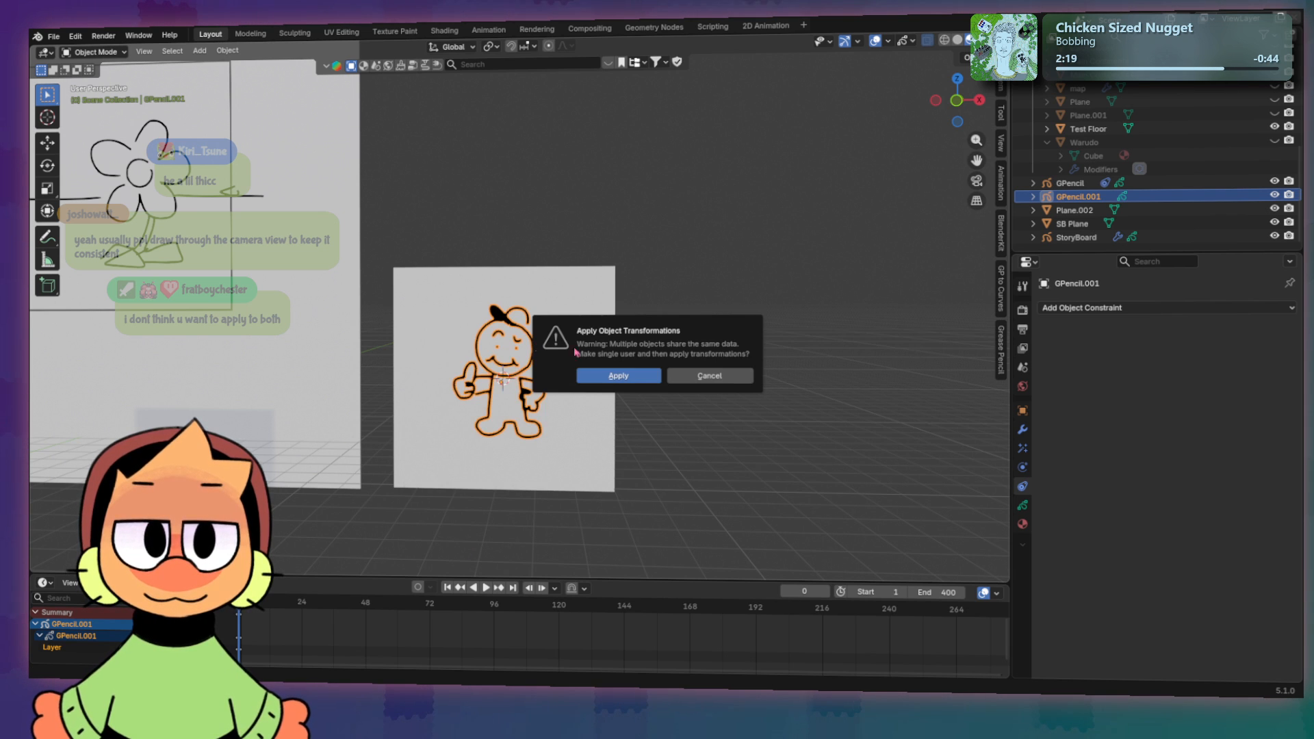
click(698, 382)
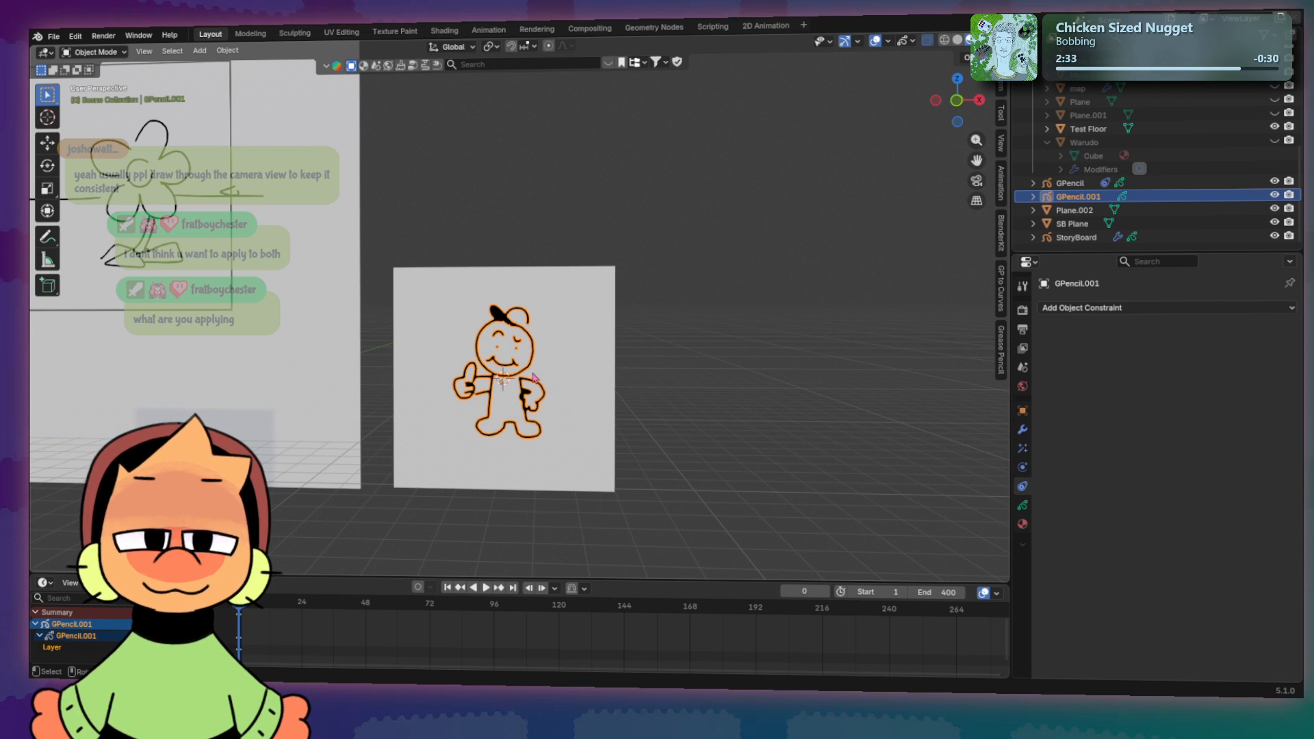
key(ctrl+a)
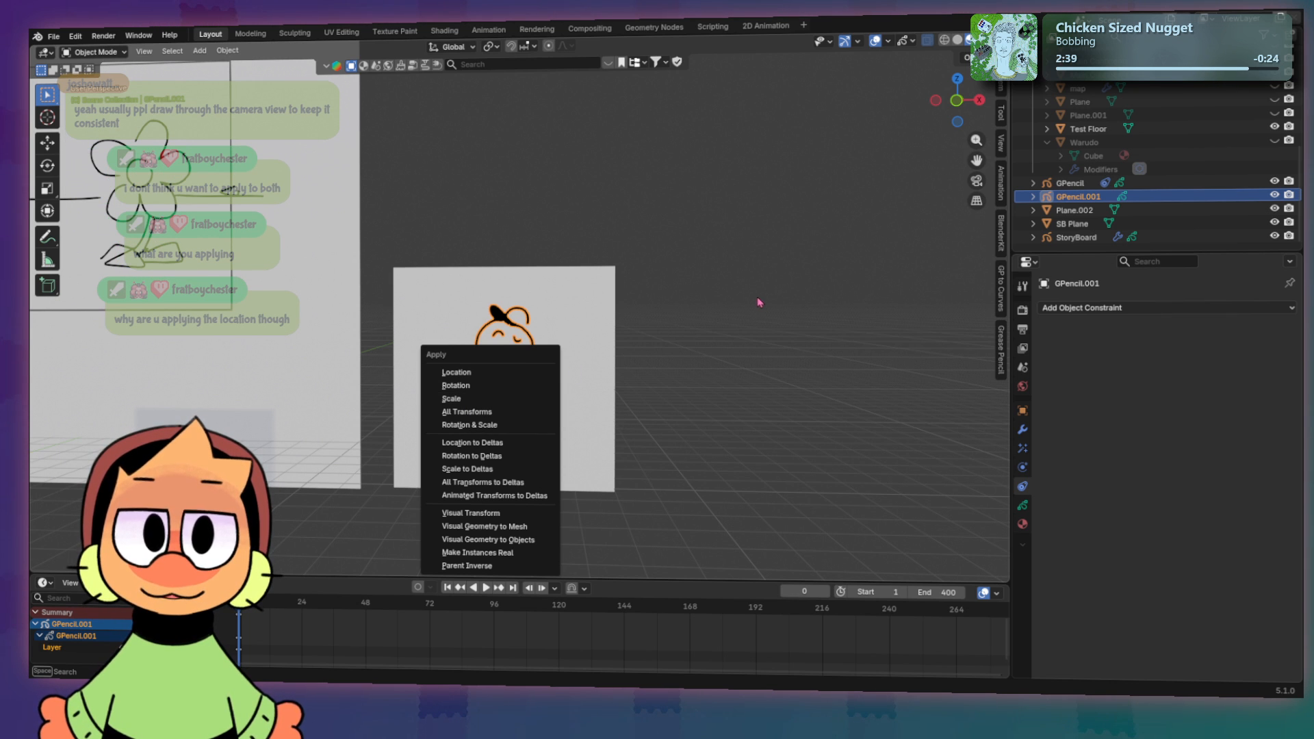
key(Escape)
mouse_move(723, 302)
middle_down()
mouse_move(553, 318)
mouse_move(654, 289)
mouse_move(527, 392)
mouse_move(595, 426)
mouse_move(567, 366)
middle_up()
scroll(569, 367, up, 4)
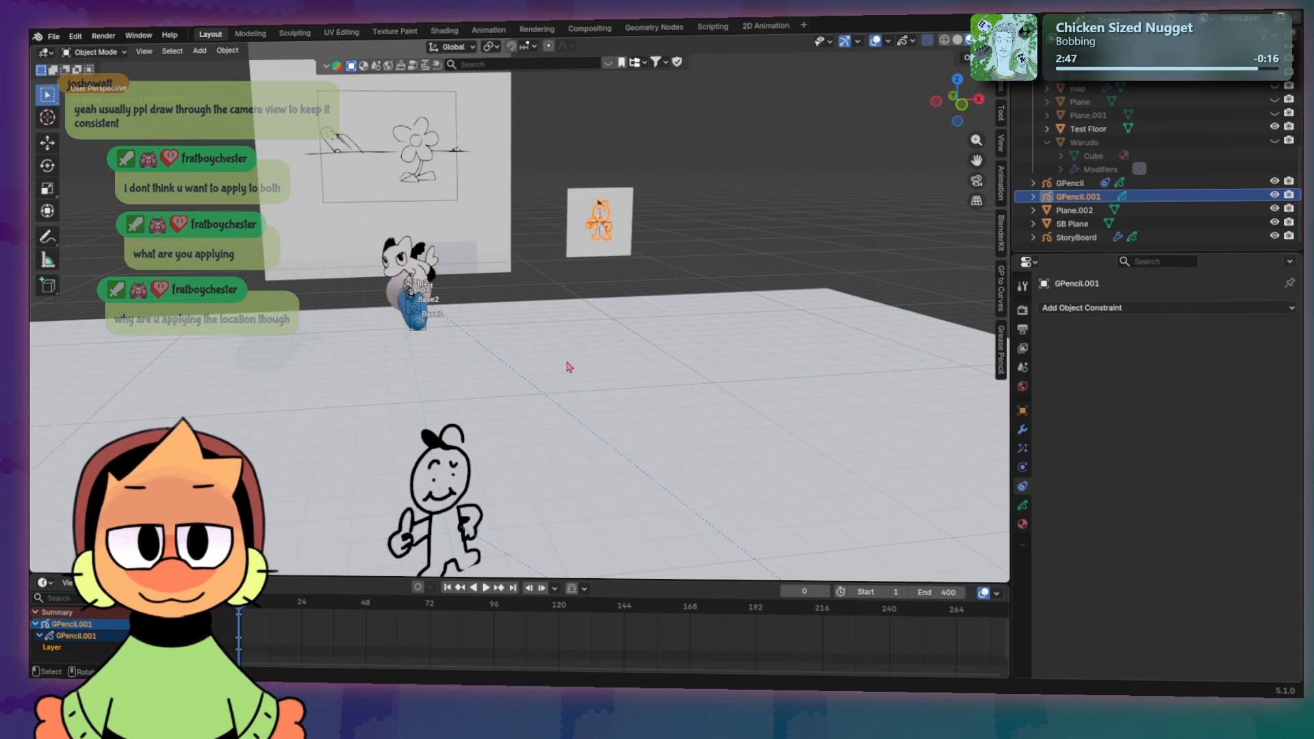
scroll(584, 356, down, 3)
shift+middle_drag(584, 355, 687, 273)
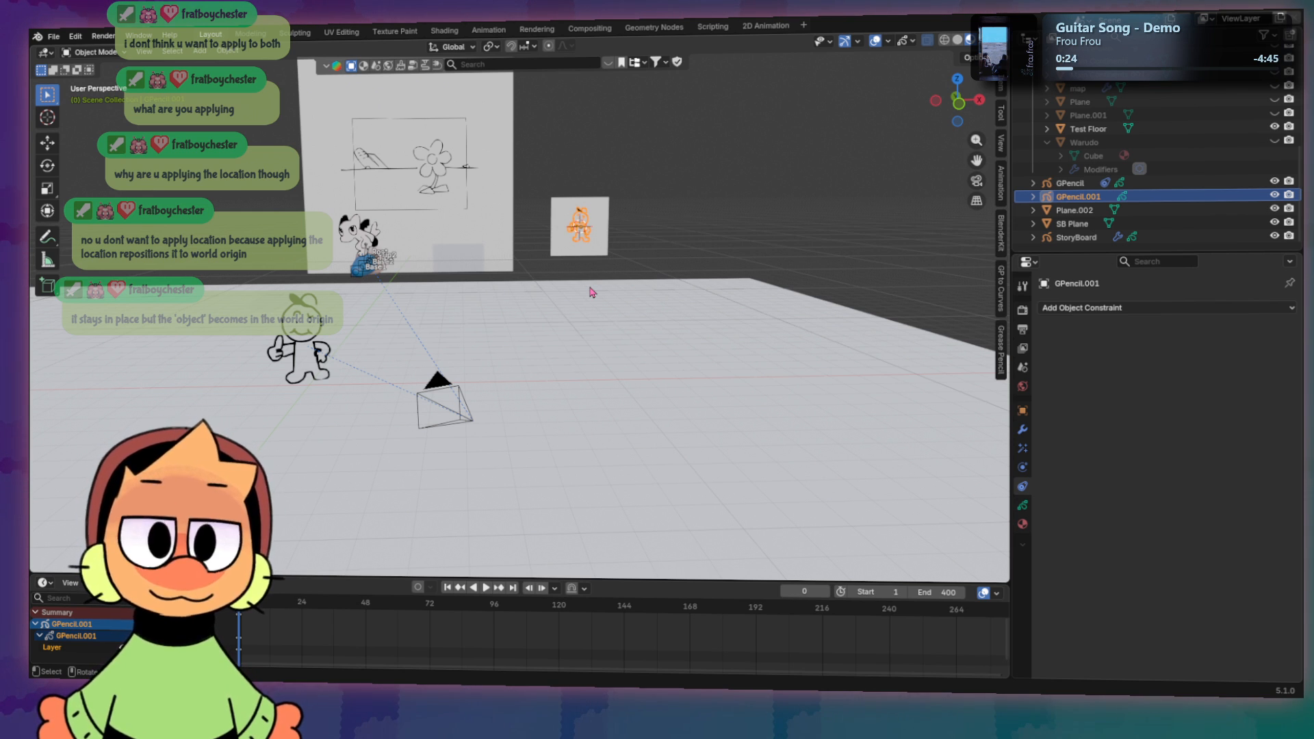
Step: Select the linked figure's backing plane and examine its placement beside the storyboard plane from an elevated side angle, near and far
click(597, 245)
middle_drag(670, 254, 647, 249)
scroll(647, 249, down, 3)
scroll(473, 349, up, 2)
mouse_move(475, 335)
middle_down()
mouse_move(469, 362)
mouse_move(429, 361)
mouse_move(695, 268)
middle_up()
scroll(697, 268, up, 3)
middle_drag(831, 194, 818, 216)
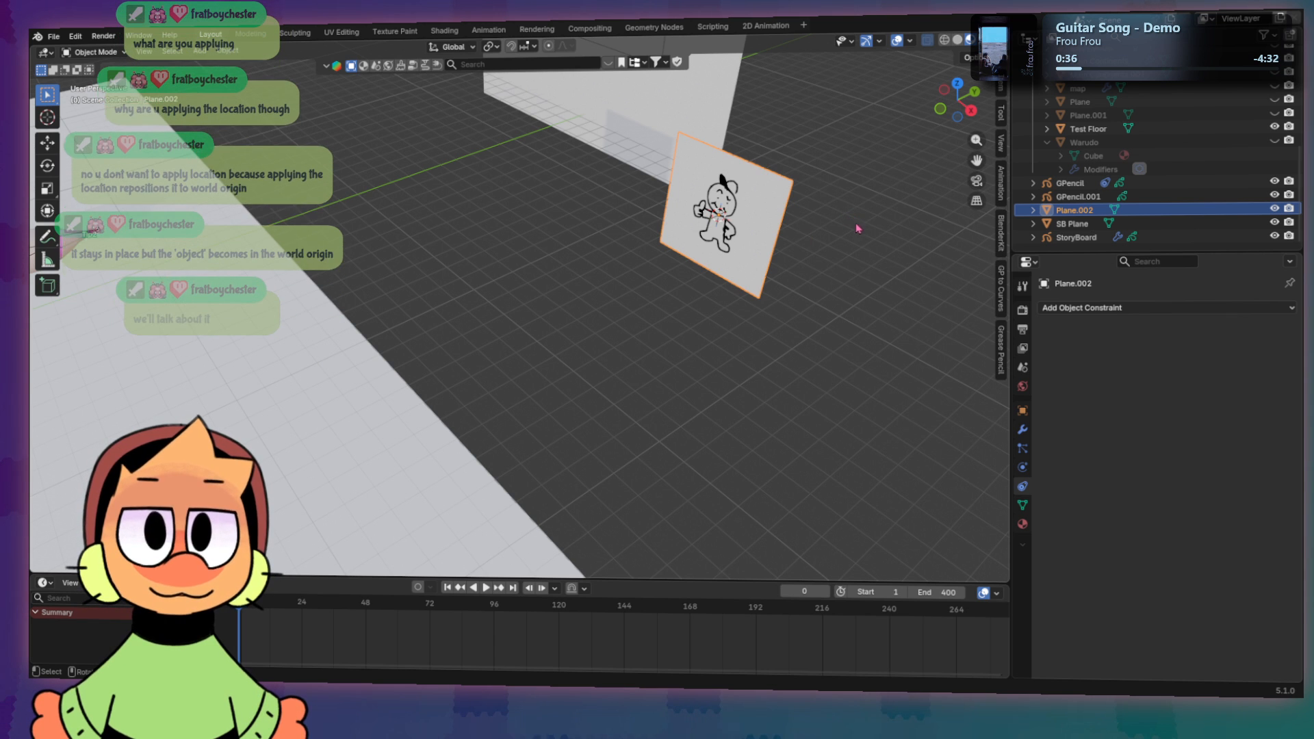
scroll(857, 226, down, 6)
middle_drag(528, 280, 511, 327)
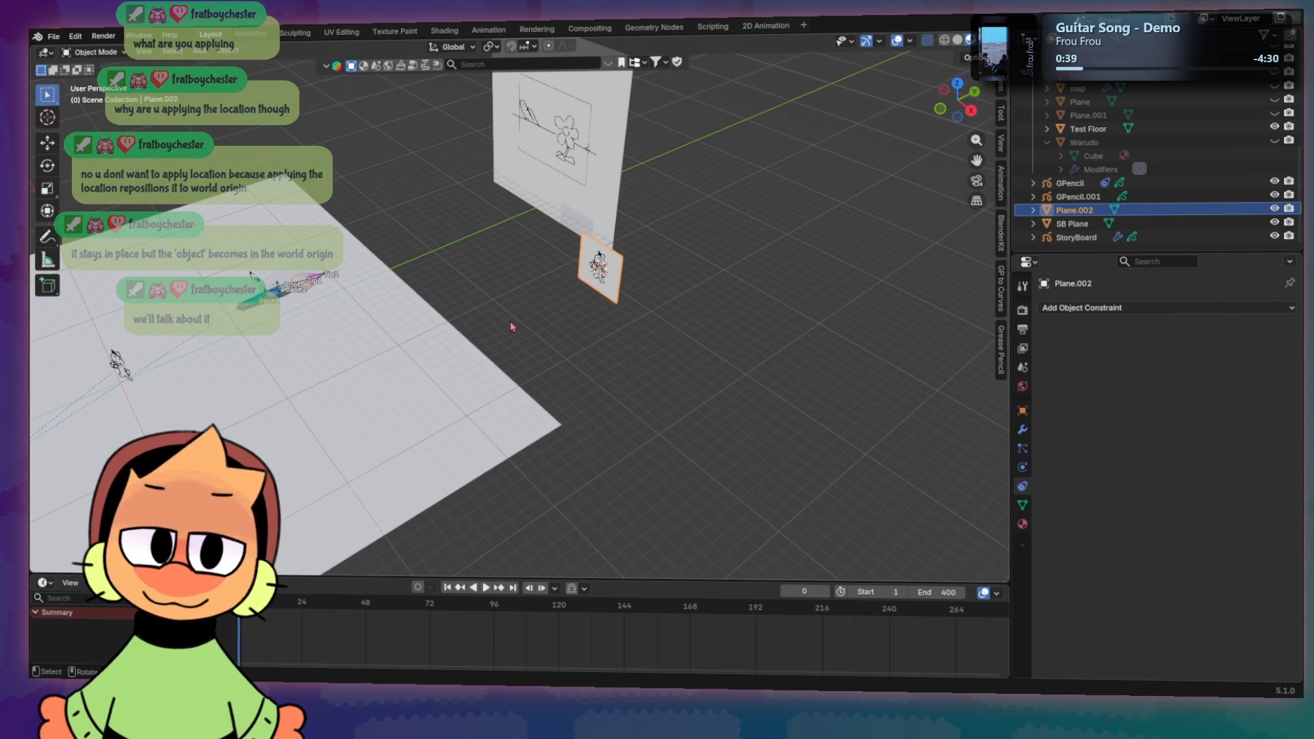
Step: Examine the original figure, the camera and the character rig on the floor in relation to the storyboard plane from several angles
middle_drag(375, 391, 692, 315)
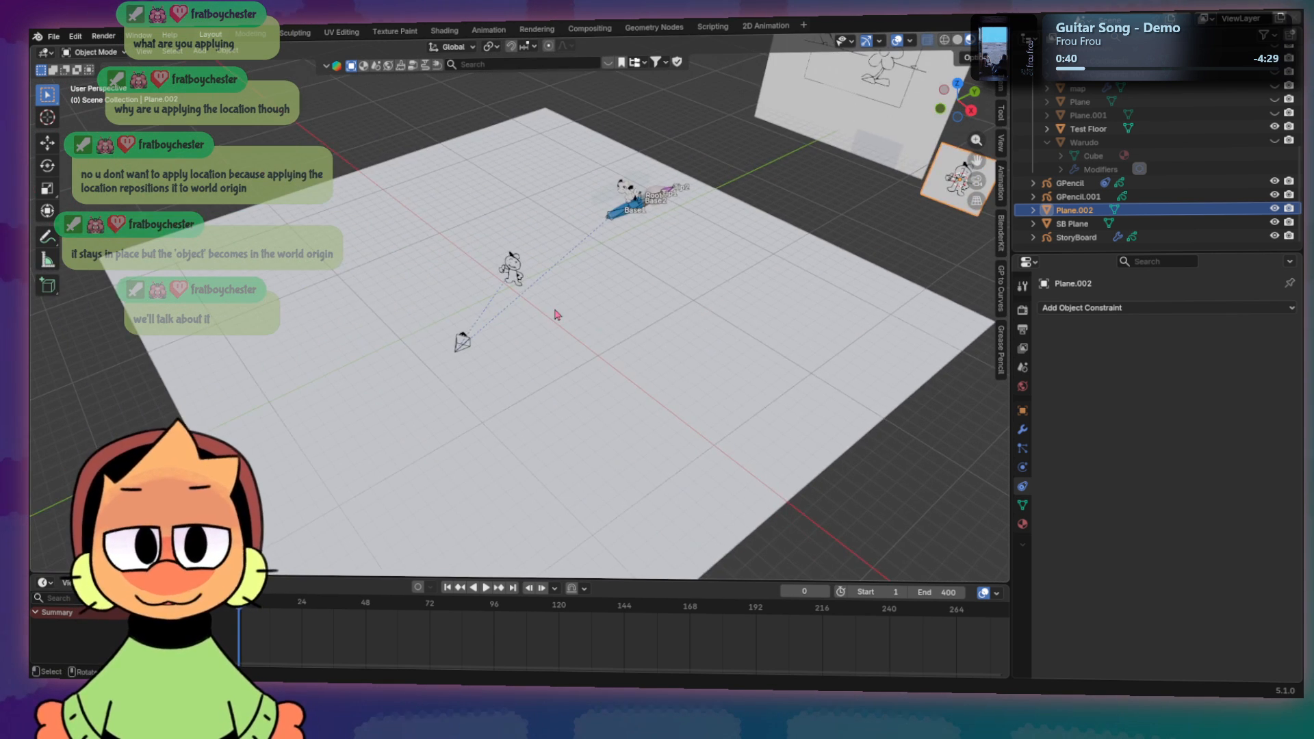
scroll(620, 297, up, 3)
scroll(589, 358, down, 5)
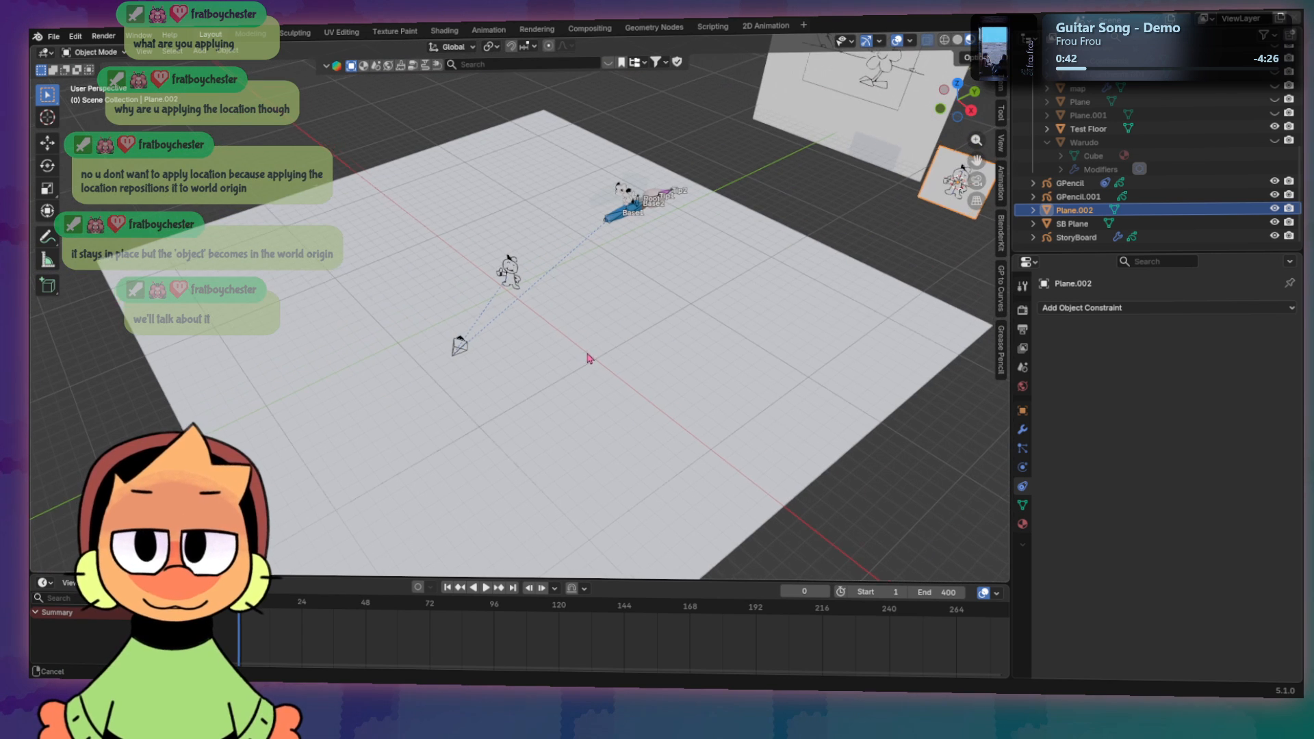
middle_drag(589, 358, 586, 350)
scroll(566, 366, up, 5)
scroll(642, 332, down, 7)
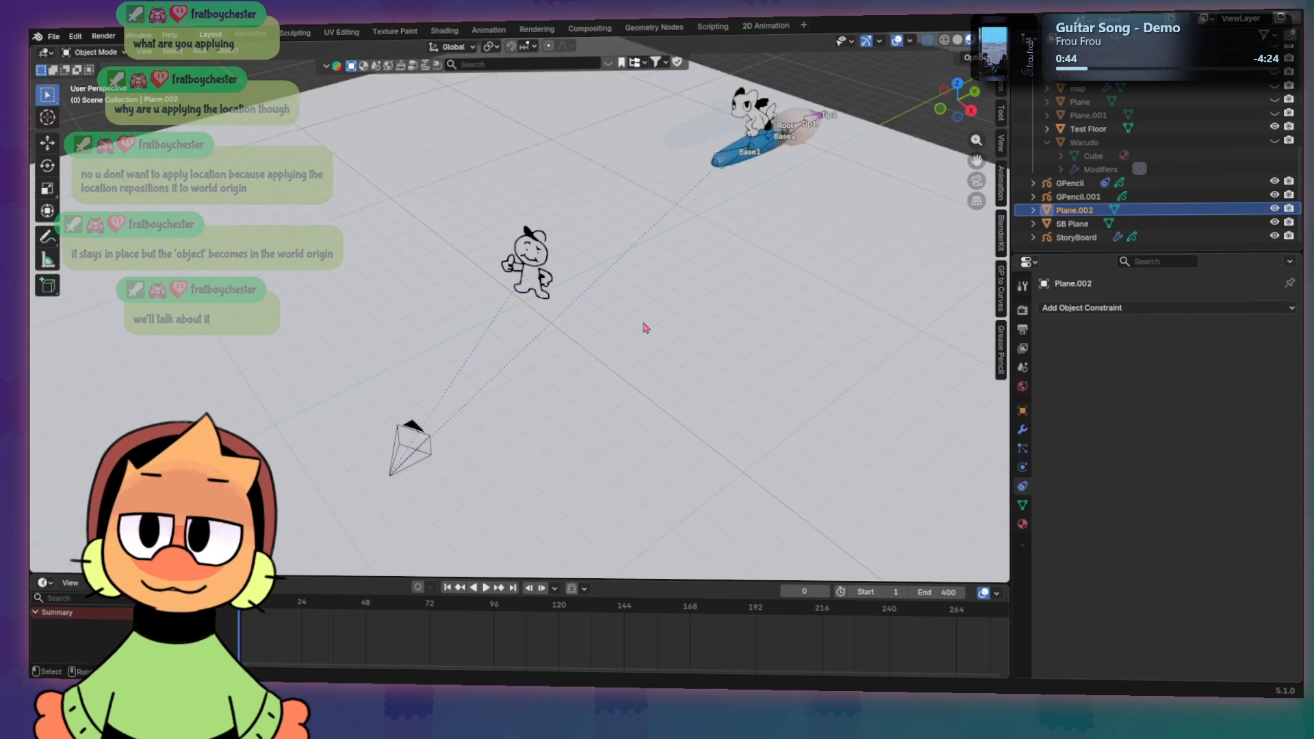
scroll(642, 333, up, 2)
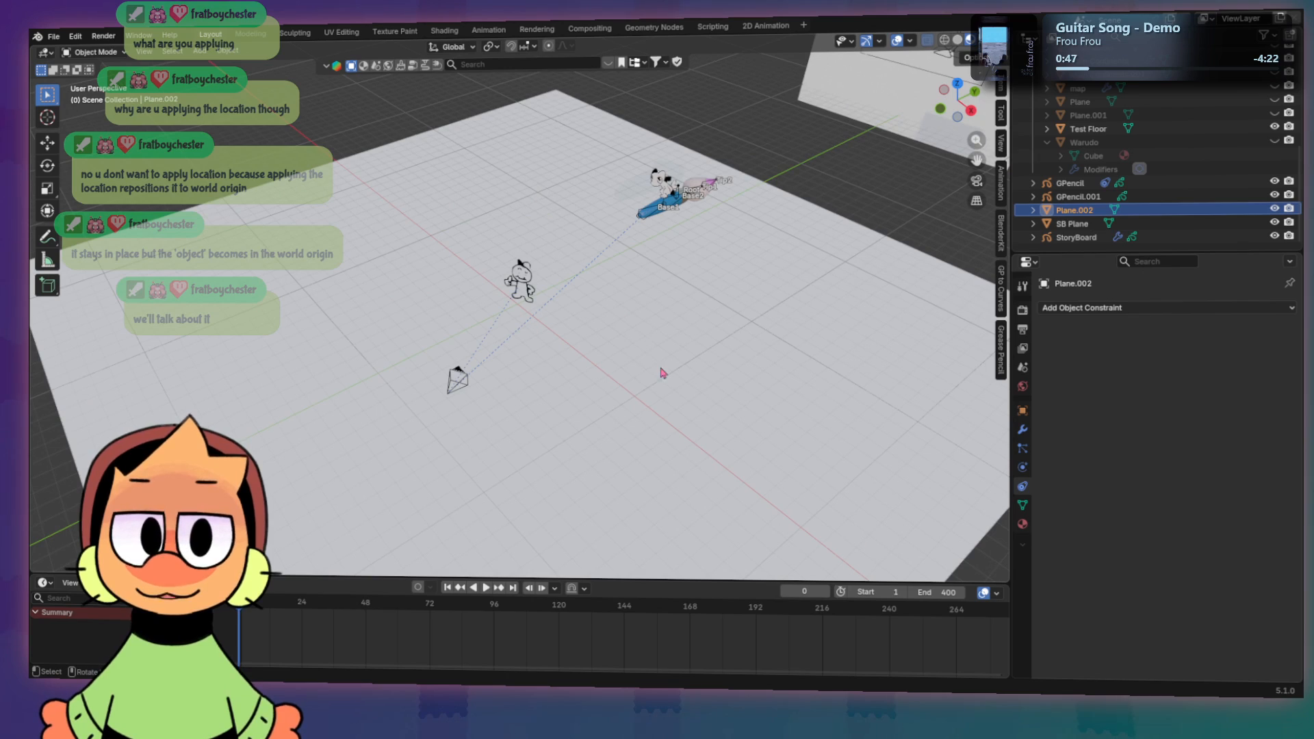
middle_drag(598, 345, 650, 315)
middle_drag(754, 272, 545, 406)
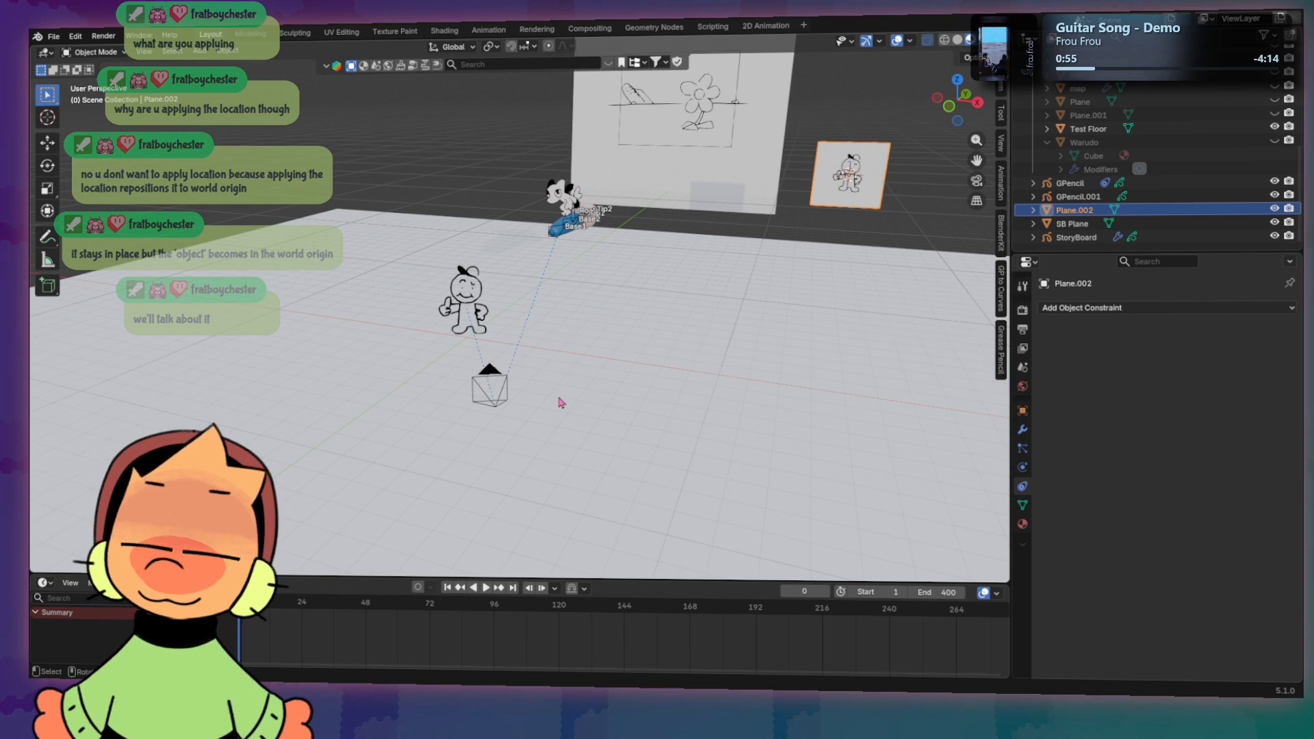